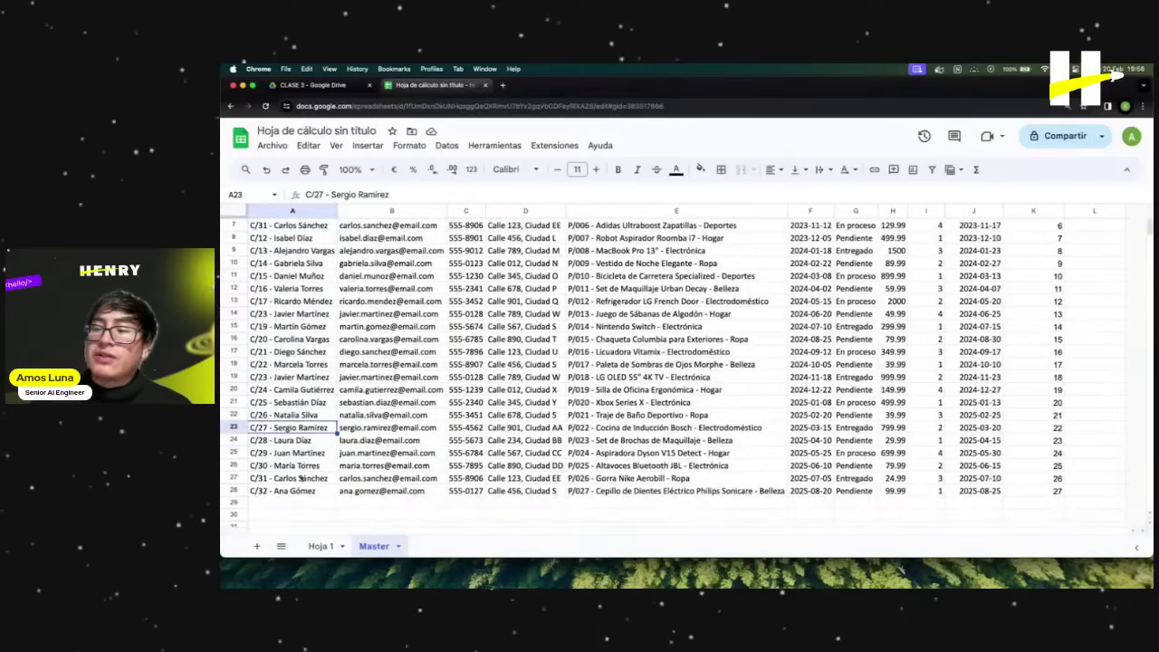
# Review the customer, email and product columns of the order records on the Master sheet.
pyautogui.click(302, 490)
pyautogui.scroll(3, 305, 362)
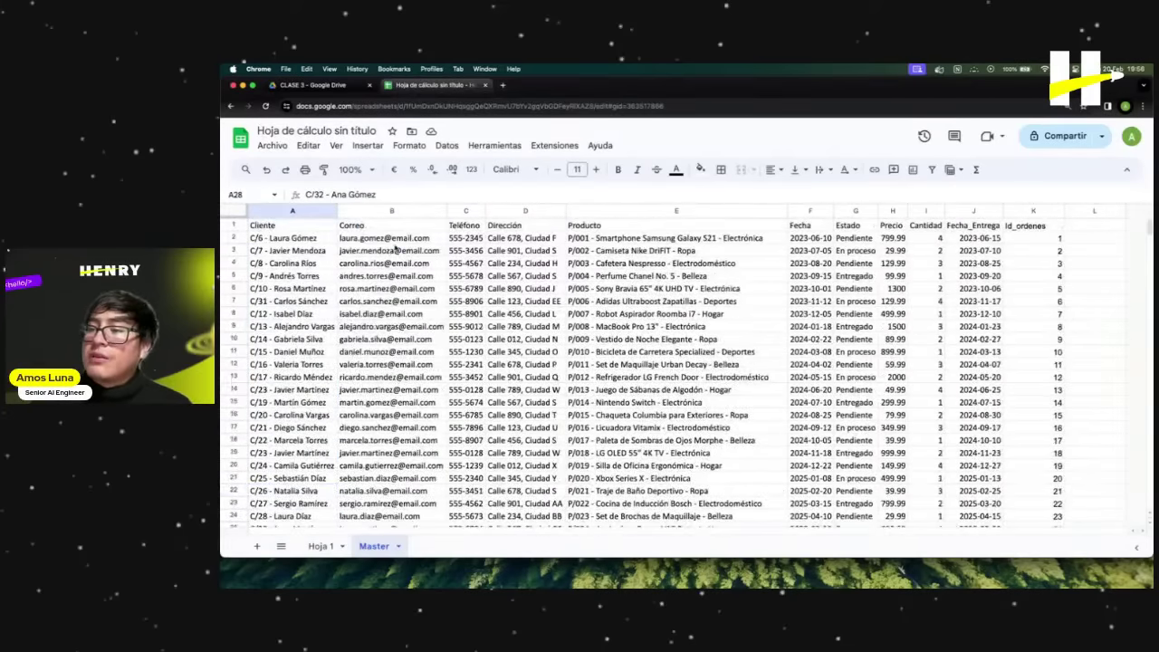
pyautogui.moveTo(385, 238); pyautogui.dragTo(399, 429)
pyautogui.click(516, 301)
pyautogui.click(580, 274)
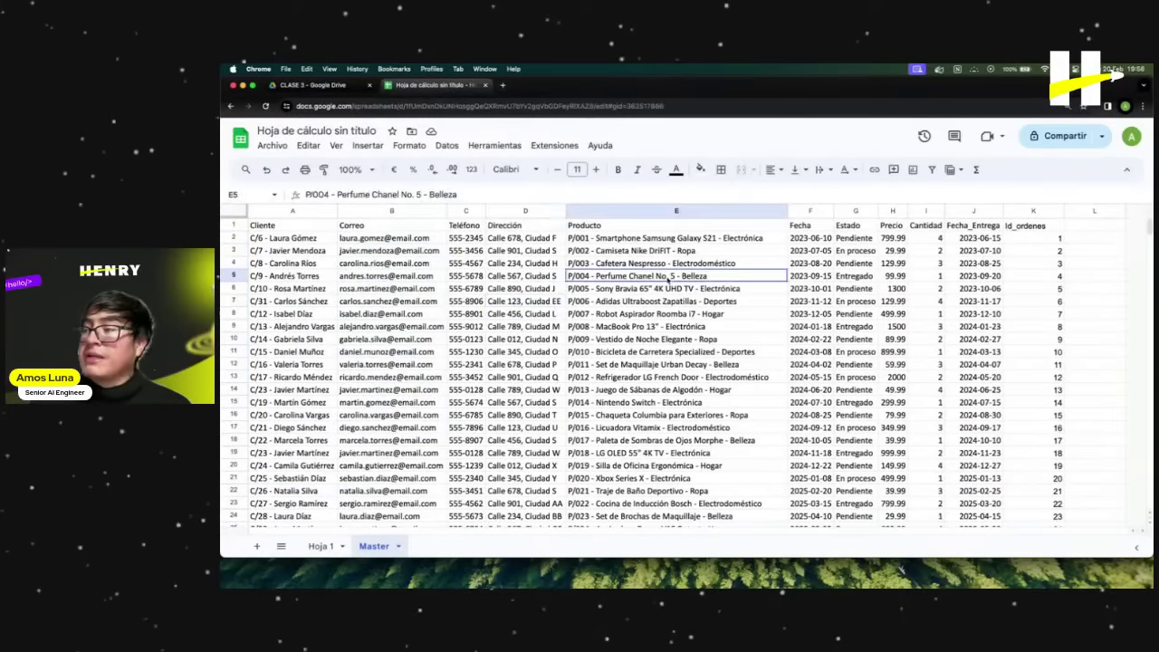
# Examine the order dates in the first rows of the Fecha column, starting from cell F2.
pyautogui.click(809, 240)
pyautogui.click(814, 252)
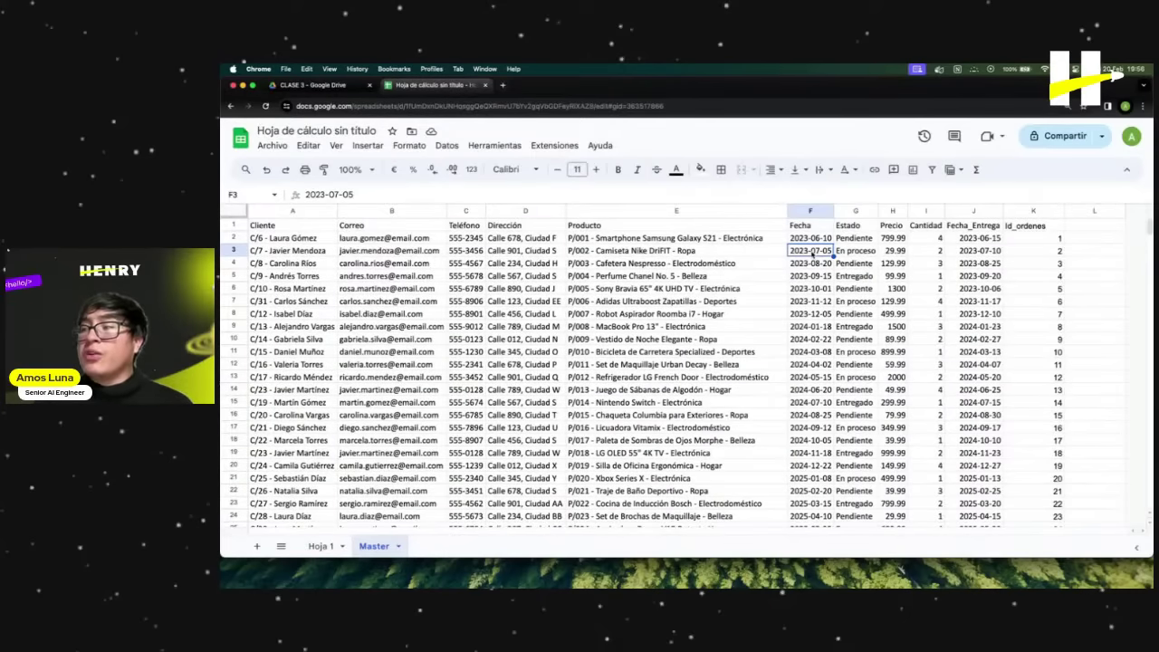
pyautogui.click(815, 264)
pyautogui.click(815, 251)
pyautogui.click(814, 240)
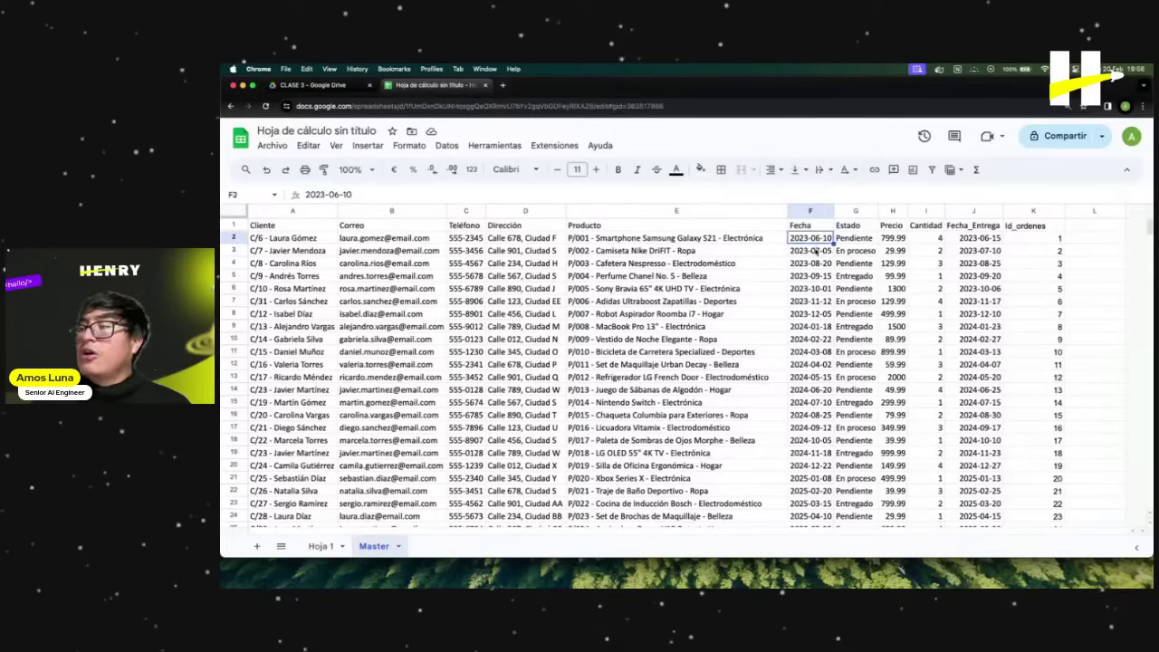
pyautogui.click(814, 251)
pyautogui.click(815, 277)
pyautogui.click(814, 301)
pyautogui.click(815, 240)
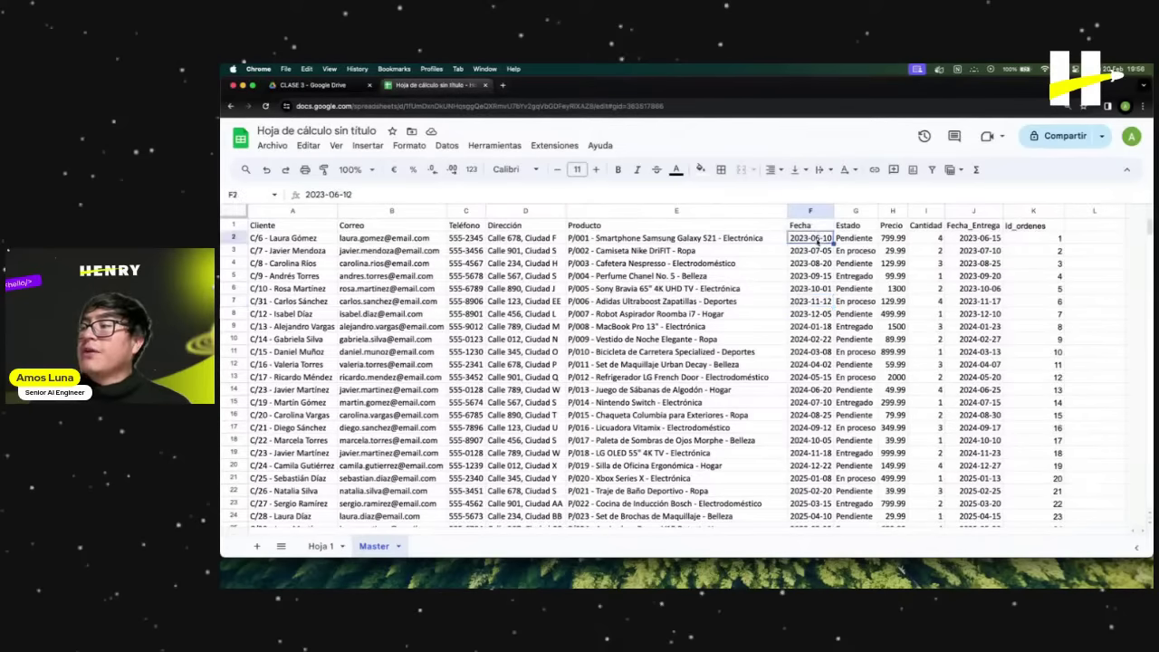
pyautogui.click(810, 253)
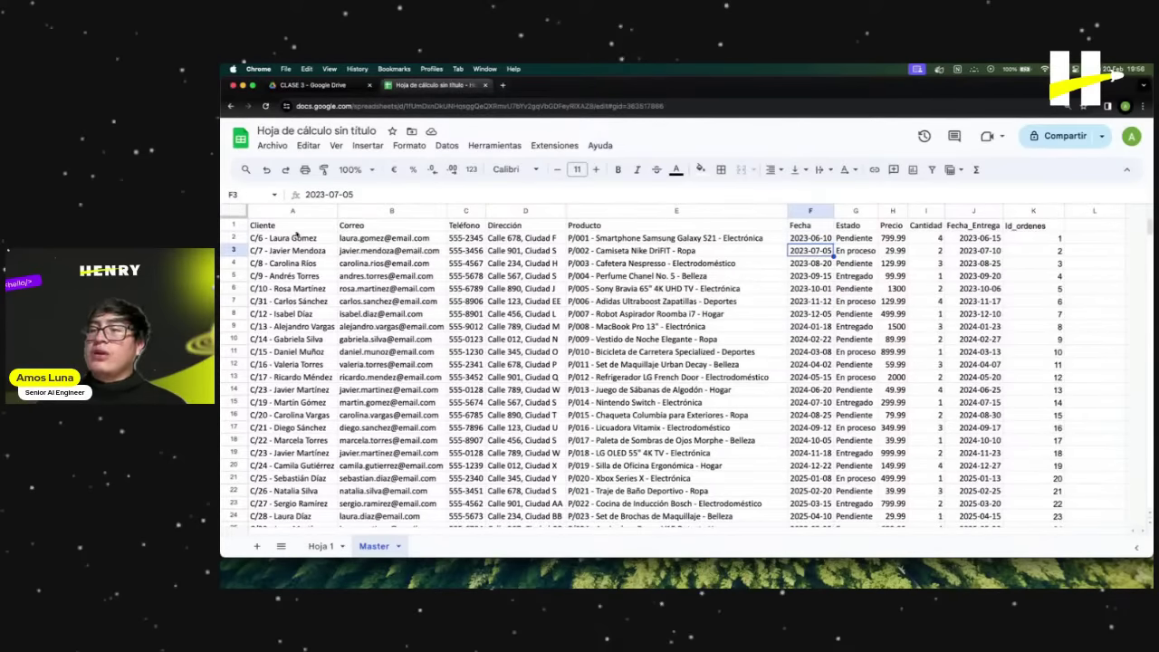
pyautogui.click(291, 238)
pyautogui.click(810, 226)
pyautogui.click(810, 238)
pyautogui.click(812, 251)
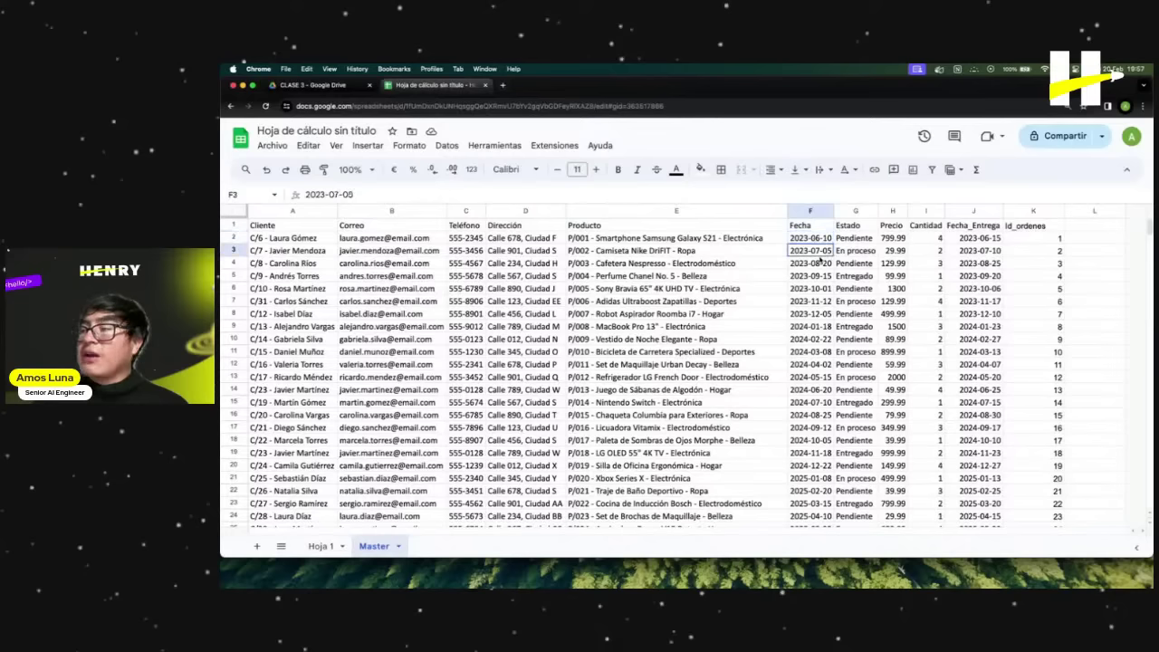
pyautogui.click(813, 239)
pyautogui.click(812, 252)
pyautogui.click(815, 239)
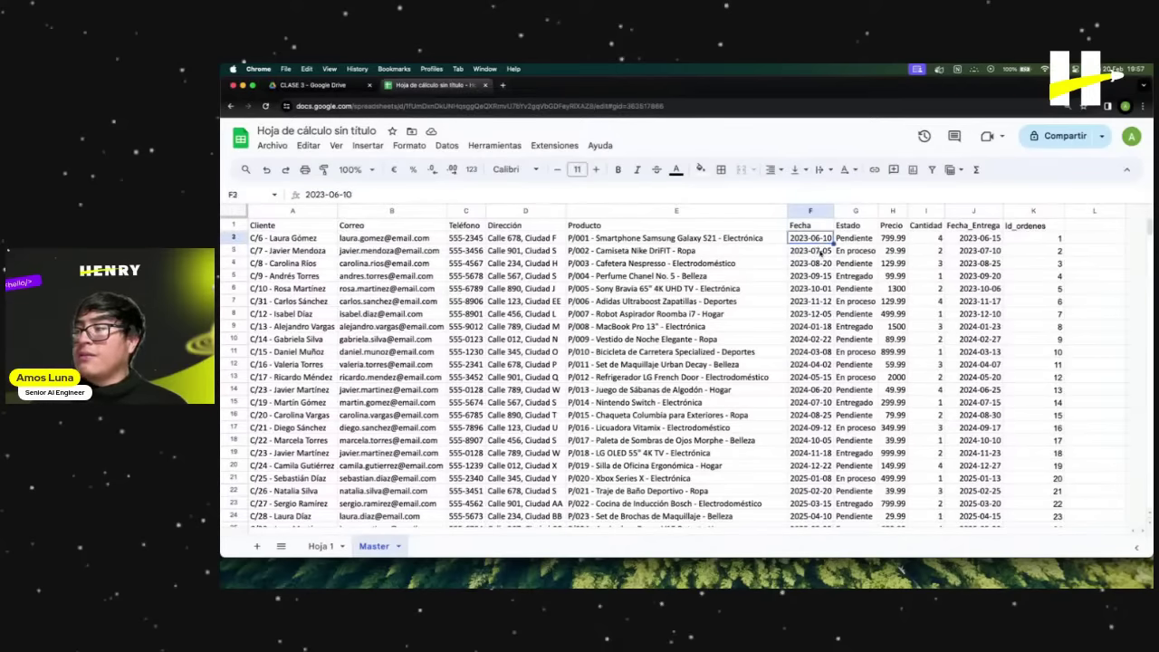
# Inspect the date range referenced inside the Id_ordenes array formula in cell K2.
pyautogui.click(1052, 238)
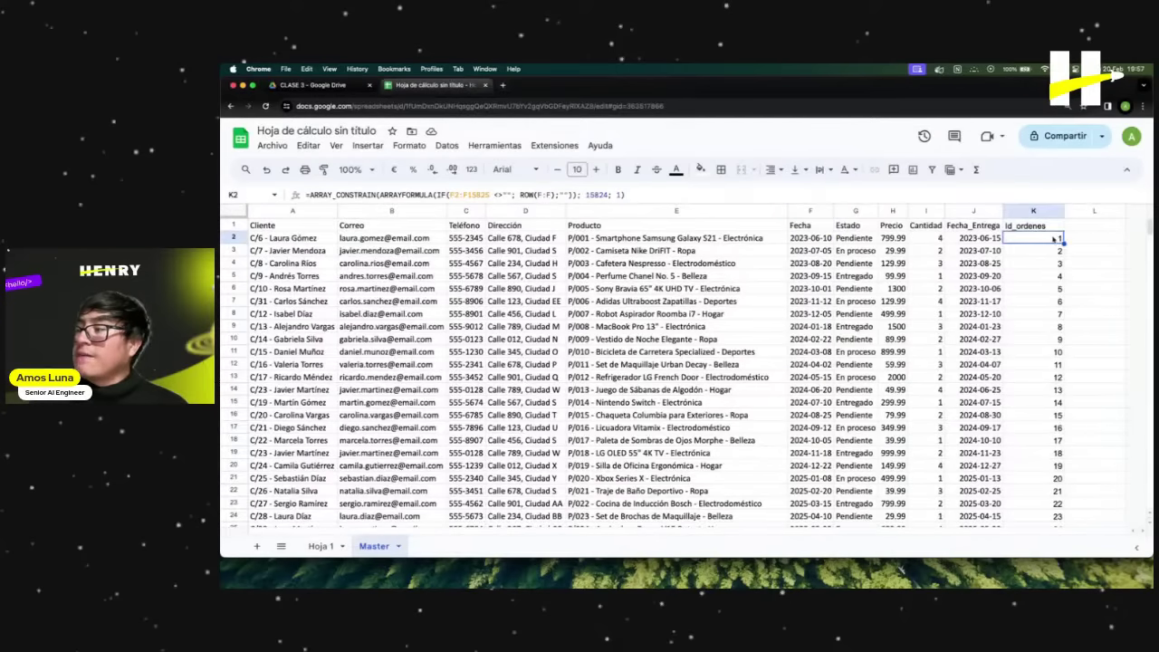
pyautogui.click(489, 195)
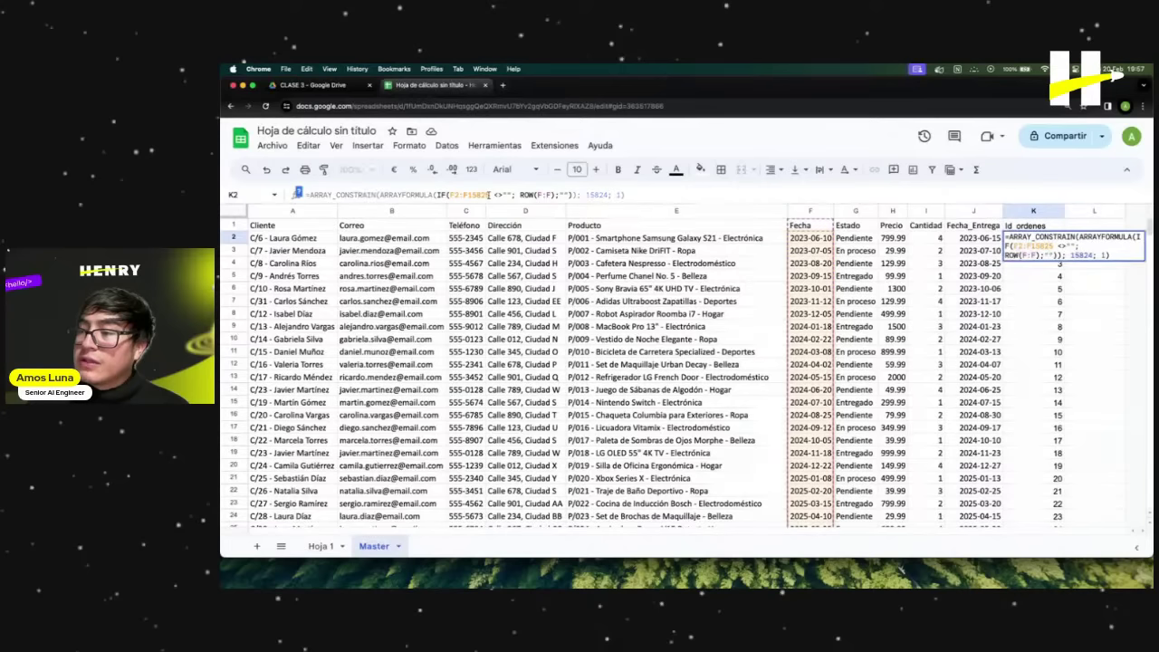
pyautogui.moveTo(489, 194)
pyautogui.mouseDown()
pyautogui.moveTo(465, 195)
pyautogui.moveTo(489, 195)
pyautogui.mouseUp()
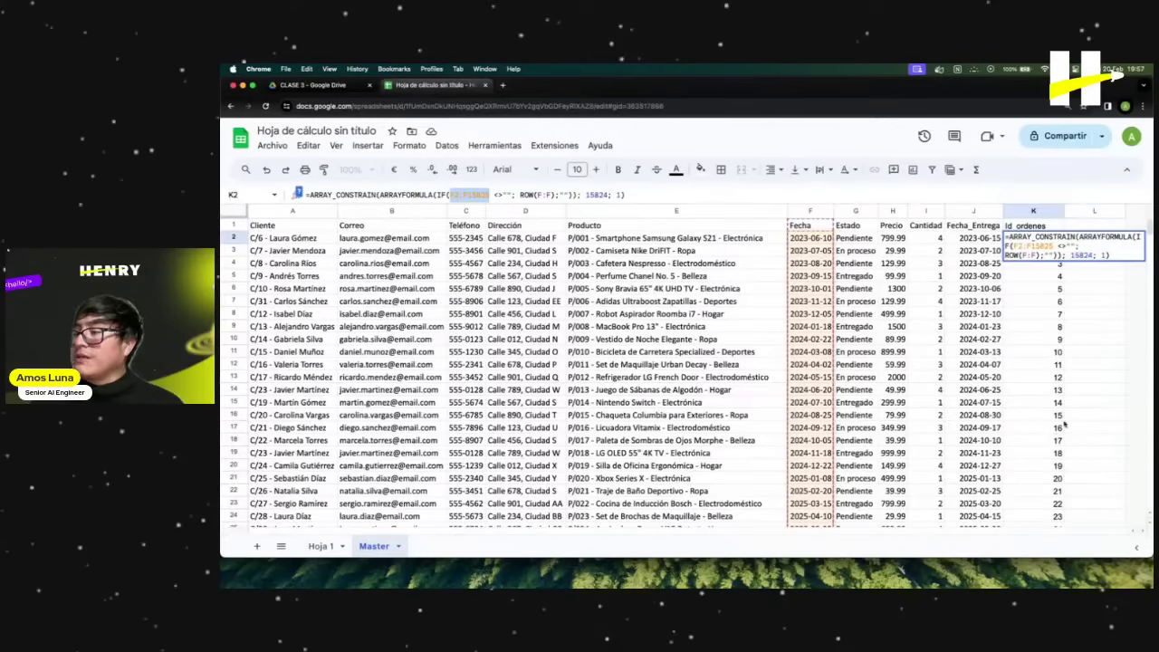
pyautogui.press('Return')
# Examine the order numbers that the formula generates down the Id_ordenes column from K2.
pyautogui.moveTo(1045, 237); pyautogui.dragTo(1059, 416)
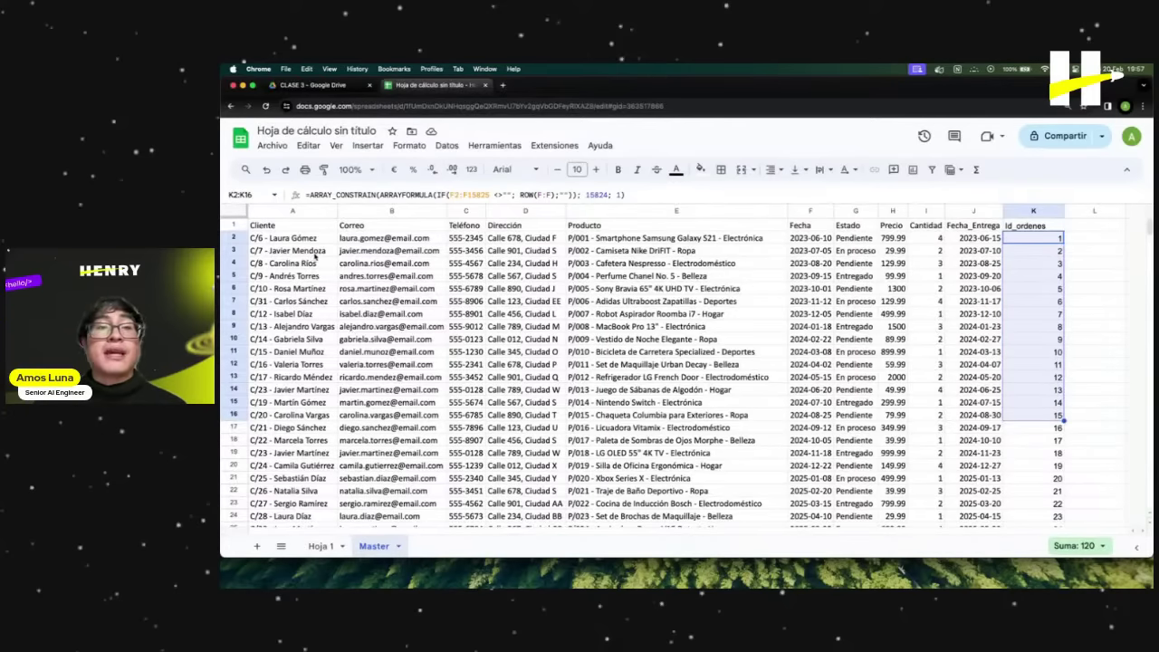
pyautogui.click(1055, 264)
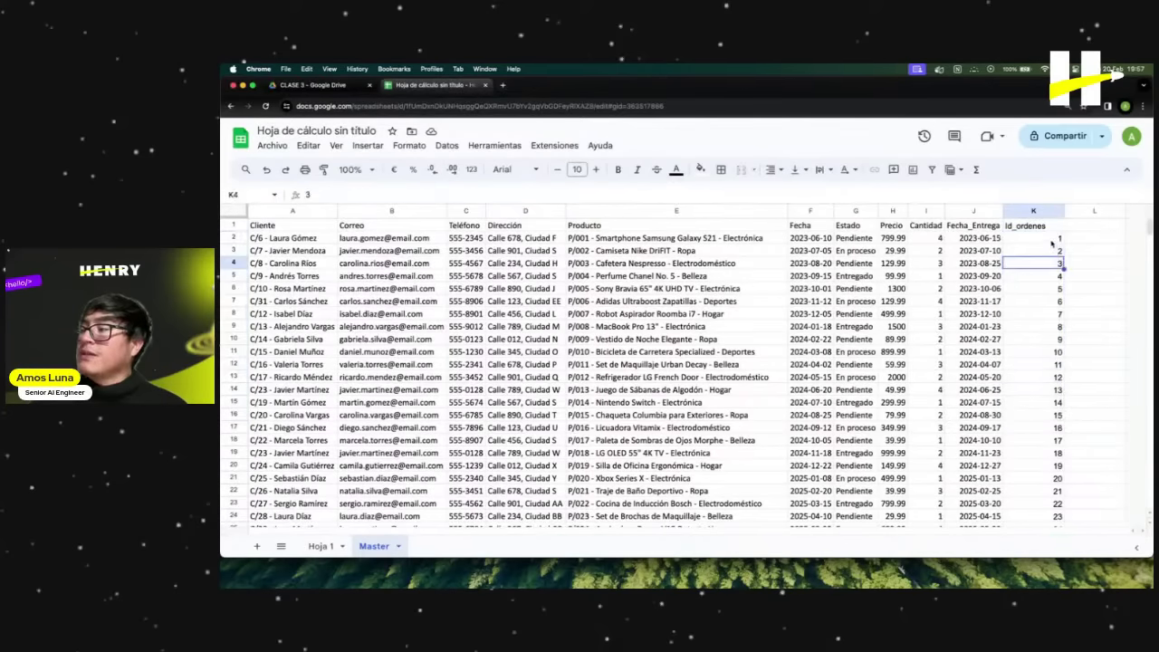
pyautogui.moveTo(1052, 240); pyautogui.dragTo(1050, 326)
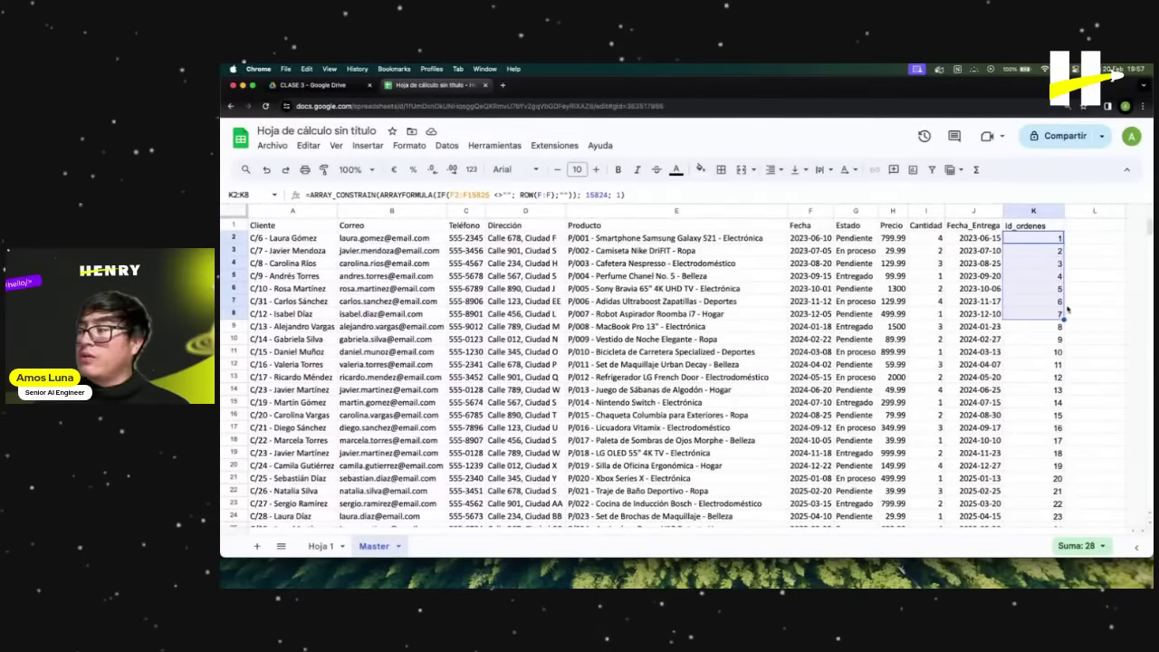
# Compare the filled date cells in the Fecha column with the numbering in the Id_ordenes column.
pyautogui.click(813, 241)
pyautogui.click(1047, 237)
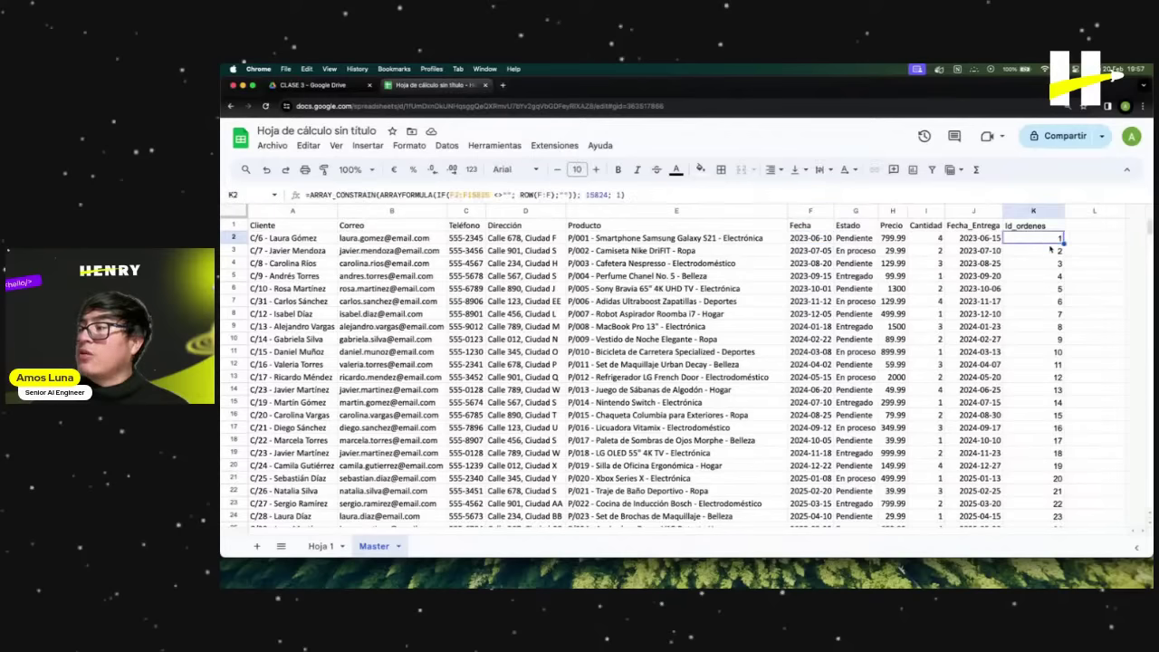
pyautogui.click(827, 238)
pyautogui.click(815, 251)
pyautogui.click(815, 288)
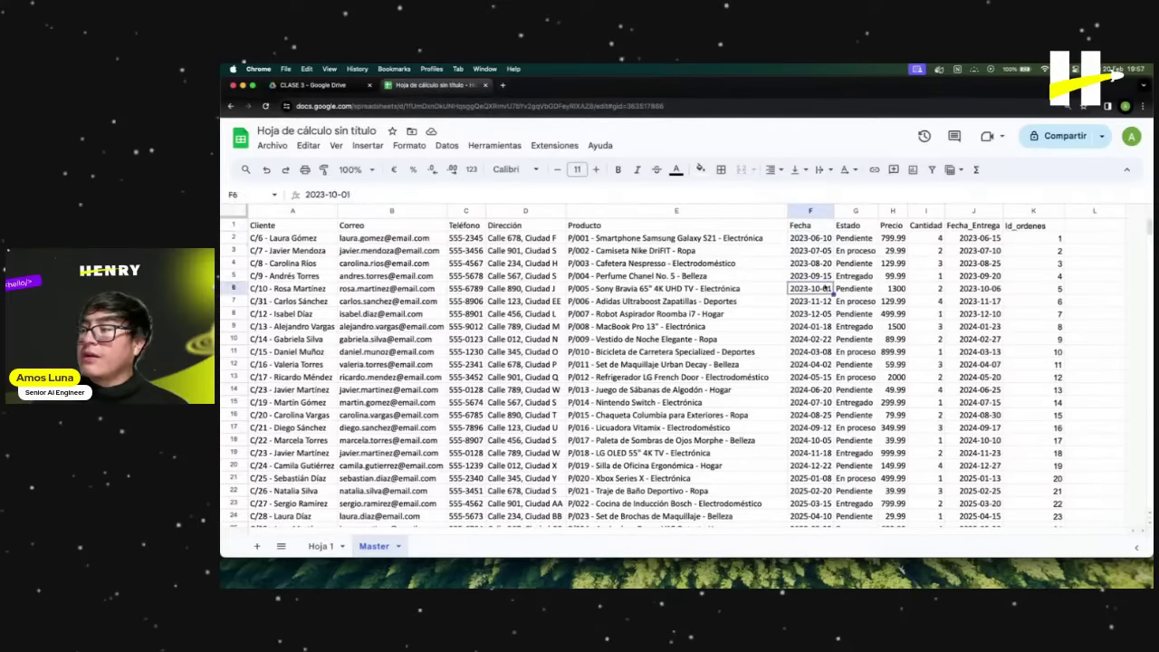
pyautogui.click(814, 326)
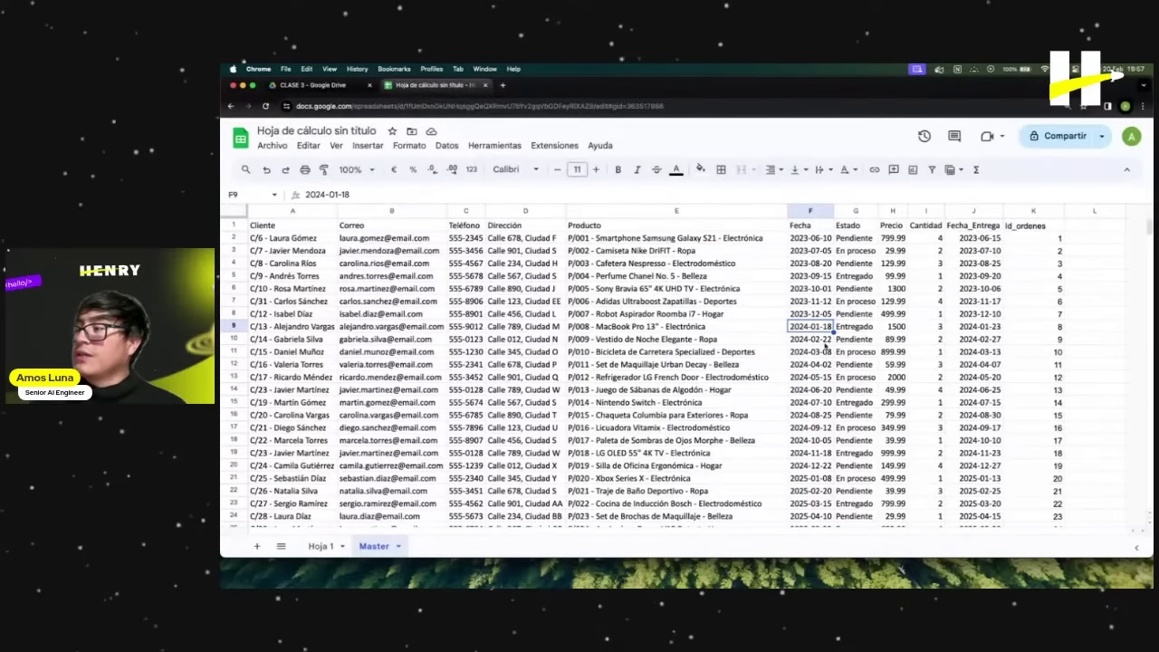
pyautogui.click(1032, 210)
pyautogui.click(1050, 275)
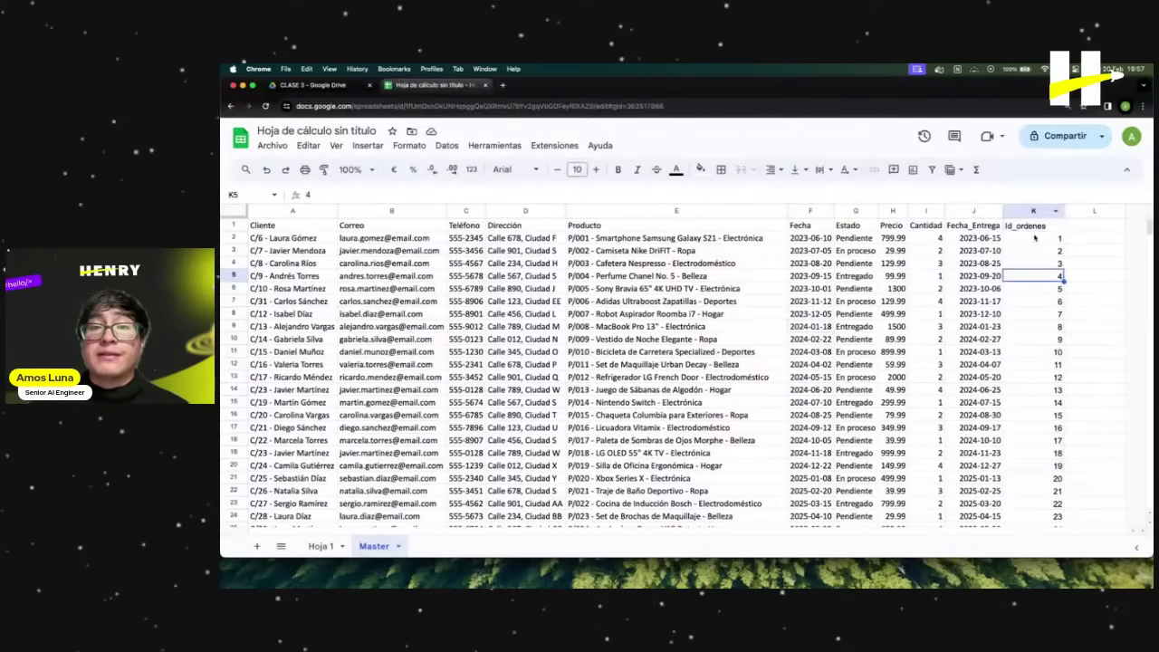
pyautogui.moveTo(1033, 237); pyautogui.dragTo(1050, 389)
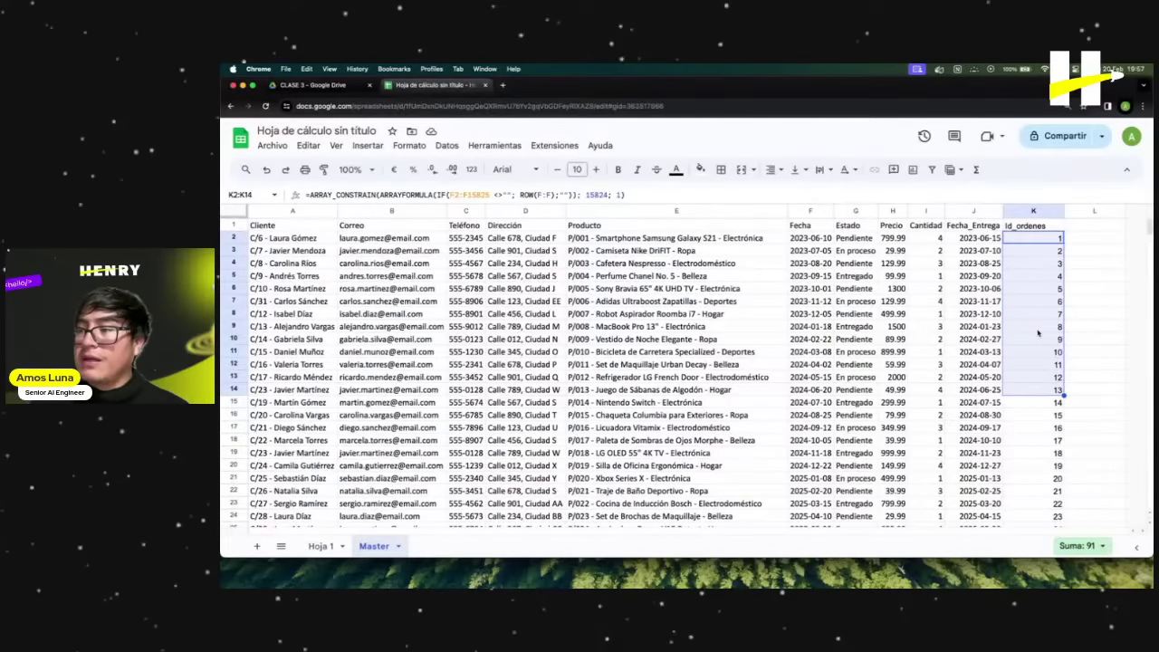
pyautogui.click(1094, 275)
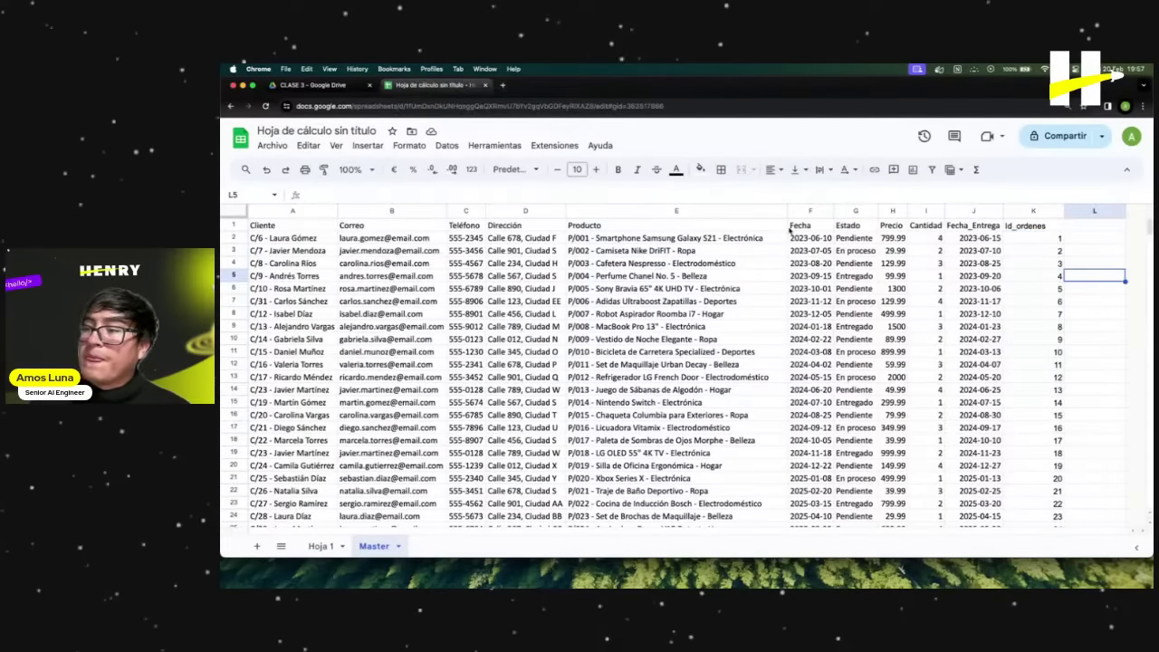
# Examine the parts of K2's IF formula: the date range, the <>"" condition and the ROW(F:F) result.
pyautogui.doubleClick(1033, 238)
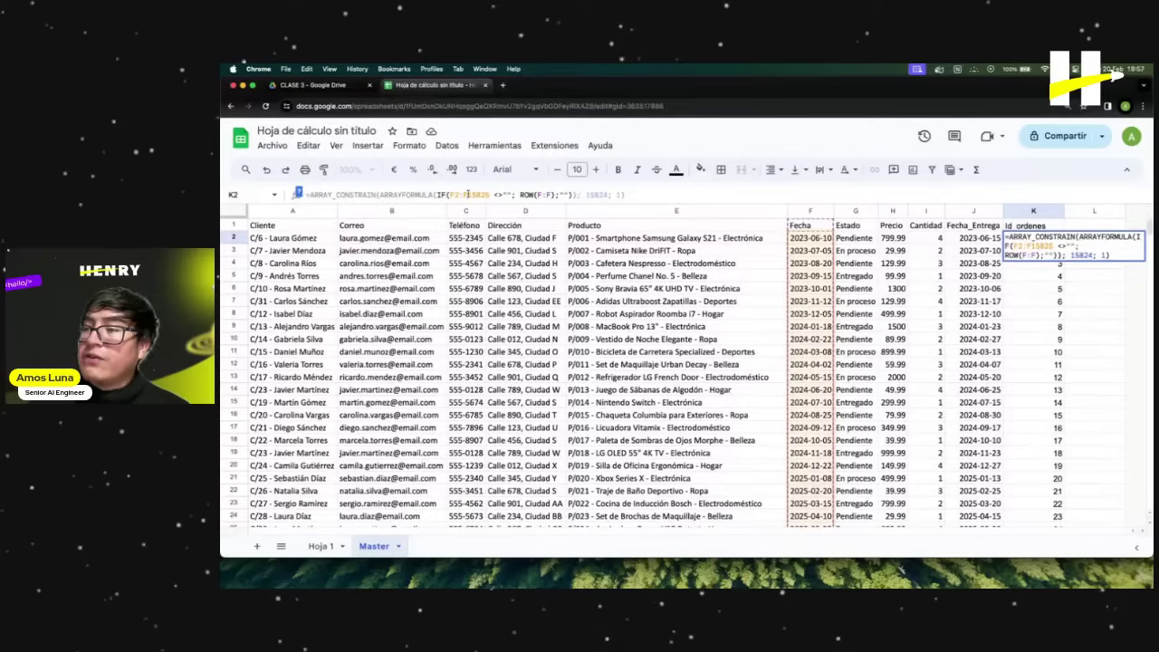
pyautogui.doubleClick(467, 194)
pyautogui.click(477, 195)
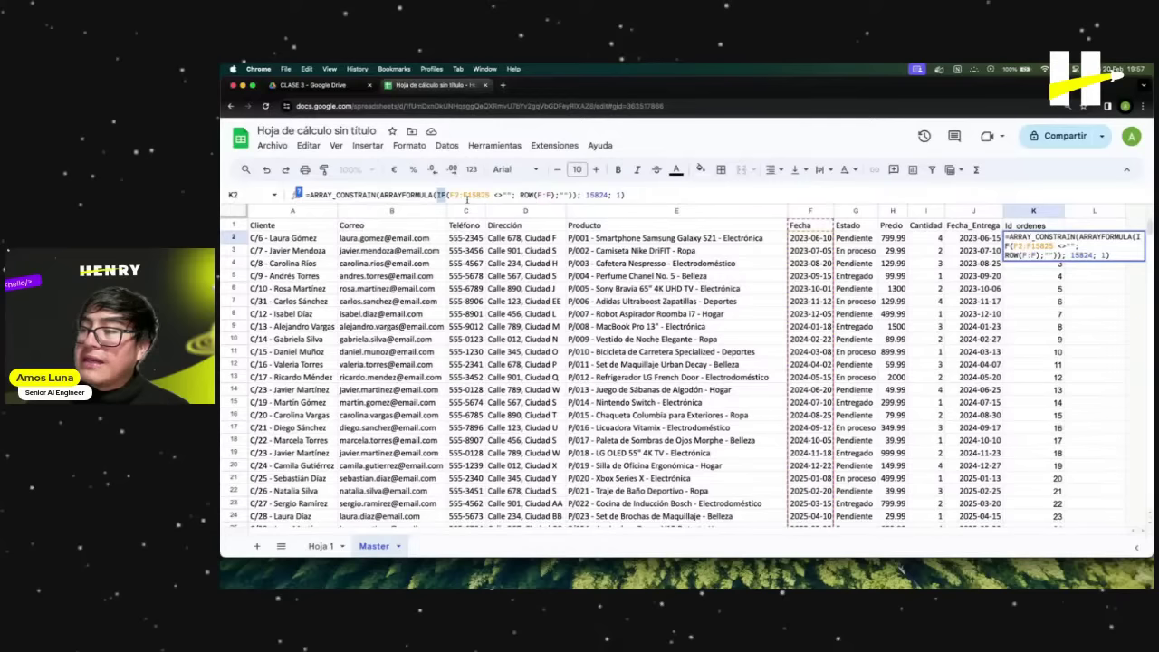
pyautogui.click(455, 195)
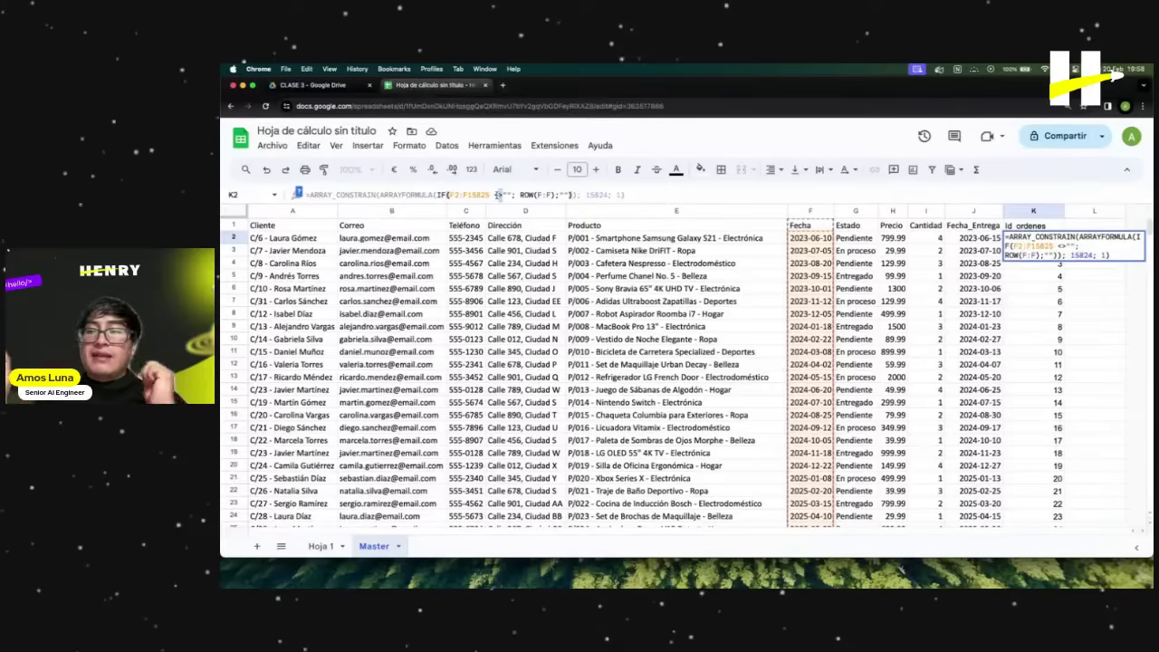
pyautogui.click(493, 194)
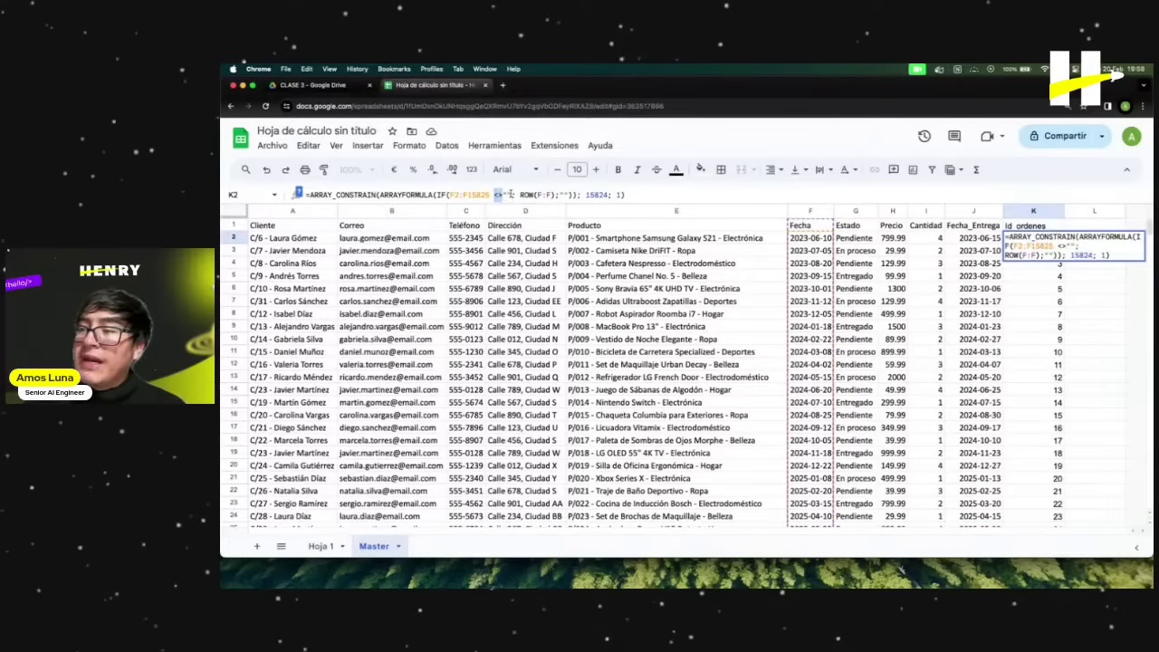
pyautogui.click(505, 194)
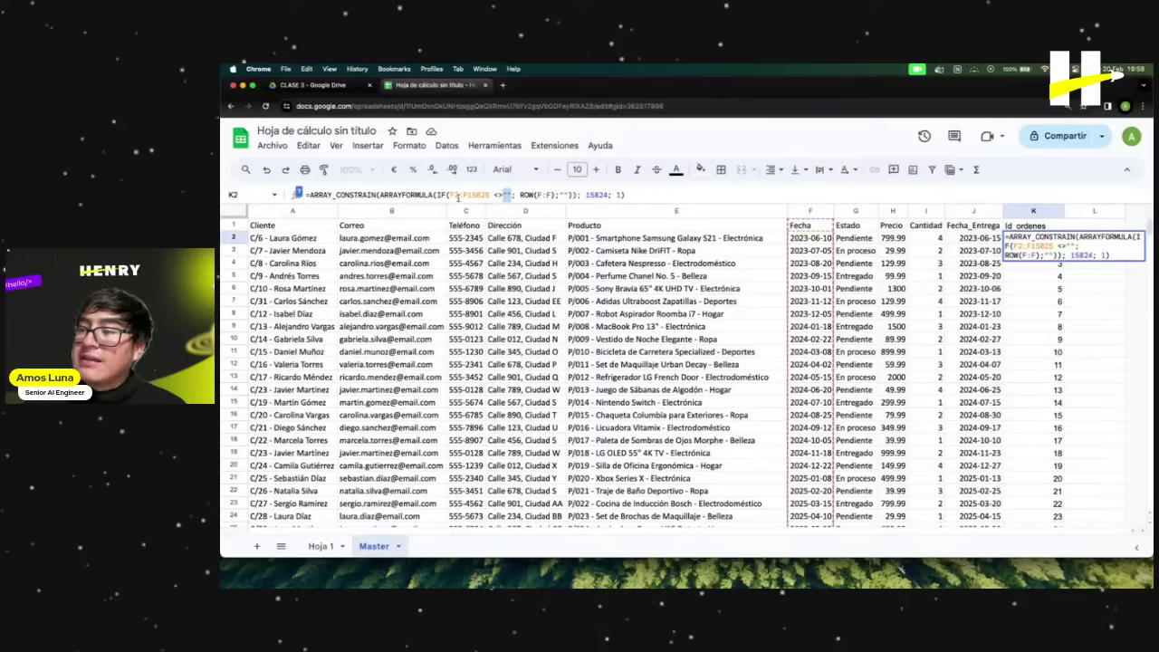
pyautogui.moveTo(490, 195); pyautogui.dragTo(463, 195)
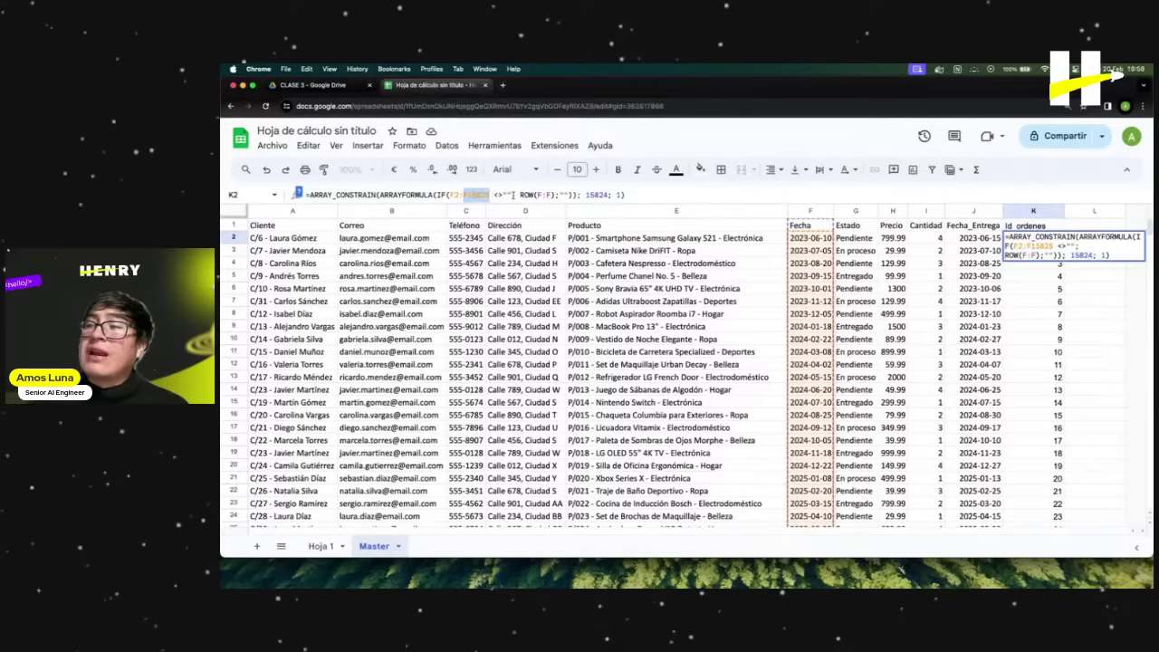
pyautogui.doubleClick(509, 194)
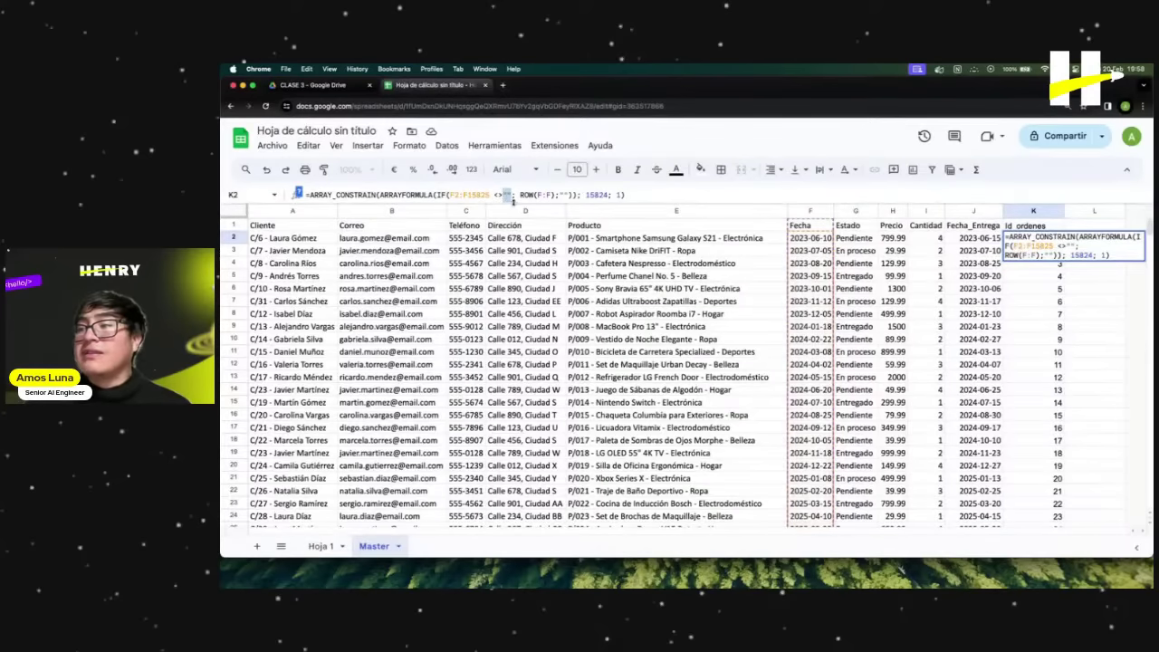
pyautogui.click(552, 195)
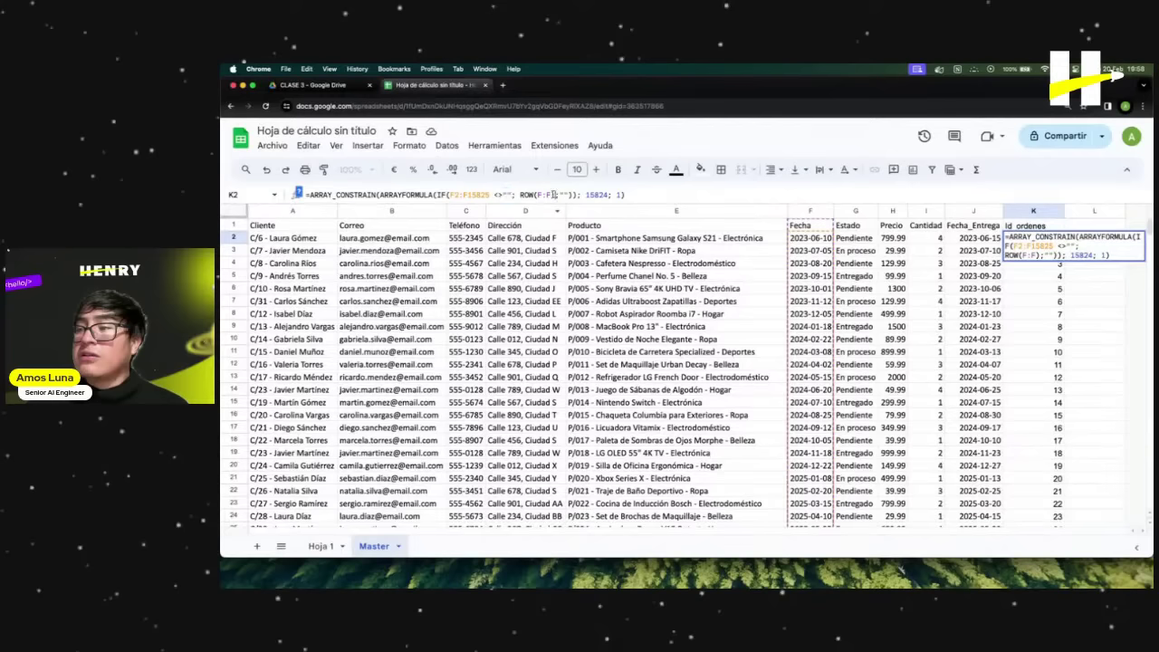
pyautogui.moveTo(554, 195); pyautogui.dragTo(519, 194)
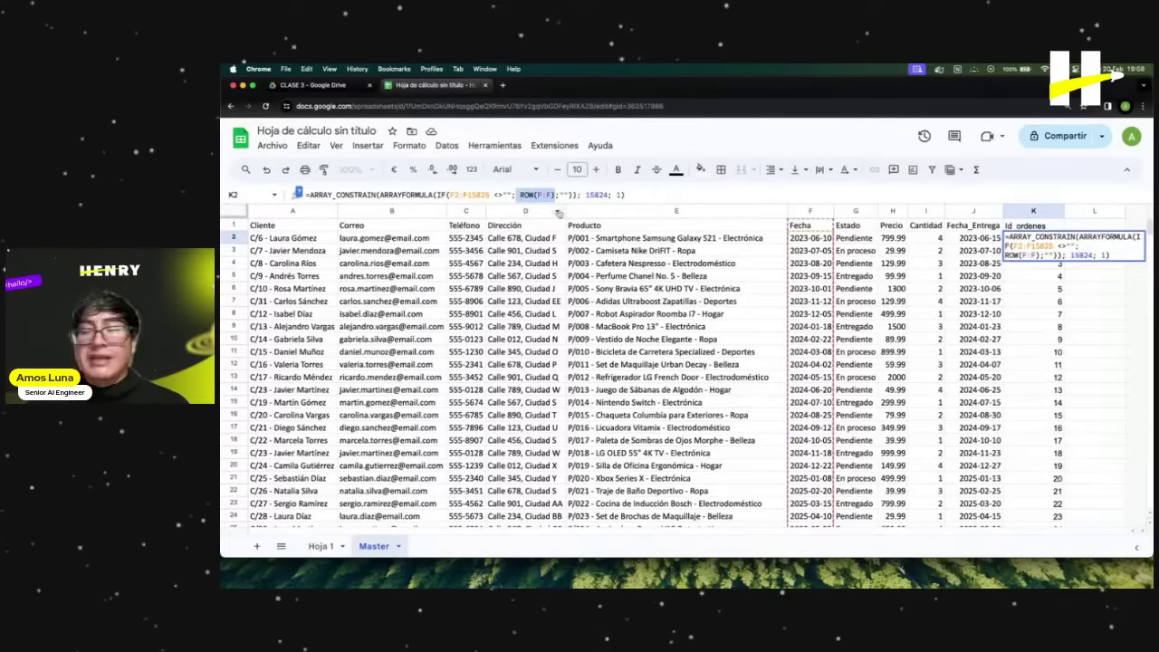
pyautogui.click(925, 238)
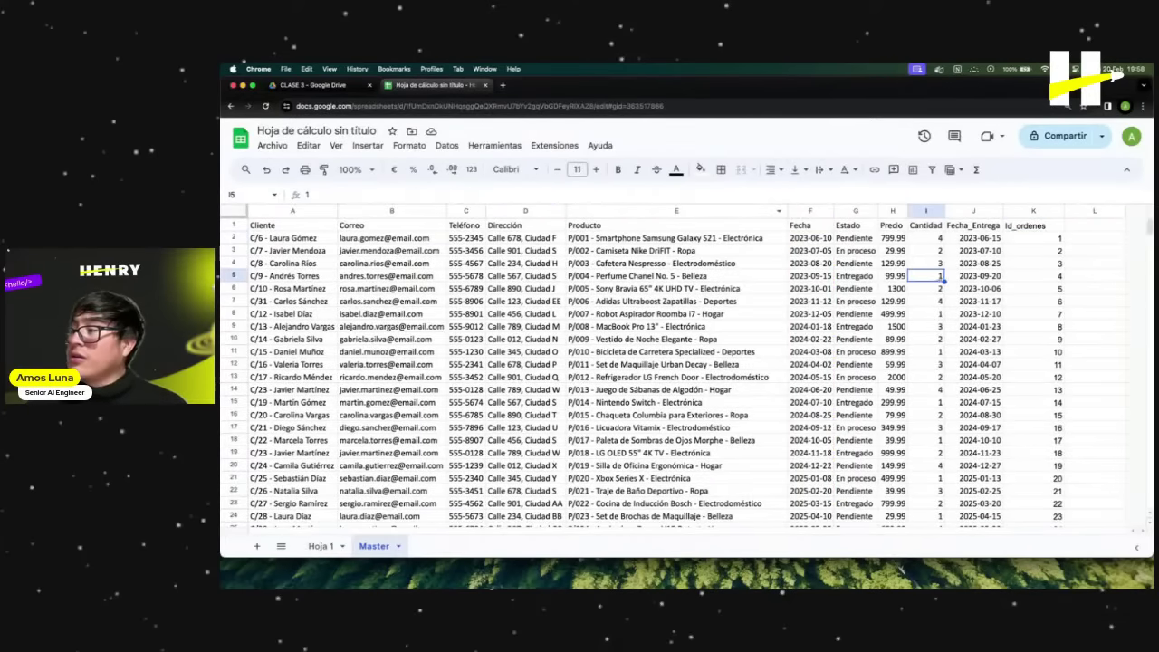
# Check the date in F2 against the order ID formula in K2.
pyautogui.click(813, 239)
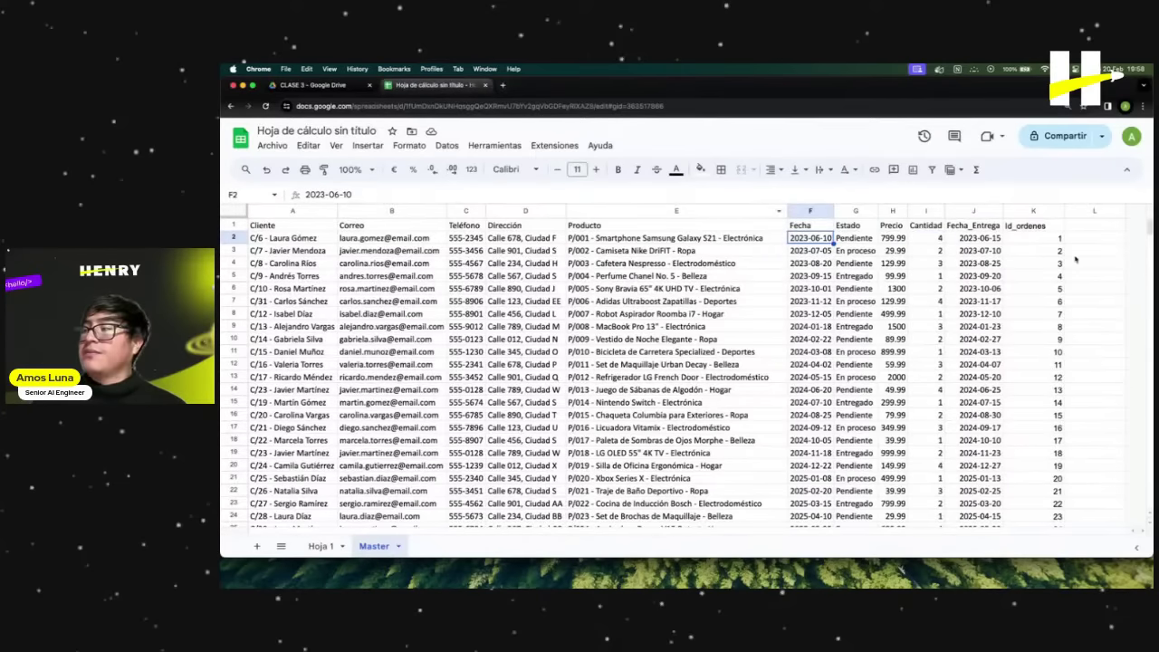
pyautogui.click(1050, 239)
pyautogui.click(842, 241)
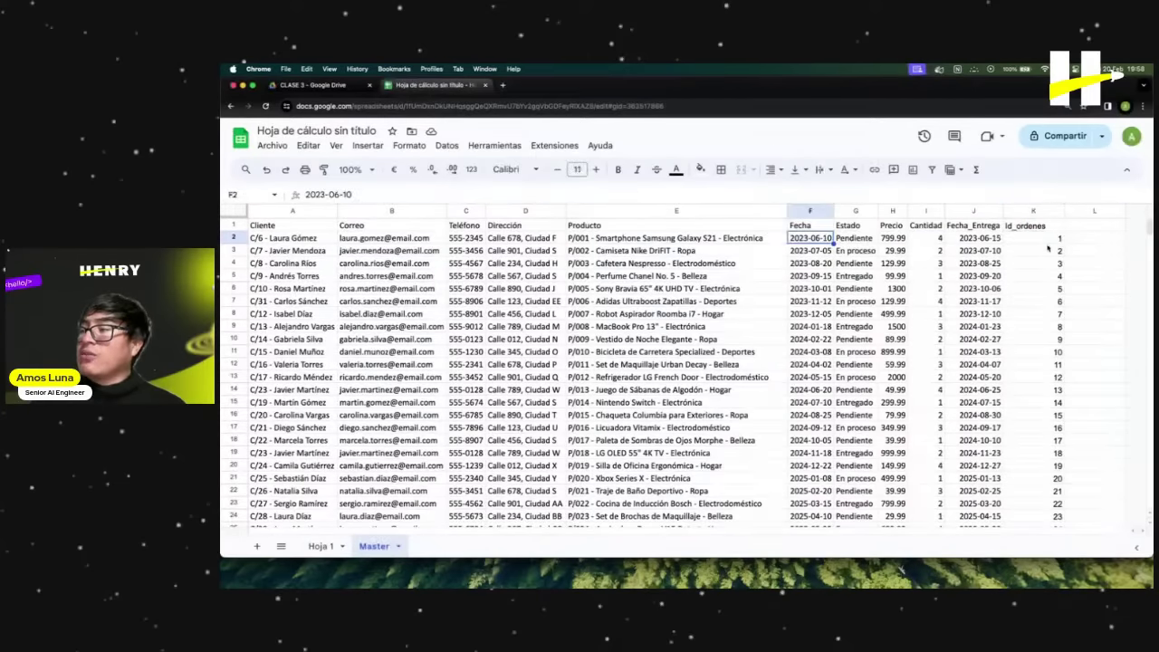
pyautogui.click(1048, 240)
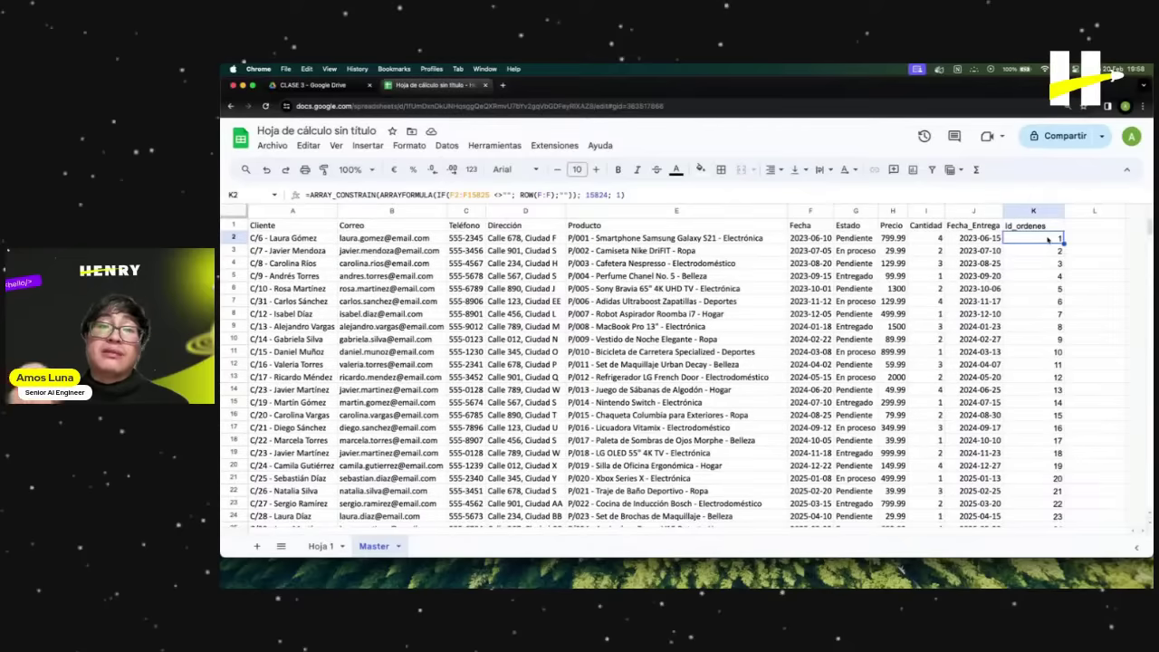
pyautogui.click(808, 239)
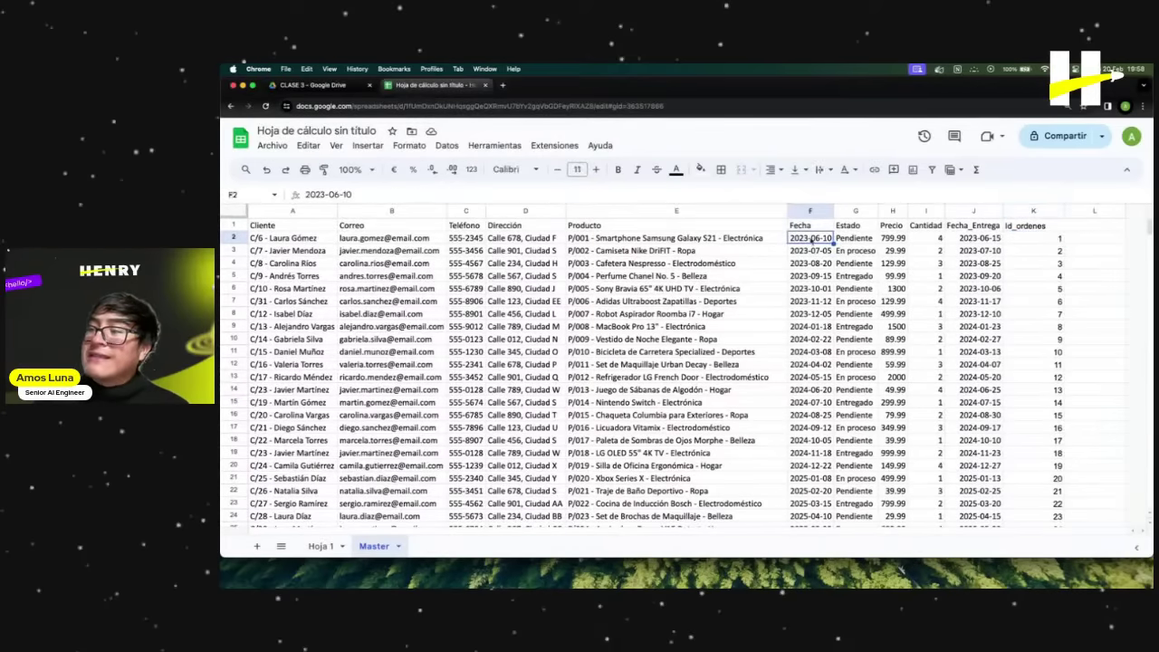
pyautogui.click(1021, 242)
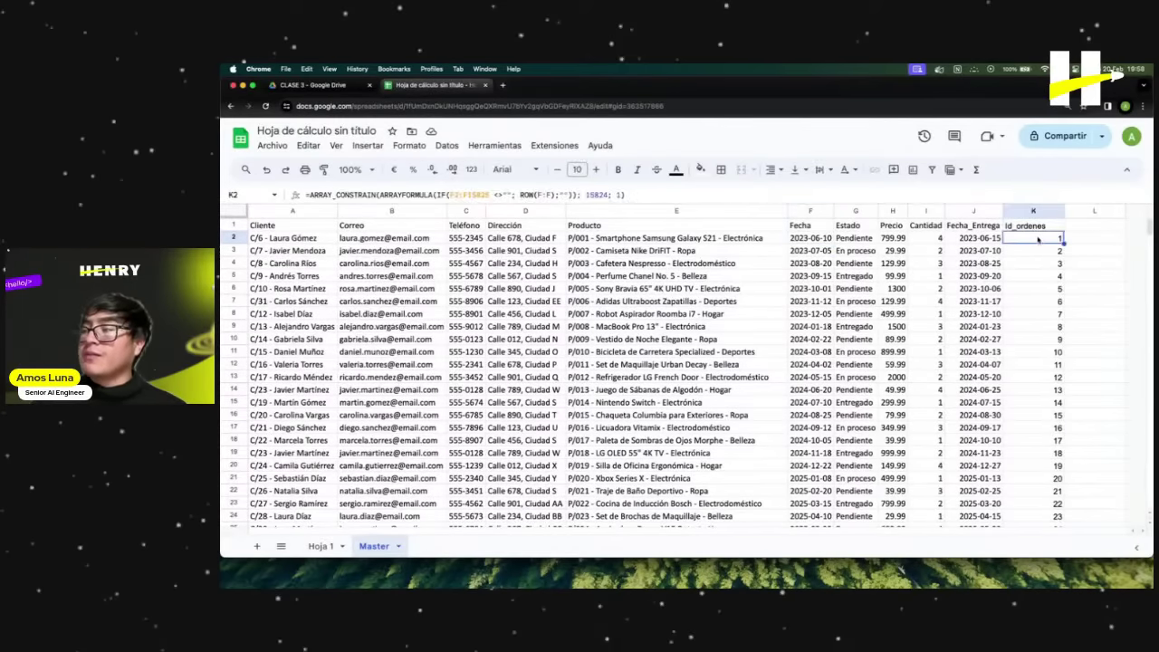
# Compare the Fecha and Id_ordenes cells in row 3 and in the rows below the last order in row 28.
pyautogui.click(816, 249)
pyautogui.click(1032, 250)
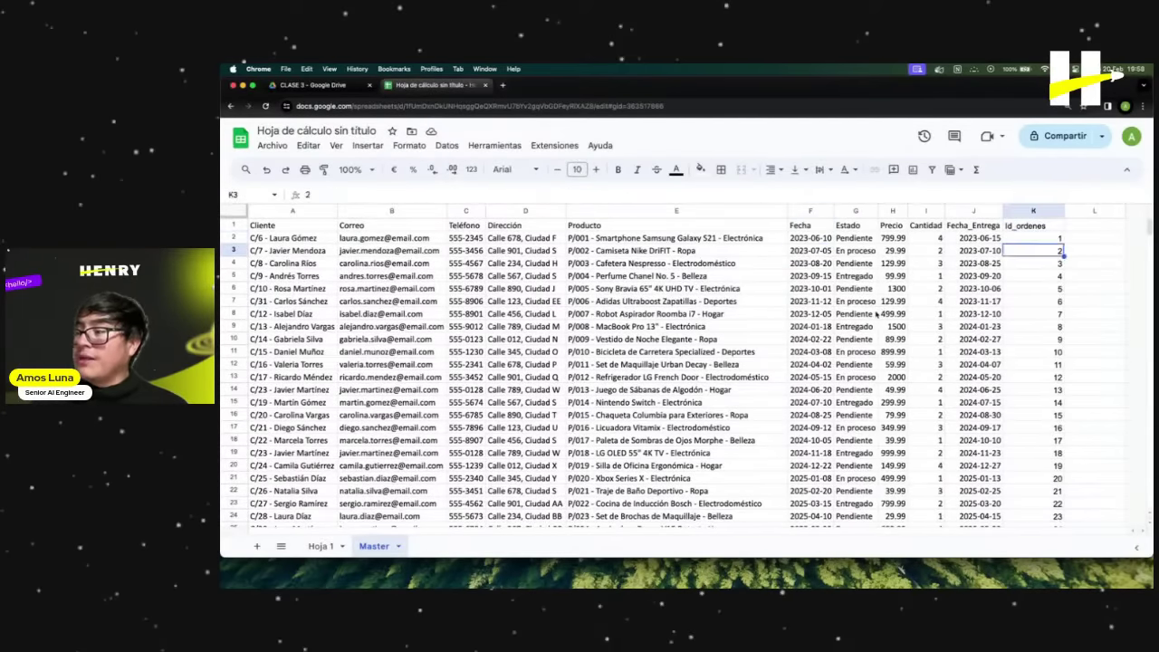
pyautogui.scroll(-5, 812, 376)
pyautogui.moveTo(810, 364); pyautogui.dragTo(814, 491)
pyautogui.click(1031, 352)
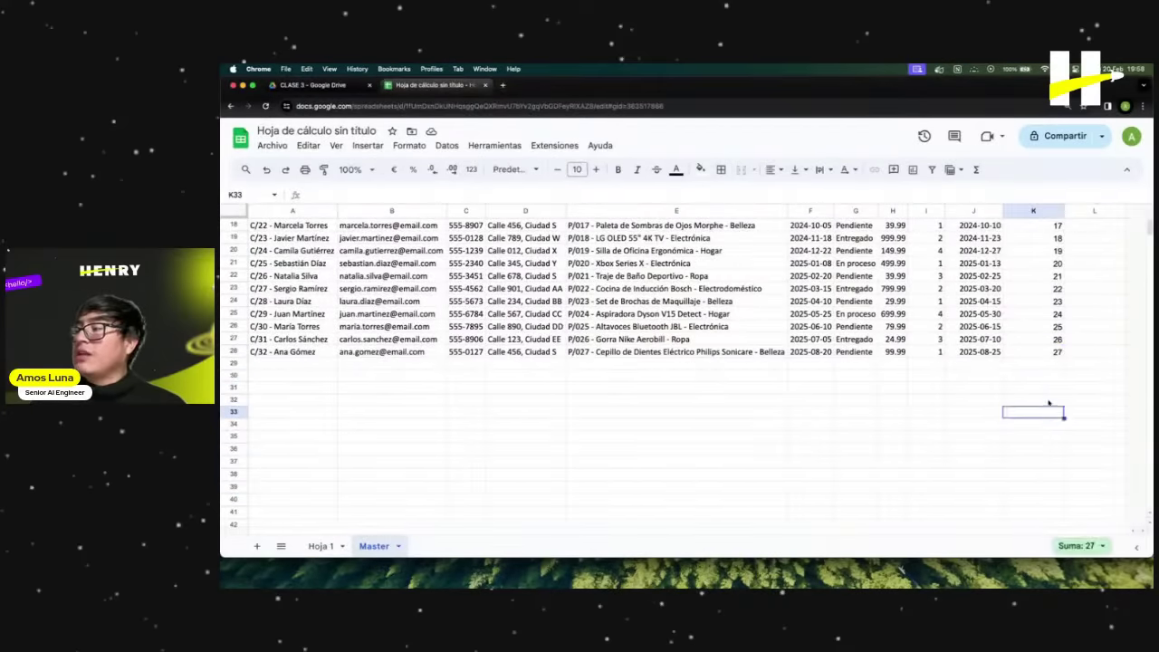
pyautogui.moveTo(1032, 363); pyautogui.dragTo(1037, 489)
pyautogui.click(817, 366)
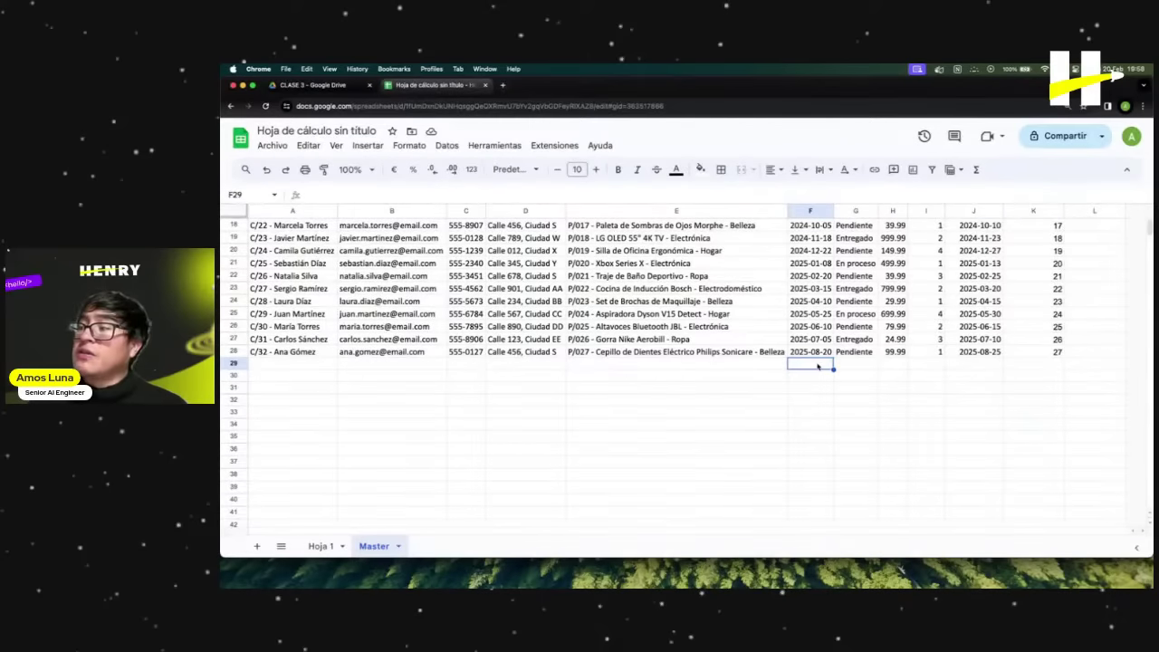
# Relate the date in F2 to K2's IF formula: the F2:F15825 range, the ROW(F:F) result and the "" alternative.
pyautogui.scroll(6, 817, 365)
pyautogui.click(812, 239)
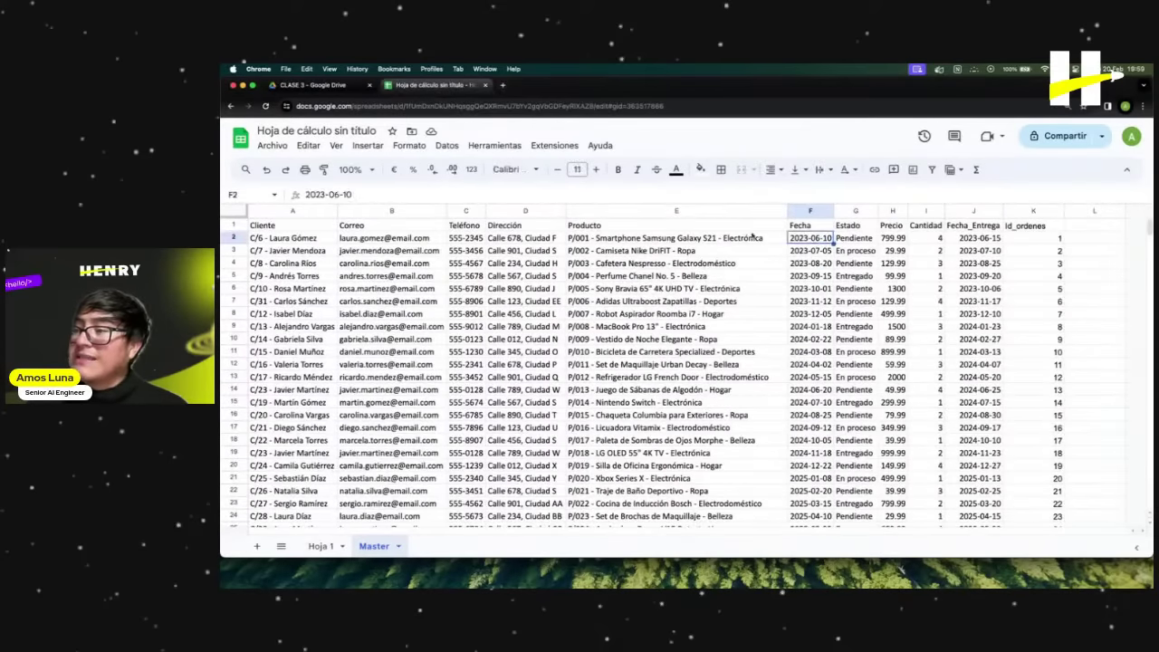
pyautogui.click(1033, 240)
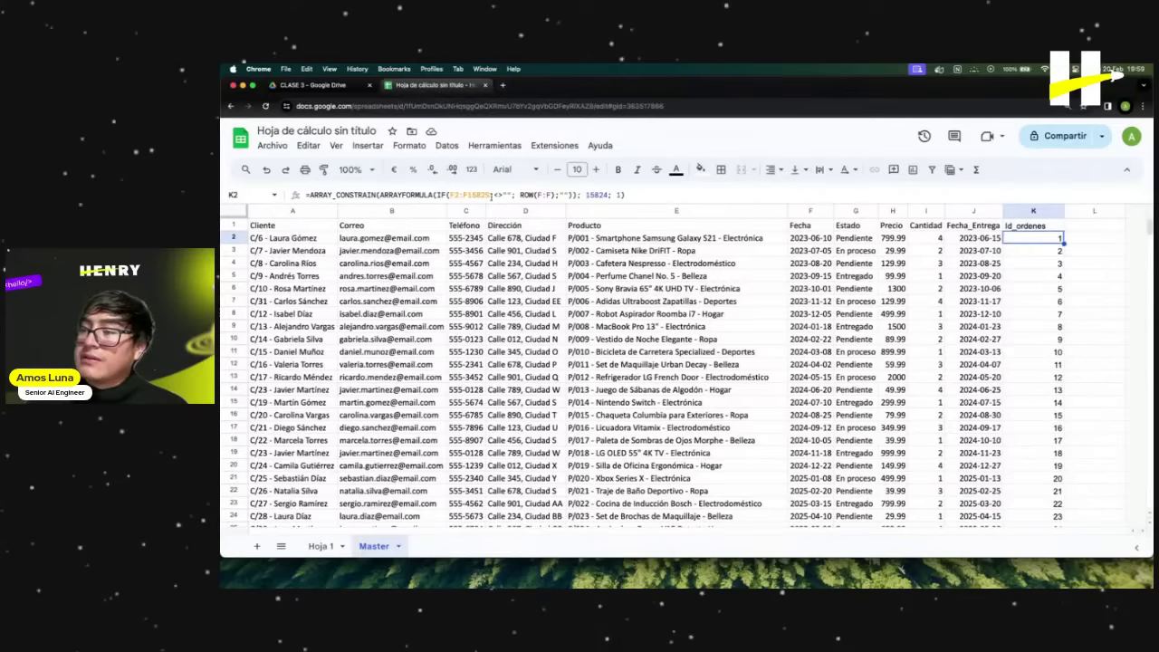
pyautogui.click(548, 194)
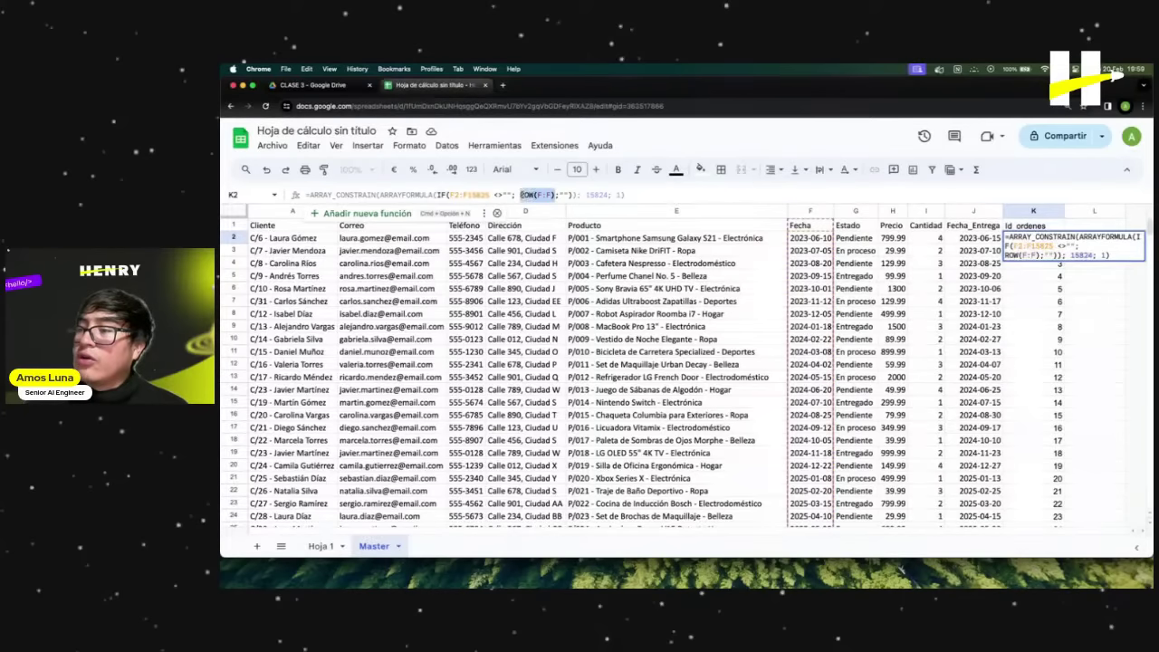
pyautogui.doubleClick(526, 195)
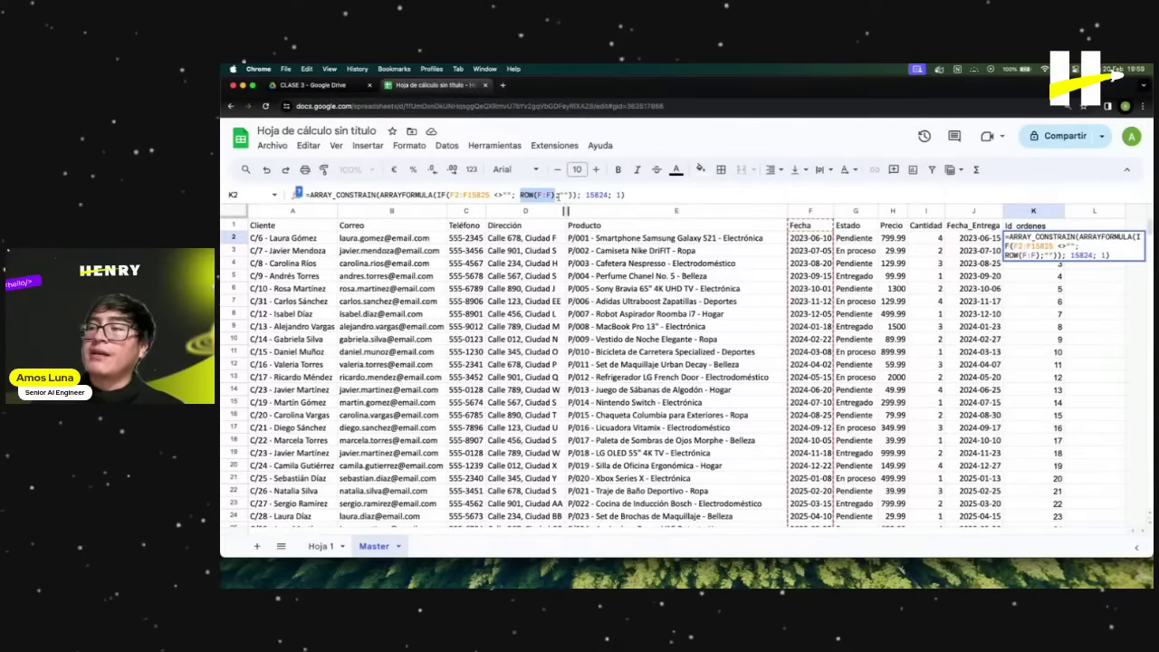
pyautogui.moveTo(514, 195); pyautogui.dragTo(450, 194)
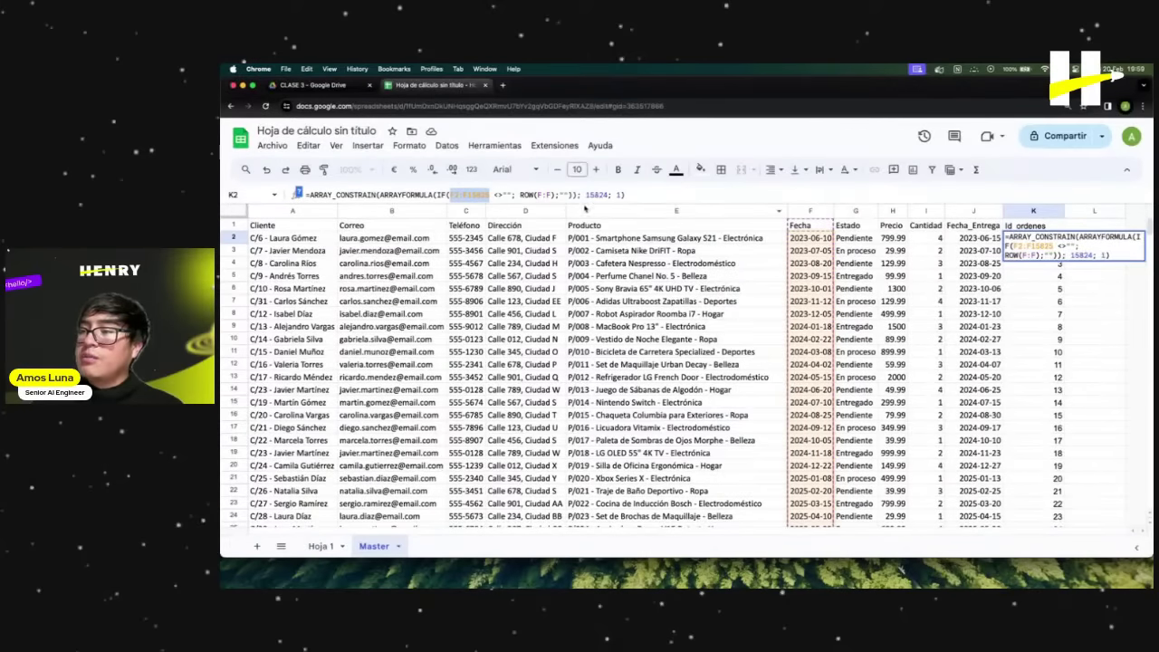
pyautogui.moveTo(569, 194); pyautogui.dragTo(557, 197)
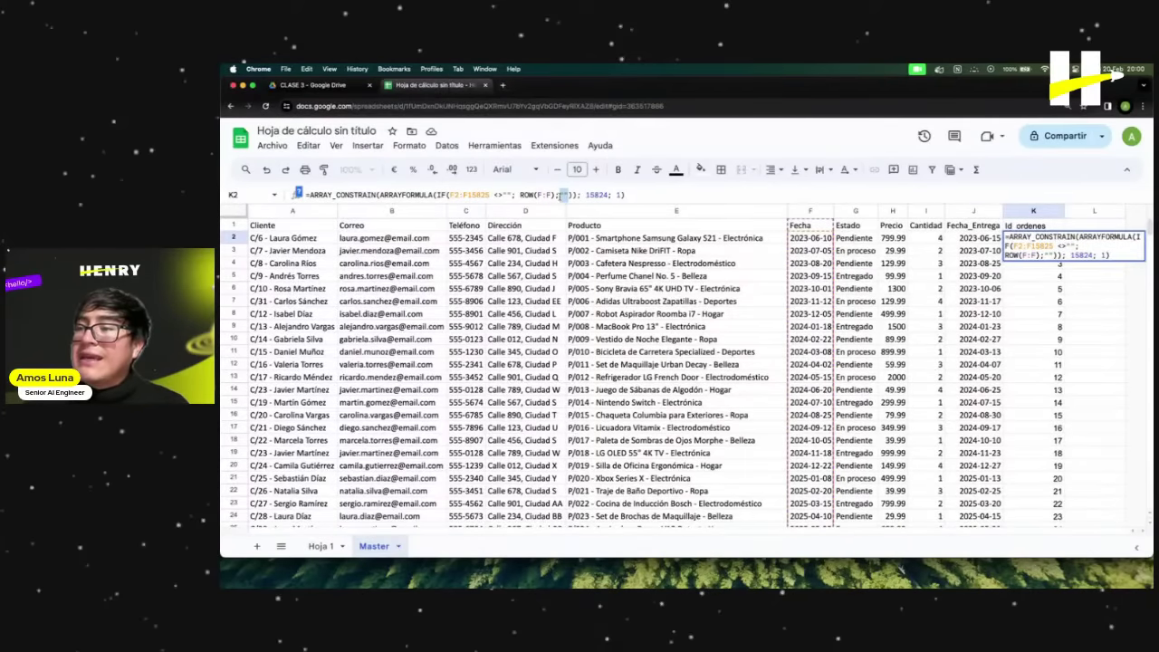
# Examine the ARRAYFORMULA part of K2's formula and the Fecha rows covered by its F2:F15825 range.
pyautogui.doubleClick(399, 195)
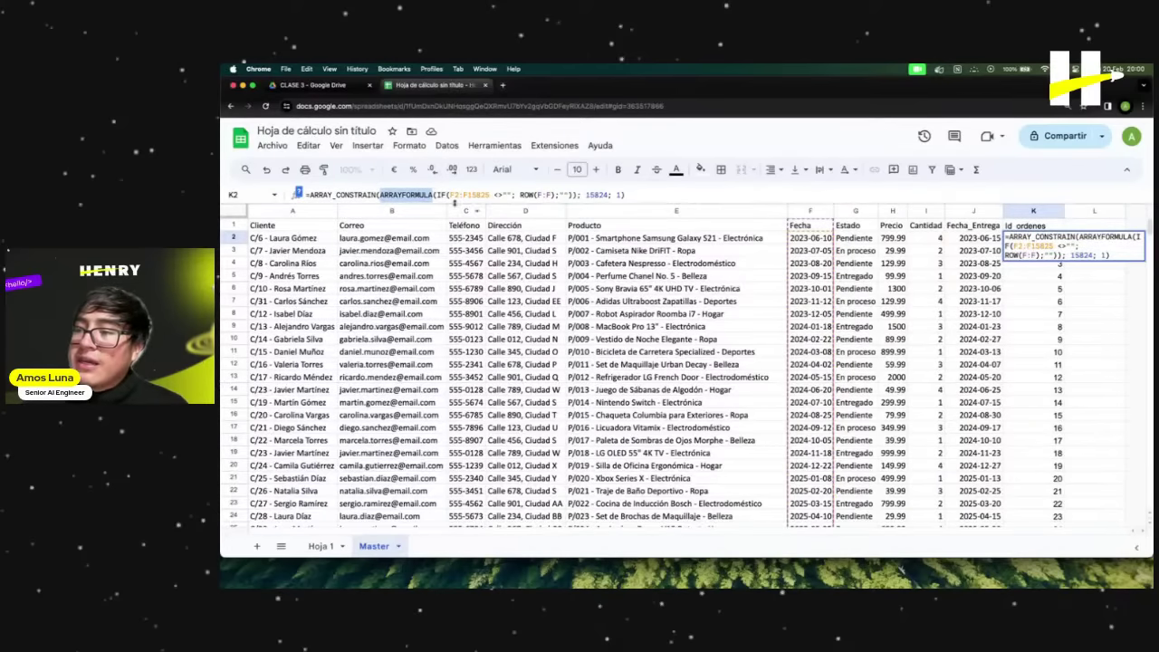
pyautogui.doubleClick(469, 194)
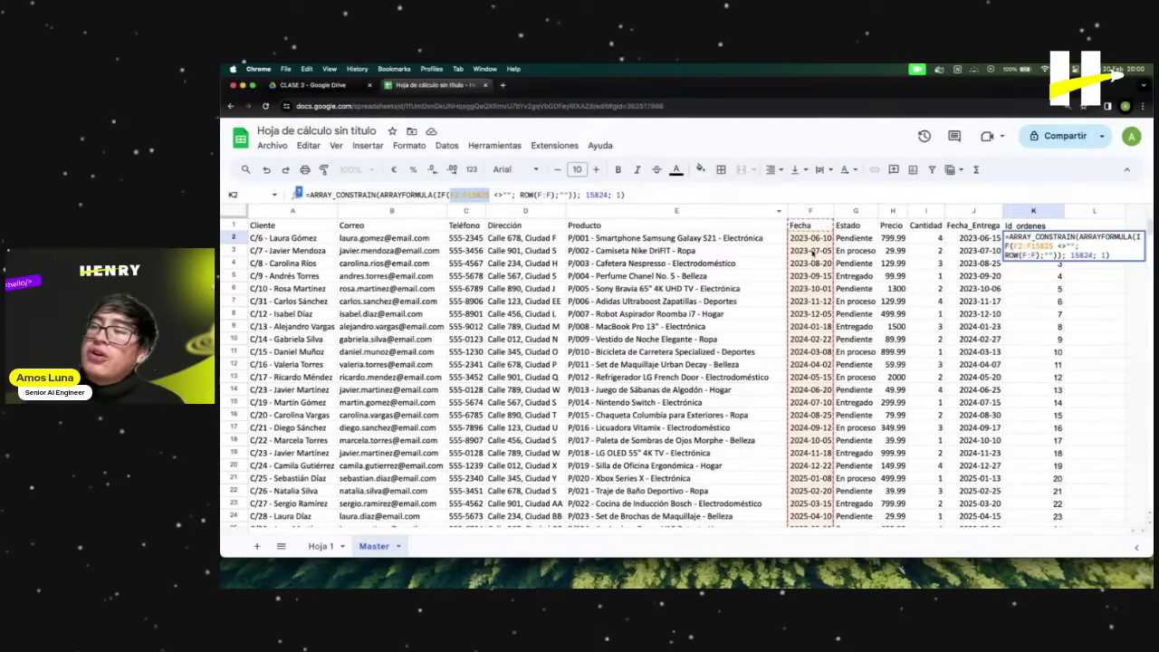
pyautogui.scroll(-15, 815, 243)
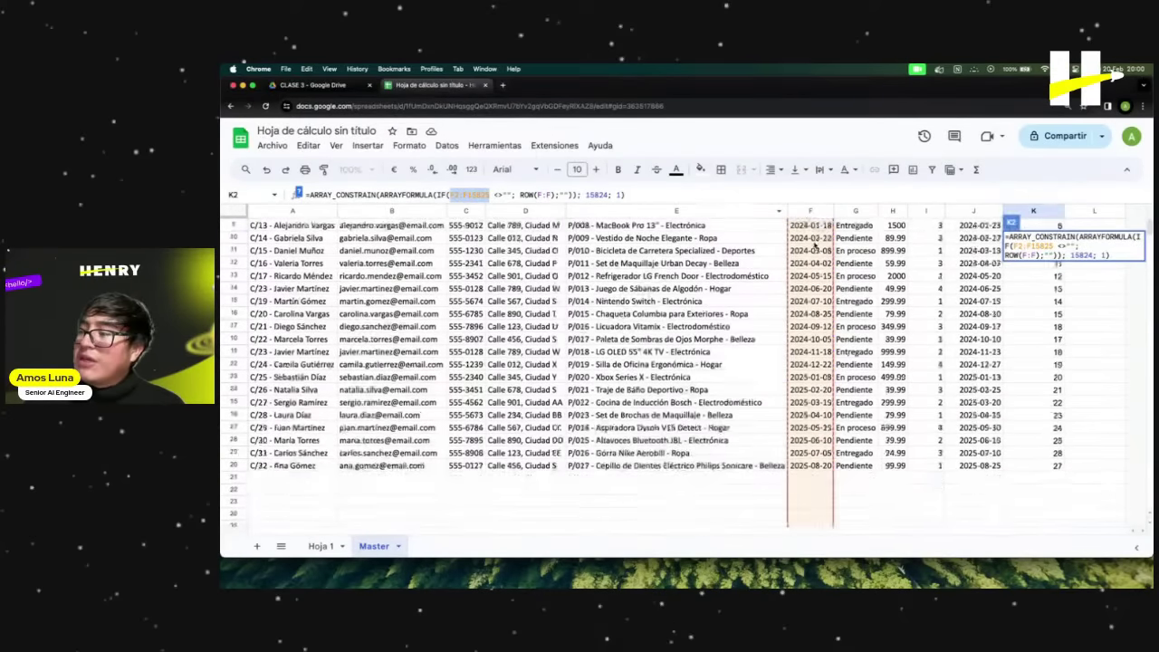
pyautogui.scroll(15, 814, 258)
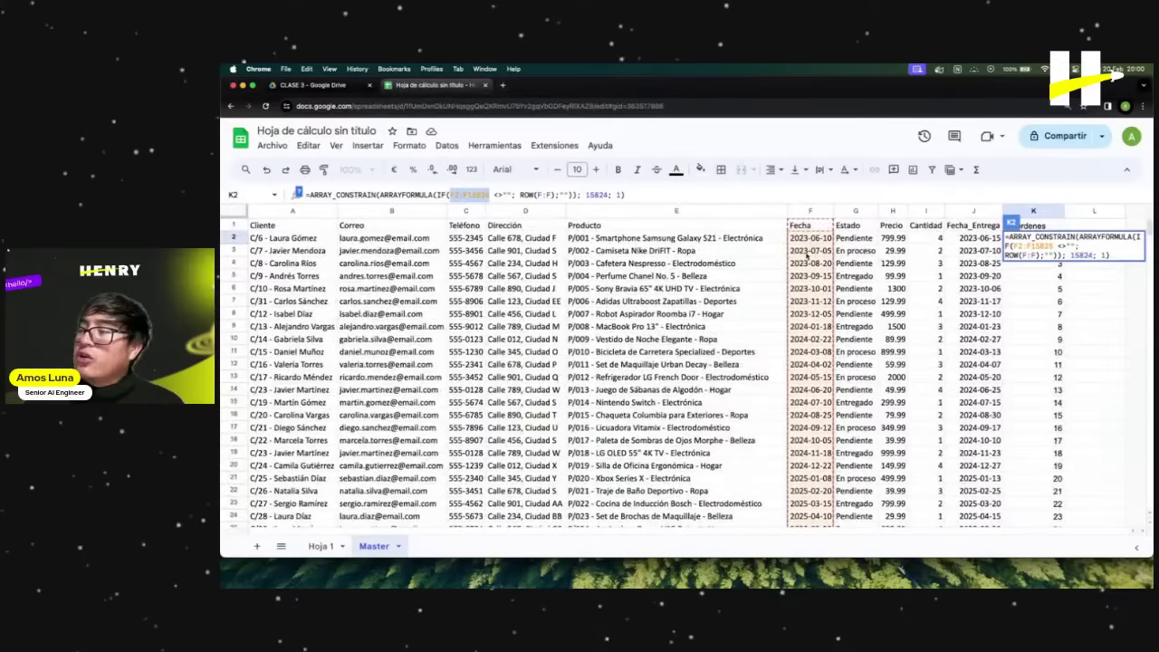
pyautogui.scroll(-6, 813, 259)
pyautogui.scroll(6, 811, 259)
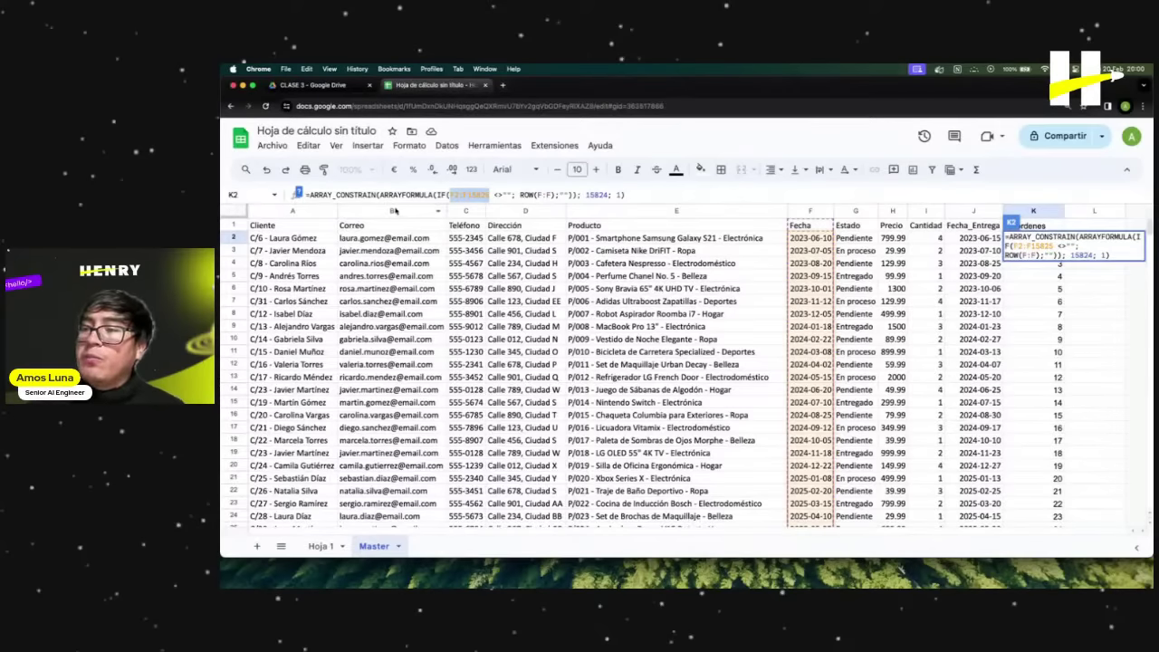
# Examine the ARRAY_CONSTRAIN function in K2's formula together with its closing arguments 15824 and 1.
pyautogui.doubleClick(339, 195)
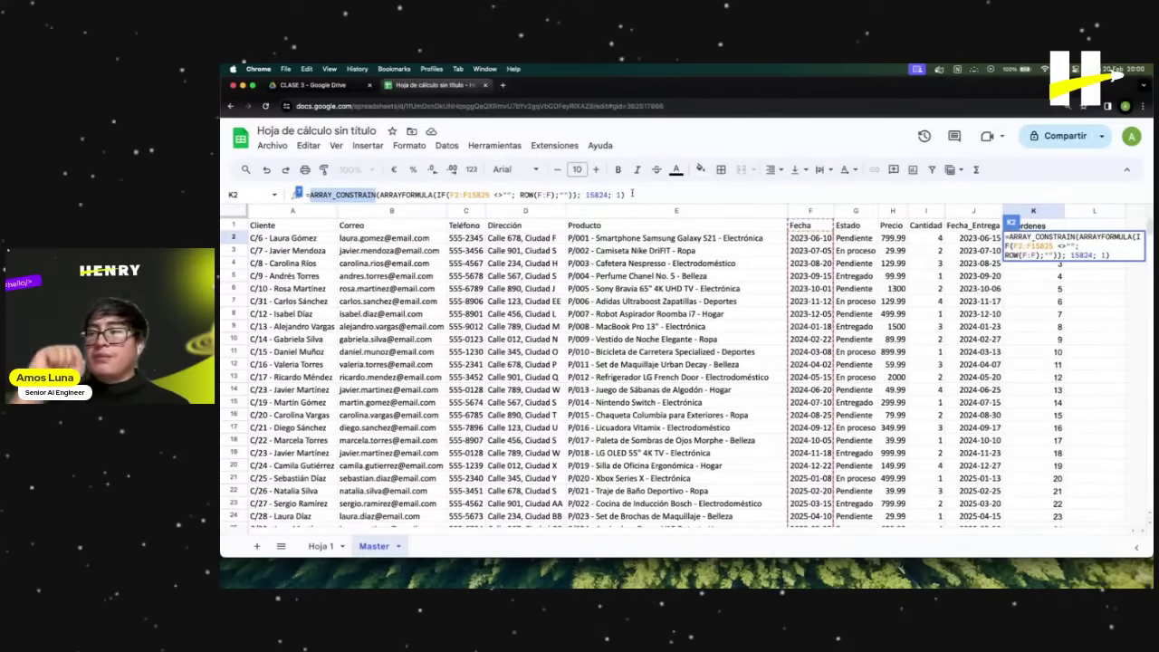
pyautogui.doubleClick(598, 195)
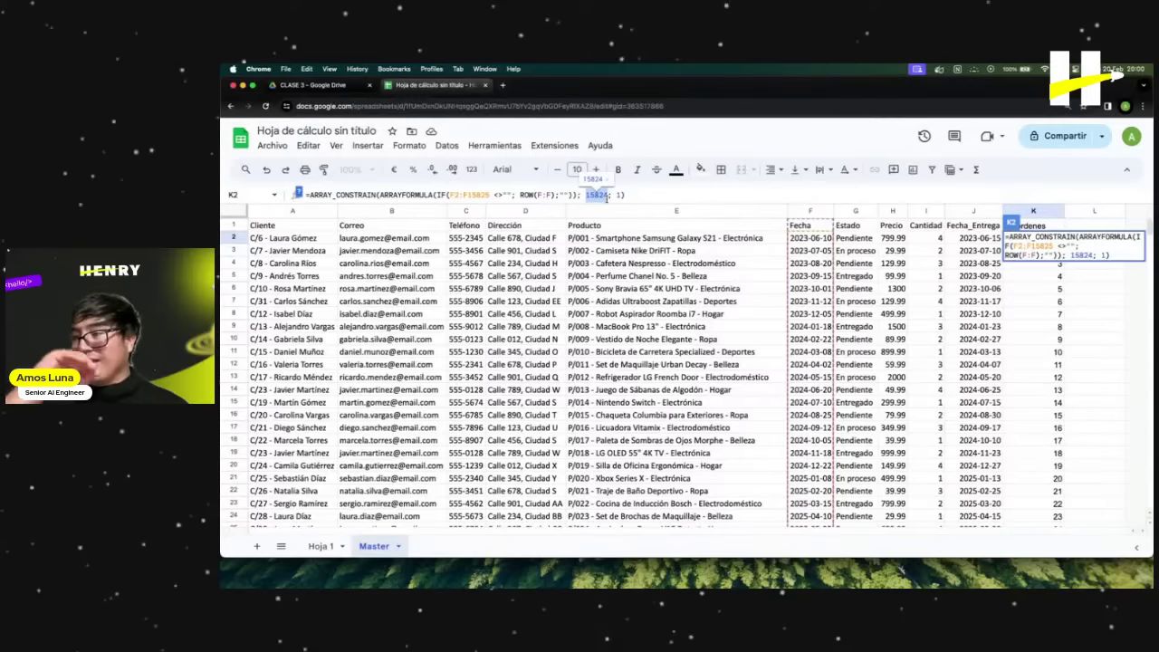
pyautogui.click(620, 195)
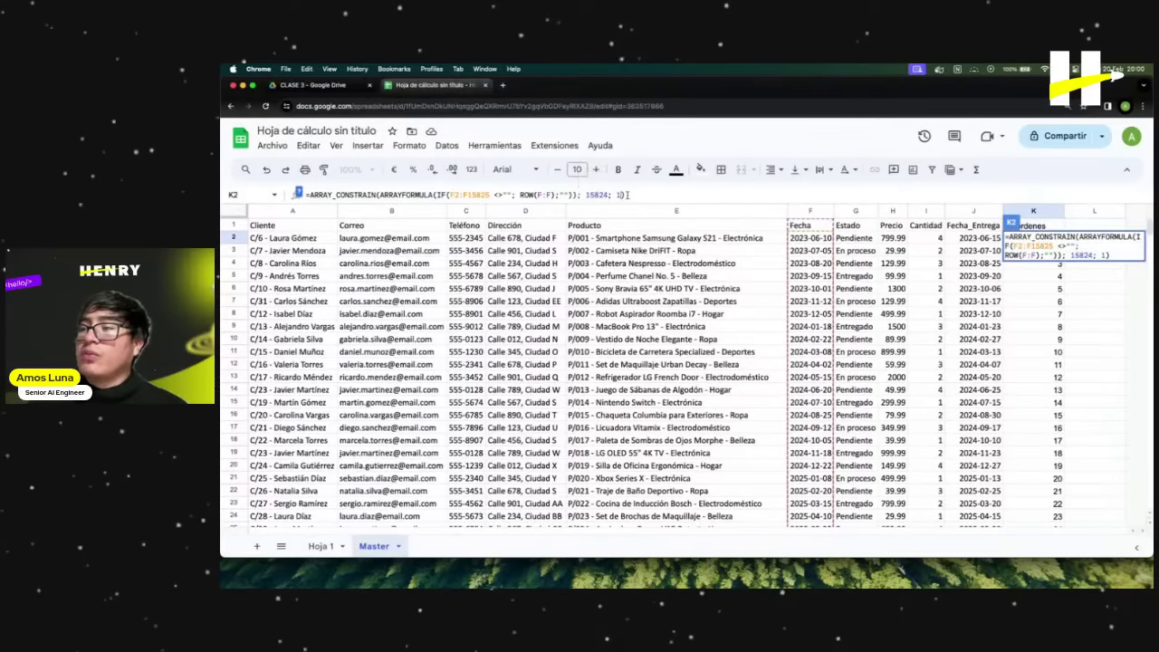
# Read the ARRAY_CONSTRAIN help on intervalo_entrada, núm_filas and núm_columnas, and match núm_filas with the 15824 argument in K2.
pyautogui.click(336, 195)
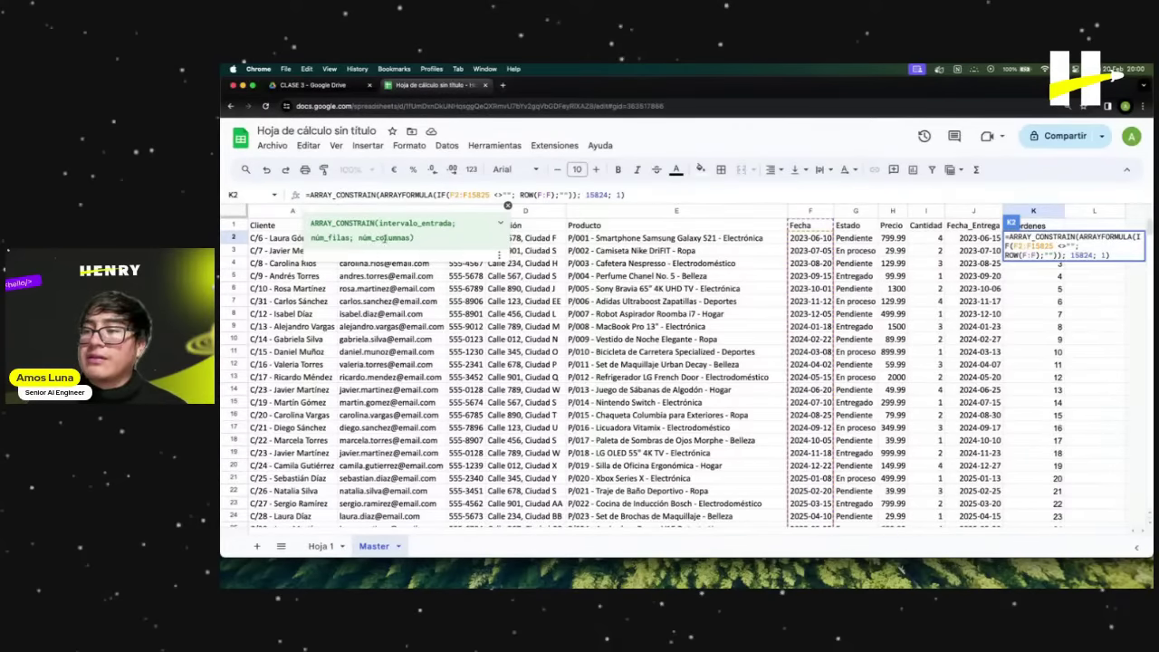
pyautogui.click(389, 238)
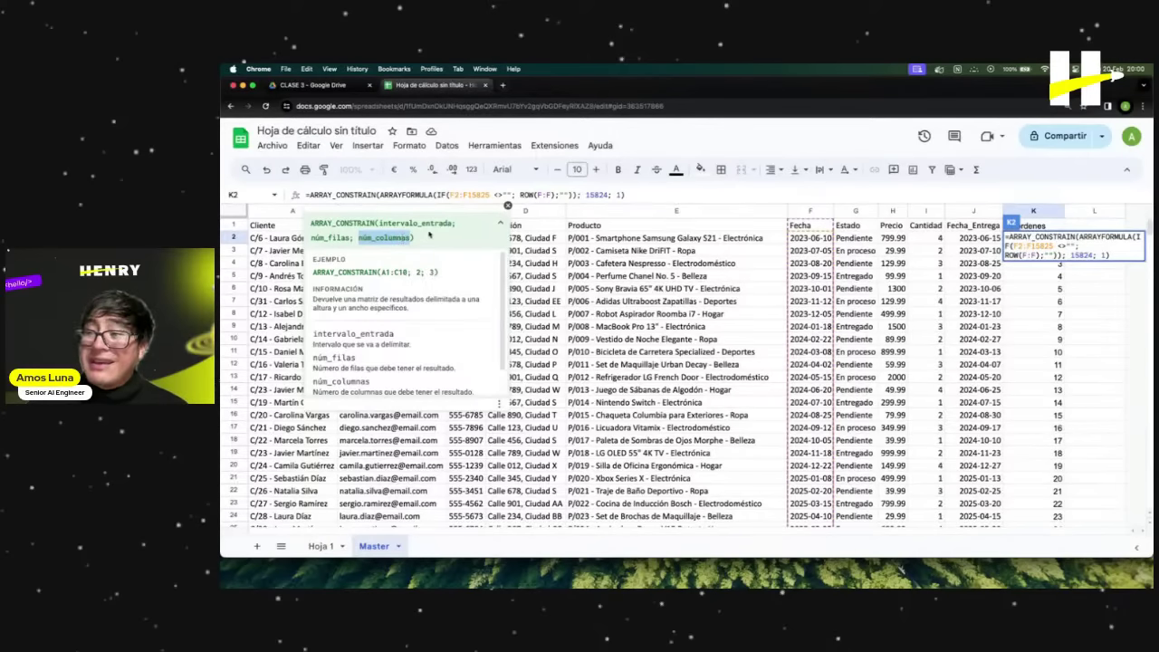
pyautogui.scroll(-2, 444, 286)
pyautogui.scroll(2, 441, 298)
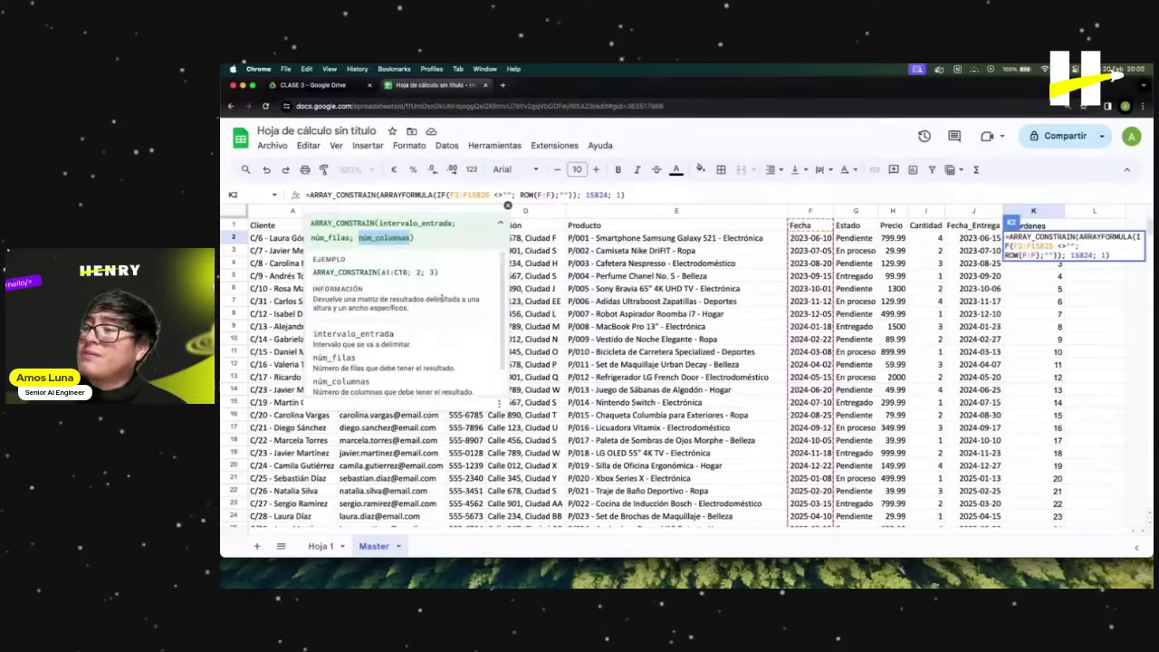
pyautogui.scroll(-1, 440, 298)
pyautogui.scroll(1, 390, 293)
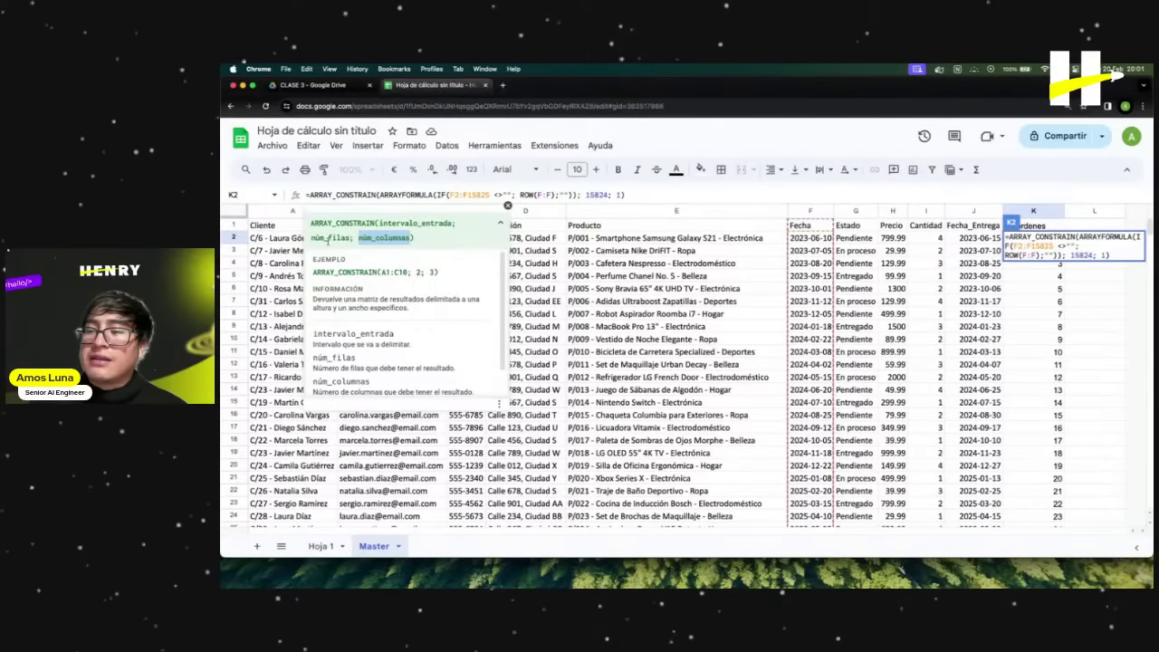
pyautogui.scroll(-2, 335, 240)
pyautogui.scroll(2, 350, 237)
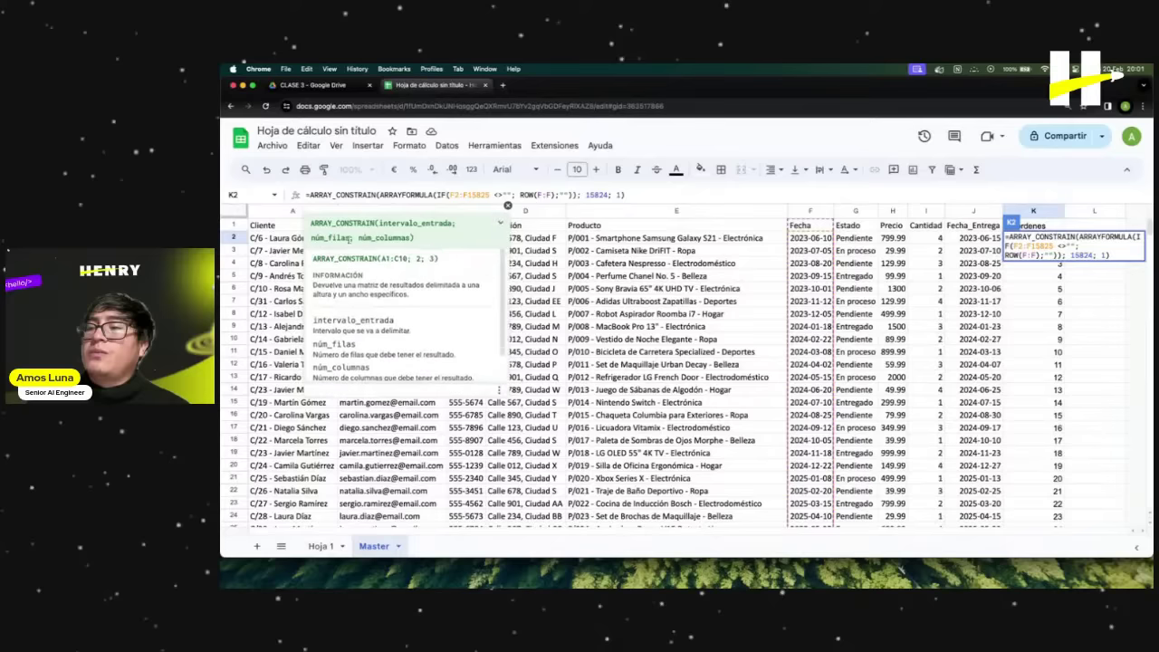
pyautogui.scroll(1, 348, 238)
pyautogui.scroll(-2, 359, 237)
pyautogui.scroll(2, 359, 237)
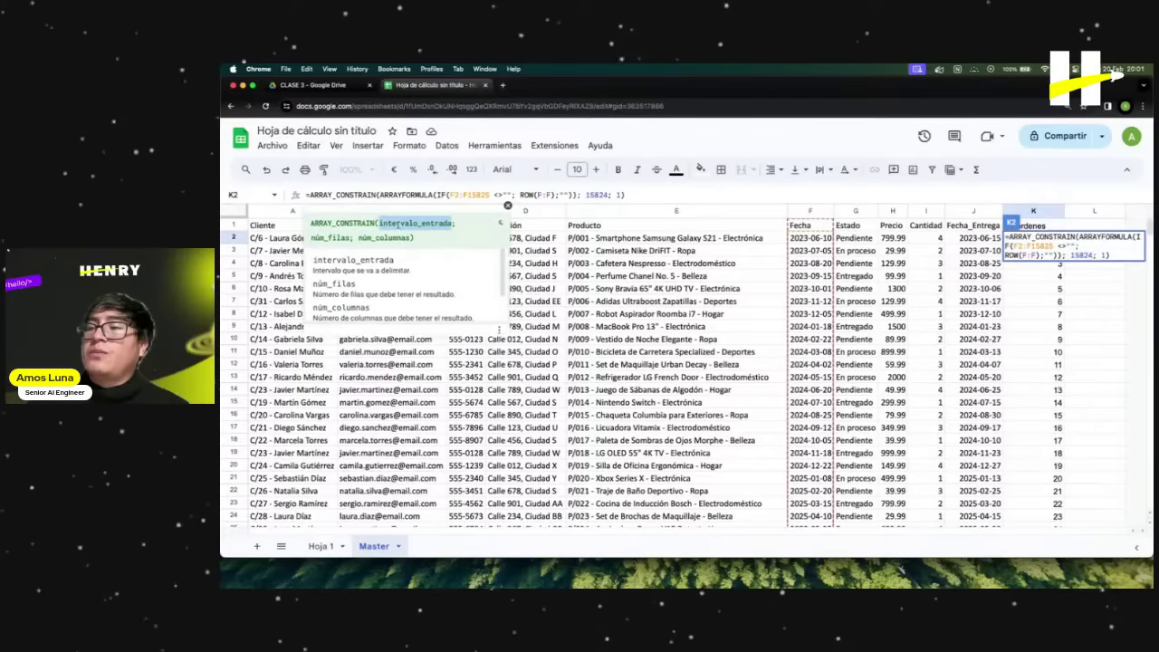
pyautogui.press('F1')
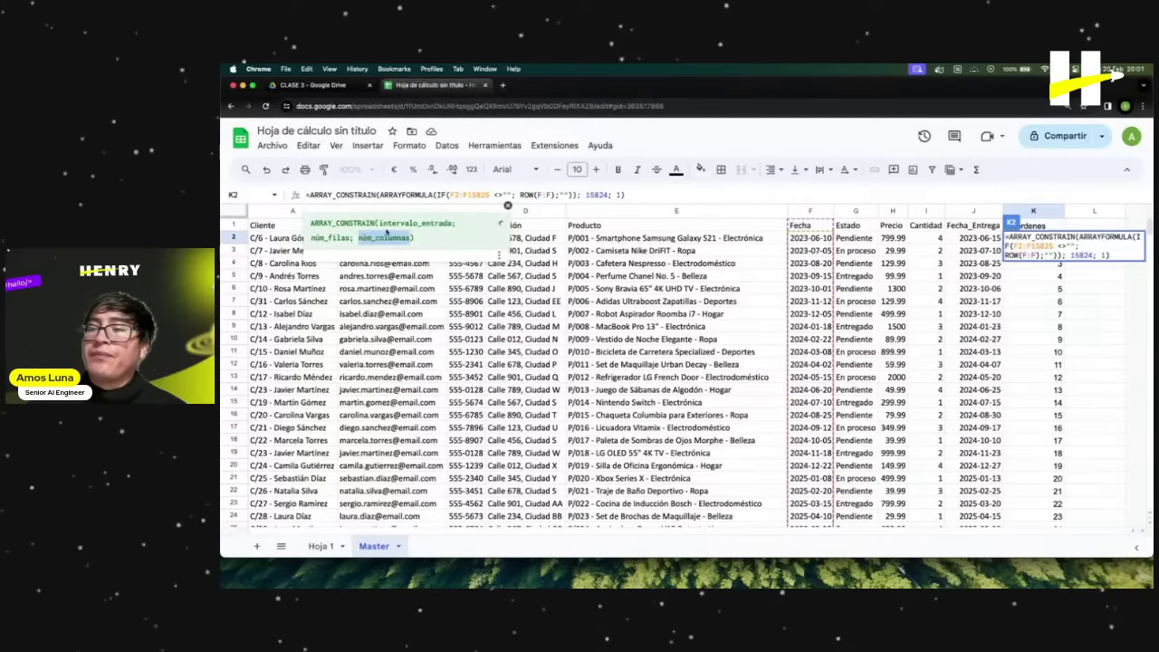
pyautogui.click(344, 234)
pyautogui.scroll(-3, 344, 234)
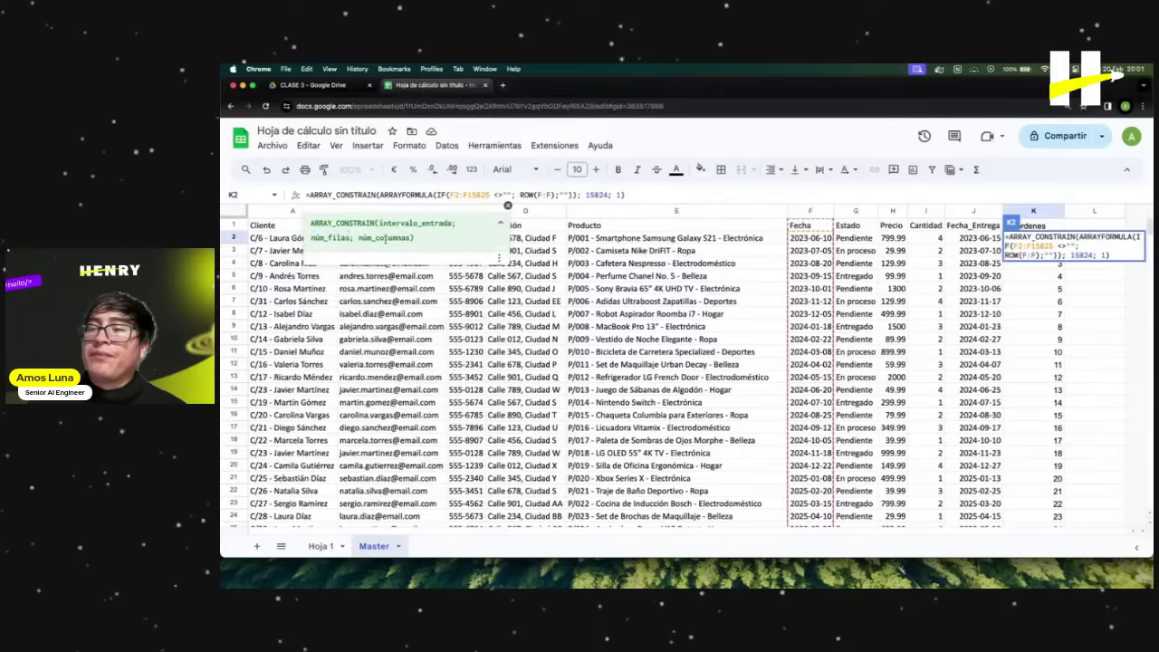
pyautogui.scroll(3, 344, 234)
pyautogui.press('F1')
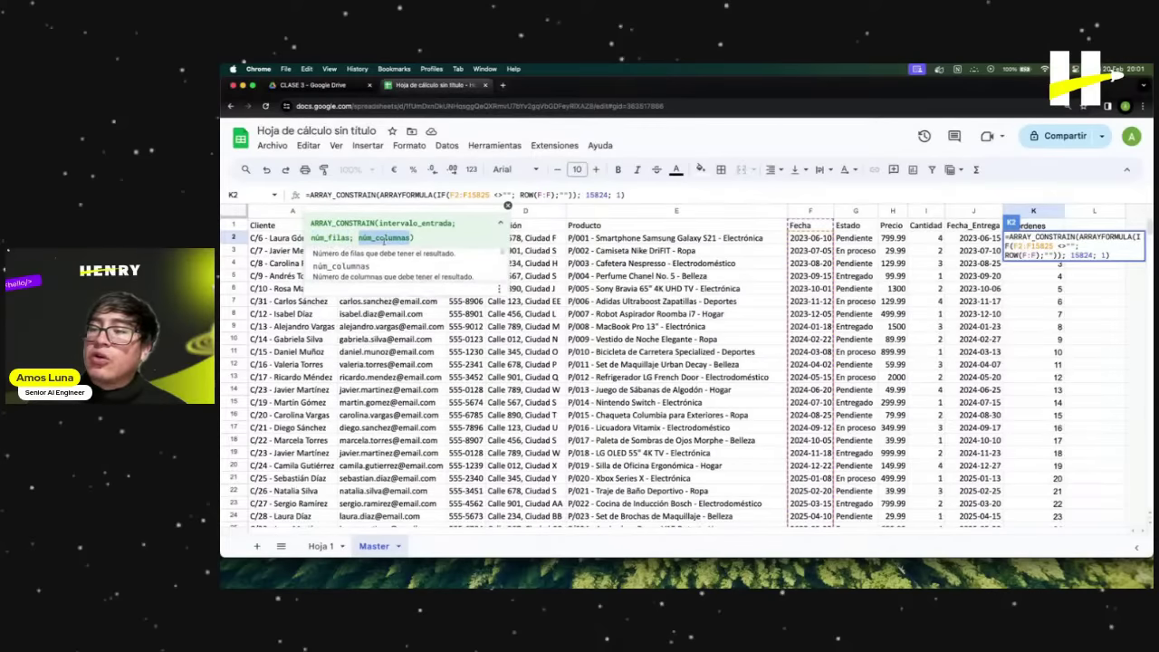
pyautogui.click(585, 194)
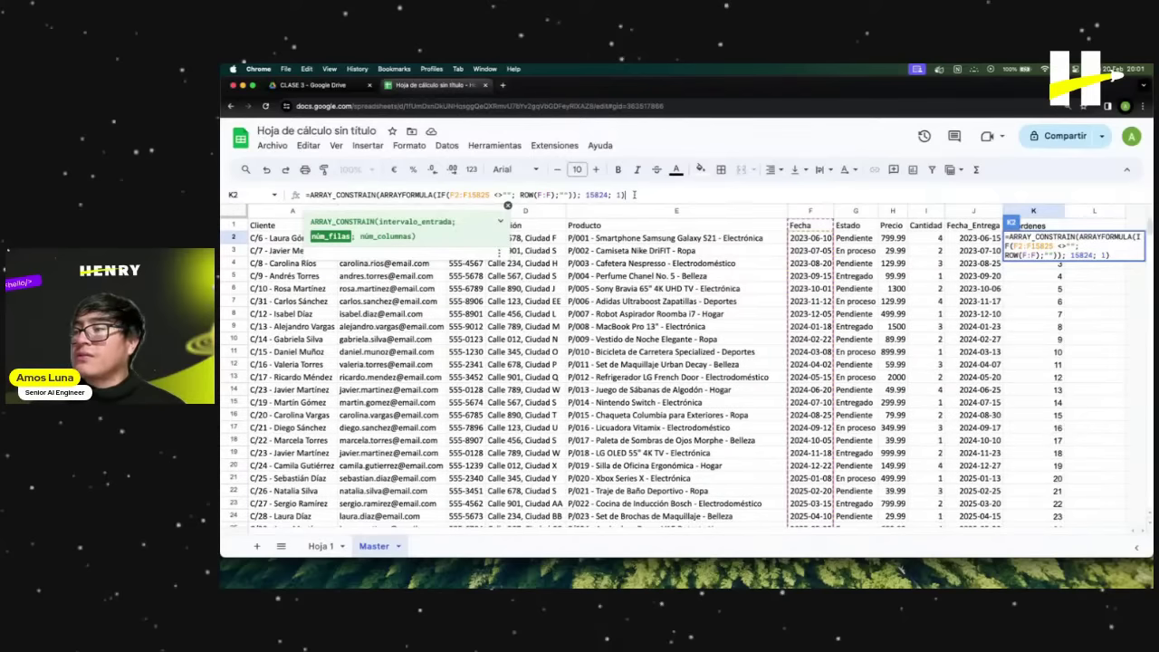
# Leave K2's formula unedited and review the order IDs in K2:K13 alongside the rest of the Master table.
pyautogui.click(1059, 313)
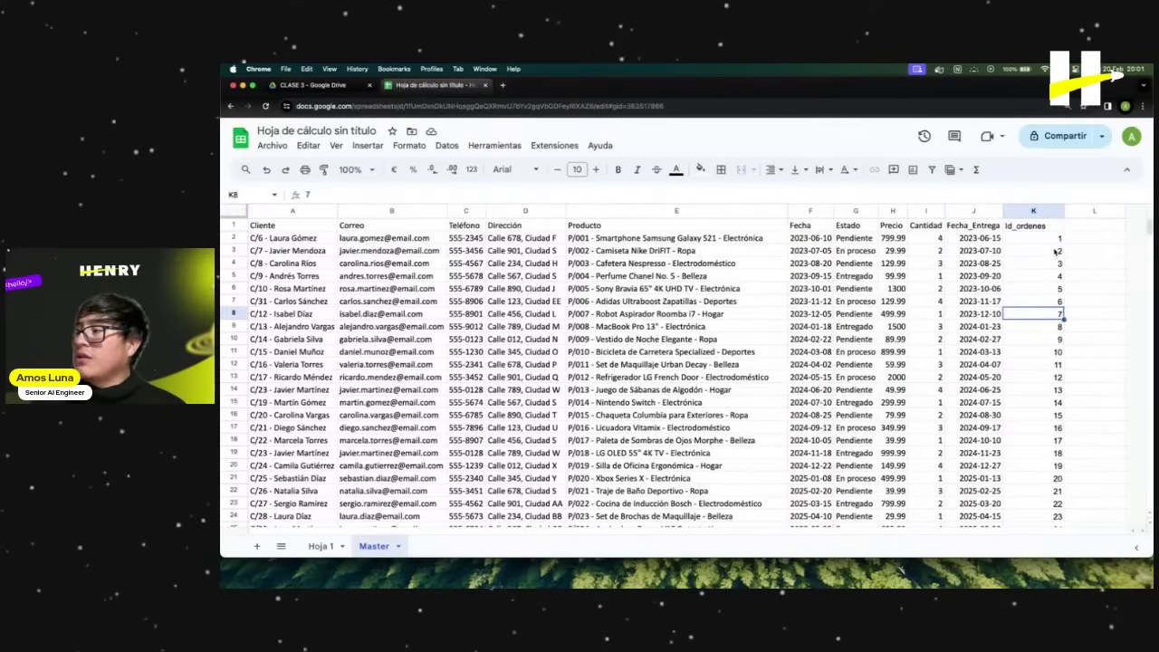
pyautogui.moveTo(1056, 238); pyautogui.dragTo(1041, 377)
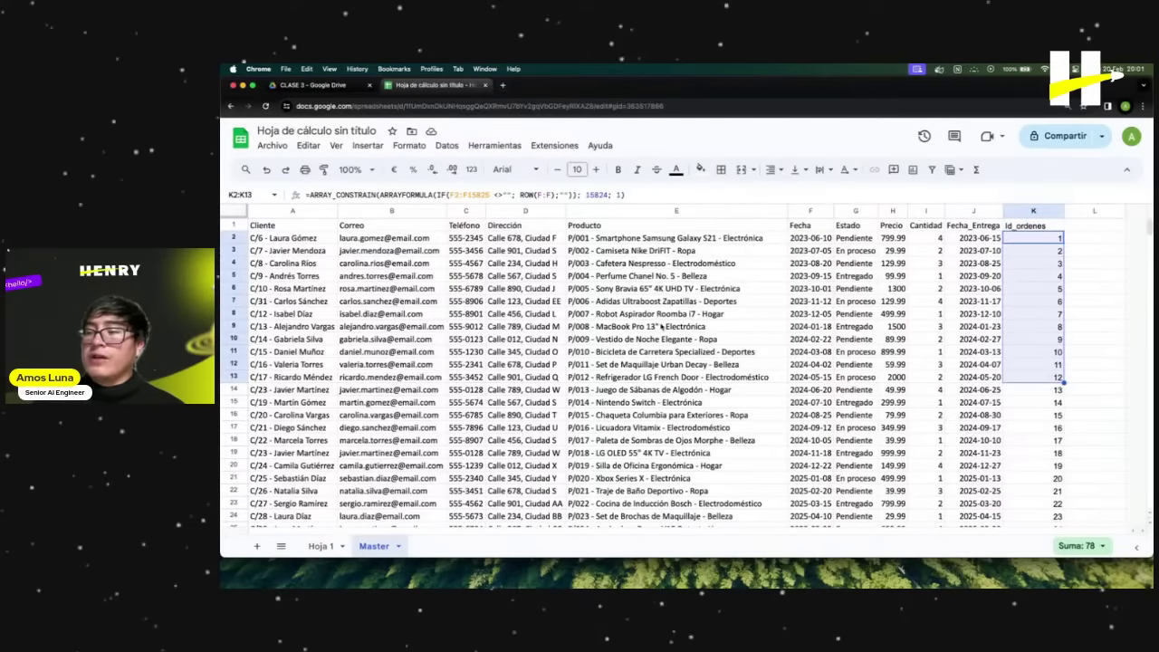
pyautogui.click(432, 327)
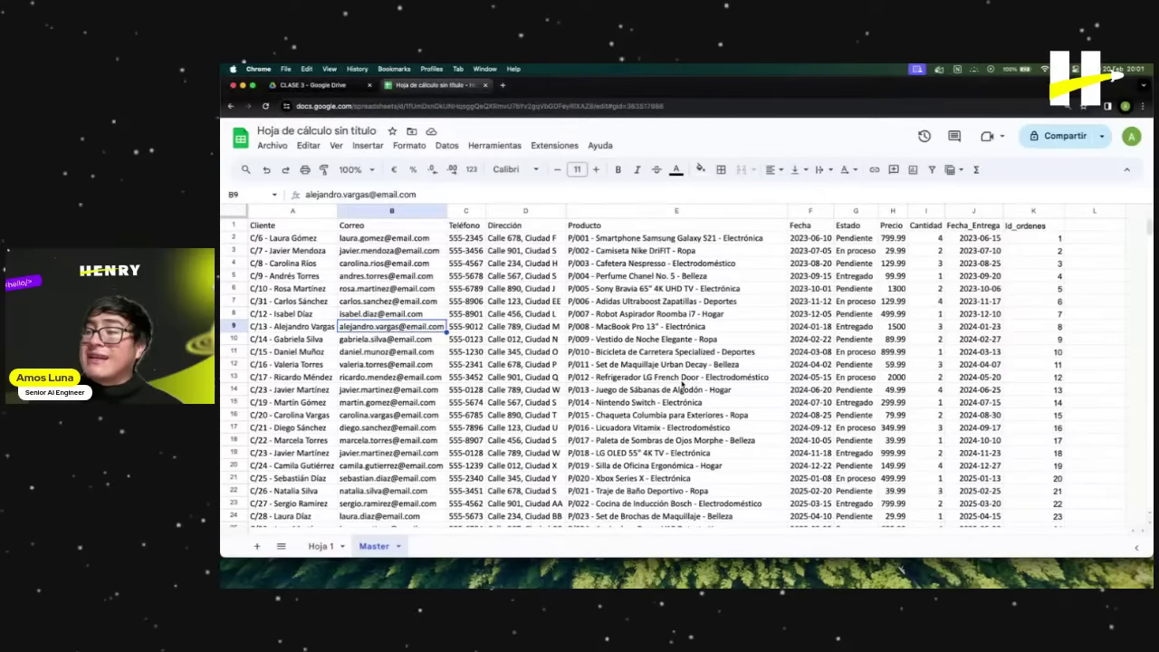
pyautogui.click(683, 382)
pyautogui.click(505, 467)
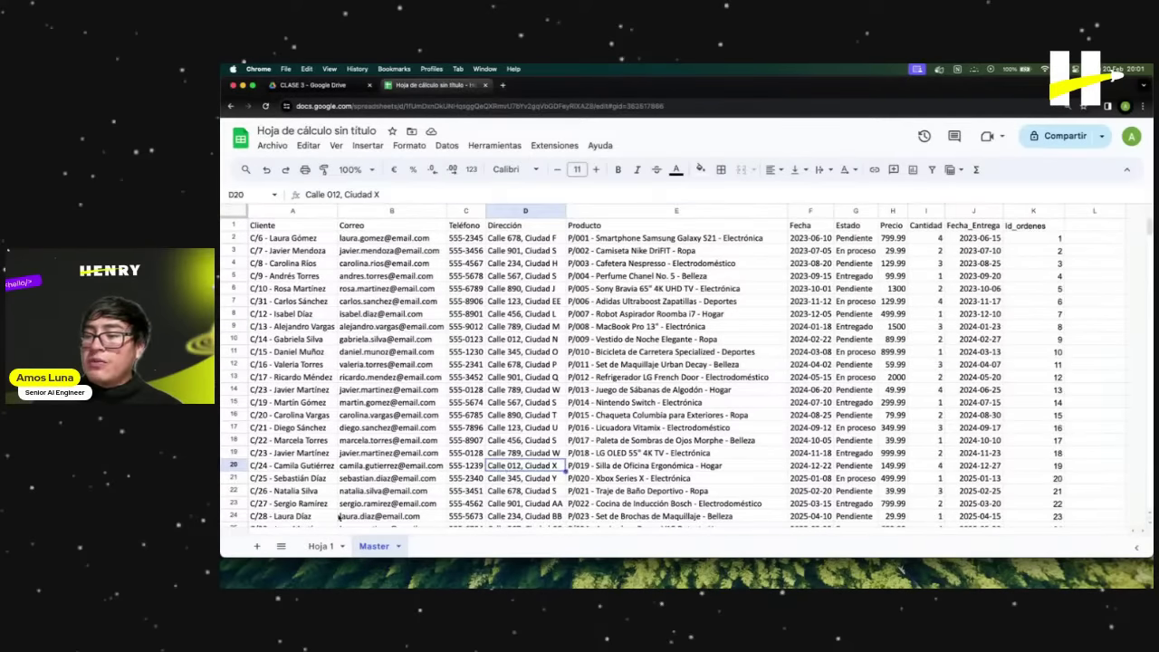
pyautogui.scroll(-7, 579, 358)
pyautogui.scroll(7, 580, 359)
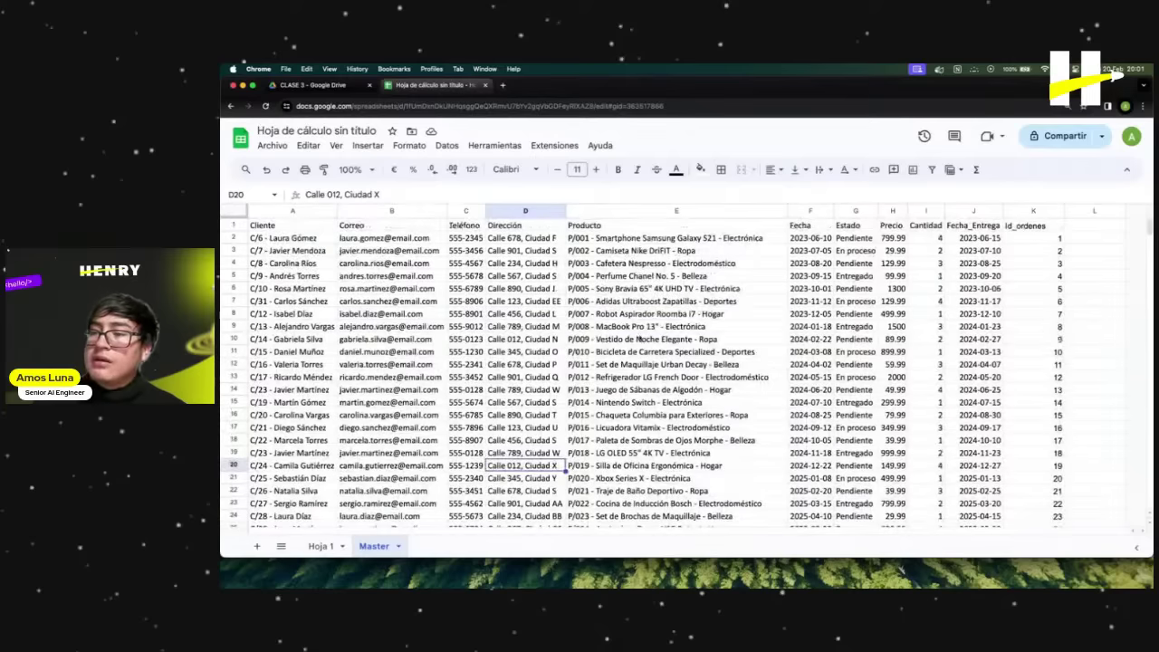
# Examine the customer columns from Cliente to Dirección and the Producto column in the Master sheet.
pyautogui.moveTo(633, 326); pyautogui.dragTo(271, 287)
pyautogui.click(435, 311)
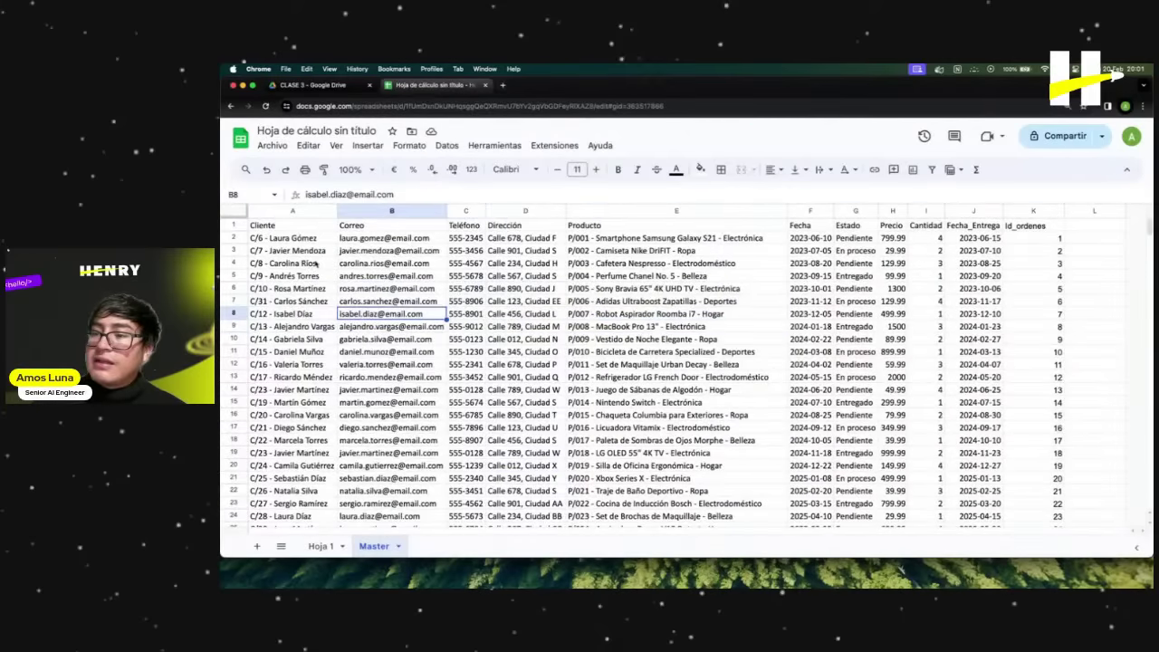
pyautogui.moveTo(289, 226); pyautogui.dragTo(471, 290)
pyautogui.click(523, 287)
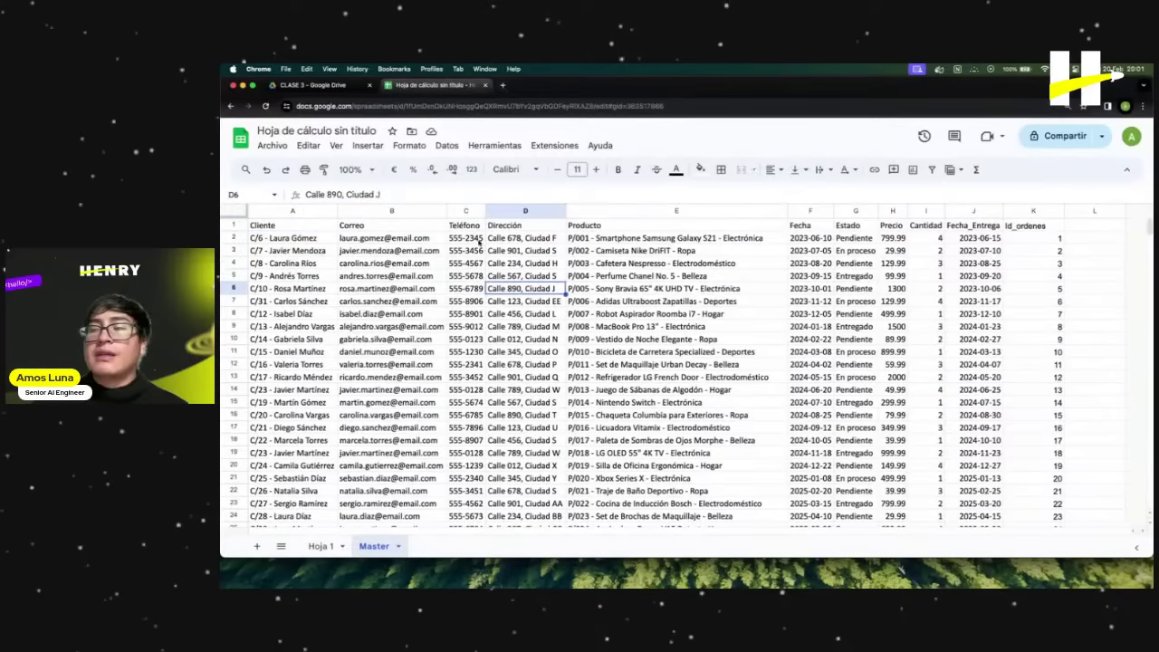
pyautogui.click(526, 228)
pyautogui.click(594, 238)
pyautogui.click(608, 227)
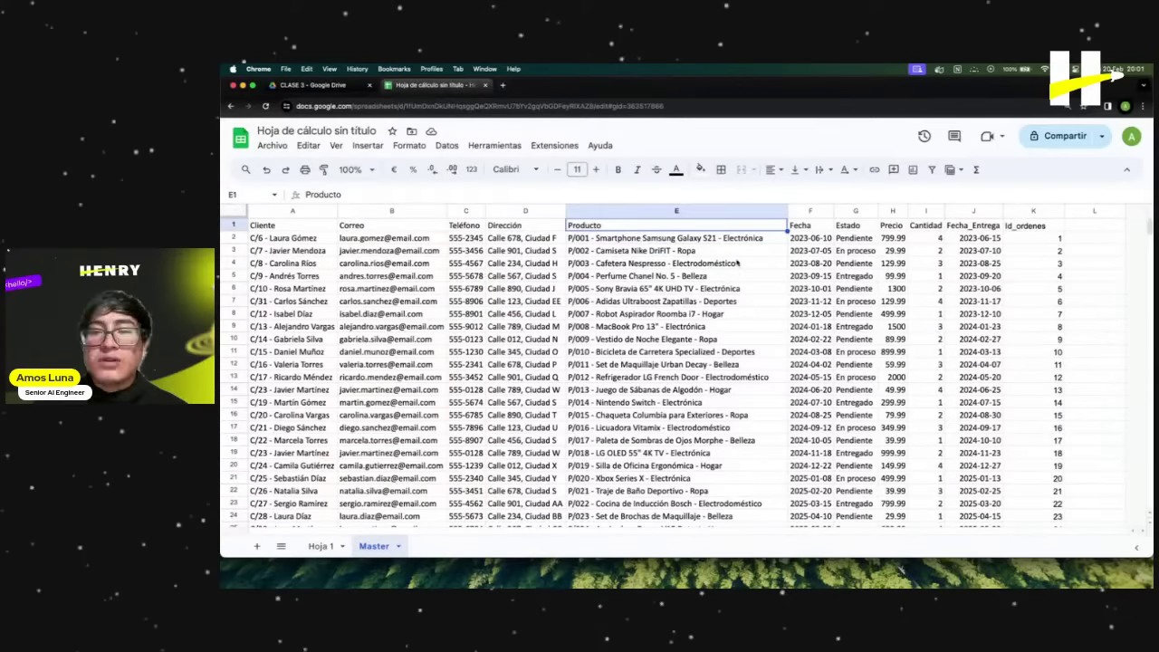
# Examine the order columns from Fecha to Id_ordenes in the Master sheet, including Estado, Precio, Cantidad and Fecha_Entrega.
pyautogui.click(819, 228)
pyautogui.click(864, 228)
pyautogui.click(896, 227)
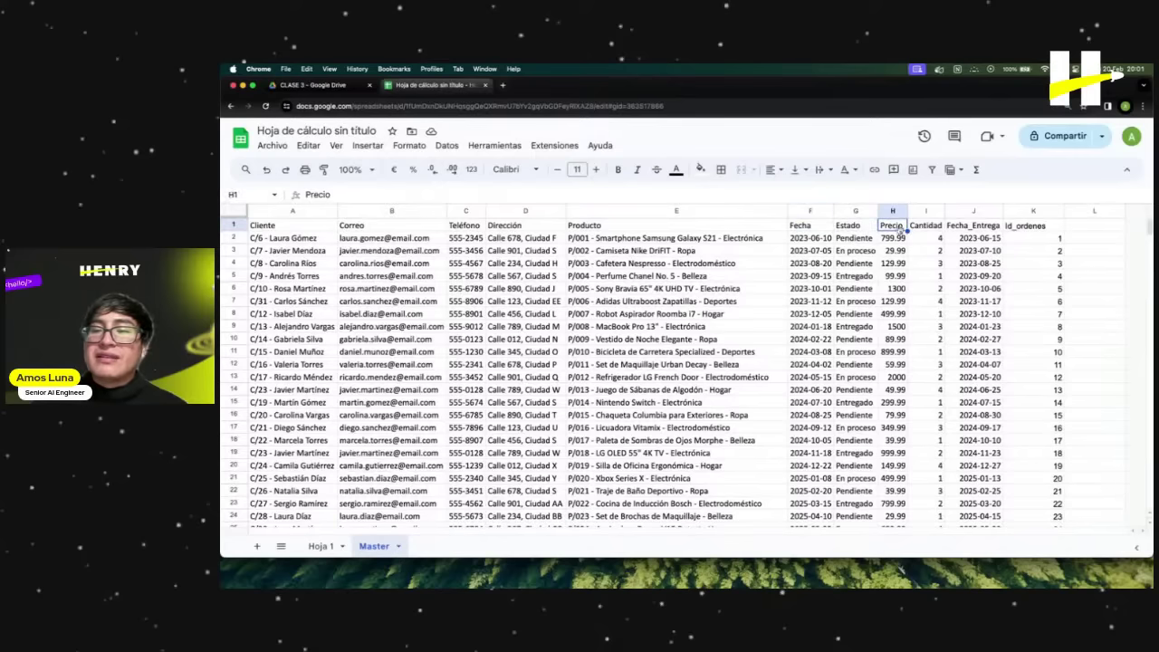
pyautogui.click(927, 230)
pyautogui.click(961, 231)
pyautogui.click(1031, 230)
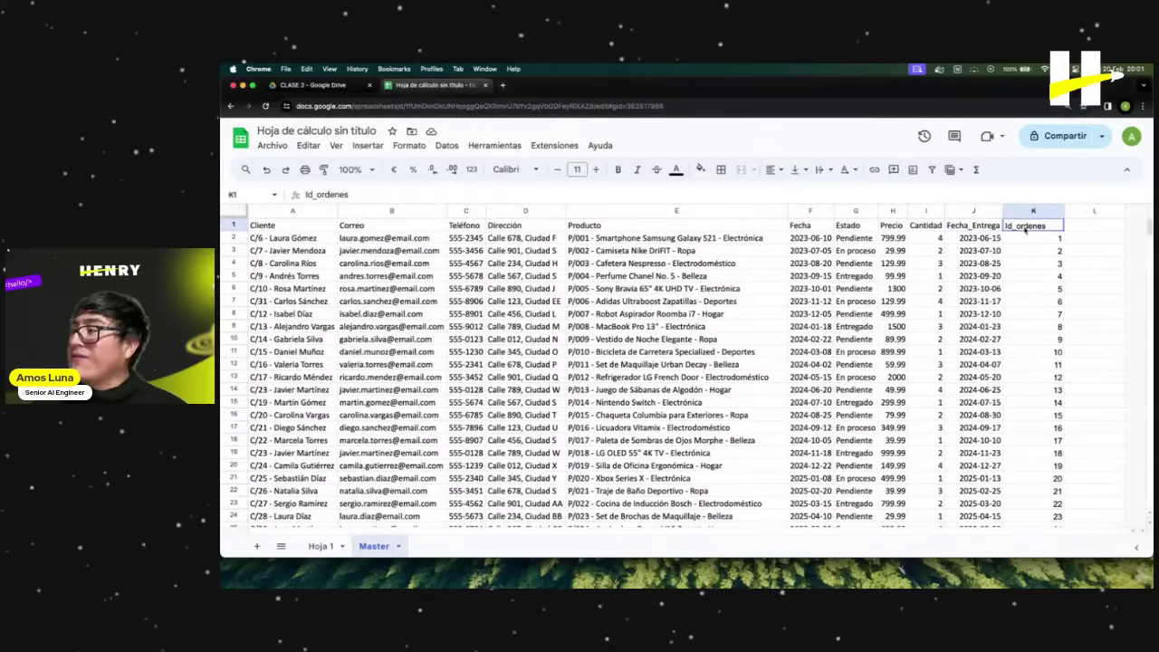
pyautogui.click(985, 276)
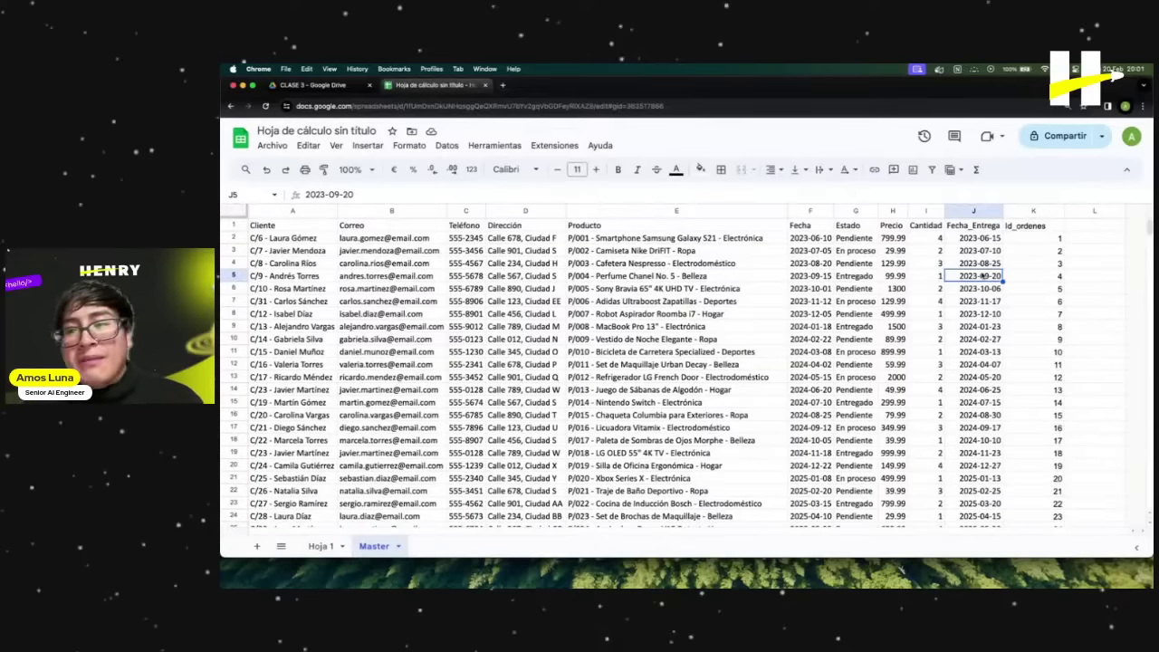
pyautogui.click(925, 339)
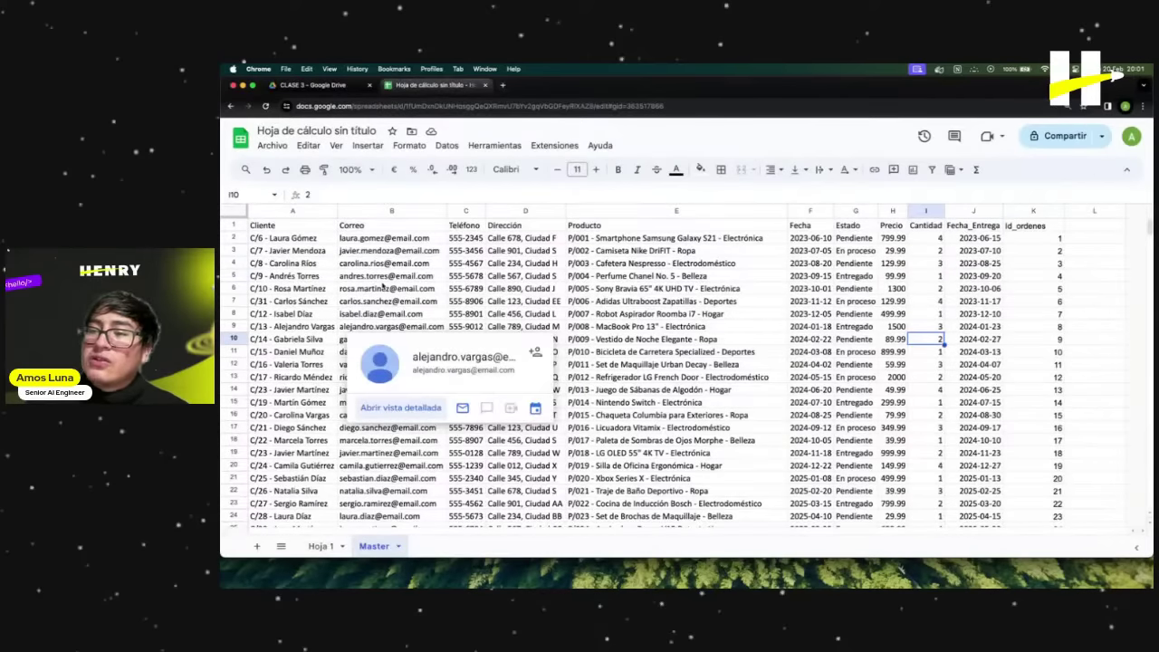
# Review the customer contact data in the Correo, Teléfono and Dirección columns.
pyautogui.click(425, 275)
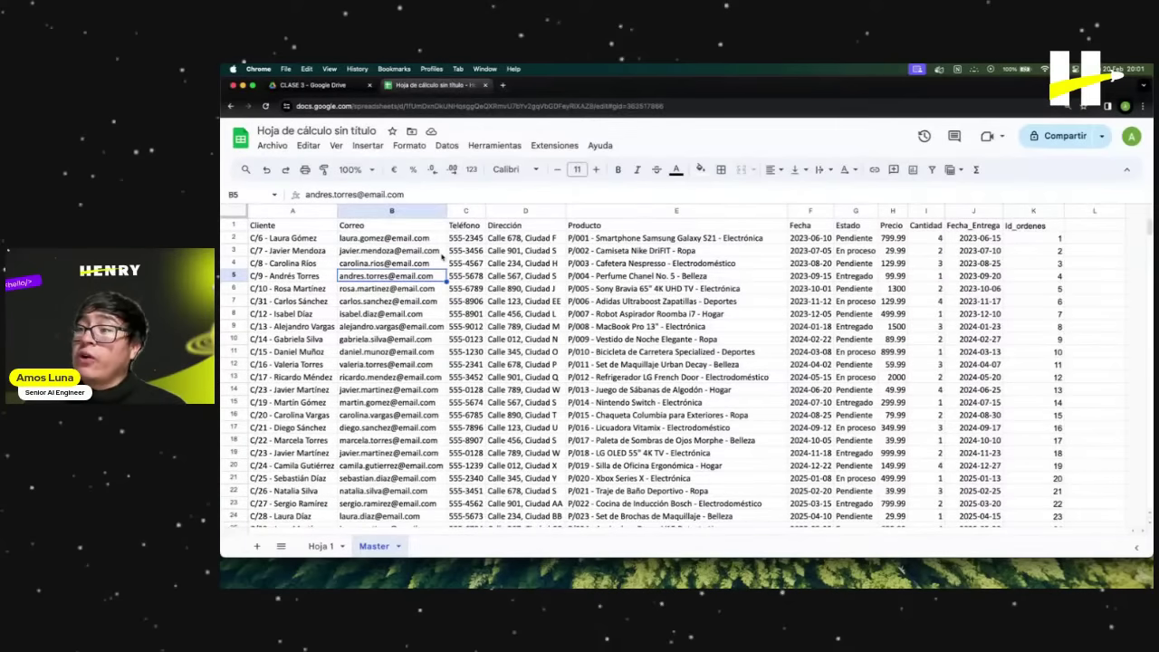
pyautogui.click(465, 210)
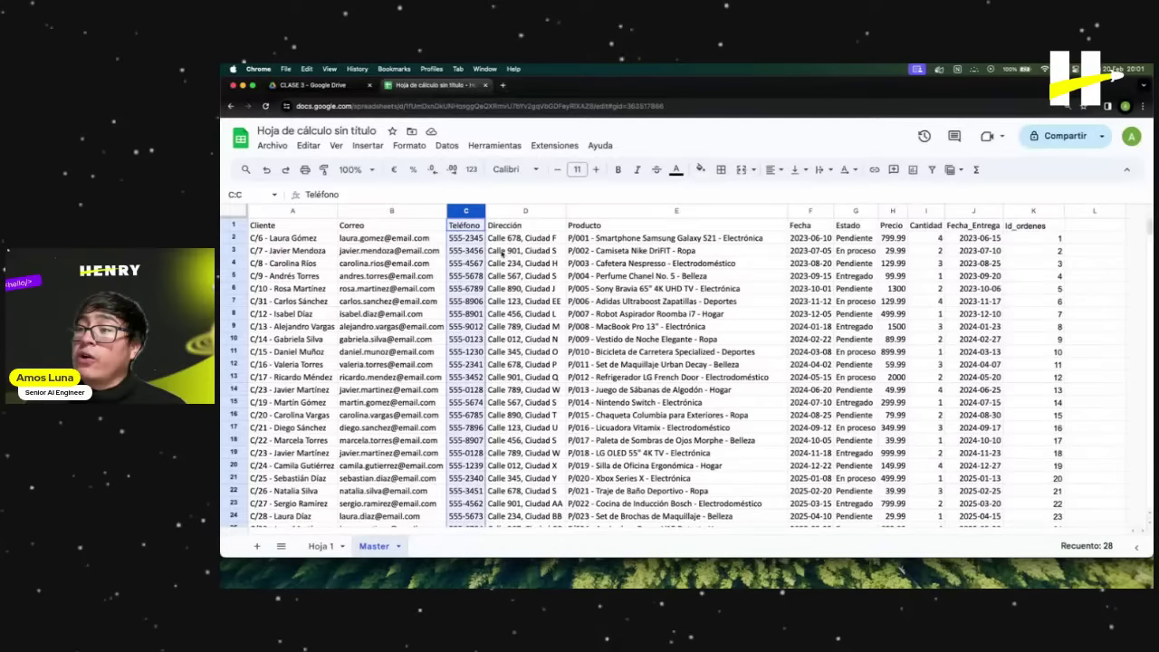
pyautogui.click(518, 209)
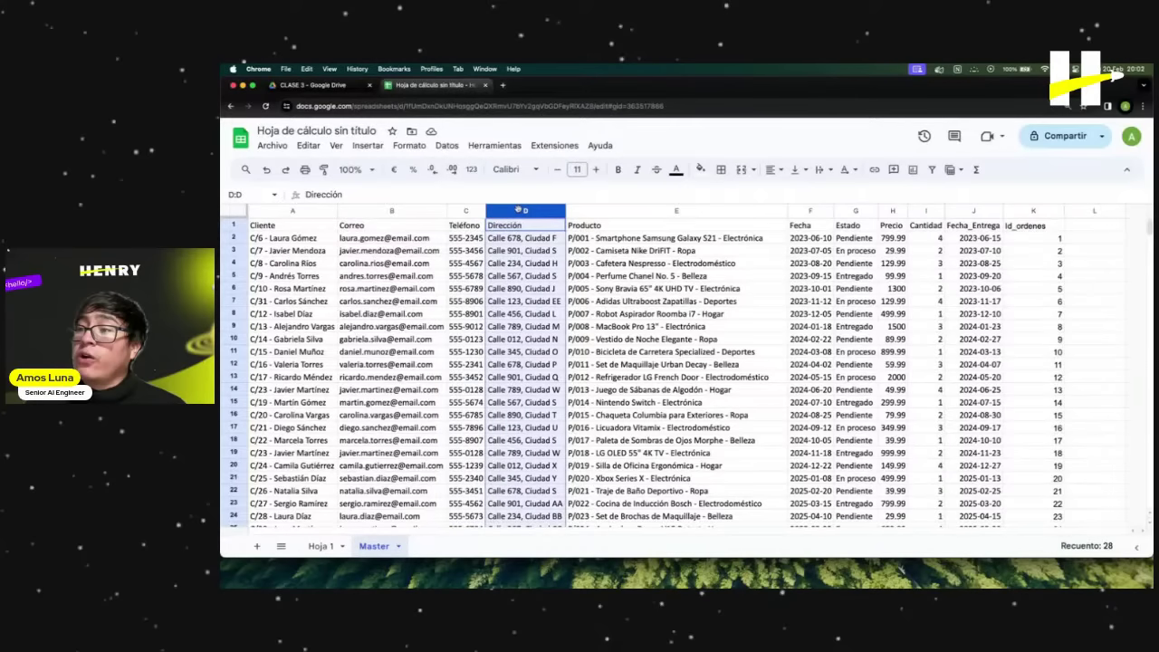
# Examine the Producto column, noting how each entry combines a product code, a name and a category.
pyautogui.click(575, 286)
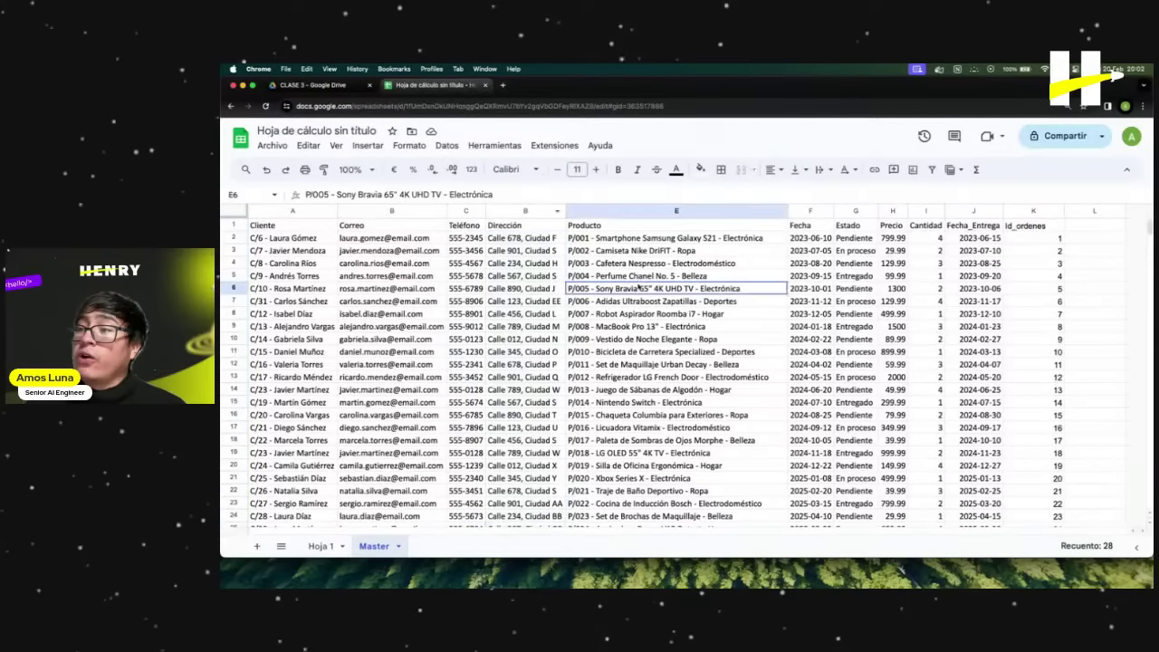
pyautogui.click(619, 213)
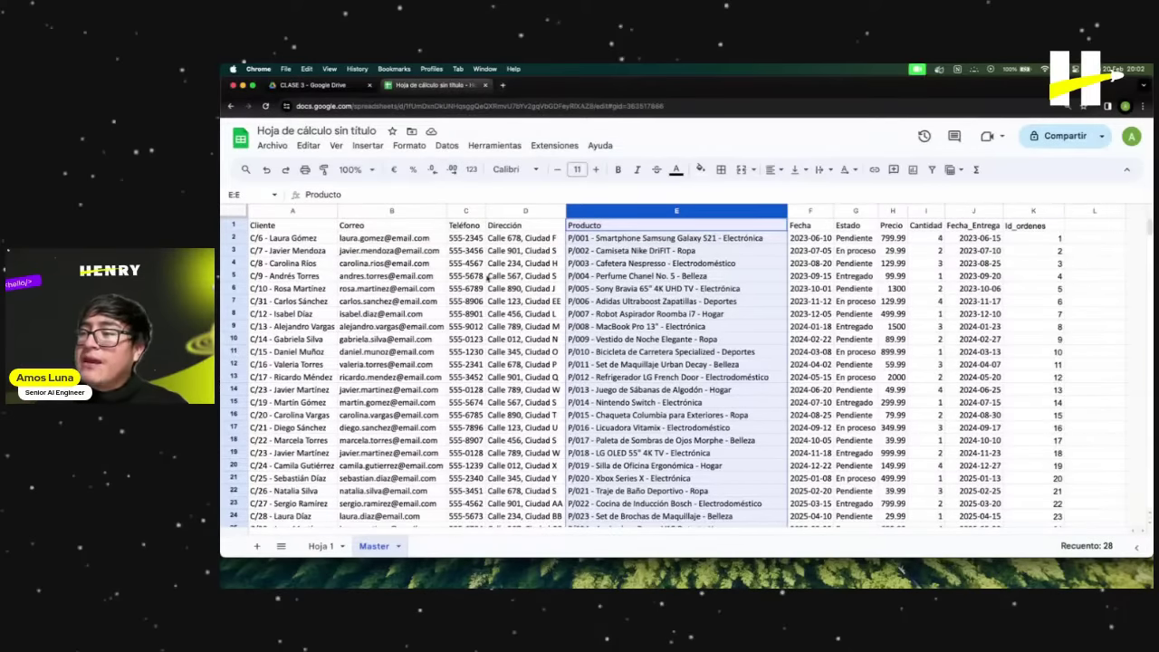
pyautogui.click(624, 251)
pyautogui.click(636, 210)
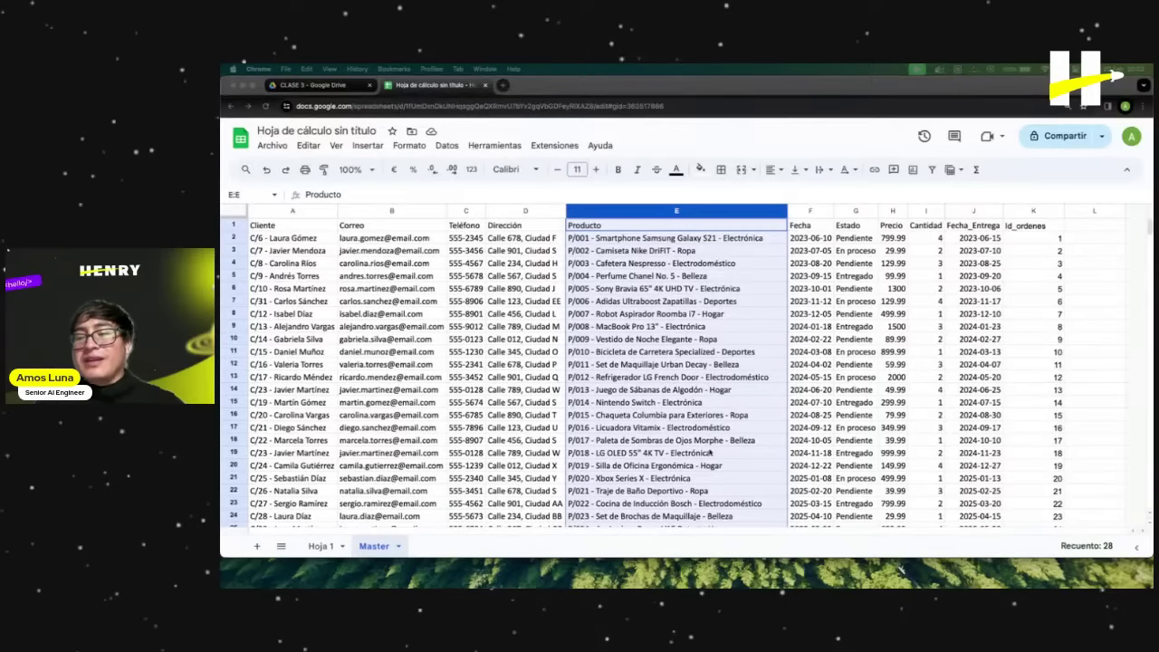
pyautogui.click(687, 314)
pyautogui.click(624, 226)
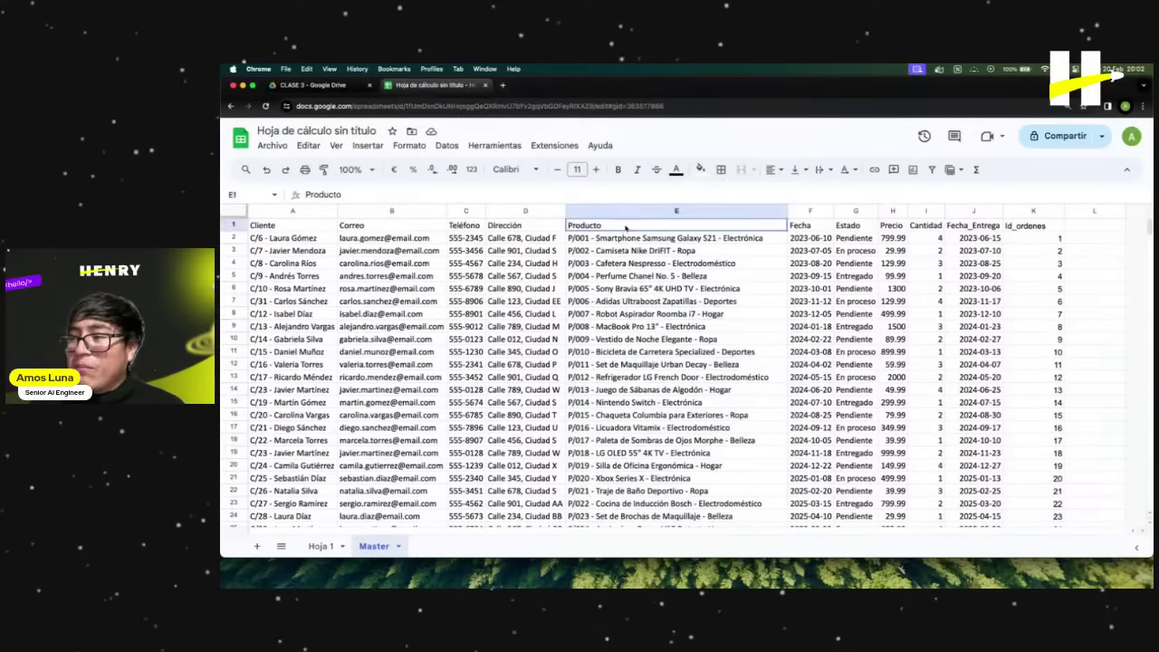
pyautogui.click(642, 253)
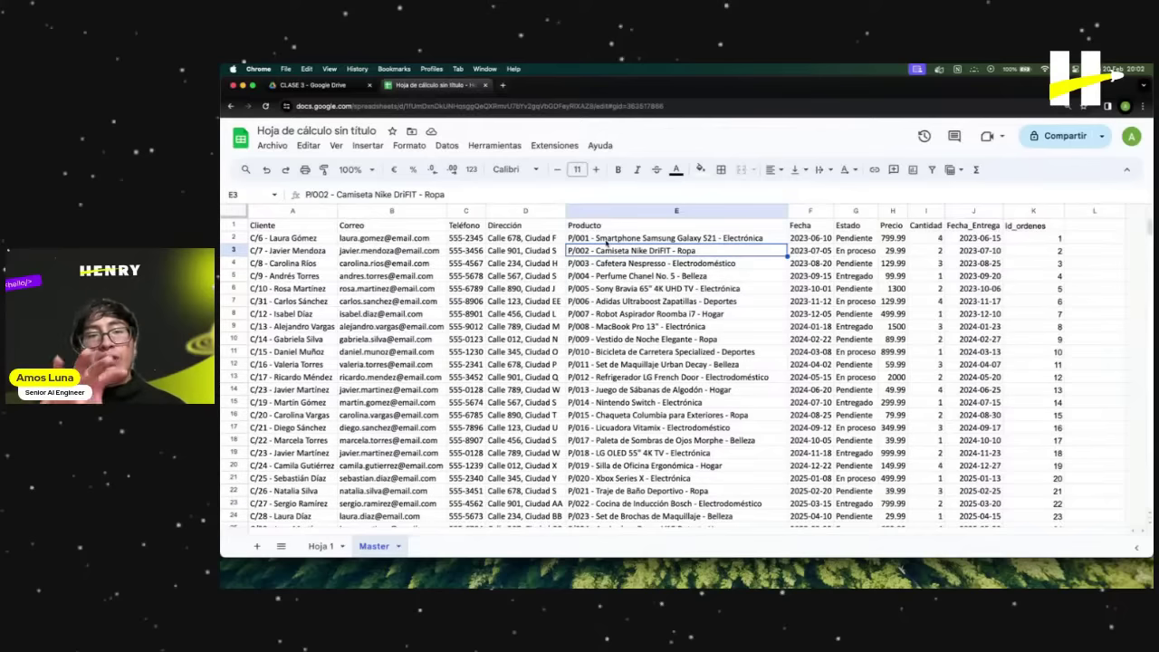
# Compare the Producto entries with the Estado and Precio columns to see which data describes the product.
pyautogui.click(844, 238)
pyautogui.click(634, 227)
pyautogui.click(644, 251)
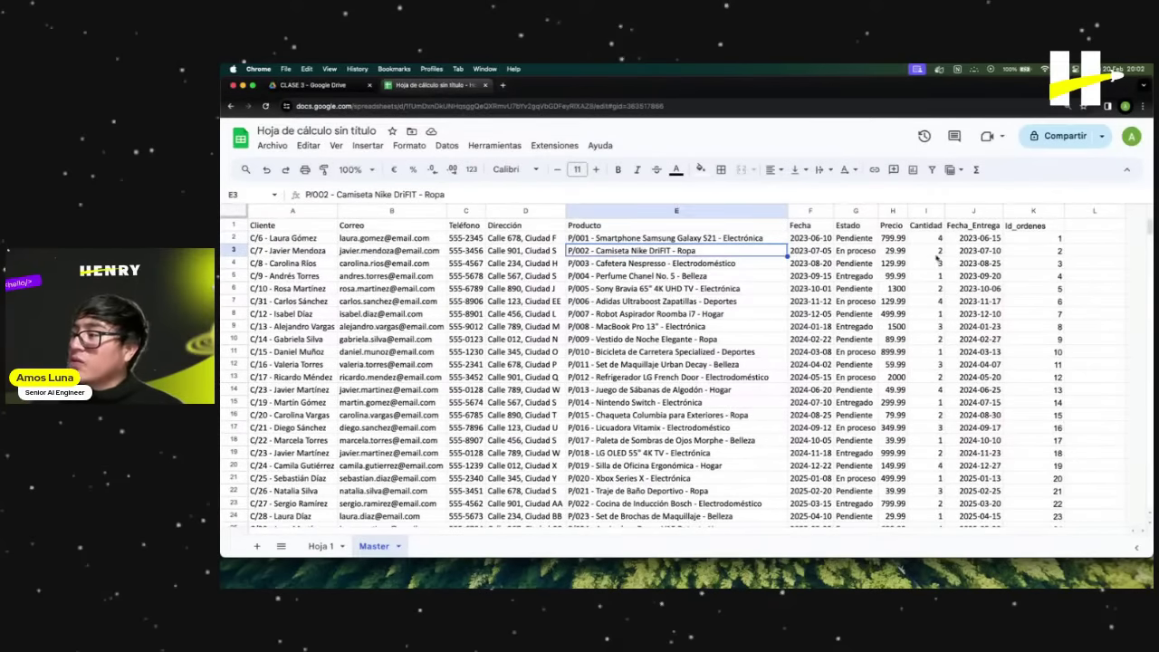
pyautogui.click(890, 225)
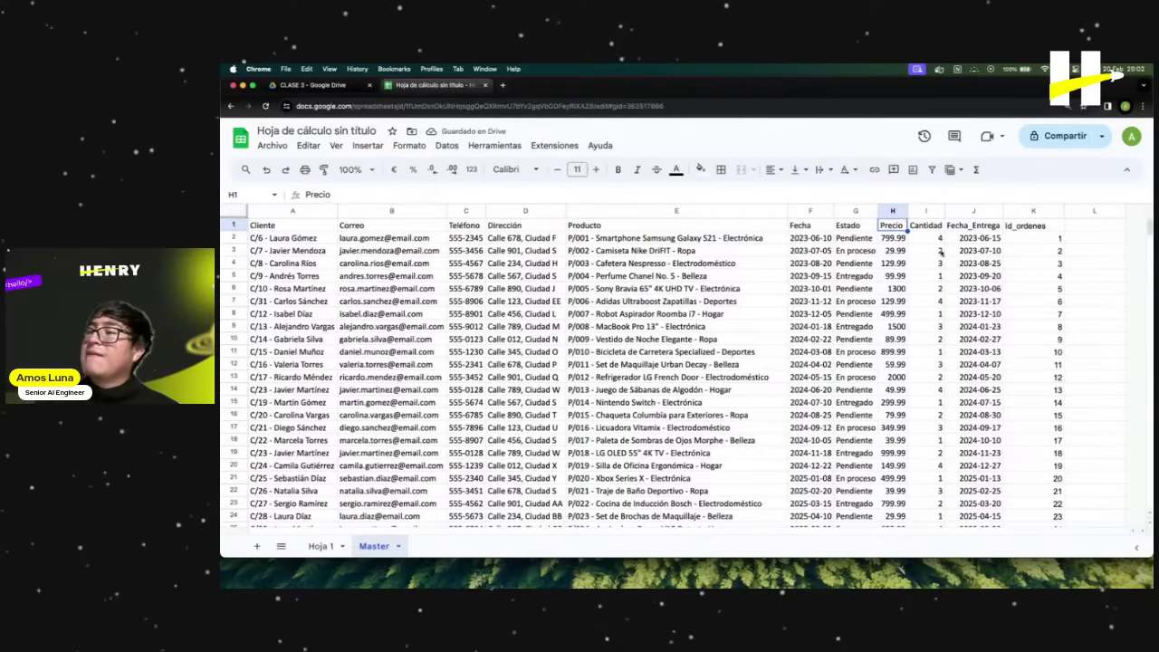
pyautogui.click(649, 276)
pyautogui.hotkey('ctrl', 'space')
pyautogui.click(713, 286)
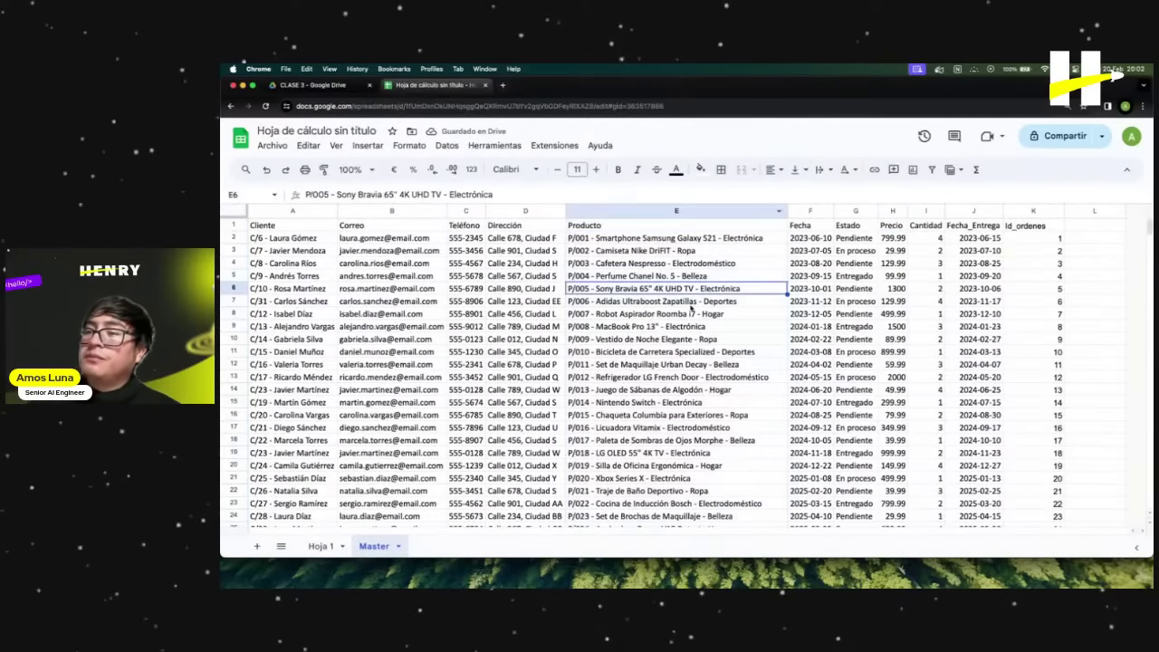
# Check the Estado, Fecha, Dirección and Cantidad columns to distinguish the order's data from the customer's.
pyautogui.click(852, 264)
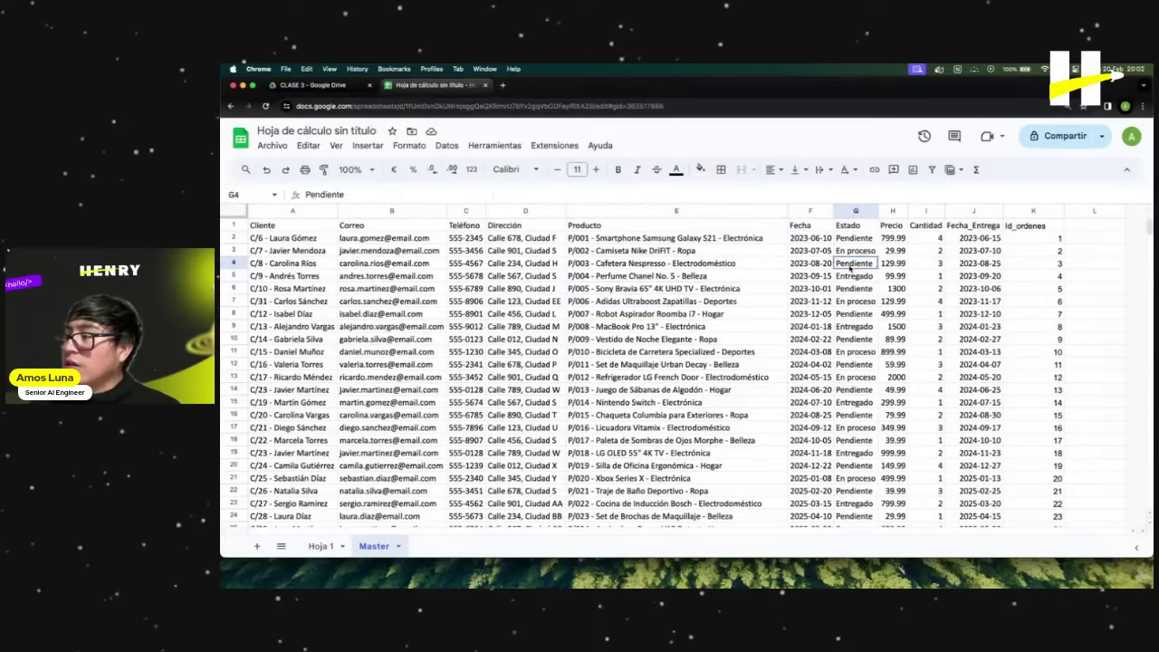
pyautogui.click(824, 238)
pyautogui.click(525, 238)
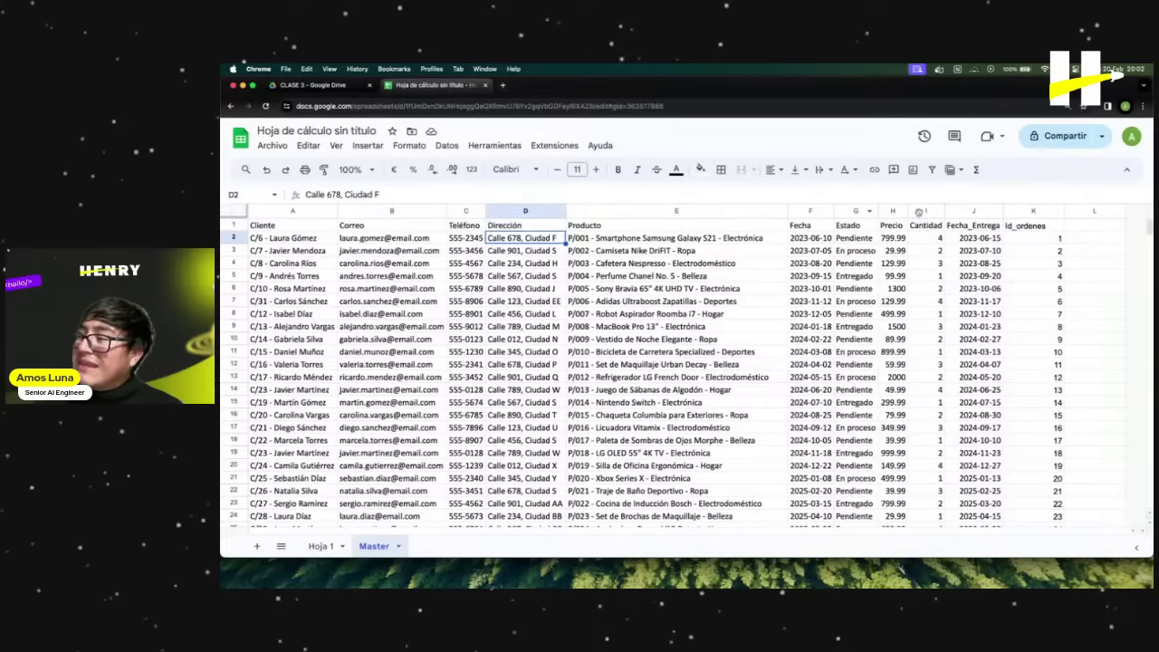
pyautogui.click(925, 210)
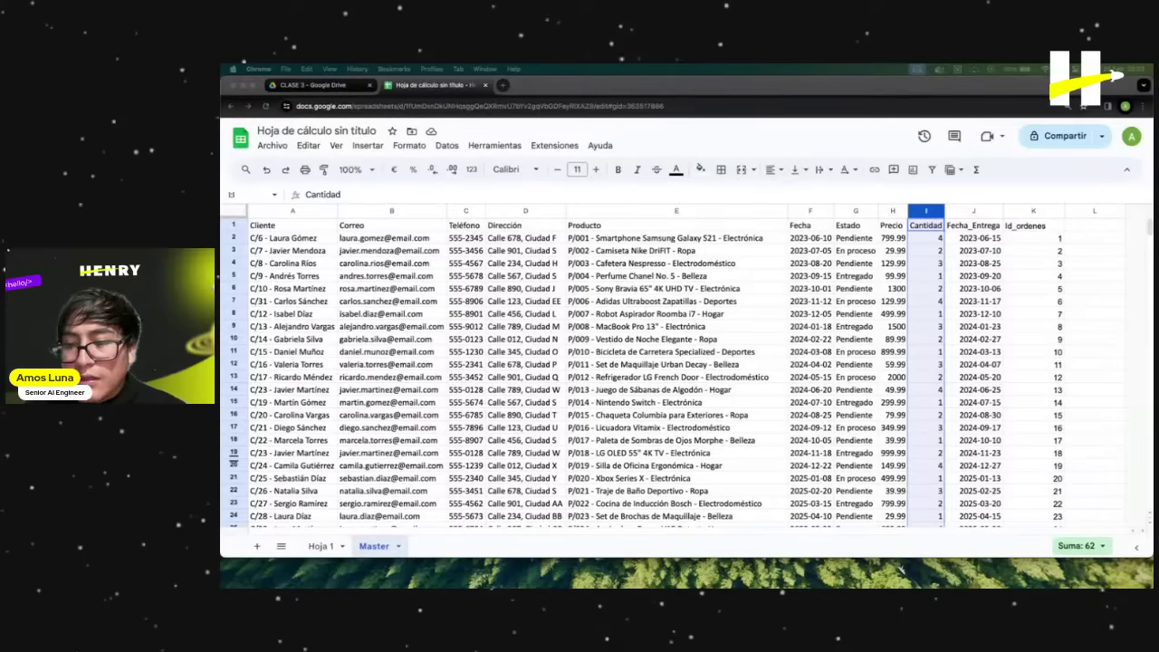
# Compare the Fecha_Entrega values in the first orders with the Fecha and Precio of the row 3 order.
pyautogui.click(973, 251)
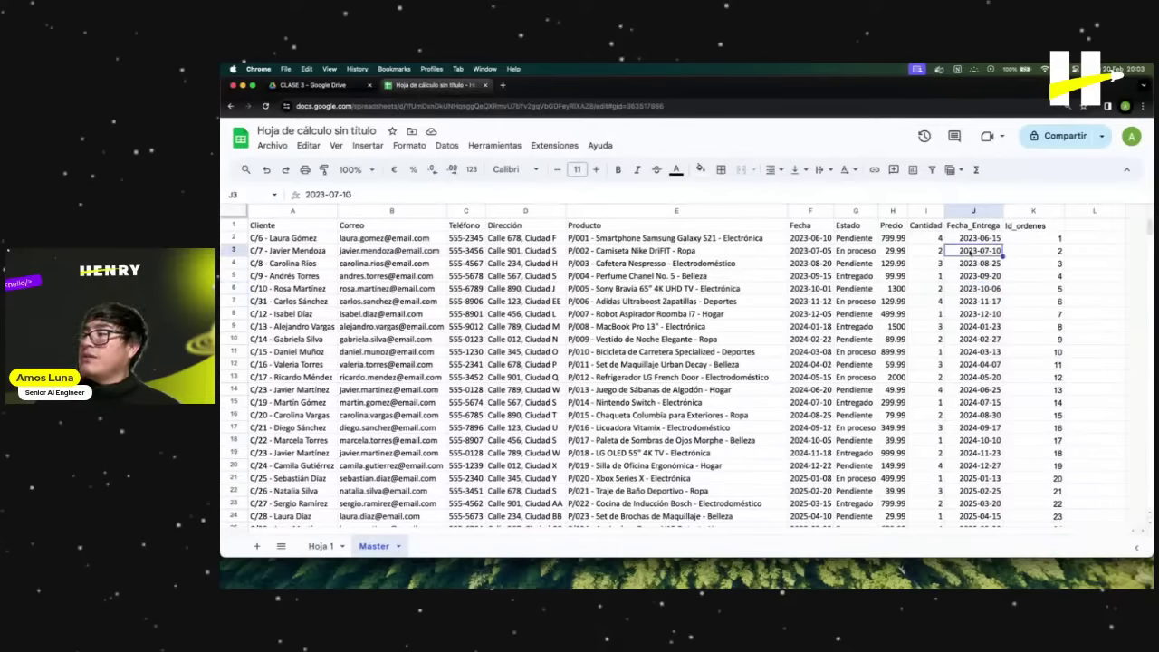
pyautogui.click(976, 262)
pyautogui.click(826, 251)
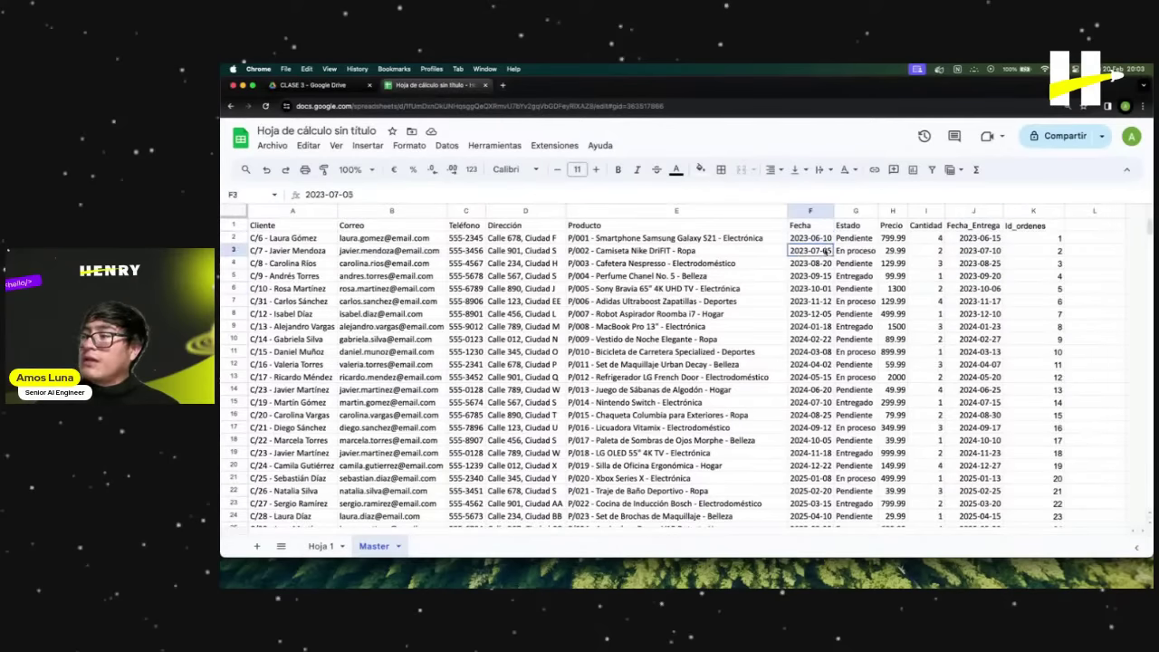
pyautogui.click(883, 250)
# Inspect the whole ARRAY_CONSTRAIN formula in K2 and leave it unedited.
pyautogui.click(1052, 239)
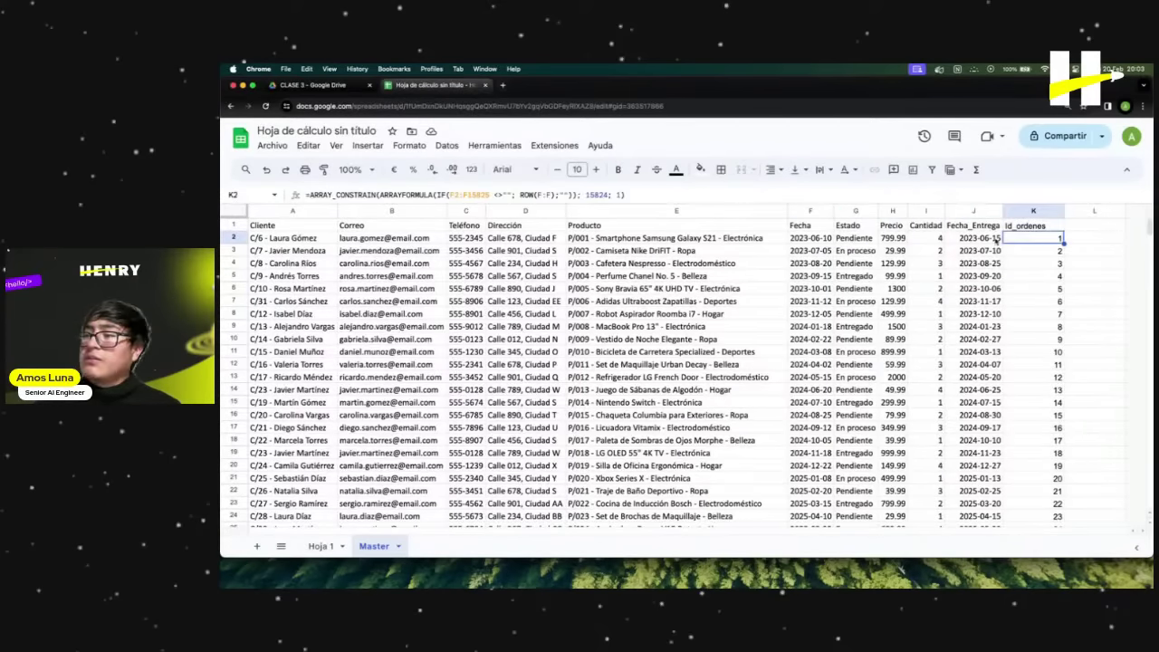
pyautogui.moveTo(634, 194); pyautogui.dragTo(299, 194)
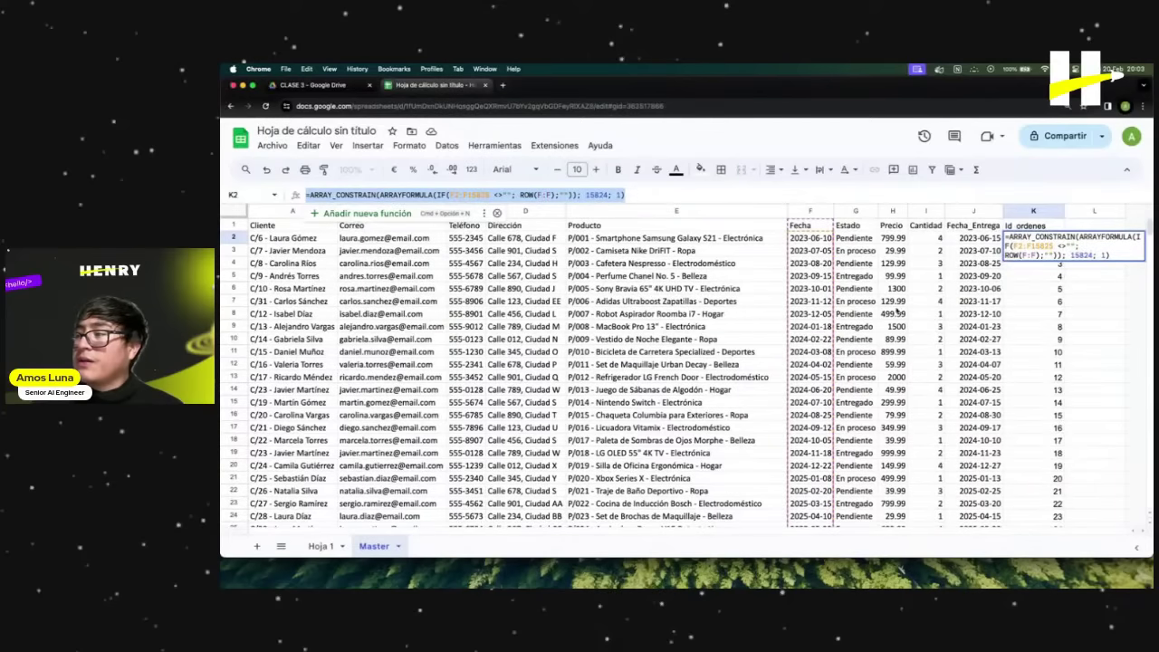
pyautogui.click(1023, 316)
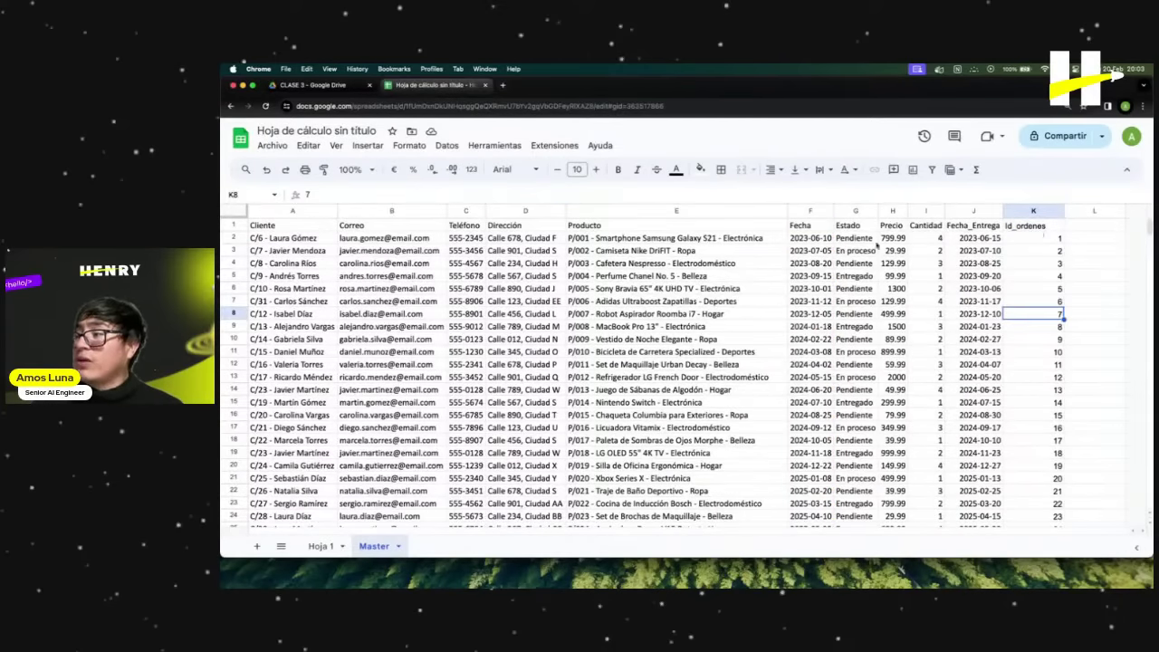
# Match the first order IDs in the Id_ordenes column with the filled Fecha cells F2:F9.
pyautogui.click(822, 240)
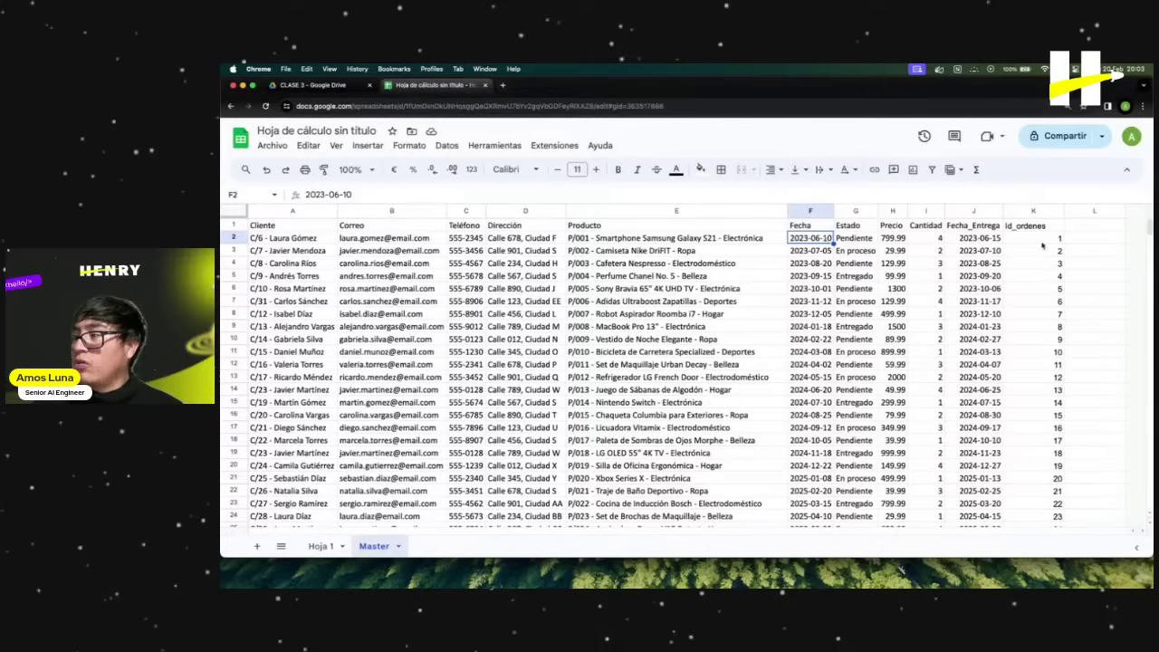
pyautogui.moveTo(1043, 239); pyautogui.dragTo(1037, 306)
pyautogui.click(1035, 362)
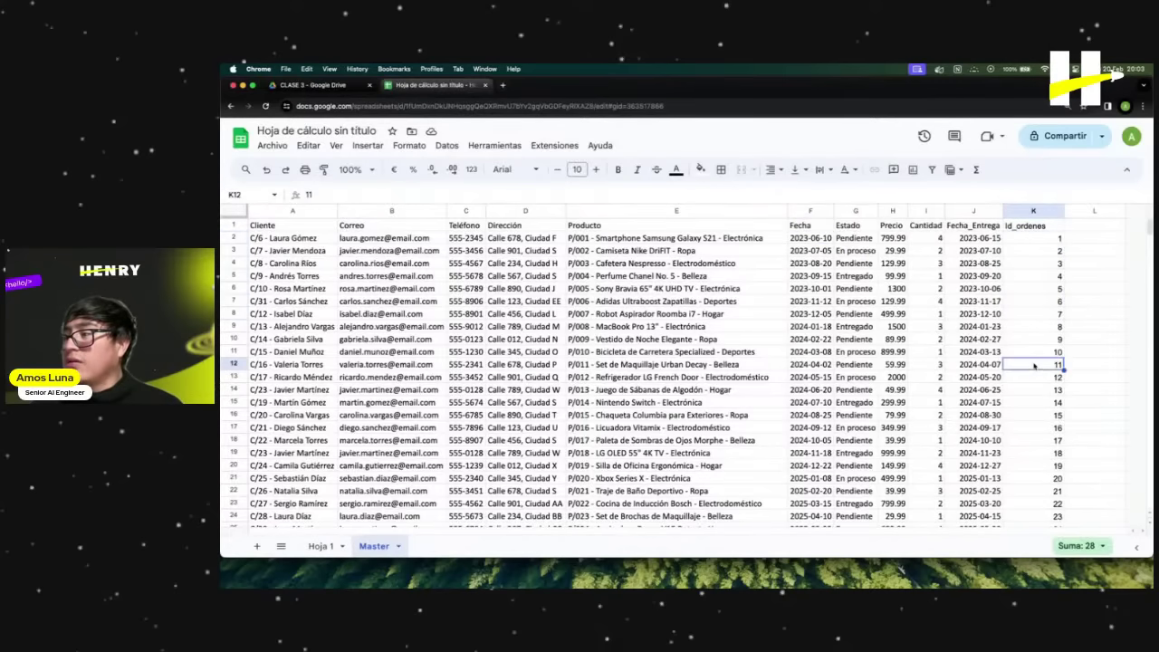
pyautogui.click(822, 251)
pyautogui.moveTo(820, 238); pyautogui.dragTo(814, 326)
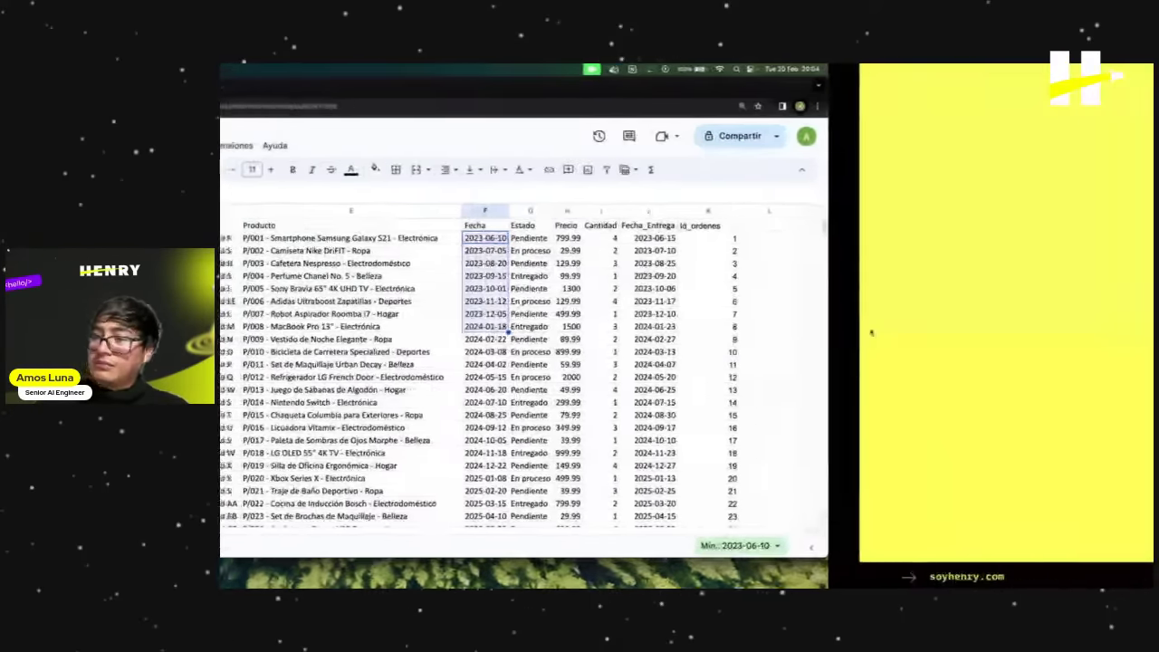
pyautogui.press('Right')
pyautogui.press('Right')
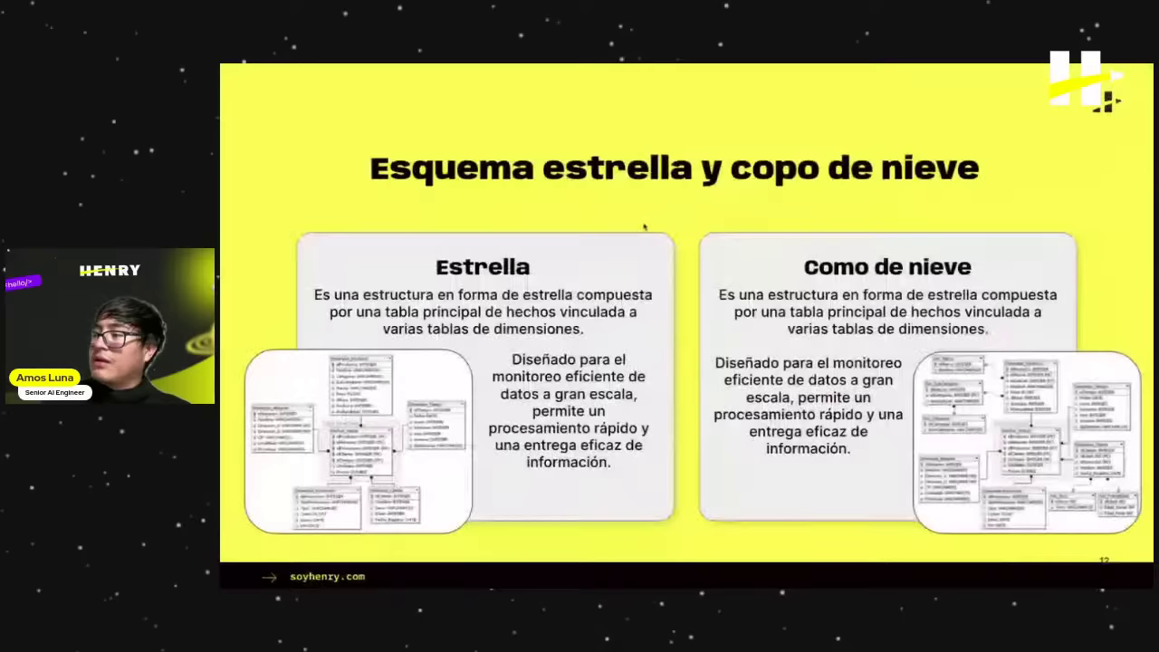
pyautogui.press('Right')
pyautogui.press('Right')
pyautogui.press('Left')
pyautogui.press('Left')
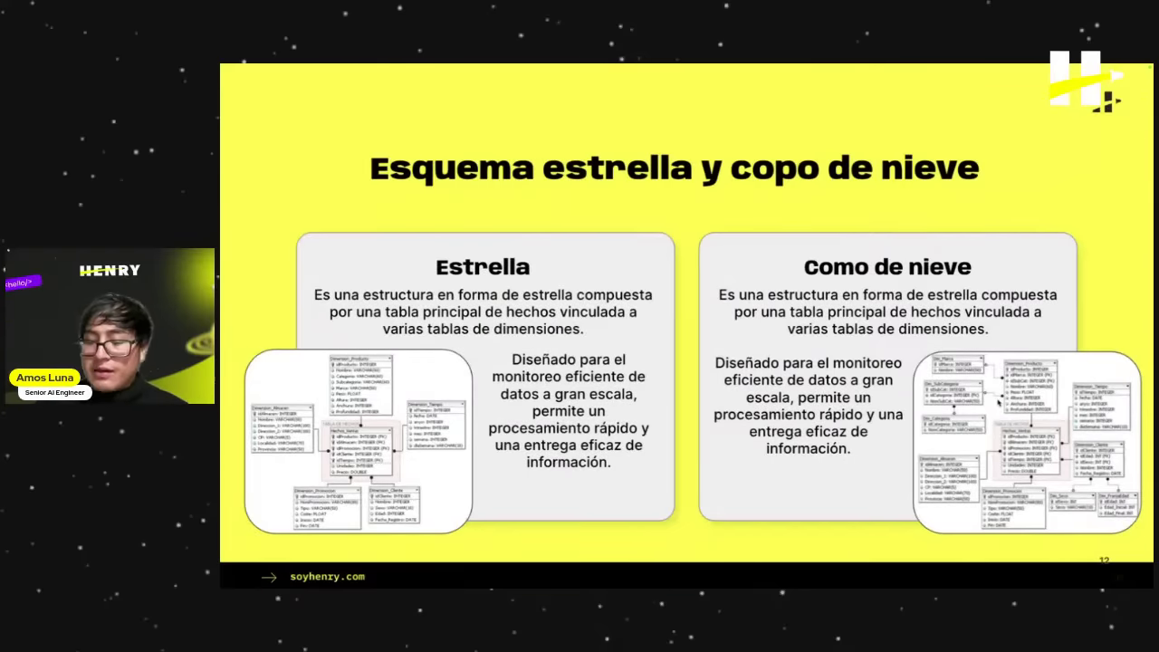
pyautogui.press('Right')
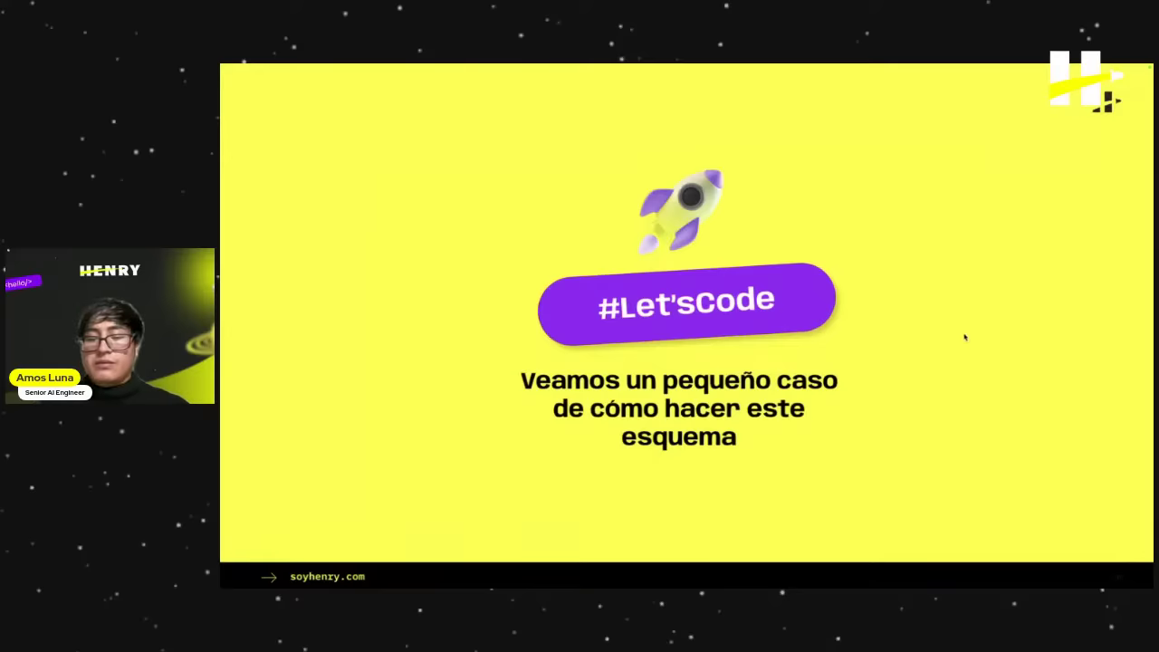
# Switch back to Google Sheets and review the Producto, Estado and Fecha entries in the Master sheet.
pyautogui.hotkey('ctrl', 'Left')
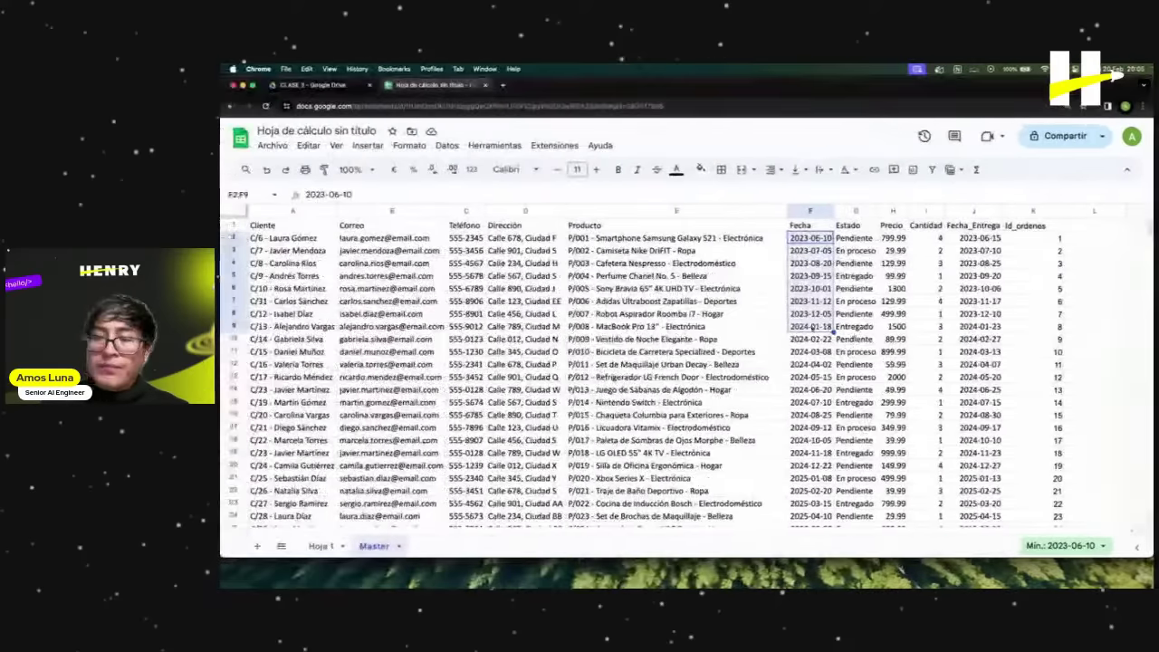
pyautogui.click(784, 353)
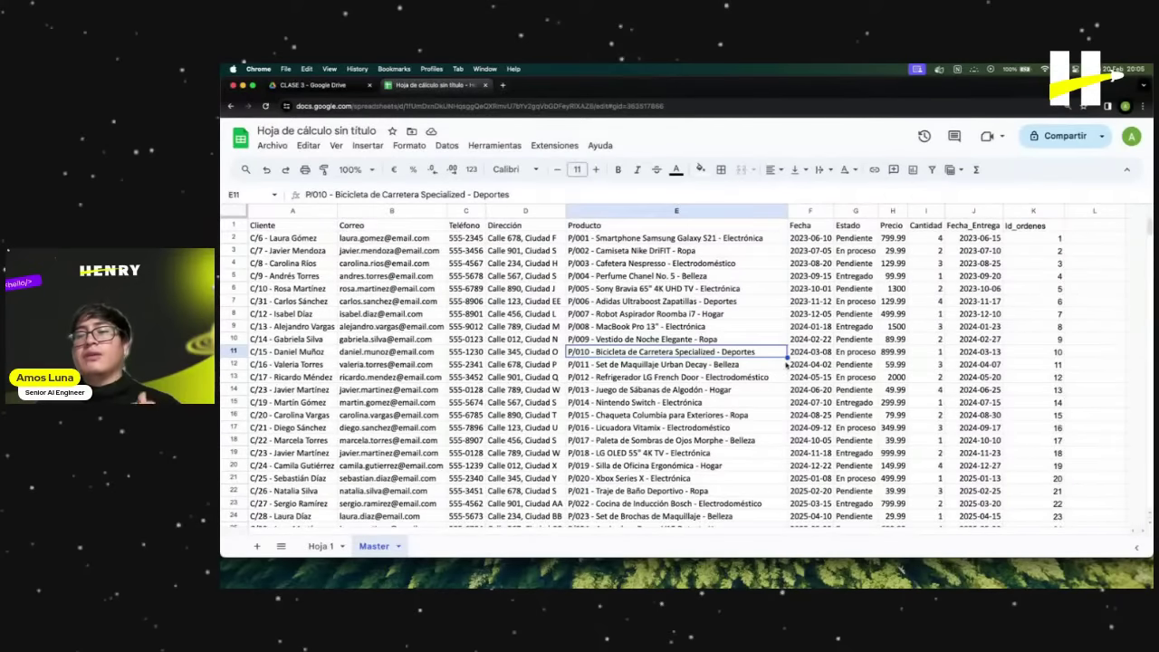
pyautogui.click(722, 379)
pyautogui.click(851, 338)
pyautogui.click(822, 276)
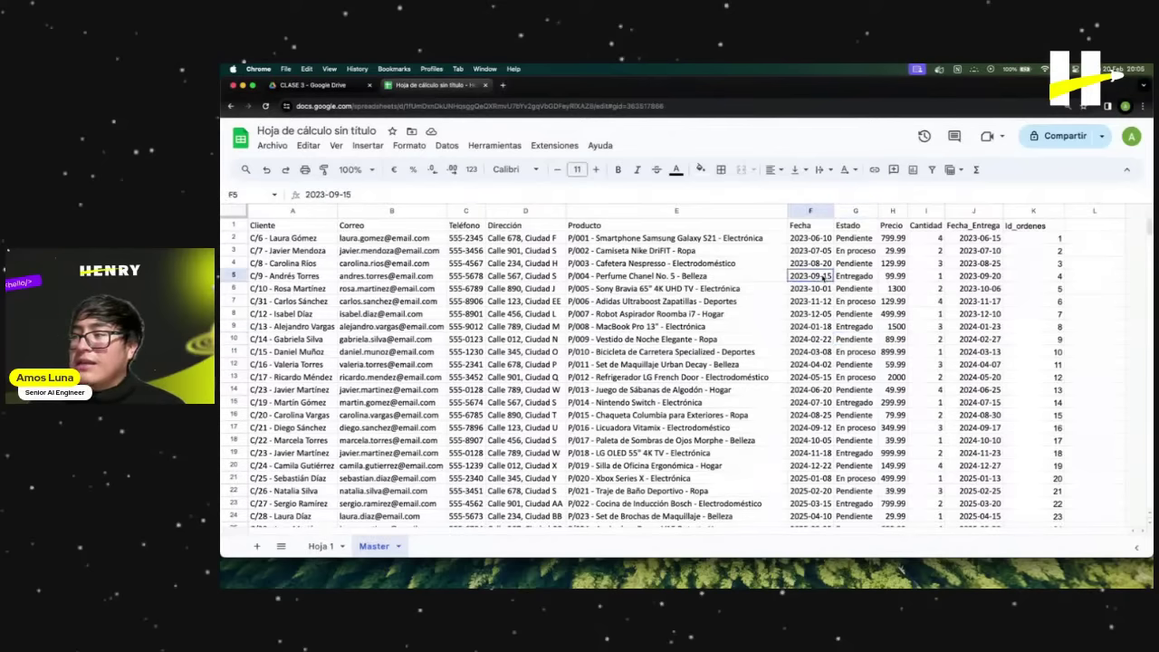
# Examine the Fecha values of the first orders in F2:F9 of the Master sheet.
pyautogui.moveTo(808, 240); pyautogui.dragTo(815, 289)
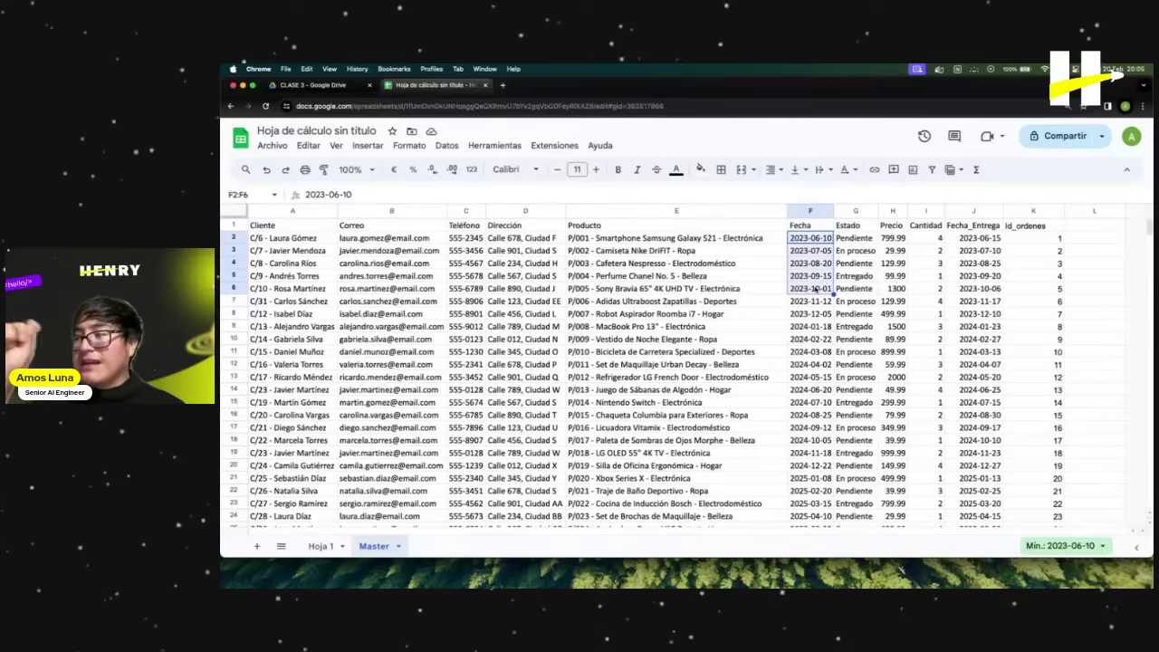
pyautogui.click(808, 328)
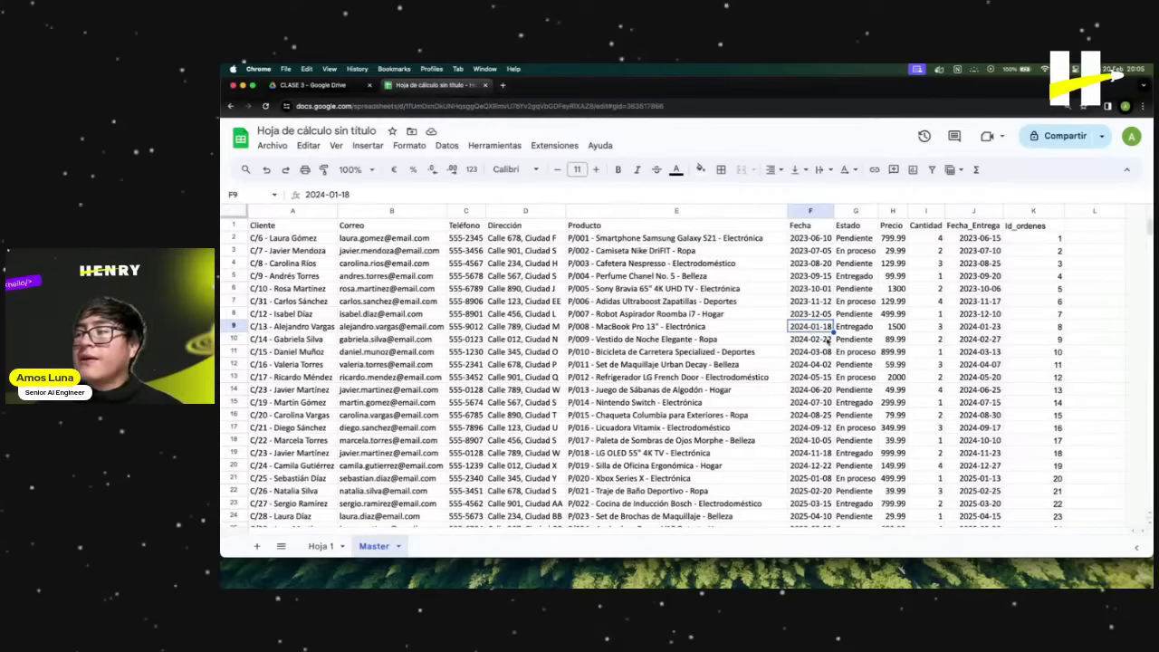
pyautogui.click(810, 263)
pyautogui.click(810, 238)
pyautogui.click(810, 262)
pyautogui.click(810, 275)
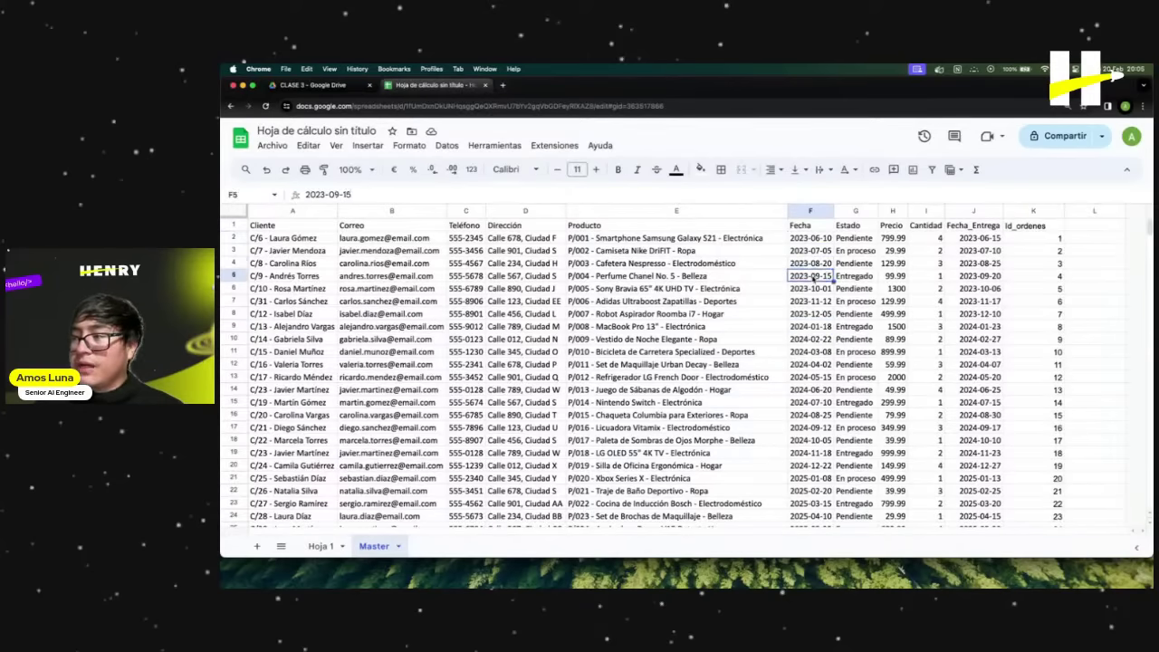
pyautogui.click(810, 288)
pyautogui.click(809, 314)
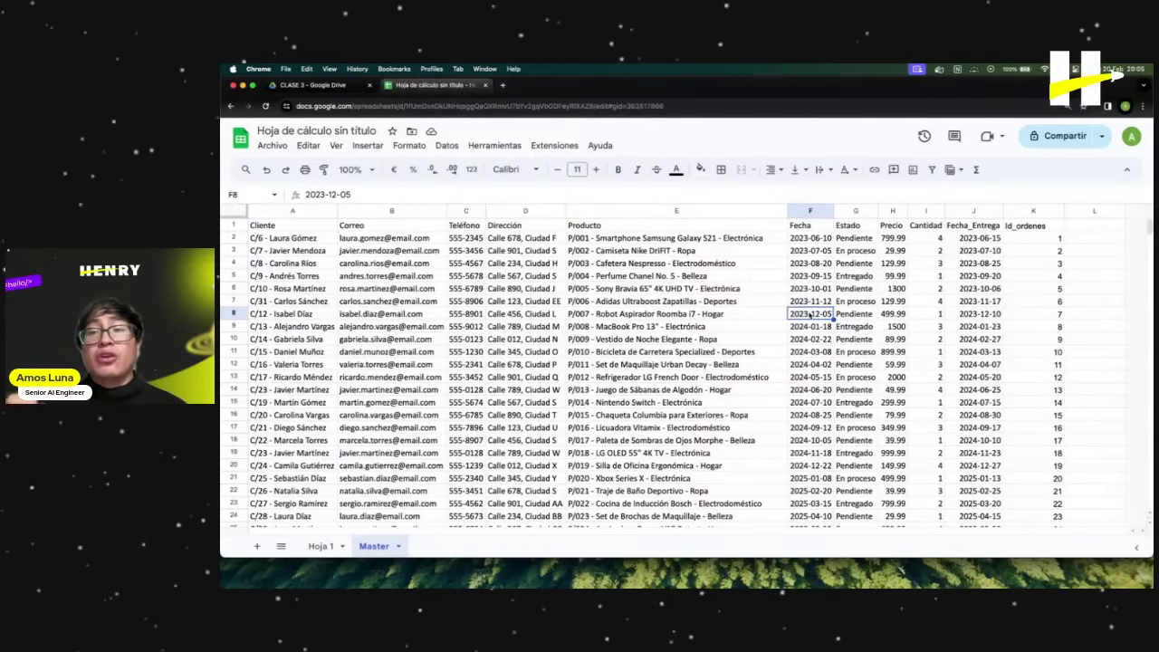
pyautogui.click(819, 263)
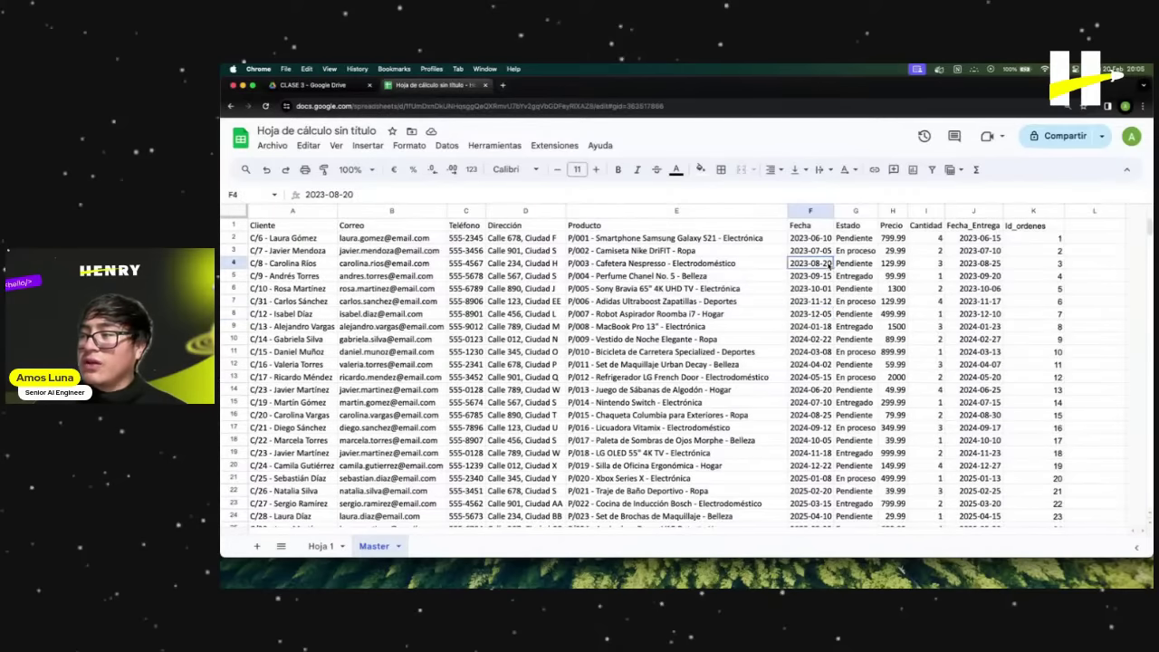
pyautogui.click(820, 300)
pyautogui.click(817, 249)
pyautogui.click(817, 264)
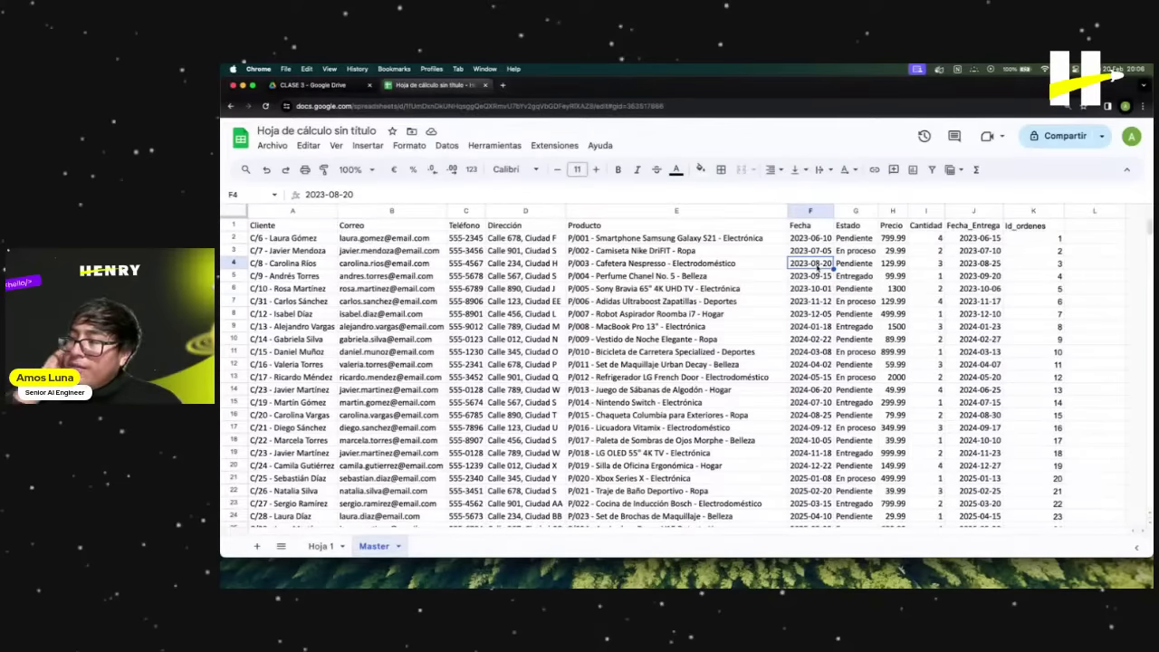
# Compare the Cliente and Correo entries of the first customers, focusing on rows 2 and 3.
pyautogui.click(670, 351)
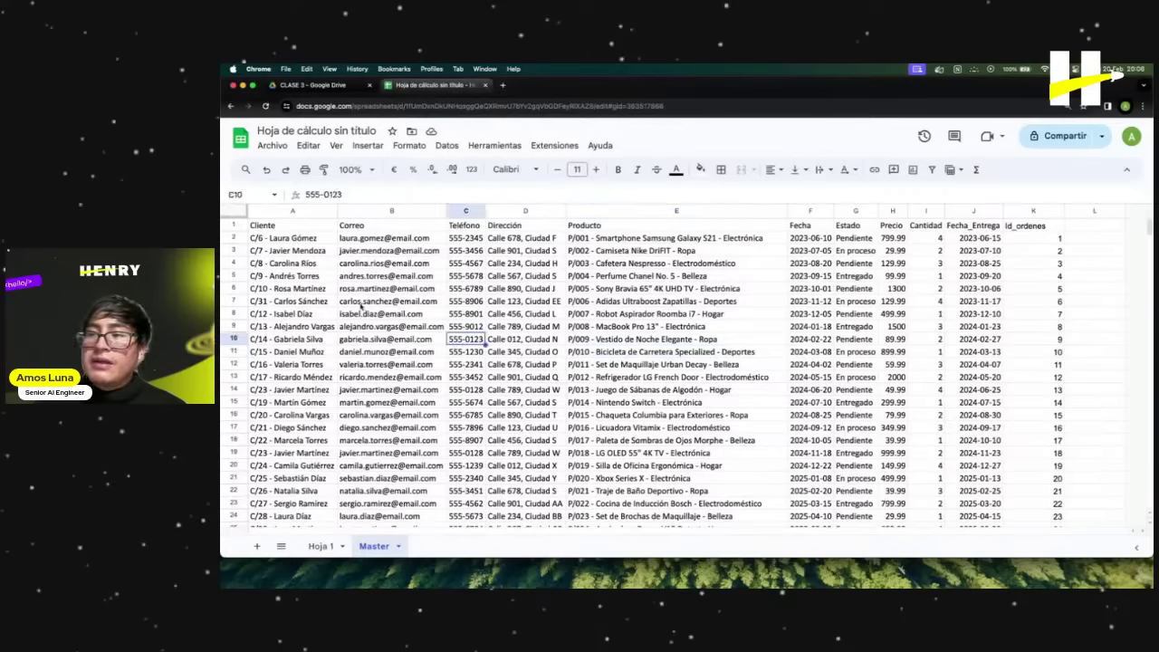
pyautogui.click(307, 264)
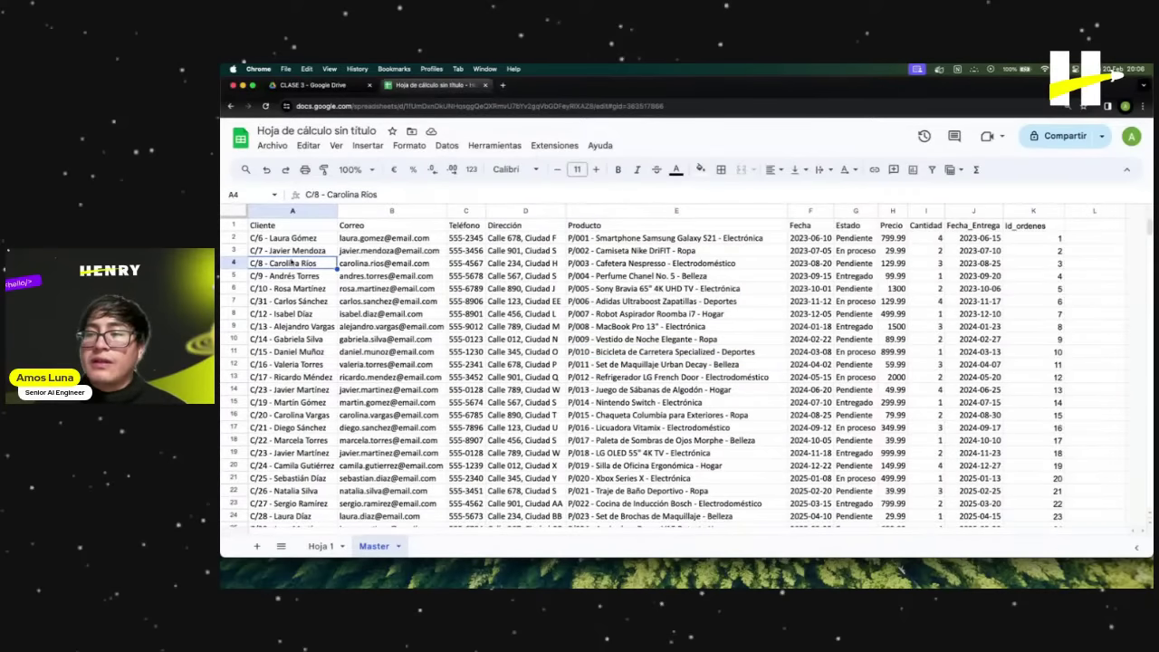
pyautogui.click(288, 240)
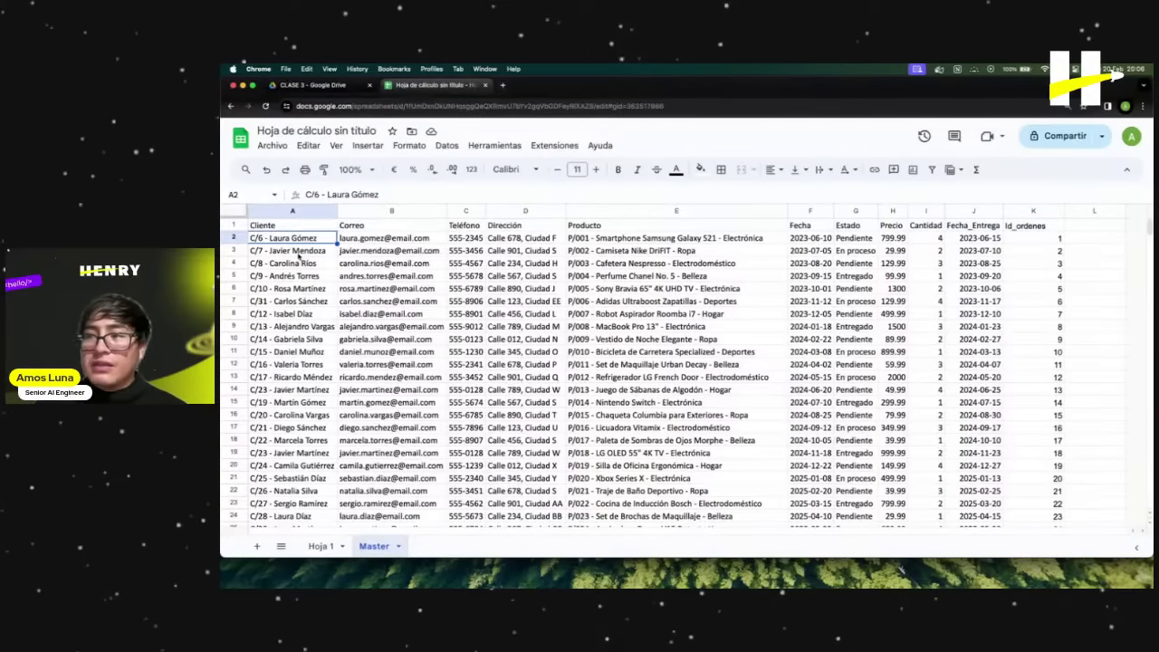
pyautogui.click(300, 276)
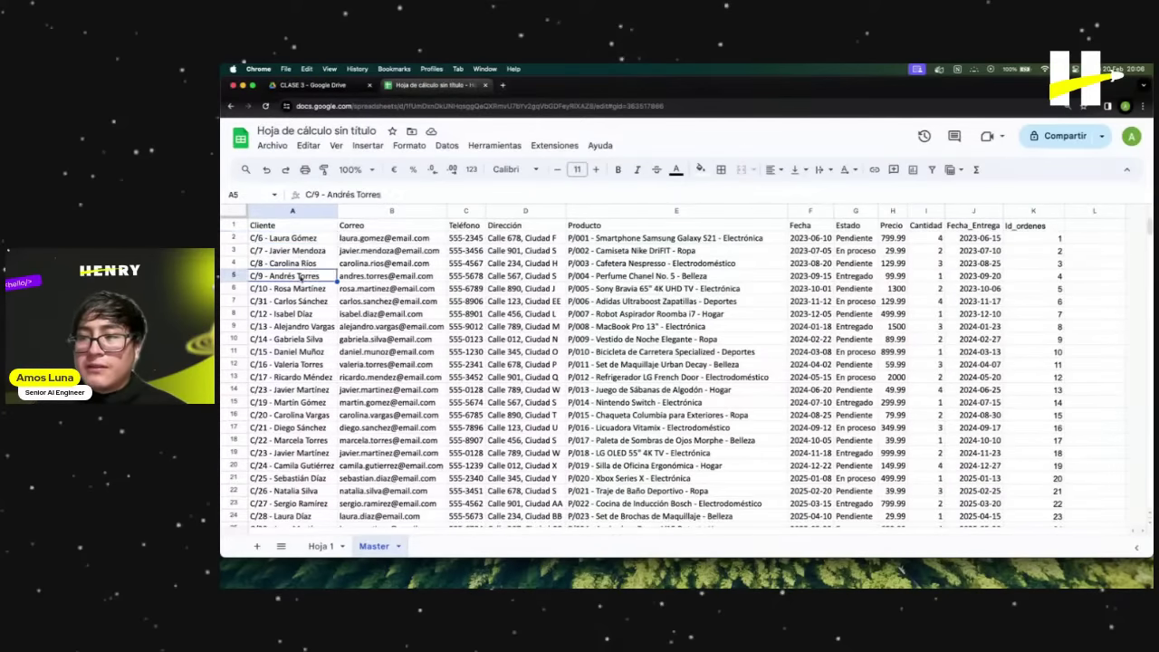
pyautogui.click(305, 251)
pyautogui.click(302, 239)
pyautogui.click(308, 252)
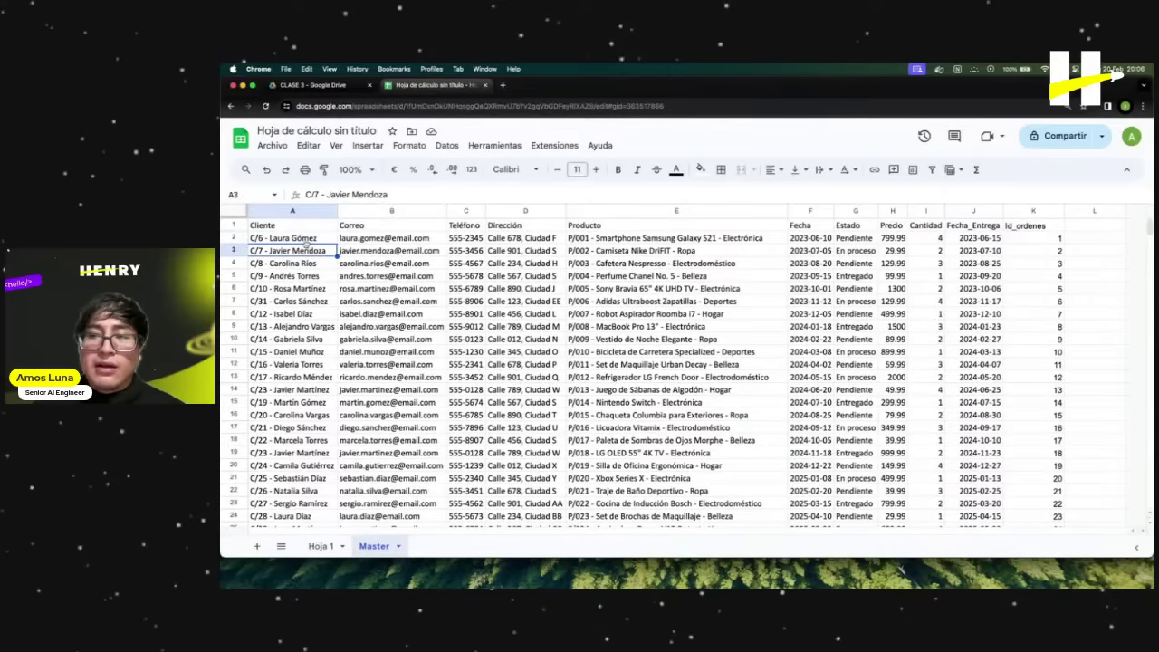
pyautogui.click(306, 239)
pyautogui.click(312, 251)
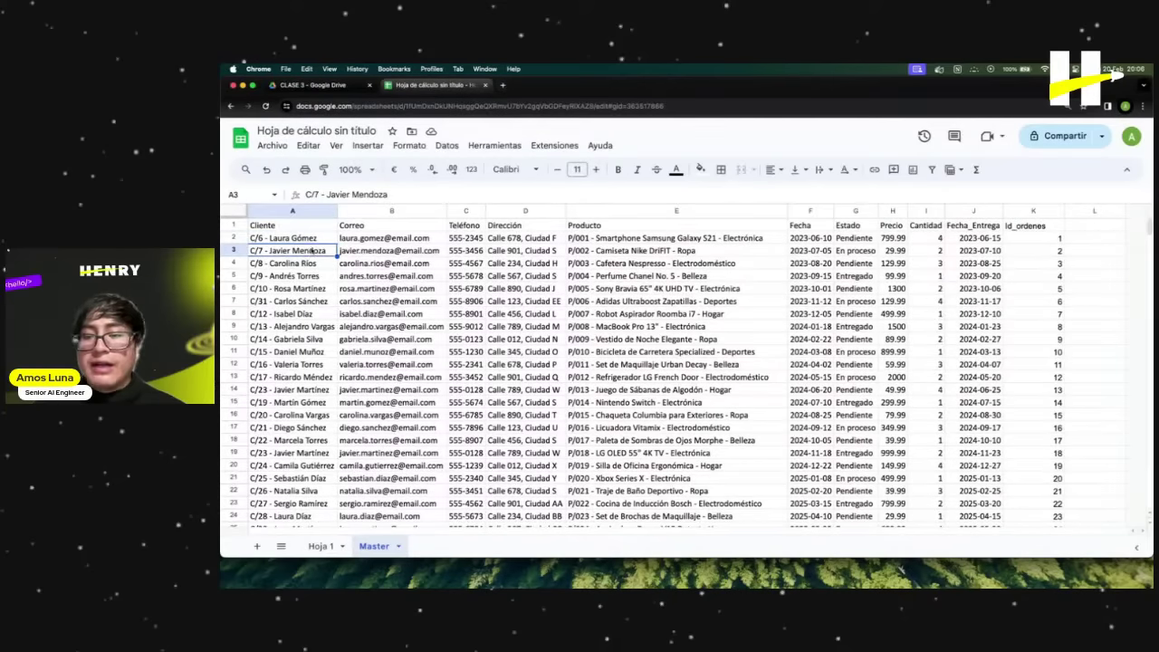
pyautogui.click(313, 240)
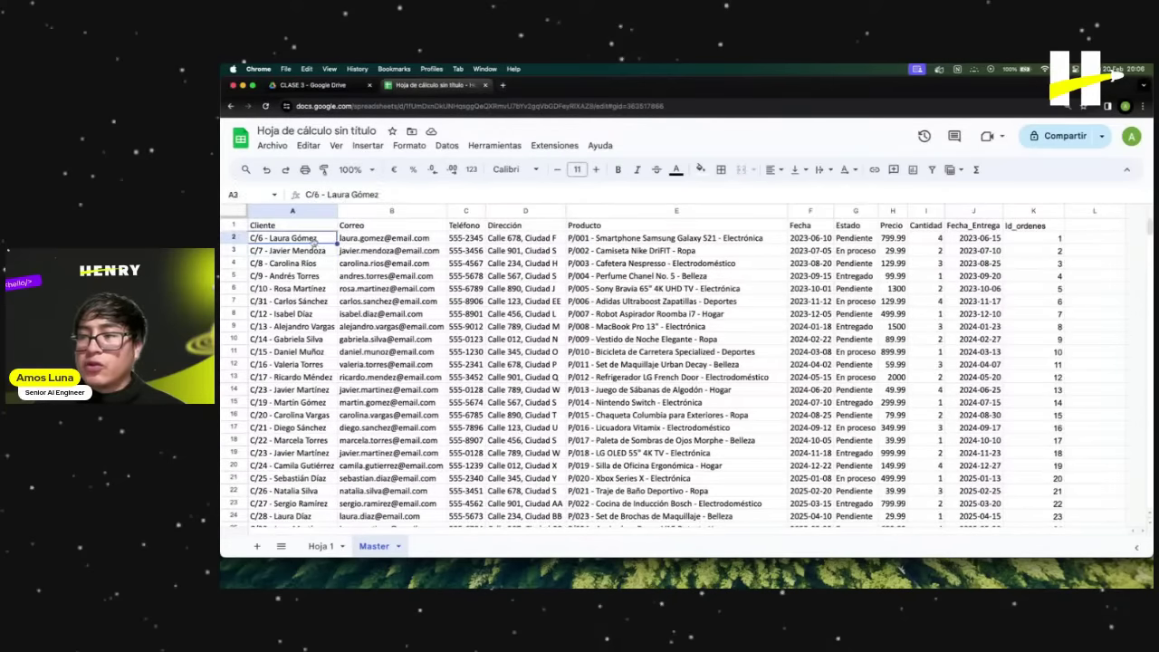
pyautogui.click(312, 252)
pyautogui.click(312, 239)
pyautogui.click(312, 251)
pyautogui.click(361, 241)
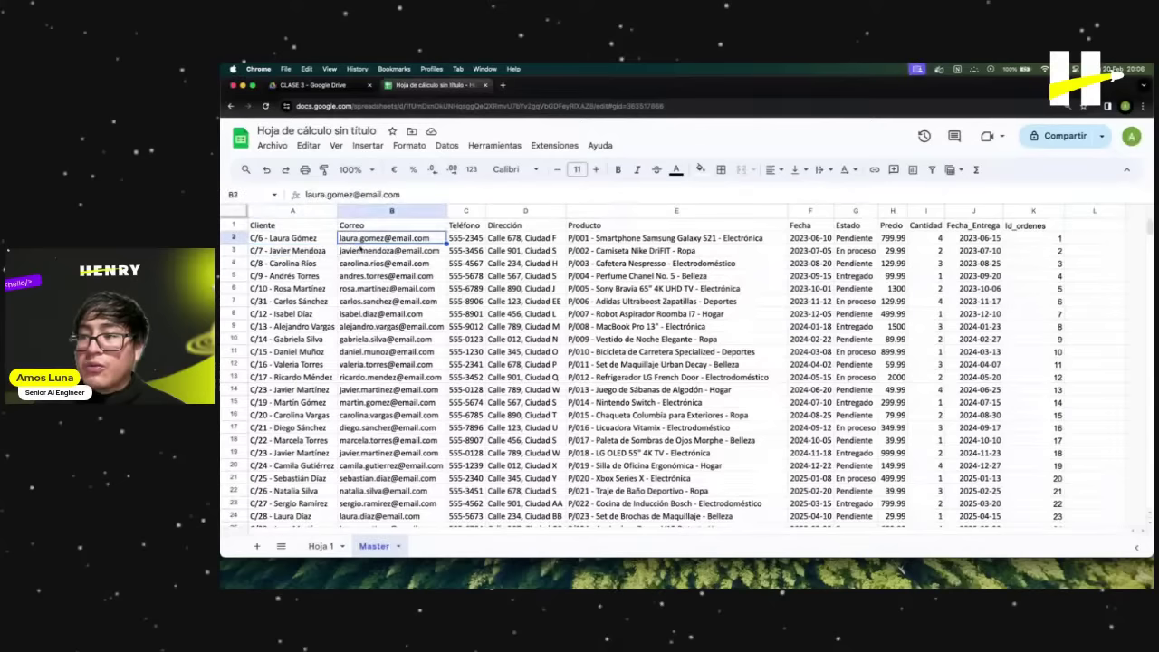
pyautogui.click(359, 250)
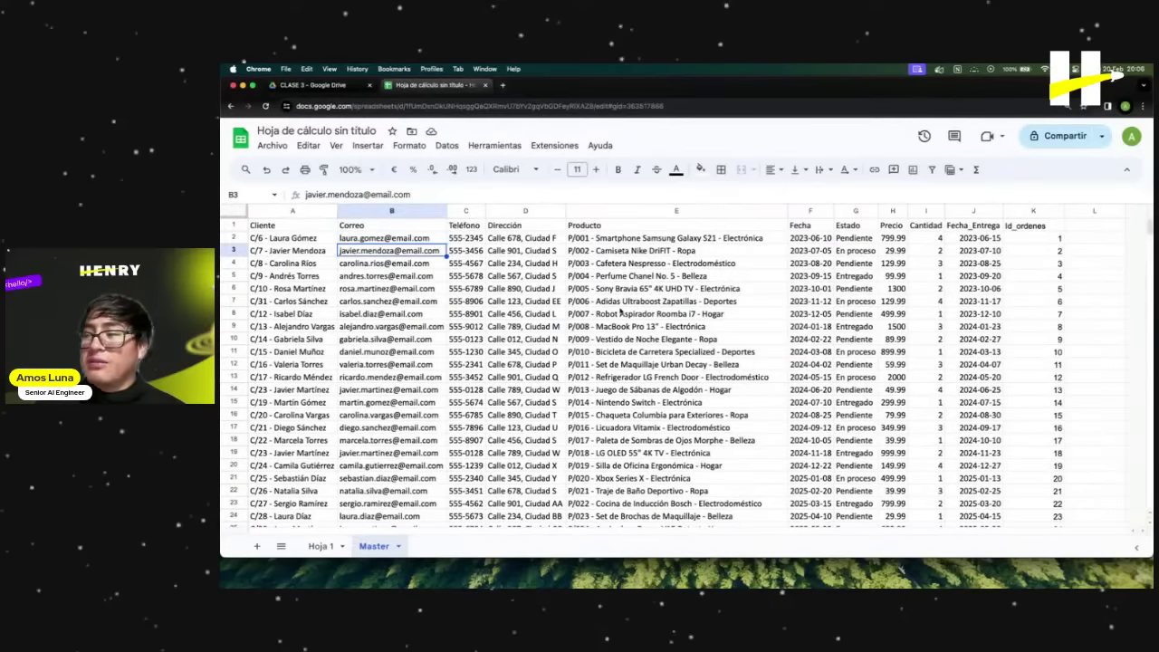
# Inspect the complete order records in rows 2 and 3, from Cliente across to Id_ordenes.
pyautogui.click(624, 327)
pyautogui.click(316, 276)
pyautogui.moveTo(288, 239); pyautogui.dragTo(1041, 254)
pyautogui.click(854, 275)
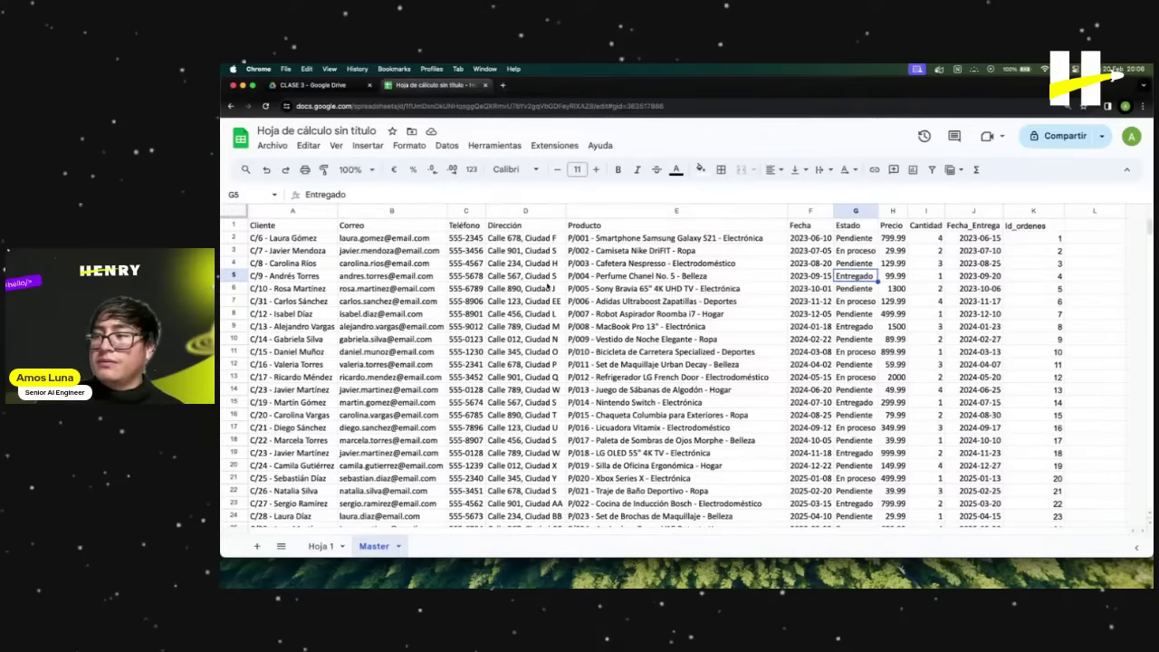
pyautogui.click(316, 263)
pyautogui.click(382, 287)
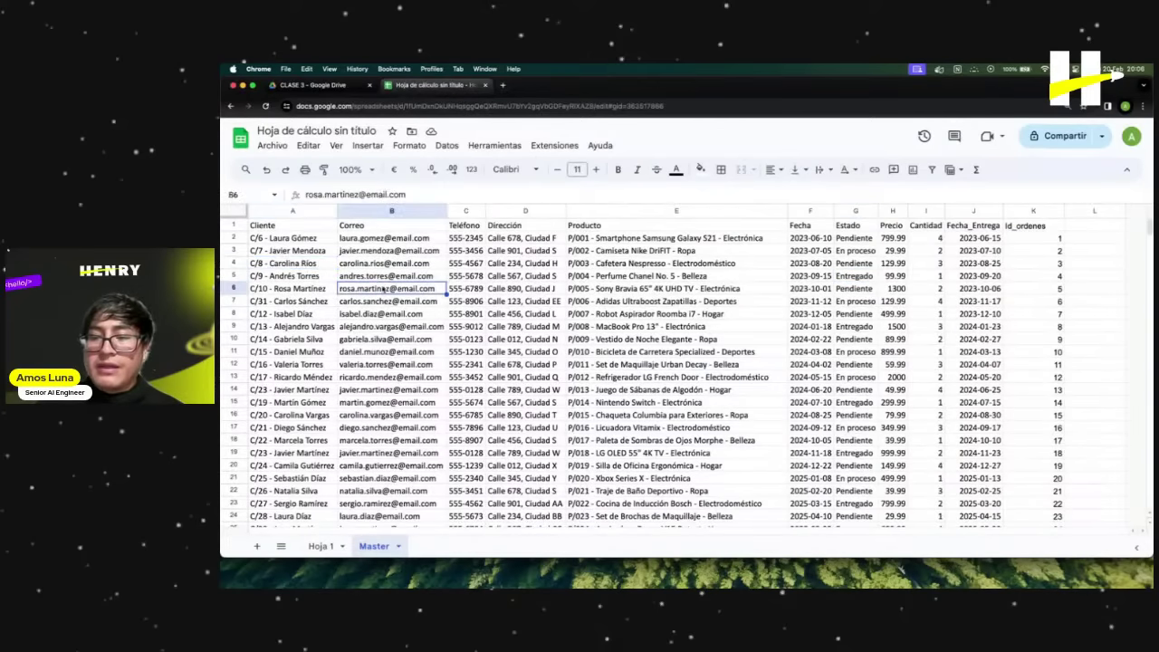
pyautogui.moveTo(309, 237); pyautogui.dragTo(1019, 258)
pyautogui.click(701, 327)
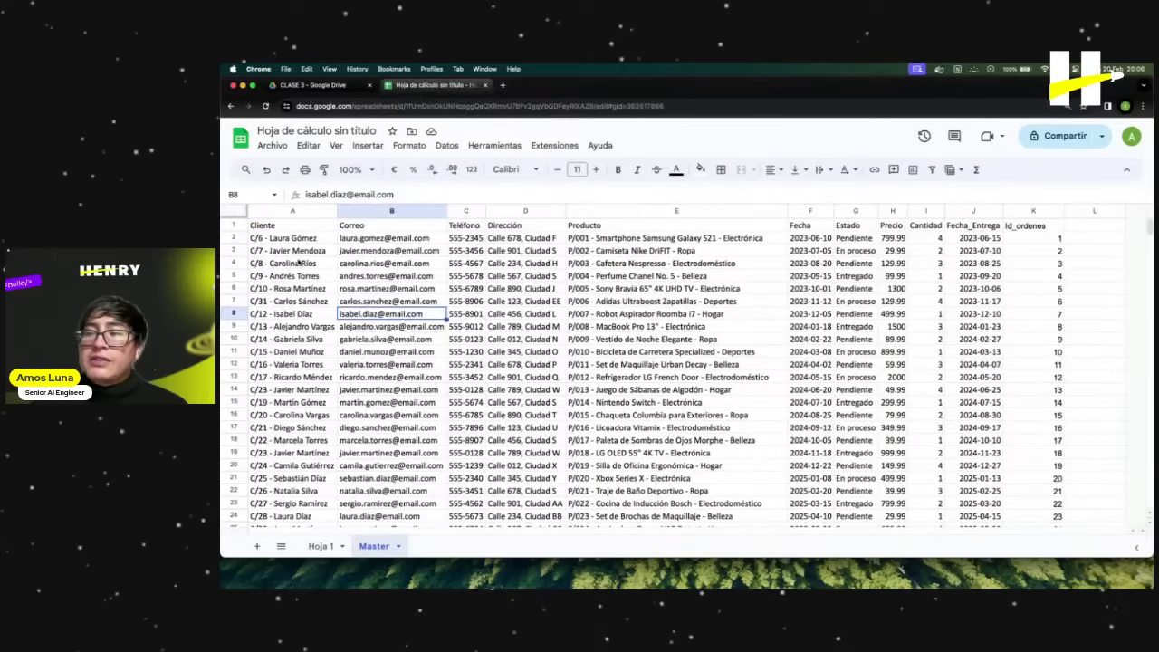
# Review the Correo, Teléfono and Dirección entries of the first customers, including the addresses in D2:D5.
pyautogui.click(441, 250)
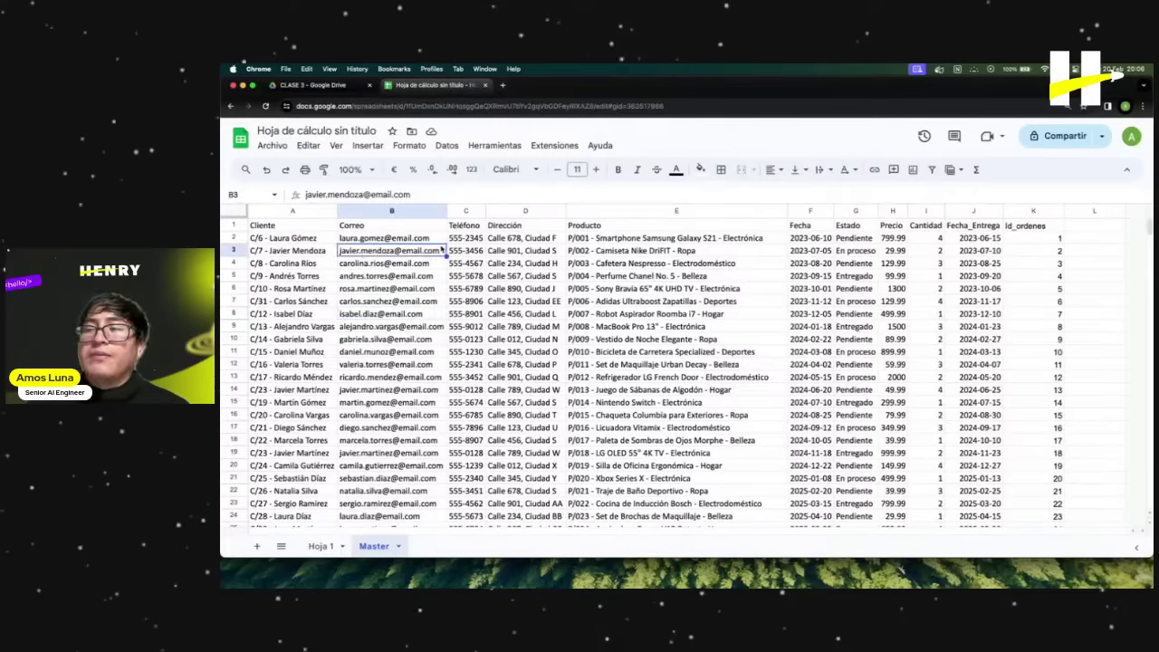
pyautogui.click(465, 251)
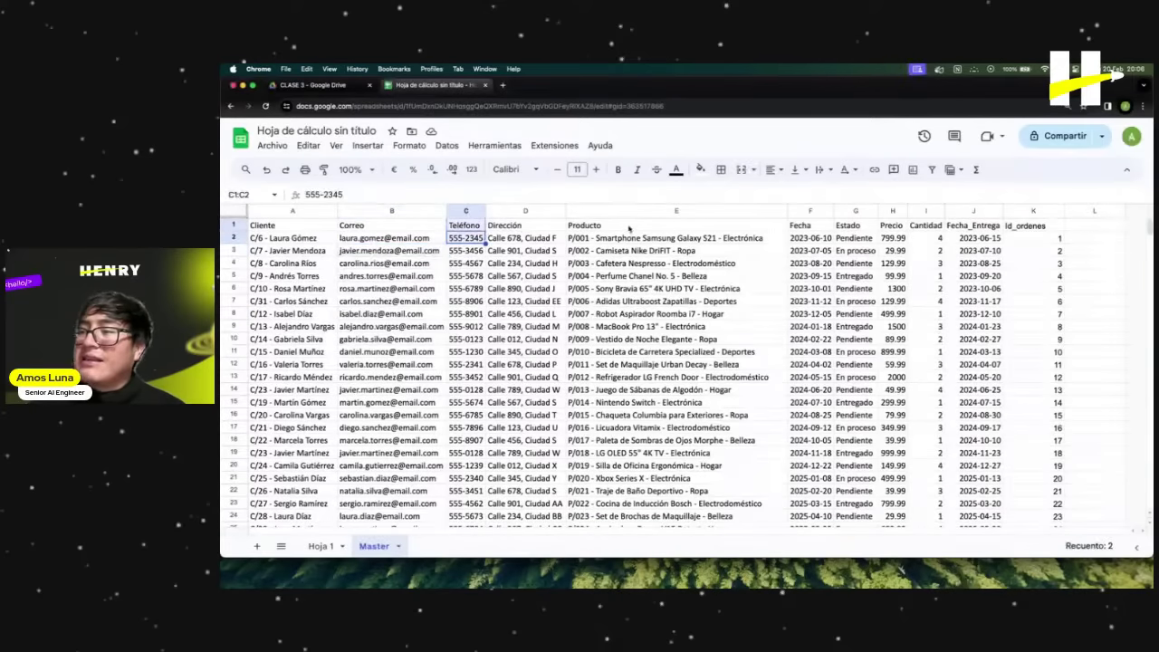
pyautogui.click(525, 211)
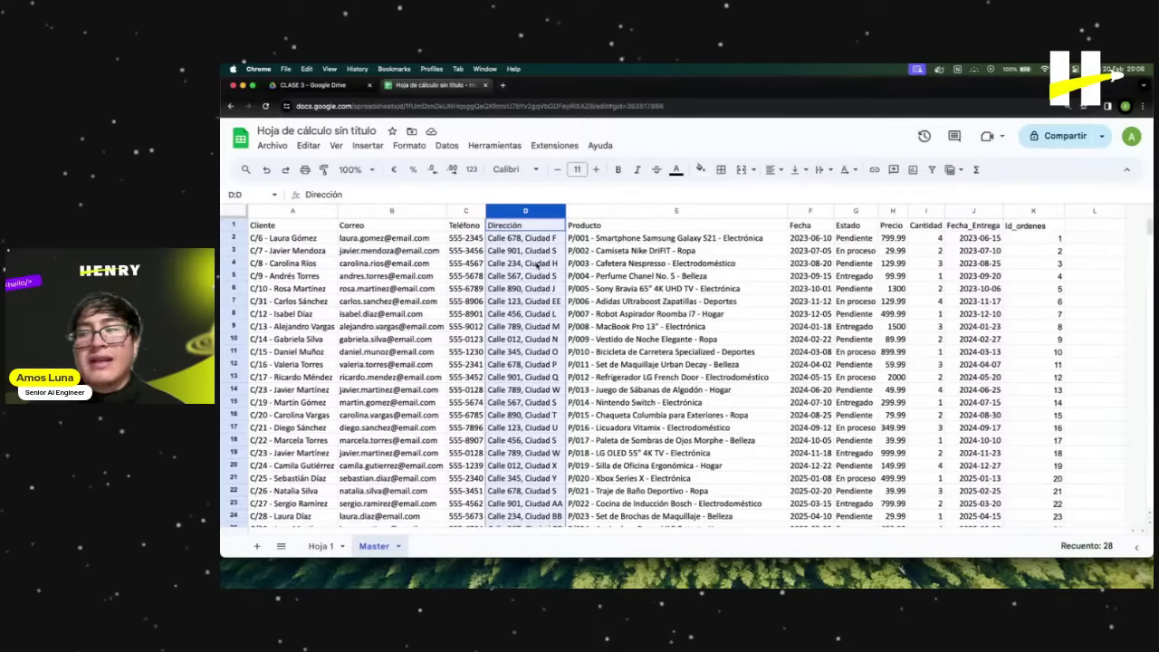
pyautogui.click(543, 251)
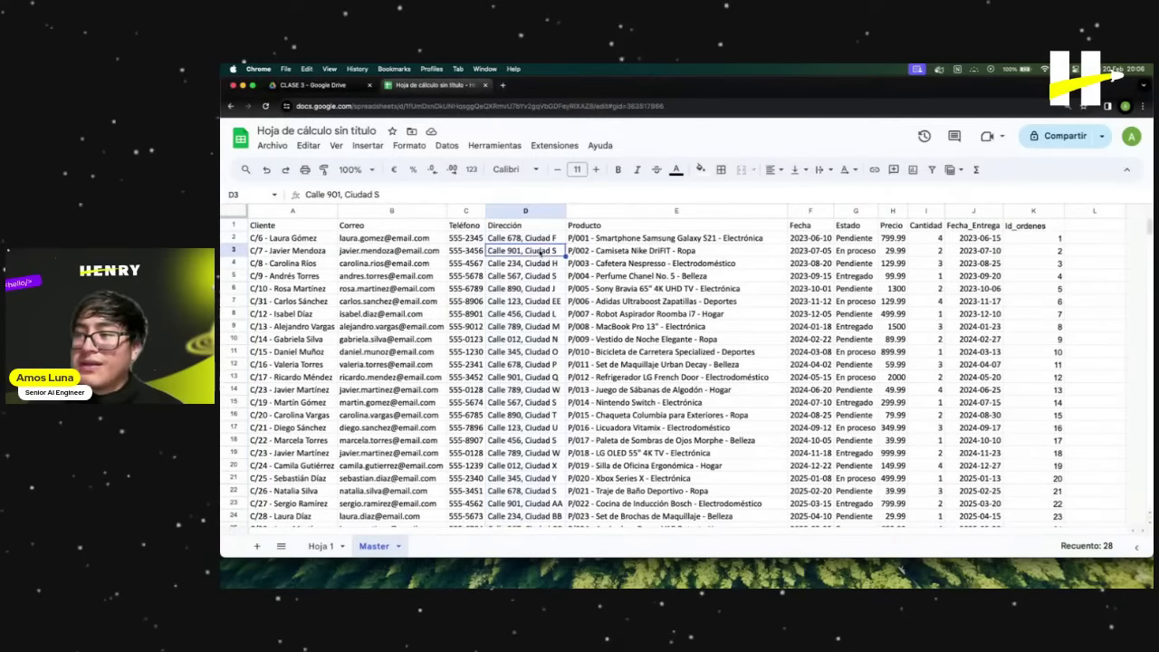
pyautogui.click(609, 238)
pyautogui.moveTo(549, 240); pyautogui.dragTo(556, 277)
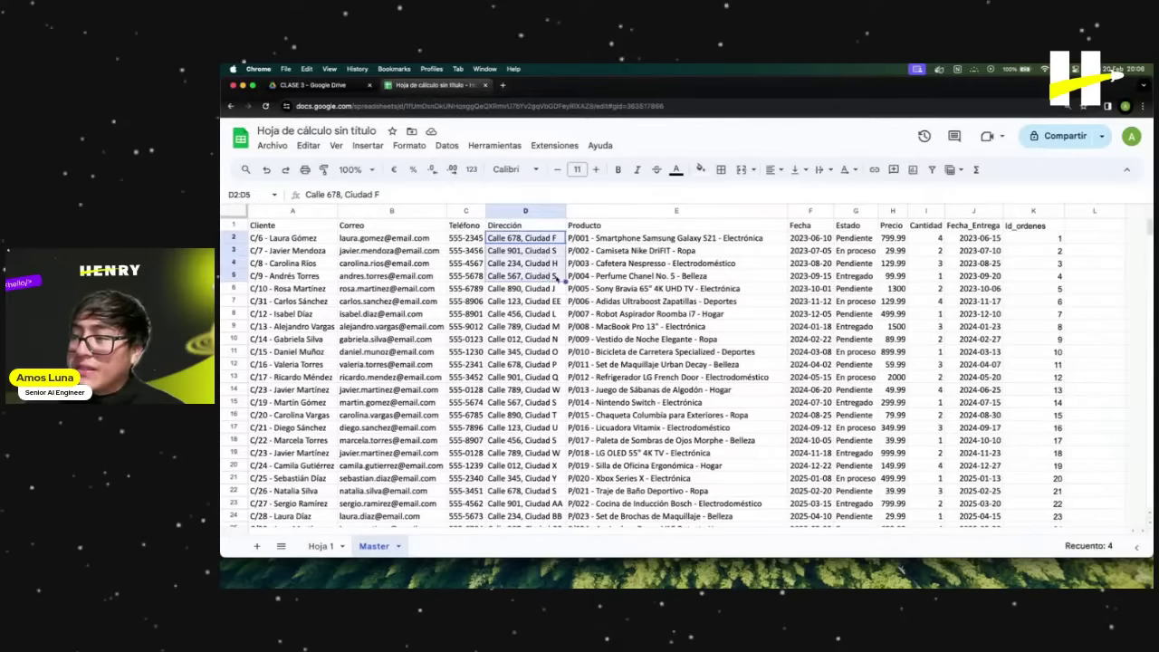
# Look through the Dirección column down to row 28 for customers whose addresses share the same city.
pyautogui.click(554, 276)
pyautogui.click(523, 252)
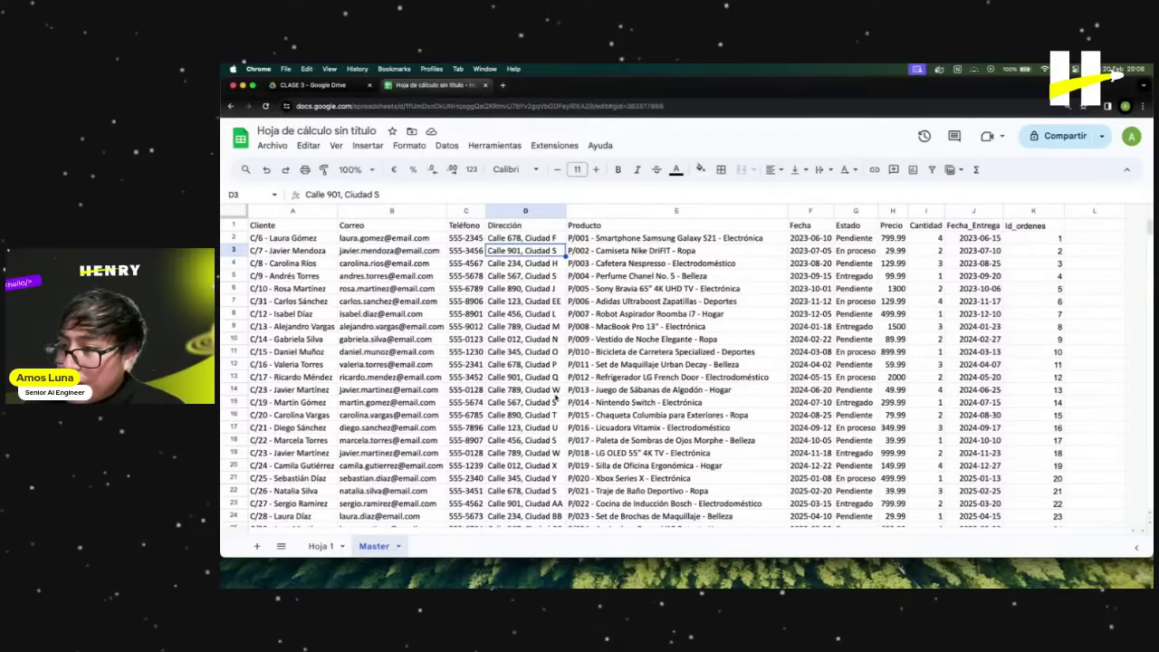
pyautogui.click(519, 404)
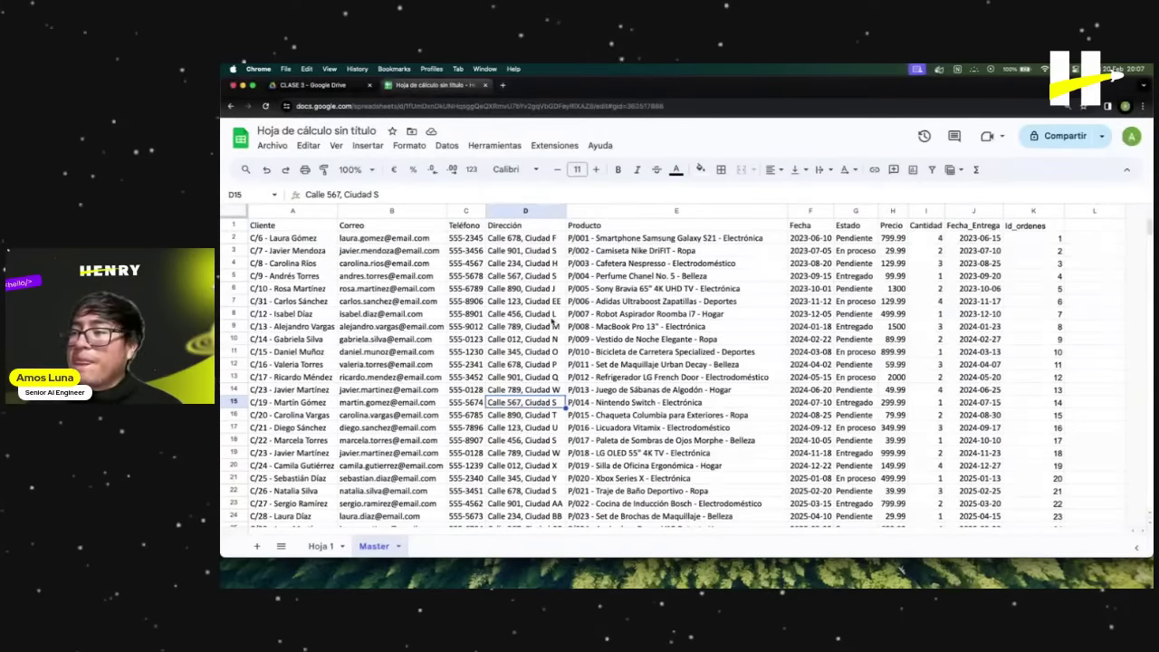
pyautogui.click(552, 275)
pyautogui.click(542, 404)
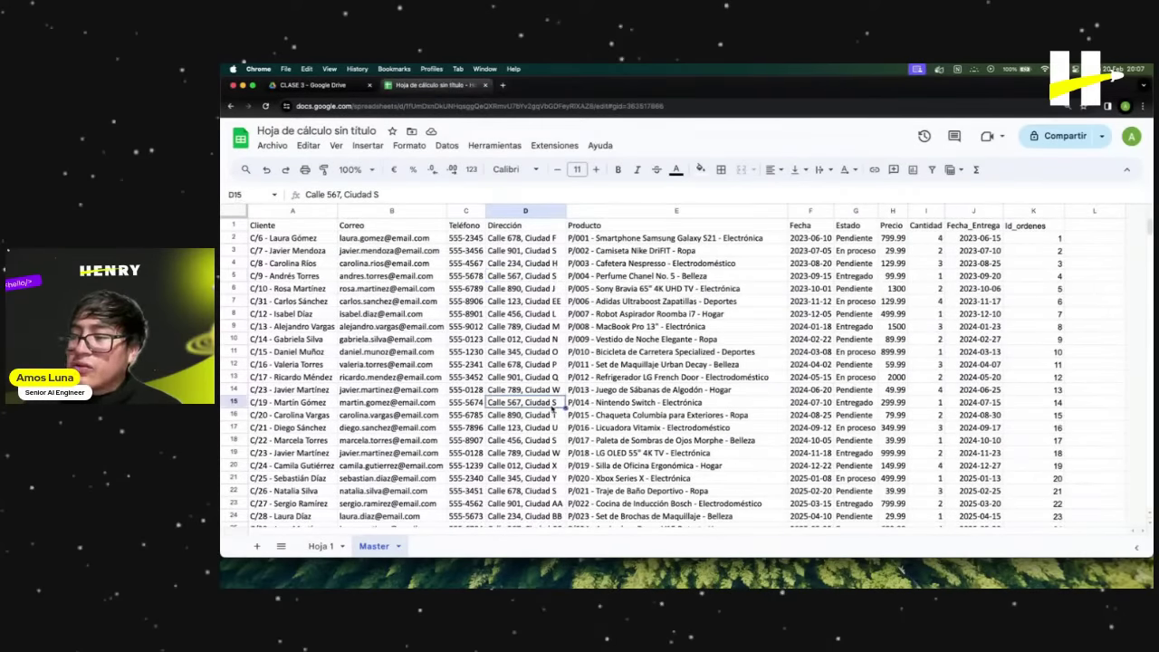
pyautogui.scroll(-2, 545, 398)
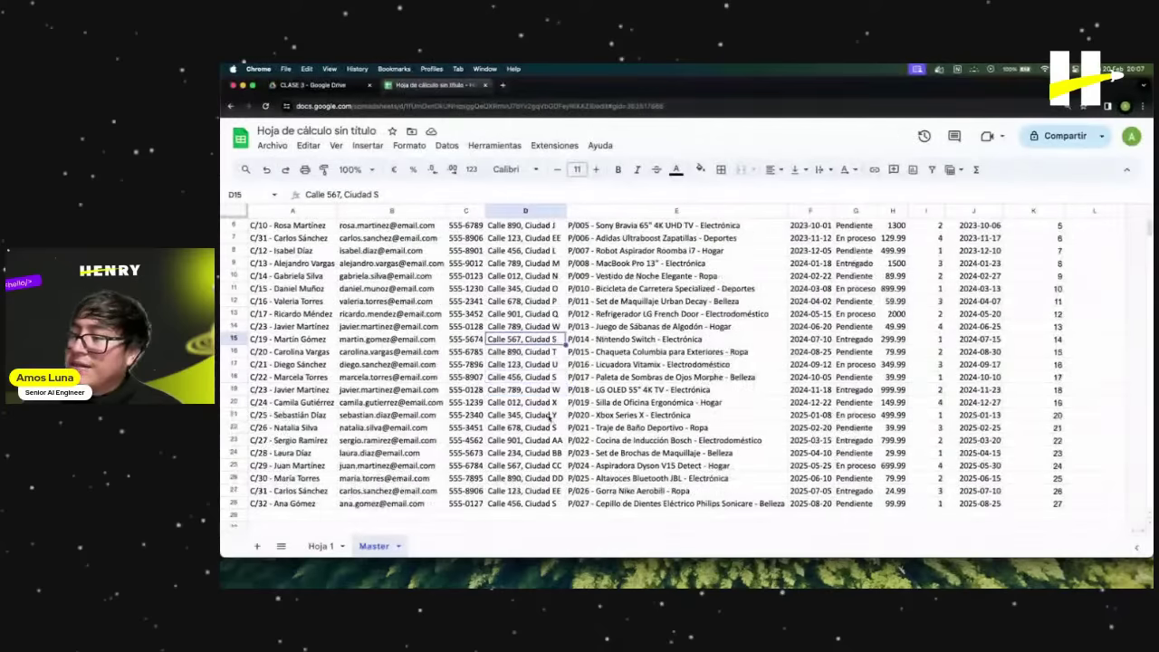
pyautogui.click(559, 380)
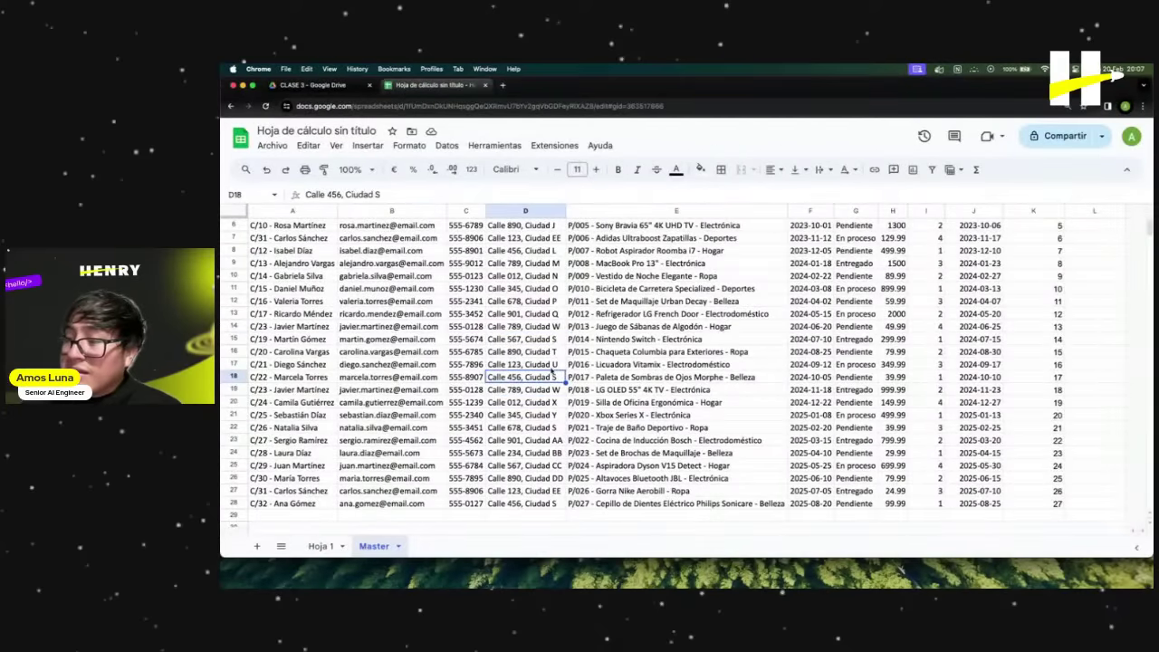
pyautogui.click(551, 506)
pyautogui.scroll(2, 536, 461)
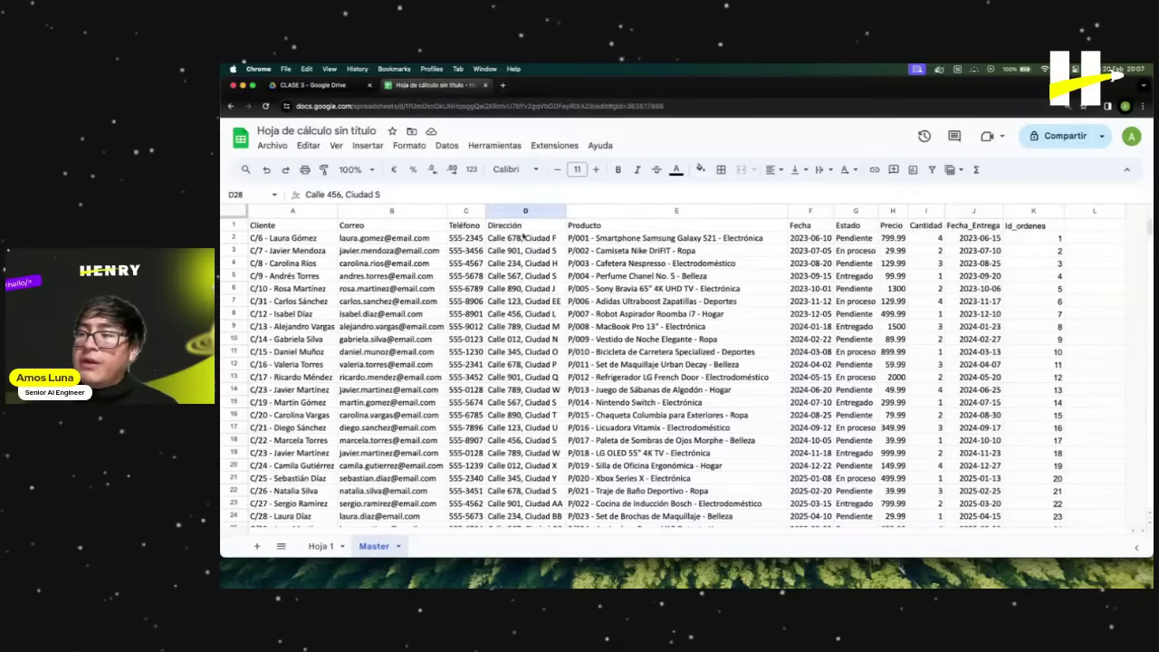
# Compare the Dirección and Producto columns with the Cliente, Correo and Teléfono columns as whole columns.
pyautogui.click(522, 212)
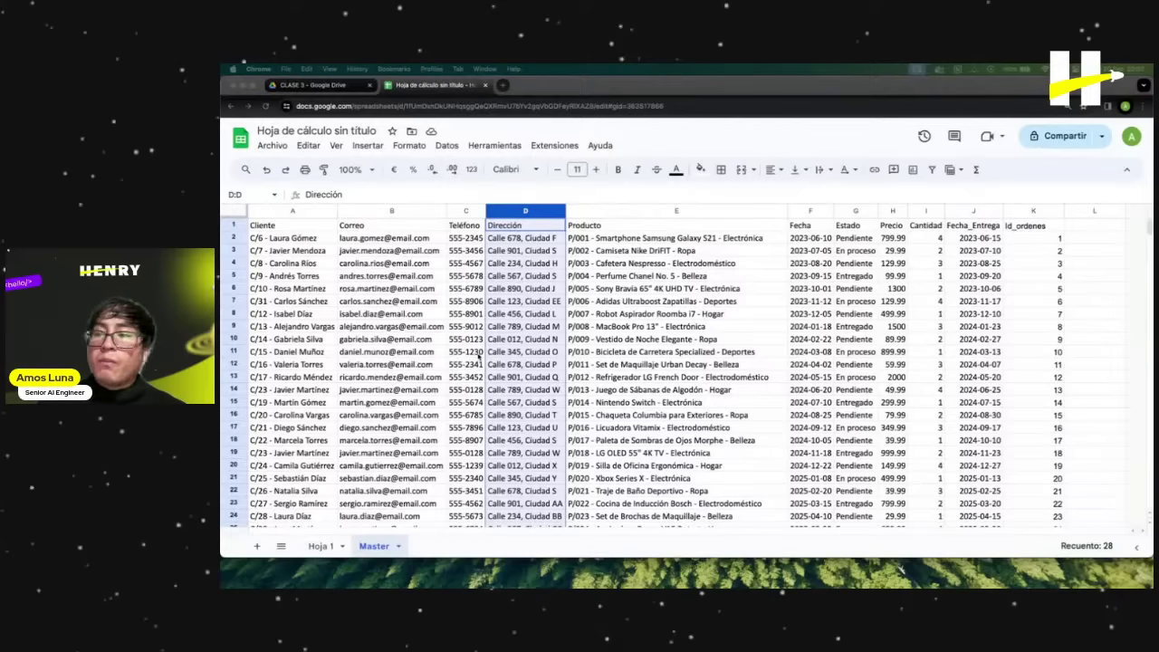
pyautogui.click(588, 275)
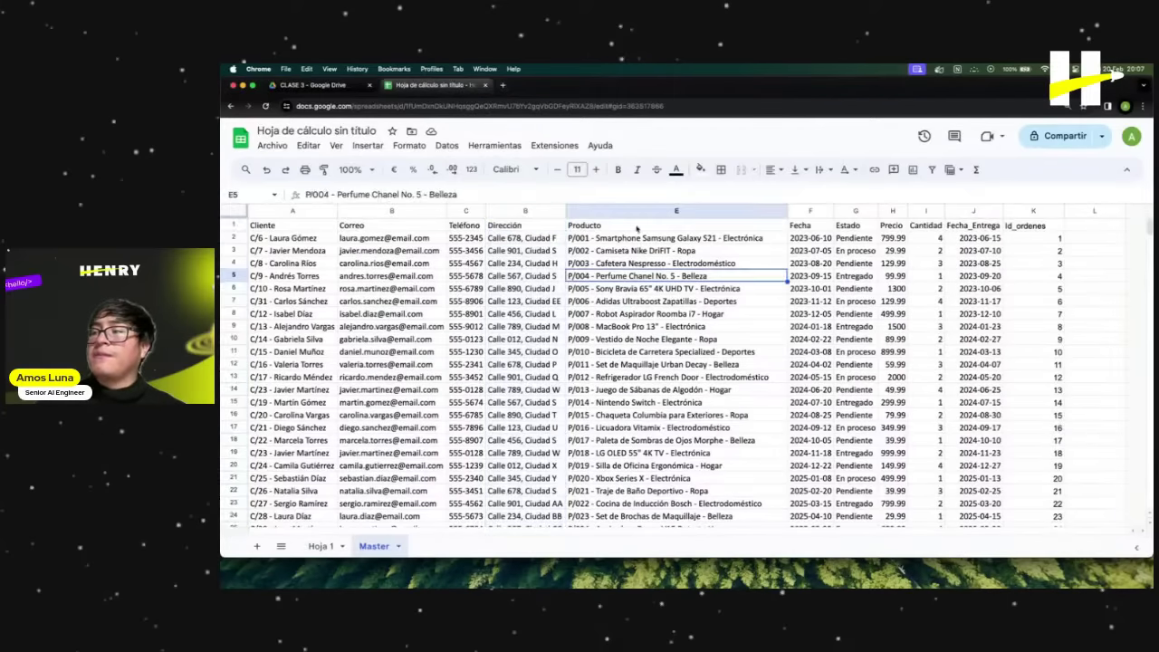
pyautogui.click(637, 211)
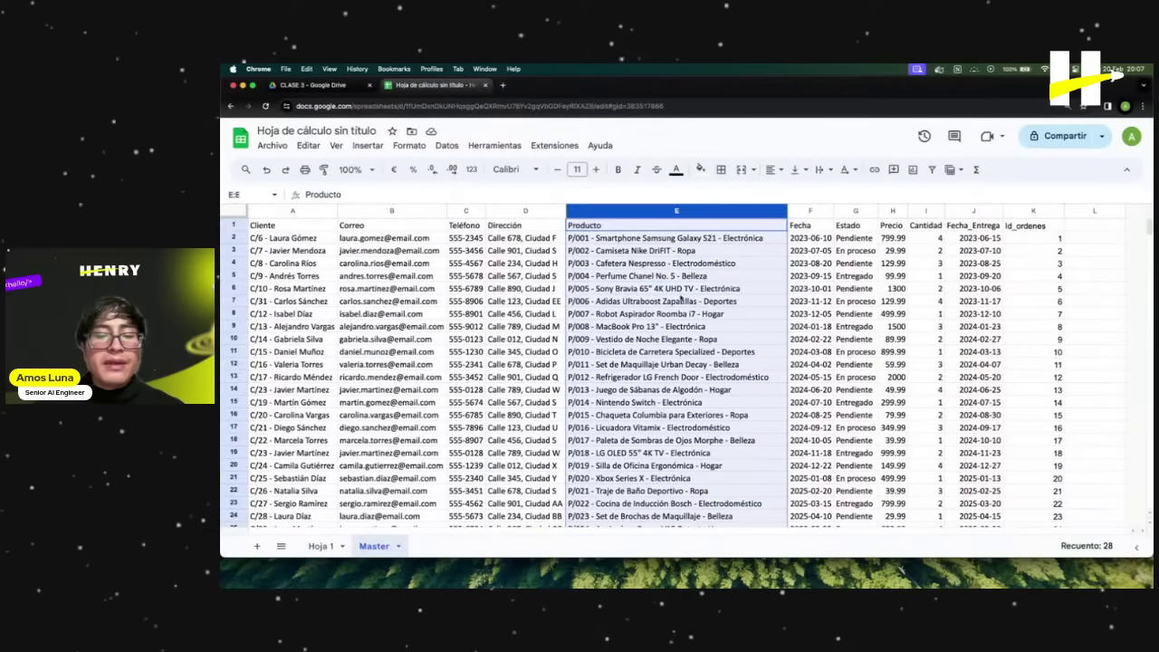
pyautogui.click(536, 213)
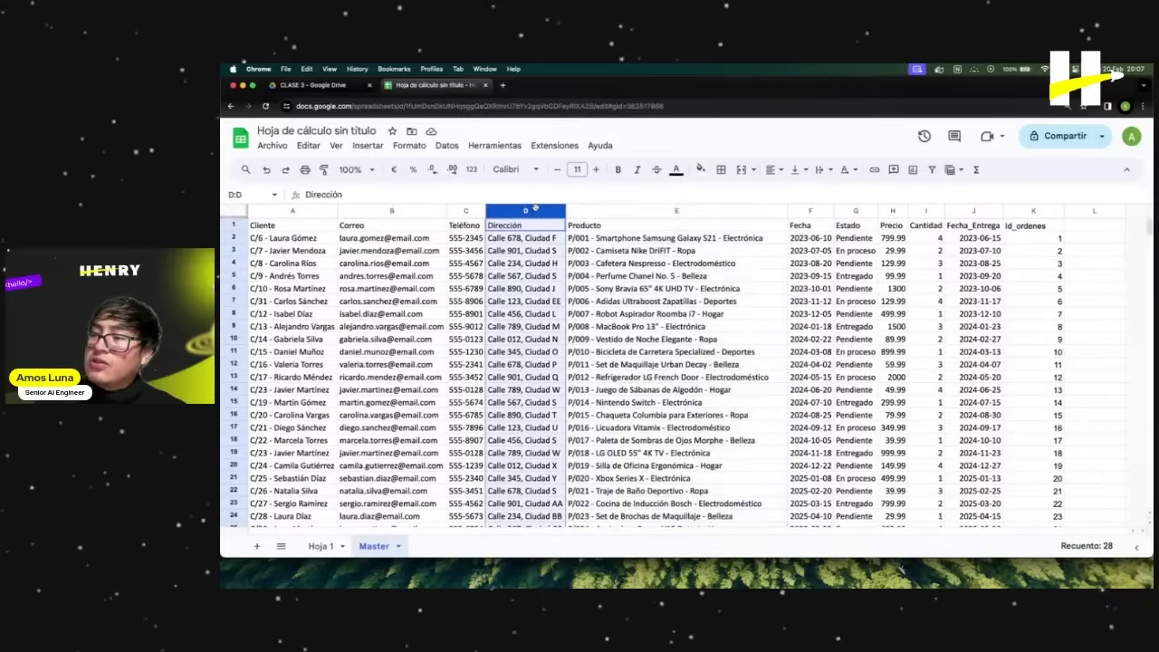
pyautogui.moveTo(274, 213); pyautogui.dragTo(465, 214)
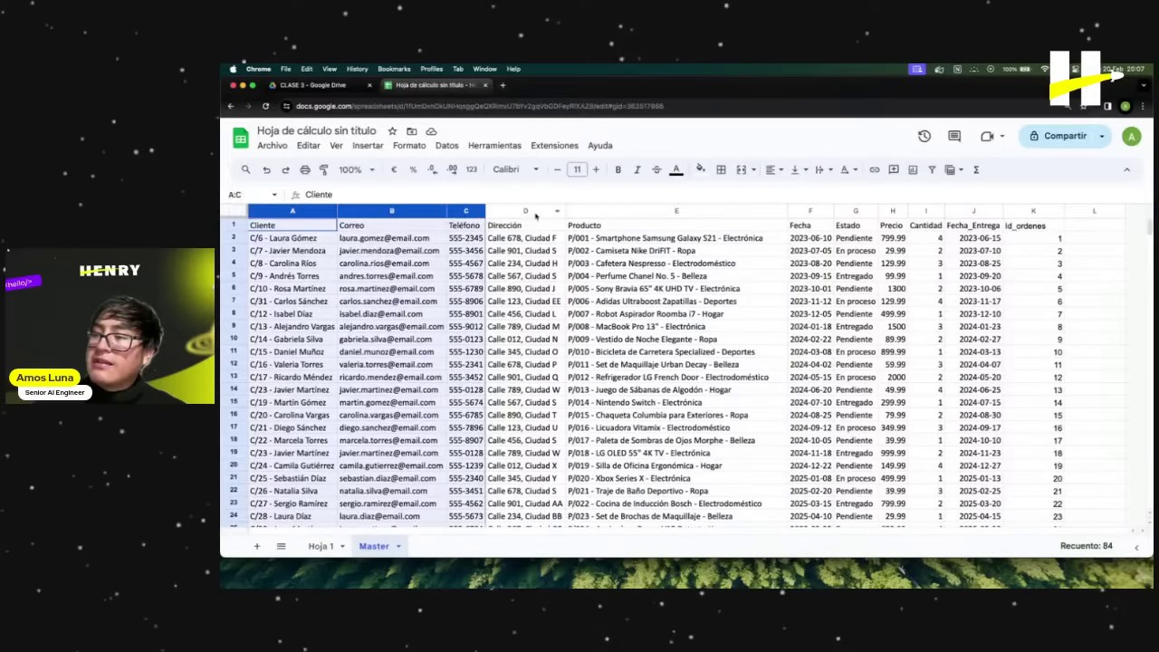
pyautogui.click(530, 214)
pyautogui.click(704, 213)
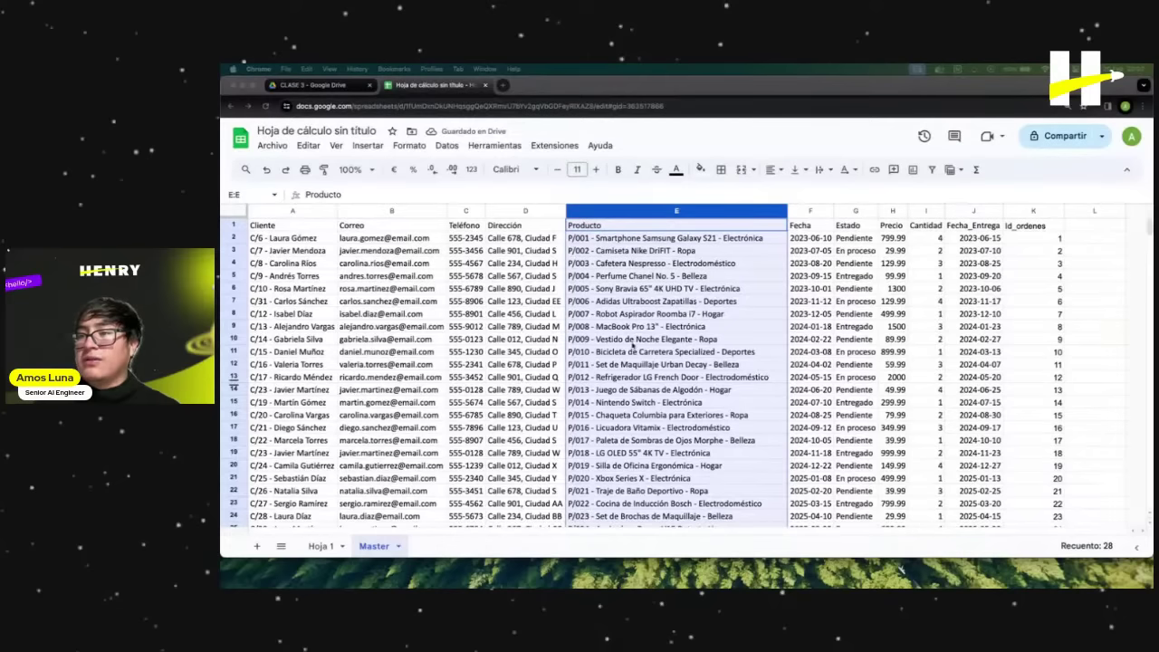
# Enlarge the browser window to show more rows of the Master sheet.
pyautogui.doubleClick(700, 84)
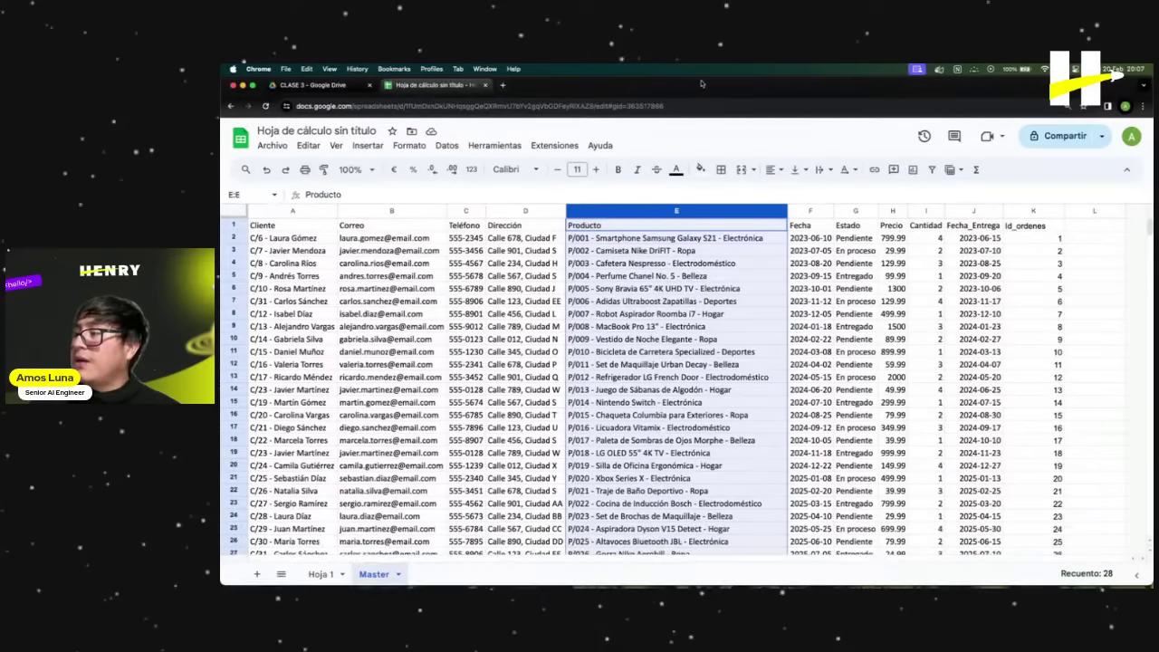
pyautogui.click(1055, 440)
pyautogui.click(854, 301)
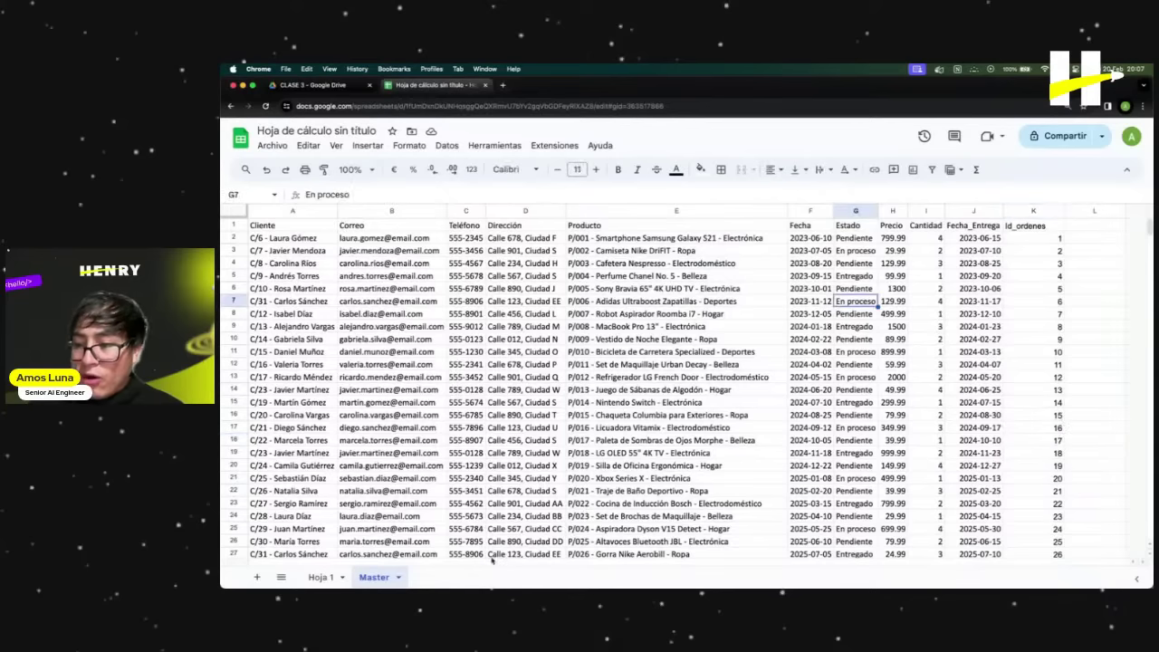
pyautogui.moveTo(428, 580)
pyautogui.click(466, 453)
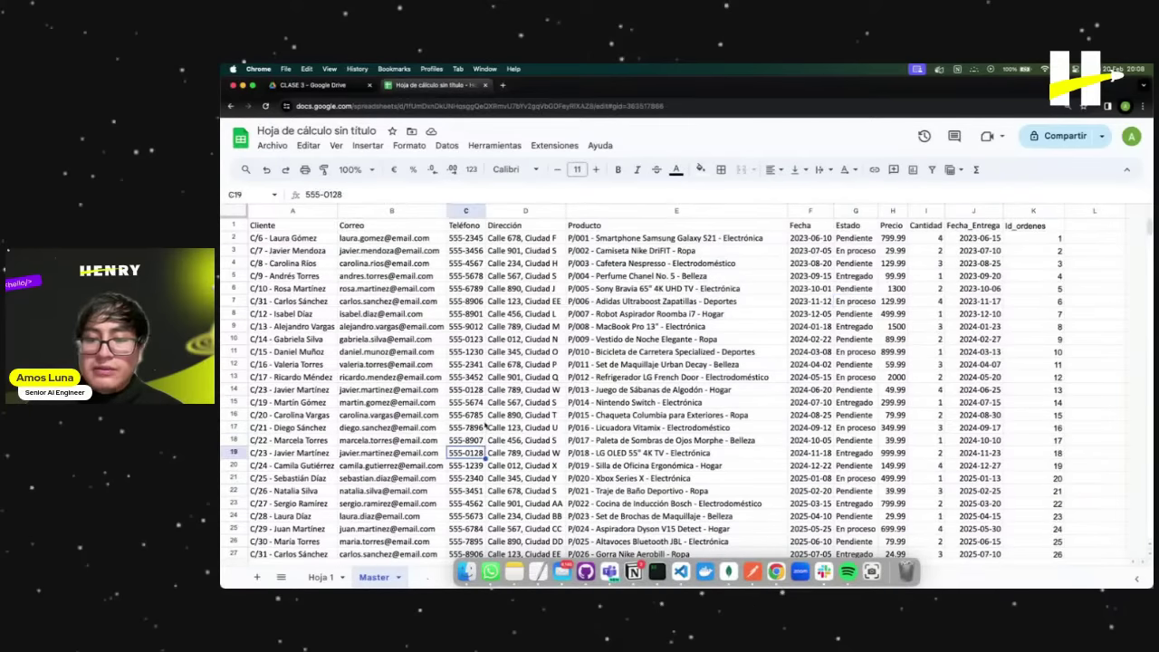
# Go through the product entries in the Producto column from E9 down to E16.
pyautogui.click(652, 326)
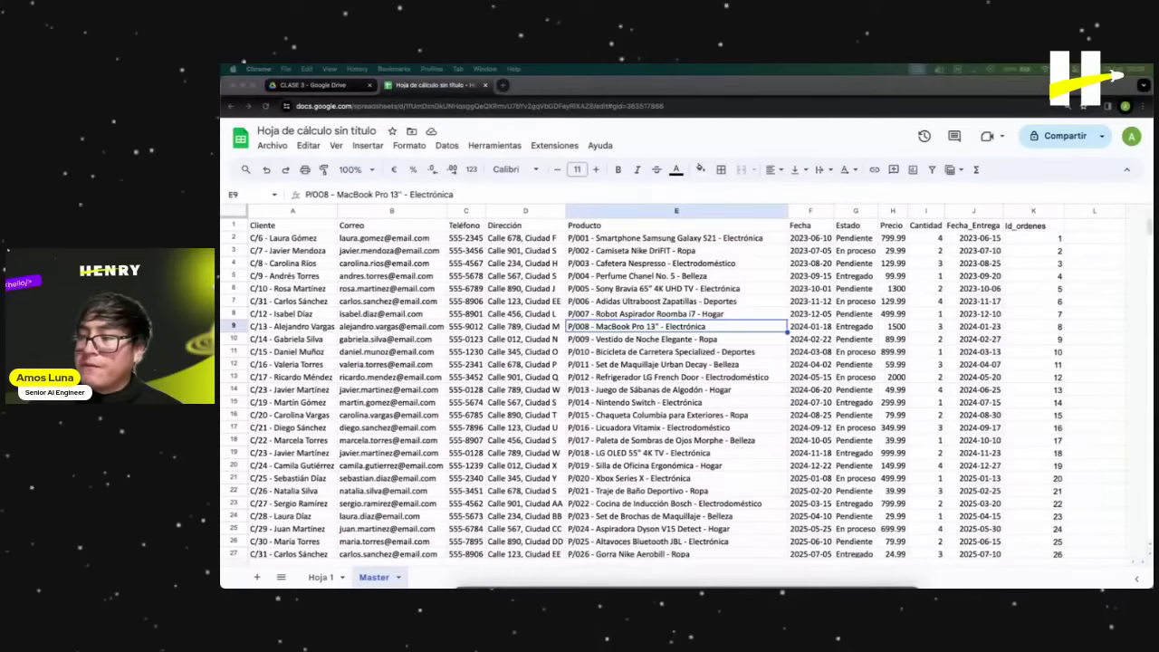
pyautogui.press('Down')
pyautogui.press('Down')
pyautogui.press('Down')
pyautogui.press('Down')
pyautogui.press('Down')
pyautogui.press('Down')
pyautogui.press('Down')
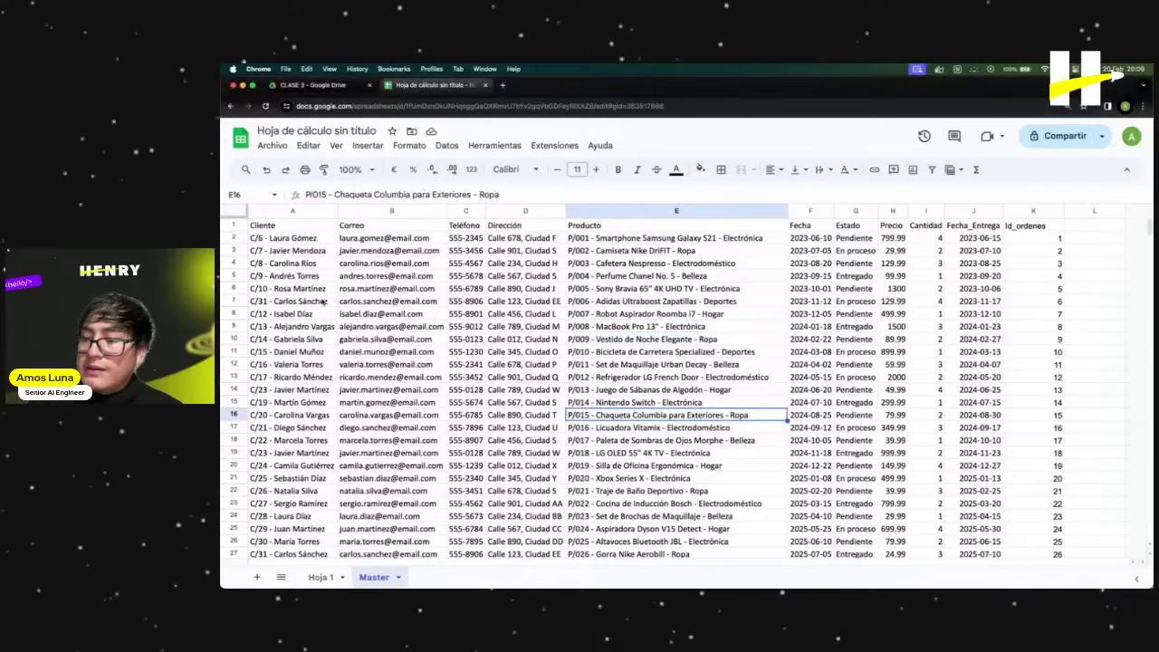
# Add a new sheet to the spreadsheet and name it prep_productos.
pyautogui.click(257, 576)
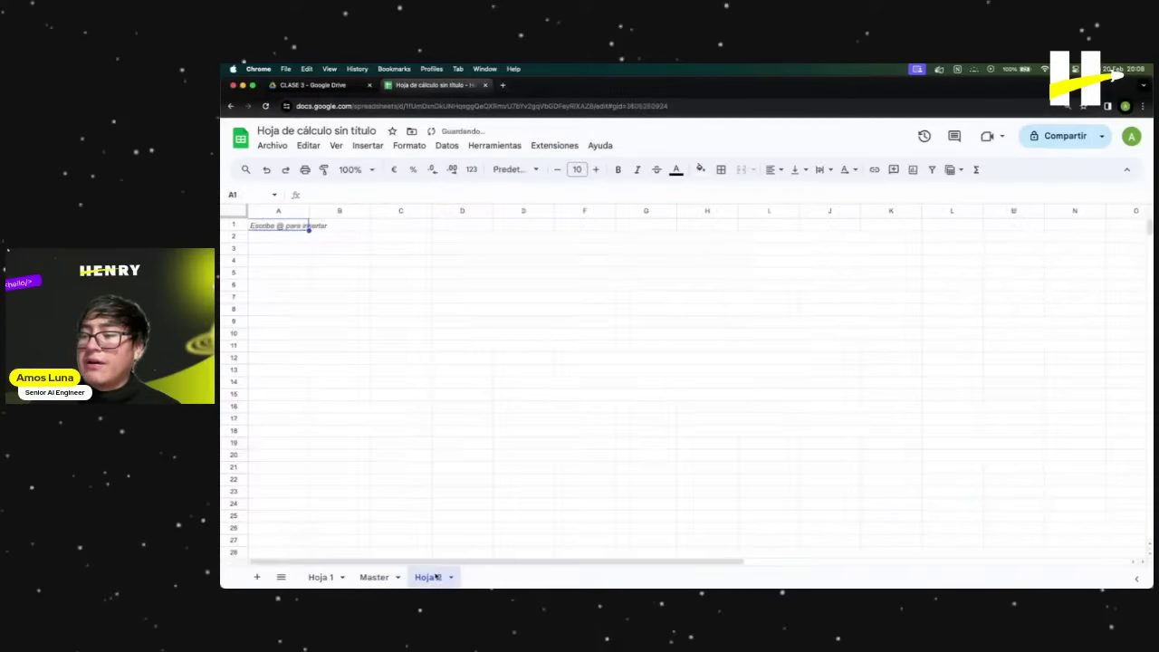
pyautogui.doubleClick(434, 576)
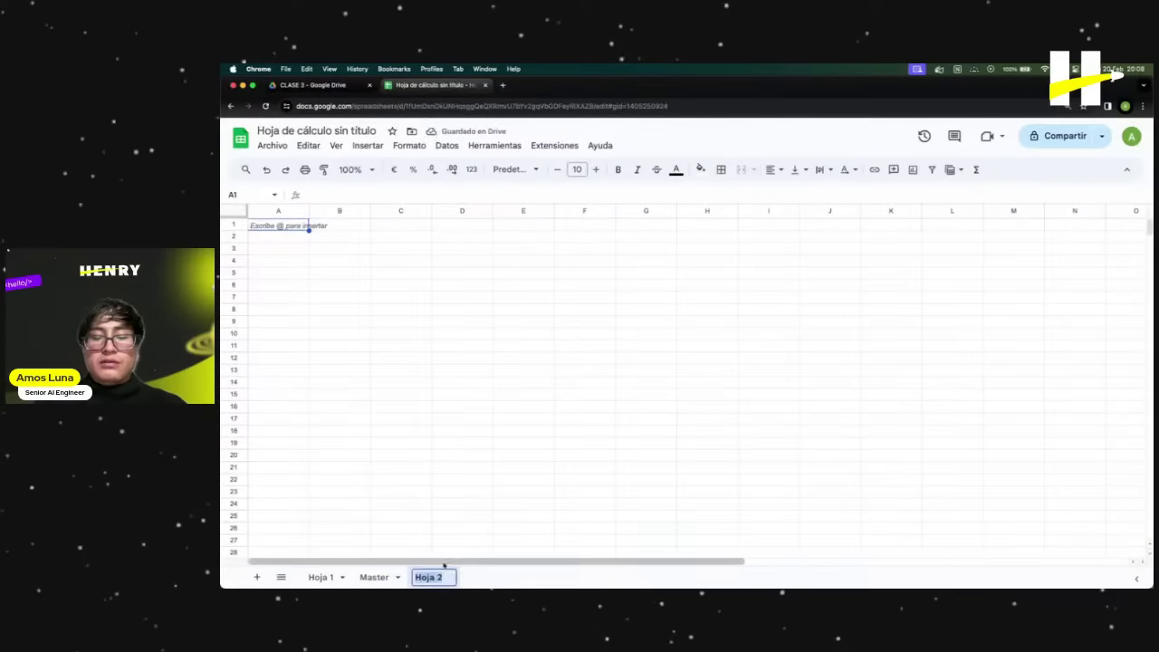
pyautogui.write('prev')
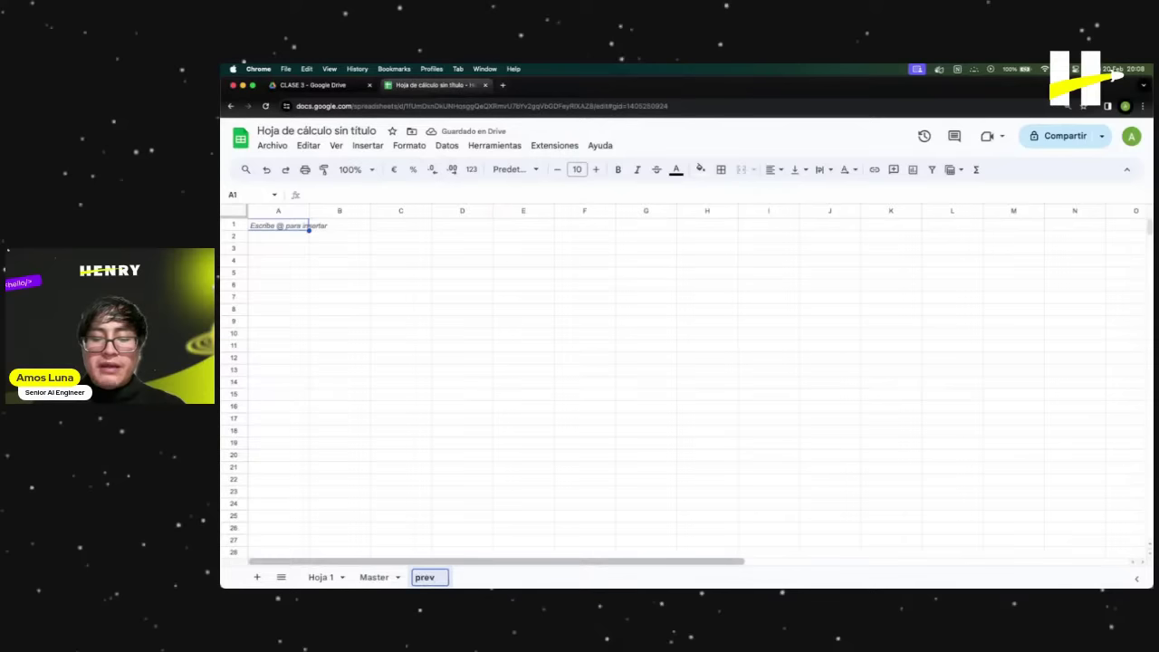
pyautogui.press('BackSpace')
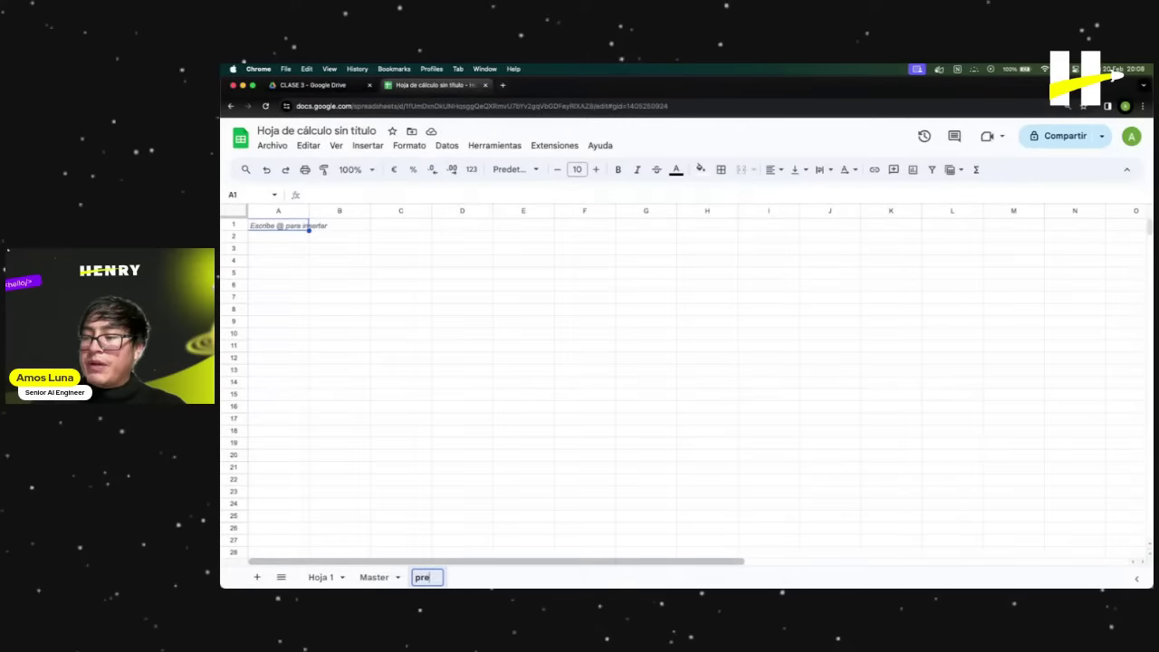
pyautogui.press('BackSpace')
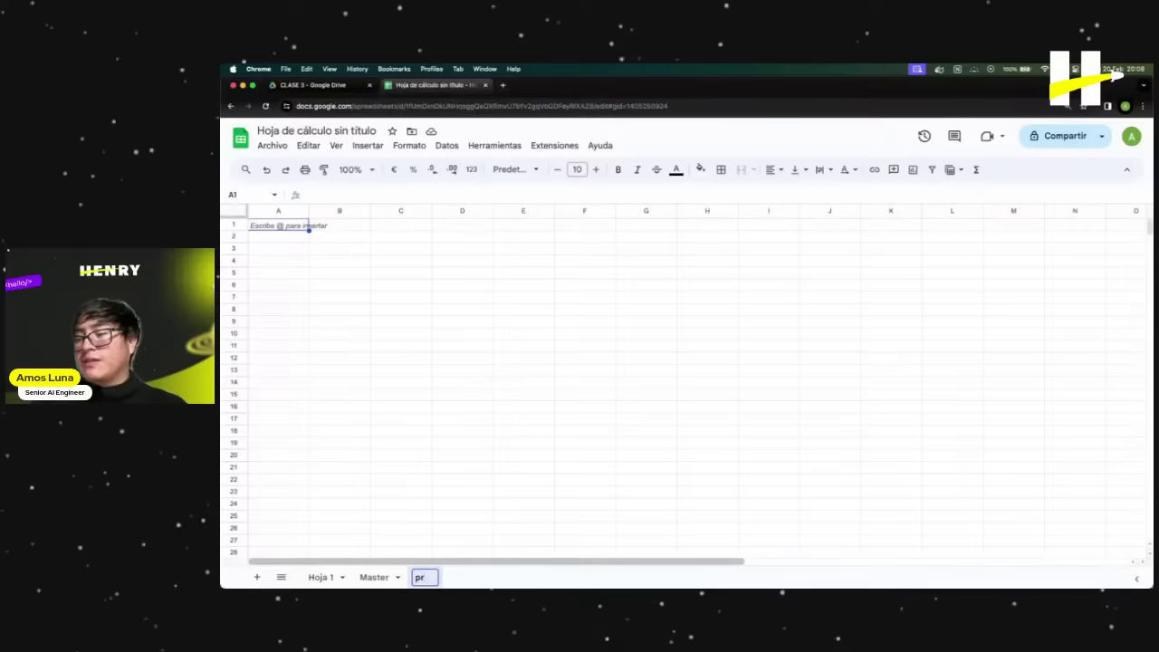
pyautogui.write('ep')
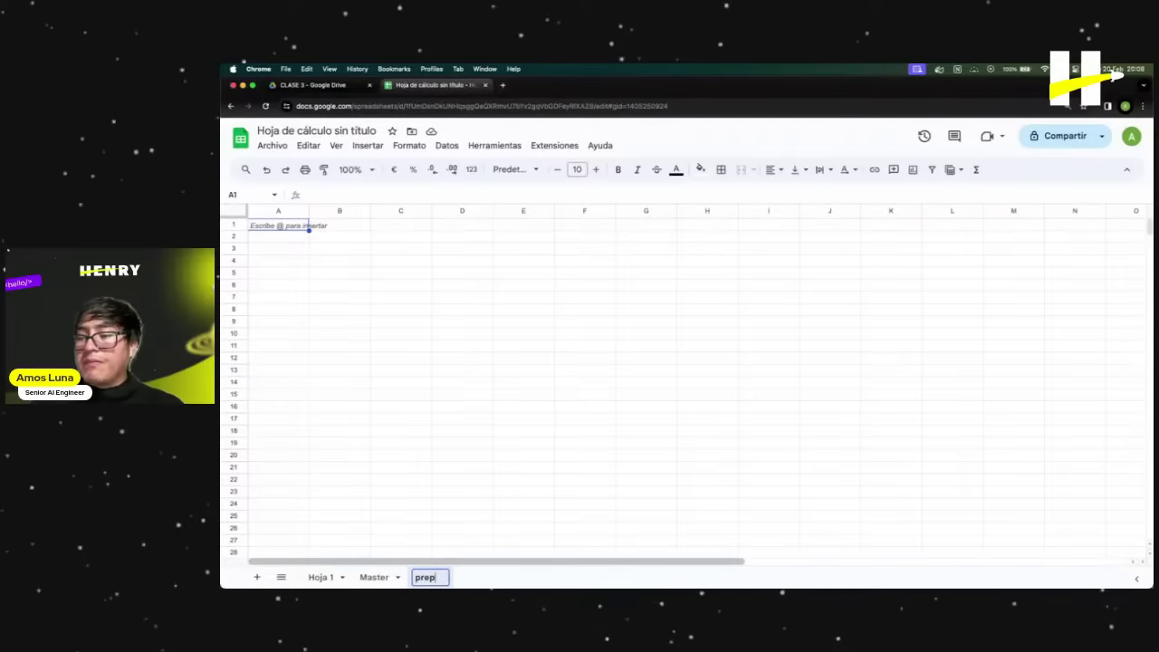
pyautogui.write('_')
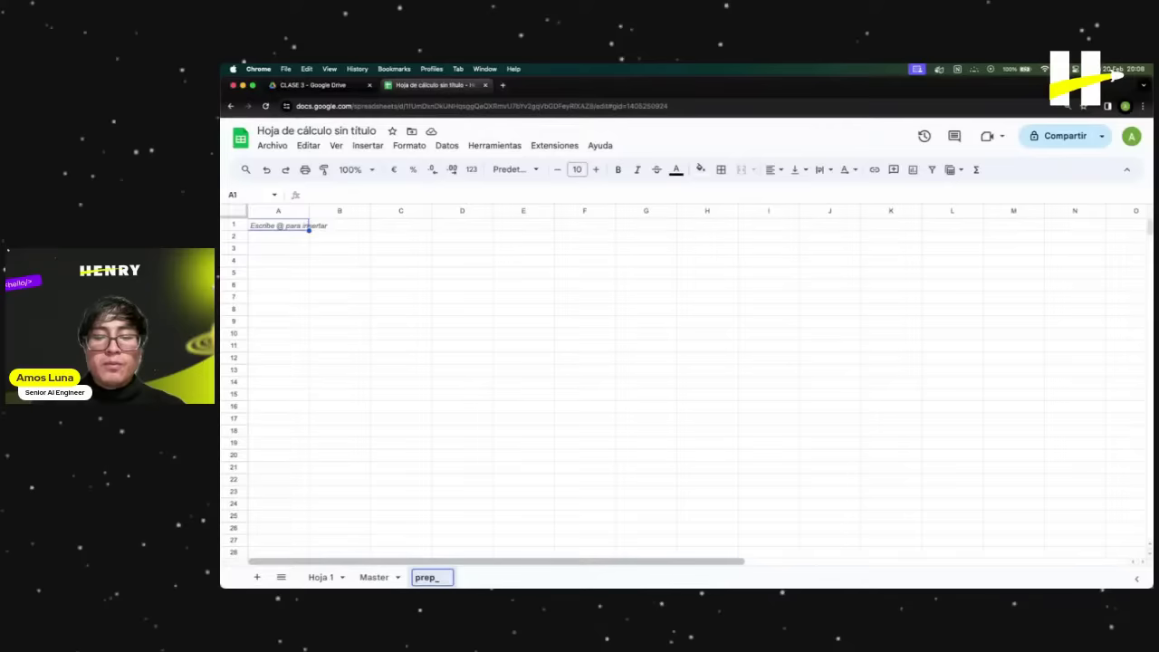
pyautogui.write('producto')
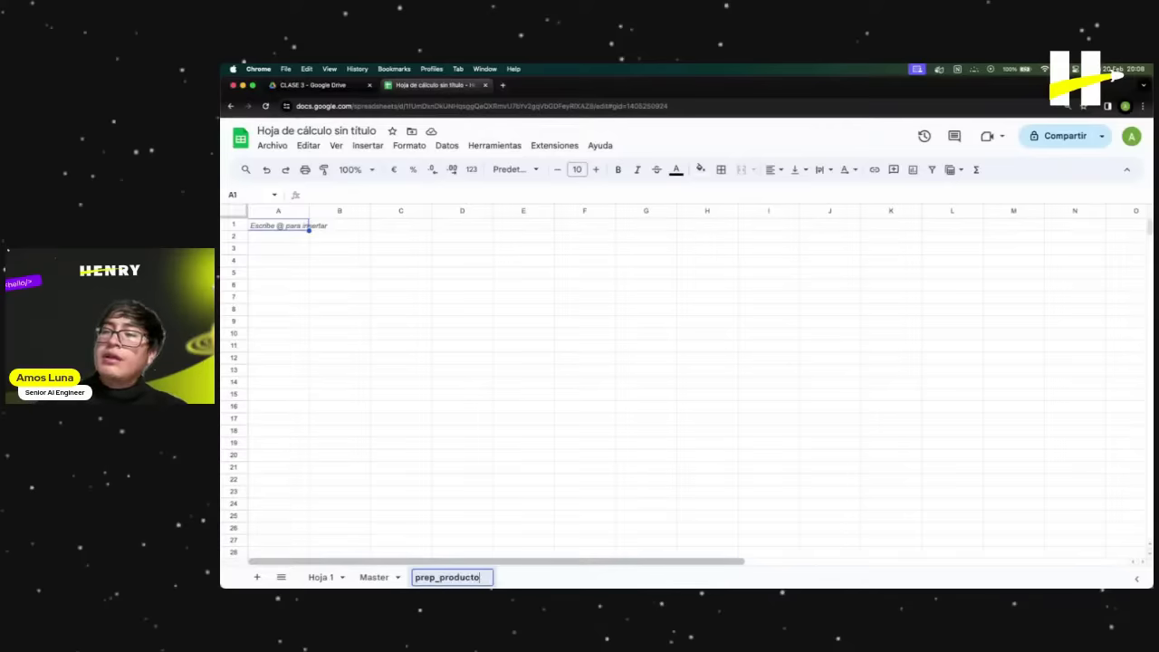
pyautogui.write('s')
pyautogui.press('Return')
pyautogui.click(339, 345)
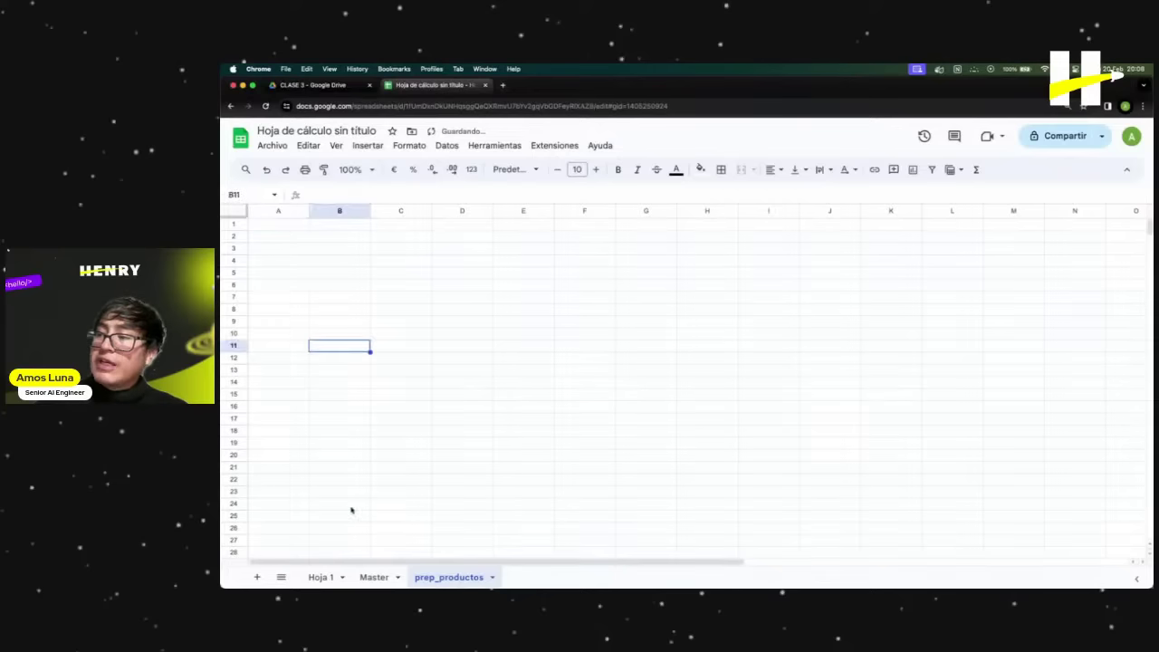
# Review the Producto column on the Master sheet, checking how each entry combines product code, name and category.
pyautogui.click(374, 577)
pyautogui.click(648, 210)
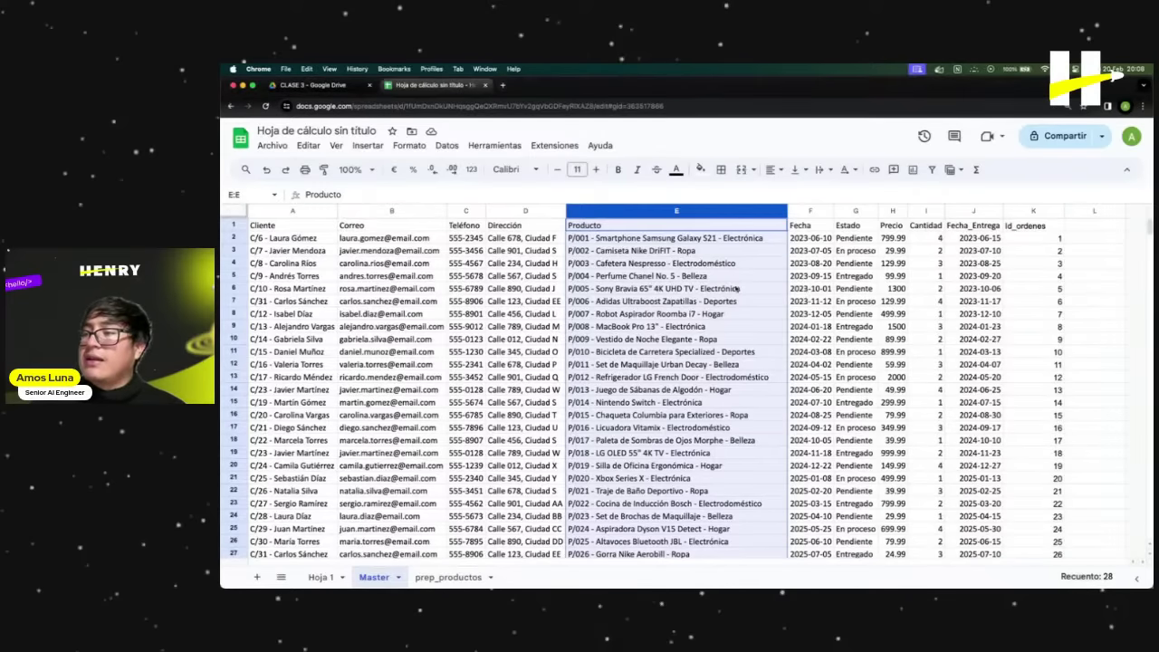
pyautogui.click(602, 243)
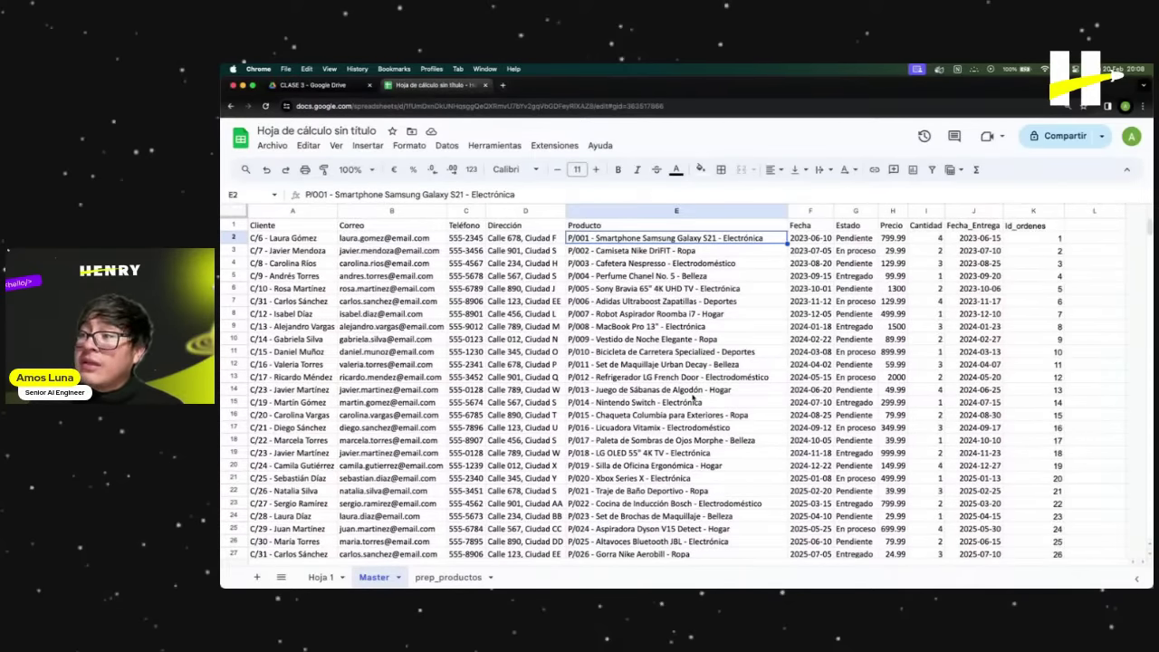
pyautogui.click(666, 340)
pyautogui.scroll(-3, 666, 347)
pyautogui.scroll(3, 666, 346)
pyautogui.click(661, 209)
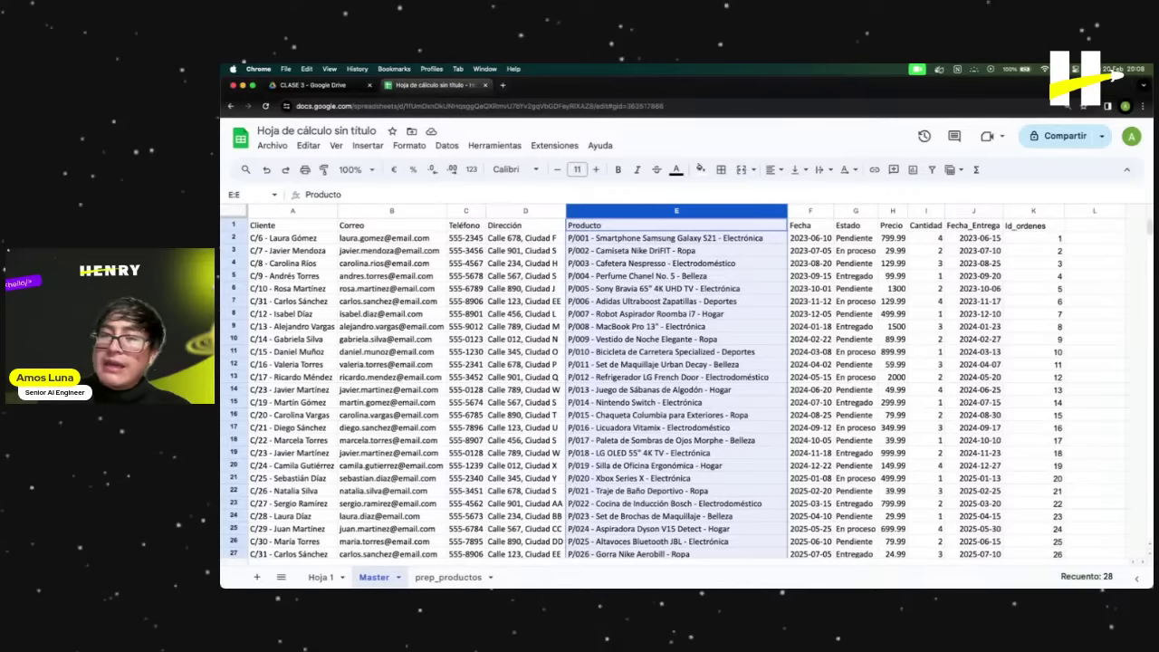
pyautogui.click(242, 60)
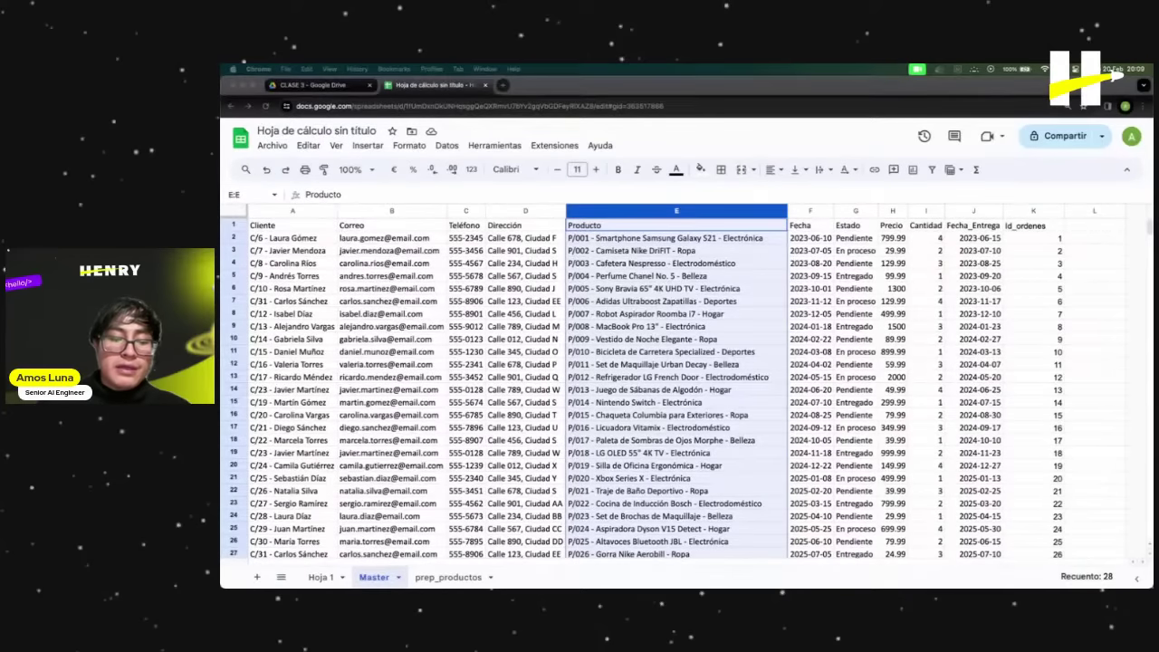
pyautogui.click(668, 377)
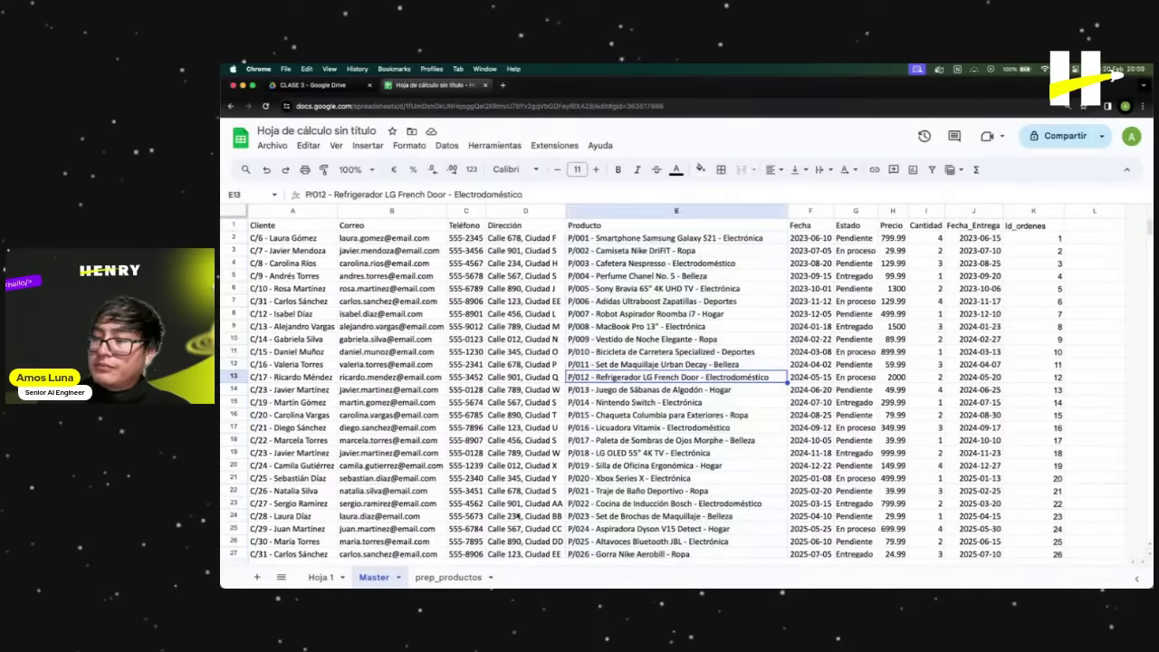
# Write the formula =UNIQUE(Master!E2:E) in cell A1 of the prep_productos sheet.
pyautogui.click(449, 578)
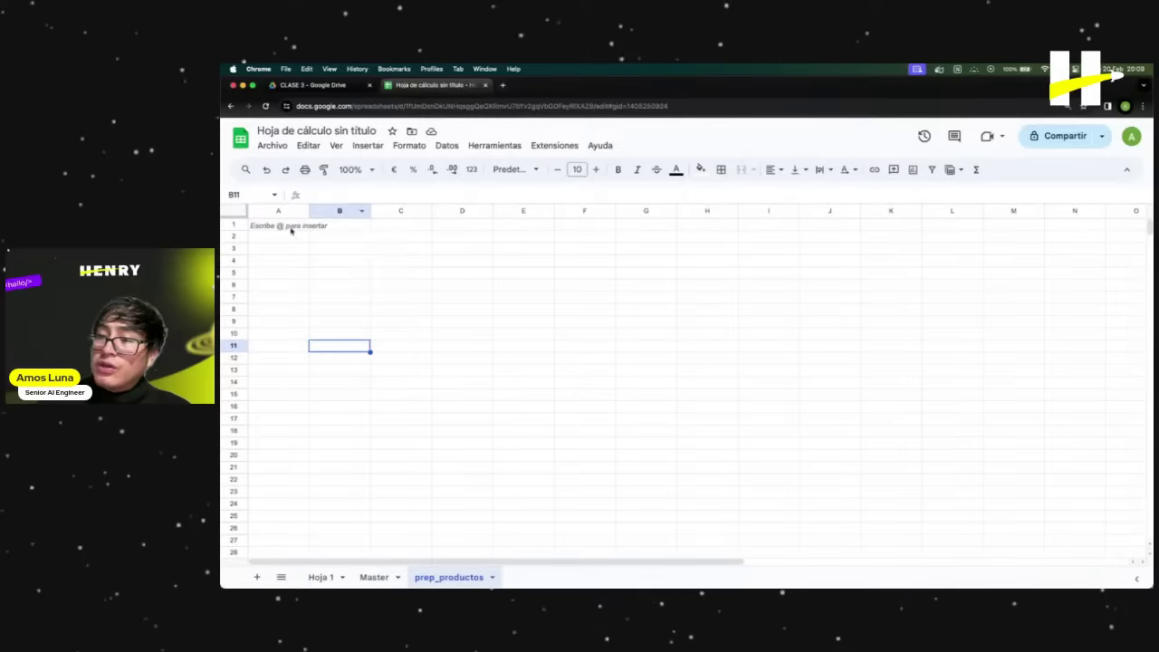
pyautogui.click(292, 228)
pyautogui.click(334, 192)
pyautogui.write('=UNIQUE(Master!E2:E)')
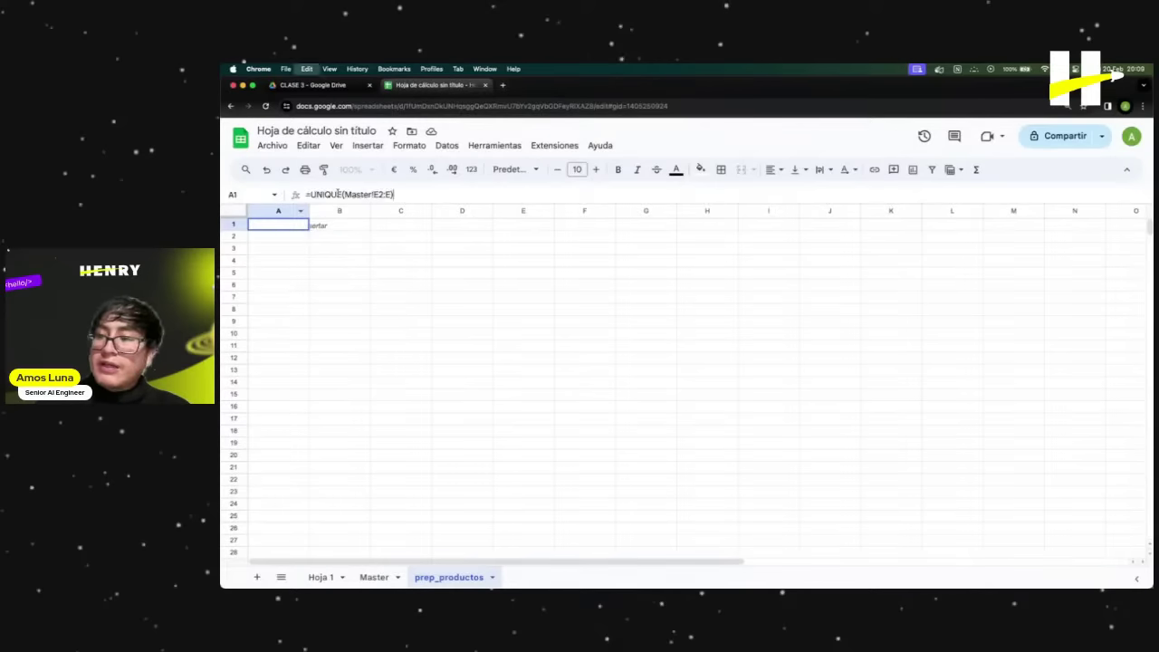
# Examine the parts of the UNIQUE formula and read the function's help on discarding duplicate rows.
pyautogui.doubleClick(324, 195)
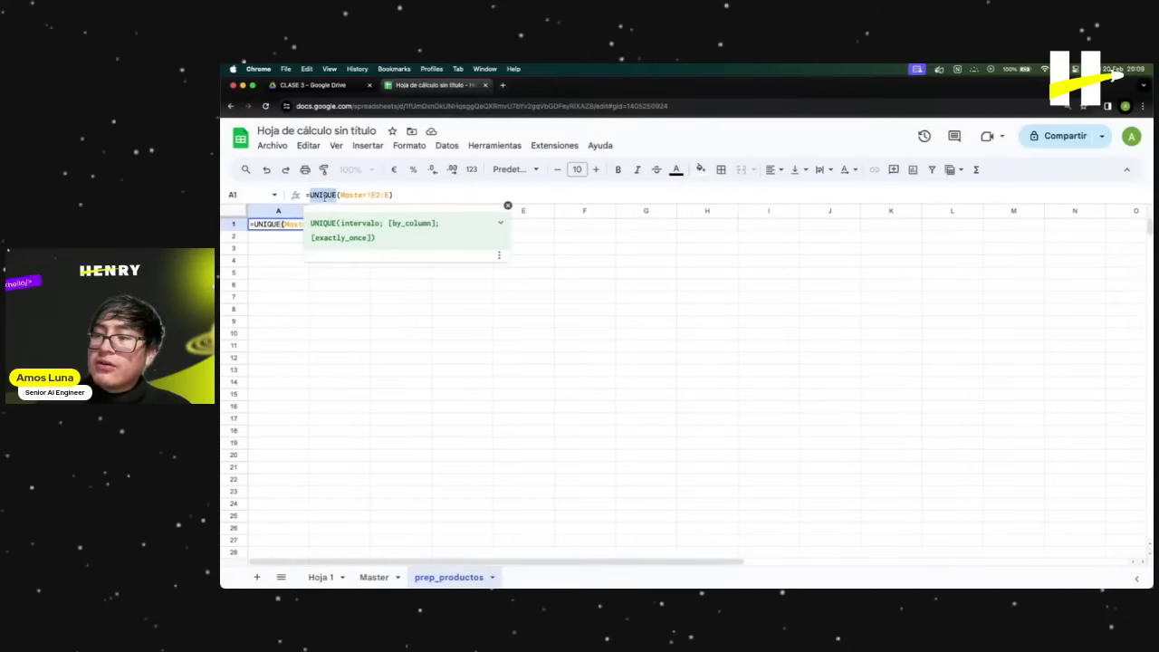
pyautogui.doubleClick(350, 197)
pyautogui.click(405, 195)
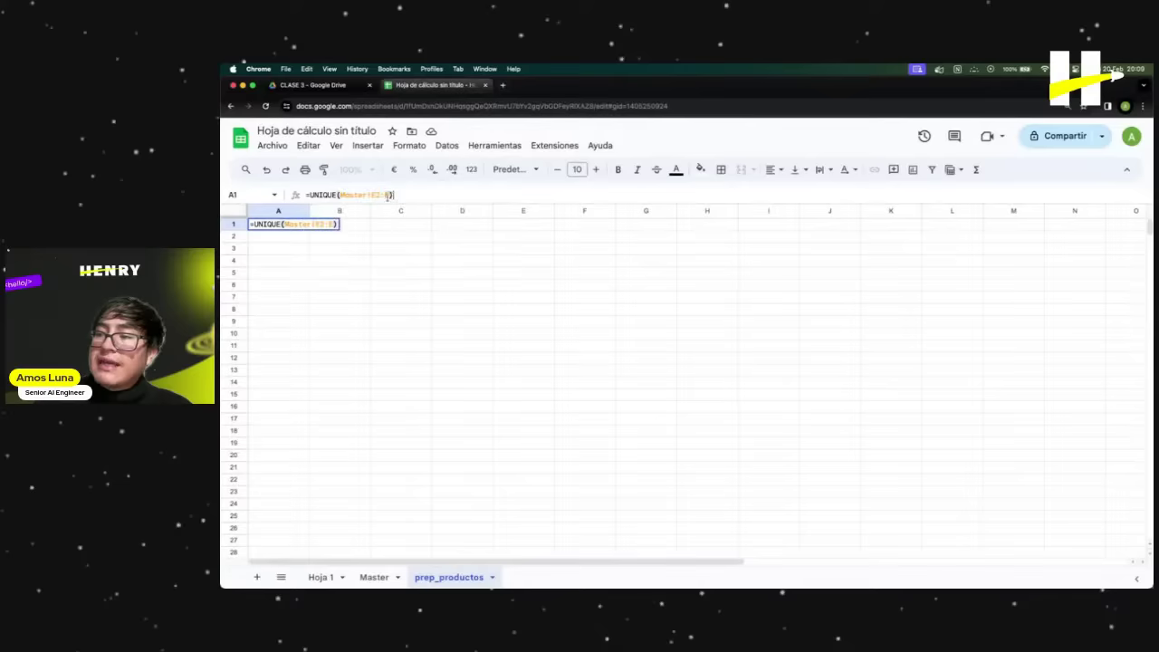
pyautogui.doubleClick(405, 194)
pyautogui.click(406, 195)
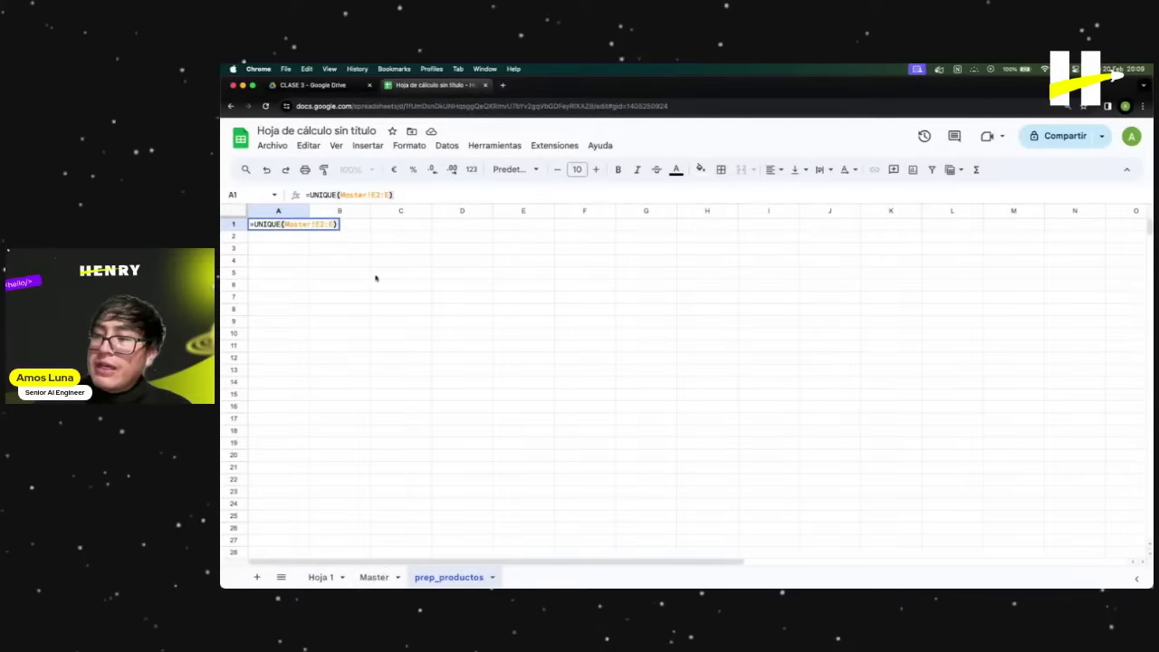
pyautogui.doubleClick(327, 197)
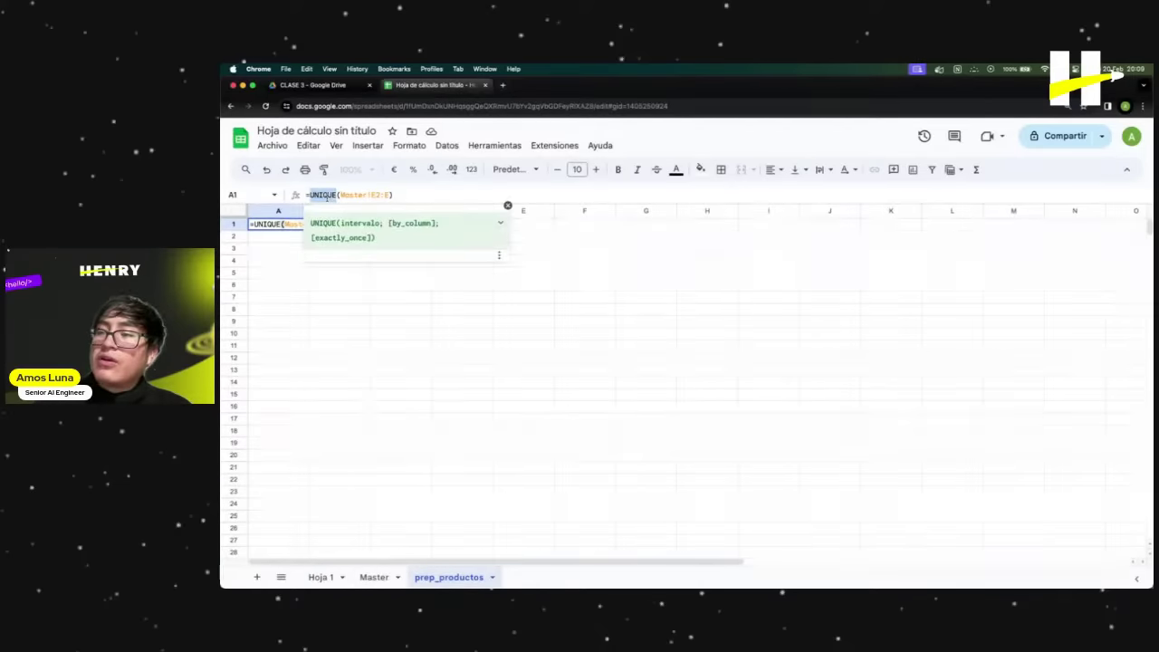
pyautogui.click(500, 226)
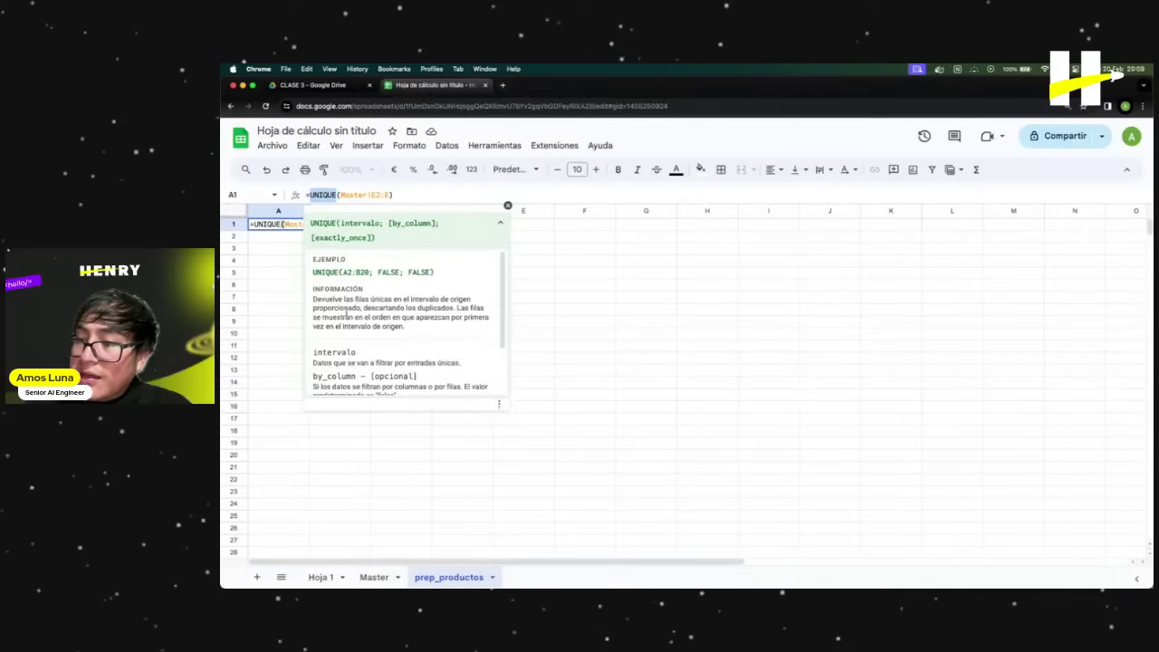
pyautogui.moveTo(312, 298); pyautogui.dragTo(457, 306)
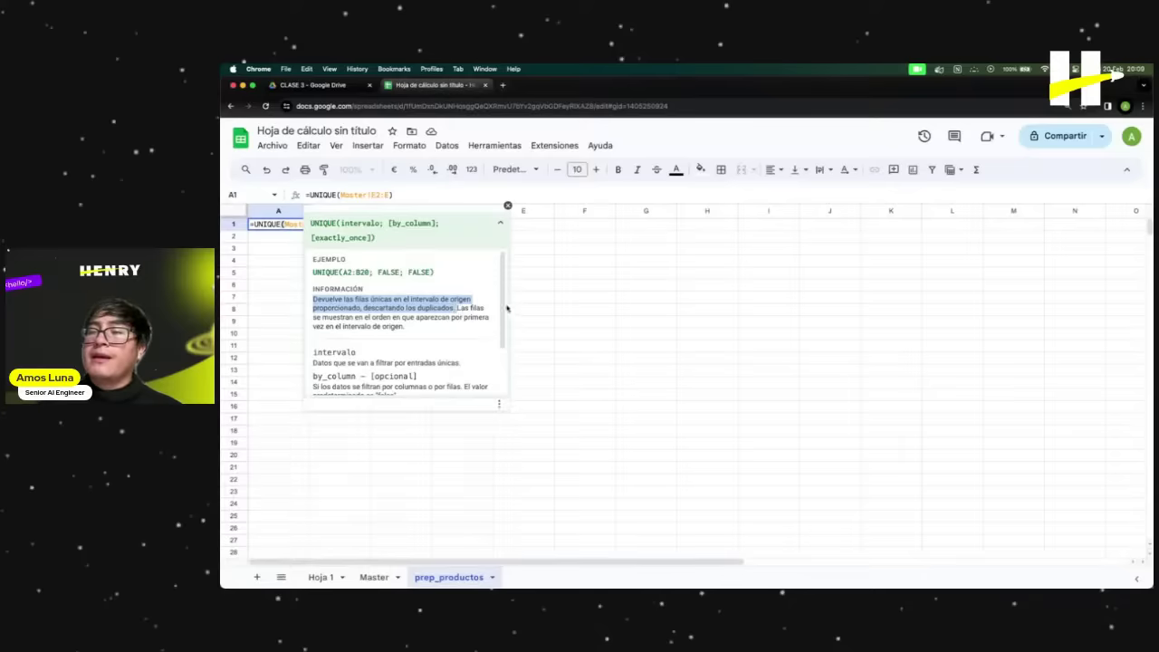
# Apply the UNIQUE formula in A1 to list the distinct products from Master, and check the formula in that cell.
pyautogui.click(401, 195)
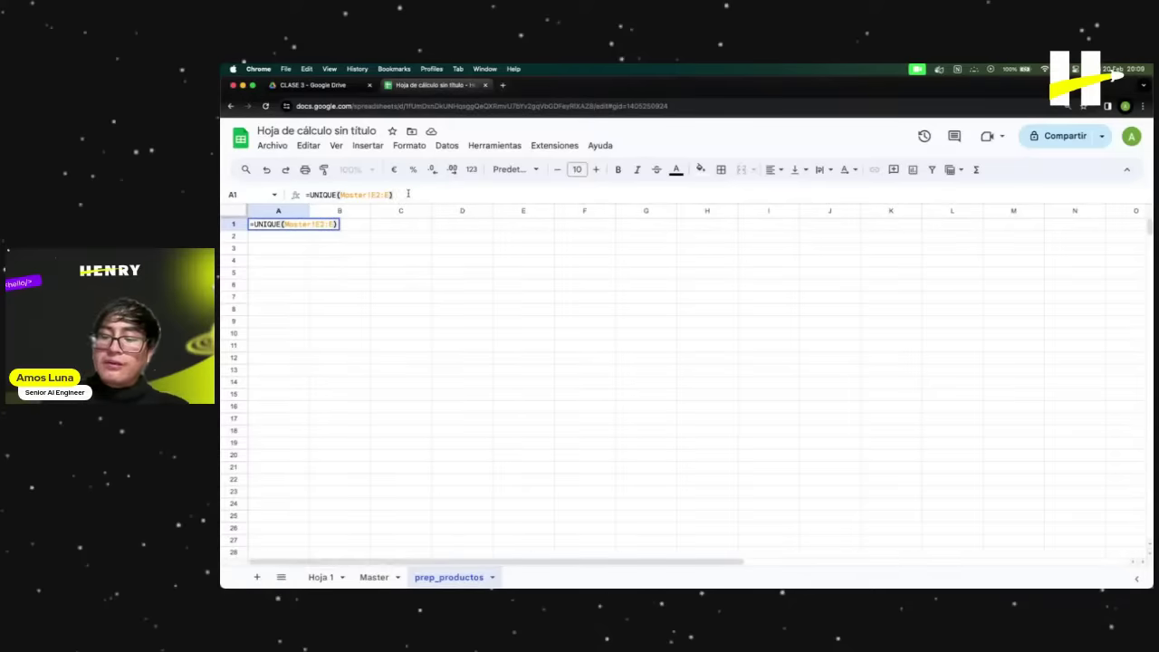
pyautogui.press('Return')
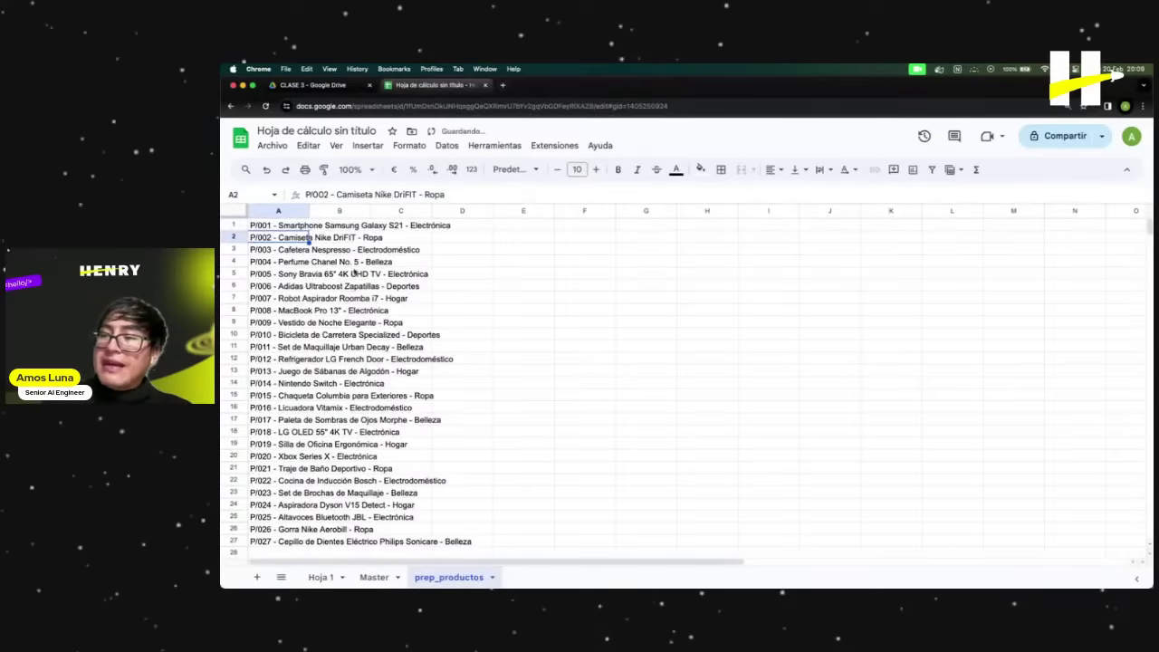
pyautogui.click(366, 239)
pyautogui.click(272, 228)
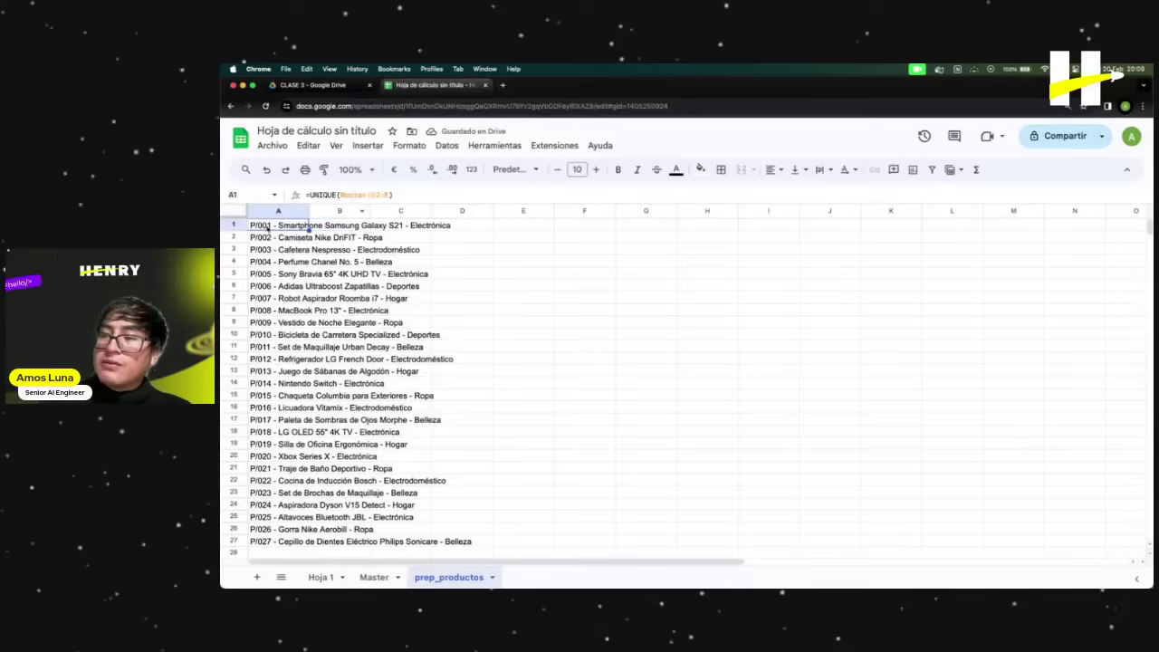
pyautogui.moveTo(413, 192); pyautogui.dragTo(284, 197)
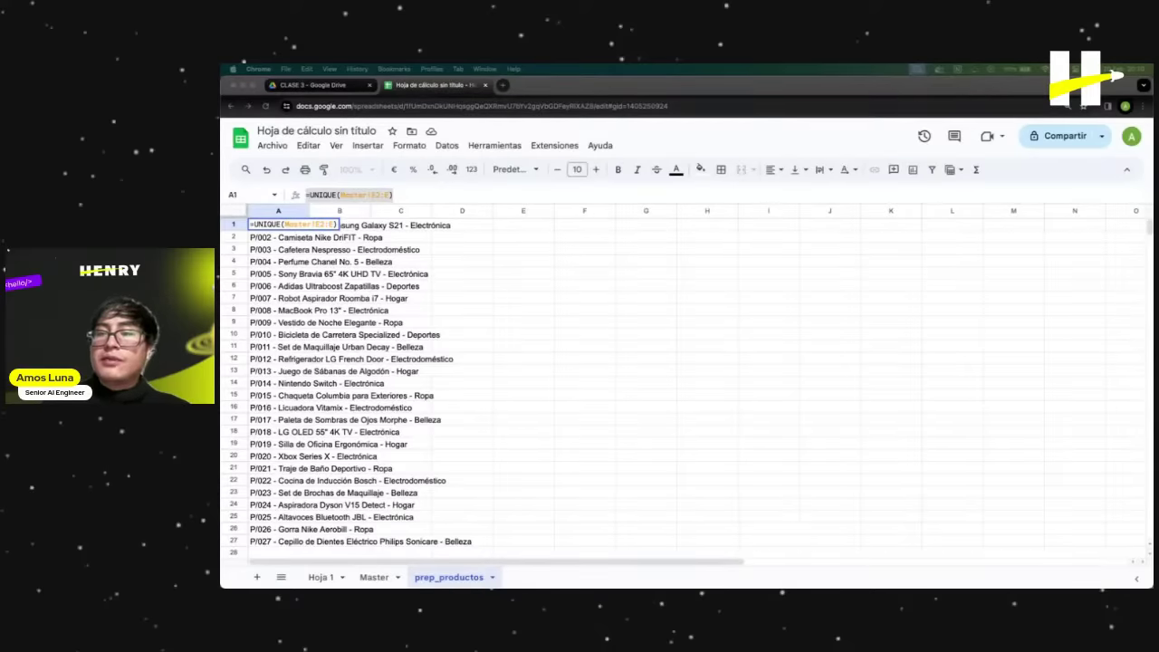
pyautogui.press('Return')
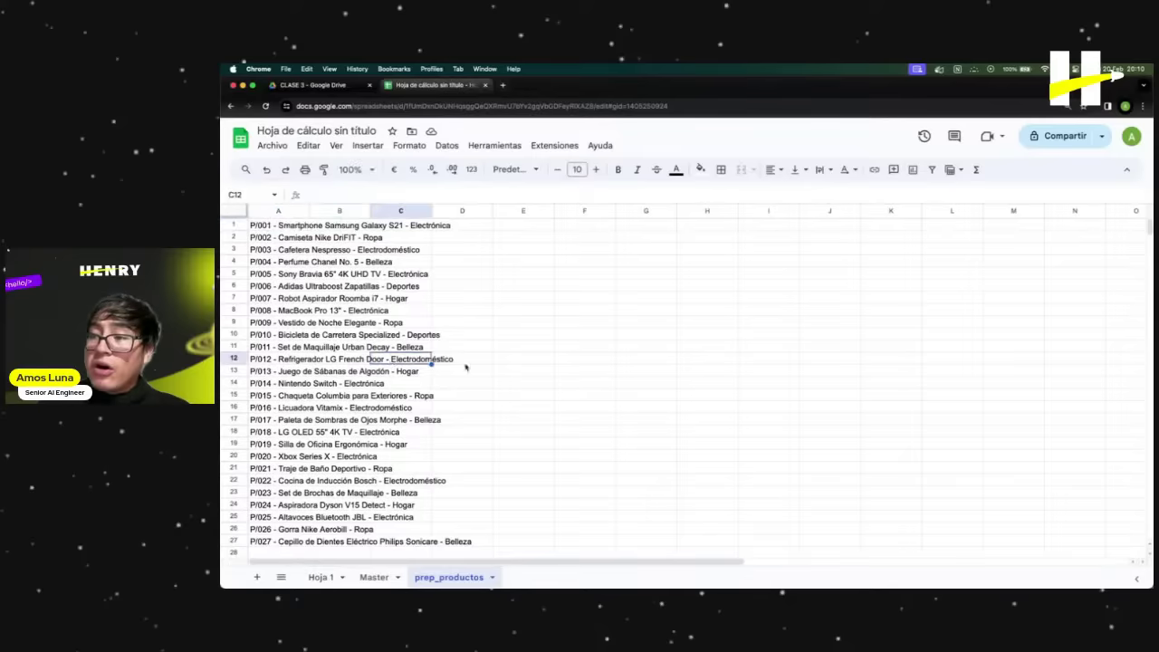
pyautogui.click(518, 371)
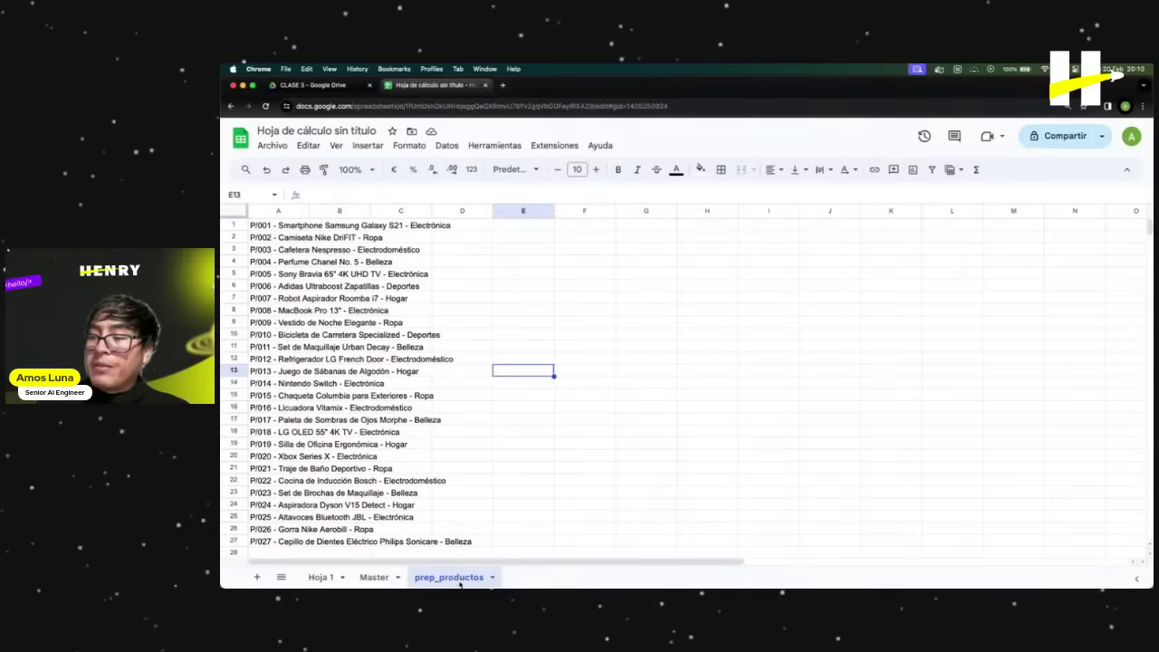
pyautogui.click(340, 301)
pyautogui.click(300, 211)
pyautogui.click(308, 237)
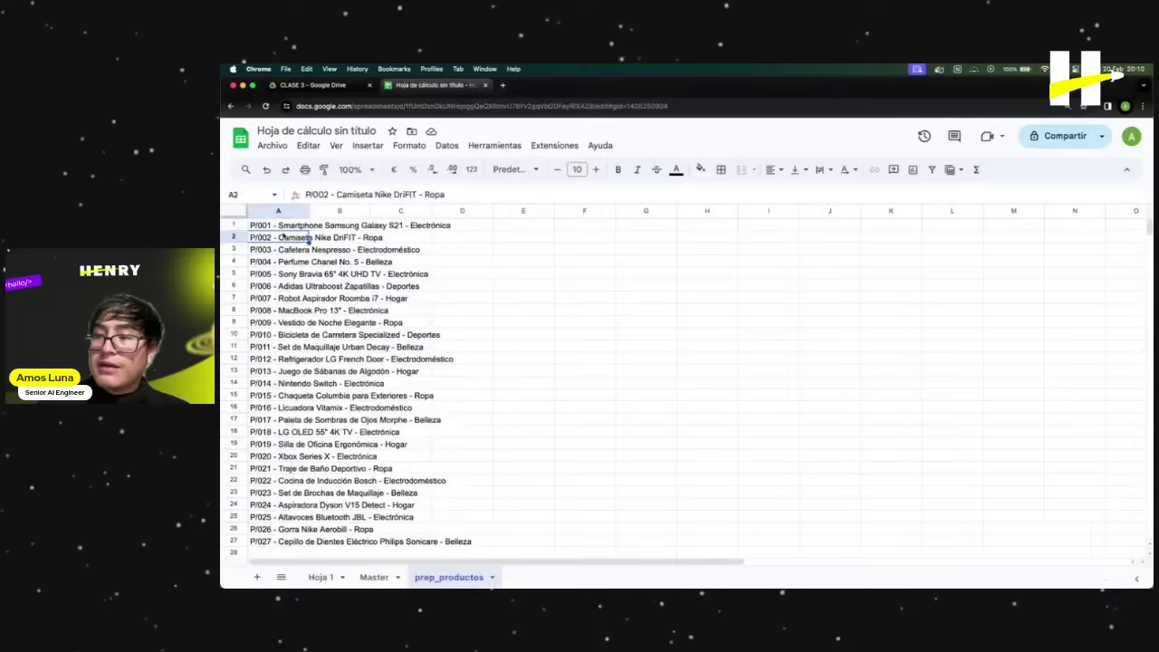
pyautogui.click(258, 226)
pyautogui.click(233, 225)
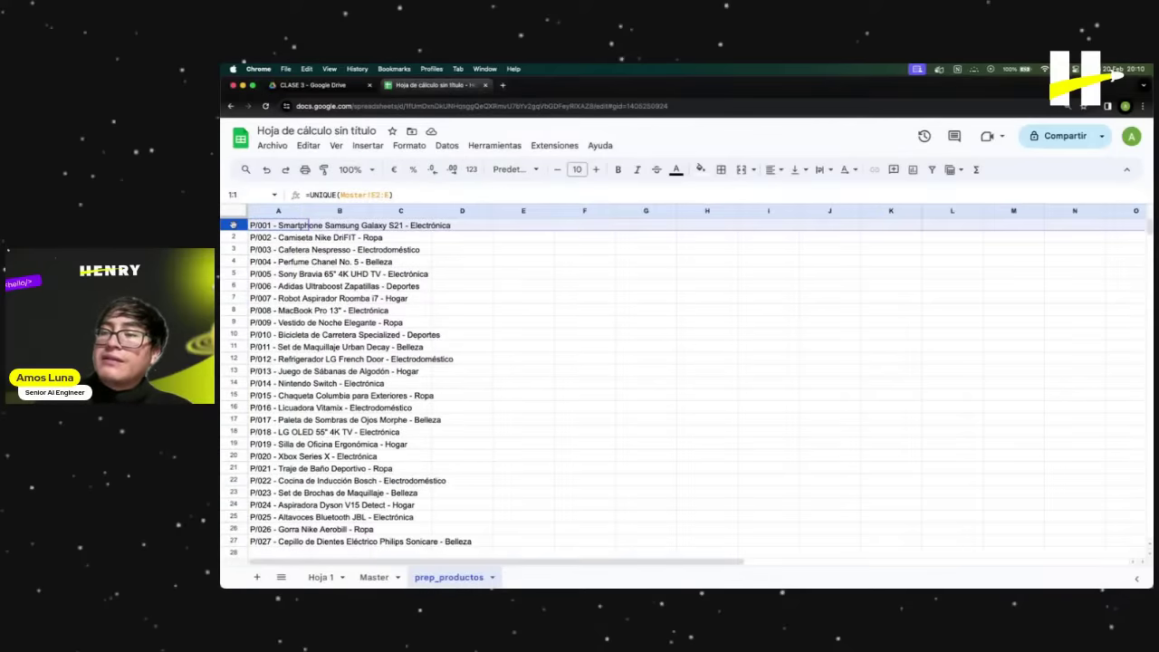
pyautogui.click(272, 248)
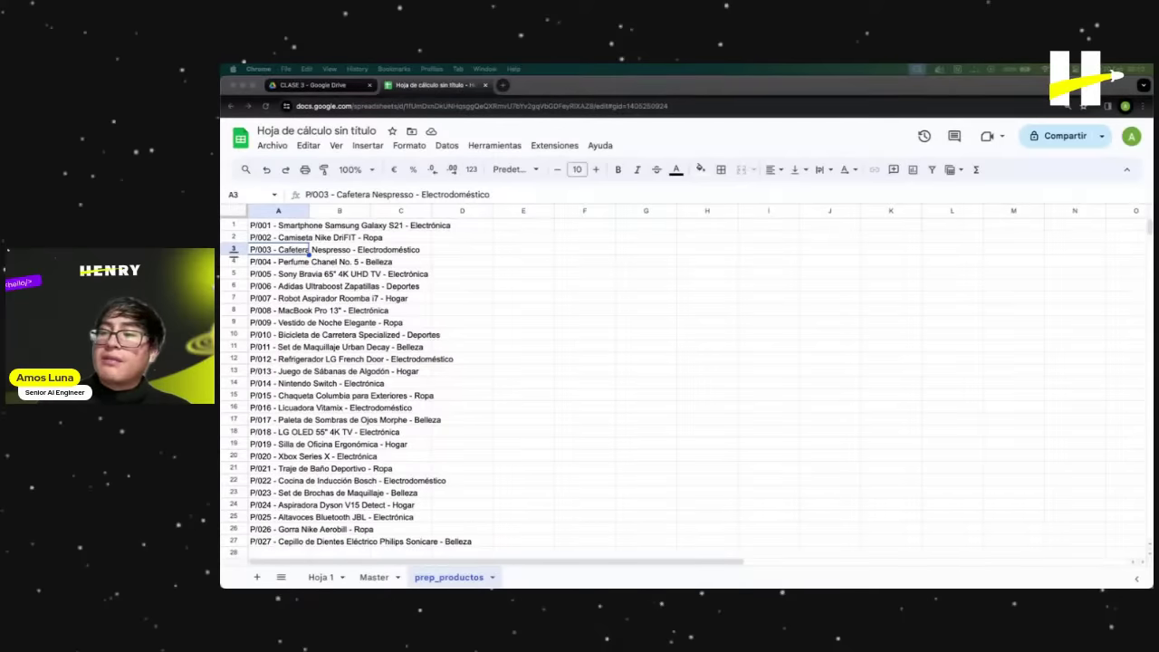
# Insert a row above the product list on prep_productos and enter the header Productos in cell A1.
pyautogui.click(308, 226)
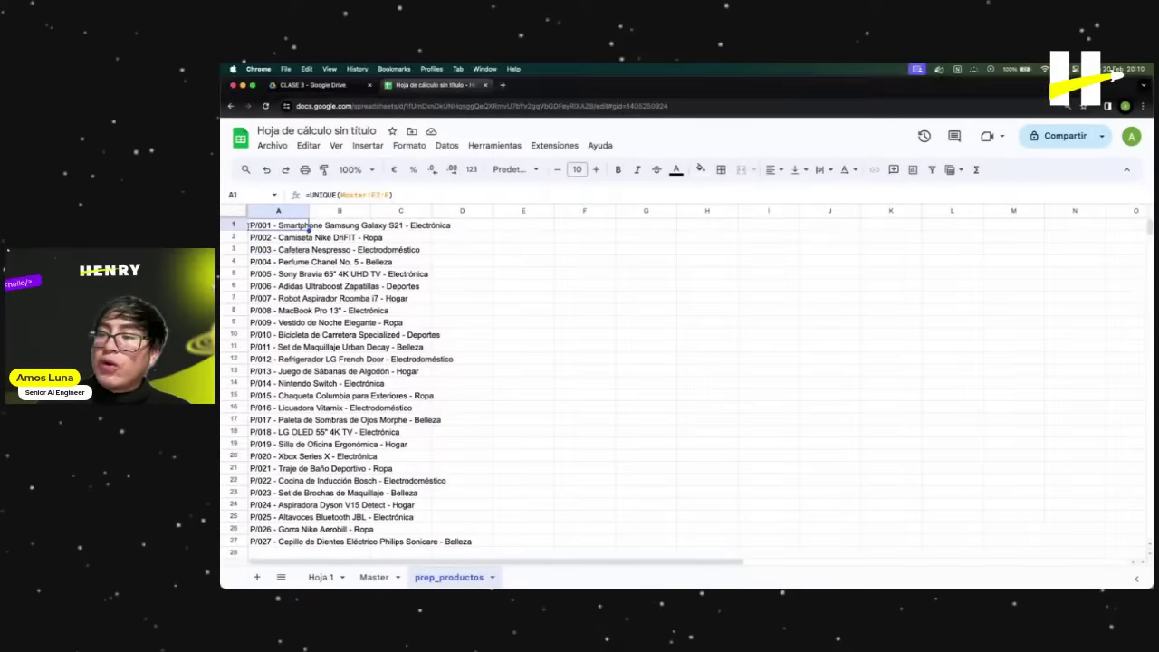
pyautogui.rightClick(234, 224)
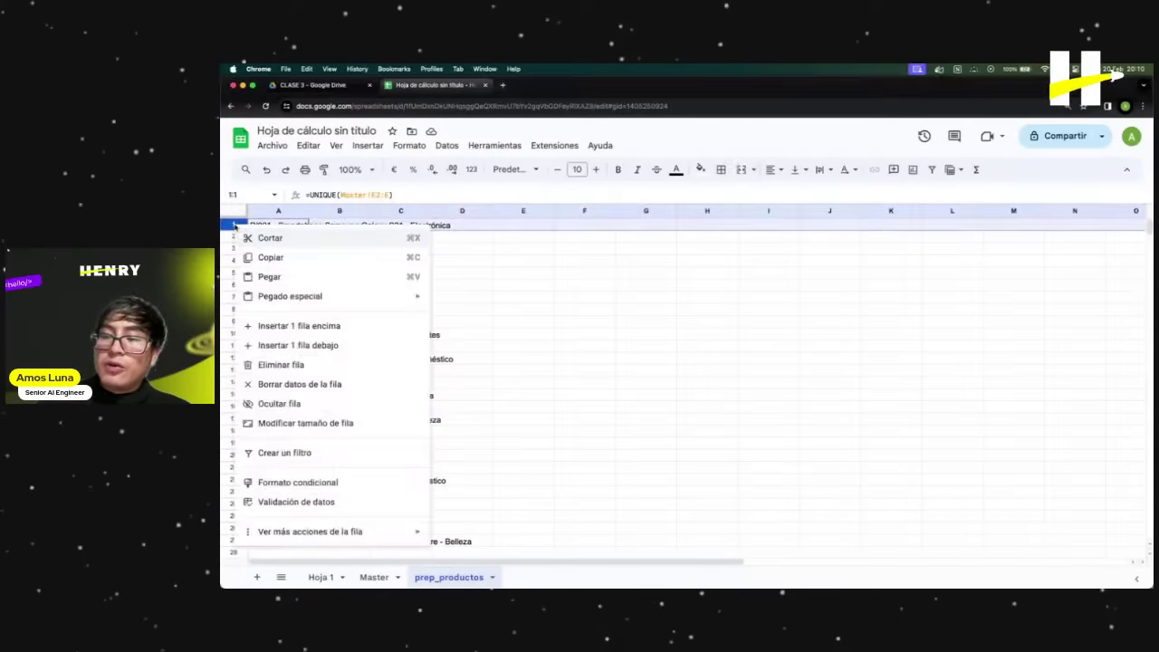
pyautogui.click(289, 325)
pyautogui.click(367, 263)
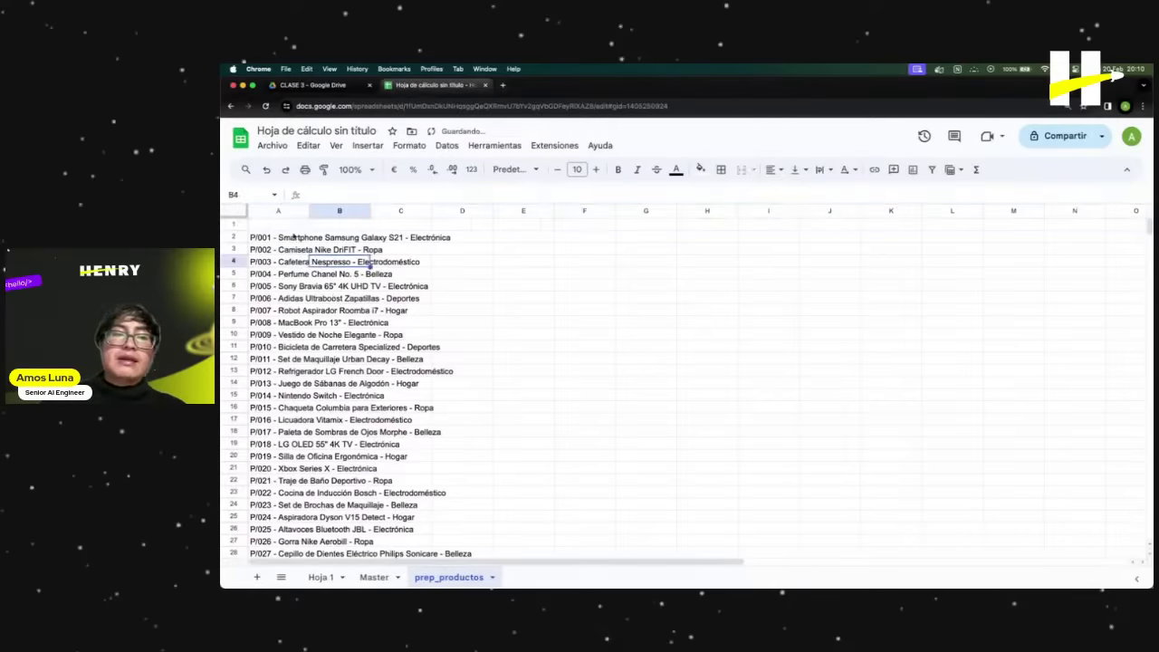
pyautogui.click(290, 227)
pyautogui.write('P')
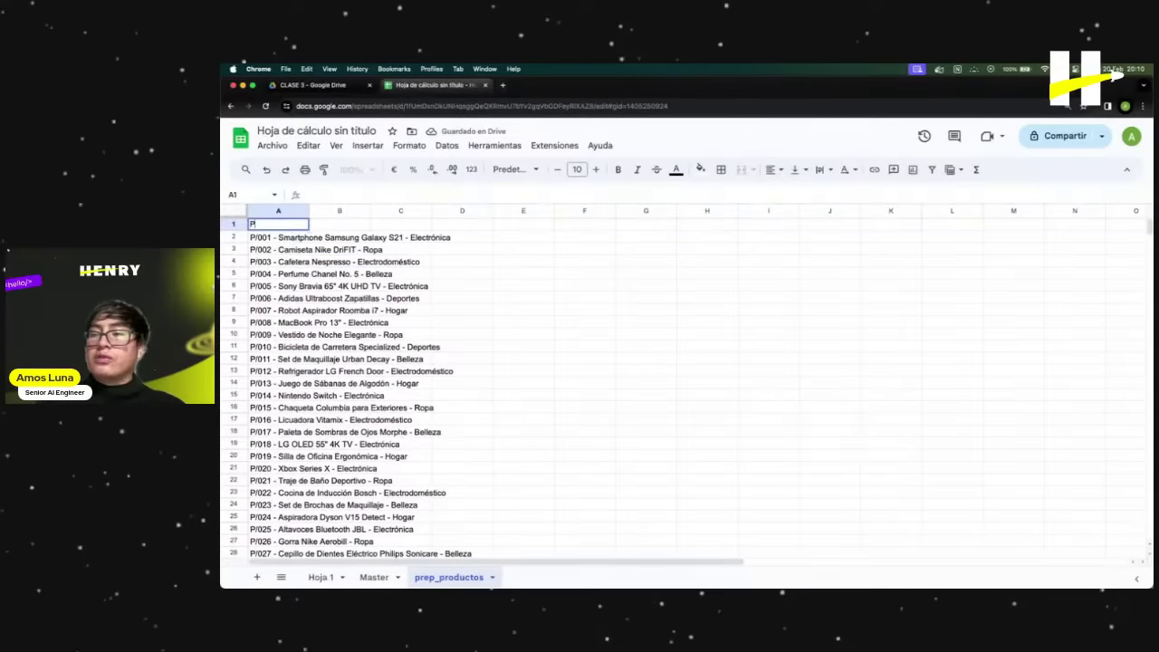
pyautogui.write('roductos')
pyautogui.press('Return')
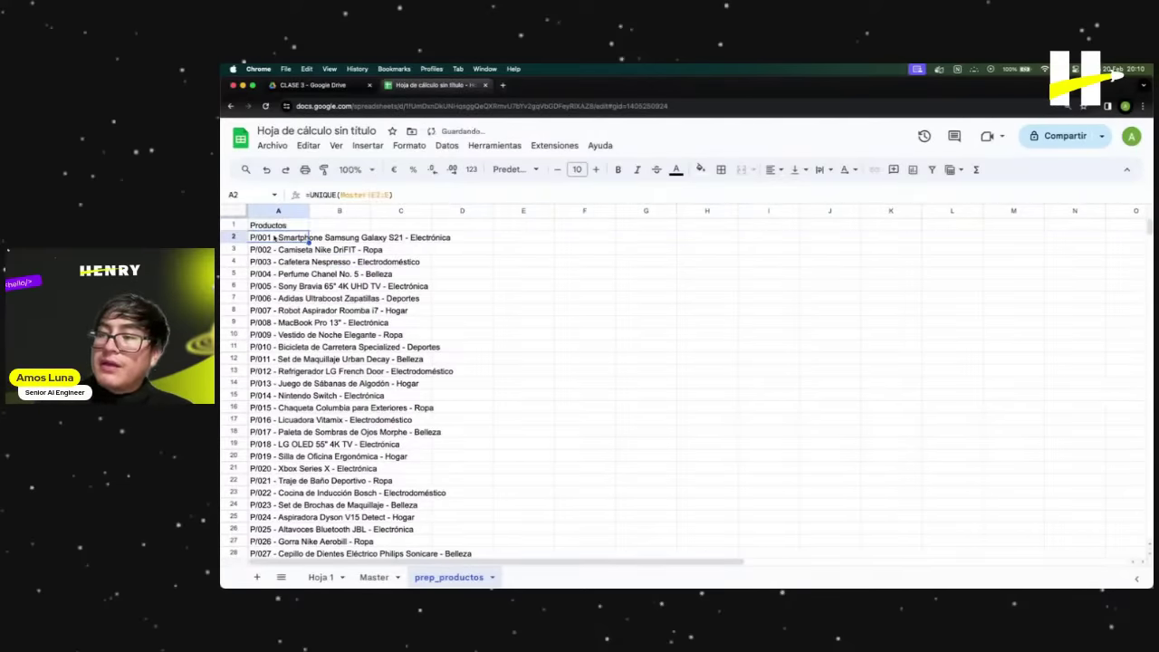
# Fit the width of column A to the full product entries.
pyautogui.doubleClick(309, 210)
pyautogui.press('Right')
pyautogui.press('Down')
pyautogui.press('Down')
pyautogui.press('Down')
pyautogui.press('Down')
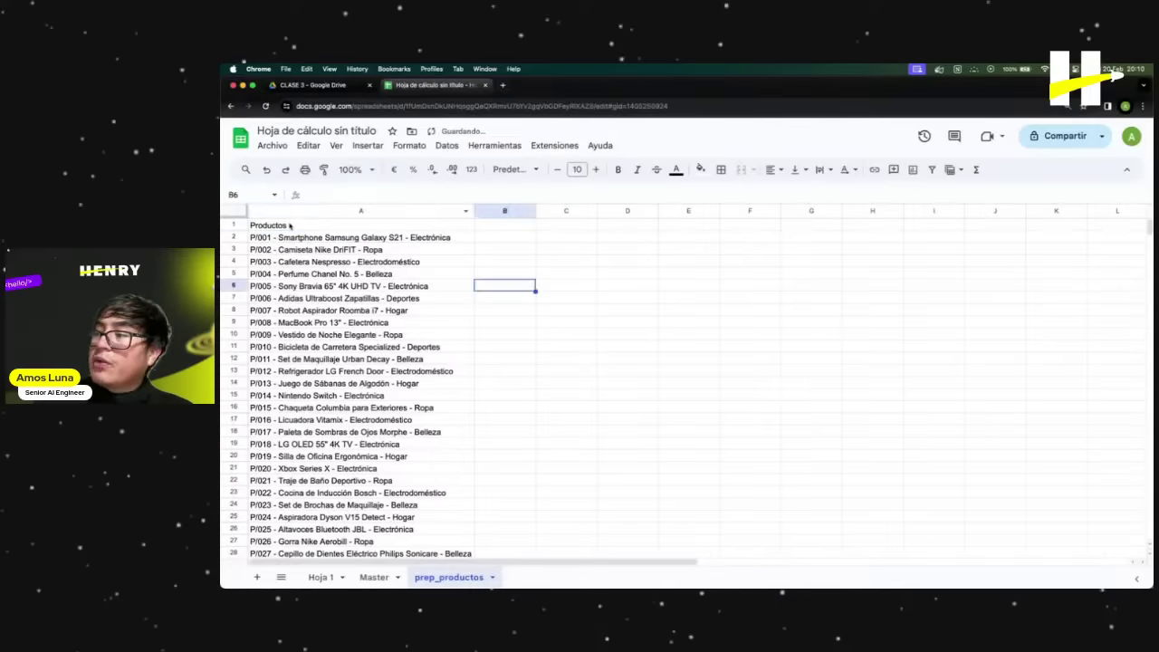
# Center the Productos header in A1 and make it bold.
pyautogui.click(290, 225)
pyautogui.click(771, 170)
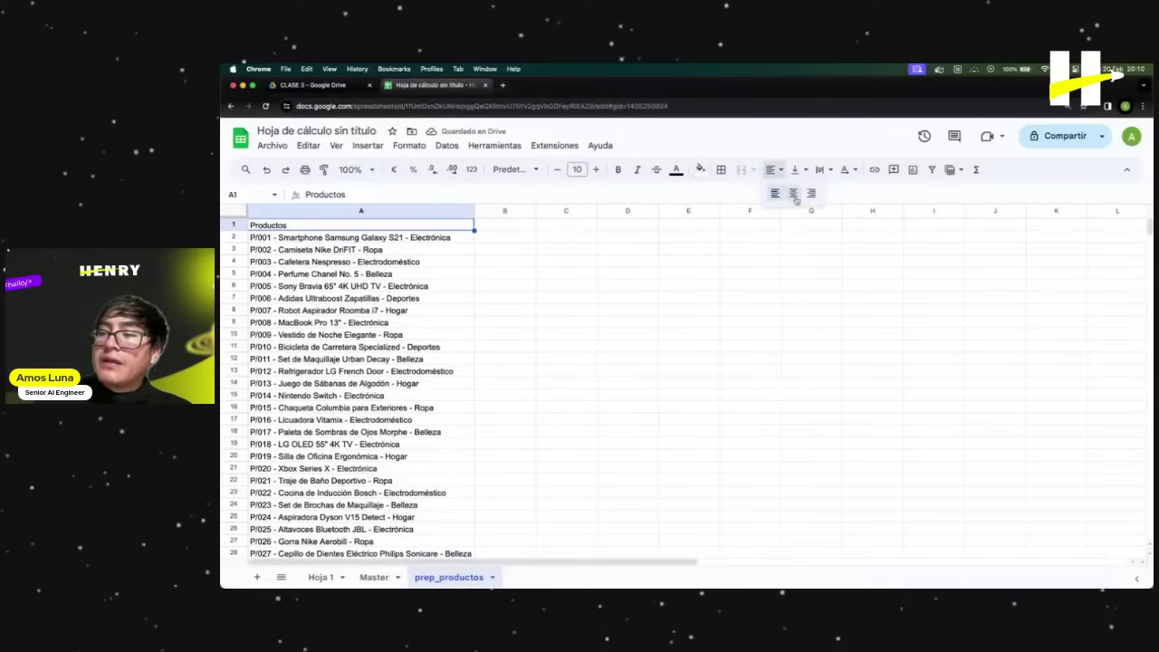
pyautogui.click(793, 193)
pyautogui.click(359, 282)
pyautogui.click(405, 229)
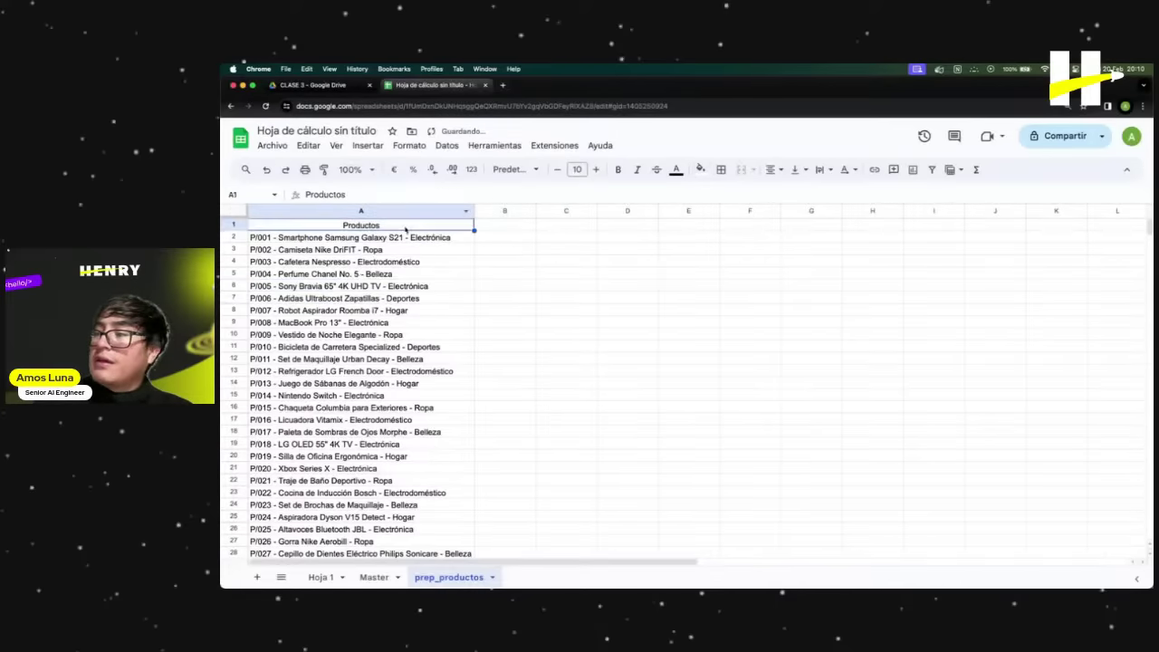
pyautogui.press('super+b')
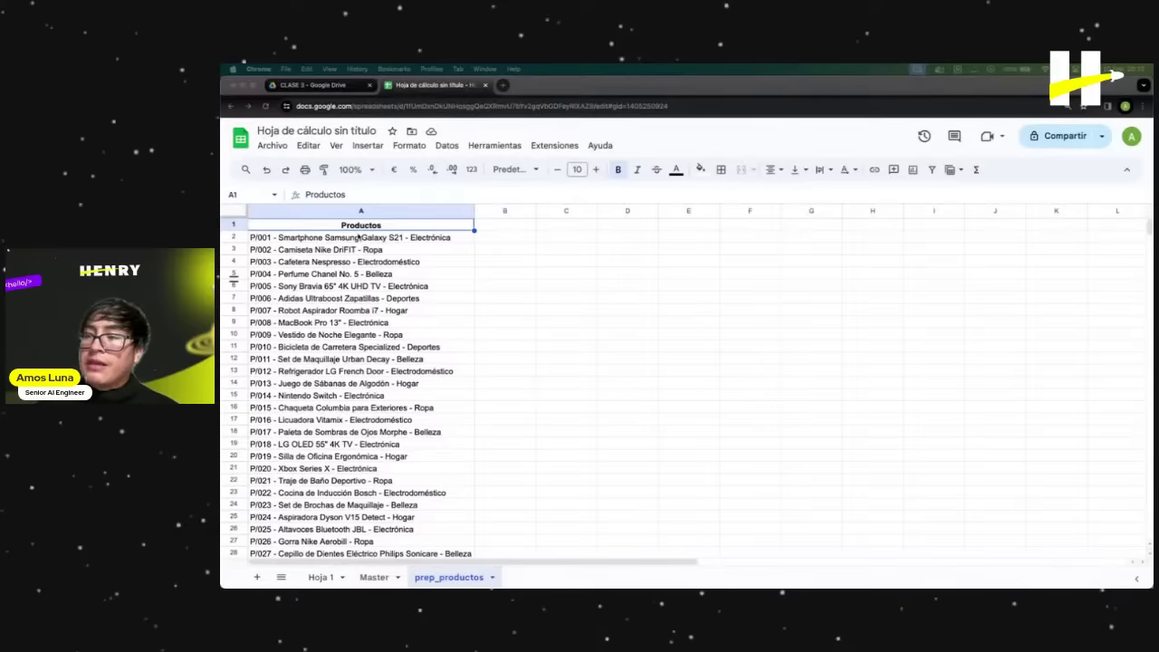
# Examine the Master!E2:E range that the UNIQUE formula in A2 refers to.
pyautogui.click(362, 238)
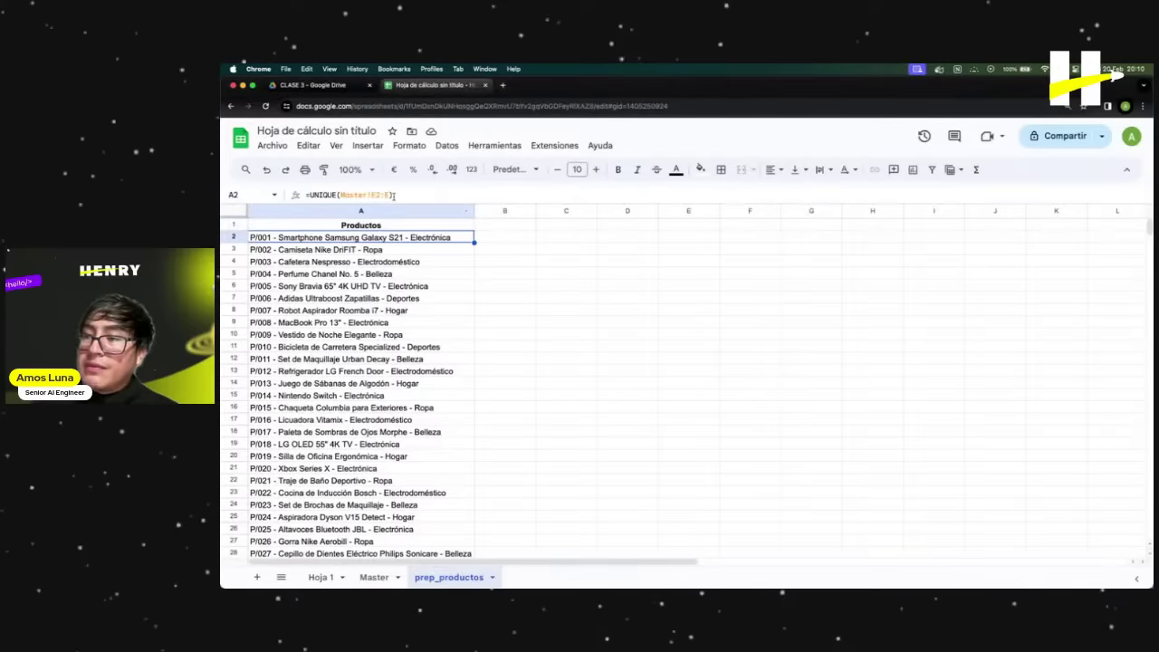
pyautogui.moveTo(391, 195); pyautogui.dragTo(368, 195)
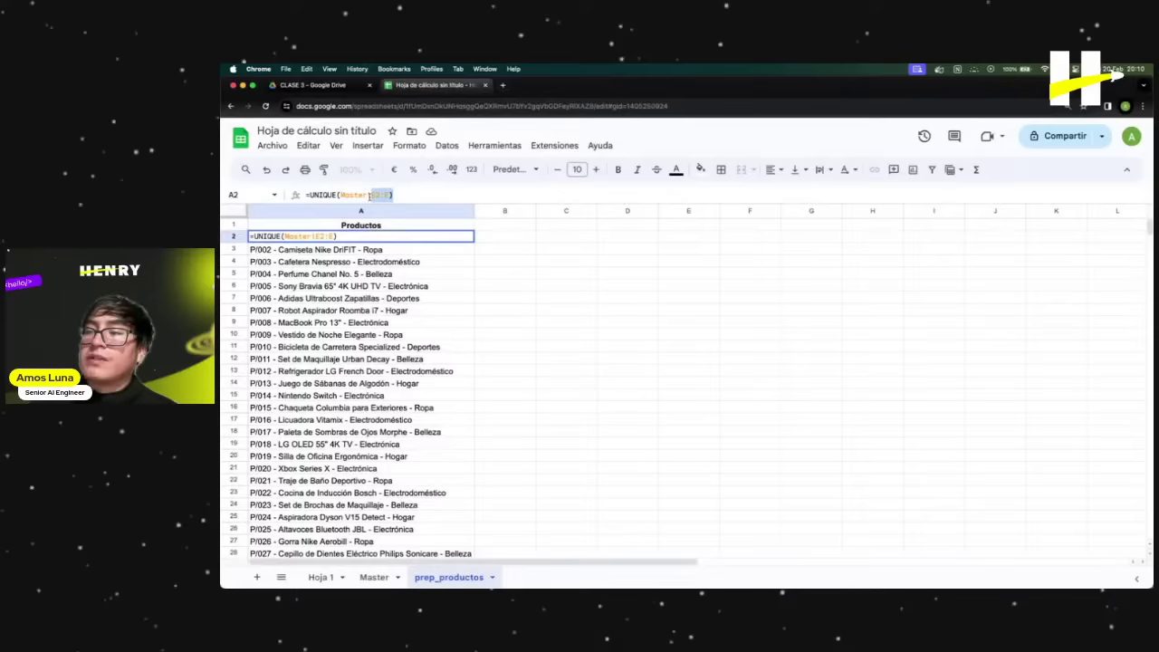
pyautogui.click(397, 195)
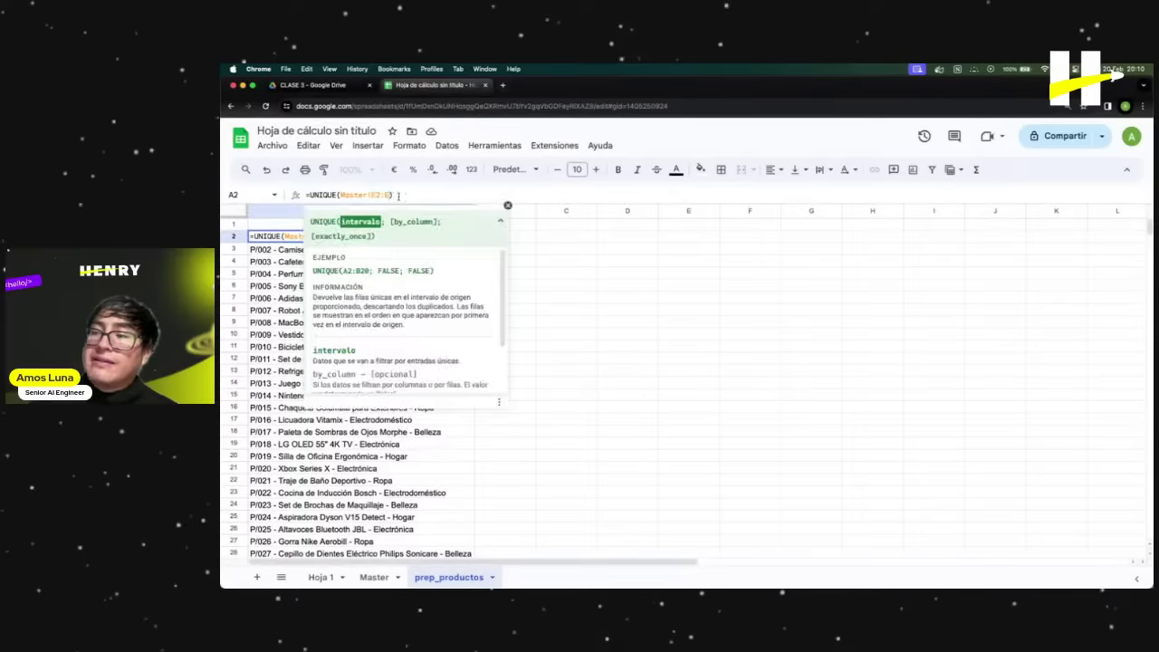
pyautogui.moveTo(398, 196); pyautogui.dragTo(339, 196)
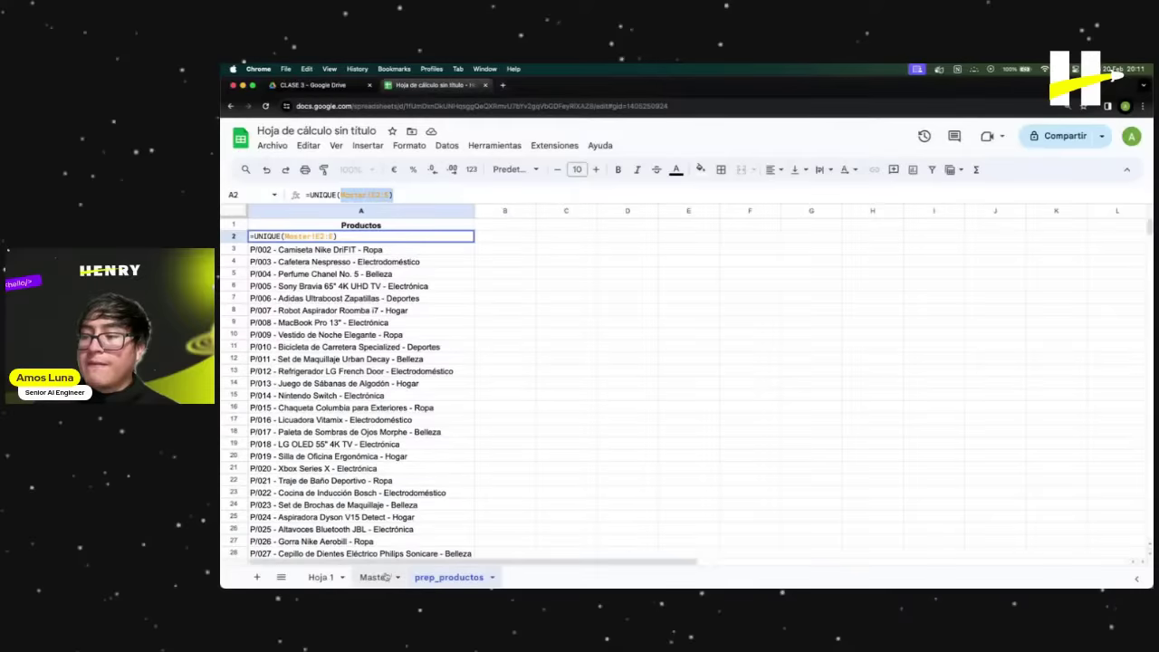
# Review the Producto column on the Master sheet from row 2 downward as the formula's source range.
pyautogui.click(384, 576)
pyautogui.click(688, 247)
pyautogui.click(675, 211)
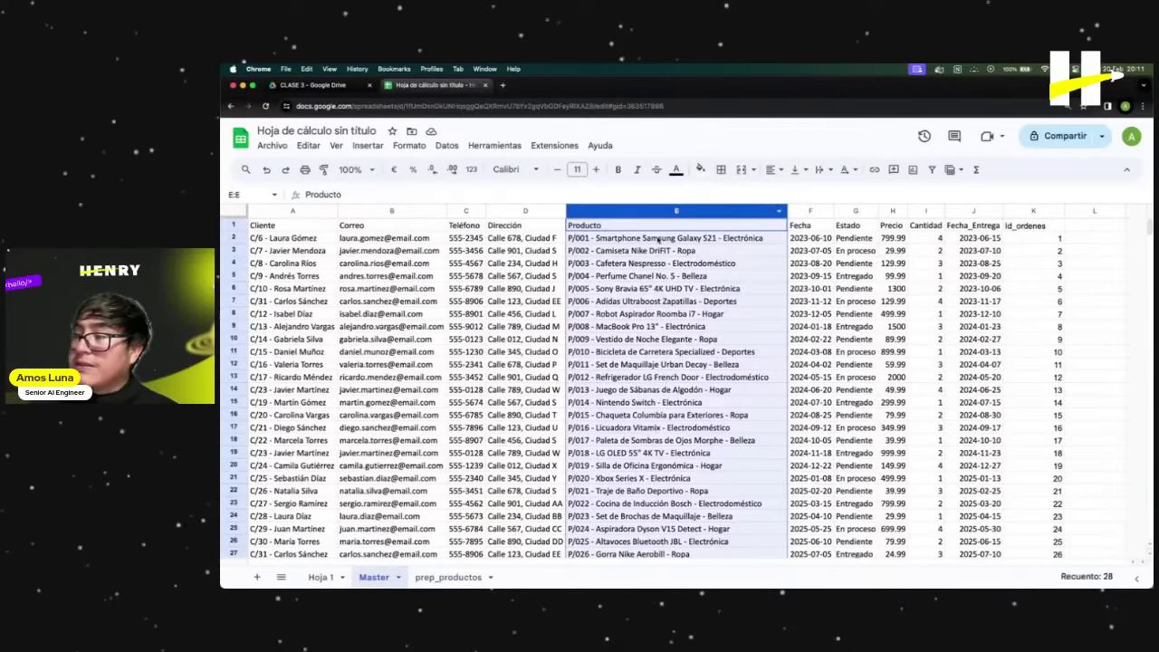
pyautogui.click(653, 242)
pyautogui.press('Down')
pyautogui.press('Down')
pyautogui.press('Down')
pyautogui.moveTo(654, 242); pyautogui.dragTo(656, 560)
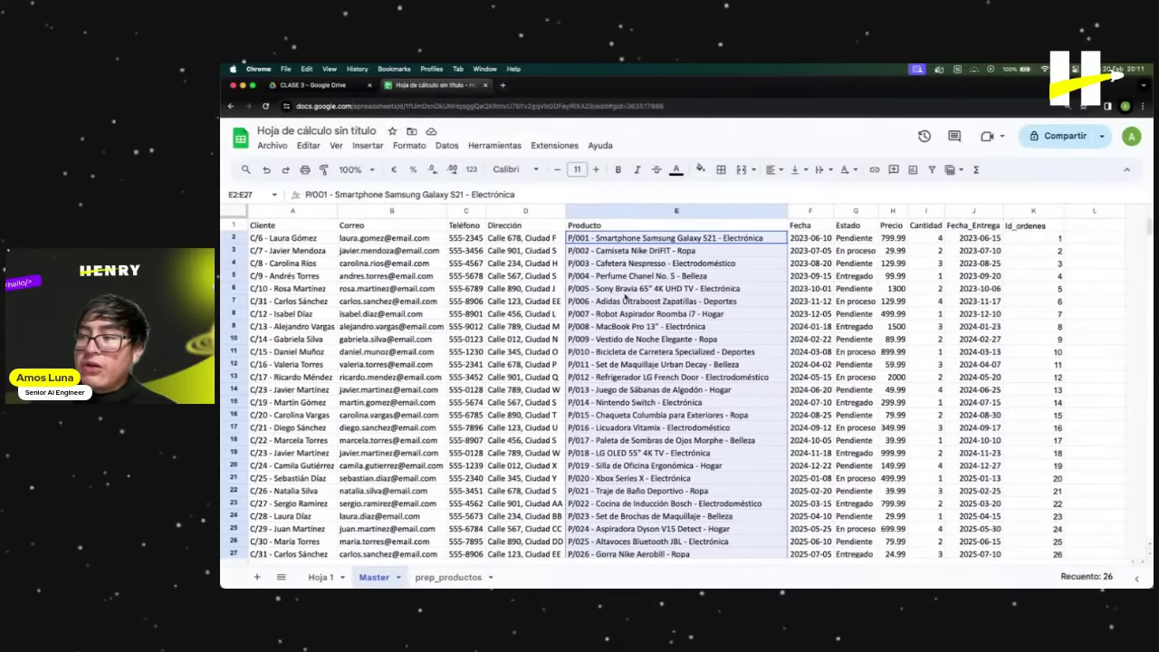
# Return to prep_productos and compare the reference in the A2 formula with the product list it produces.
pyautogui.click(448, 576)
pyautogui.click(391, 194)
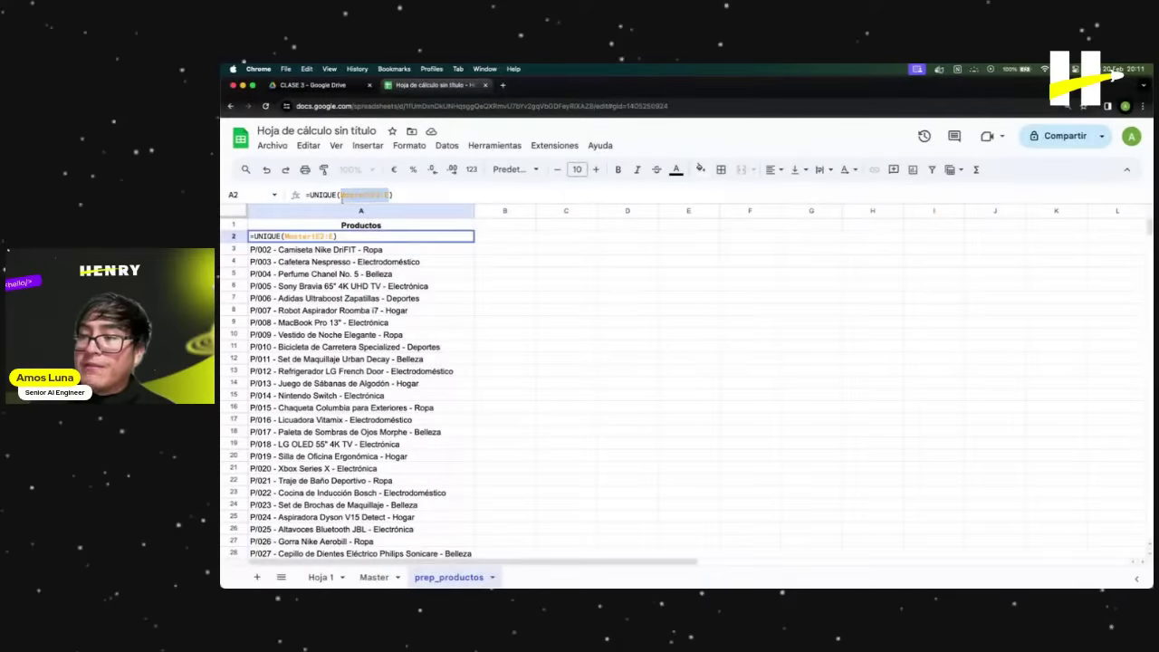
pyautogui.click(340, 194)
pyautogui.click(670, 348)
pyautogui.click(419, 360)
pyautogui.scroll(-1, 351, 371)
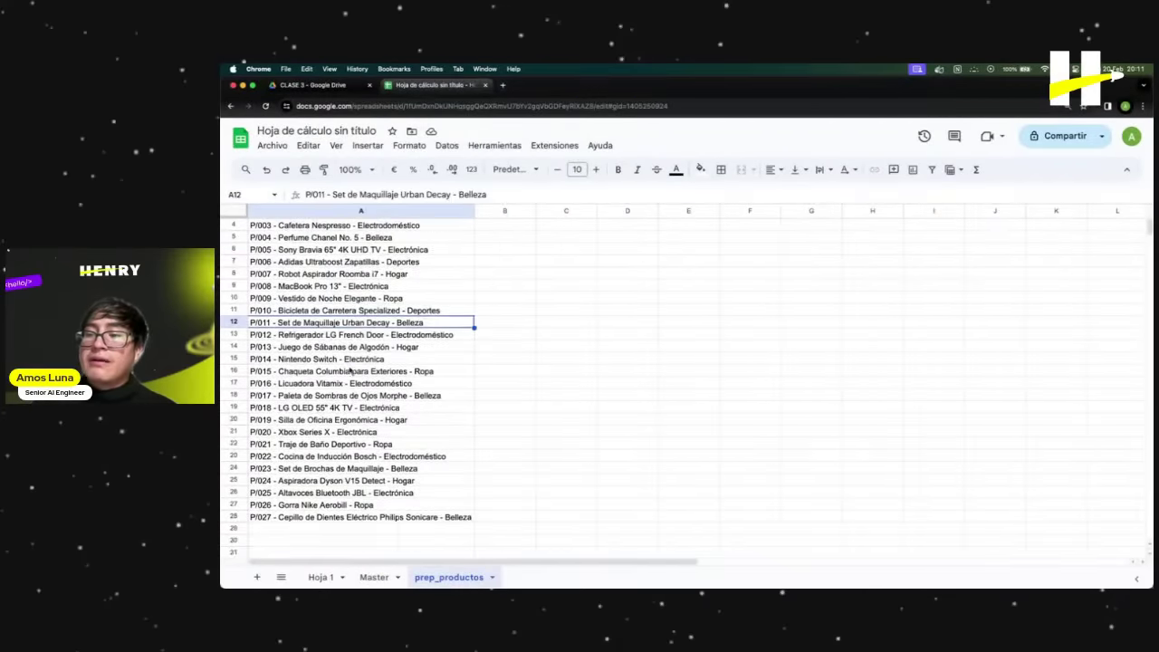
pyautogui.scroll(1, 351, 441)
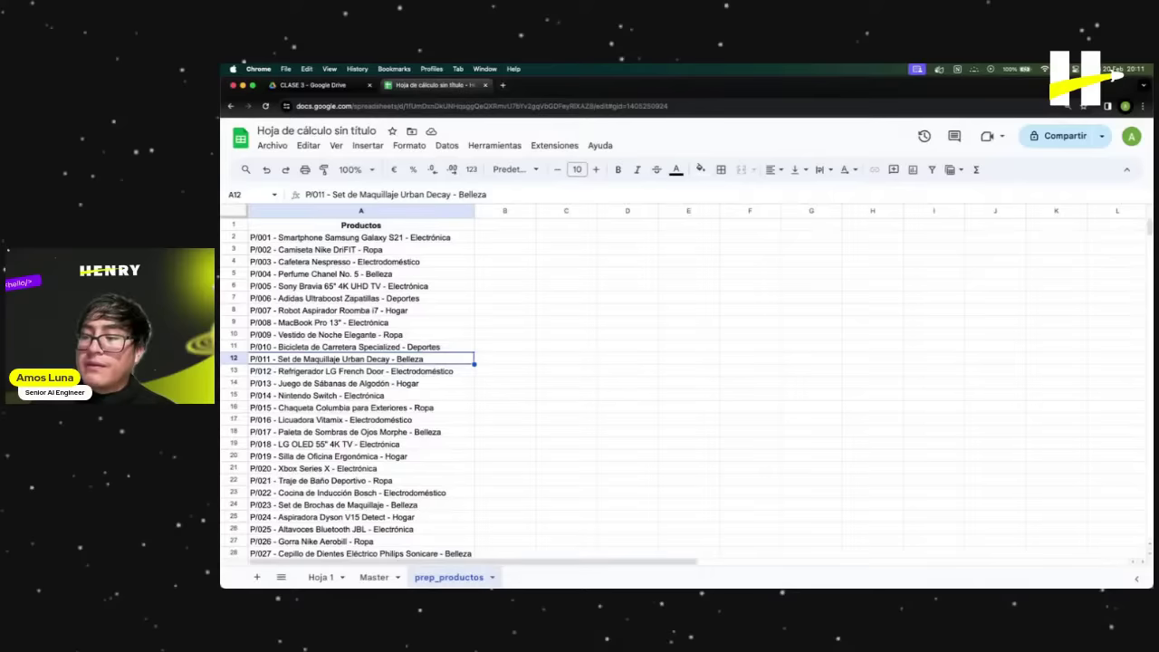
pyautogui.click(371, 298)
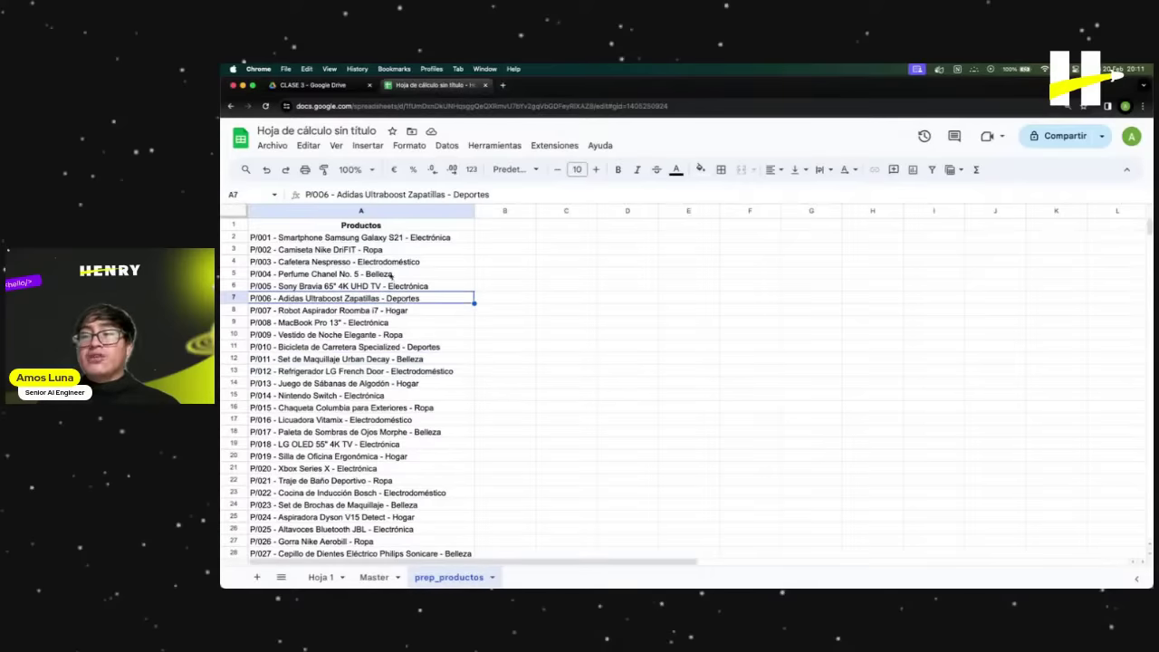
pyautogui.click(373, 214)
pyautogui.click(367, 239)
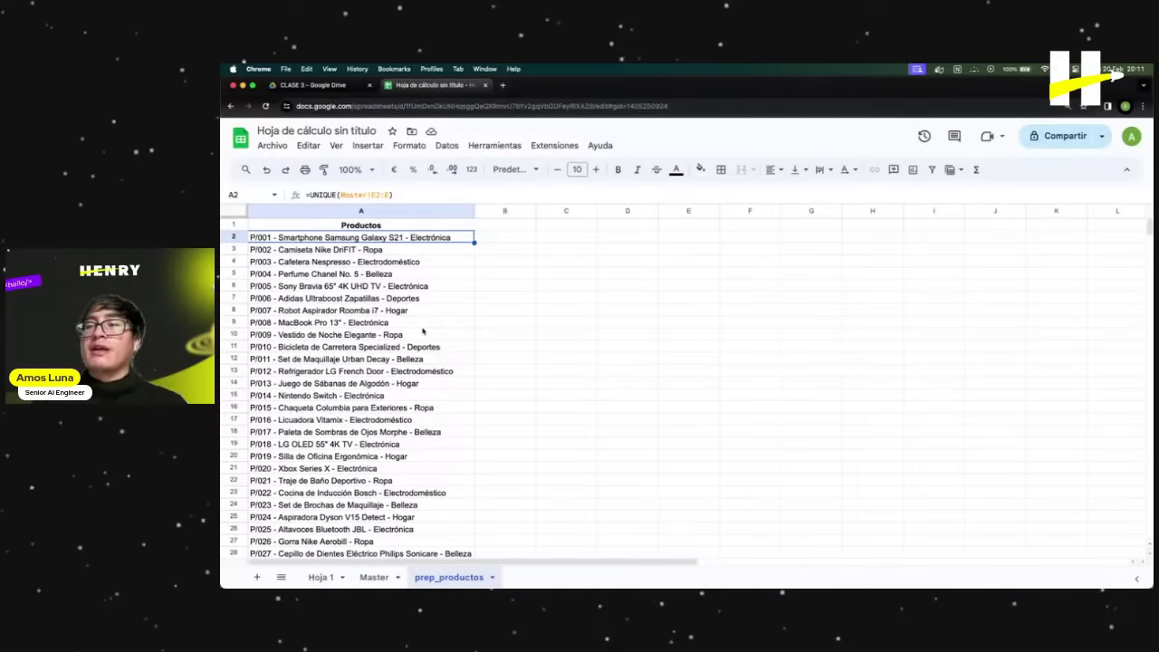
# Look through the unique product list from the first entry to the last, checking the combined code, name and category.
pyautogui.click(442, 312)
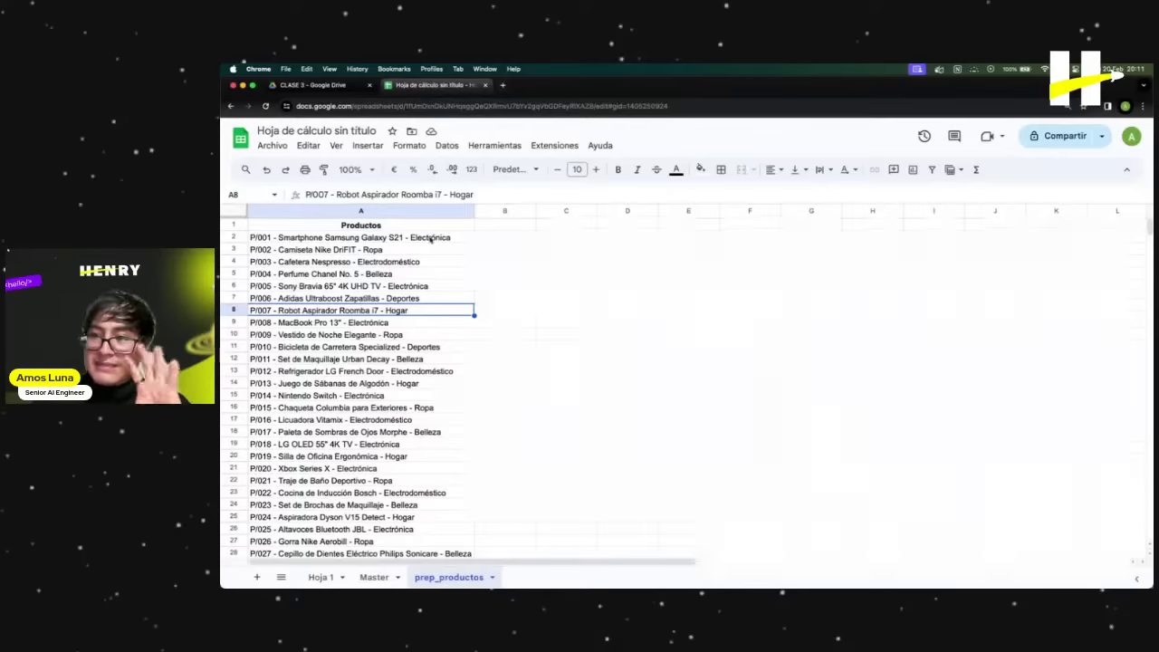
pyautogui.click(429, 270)
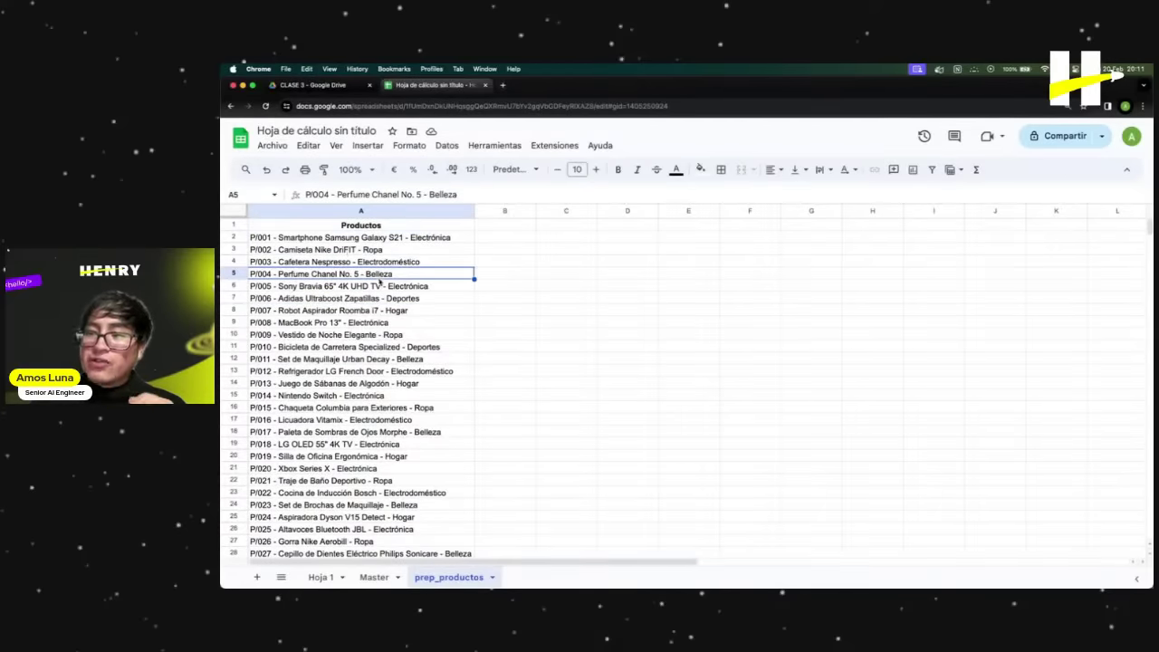
pyautogui.click(336, 237)
pyautogui.click(340, 268)
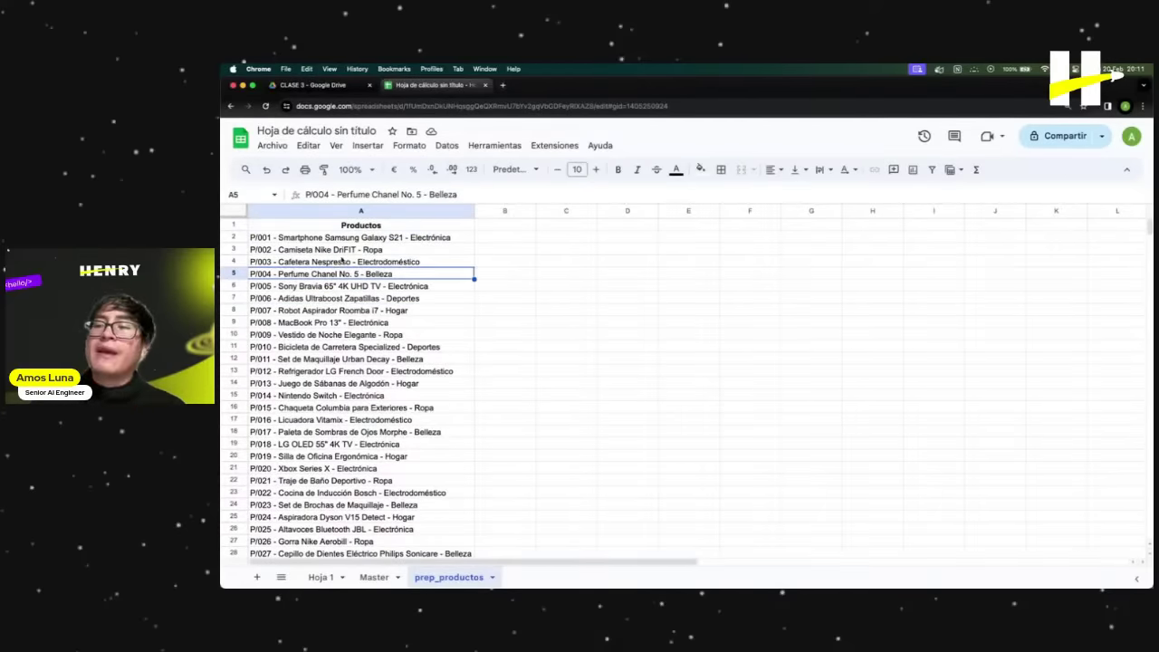
pyautogui.scroll(-2, 360, 319)
pyautogui.click(361, 322)
pyautogui.scroll(2, 362, 322)
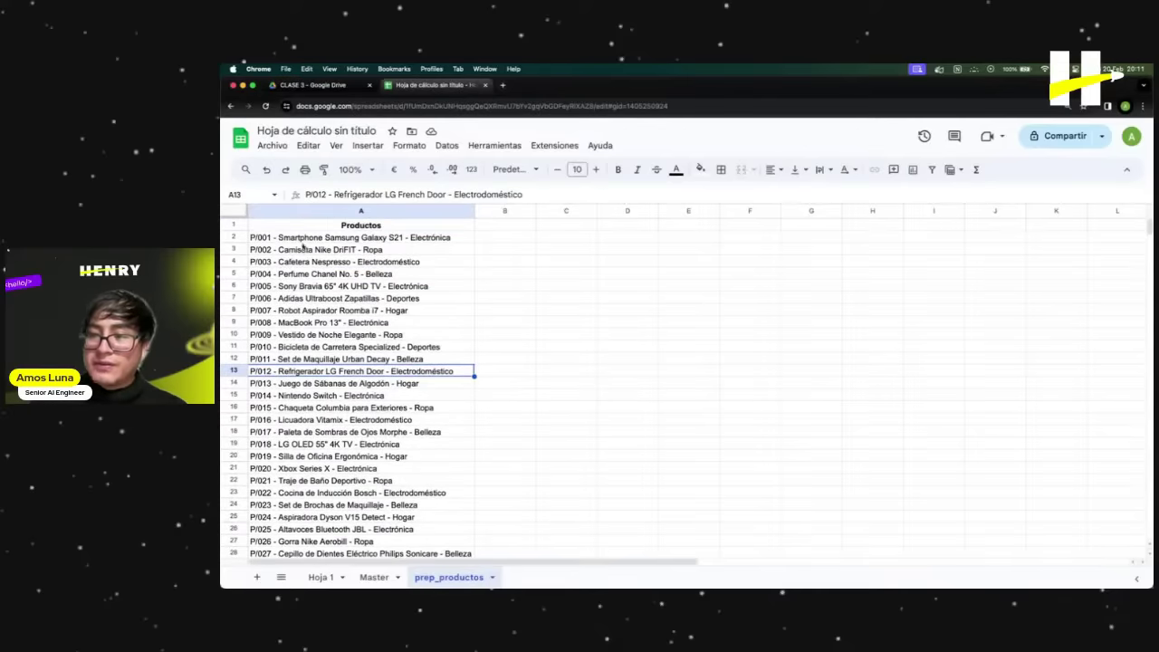
pyautogui.moveTo(306, 238); pyautogui.dragTo(408, 540)
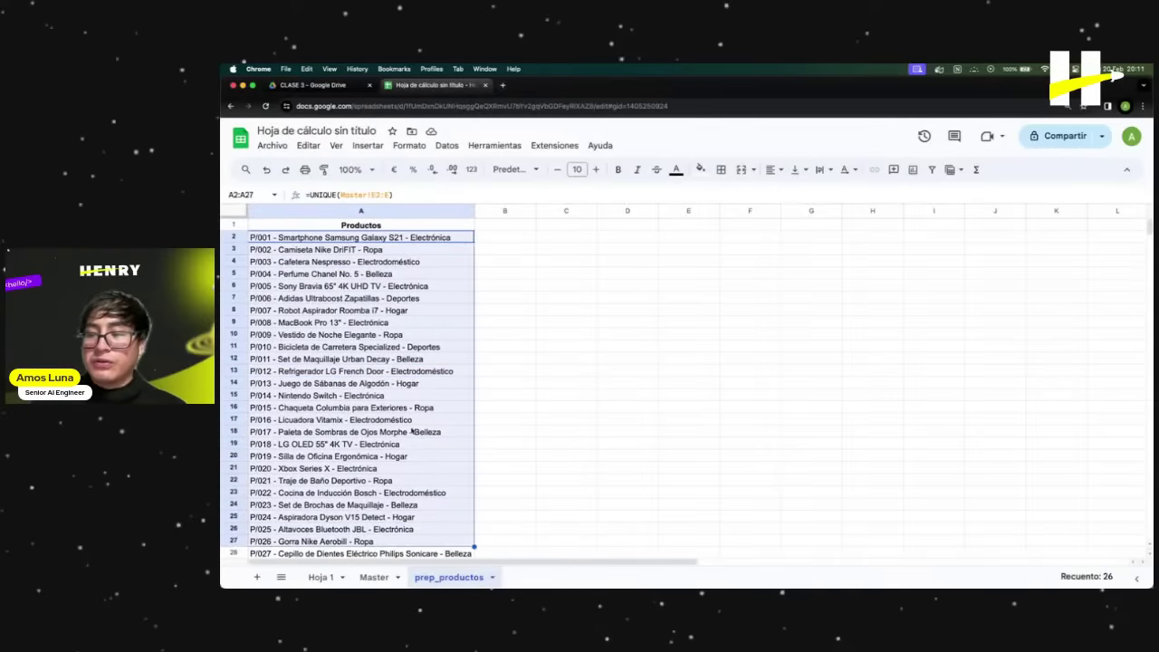
pyautogui.scroll(-2, 413, 432)
pyautogui.click(423, 482)
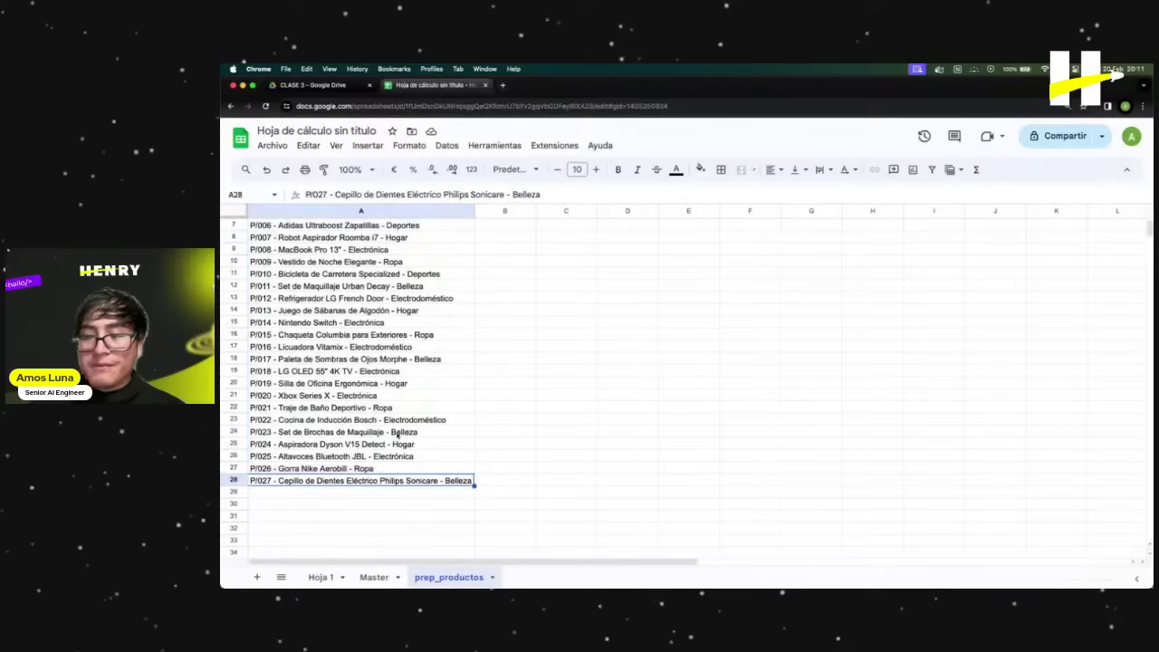
pyautogui.scroll(2, 377, 419)
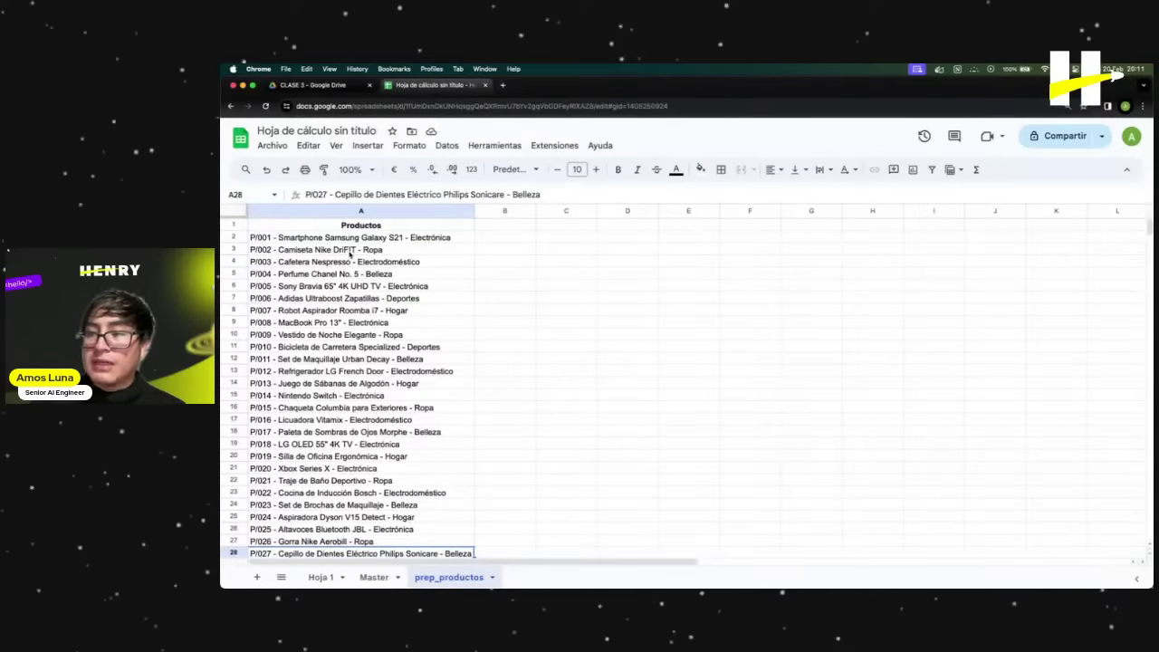
pyautogui.click(351, 256)
pyautogui.scroll(-3, 286, 289)
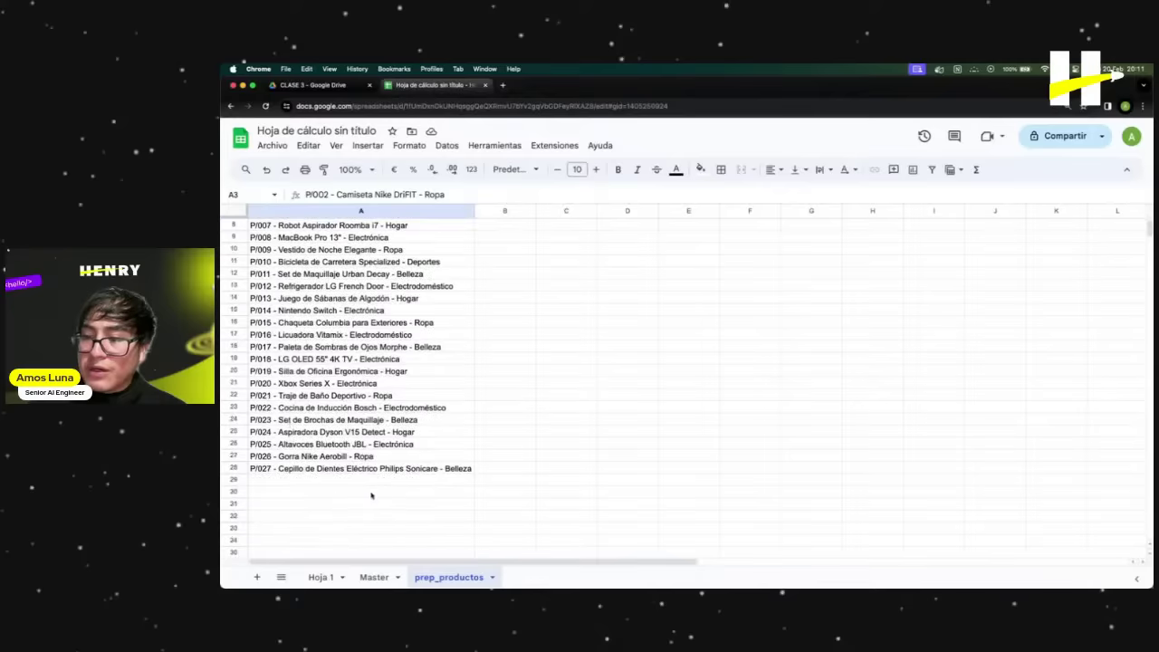
pyautogui.scroll(3, 442, 516)
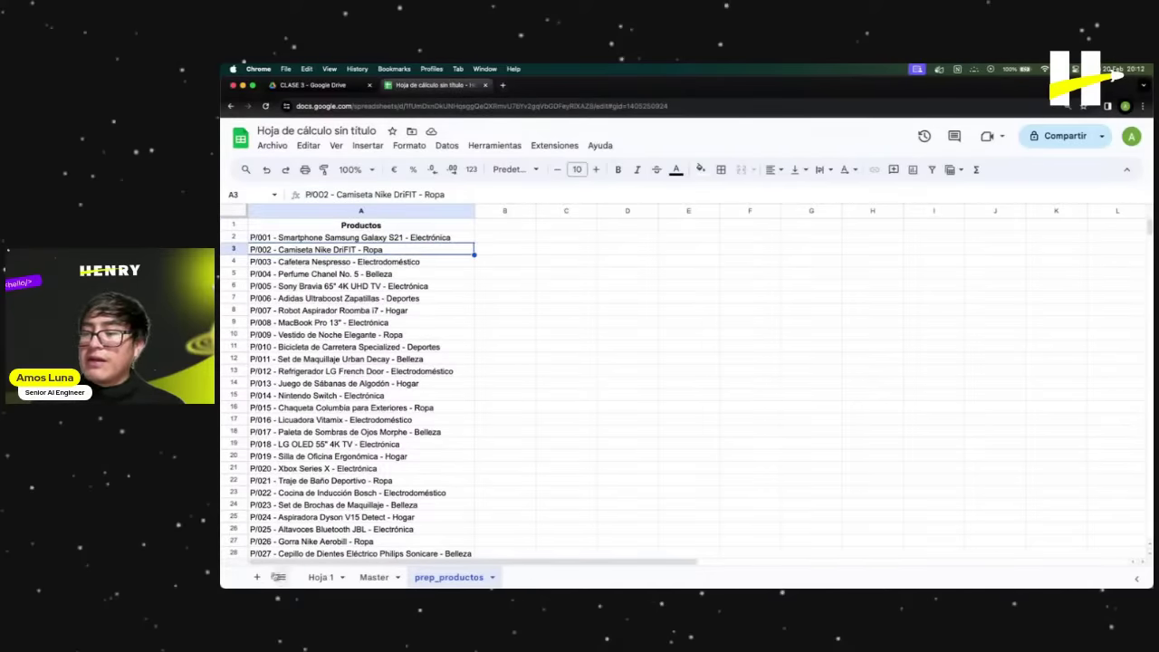
# Add a new sheet to the spreadsheet and name it productos.
pyautogui.click(256, 577)
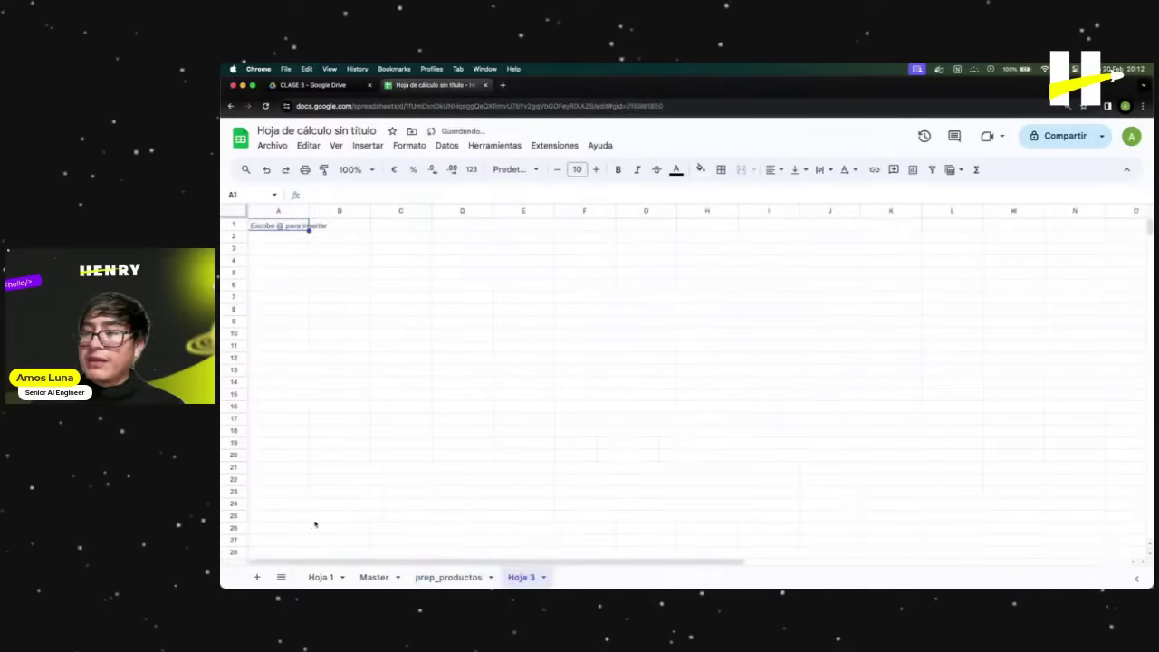
pyautogui.doubleClick(521, 577)
pyautogui.write('productos')
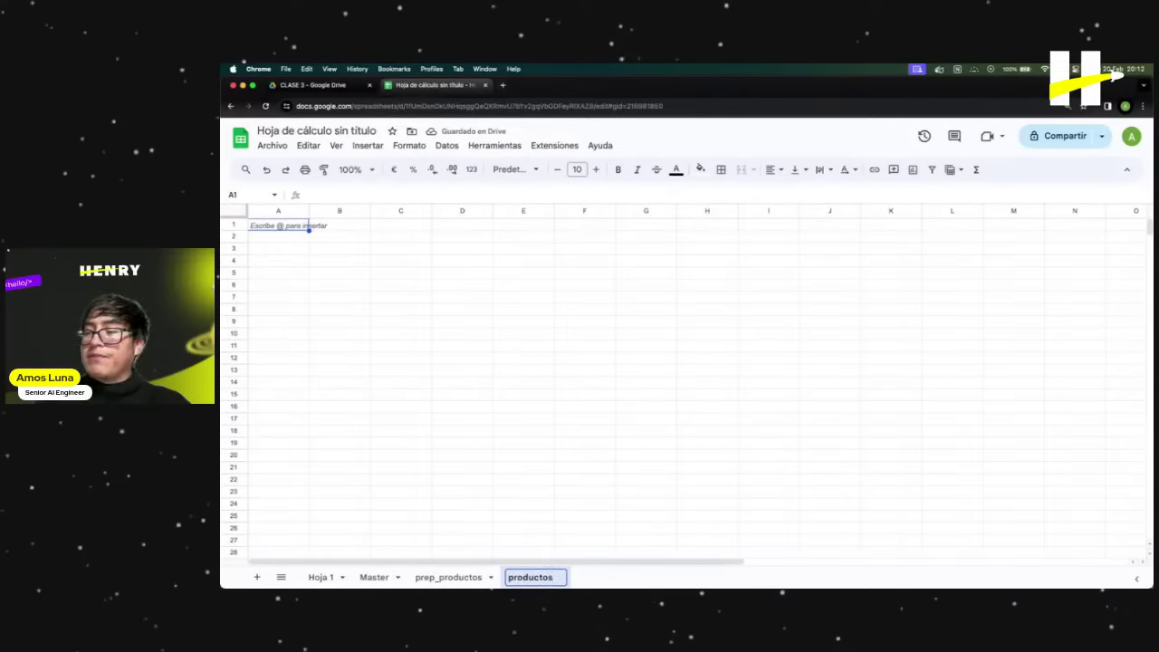
pyautogui.press('Return')
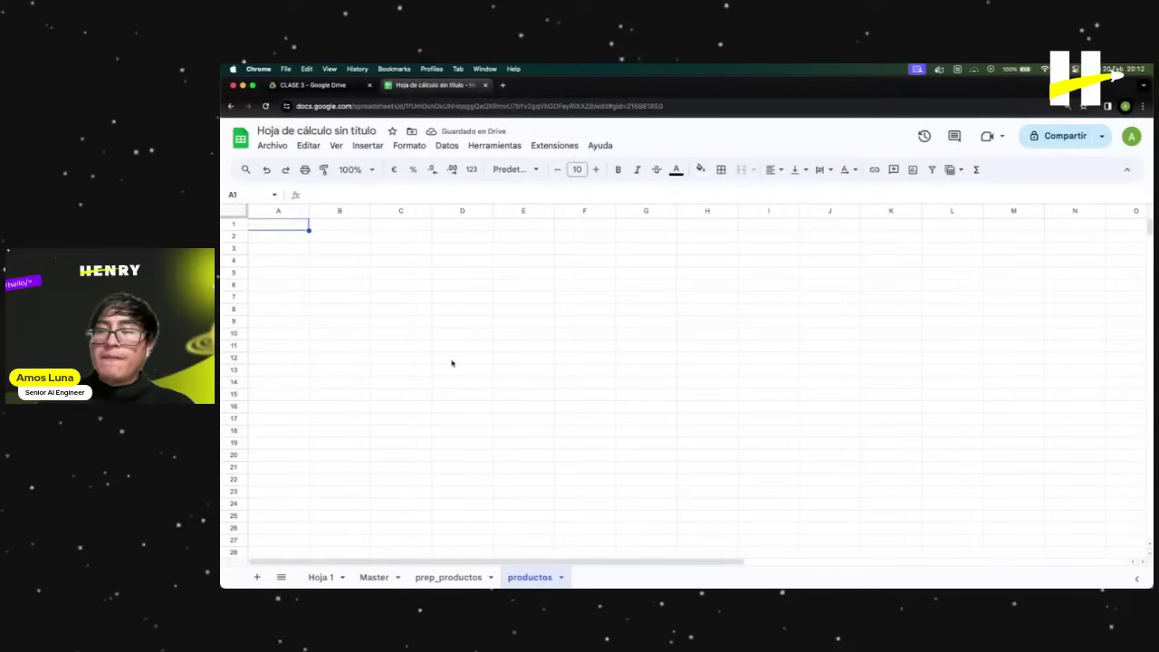
pyautogui.click(401, 309)
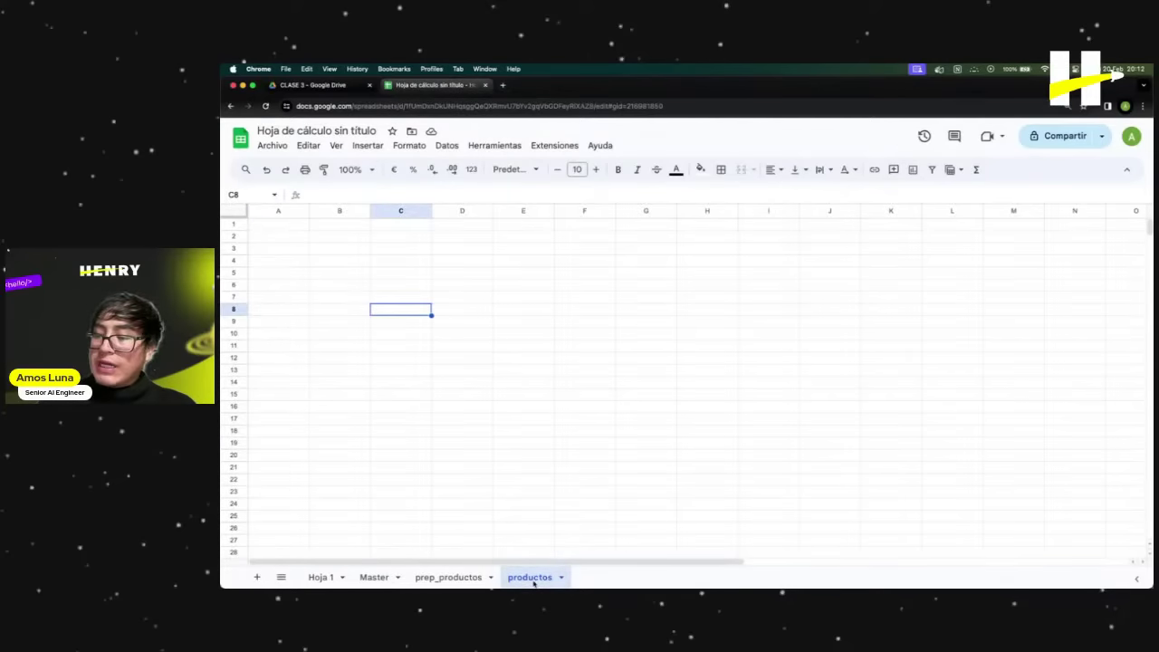
# Write =IFERROR(ARRAYFORMULA(SPLIT('pre-productos'!A2, "-")), "") in cell A1 of the productos sheet.
pyautogui.click(278, 229)
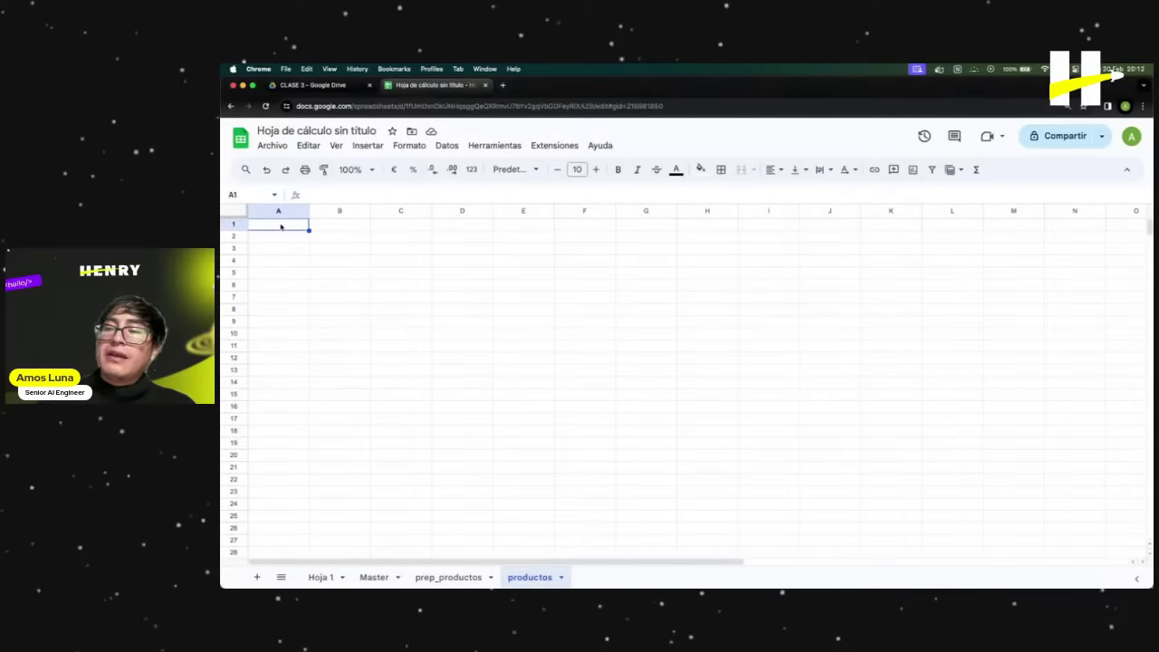
pyautogui.click(335, 194)
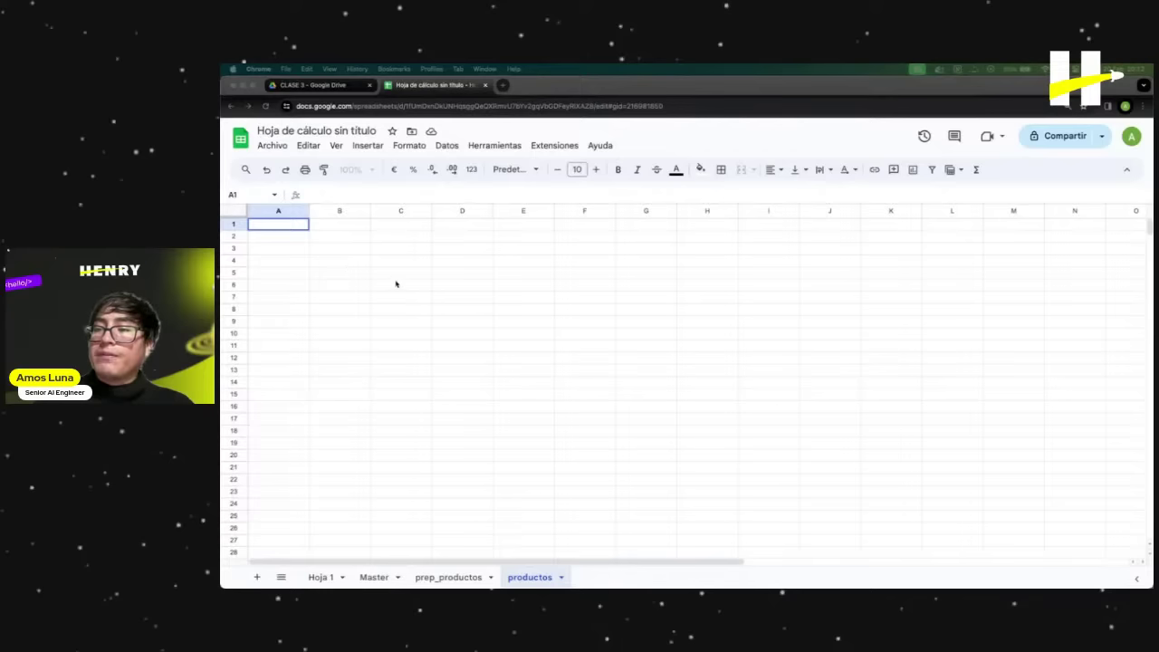
pyautogui.click(299, 227)
pyautogui.click(334, 194)
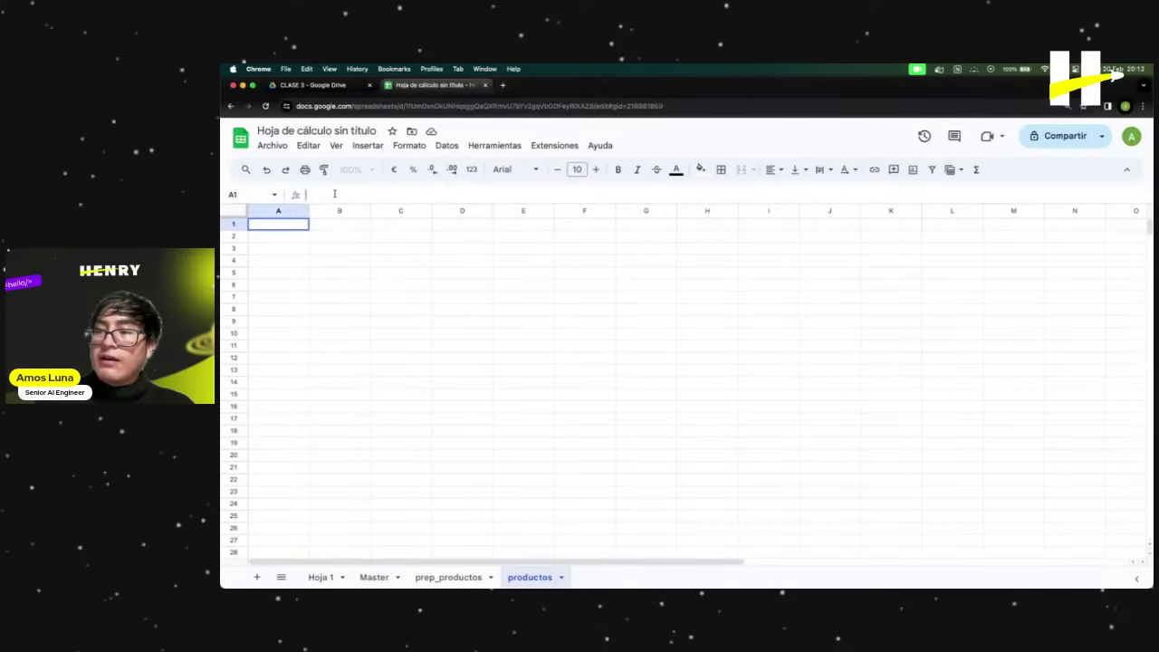
pyautogui.write('=IFERROR(ARRAYFORMULA(SPLIT(\'pre-productos\'!A2, "-")), "")')
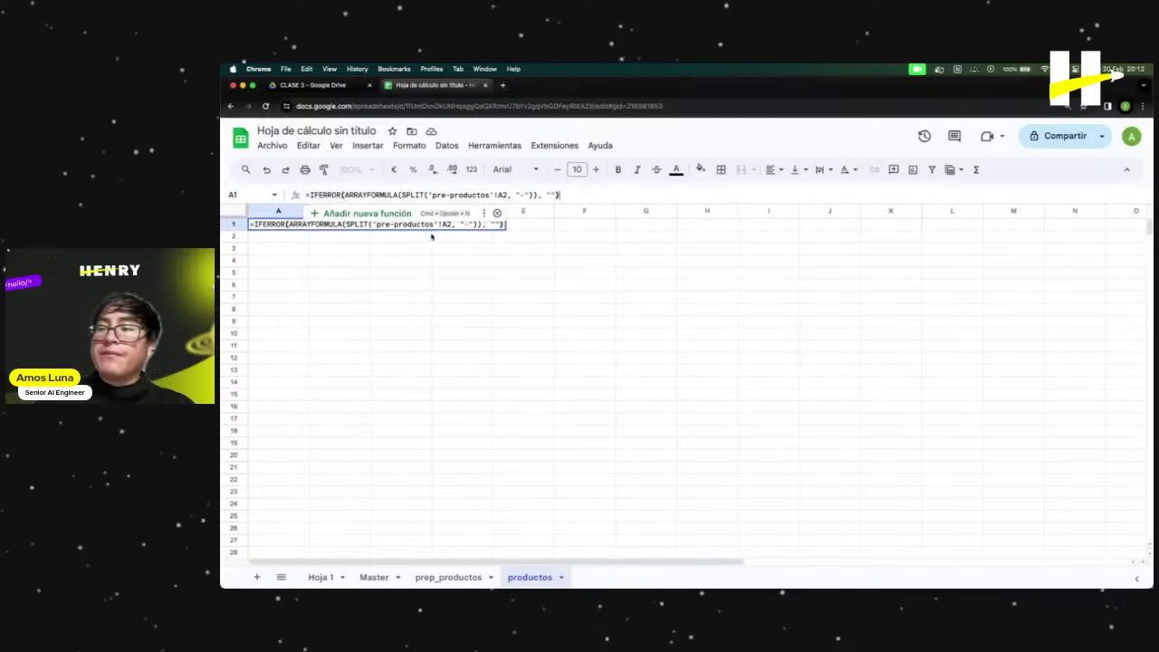
# Change the sheet name inside the formula's SPLIT function to 'prep-productos', keeping the A2 reference.
pyautogui.doubleClick(412, 195)
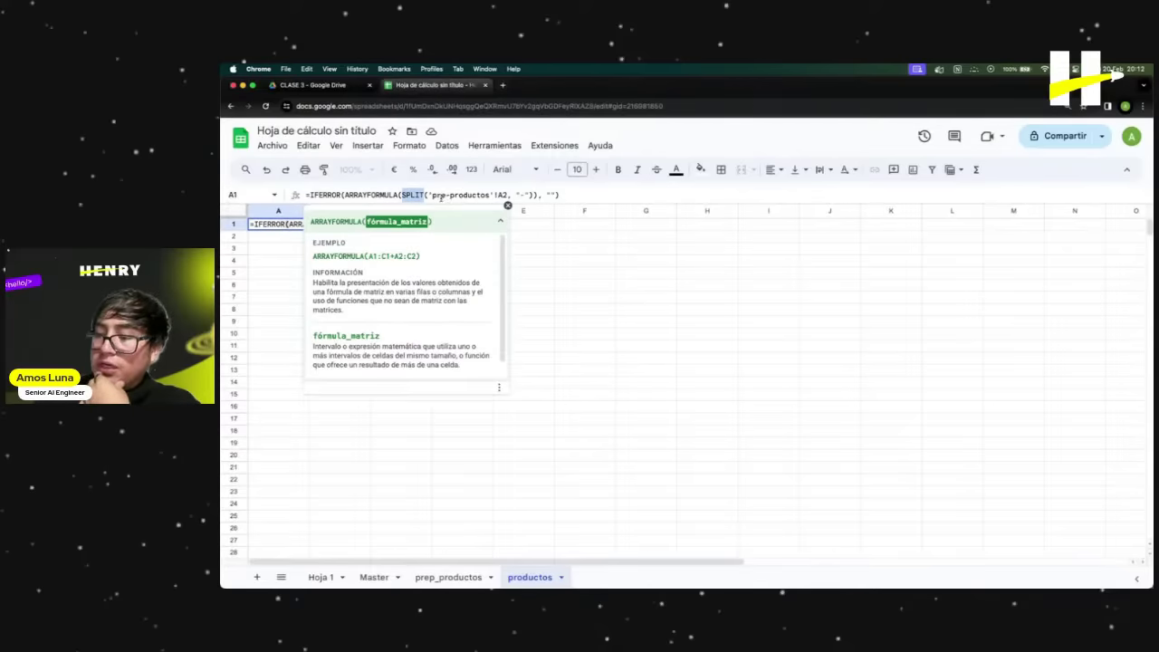
pyautogui.click(508, 206)
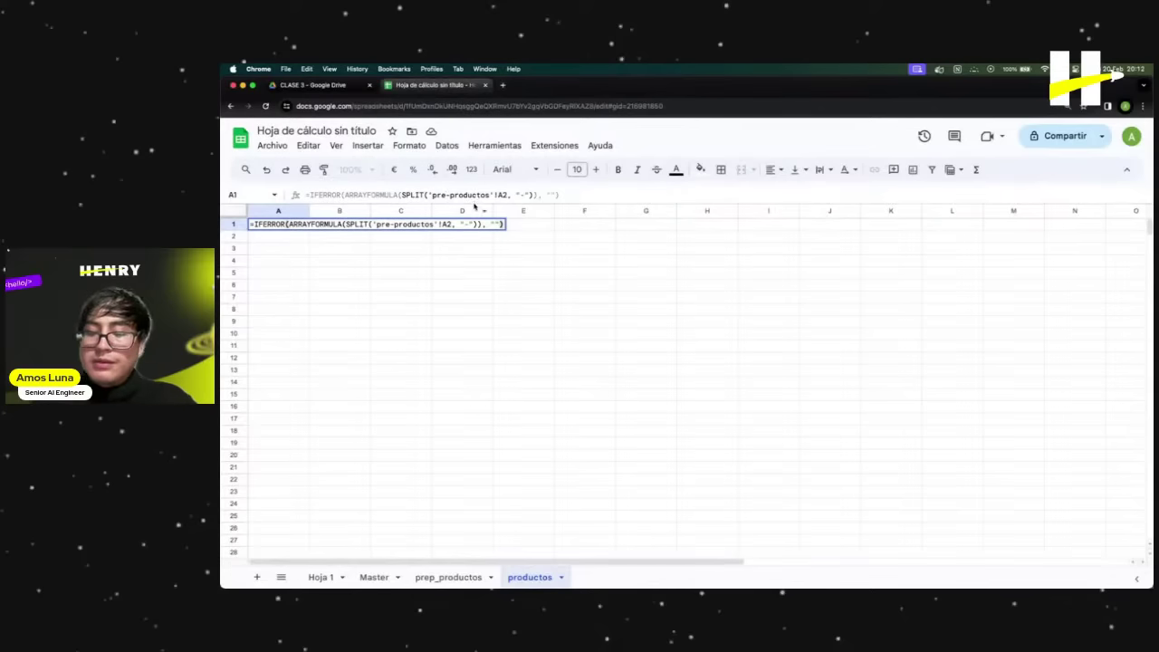
pyautogui.click(447, 194)
pyautogui.write('p')
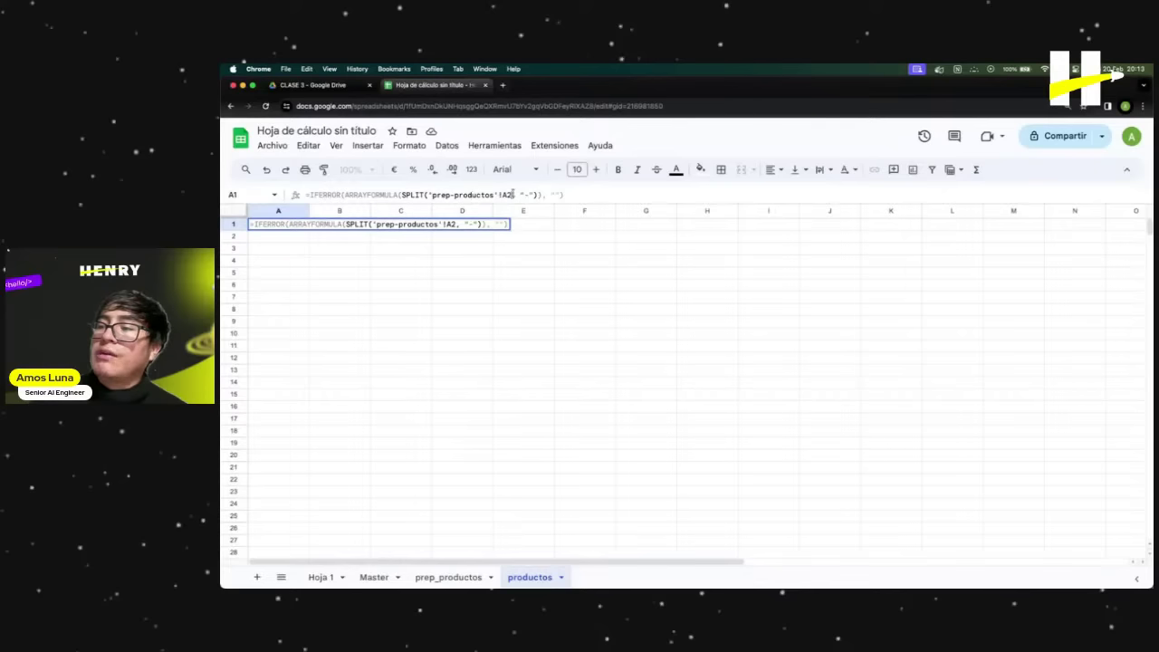
pyautogui.click(505, 194)
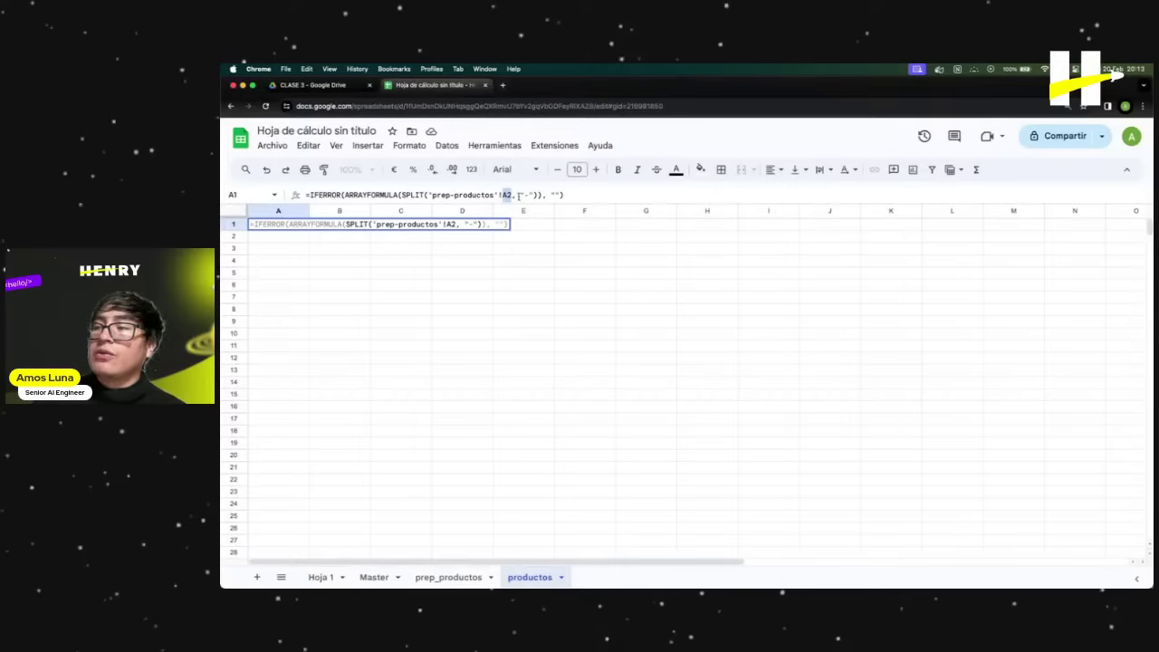
pyautogui.click(508, 194)
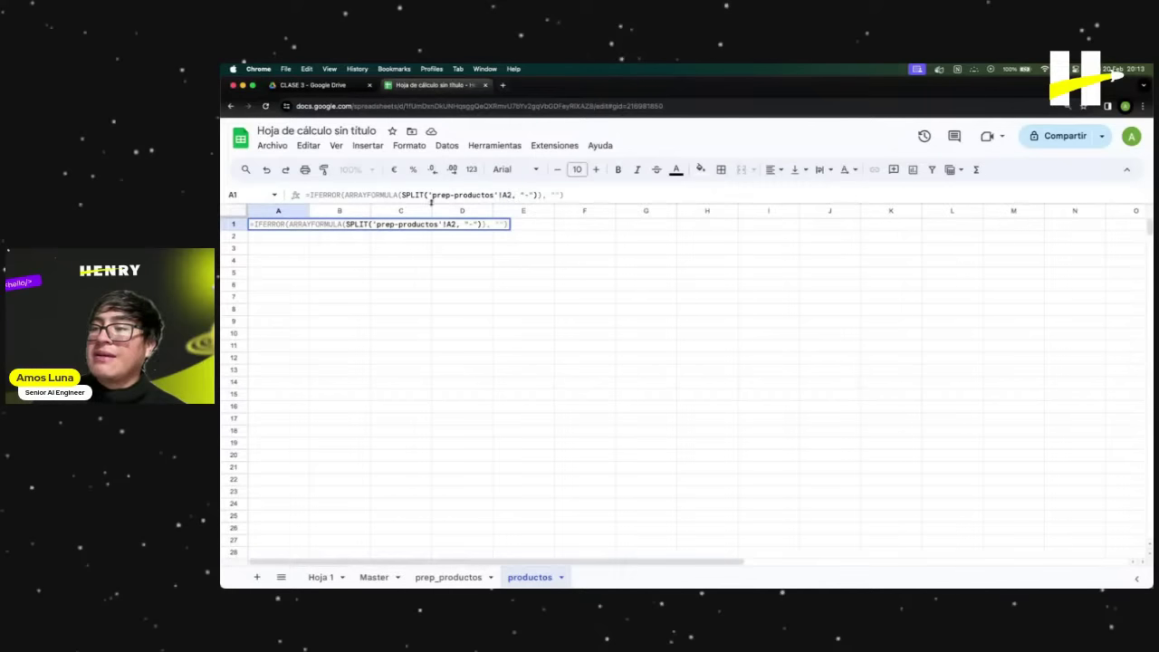
# Go over the ARRAYFORMULA, IFERROR and SPLIT parts of the formula and commit it to cell A1.
pyautogui.doubleClick(384, 194)
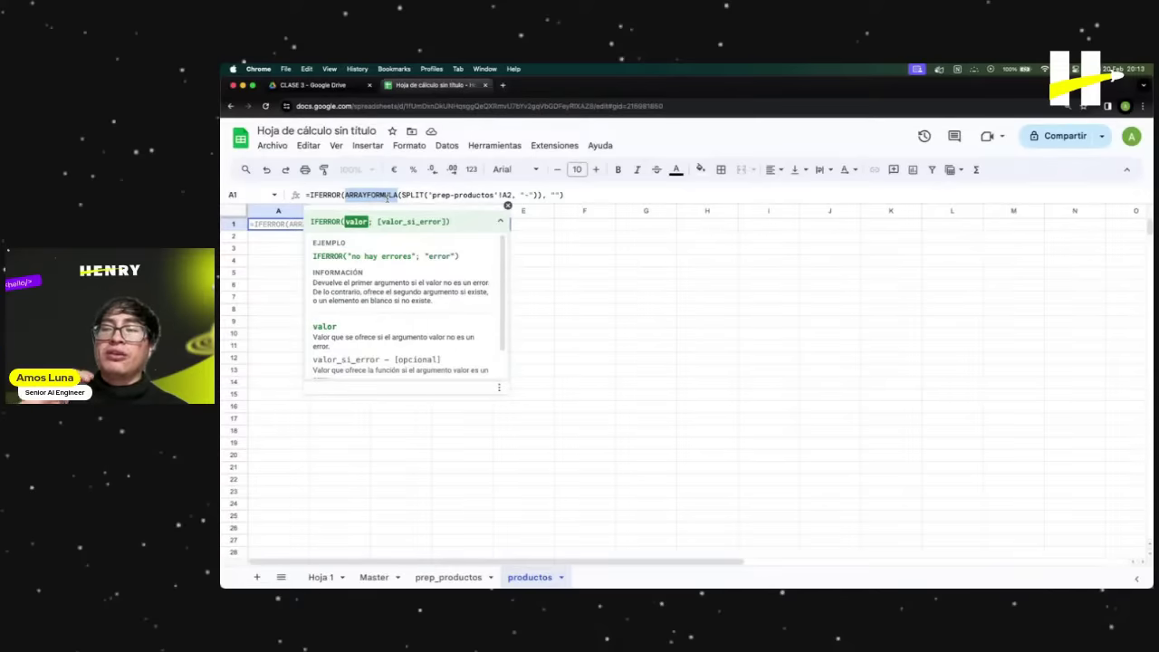
pyautogui.doubleClick(331, 195)
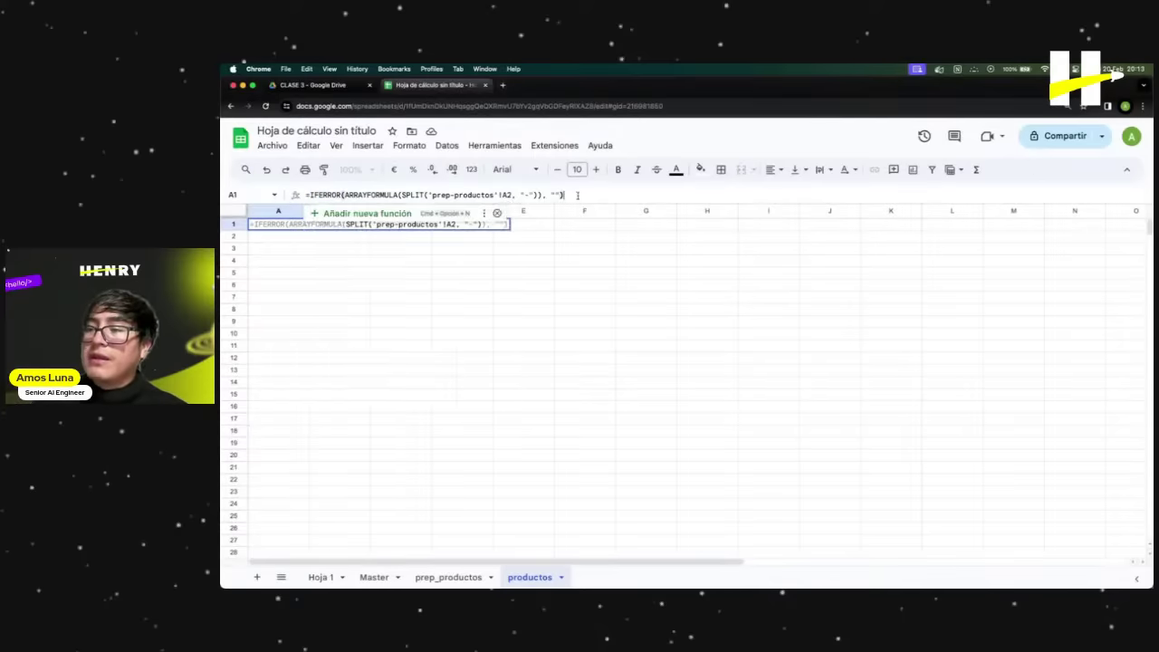
pyautogui.click(420, 195)
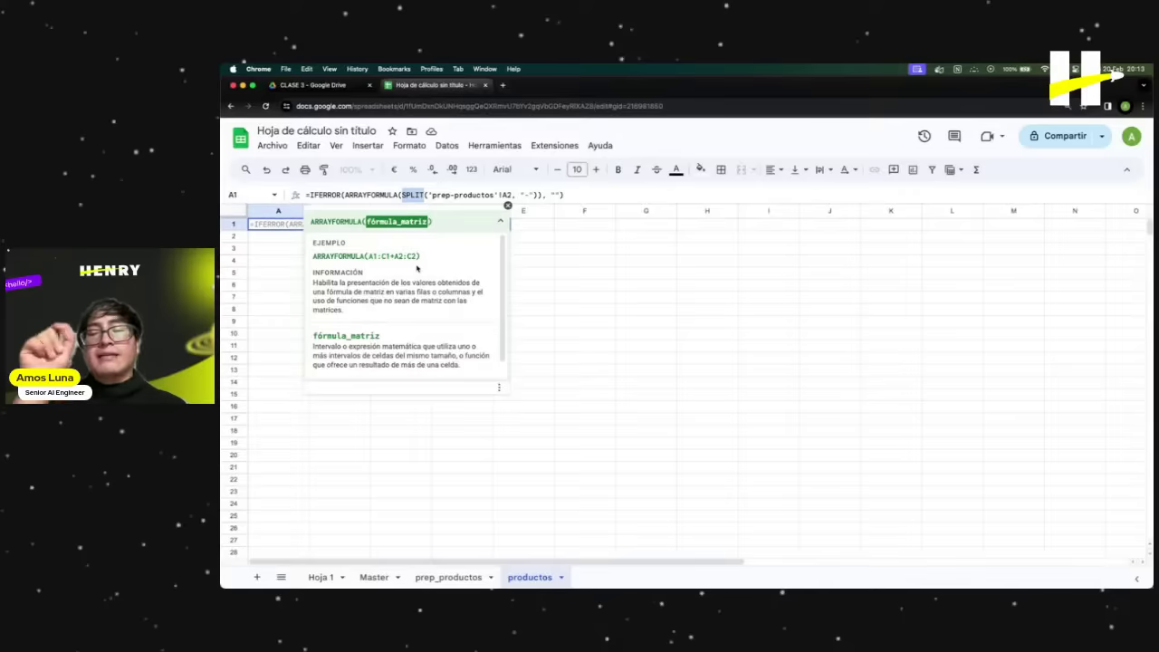
pyautogui.click(576, 194)
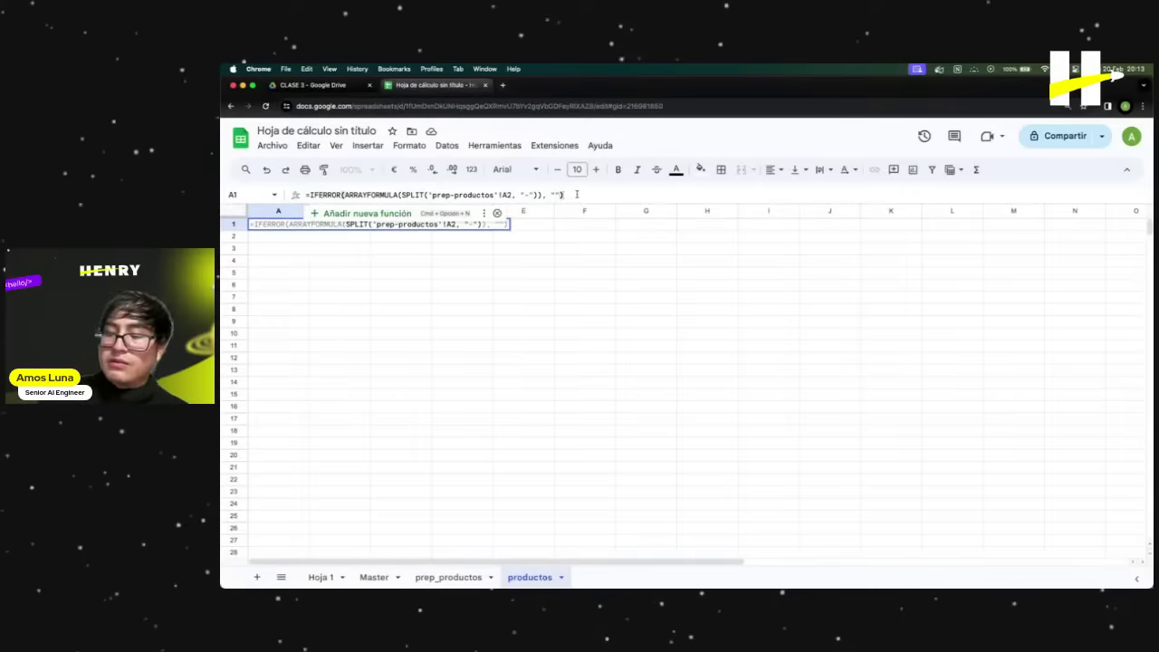
pyautogui.press('Return')
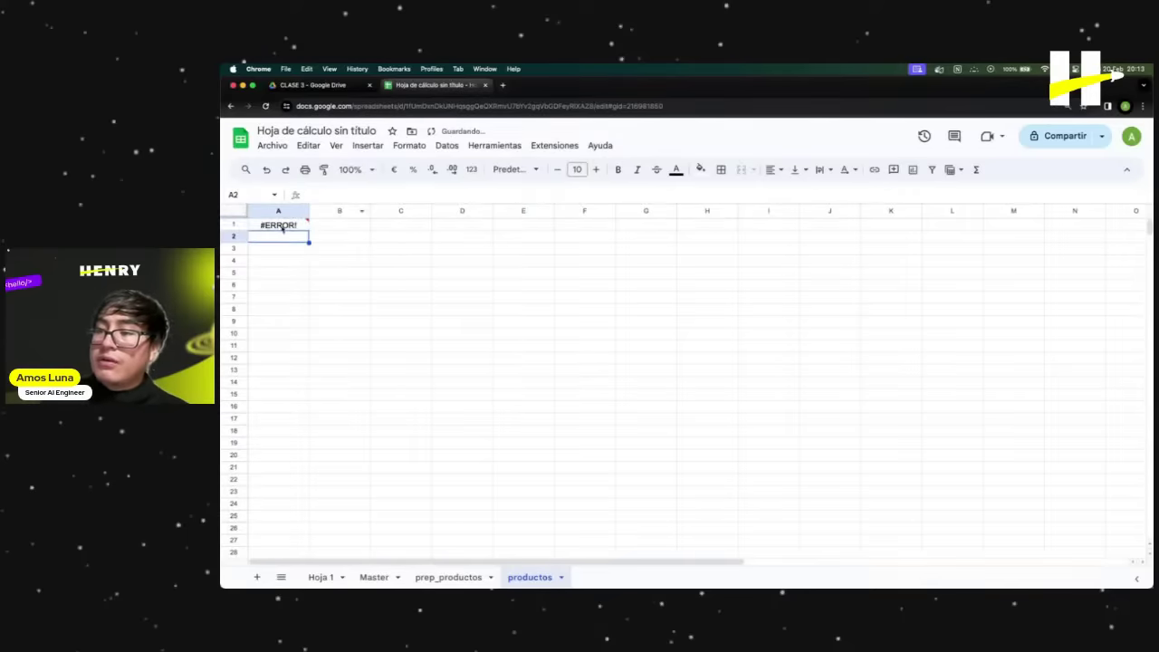
# Replace the hyphen in the A1 formula's sheet reference with an underscore so it reads 'prep_productos'!A2.
pyautogui.click(286, 226)
pyautogui.click(477, 195)
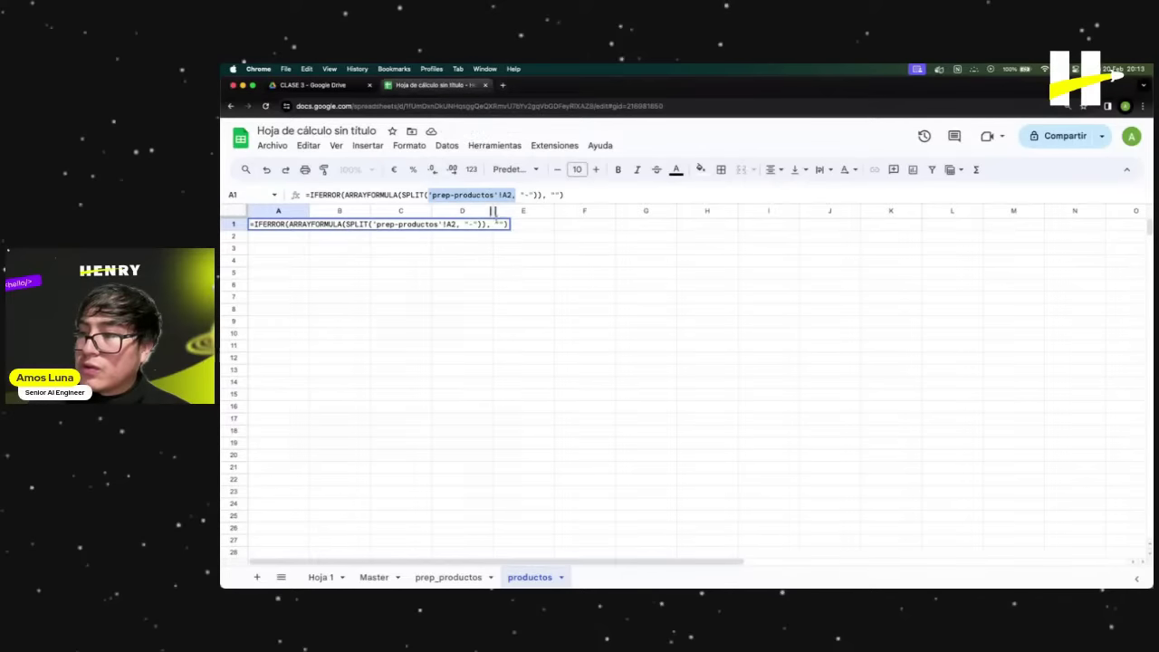
pyautogui.click(455, 195)
pyautogui.press('BackSpace')
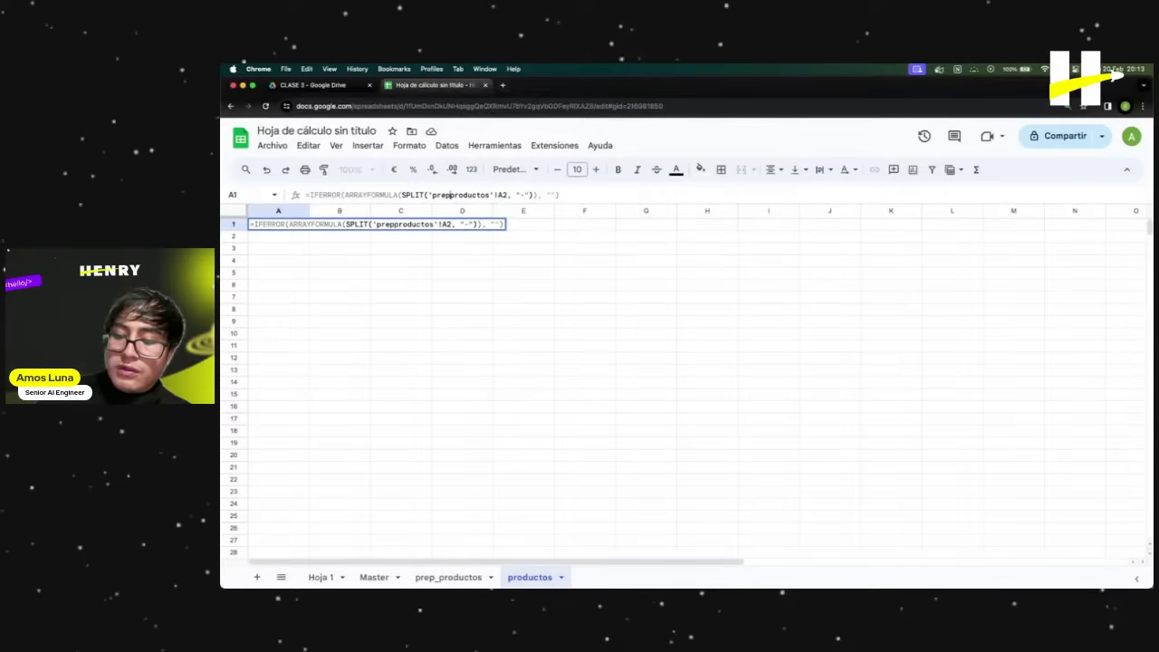
pyautogui.write('_')
pyautogui.press('Return')
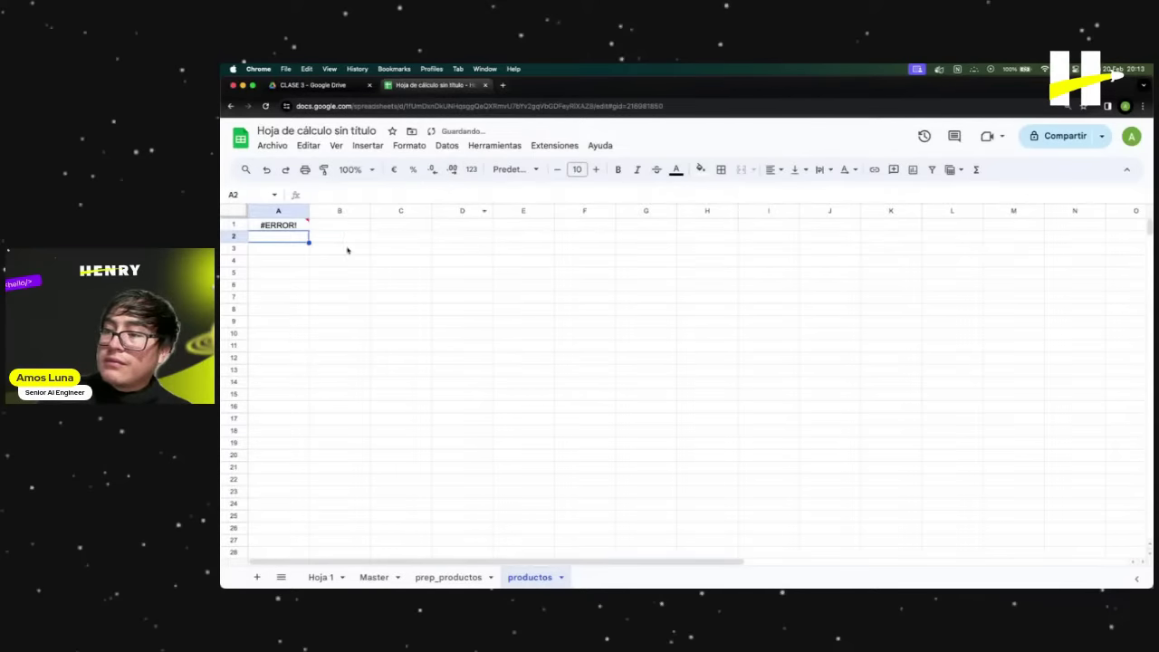
# Try to fix the A1 formula by checking its closing parenthesis and committing it again.
pyautogui.click(286, 228)
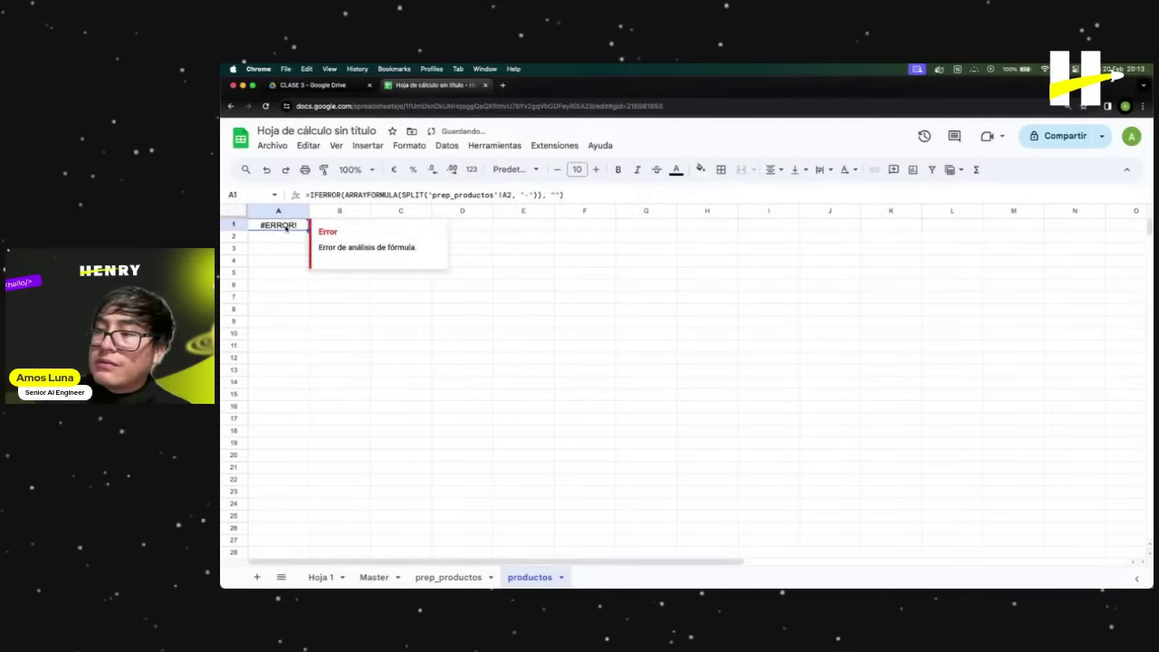
pyautogui.click(561, 197)
pyautogui.write(')')
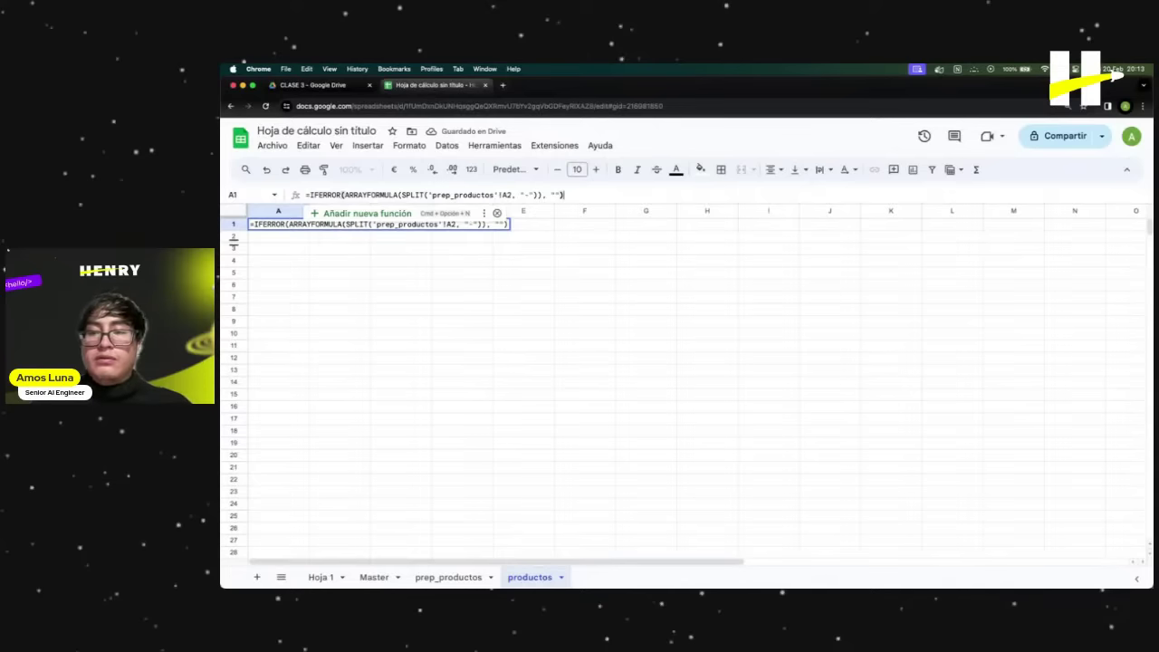
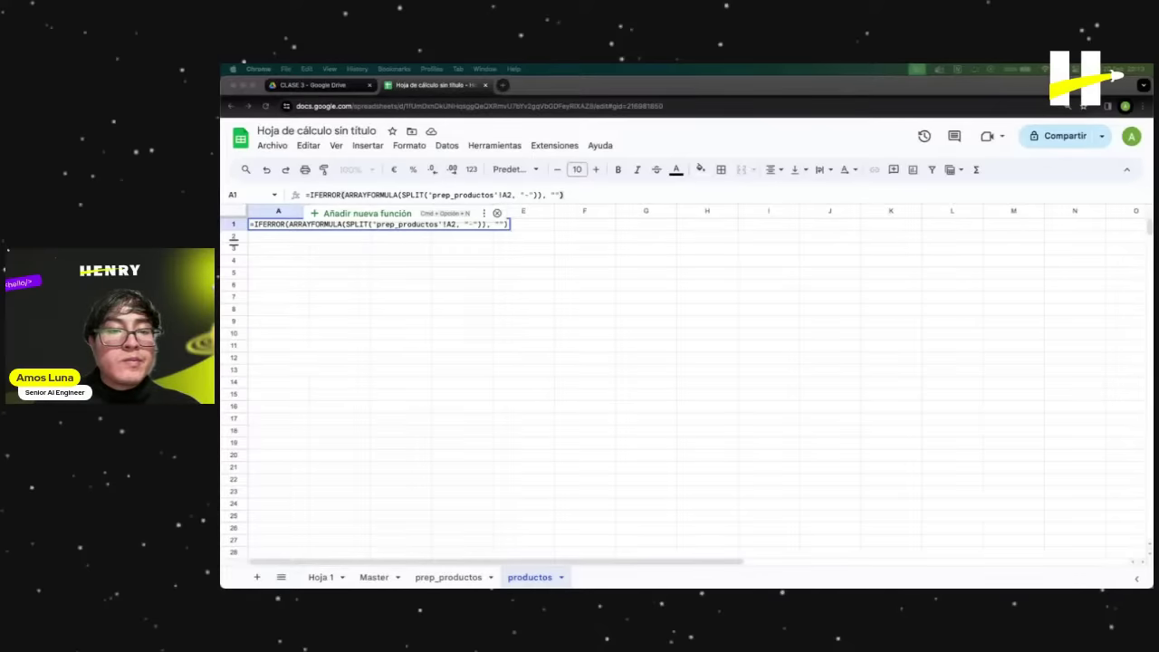
pyautogui.click(398, 250)
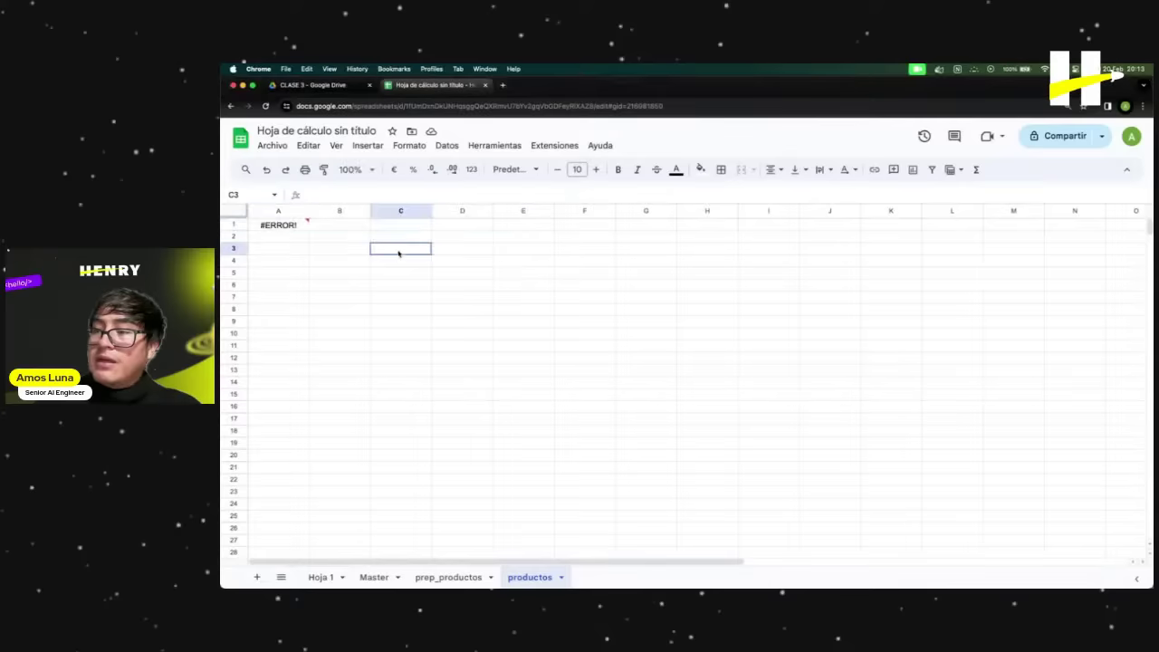
# Clear the IFERROR formula from cell A1 of the productos sheet.
pyautogui.click(286, 226)
pyautogui.press('Delete')
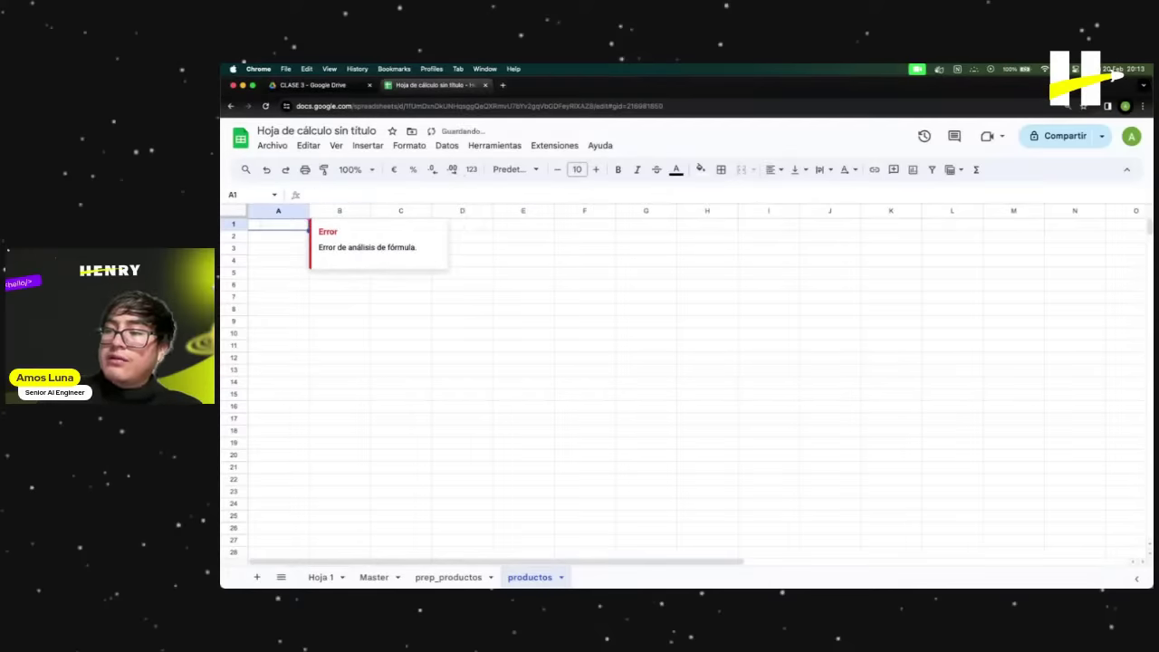
pyautogui.moveTo(400, 273); pyautogui.dragTo(400, 284)
# Check cell A2 of prep_productos as the source text for the split, and return to the productos sheet.
pyautogui.click(457, 576)
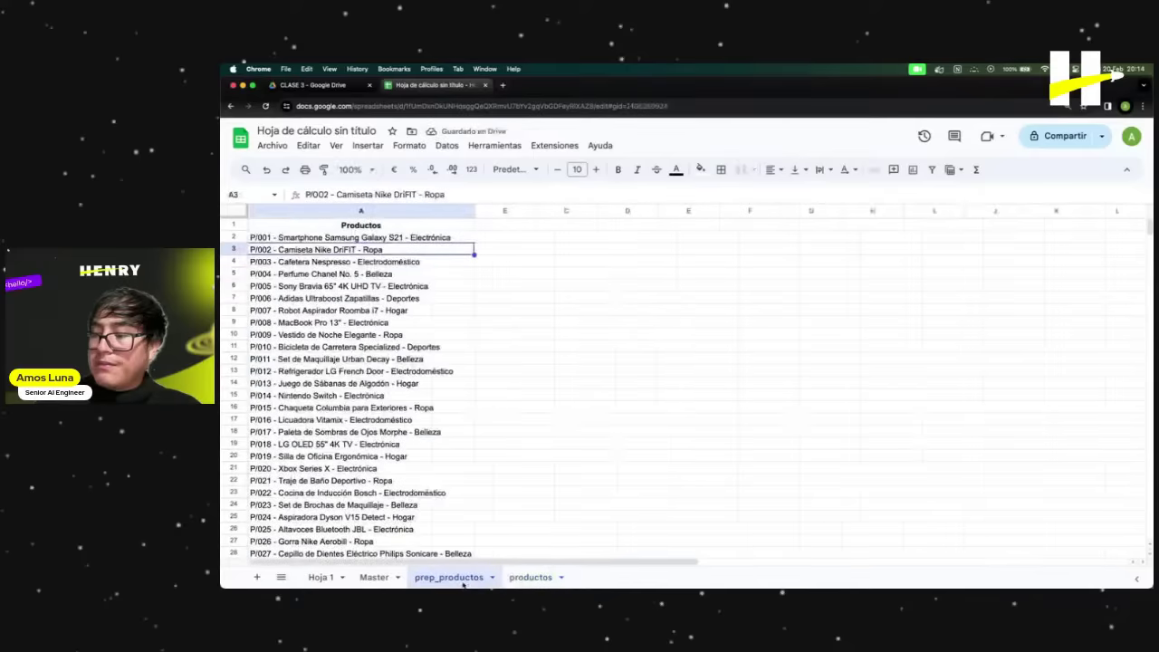
pyautogui.click(360, 242)
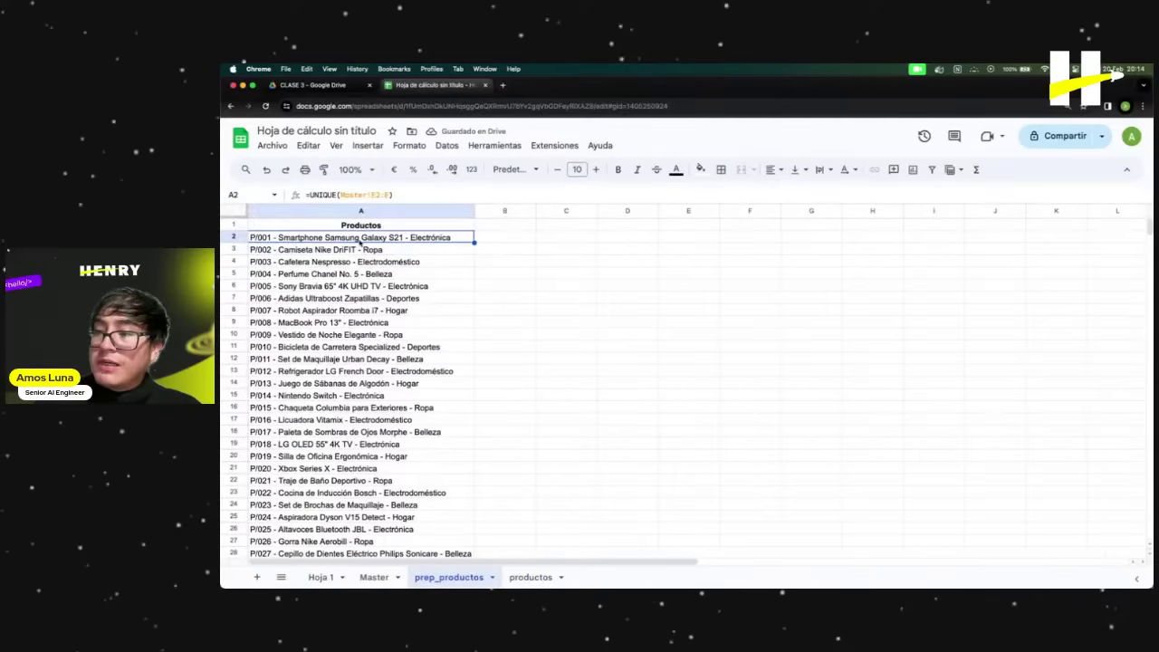
pyautogui.click(530, 577)
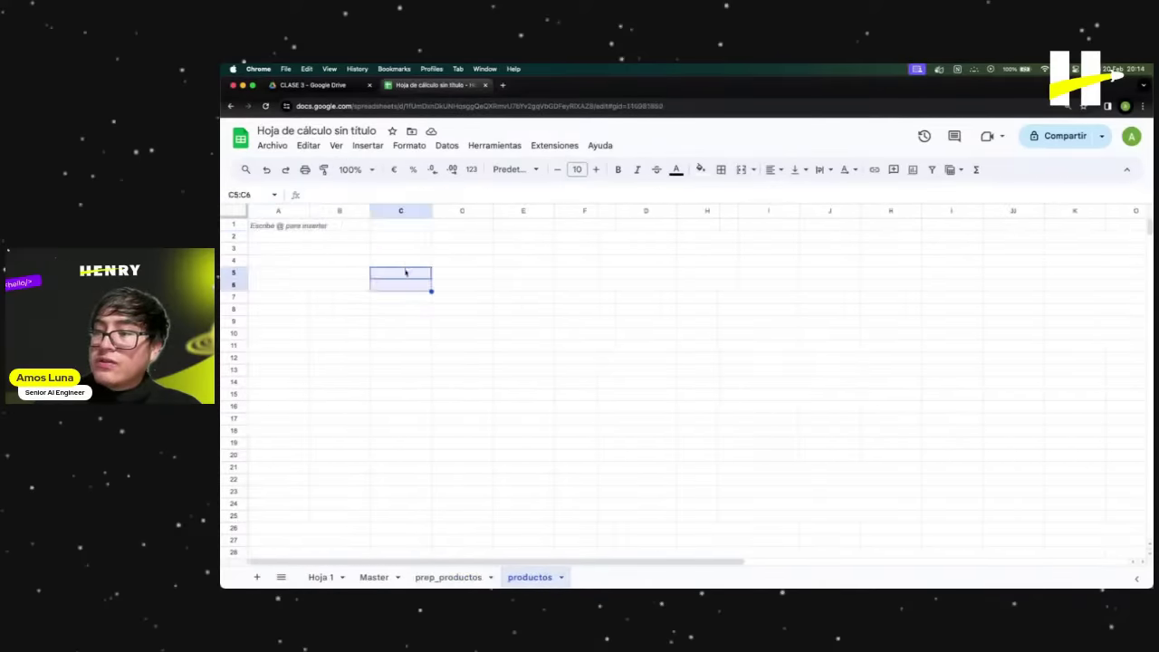
# Start a SPLIT formula in cell A1 of the productos sheet with prep_productos!A2 as the text to split.
pyautogui.click(275, 226)
pyautogui.click(371, 193)
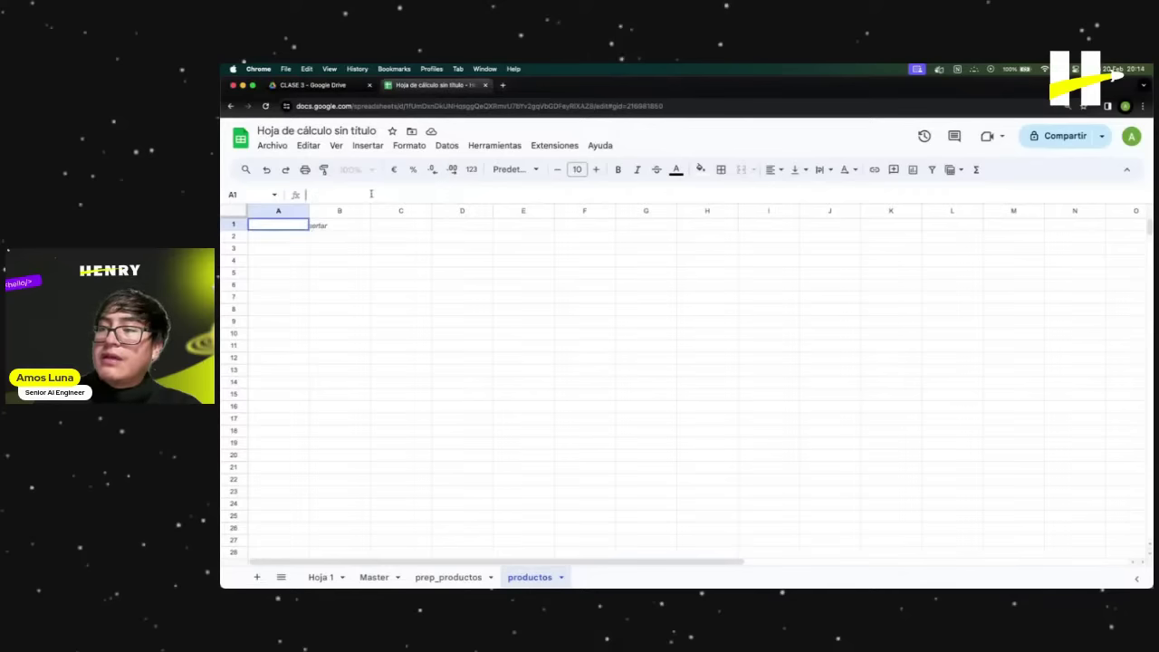
pyautogui.write('ap')
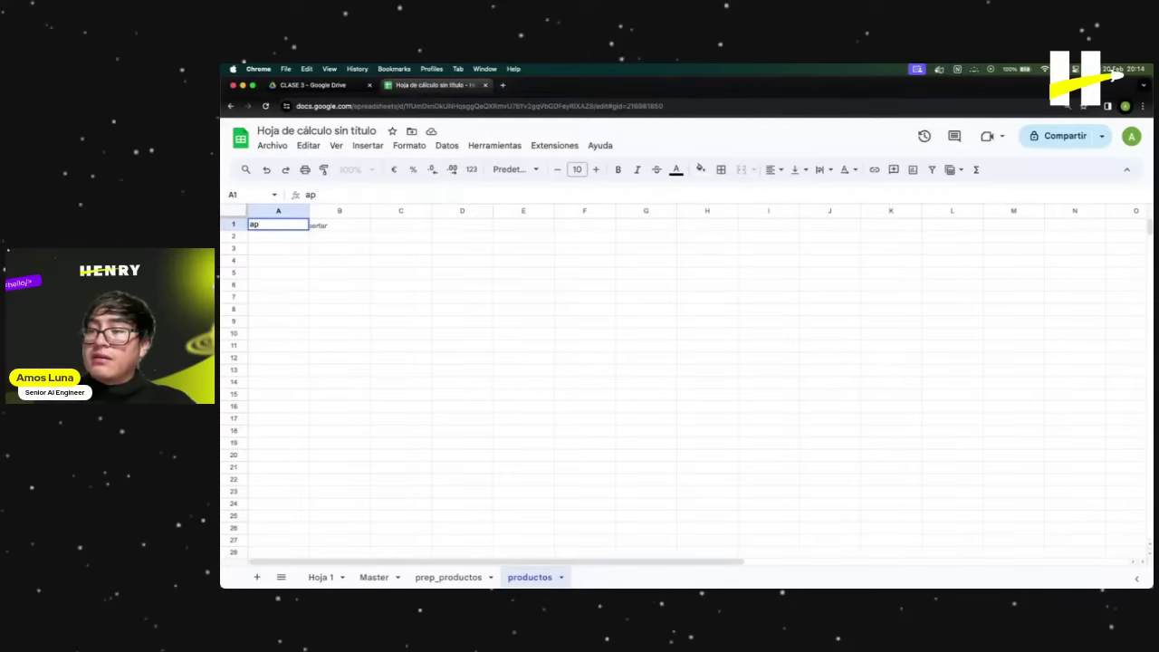
pyautogui.press('BackSpace')
pyautogui.press('BackSpace')
pyautogui.write('=SPLI')
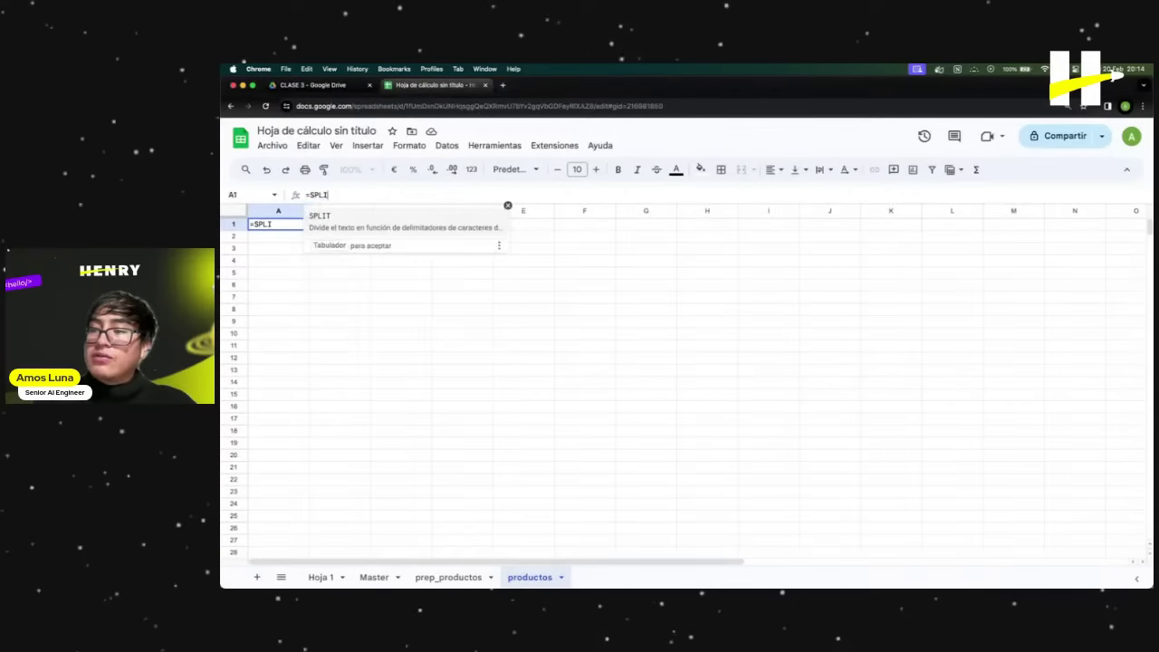
pyautogui.press('Tab')
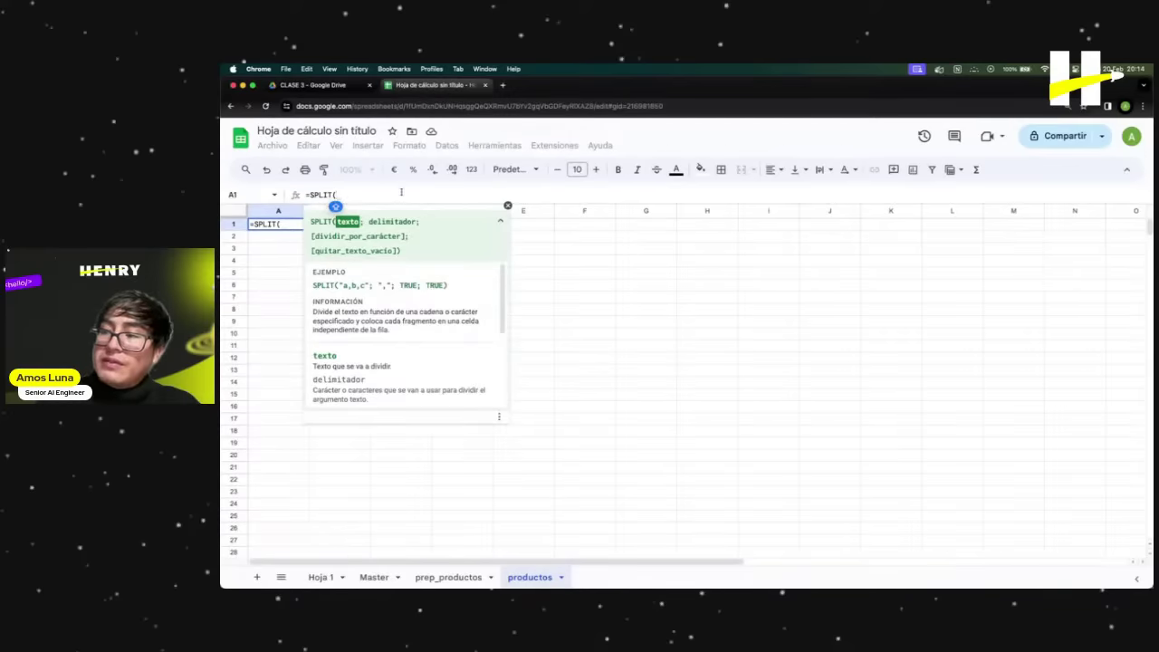
pyautogui.click(445, 576)
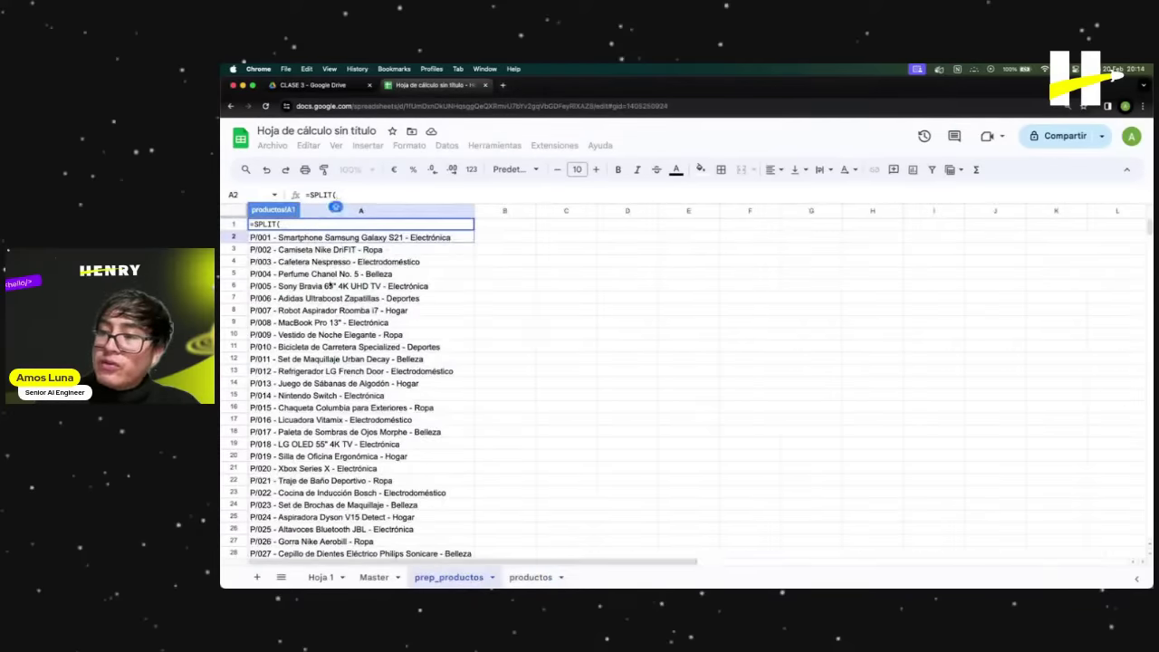
pyautogui.click(319, 237)
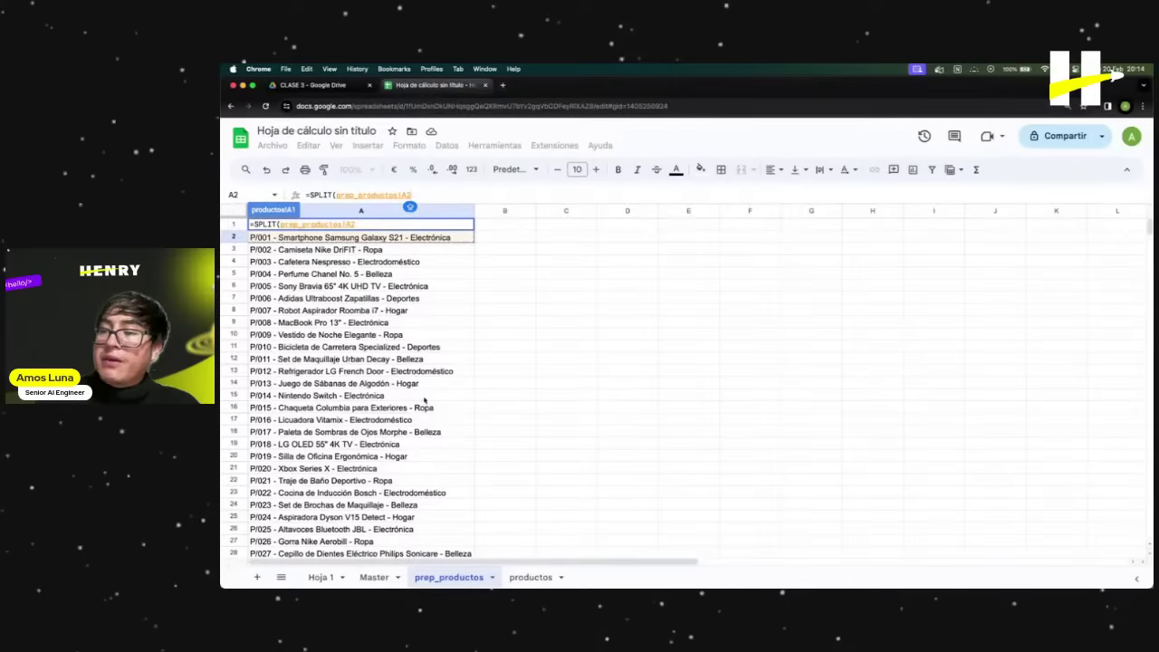
pyautogui.click(530, 579)
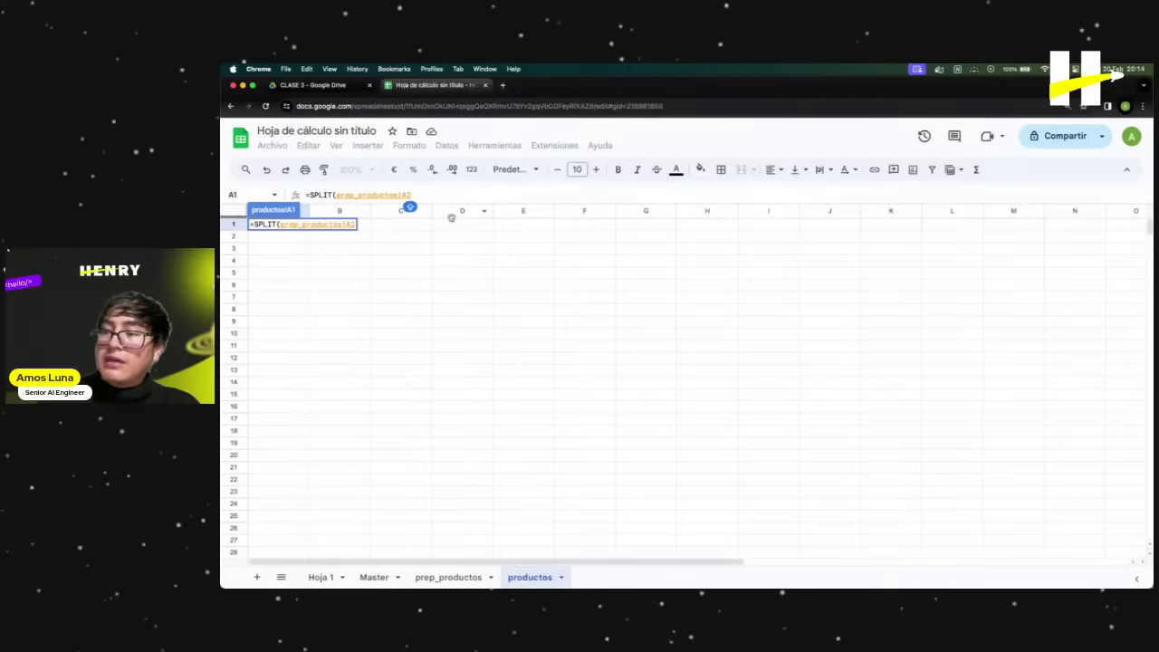
# Complete the A1 formula with a hyphen as the delimiter so it reads =SPLIT(prep_productos!A2;"-").
pyautogui.write(';')
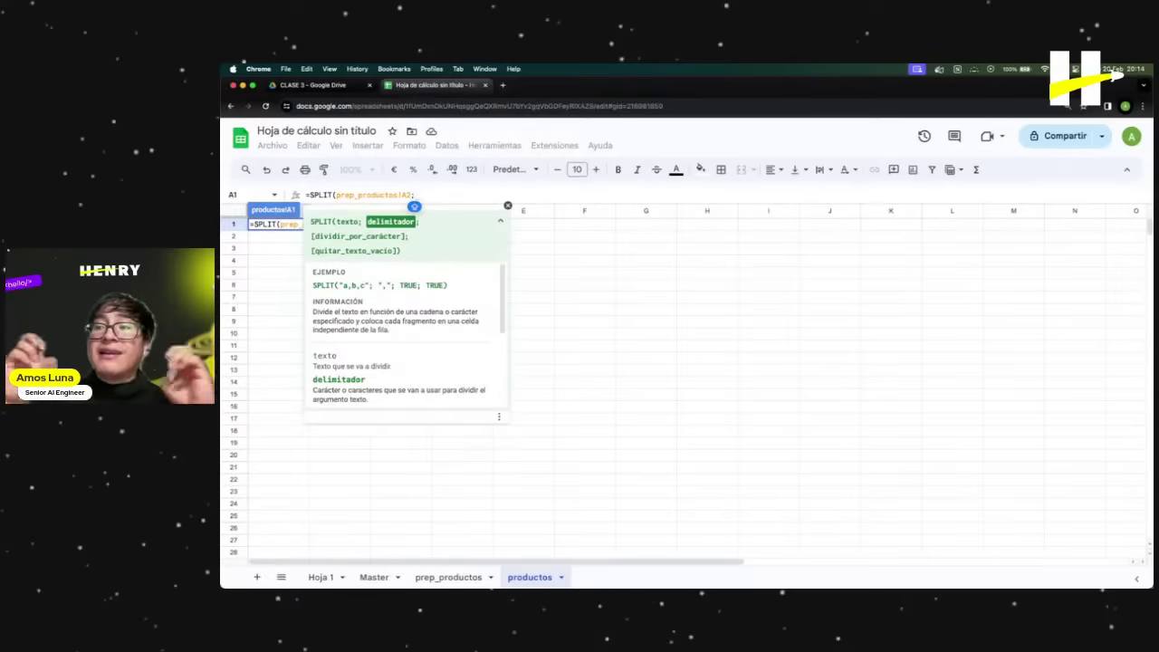
pyautogui.click(448, 577)
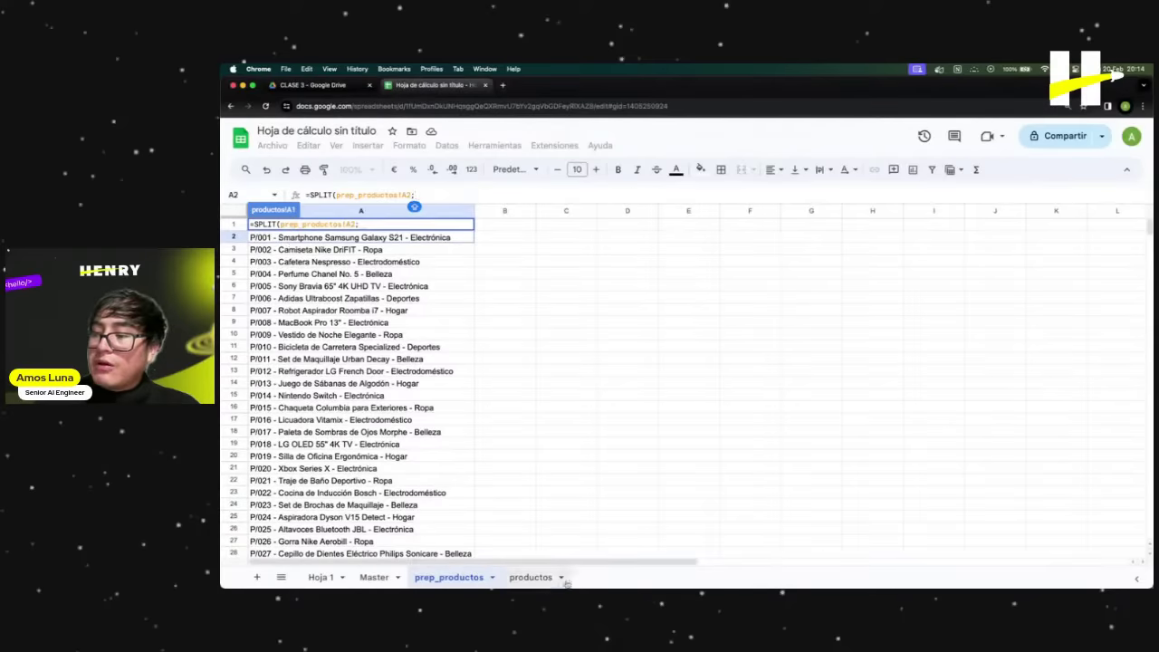
pyautogui.click(531, 576)
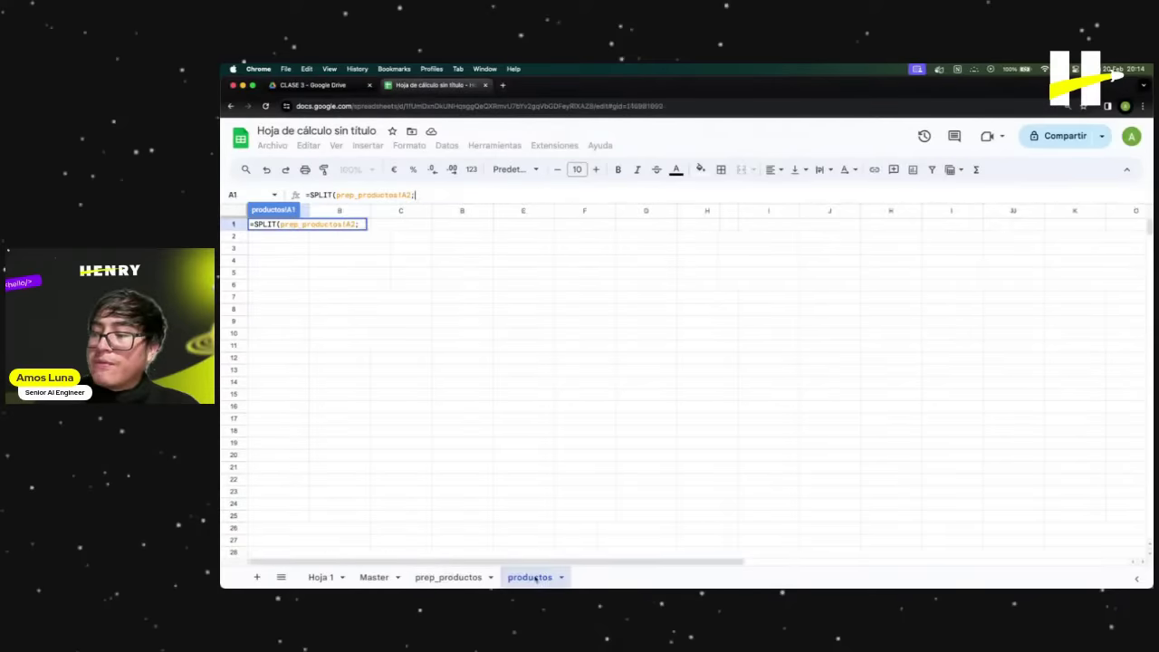
pyautogui.click(428, 198)
pyautogui.write('"')
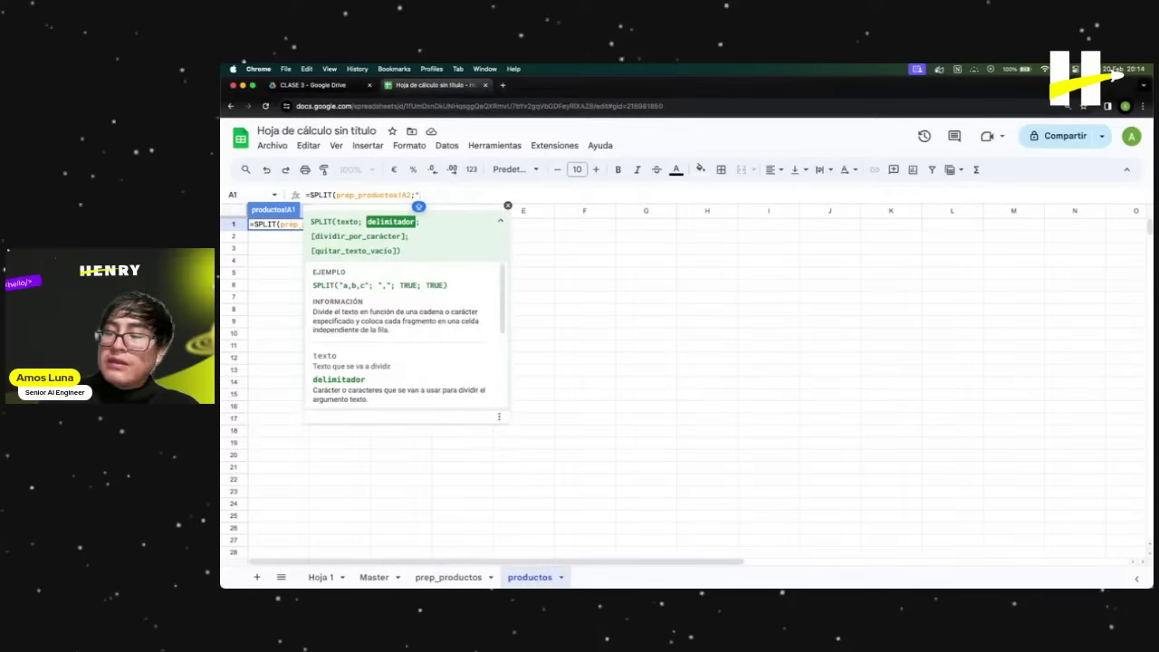
pyautogui.write('-"')
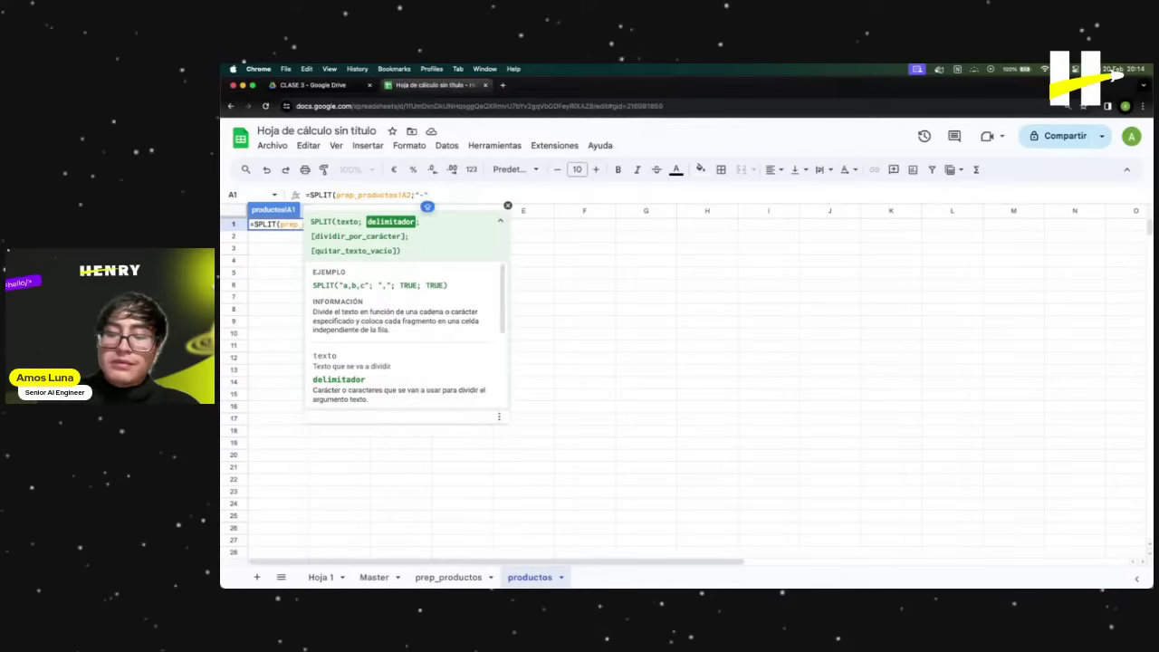
pyautogui.write(')')
pyautogui.press('Return')
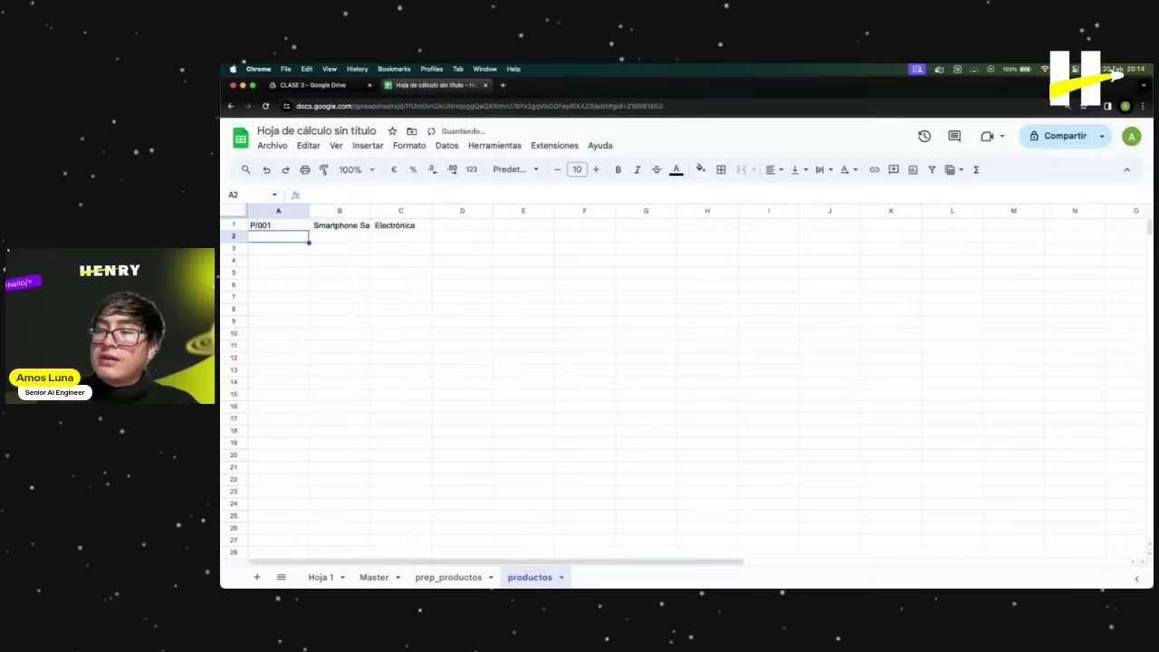
# Fit the widths of columns B, C and A on the productos sheet to their contents.
pyautogui.doubleClick(371, 211)
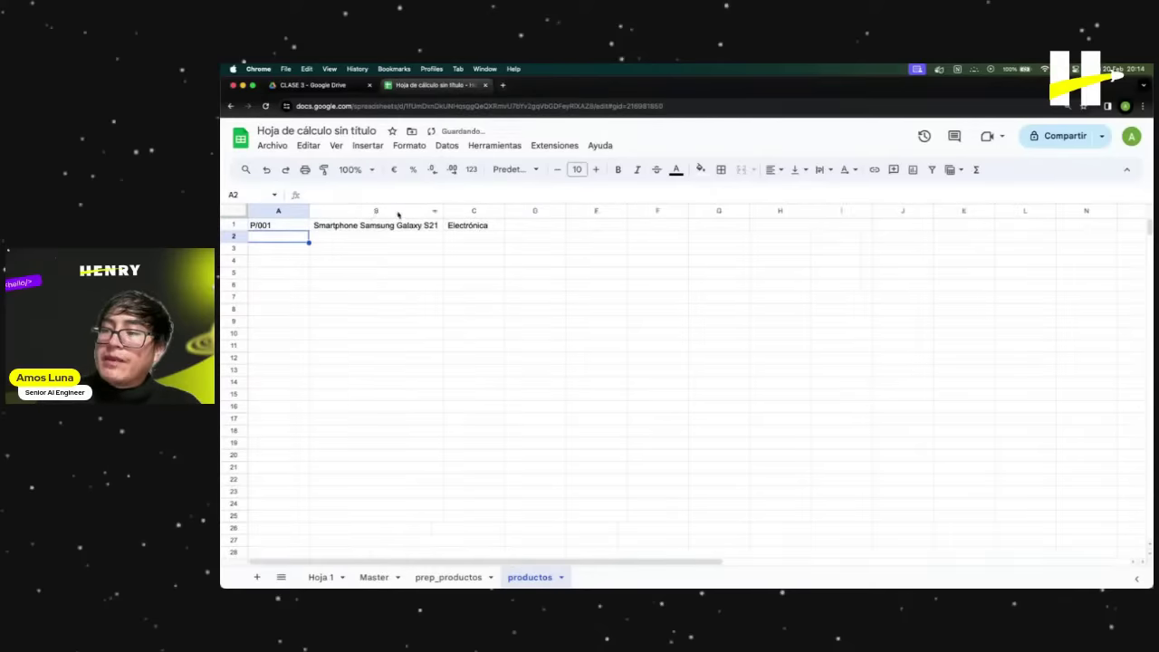
pyautogui.doubleClick(504, 211)
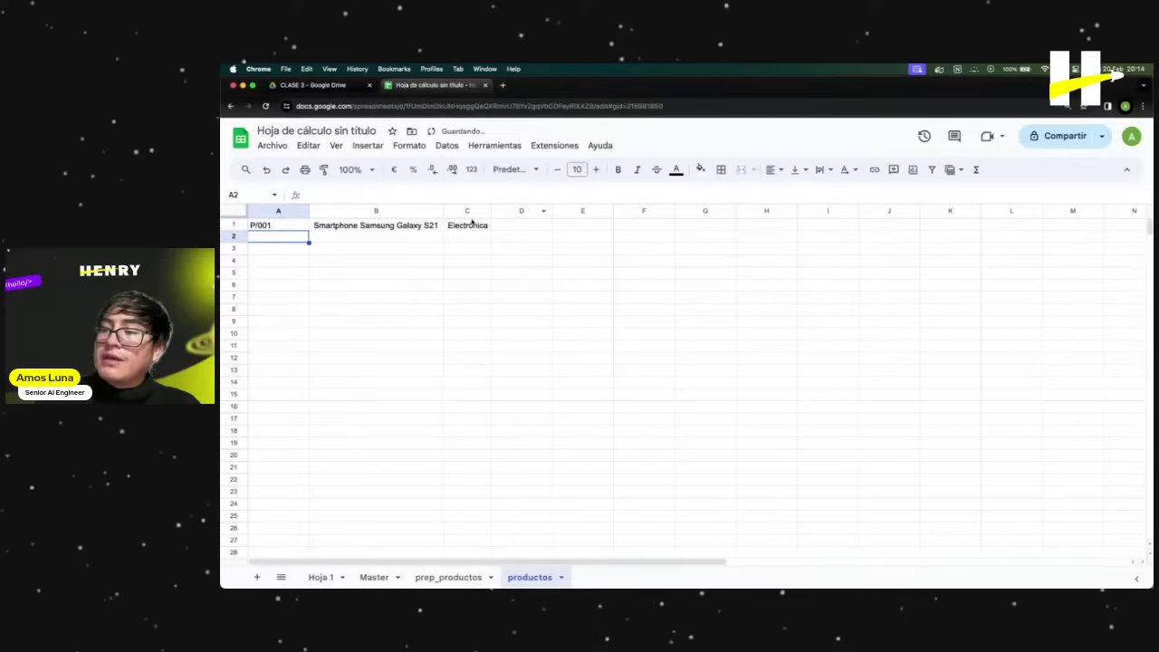
pyautogui.doubleClick(309, 211)
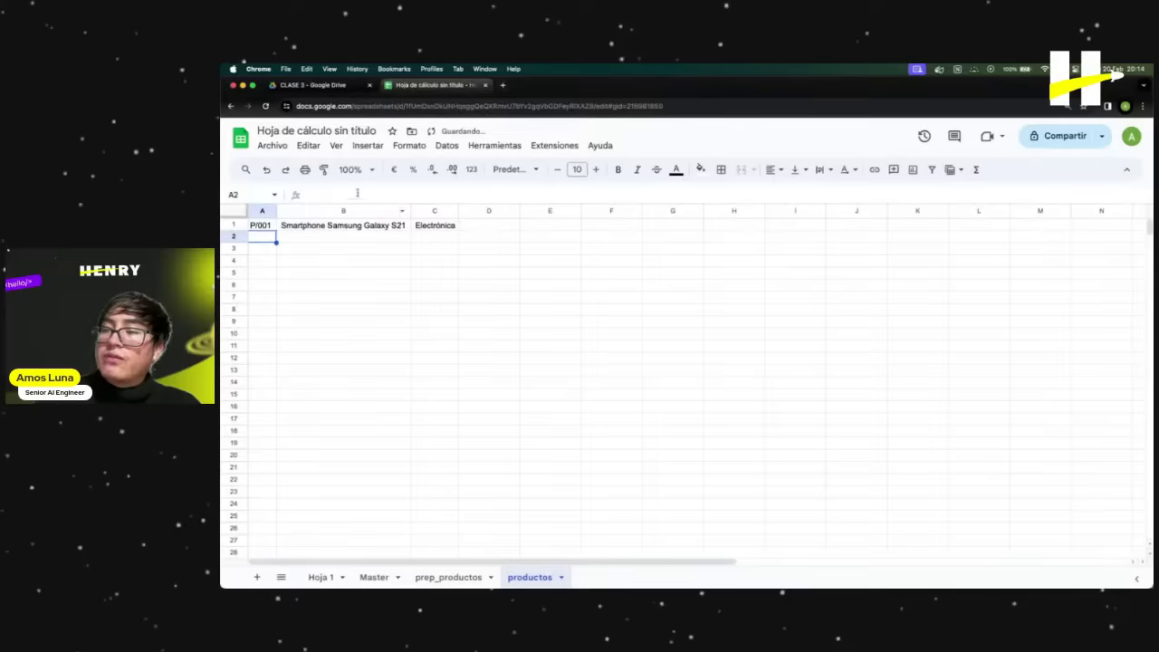
# Compare the split values in row 1 of productos with the source text in cell A2 of prep_productos.
pyautogui.press('Up')
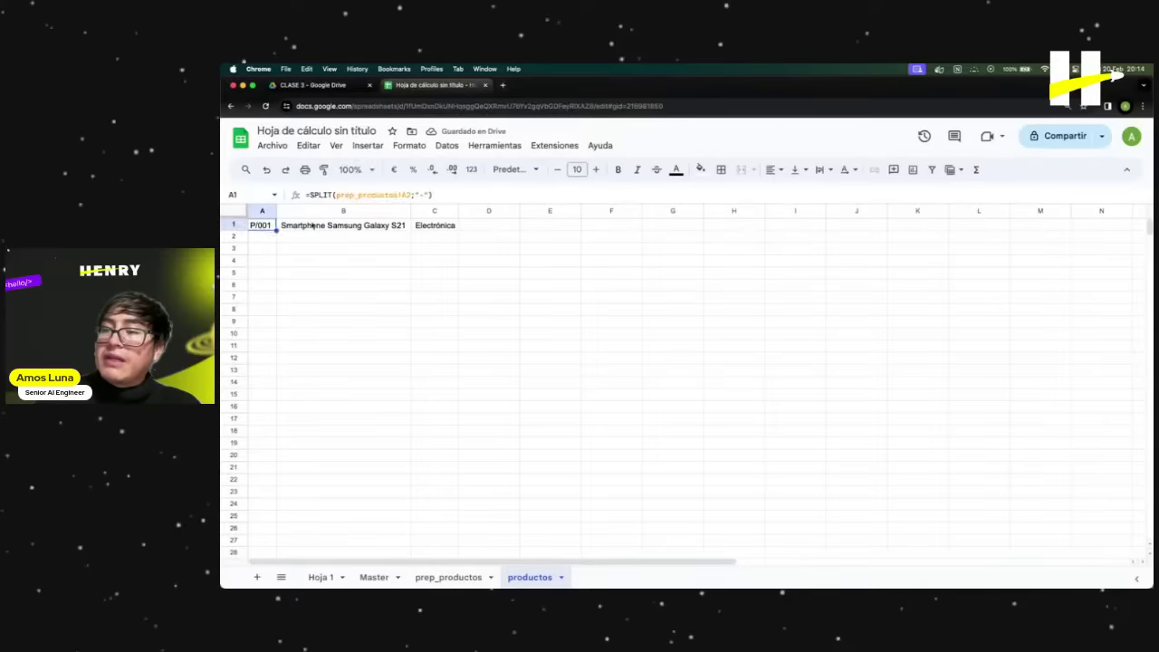
pyautogui.click(453, 584)
pyautogui.click(332, 238)
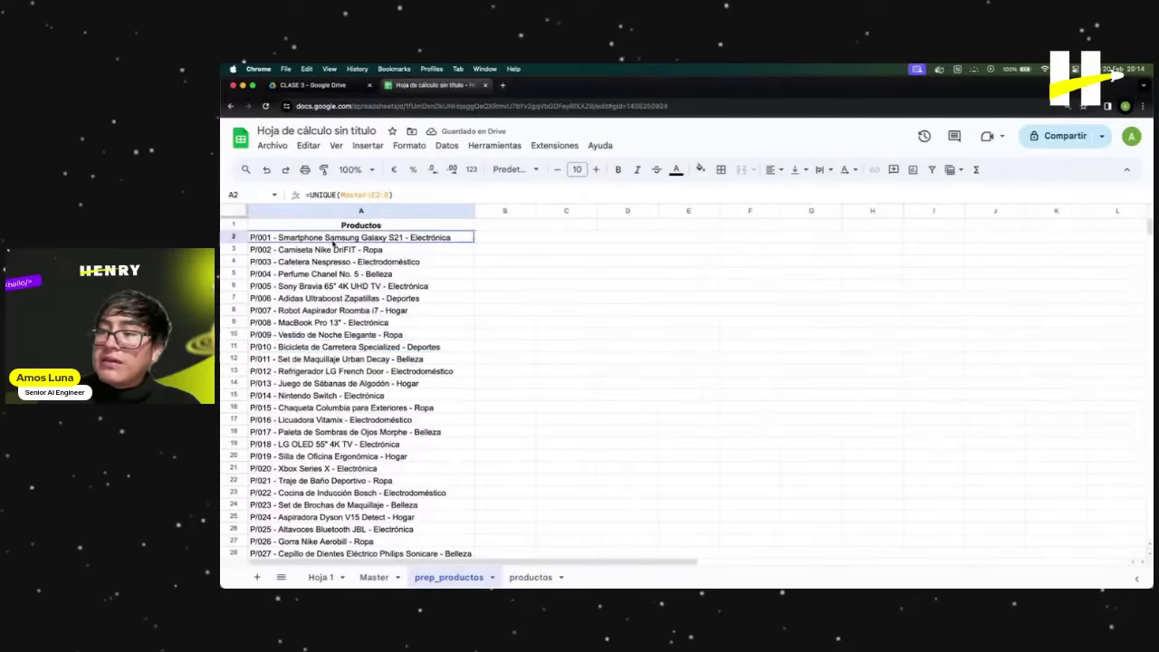
pyautogui.click(531, 576)
pyautogui.click(344, 280)
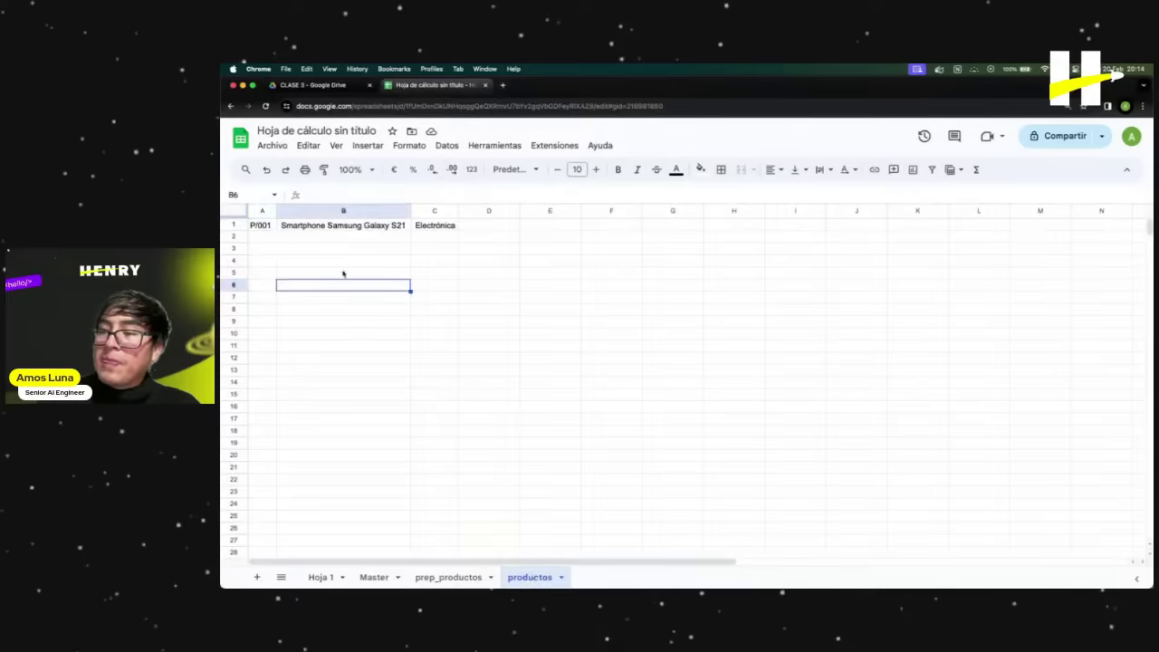
pyautogui.click(331, 228)
pyautogui.press('Right')
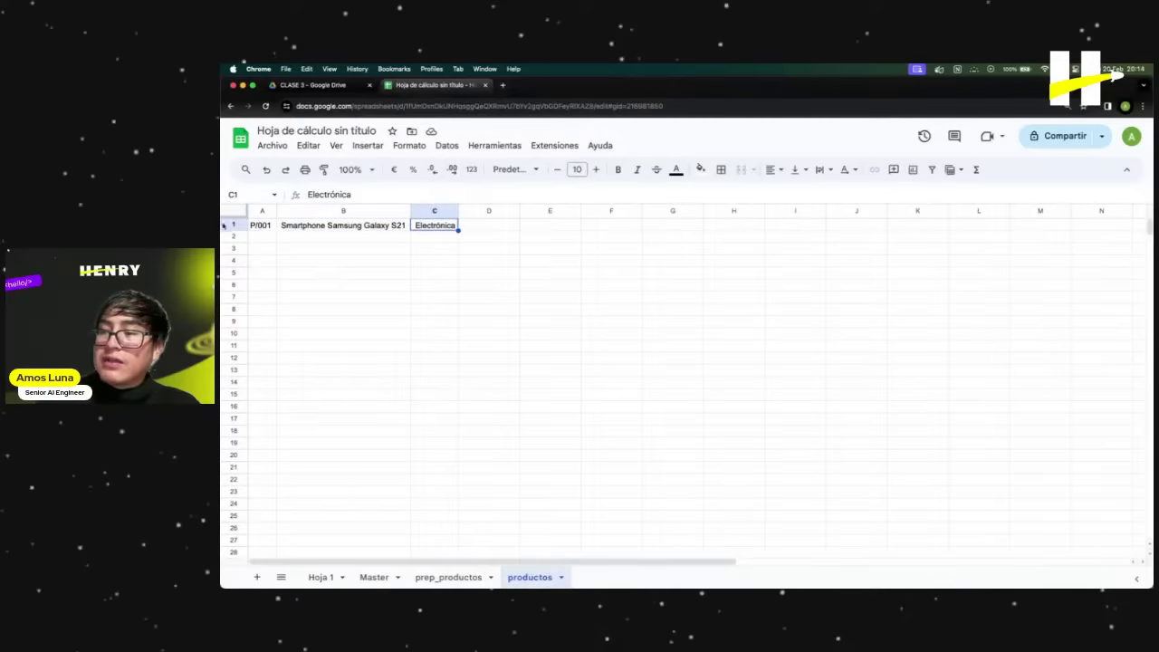
# Insert an empty row above the split product on the productos sheet and select cell A1 for the headings.
pyautogui.click(233, 224)
pyautogui.rightClick(233, 224)
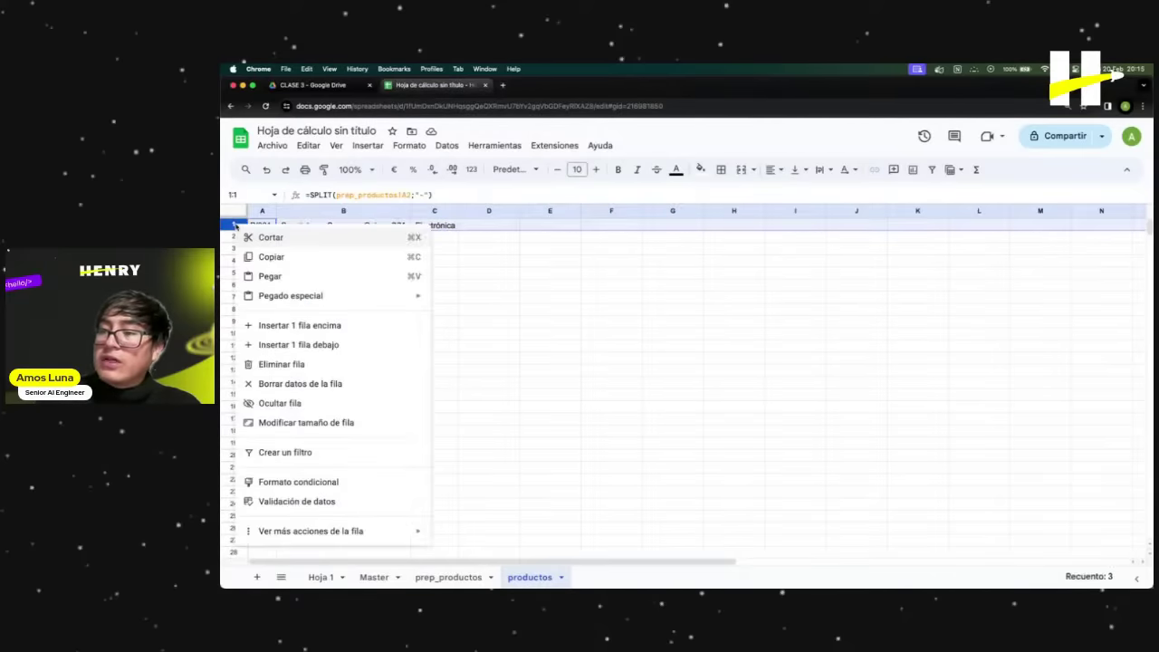
pyautogui.click(306, 326)
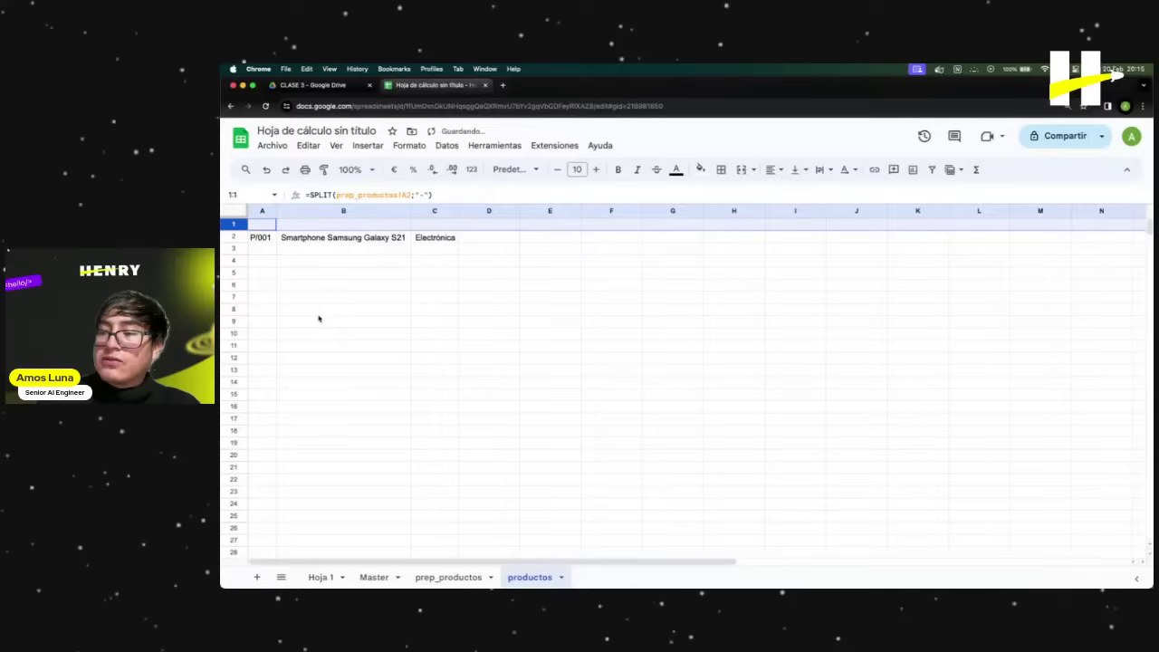
pyautogui.click(281, 261)
pyautogui.click(264, 229)
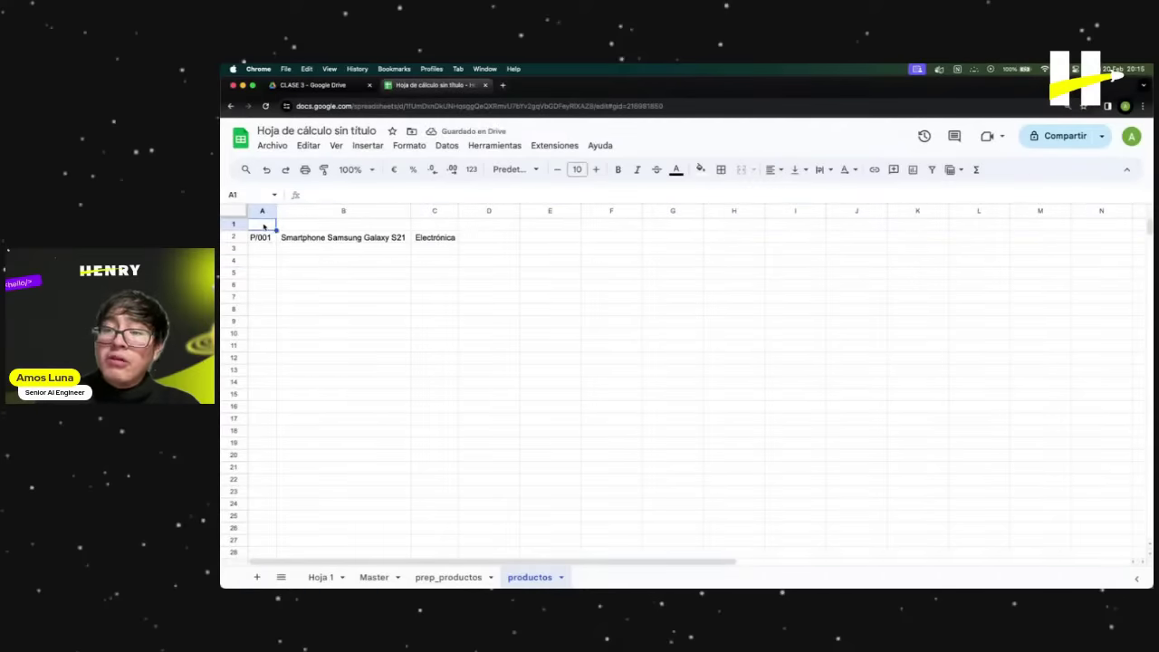
pyautogui.write('ID_')
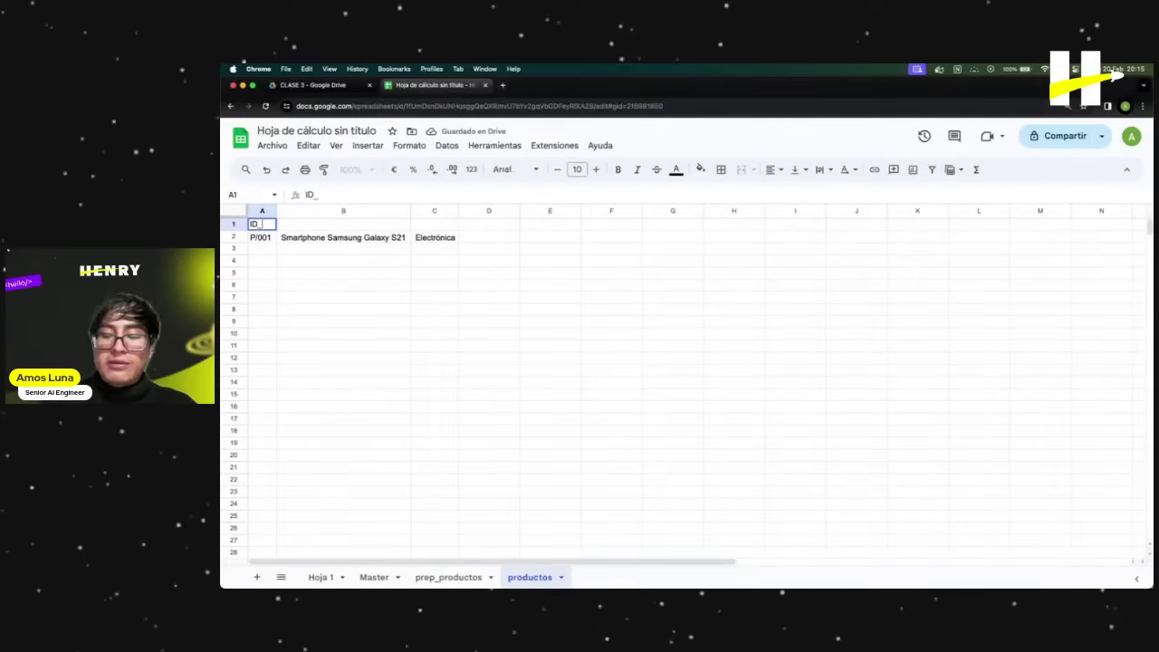
pyautogui.write('PRODUCT')
pyautogui.press('BackSpace')
pyautogui.press('BackSpace')
pyautogui.press('BackSpace')
pyautogui.press('BackSpace')
pyautogui.press('BackSpace')
pyautogui.press('BackSpace')
pyautogui.press('BackSpace')
pyautogui.press('BackSpace')
pyautogui.press('BackSpace')
pyautogui.press('BackSpace')
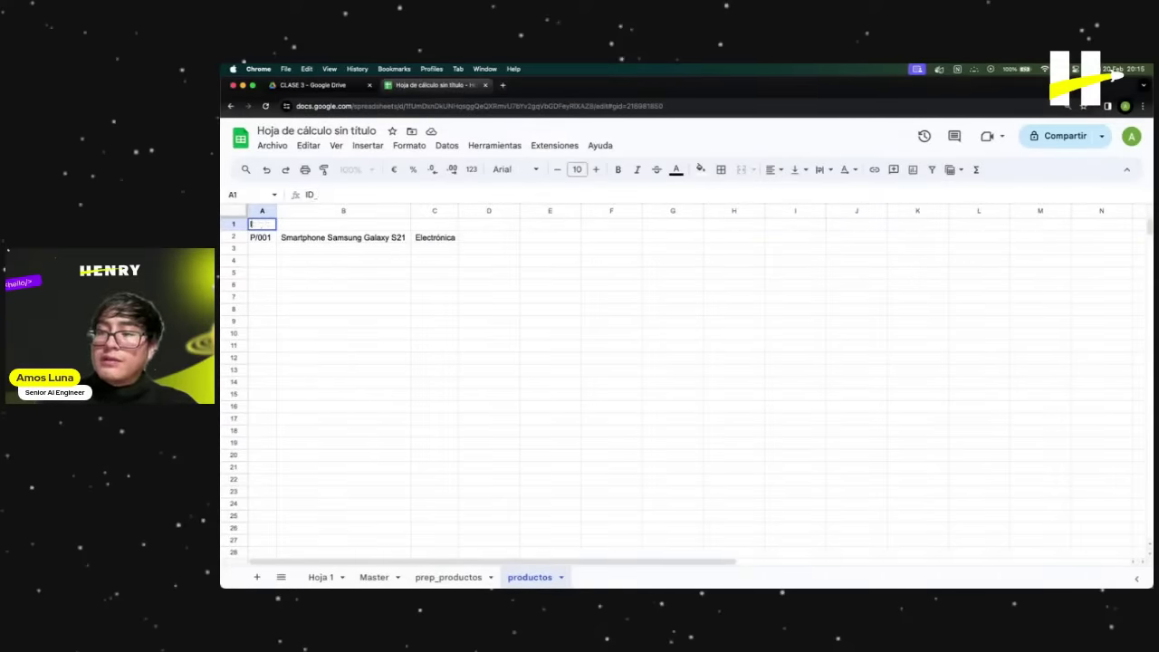
# Enter the headings id_productop, nombre and categoria in cells A1 to C1, and widen column A.
pyautogui.write('id_productop')
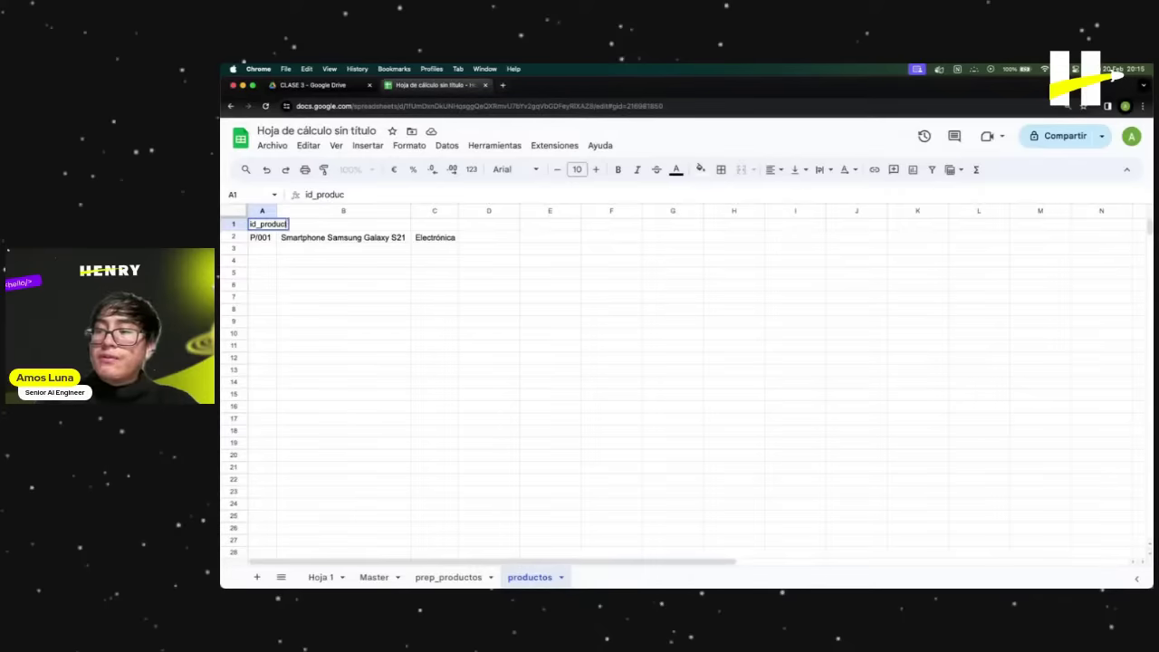
pyautogui.press('Tab')
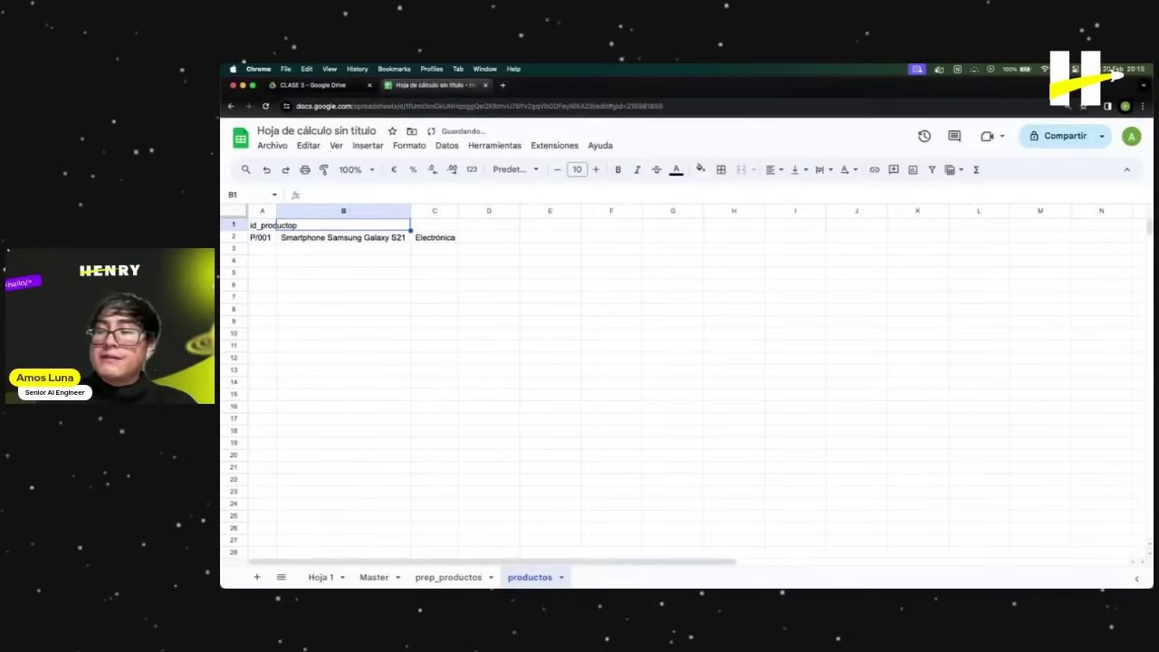
pyautogui.write('nombre')
pyautogui.press('Tab')
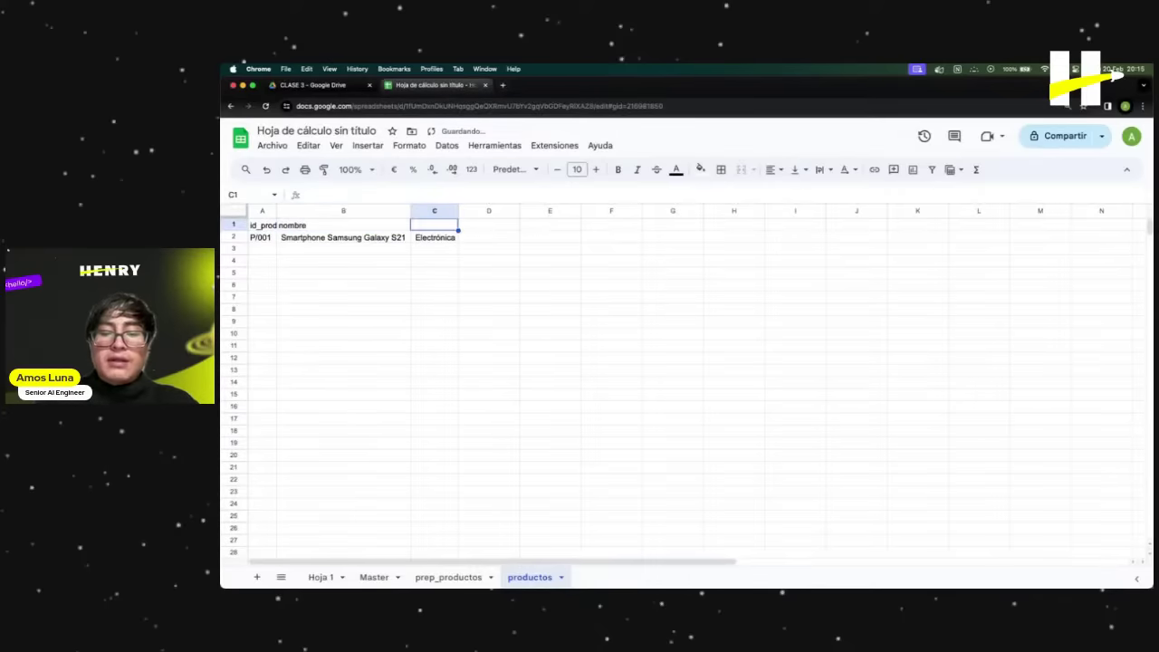
pyautogui.write('categoria')
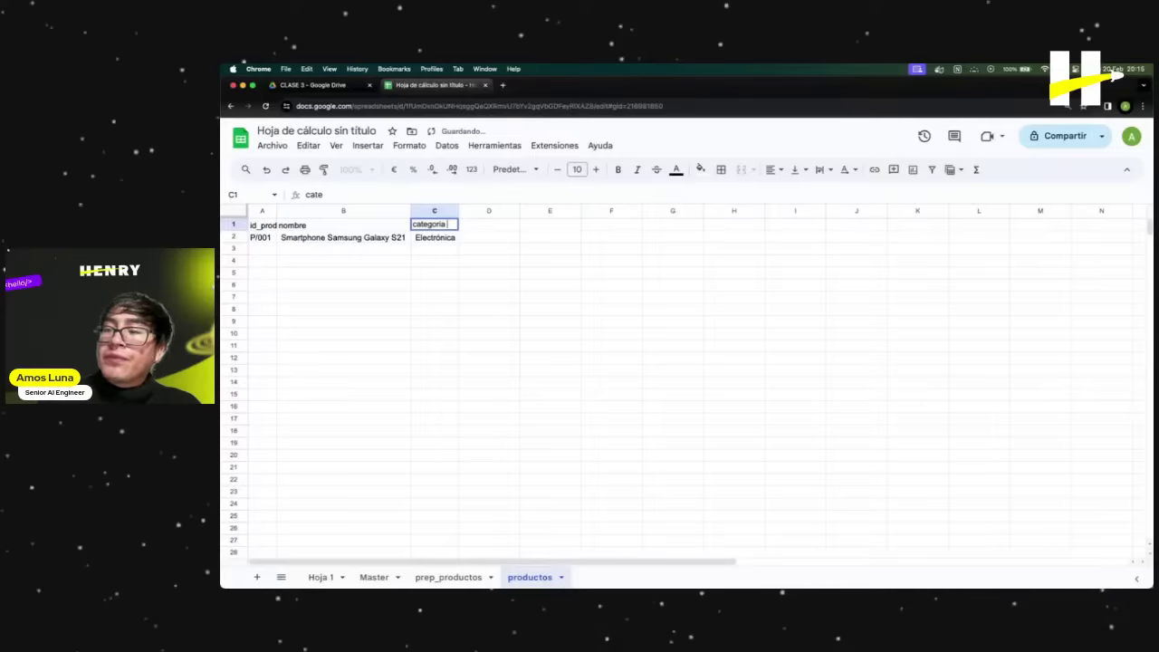
pyautogui.press('Return')
pyautogui.moveTo(277, 211); pyautogui.dragTo(300, 211)
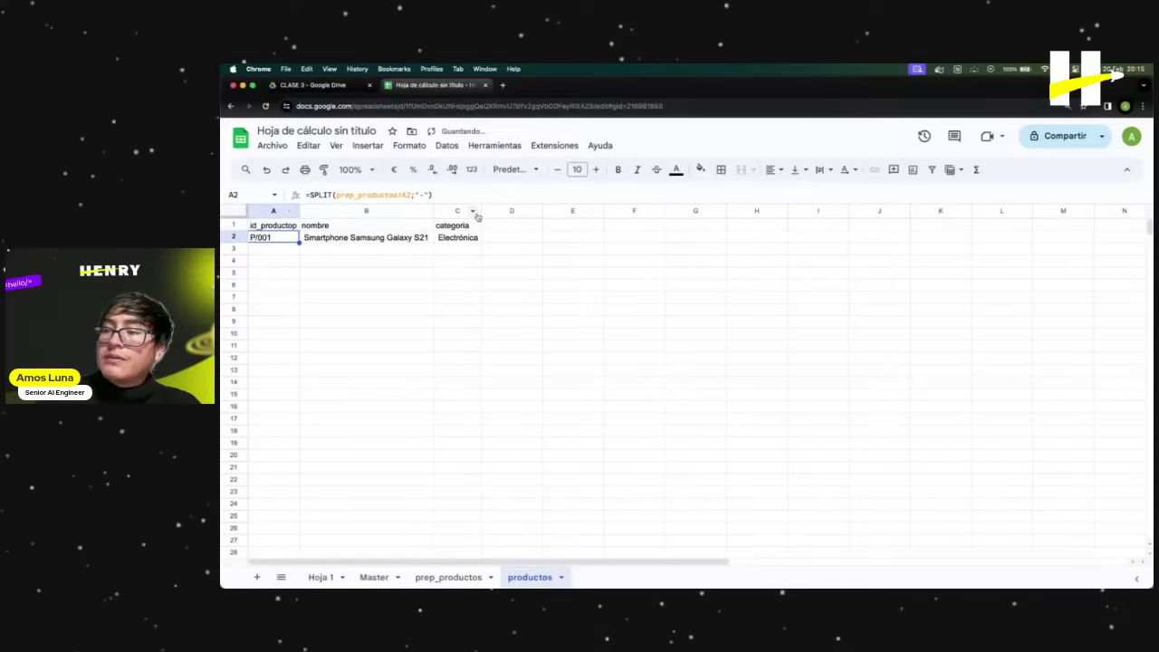
# Center and bold the headings in A1:C1, and widen column A further so the bold id_productop heading fits.
pyautogui.moveTo(271, 225); pyautogui.dragTo(469, 228)
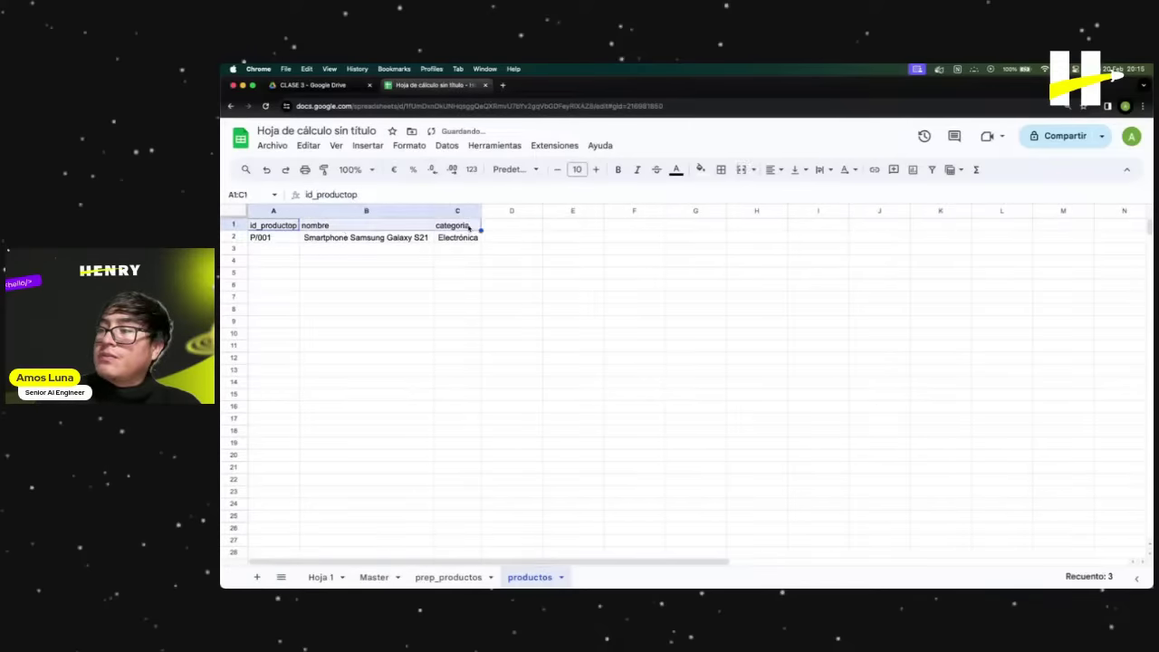
pyautogui.press('super+shift+e')
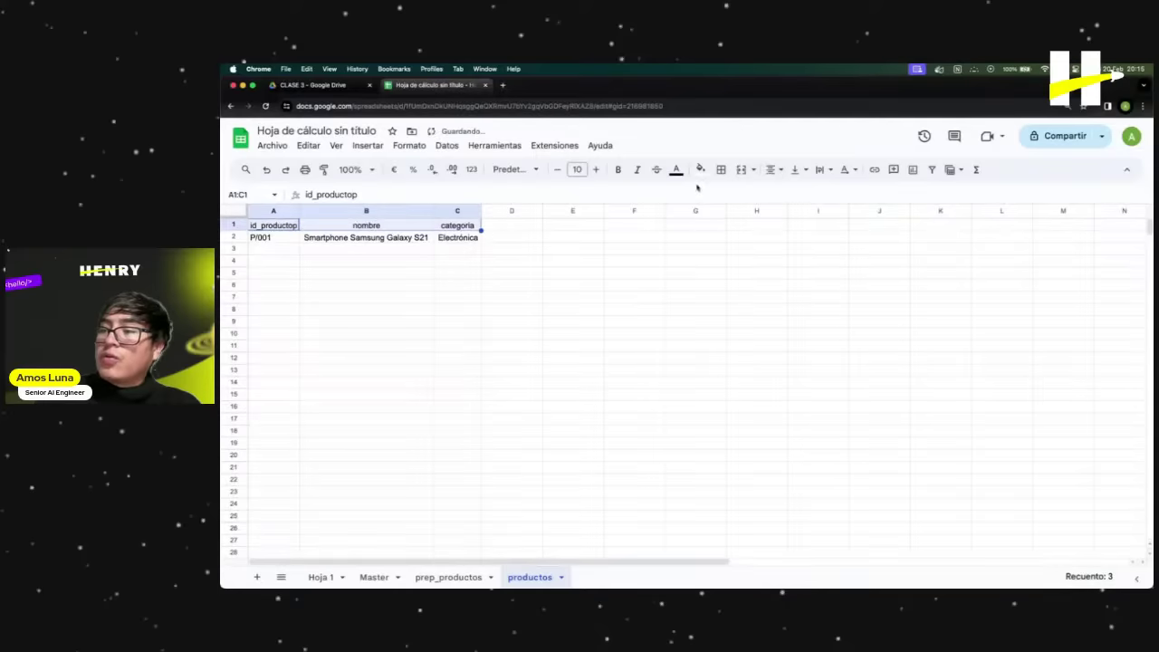
pyautogui.click(615, 171)
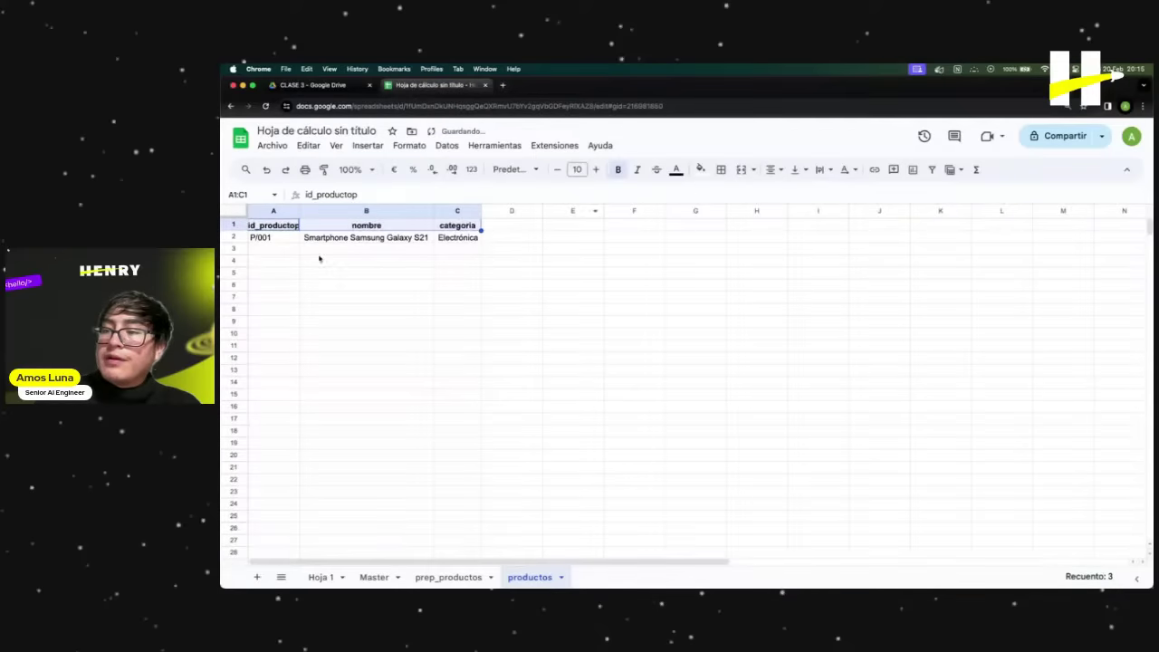
pyautogui.click(316, 251)
pyautogui.moveTo(299, 210); pyautogui.dragTo(327, 227)
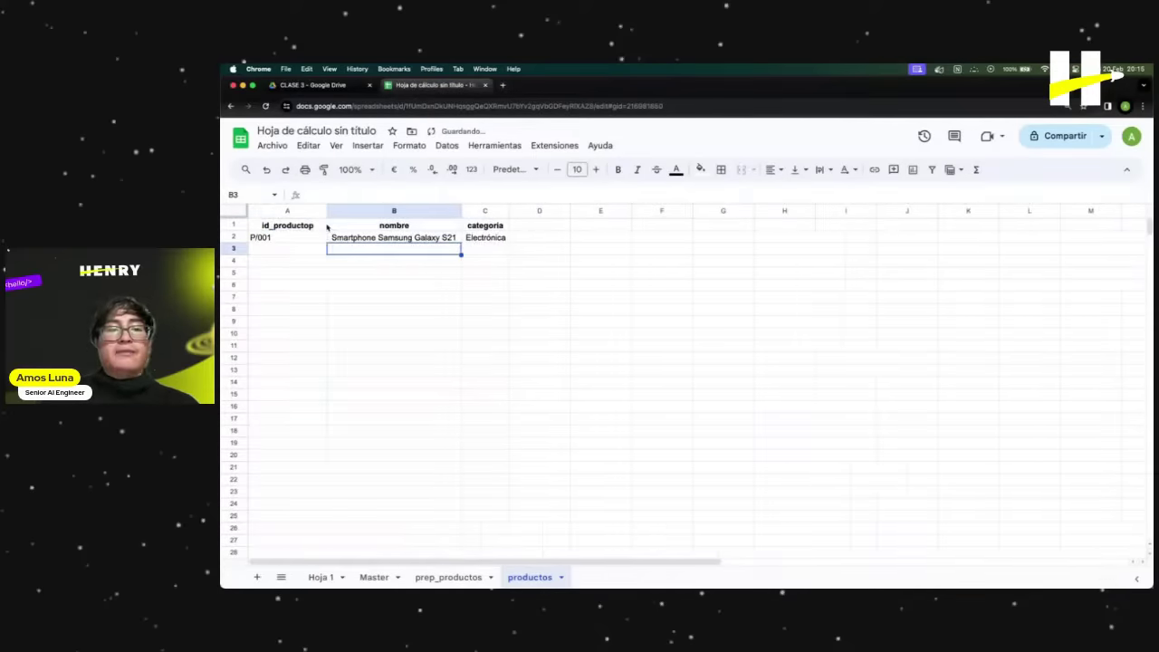
pyautogui.click(312, 237)
pyautogui.click(289, 273)
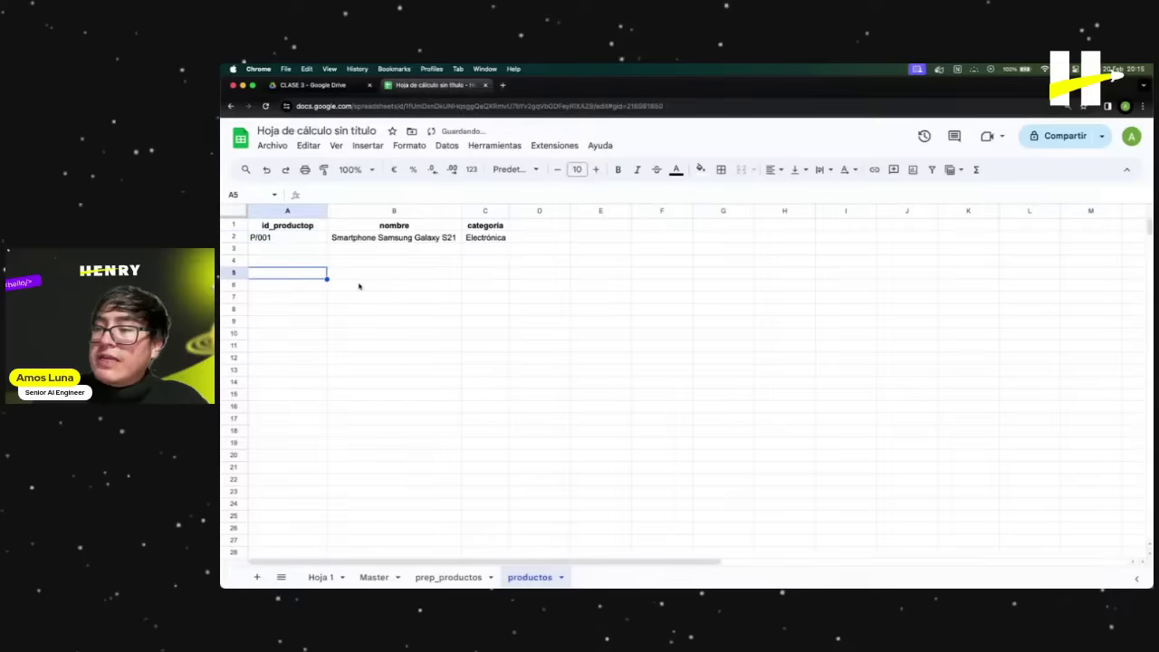
# Fill the SPLIT formula from cell A2 of productos down to A15.
pyautogui.press('Up')
pyautogui.press('Up')
pyautogui.press('Up')
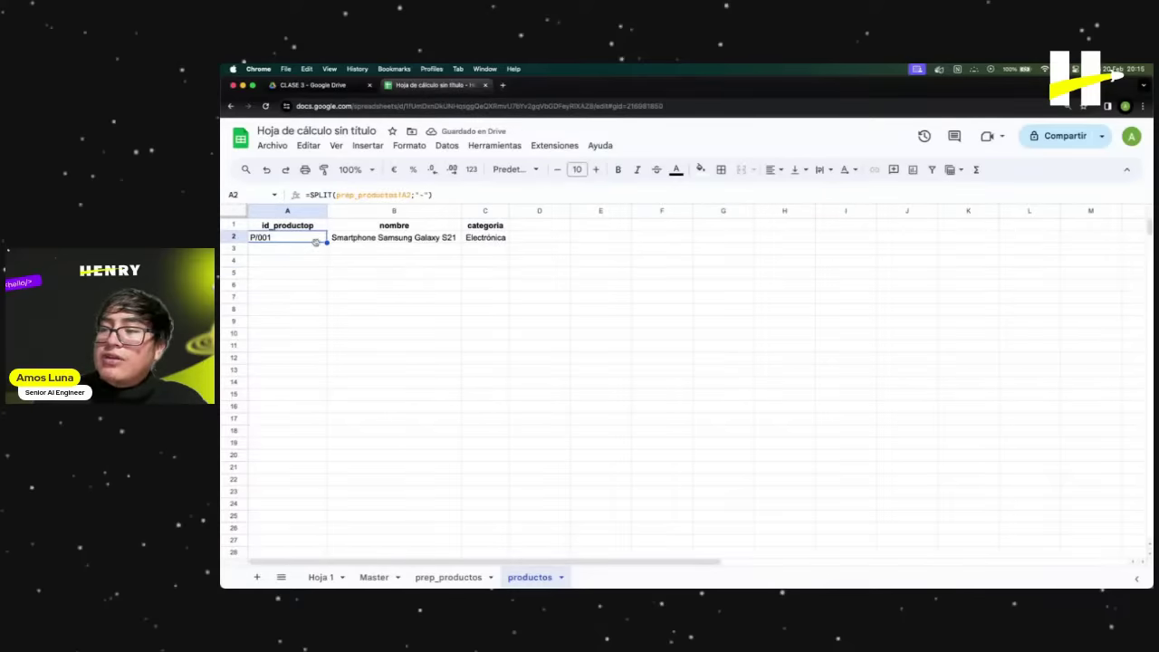
pyautogui.moveTo(326, 243); pyautogui.dragTo(325, 398)
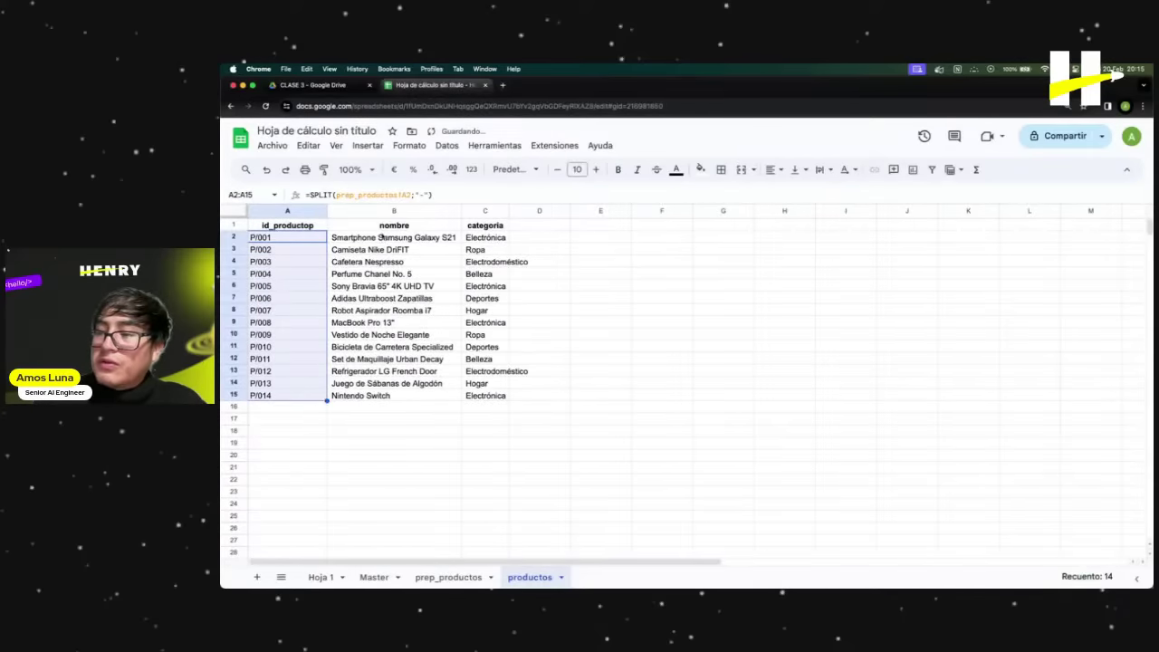
# Compare the source product texts on prep_productos with the split rows on productos.
pyautogui.click(446, 577)
pyautogui.click(339, 250)
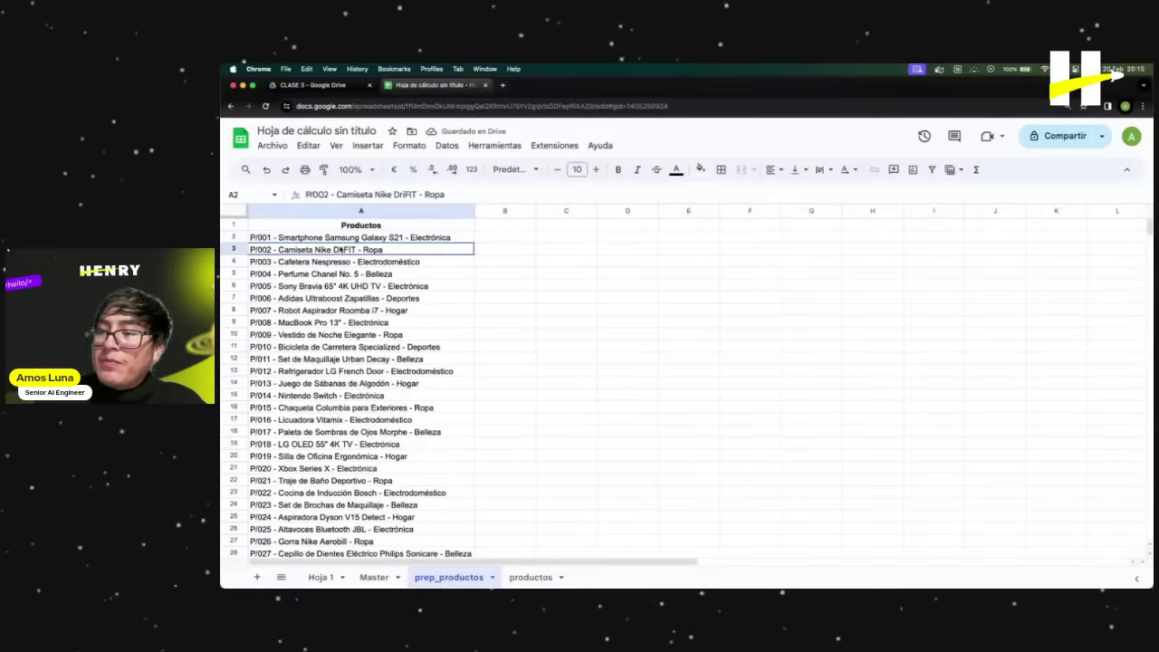
pyautogui.moveTo(339, 249); pyautogui.dragTo(347, 452)
pyautogui.press('Down')
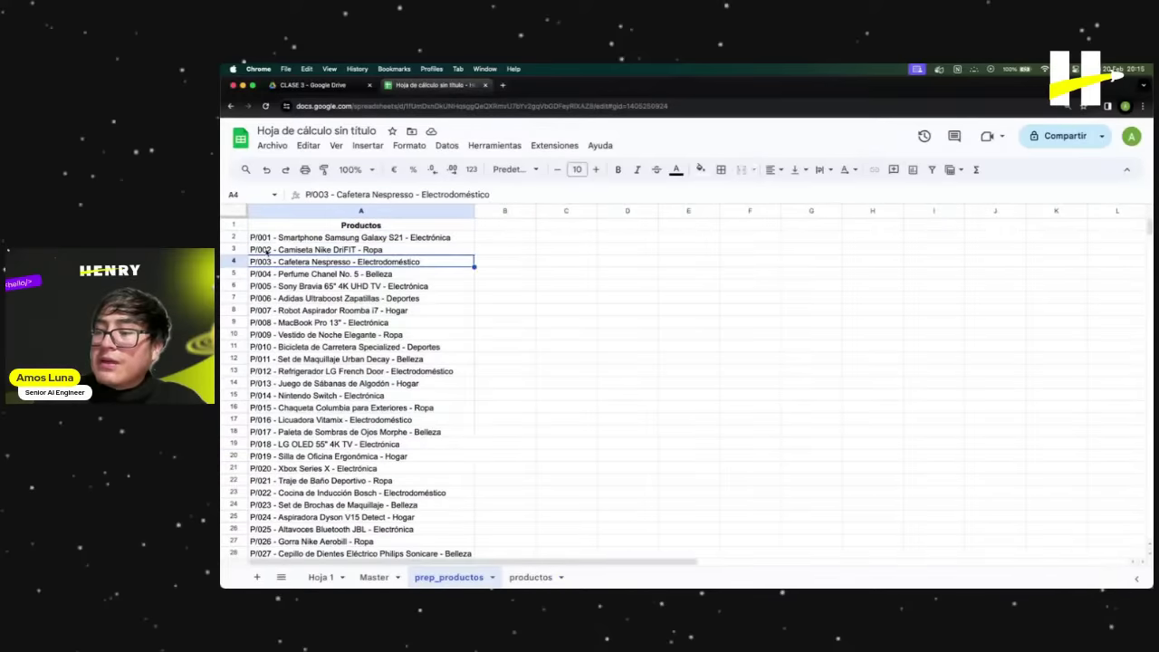
pyautogui.click(529, 576)
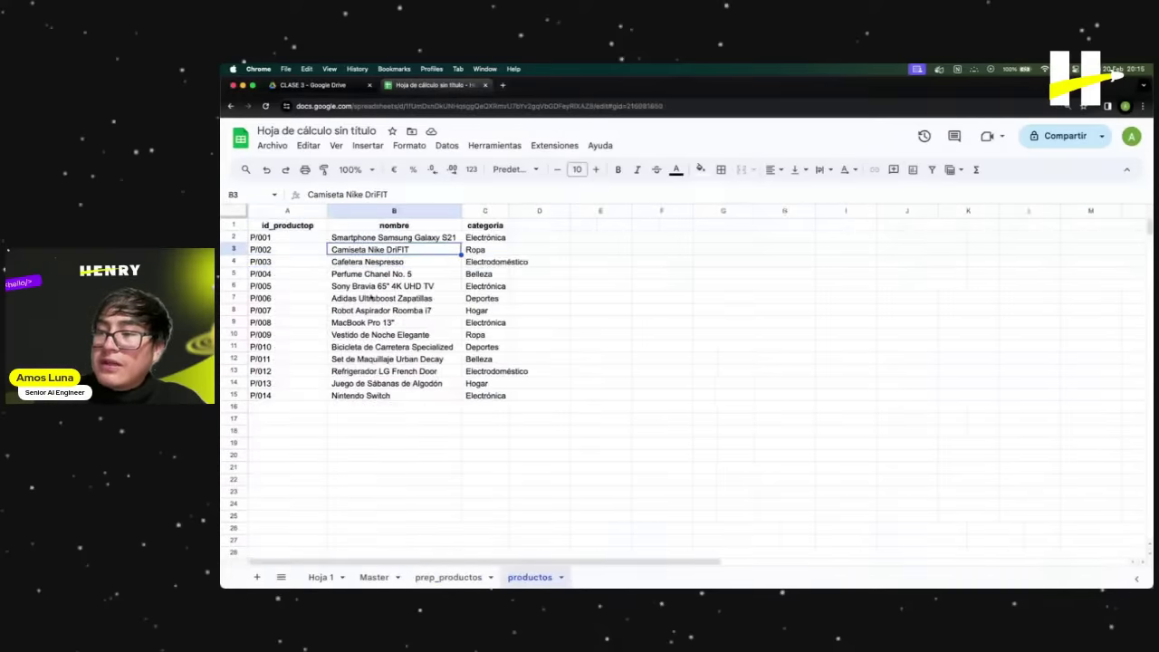
pyautogui.click(288, 430)
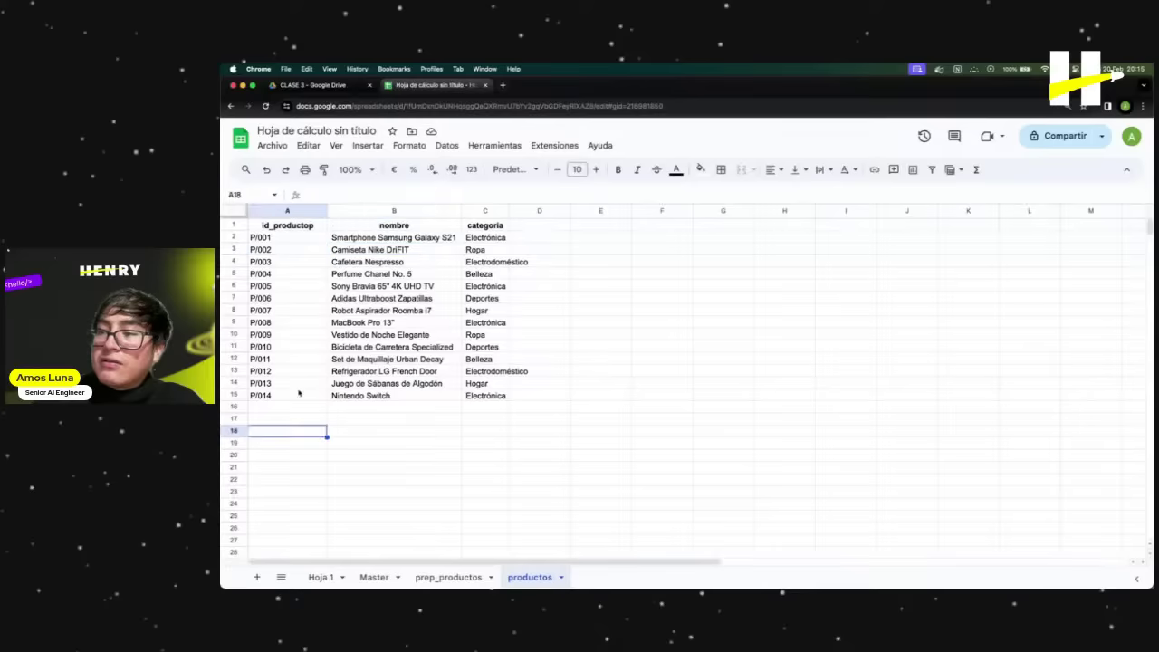
# Extend the SPLIT formula from cell A3 of productos down to A46, past the last source product.
pyautogui.click(298, 394)
pyautogui.click(315, 249)
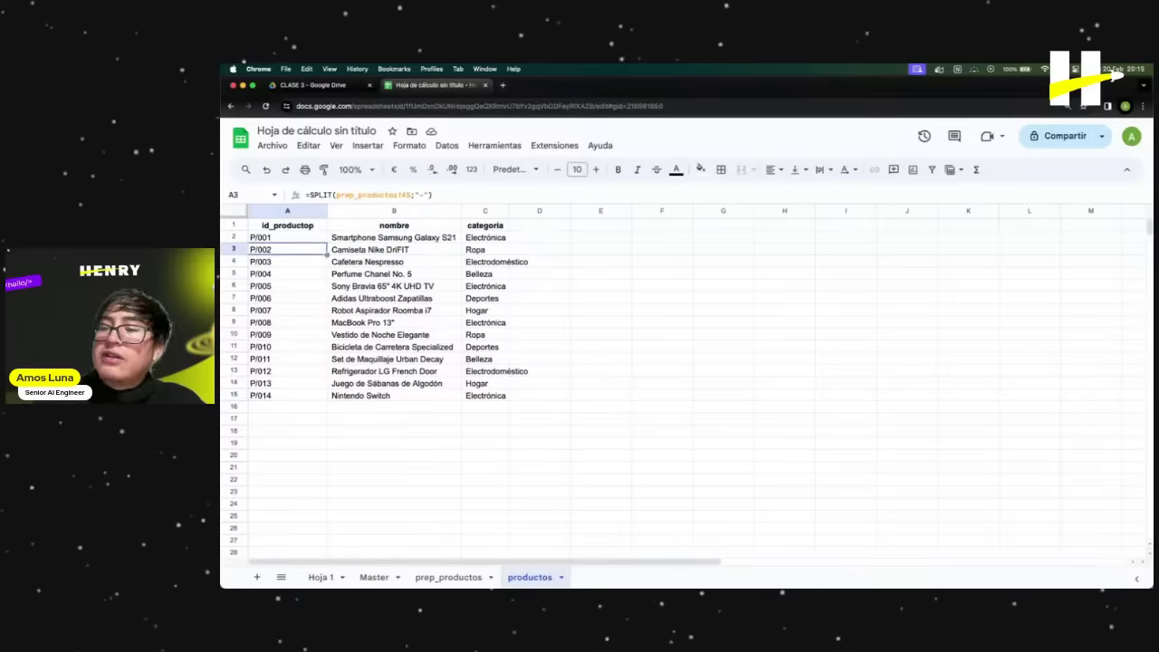
pyautogui.moveTo(326, 256); pyautogui.dragTo(346, 541)
pyautogui.scroll(-3, 335, 489)
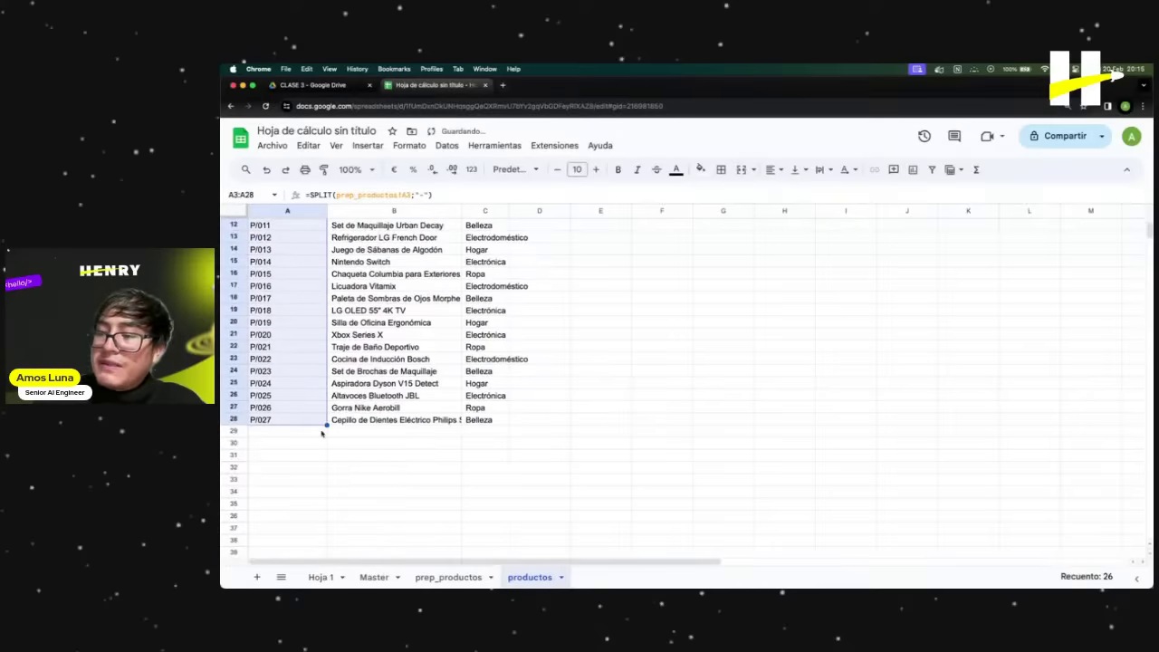
pyautogui.moveTo(327, 424); pyautogui.dragTo(326, 547)
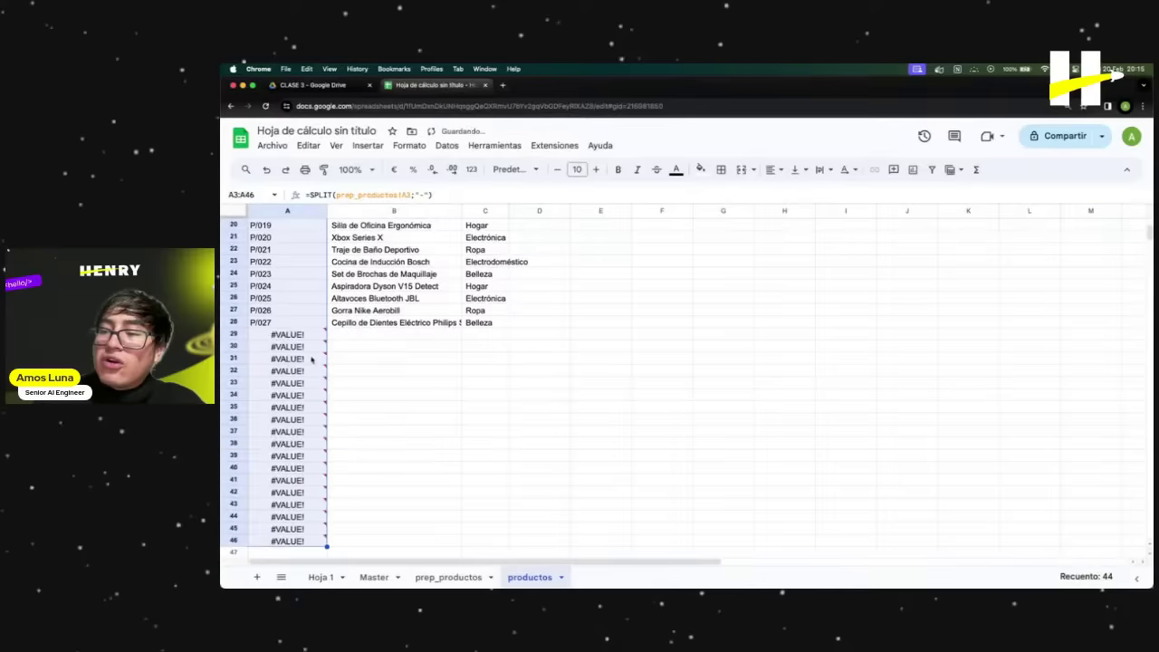
# Compare rows 28 onward of productos with the last product and the empty cells below it on prep_productos.
pyautogui.moveTo(287, 334); pyautogui.dragTo(298, 480)
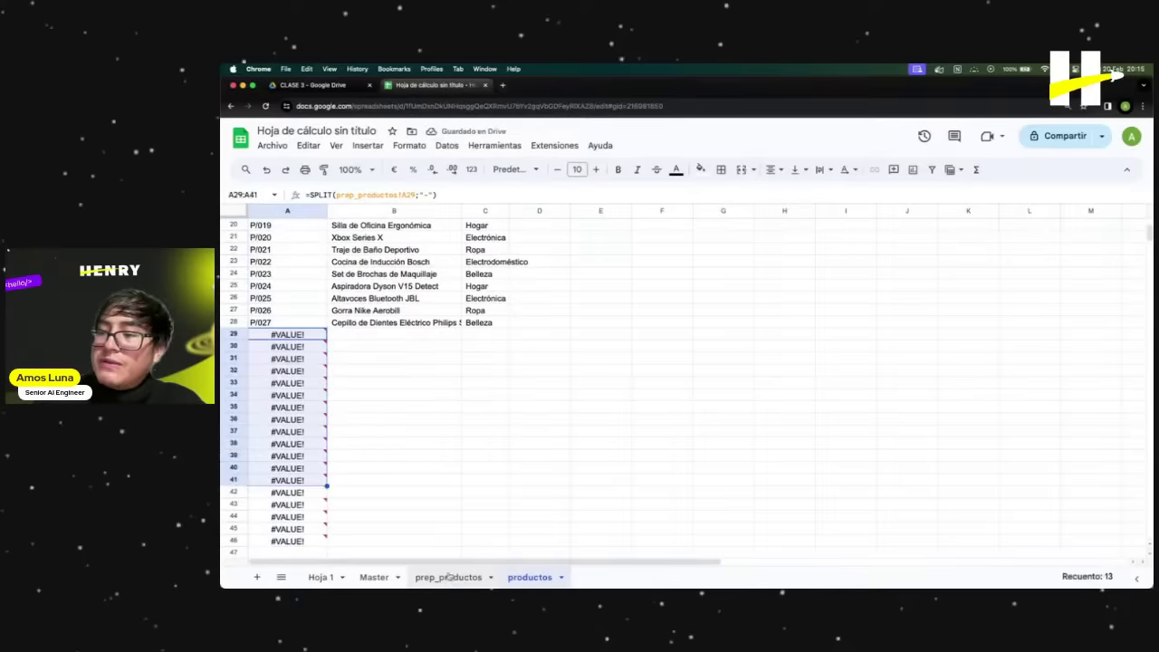
pyautogui.click(447, 577)
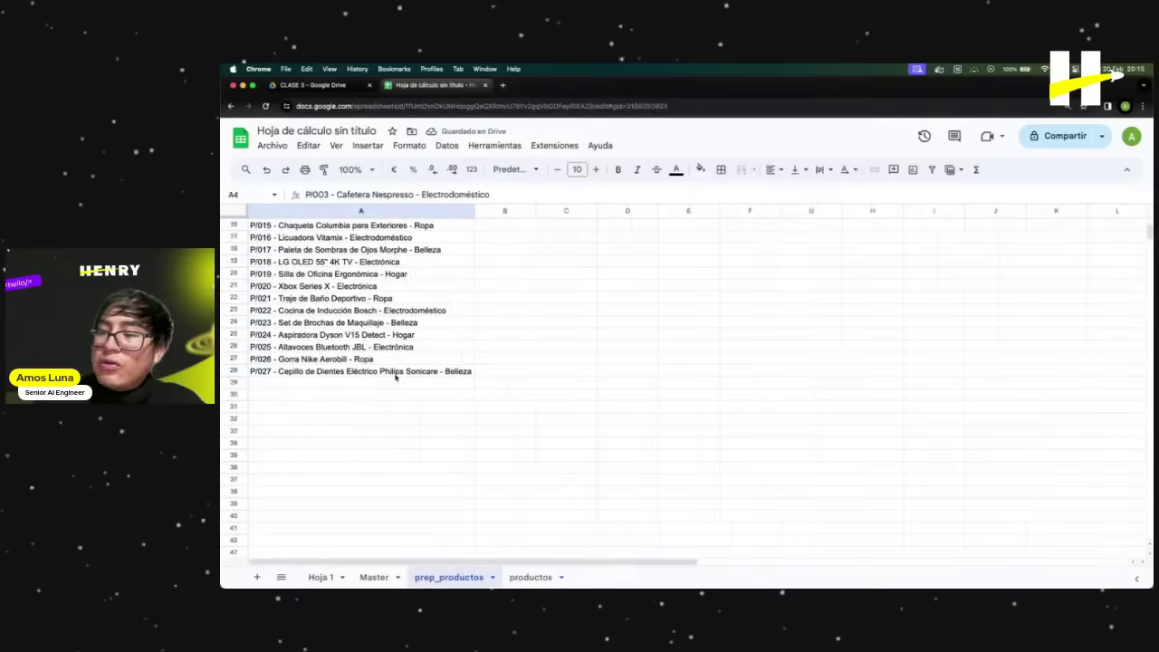
pyautogui.click(265, 371)
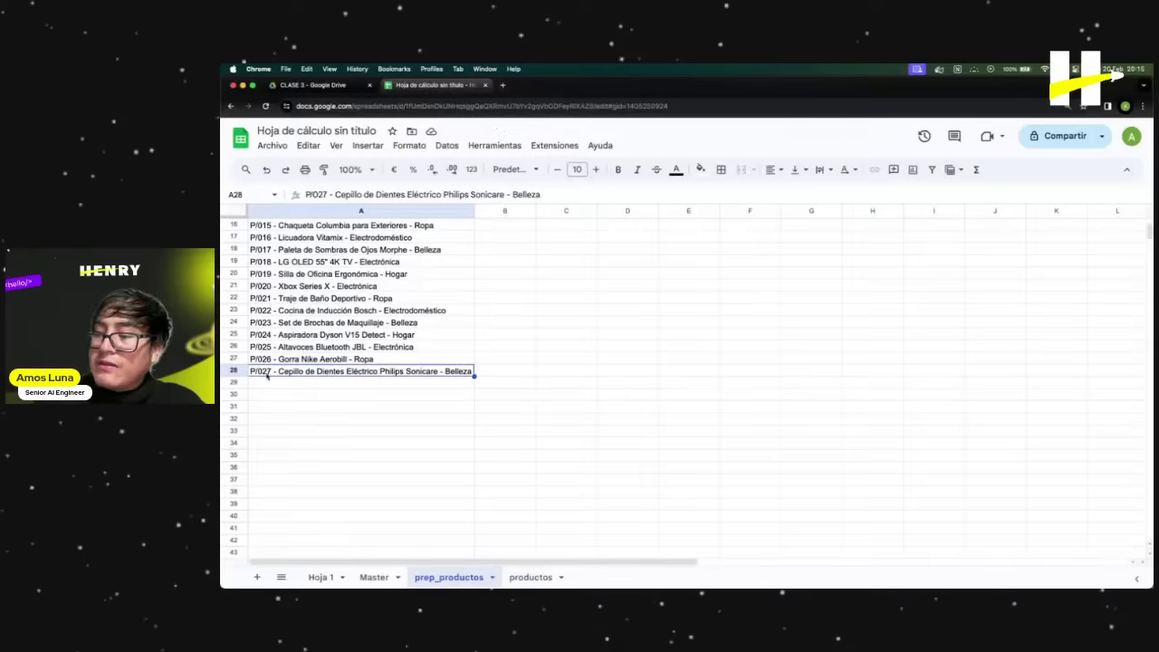
pyautogui.click(531, 577)
pyautogui.click(452, 324)
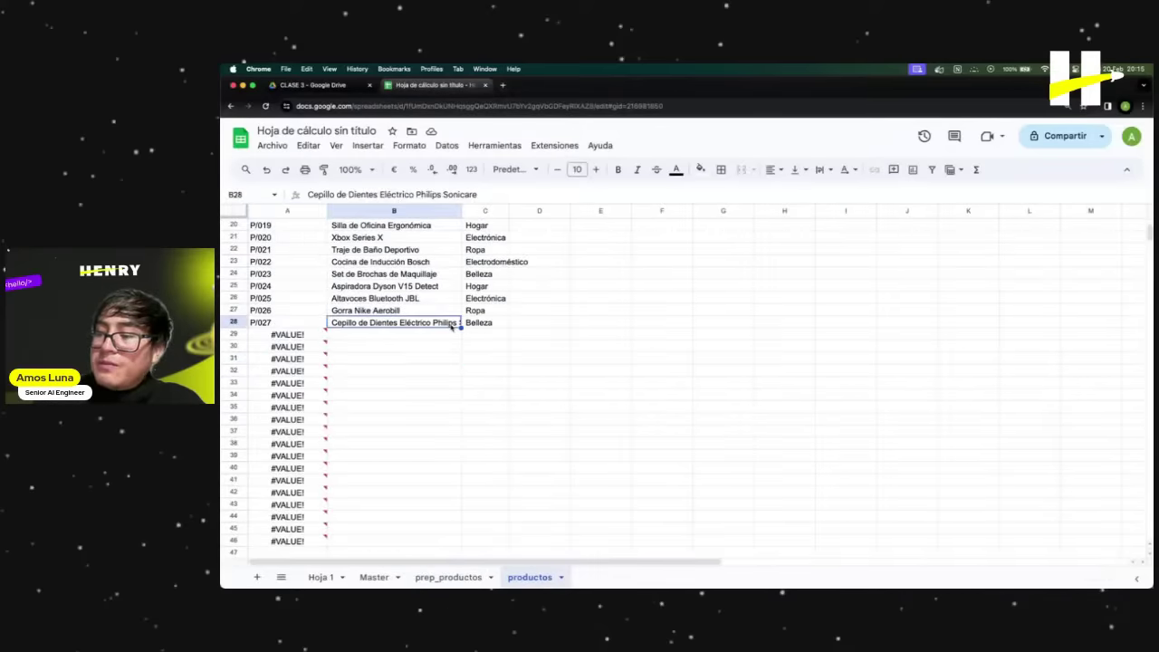
pyautogui.press('Right')
pyautogui.click(448, 576)
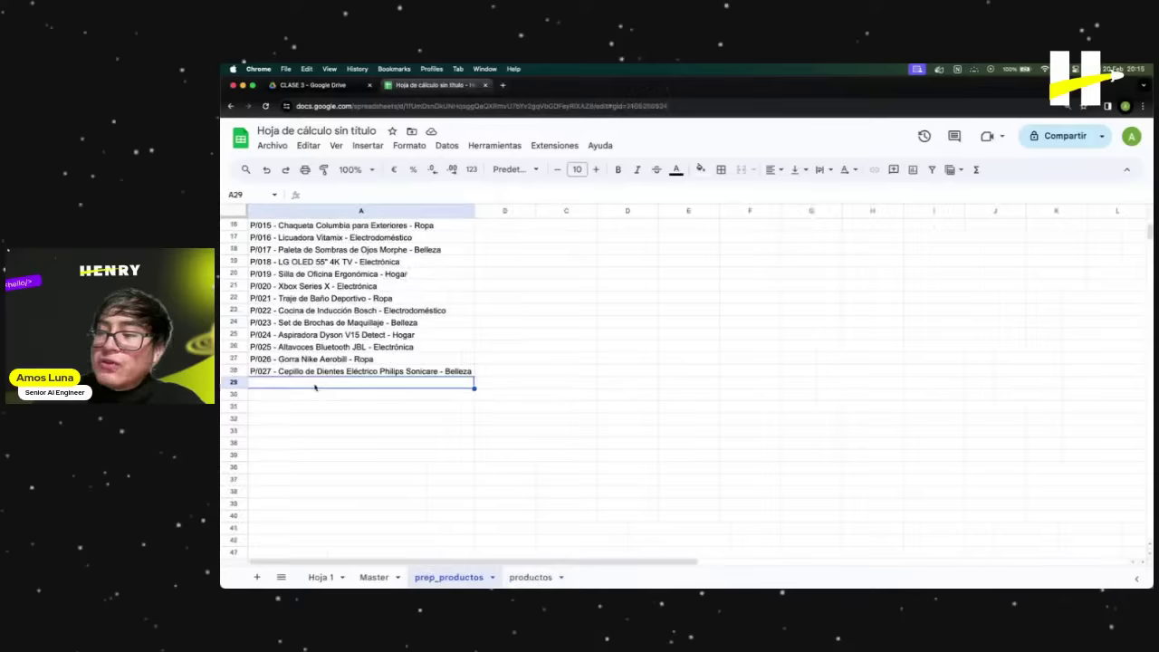
pyautogui.moveTo(315, 388); pyautogui.dragTo(319, 512)
pyautogui.hotkey('alt', 'Down')
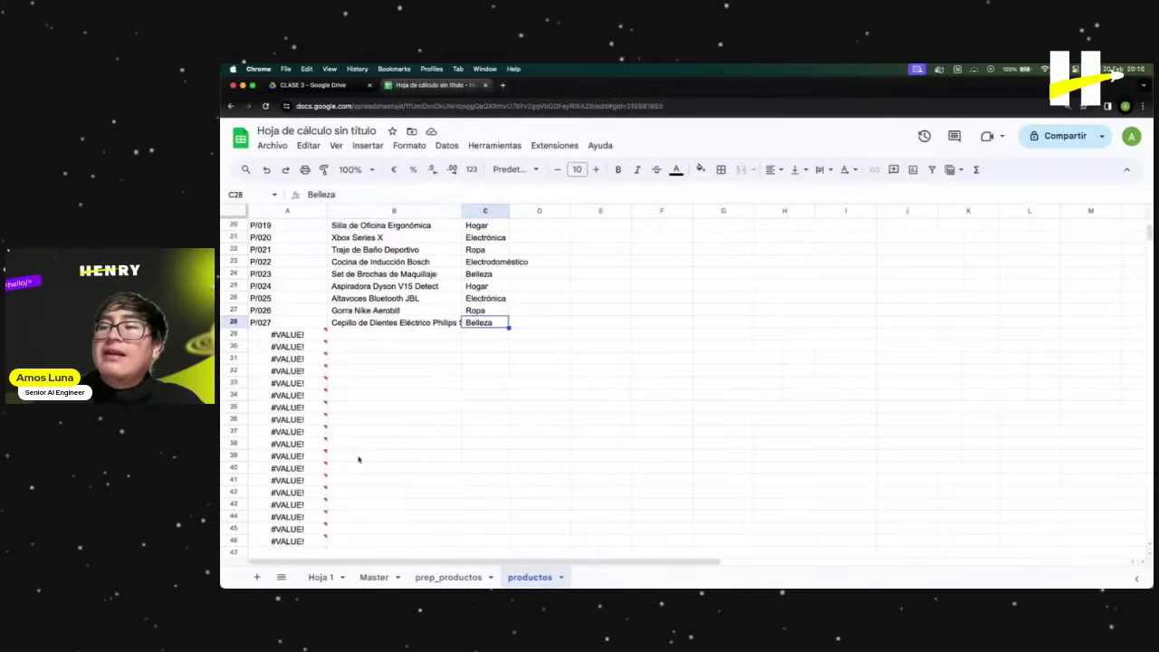
# Inspect the SPLIT formula and the error details in cell A29 of productos.
pyautogui.click(313, 334)
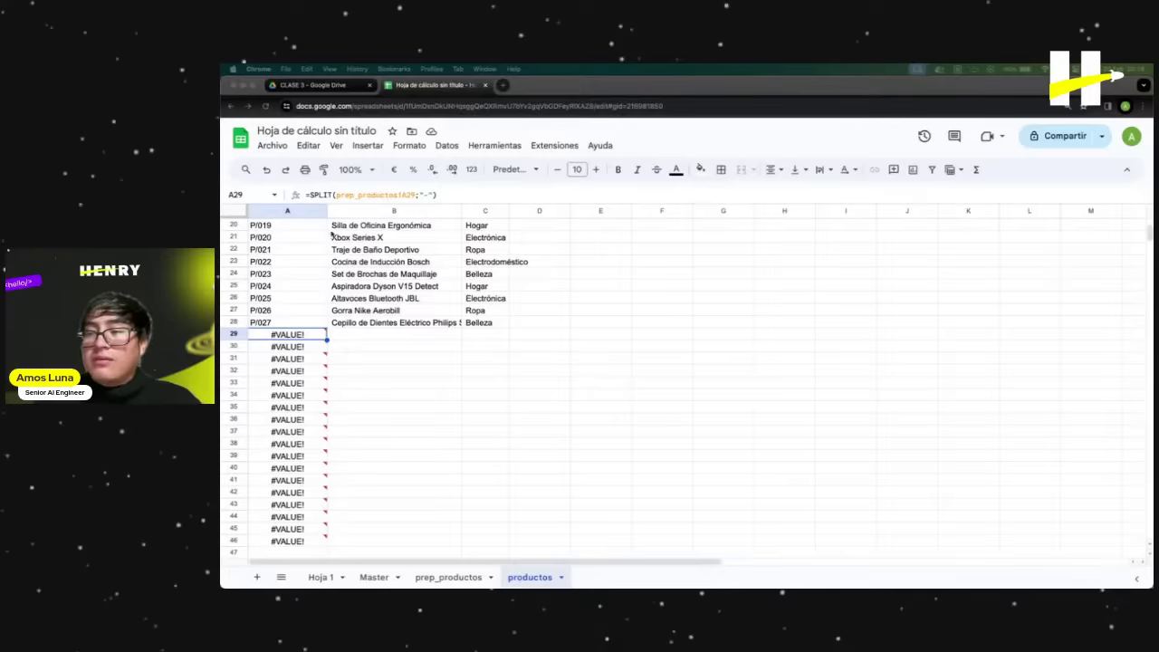
pyautogui.click(312, 197)
pyautogui.click(344, 396)
pyautogui.click(314, 337)
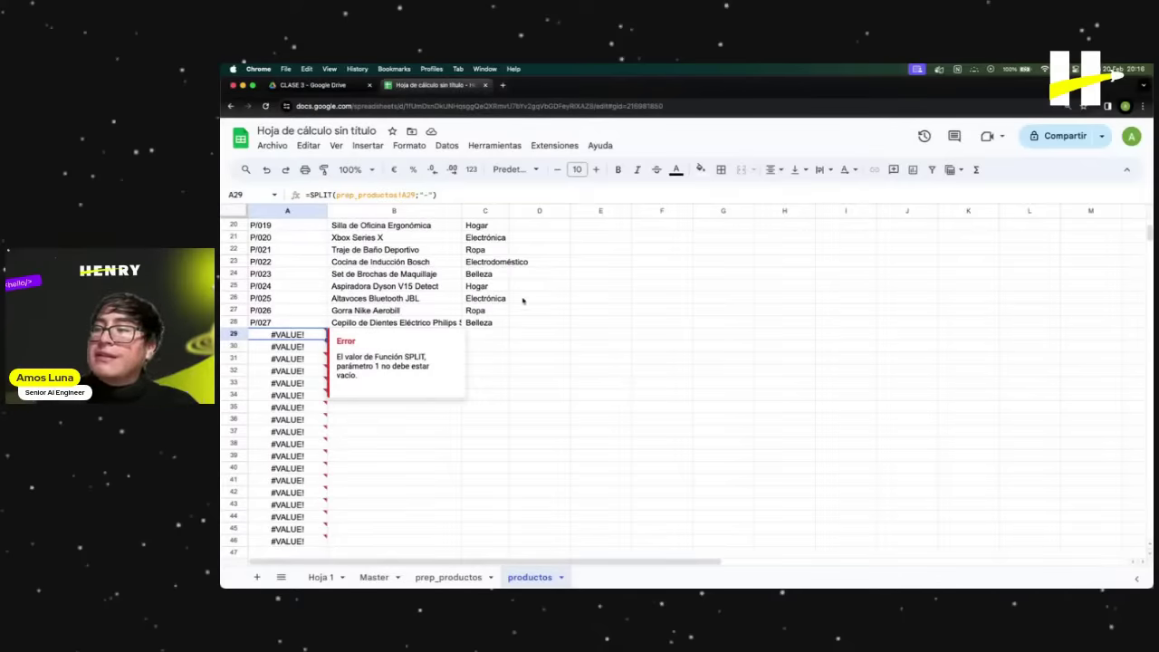
pyautogui.click(428, 195)
pyautogui.click(615, 350)
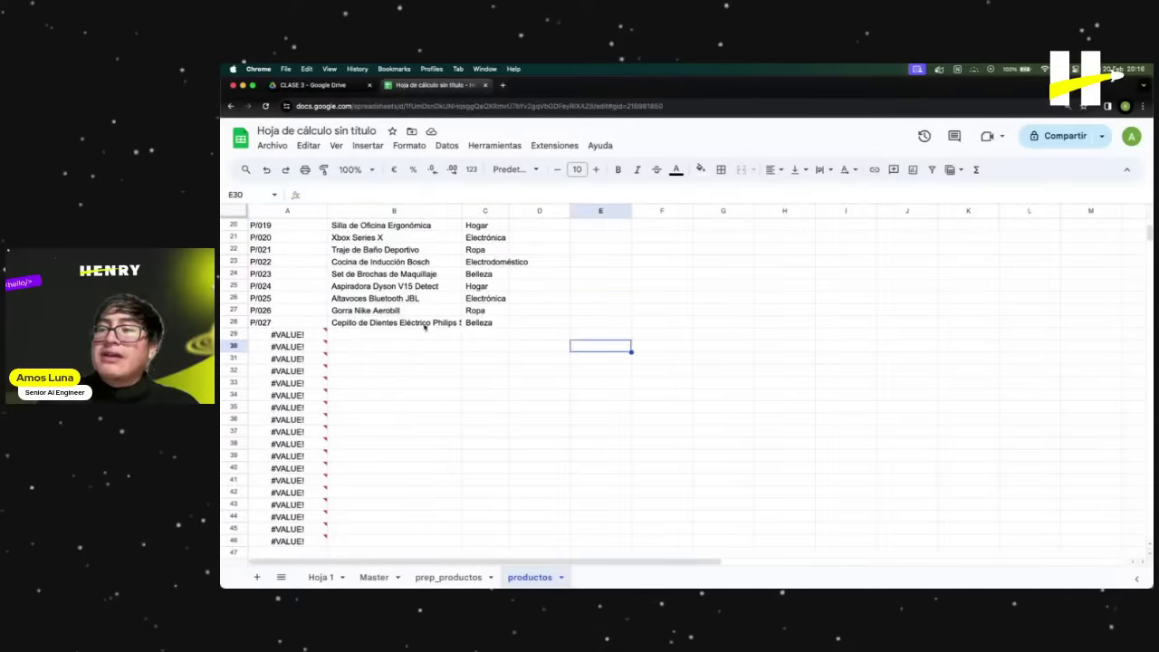
pyautogui.click(330, 298)
pyautogui.scroll(5, 319, 296)
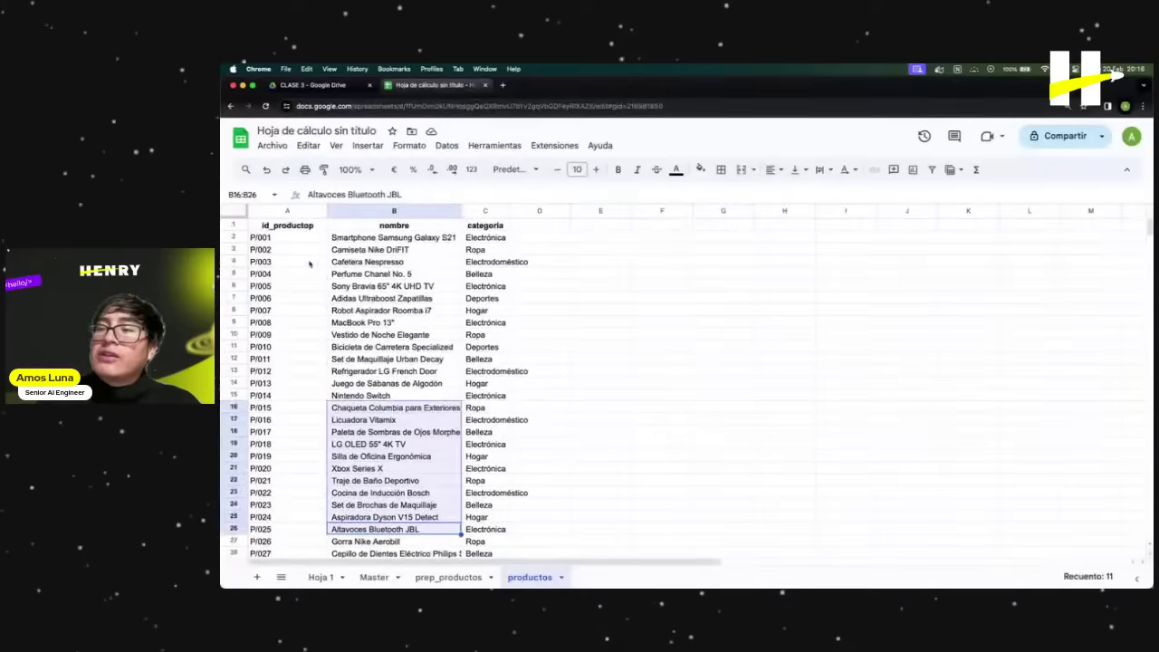
pyautogui.click(299, 238)
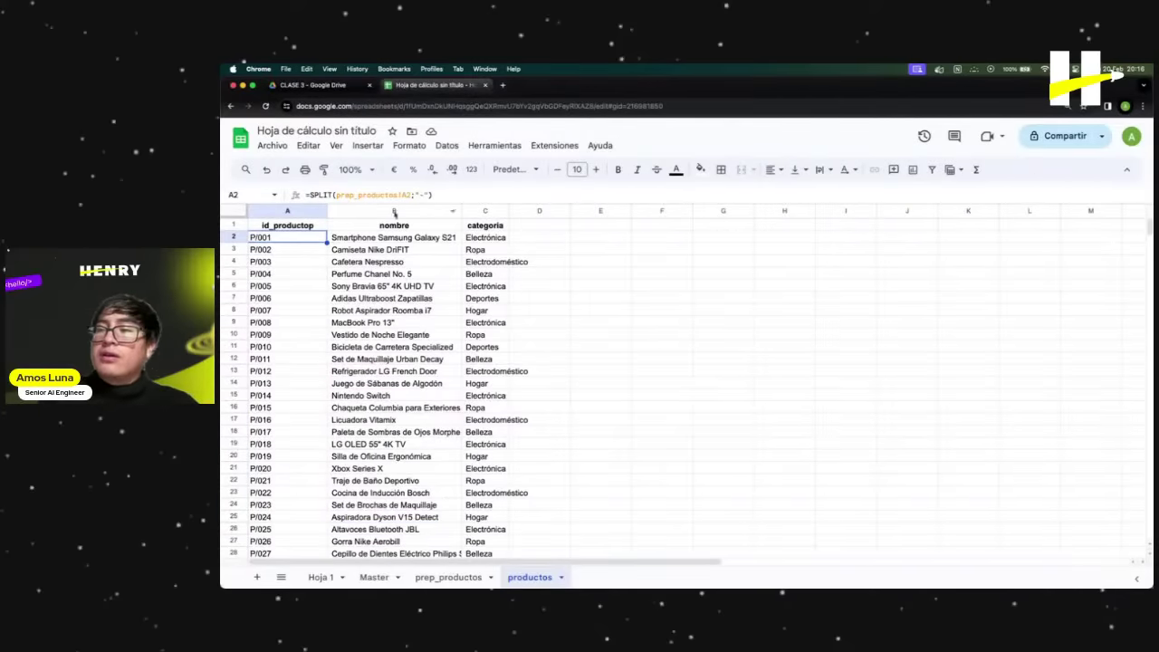
pyautogui.click(450, 195)
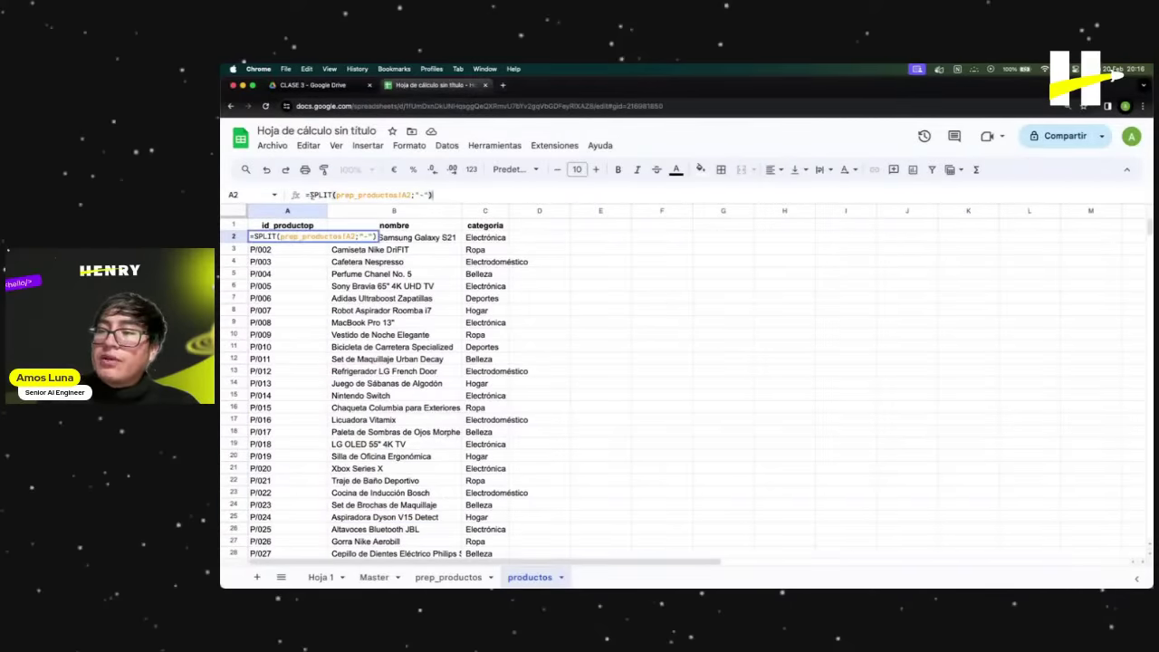
pyautogui.click(431, 198)
pyautogui.click(308, 195)
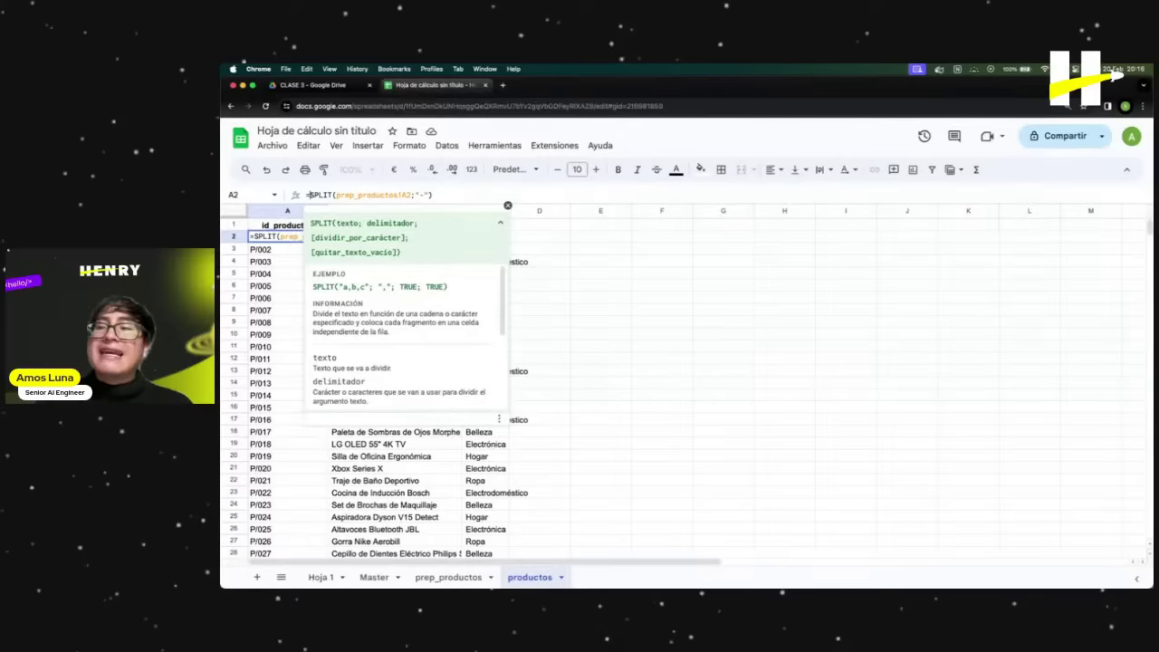
pyautogui.click(337, 247)
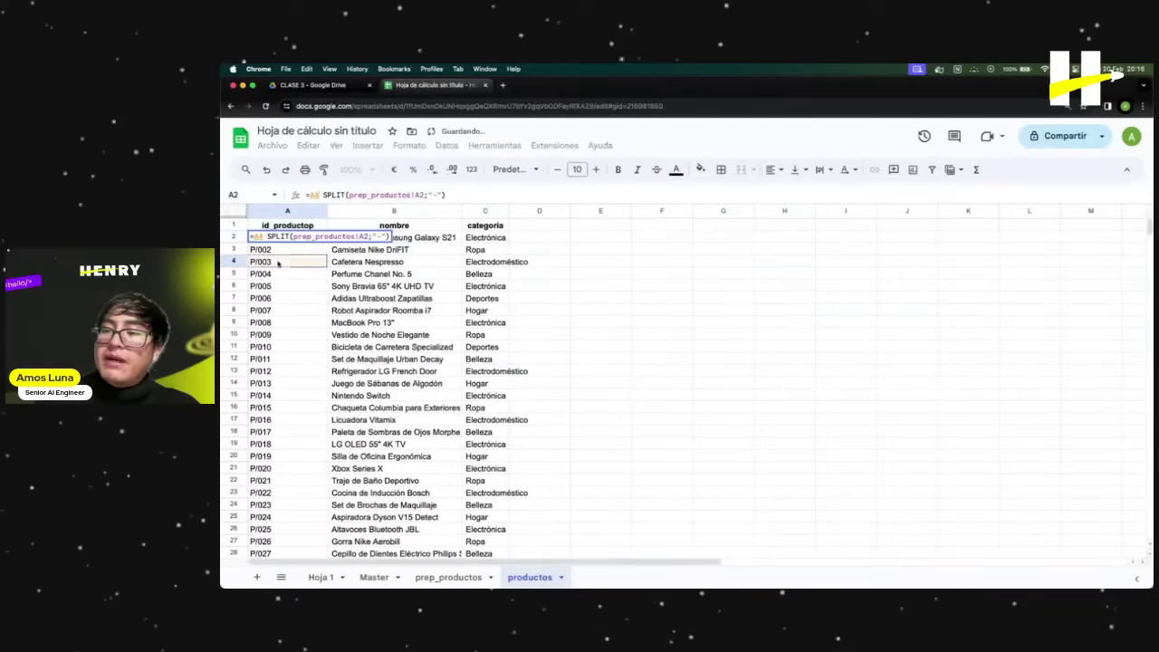
pyautogui.press('Escape')
pyautogui.click(362, 309)
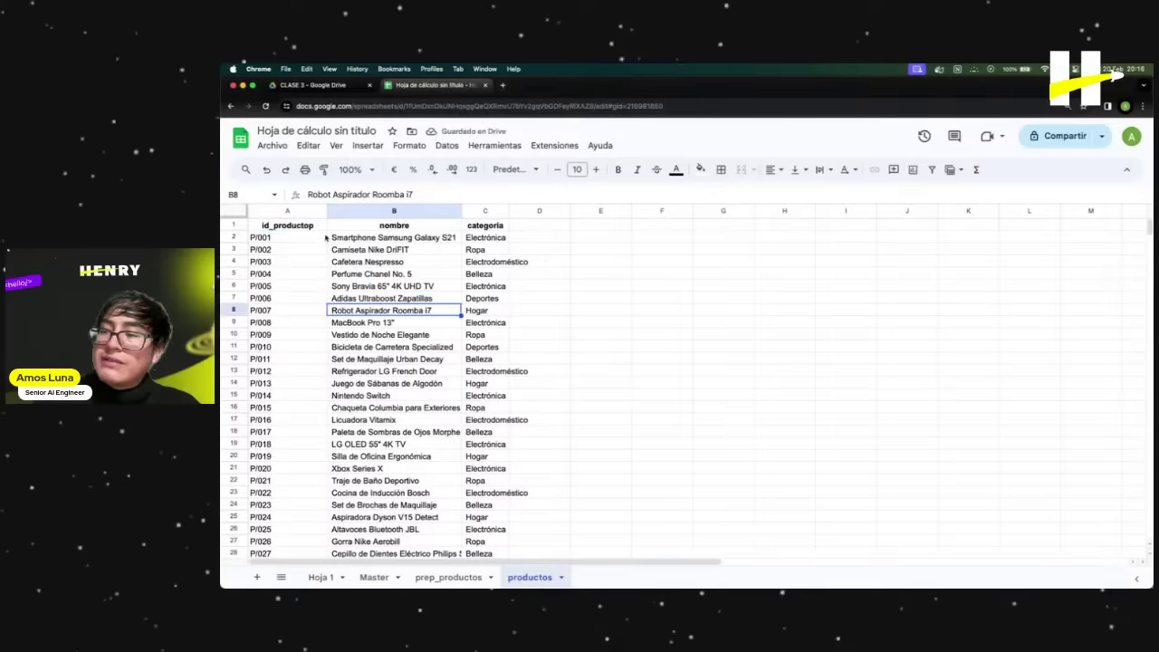
# Refill the SPLIT formula from A2 down to A11 on productos, and delete rows 12 to 52.
pyautogui.click(321, 239)
pyautogui.moveTo(329, 347); pyautogui.dragTo(325, 348)
pyautogui.click(290, 383)
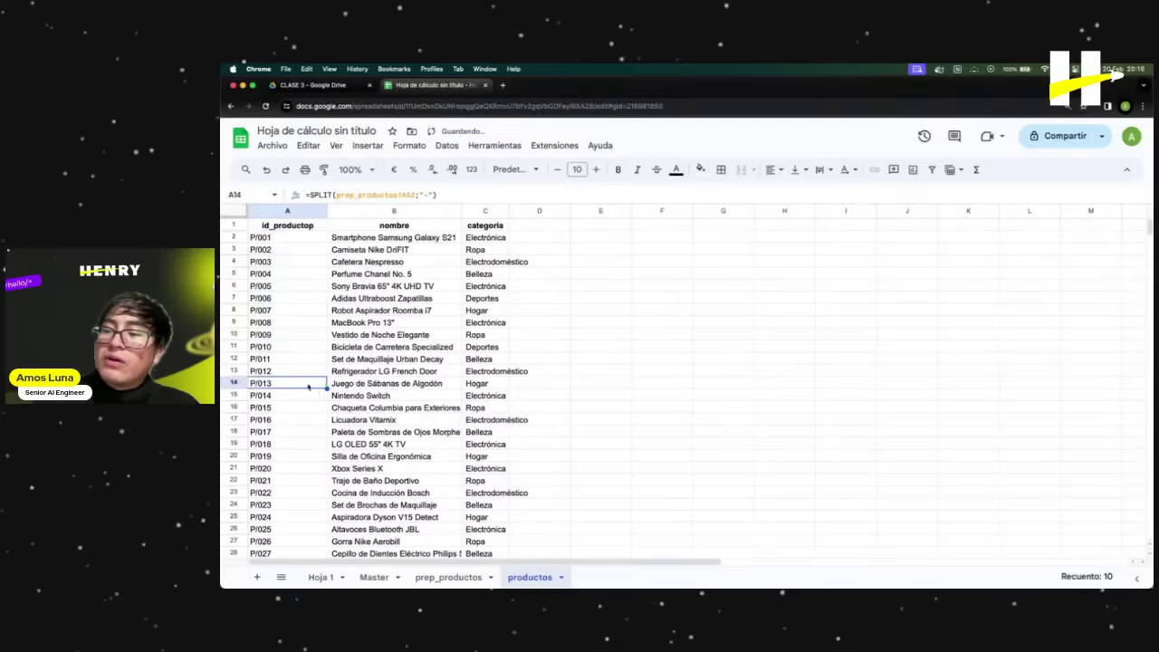
pyautogui.moveTo(233, 358); pyautogui.dragTo(233, 528)
pyautogui.rightClick(235, 443)
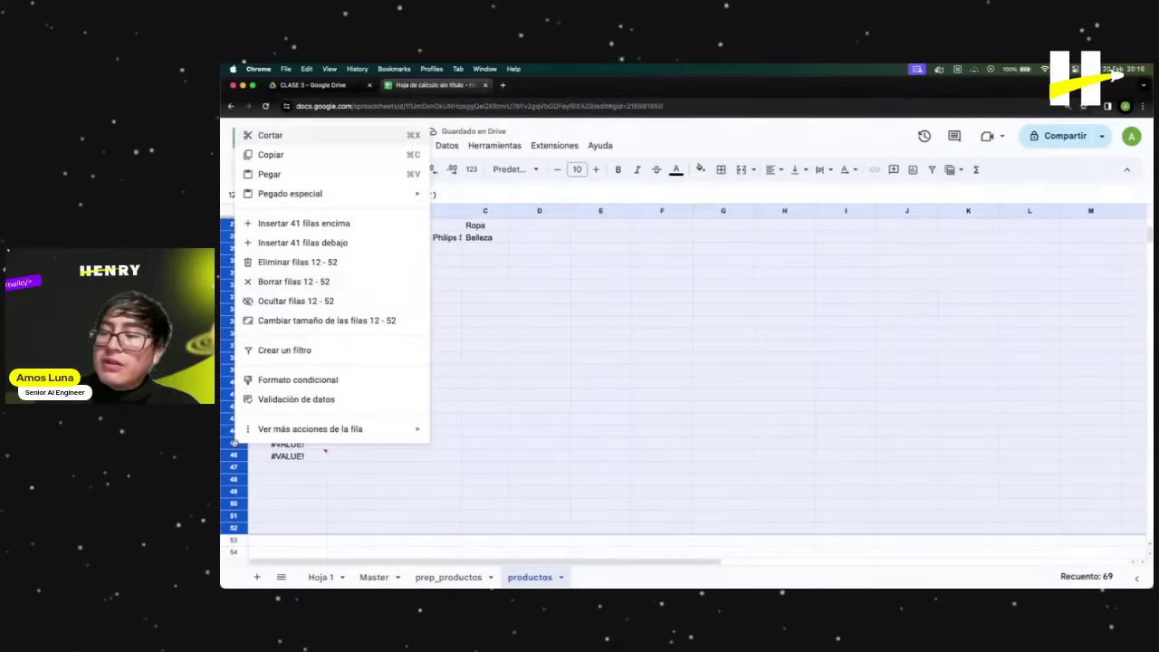
pyautogui.click(302, 262)
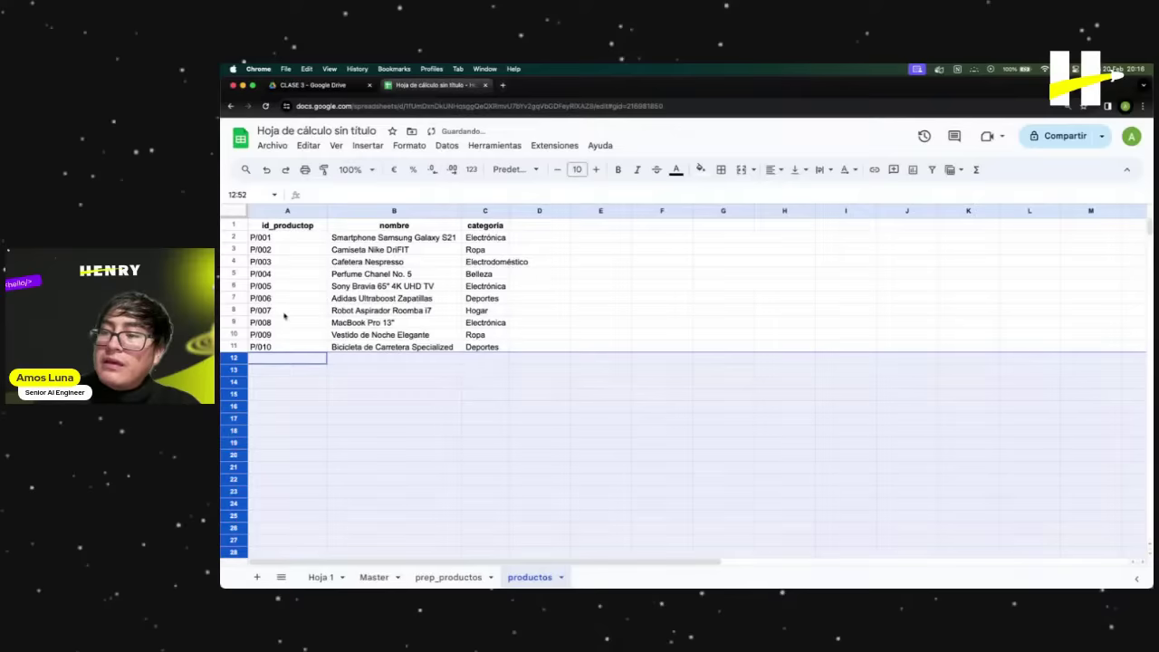
# Fill the SPLIT formula from cell A11 down to A17.
pyautogui.click(287, 313)
pyautogui.click(304, 348)
pyautogui.moveTo(327, 351); pyautogui.dragTo(331, 418)
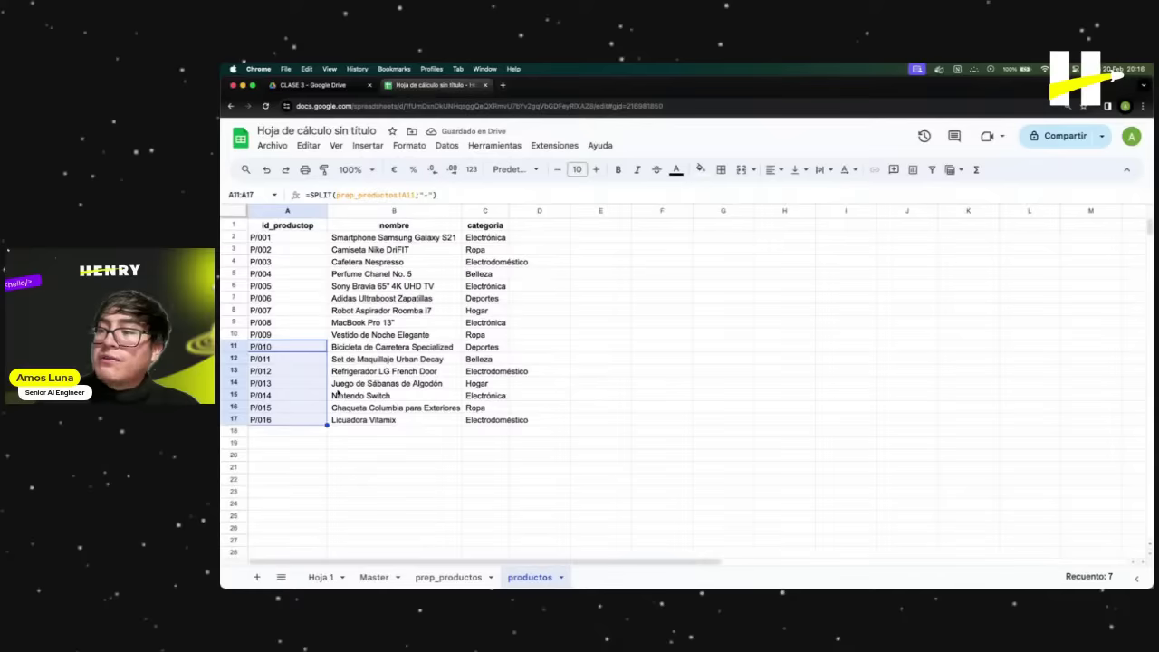
# Wrap the formula in cell A11 in ARRAYFORMULA so it reads =ARRAYFORMULA(SPLIT(prep_productos!A11;"-")).
pyautogui.click(448, 195)
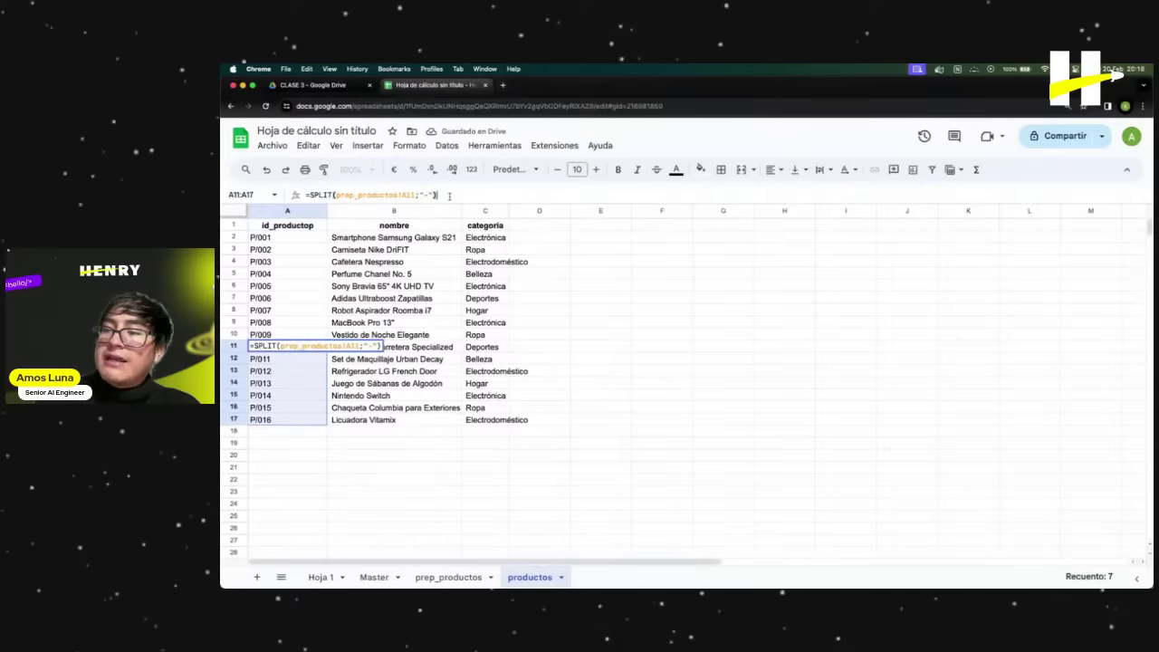
pyautogui.click(309, 195)
pyautogui.write('arro')
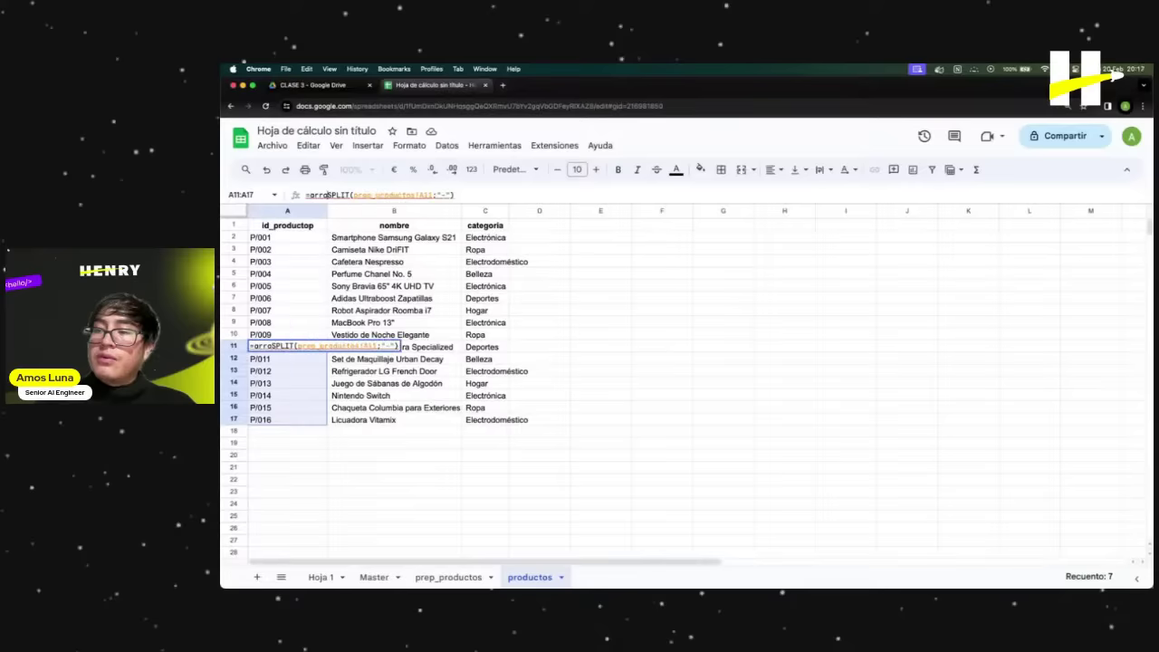
pyautogui.press('BackSpace')
pyautogui.press('BackSpace')
pyautogui.press('BackSpace')
pyautogui.press('BackSpace')
pyautogui.write('(')
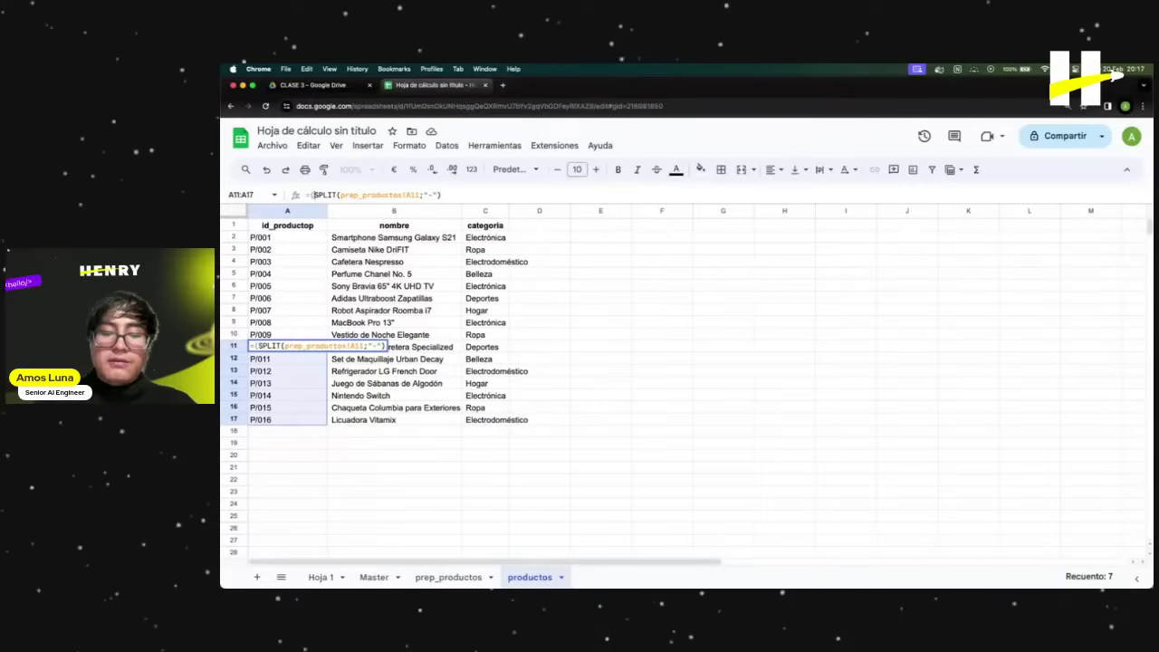
pyautogui.click(308, 194)
pyautogui.write('ARRAYFORMULA(')
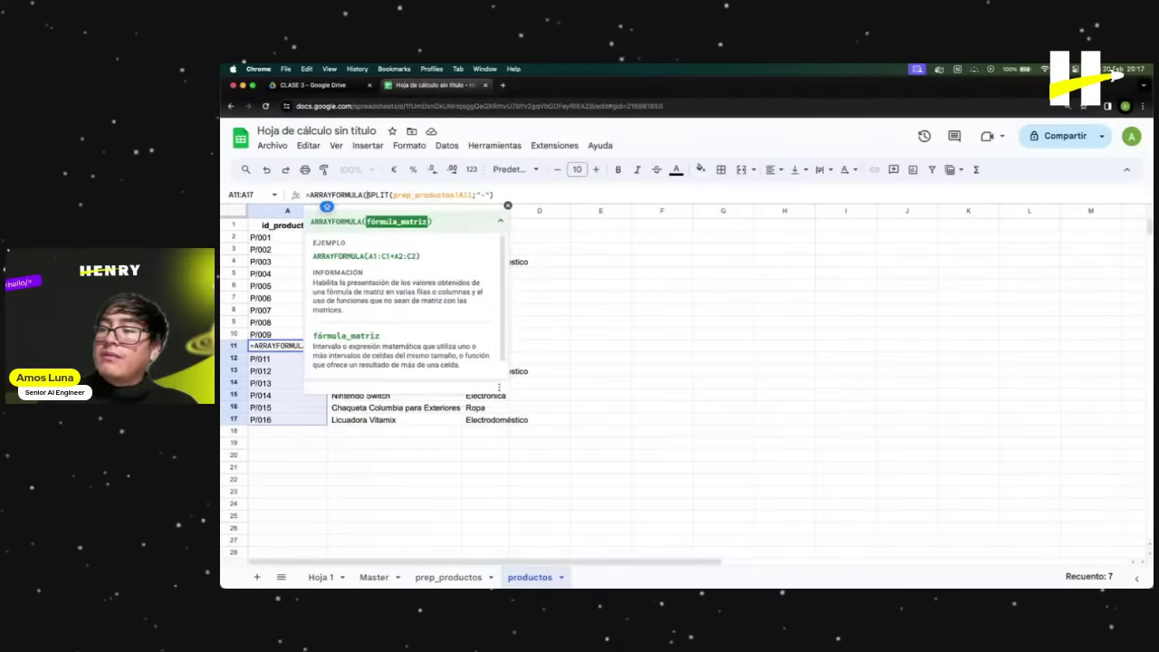
pyautogui.click(497, 195)
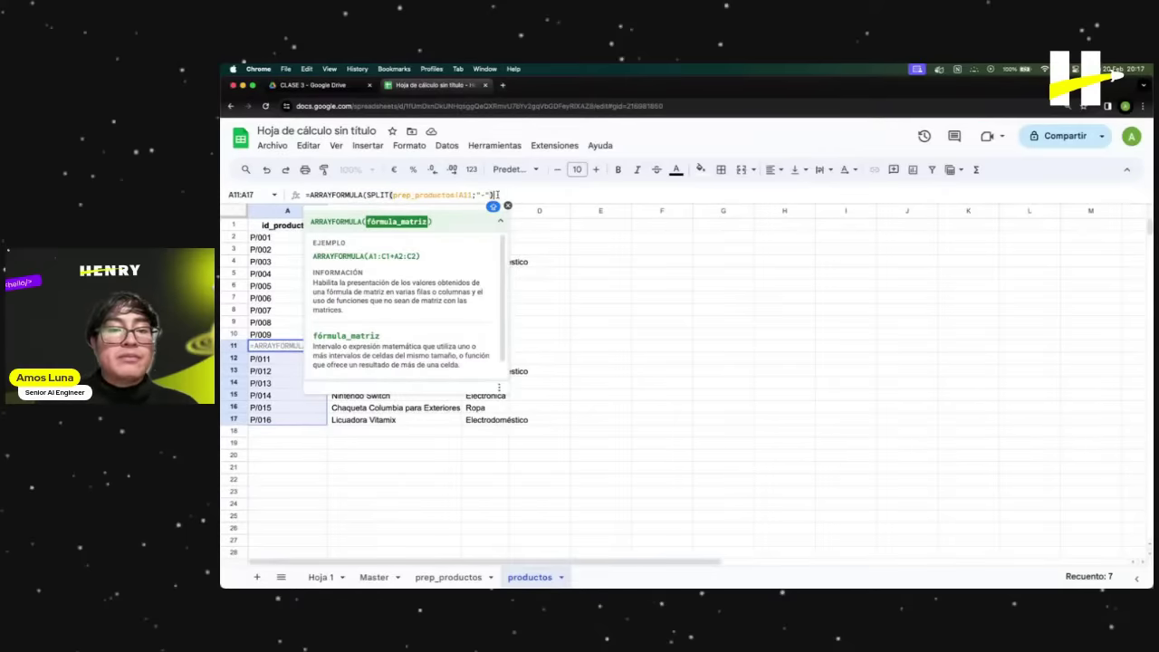
pyautogui.click(507, 205)
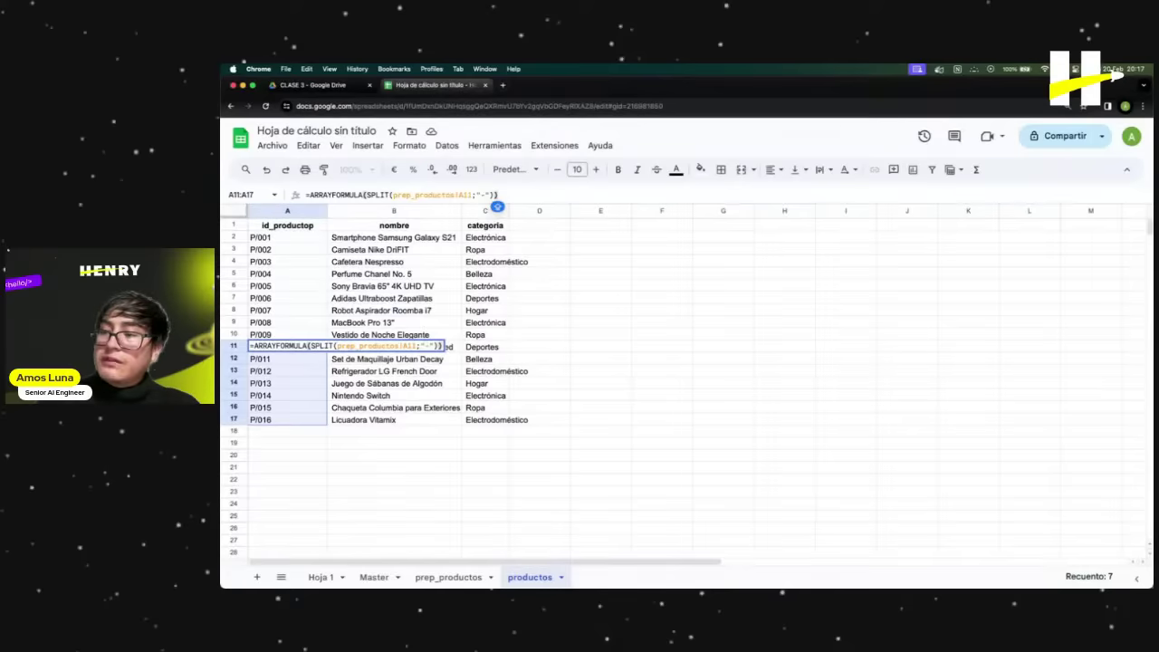
pyautogui.click(344, 419)
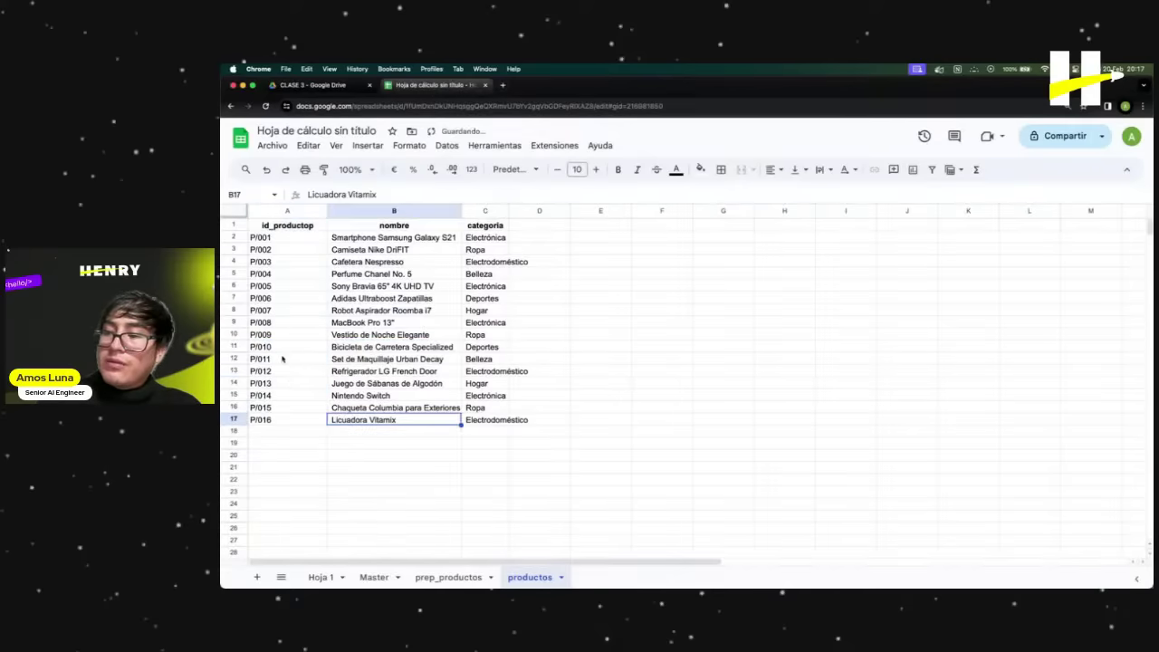
pyautogui.click(292, 243)
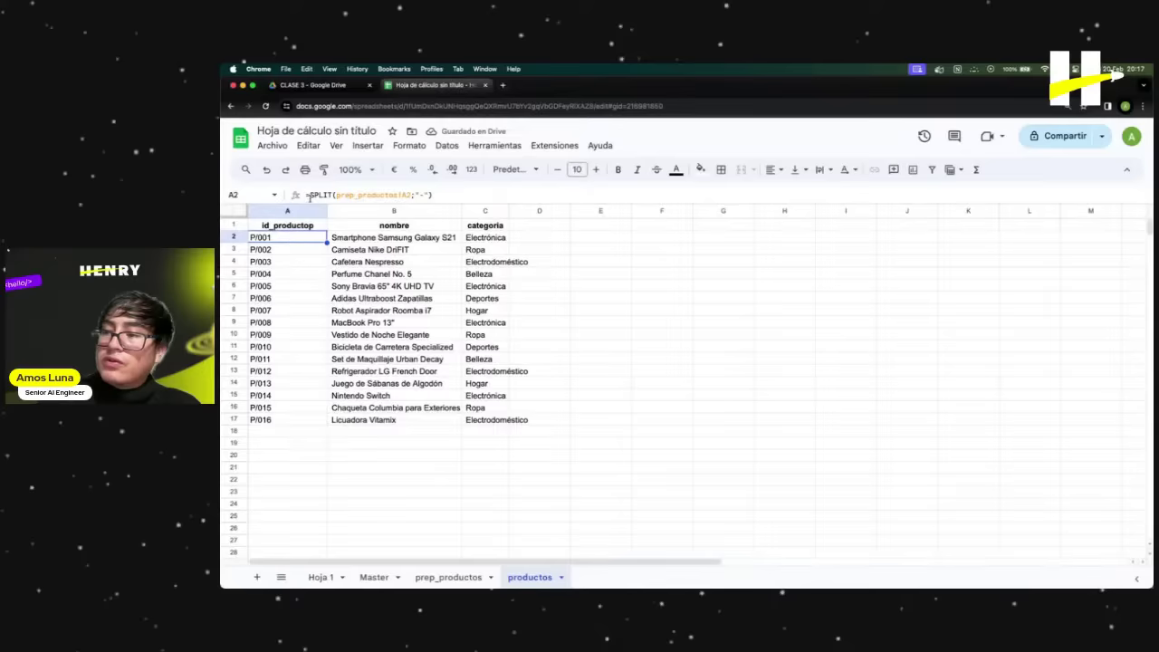
pyautogui.click(308, 195)
pyautogui.click(234, 420)
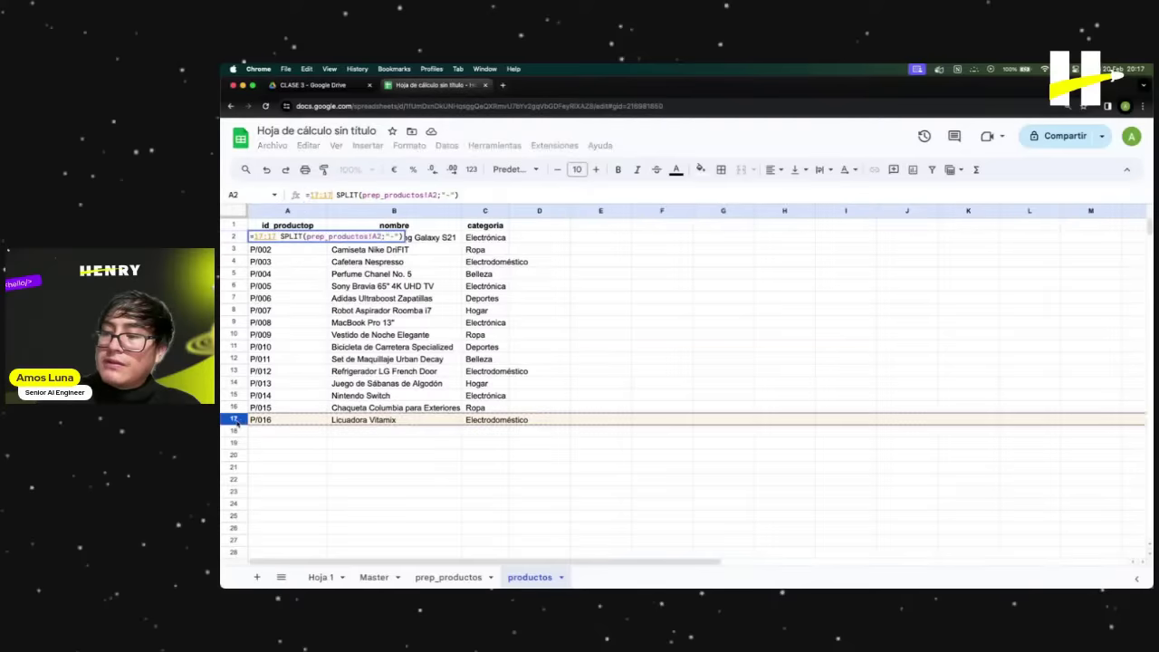
pyautogui.moveTo(234, 420); pyautogui.dragTo(234, 249)
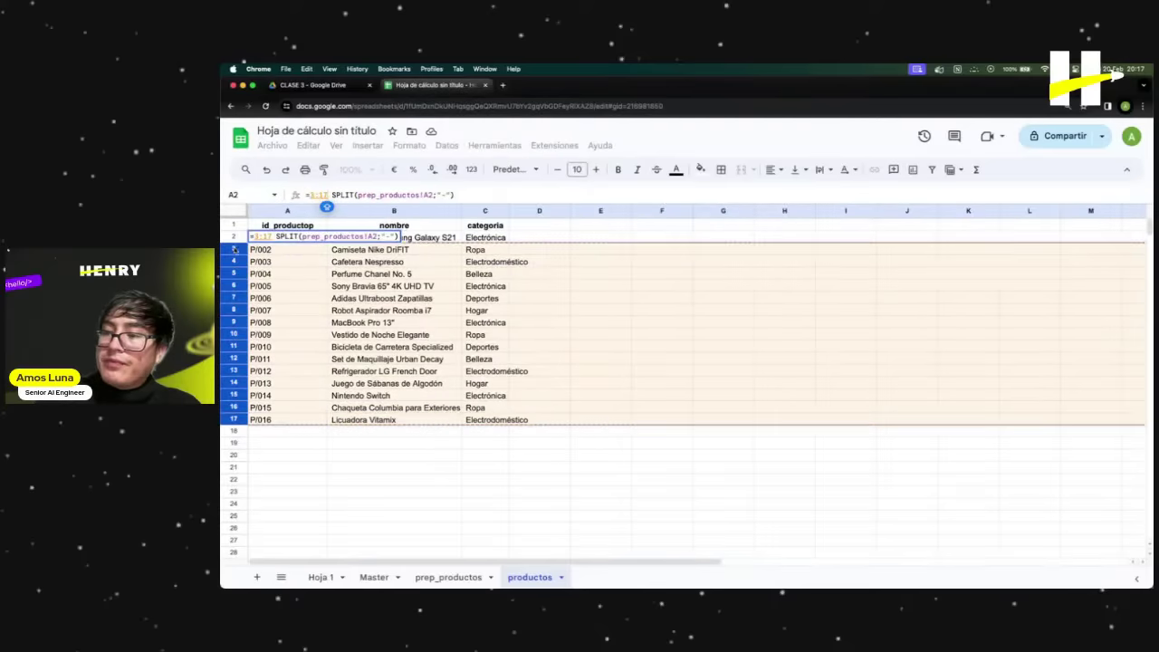
pyautogui.click(234, 249)
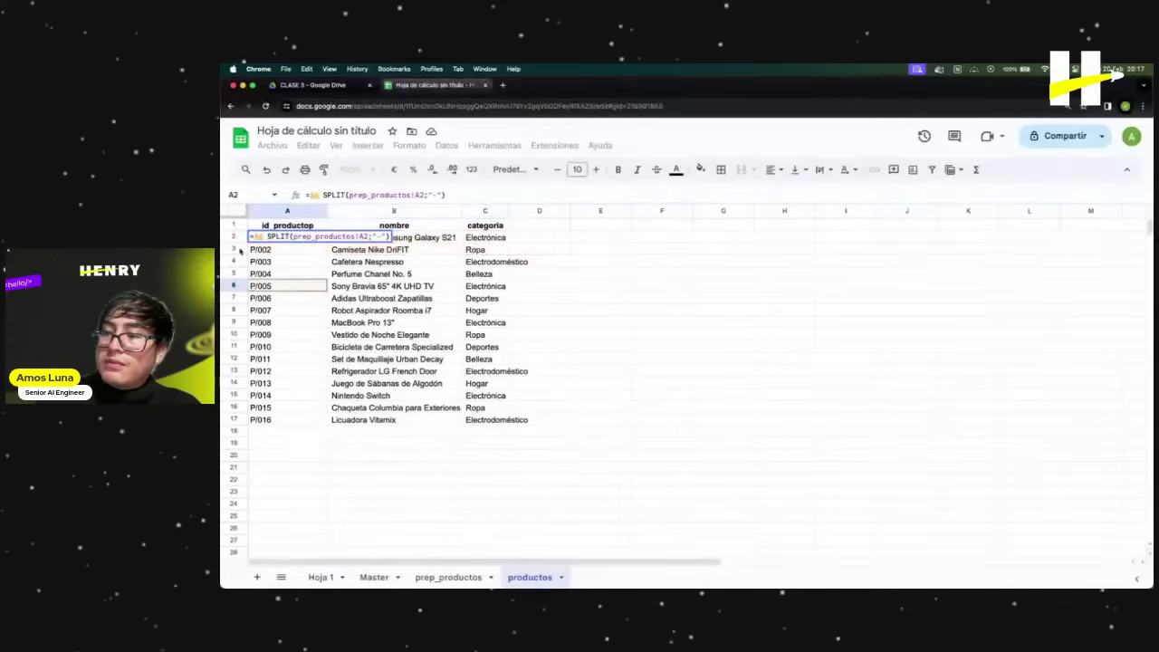
pyautogui.moveTo(234, 237); pyautogui.dragTo(238, 442)
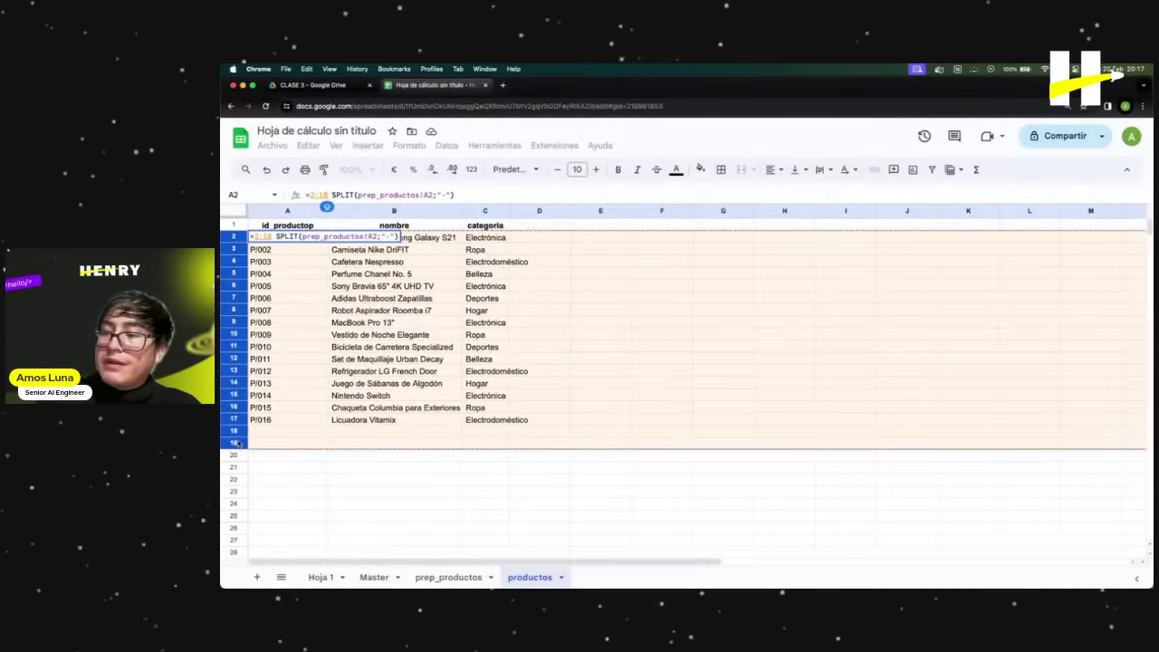
pyautogui.click(383, 369)
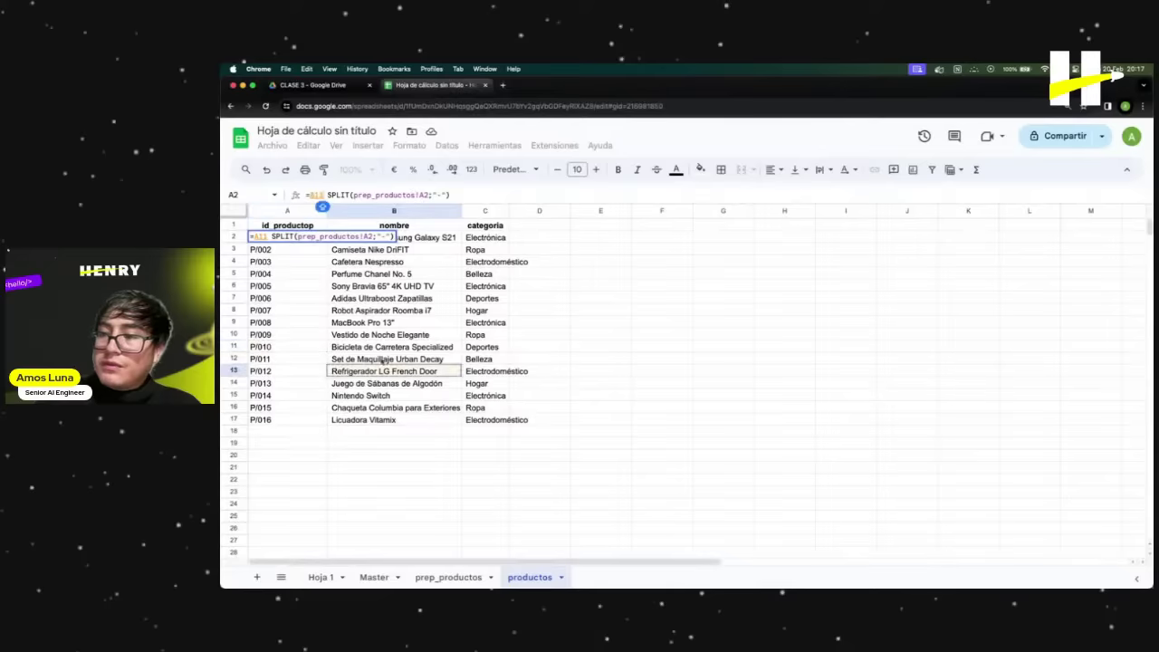
pyautogui.press('Escape')
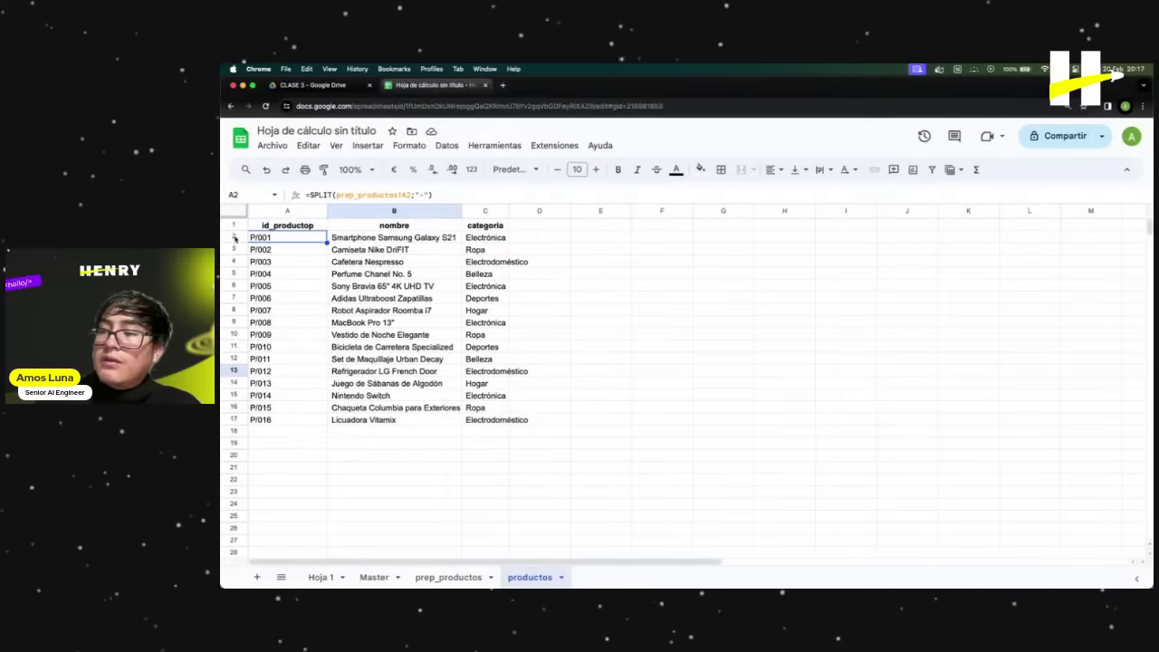
# Delete rows 2 to 19 on the productos sheet.
pyautogui.moveTo(234, 237); pyautogui.dragTo(241, 440)
pyautogui.rightClick(243, 440)
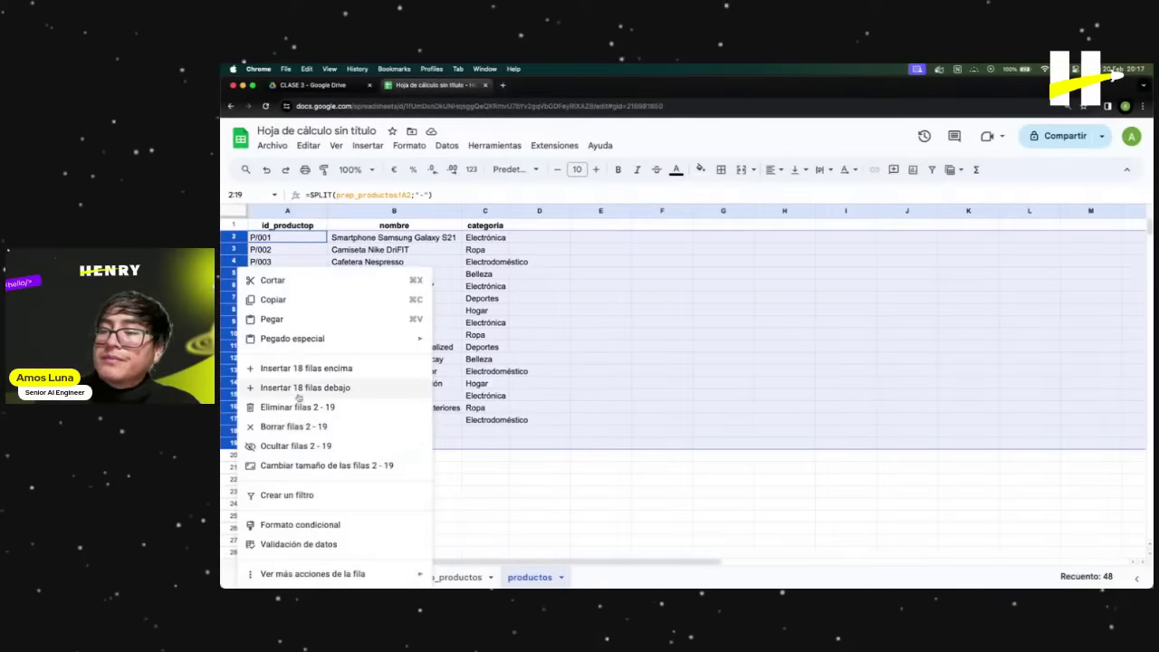
pyautogui.click(299, 407)
pyautogui.click(393, 273)
# Enter the formula =IFERROR(ARRAYFORMULA(SPLIT('pre-productos'!A2, "-")), "") in cell A2, leaving it open for editing.
pyautogui.click(290, 239)
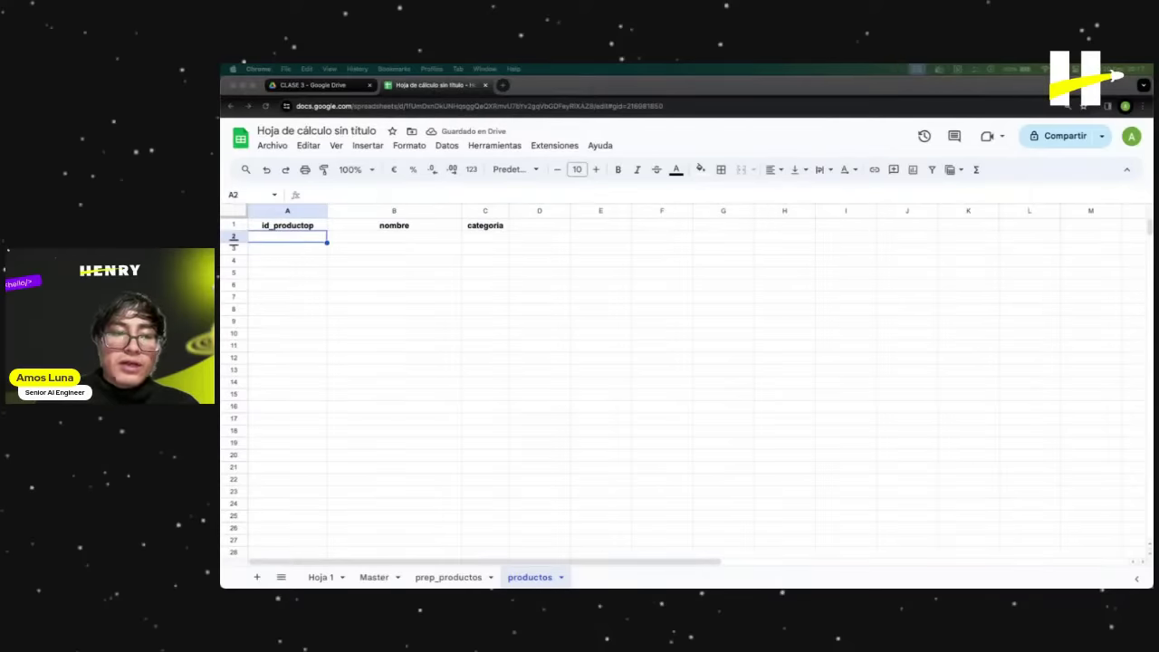
pyautogui.click(391, 193)
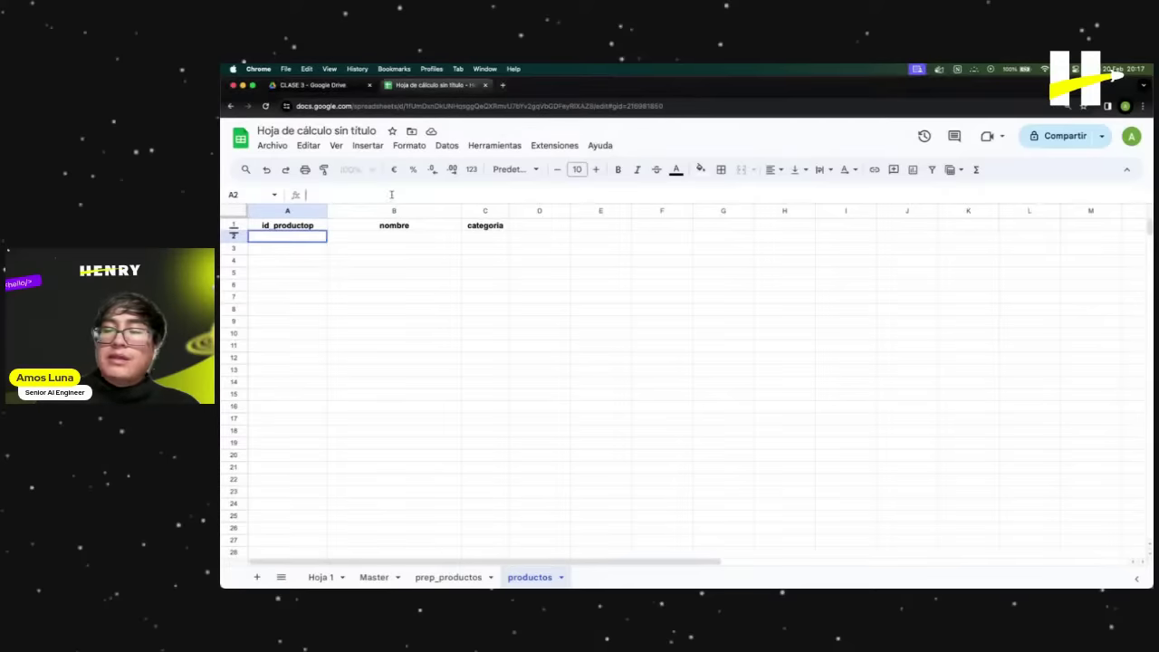
pyautogui.write('=IFERROR(ARRAYFORMULA(SPLIT(\'pre-productos\'!A2, "-")), "")')
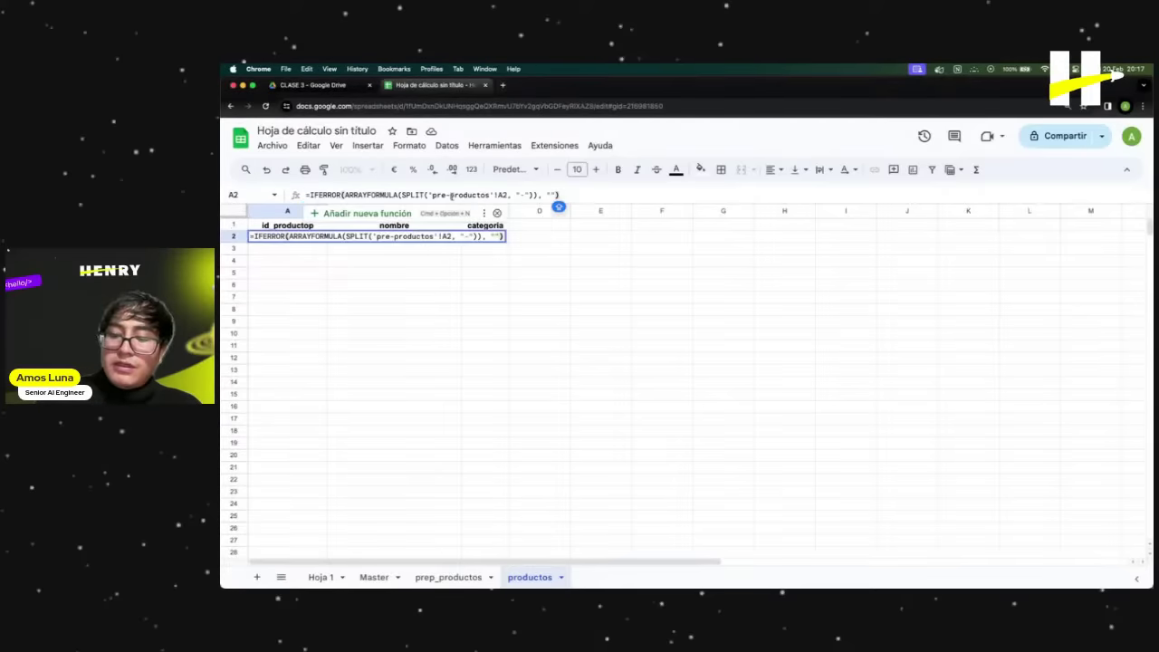
# Correct the sheet name in A2's formula to 'prep_productos'.
pyautogui.click(453, 196)
pyautogui.press('BackSpace')
pyautogui.write('_')
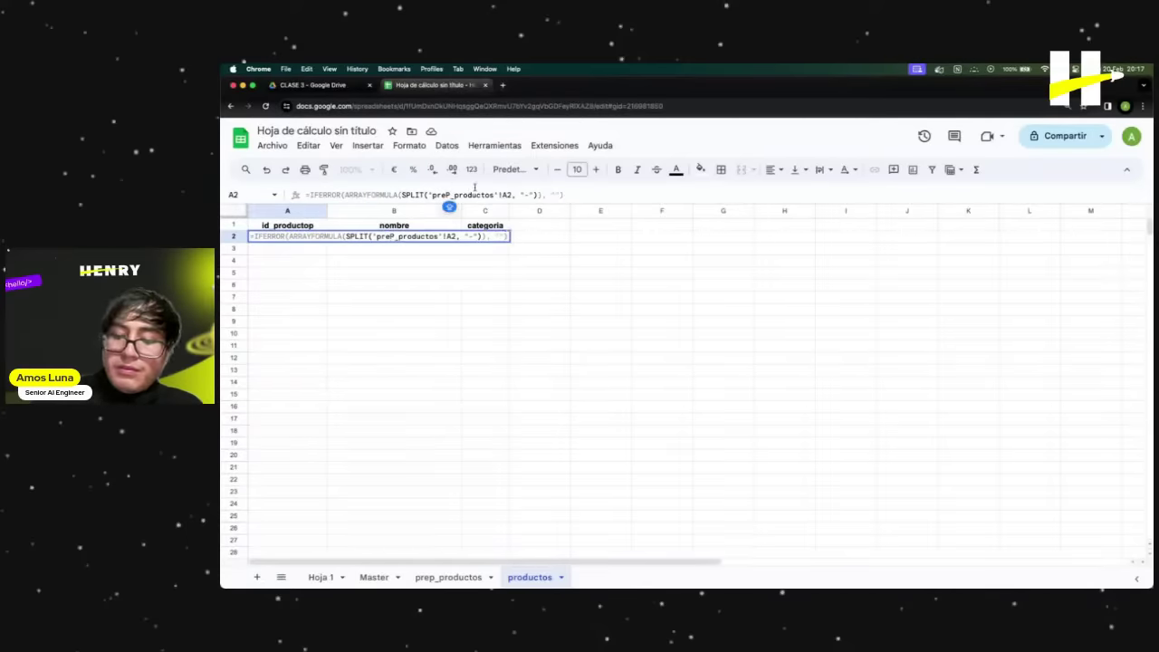
pyautogui.click(447, 195)
pyautogui.press('BackSpace')
pyautogui.write('p')
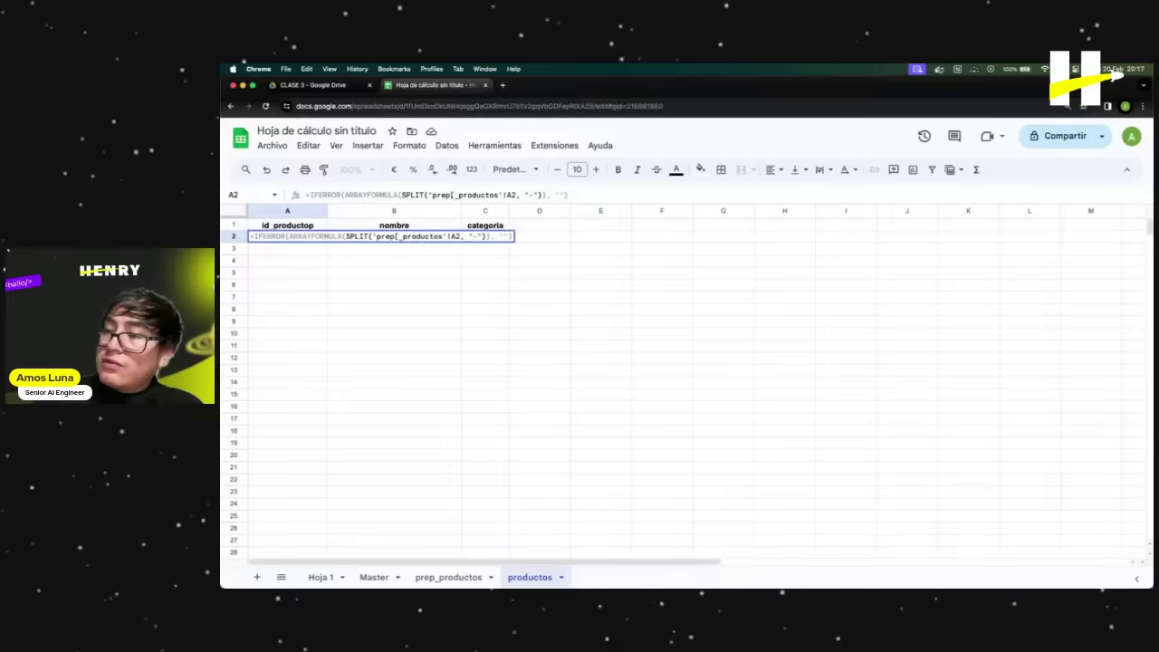
pyautogui.write('p')
pyautogui.press('BackSpace')
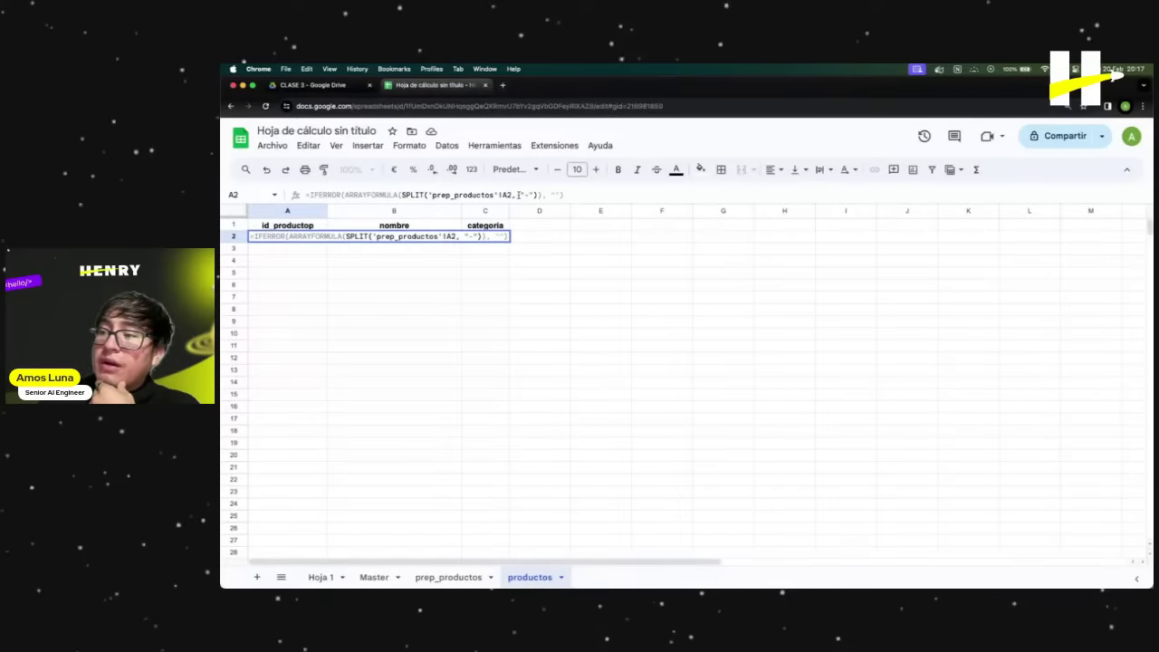
# Examine the 'prep_productos'!A2 reference and the argument separators in A2's formula.
pyautogui.click(516, 195)
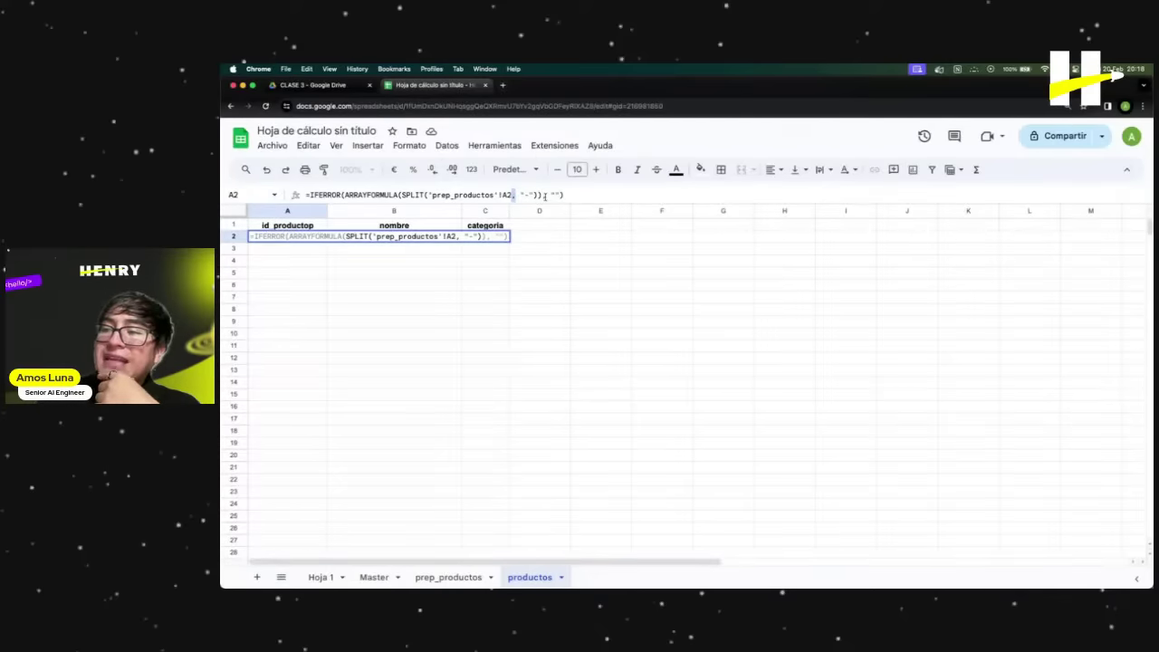
pyautogui.click(486, 195)
pyautogui.click(453, 195)
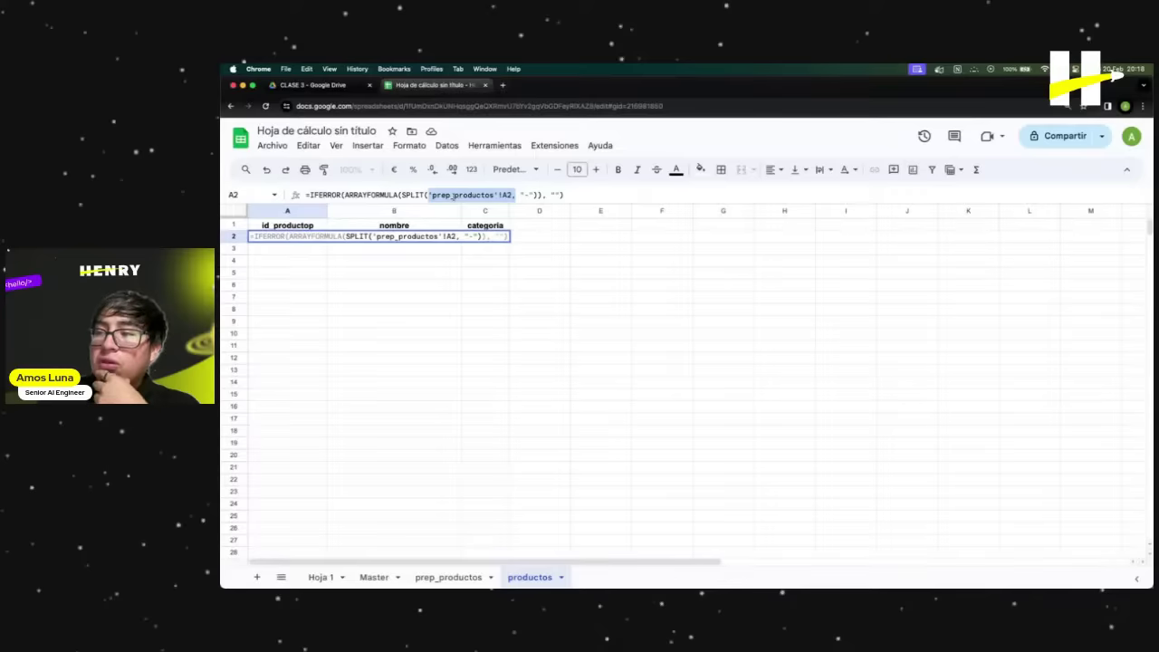
pyautogui.doubleClick(458, 195)
pyautogui.click(473, 195)
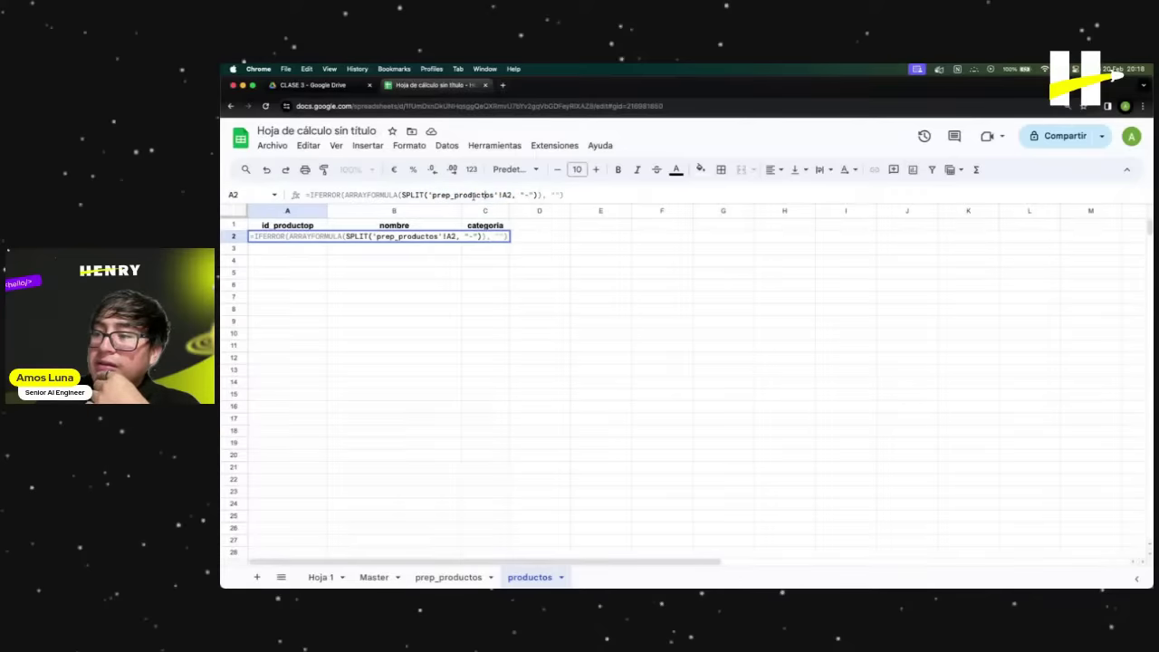
pyautogui.click(490, 196)
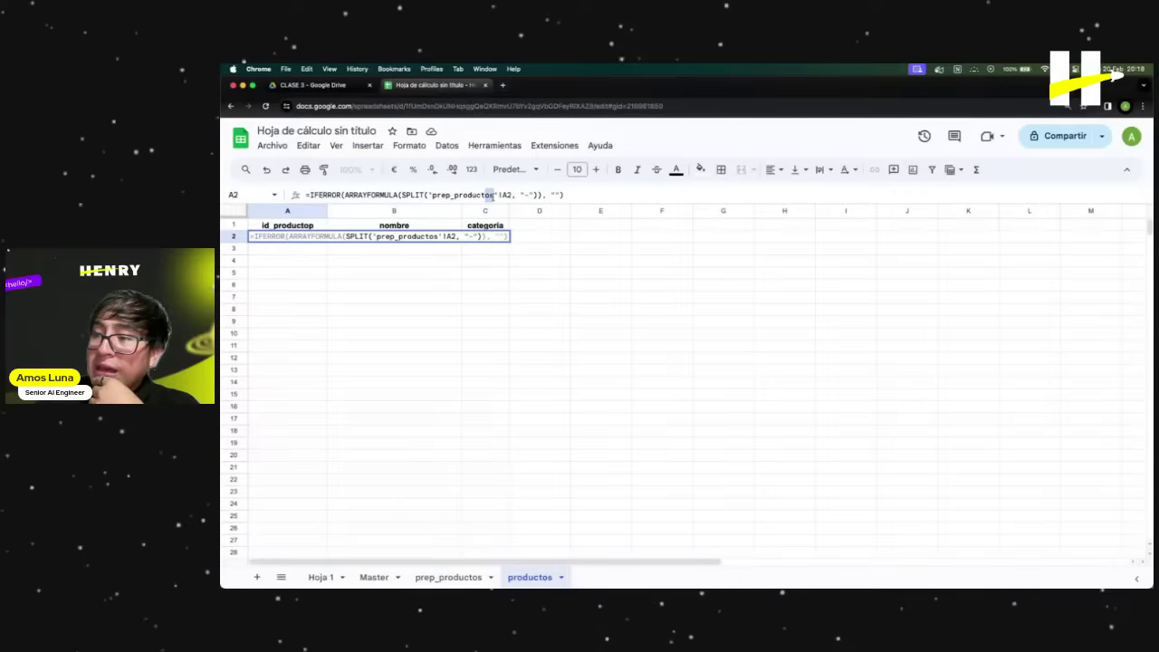
pyautogui.moveTo(432, 196); pyautogui.dragTo(494, 196)
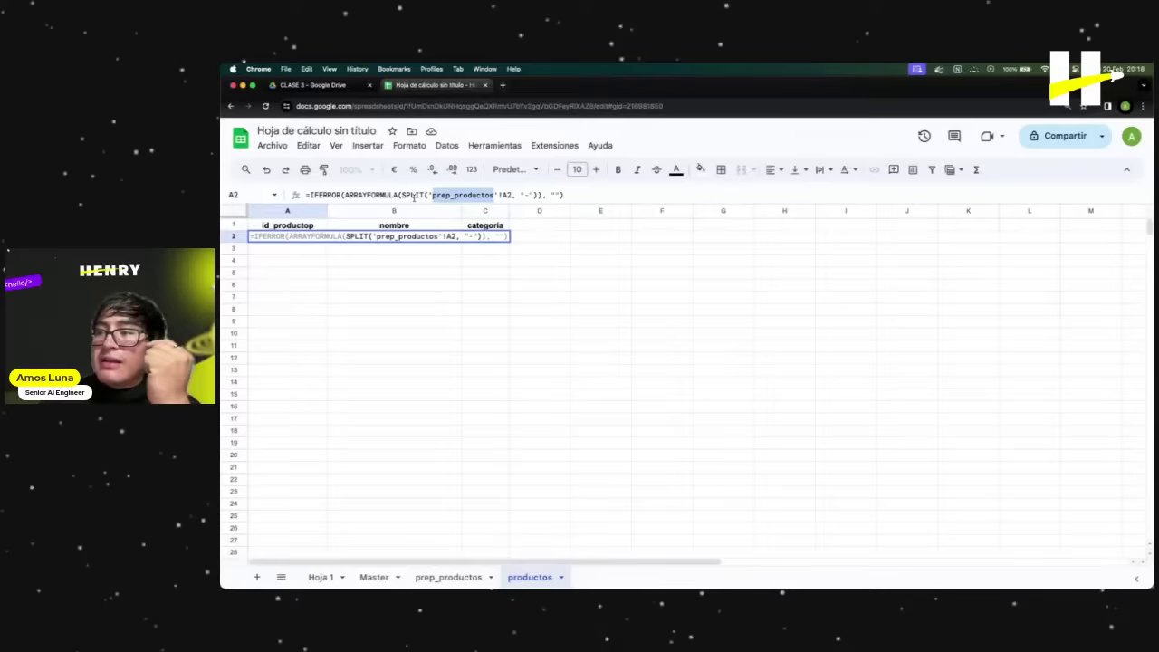
# Replace both commas in A2's formula with semicolons and commit it as =IFERROR(ARRAYFORMULA(SPLIT('prep_productos'!A2; "-")); "").
pyautogui.click(519, 195)
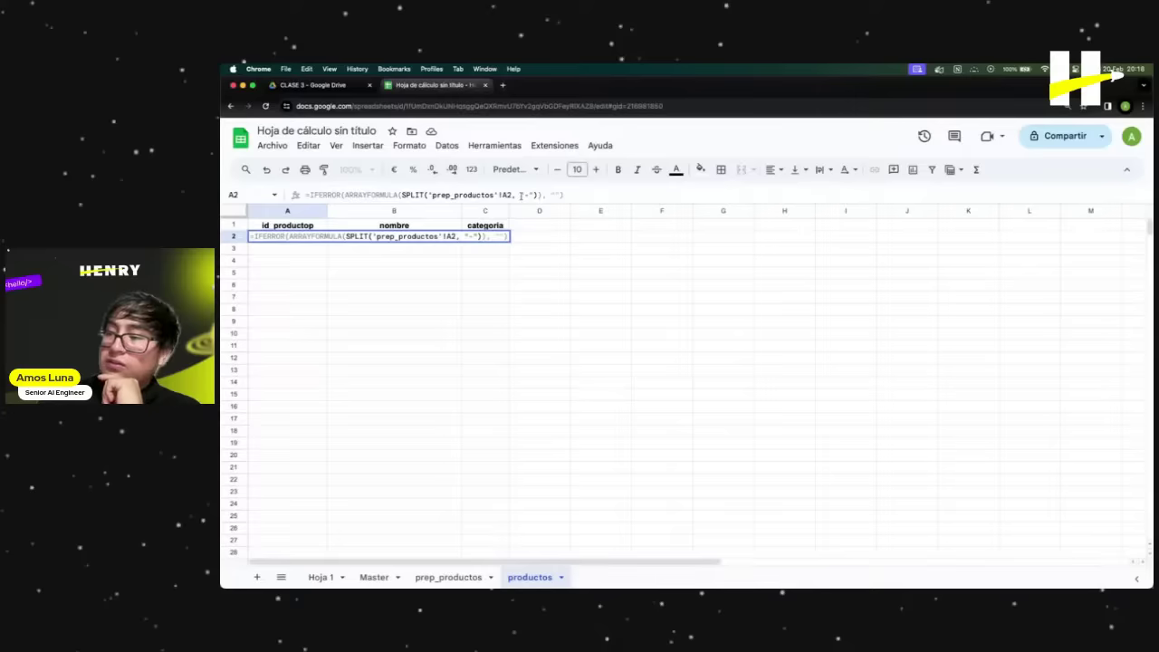
pyautogui.press('BackSpace')
pyautogui.press('BackSpace')
pyautogui.write(';')
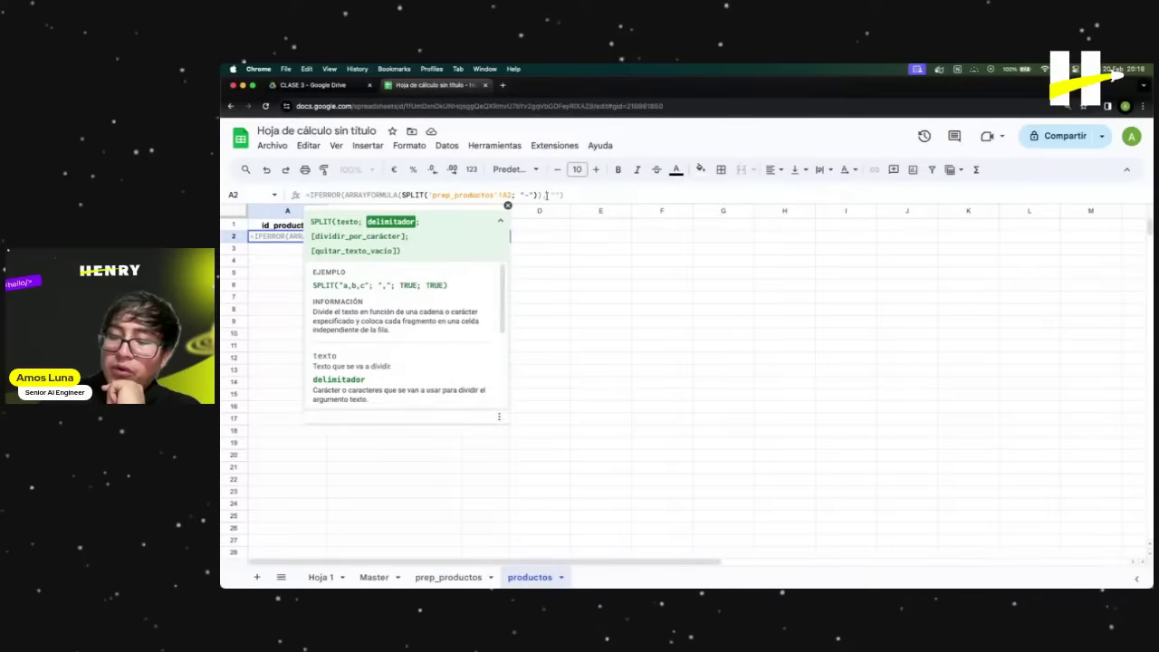
pyautogui.click(547, 194)
pyautogui.press('BackSpace')
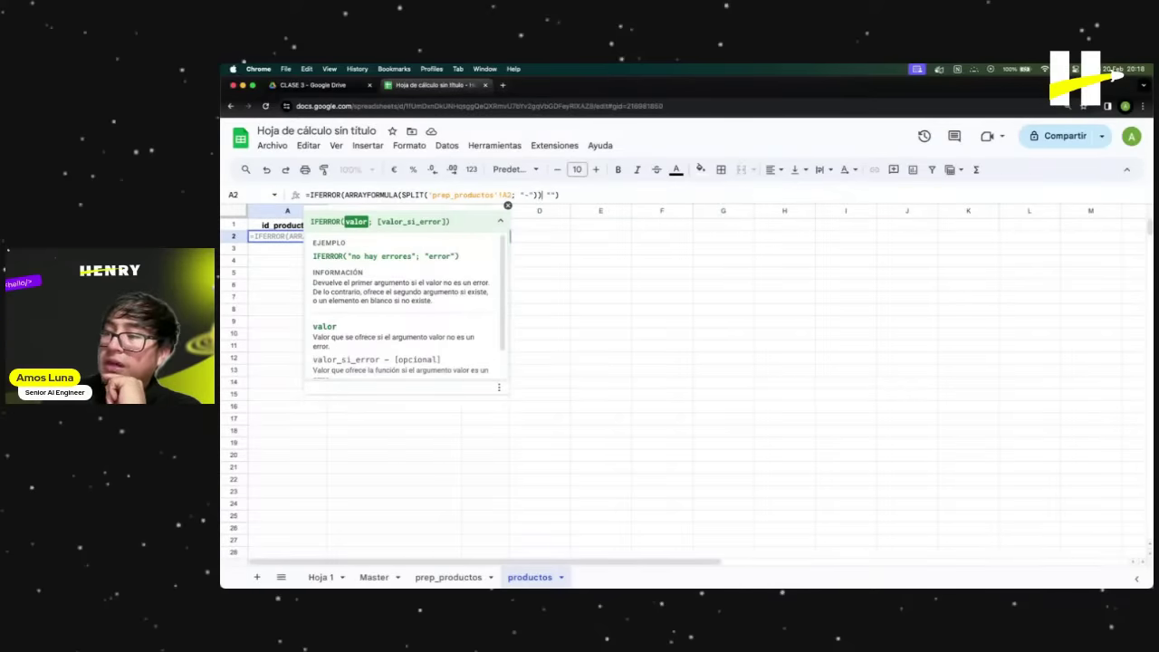
pyautogui.write(';')
pyautogui.click(592, 194)
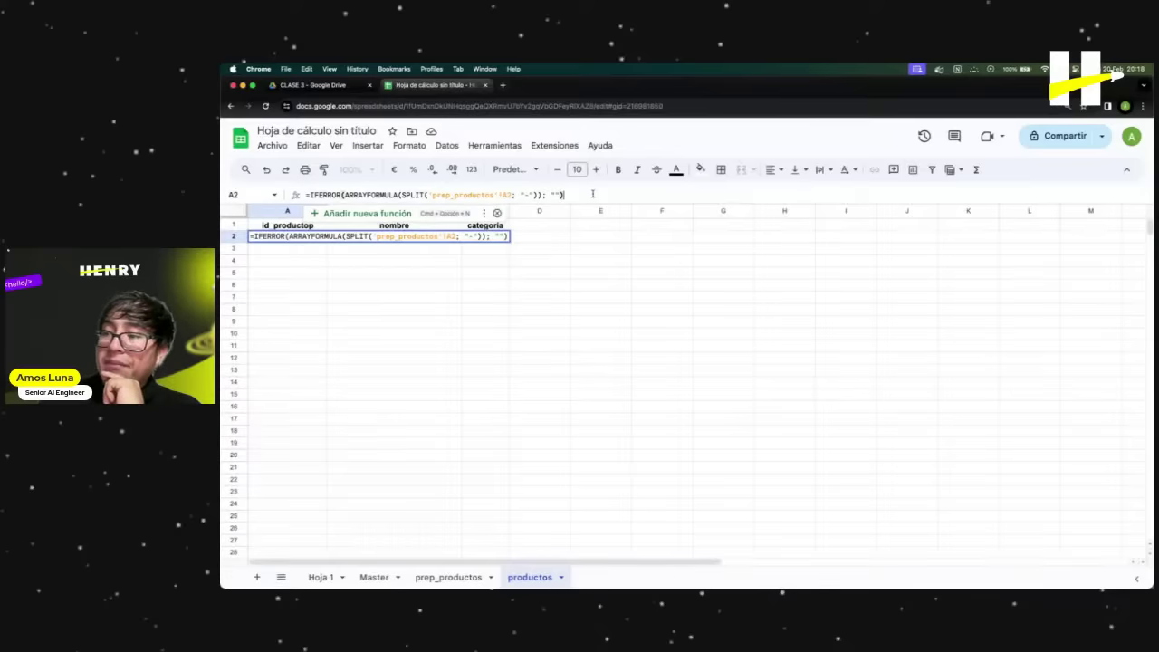
pyautogui.doubleClick(460, 195)
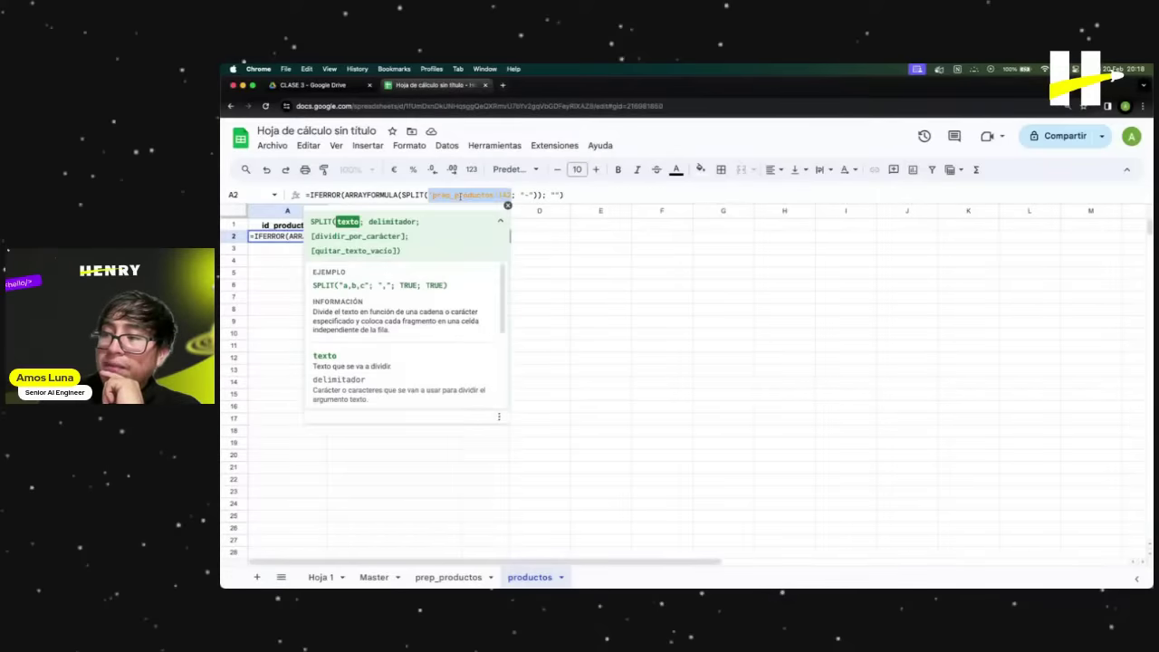
pyautogui.click(464, 196)
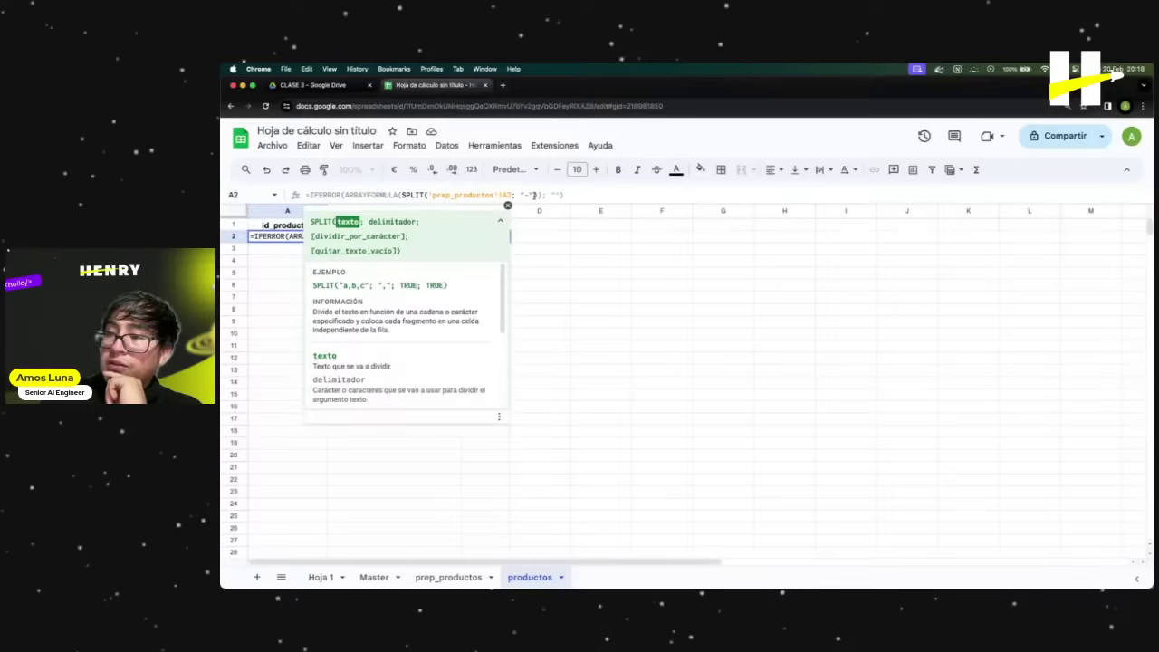
pyautogui.click(534, 194)
pyautogui.write(')')
pyautogui.press('Return')
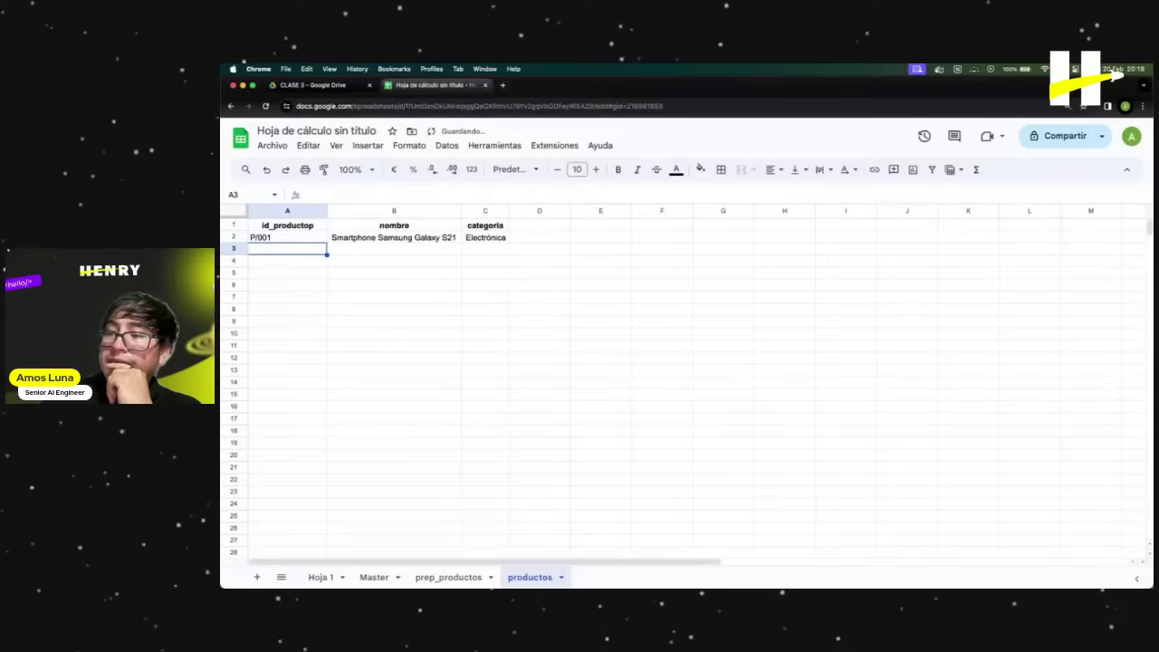
# Fill the IFERROR formula from cell A2 down to A51 on productos.
pyautogui.press('Up')
pyautogui.press('Up')
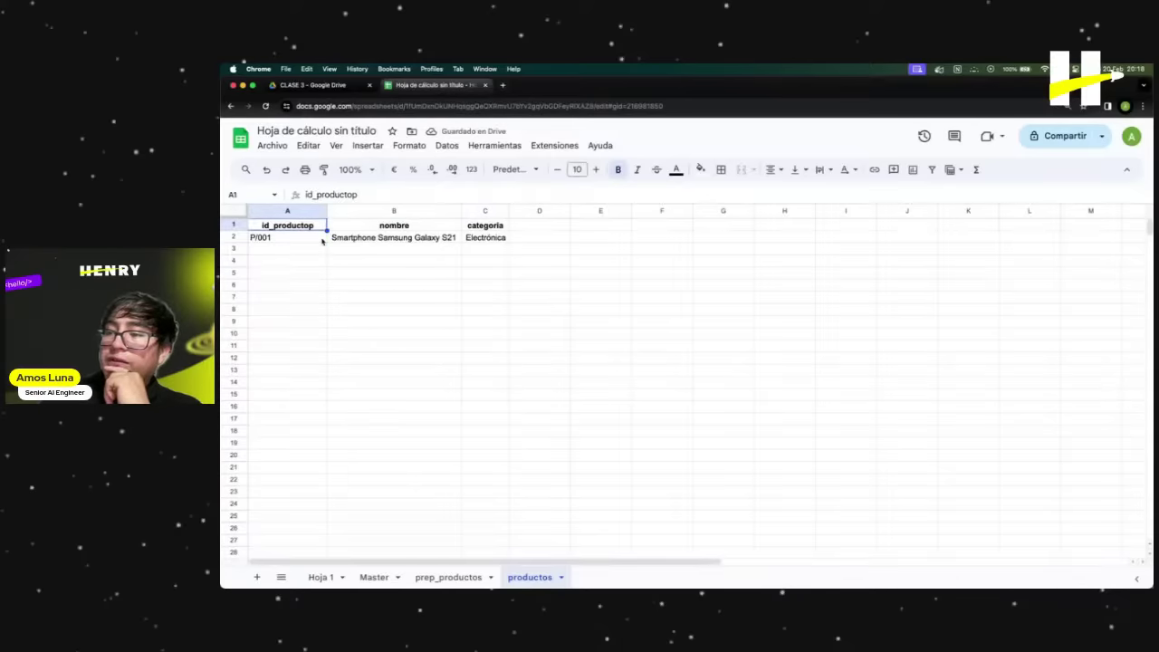
pyautogui.press('Down')
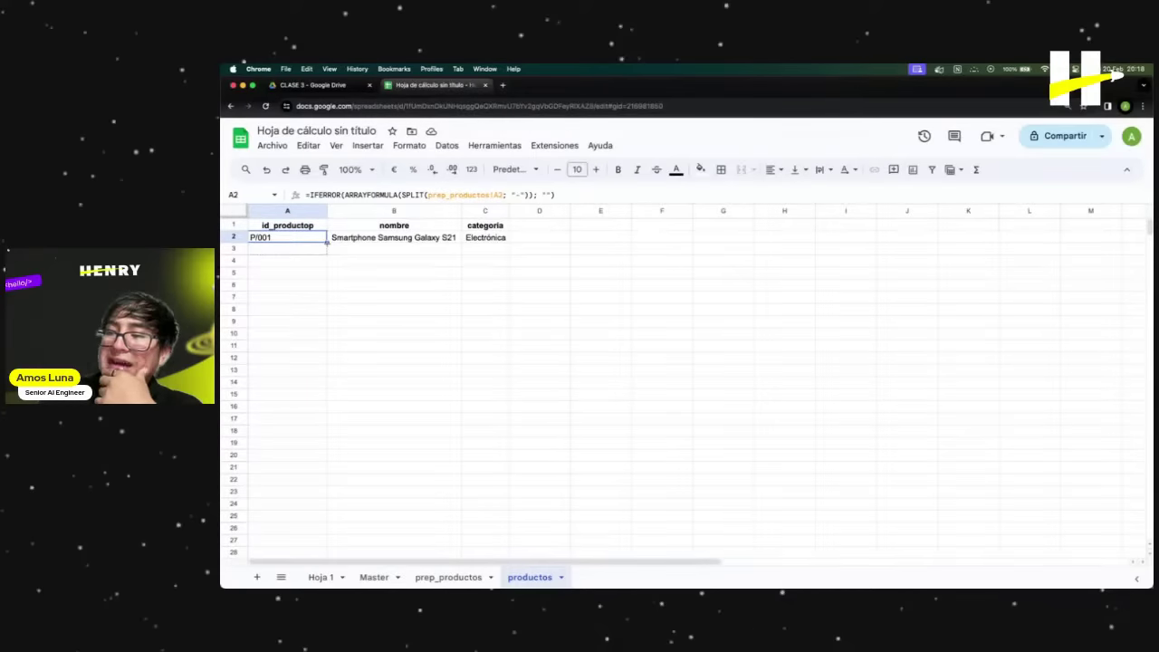
pyautogui.moveTo(326, 243); pyautogui.dragTo(312, 521)
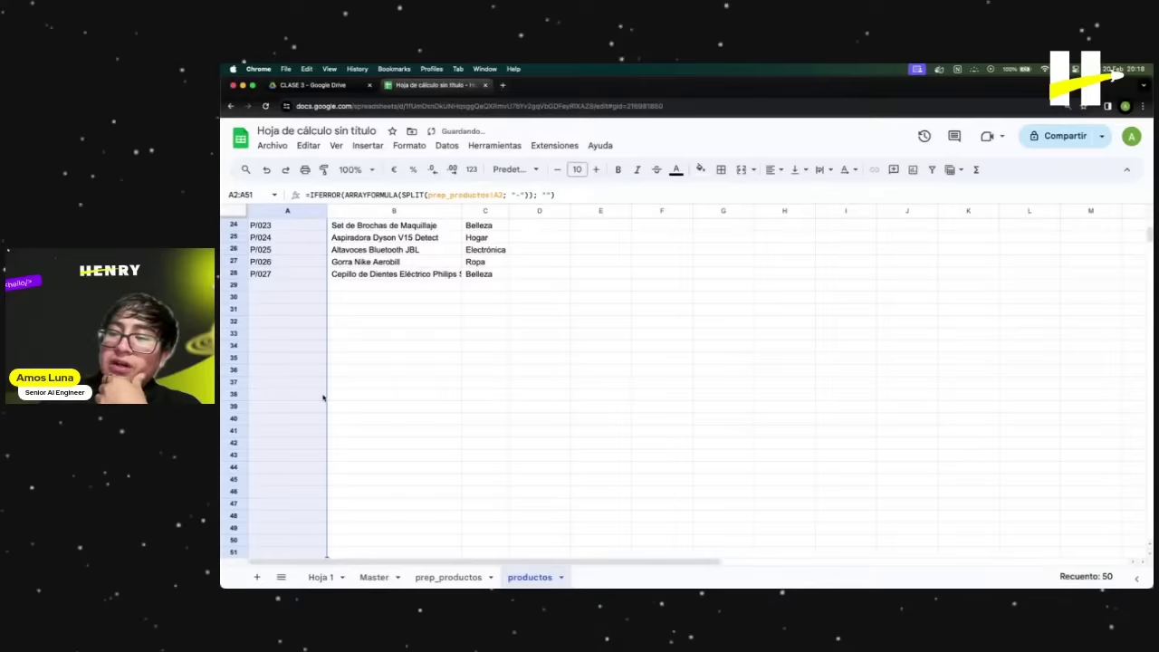
pyautogui.scroll(4, 298, 426)
# Check the blank cells from A29 downward and examine the IFERROR function in A29's formula.
pyautogui.click(298, 428)
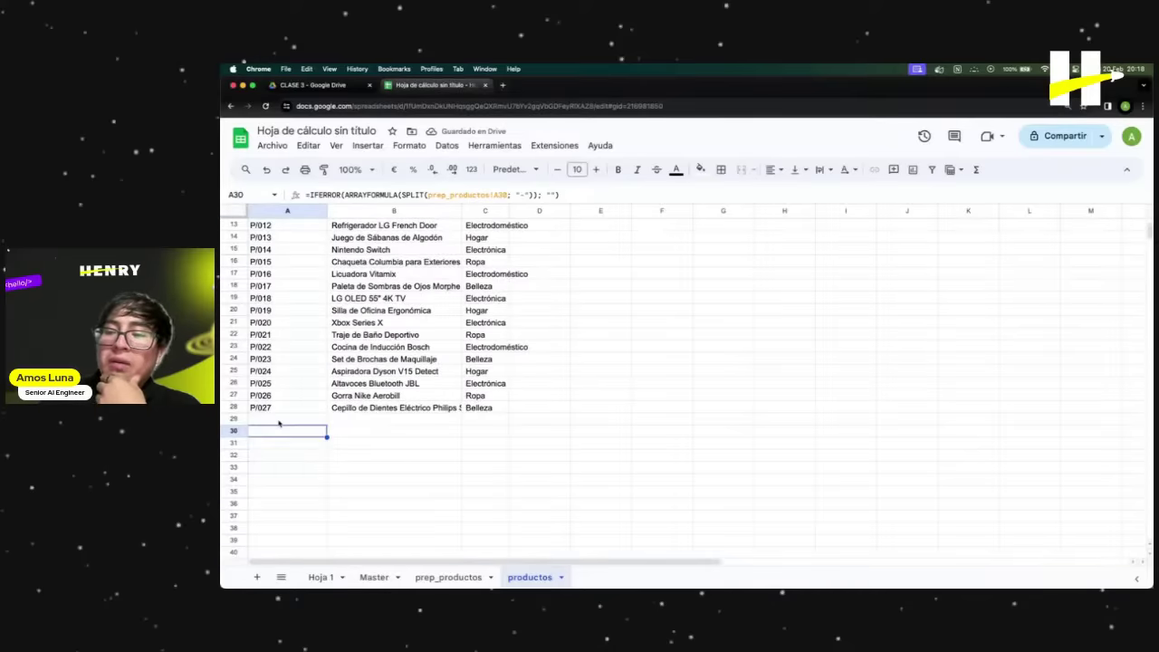
pyautogui.moveTo(280, 422); pyautogui.dragTo(296, 518)
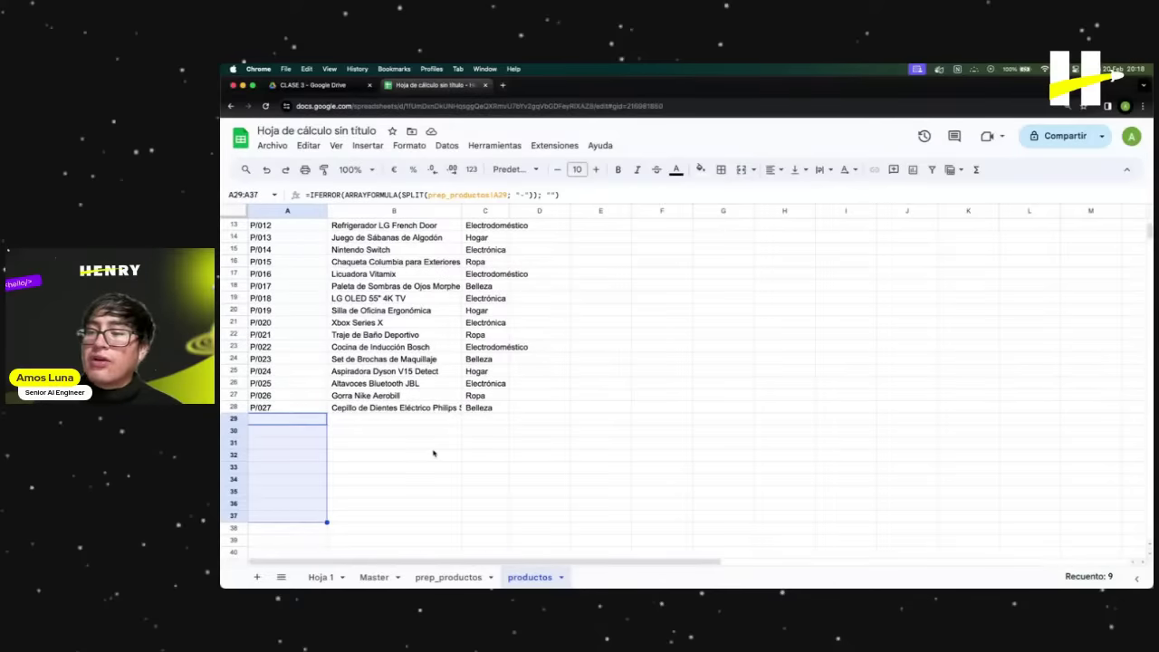
pyautogui.click(405, 442)
pyautogui.click(324, 418)
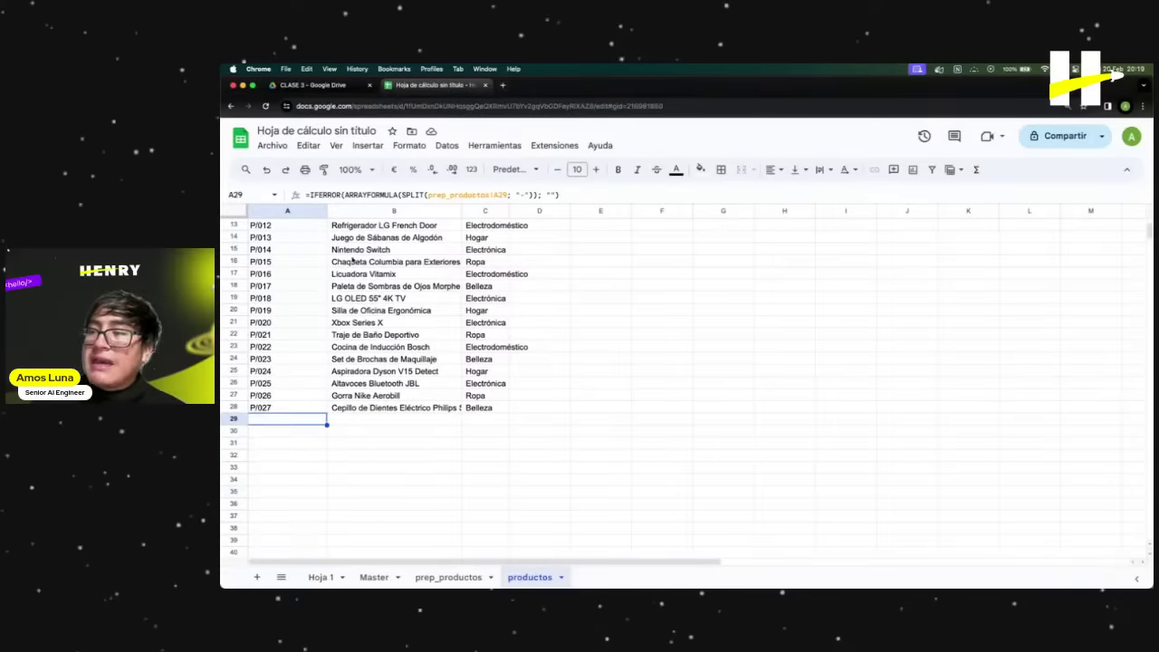
pyautogui.click(324, 194)
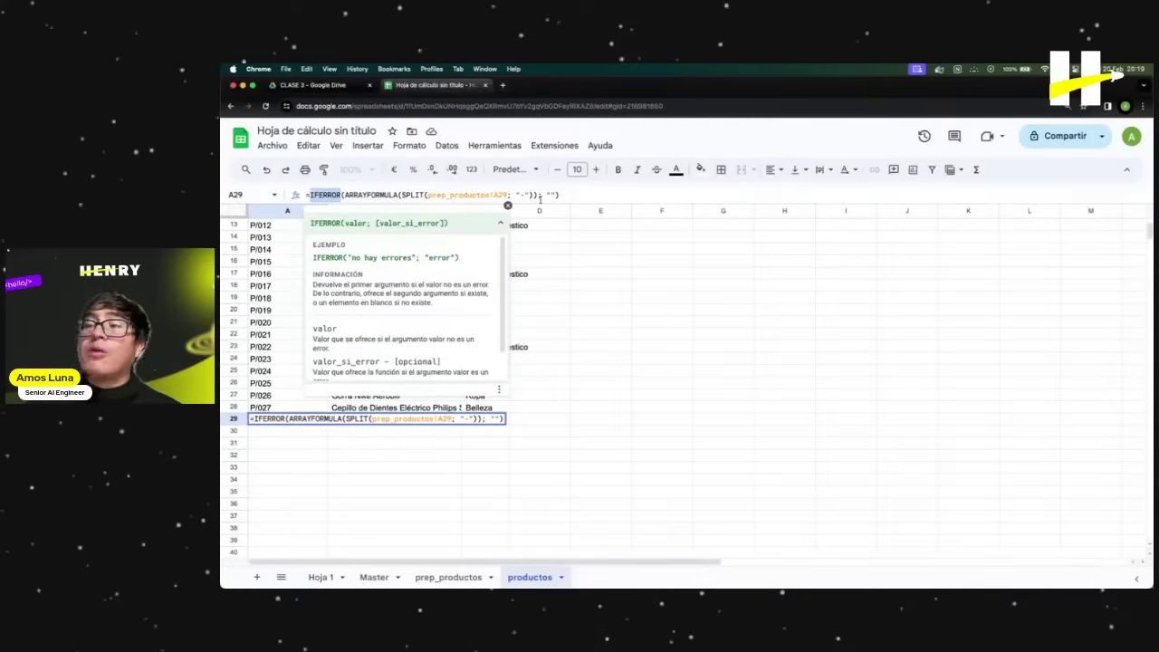
# Inspect the empty-string fallback argument of the IFERROR formula in cell A29 and check the neighbouring product cells.
pyautogui.moveTo(546, 195); pyautogui.dragTo(556, 195)
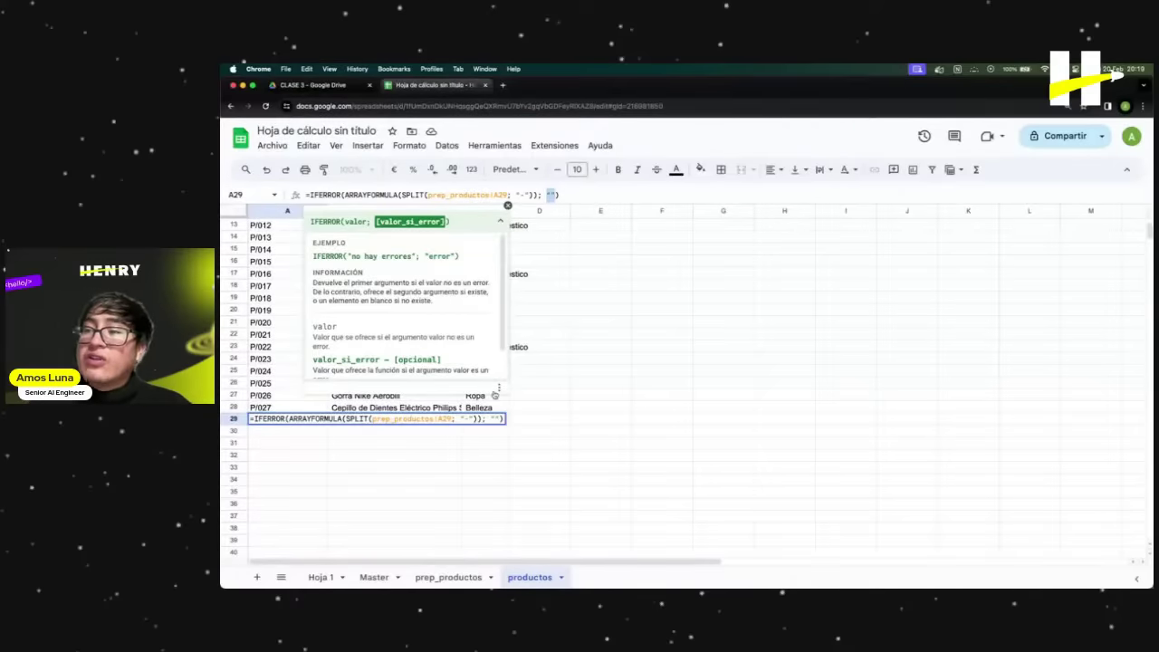
pyautogui.press('Return')
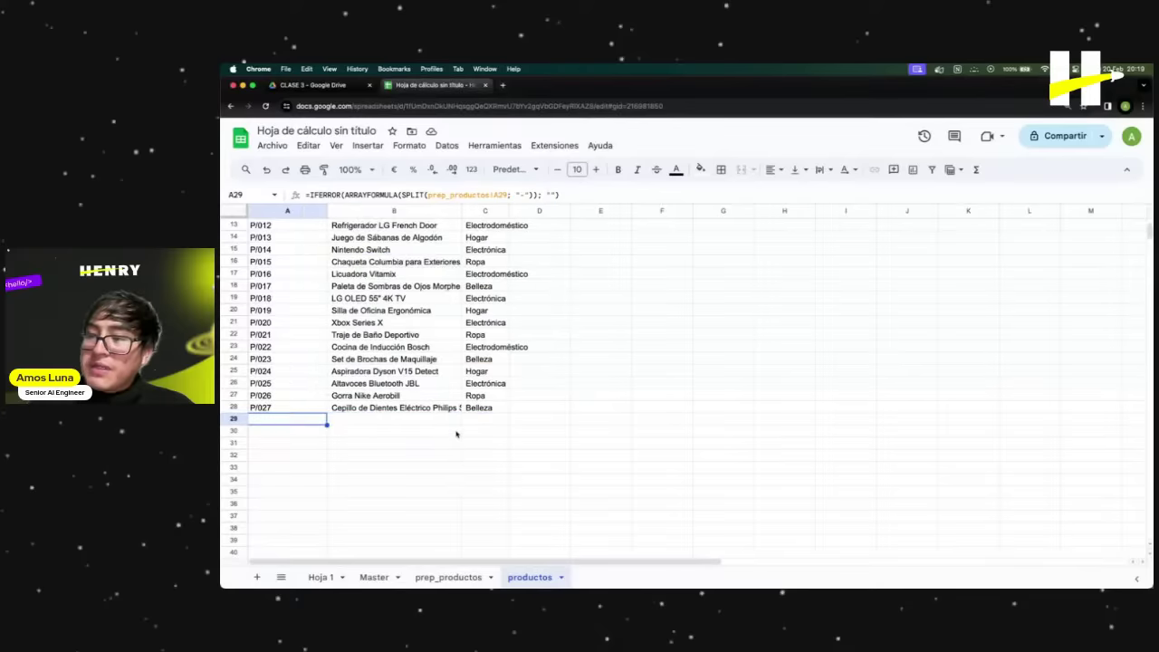
pyautogui.press('Up')
pyautogui.press('Up')
pyautogui.press('Up')
pyautogui.press('Right')
pyautogui.press('Right')
pyautogui.press('Right')
pyautogui.press('Left')
pyautogui.press('Left')
pyautogui.press('Left')
pyautogui.press('Down')
pyautogui.press('Down')
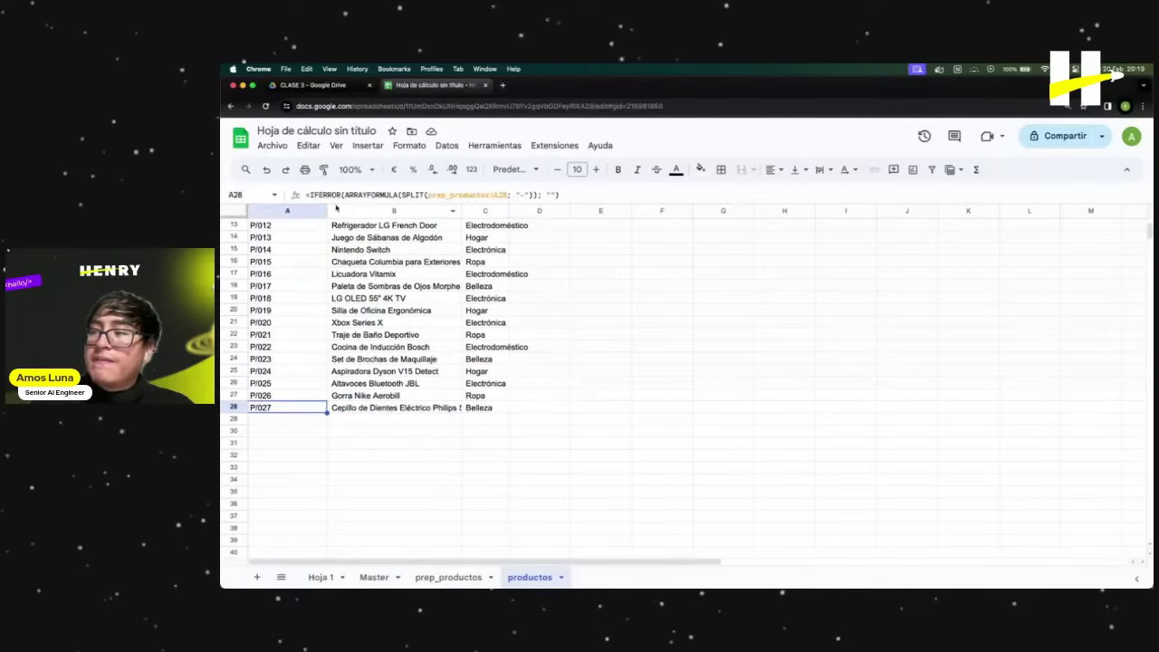
# Examine the IFERROR, ARRAYFORMULA and SPLIT part of the formula in cell A28, and leave the cell.
pyautogui.press('Return')
pyautogui.click(594, 191)
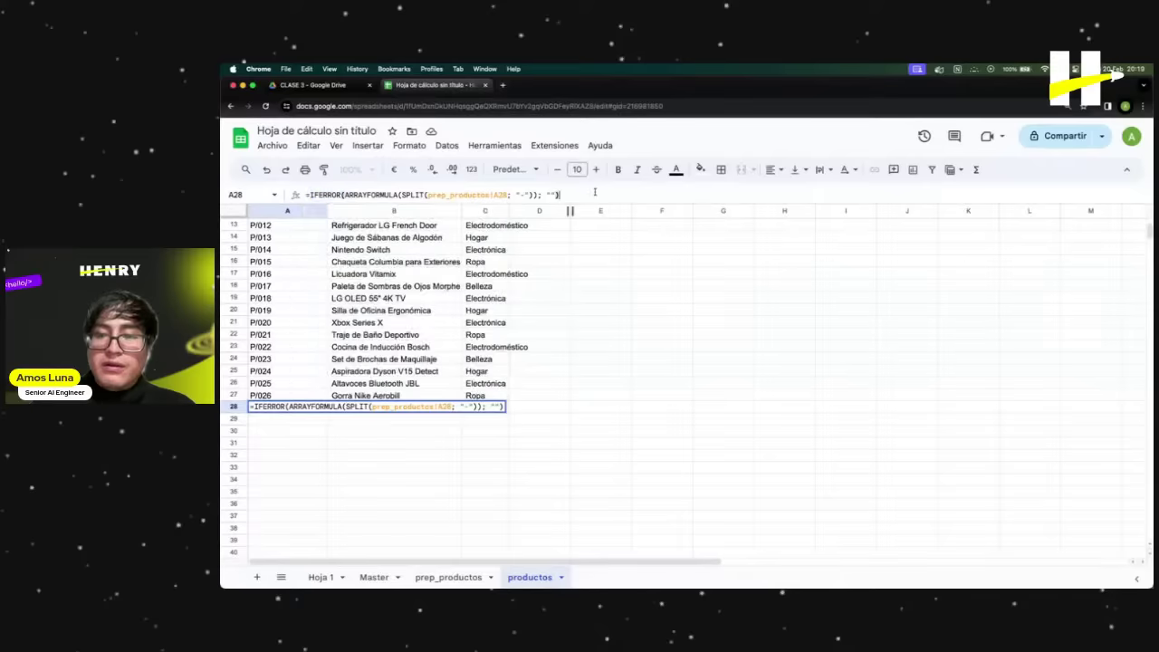
pyautogui.moveTo(546, 195); pyautogui.dragTo(289, 195)
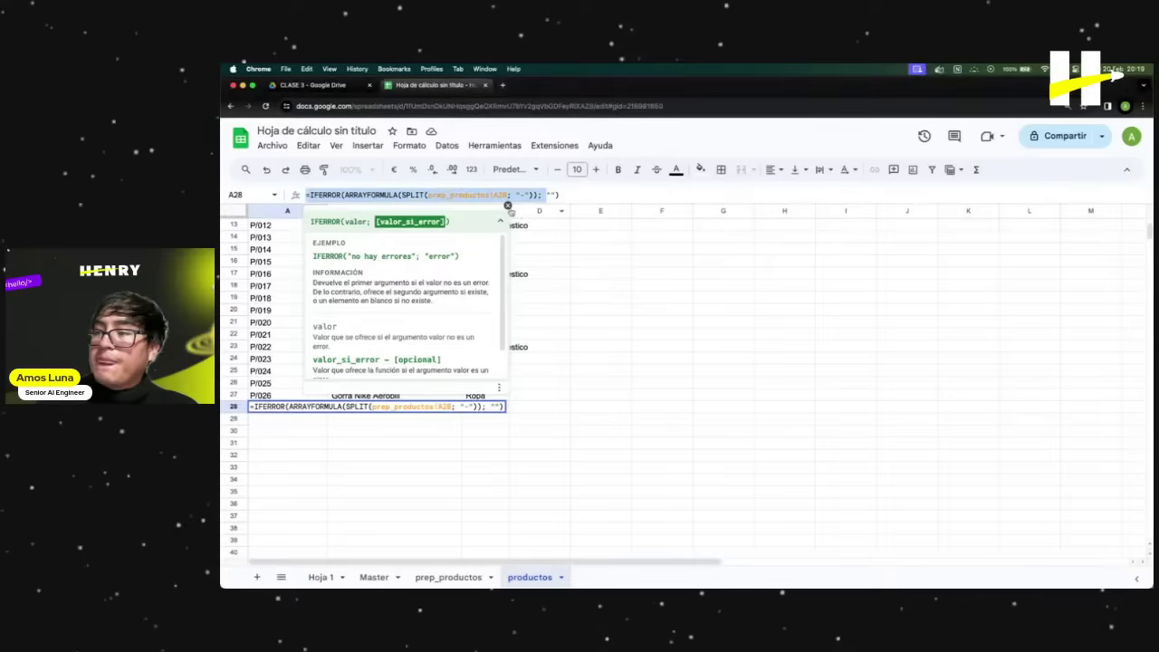
pyautogui.click(507, 205)
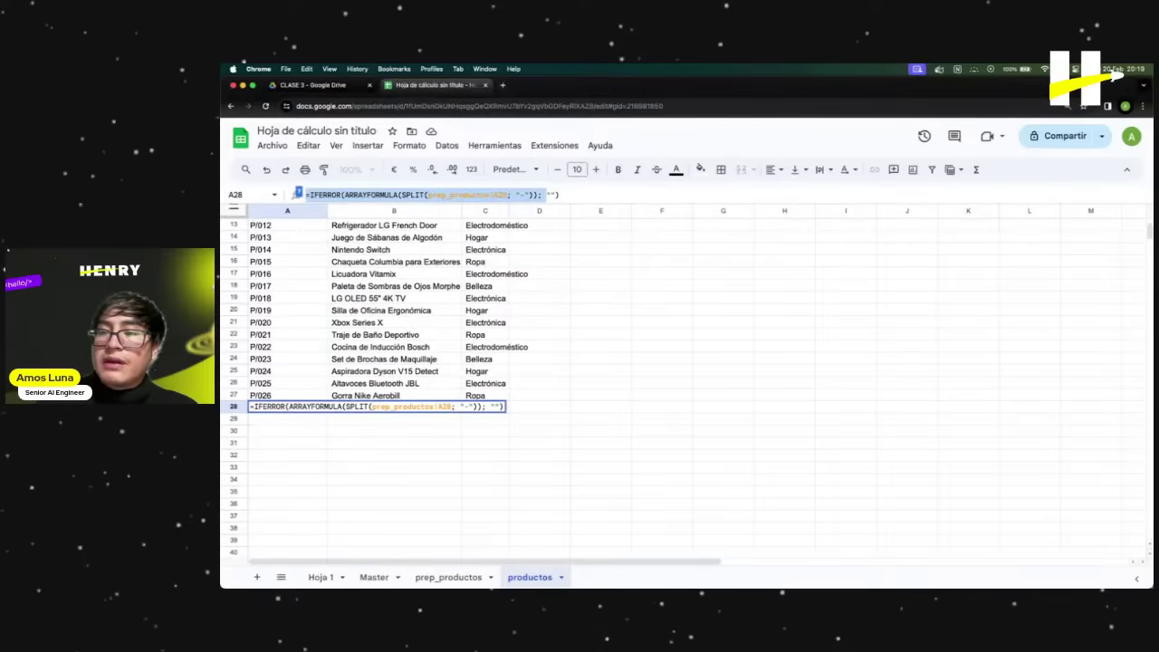
pyautogui.press('super+Tab')
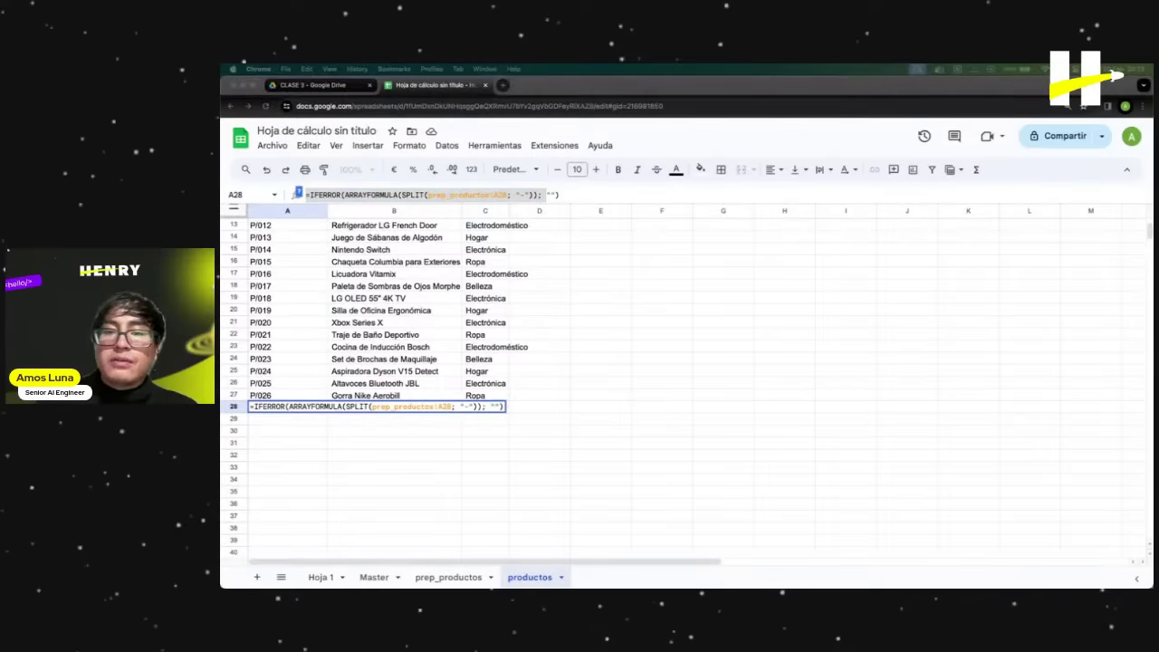
pyautogui.press('super+Tab')
pyautogui.click(553, 331)
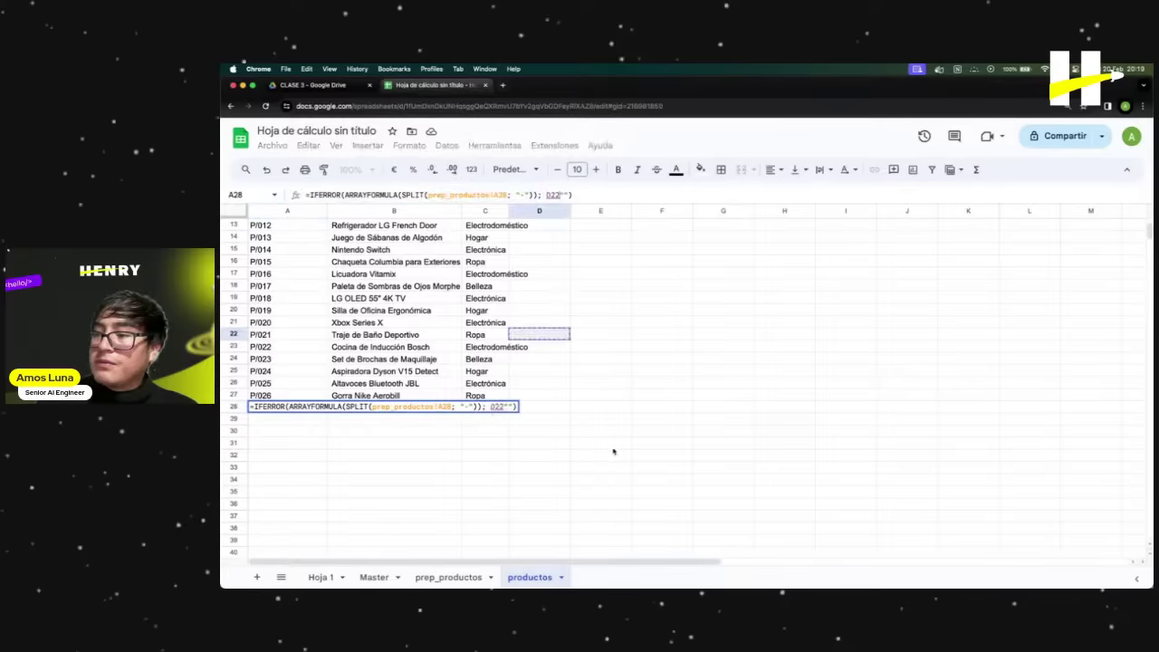
pyautogui.click(600, 443)
pyautogui.press('Return')
pyautogui.click(600, 348)
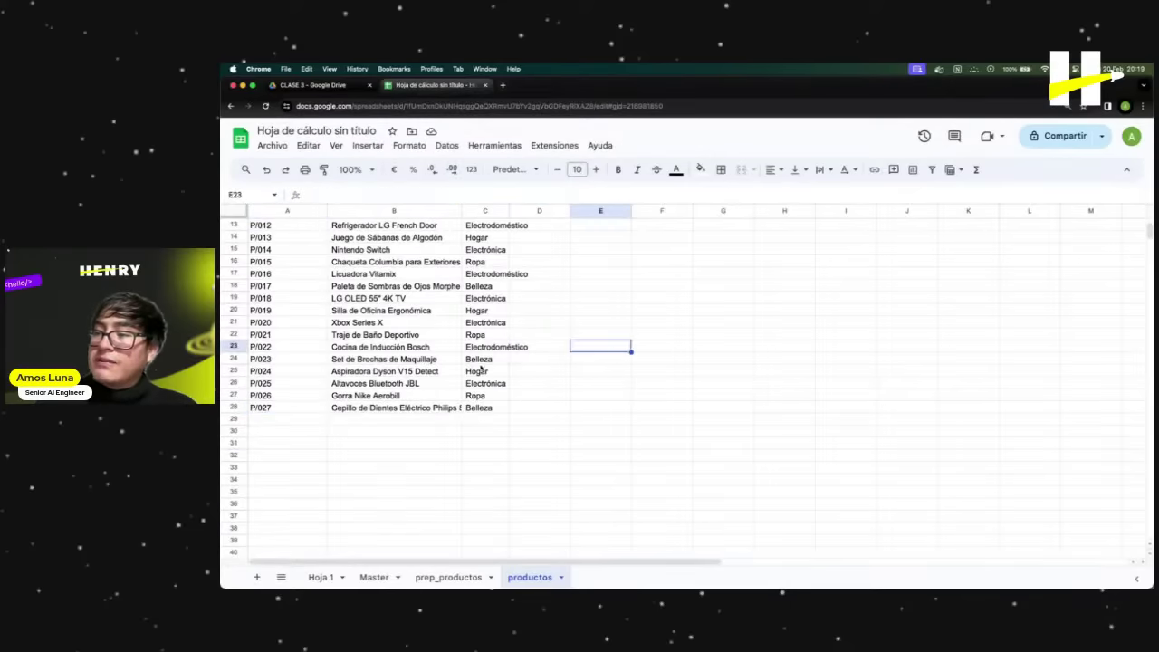
# Fit the widths of columns A, B and C in the productos sheet to their contents.
pyautogui.scroll(3, 521, 272)
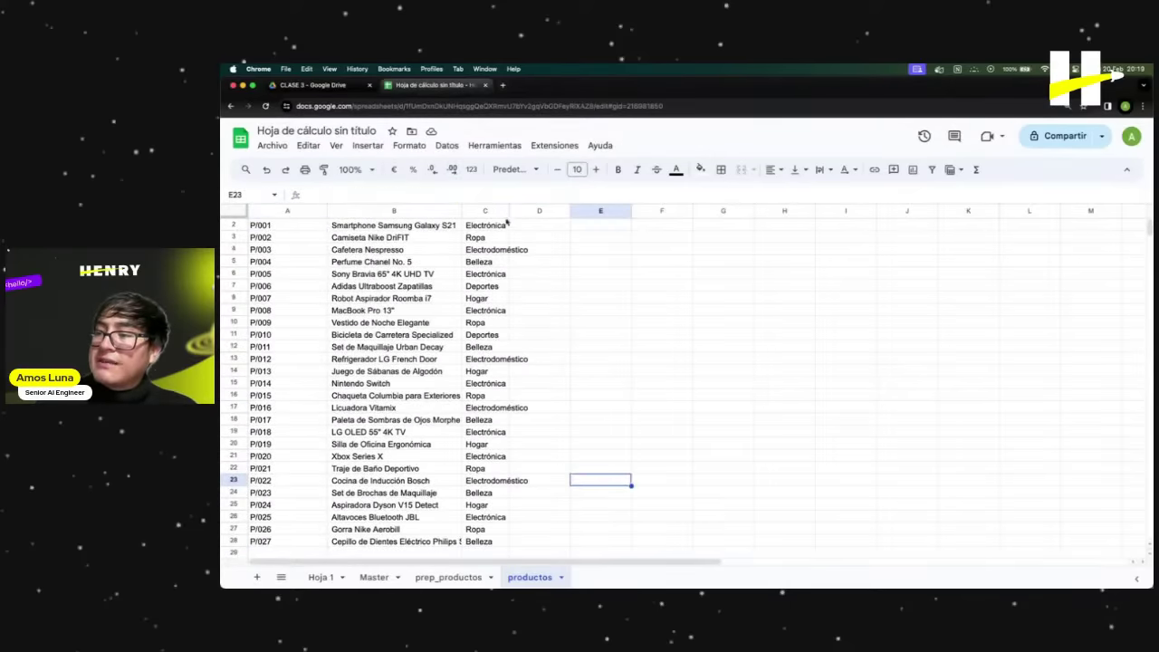
pyautogui.doubleClick(461, 211)
pyautogui.doubleClick(327, 211)
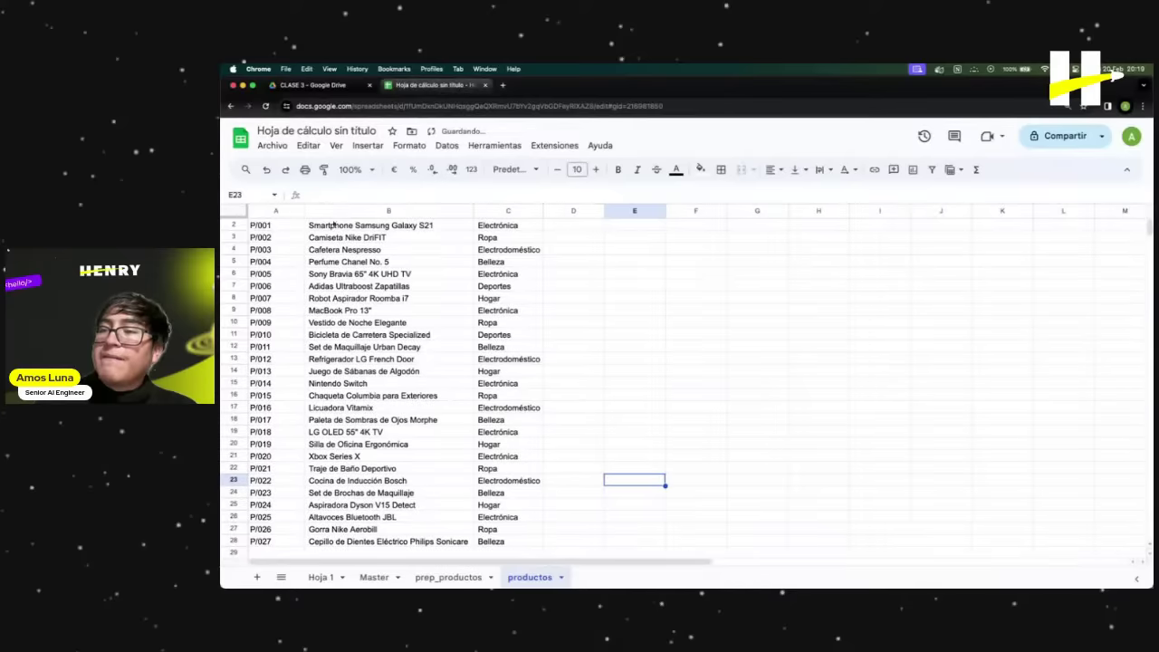
pyautogui.scroll(1, 425, 362)
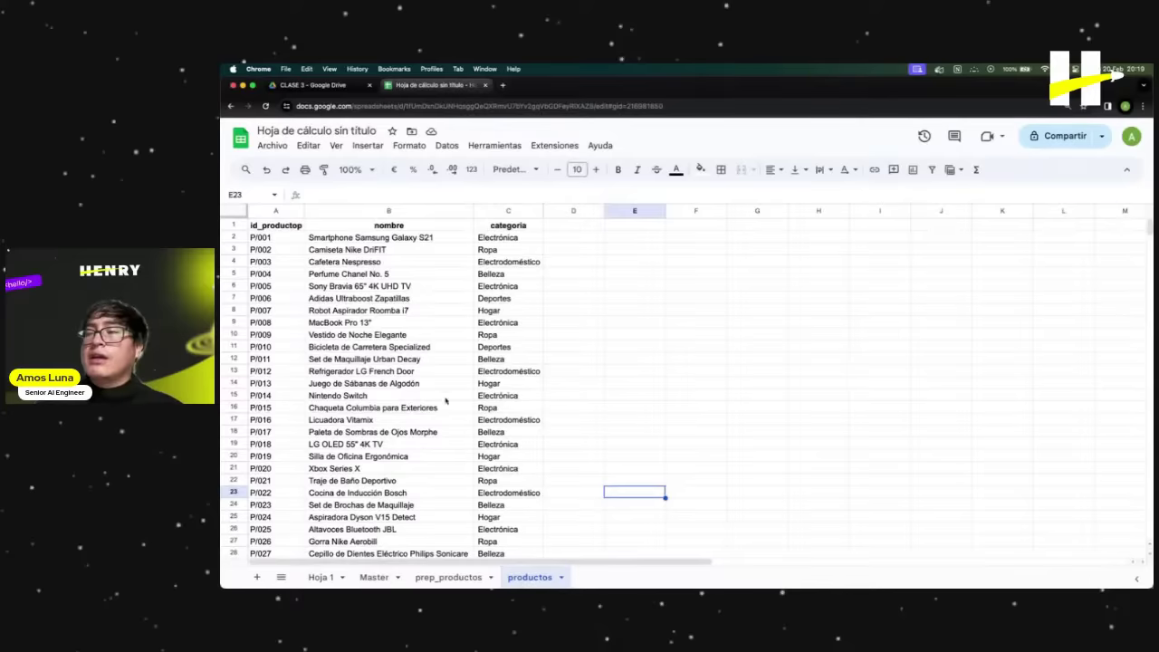
# Review the separated product IDs, names and categories across the rows of the productos sheet.
pyautogui.click(419, 286)
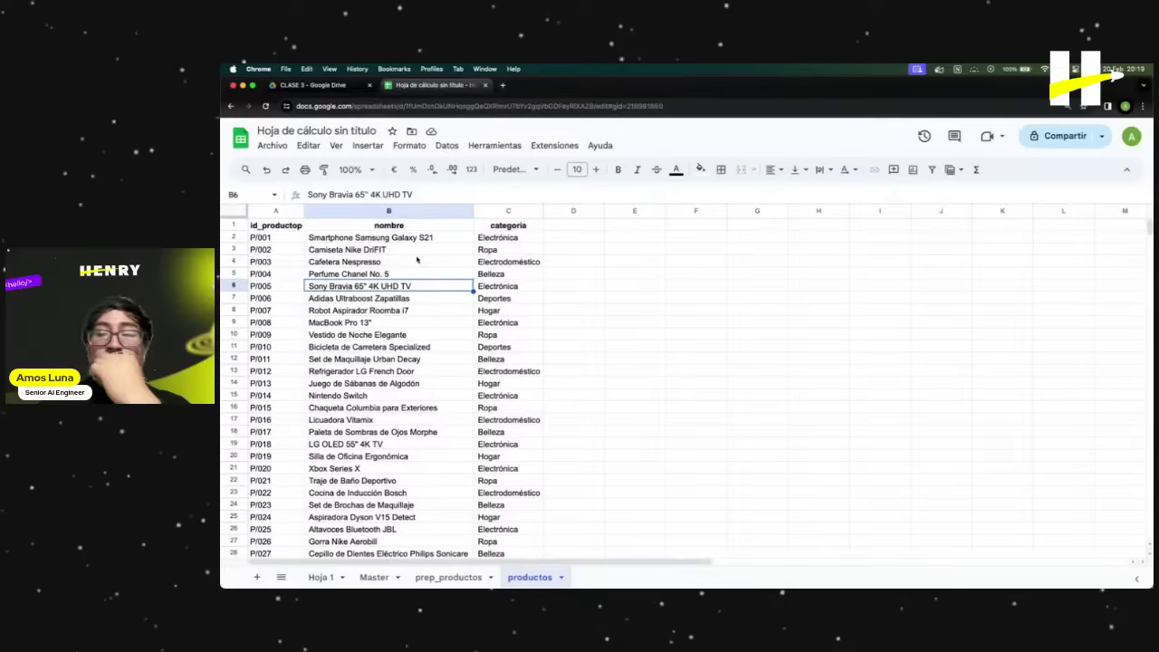
pyautogui.click(388, 322)
pyautogui.click(282, 242)
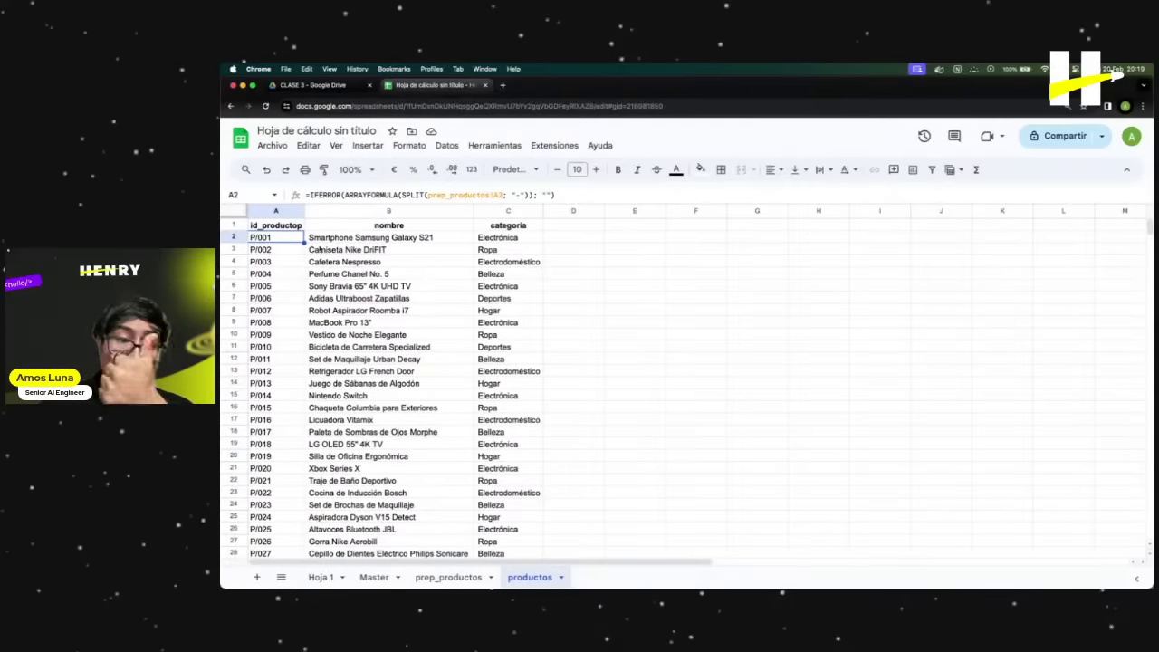
pyautogui.click(371, 249)
pyautogui.click(408, 239)
pyautogui.click(523, 239)
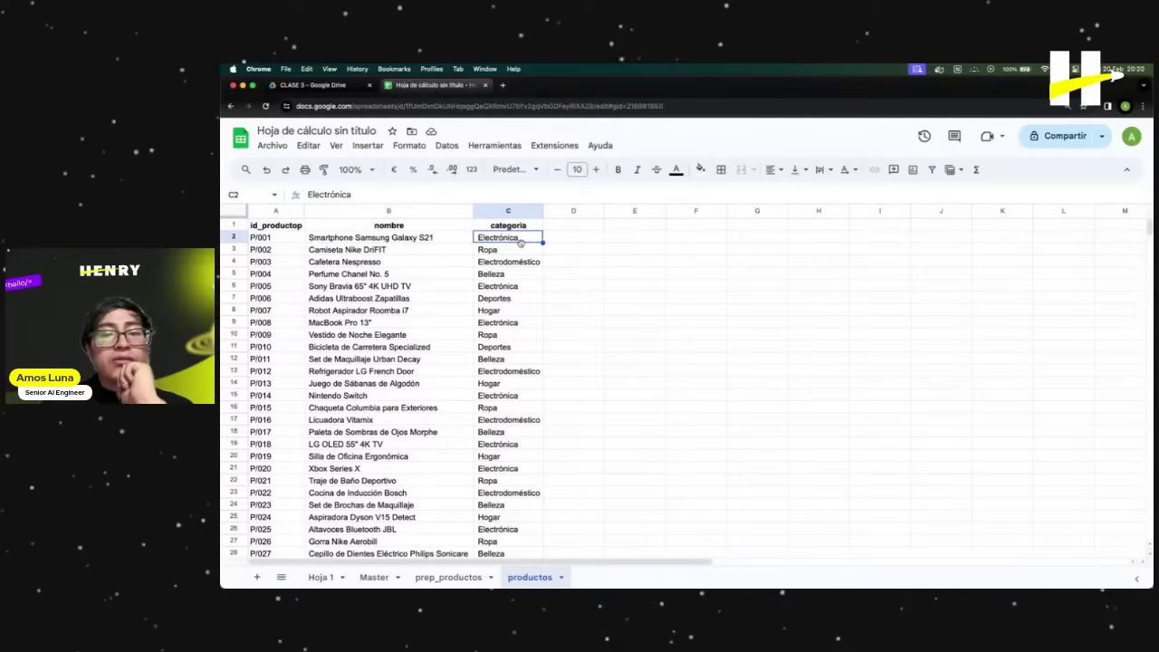
pyautogui.click(518, 309)
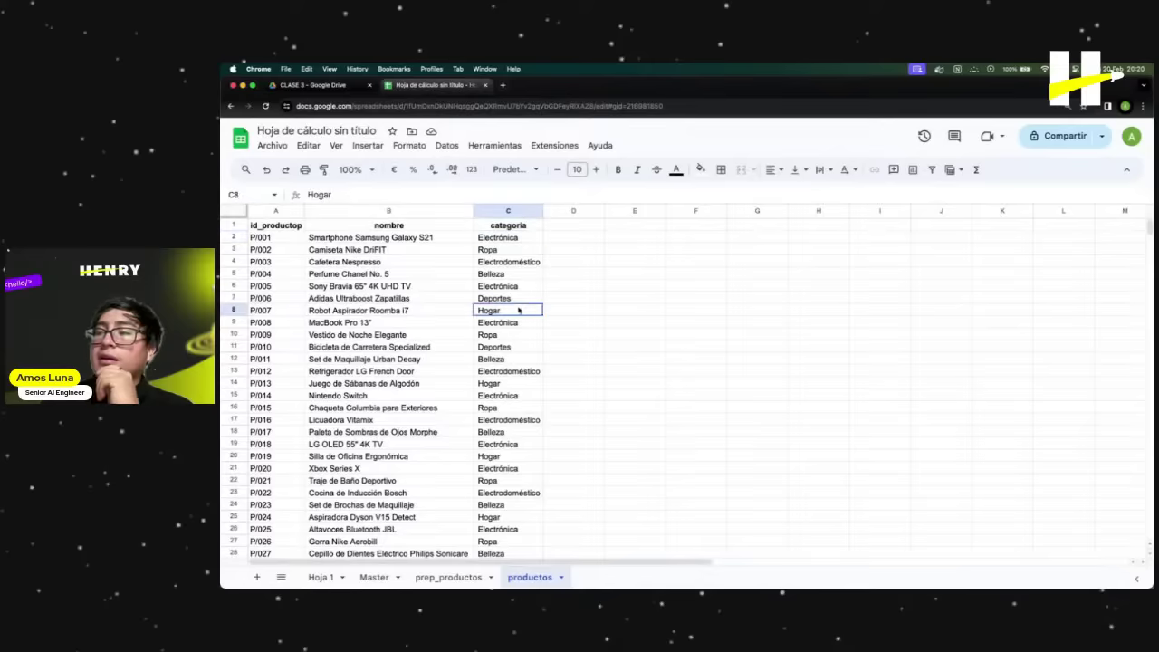
pyautogui.click(505, 262)
pyautogui.click(518, 249)
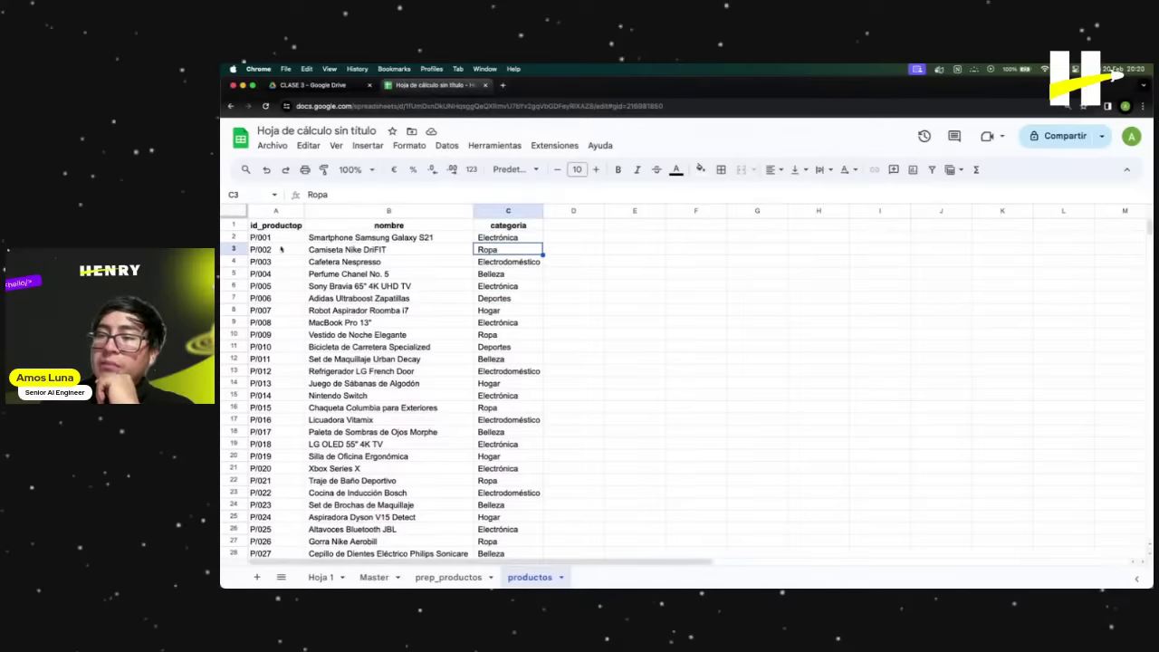
pyautogui.moveTo(281, 249); pyautogui.dragTo(496, 346)
pyautogui.click(498, 358)
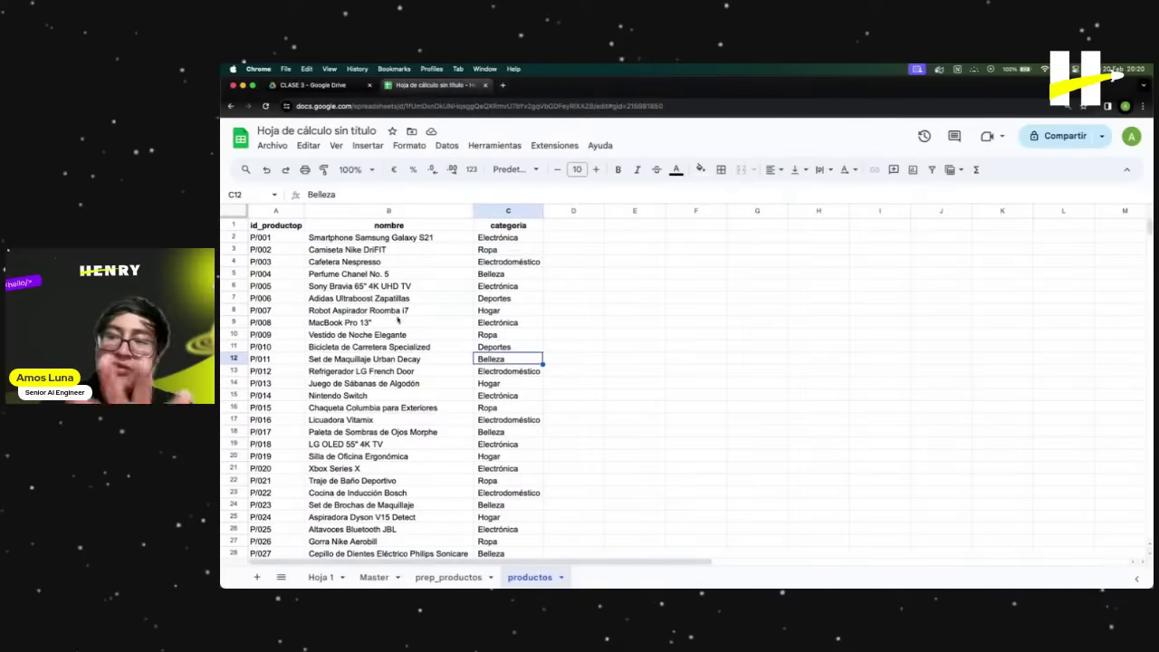
pyautogui.click(388, 299)
# Open the prep_productos sheet and examine the combined product entries in A2:A22.
pyautogui.click(448, 576)
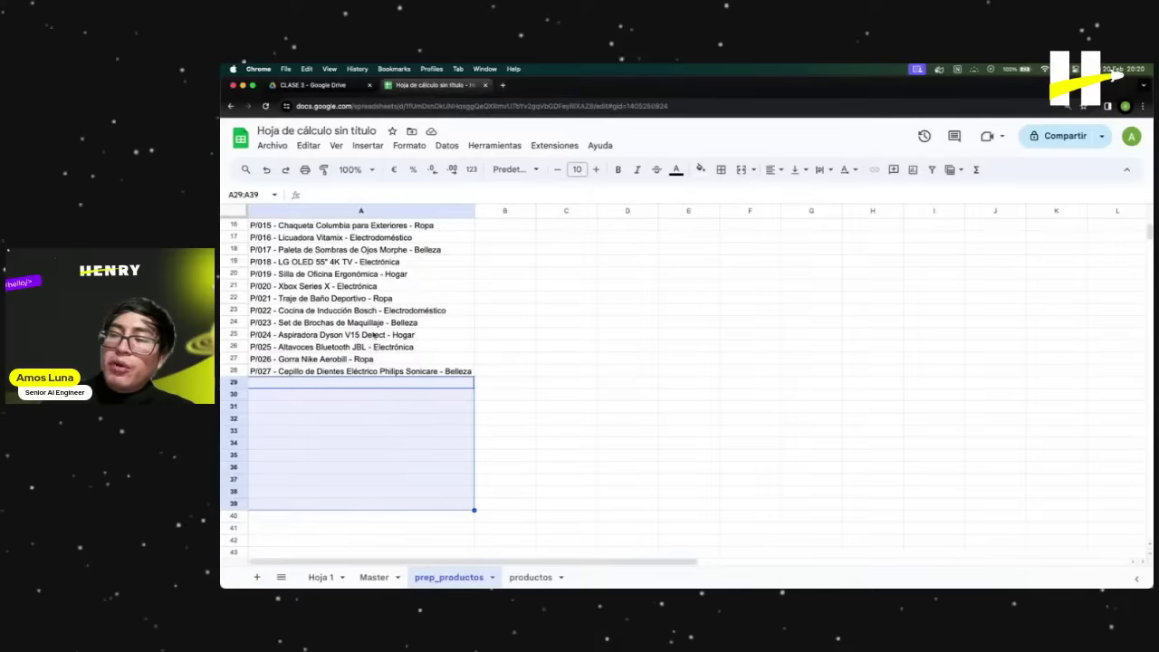
pyautogui.click(374, 335)
pyautogui.scroll(5, 374, 335)
pyautogui.moveTo(341, 237); pyautogui.dragTo(374, 481)
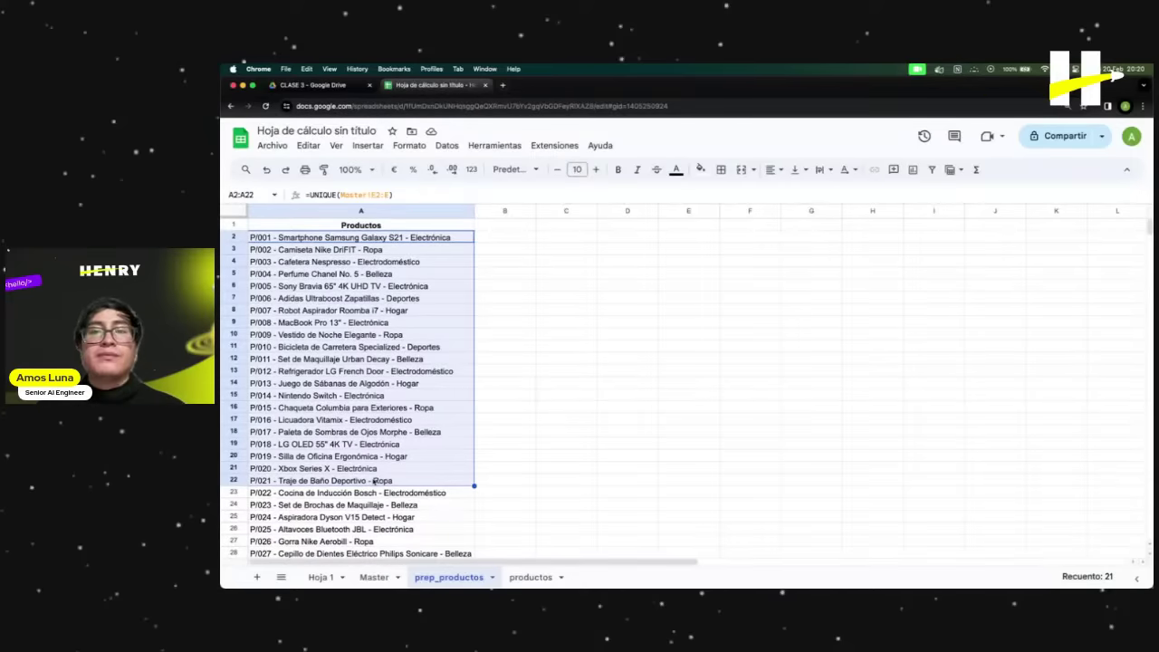
# Return to the productos sheet and check which prep_productos cell the formula in A2 refers to.
pyautogui.click(530, 577)
pyautogui.click(380, 321)
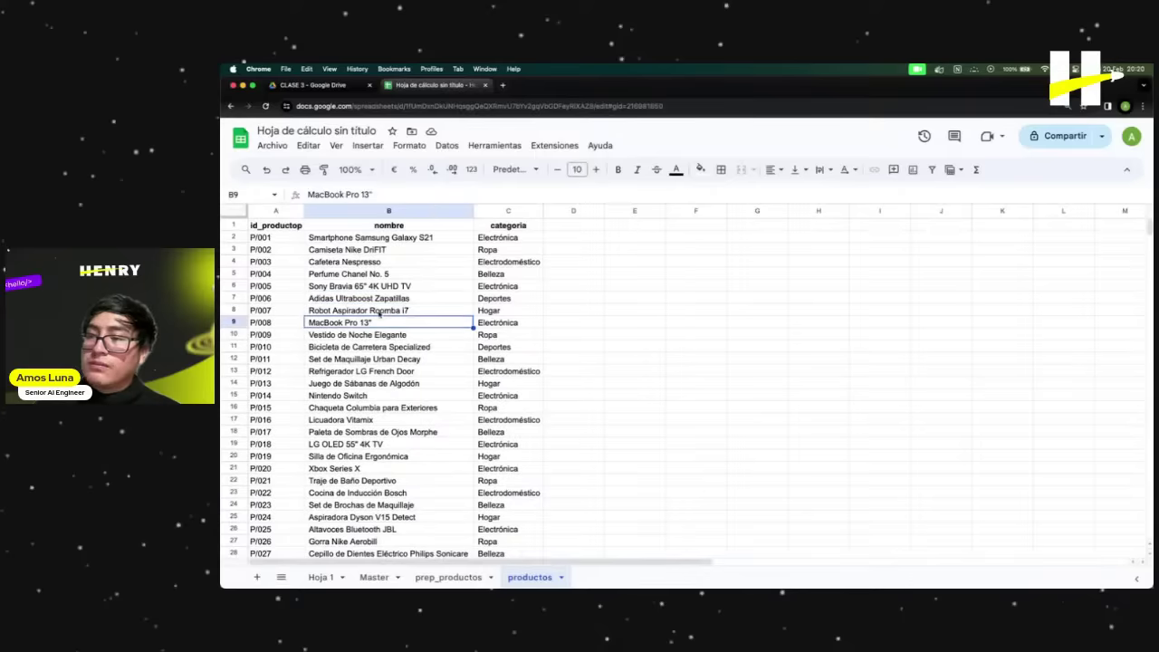
pyautogui.click(277, 228)
pyautogui.click(300, 239)
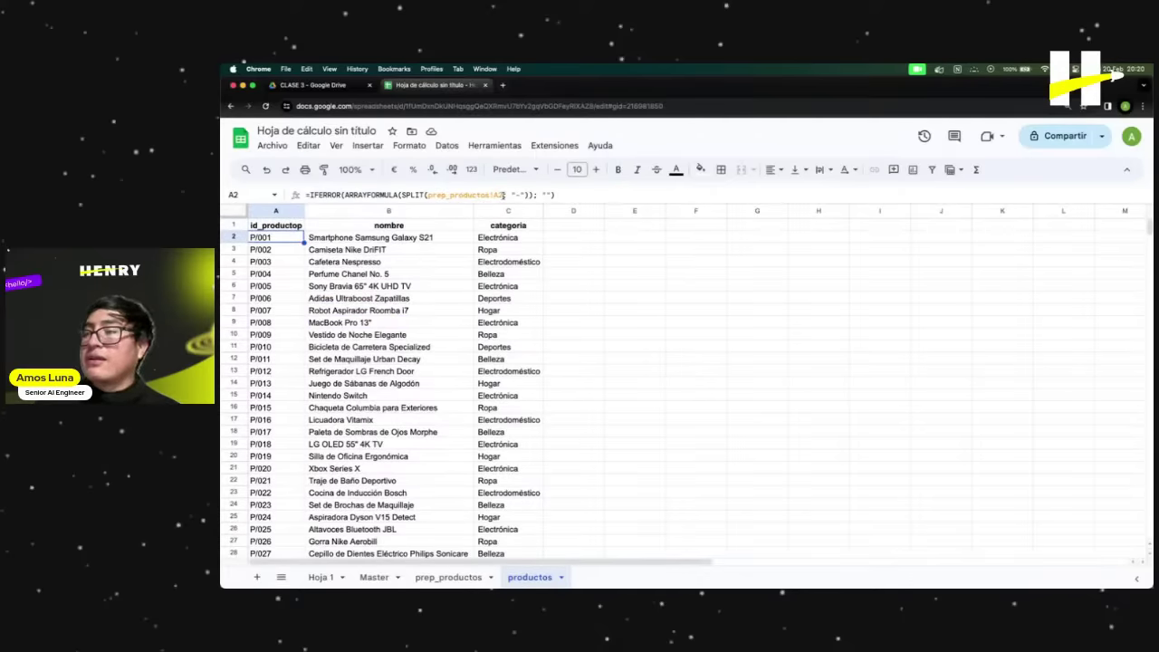
pyautogui.click(504, 195)
pyautogui.click(554, 324)
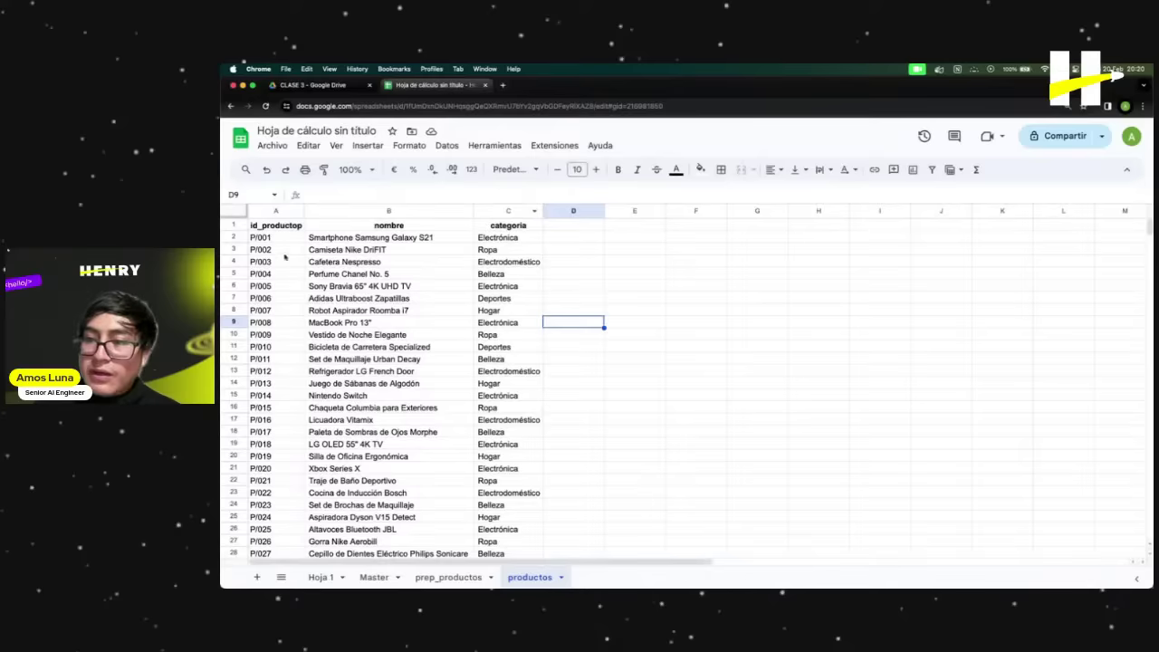
pyautogui.click(273, 239)
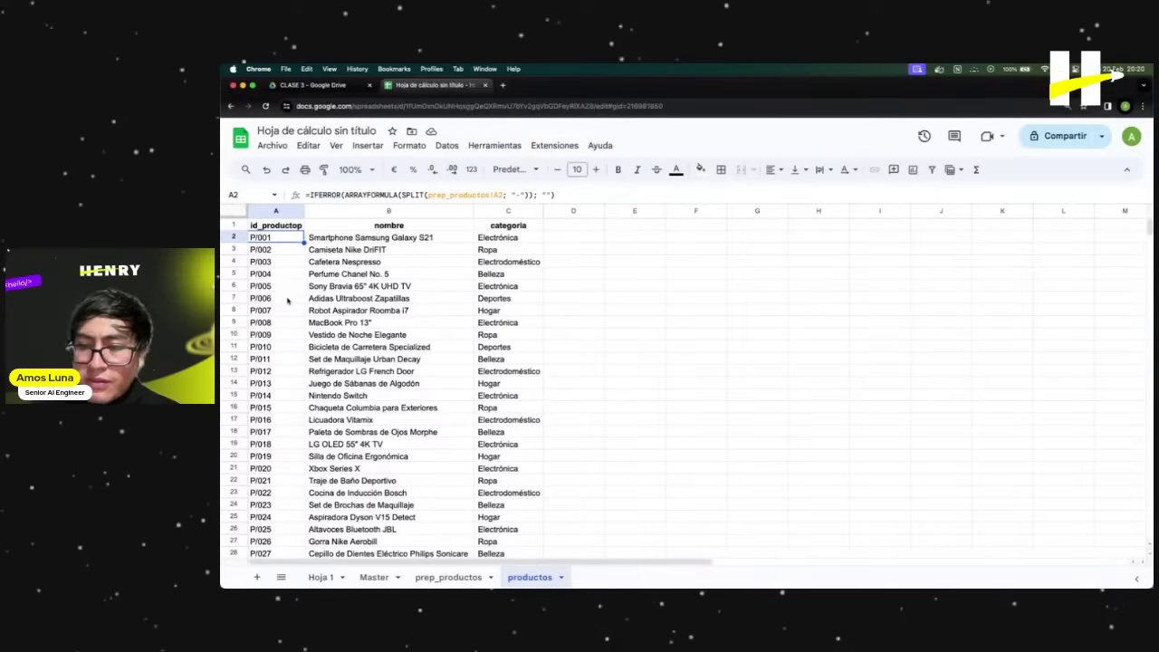
pyautogui.click(381, 299)
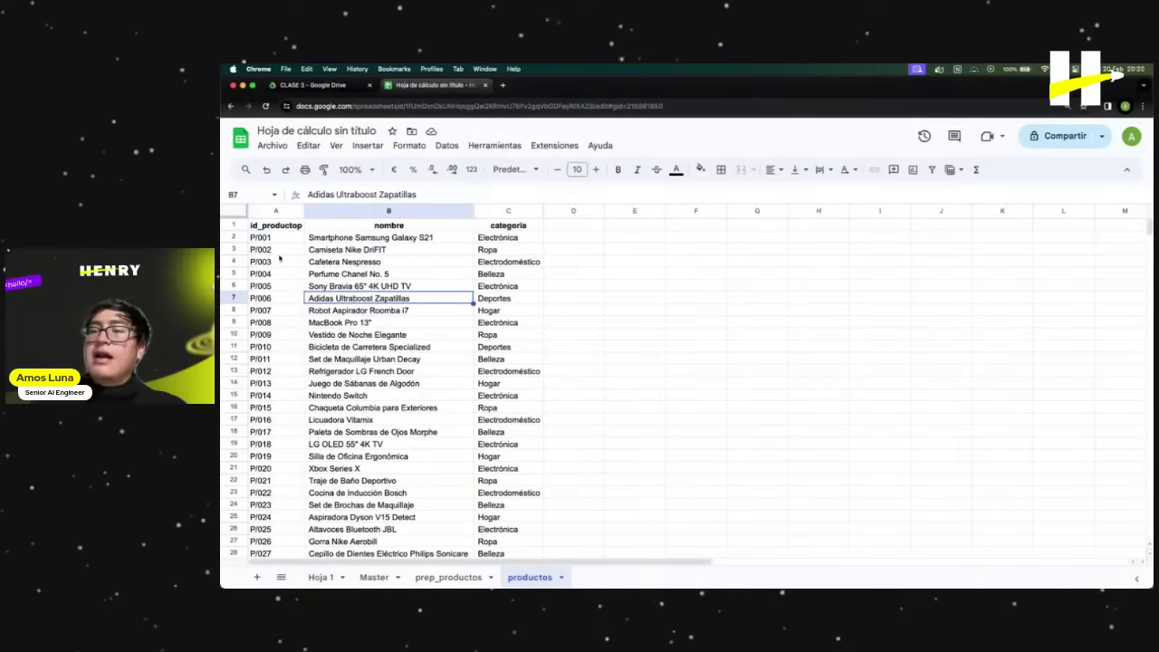
# Check the formulas in column A of productos, from the first product rows to the blank cells A29:A39.
pyautogui.click(276, 237)
pyautogui.click(299, 262)
pyautogui.scroll(-6, 291, 299)
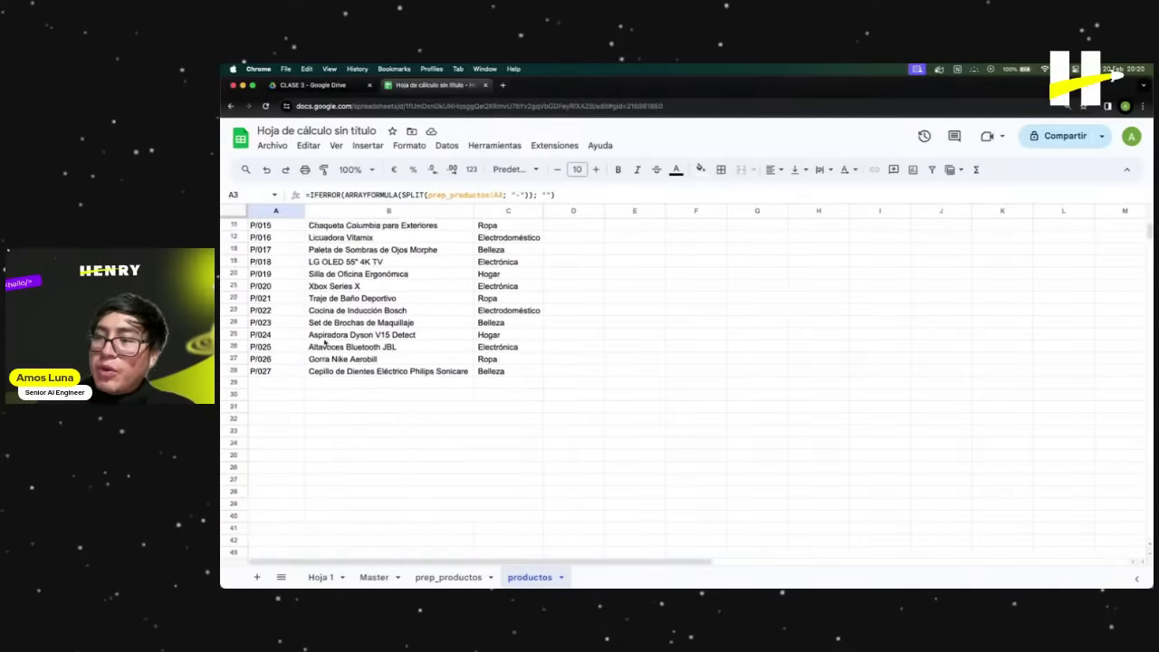
pyautogui.moveTo(292, 335); pyautogui.dragTo(283, 454)
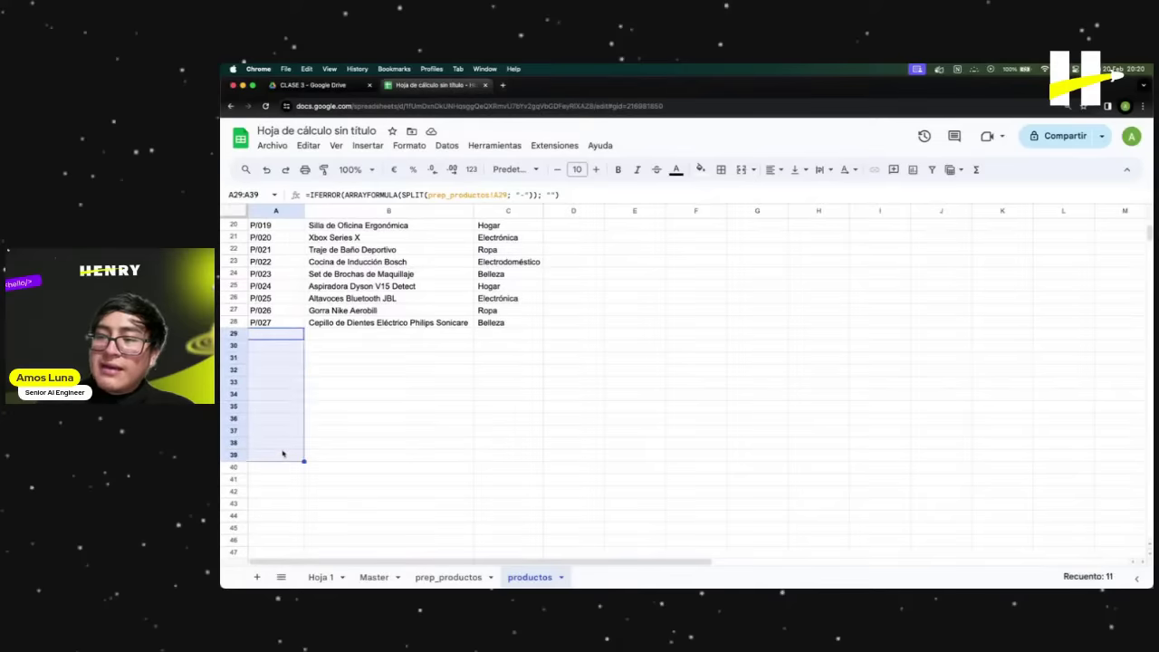
pyautogui.scroll(6, 334, 344)
pyautogui.click(279, 239)
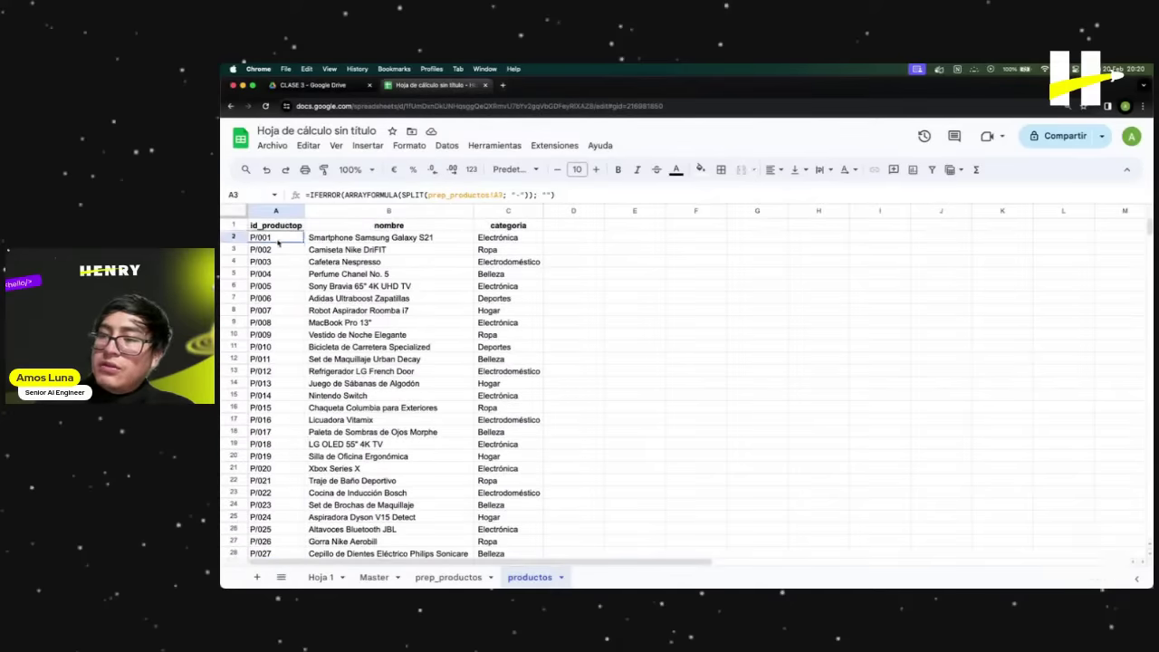
pyautogui.moveTo(241, 250); pyautogui.dragTo(302, 277)
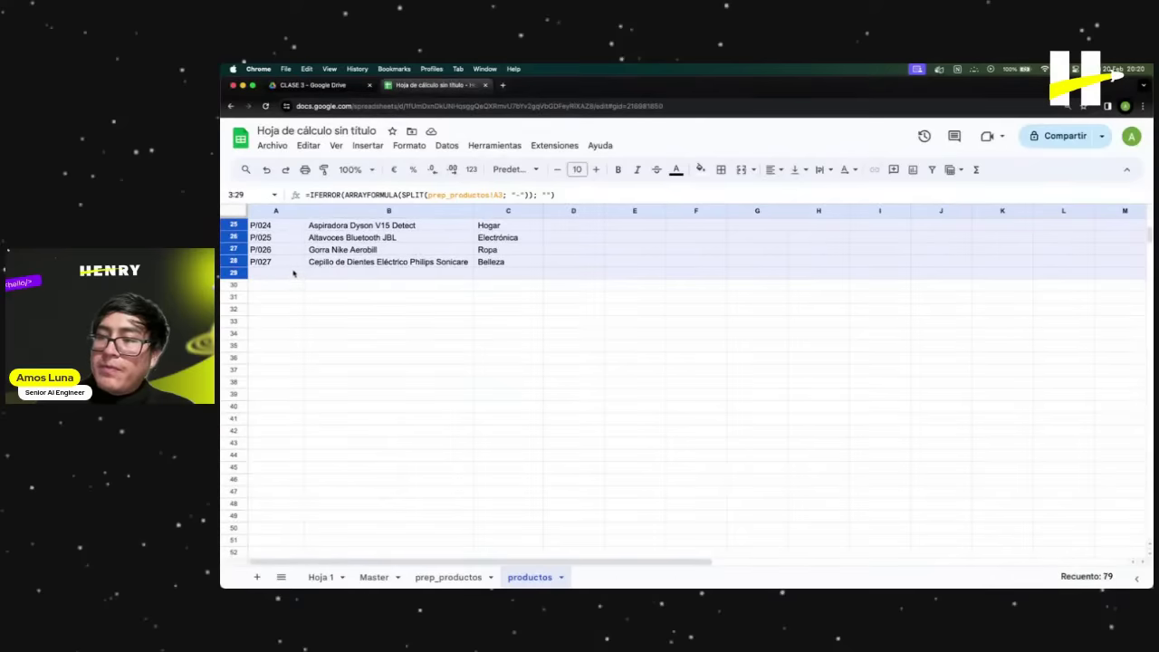
pyautogui.scroll(8, 453, 362)
pyautogui.click(389, 310)
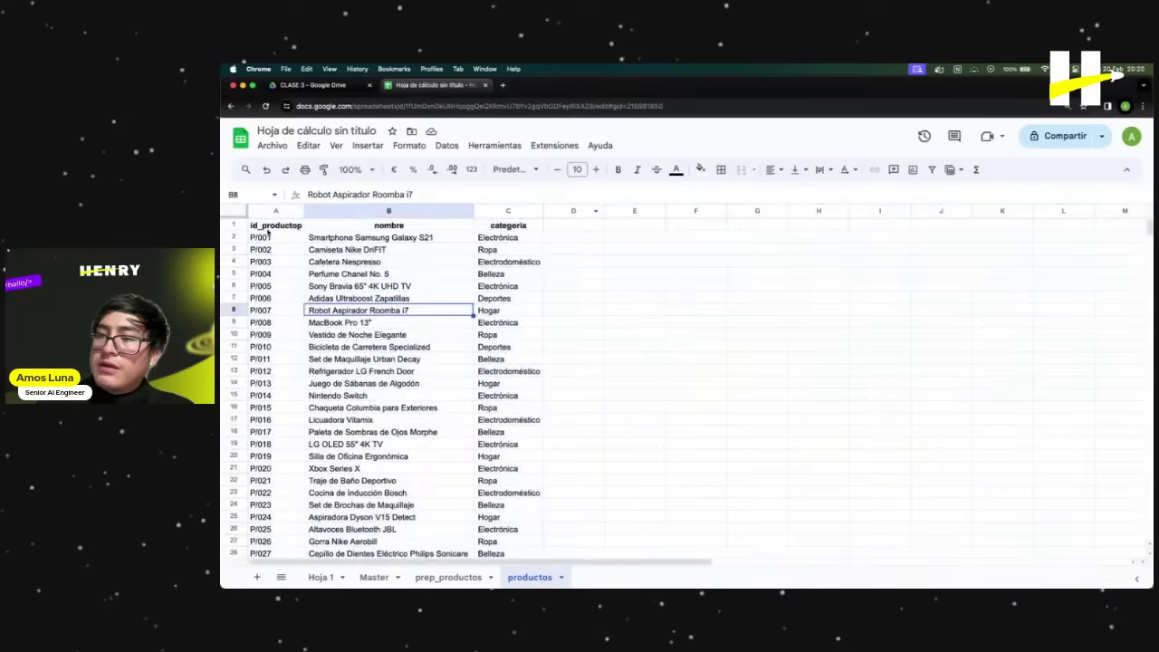
# Highlight the complete IFERROR formula in cell A2 for review, and leave the cell.
pyautogui.click(264, 237)
pyautogui.moveTo(556, 195); pyautogui.dragTo(281, 193)
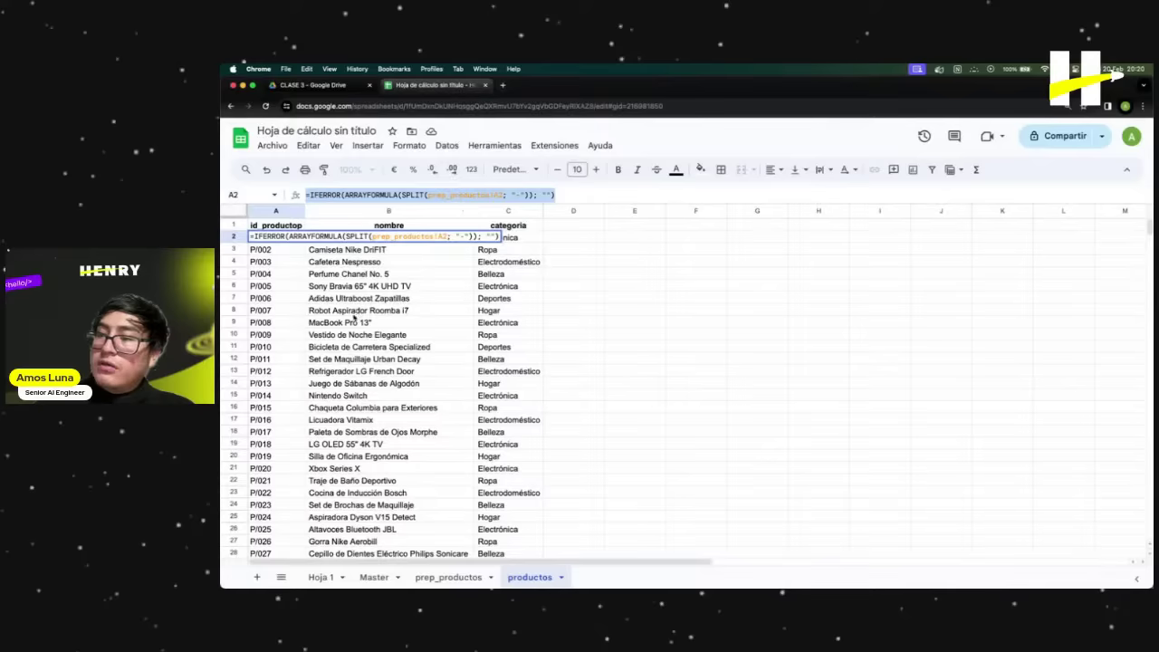
pyautogui.click(354, 314)
# Delete rows 2 to 36 of the productos sheet, keeping only the header row above them.
pyautogui.rightClick(232, 238)
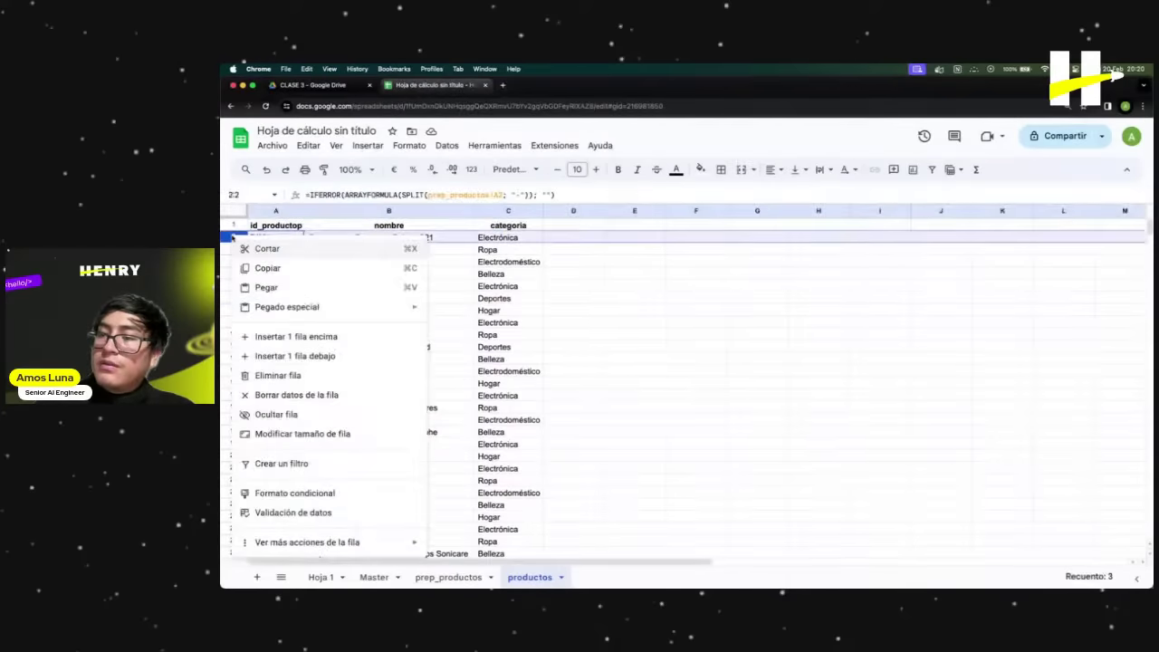
pyautogui.click(482, 312)
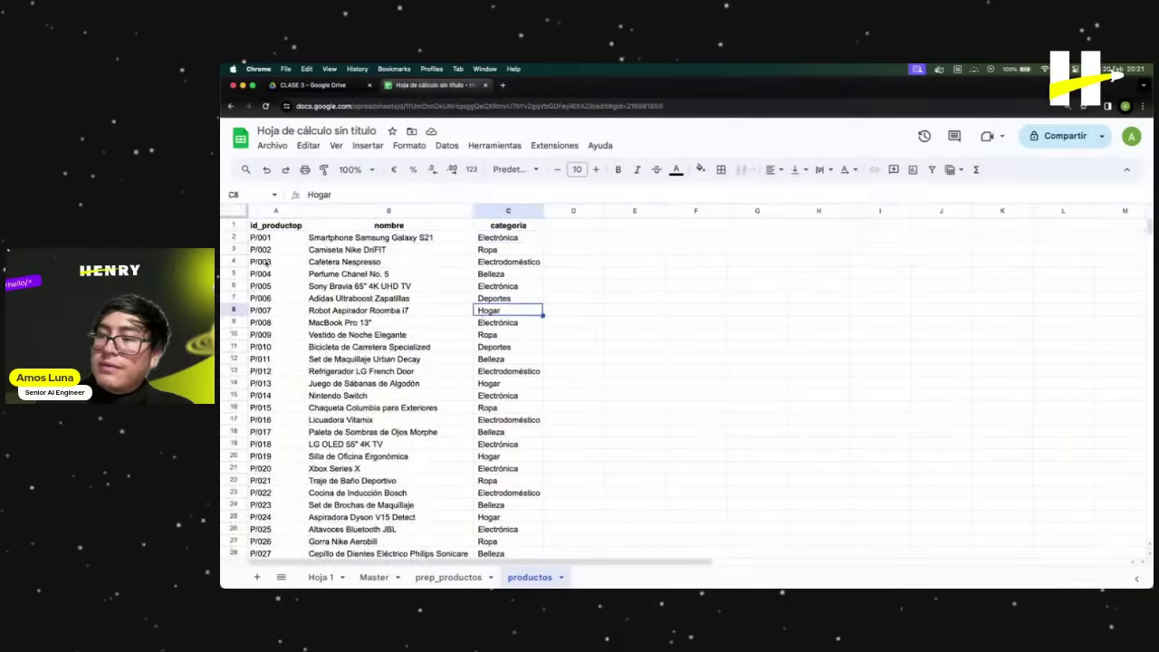
pyautogui.moveTo(234, 238); pyautogui.dragTo(254, 436)
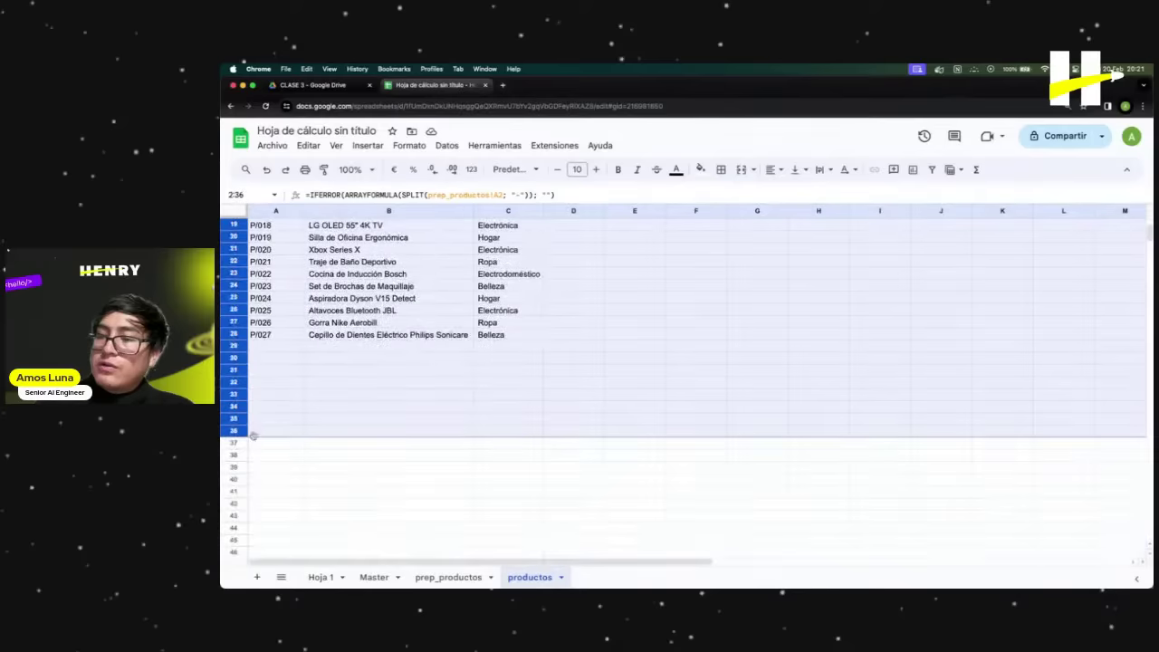
pyautogui.rightClick(239, 386)
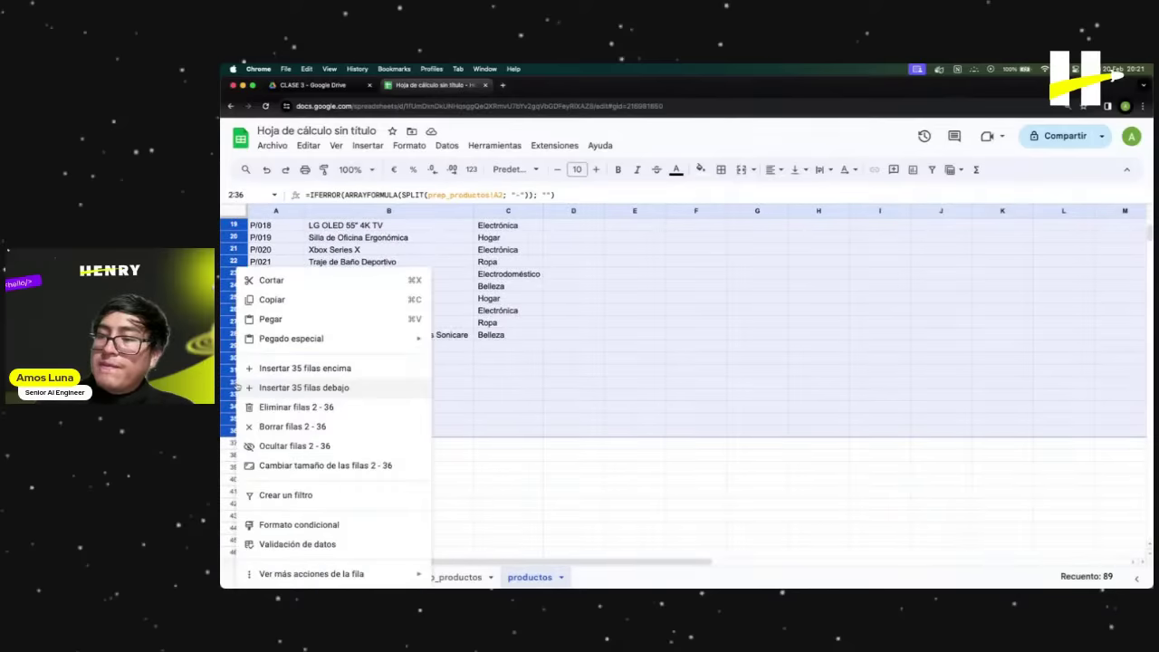
pyautogui.click(323, 407)
pyautogui.click(320, 271)
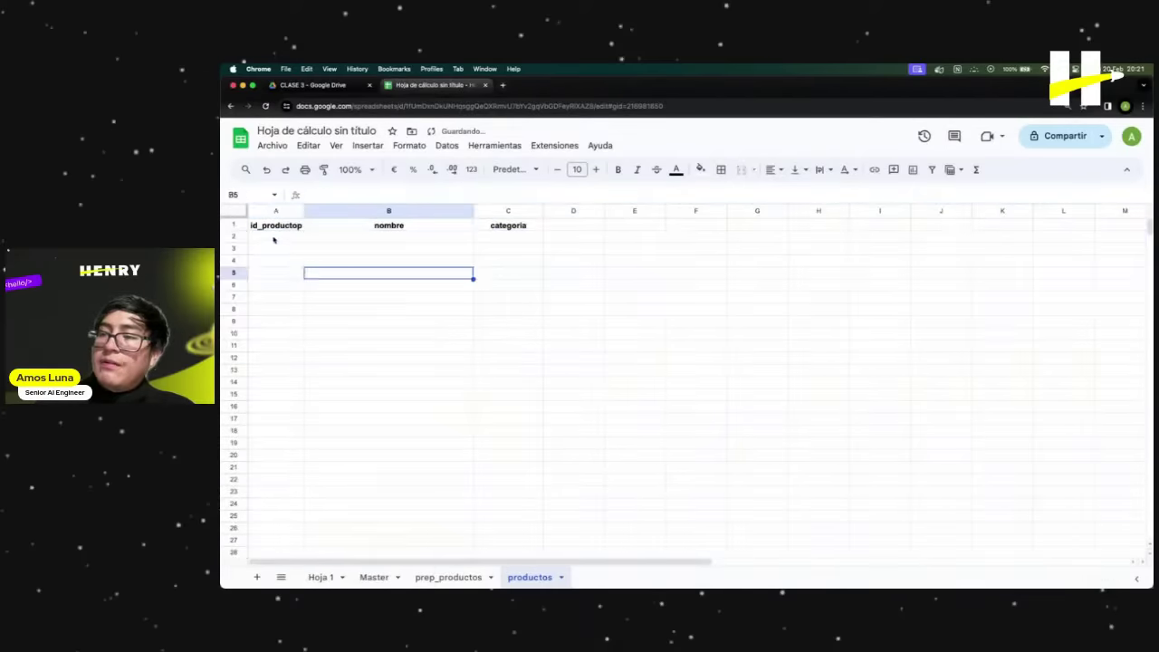
# Change the SPLIT reference in productos cell A2 to the open-ended range prep_productos!A2:A and highlight that reference.
pyautogui.click(274, 239)
pyautogui.moveTo(559, 195); pyautogui.dragTo(299, 195)
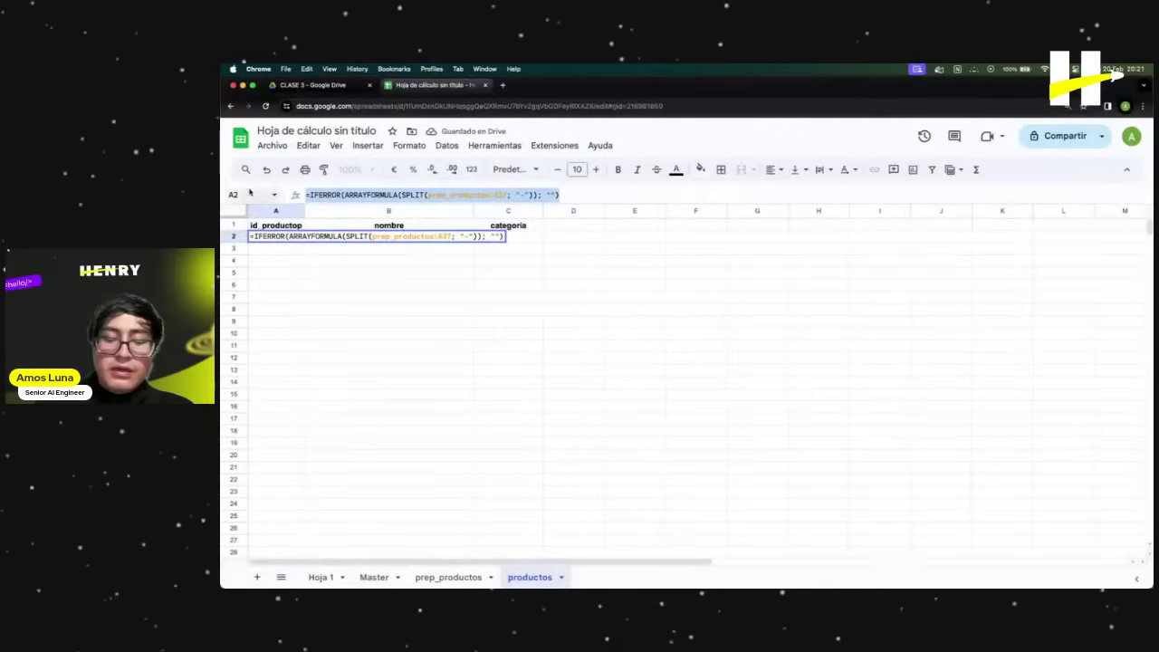
pyautogui.click(505, 195)
pyautogui.press('BackSpace')
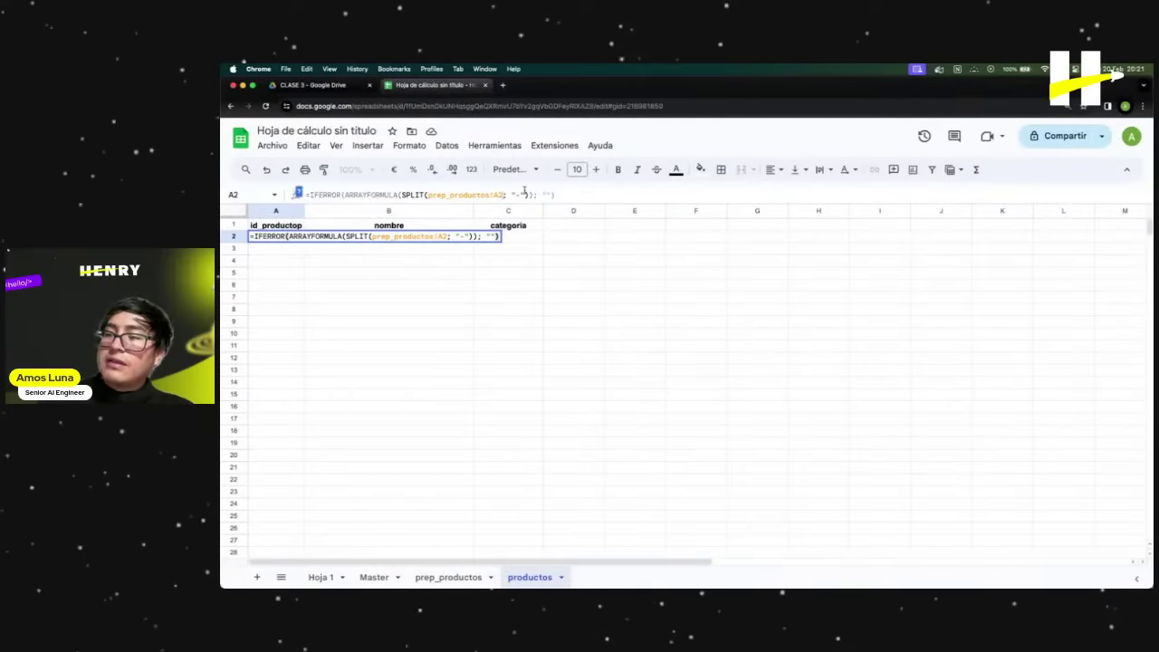
pyautogui.write(':')
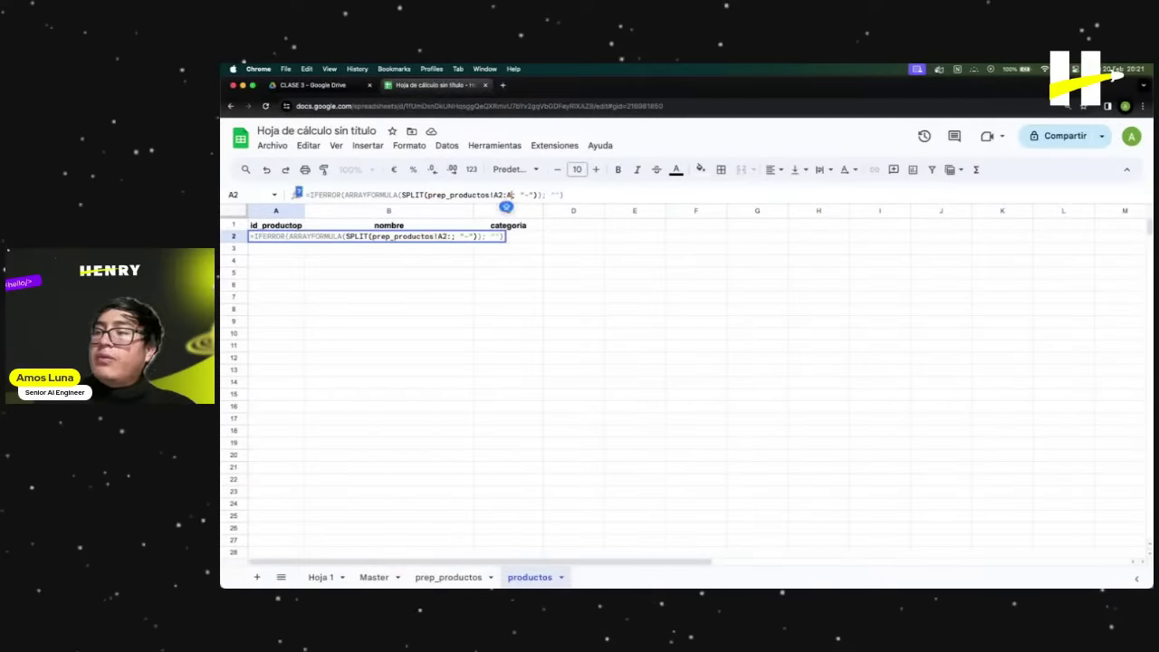
pyautogui.write('A')
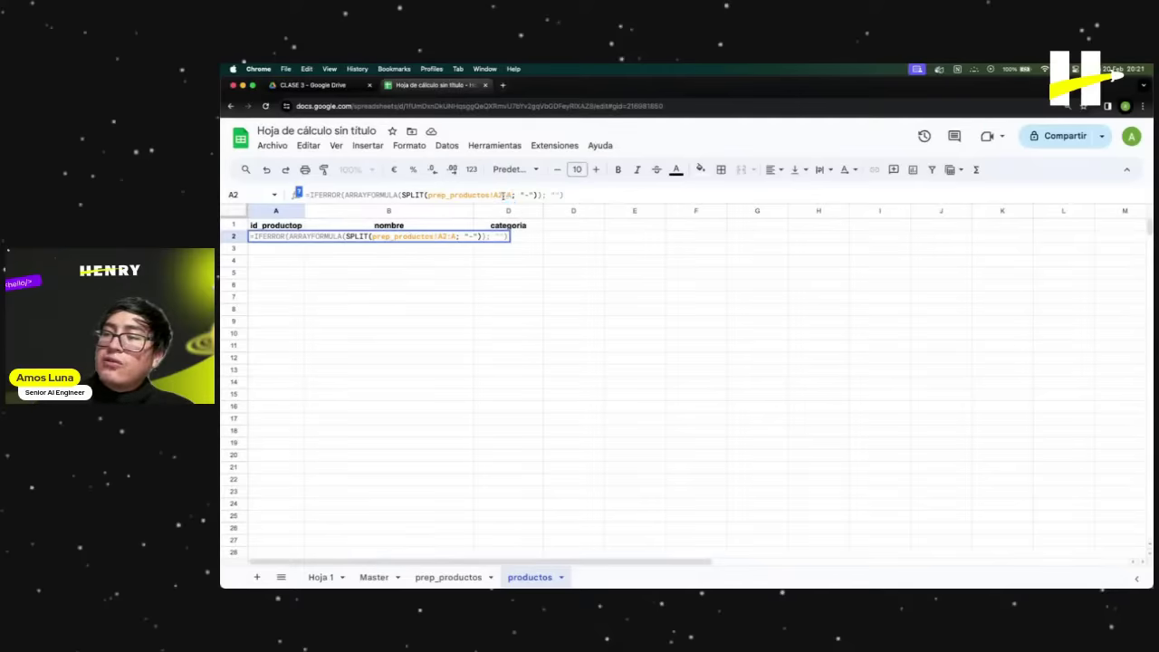
pyautogui.moveTo(493, 195); pyautogui.dragTo(505, 195)
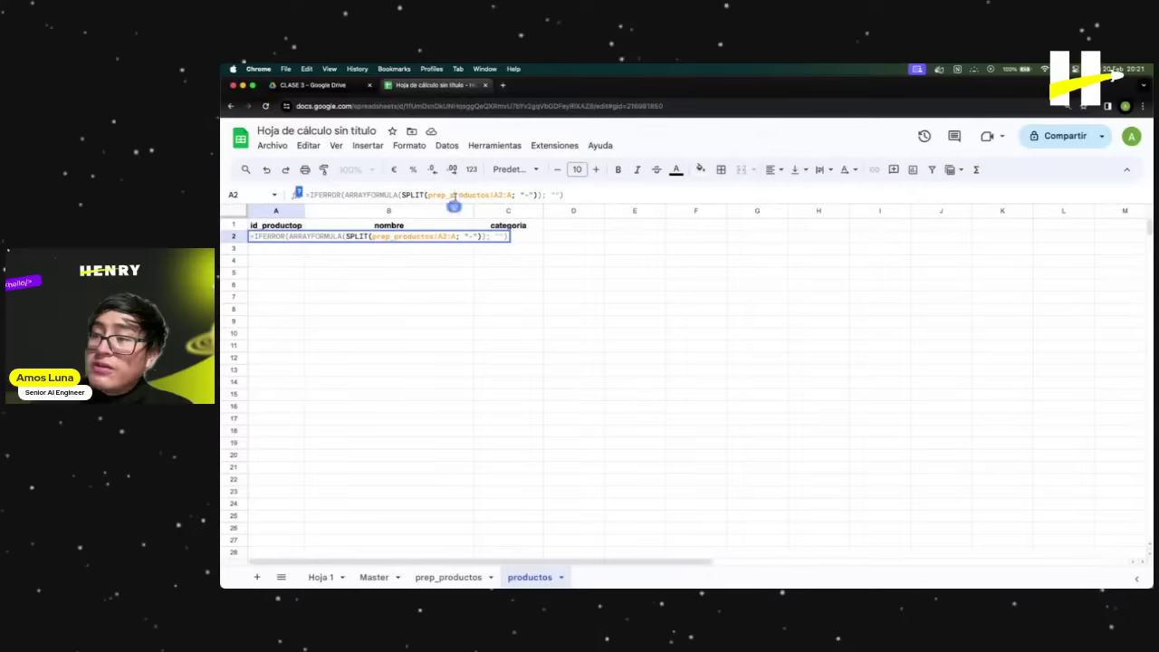
pyautogui.doubleClick(476, 197)
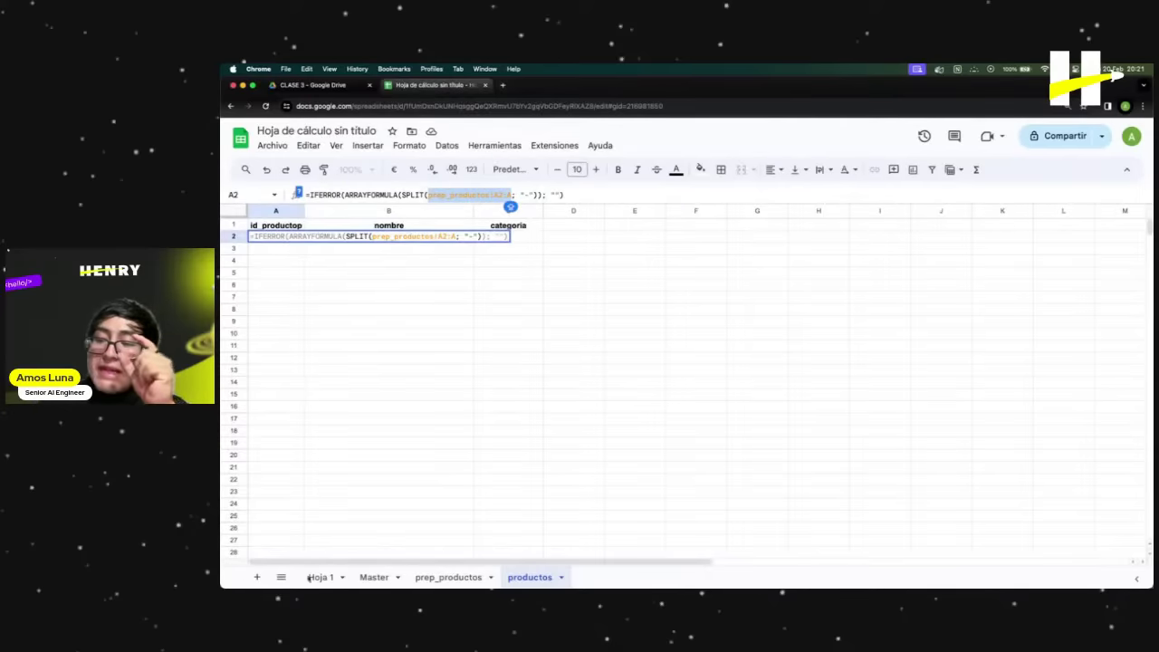
# Open the prep_productos sheet and examine column A and its first product row, ending on A2.
pyautogui.click(443, 577)
pyautogui.click(359, 308)
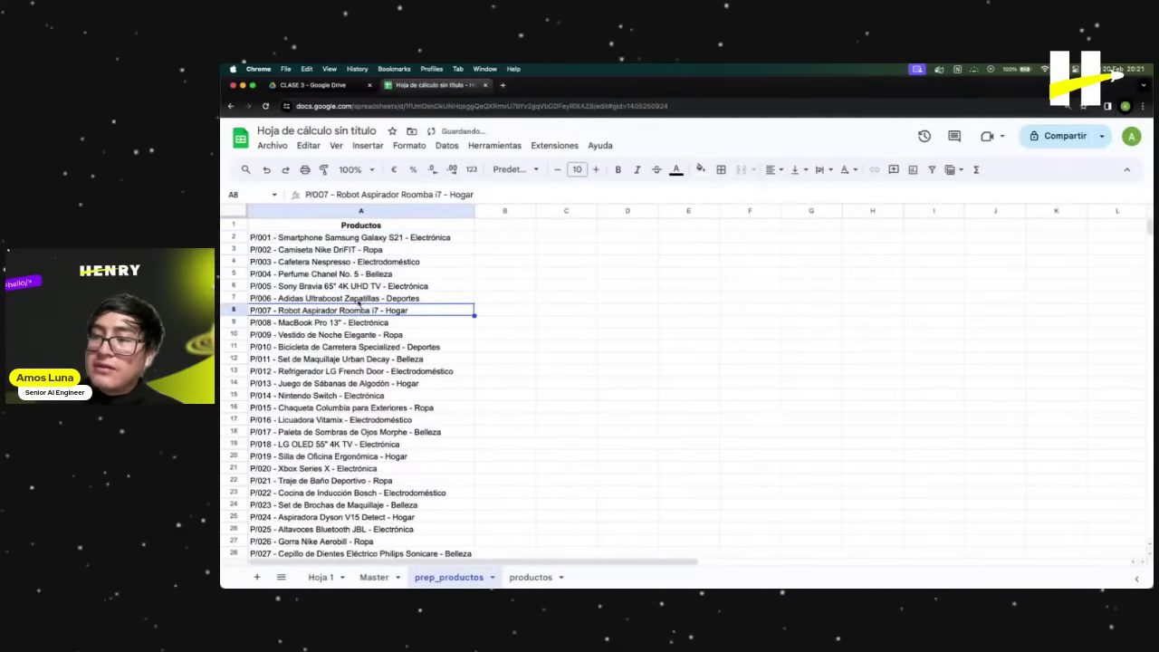
pyautogui.click(283, 240)
pyautogui.click(338, 212)
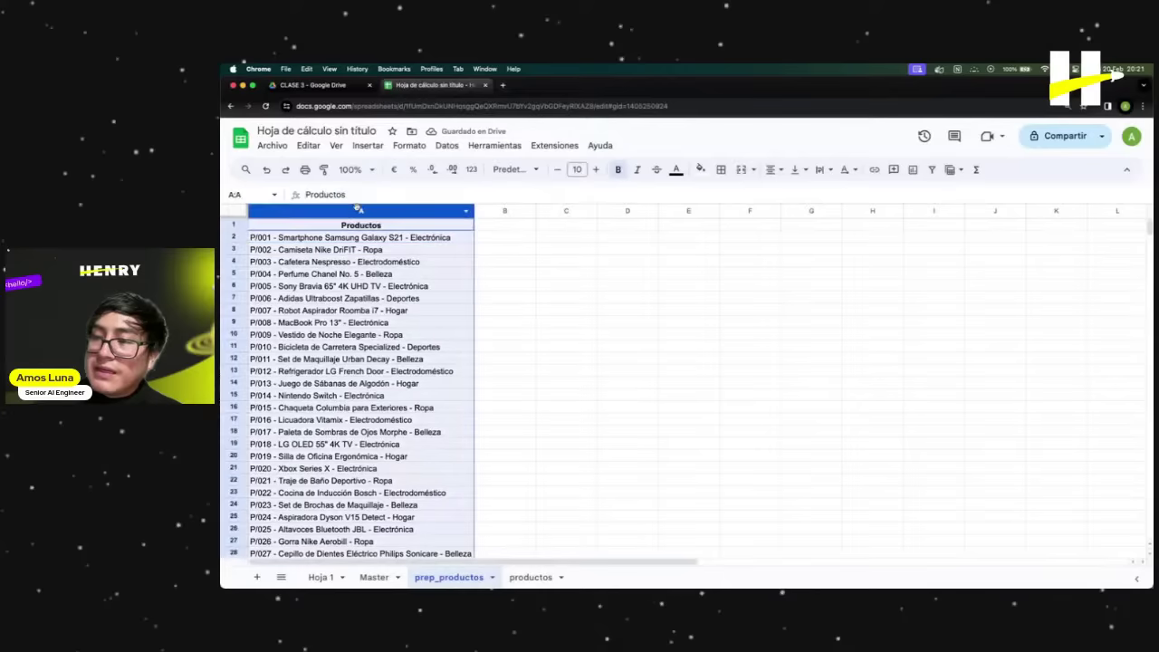
pyautogui.click(240, 237)
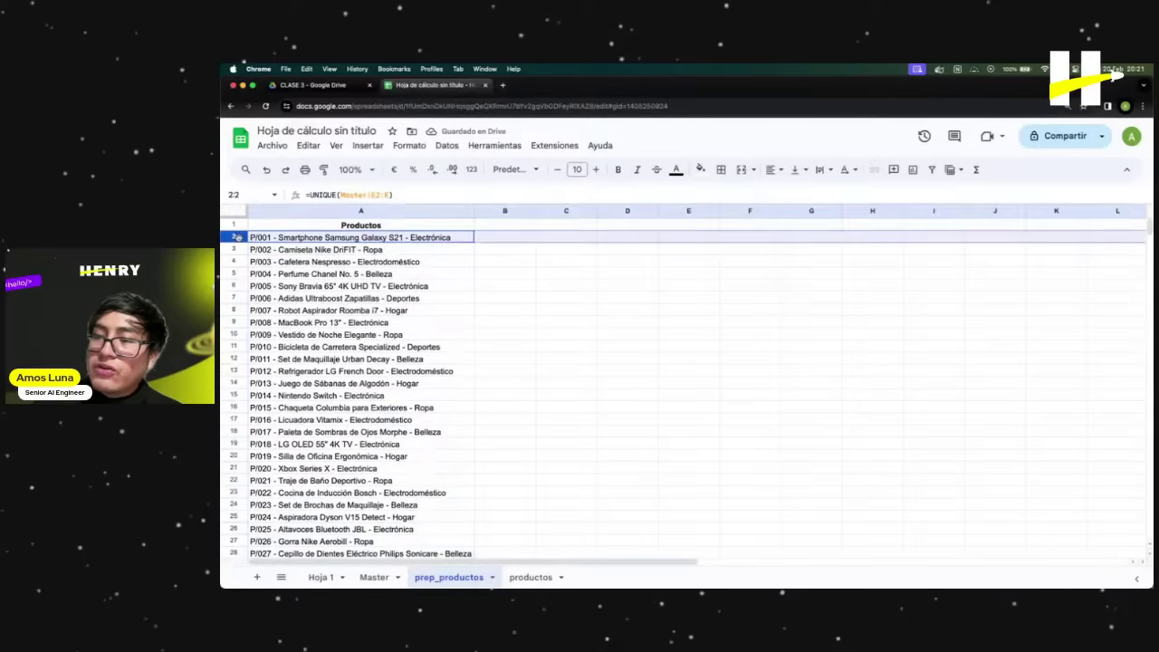
pyautogui.click(355, 276)
pyautogui.click(364, 241)
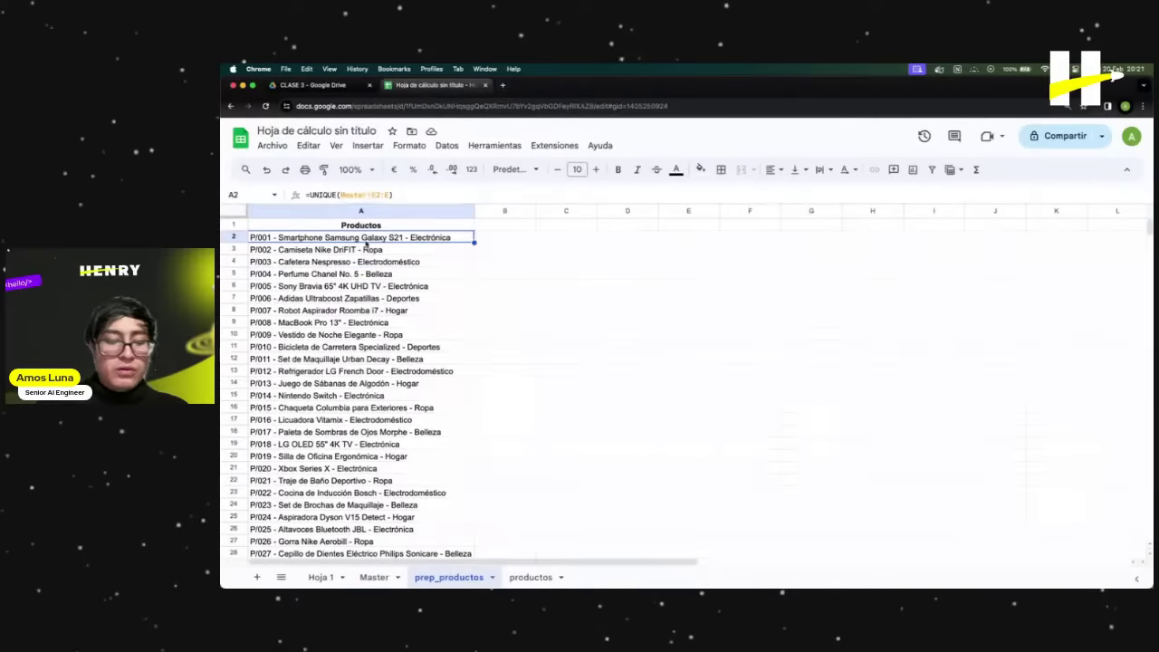
# Check how far A2:A reaches by selecting the product entries and the blank cells down to the sheet's end, and return to A2.
pyautogui.hotkey('ctrl', 'shift', 'Down')
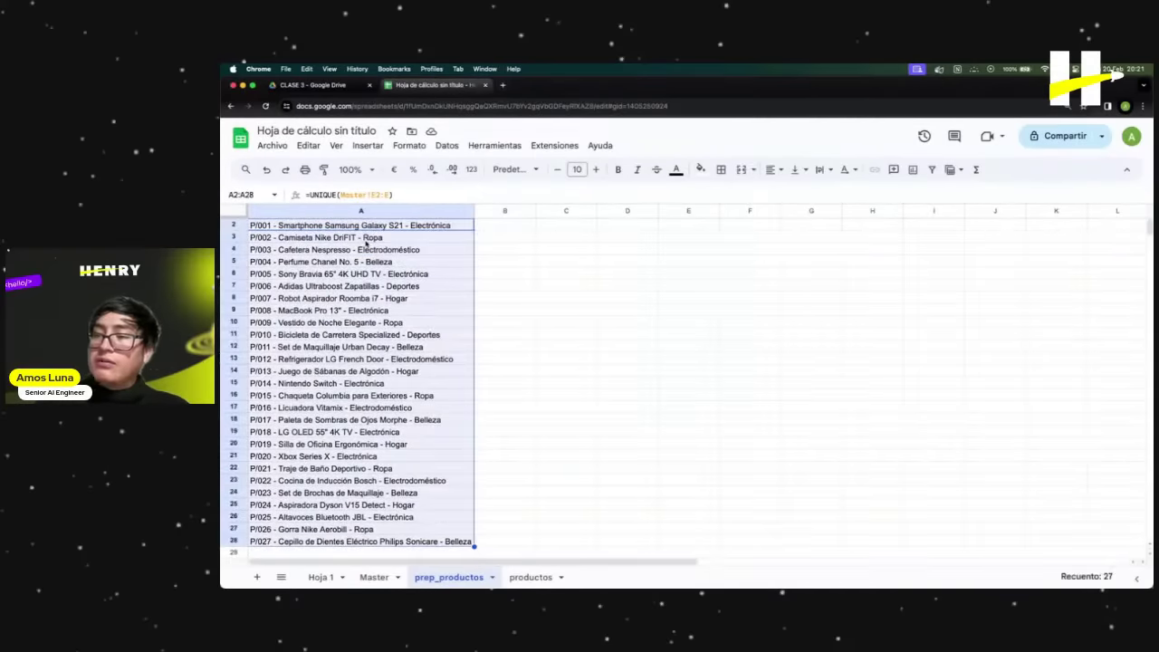
pyautogui.scroll(-3, 415, 425)
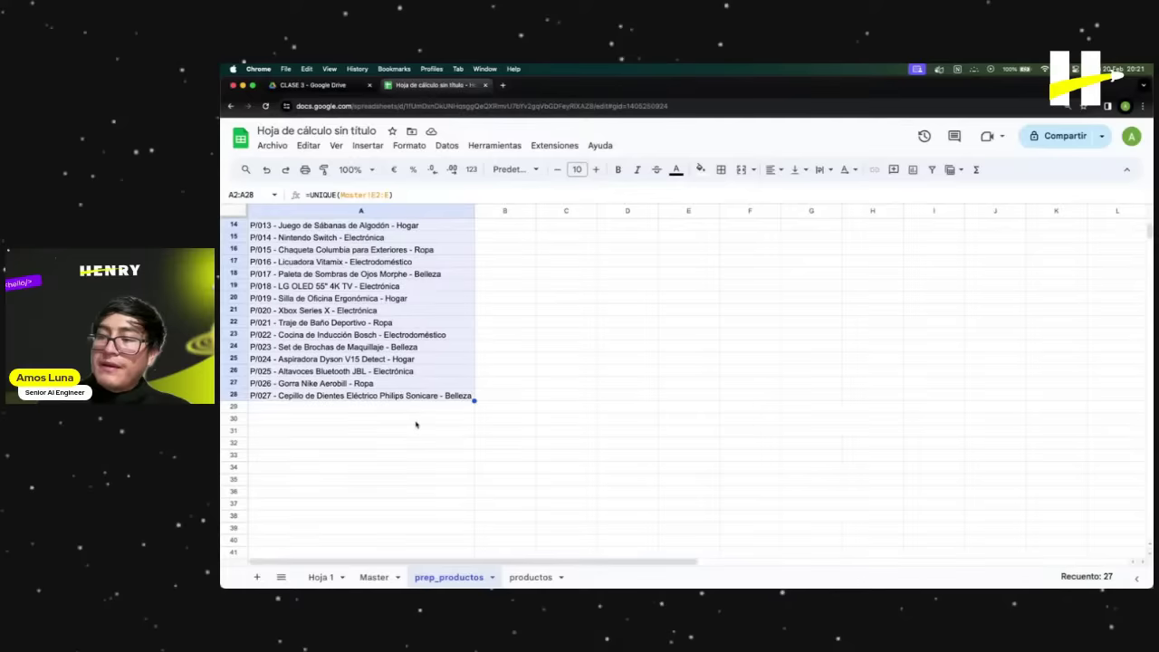
pyautogui.hotkey('ctrl', 'shift', 'Down')
pyautogui.scroll(20, 415, 424)
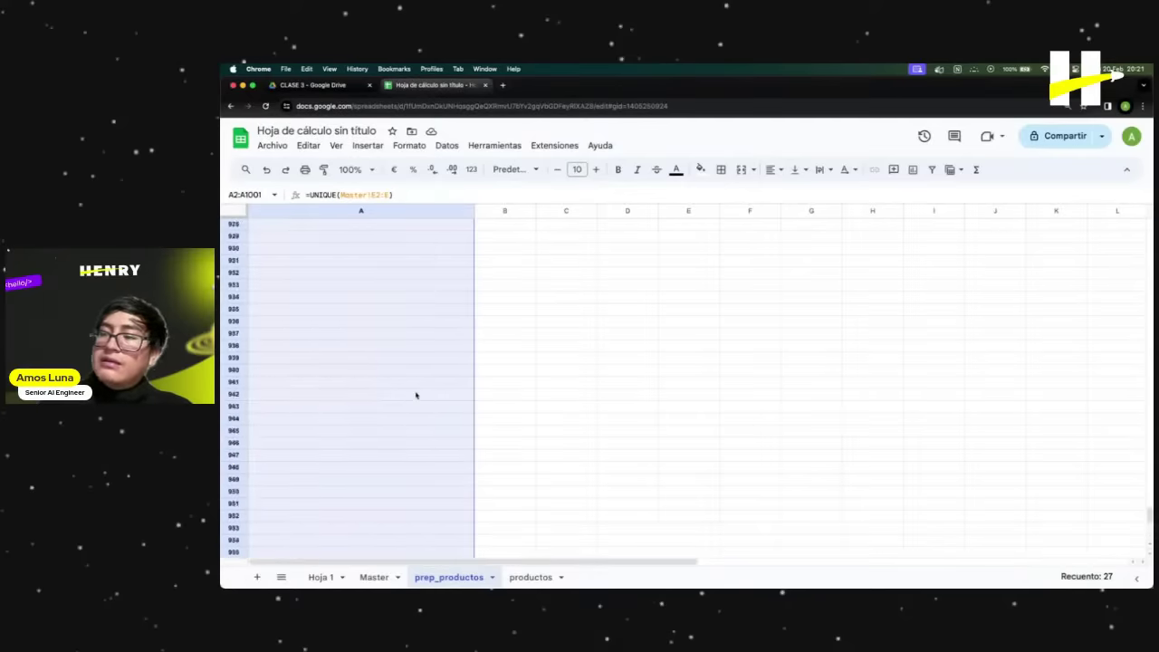
pyautogui.click(418, 394)
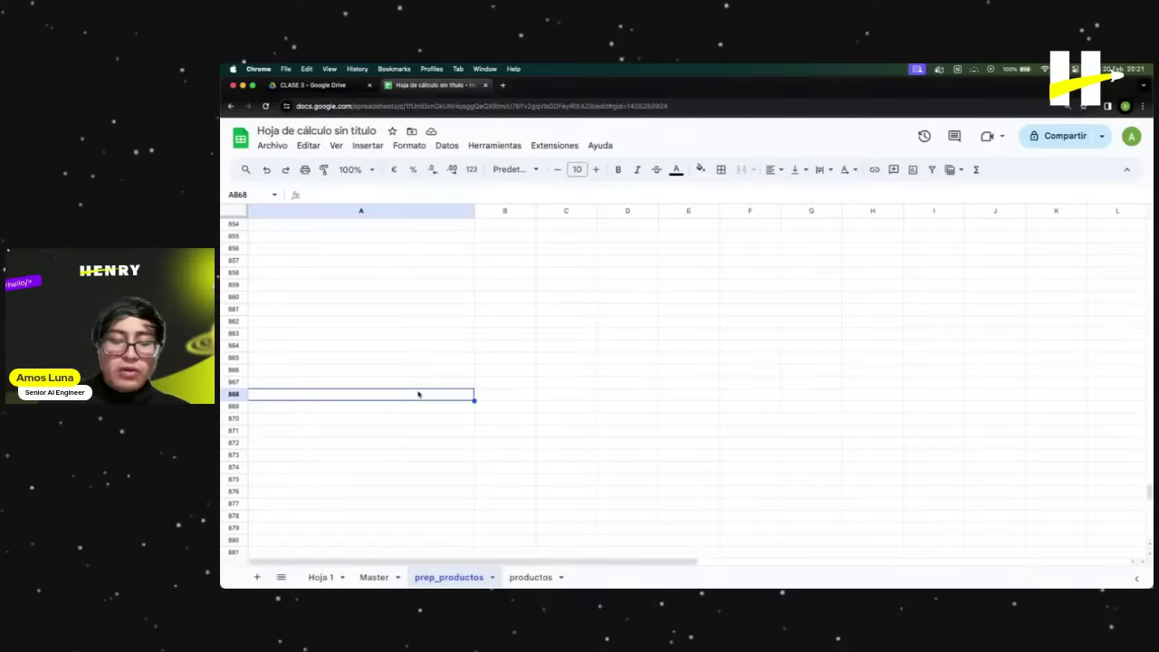
pyautogui.hotkey('ctrl', 'Up')
pyautogui.hotkey('ctrl', 'Up')
pyautogui.press('Down')
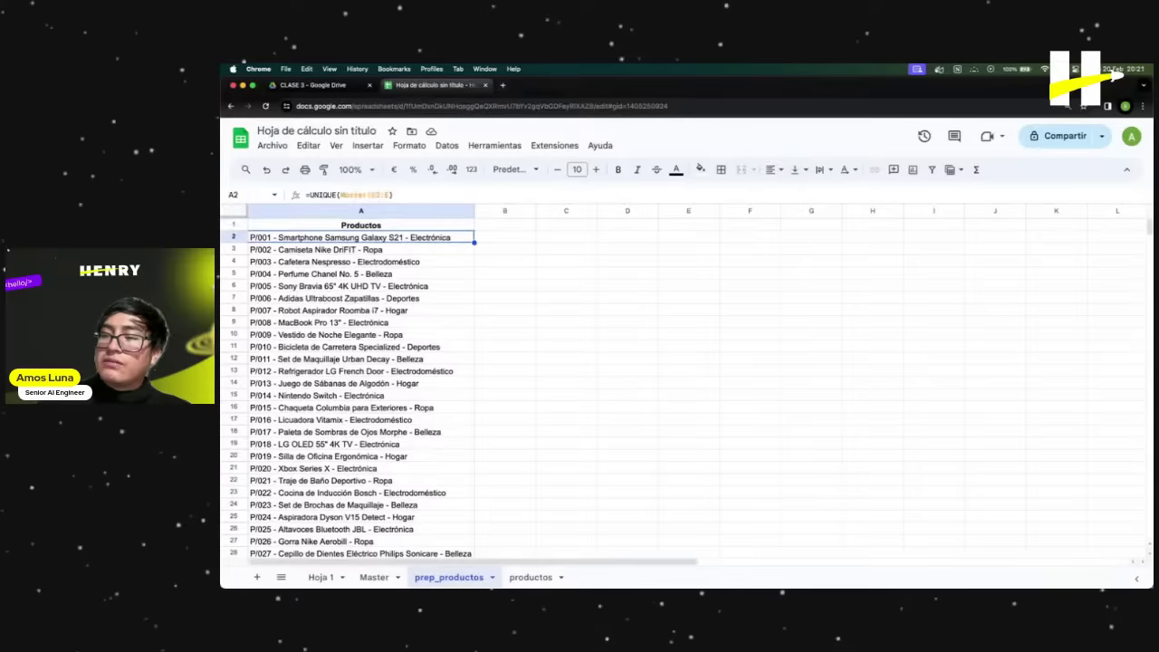
# Return to productos and limit the SPLIT range in the A2 formula to prep_productos!A2:A10.
pyautogui.click(530, 575)
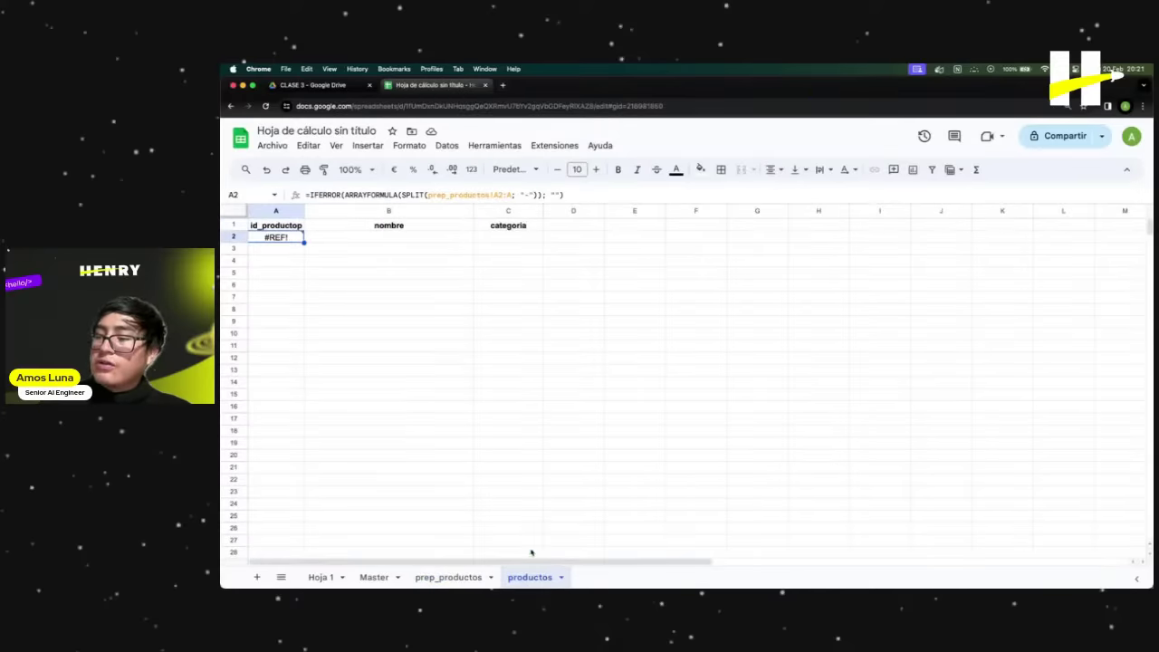
pyautogui.click(503, 194)
pyautogui.doubleClick(496, 195)
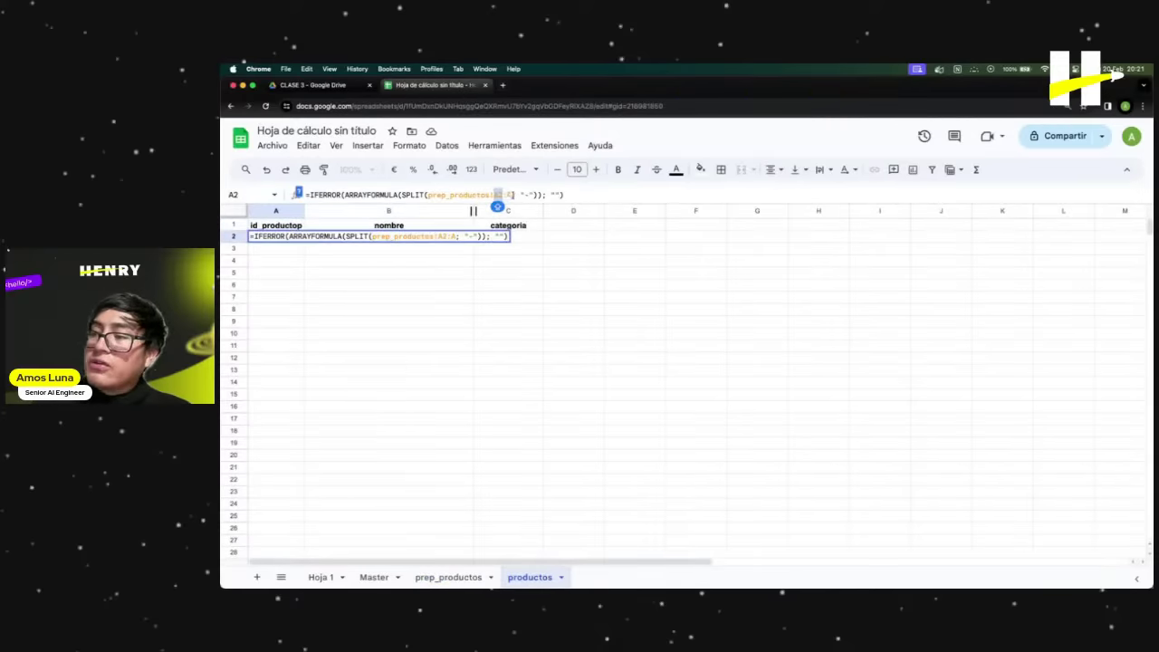
pyautogui.click(513, 194)
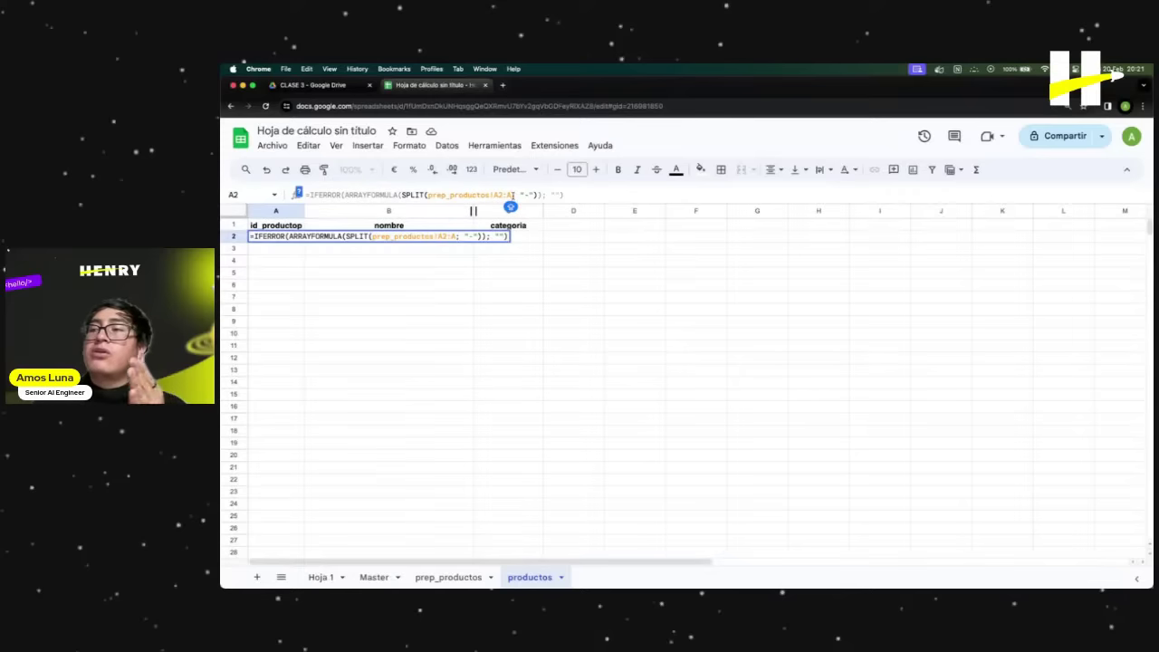
pyautogui.write('3')
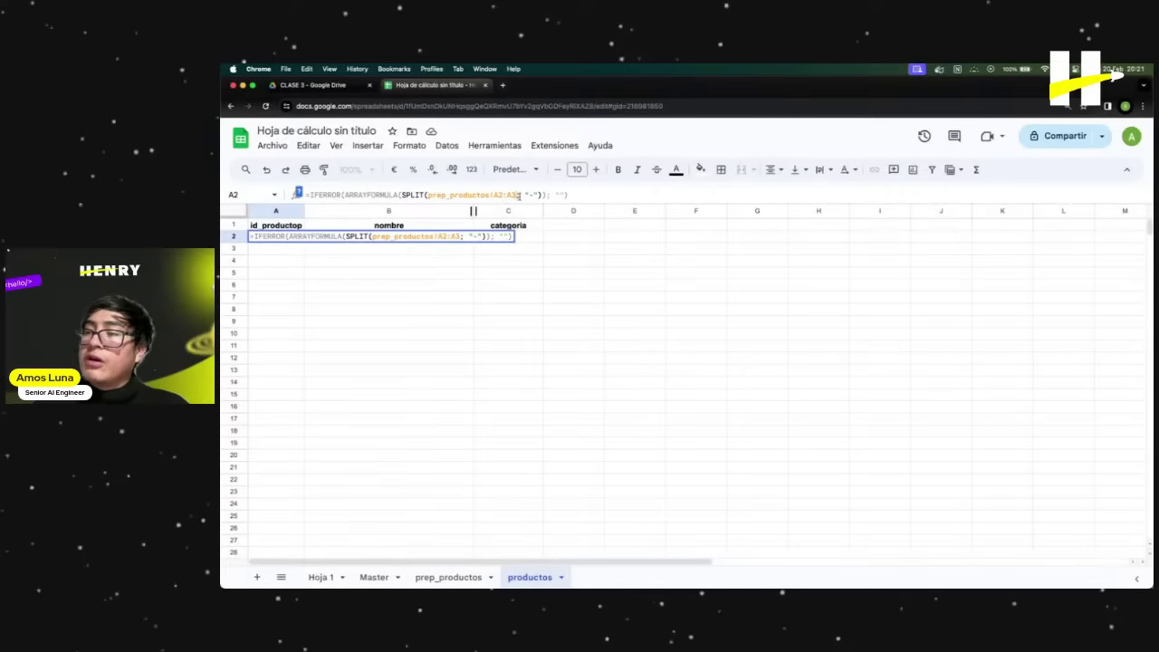
pyautogui.press('BackSpace')
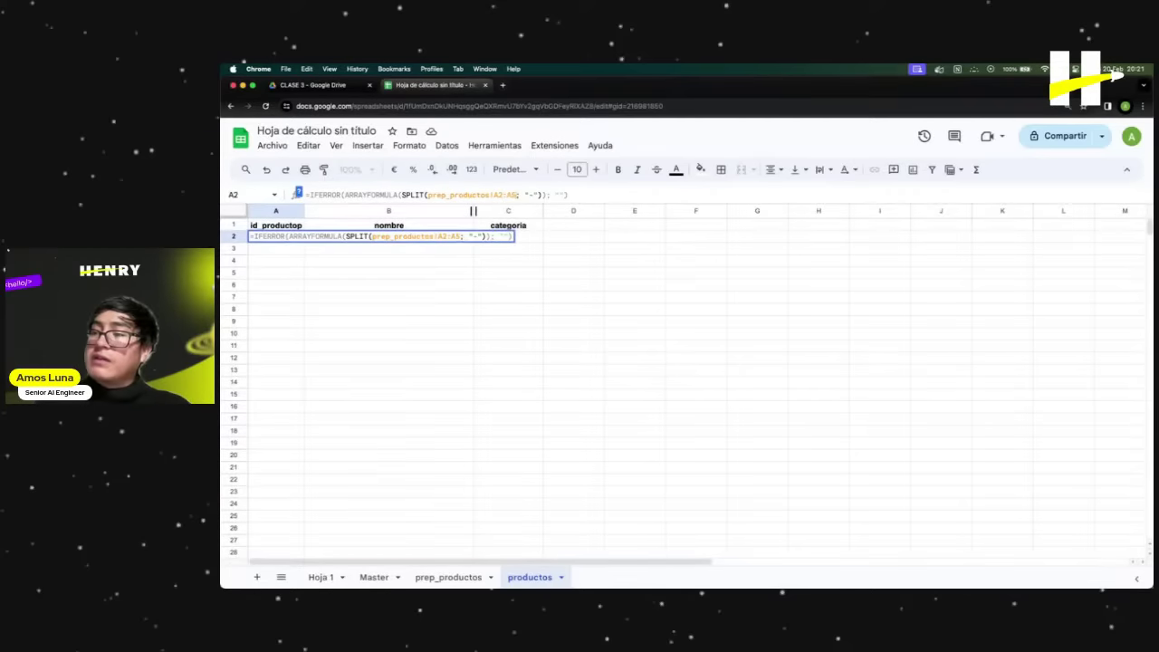
pyautogui.write('10')
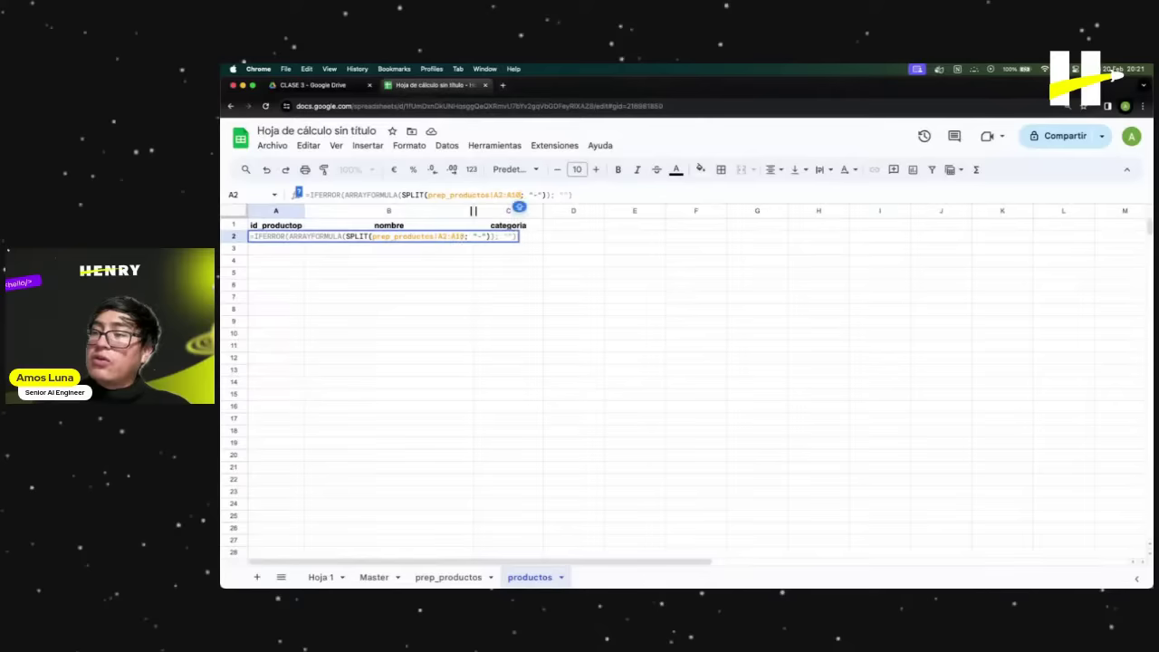
pyautogui.press('Return')
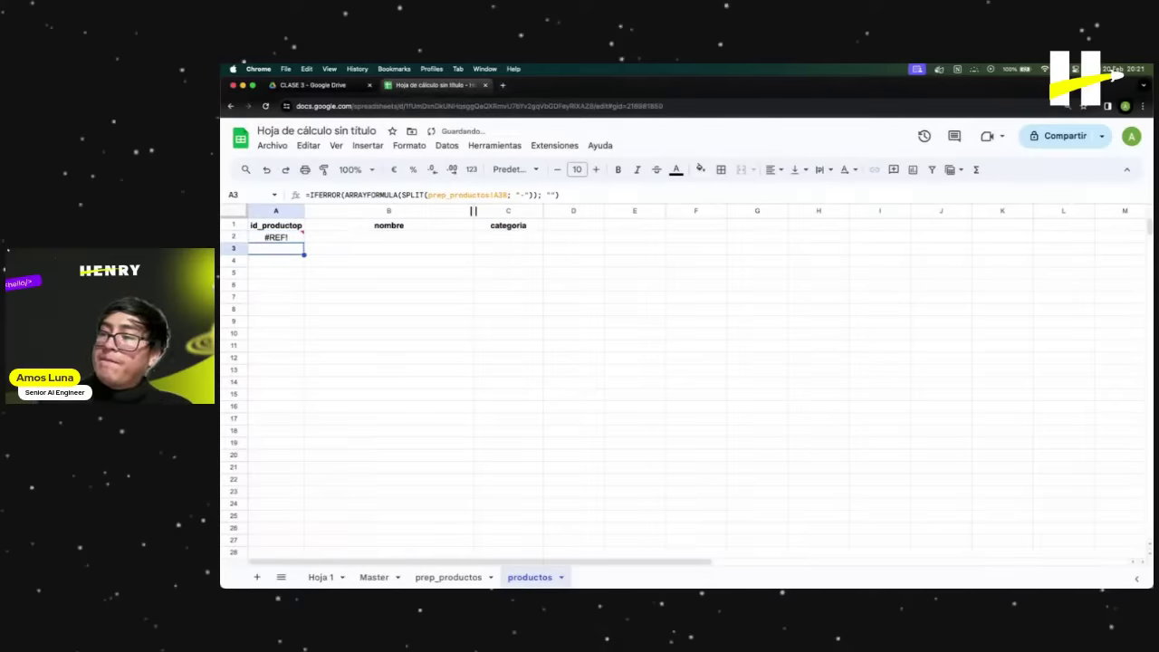
pyautogui.click(497, 259)
# Restore the open-ended range prep_productos!A2:A in the A2 formula and check the cell's error message.
pyautogui.click(276, 236)
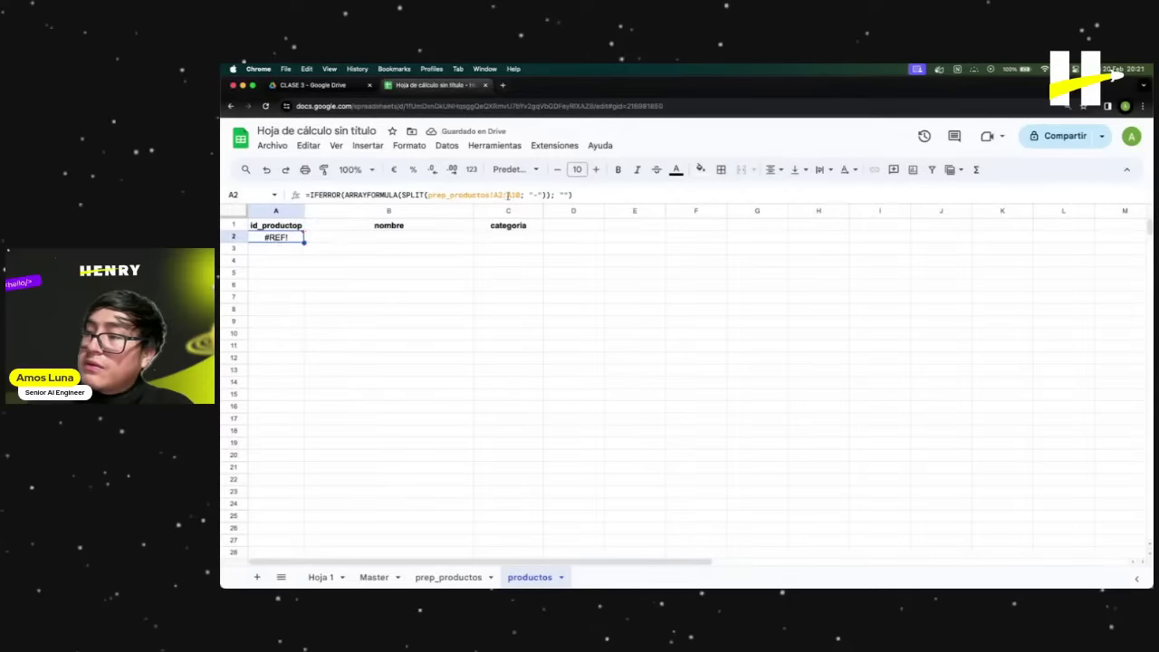
pyautogui.click(522, 195)
pyautogui.press('BackSpace')
pyautogui.press('BackSpace')
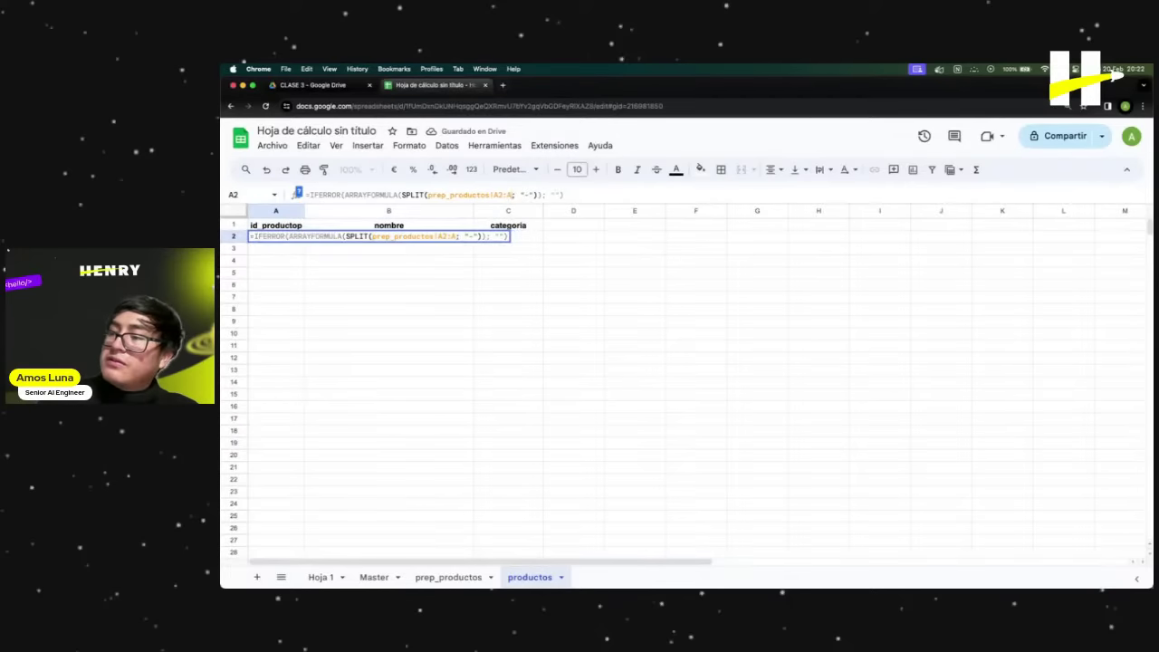
pyautogui.press('Return')
pyautogui.click(276, 237)
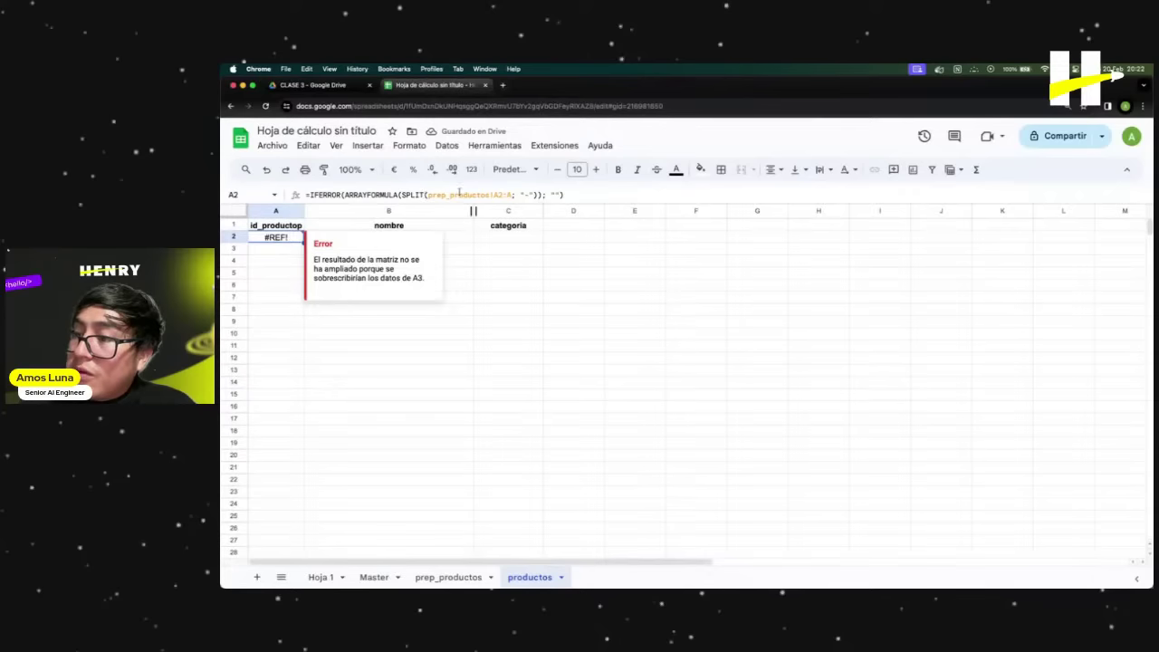
# Replace the range inside SPLIT in productos cell A2 with a reference to cell A3 of the prep_productos sheet.
pyautogui.click(512, 196)
pyautogui.moveTo(513, 196); pyautogui.dragTo(428, 196)
pyautogui.press('BackSpace')
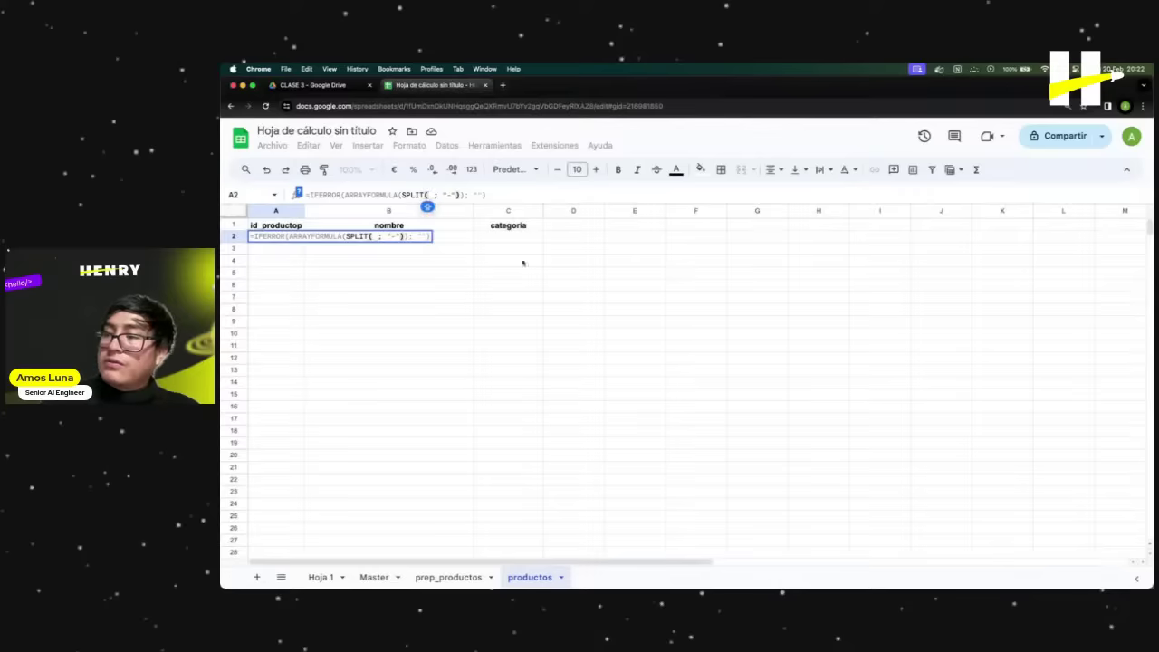
pyautogui.click(453, 580)
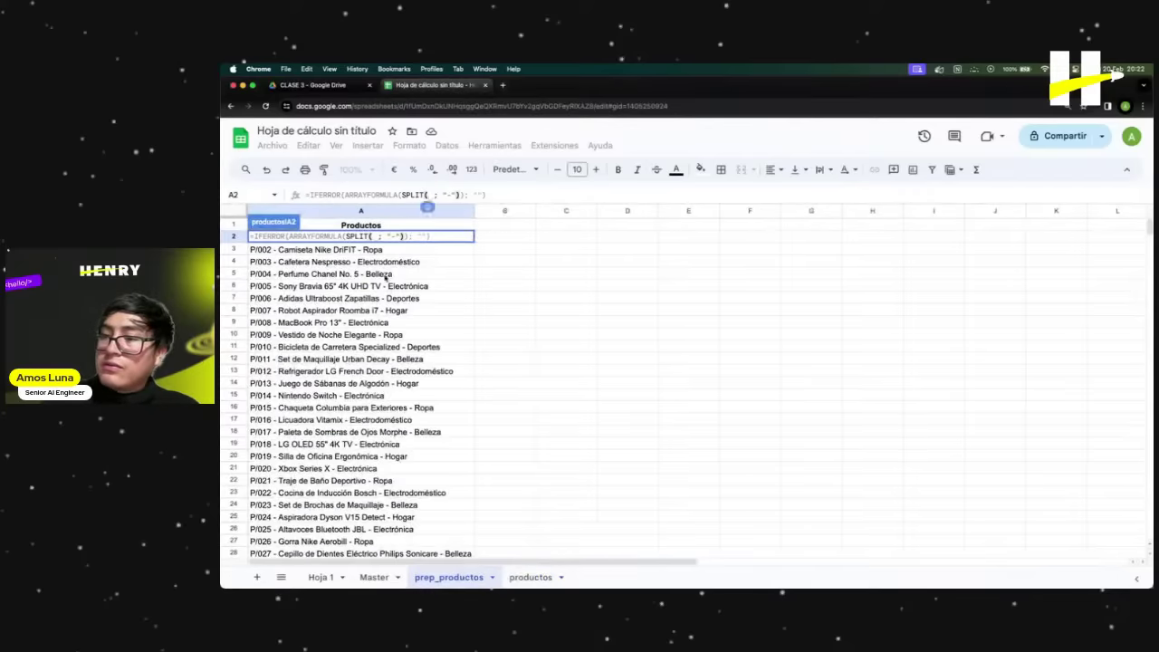
pyautogui.click(380, 251)
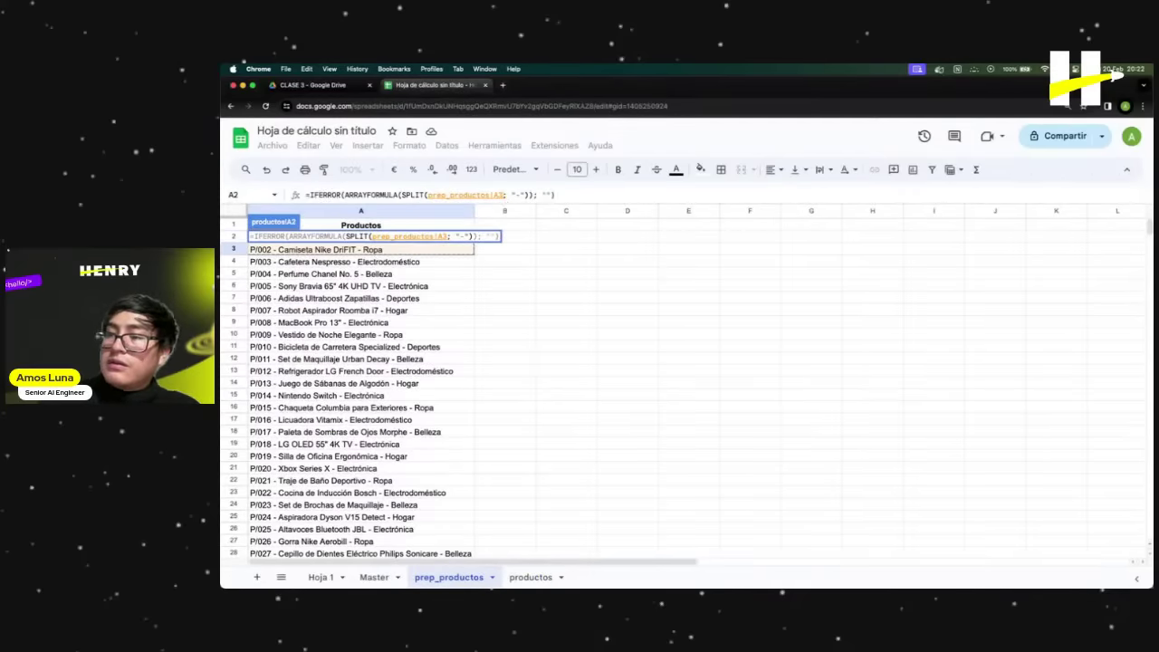
pyautogui.press('Return')
pyautogui.click(423, 367)
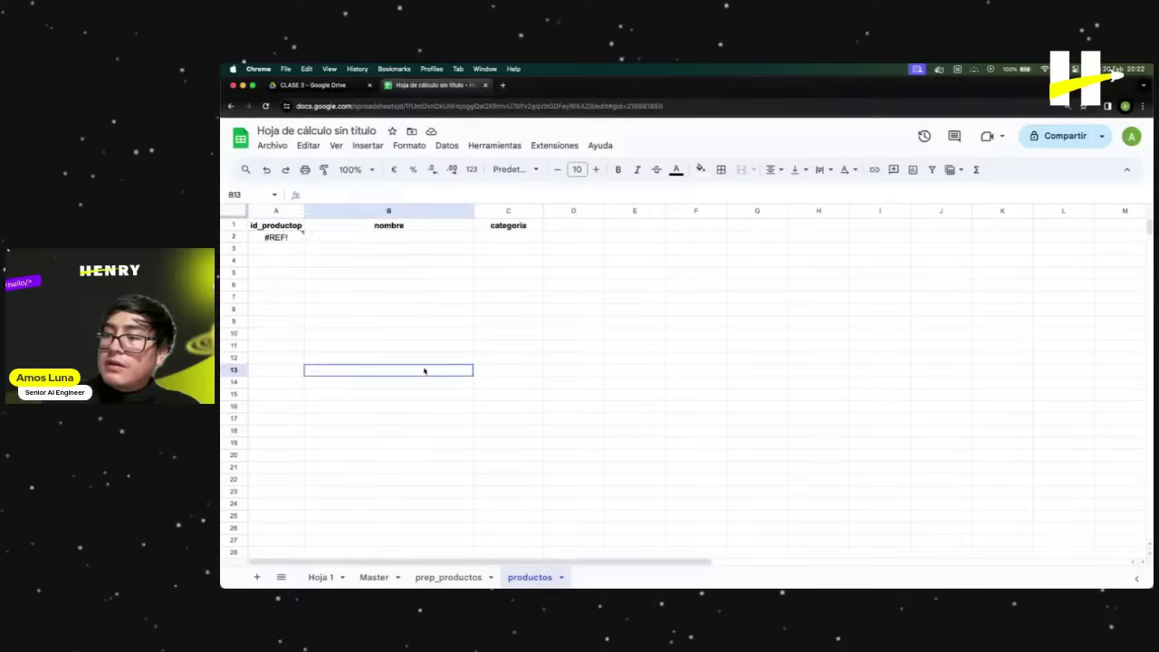
# Look over the first product entries on the prep_productos sheet and return to productos.
pyautogui.click(443, 576)
pyautogui.click(391, 263)
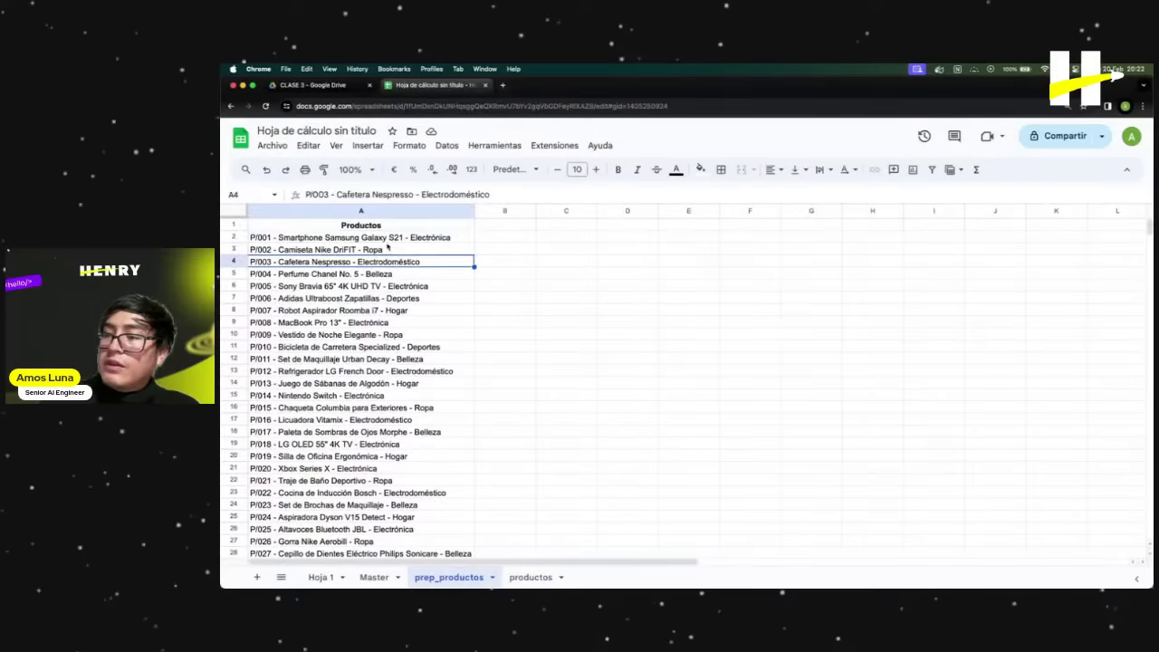
pyautogui.click(387, 237)
pyautogui.click(541, 584)
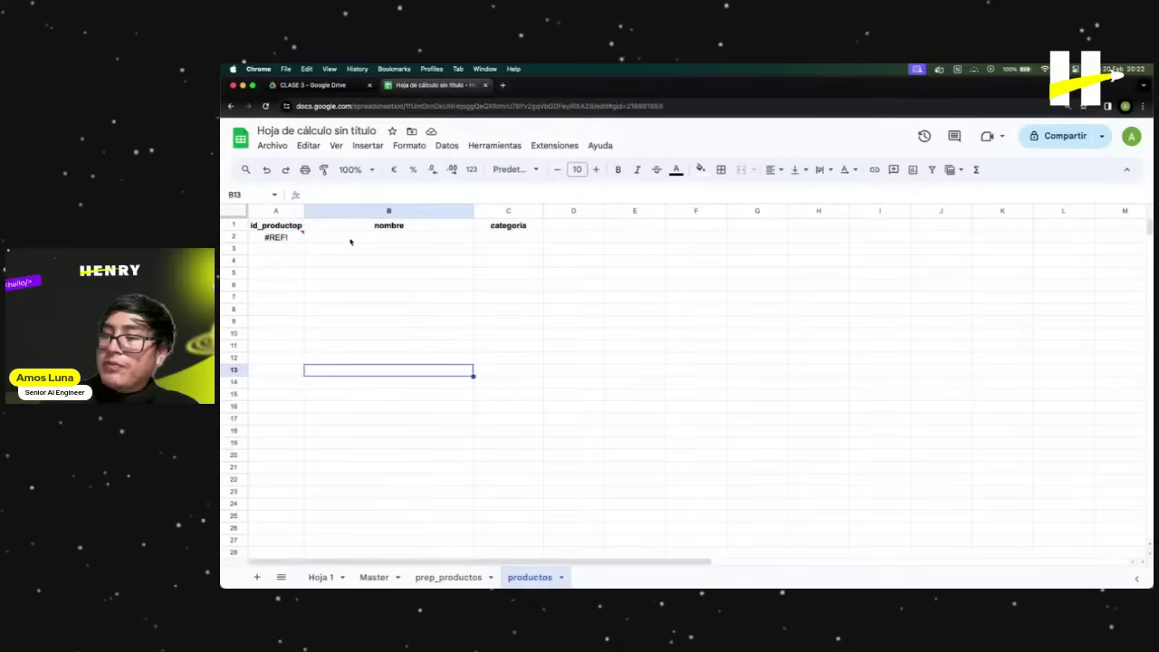
# Replace the SPLIT range in the productos A2 formula with the single cell prep_productos!A3.
pyautogui.click(279, 238)
pyautogui.click(477, 196)
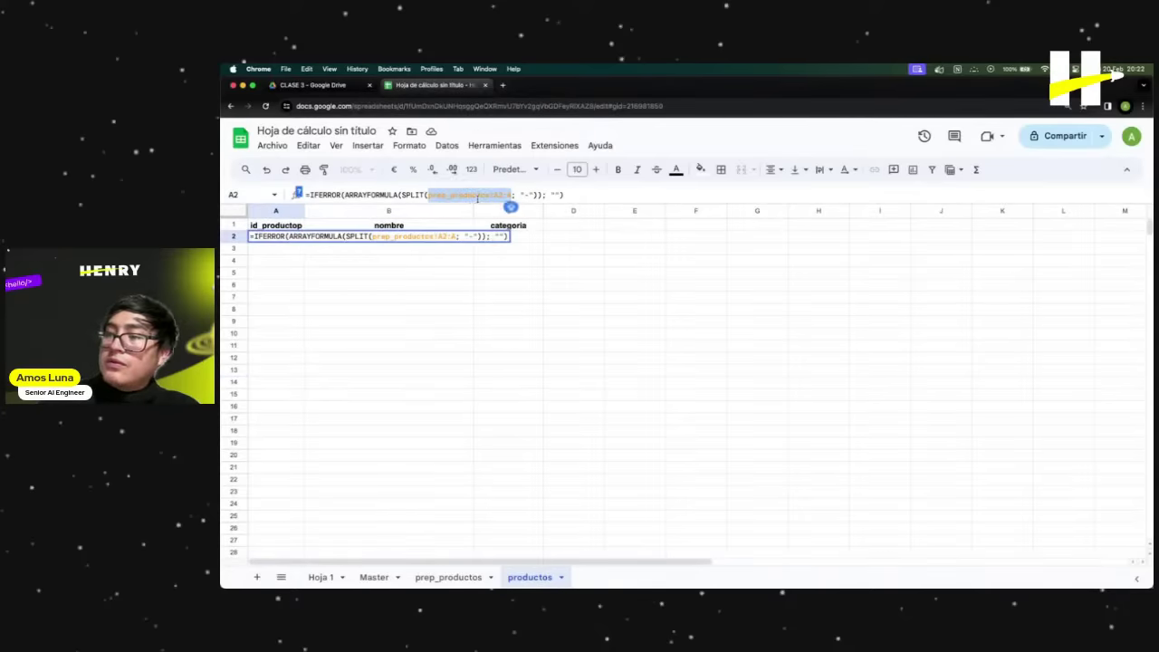
pyautogui.press('BackSpace')
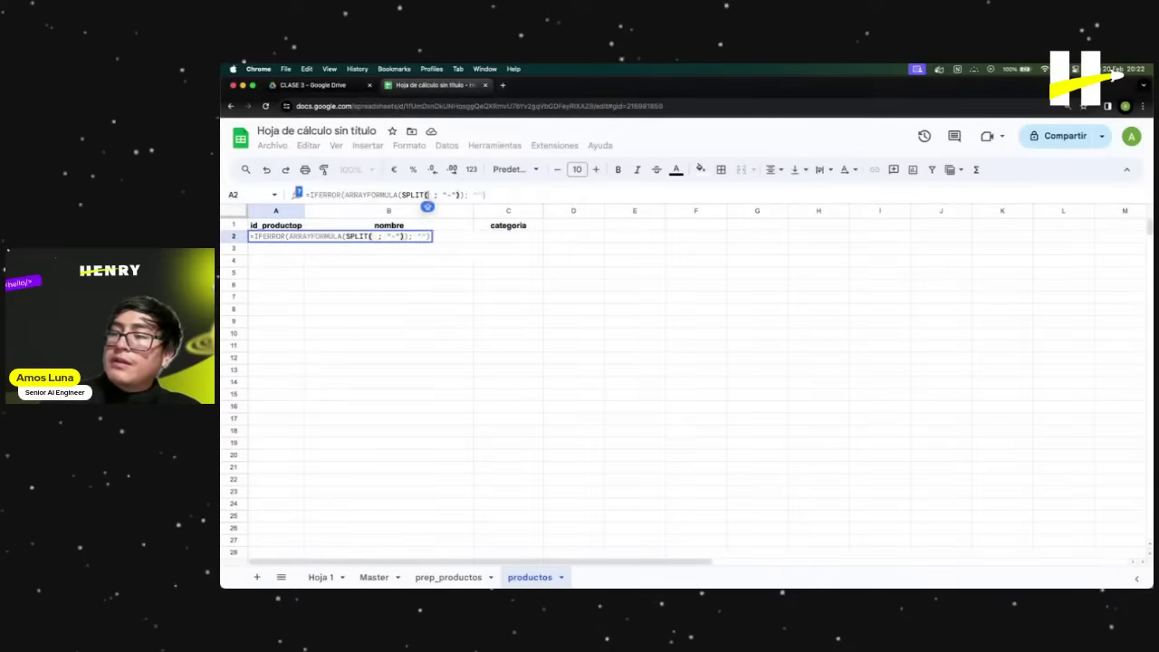
pyautogui.click(456, 579)
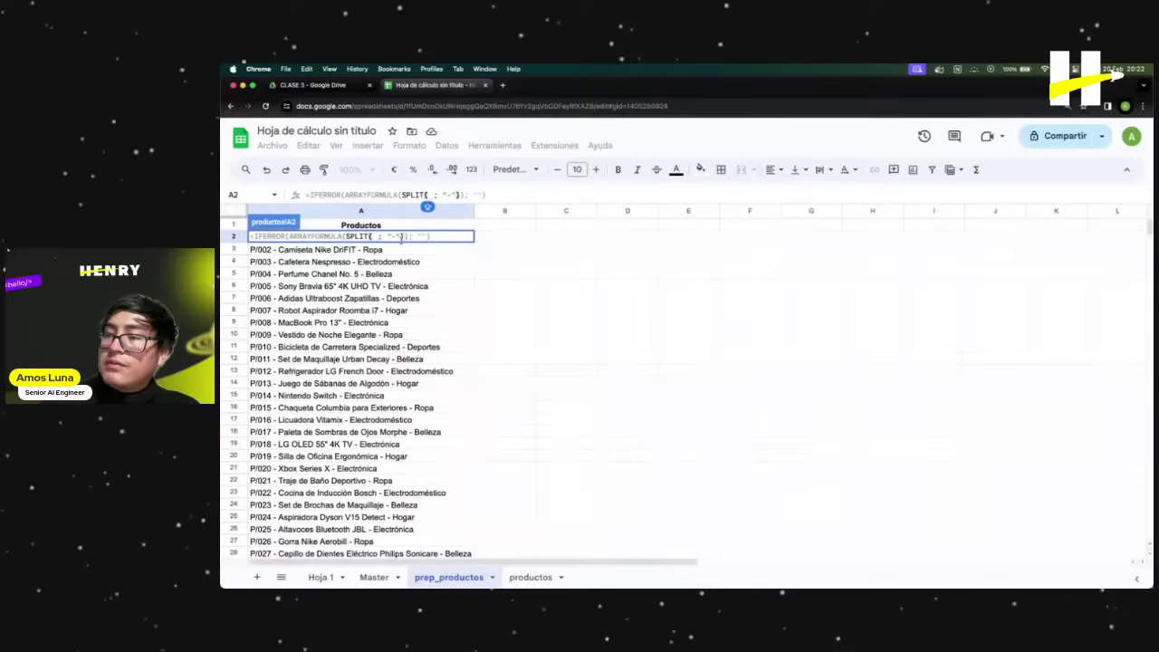
pyautogui.click(410, 250)
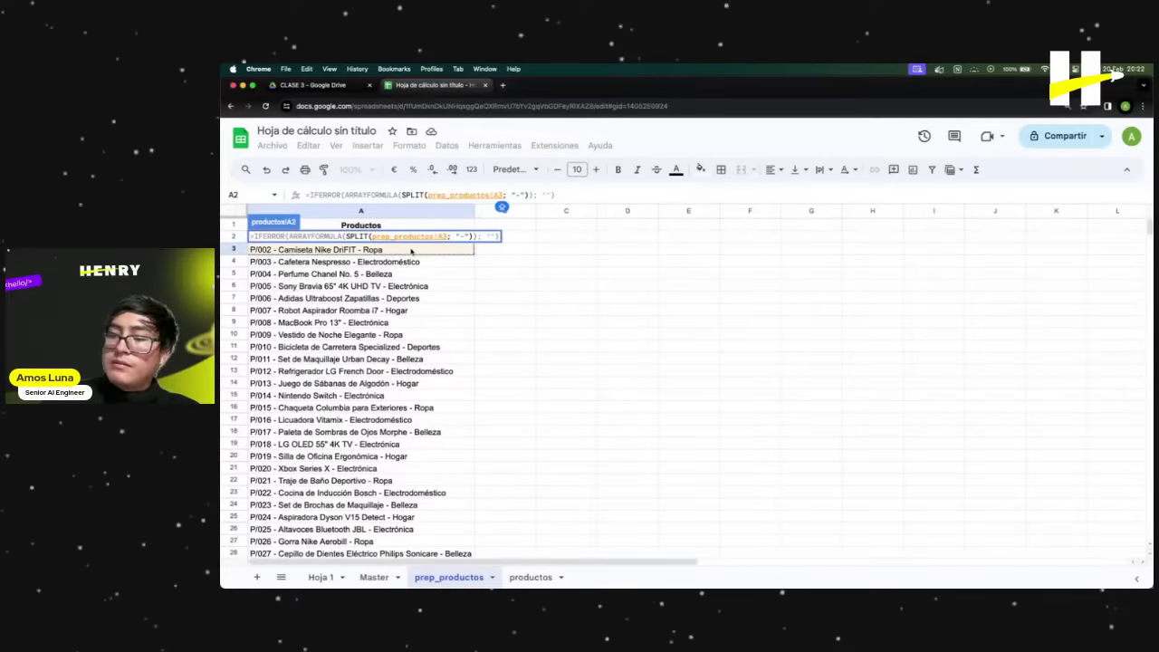
pyautogui.write(':a')
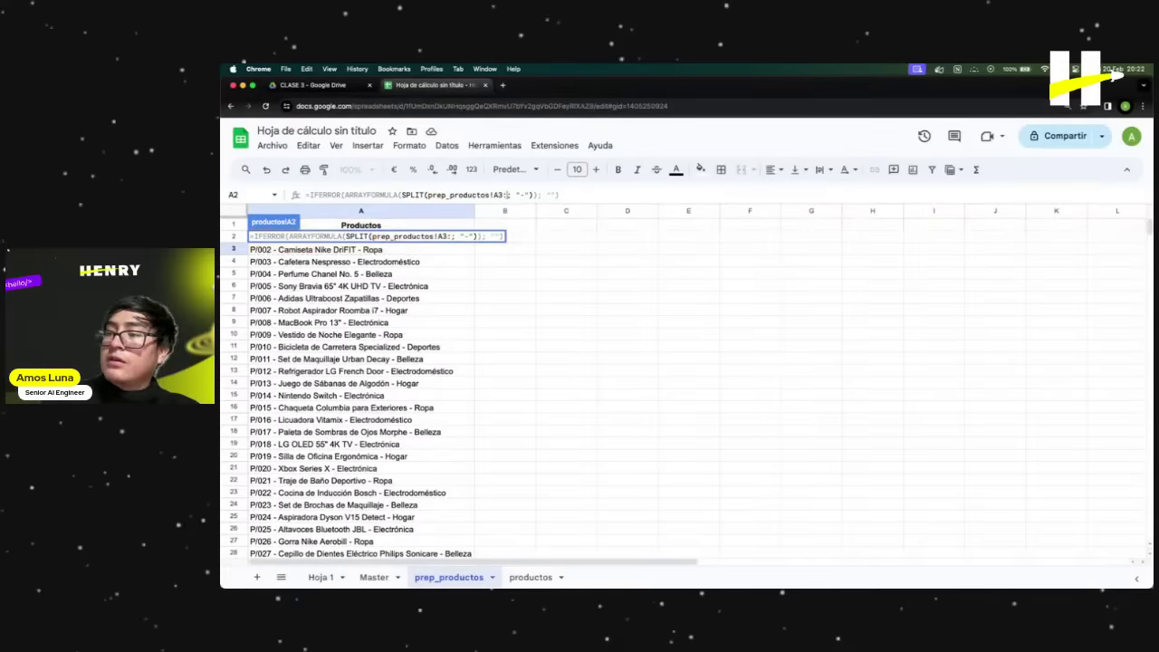
pyautogui.press('BackSpace')
pyautogui.write('A')
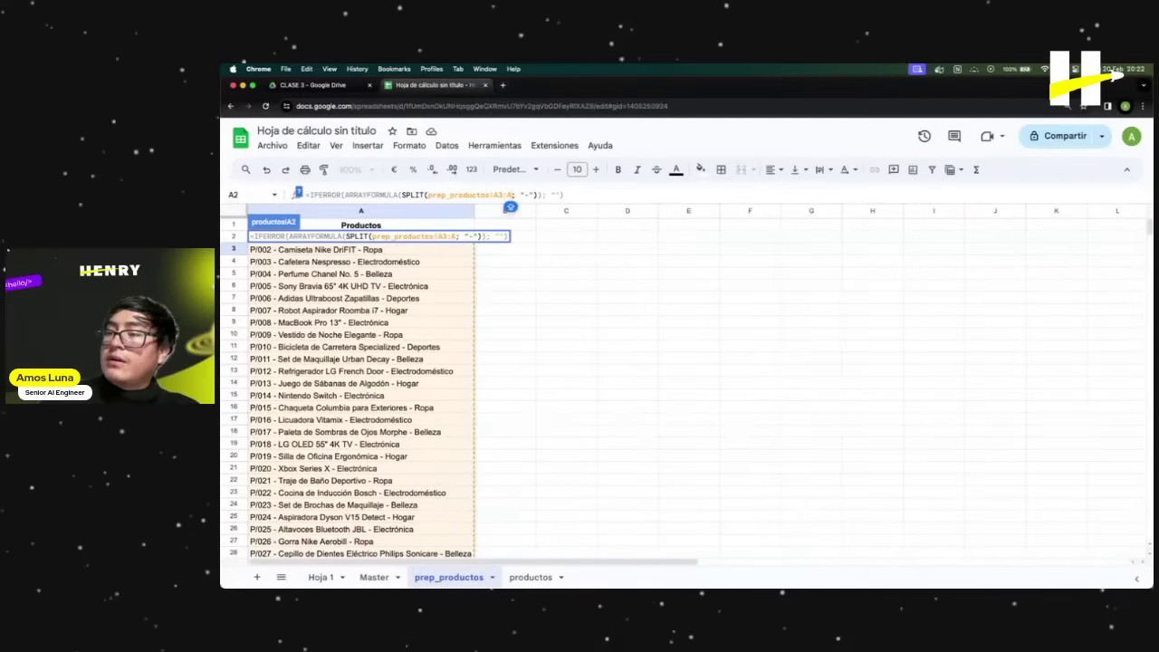
pyautogui.press('BackSpace')
pyautogui.press('BackSpace')
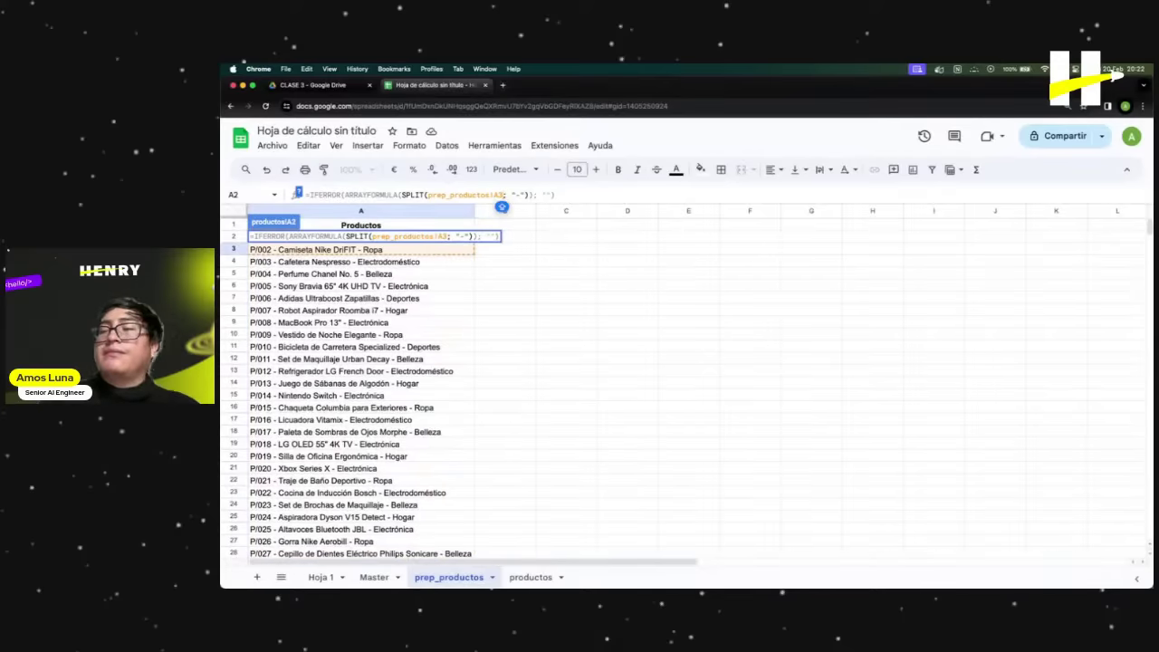
pyautogui.press('Return')
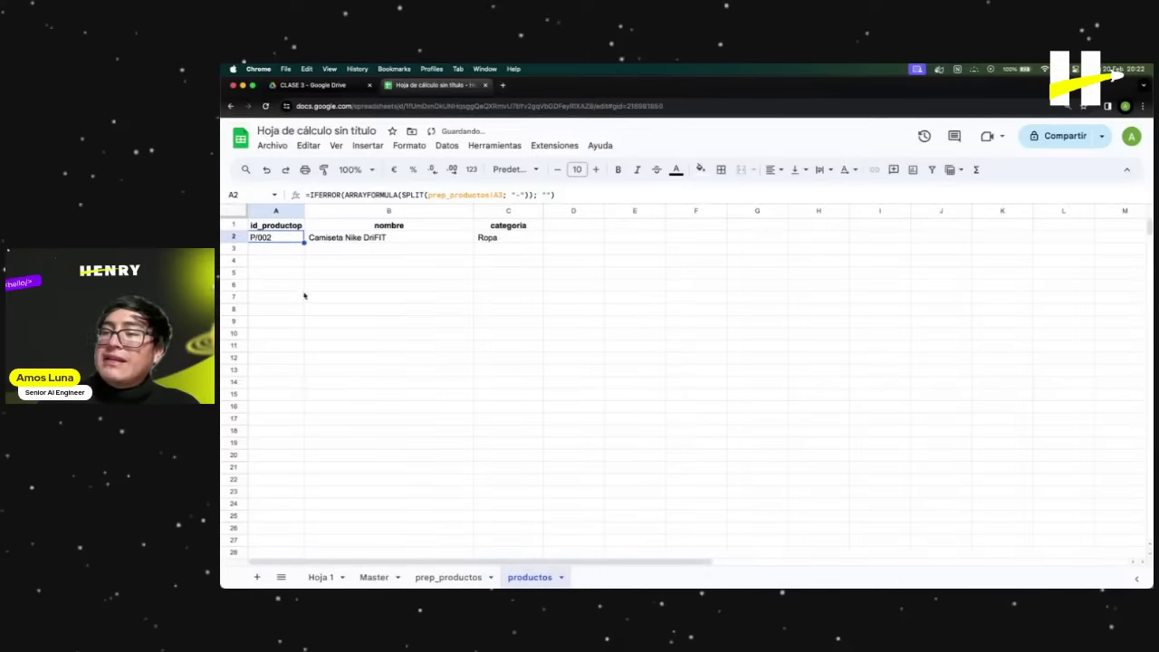
# Change the SPLIT reference in the A2 formula to the single cell prep_productos!A2.
pyautogui.moveTo(389, 249); pyautogui.dragTo(393, 259)
pyautogui.click(273, 238)
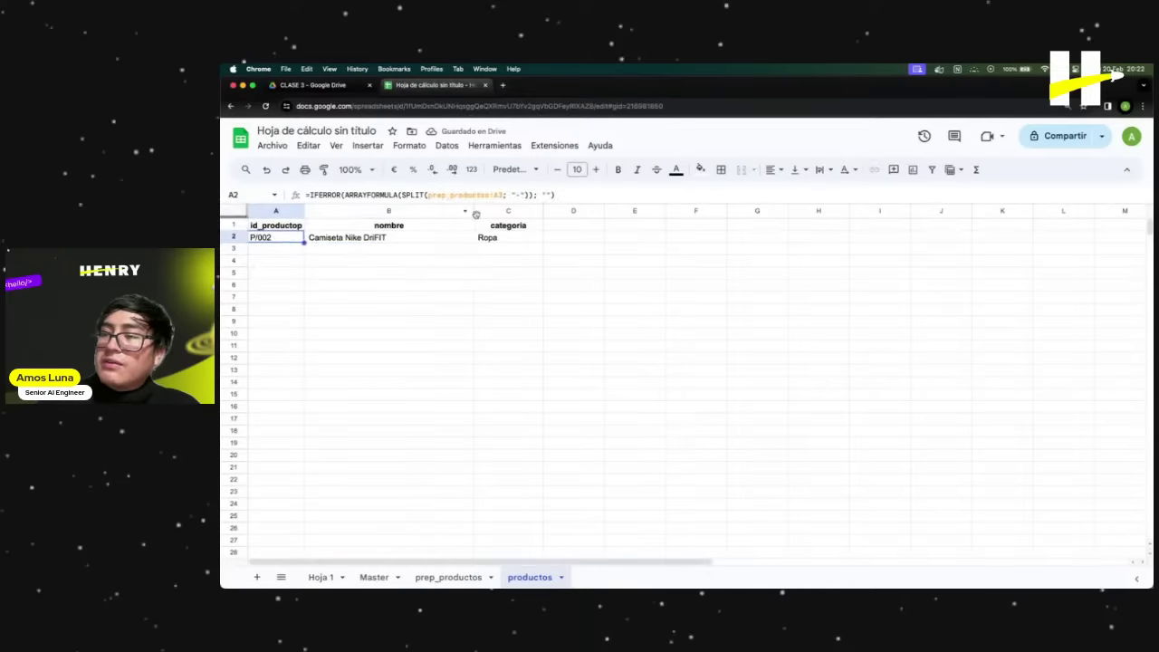
pyautogui.click(499, 195)
pyautogui.write('8')
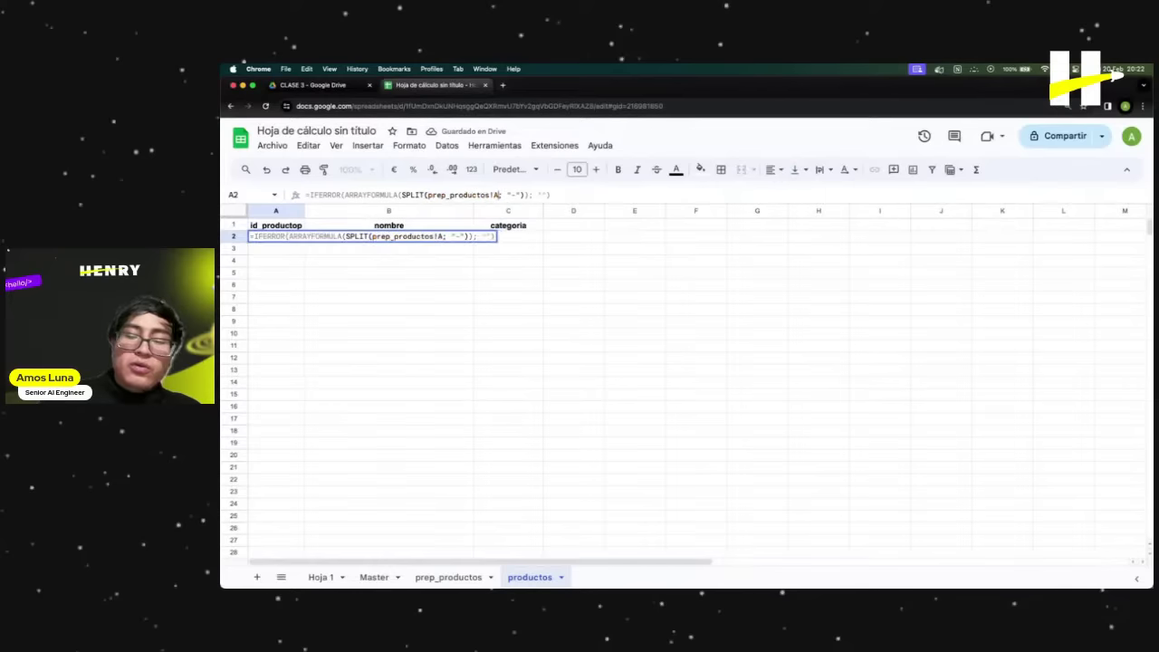
pyautogui.press('Return')
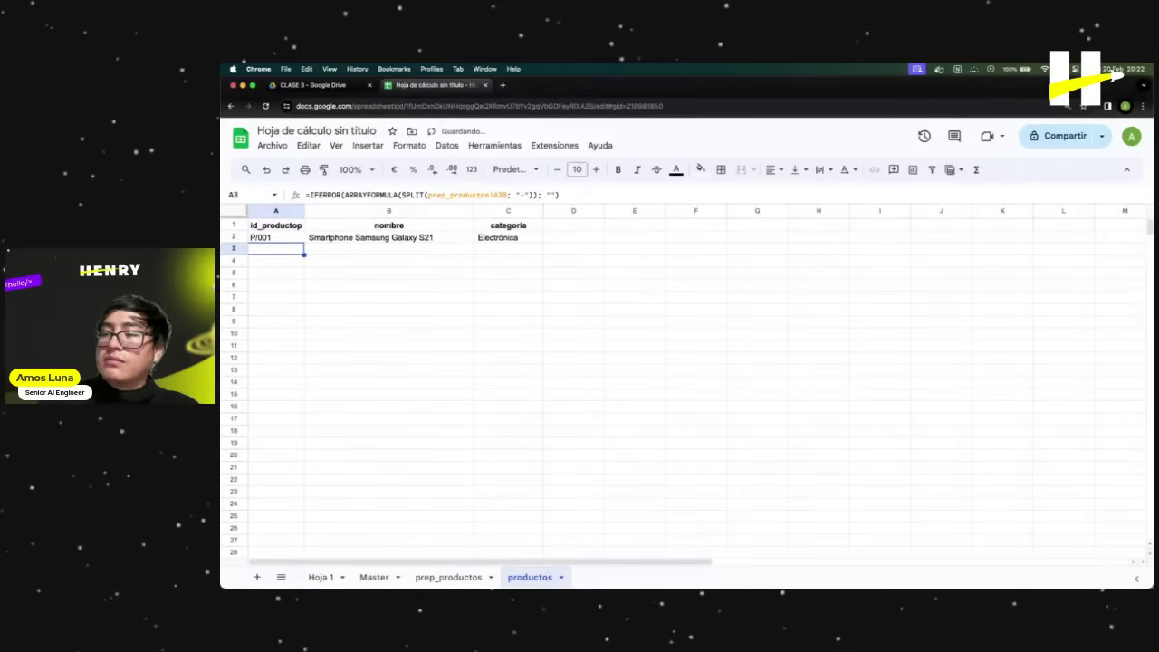
pyautogui.press('super+z')
pyautogui.press('super+z')
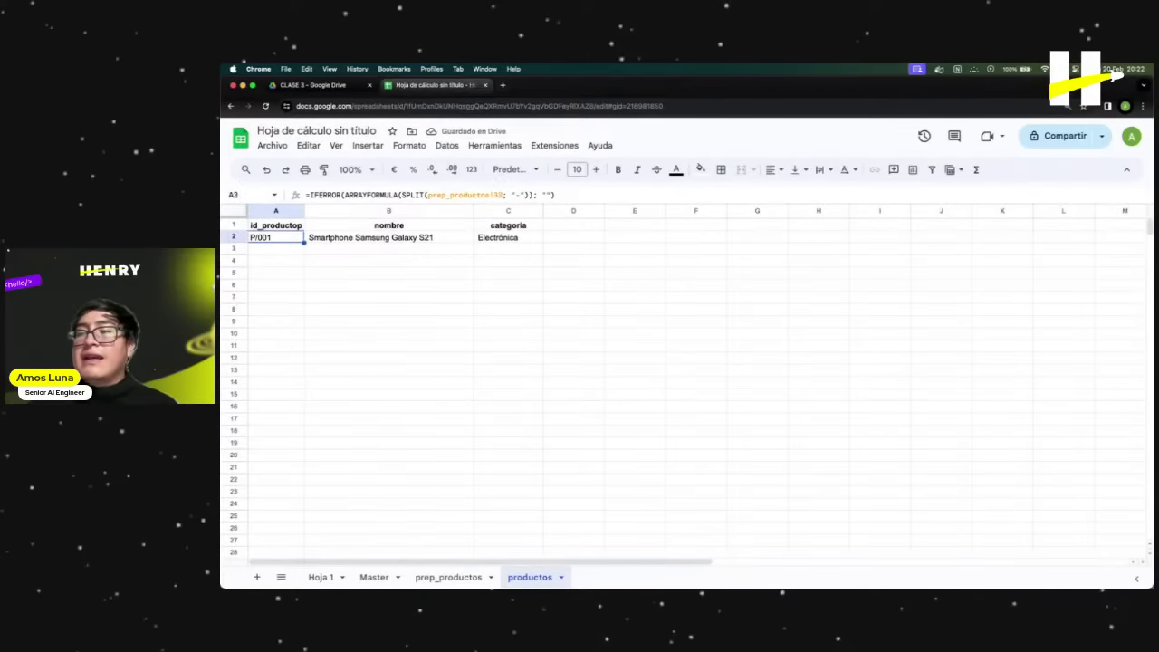
# Select SPLIT inside the A2 formula, read the function help, and close it without editing the formula.
pyautogui.click(407, 195)
pyautogui.doubleClick(407, 195)
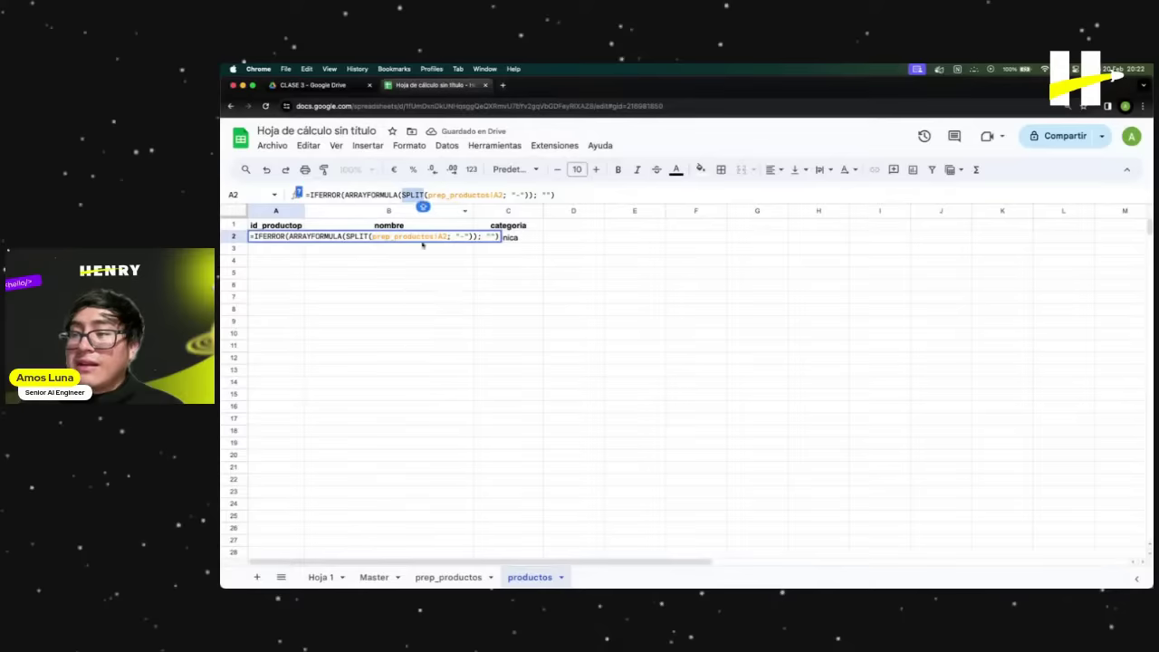
pyautogui.click(423, 207)
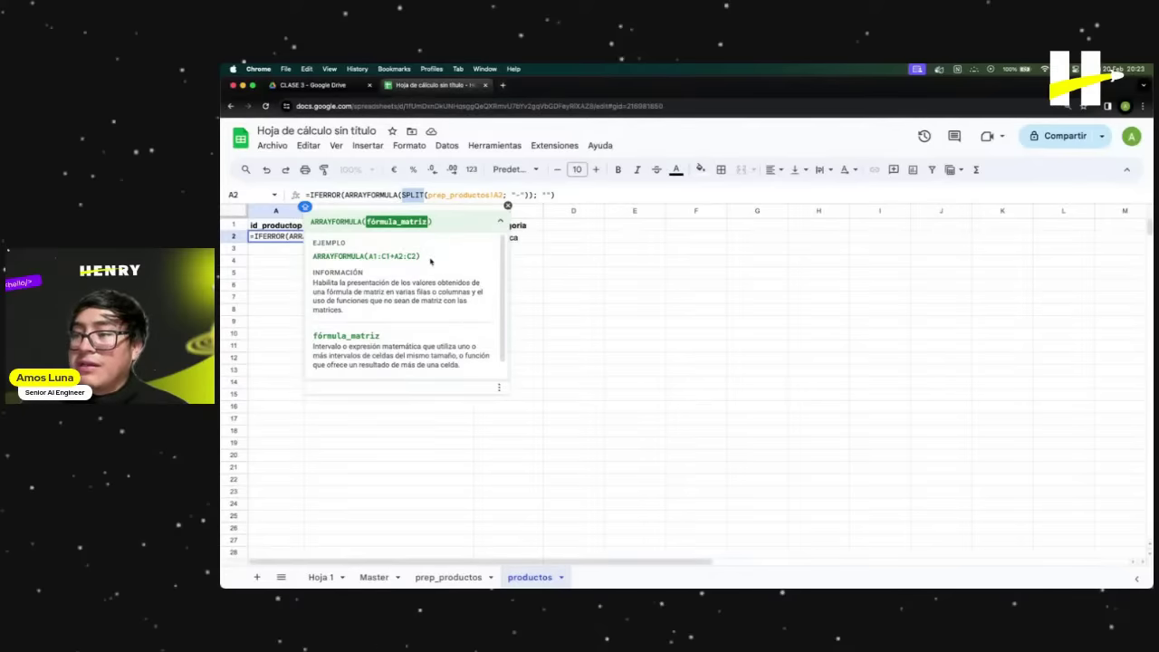
pyautogui.click(508, 205)
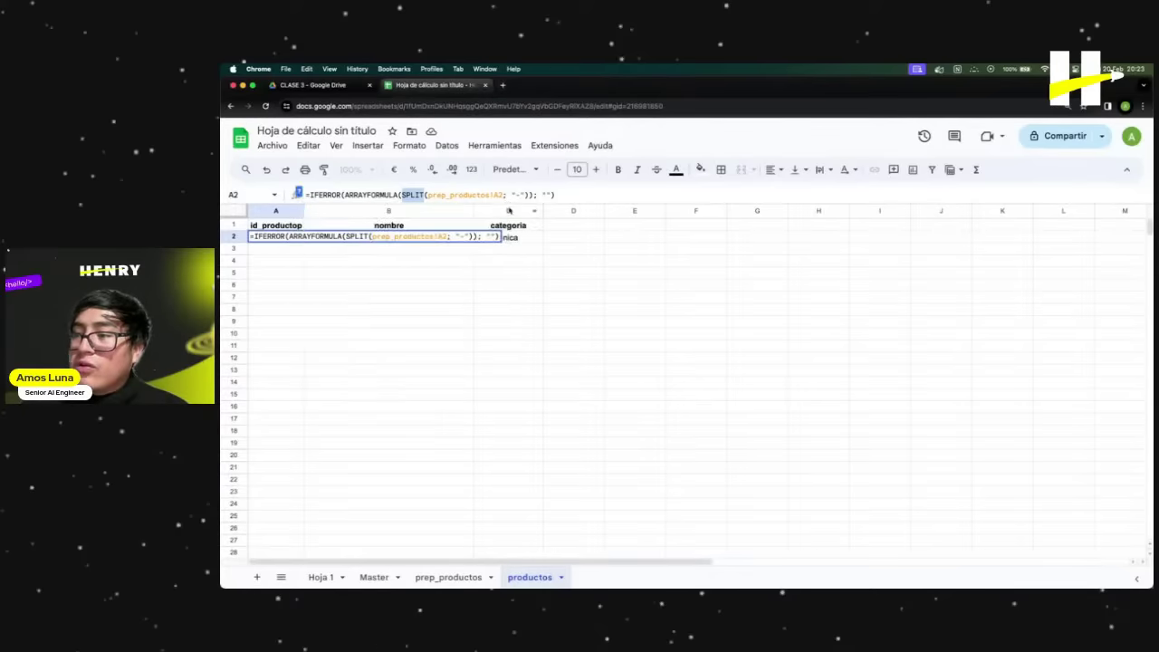
pyautogui.press('Return')
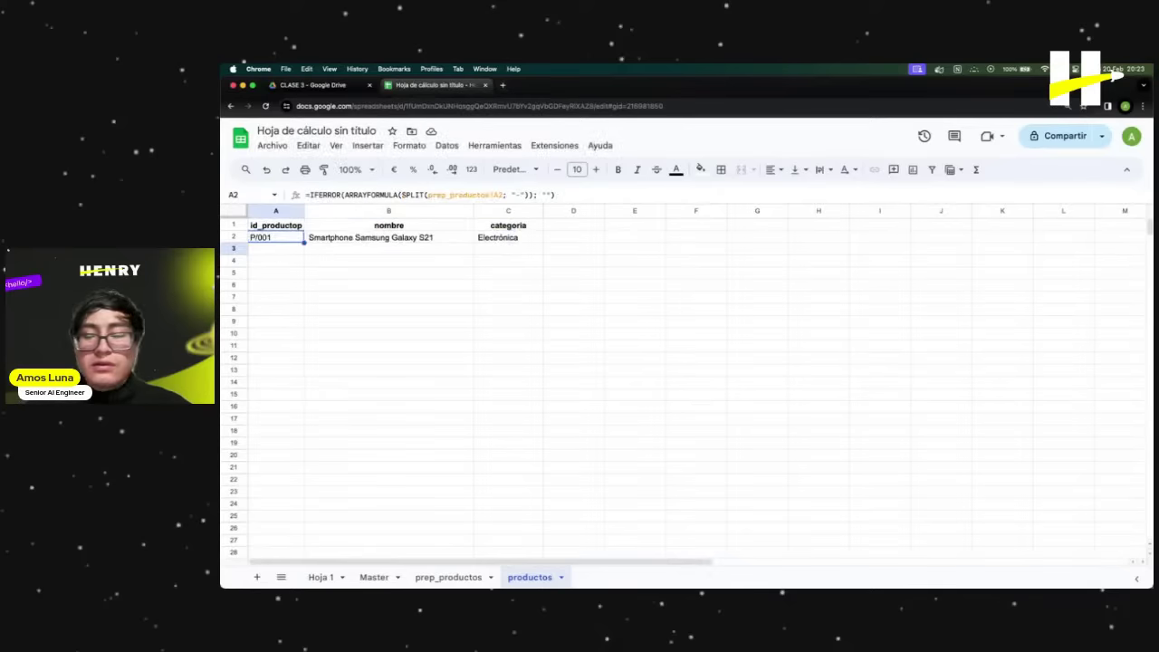
# Extend the SPLIT reference in the A2 formula to the open-ended range prep_productos!A2:A.
pyautogui.click(323, 251)
pyautogui.click(288, 237)
pyautogui.click(489, 195)
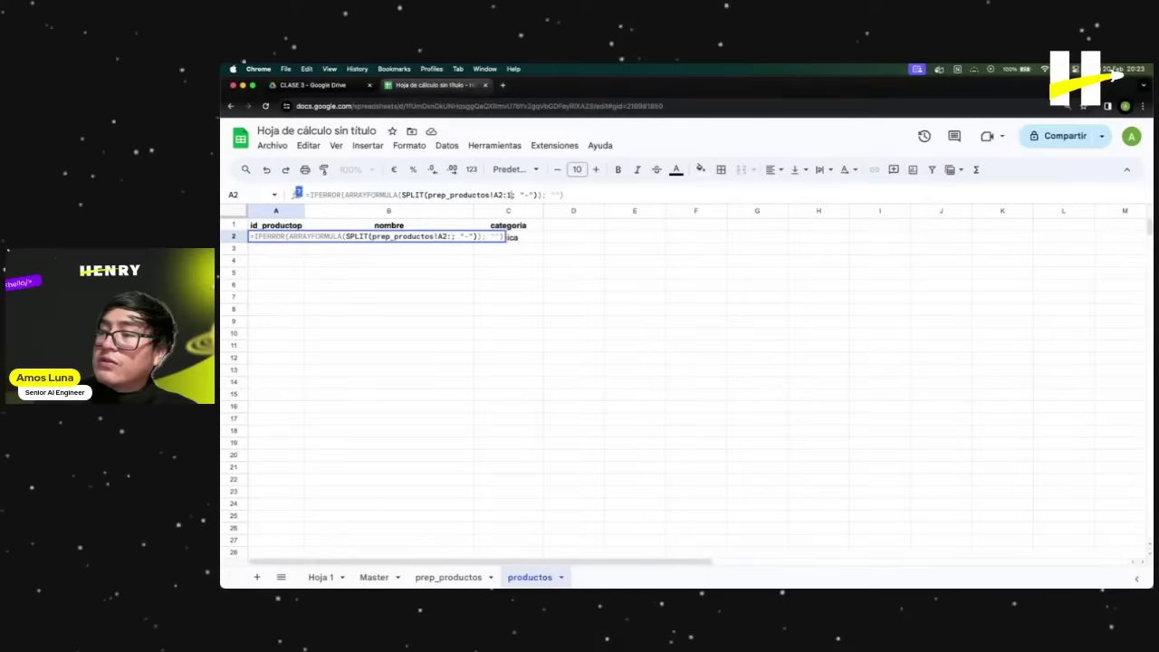
pyautogui.write(':')
pyautogui.press('Tab')
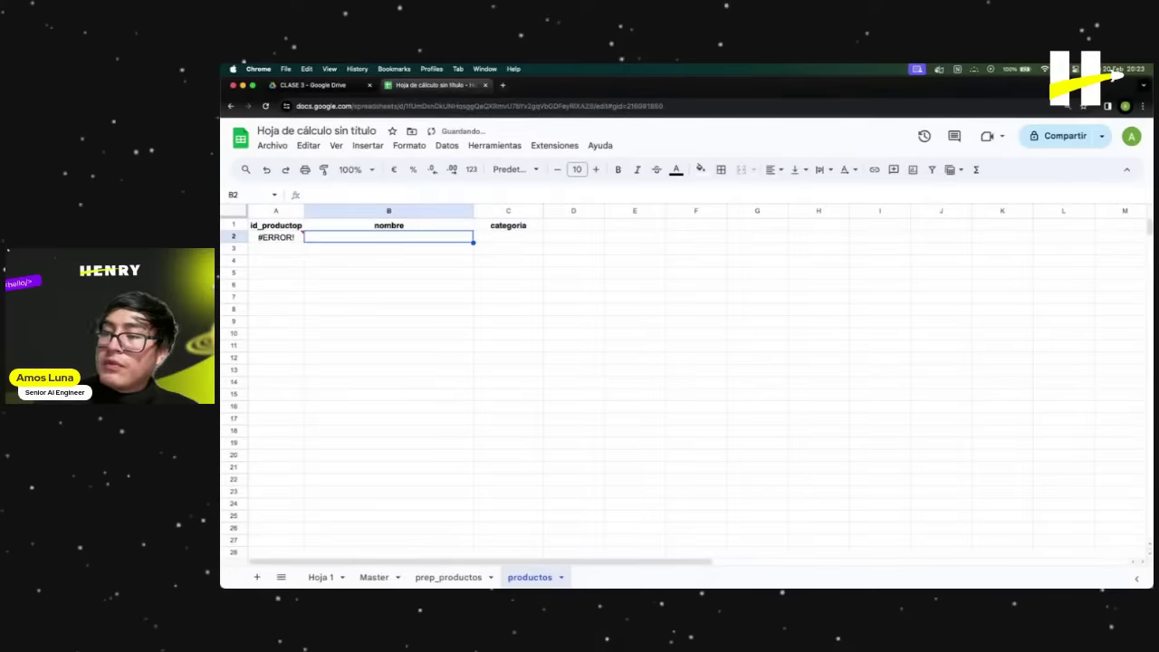
pyautogui.click(276, 237)
pyautogui.click(505, 195)
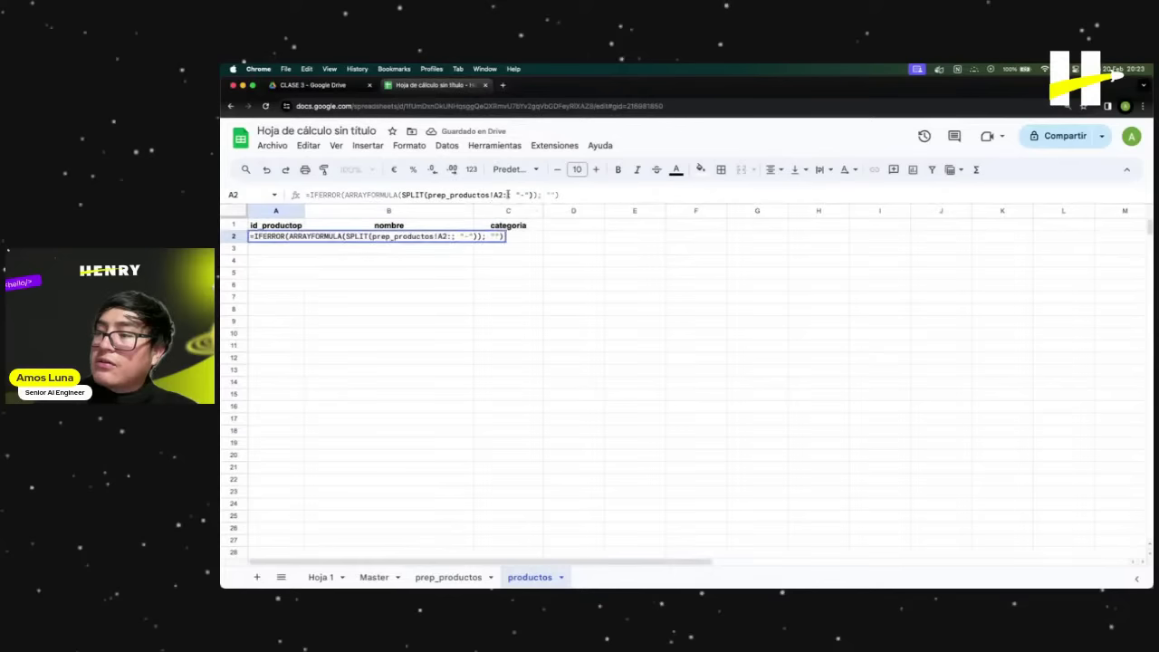
pyautogui.write('A')
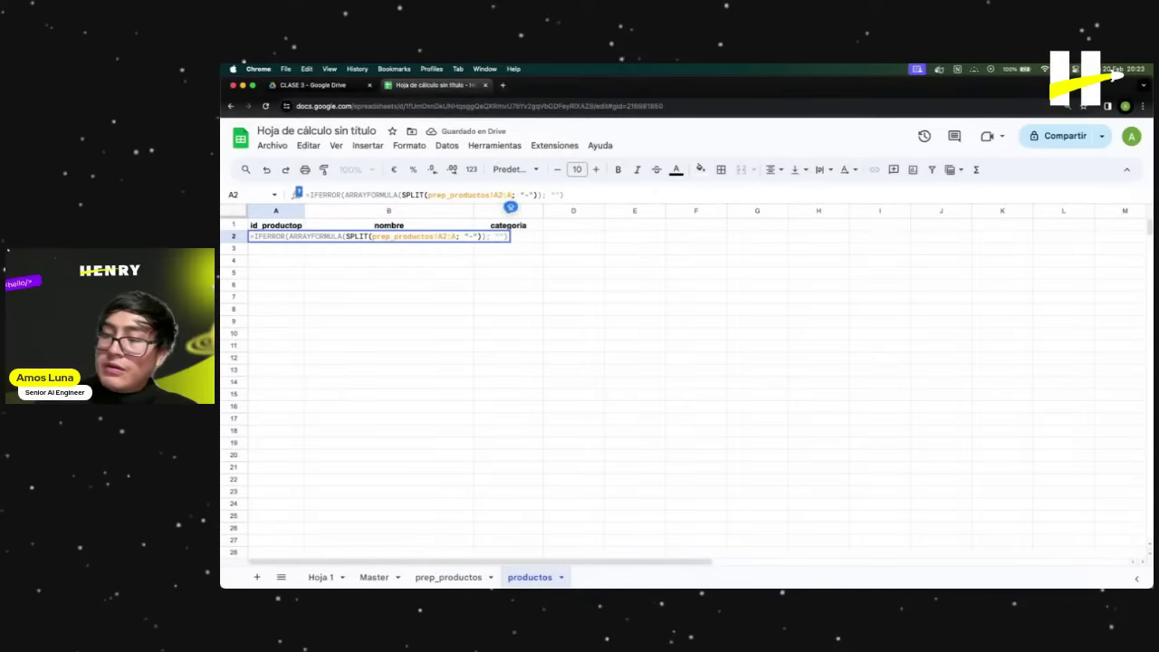
pyautogui.press('Return')
# Read the error message attached to cell A2 of the productos sheet.
pyautogui.click(276, 236)
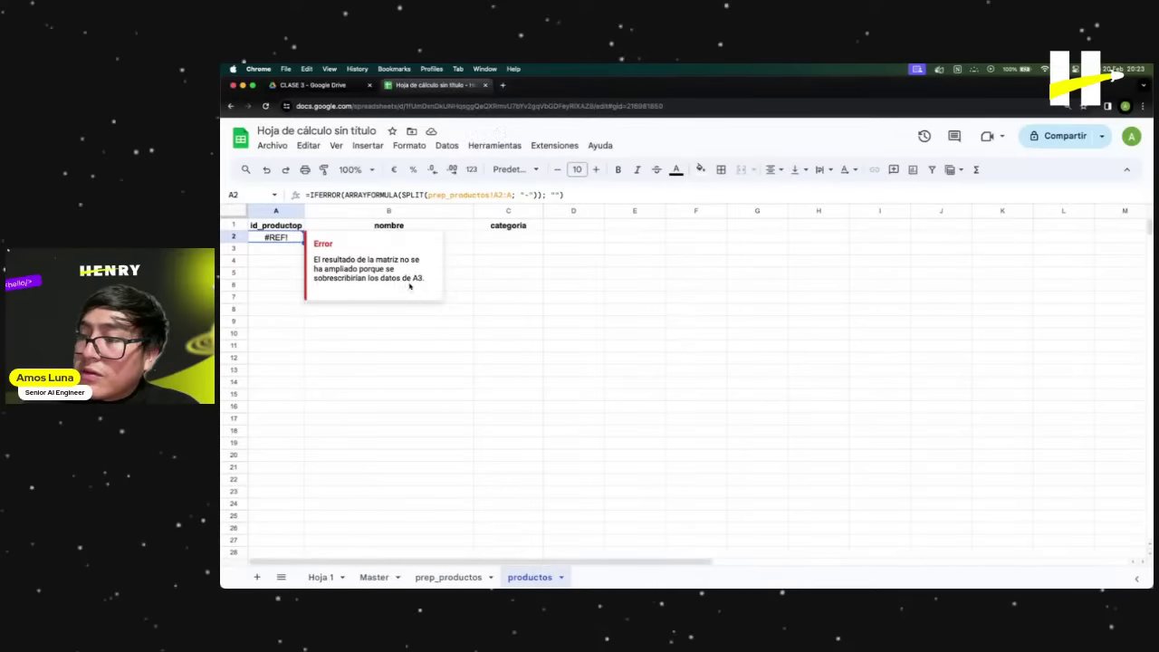
pyautogui.click(438, 348)
pyautogui.click(277, 240)
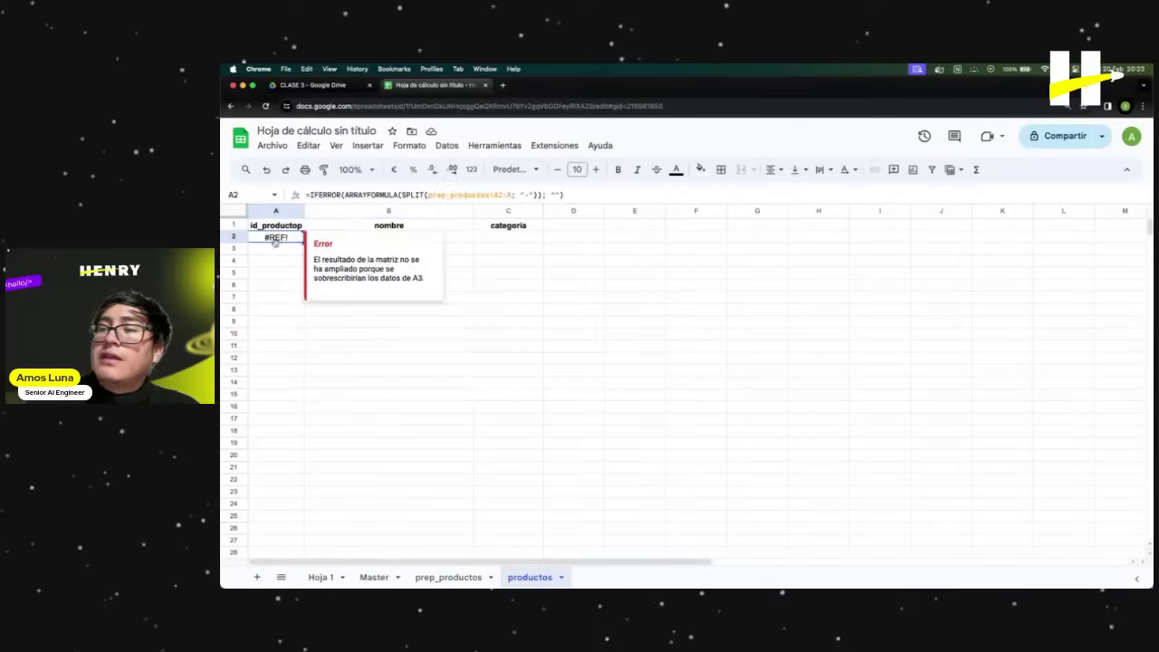
pyautogui.click(278, 286)
# Delete rows 2 to 86 and the header row from the productos sheet.
pyautogui.moveTo(234, 237); pyautogui.dragTo(238, 494)
pyautogui.rightClick(239, 492)
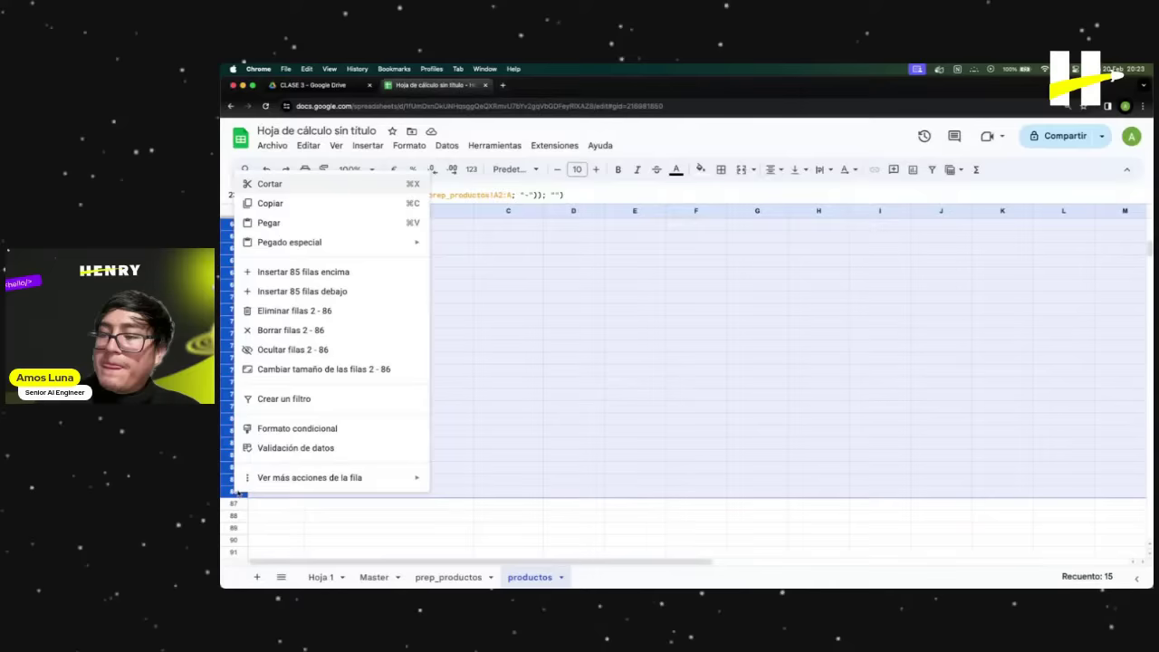
pyautogui.click(315, 310)
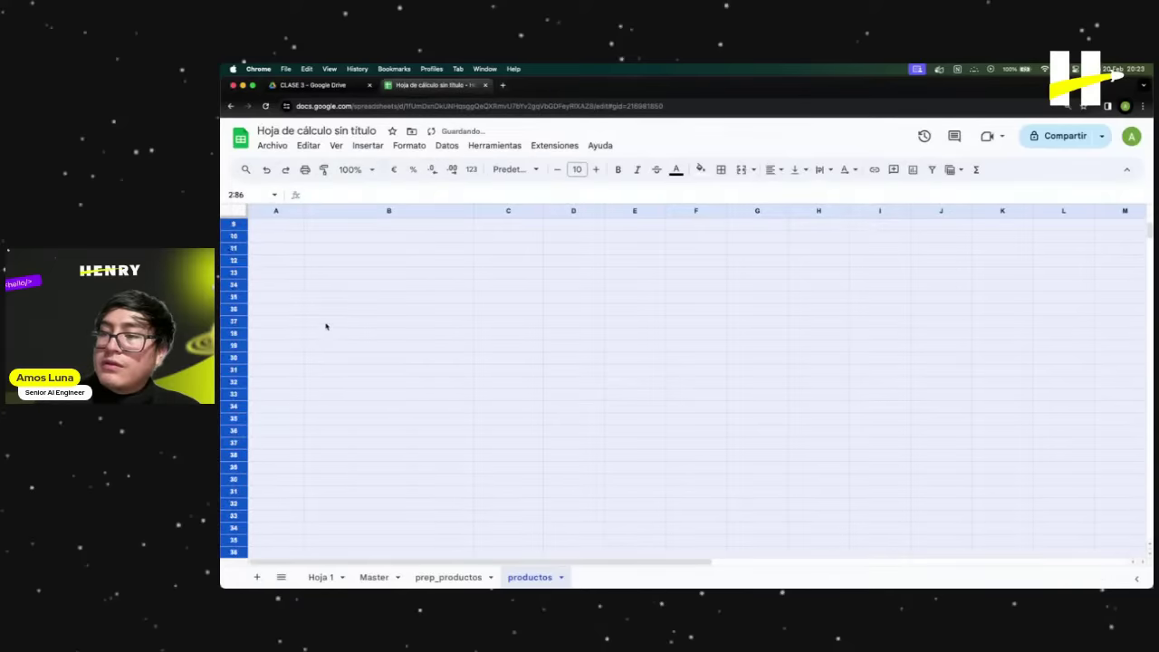
pyautogui.click(234, 225)
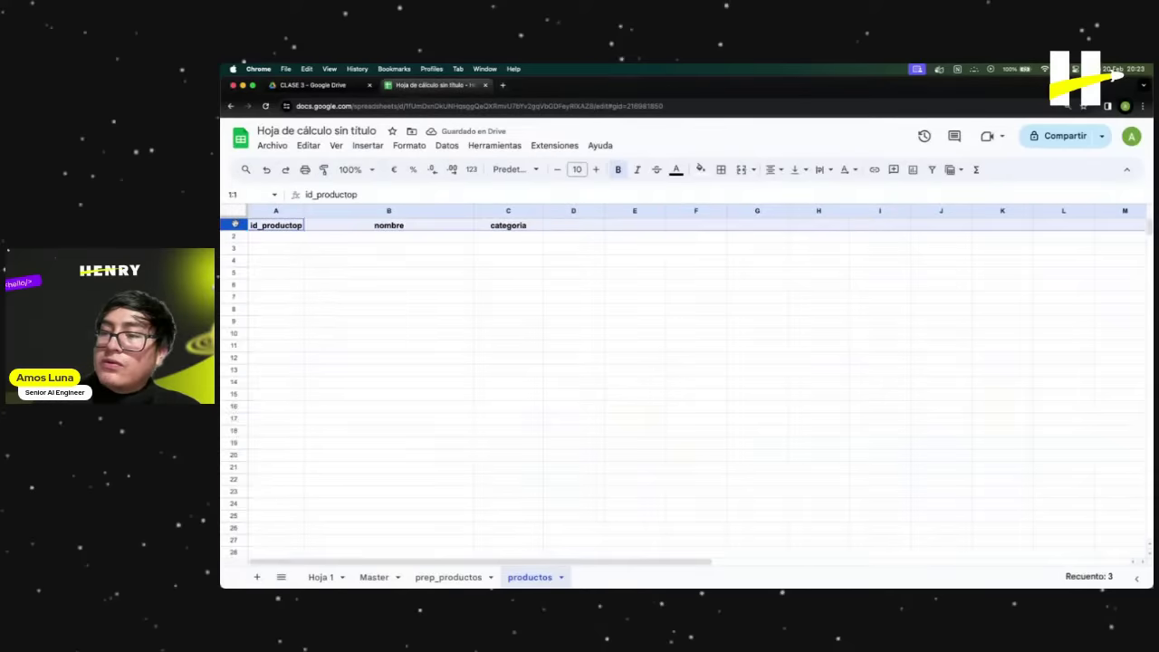
pyautogui.rightClick(235, 225)
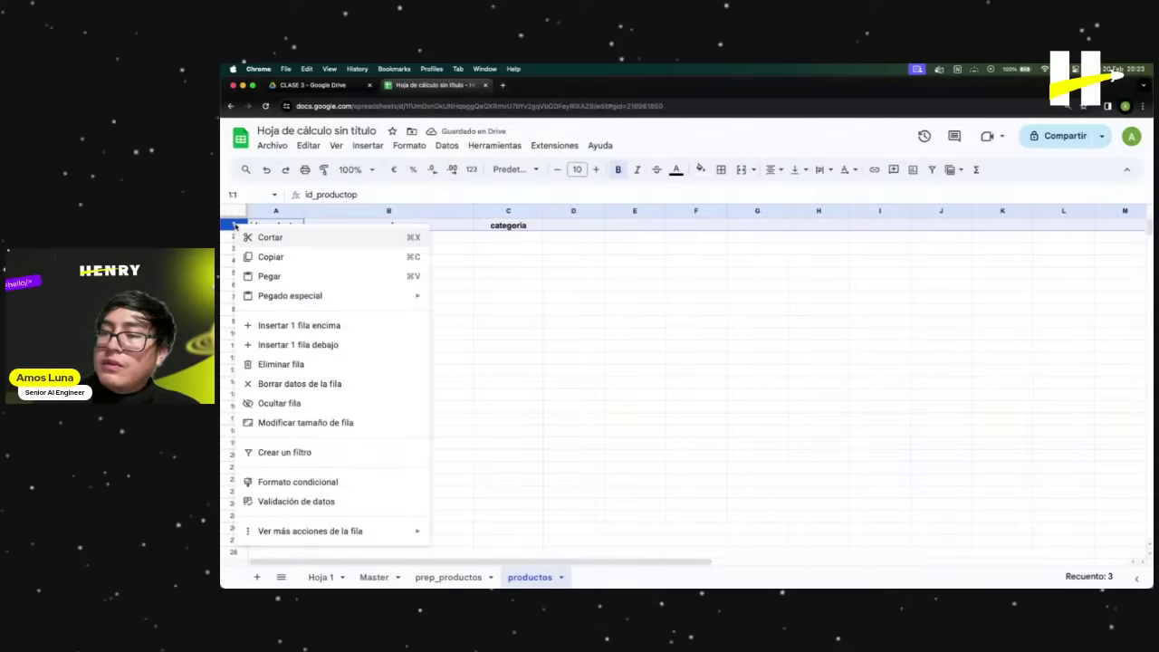
pyautogui.click(308, 364)
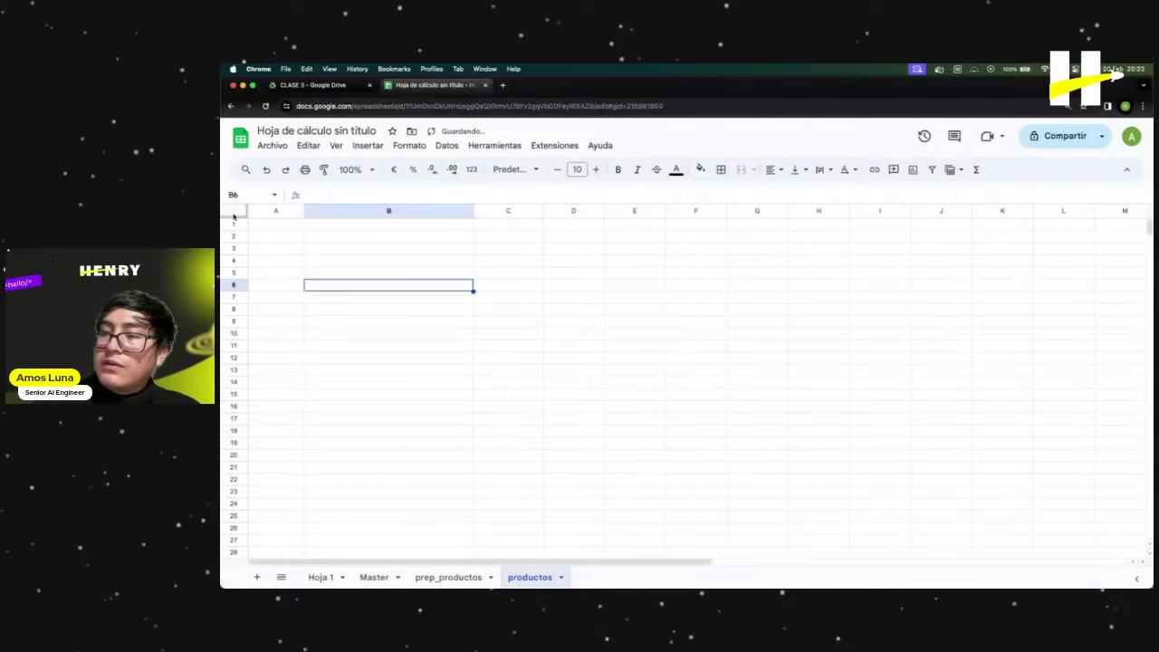
# Delete the empty rows 1 to 79 of the productos sheet.
pyautogui.click(234, 248)
pyautogui.click(296, 247)
pyautogui.moveTo(234, 227); pyautogui.dragTo(235, 551)
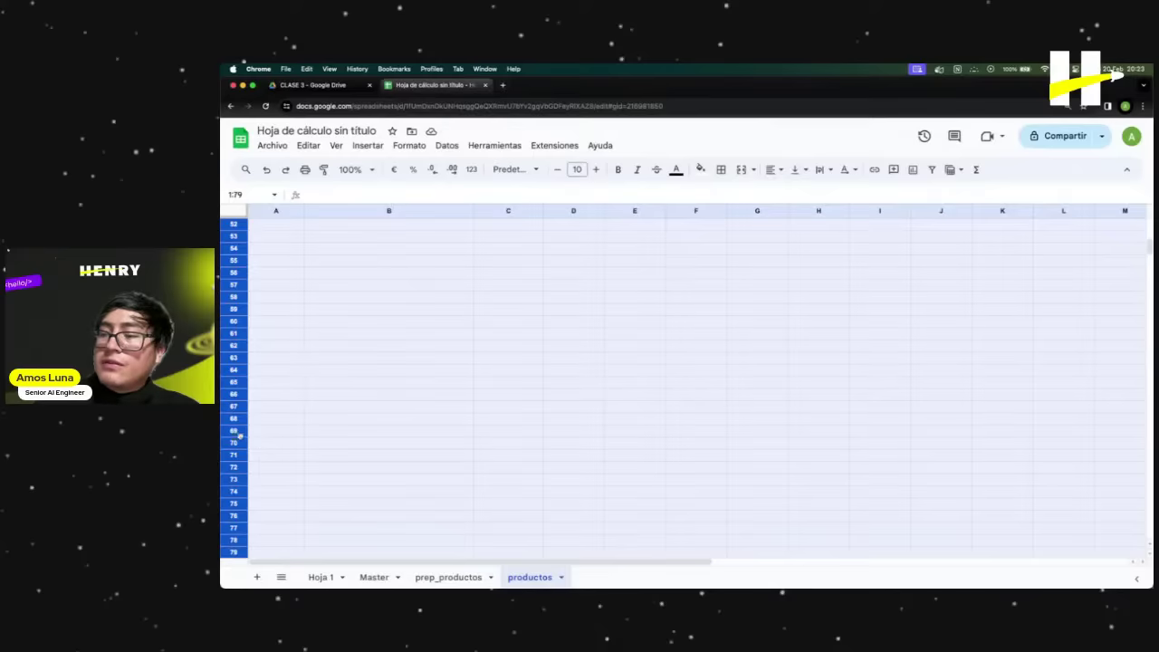
pyautogui.rightClick(239, 434)
pyautogui.click(299, 407)
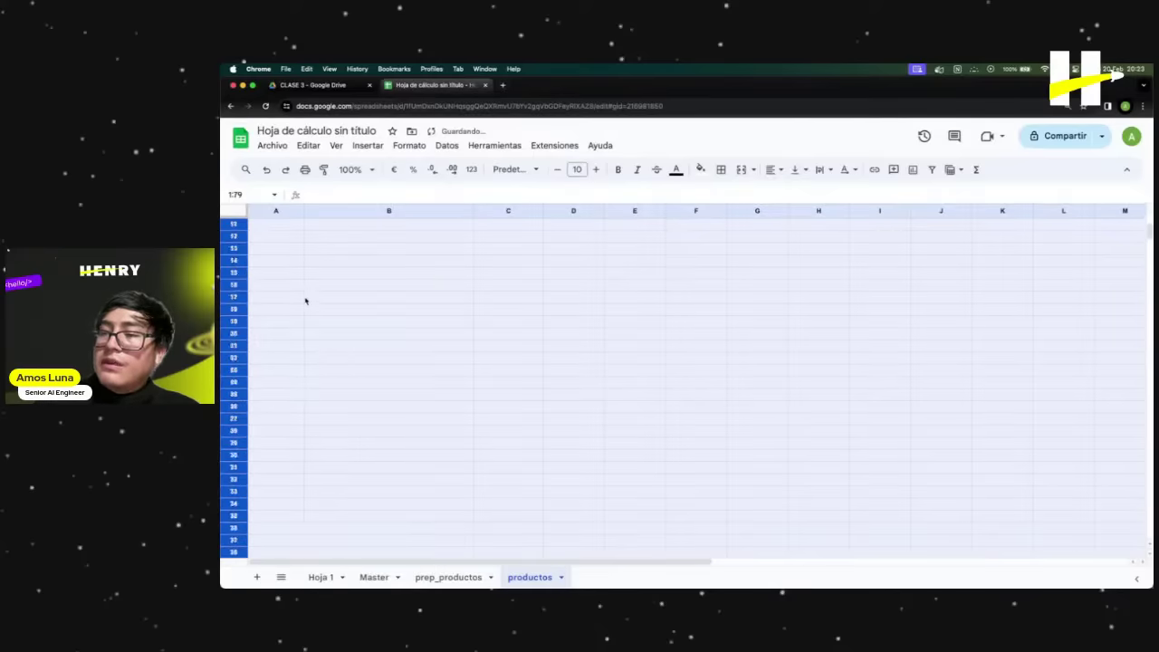
# Enter =IFERROR(ARRAYFORMULA(SPLIT(prep_productos!A2:A; "-")); "") in cell A1 of the productos sheet.
pyautogui.click(282, 225)
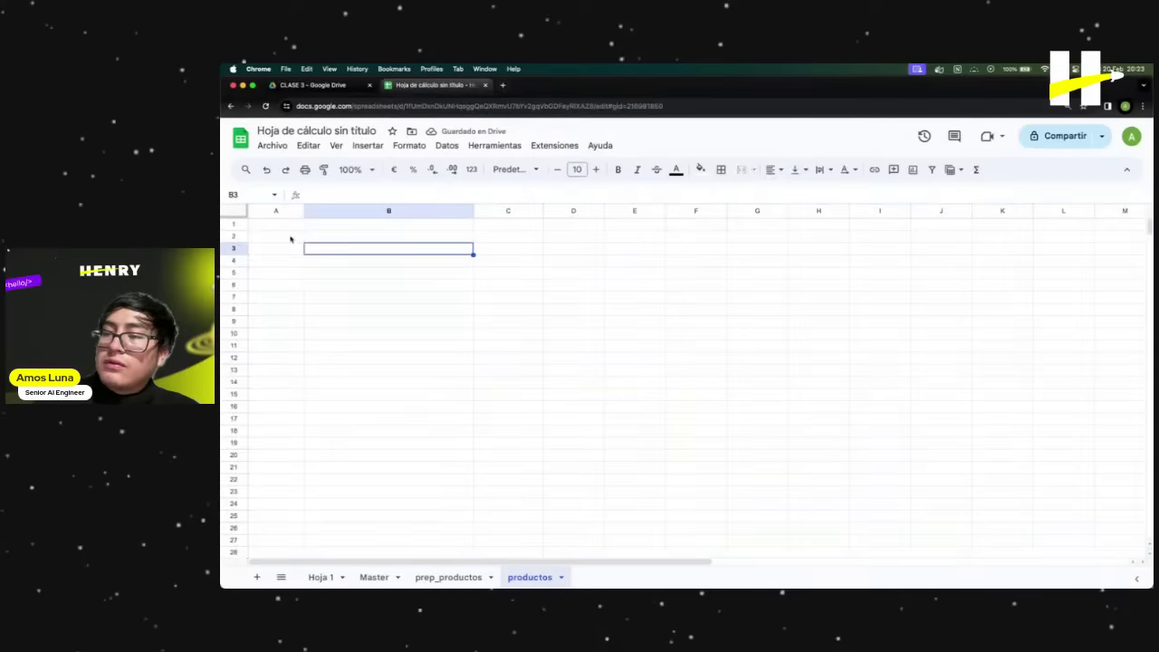
pyautogui.click(310, 195)
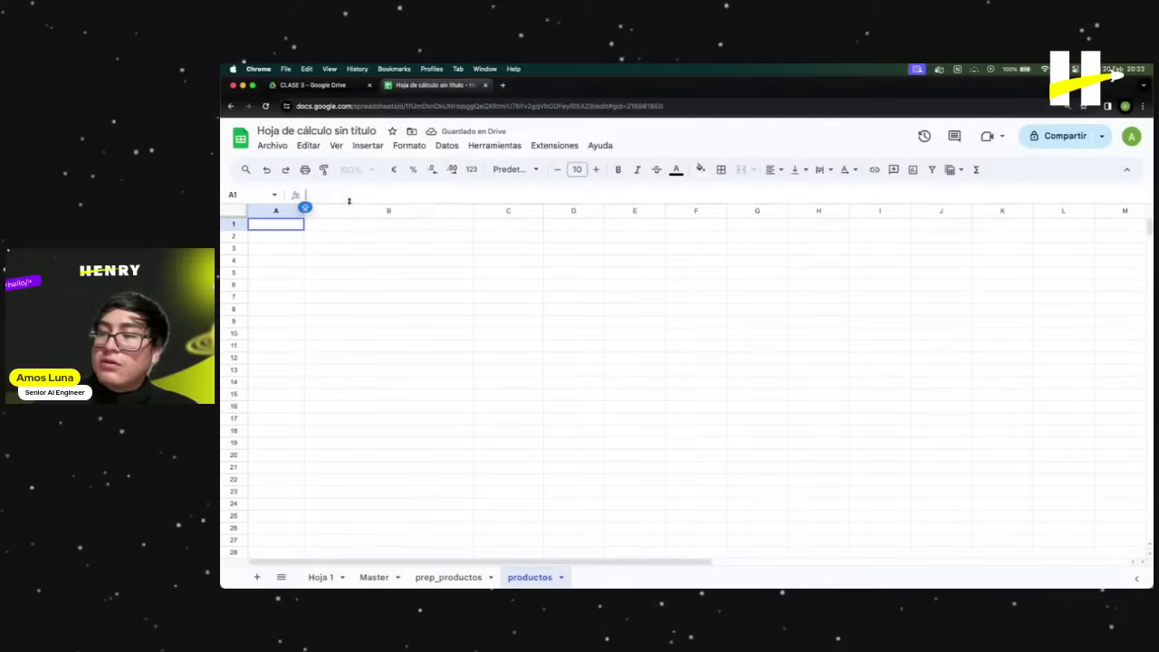
pyautogui.write('=IFERROR(ARRAYFORMULA(SPLIT(prep_productos!A2; "-")); "")')
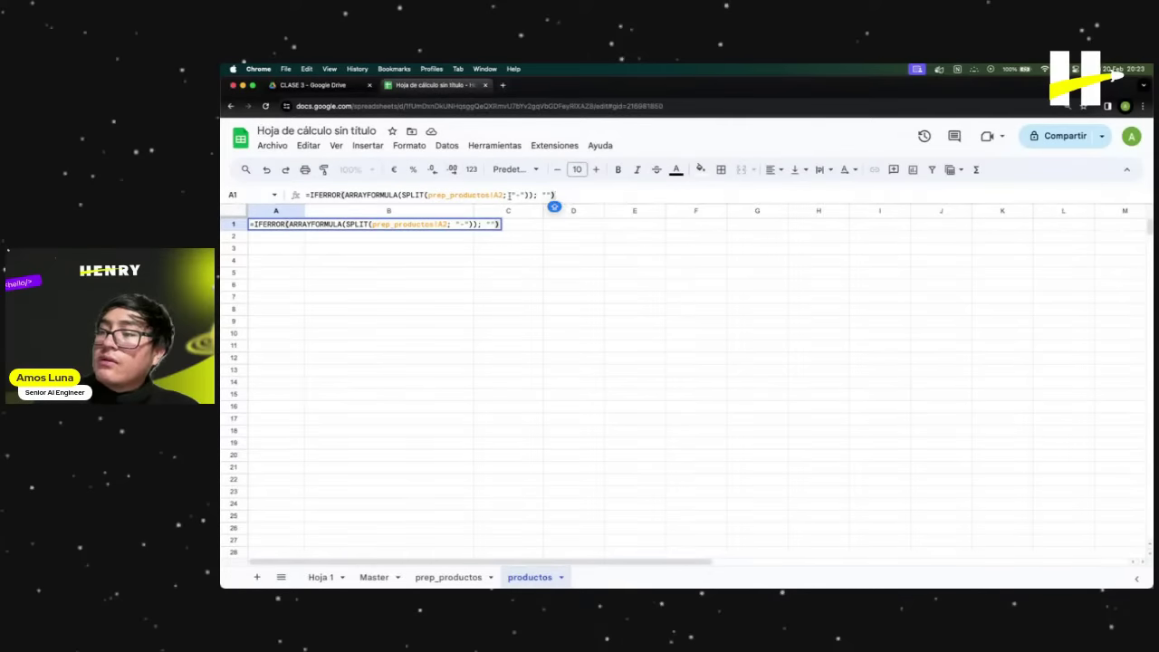
pyautogui.write(':A')
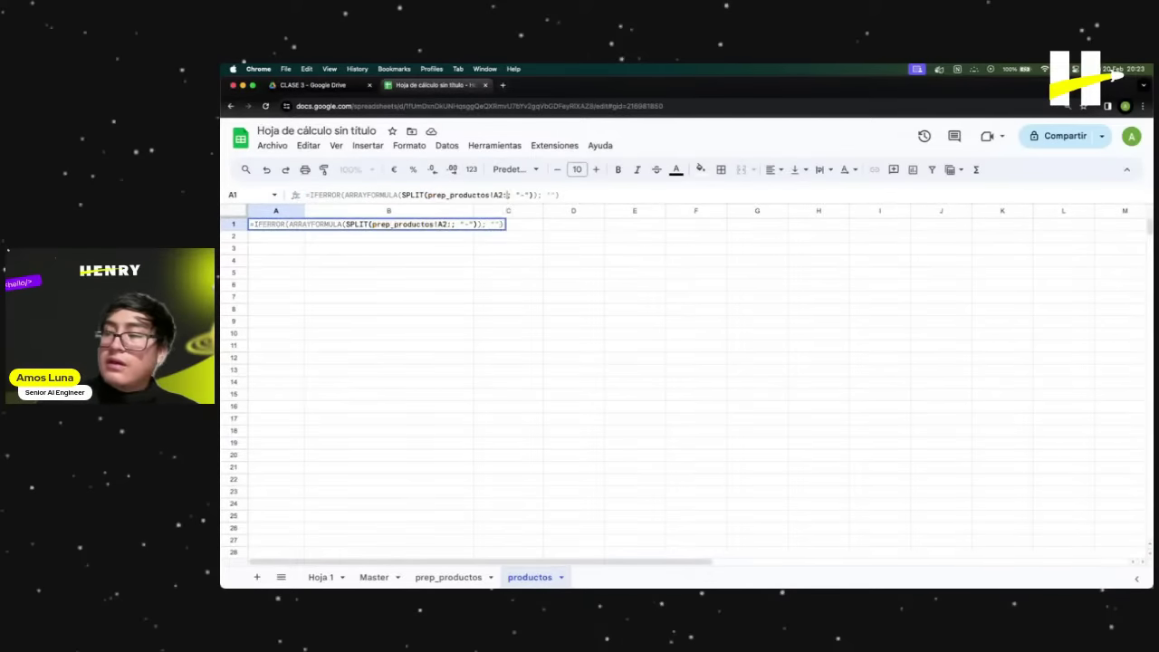
pyautogui.press('Return')
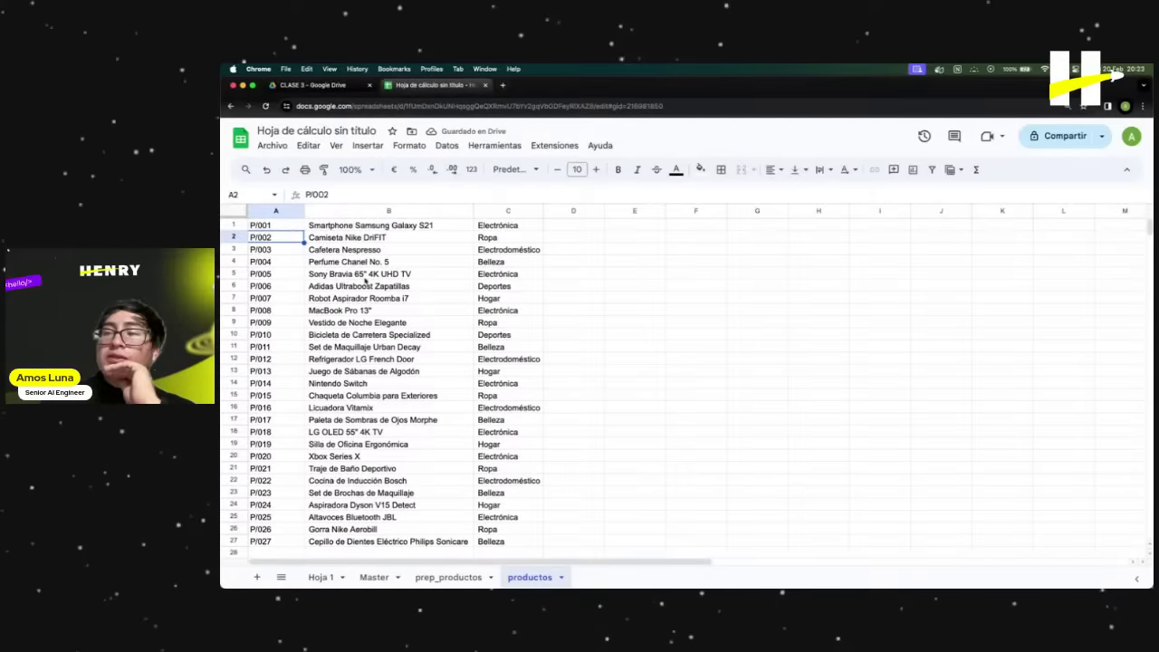
pyautogui.scroll(-3, 326, 312)
pyautogui.scroll(3, 318, 334)
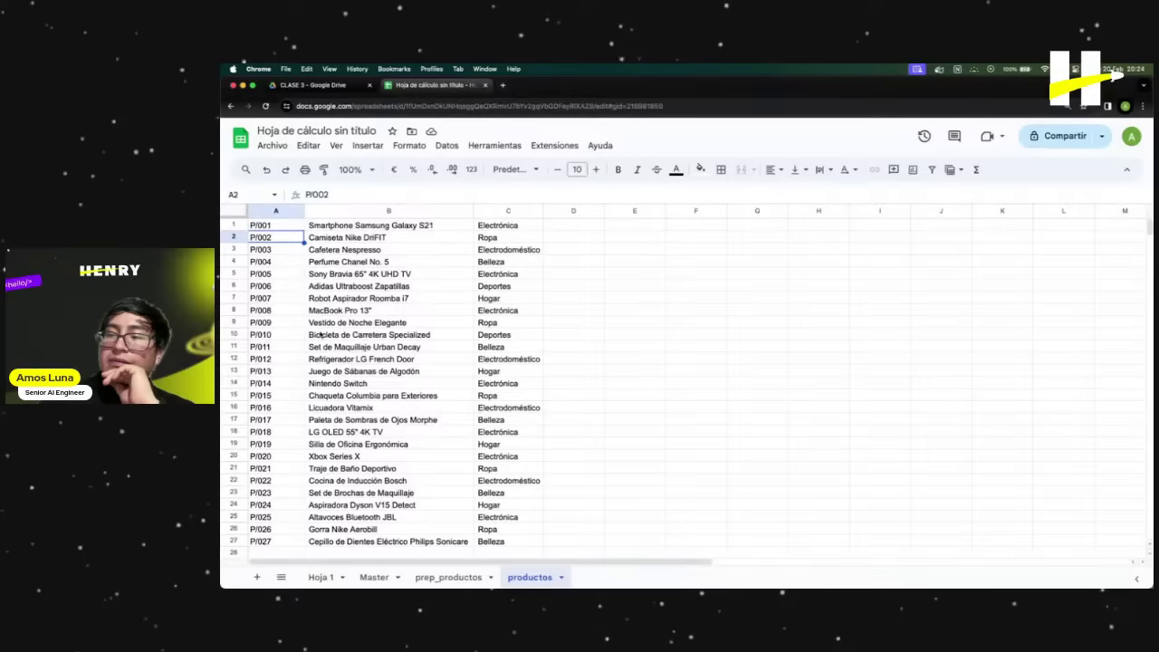
# Review the A1 formula, focusing on ARRAYFORMULA and the open-ended range prep_productos!A2:A.
pyautogui.click(283, 224)
pyautogui.click(511, 194)
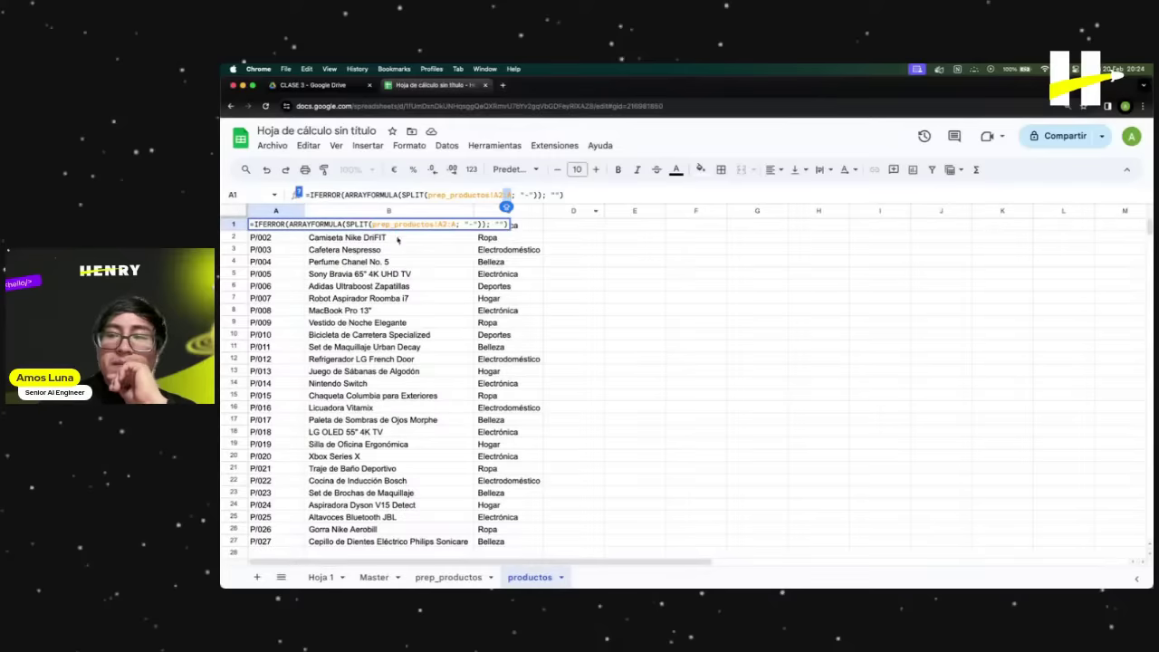
pyautogui.doubleClick(395, 195)
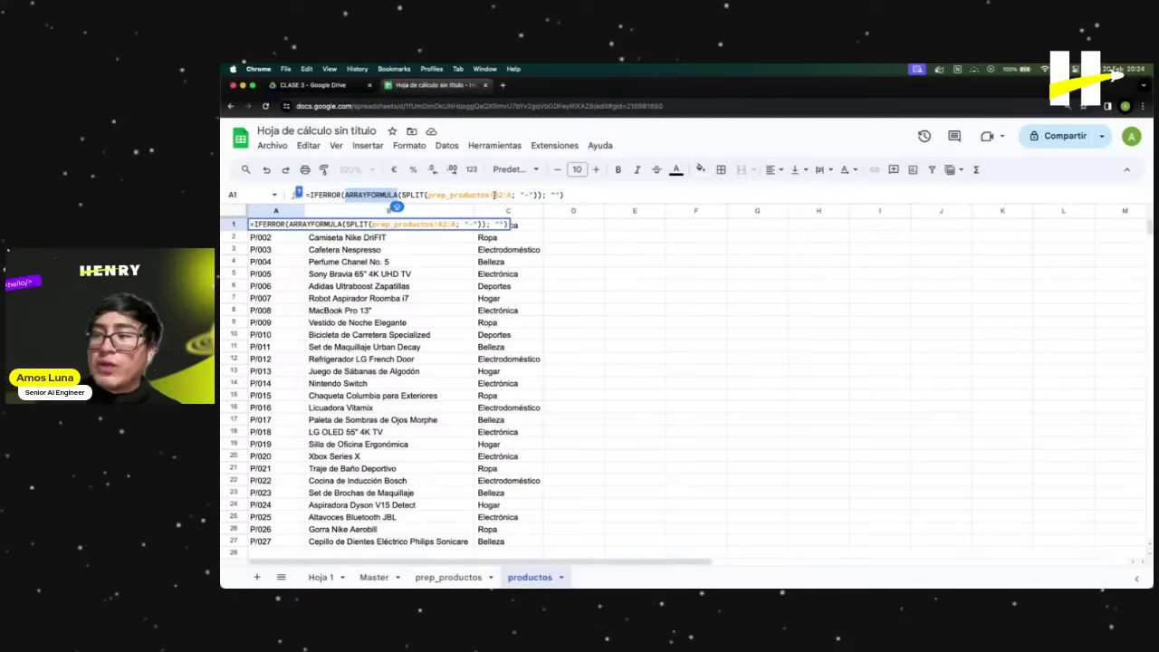
pyautogui.moveTo(494, 195); pyautogui.dragTo(512, 196)
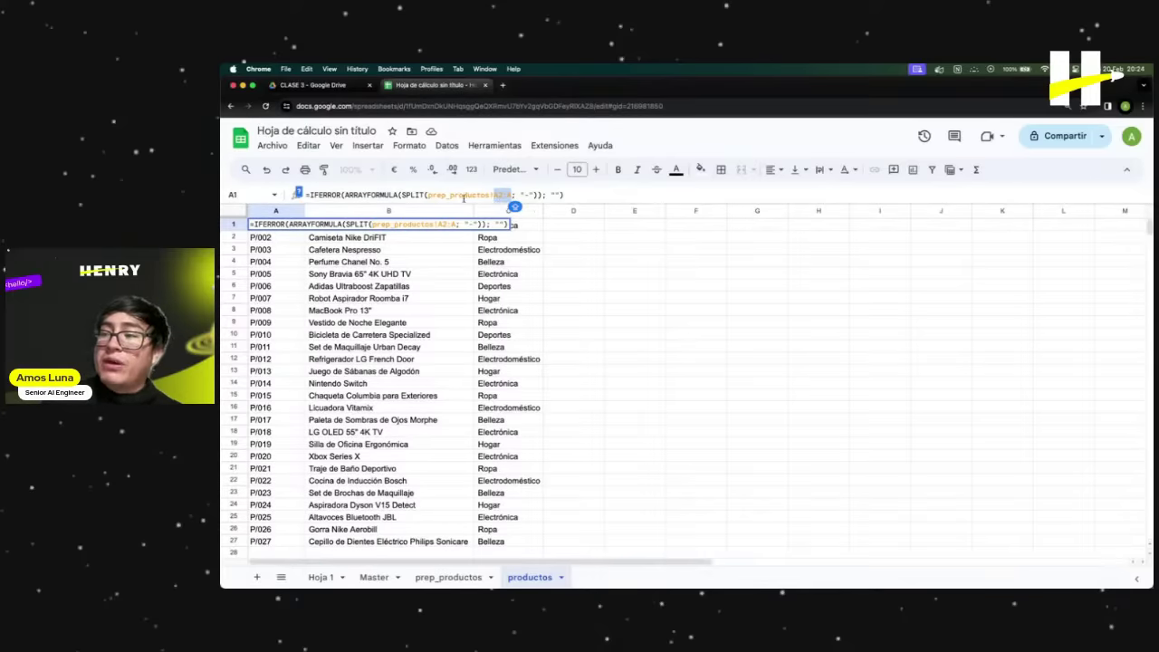
pyautogui.click(463, 197)
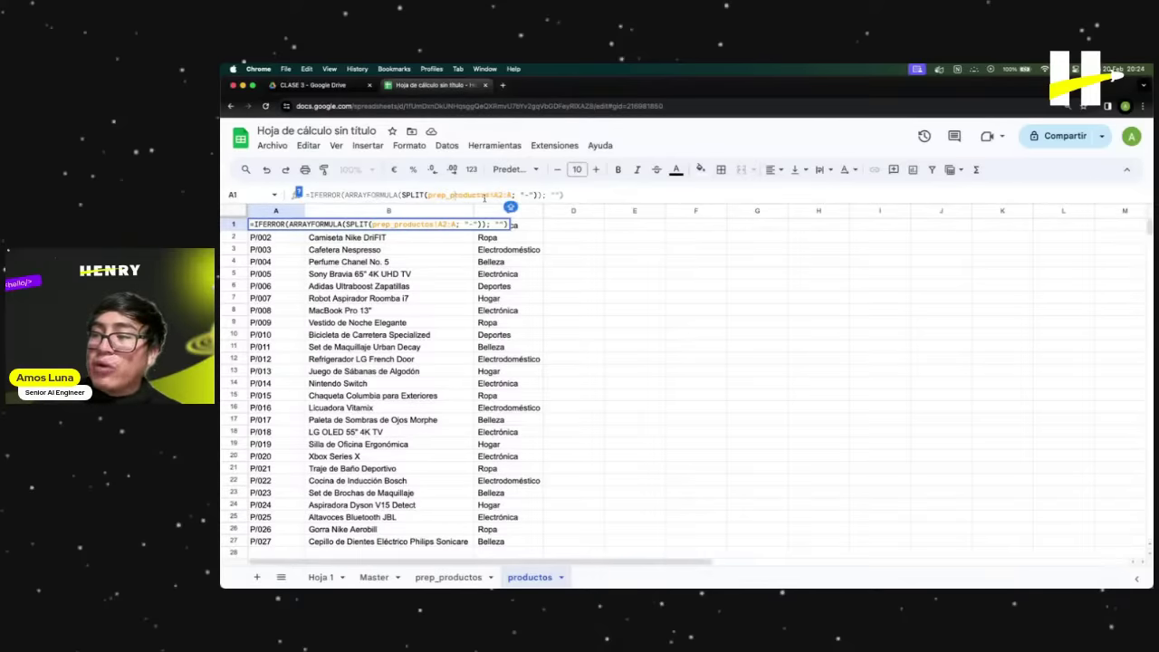
# Examine the source product list in column A of the prep_productos sheet, including the empty rows below it.
pyautogui.click(448, 576)
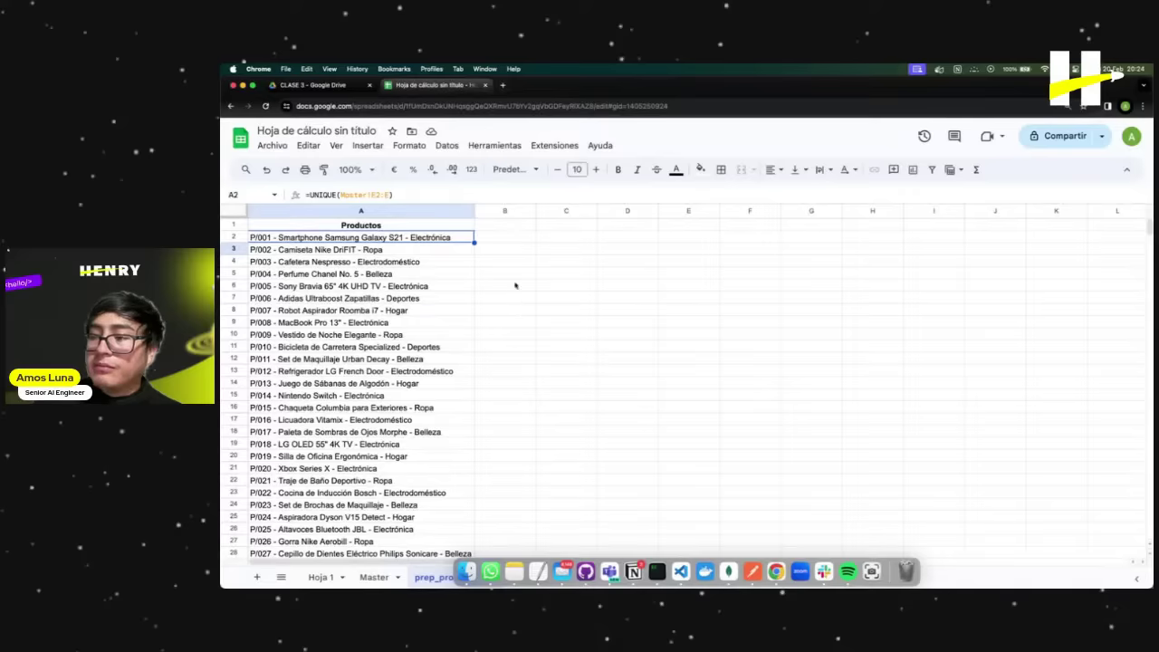
pyautogui.moveTo(373, 263); pyautogui.dragTo(383, 240)
pyautogui.click(373, 253)
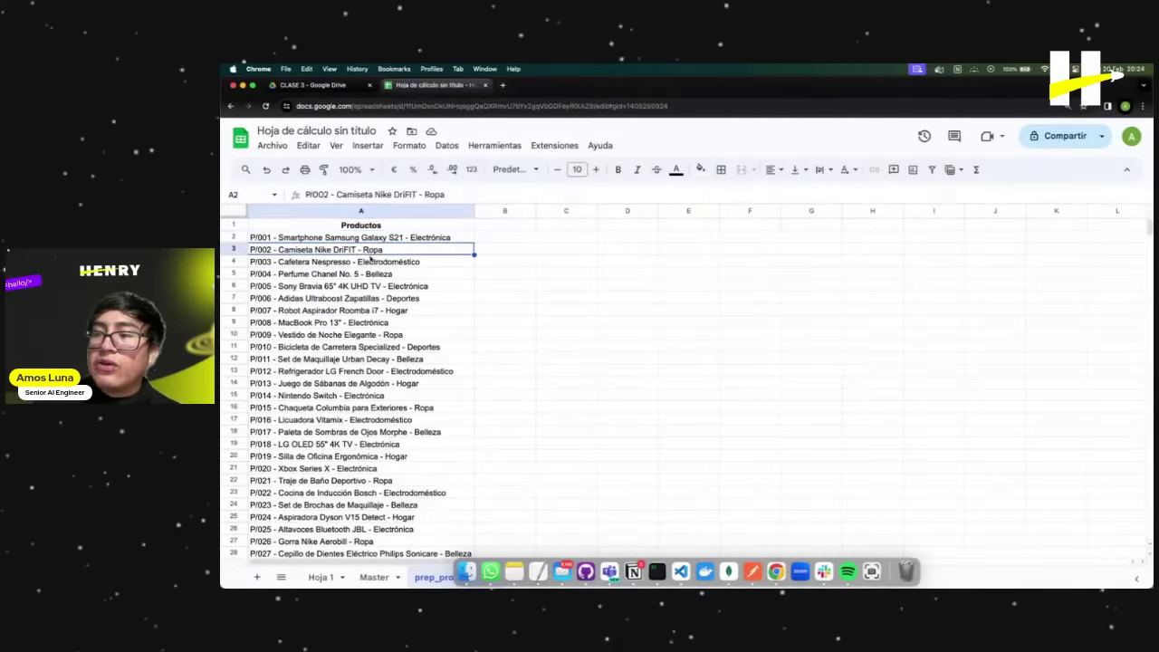
pyautogui.click(362, 262)
pyautogui.click(358, 274)
pyautogui.scroll(-8, 359, 303)
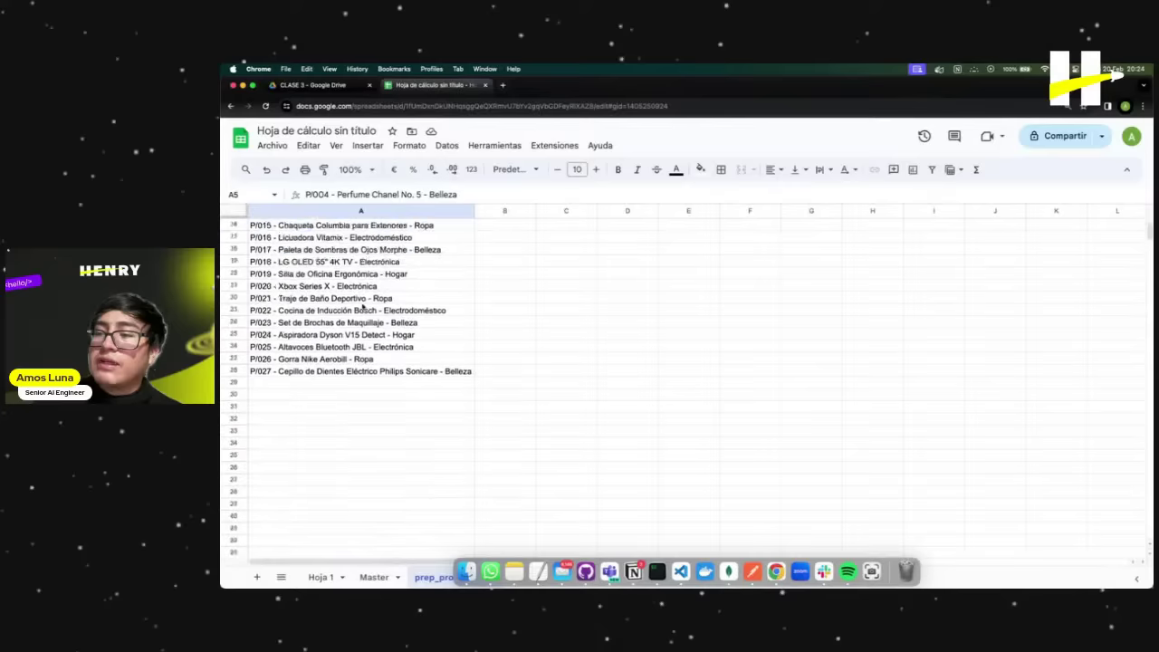
pyautogui.moveTo(359, 338); pyautogui.dragTo(362, 439)
pyautogui.scroll(8, 371, 380)
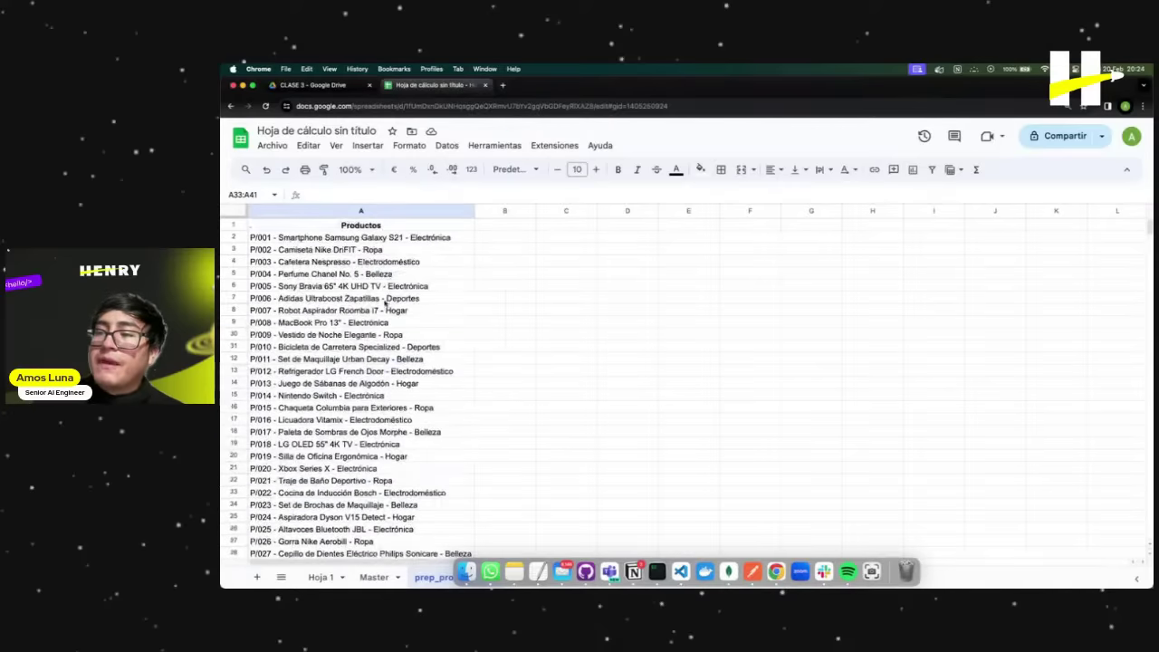
pyautogui.click(381, 240)
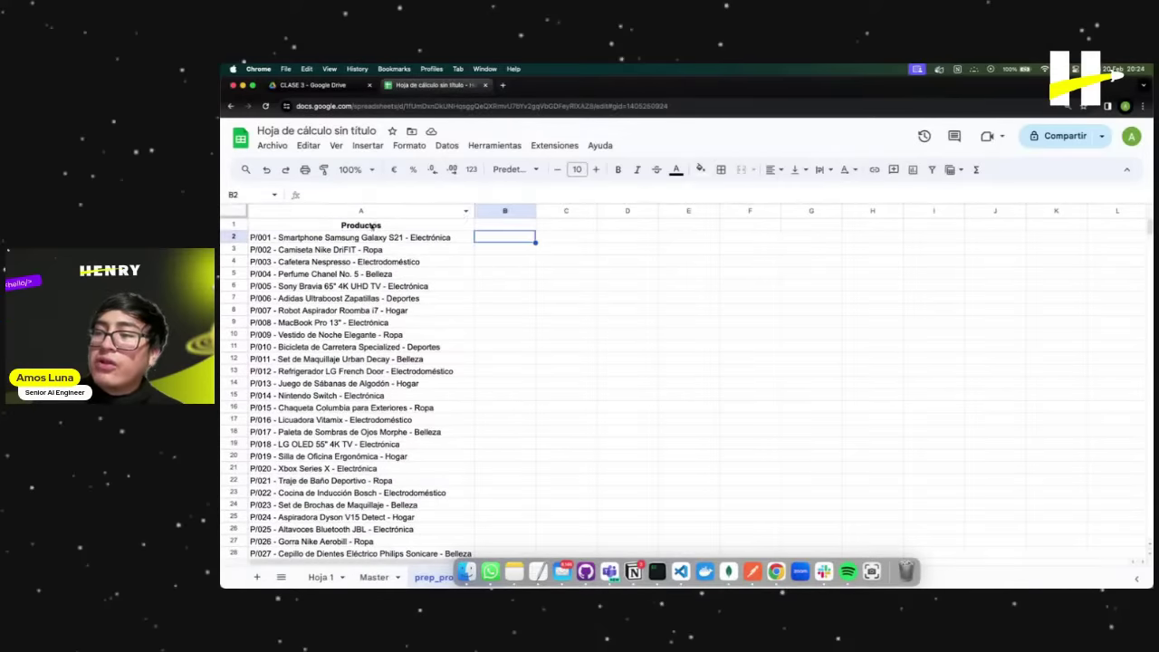
pyautogui.moveTo(343, 242); pyautogui.dragTo(340, 285)
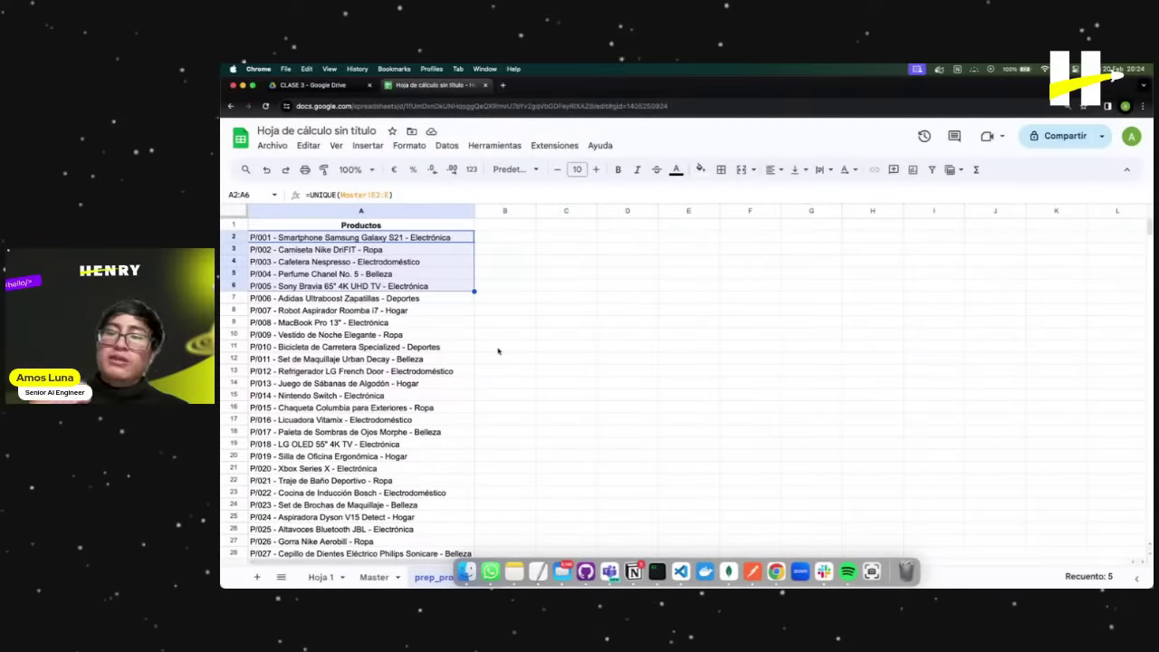
pyautogui.click(504, 431)
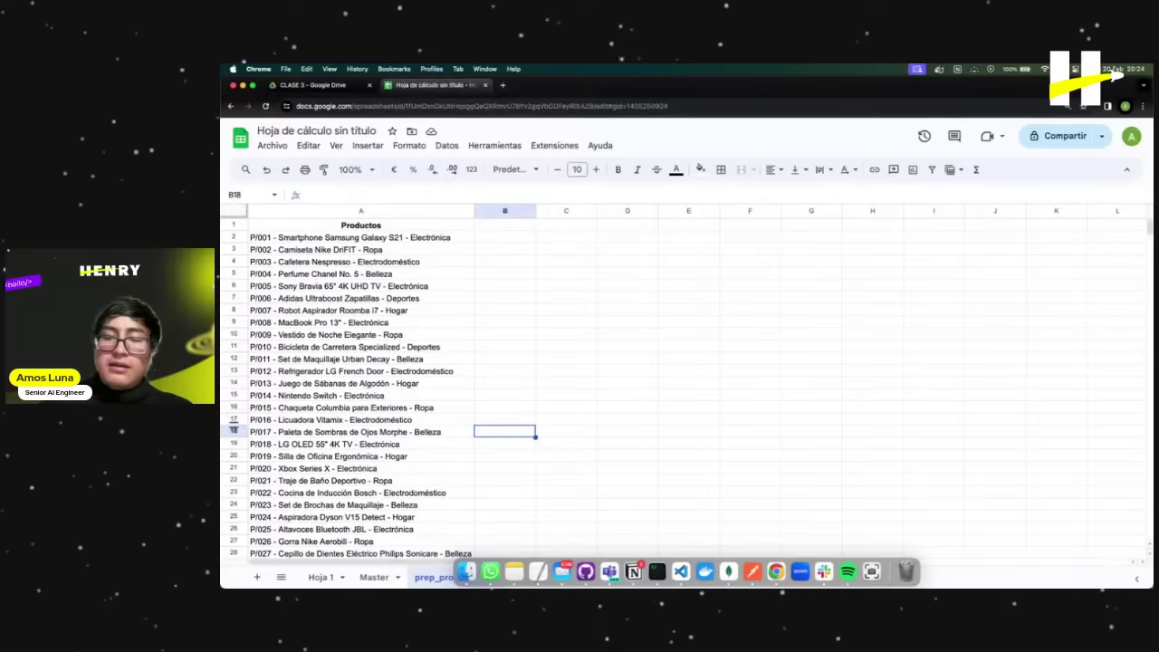
pyautogui.click(517, 421)
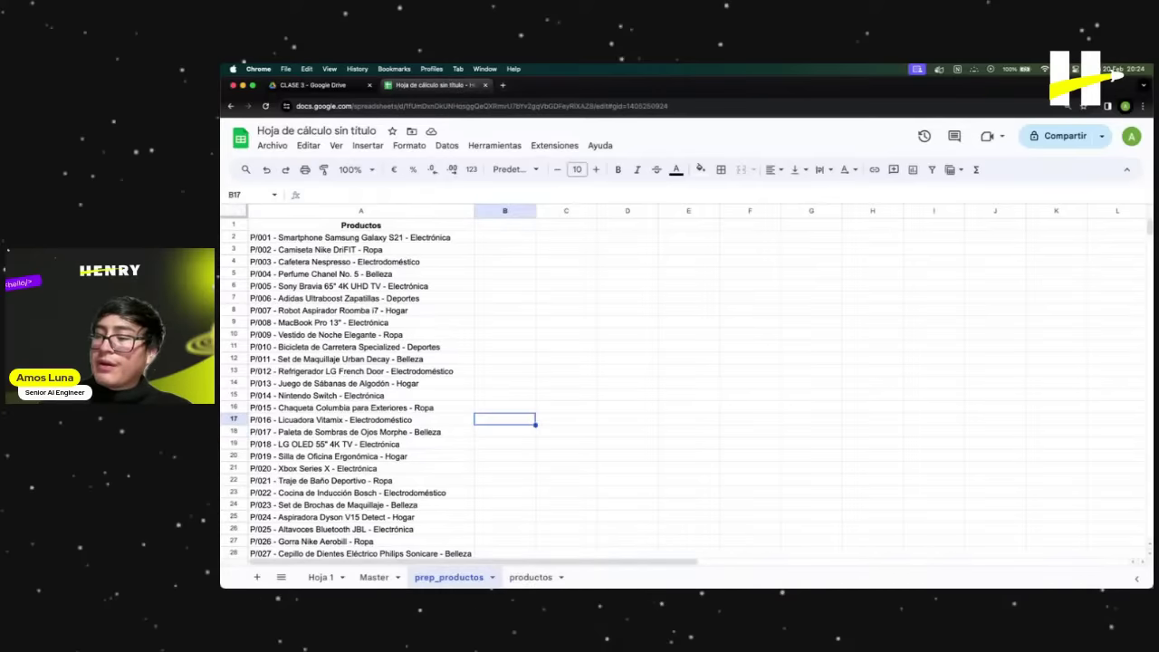
# Insert an empty row above the first product row of the productos sheet.
pyautogui.click(529, 577)
pyautogui.click(389, 323)
pyautogui.click(237, 224)
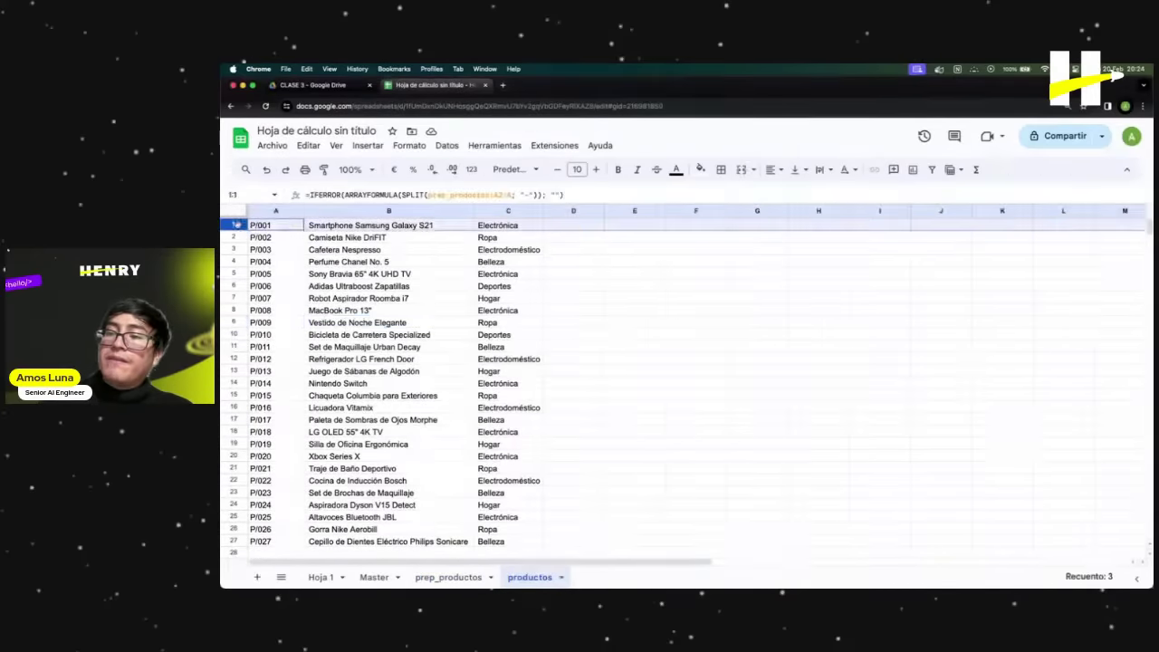
pyautogui.rightClick(238, 225)
pyautogui.click(331, 326)
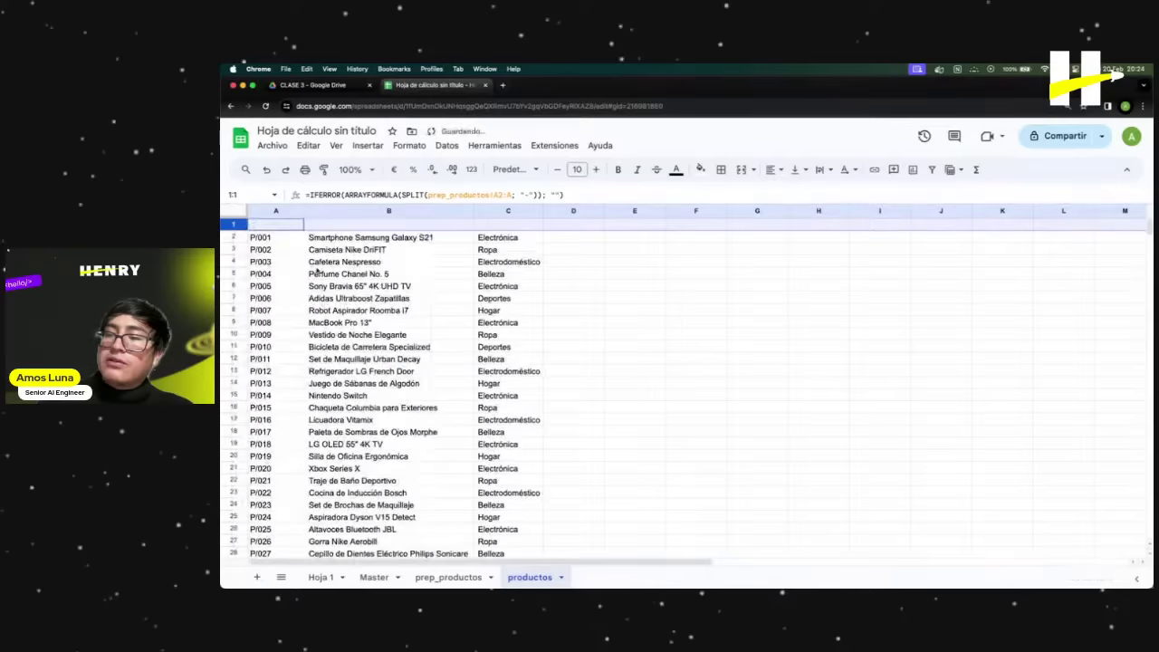
# Enter the header id_productos in cell A1 of the productos sheet.
pyautogui.click(271, 226)
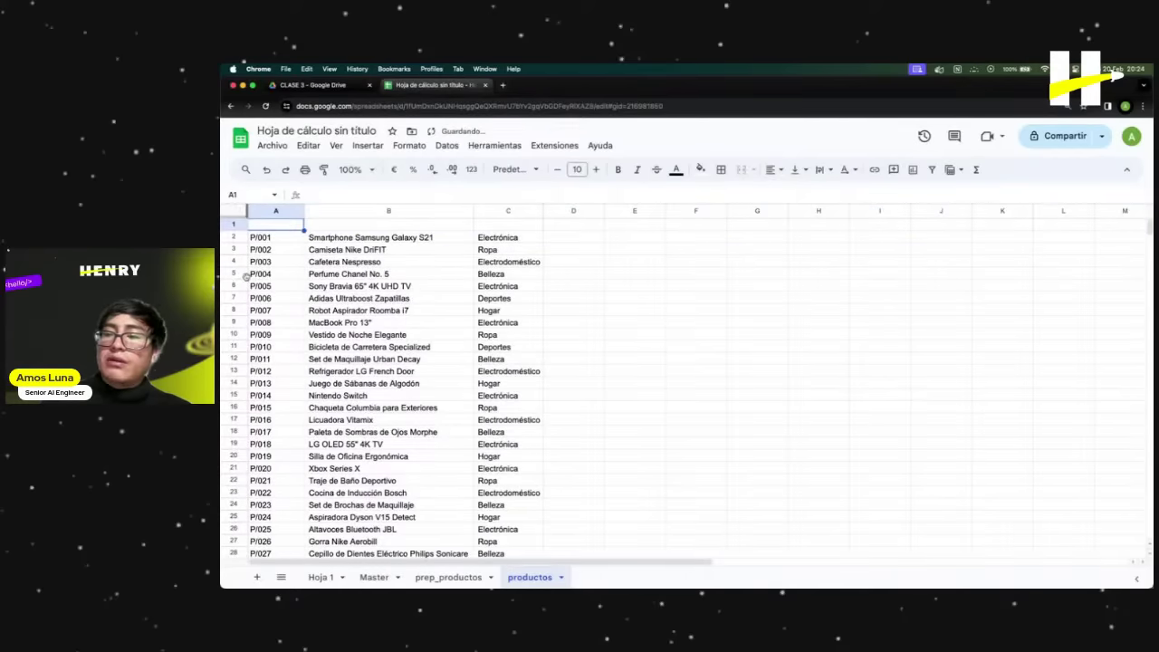
pyautogui.write('iod_')
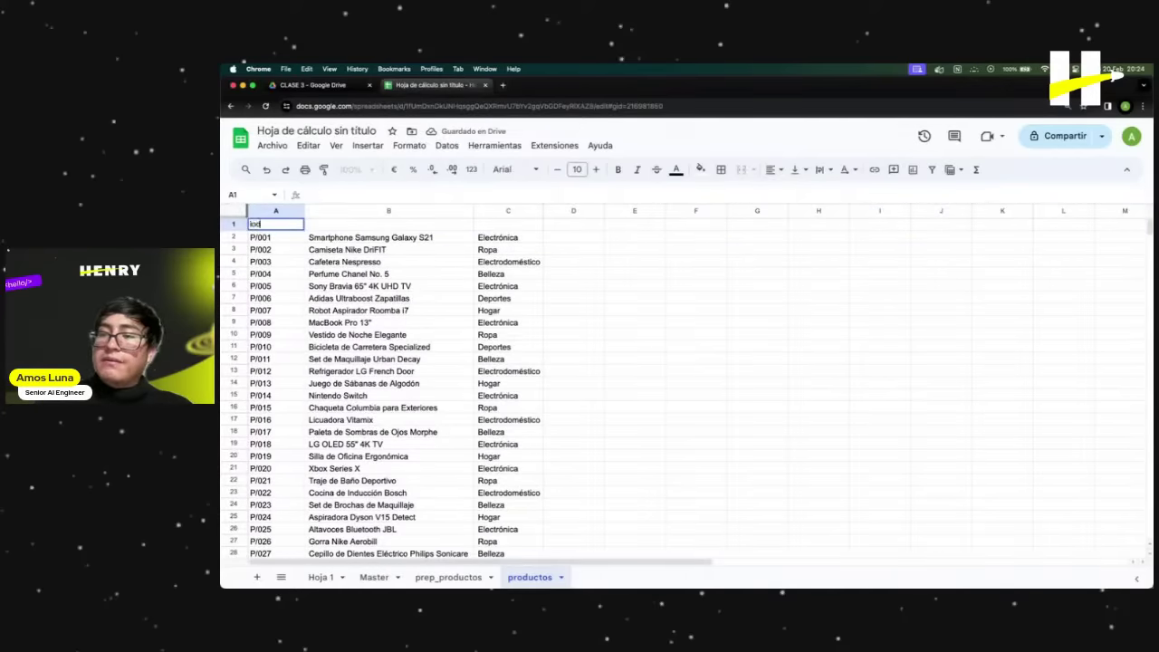
pyautogui.press('BackSpace')
pyautogui.press('BackSpace')
pyautogui.press('BackSpace')
pyautogui.write('d_p')
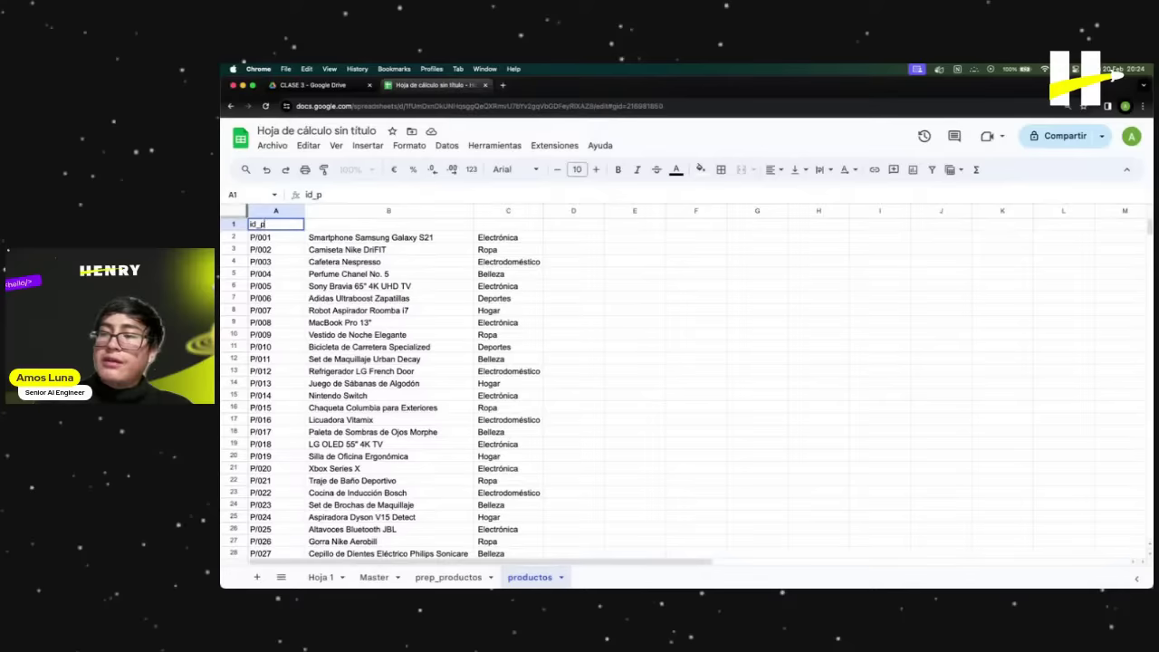
pyautogui.write('roductos')
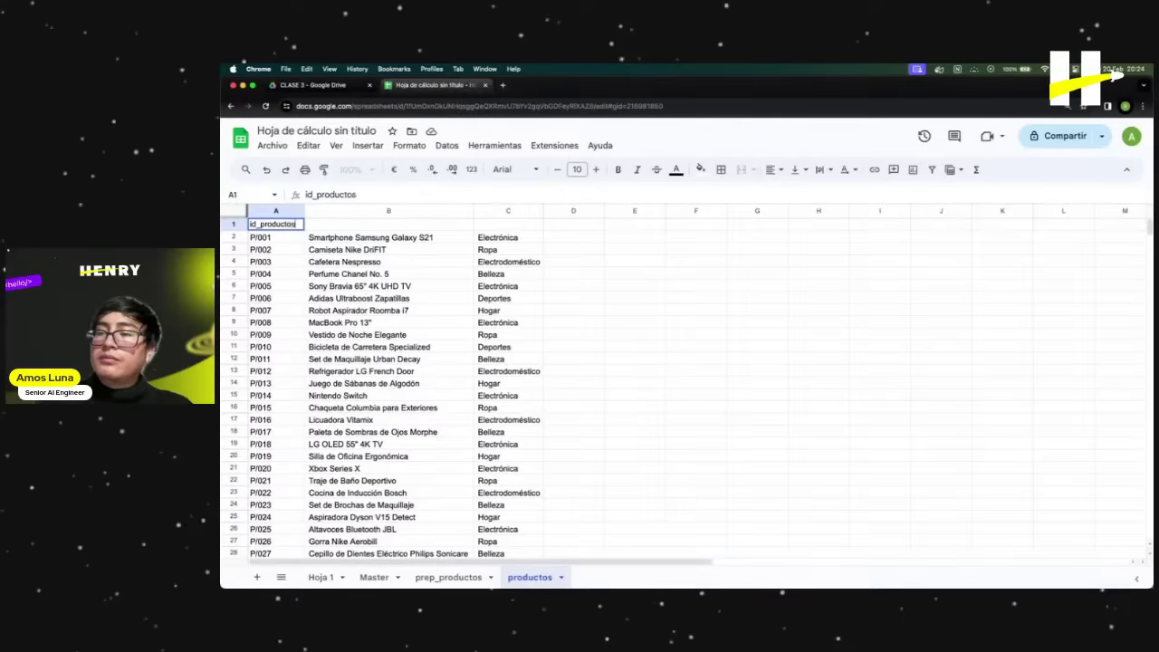
pyautogui.press('Tab')
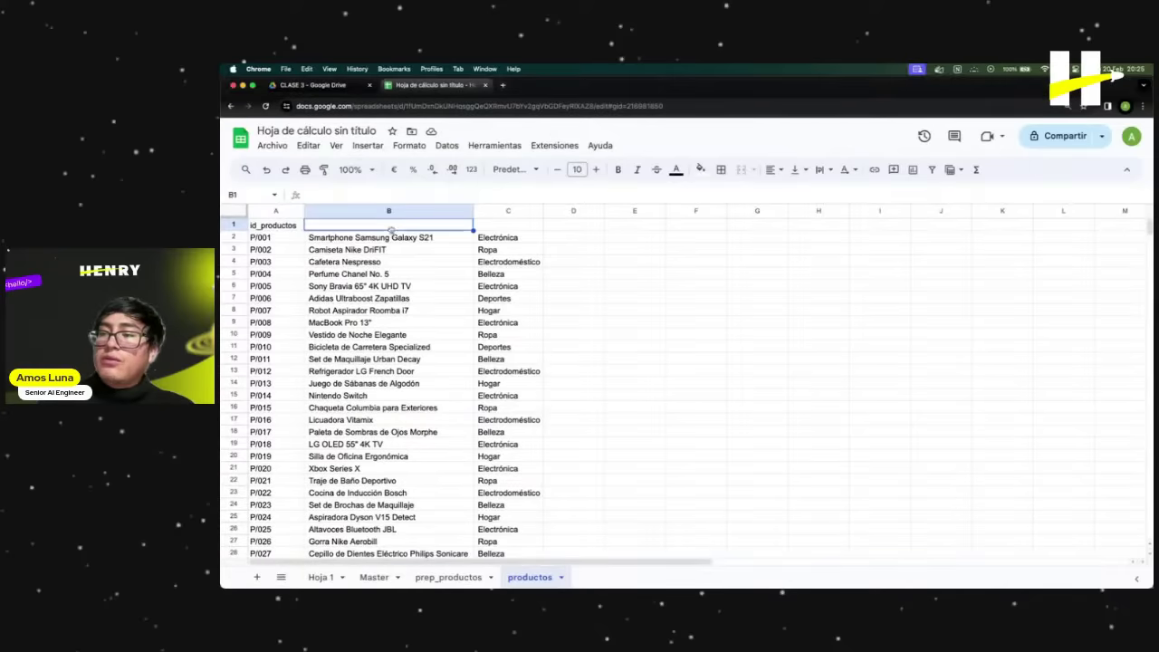
# Enter the headers nombre in cell B1 and categoria in cell C1.
pyautogui.press('Down')
pyautogui.press('Up')
pyautogui.write('nombre')
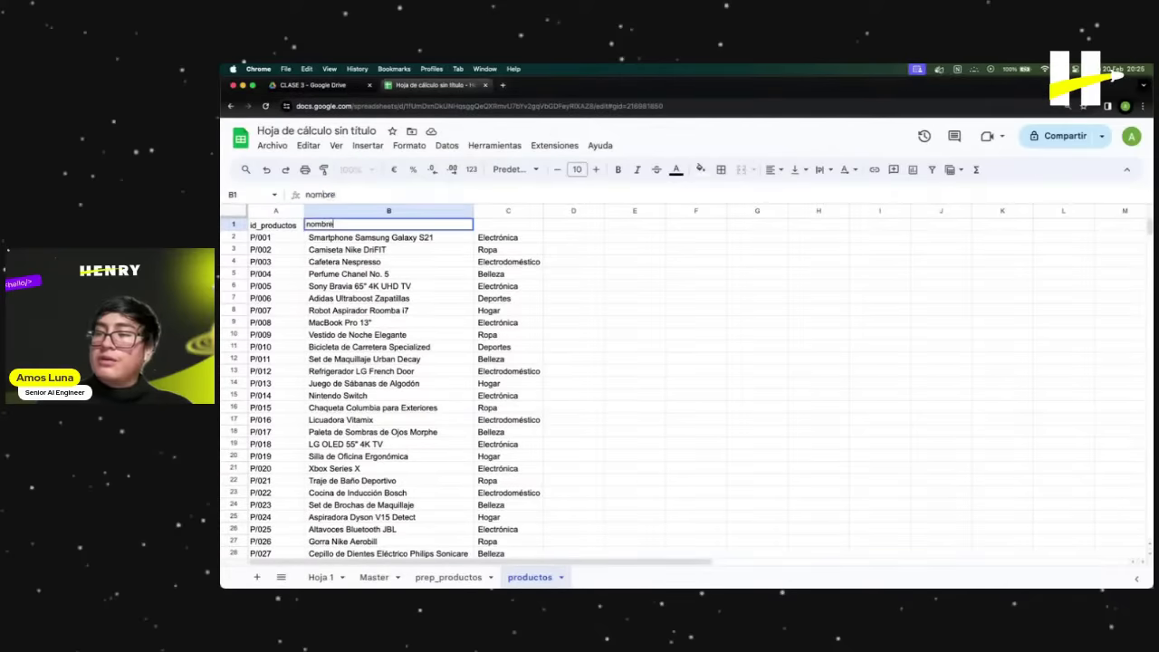
pyautogui.press('Tab')
pyautogui.write('categoria')
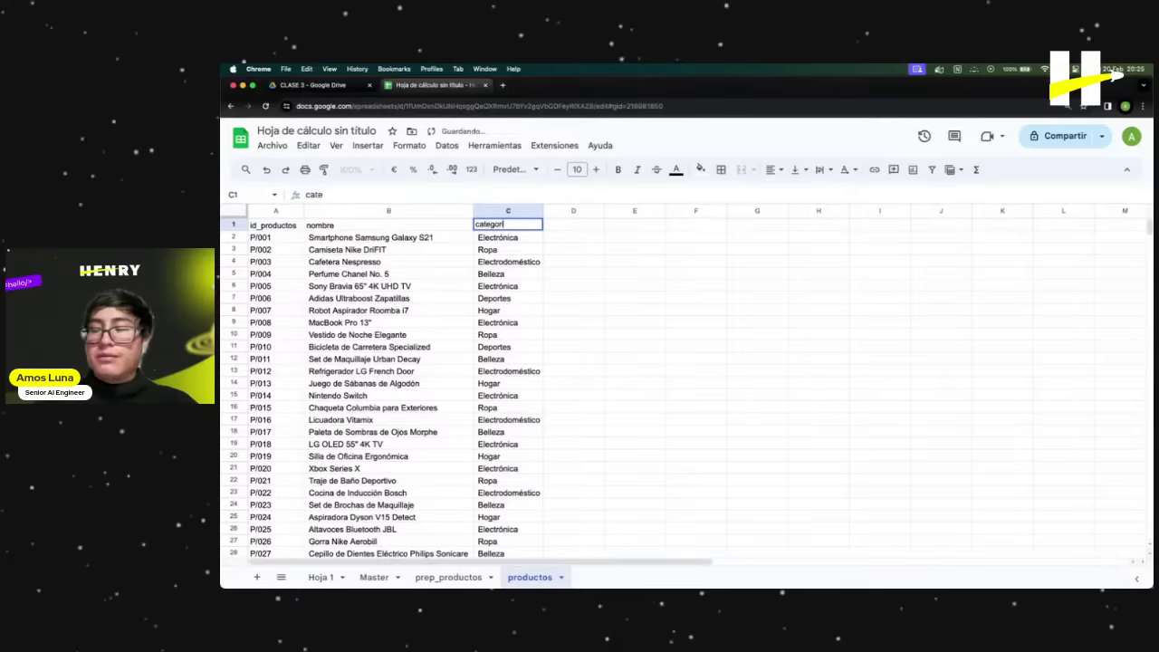
pyautogui.press('Return')
# Make the headers in A1:C1 bold and center them horizontally.
pyautogui.moveTo(272, 224); pyautogui.dragTo(507, 225)
pyautogui.click(618, 169)
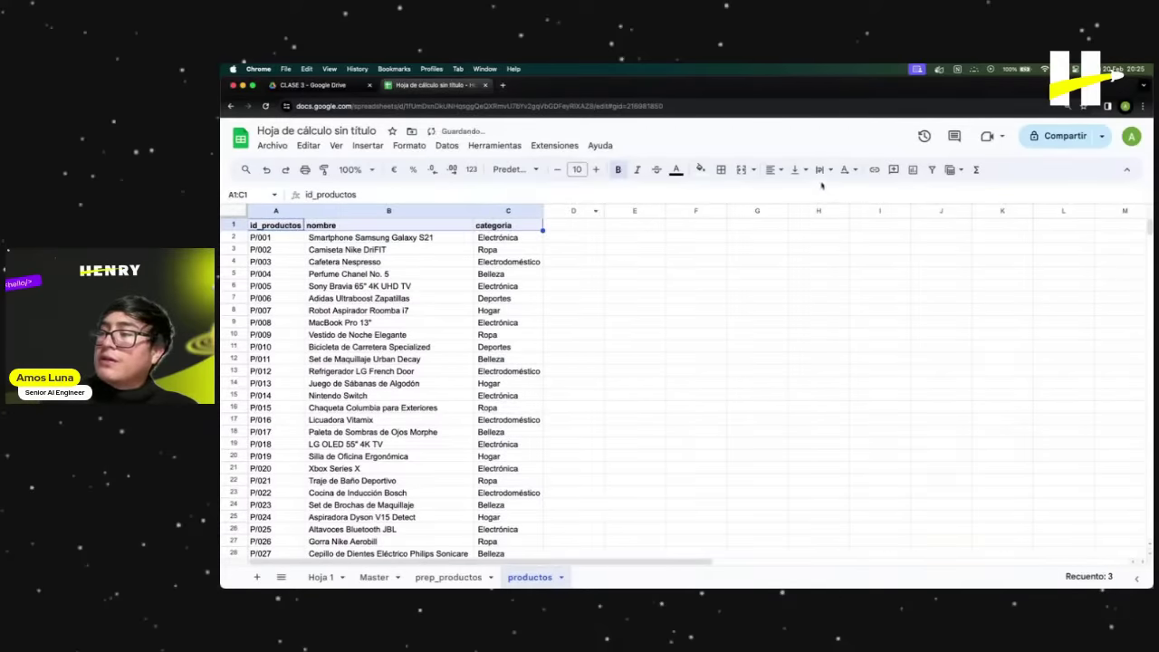
pyautogui.click(771, 169)
pyautogui.click(791, 199)
pyautogui.click(570, 274)
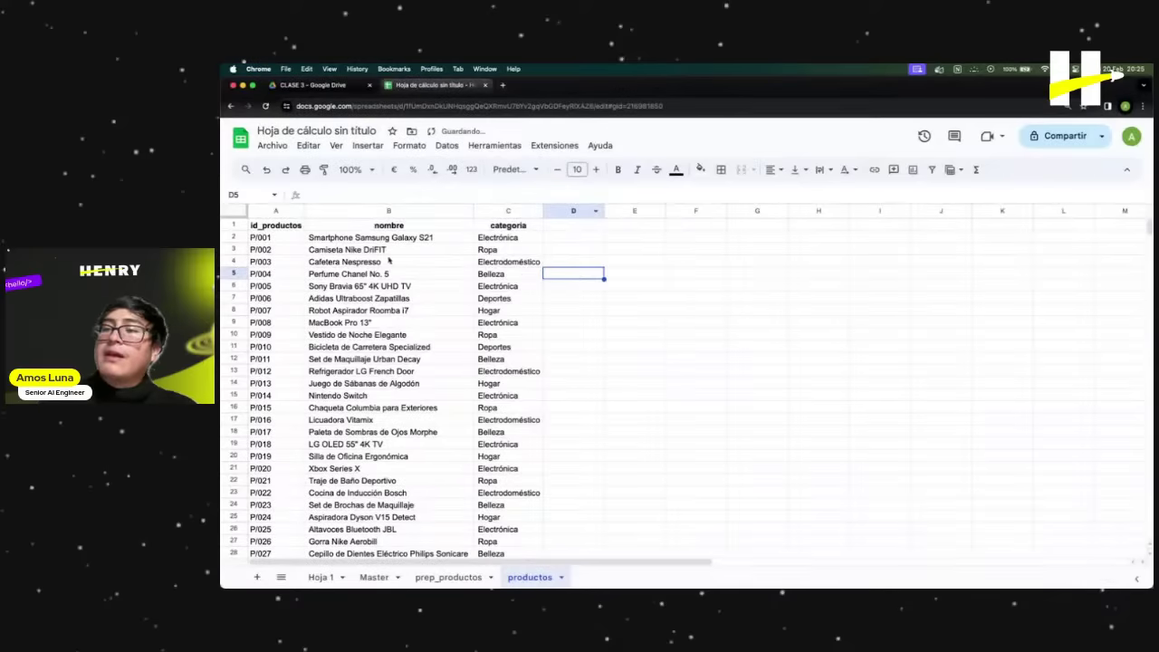
# Examine the formula in cell A2 of the productos sheet, including its SPLIT call, the A2:A range and the closing arguments.
pyautogui.click(308, 211)
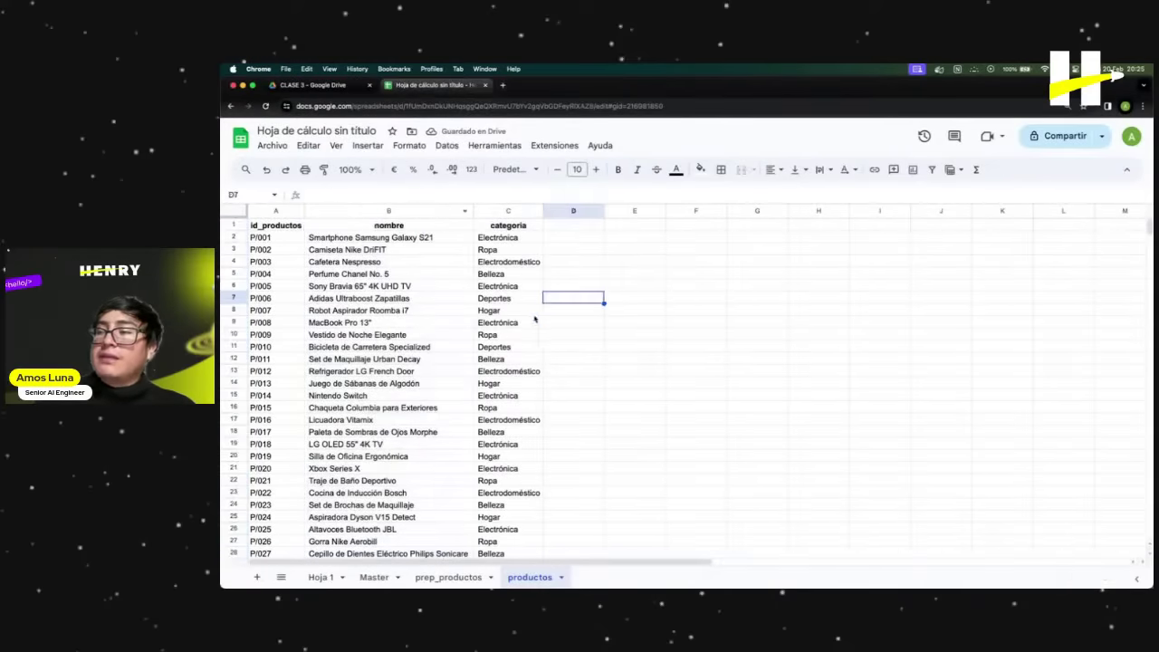
pyautogui.click(507, 323)
pyautogui.click(357, 334)
pyautogui.click(274, 238)
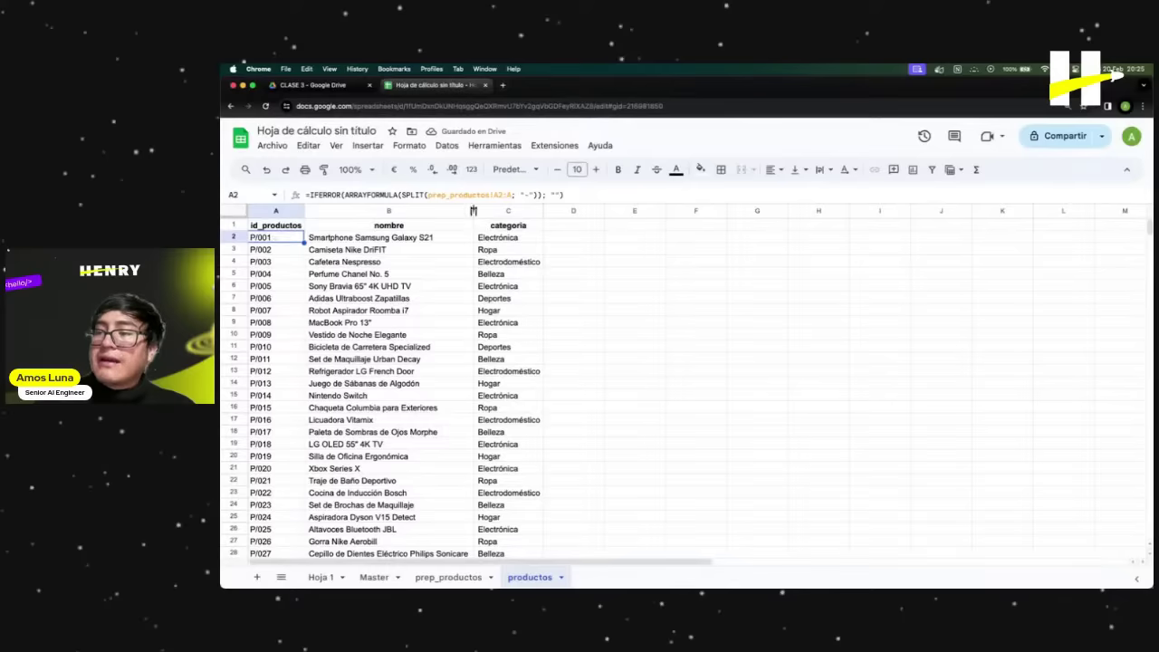
pyautogui.moveTo(580, 194); pyautogui.dragTo(299, 194)
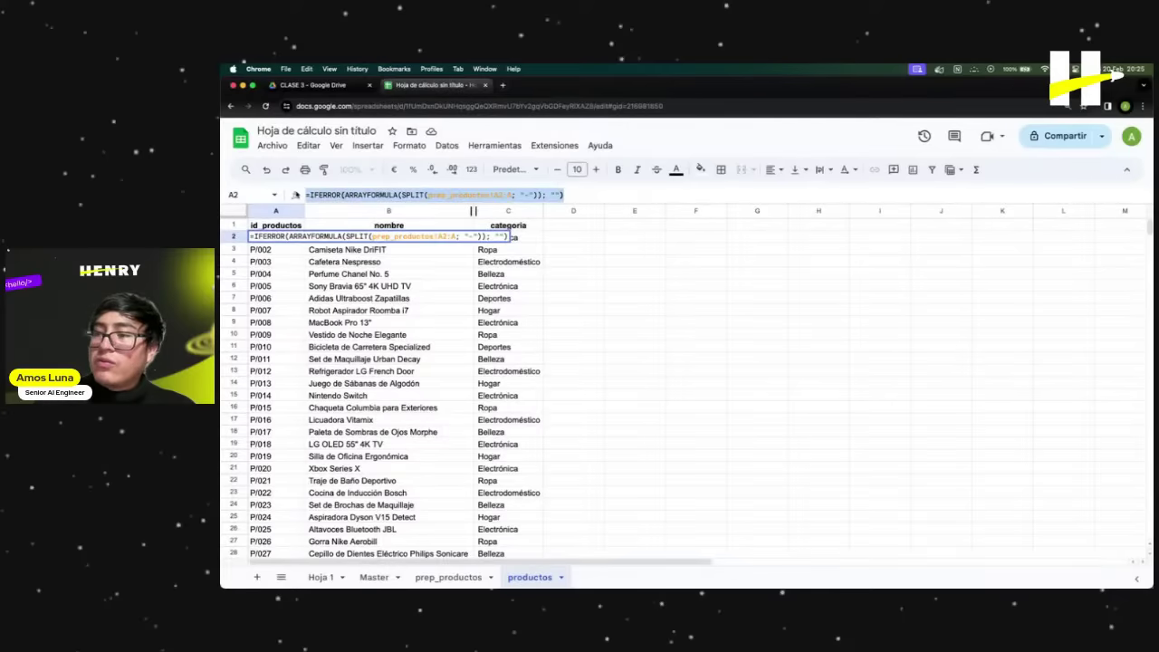
pyautogui.click(508, 195)
pyautogui.press('BackSpace')
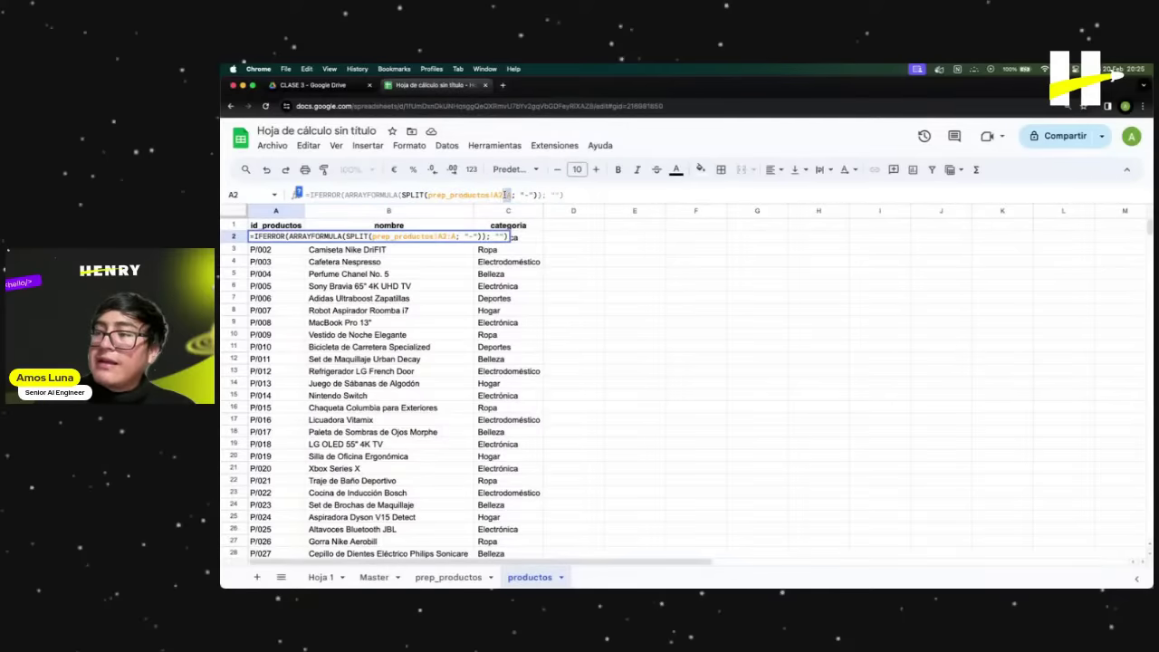
pyautogui.write('B')
pyautogui.press('BackSpace')
pyautogui.write('A')
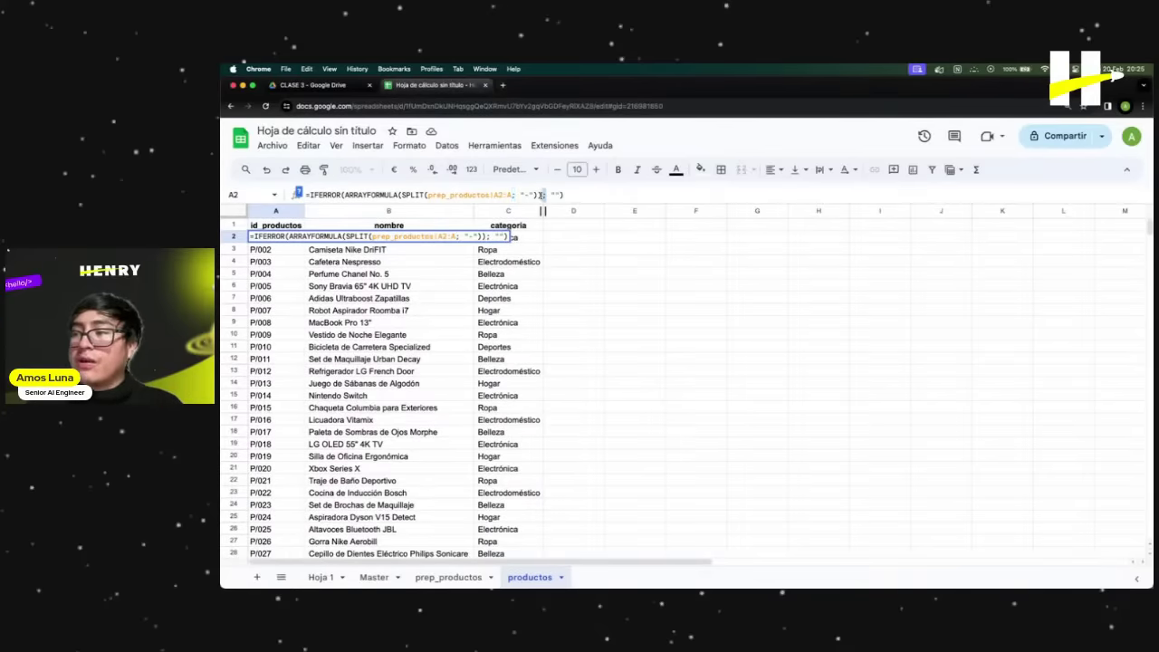
pyautogui.click(554, 271)
pyautogui.press('BackSpace')
pyautogui.press('BackSpace')
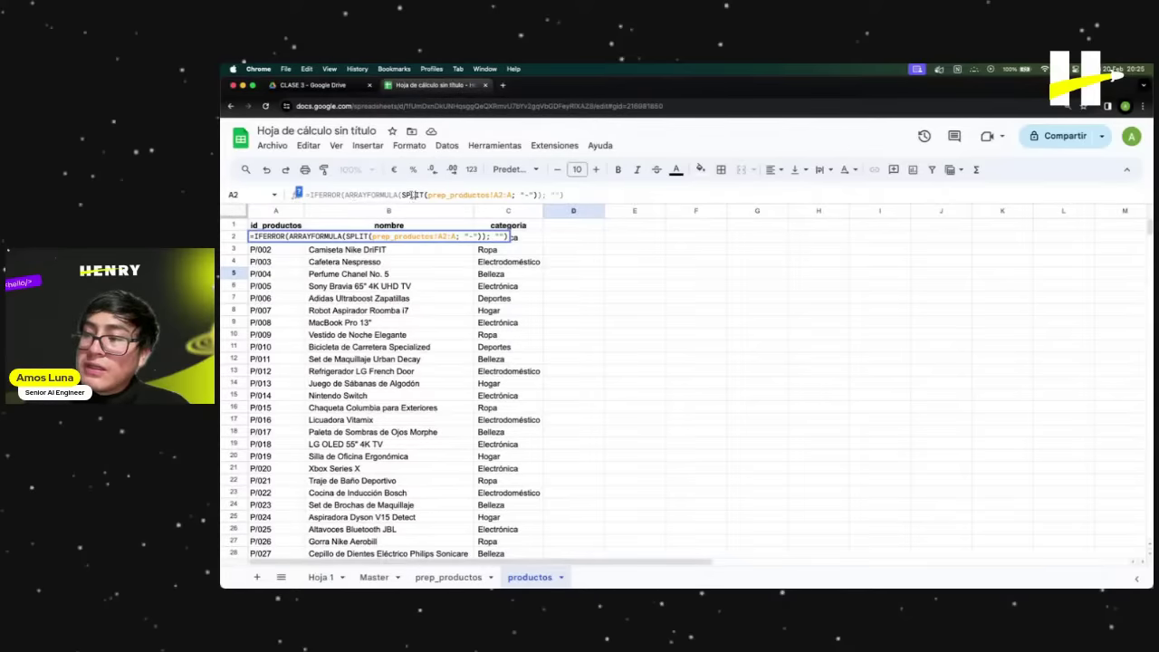
# Examine the SPLIT function help for the formula in cell A2 of the productos sheet, including its arguments and example.
pyautogui.click(415, 194)
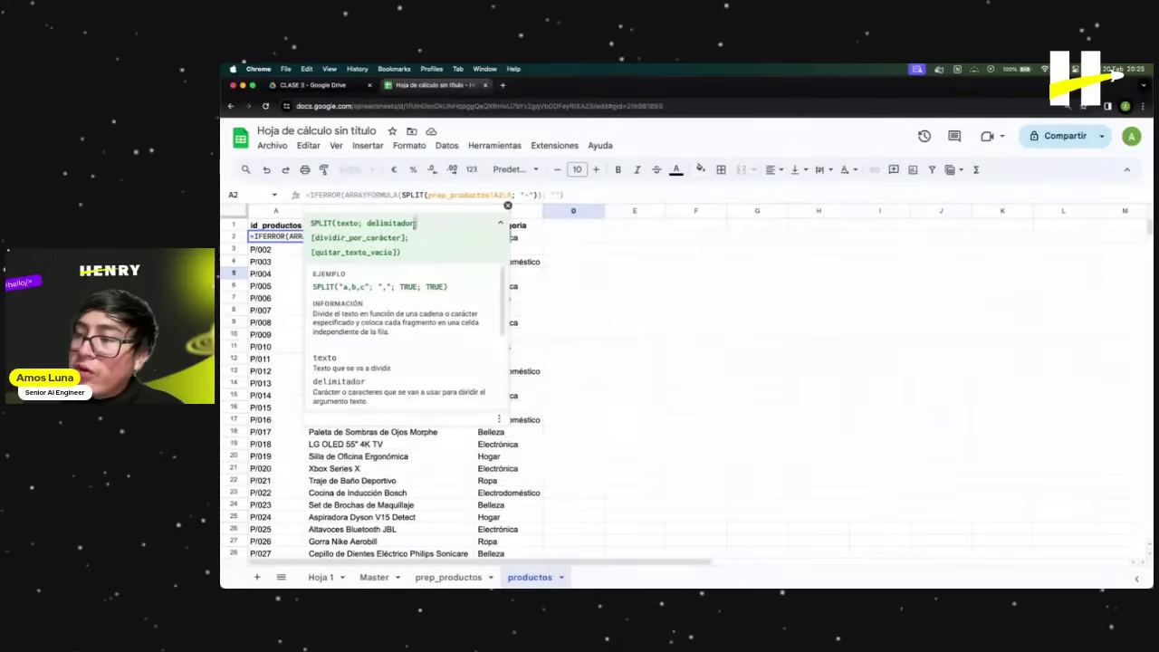
pyautogui.click(421, 228)
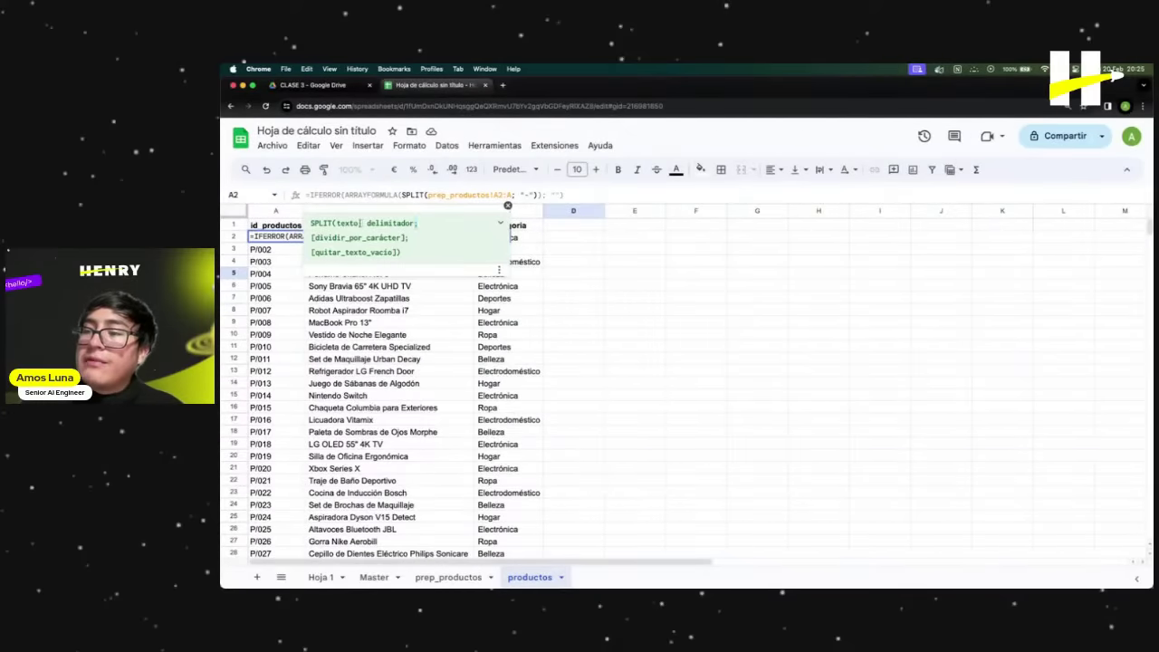
pyautogui.click(421, 252)
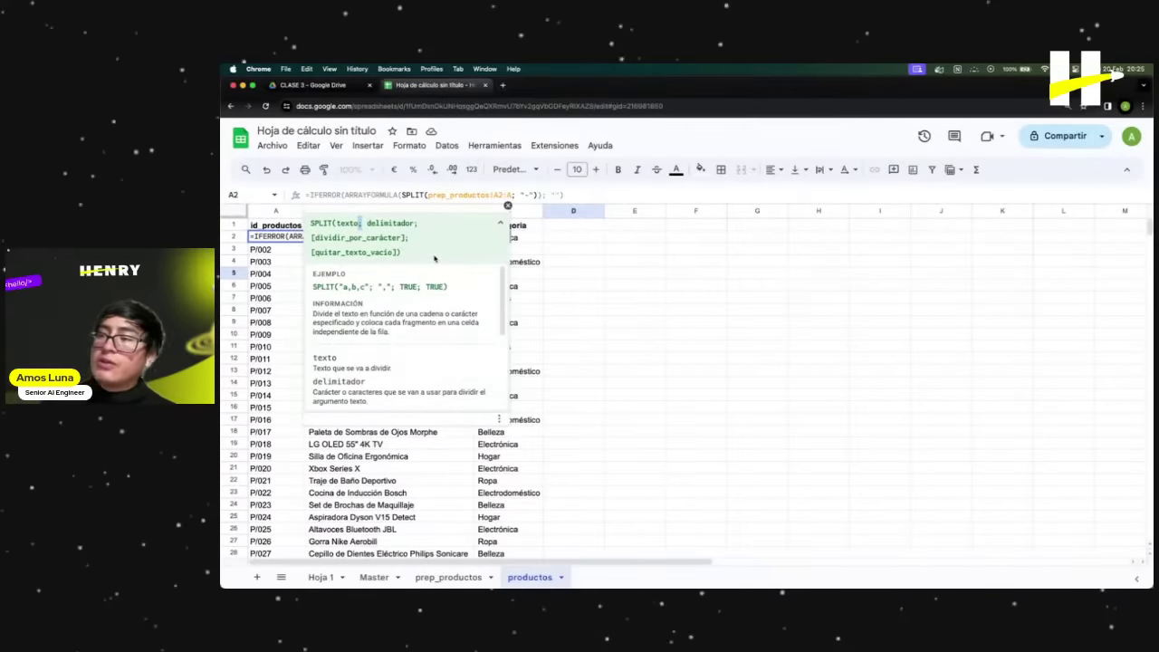
pyautogui.click(508, 206)
pyautogui.click(577, 370)
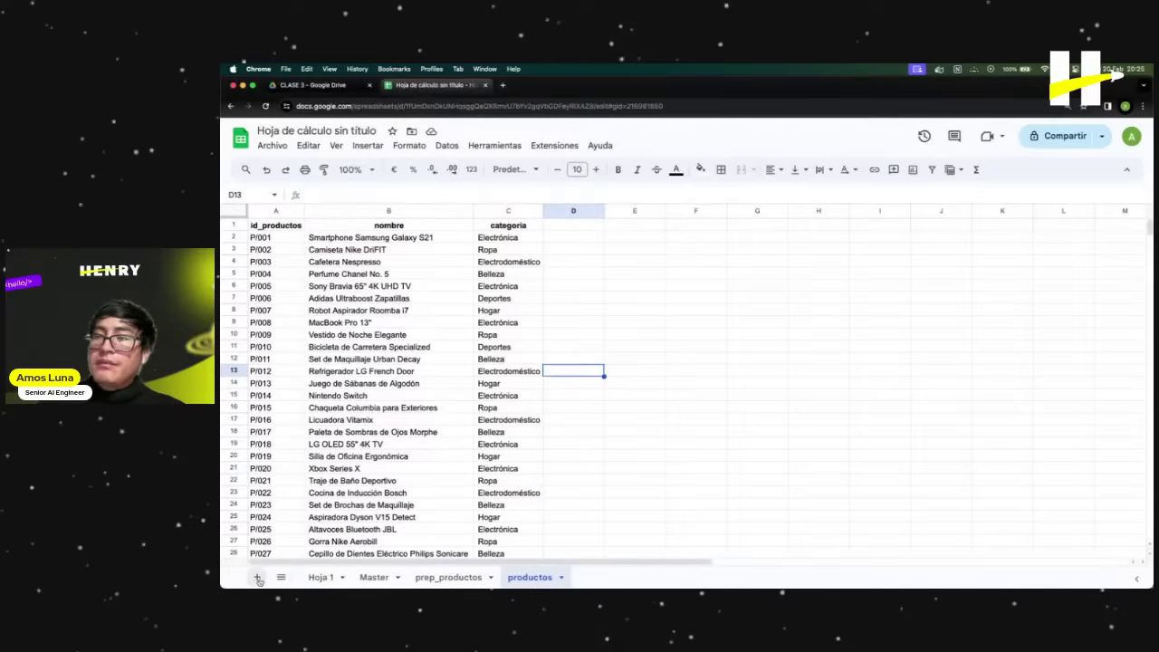
pyautogui.click(571, 446)
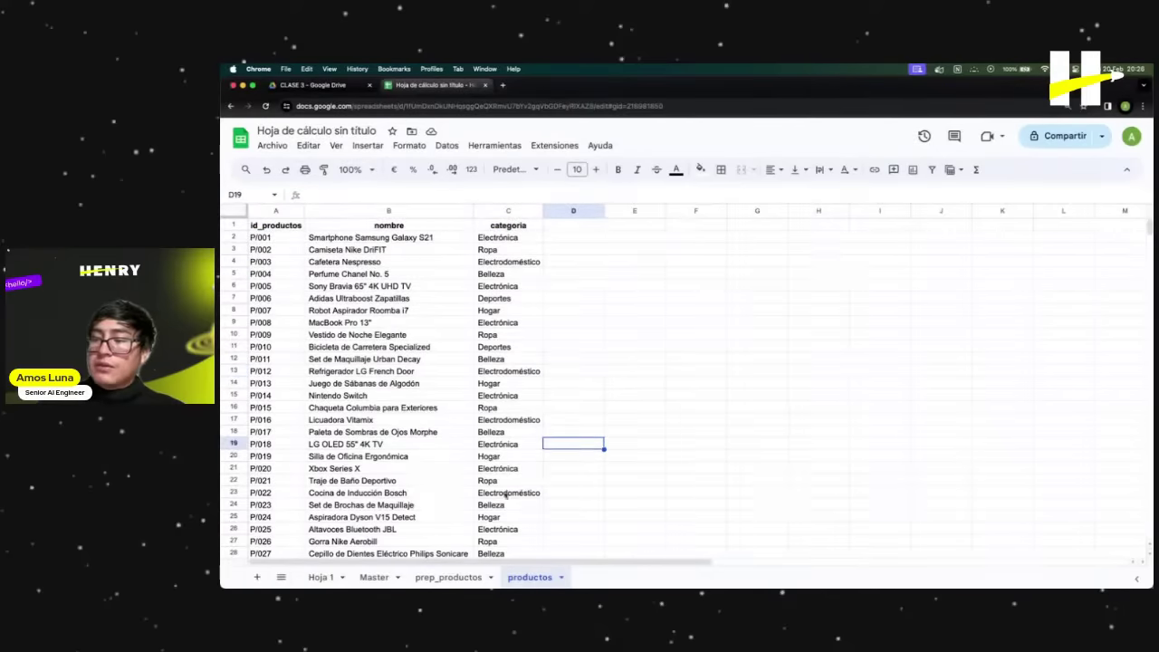
# Review the Producto and Dirección columns on the Master sheet to see how their combined values are structured.
pyautogui.click(374, 576)
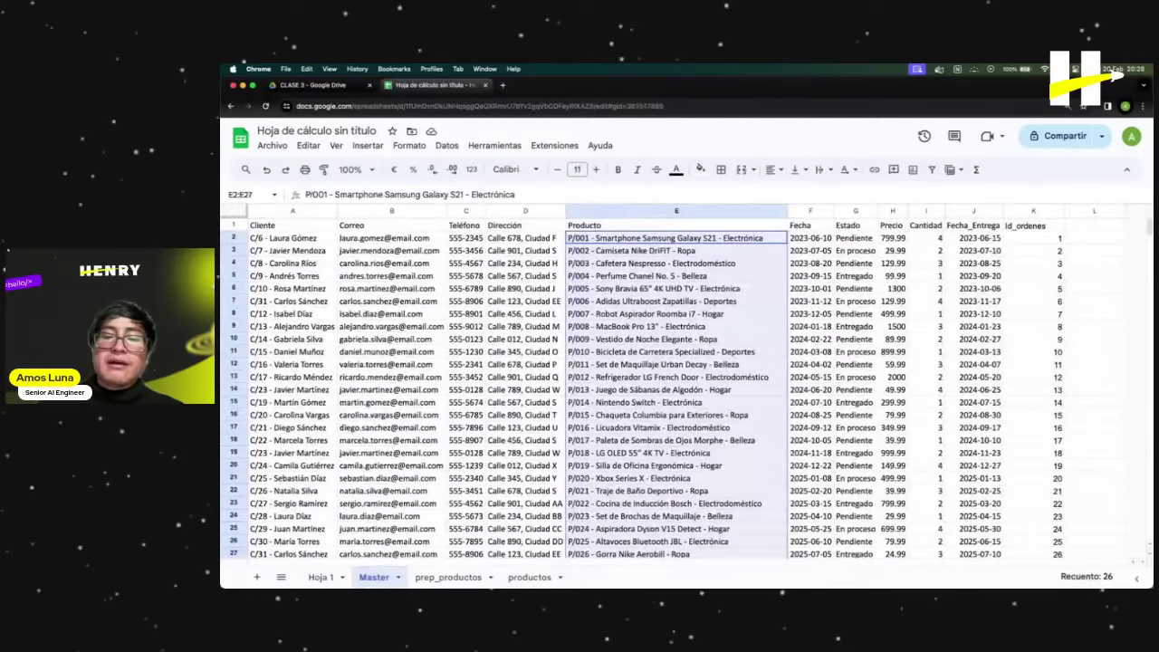
pyautogui.click(637, 250)
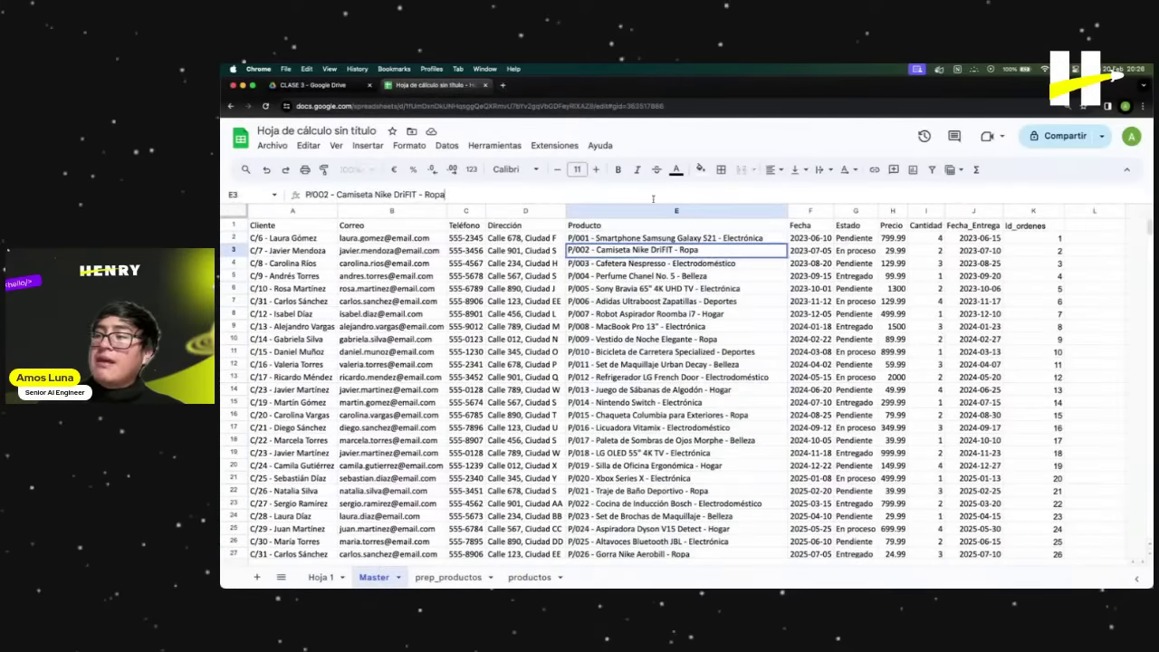
pyautogui.click(654, 209)
pyautogui.click(677, 326)
pyautogui.click(662, 210)
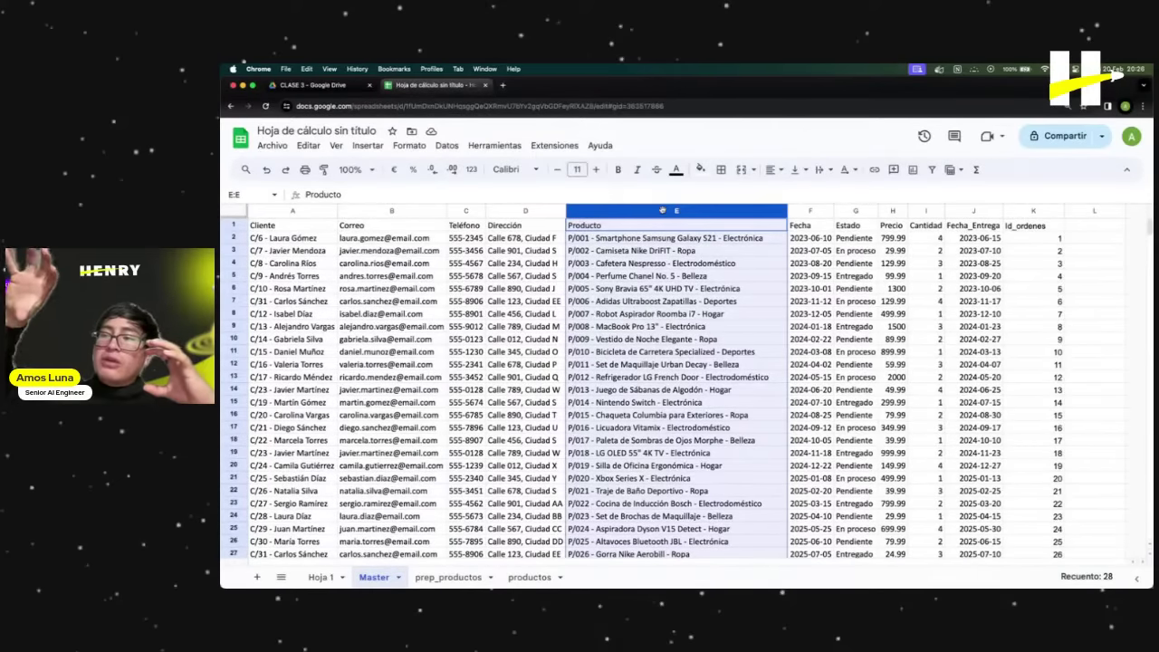
pyautogui.click(537, 317)
pyautogui.click(525, 211)
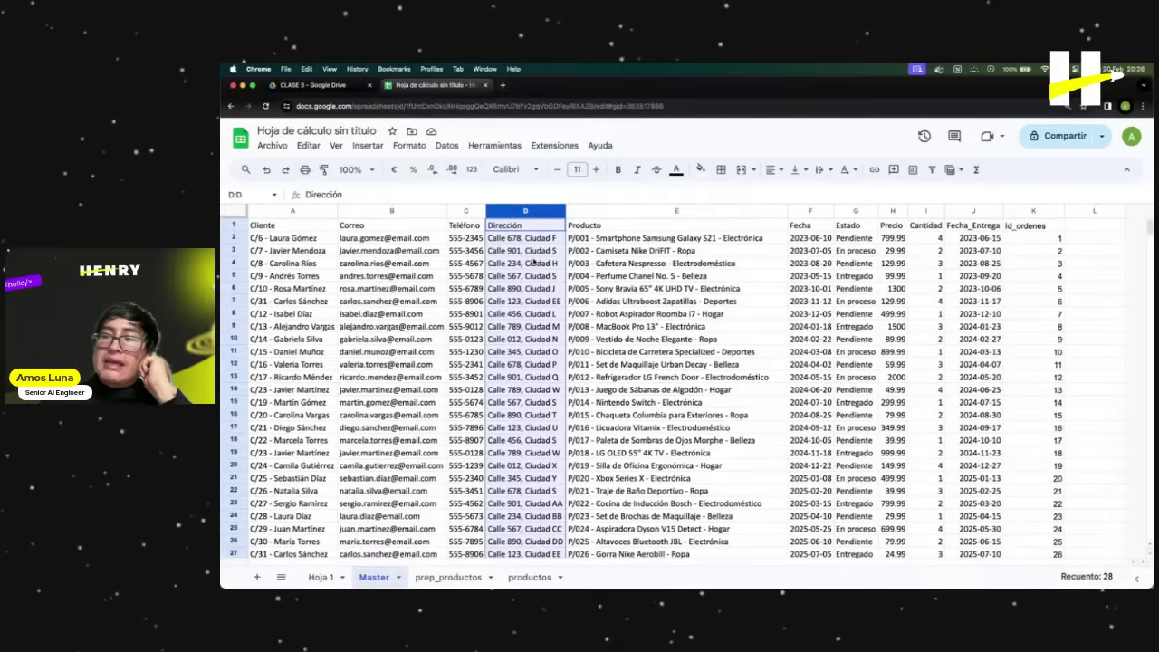
pyautogui.click(533, 263)
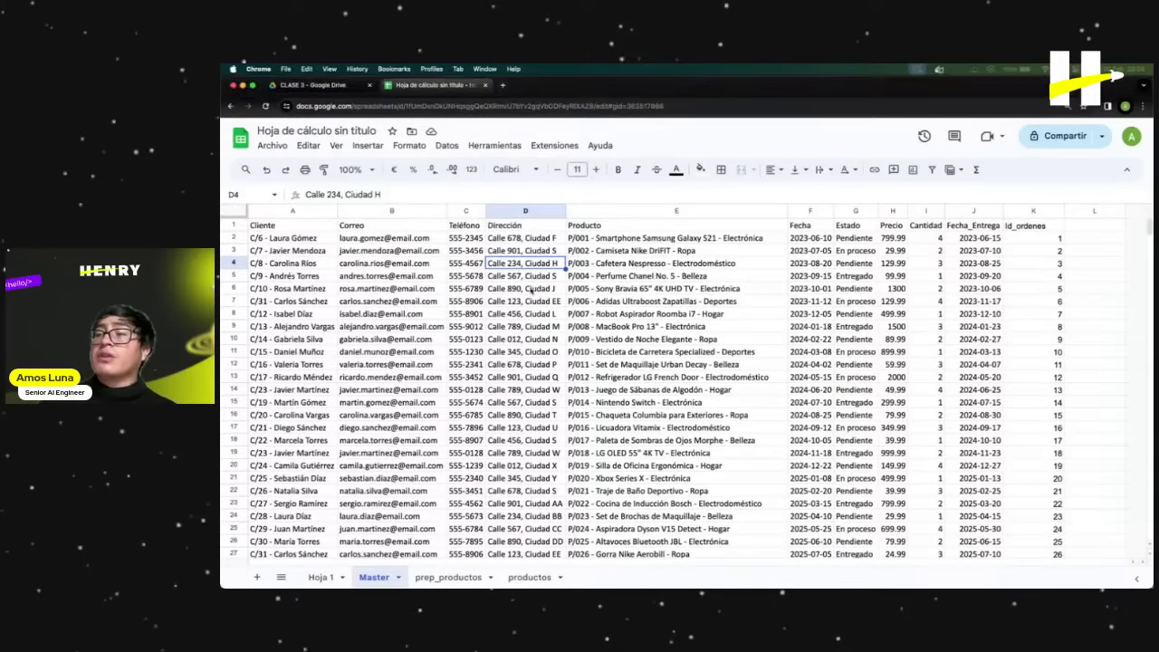
pyautogui.click(526, 211)
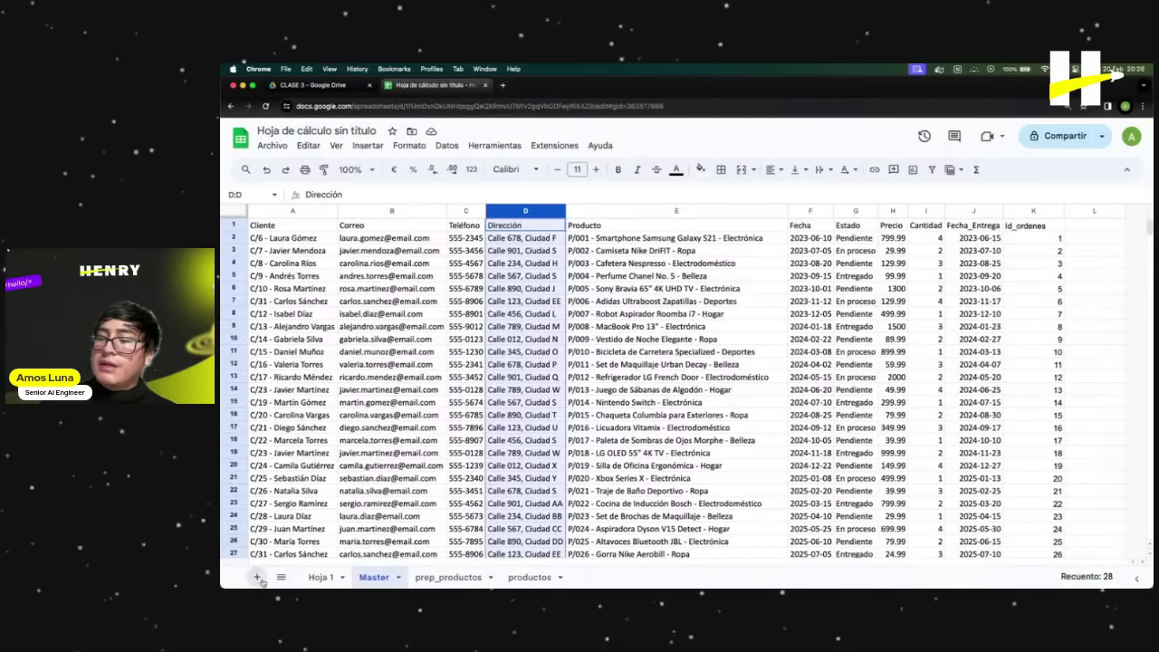
# Add a new sheet, place it after productos and name it prep_ciudad.
pyautogui.click(257, 576)
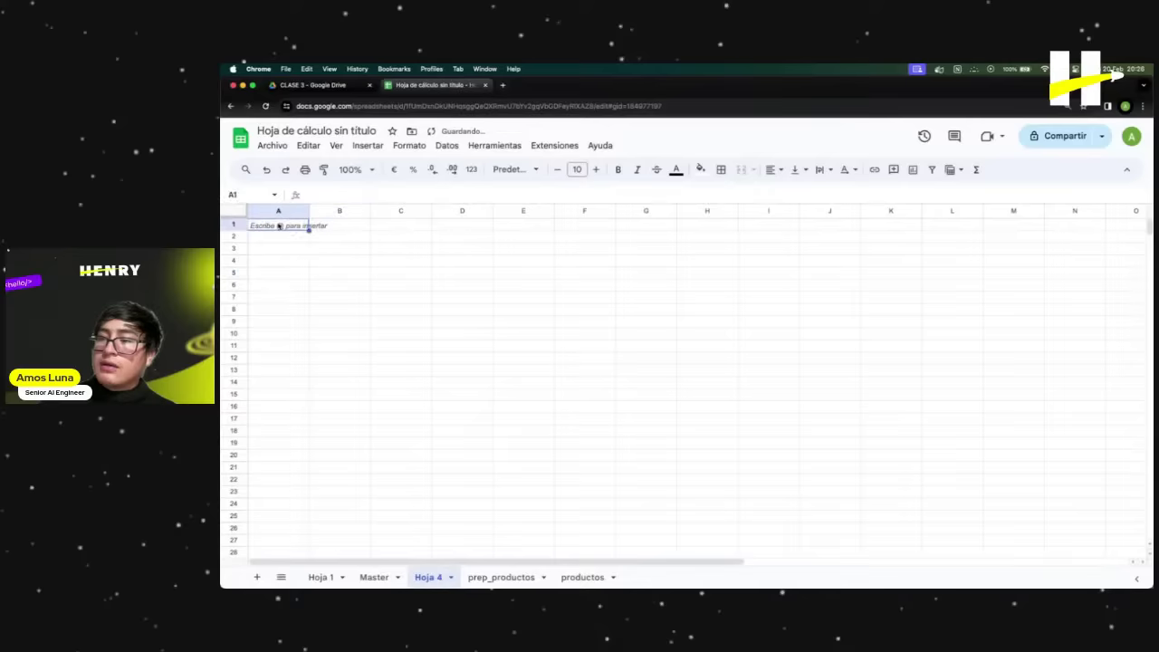
pyautogui.moveTo(433, 581); pyautogui.dragTo(596, 581)
pyautogui.write('p')
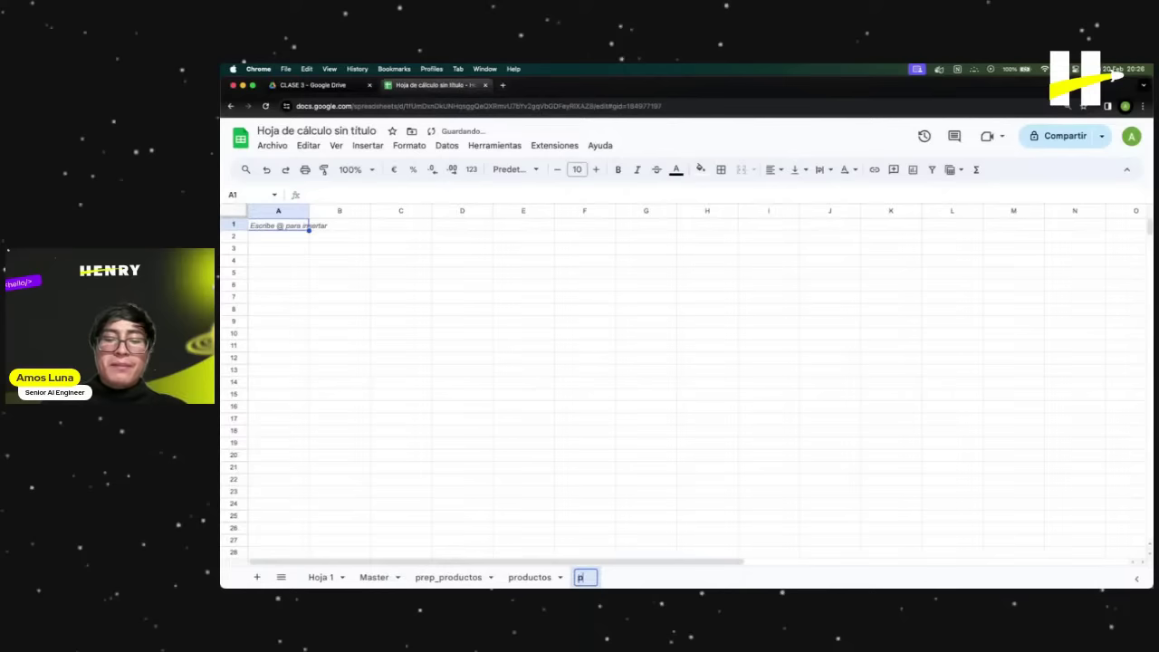
pyautogui.write('rep_')
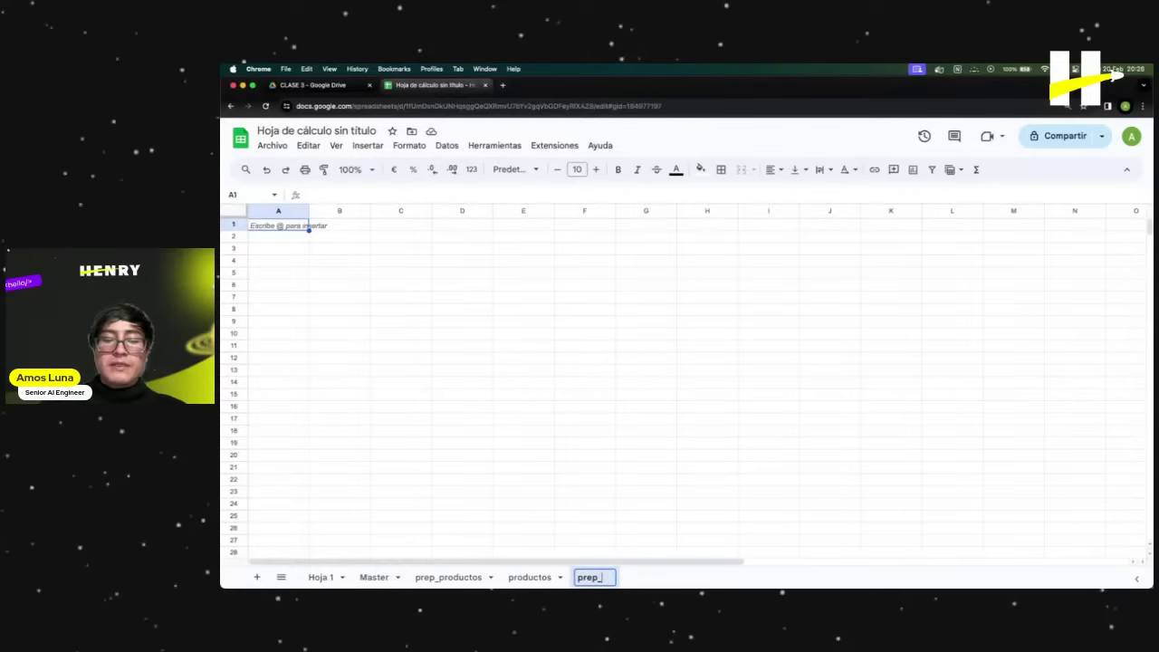
pyautogui.write('ciudad')
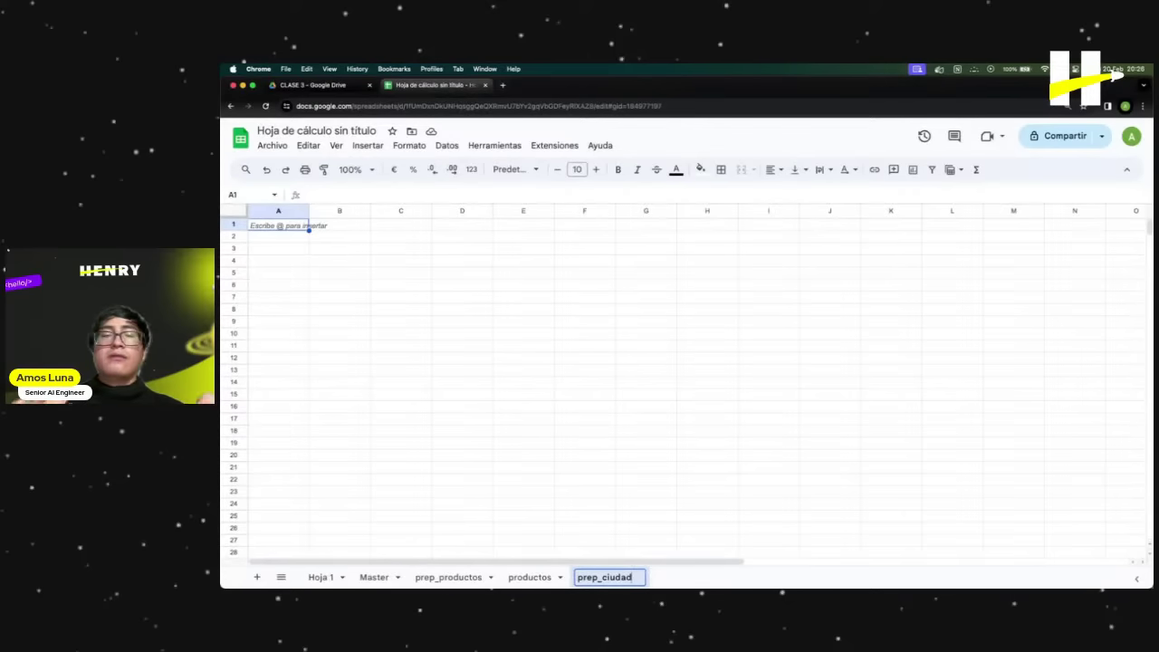
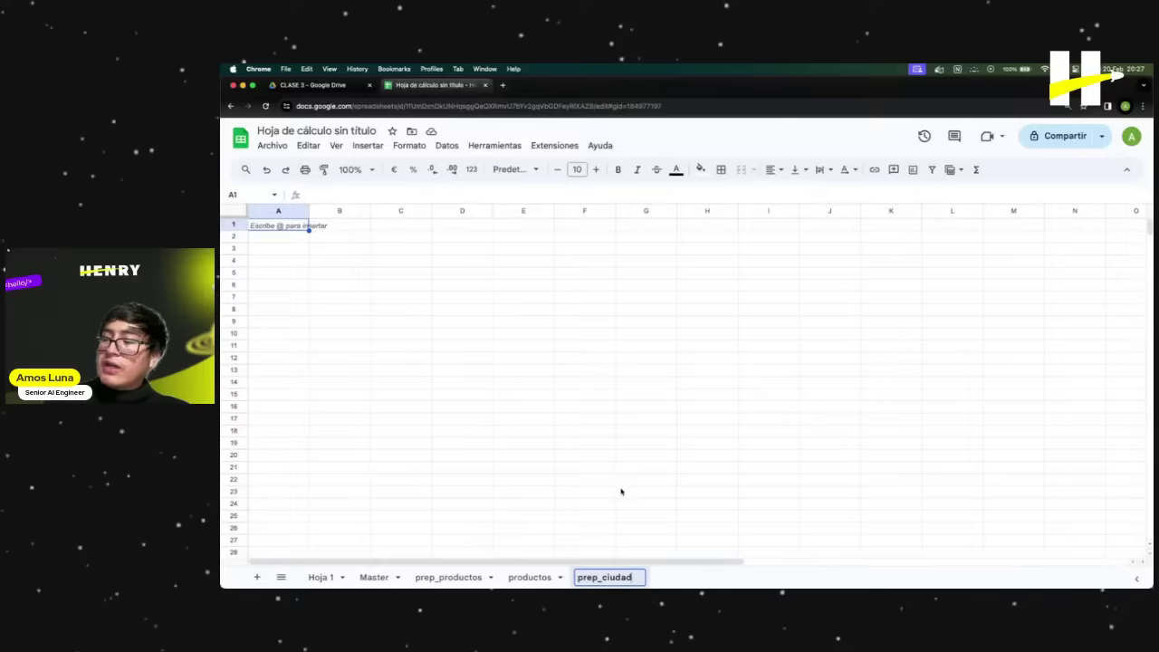
pyautogui.press('Return')
# Compare the prep_productos source list with the split rows on the productos sheet, down to the last product.
pyautogui.click(344, 298)
pyautogui.click(289, 235)
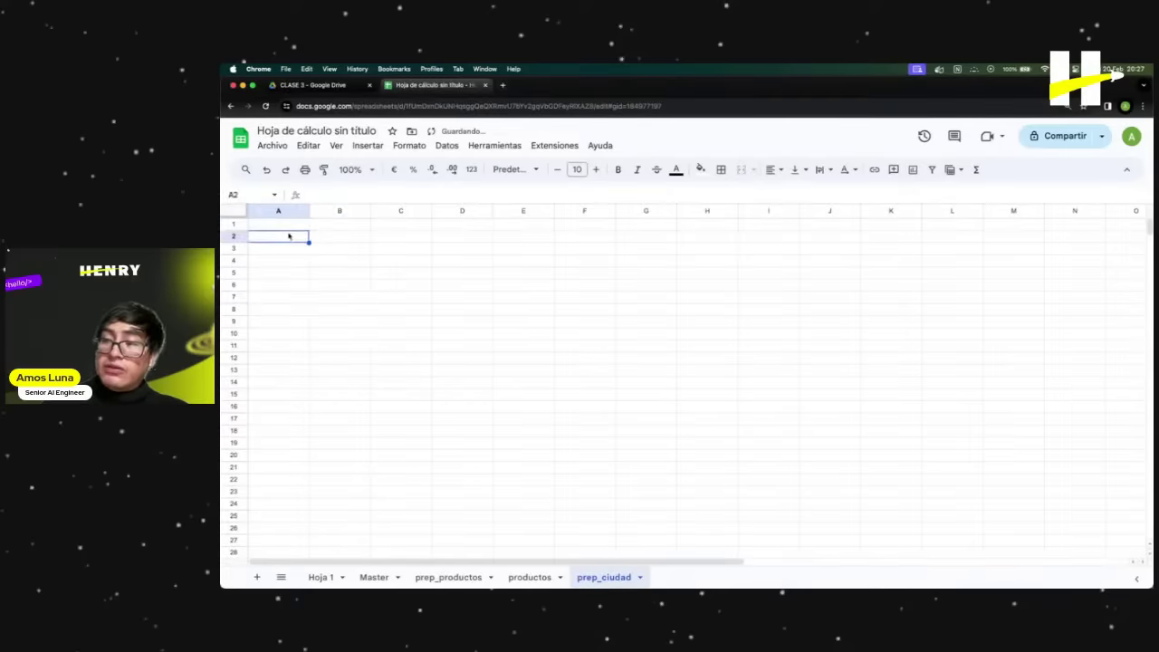
pyautogui.click(282, 226)
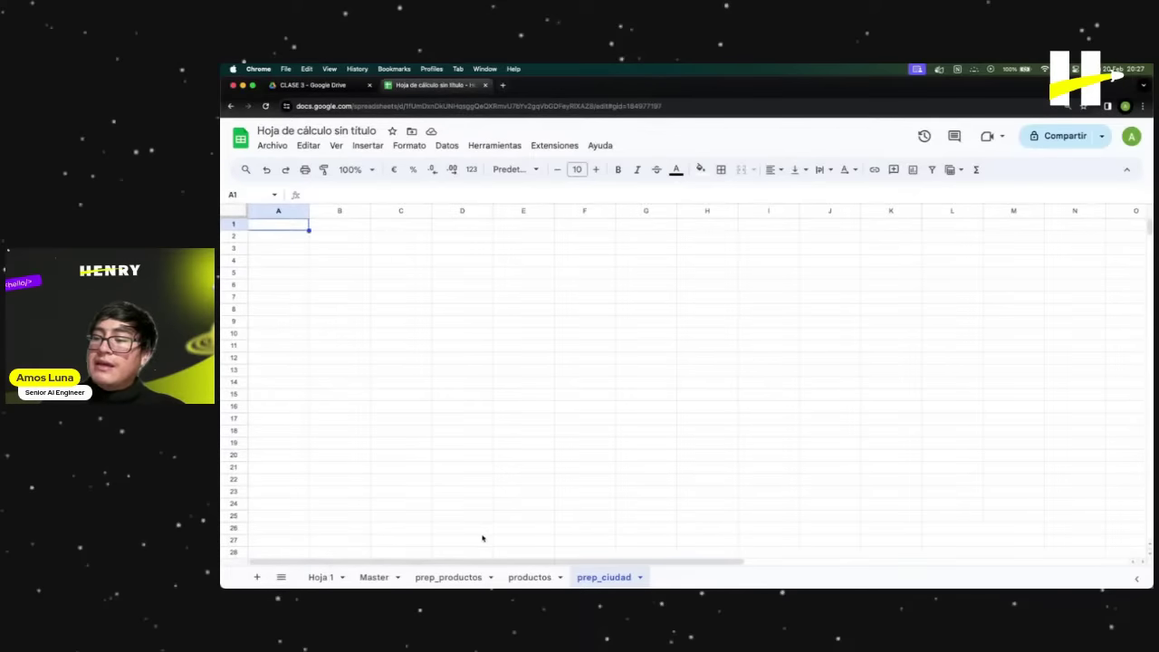
pyautogui.click(531, 577)
pyautogui.click(557, 339)
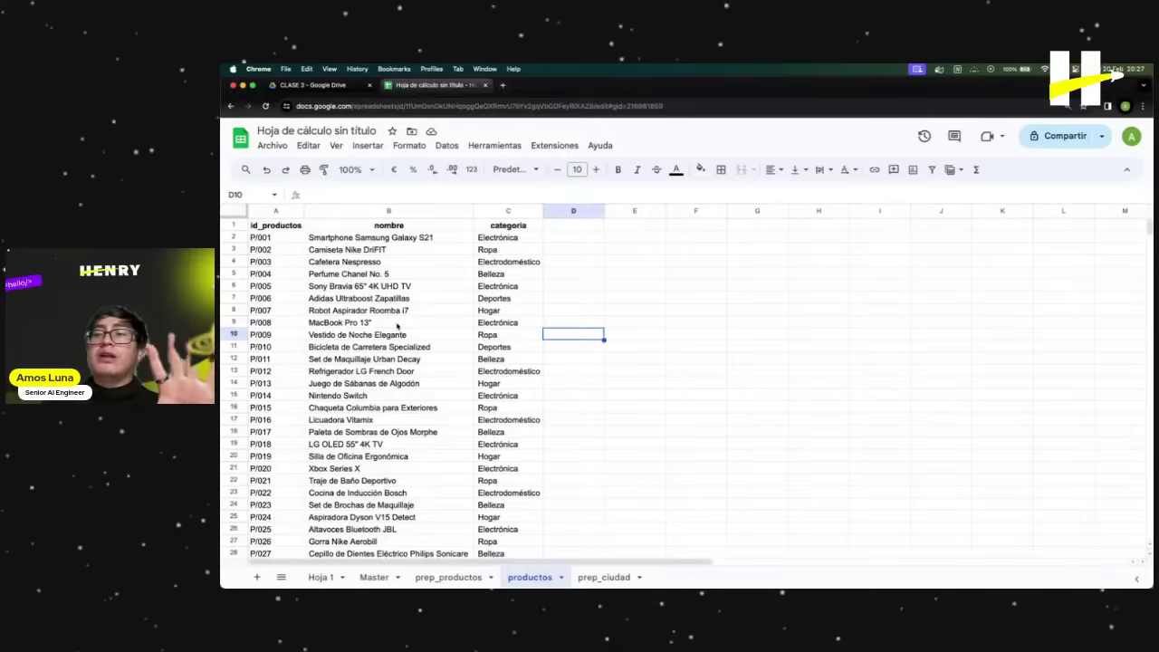
pyautogui.click(468, 577)
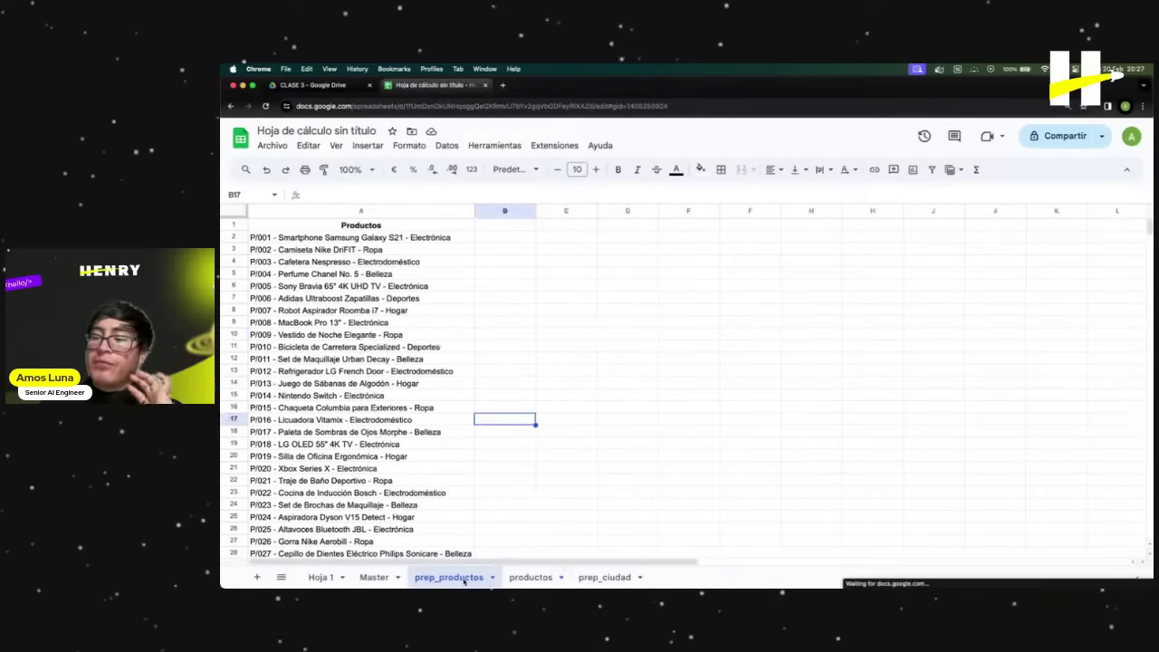
pyautogui.click(530, 578)
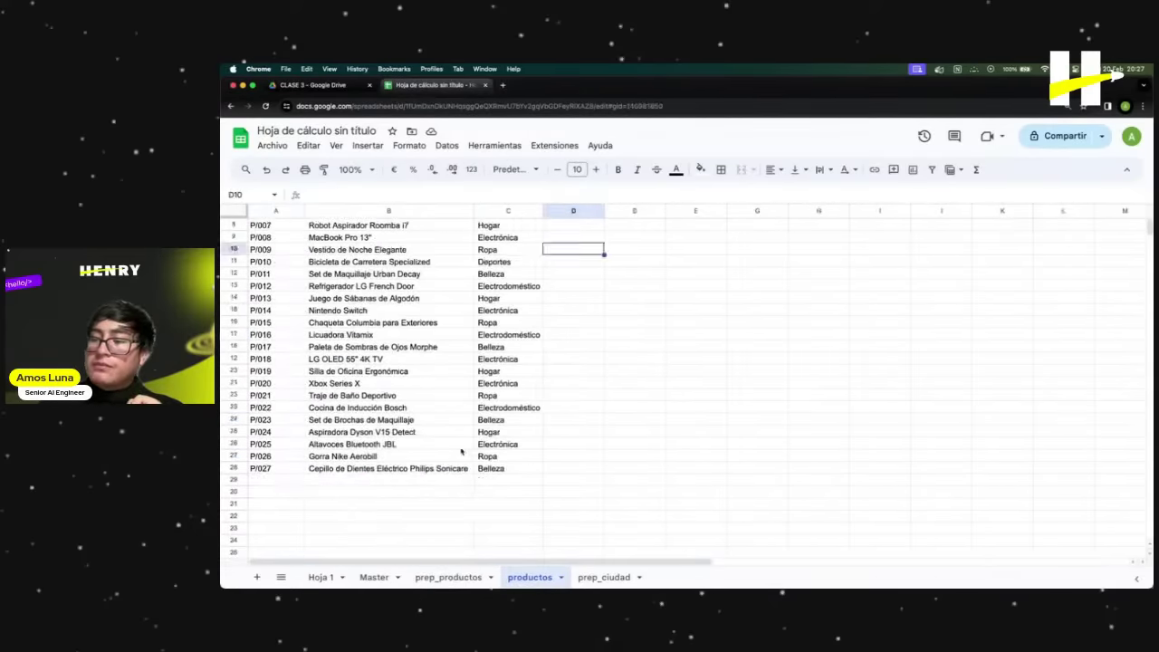
pyautogui.scroll(-2, 461, 448)
pyautogui.click(300, 434)
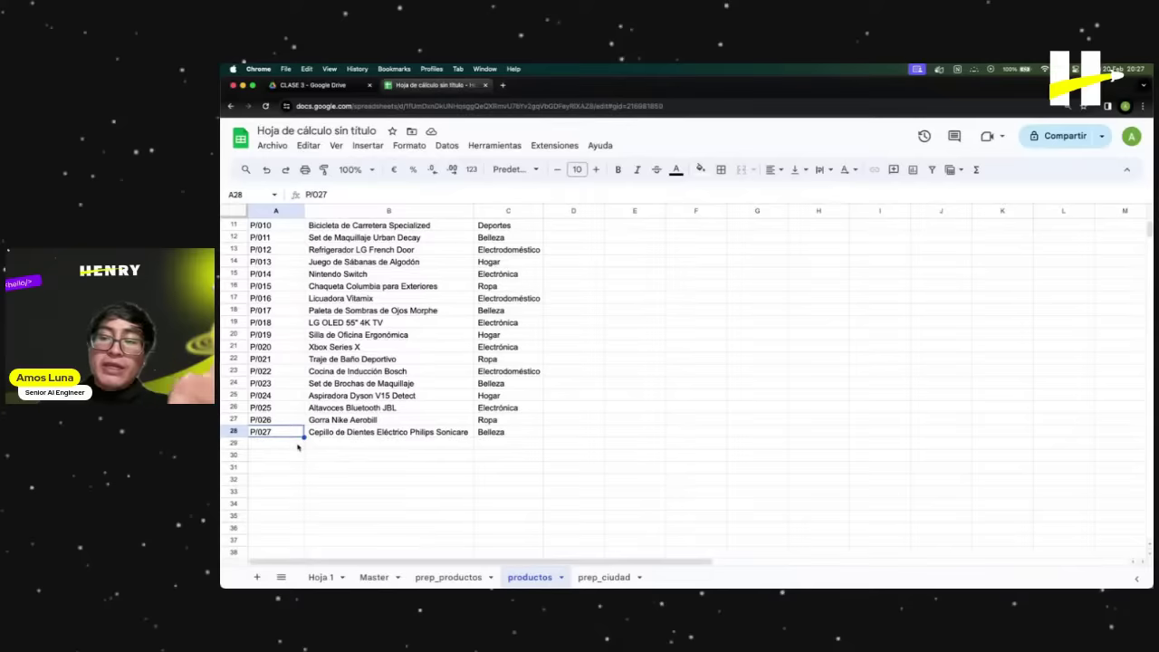
# Enter the formula =QUERY(Master!D2:D) in cell A1 of the prep_ciudad sheet to bring in the addresses from the Master sheet.
pyautogui.click(603, 576)
pyautogui.click(401, 297)
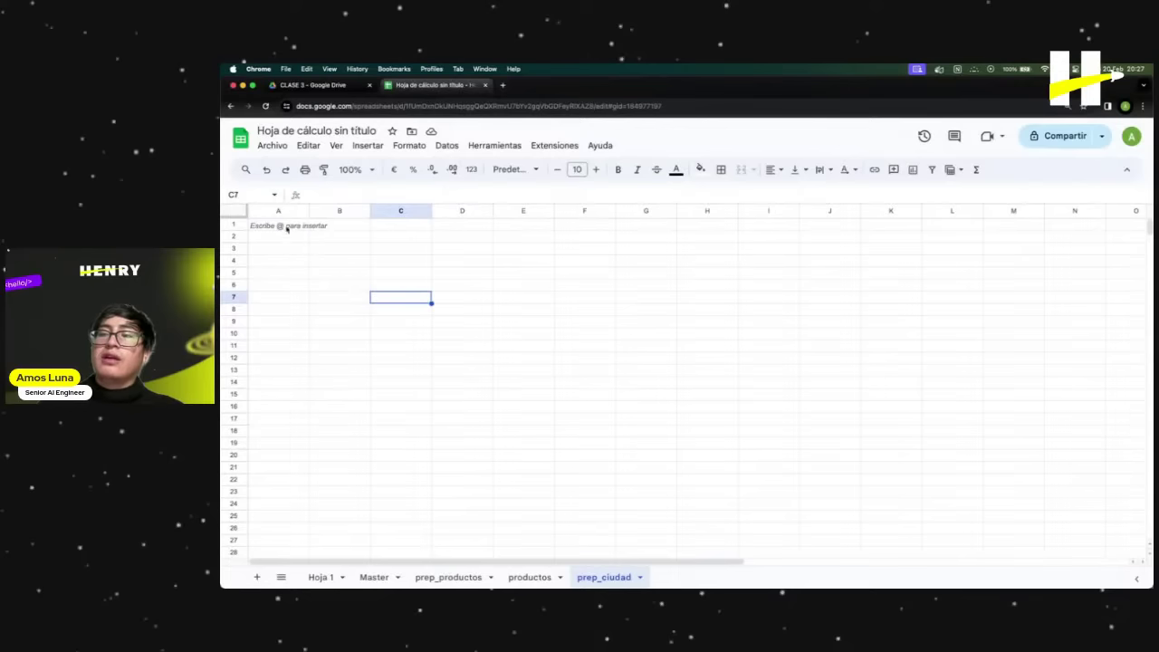
pyautogui.click(286, 228)
pyautogui.click(335, 196)
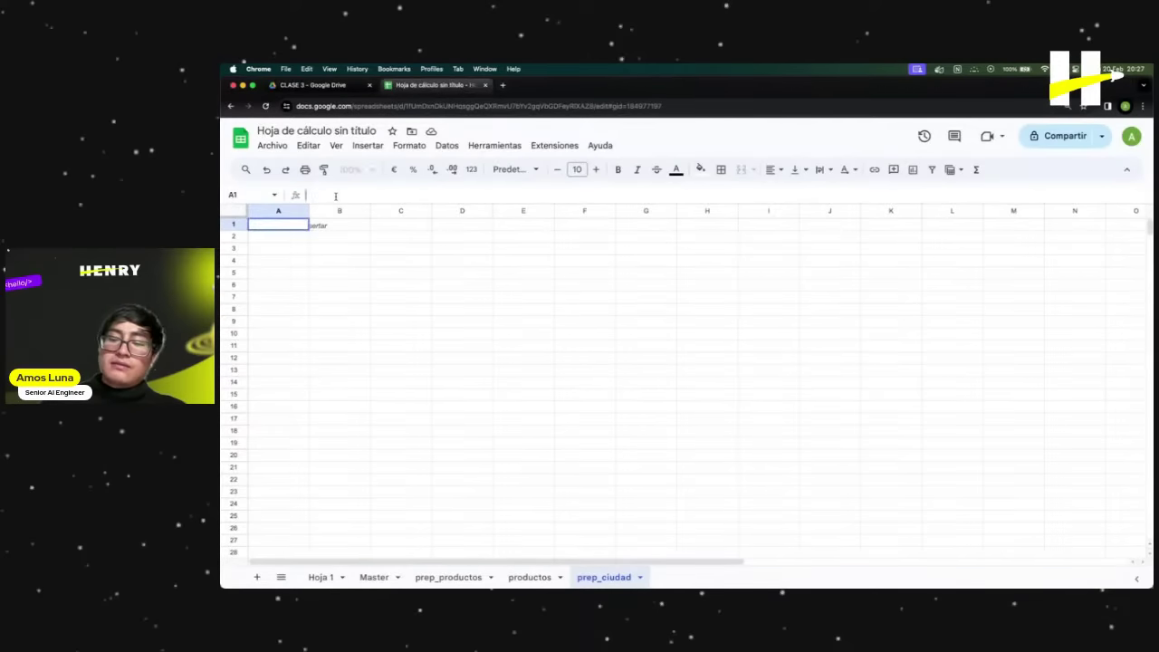
pyautogui.write('=QUE')
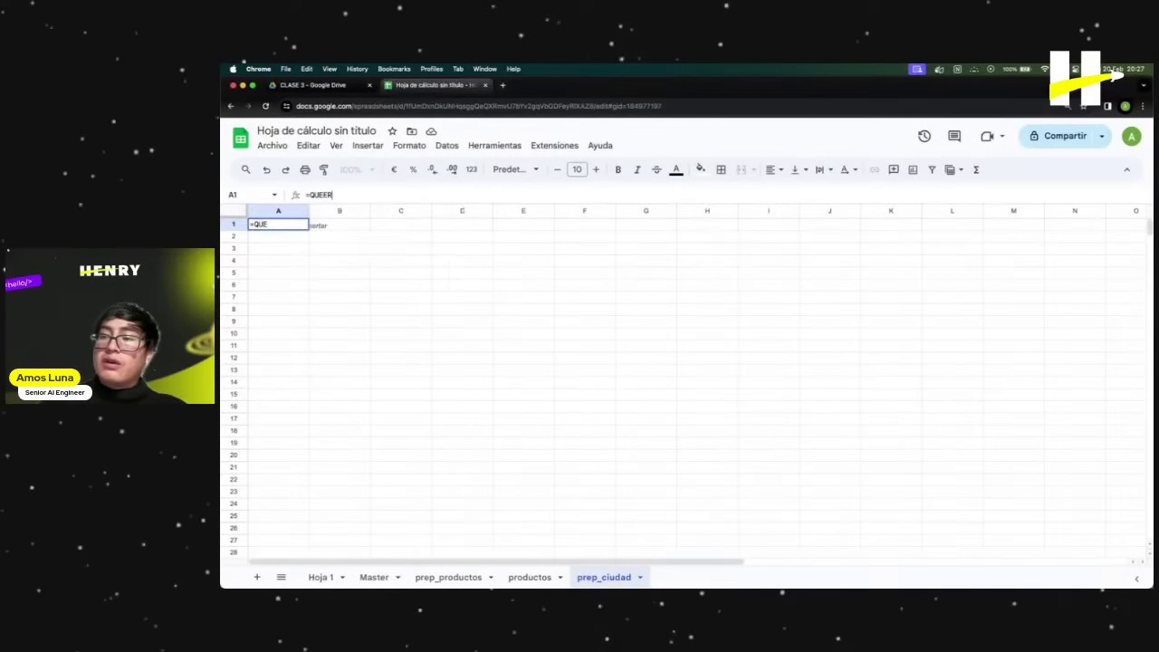
pyautogui.press('Tab')
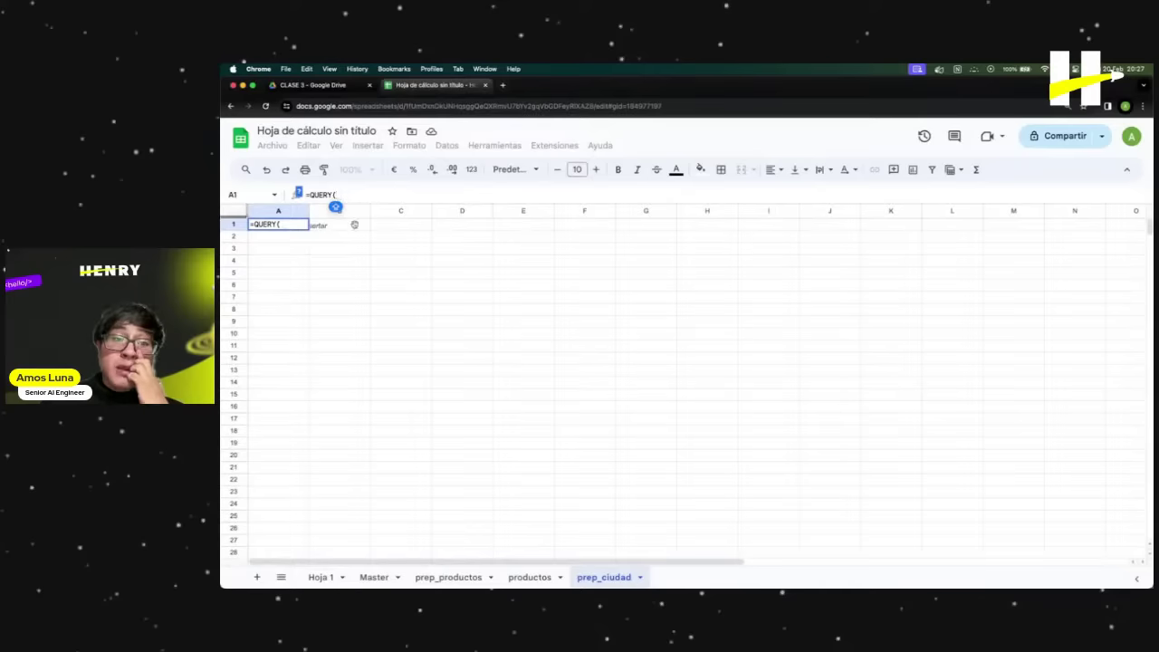
pyautogui.click(374, 577)
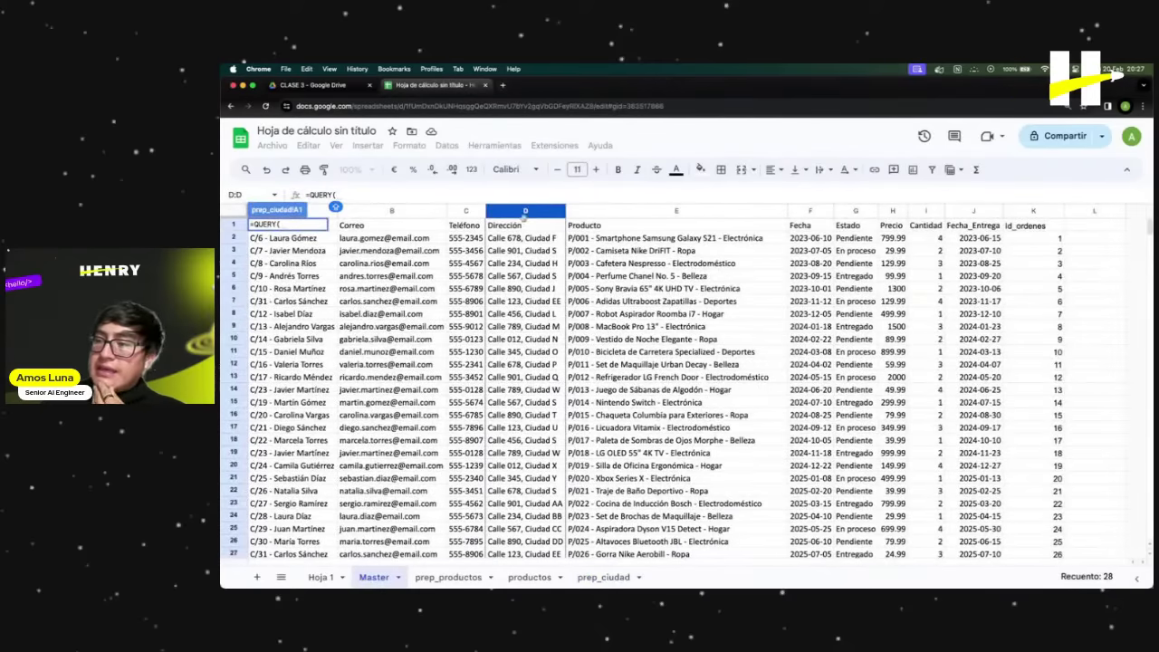
pyautogui.click(522, 240)
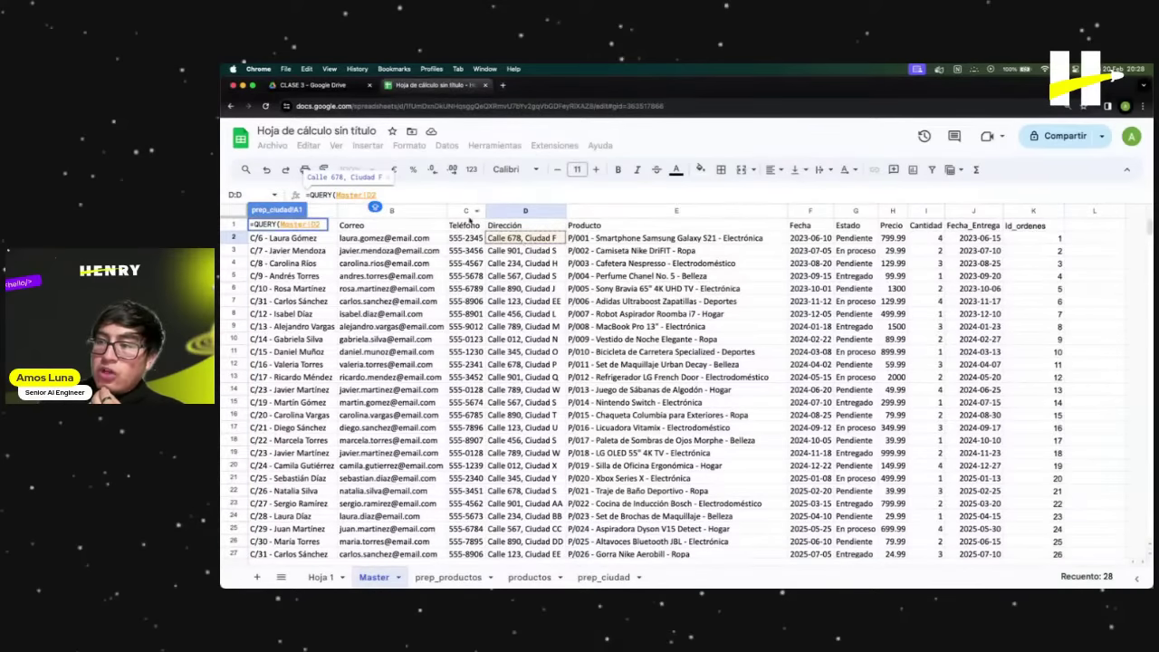
pyautogui.click(598, 579)
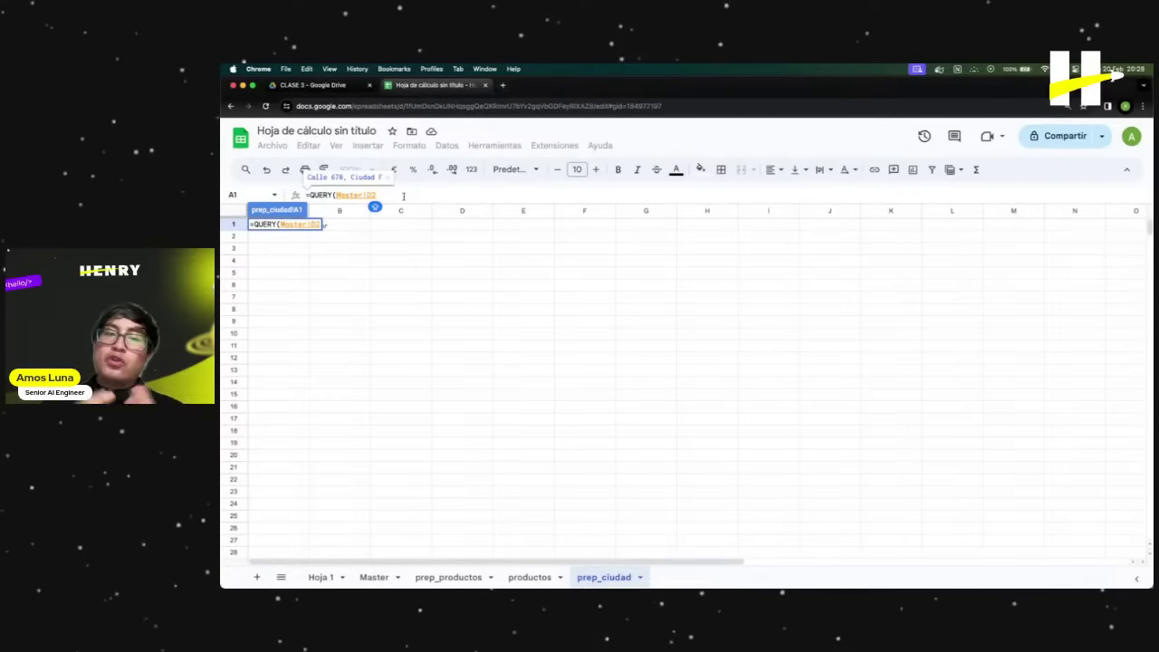
pyautogui.write(':')
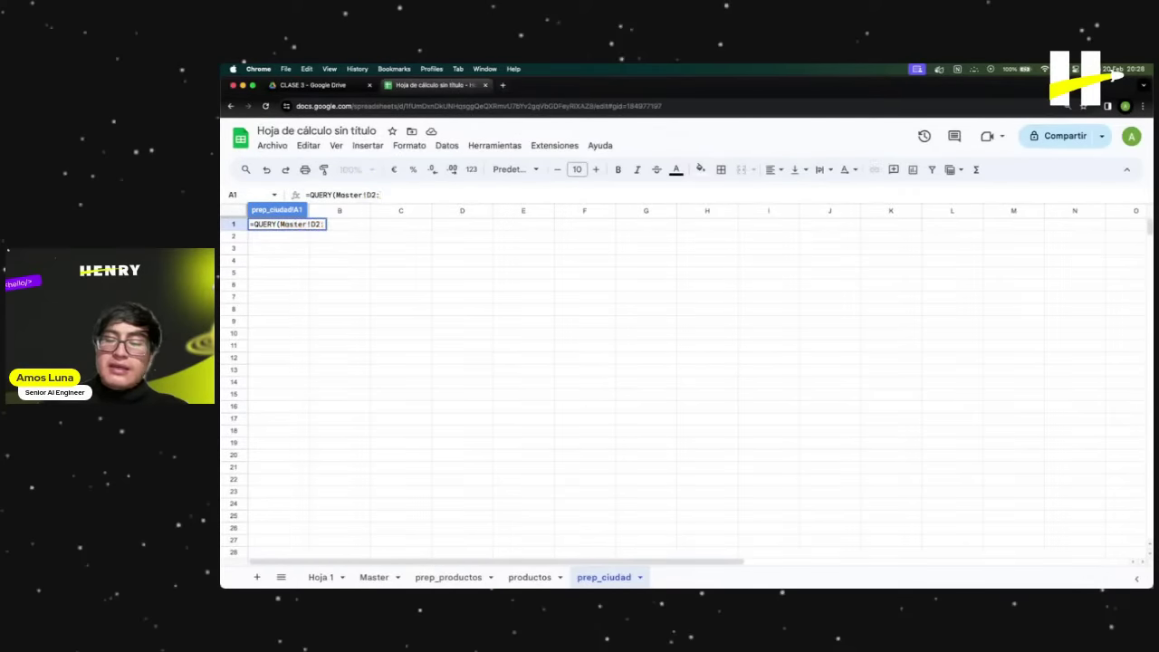
pyautogui.write('d')
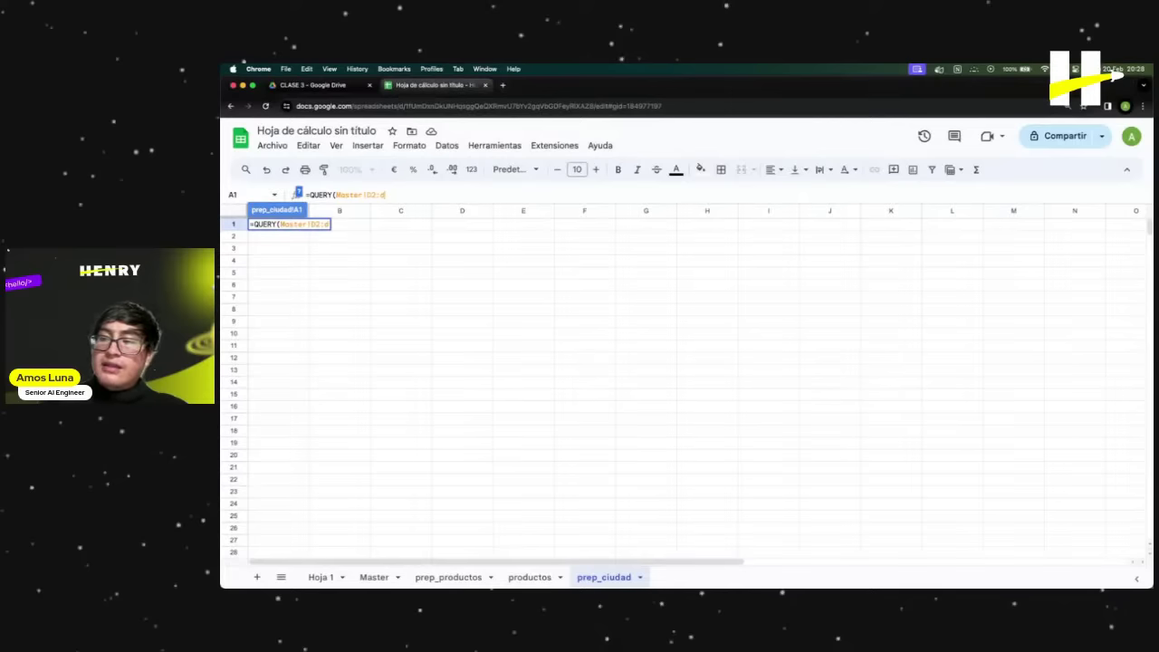
pyautogui.write(')')
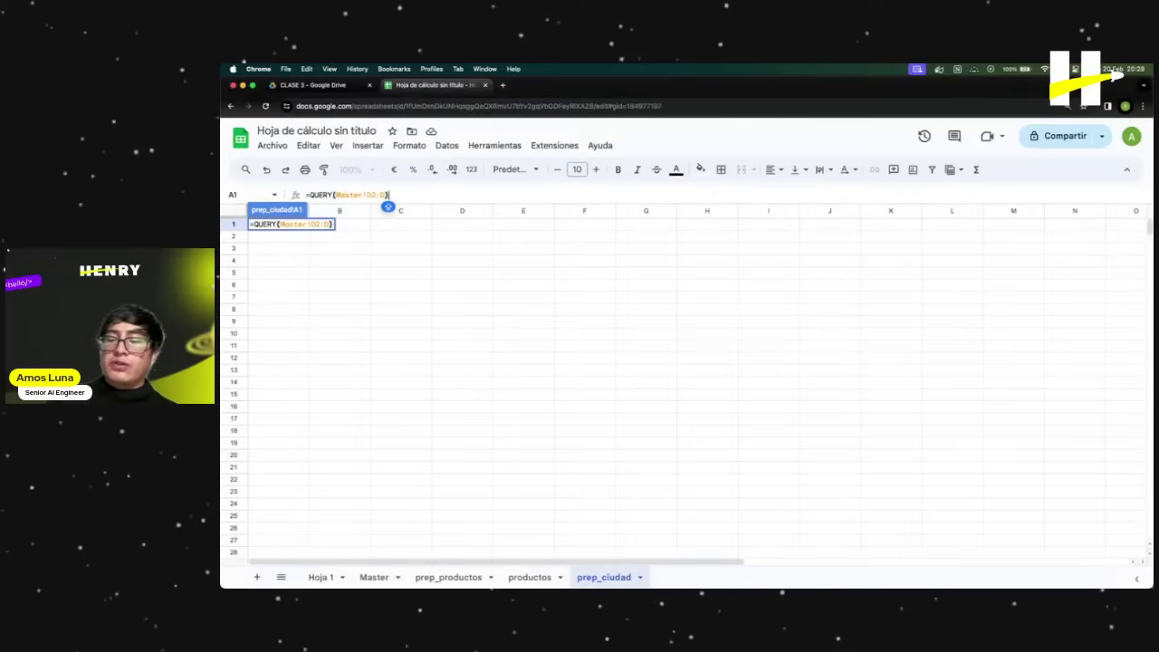
pyautogui.press('Return')
# Fit the width of column A on the prep_ciudad sheet to its address entries.
pyautogui.click(394, 301)
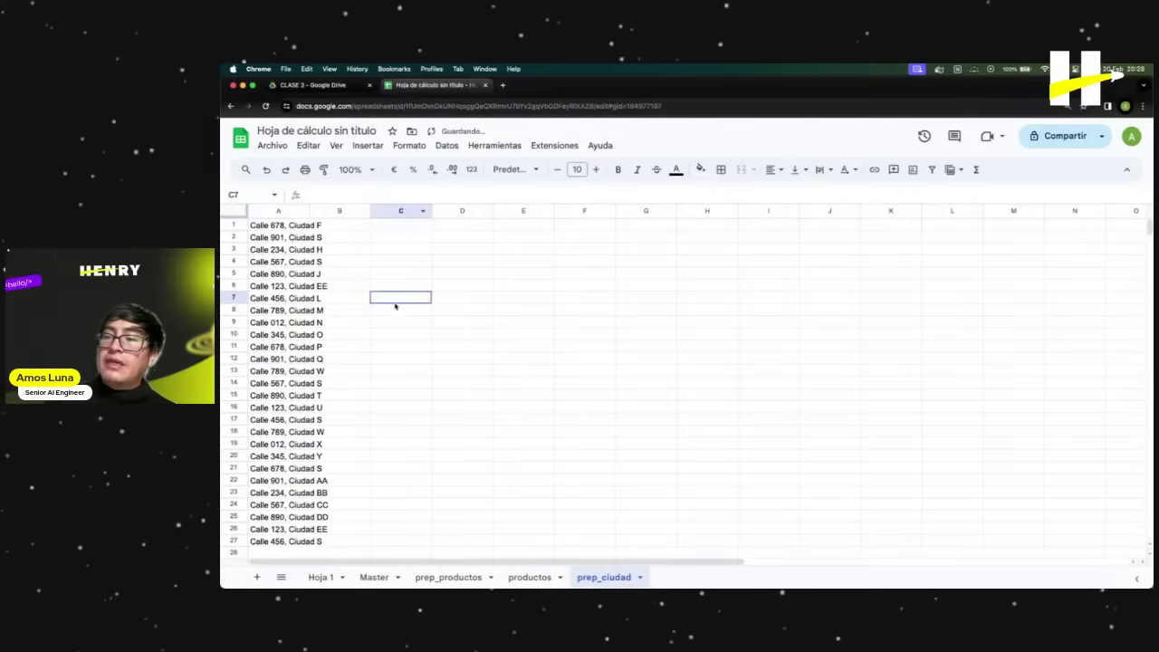
pyautogui.doubleClick(309, 214)
pyautogui.click(398, 273)
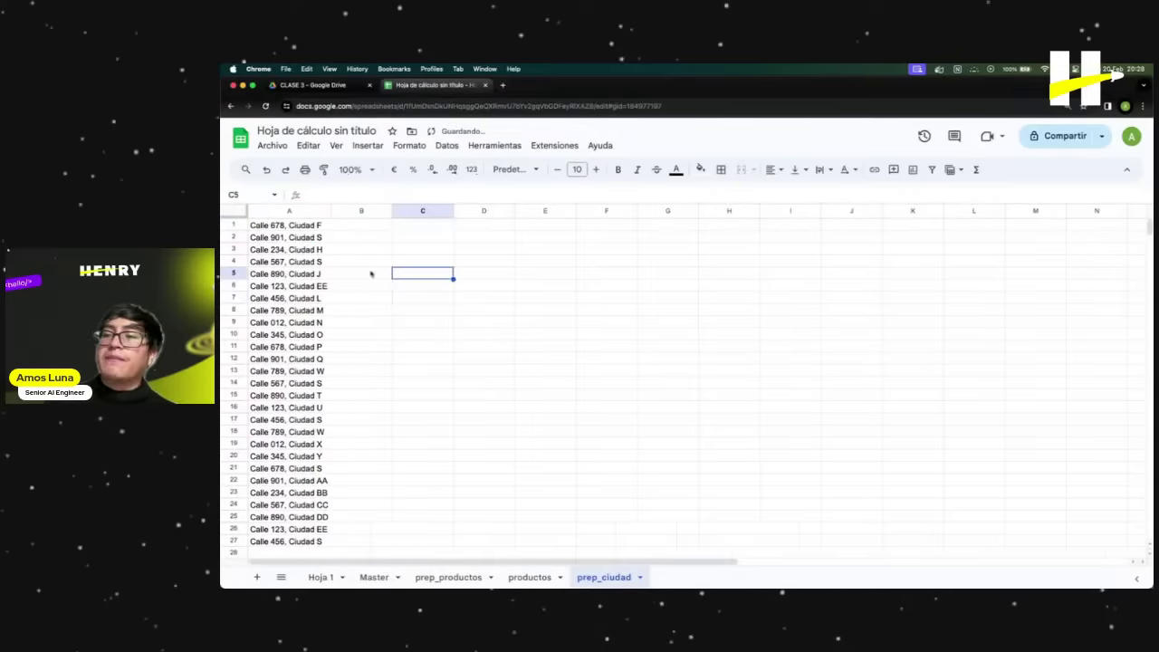
# Insert an empty row above the first address on the prep_ciudad sheet.
pyautogui.click(234, 225)
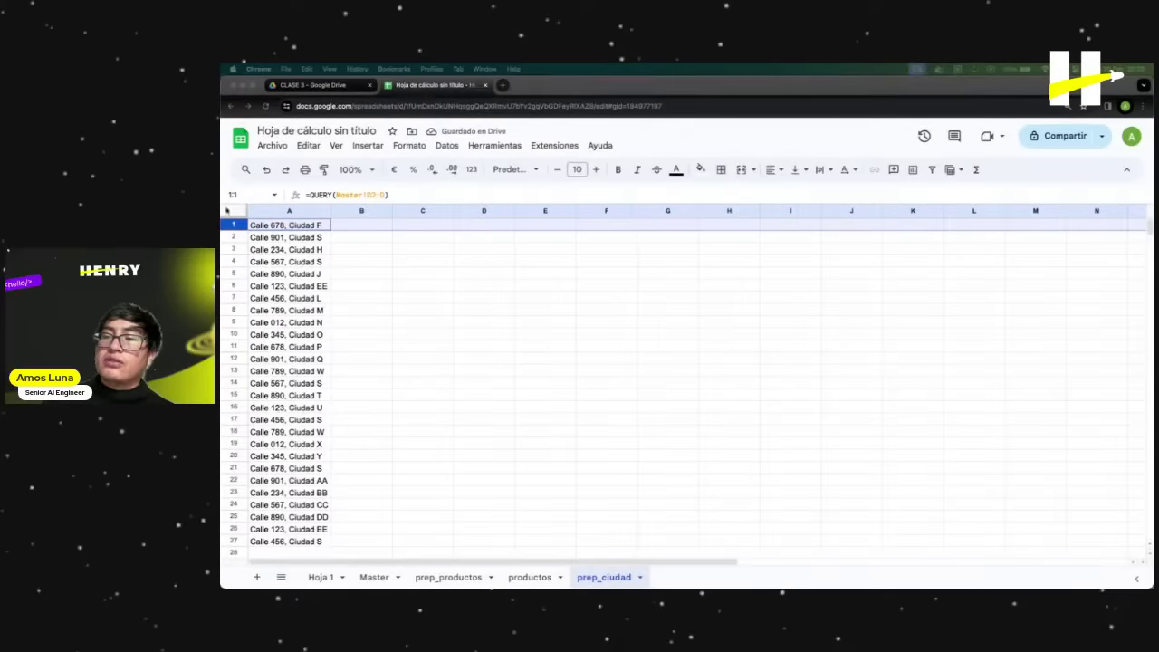
pyautogui.click(234, 237)
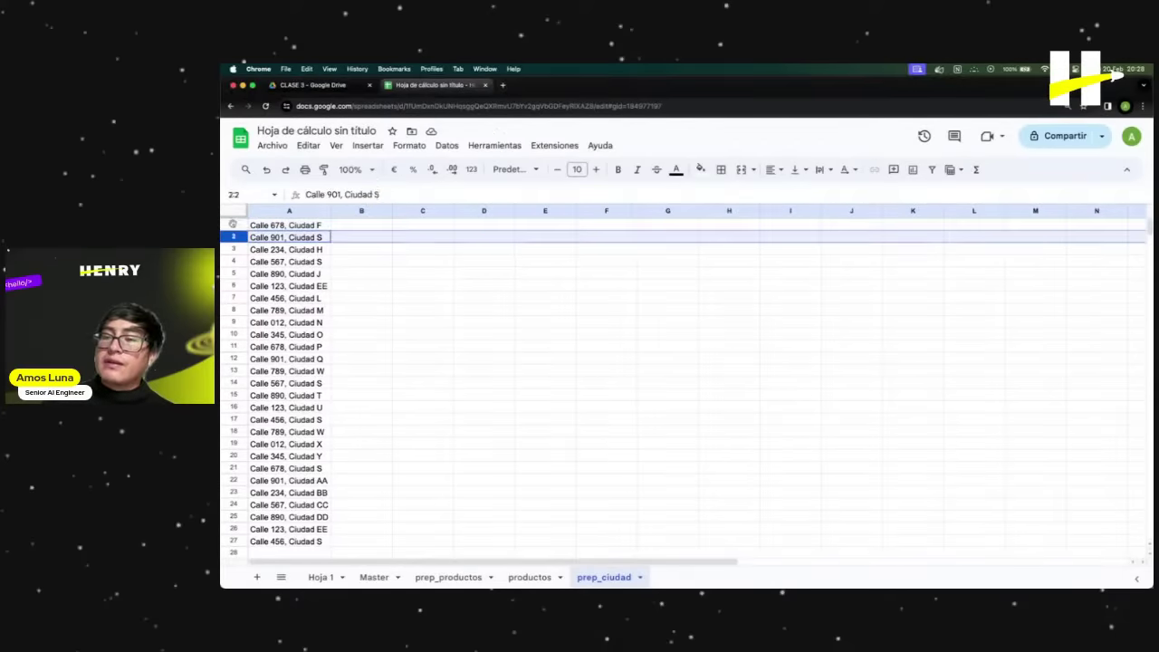
pyautogui.rightClick(233, 224)
pyautogui.click(307, 323)
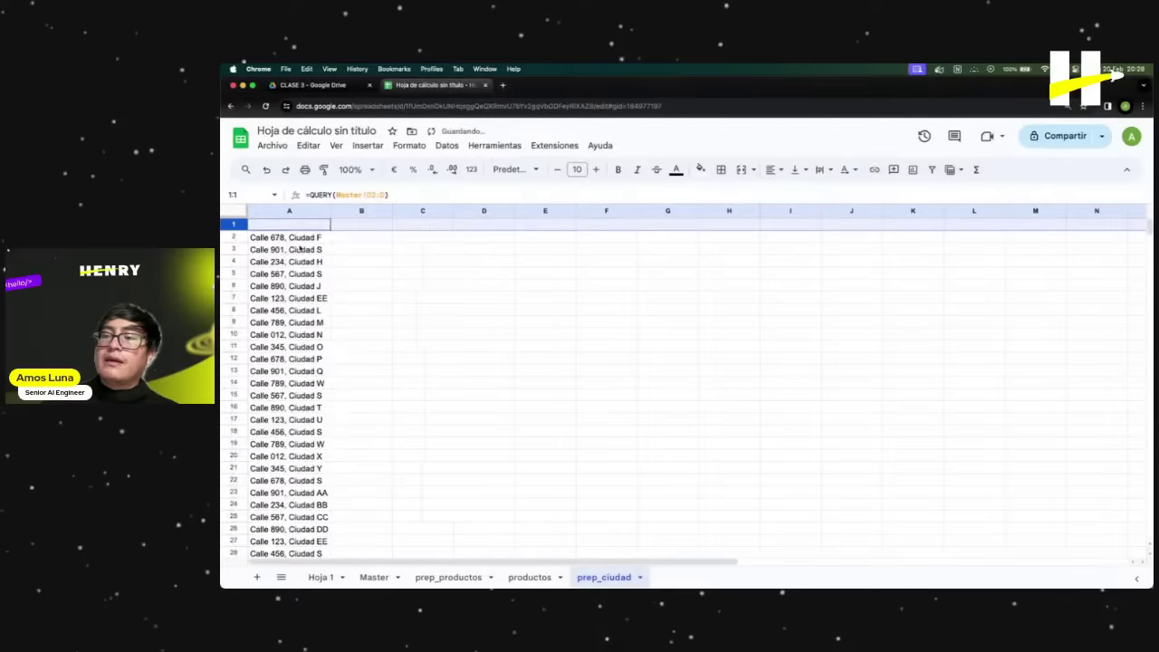
pyautogui.click(361, 274)
# Enter the header direccion in cell A1 of the prep_ciudad sheet.
pyautogui.click(300, 226)
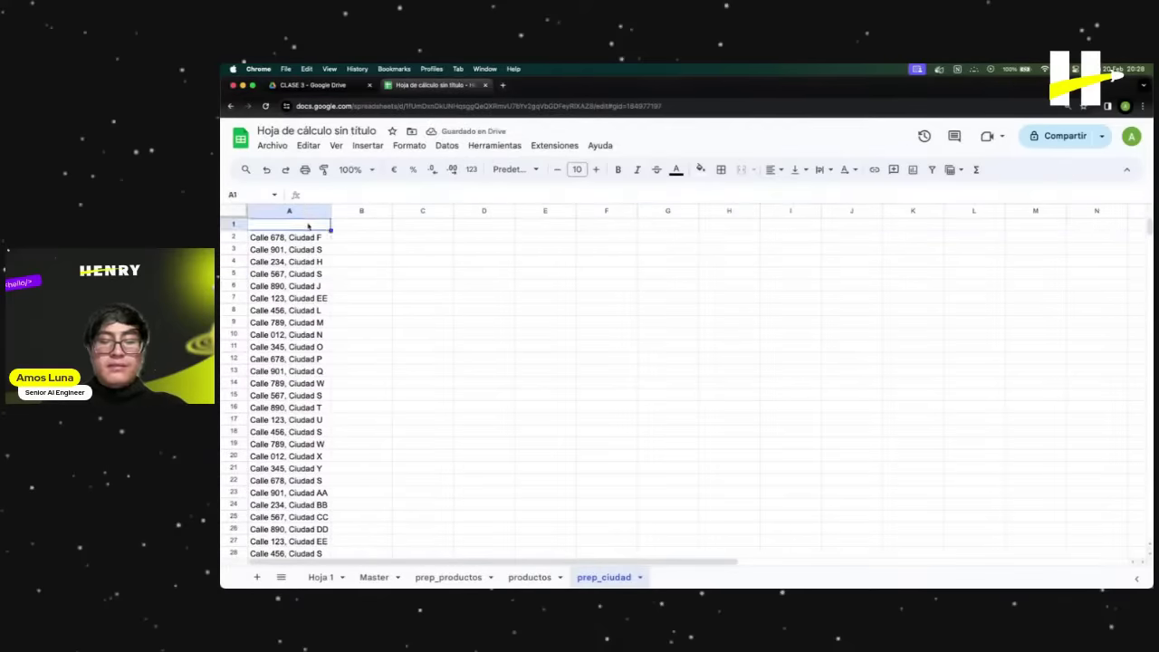
pyautogui.write('Direc')
pyautogui.press('BackSpace')
pyautogui.press('BackSpace')
pyautogui.press('BackSpace')
pyautogui.press('BackSpace')
pyautogui.press('BackSpace')
pyautogui.write('direccion')
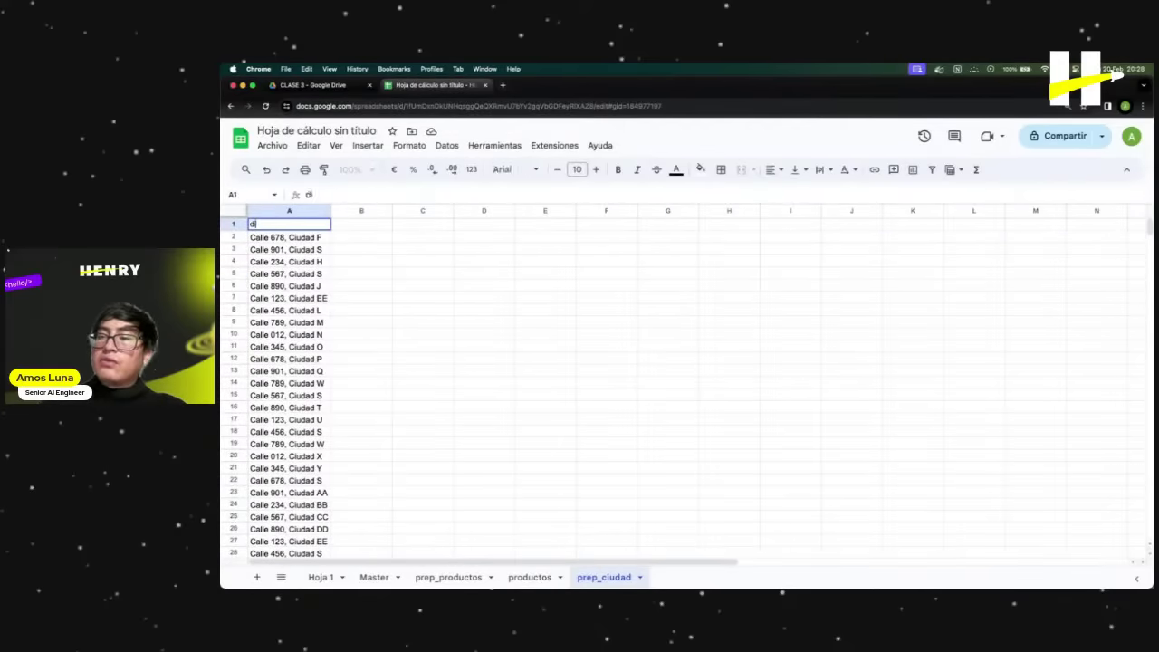
pyautogui.press('Tab')
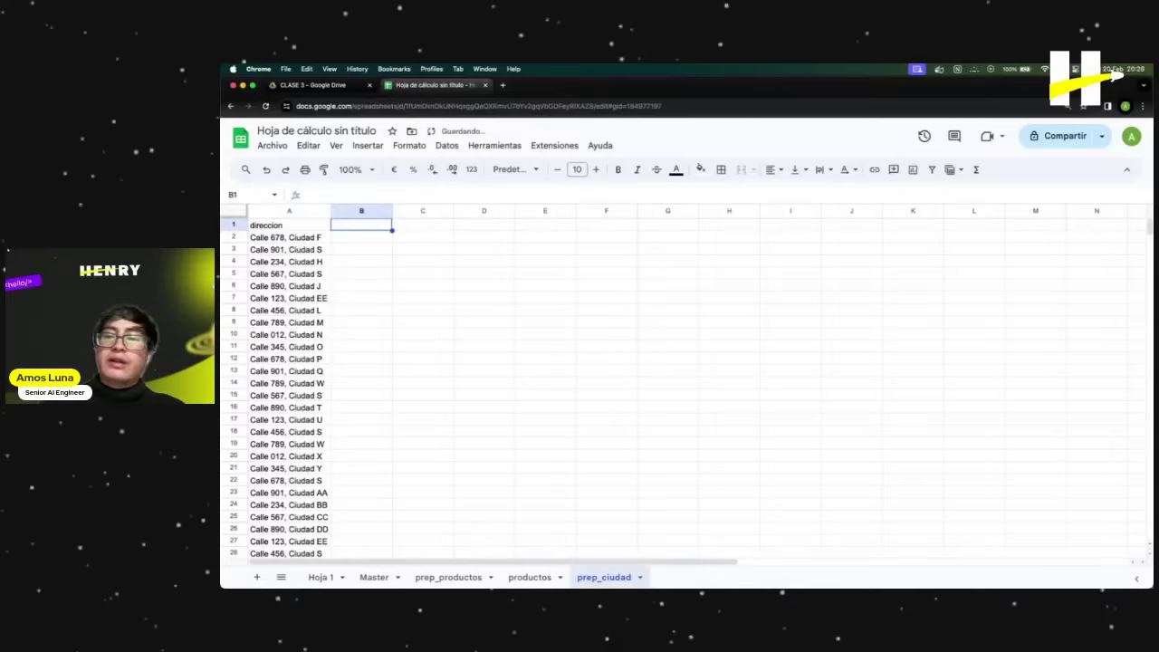
# Centre the direccion header horizontally in cell A1.
pyautogui.click(310, 228)
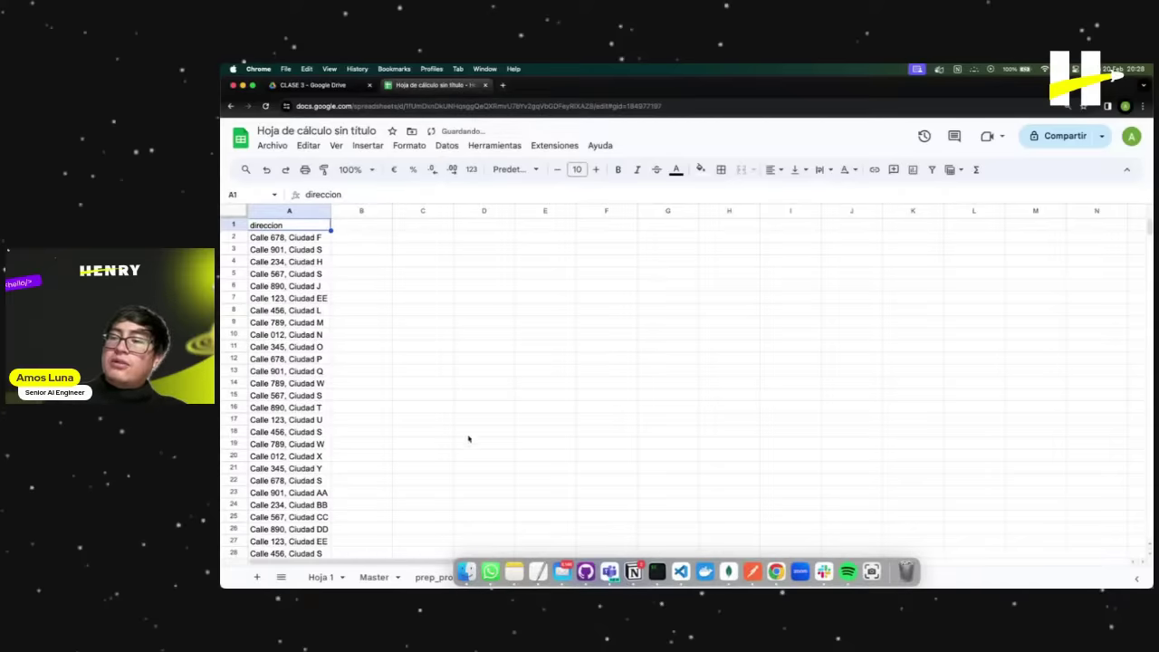
pyautogui.click(479, 285)
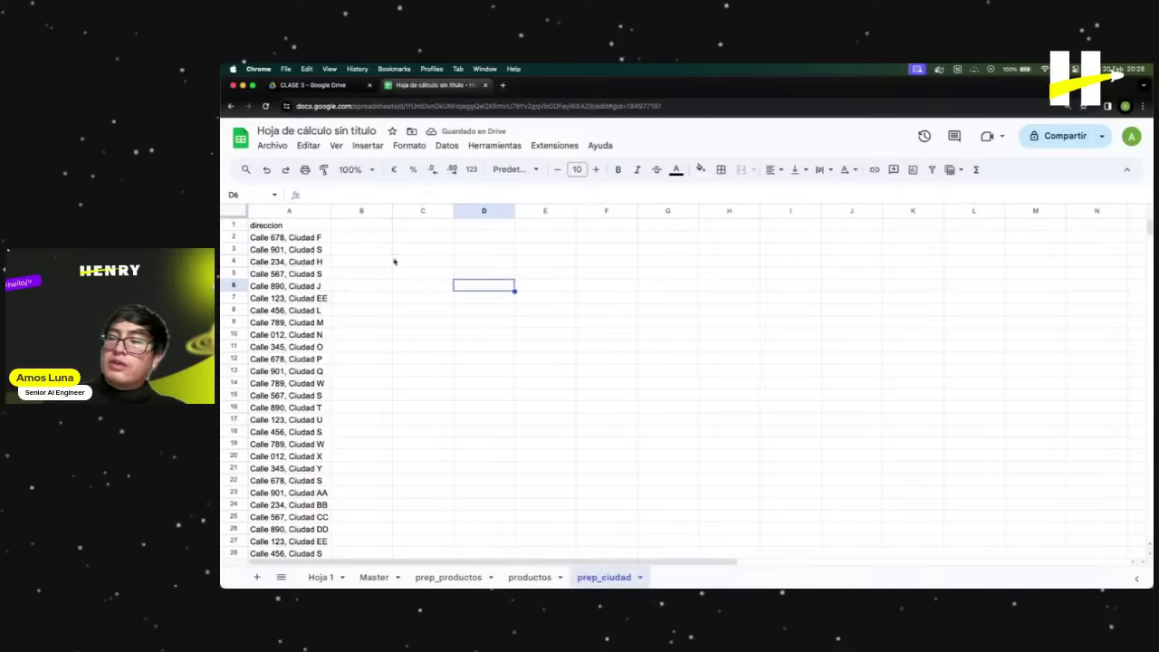
pyautogui.click(399, 250)
pyautogui.click(324, 226)
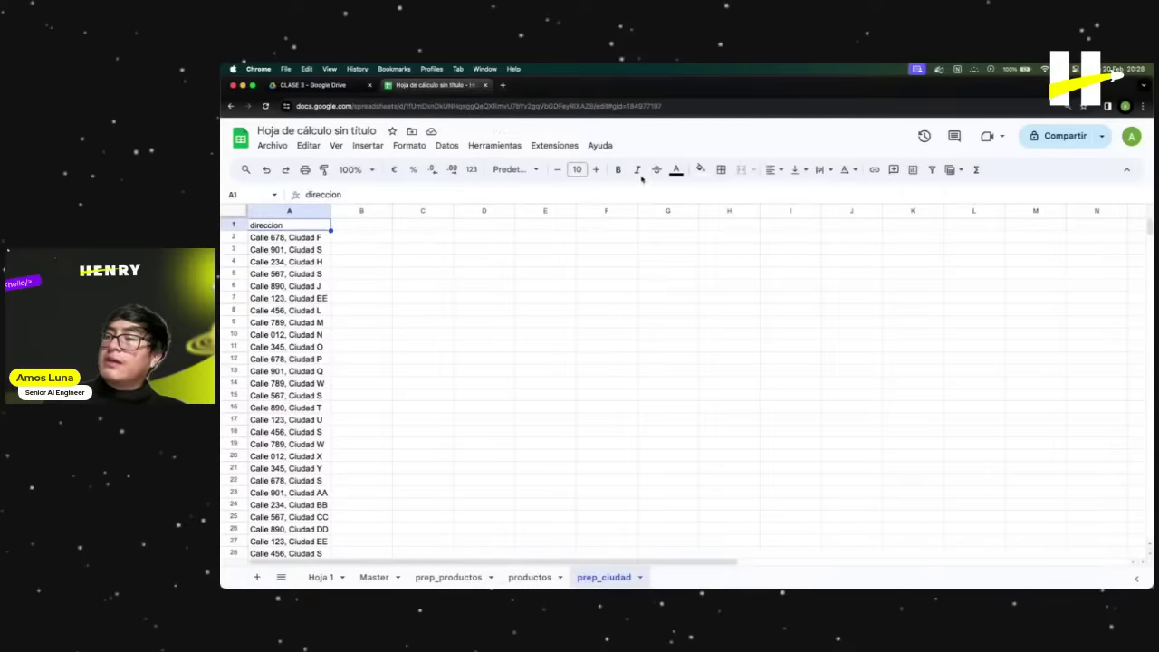
pyautogui.click(771, 169)
pyautogui.click(793, 193)
pyautogui.click(560, 323)
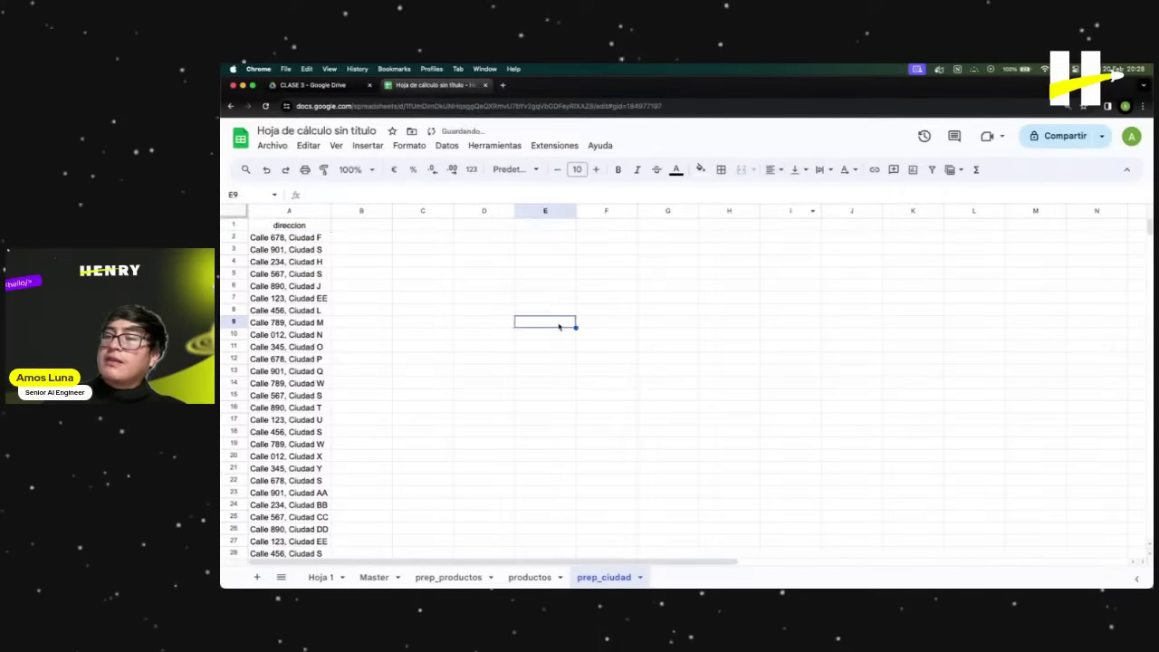
# Examine the QUERY formula in A2 and the street and city entries below it in the direccion column.
pyautogui.click(354, 239)
pyautogui.click(282, 239)
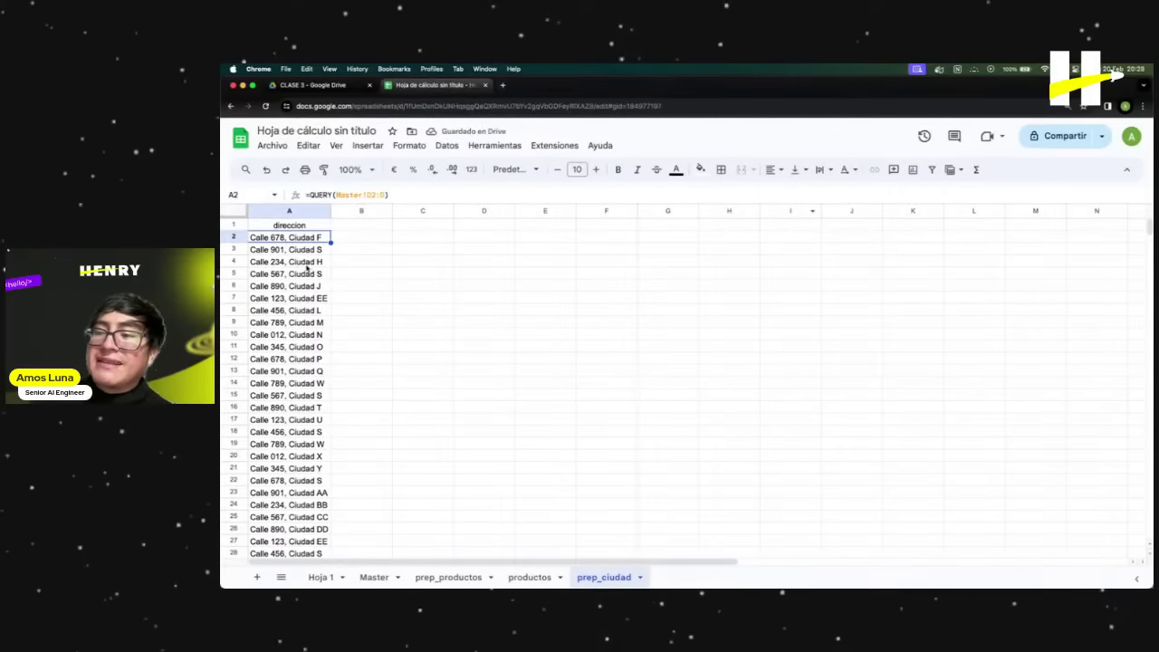
pyautogui.press('Down')
pyautogui.press('Down')
pyautogui.press('Down')
pyautogui.press('Down')
pyautogui.click(280, 238)
pyautogui.hotkey('shift', 'Down')
pyautogui.hotkey('shift', 'Down')
pyautogui.hotkey('shift', 'Down')
pyautogui.hotkey('shift', 'Down')
pyautogui.hotkey('shift', 'Down')
pyautogui.hotkey('shift', 'Down')
pyautogui.hotkey('shift', 'Down')
pyautogui.hotkey('shift', 'Down')
pyautogui.hotkey('shift', 'Down')
pyautogui.hotkey('shift', 'Down')
pyautogui.hotkey('shift', 'Down')
pyautogui.hotkey('shift', 'Down')
pyautogui.hotkey('shift', 'Down')
pyautogui.hotkey('shift', 'Down')
pyautogui.hotkey('shift', 'Down')
pyautogui.hotkey('shift', 'Down')
pyautogui.hotkey('shift', 'Down')
pyautogui.hotkey('shift', 'Down')
pyautogui.hotkey('shift', 'Down')
pyautogui.hotkey('shift', 'Down')
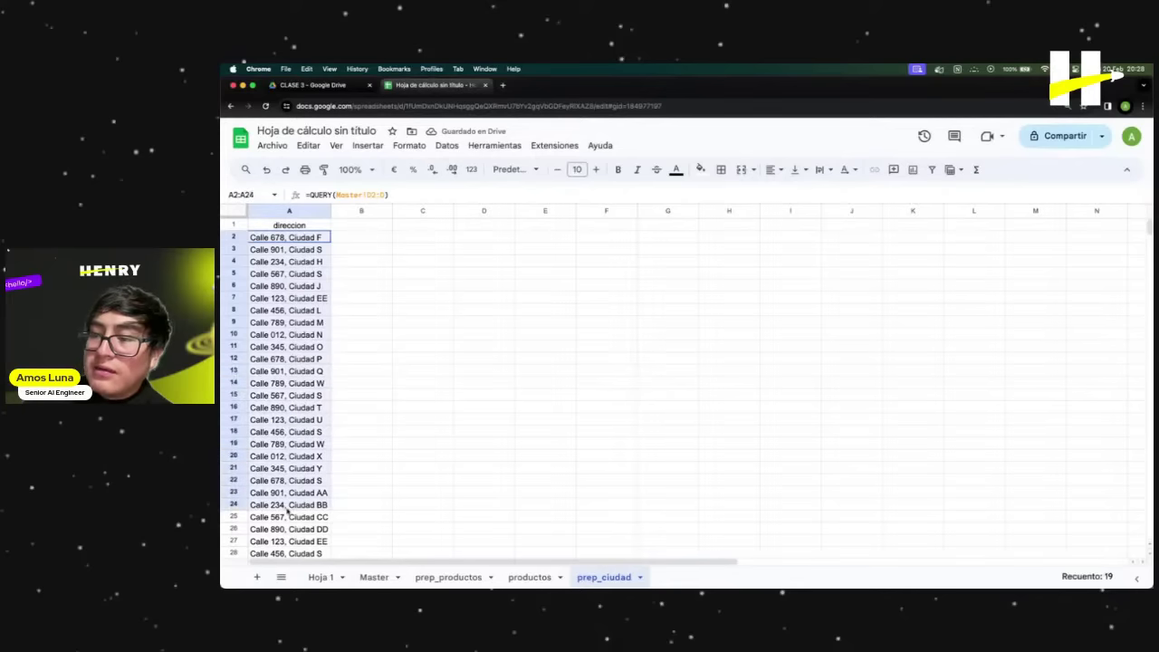
pyautogui.click(341, 255)
pyautogui.click(315, 242)
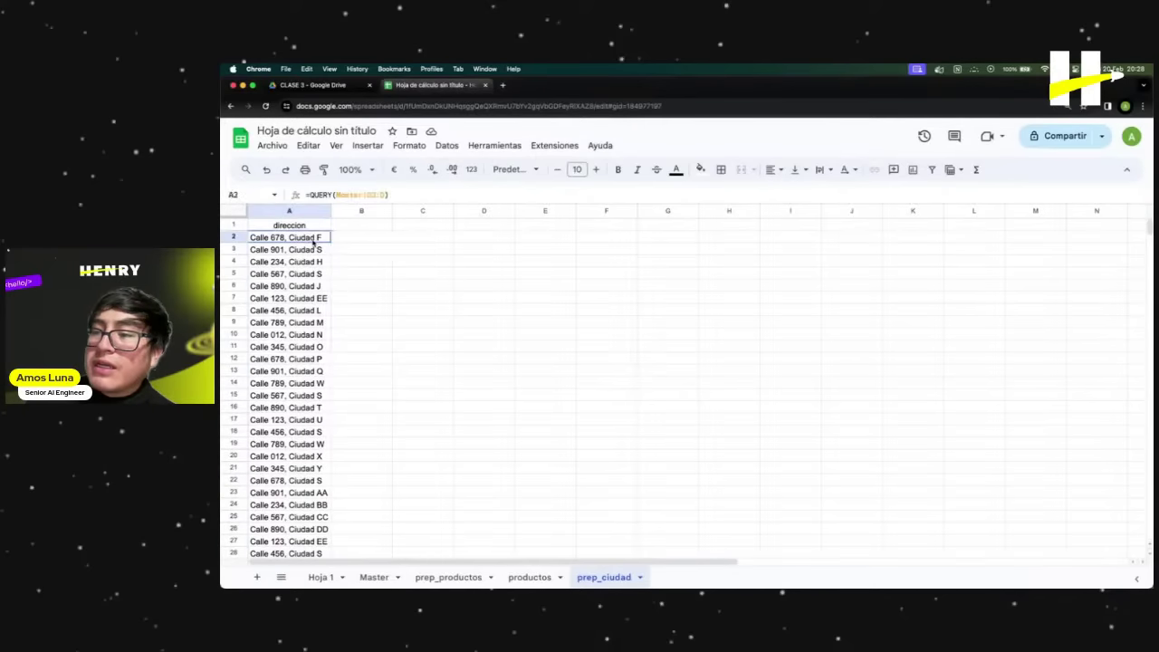
pyautogui.click(321, 252)
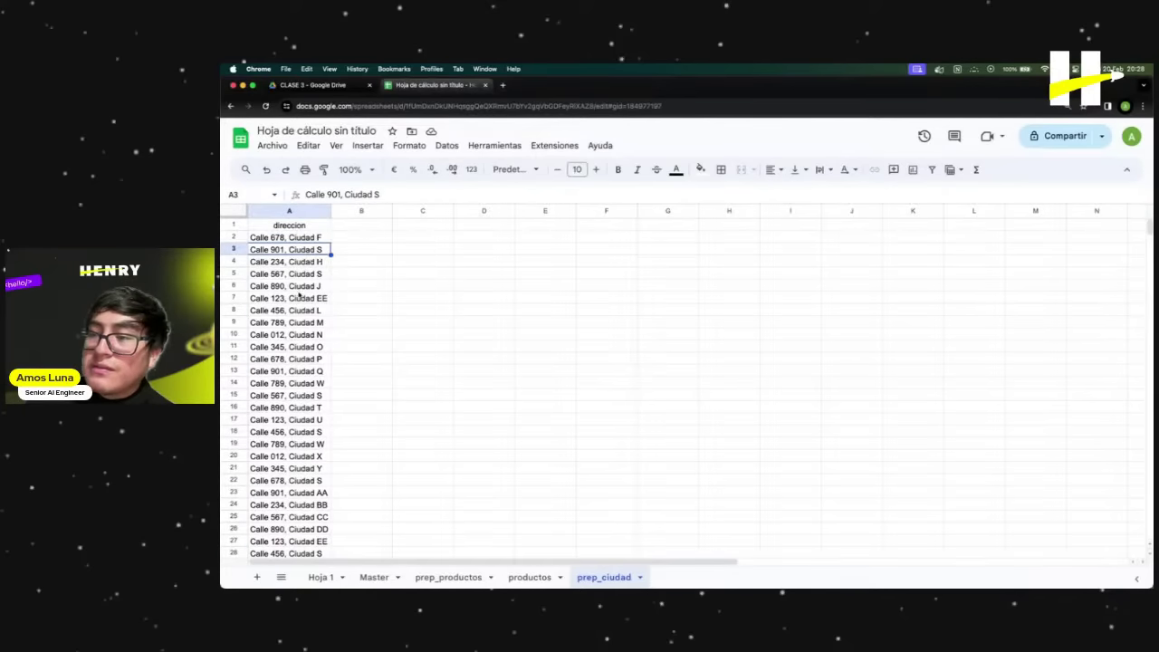
pyautogui.press('Down')
pyautogui.press('Down')
pyautogui.press('Down')
pyautogui.press('Down')
pyautogui.press('Down')
pyautogui.press('Down')
pyautogui.press('Down')
pyautogui.press('Down')
pyautogui.press('Down')
pyautogui.press('Down')
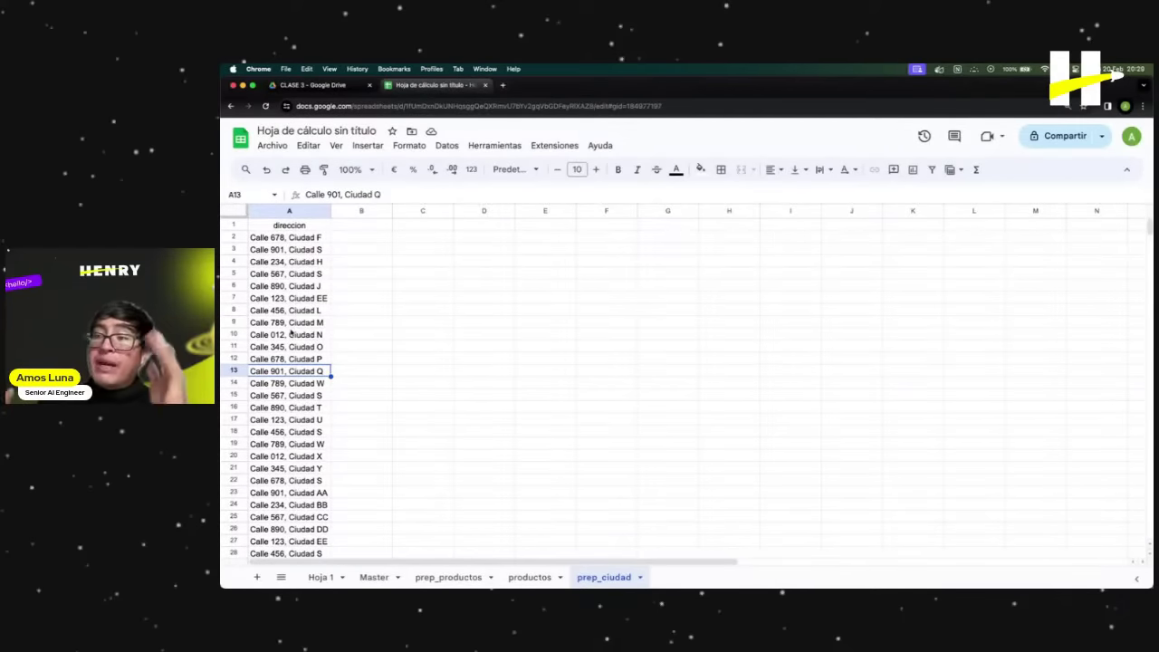
# Write the formula =IFERROR(ARRAYFORMULA(SPLIT(A2:A,",")), "") in cell B2 to split the addresses at the comma.
pyautogui.click(354, 239)
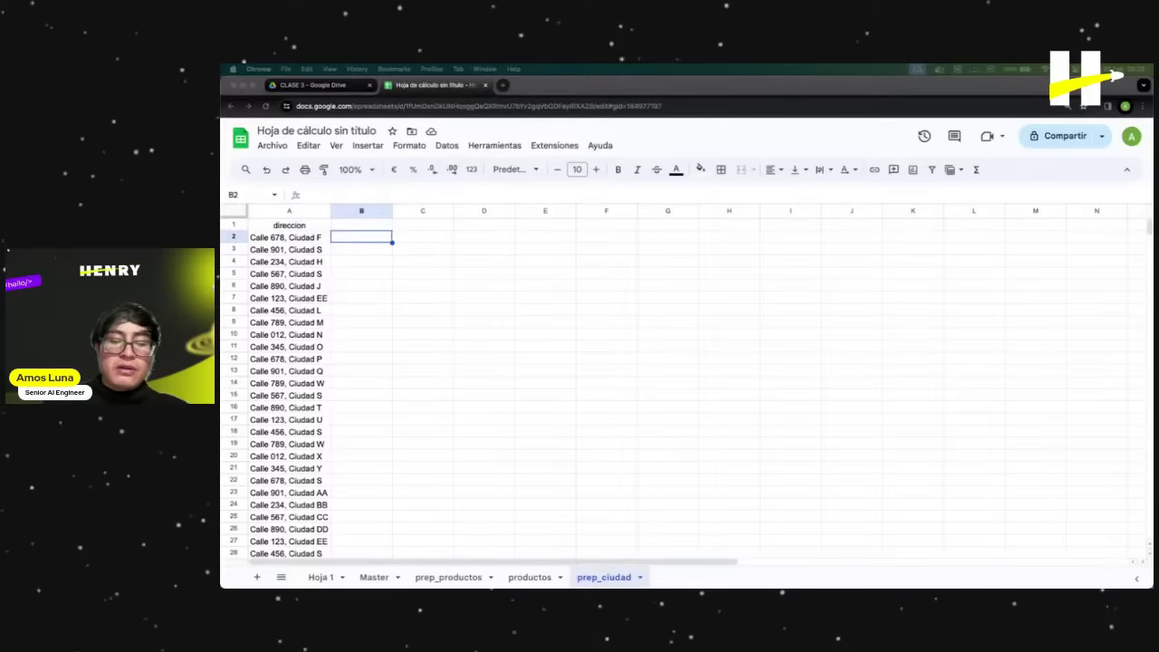
pyautogui.click(367, 275)
pyautogui.click(357, 240)
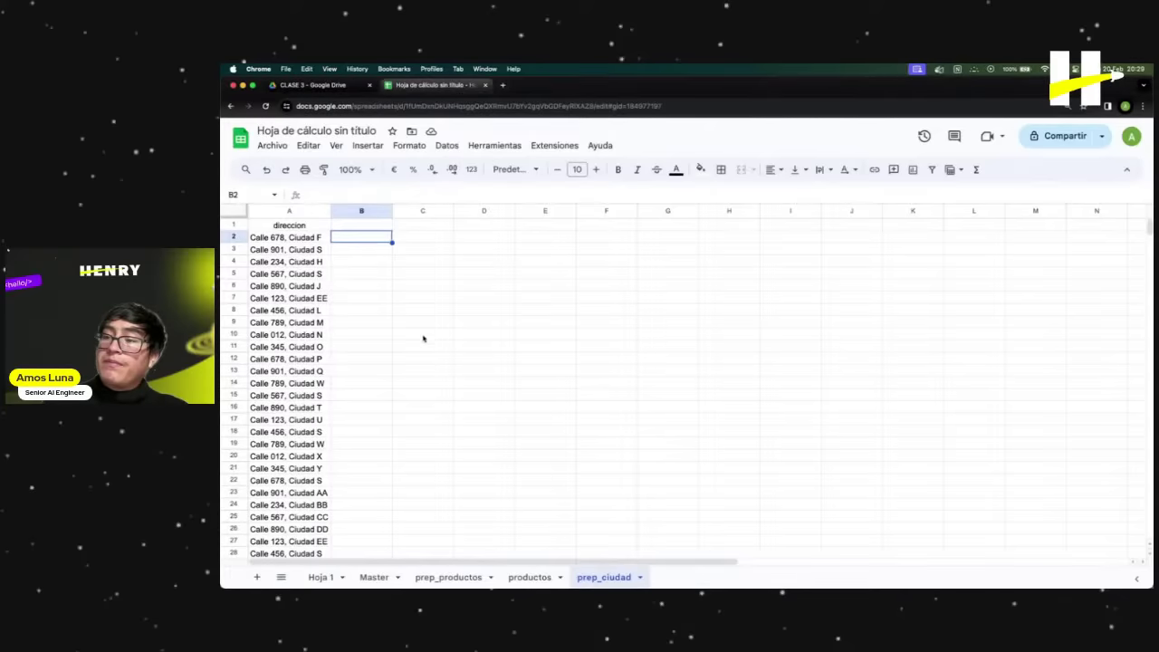
pyautogui.click(367, 263)
pyautogui.click(364, 241)
pyautogui.click(354, 195)
pyautogui.write('=IFERROR(ARRAYFORMULA(SPLIT(A2:A,",")), "")')
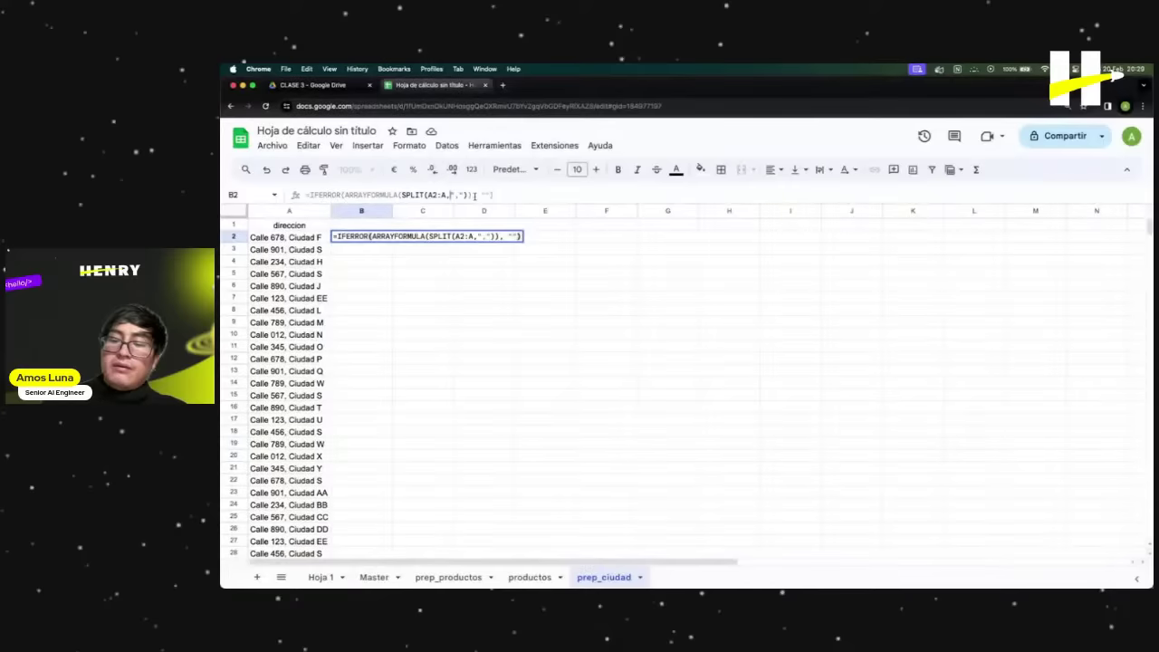
# Replace the comma argument separators of SPLIT and IFERROR with semicolons, giving =IFERROR(ARRAYFORMULA(SPLIT(A2:A;",")); "").
pyautogui.press('BackSpace')
pyautogui.write(';')
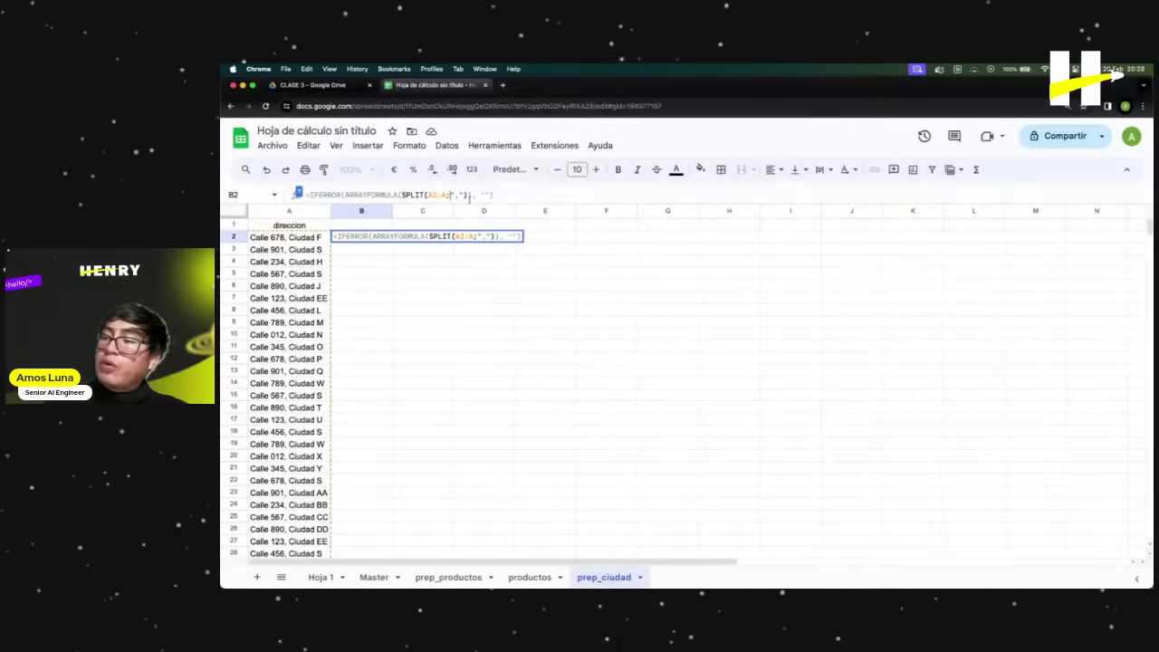
pyautogui.click(473, 195)
pyautogui.press('BackSpace')
pyautogui.write(';')
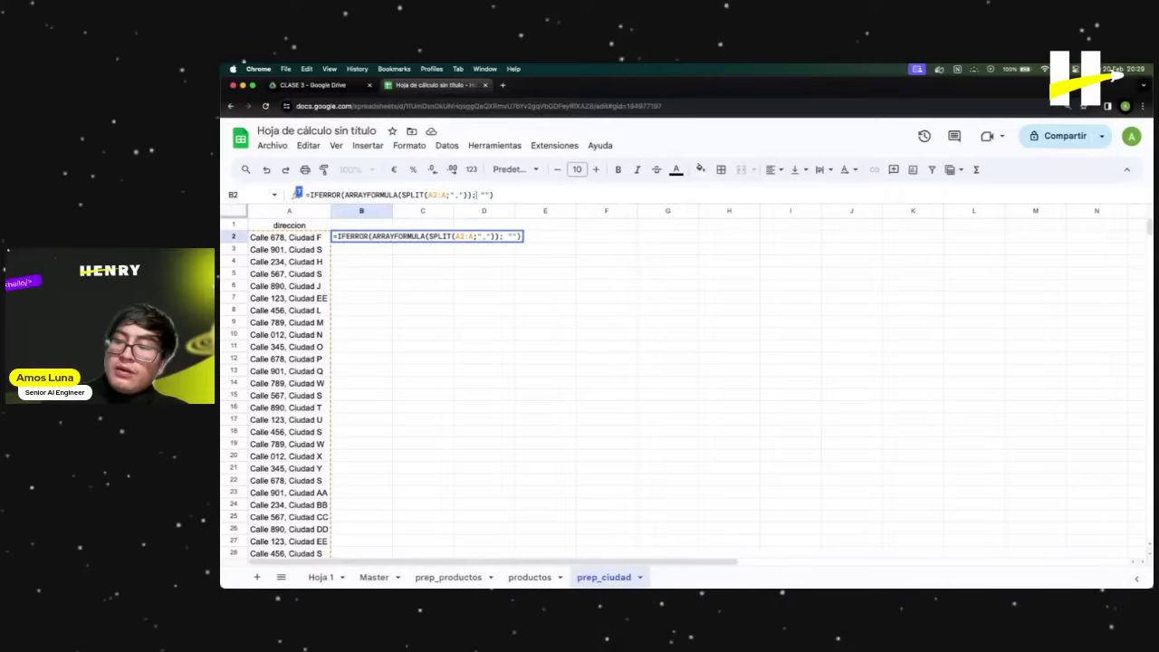
# Review the delimiter, ARRAYFORMULA, A2:A range and IFERROR parts of the B2 formula against the address rows, and commit it.
pyautogui.doubleClick(457, 194)
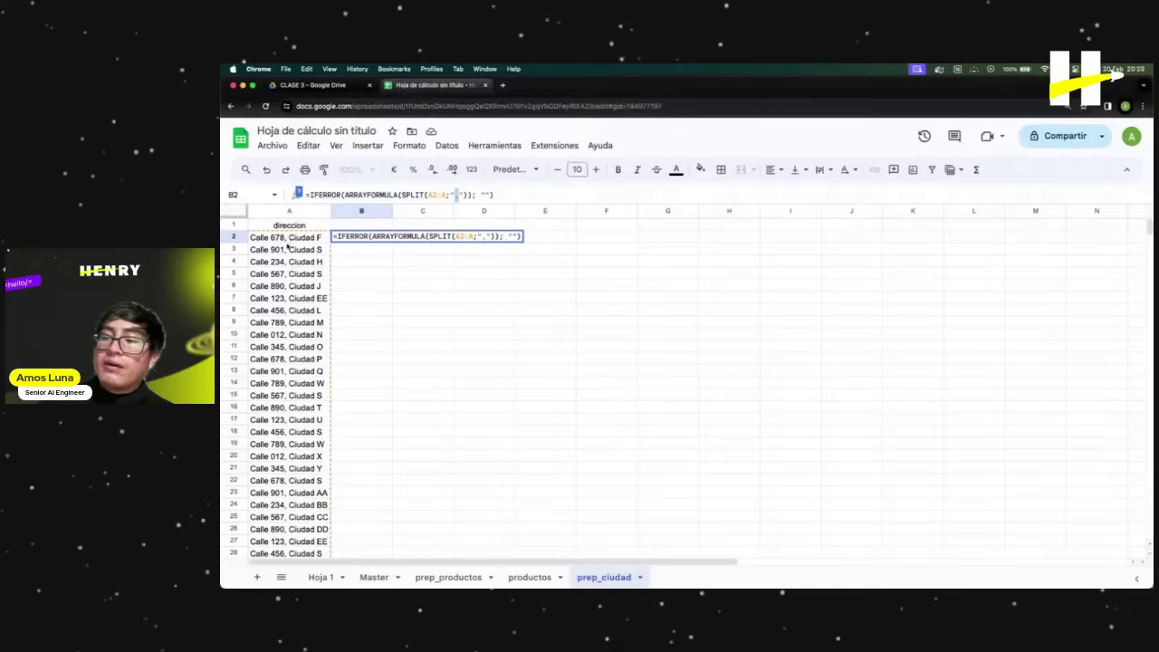
pyautogui.click(508, 196)
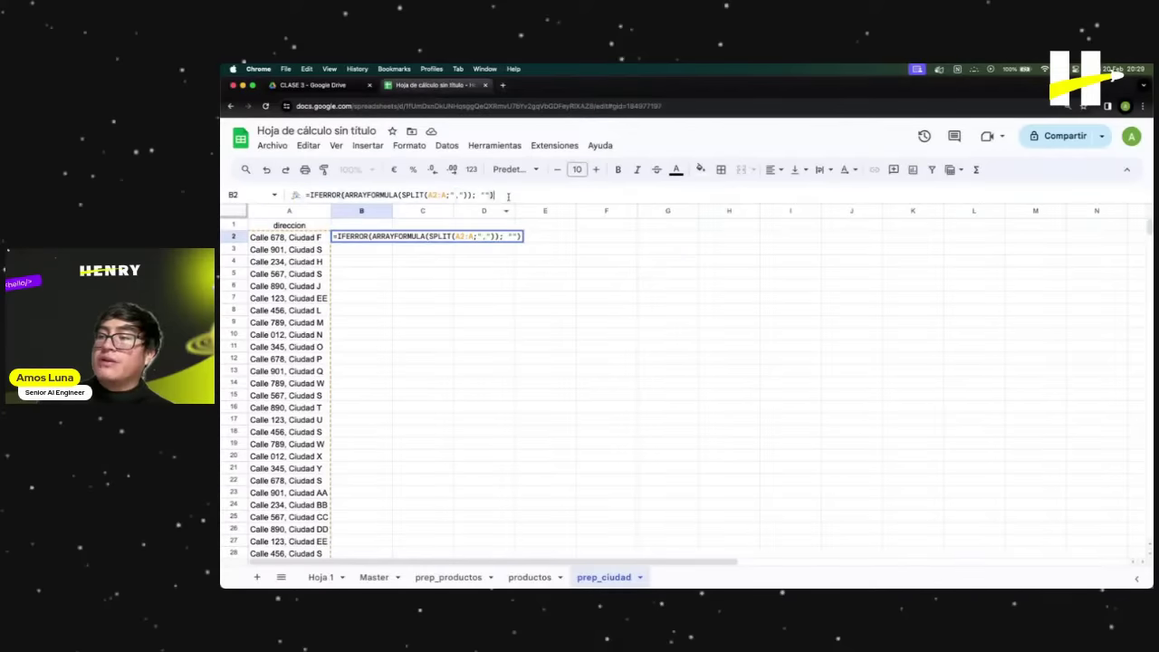
pyautogui.doubleClick(370, 194)
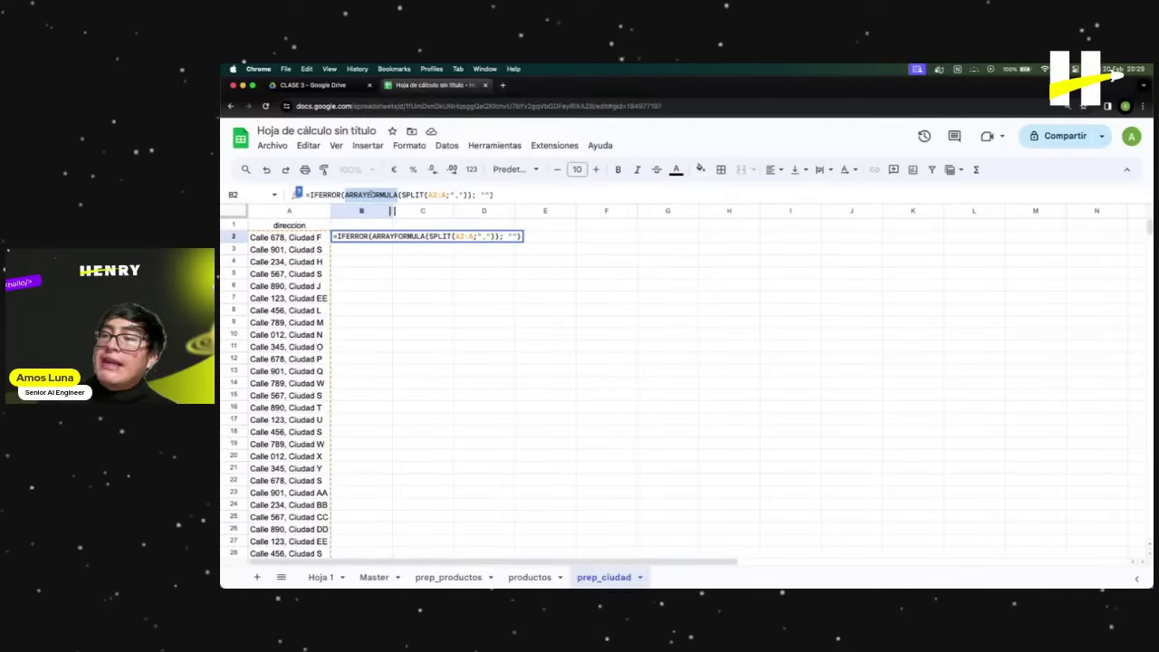
pyautogui.click(433, 194)
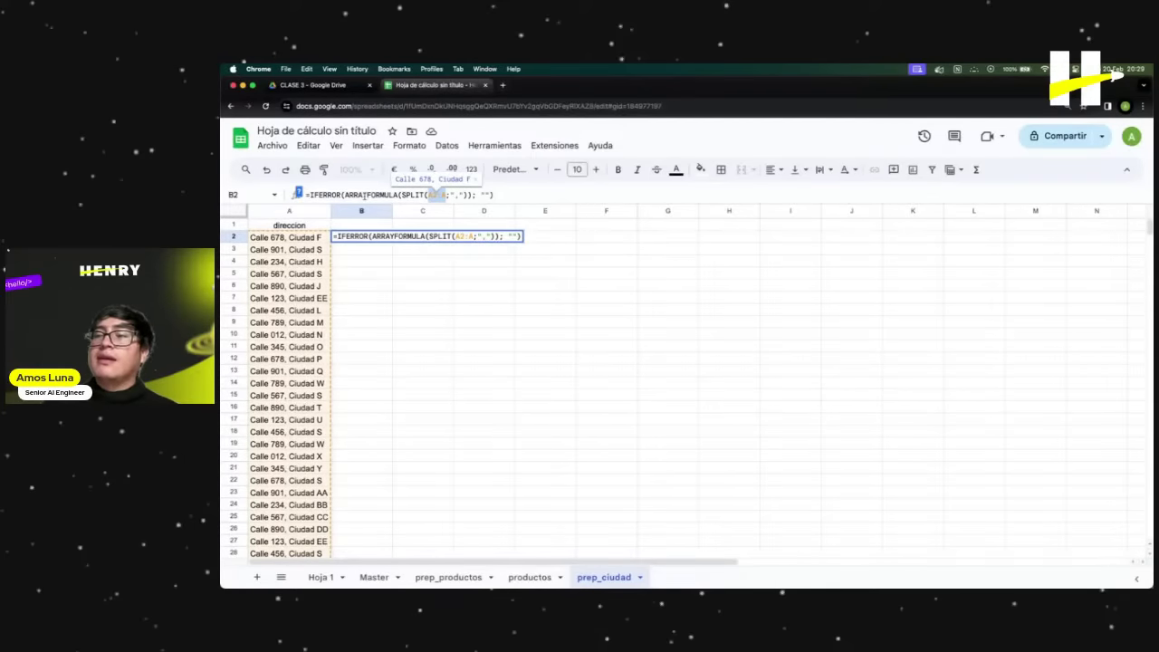
pyautogui.doubleClick(326, 191)
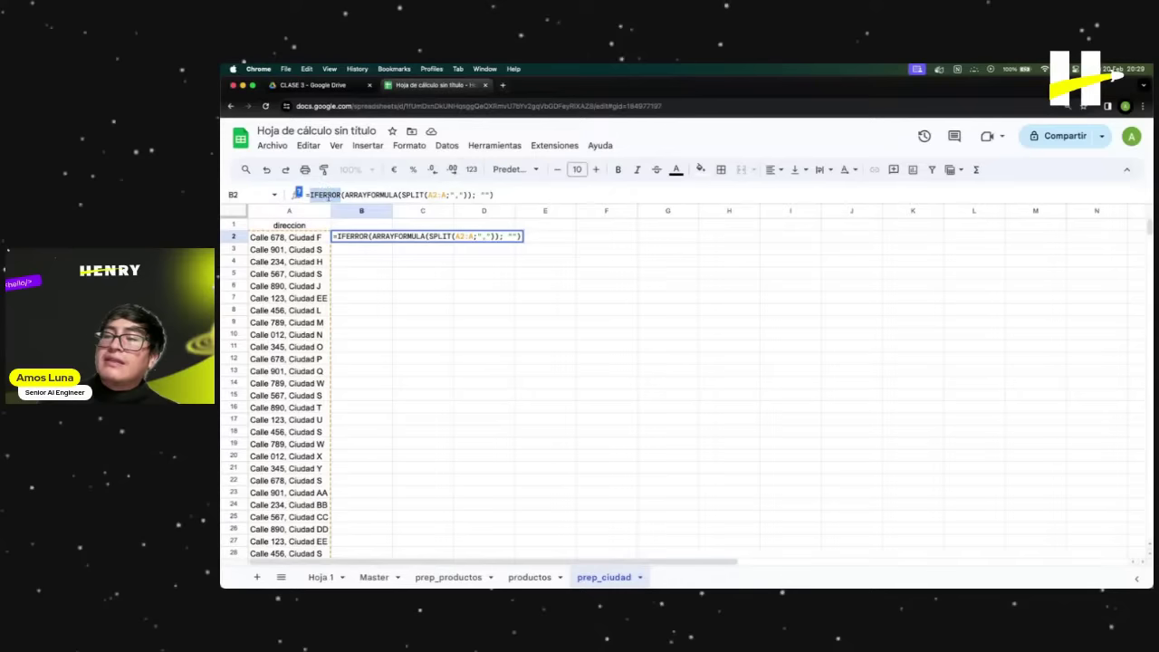
pyautogui.scroll(-10, 305, 344)
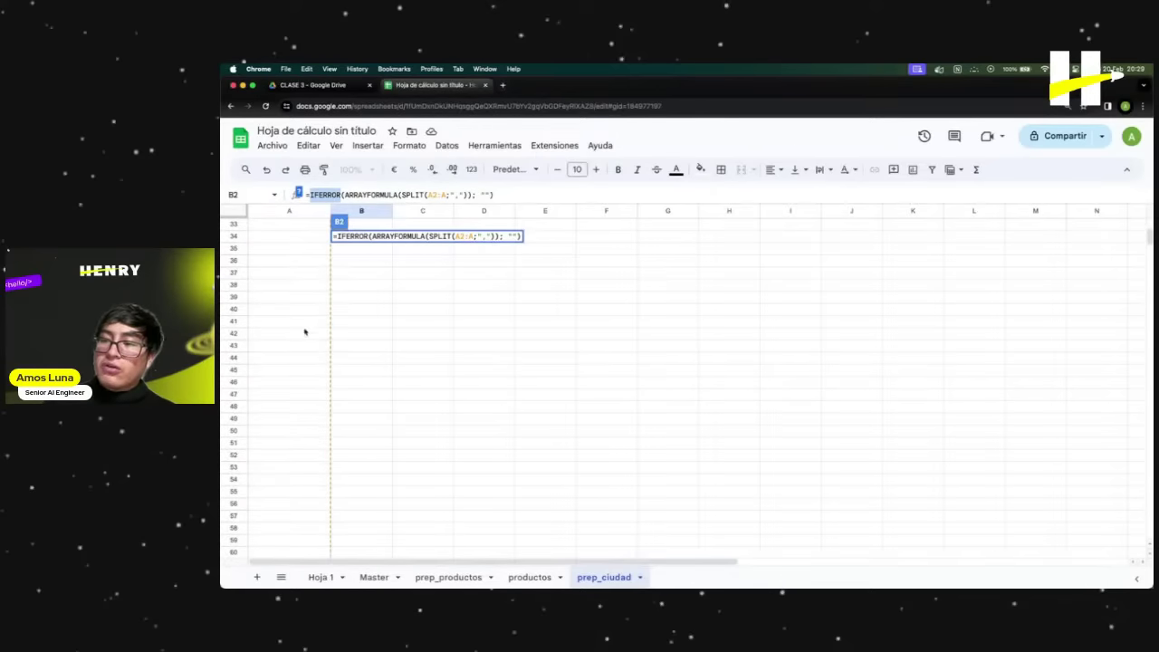
pyautogui.scroll(3, 303, 317)
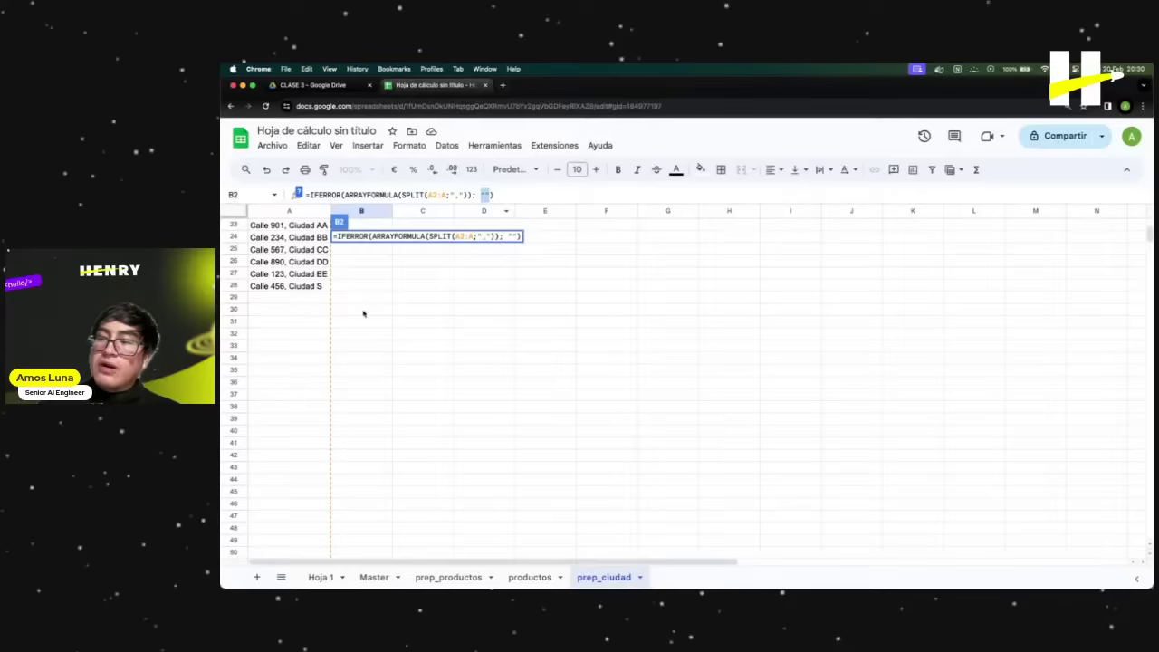
pyautogui.scroll(1, 363, 316)
pyautogui.click(503, 193)
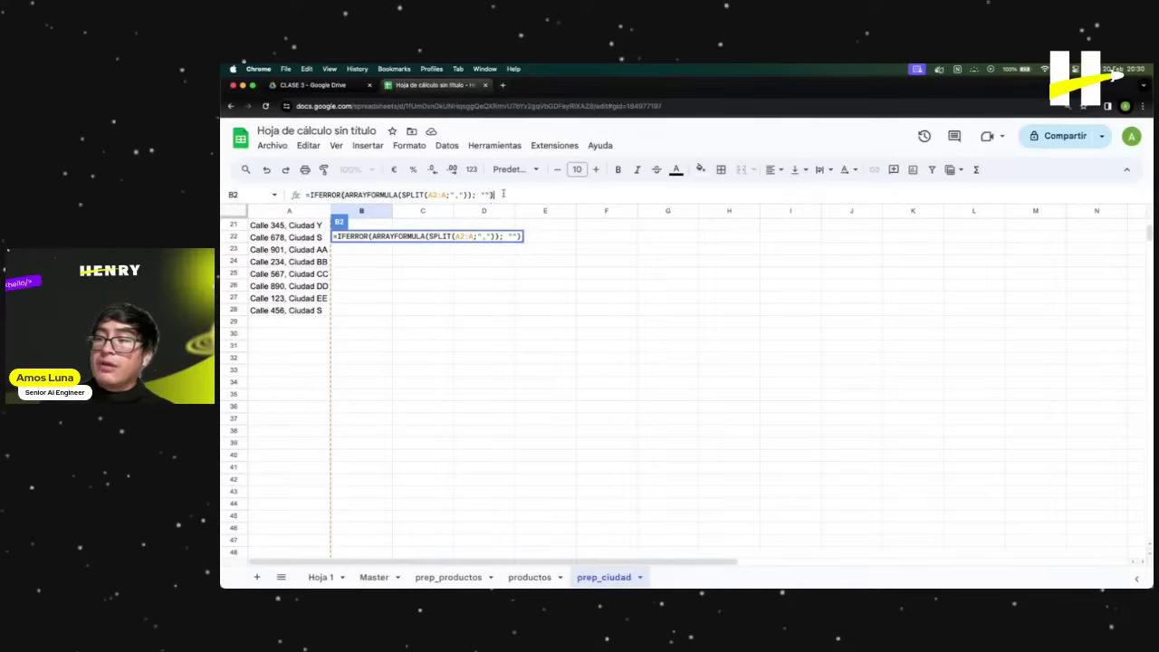
pyautogui.press('Return')
# Compare the split street and city columns with the original addresses, including the empty rows below the last one.
pyautogui.scroll(-4, 472, 314)
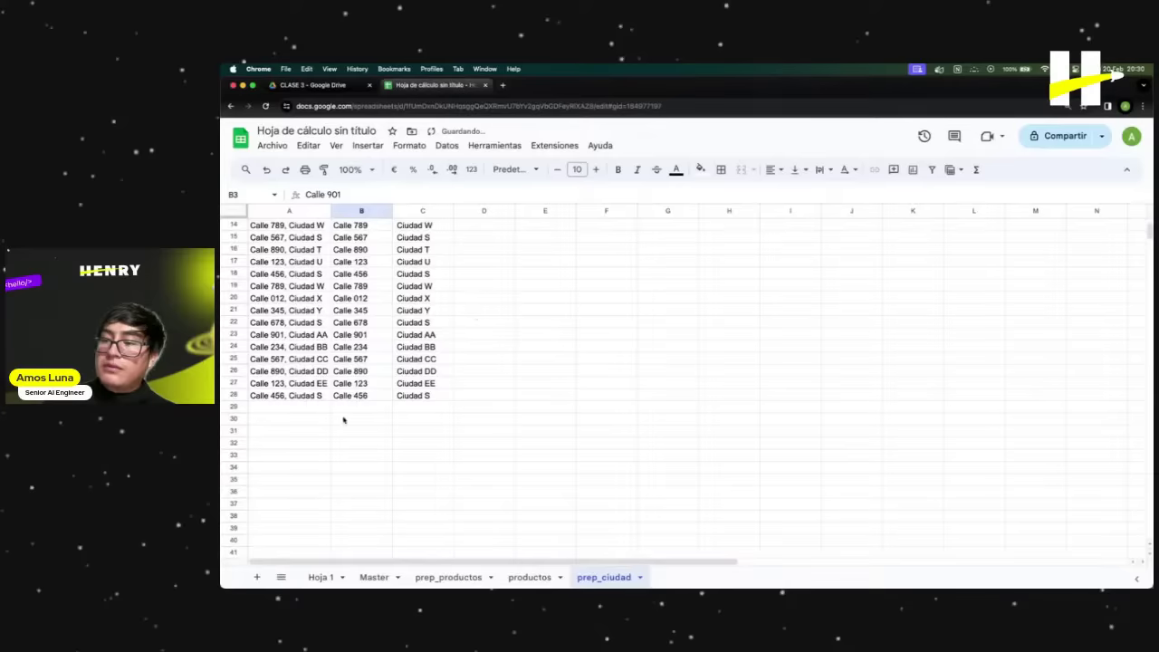
pyautogui.moveTo(312, 409); pyautogui.dragTo(436, 481)
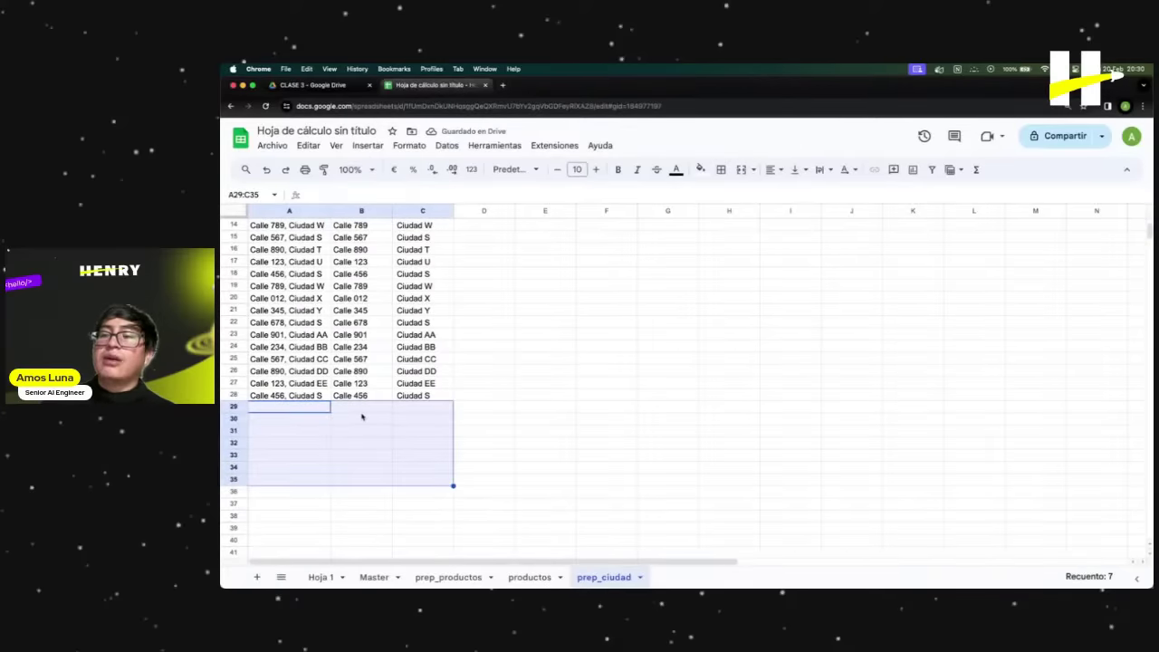
pyautogui.click(348, 412)
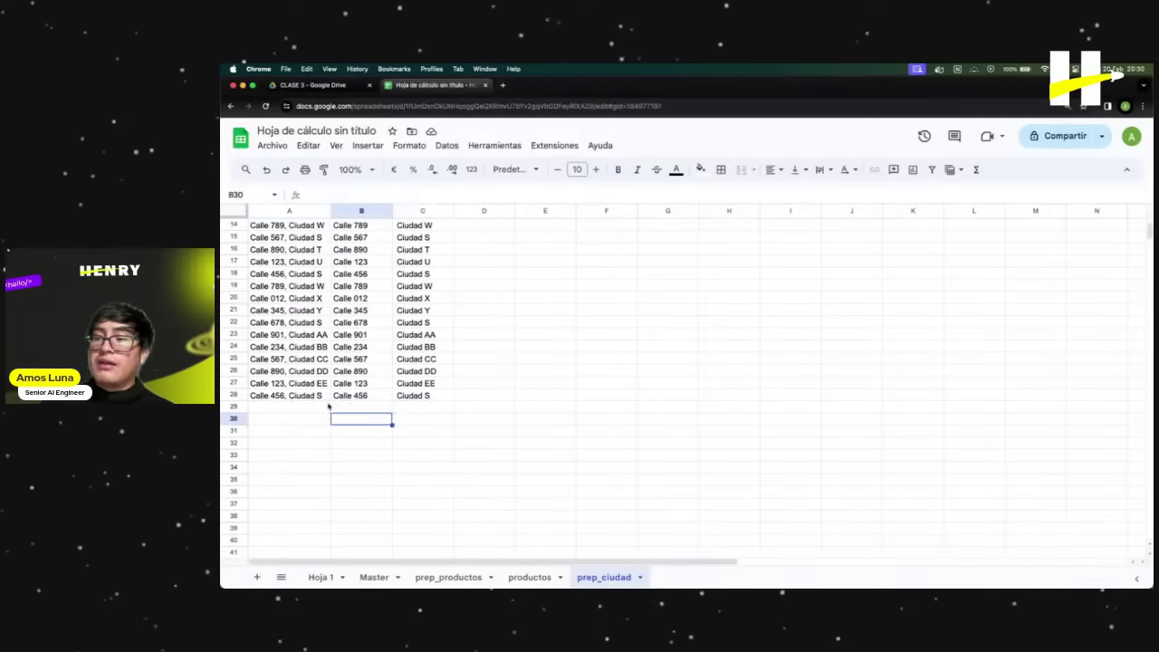
pyautogui.click(319, 395)
pyautogui.scroll(5, 420, 421)
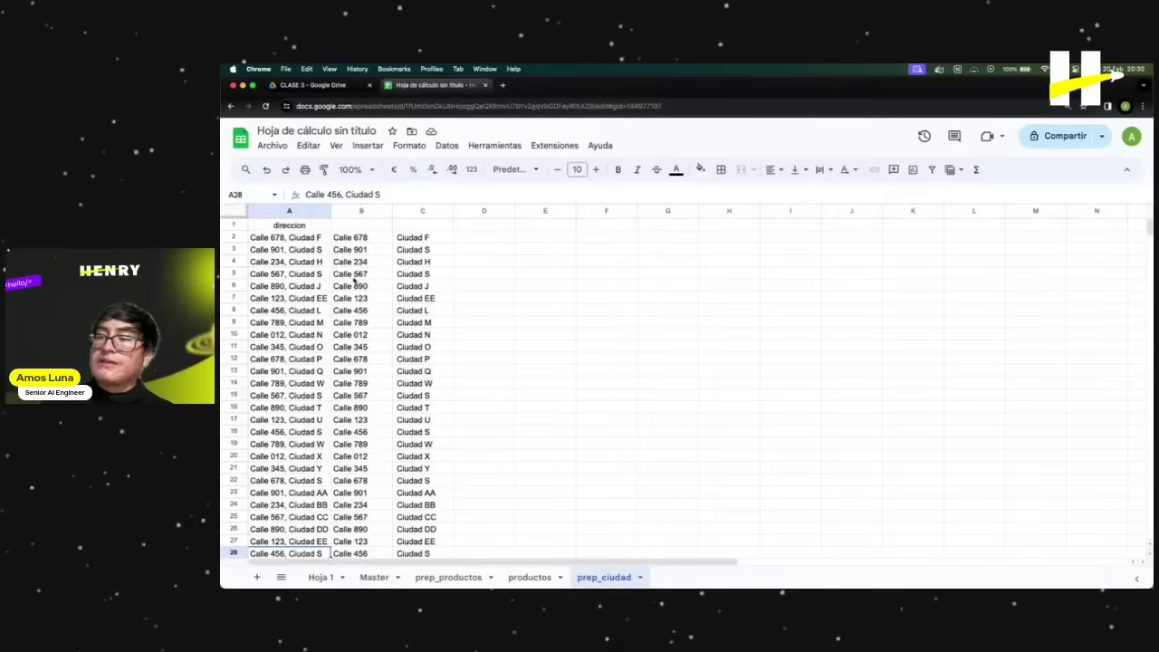
pyautogui.click(308, 239)
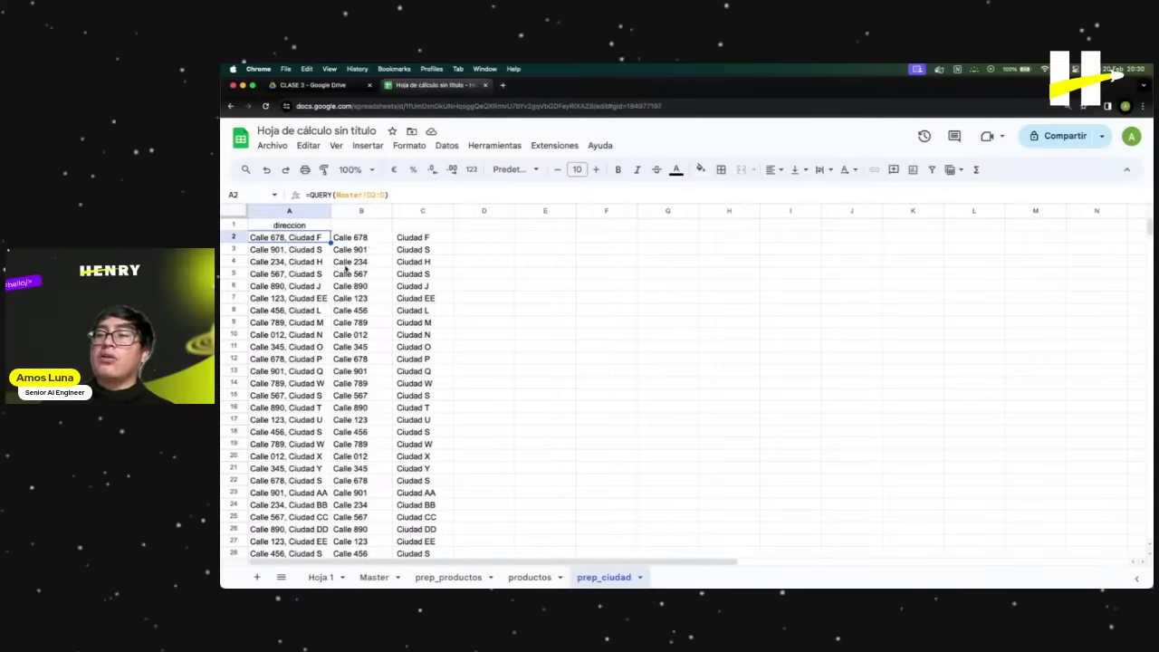
pyautogui.click(361, 238)
pyautogui.click(421, 238)
pyautogui.click(384, 239)
pyautogui.click(438, 239)
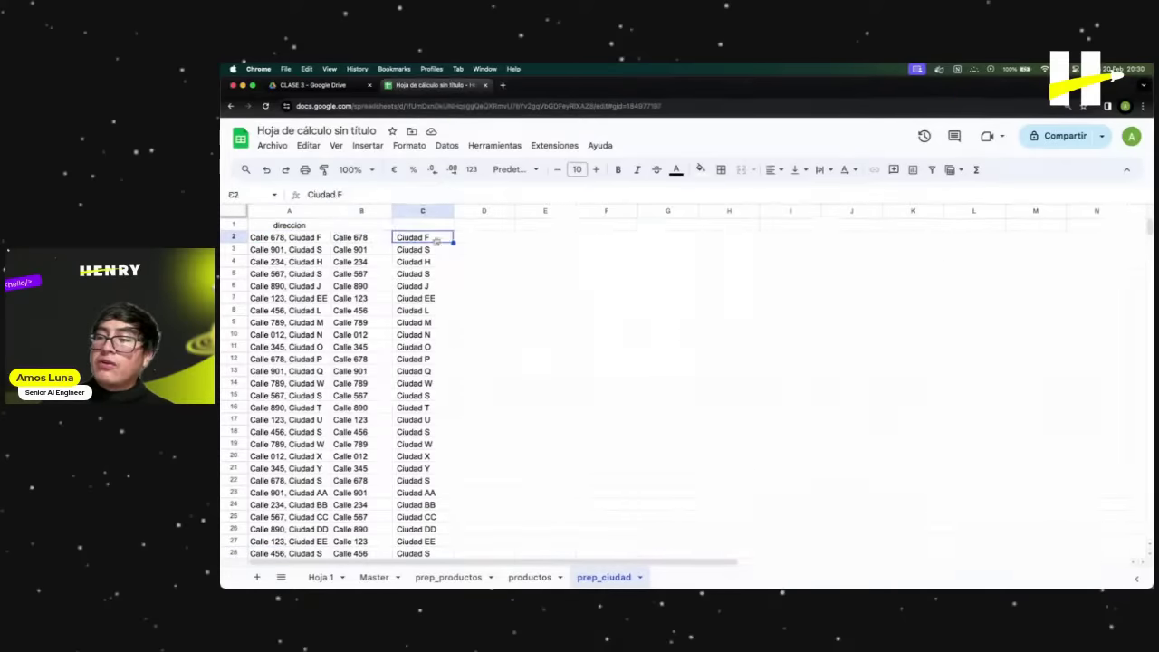
pyautogui.click(357, 240)
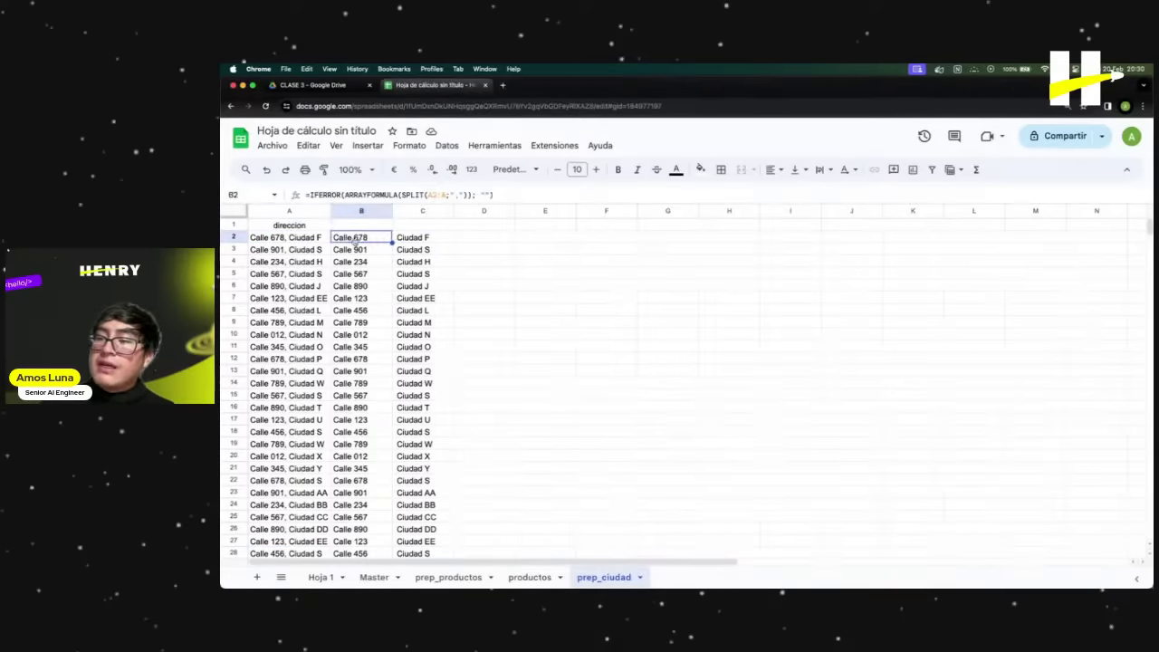
# Head the split address columns with direccion in B1 and ciudad in C1.
pyautogui.click(430, 242)
pyautogui.click(265, 243)
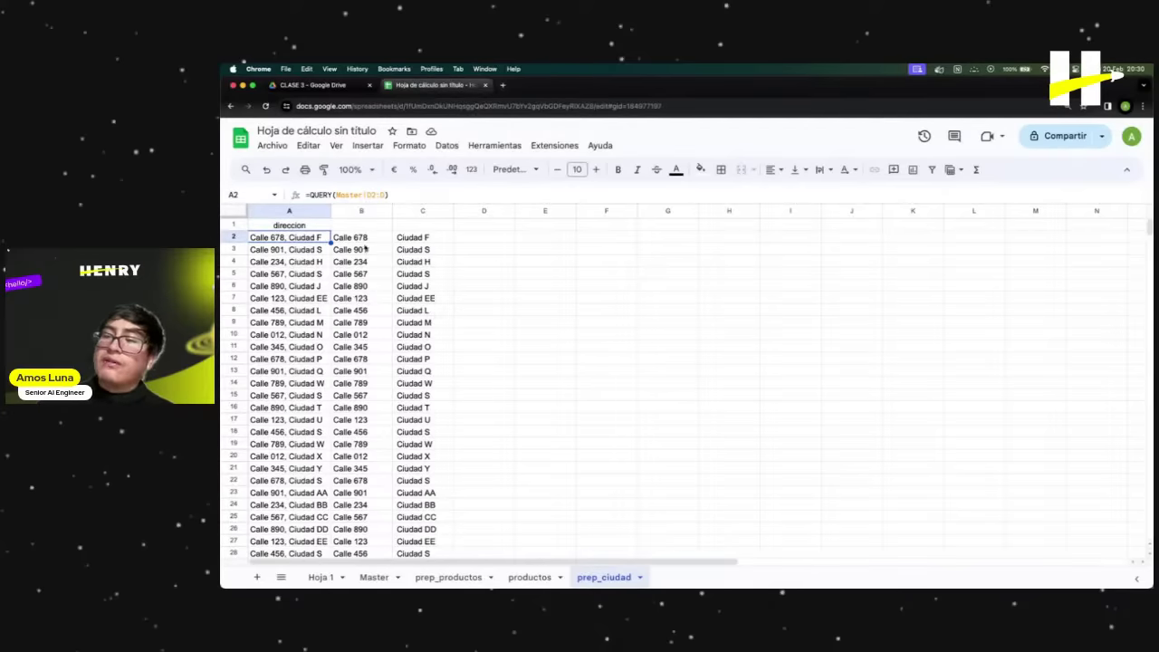
pyautogui.click(365, 248)
pyautogui.click(303, 239)
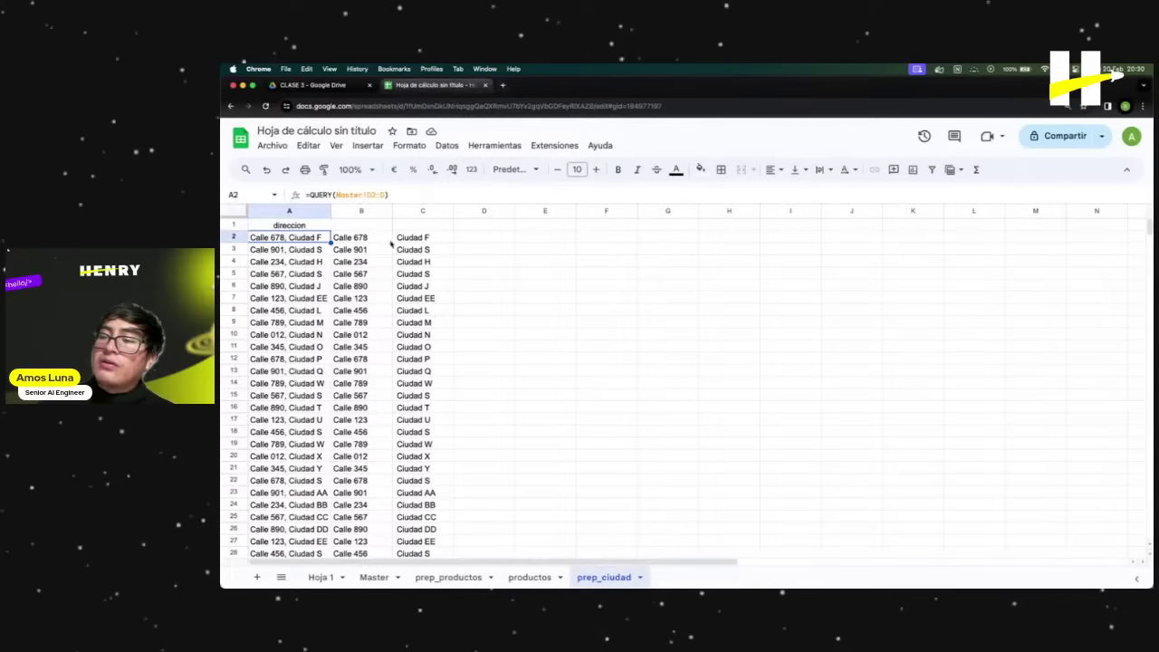
pyautogui.click(382, 242)
pyautogui.click(354, 227)
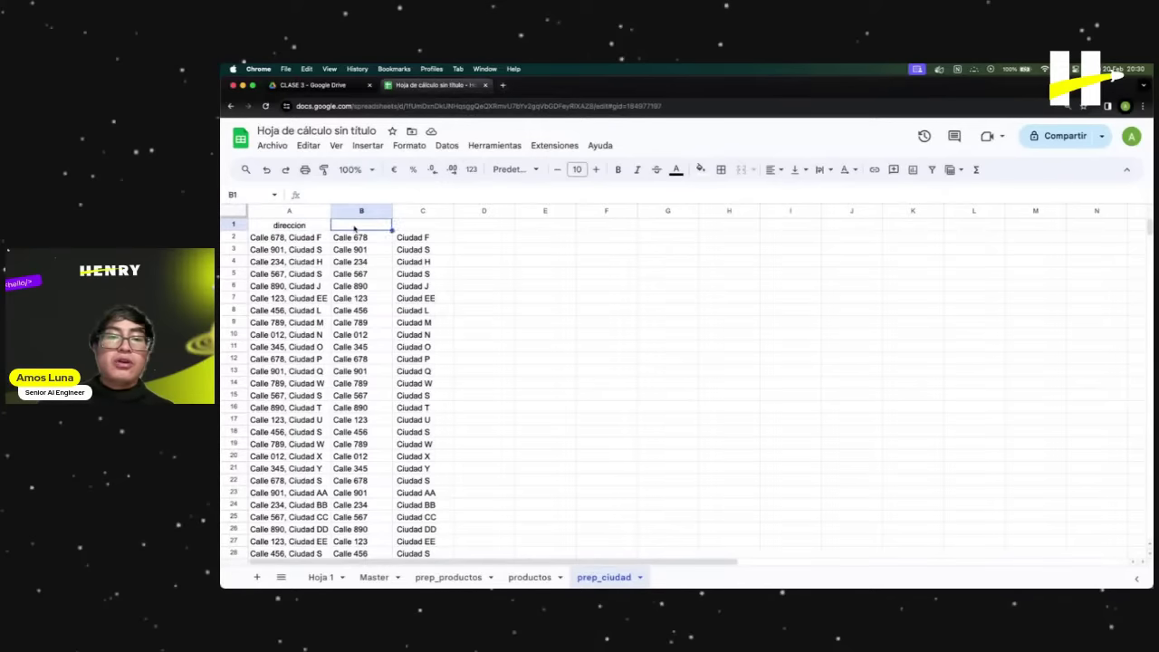
pyautogui.write('di')
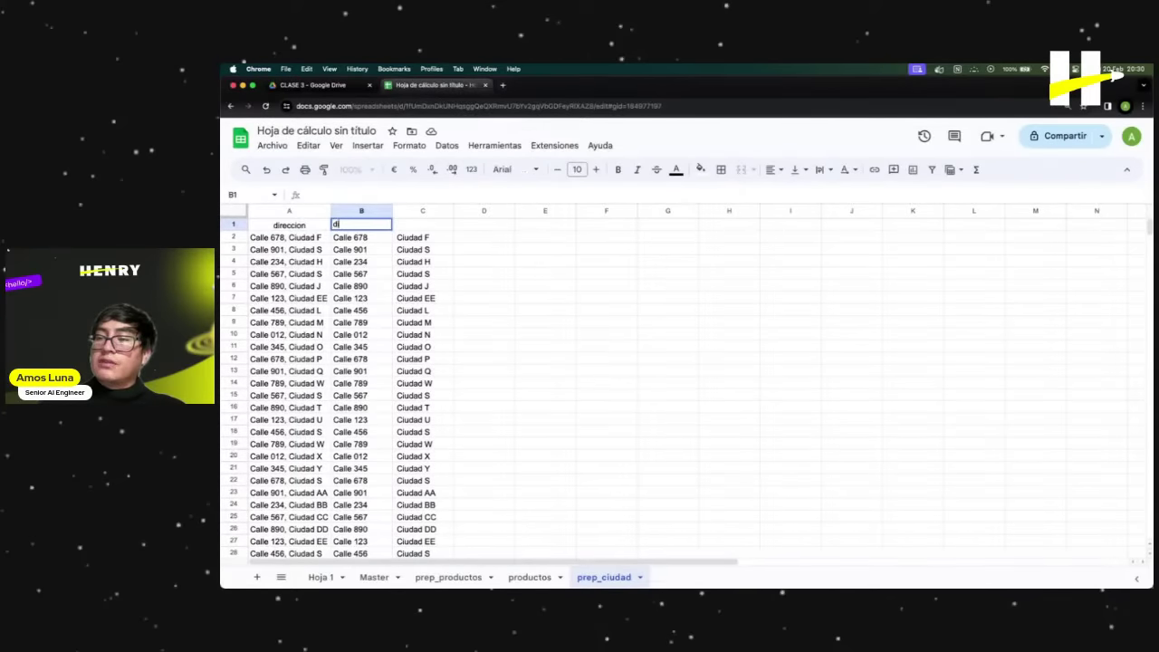
pyautogui.write('reccion')
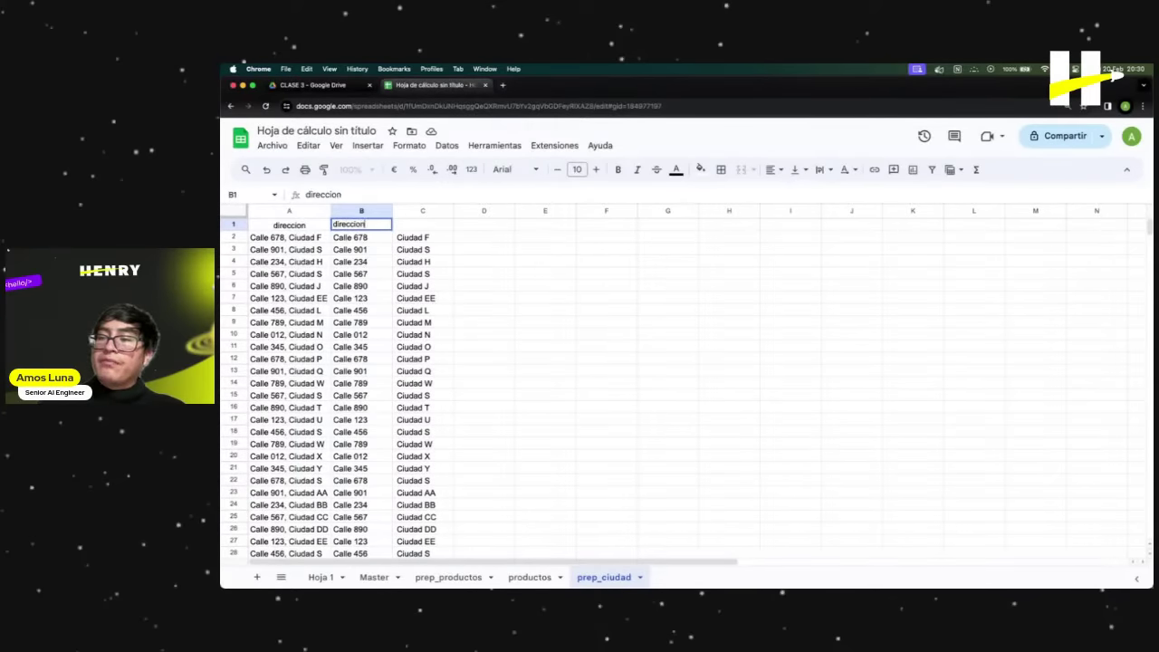
pyautogui.press('Tab')
pyautogui.write('ciudad')
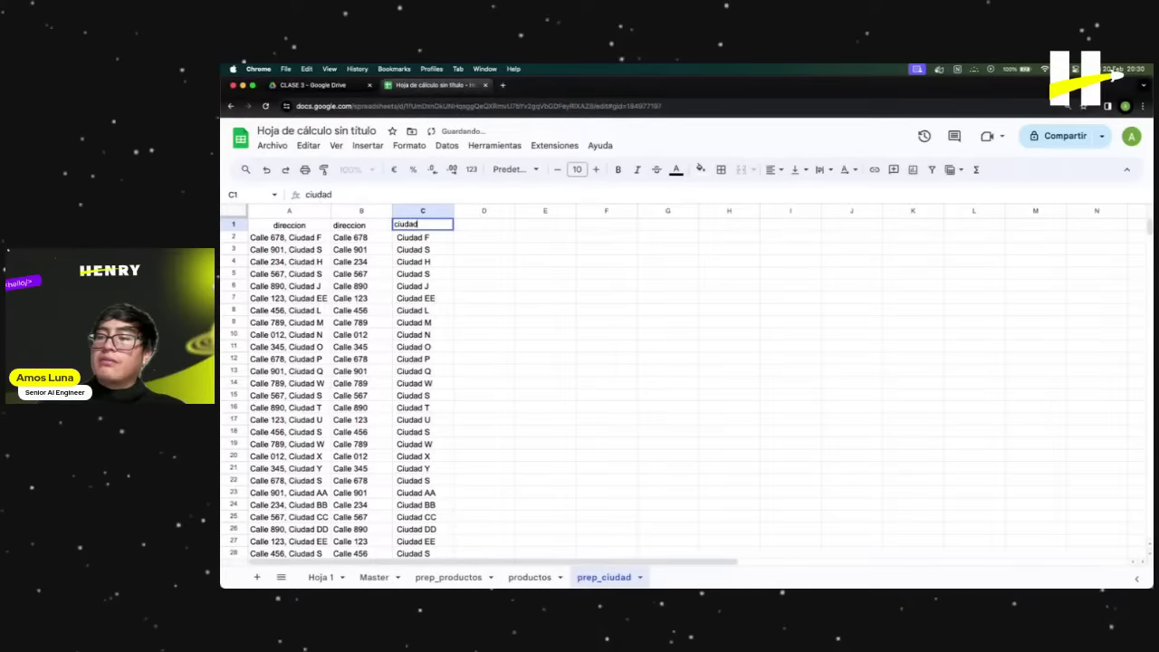
pyautogui.press('Tab')
# Examine the header row and the separated direccion and ciudad columns, including the repeated city values down to the last address.
pyautogui.click(360, 237)
pyautogui.click(289, 224)
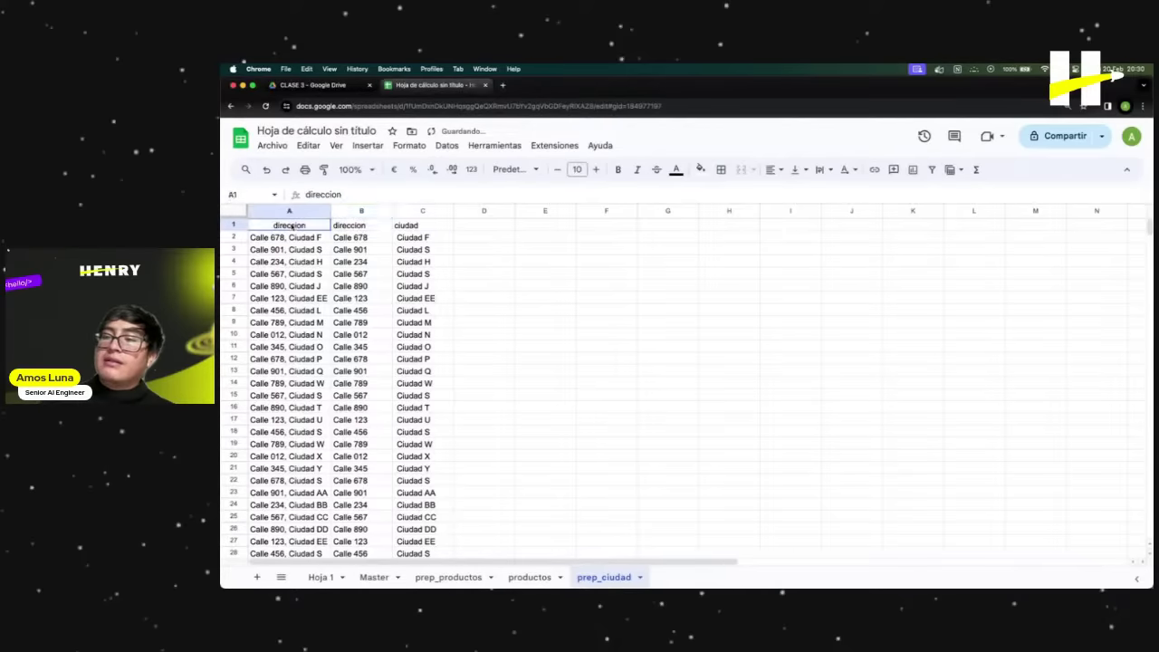
pyautogui.keyDown('shift'); pyautogui.click(421, 225); pyautogui.keyUp('shift')
pyautogui.click(534, 301)
pyautogui.click(375, 311)
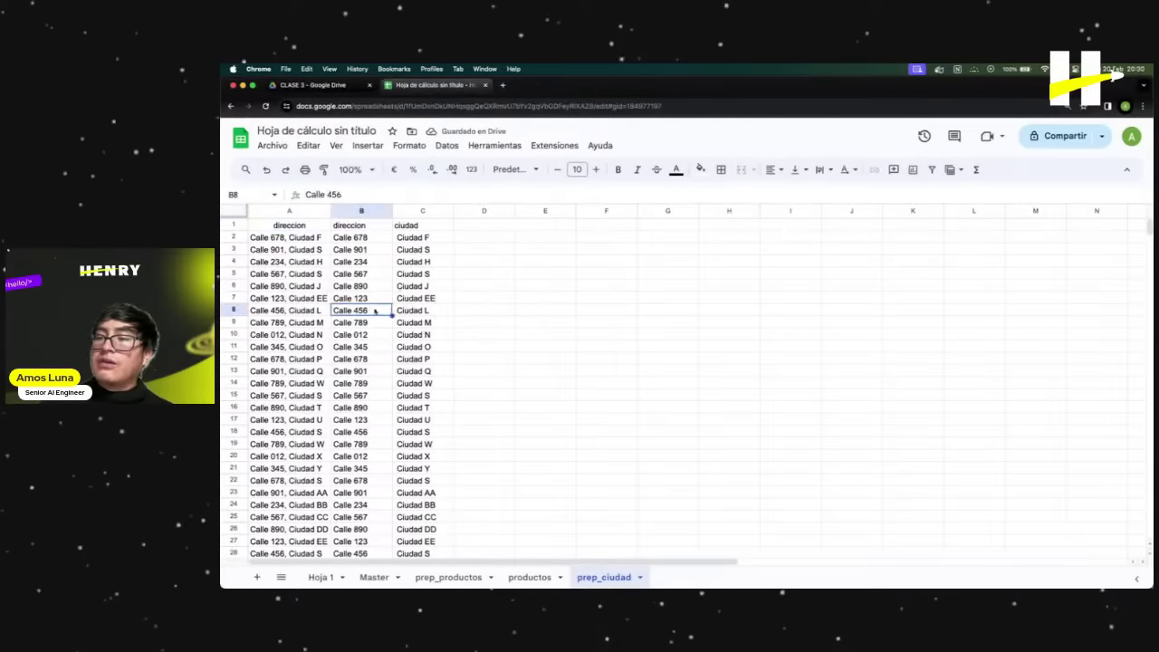
pyautogui.click(461, 337)
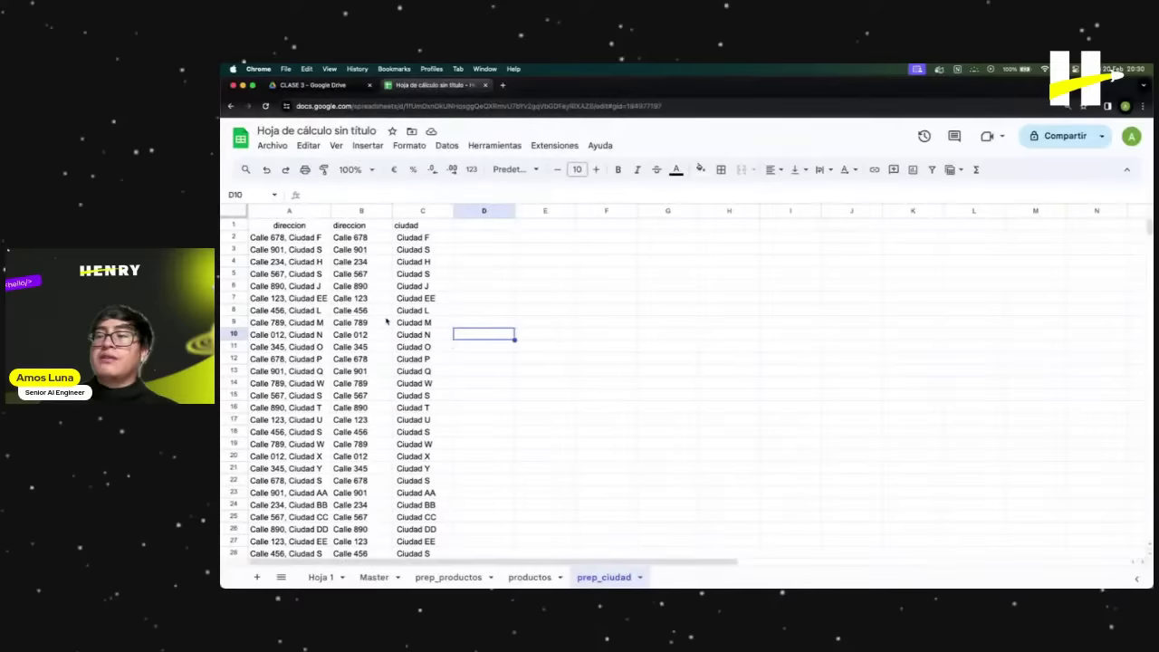
pyautogui.click(448, 432)
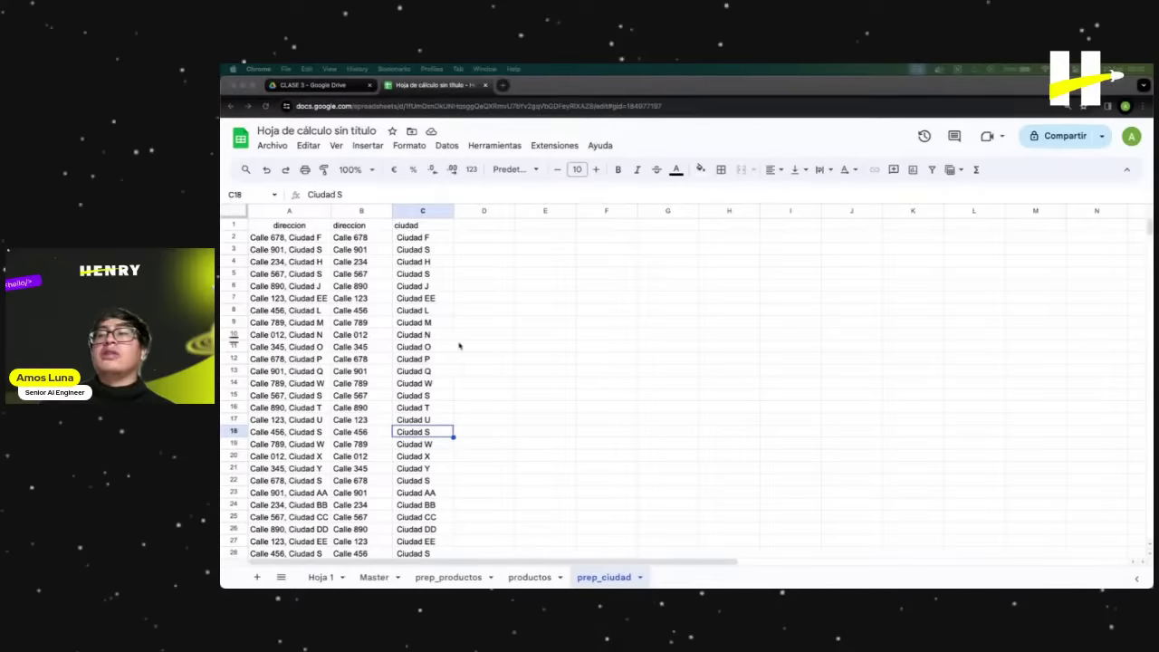
pyautogui.click(364, 260)
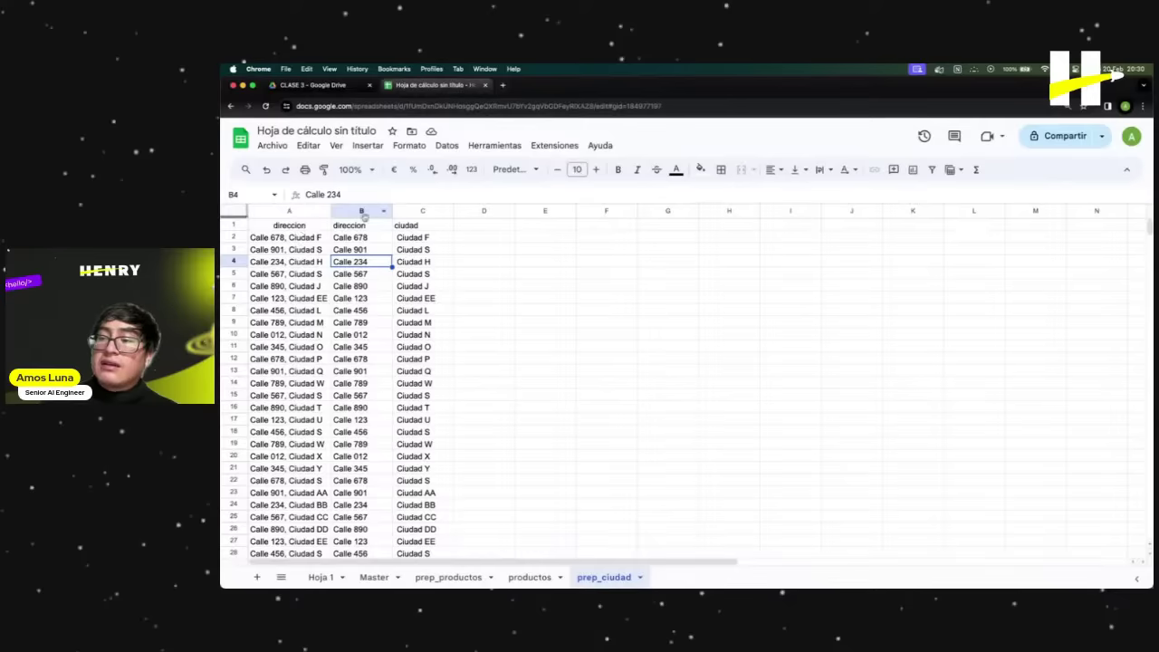
pyautogui.click(362, 210)
pyautogui.click(422, 249)
pyautogui.click(422, 211)
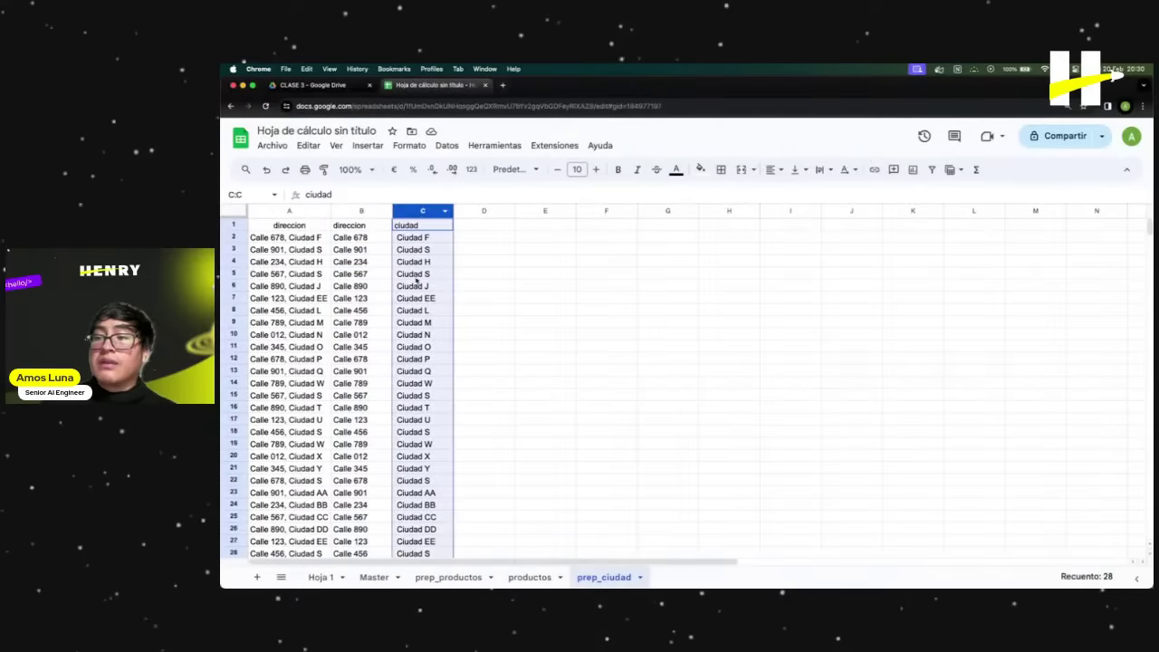
pyautogui.click(423, 310)
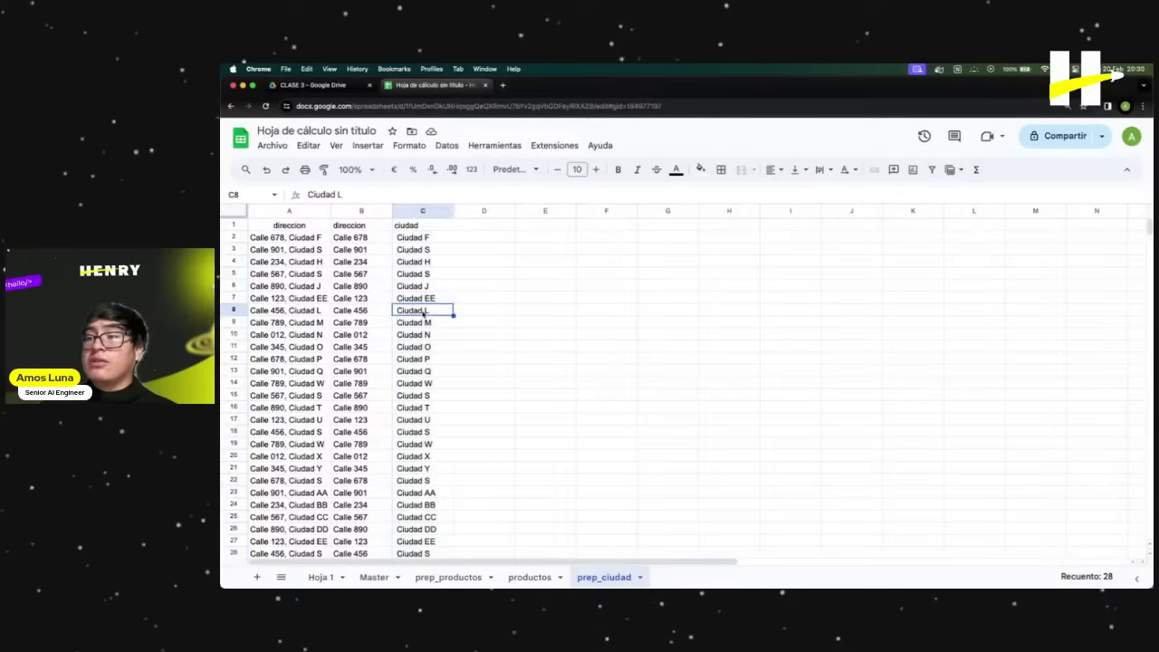
pyautogui.click(435, 328)
pyautogui.click(431, 348)
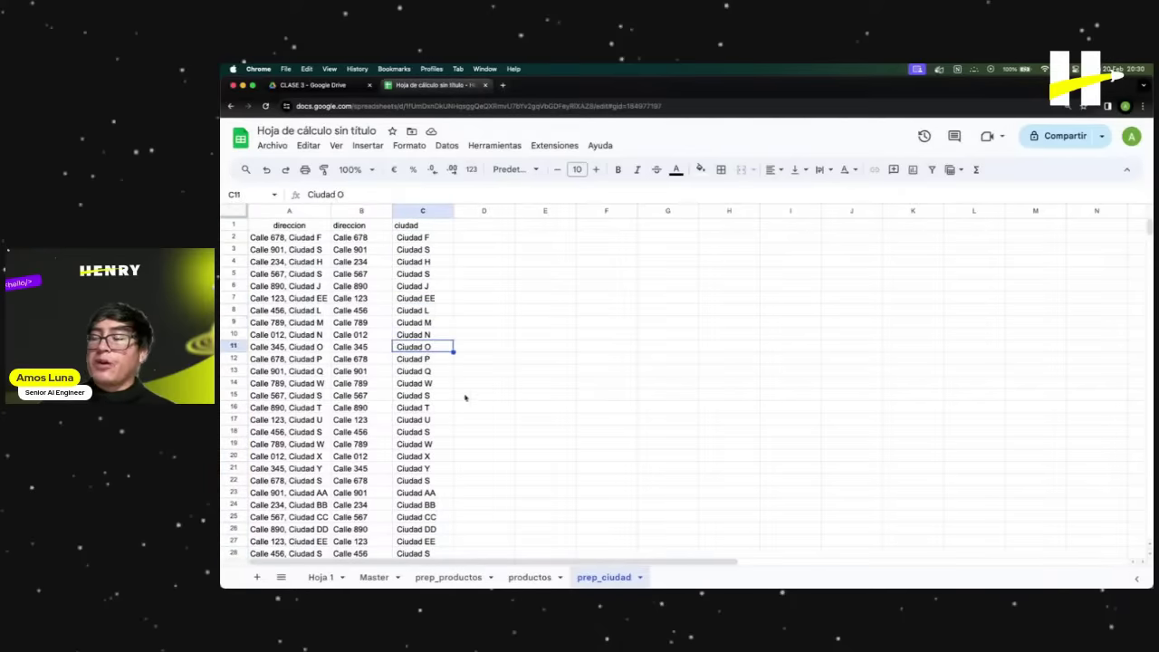
pyautogui.click(430, 251)
pyautogui.click(442, 273)
pyautogui.click(432, 254)
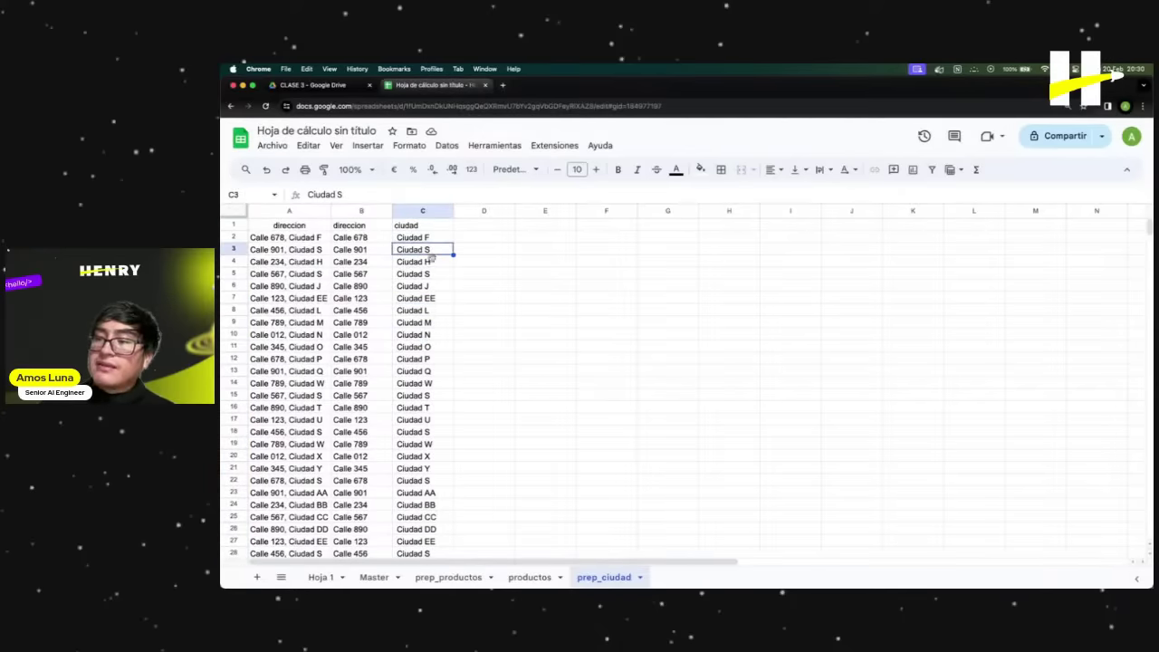
pyautogui.scroll(-1, 431, 317)
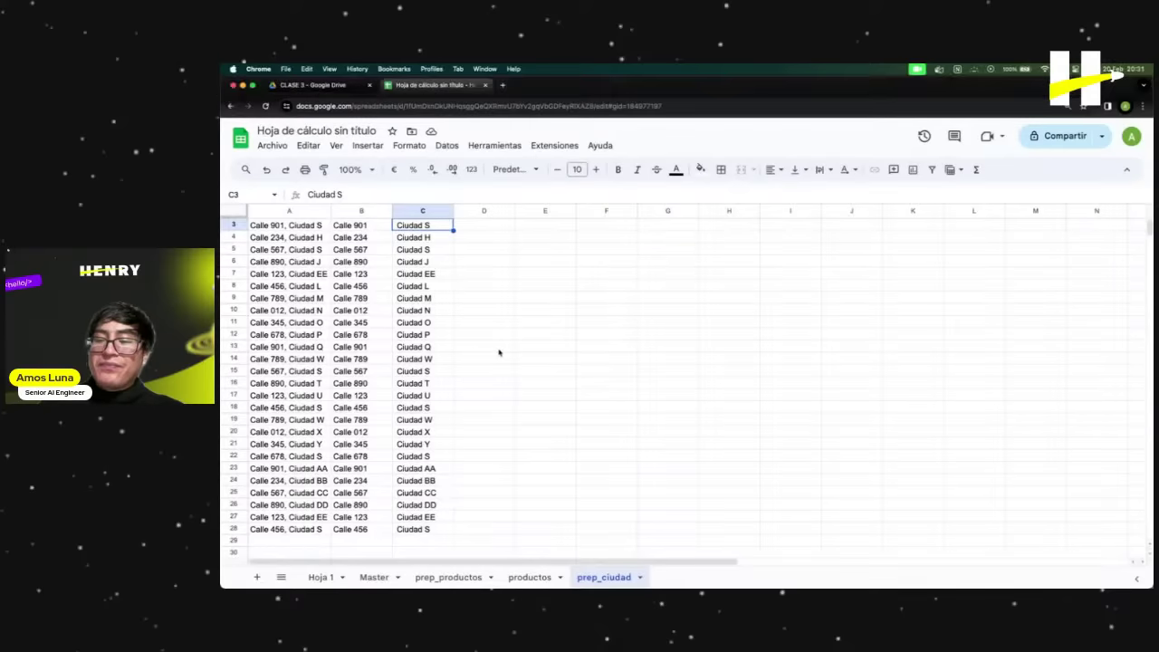
# Enter the example product name Gasesa Coca Cola in cell E9, beside the split addresses.
pyautogui.click(540, 323)
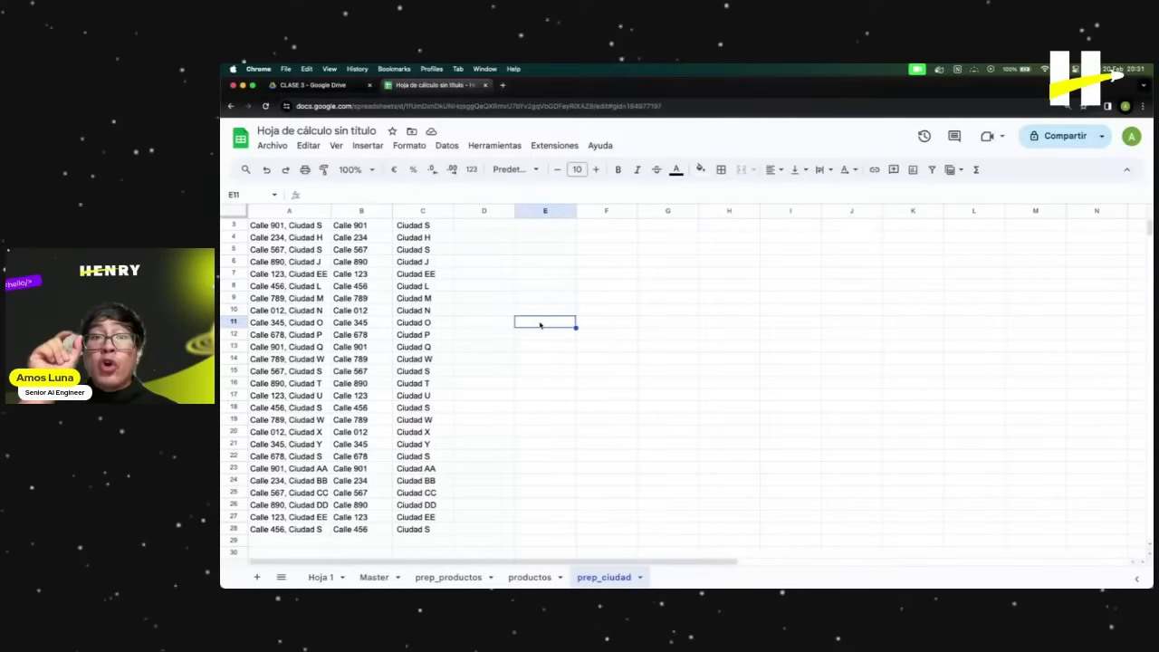
pyautogui.click(553, 272)
pyautogui.click(545, 298)
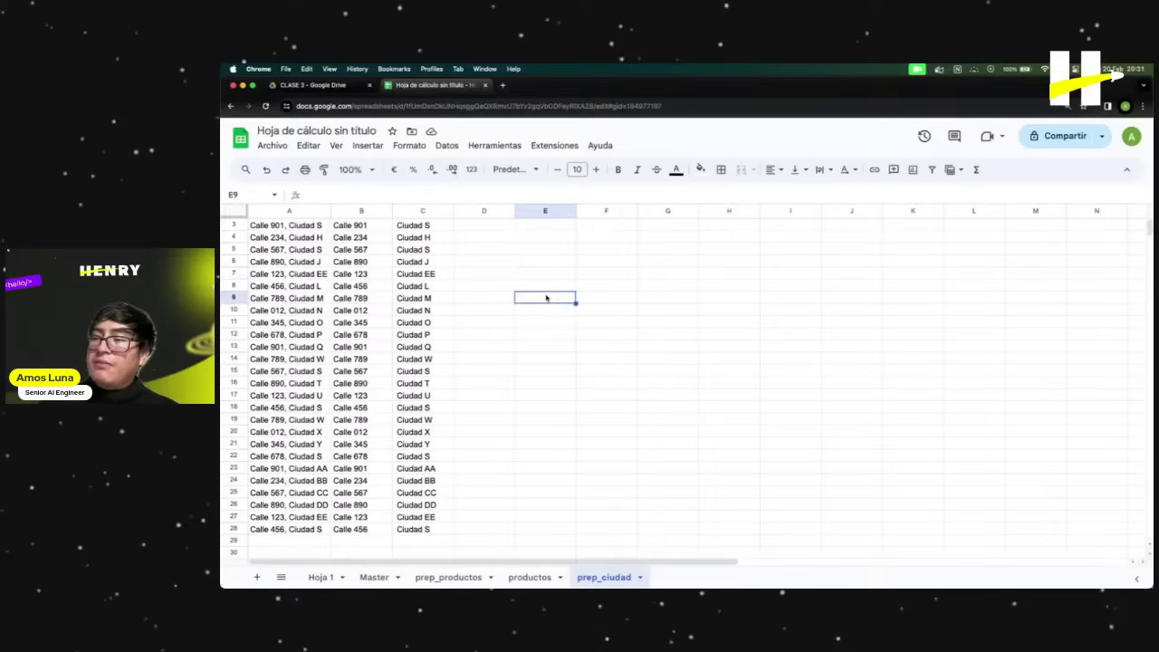
pyautogui.doubleClick(546, 298)
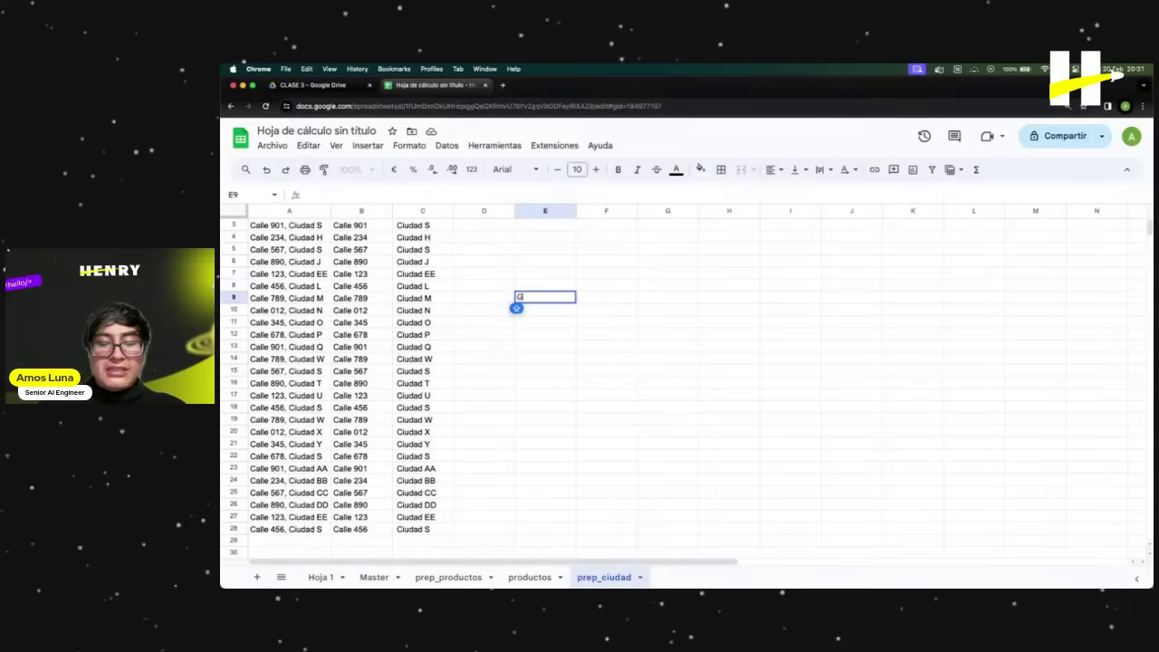
pyautogui.write('Gaseso')
pyautogui.press('BackSpace')
pyautogui.write('a')
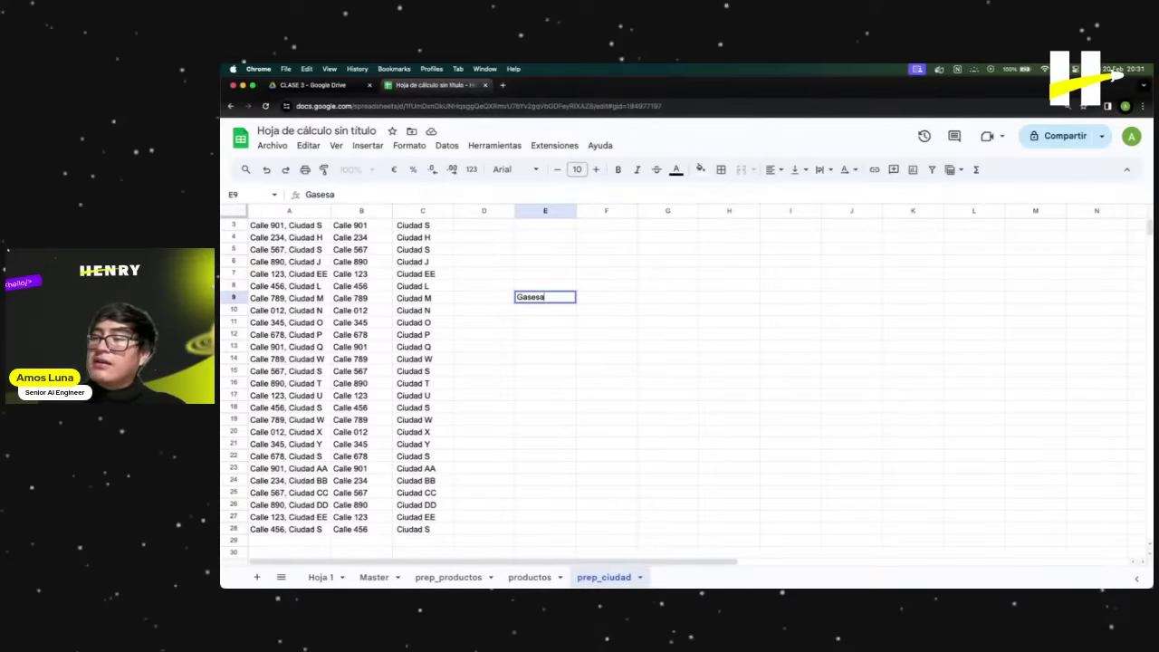
pyautogui.write(' Coca')
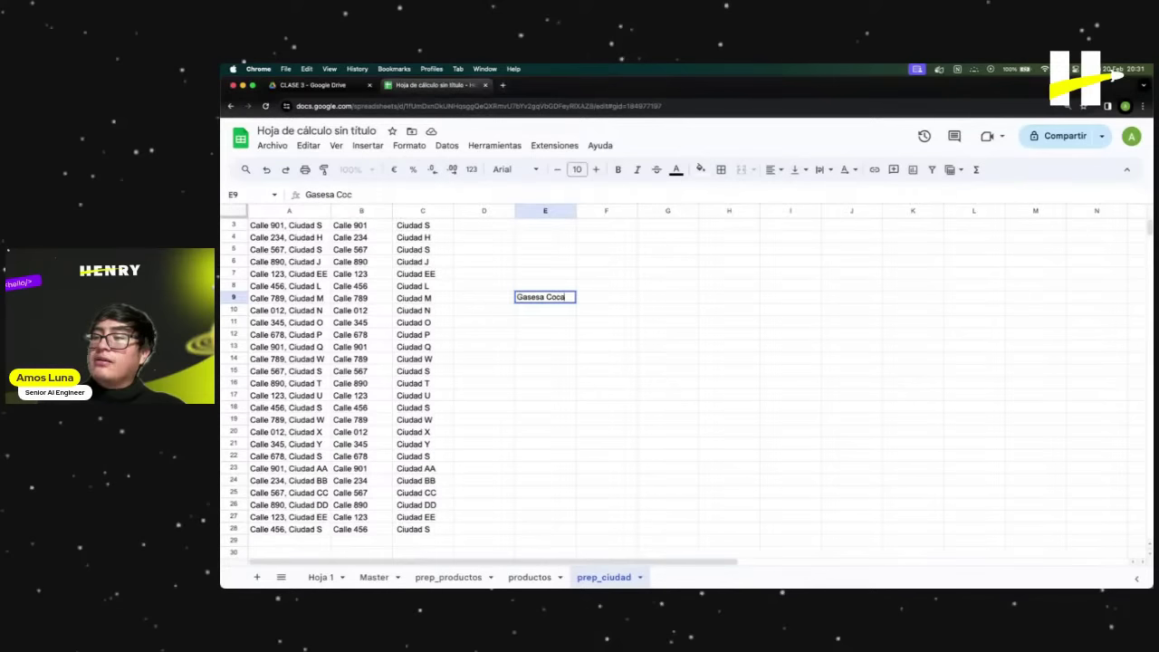
pyautogui.write('l Cola')
pyautogui.press('Tab')
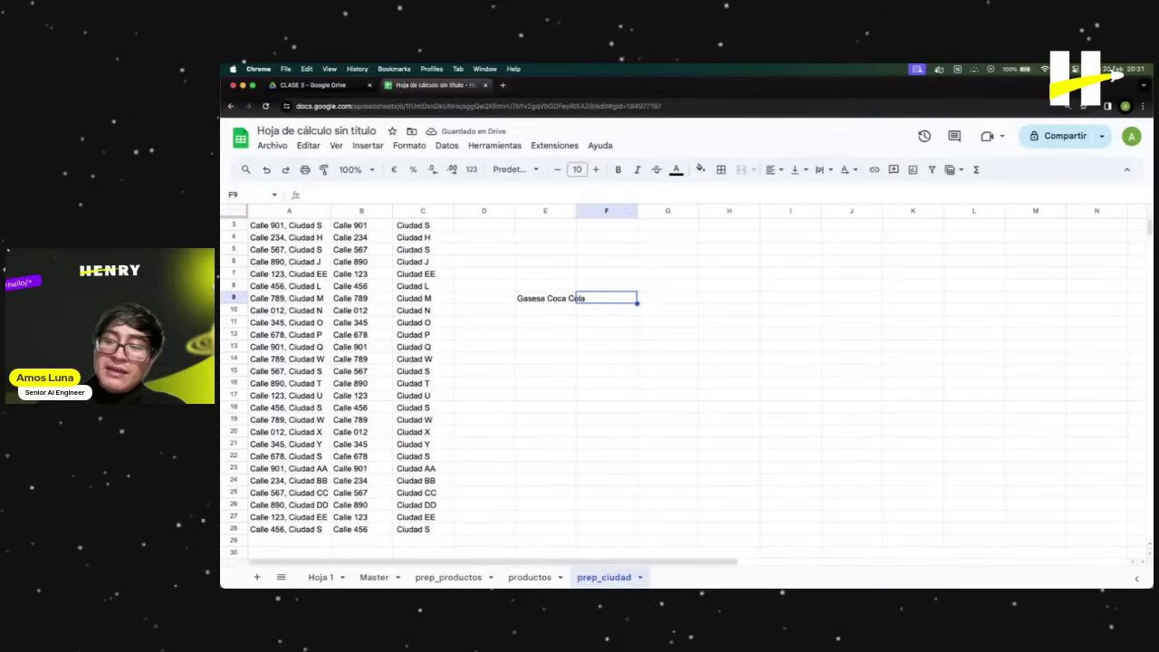
# Enter 123 in F9 beside the example product, and widen column E to fit the product name.
pyautogui.write('123')
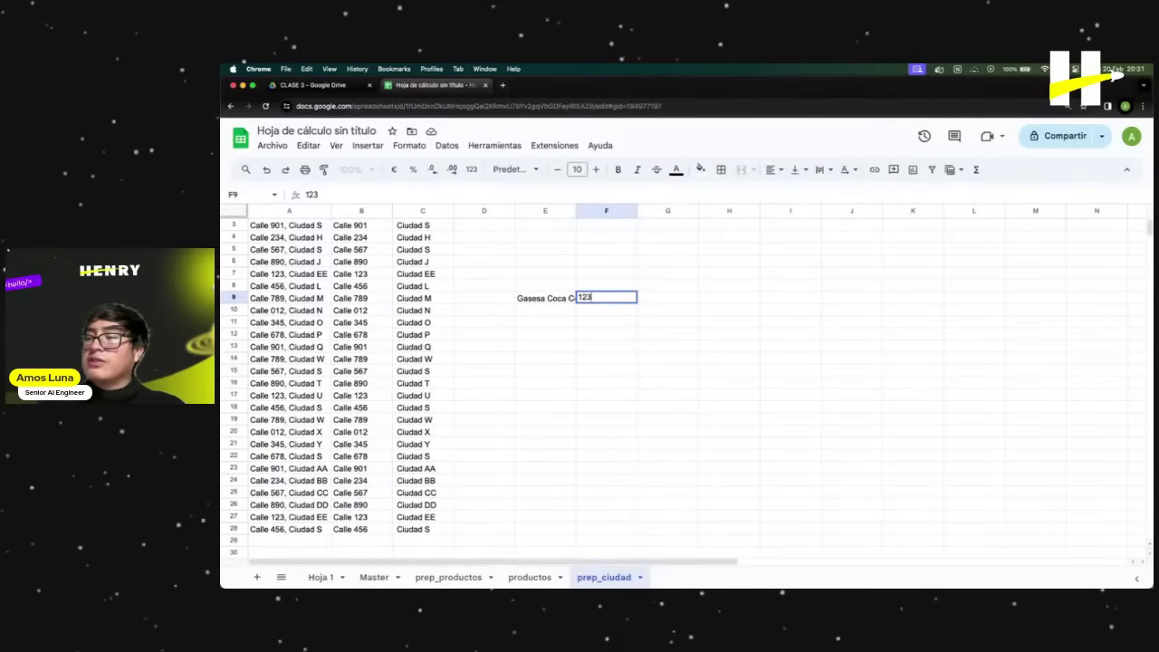
pyautogui.press('Return')
pyautogui.click(544, 298)
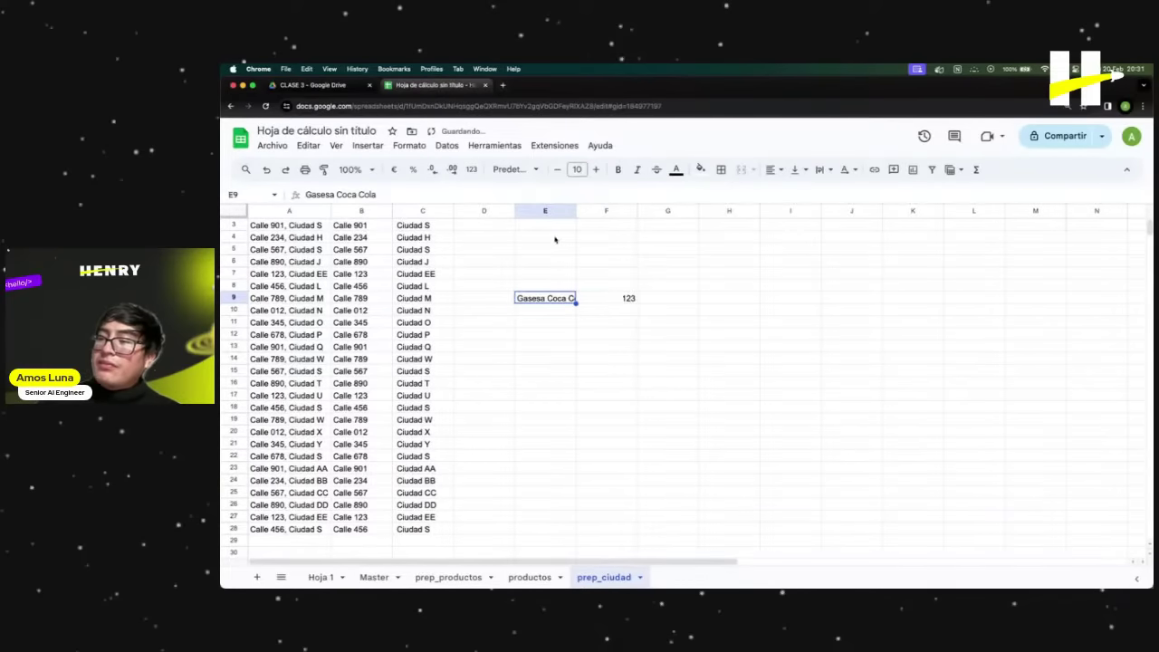
pyautogui.moveTo(576, 210); pyautogui.dragTo(599, 210)
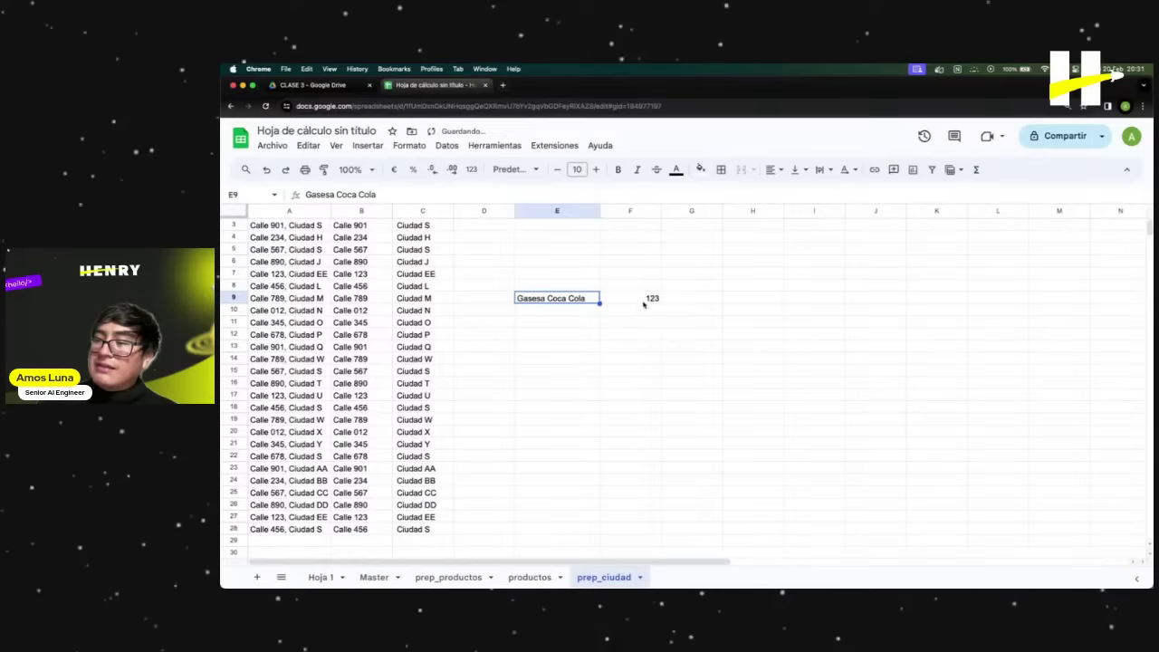
# Examine how the example product name in E9 relates to its number in F9.
pyautogui.click(643, 303)
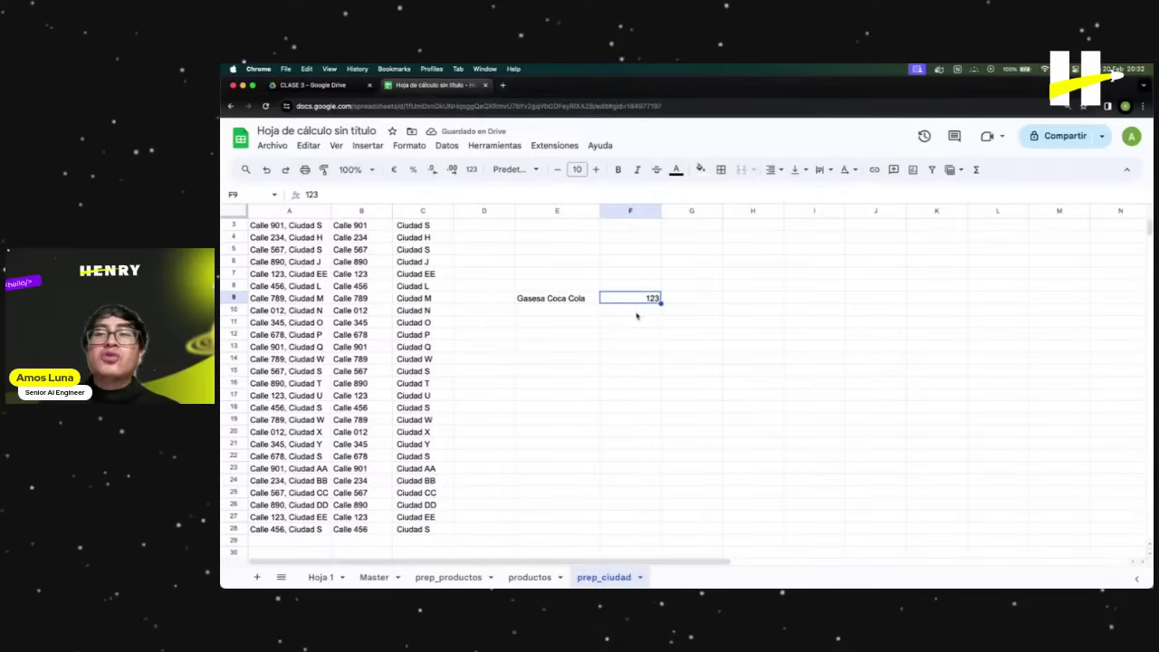
pyautogui.click(636, 316)
pyautogui.click(621, 301)
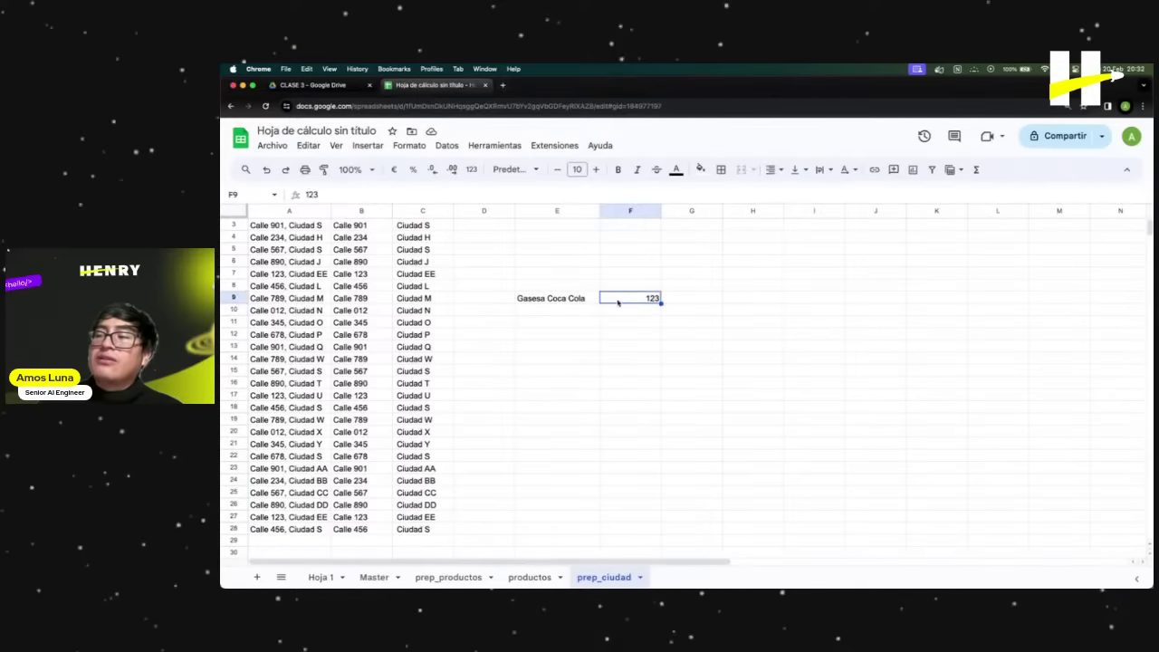
pyautogui.click(577, 302)
pyautogui.click(619, 303)
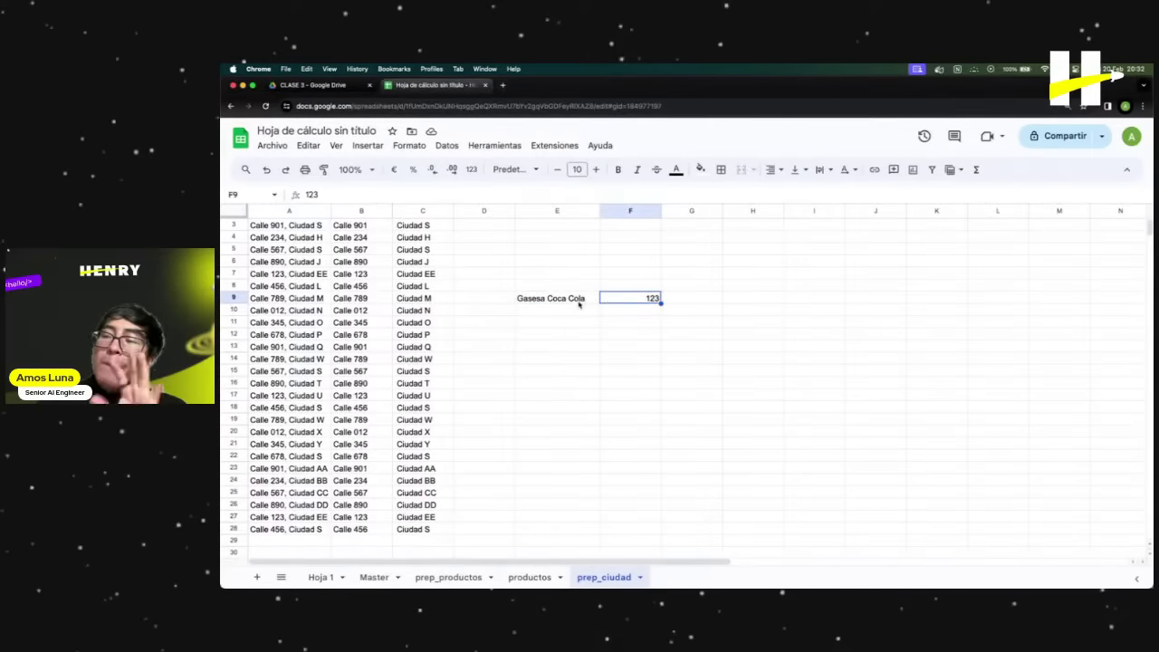
pyautogui.click(580, 304)
pyautogui.click(618, 303)
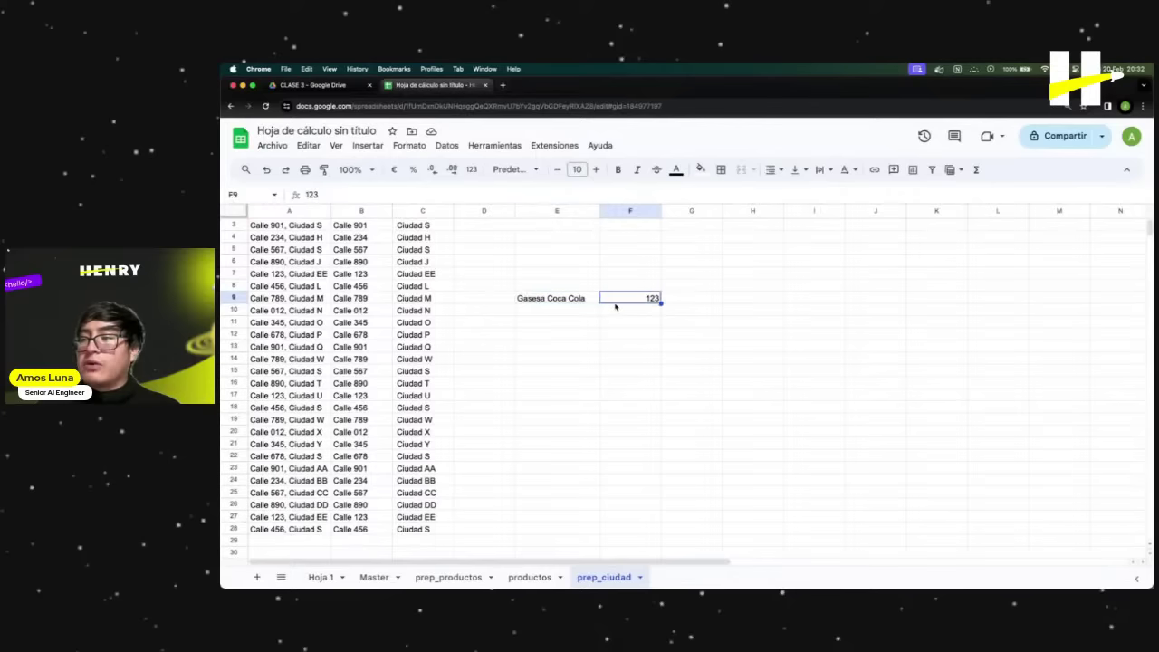
pyautogui.click(617, 311)
pyautogui.click(580, 304)
pyautogui.click(618, 302)
pyautogui.moveTo(579, 304); pyautogui.dragTo(624, 303)
pyautogui.click(622, 311)
pyautogui.click(623, 302)
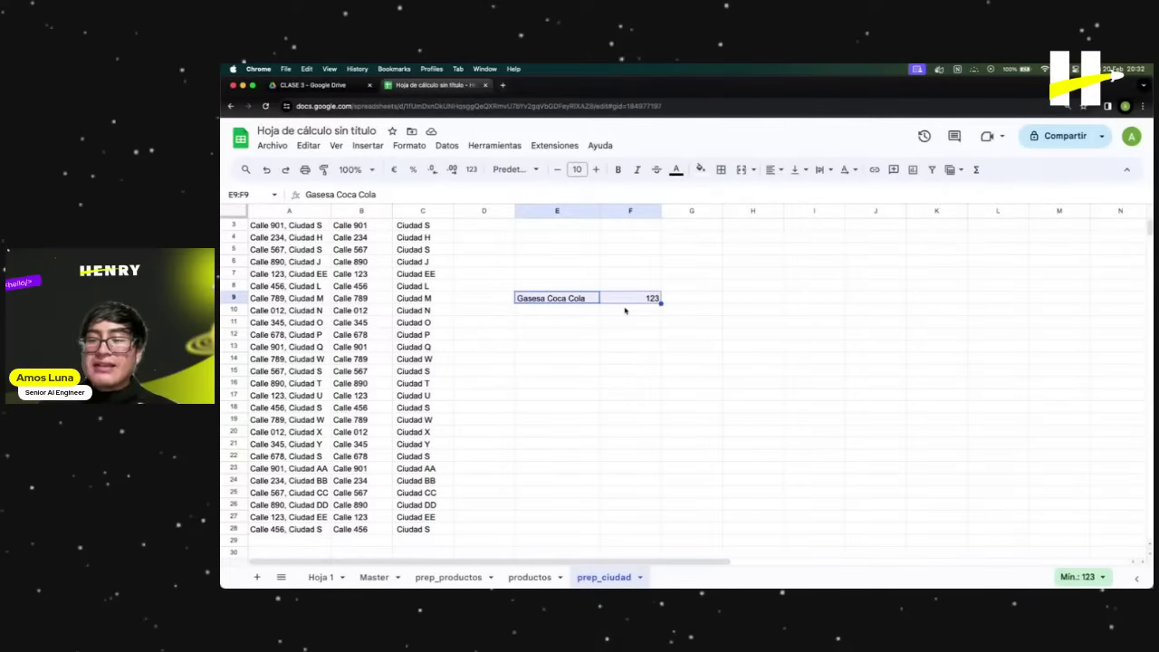
pyautogui.click(622, 311)
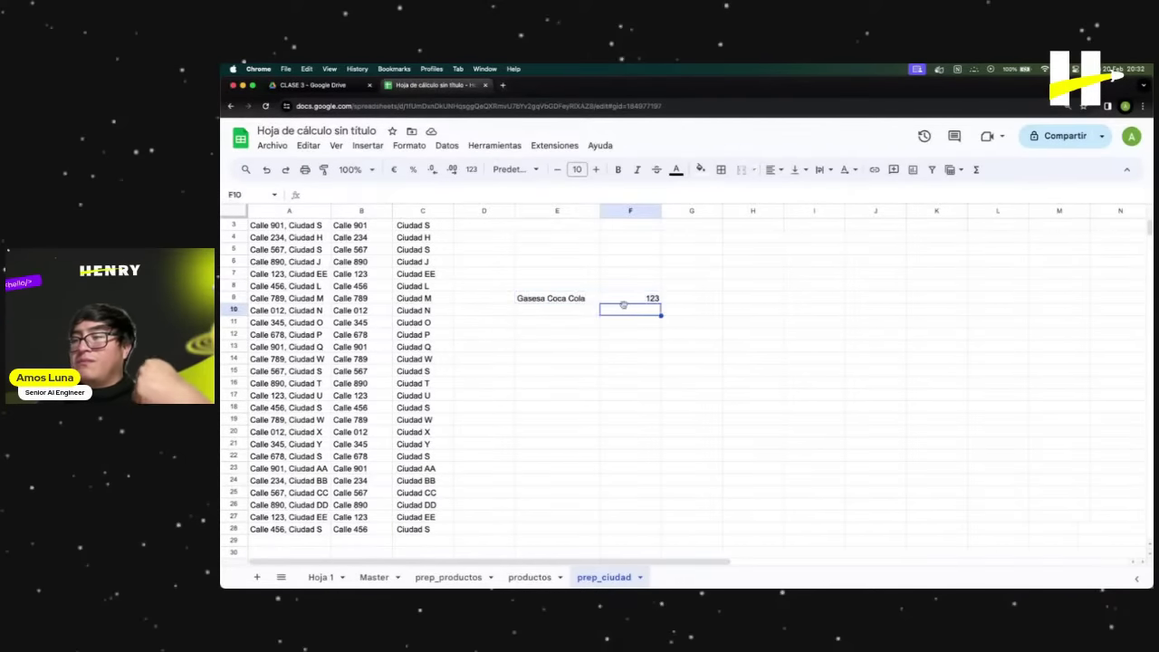
# Add a second example row with Gaseosa Henry Cola in E10 and 123 in F10, and compare the numbers in F9:F10.
pyautogui.click(588, 312)
pyautogui.write('Gaseos')
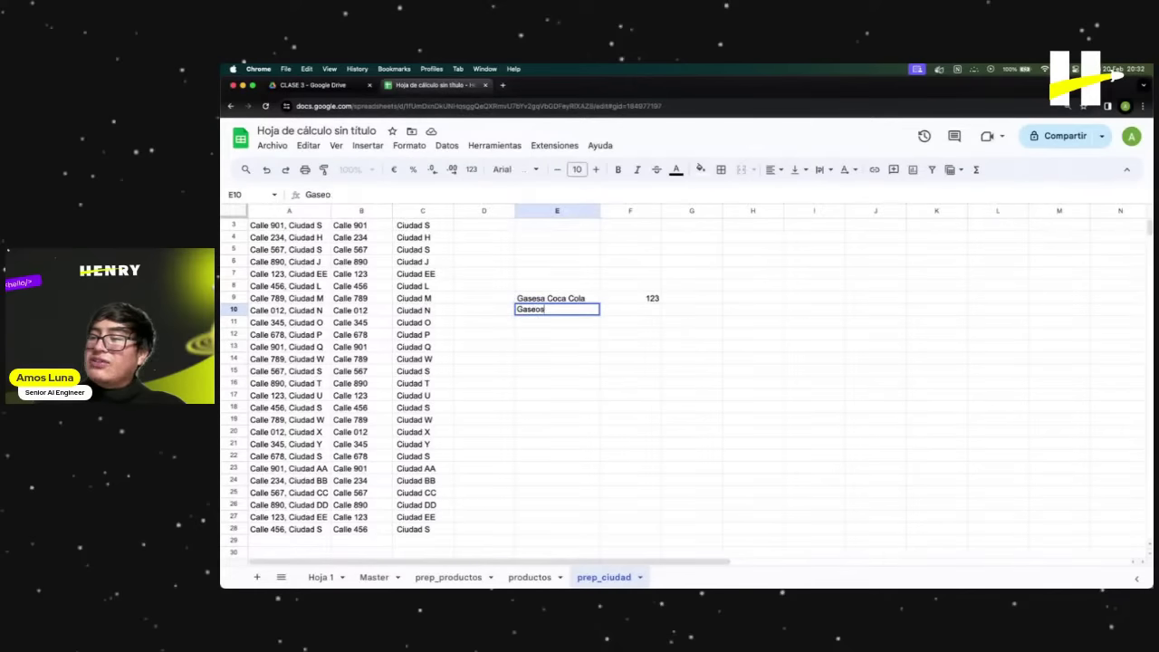
pyautogui.write('a Henry Cola')
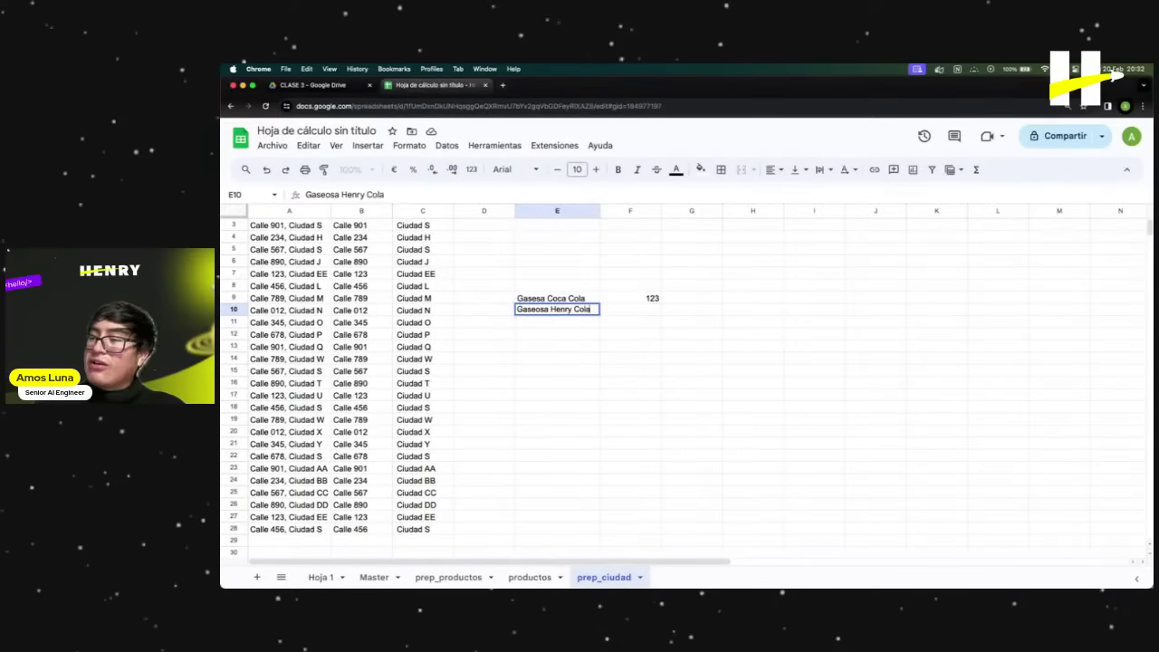
pyautogui.press('Tab')
pyautogui.write('123')
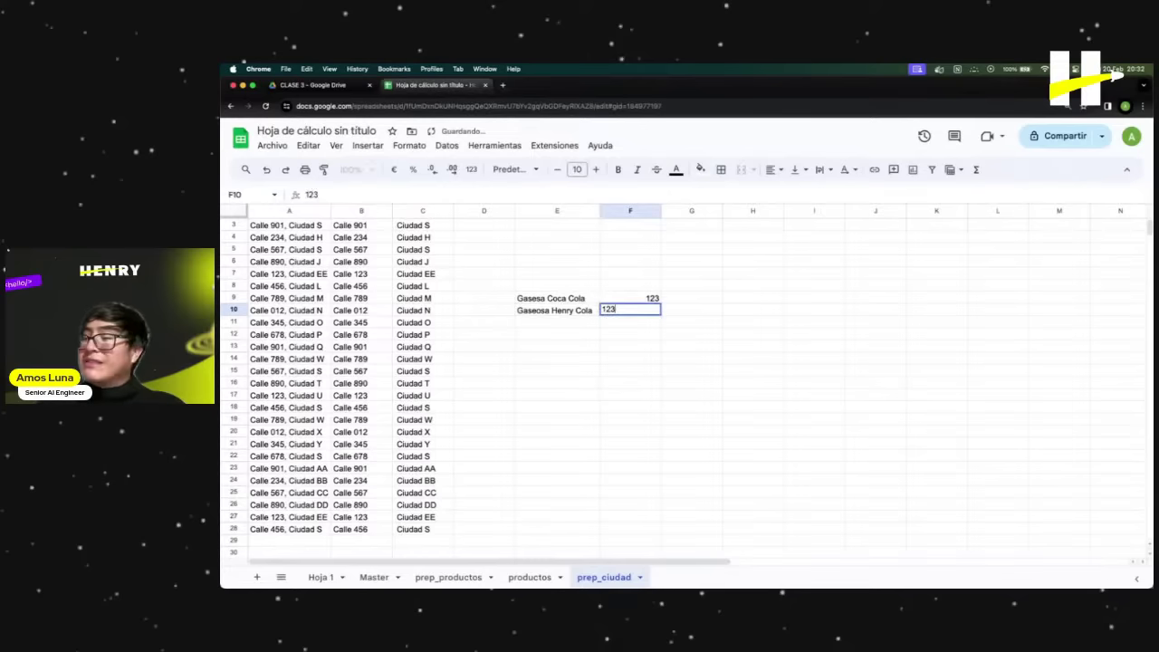
pyautogui.press('Return')
pyautogui.moveTo(647, 300); pyautogui.dragTo(654, 312)
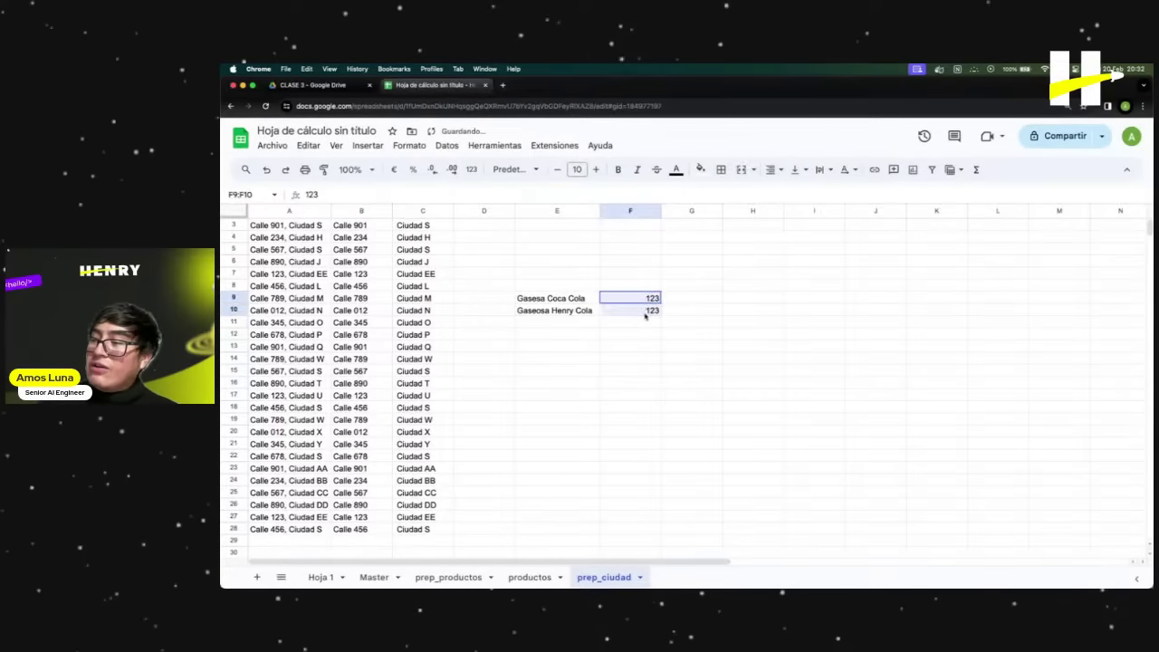
# Compare the two example products in E9:F10 and set the number beside Gaseosa Henry Cola in F10 to 124.
pyautogui.moveTo(532, 304); pyautogui.dragTo(573, 315)
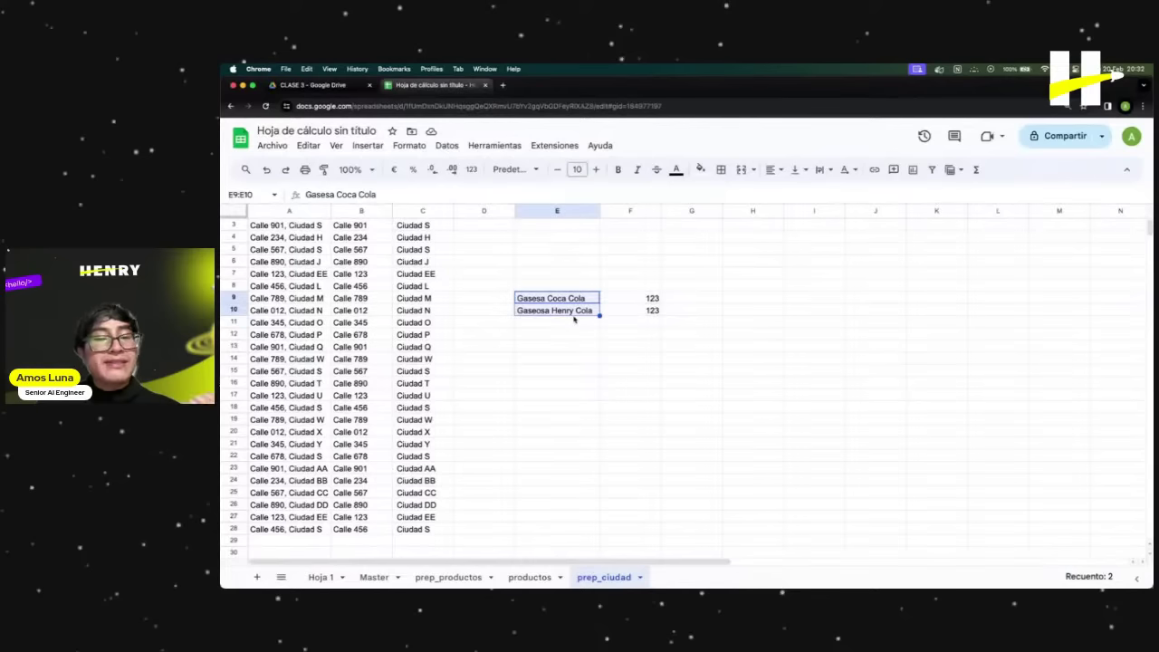
pyautogui.click(654, 375)
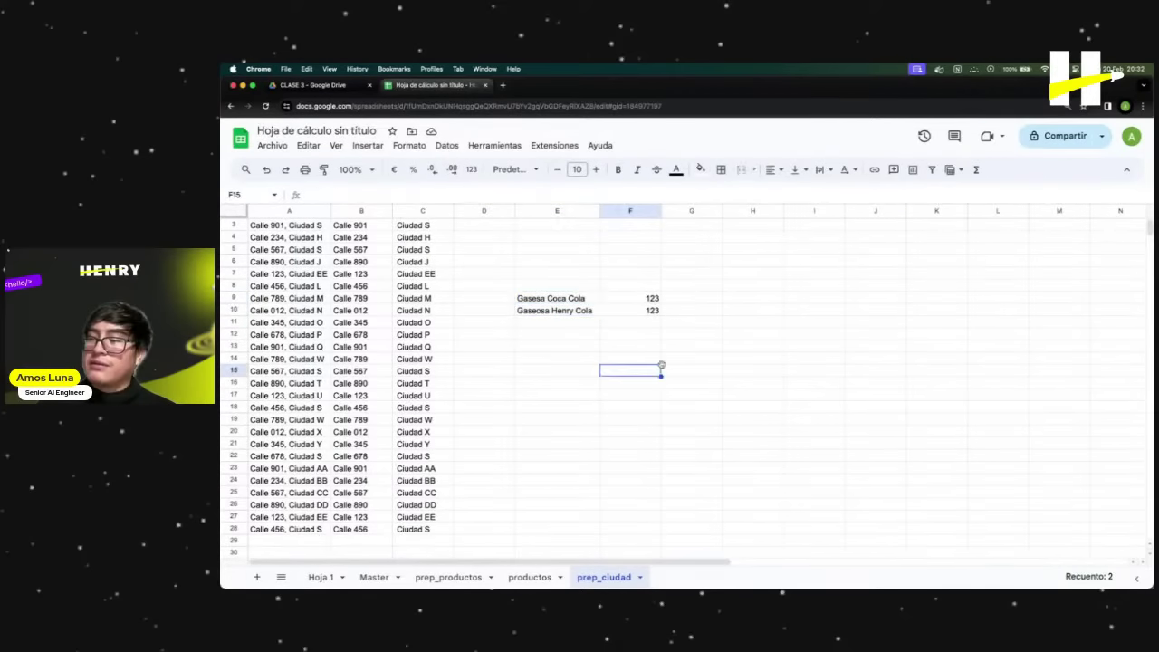
pyautogui.click(637, 314)
pyautogui.click(561, 315)
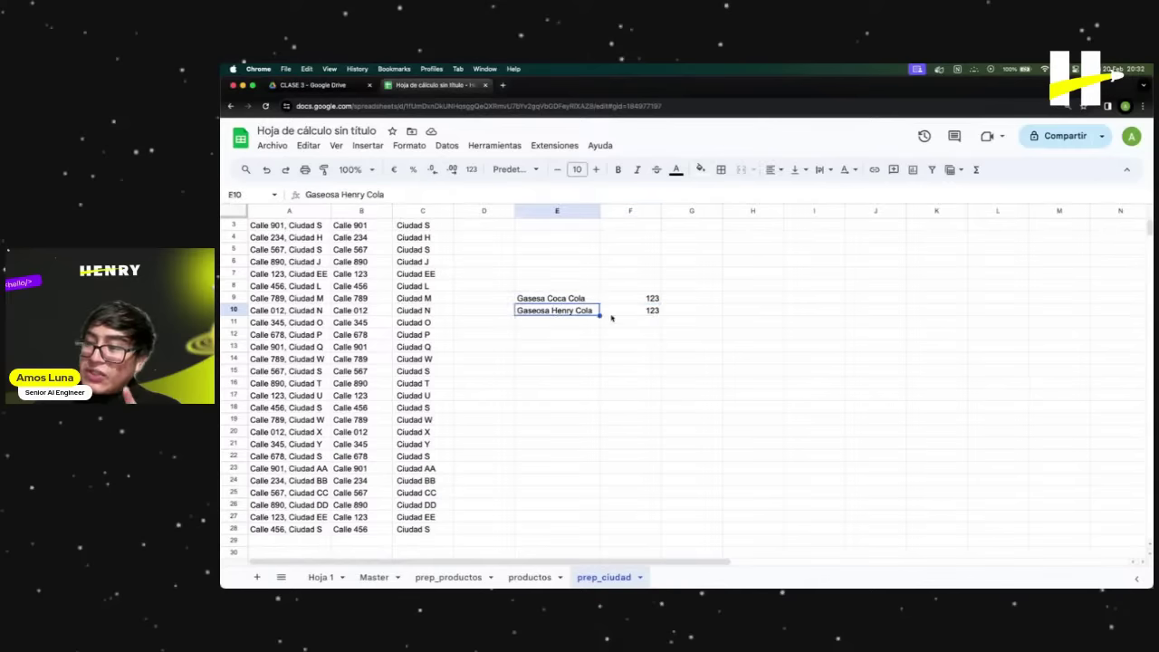
pyautogui.click(641, 314)
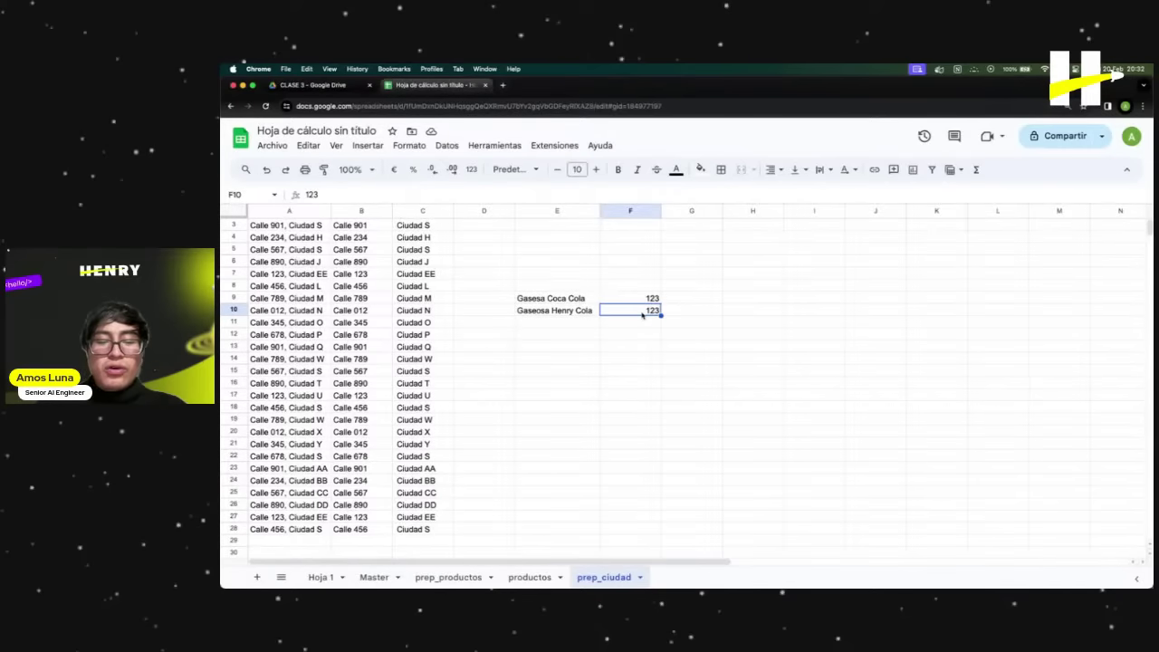
pyautogui.write('124')
pyautogui.press('Return')
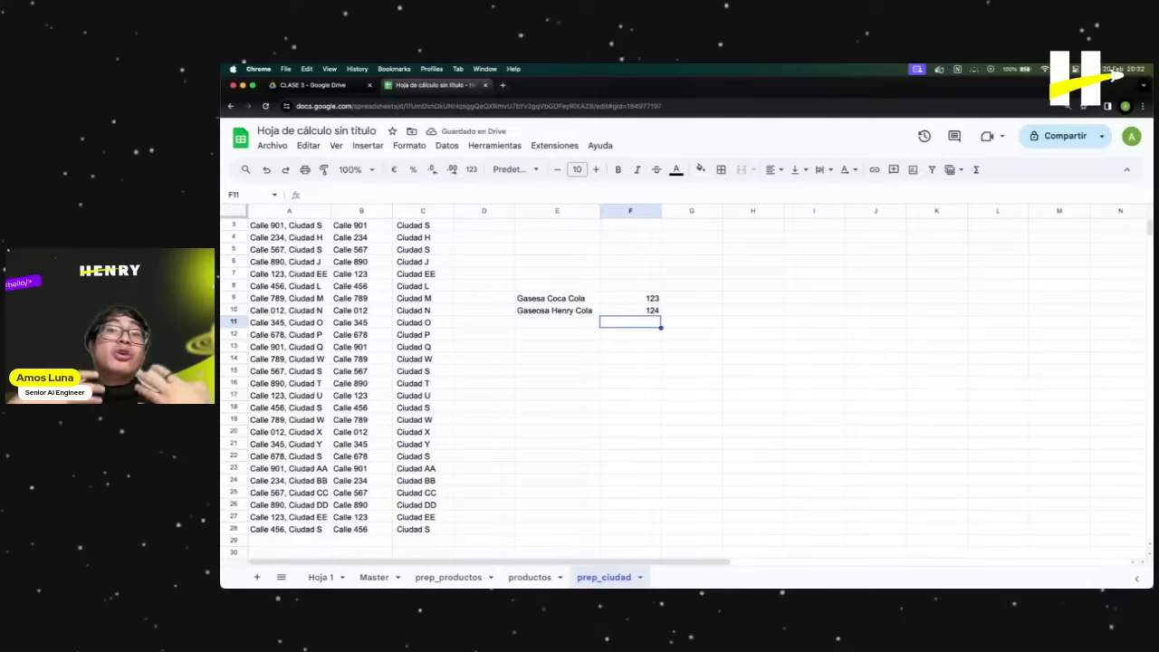
# Delete columns E and F holding the example products from the prep_ciudad sheet.
pyautogui.click(564, 323)
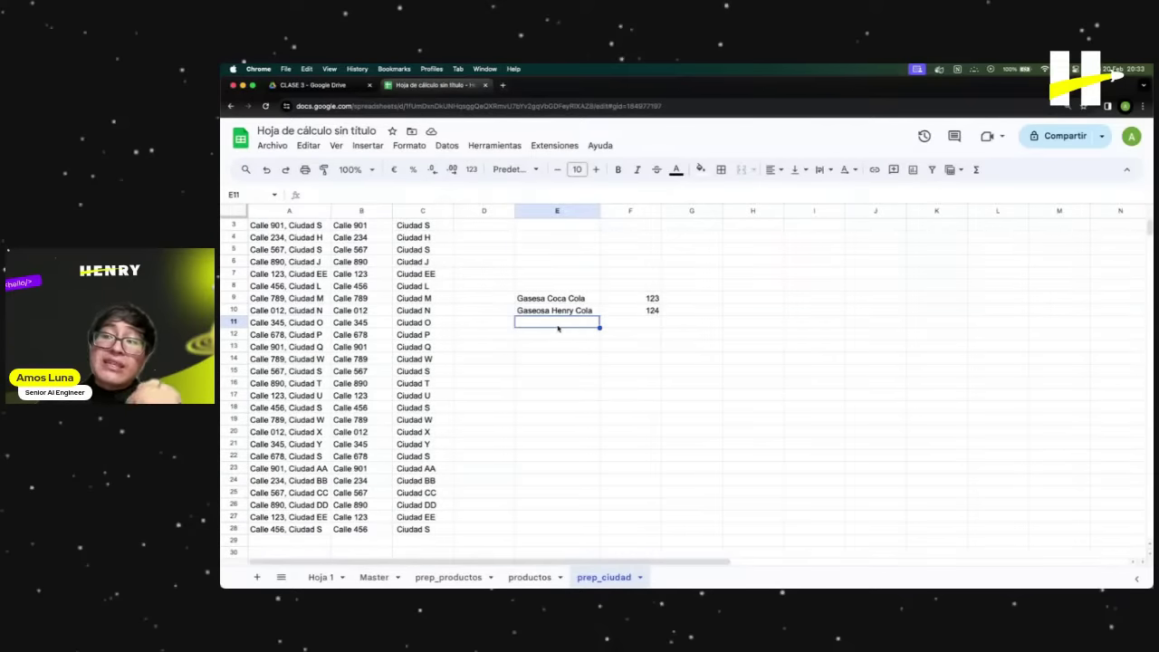
pyautogui.click(560, 337)
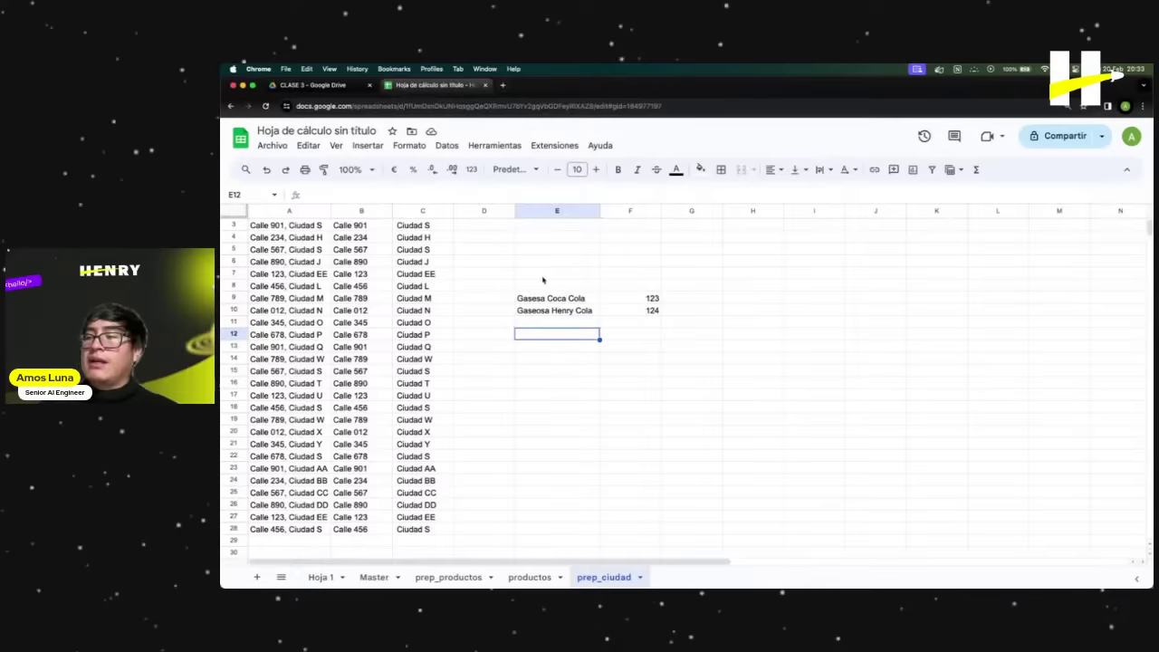
pyautogui.click(557, 210)
pyautogui.keyDown('shift'); pyautogui.click(630, 210); pyautogui.keyUp('shift')
pyautogui.rightClick(630, 210)
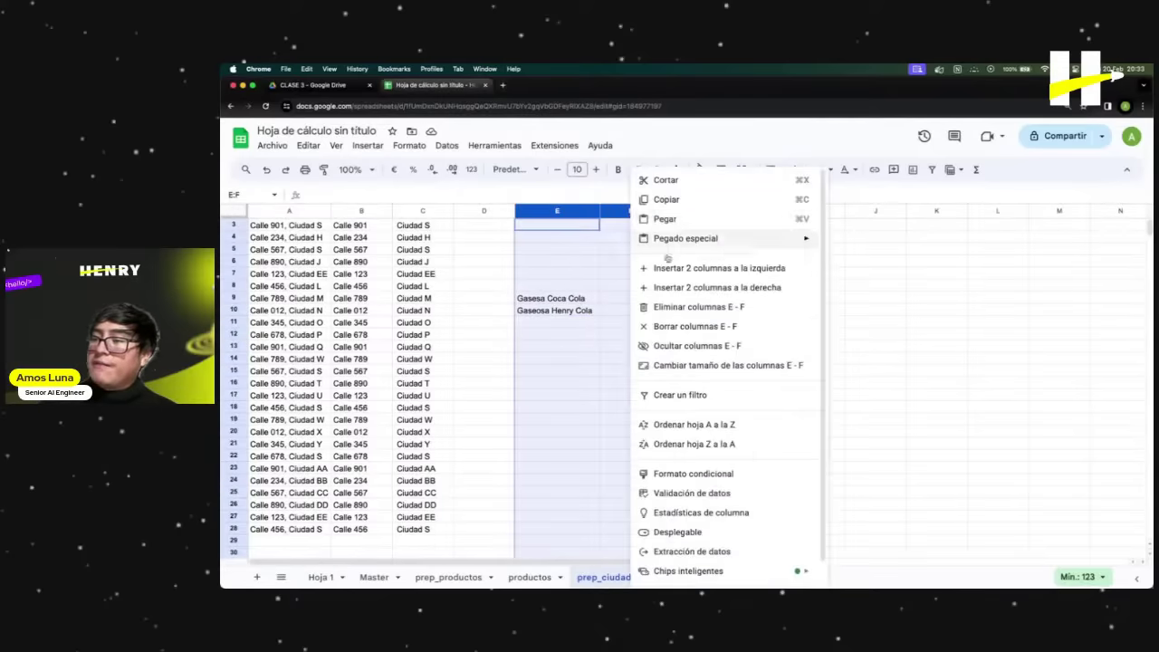
pyautogui.click(706, 307)
pyautogui.click(484, 298)
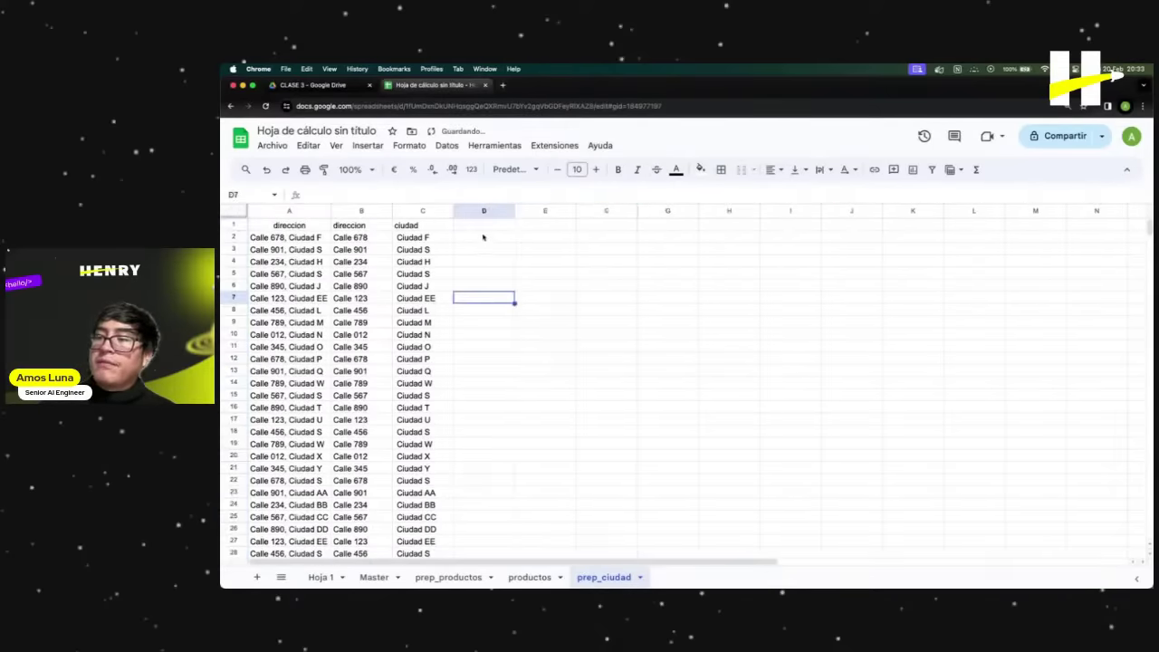
pyautogui.click(474, 225)
pyautogui.click(483, 286)
pyautogui.click(481, 275)
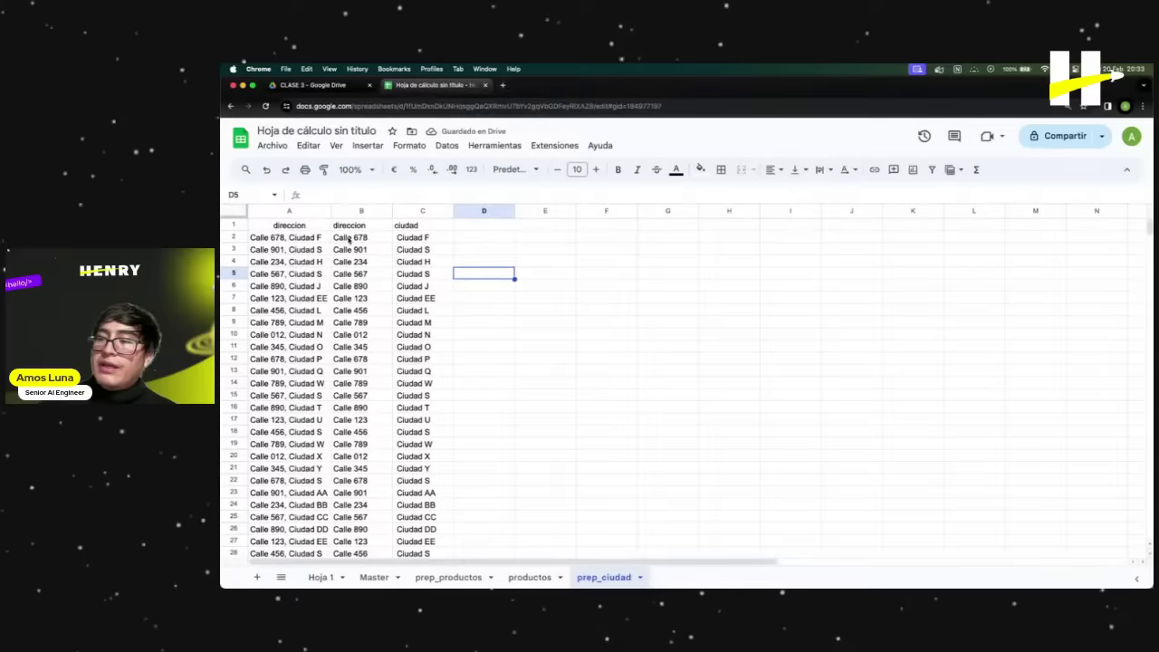
pyautogui.moveTo(349, 238); pyautogui.dragTo(421, 347)
pyautogui.click(544, 358)
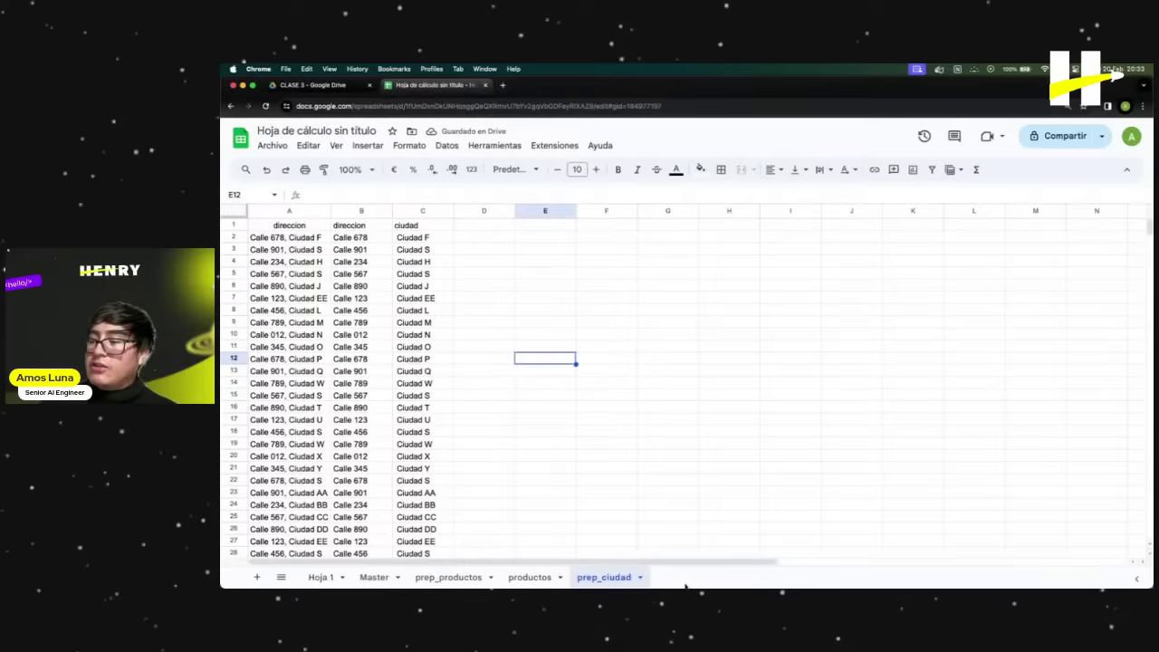
pyautogui.click(667, 480)
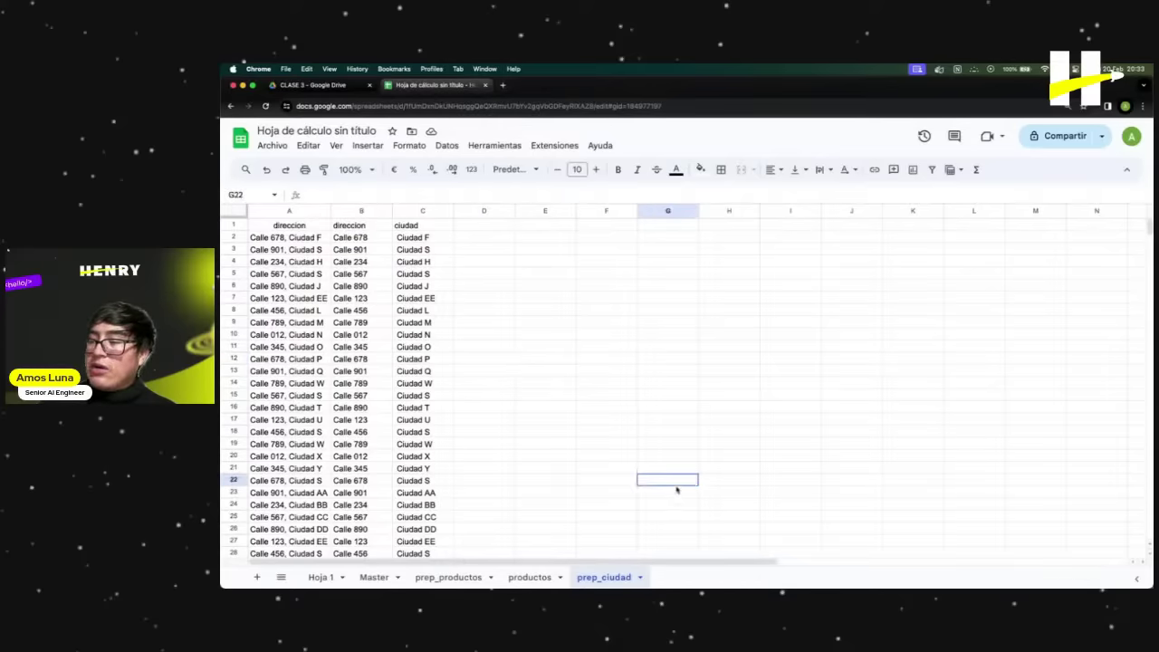
# Add a new sheet to the workbook and name it ciudad.
pyautogui.click(257, 577)
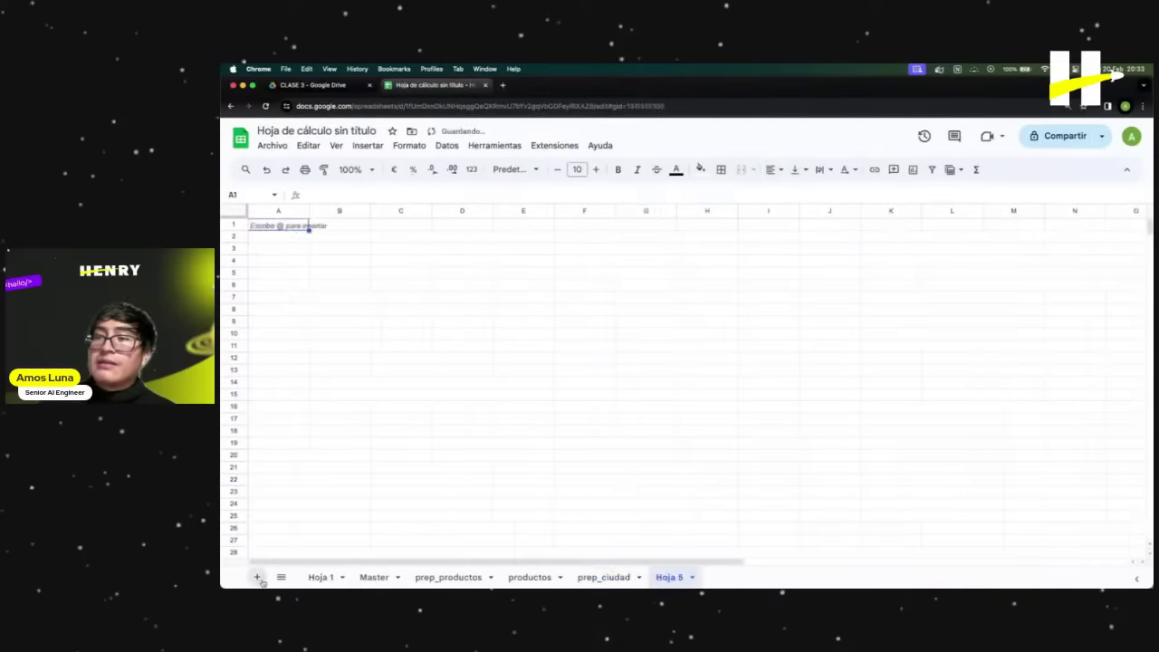
pyautogui.doubleClick(670, 581)
pyautogui.write('ciudad')
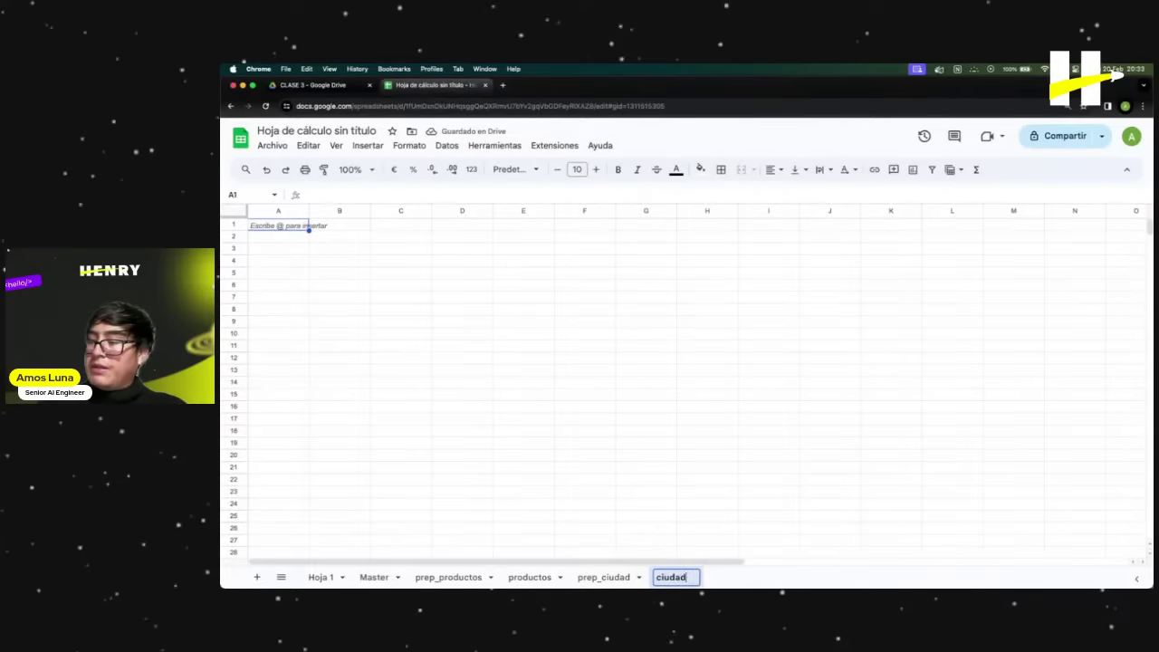
pyautogui.press('Return')
pyautogui.click(400, 388)
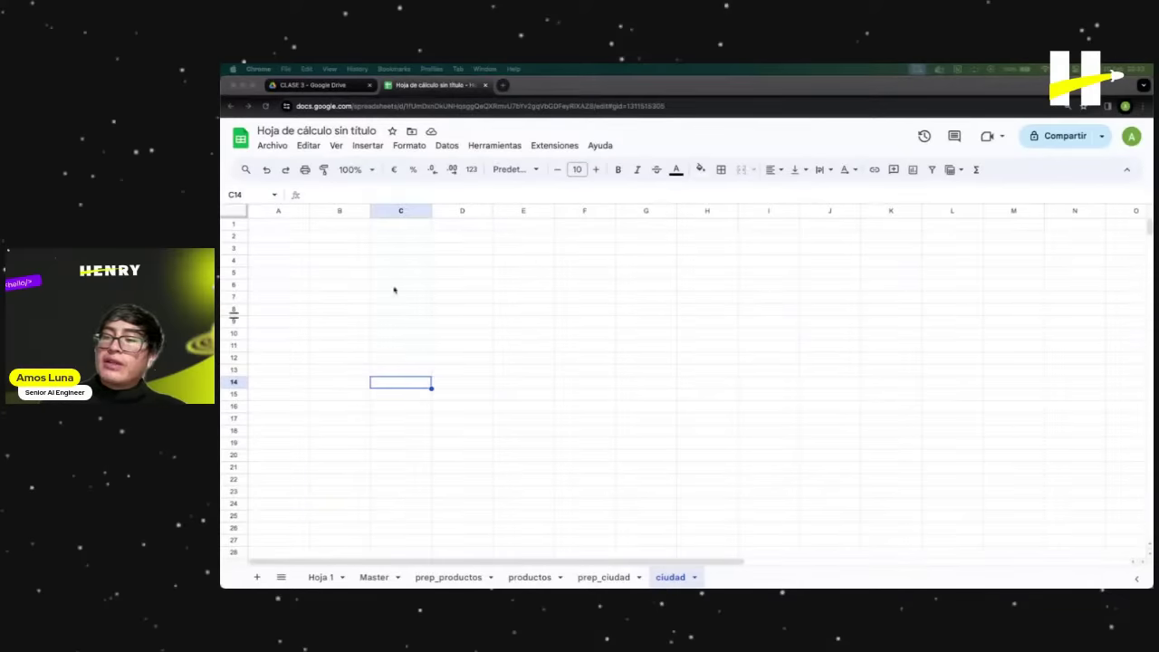
# Enter the headers ciudad in A1 and id_ciudad in B1 of the ciudad sheet.
pyautogui.click(277, 228)
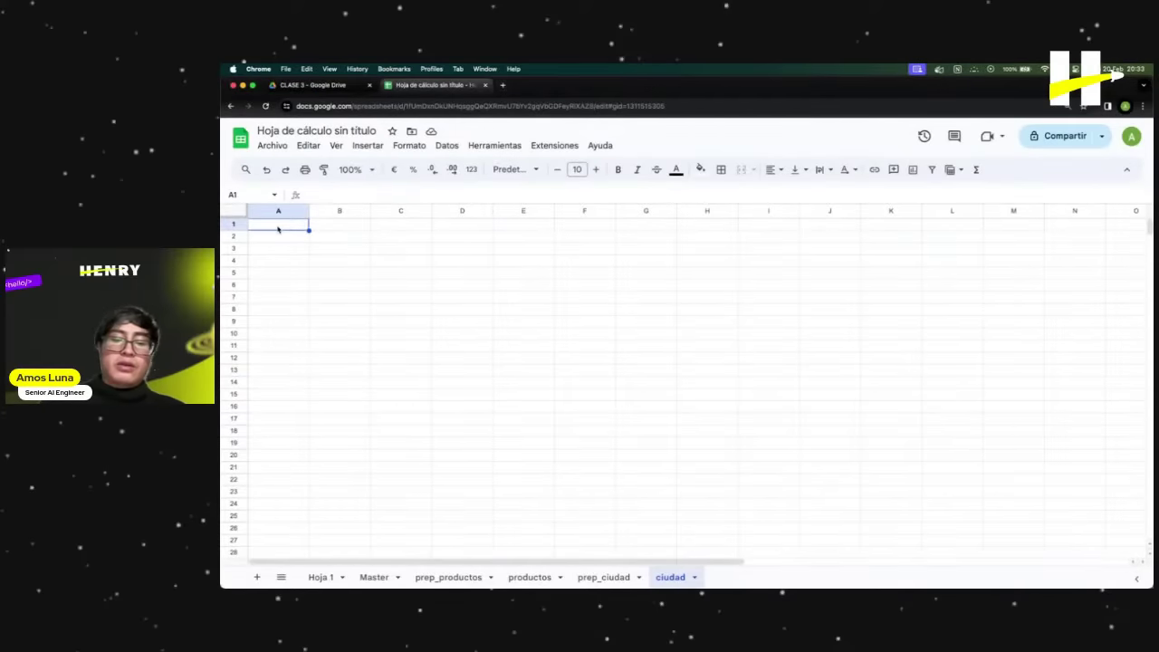
pyautogui.write('ciudad')
pyautogui.press('Tab')
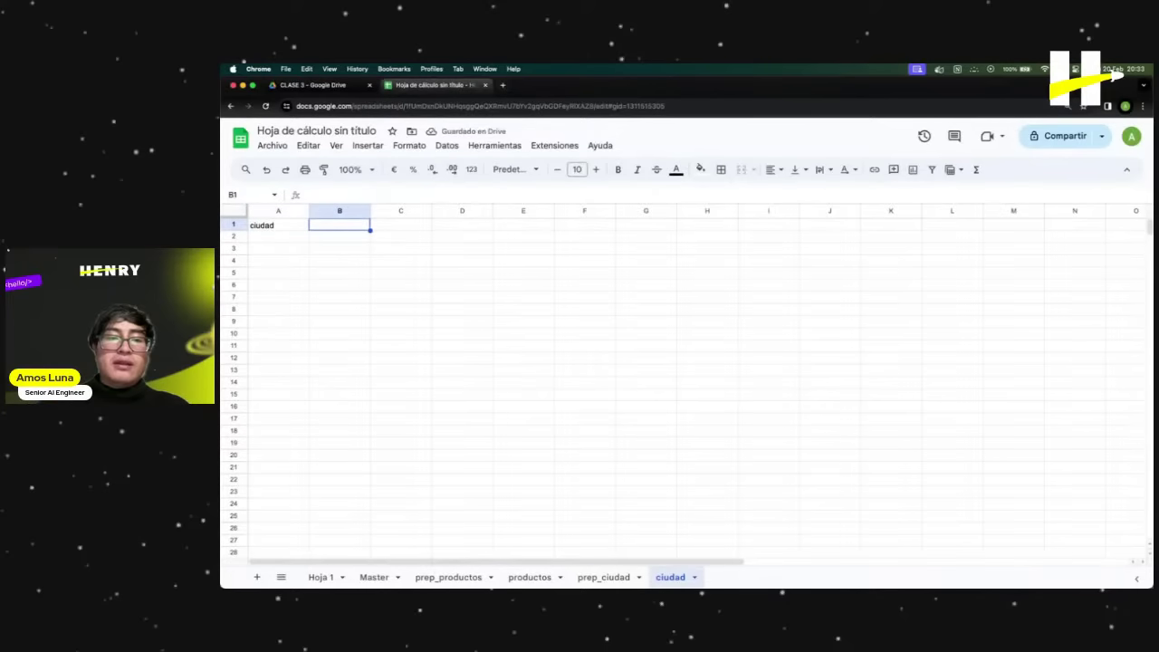
pyautogui.write('id_')
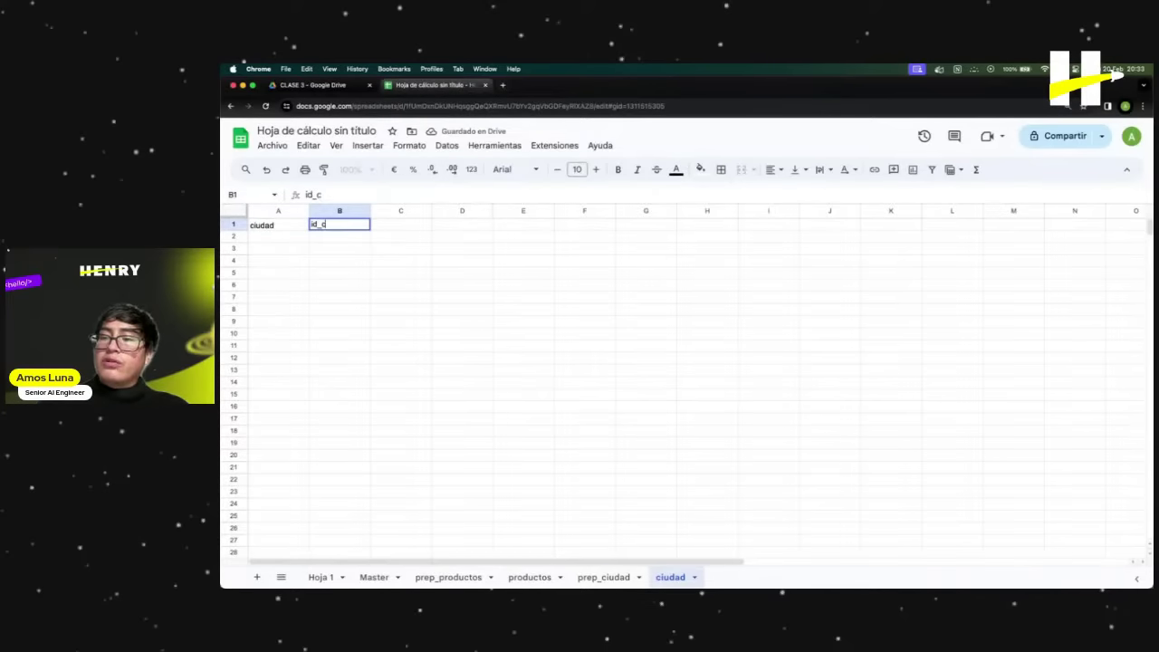
pyautogui.write('ciudad')
pyautogui.press('Return')
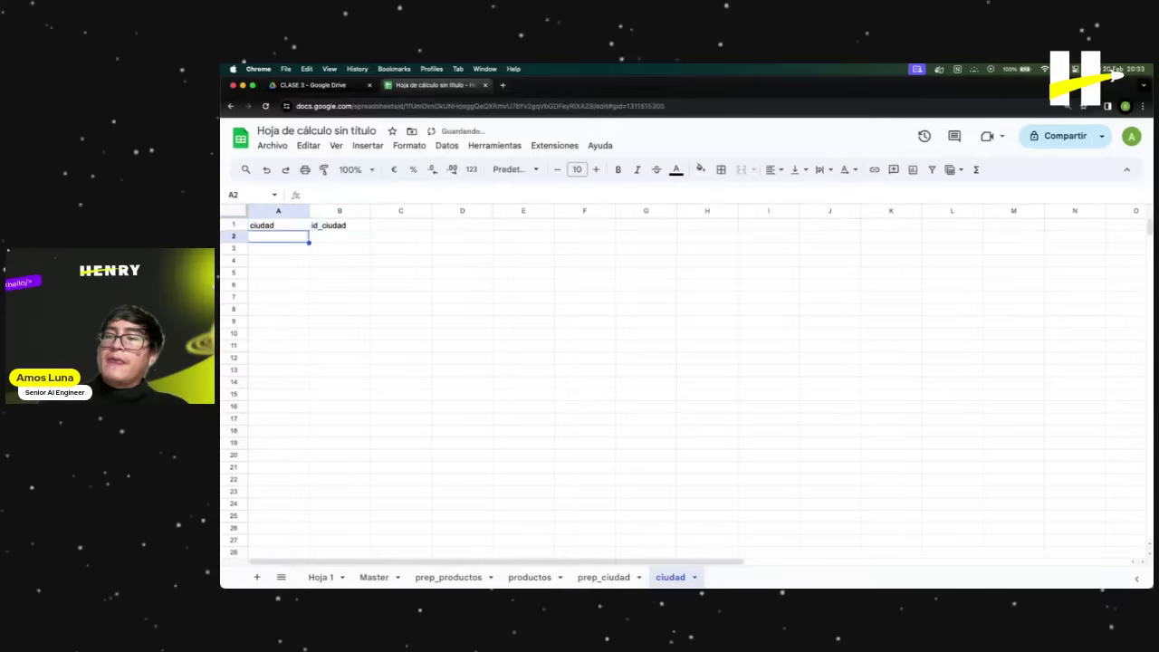
# Extract the distinct cities into A2 of the ciudad sheet with the formula =UNIQUE(prep_ciudad!C2:C).
pyautogui.click(371, 196)
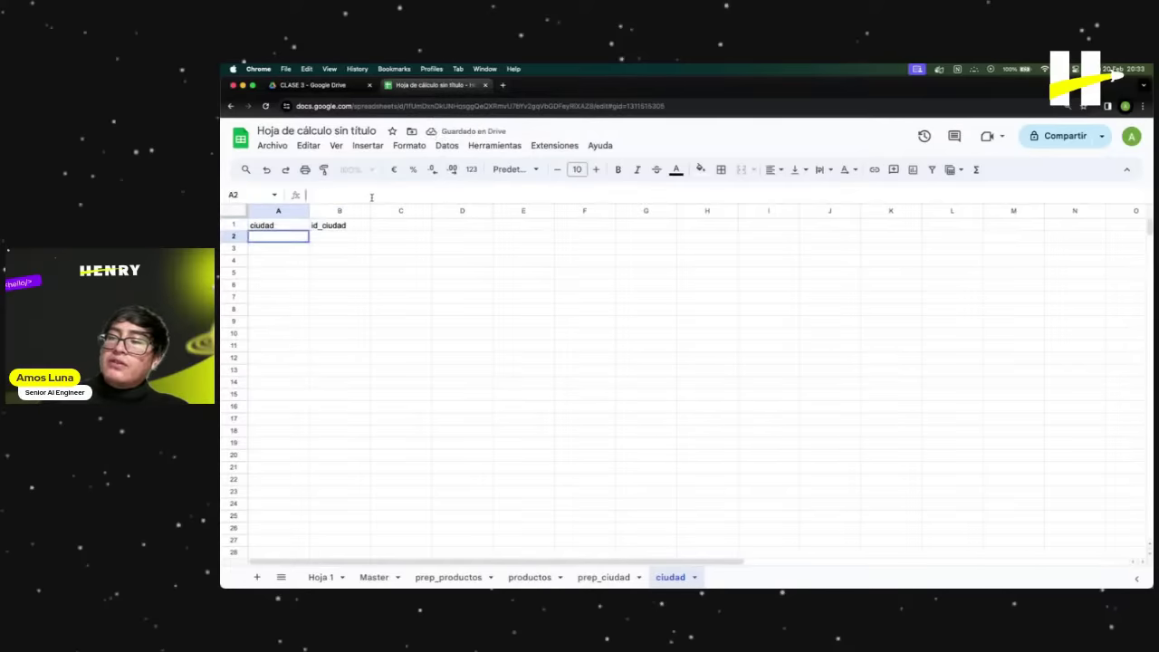
pyautogui.write('=')
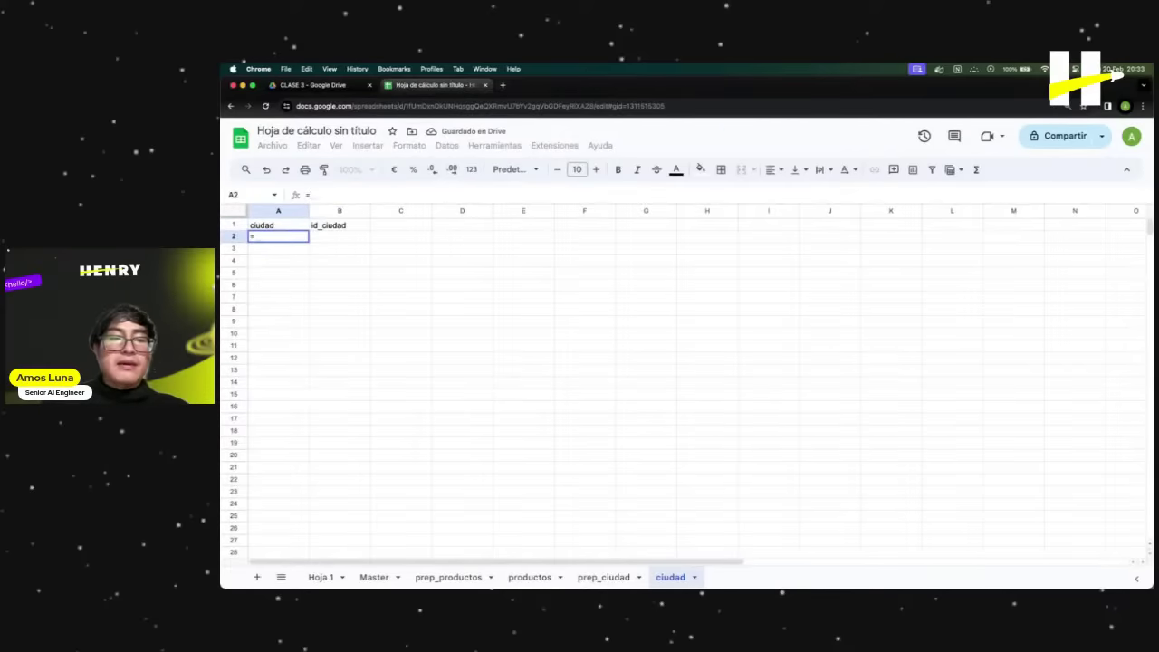
pyautogui.write('uniq')
pyautogui.press('Tab')
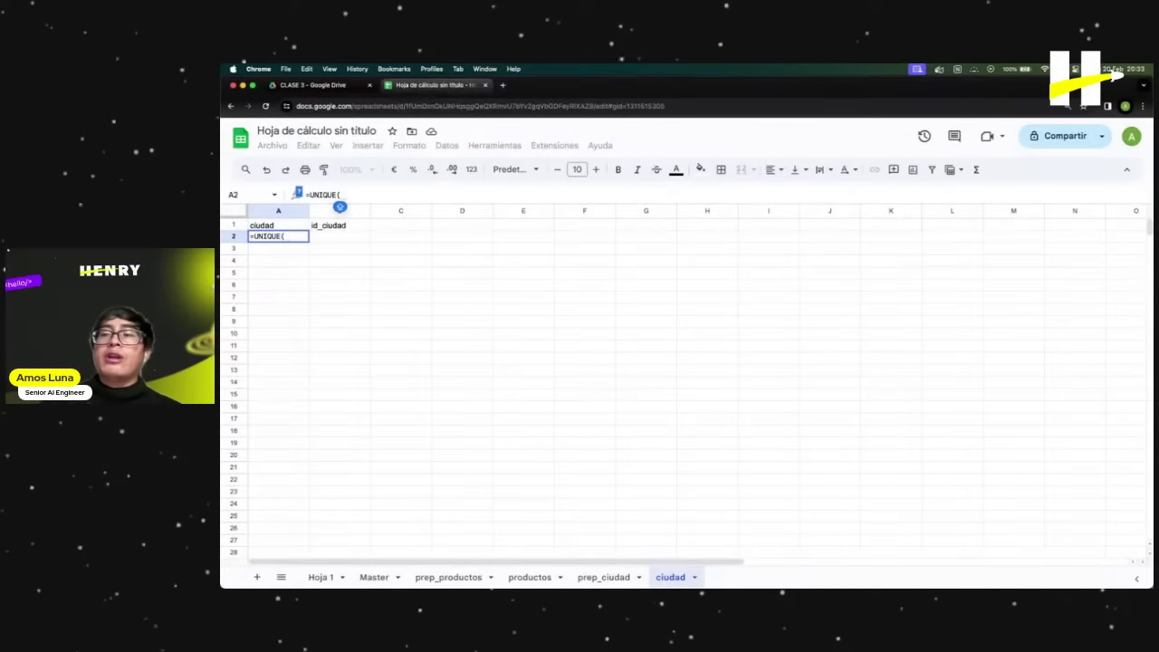
pyautogui.click(603, 576)
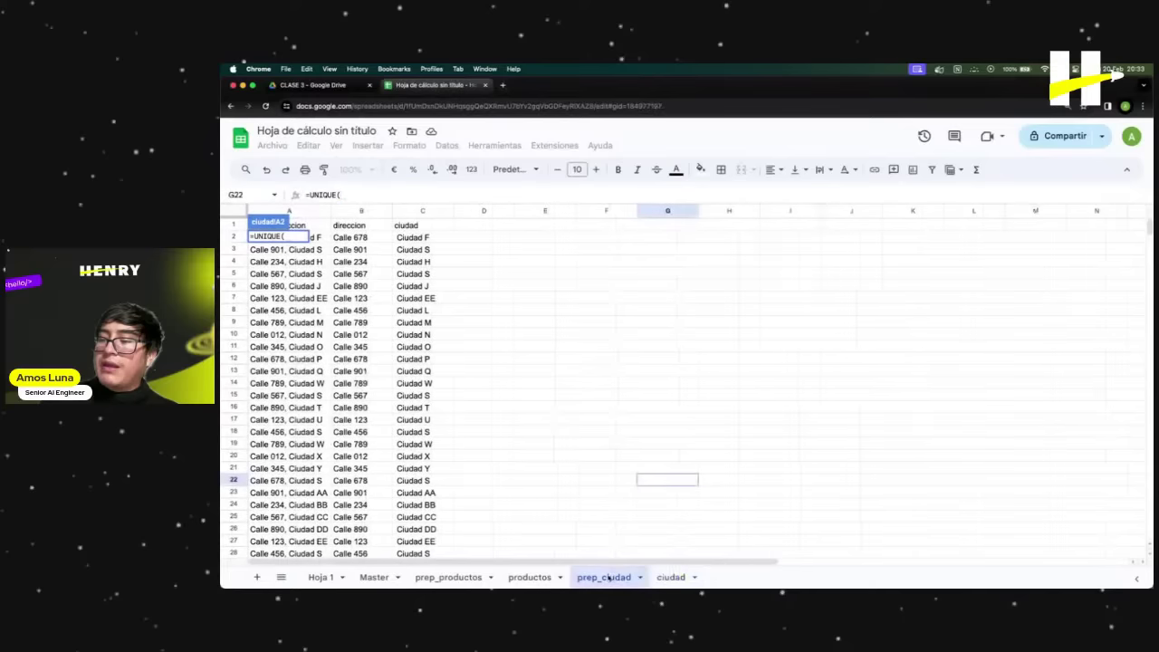
pyautogui.click(420, 241)
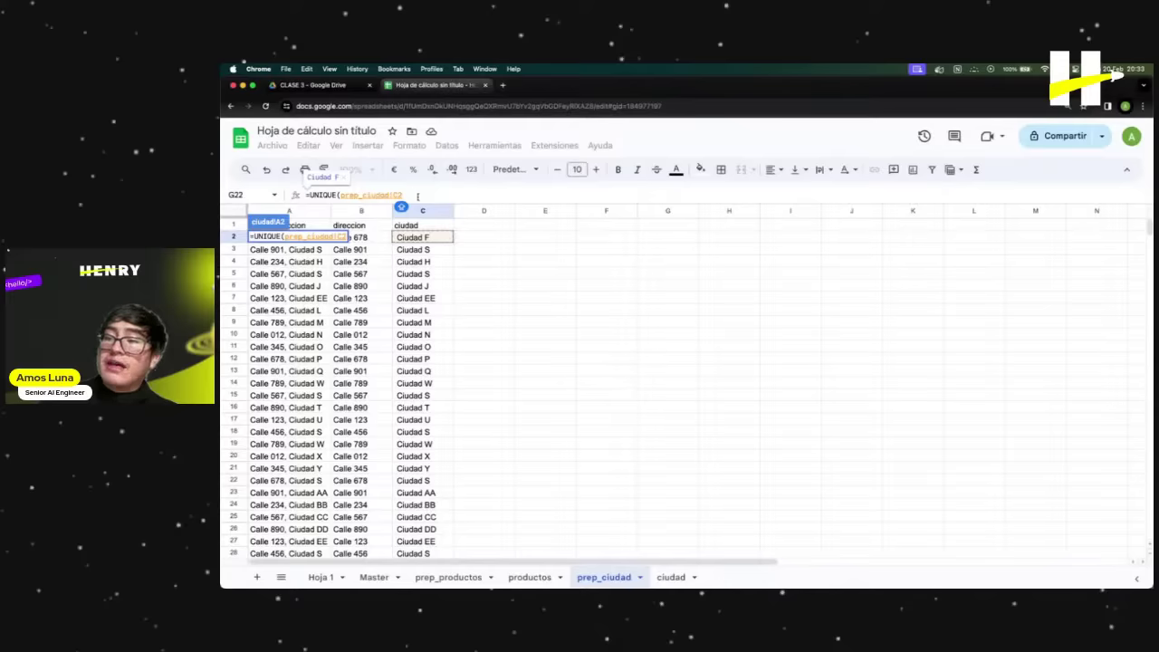
pyautogui.click(670, 577)
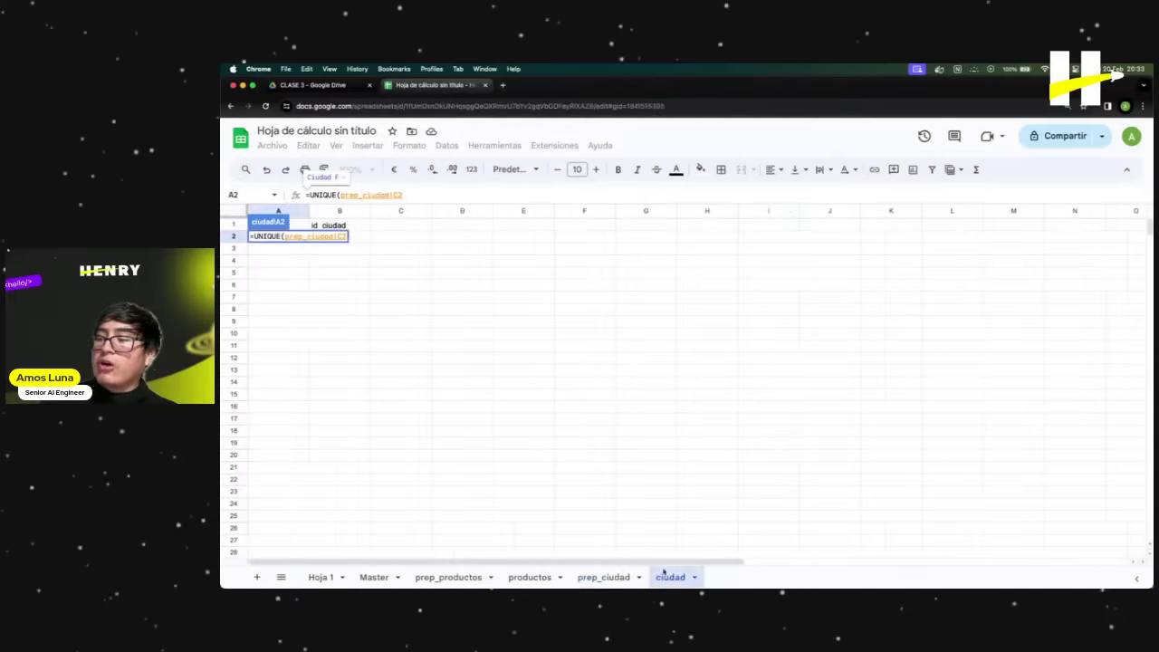
pyautogui.write(':c')
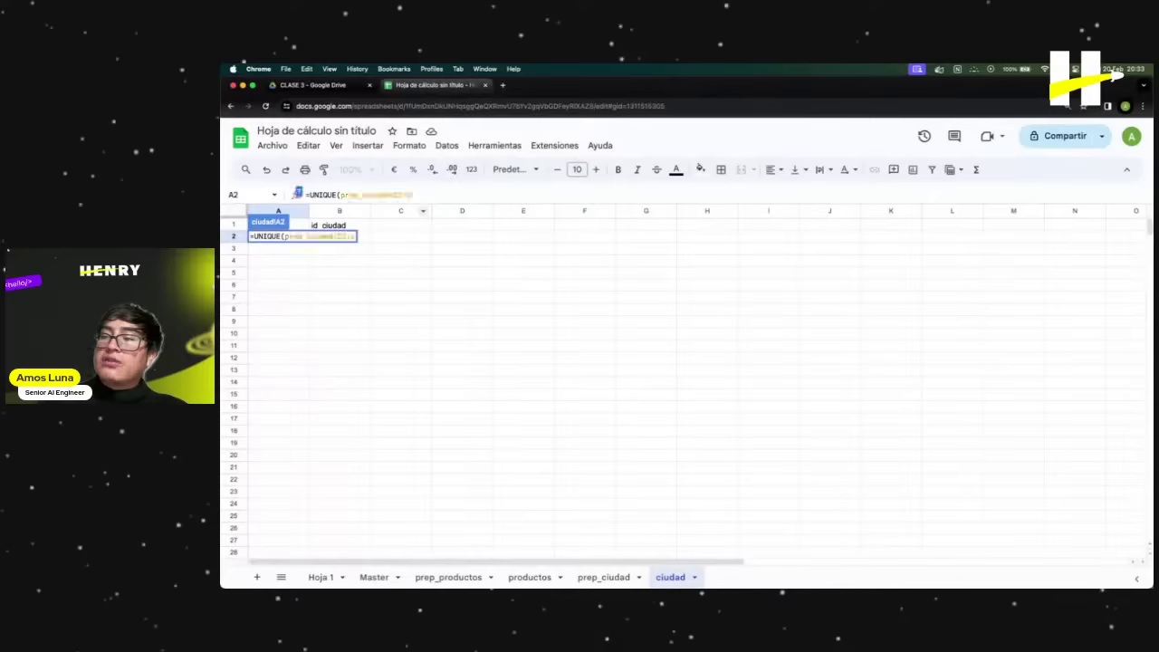
pyautogui.press('BackSpace')
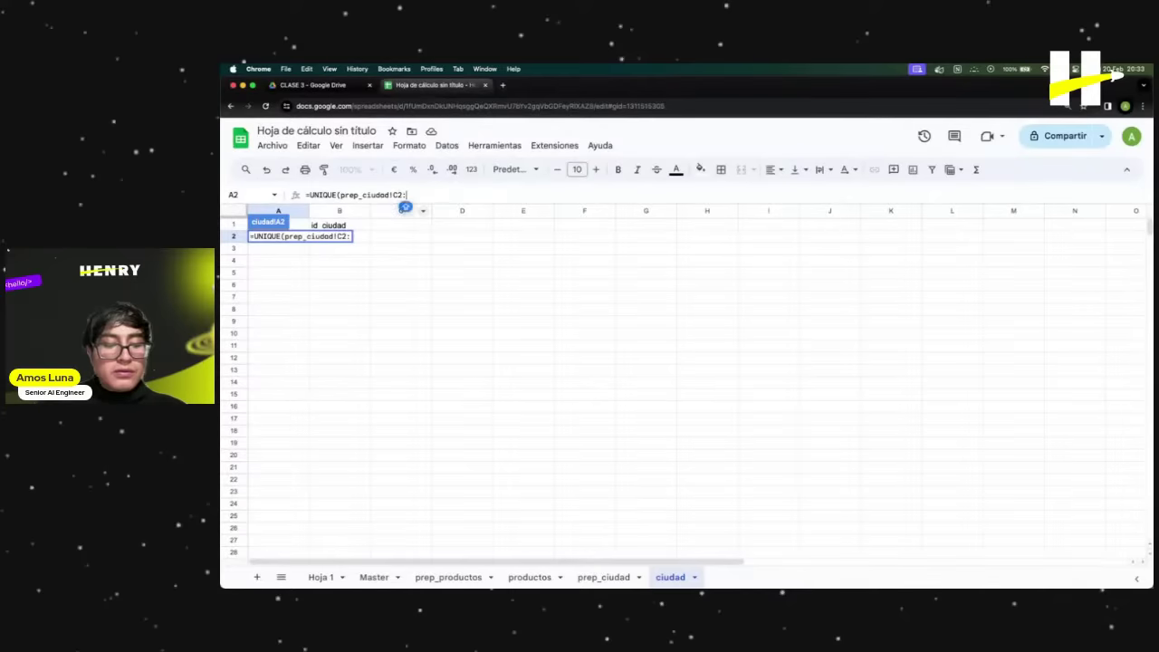
pyautogui.write('C')
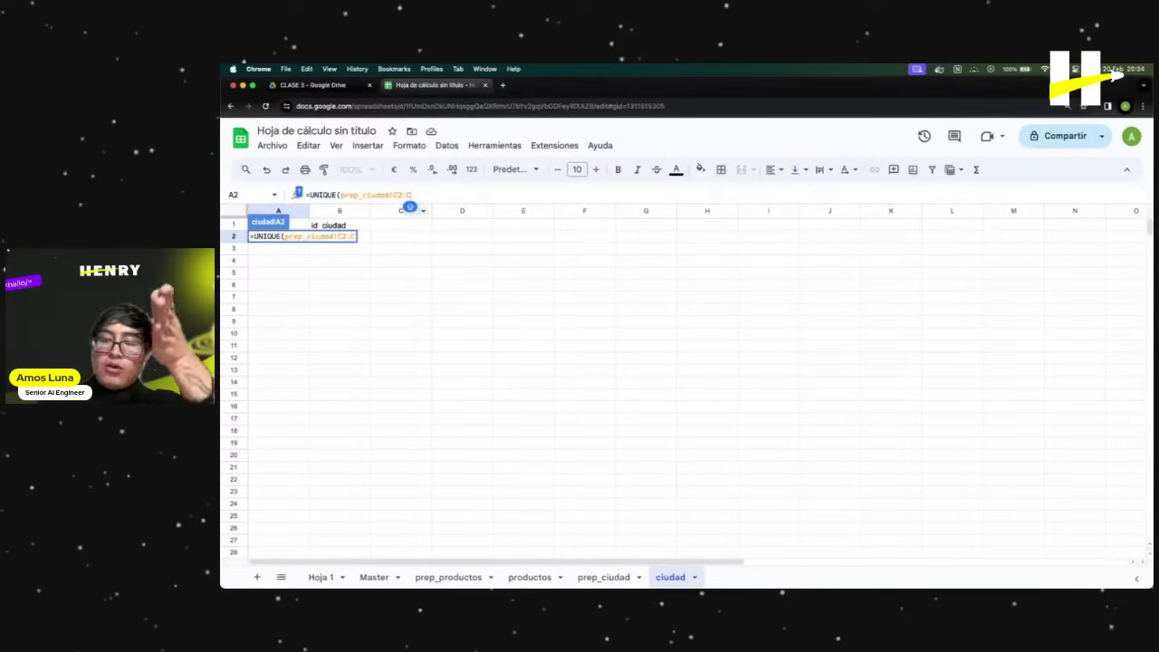
pyautogui.write(')')
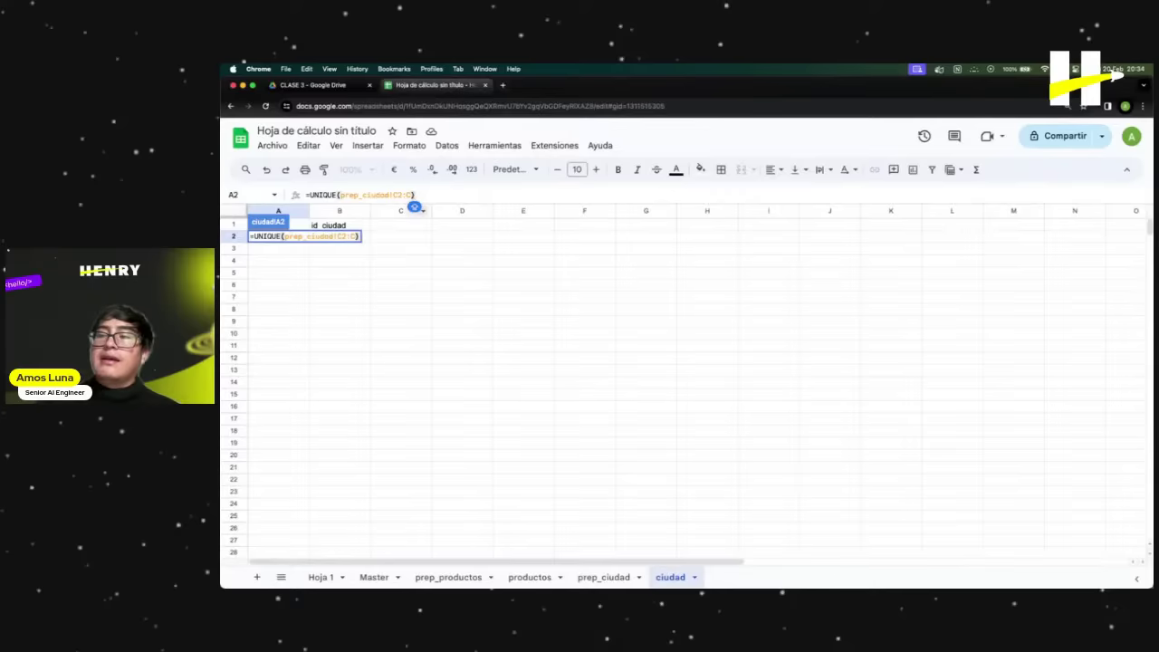
pyautogui.press('Return')
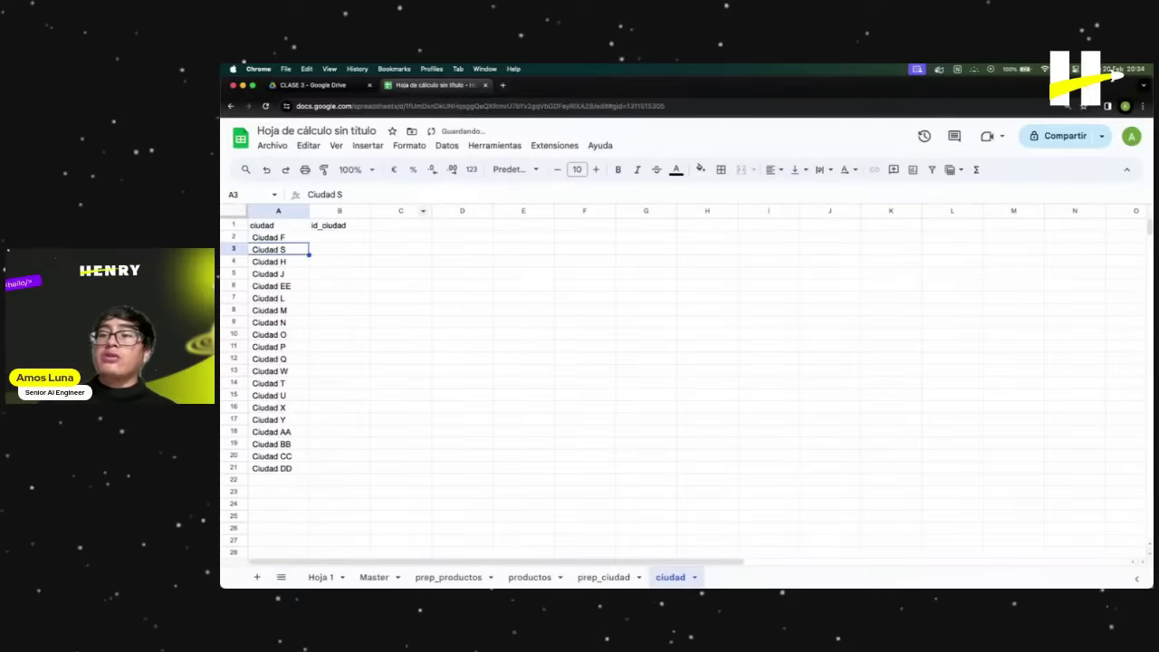
# Examine the unique city list and compare it with the occurrences of Ciudad S in column C of prep_ciudad.
pyautogui.click(340, 285)
pyautogui.moveTo(268, 238); pyautogui.dragTo(291, 472)
pyautogui.click(337, 383)
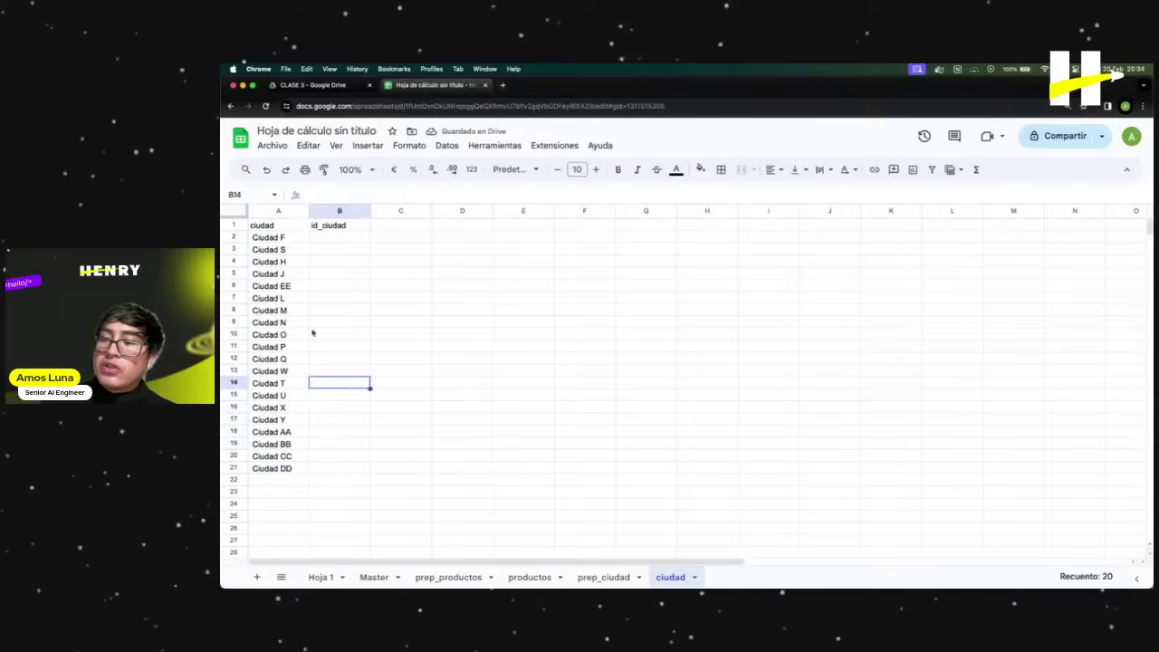
pyautogui.click(281, 254)
pyautogui.click(611, 578)
pyautogui.click(485, 328)
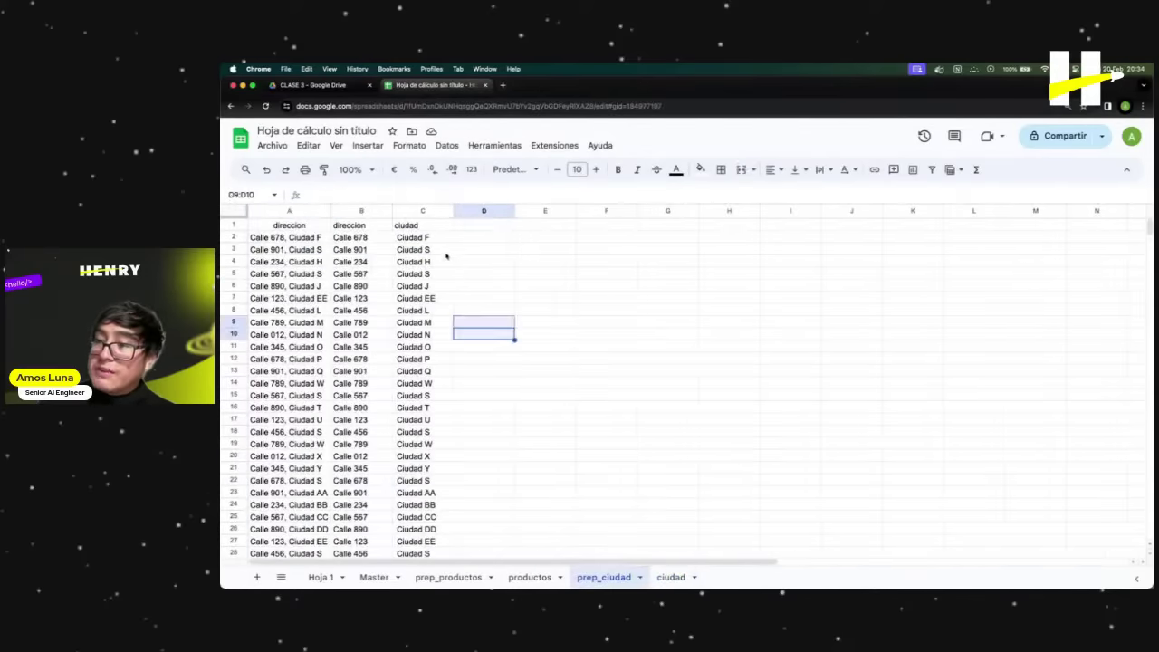
pyautogui.click(435, 252)
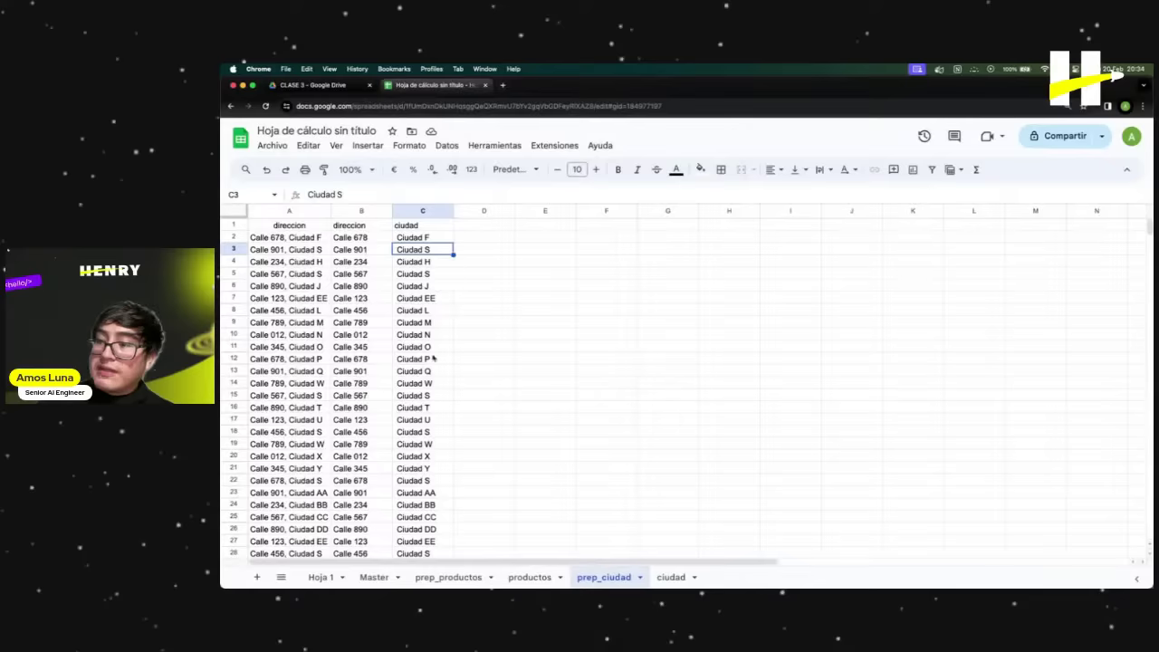
pyautogui.click(436, 398)
pyautogui.scroll(-2, 431, 453)
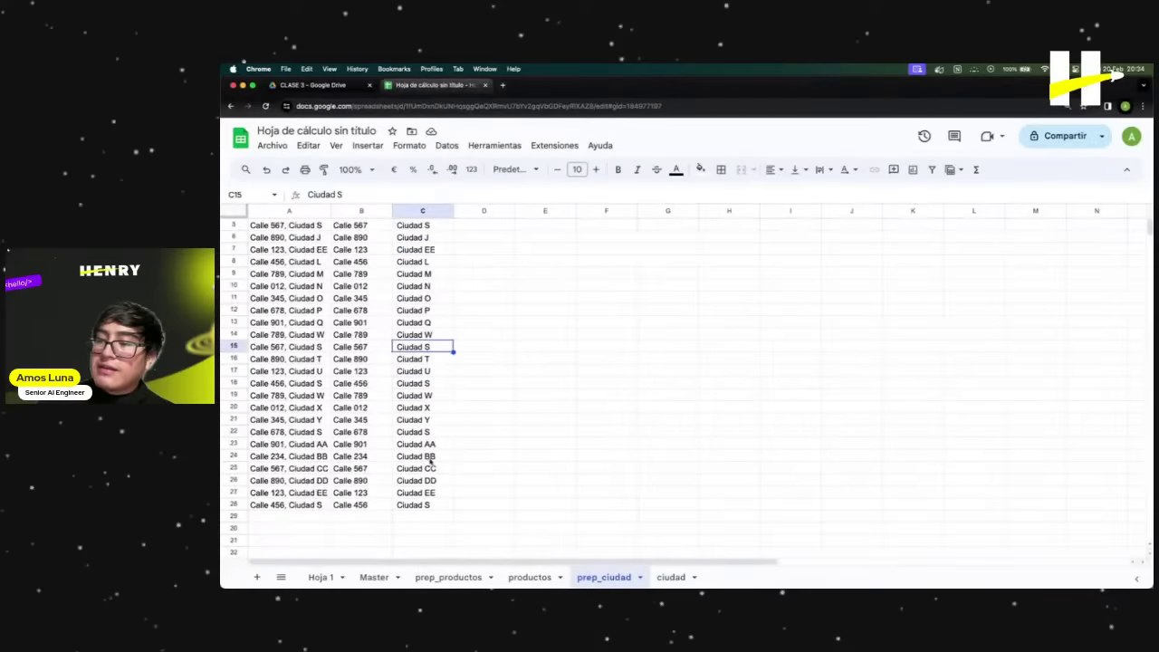
pyautogui.click(427, 385)
pyautogui.click(436, 434)
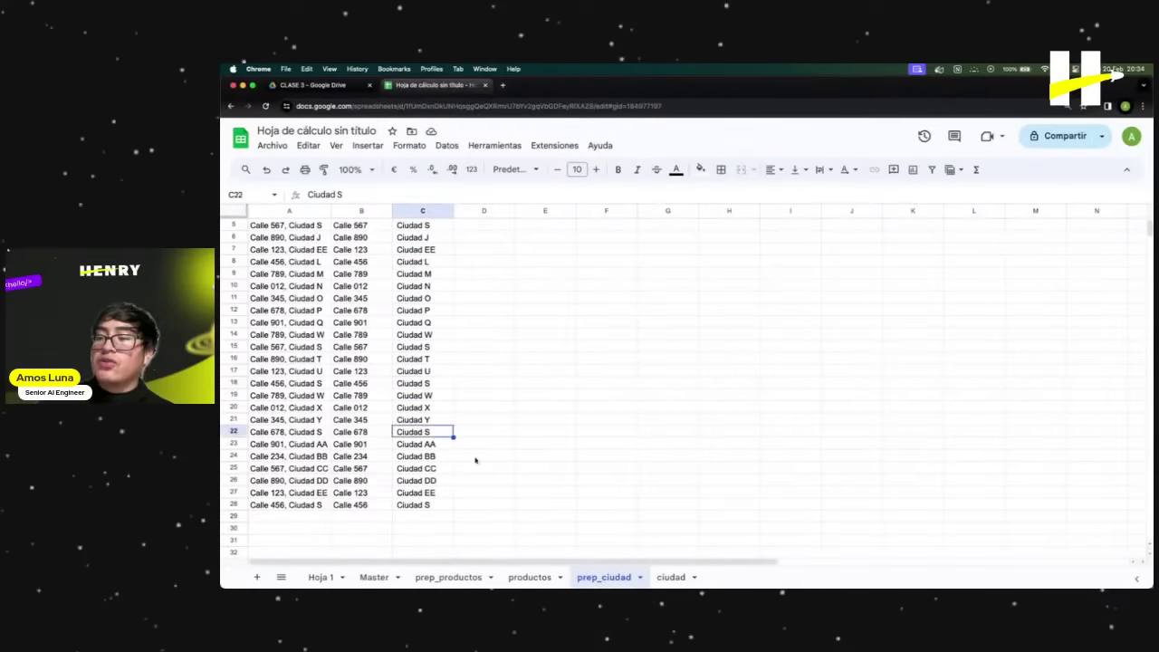
# Return to the ciudad sheet and review the unique city list in A2:A21.
pyautogui.click(671, 577)
pyautogui.click(330, 253)
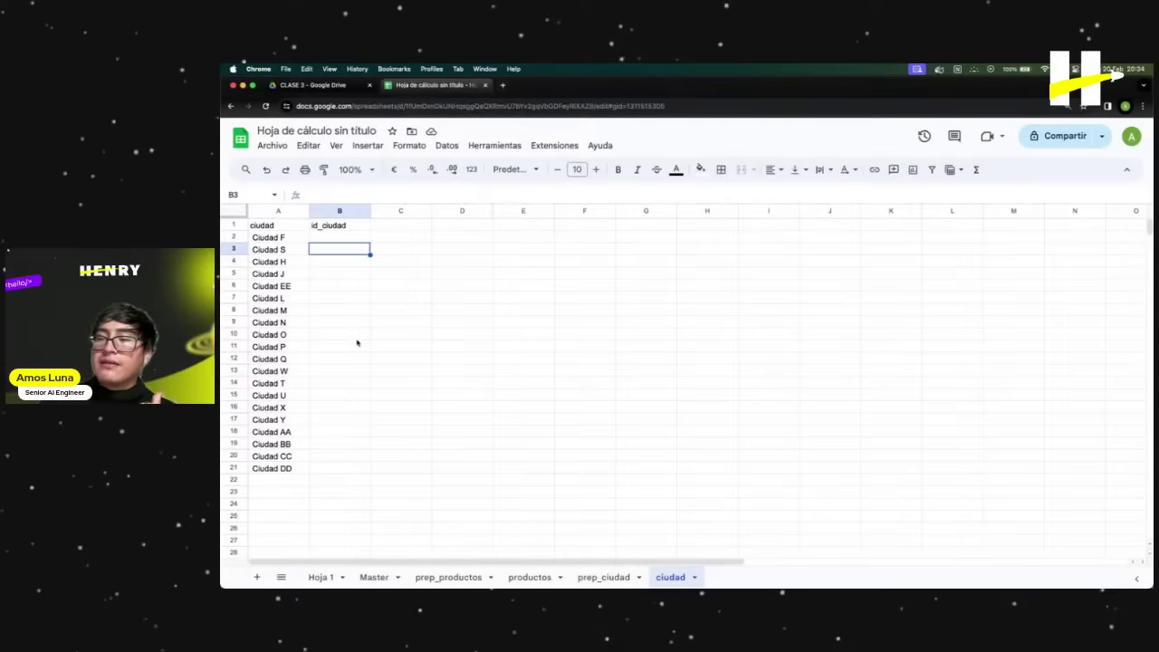
pyautogui.moveTo(288, 238); pyautogui.dragTo(290, 471)
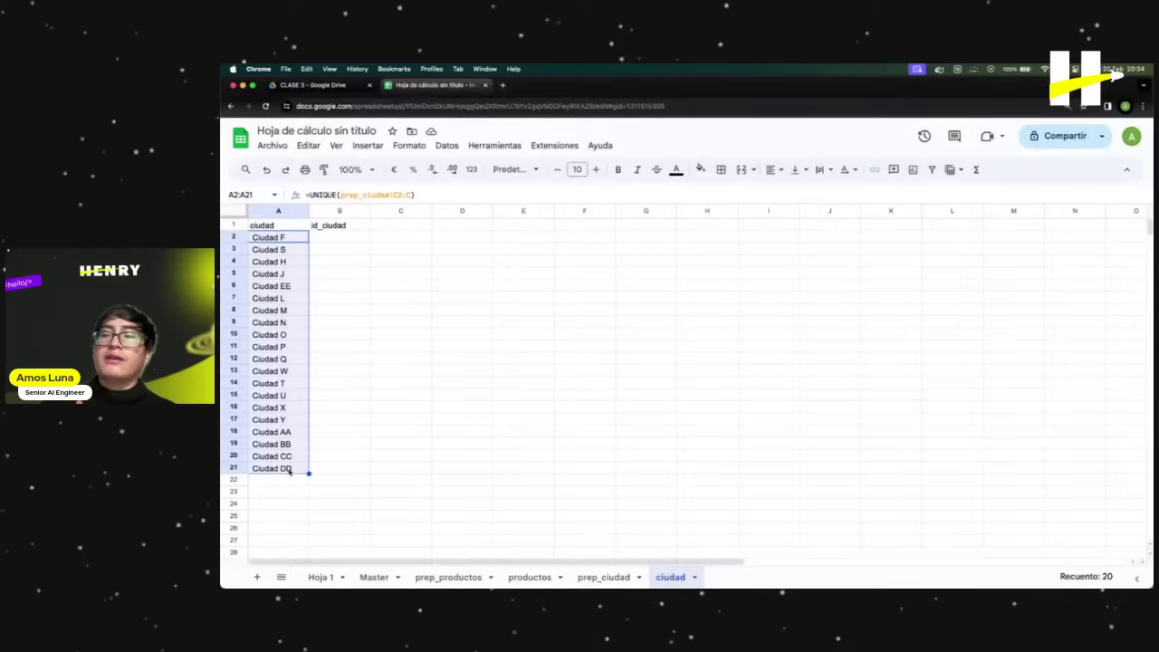
pyautogui.click(360, 277)
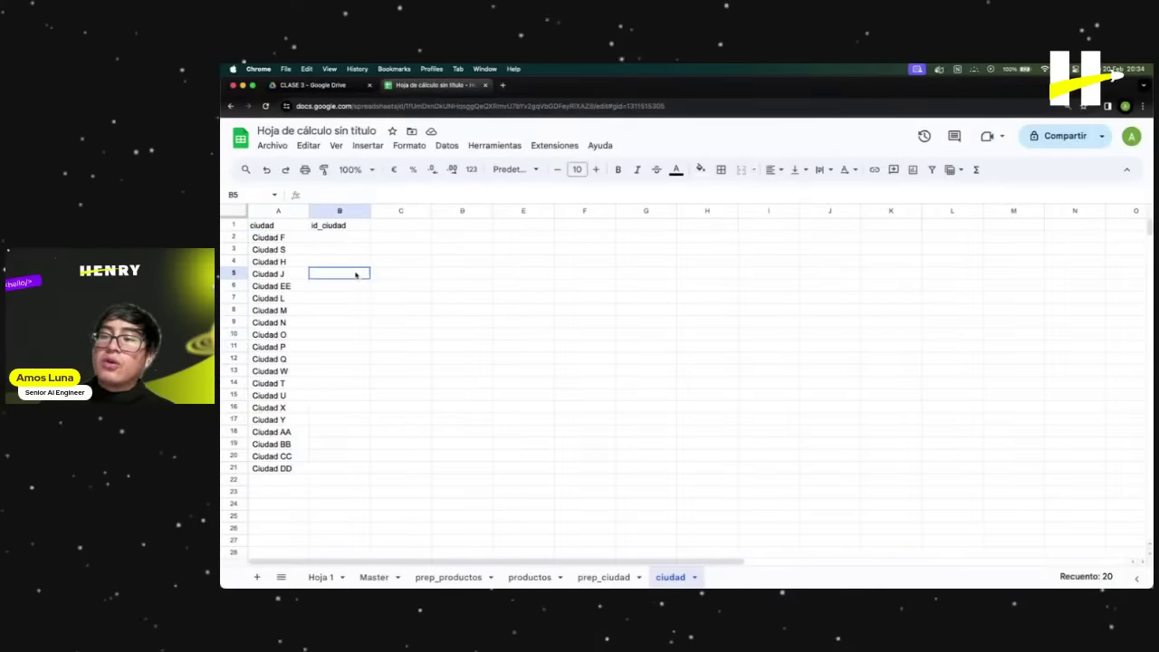
# Try numbering the first five cities by hand with 1 to 5 in B2:B6, and clear those cells.
pyautogui.click(334, 240)
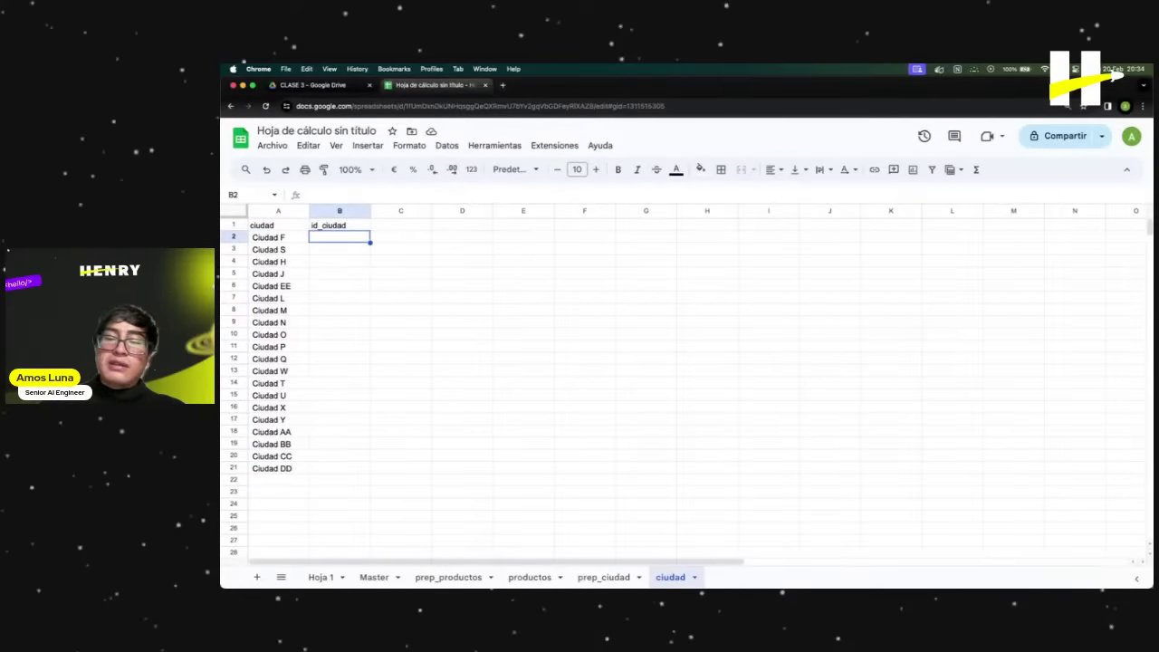
pyautogui.write('1 2 3 4 5')
pyautogui.hotkey('shift', 'Up')
pyautogui.hotkey('shift', 'Up')
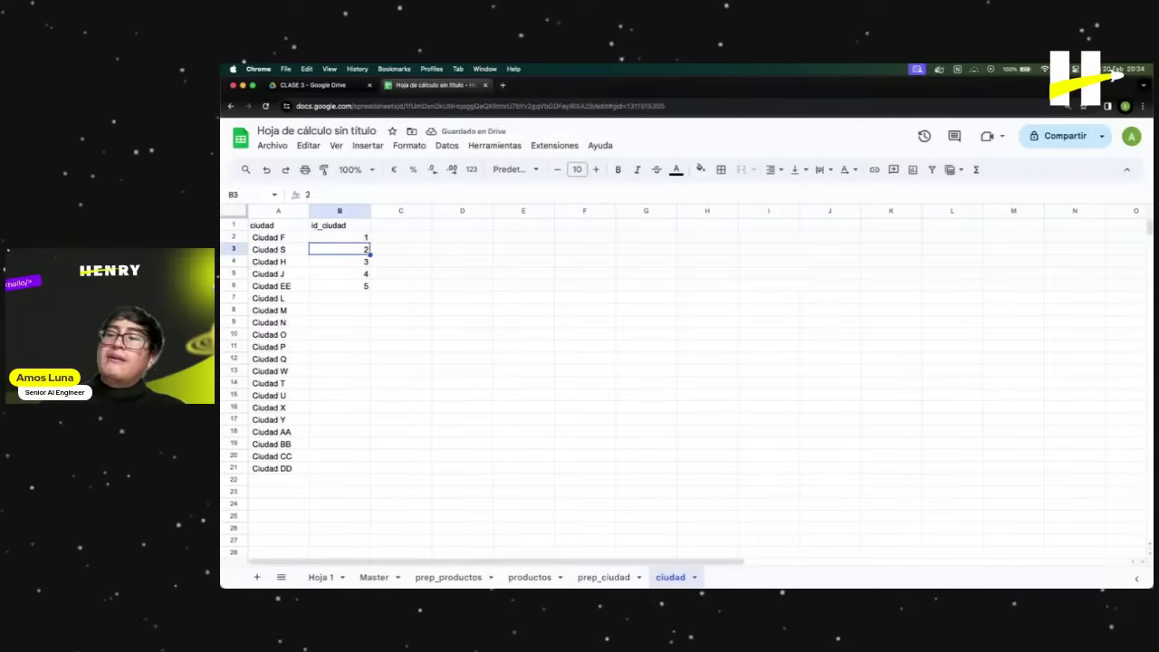
pyautogui.hotkey('shift', 'Down')
pyautogui.hotkey('shift', 'Down')
pyautogui.press('BackSpace')
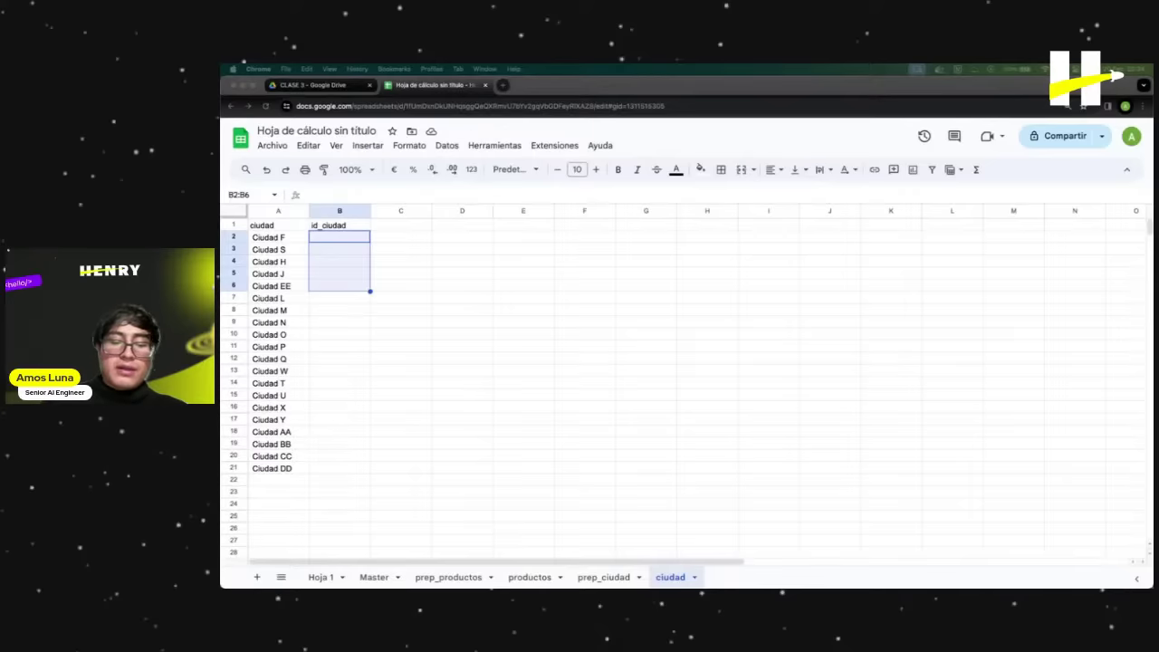
# Enter the draft formula =ARRAYFORMULA(IF(A2:A <> "", ROW(A:A), "")) in B2 of the ciudad sheet.
pyautogui.click(344, 240)
pyautogui.click(375, 263)
pyautogui.click(344, 237)
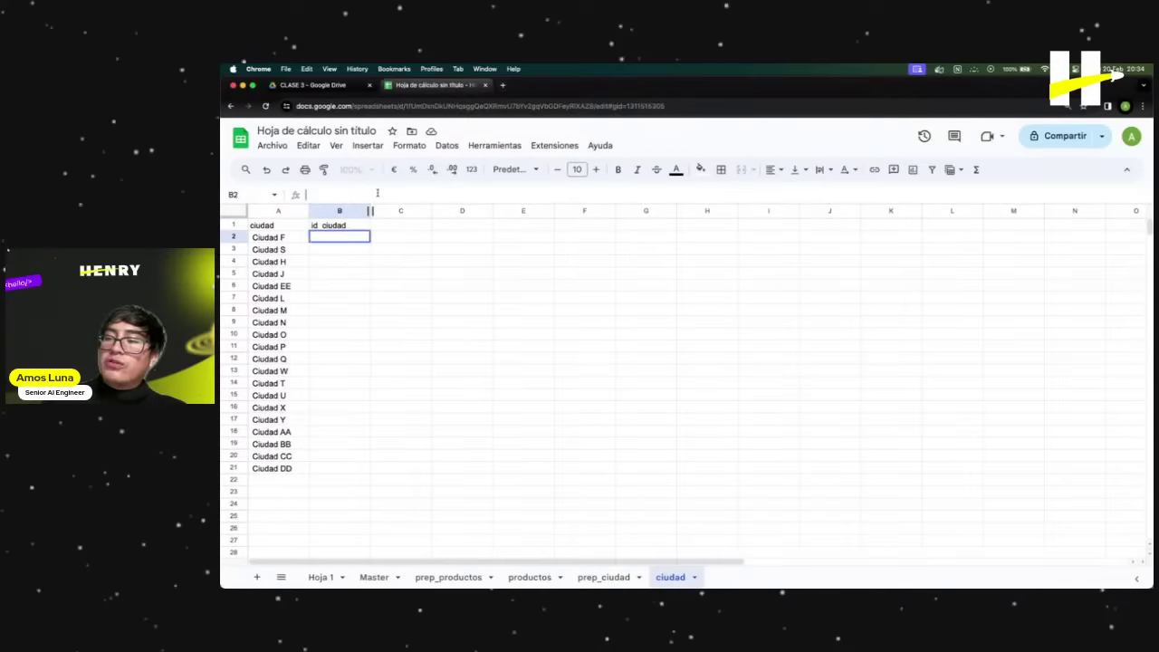
pyautogui.click(377, 194)
pyautogui.write('=ARRAYFORMULA(IF(A2:A <> "", ROW(A:A), ""))')
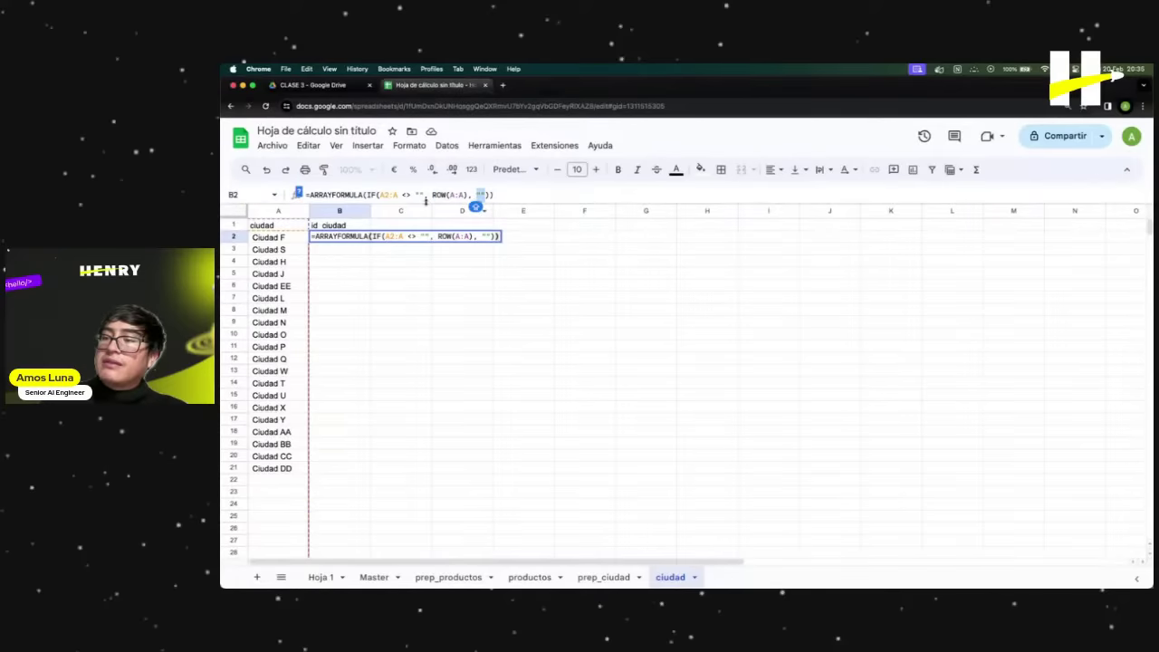
# Replace both comma separators with semicolons so B2 holds =ARRAYFORMULA(IF(A2:A <> ""; ROW(A:A); "")), and apply the formula.
pyautogui.click(425, 194)
pyautogui.press('BackSpace')
pyautogui.write(';')
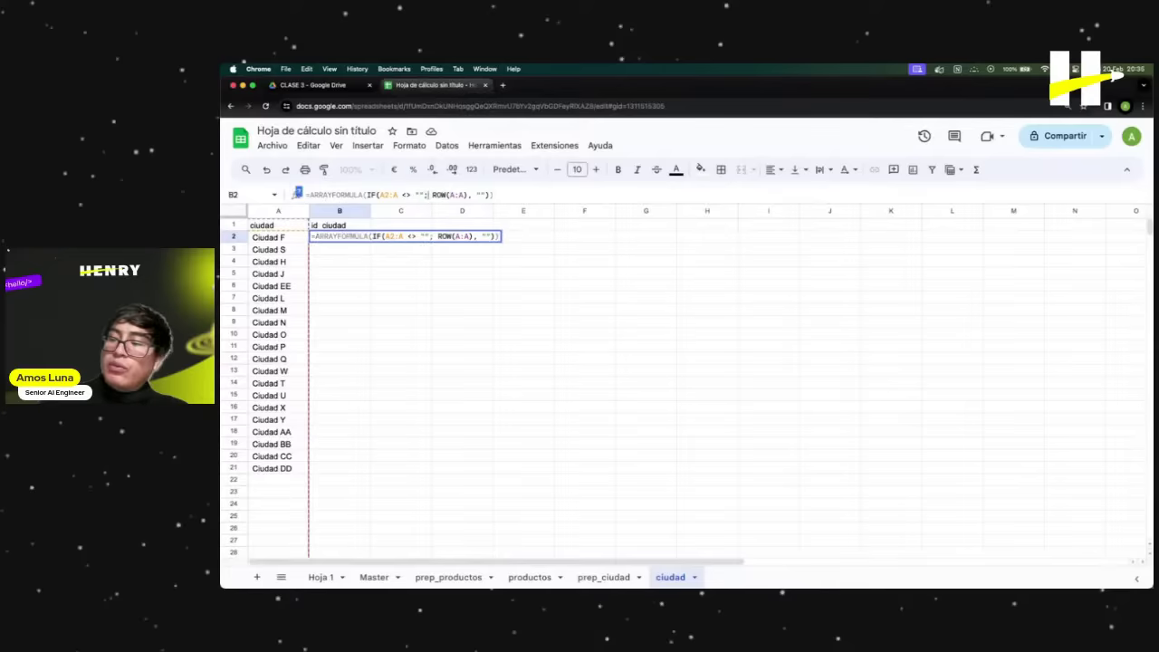
pyautogui.click(472, 194)
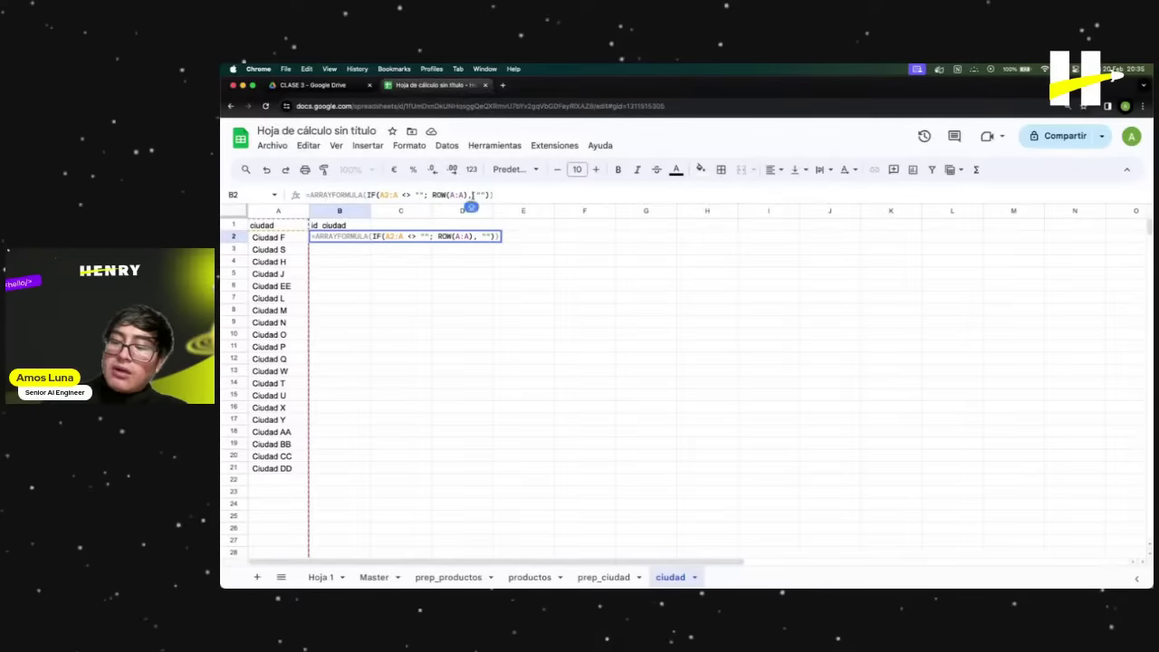
pyautogui.press('BackSpace')
pyautogui.write(';')
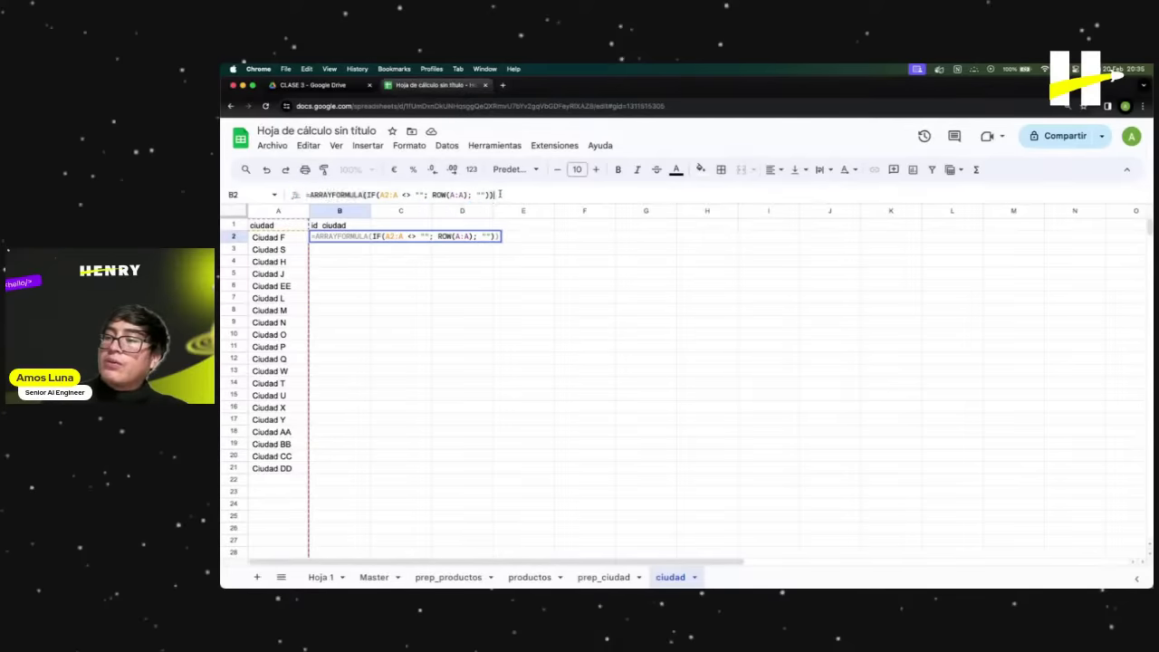
pyautogui.press('Return')
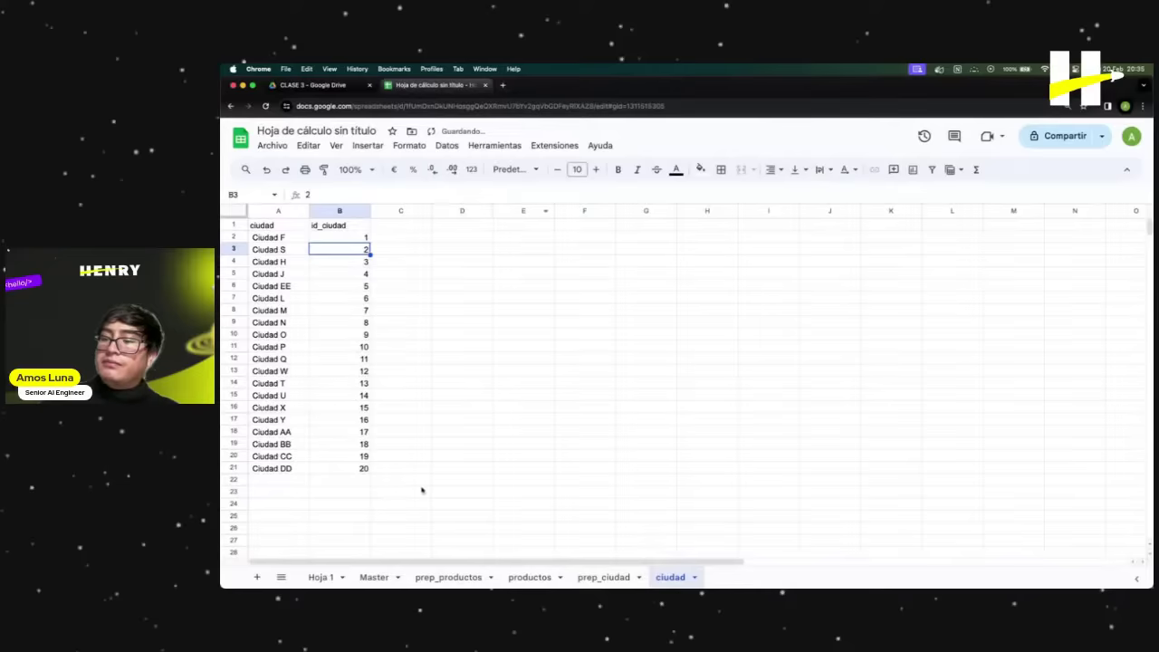
# Examine the id_ciudad numbers beside their cities in A2:B21 and the array formula in B2.
pyautogui.click(384, 469)
pyautogui.moveTo(362, 237); pyautogui.dragTo(362, 468)
pyautogui.click(401, 443)
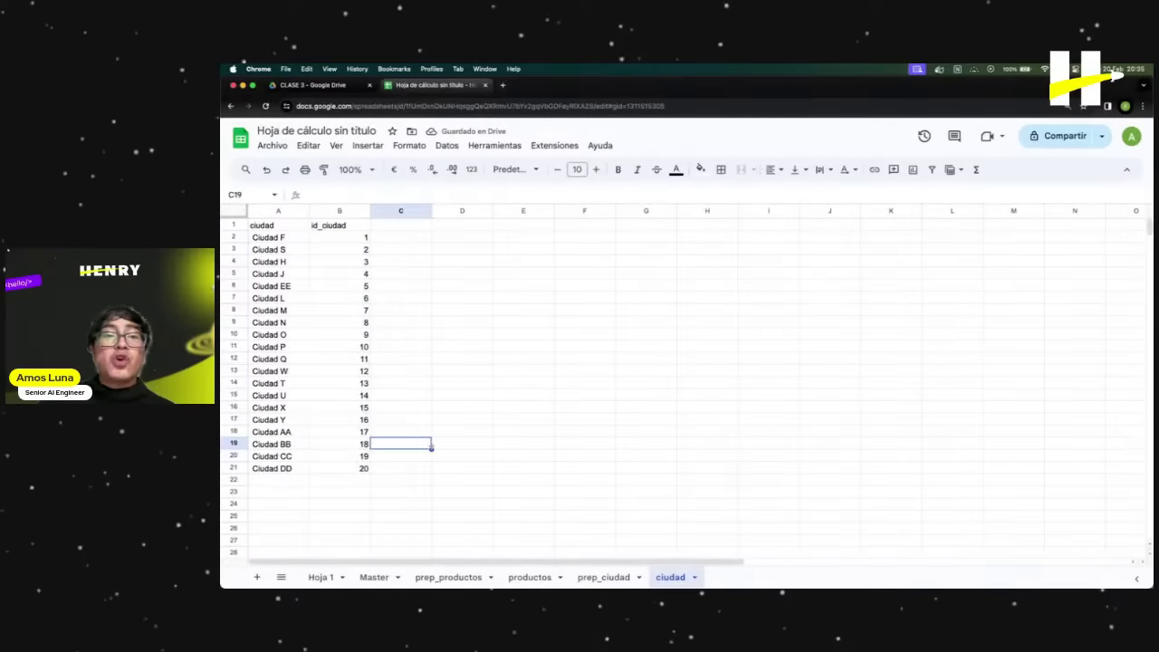
pyautogui.click(518, 446)
pyautogui.moveTo(284, 239); pyautogui.dragTo(365, 468)
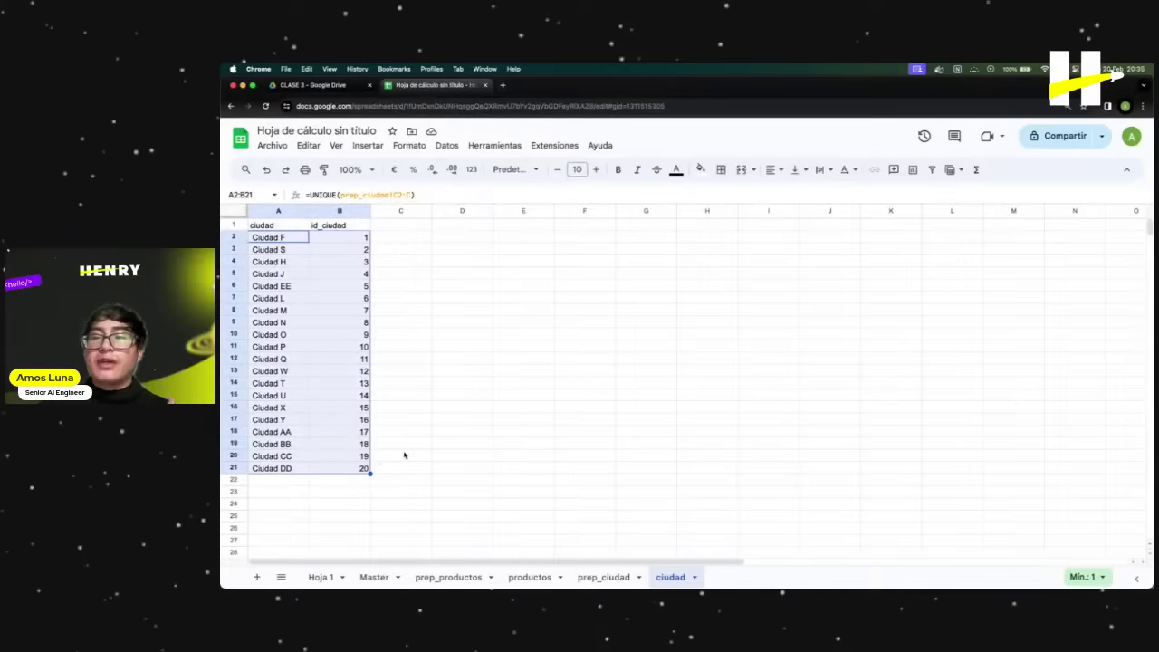
pyautogui.click(398, 389)
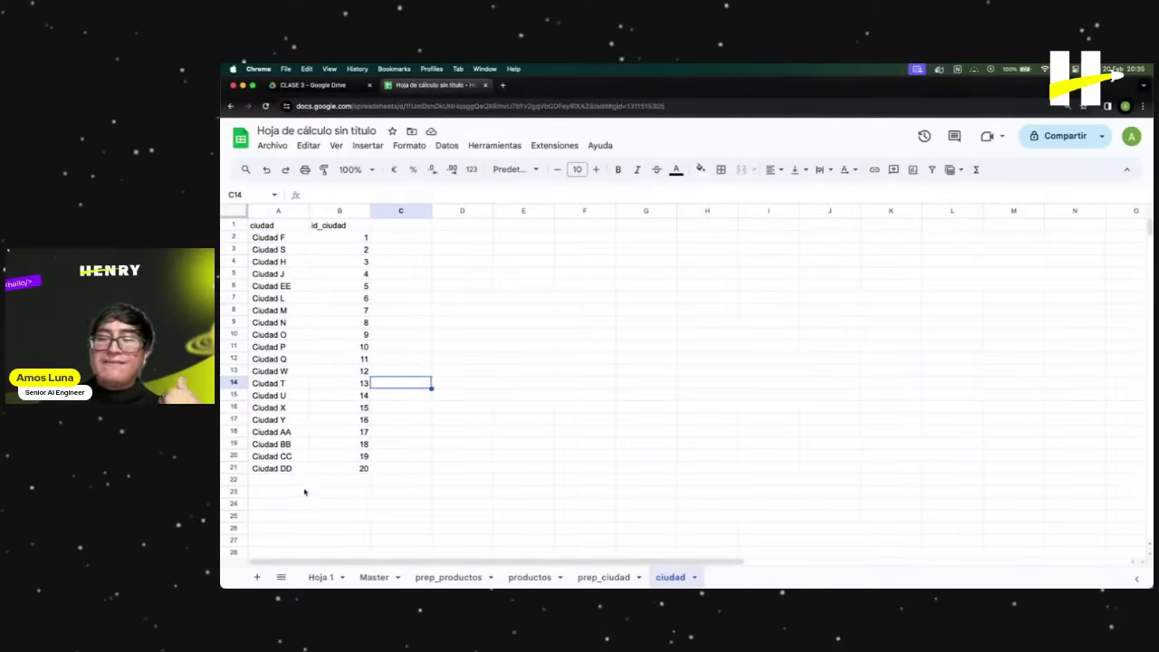
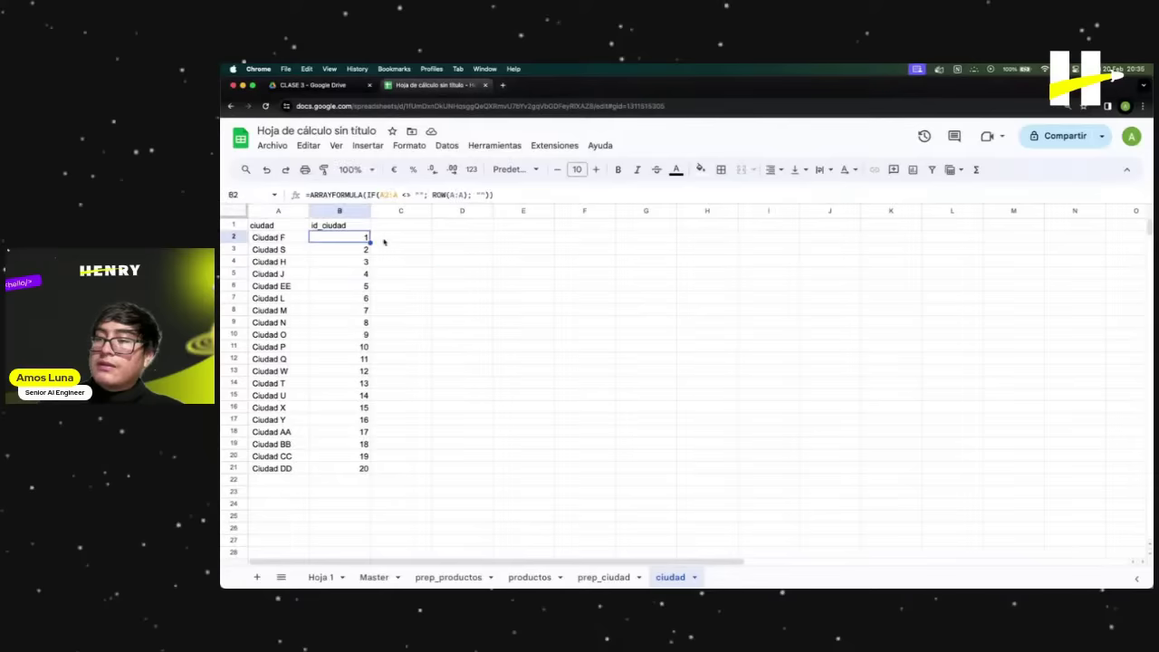
pyautogui.moveTo(525, 195); pyautogui.dragTo(256, 191)
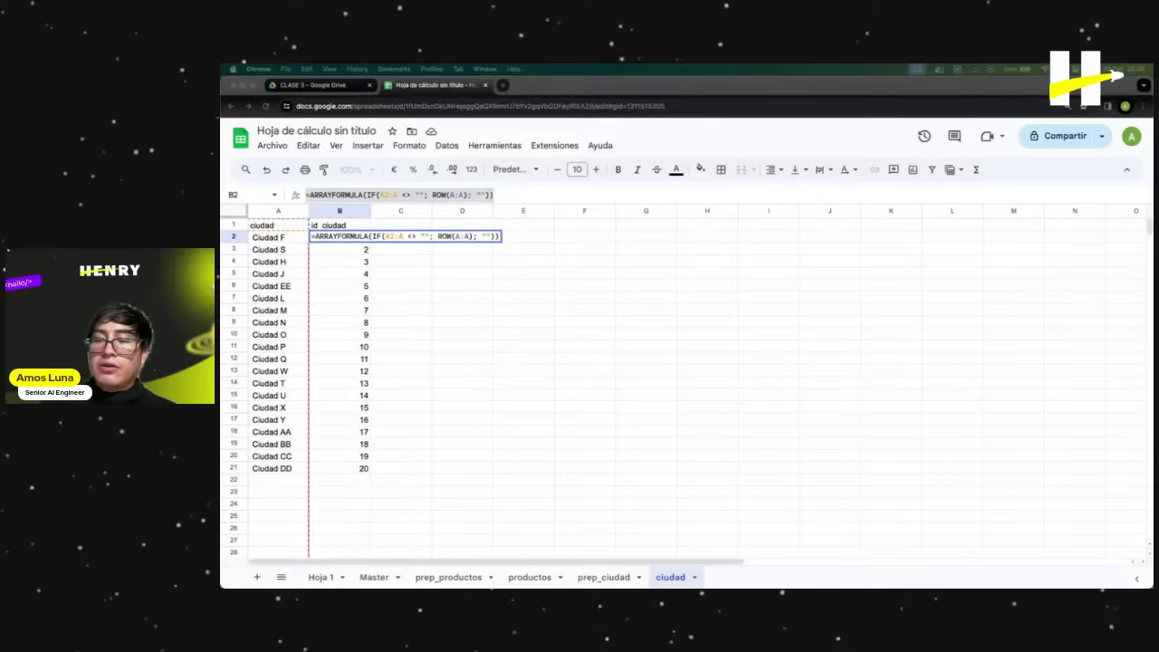
pyautogui.click(457, 286)
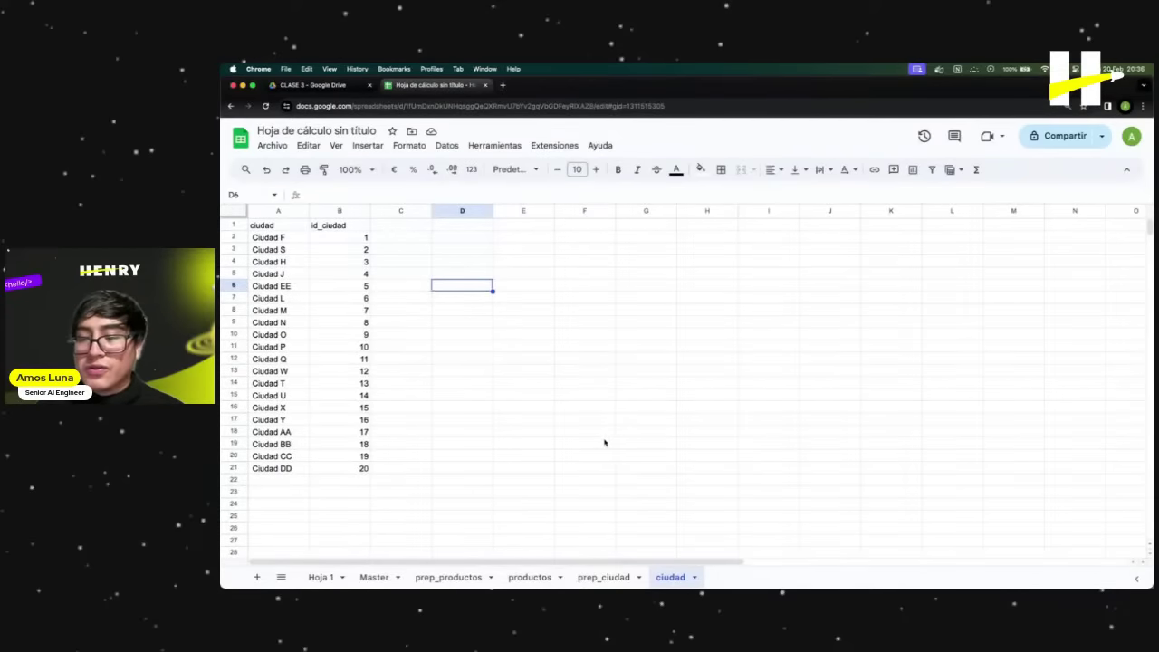
pyautogui.click(582, 408)
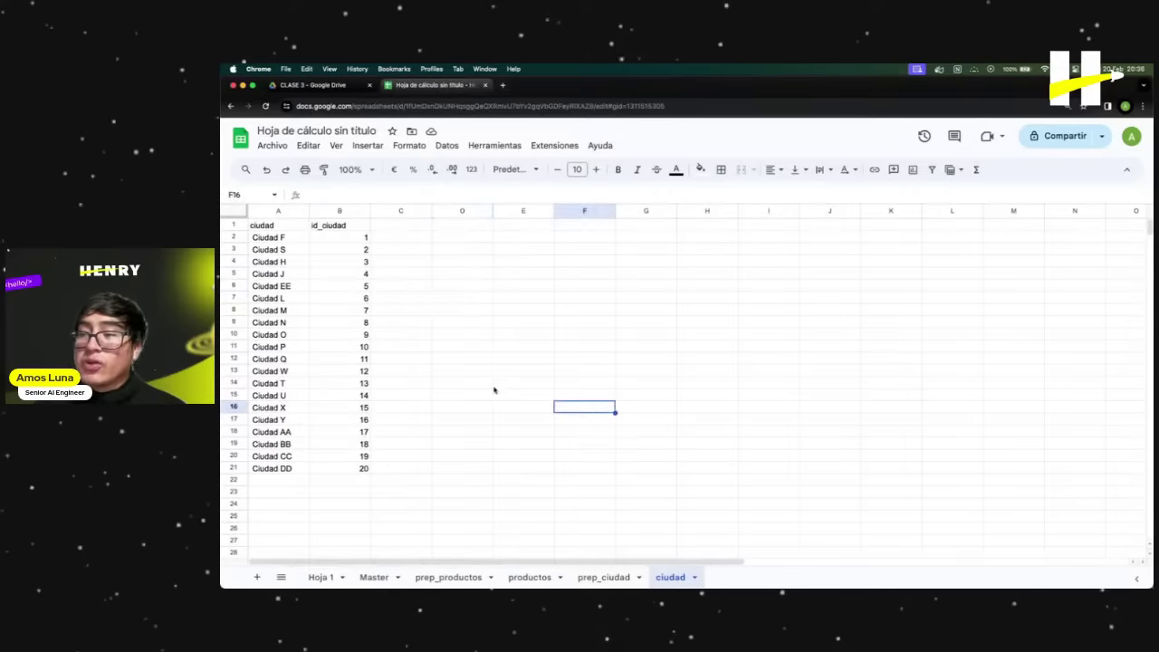
pyautogui.moveTo(488, 384); pyautogui.dragTo(496, 384)
pyautogui.click(550, 431)
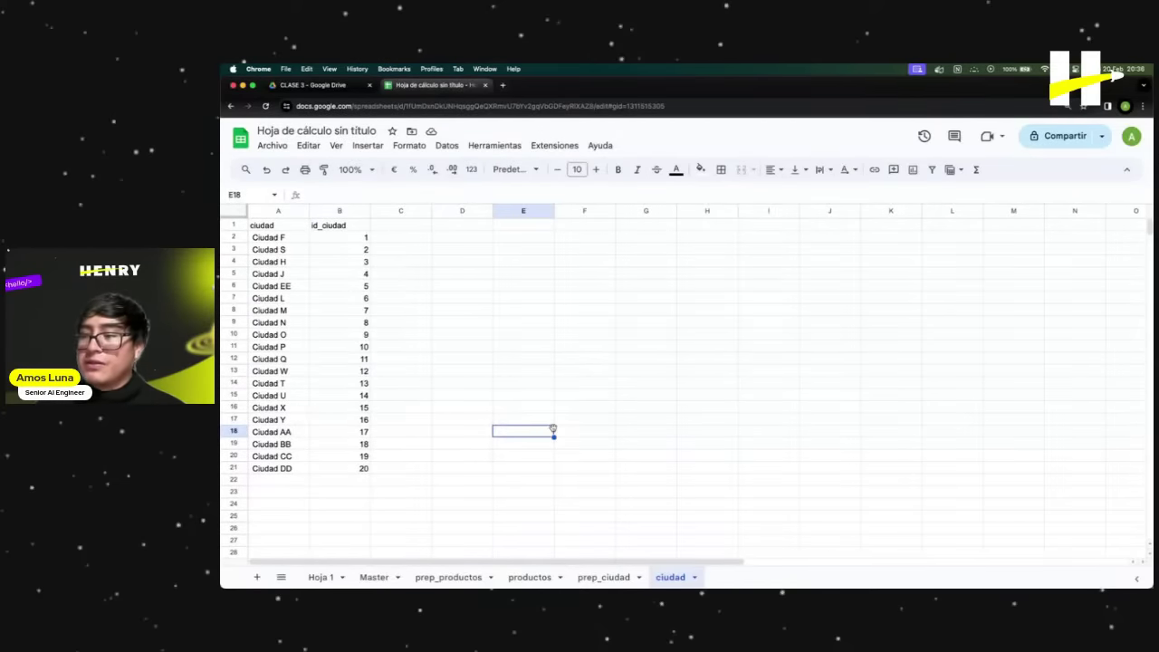
pyautogui.click(563, 506)
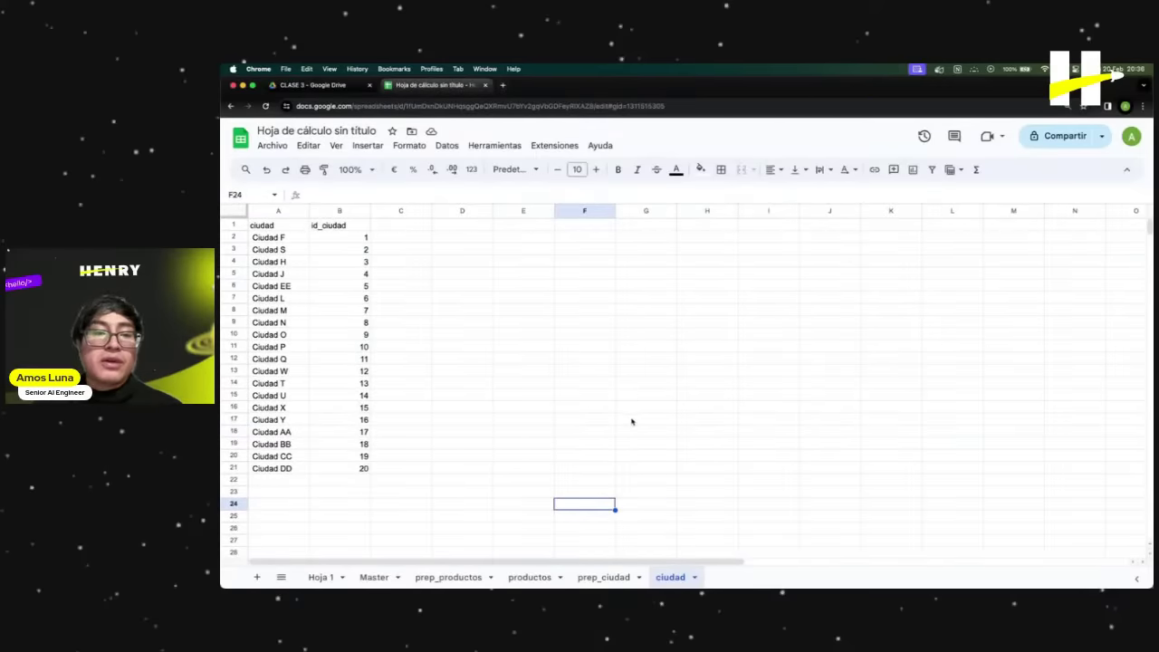
pyautogui.click(573, 361)
pyautogui.click(524, 446)
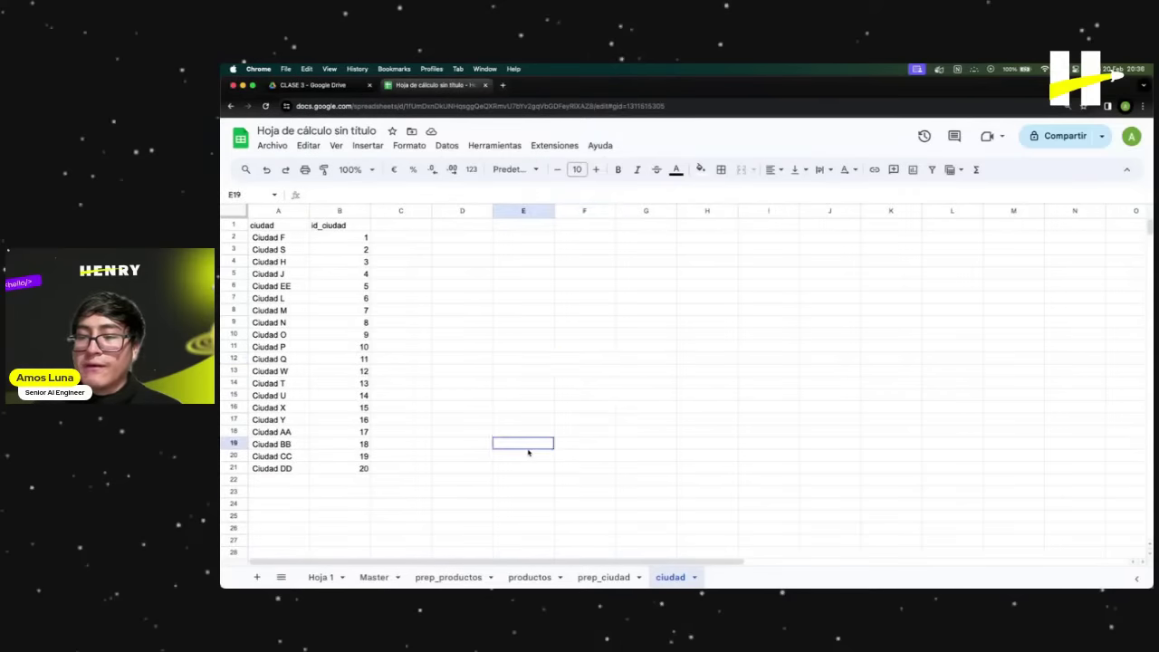
pyautogui.click(498, 373)
pyautogui.click(562, 412)
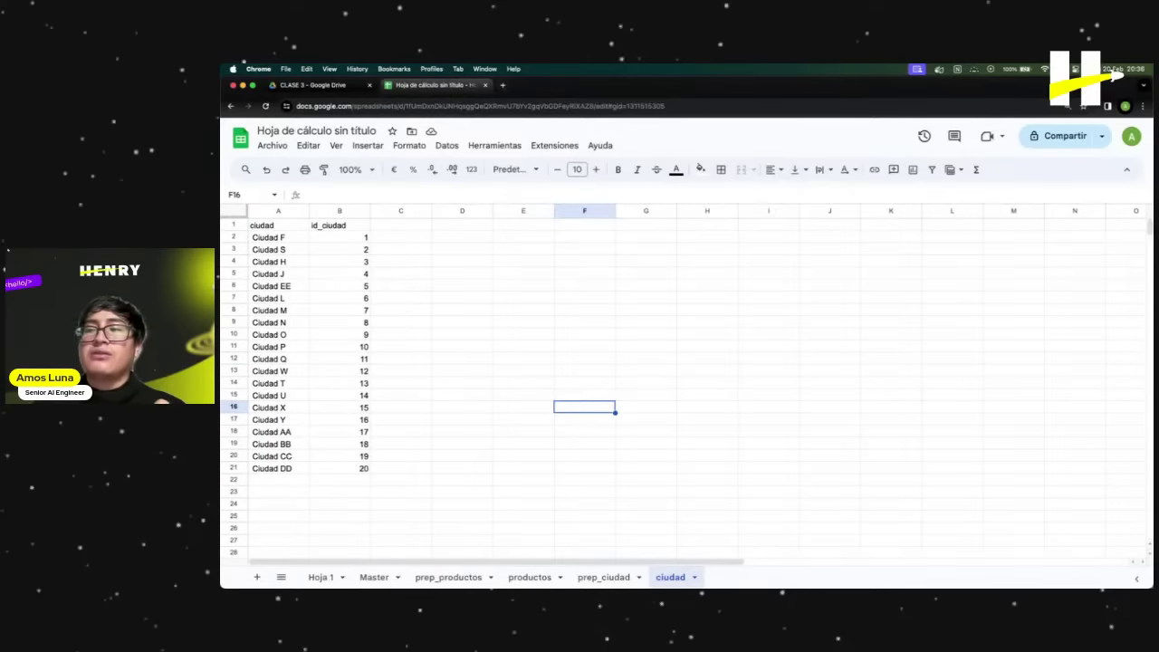
pyautogui.click(522, 350)
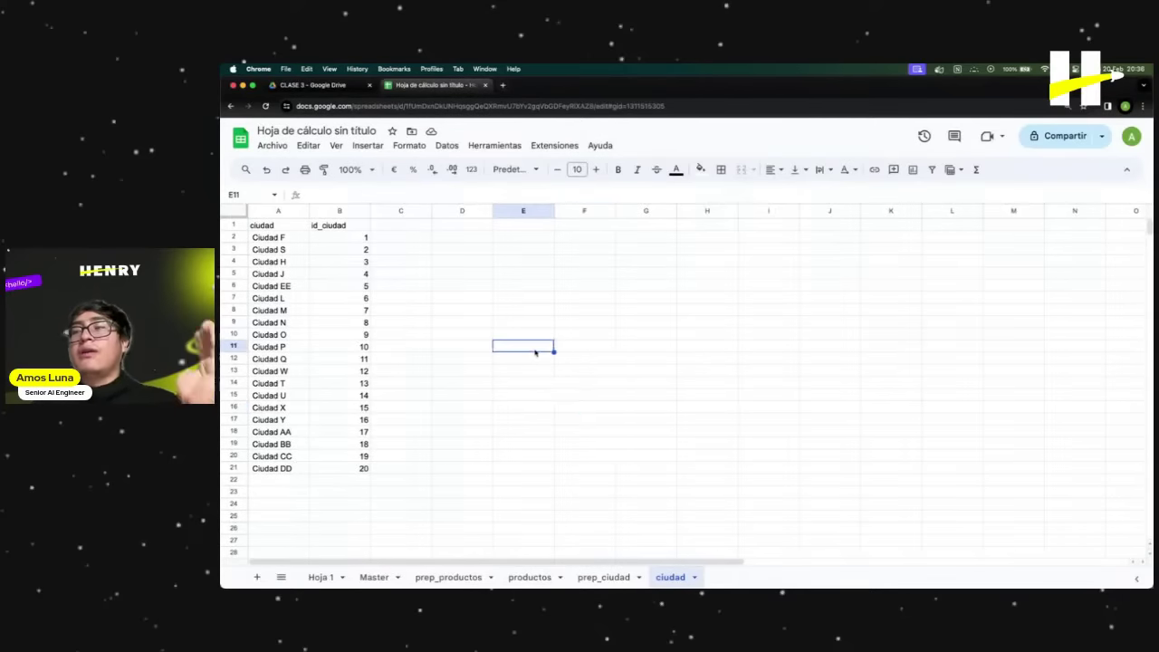
pyautogui.click(640, 351)
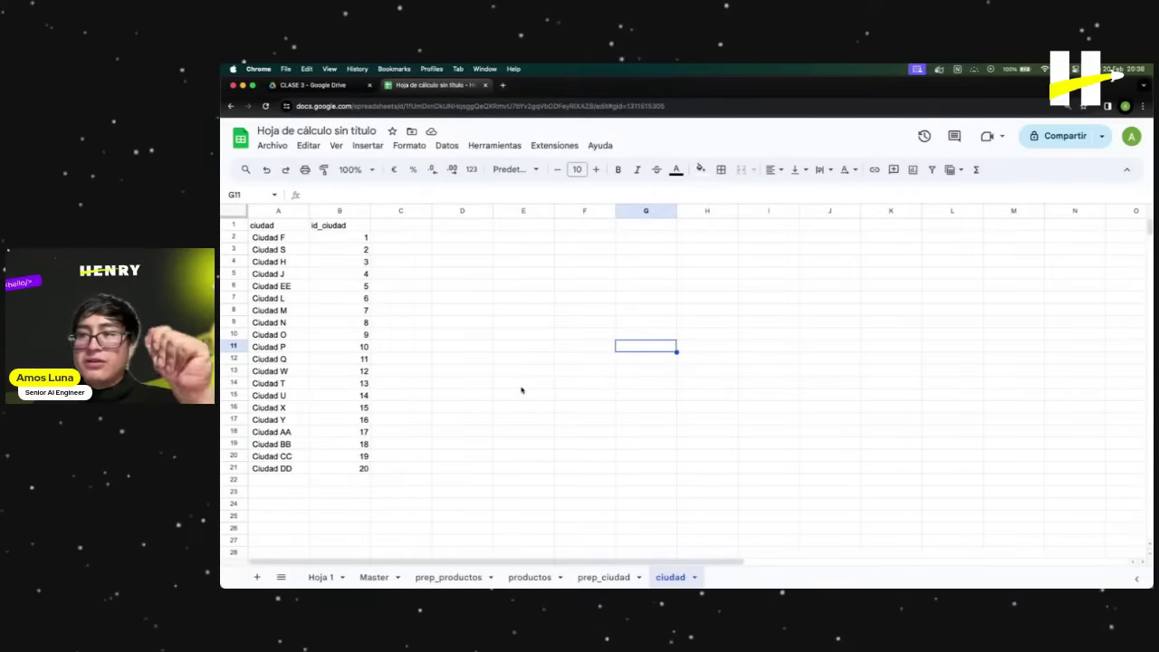
pyautogui.click(404, 371)
pyautogui.click(365, 336)
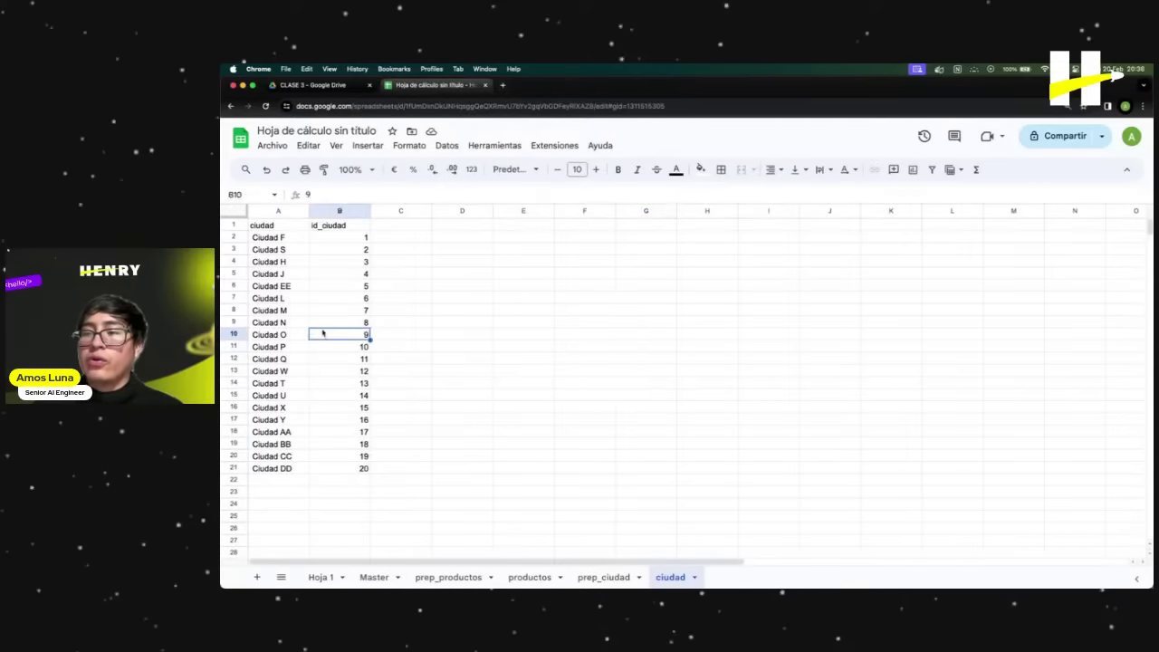
pyautogui.click(397, 364)
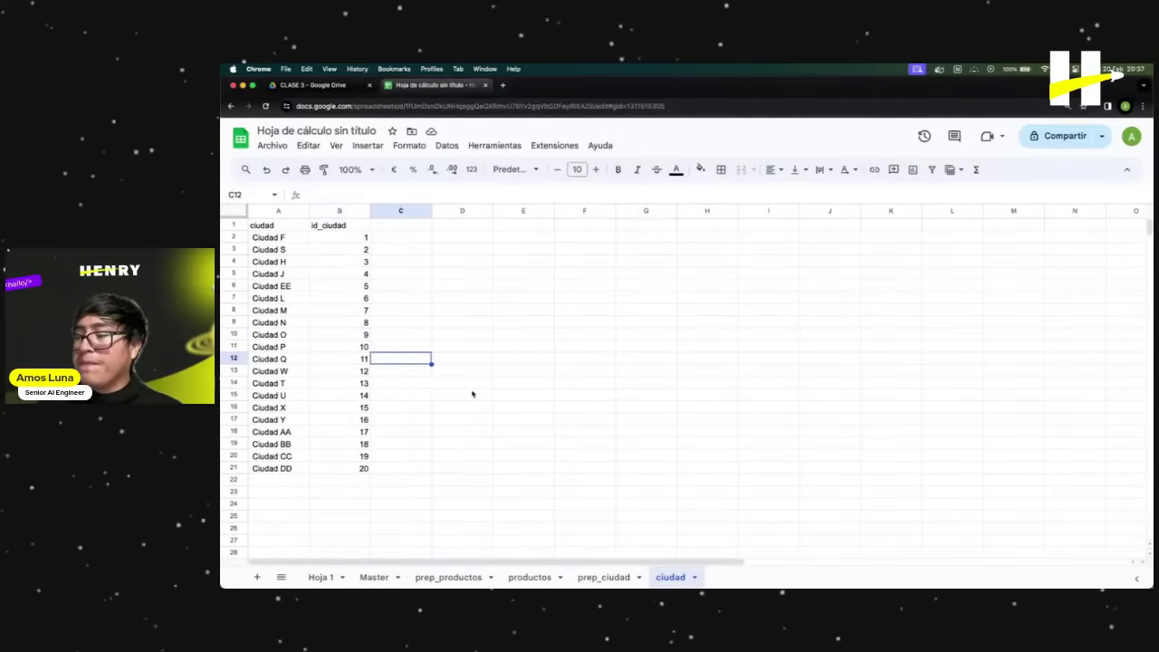
pyautogui.click(511, 398)
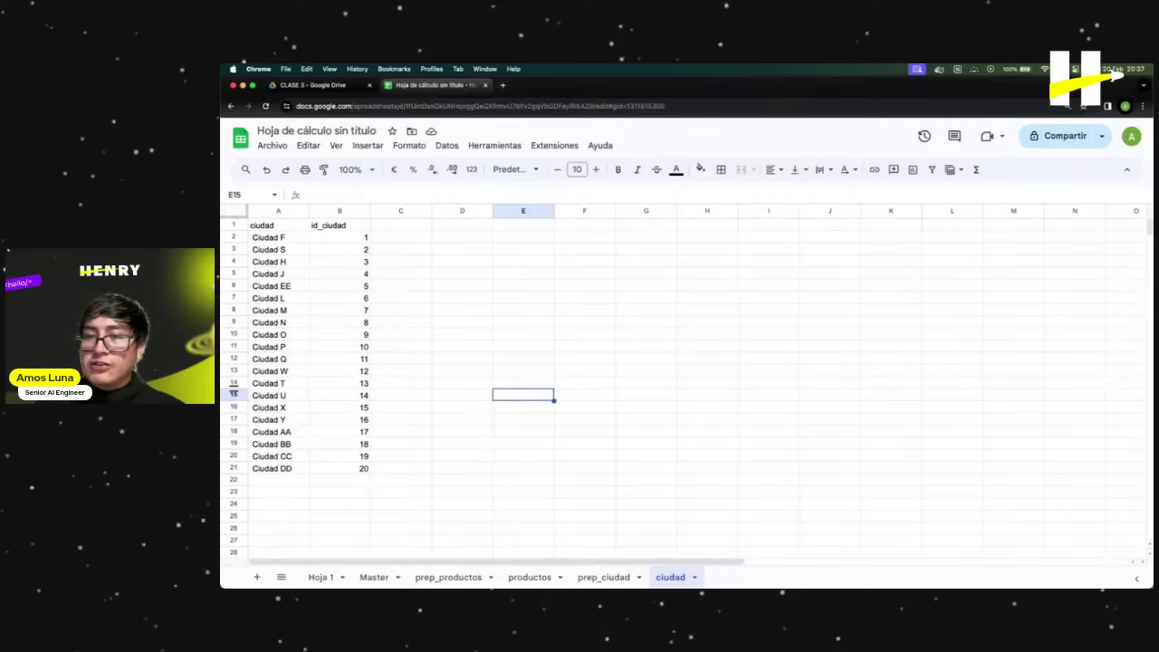
pyautogui.click(207, 389)
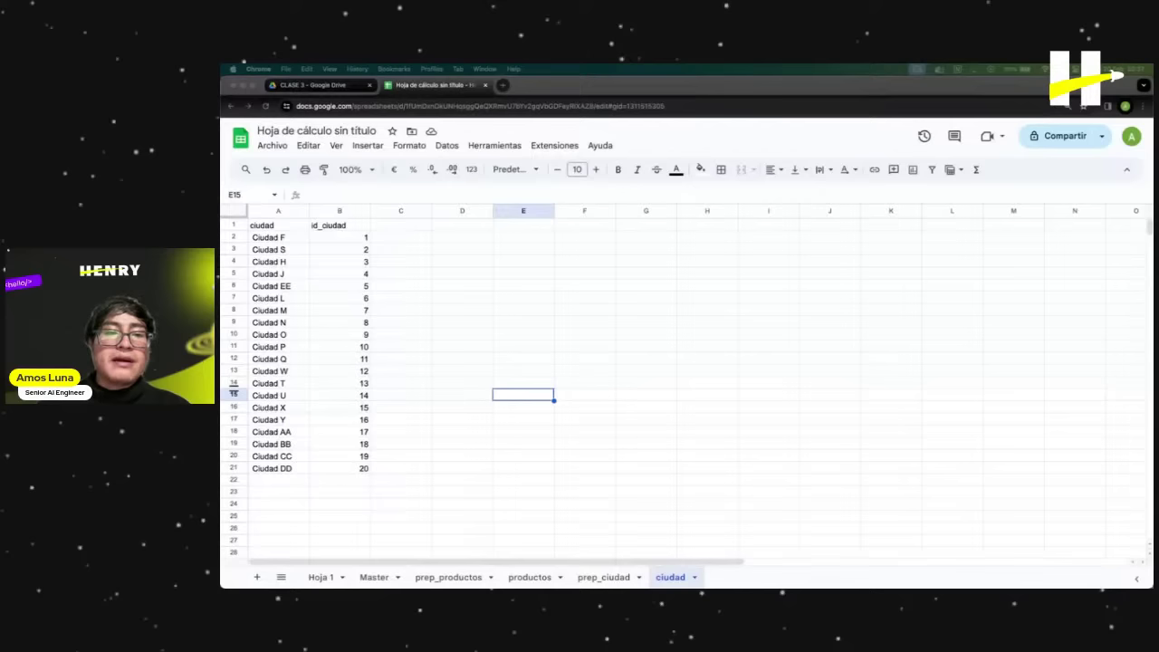
pyautogui.press('super+Tab')
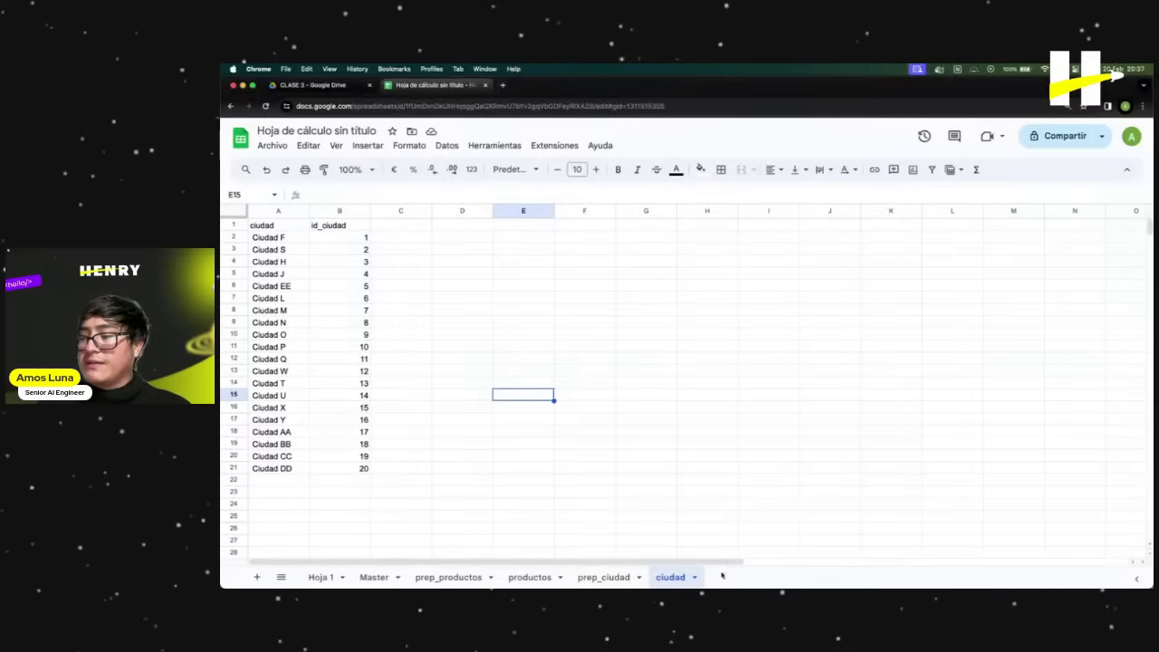
pyautogui.click(529, 326)
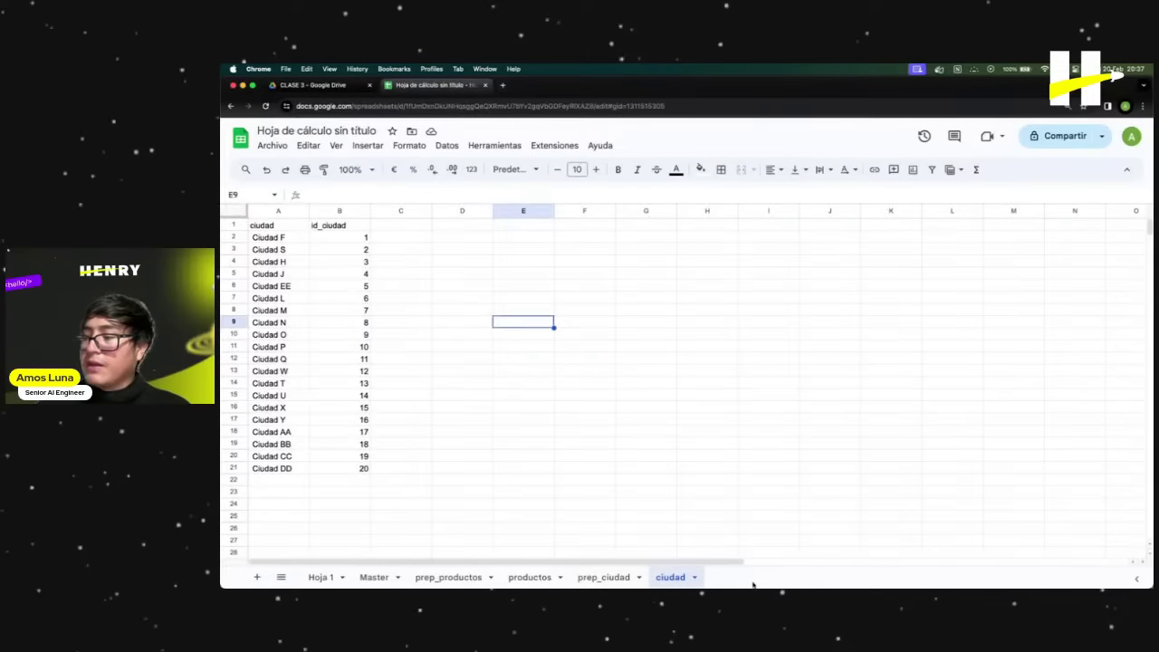
# Add a new sheet and name it prep_clientes.
pyautogui.click(256, 576)
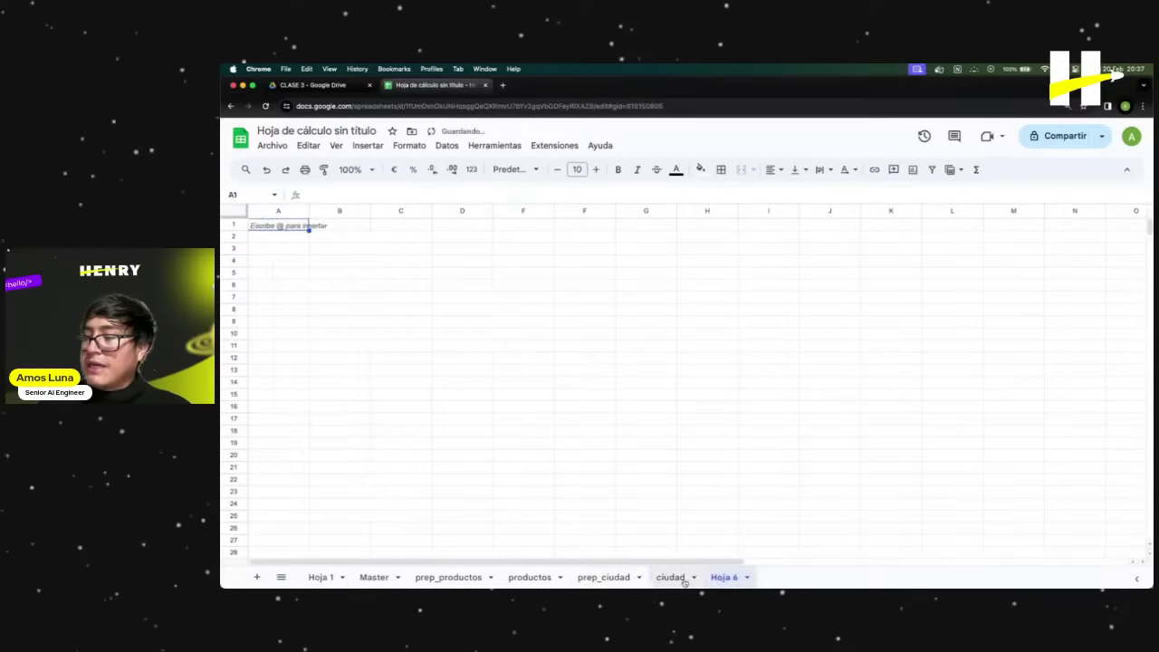
pyautogui.doubleClick(724, 576)
pyautogui.write('PR')
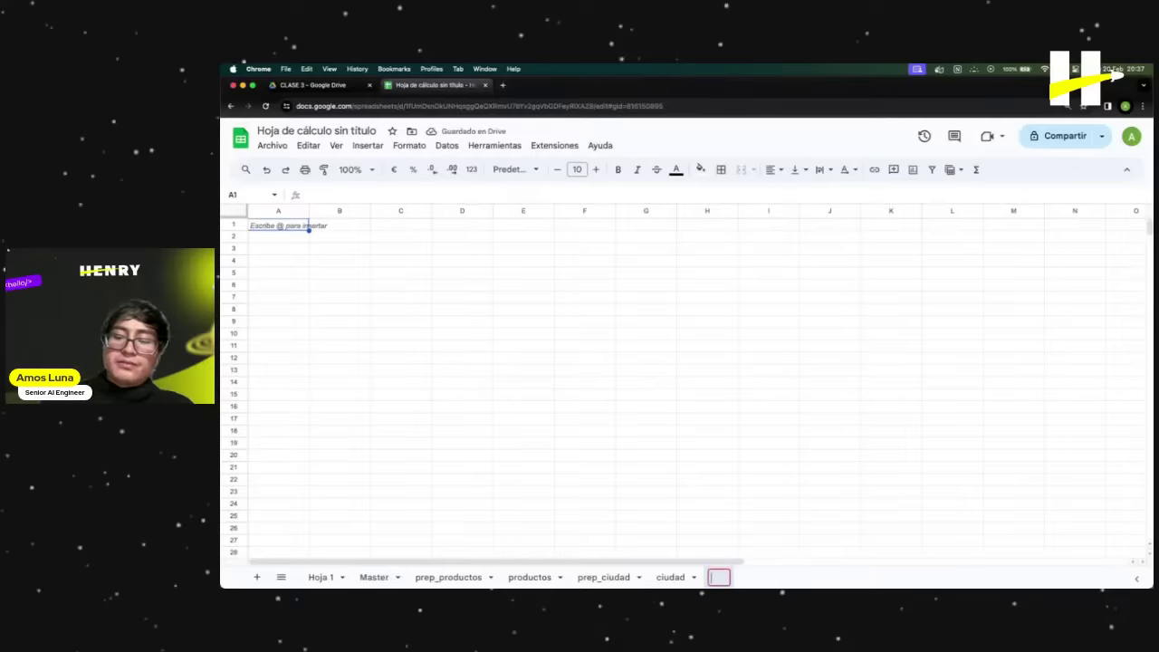
pyautogui.write('E')
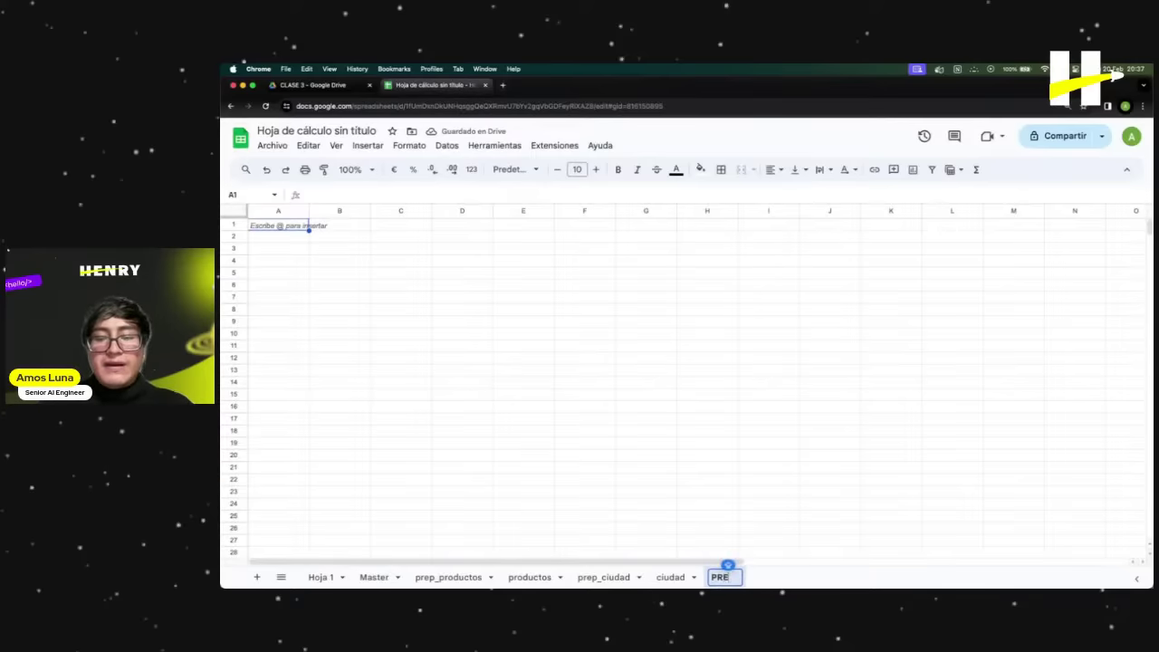
pyautogui.write('P_')
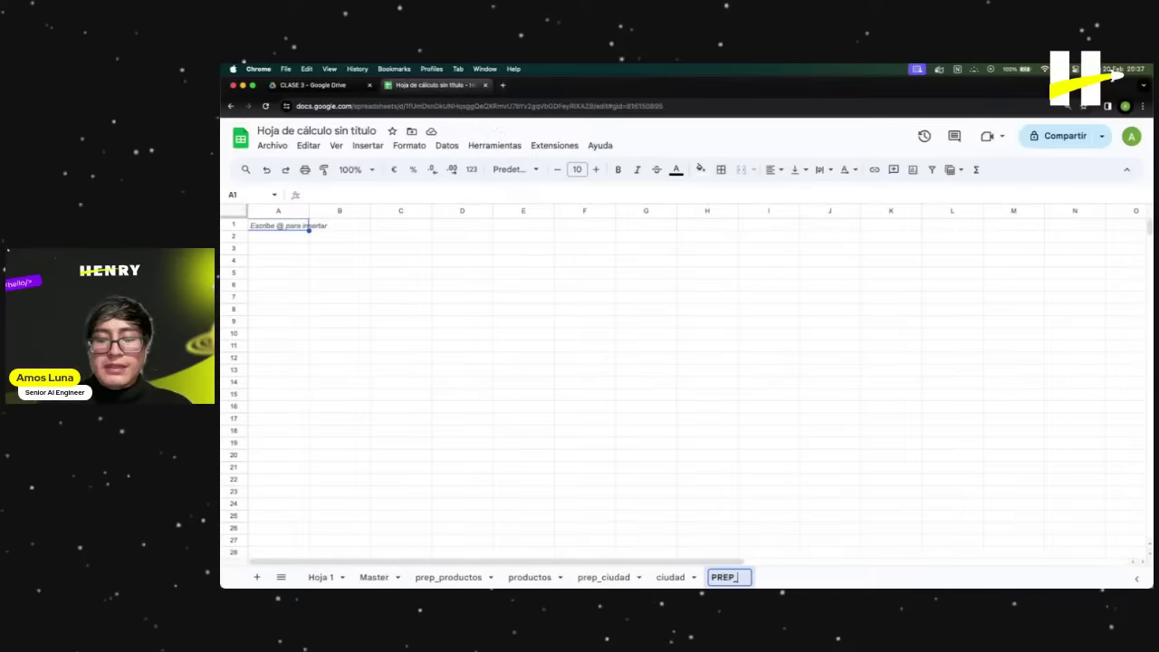
pyautogui.write('CLIENTE')
pyautogui.press('BackSpace')
pyautogui.press('BackSpace')
pyautogui.press('BackSpace')
pyautogui.press('BackSpace')
pyautogui.press('BackSpace')
pyautogui.press('BackSpace')
pyautogui.press('BackSpace')
pyautogui.press('BackSpace')
pyautogui.press('BackSpace')
pyautogui.press('BackSpace')
pyautogui.press('BackSpace')
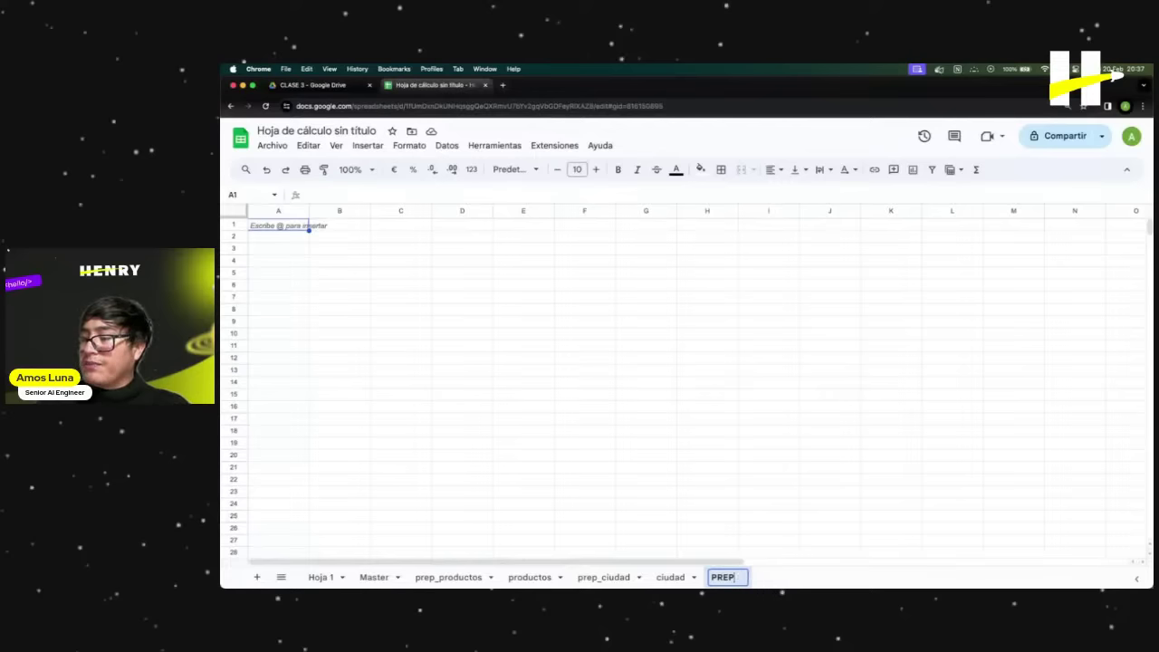
pyautogui.press('BackSpace')
pyautogui.write('prep_')
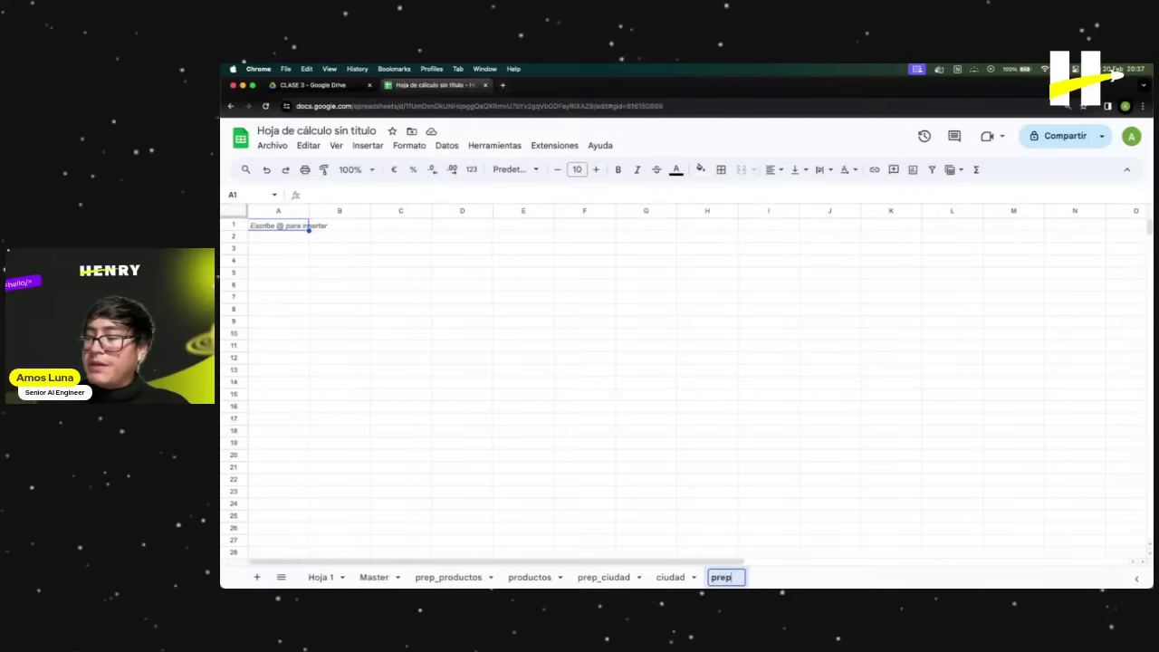
pyautogui.write('clientes')
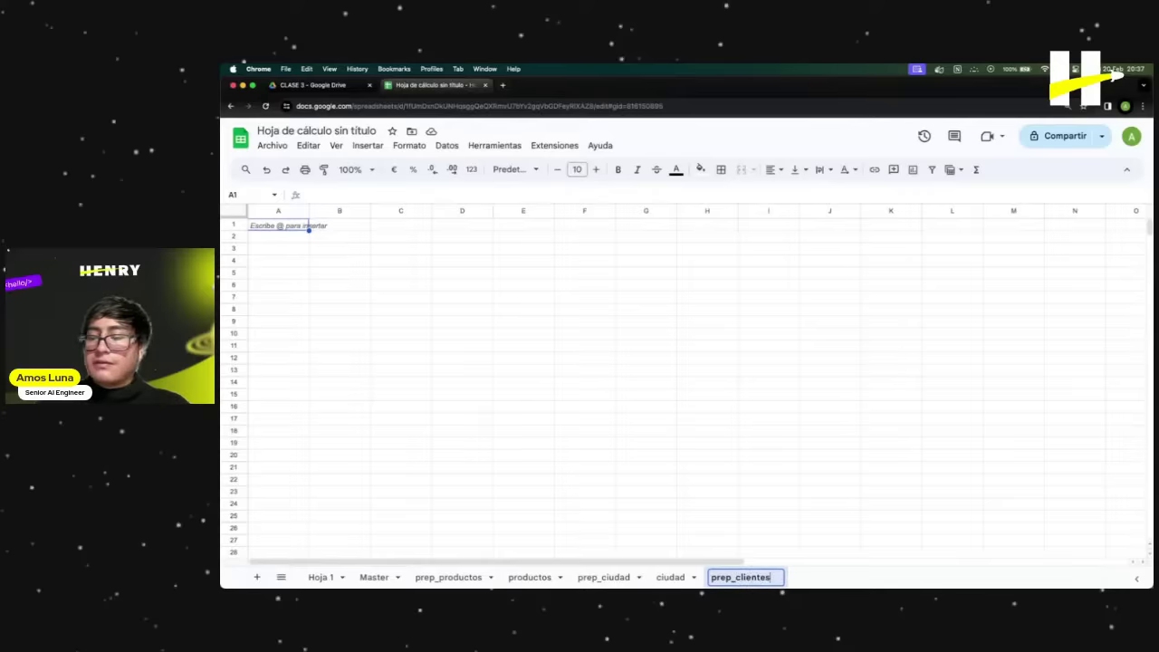
pyautogui.press('Return')
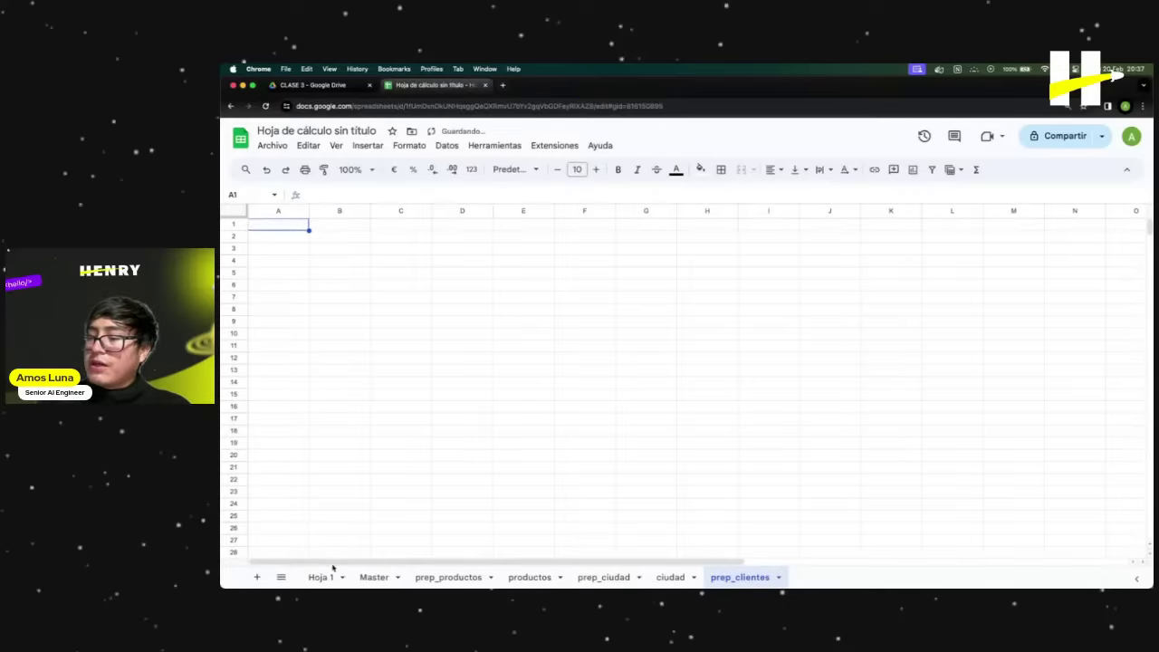
# Add another new sheet and name it clientes.
pyautogui.click(257, 578)
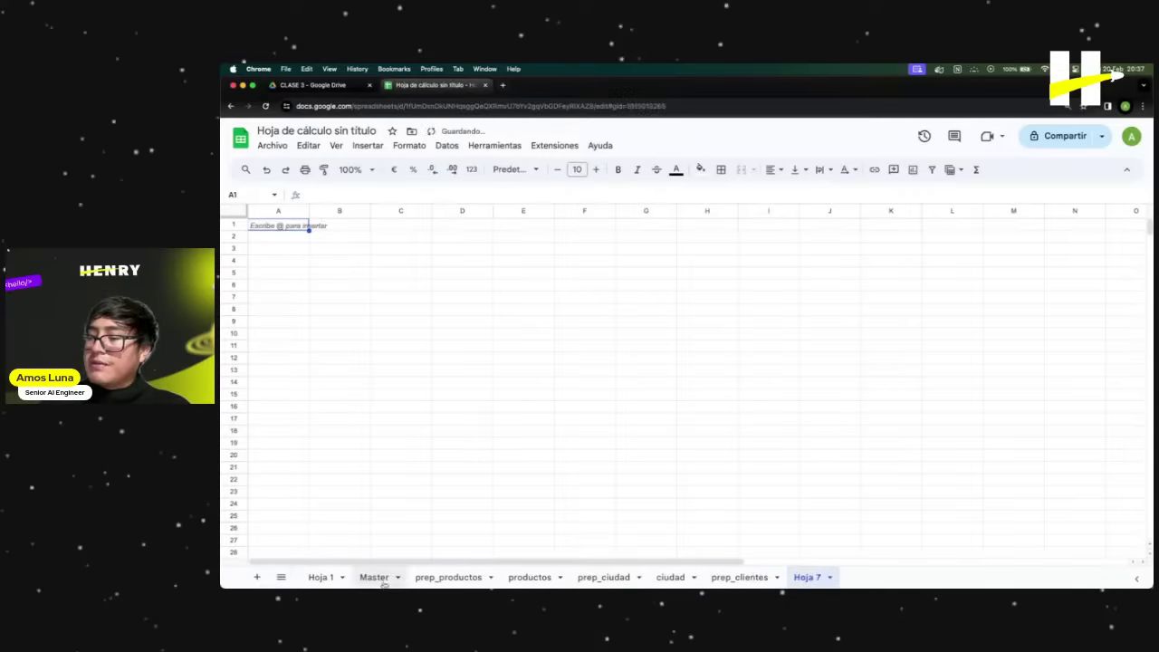
pyautogui.doubleClick(806, 576)
pyautogui.write('clientes')
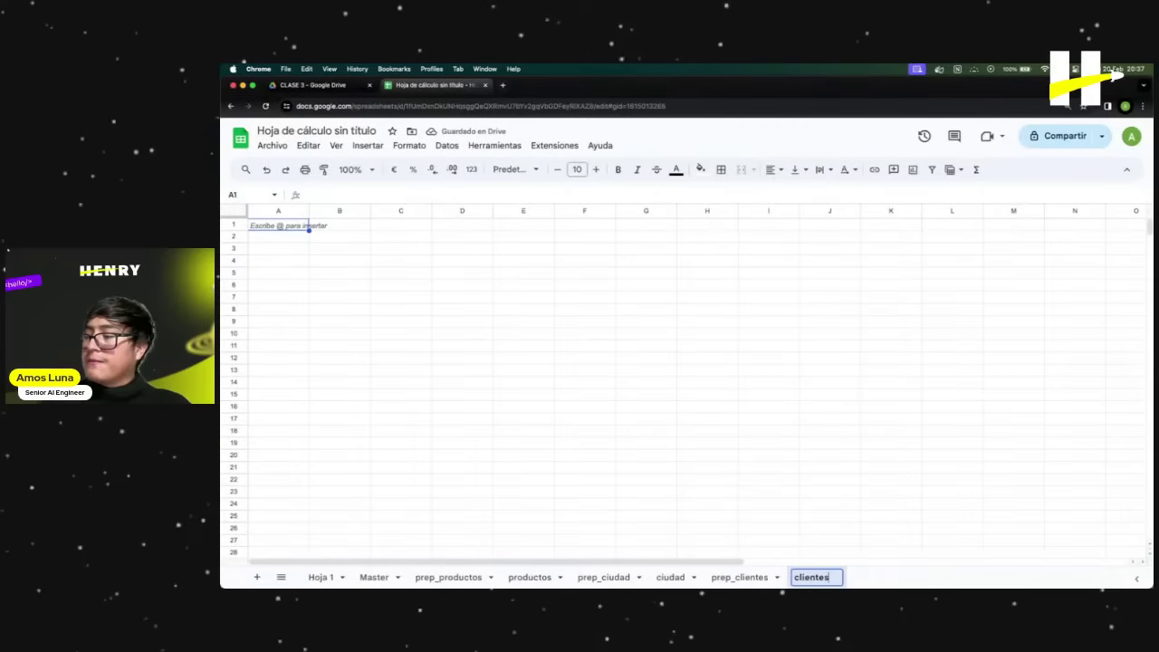
pyautogui.press('Return')
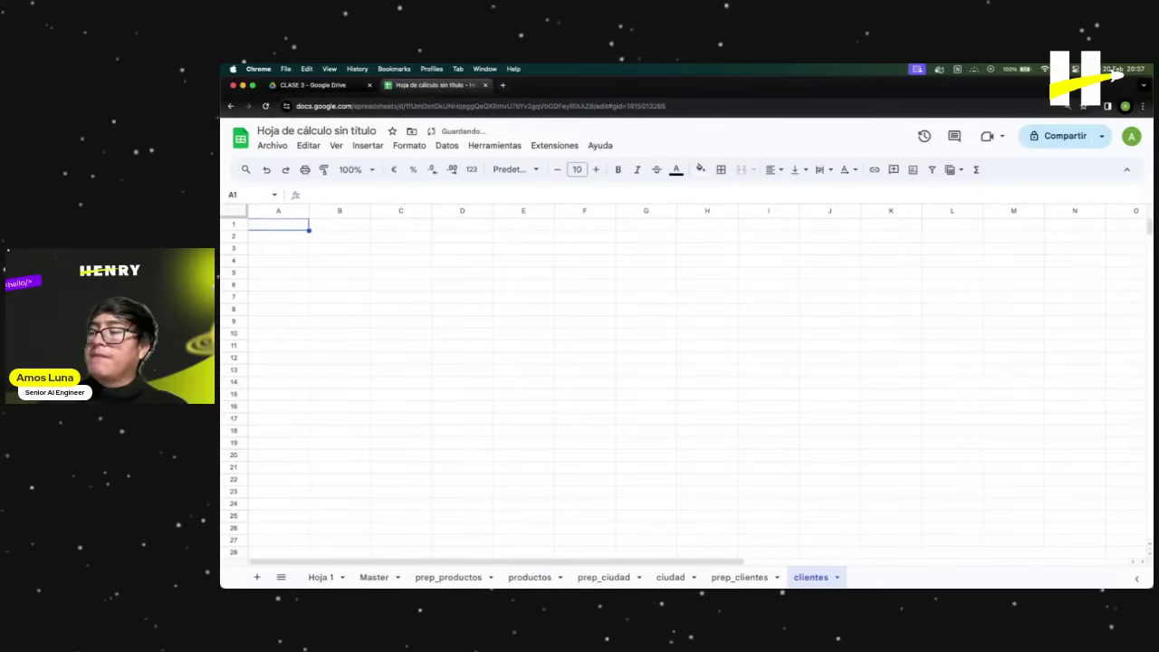
pyautogui.click(756, 581)
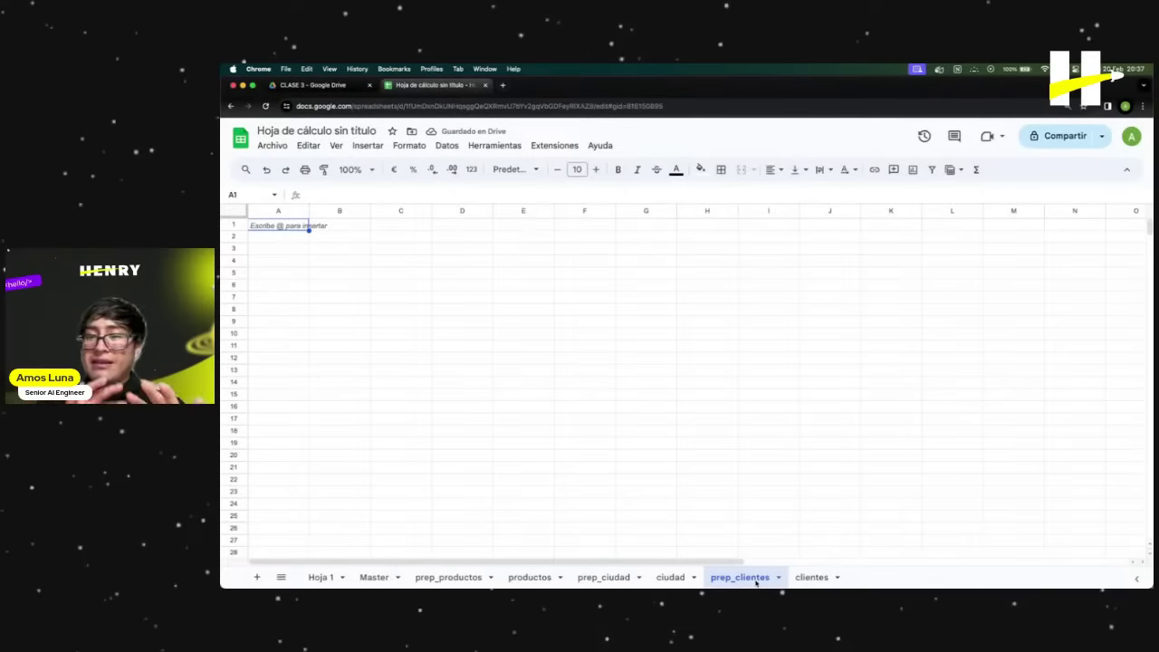
pyautogui.click(810, 576)
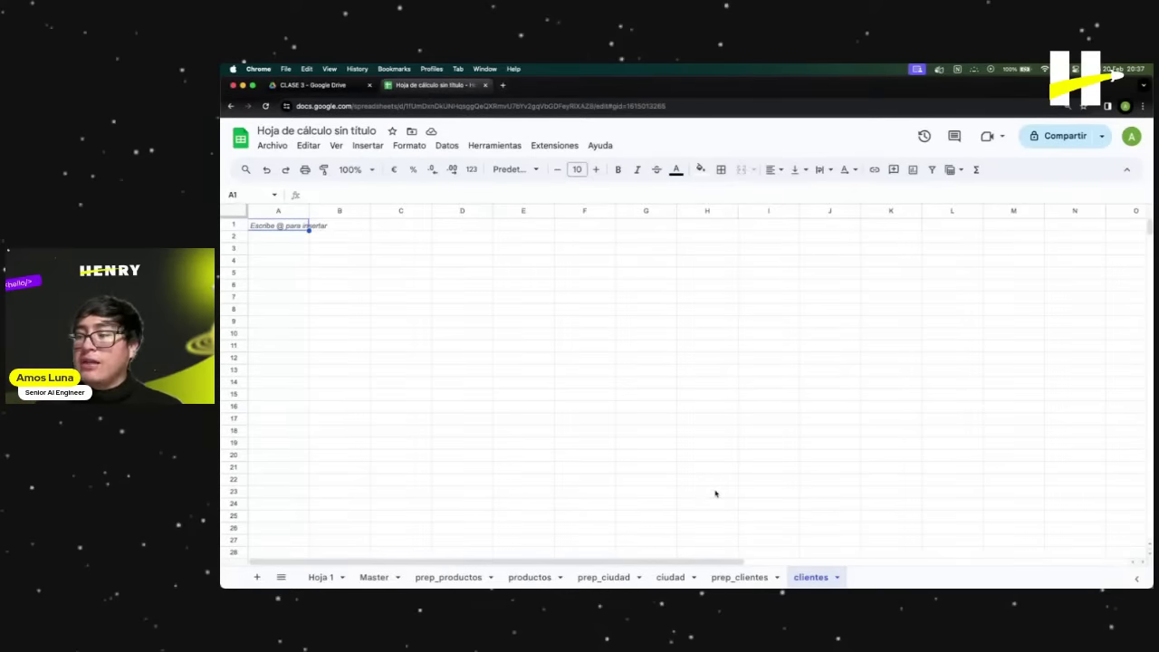
pyautogui.click(739, 576)
pyautogui.click(809, 580)
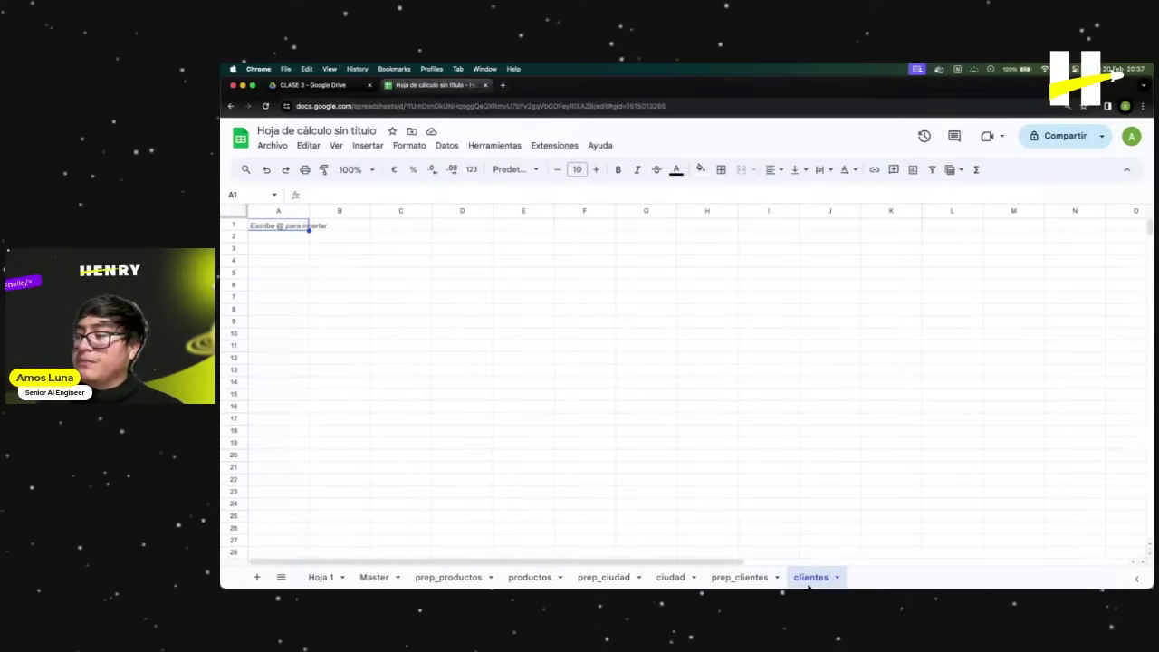
# Start a UNIQUE formula in A2 of the prep_clientes sheet, referencing the Cliente to Dirección headers as Master!A1:D1.
pyautogui.click(738, 577)
pyautogui.click(294, 286)
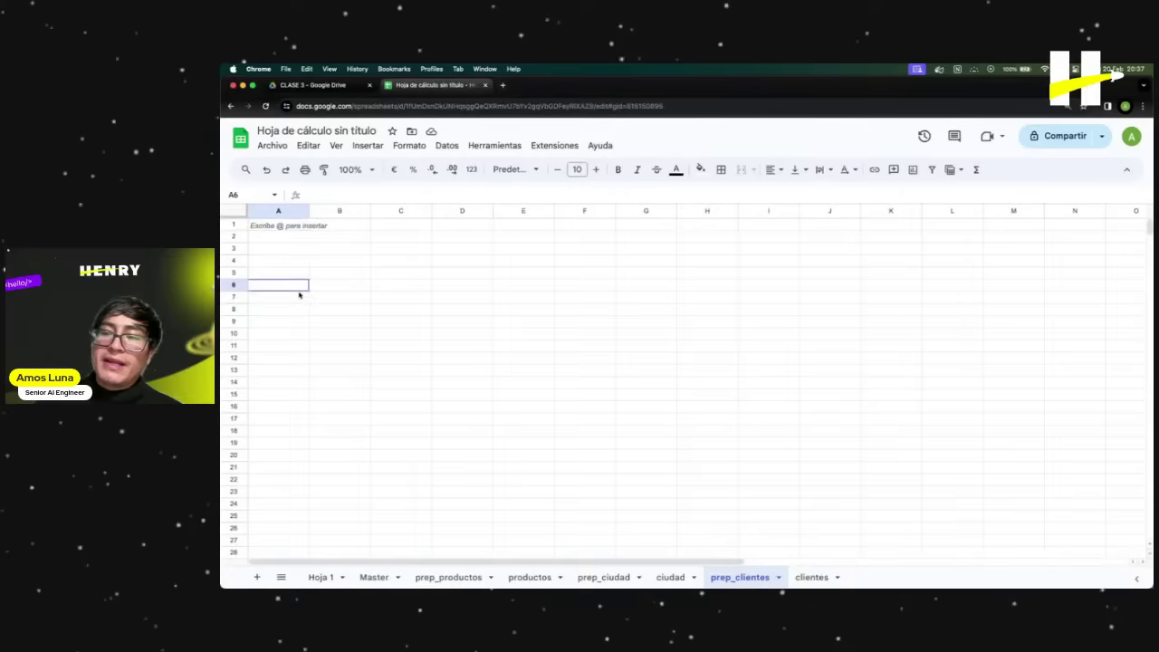
pyautogui.click(286, 226)
pyautogui.click(284, 238)
pyautogui.click(281, 229)
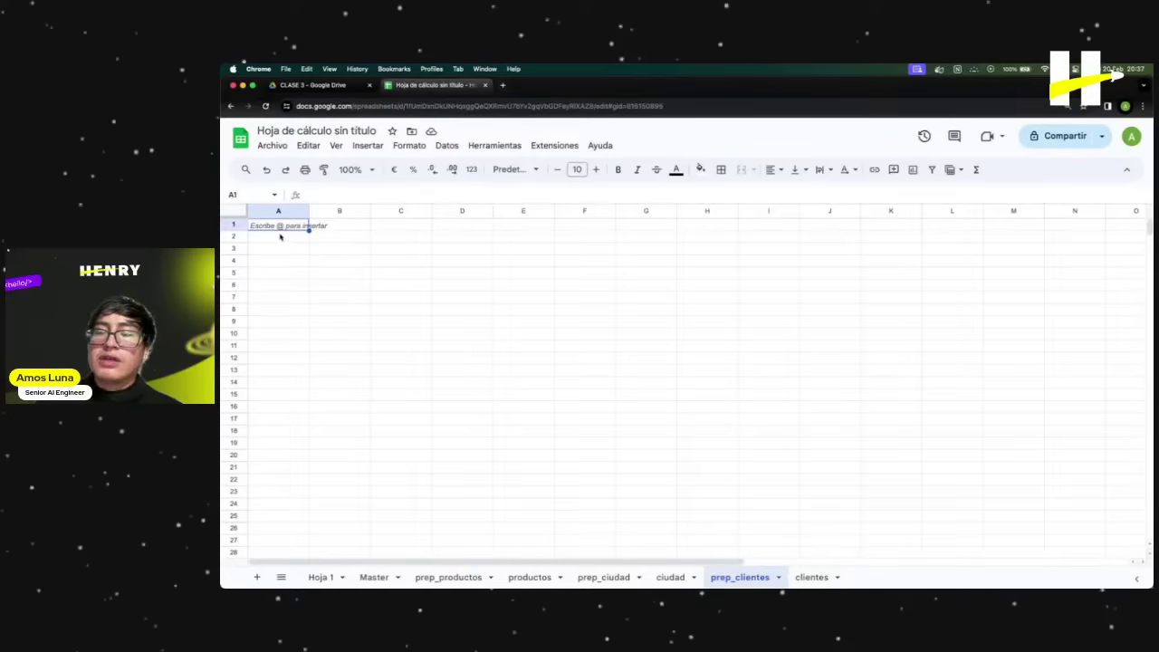
pyautogui.click(282, 249)
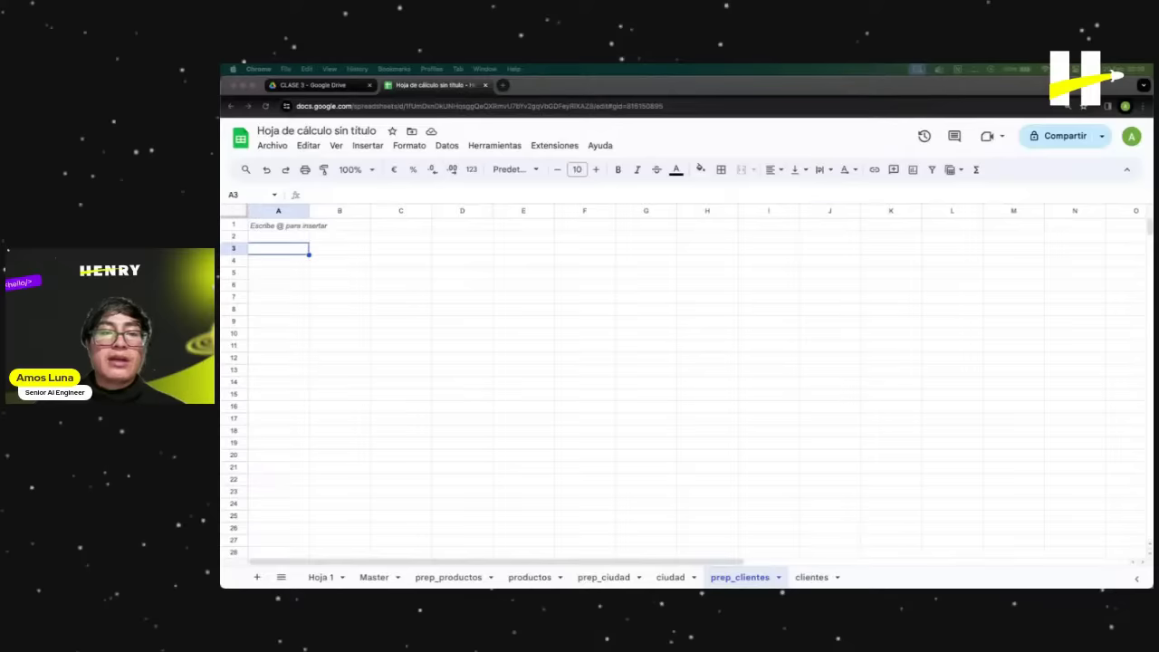
pyautogui.click(293, 239)
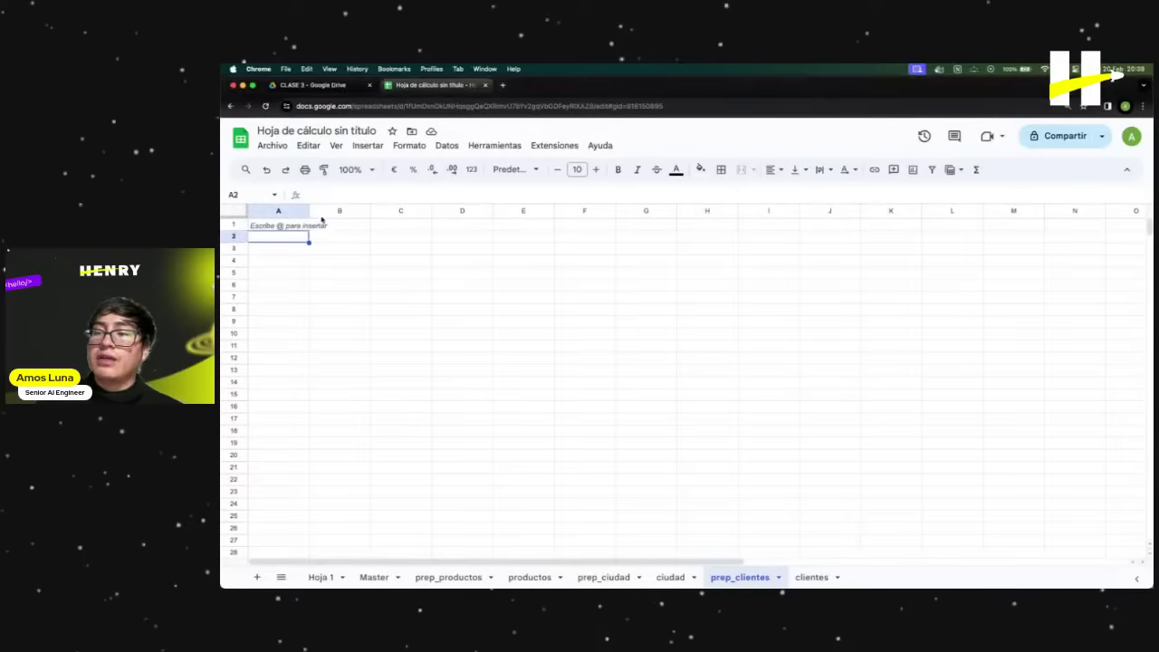
pyautogui.click(349, 197)
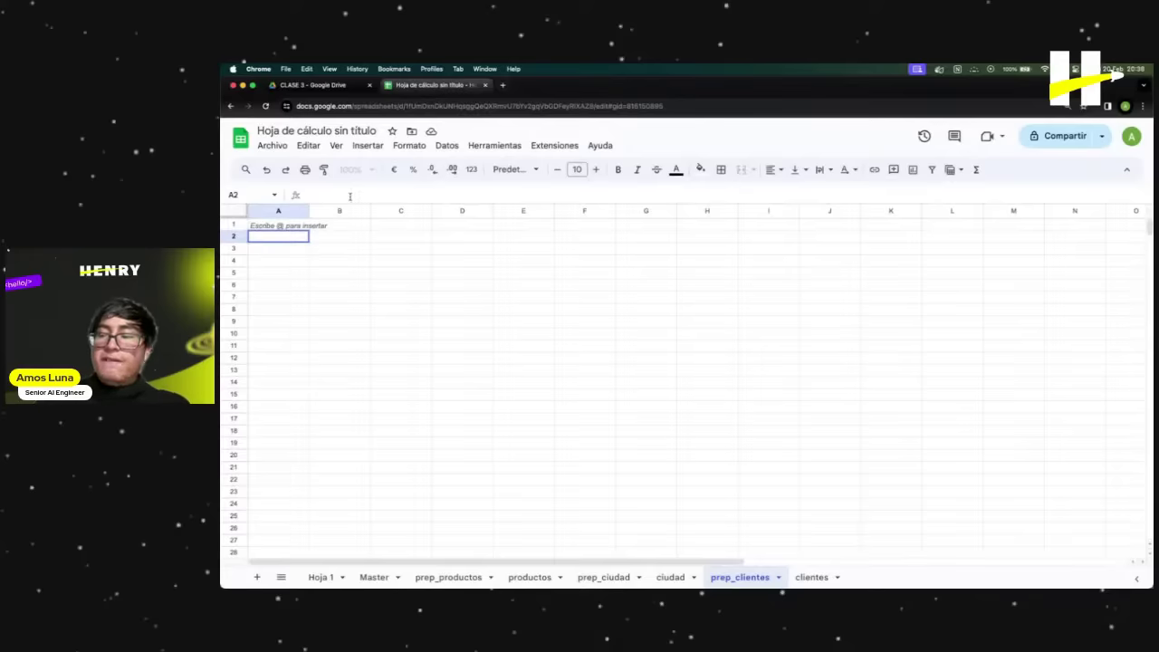
pyautogui.write('=')
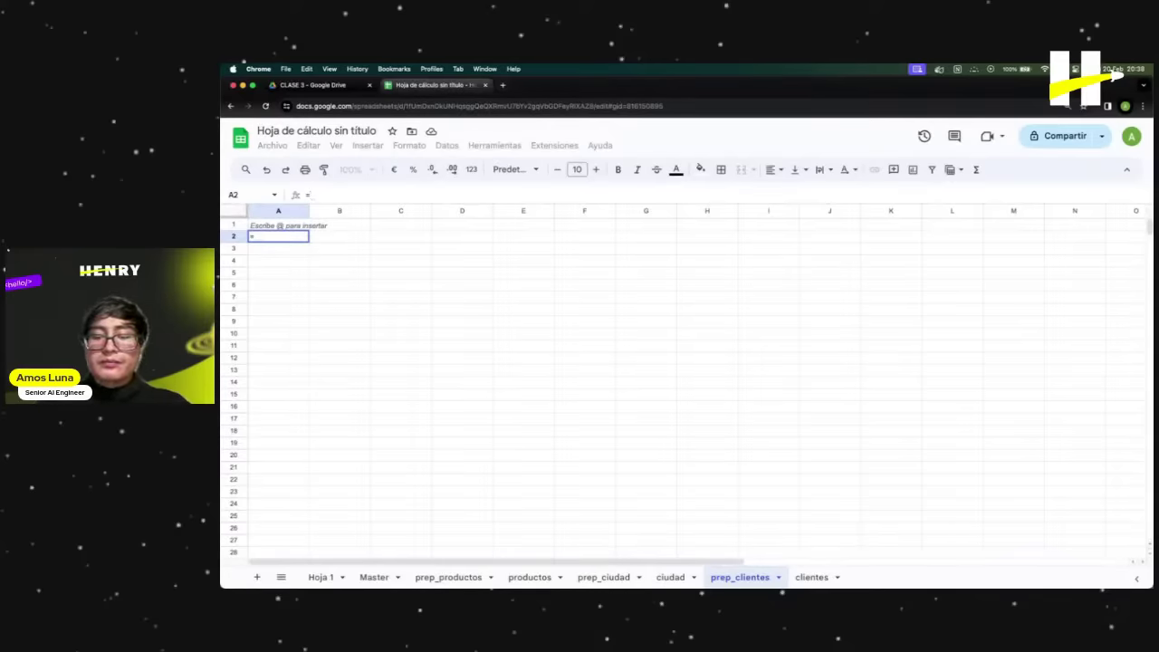
pyautogui.write('UN')
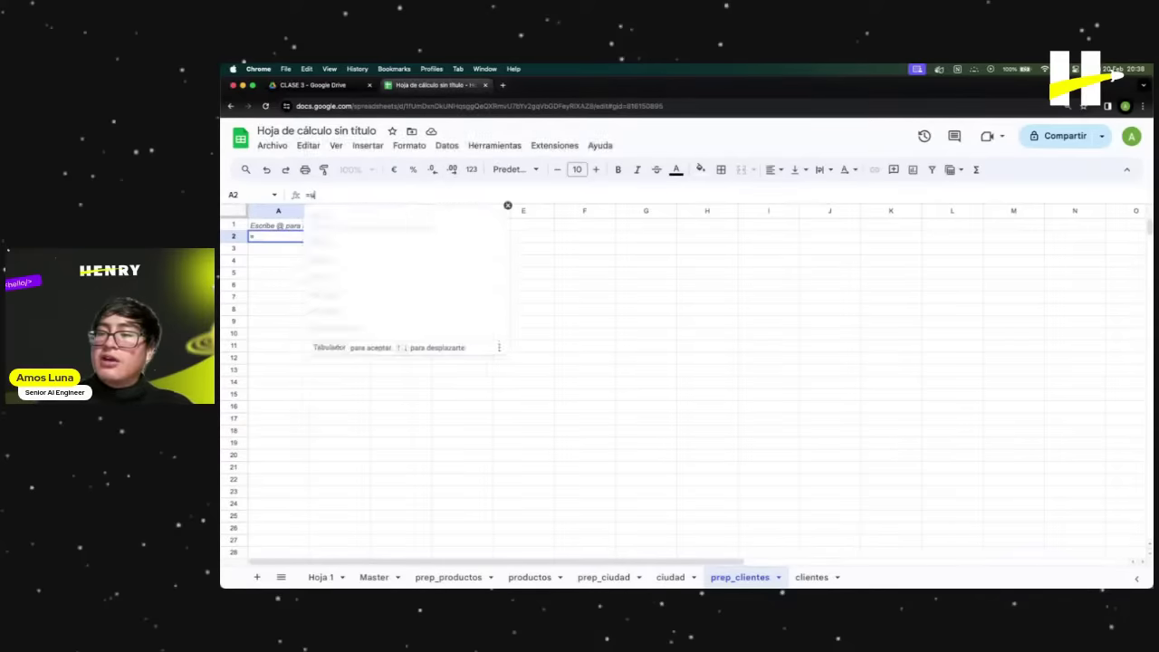
pyautogui.write('IQUE(')
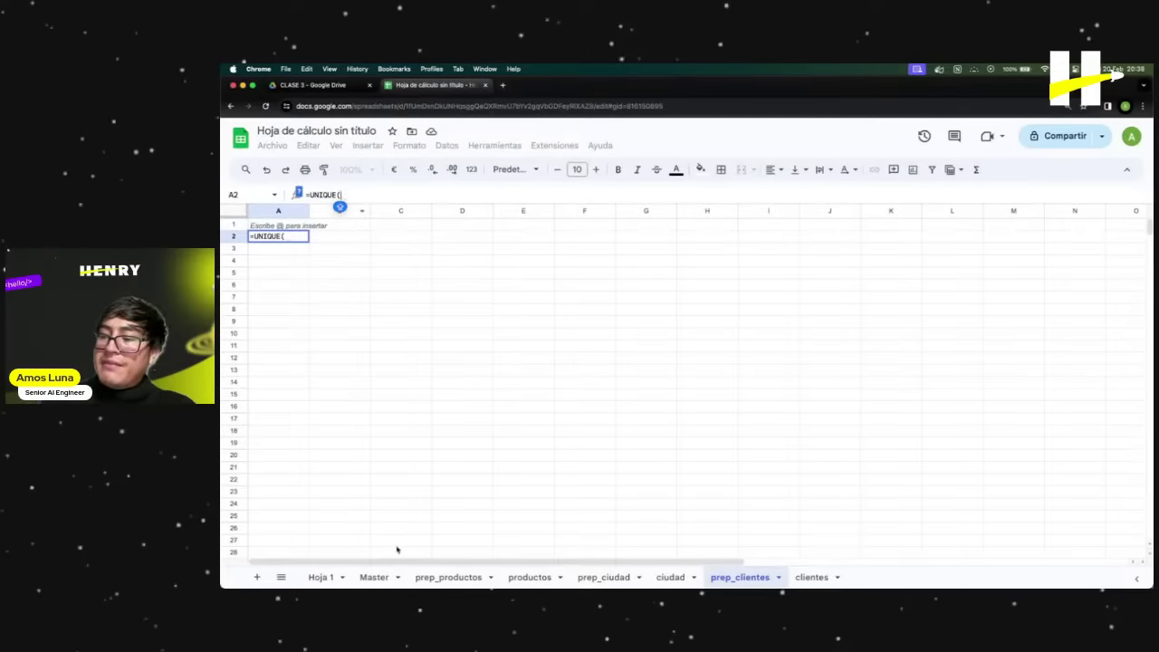
pyautogui.click(374, 576)
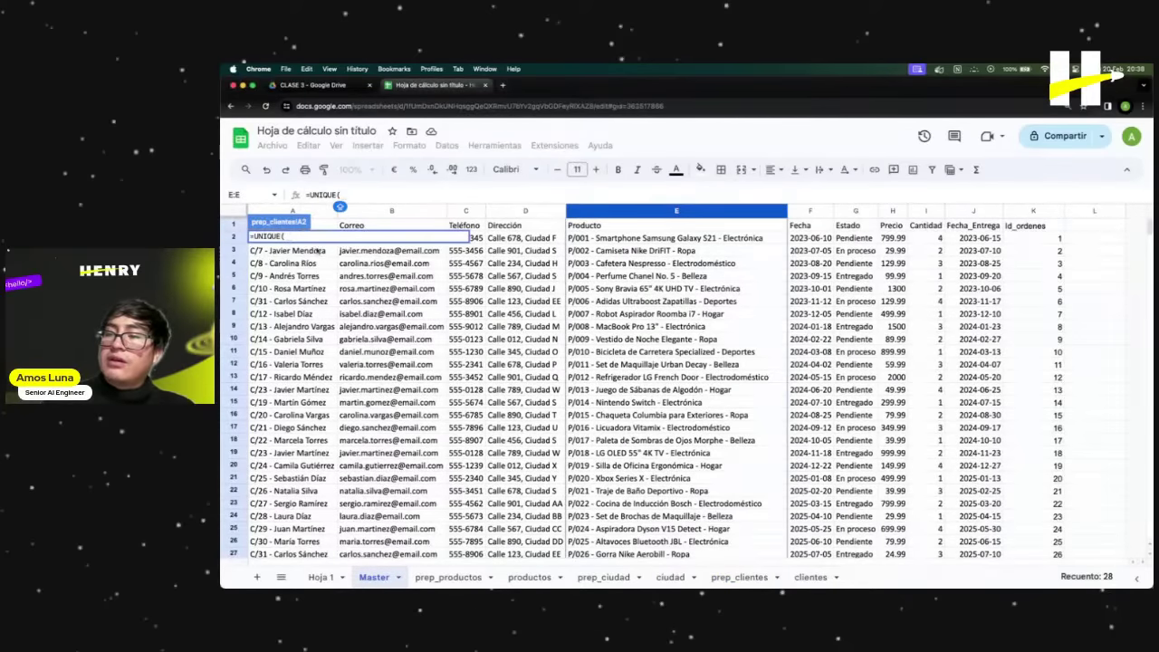
pyautogui.moveTo(323, 227); pyautogui.dragTo(525, 232)
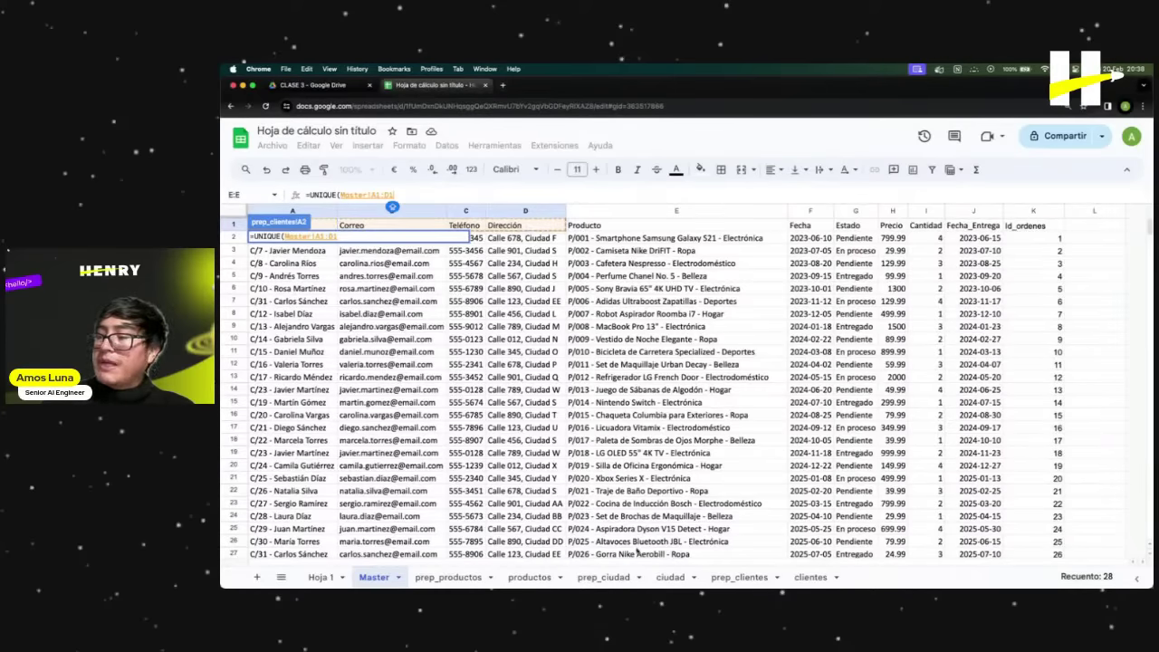
# Open the range to whole columns so A2 of prep_clientes holds =UNIQUE(Master!A1:D), apply it, and compare with the Master sheet.
pyautogui.click(759, 583)
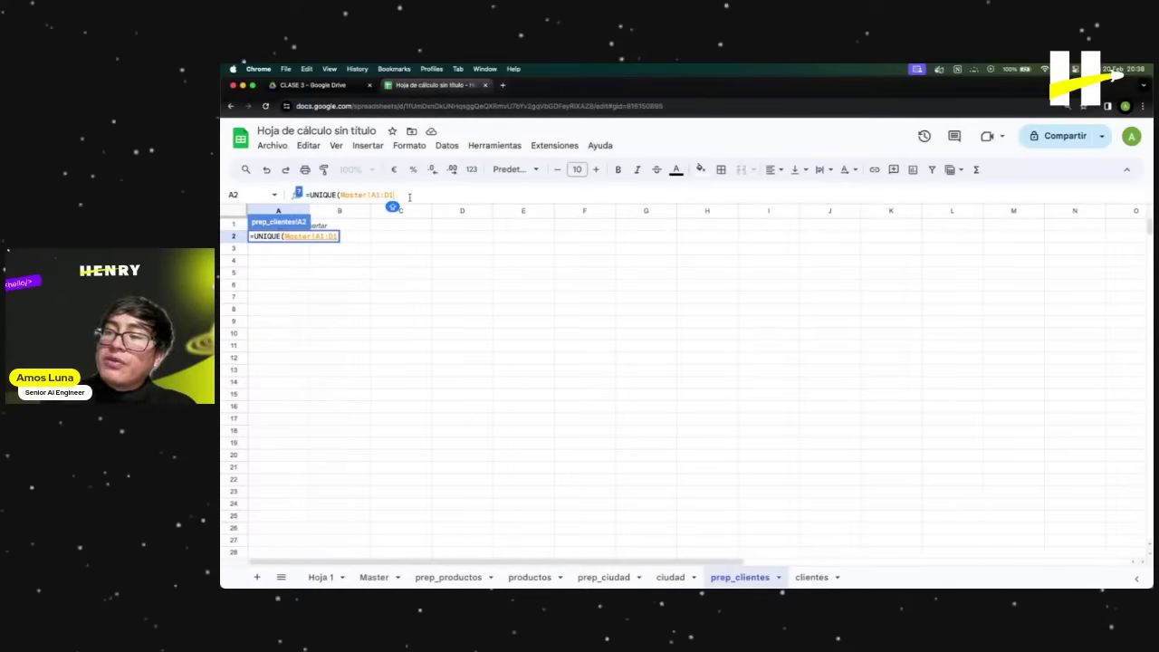
pyautogui.press('BackSpace')
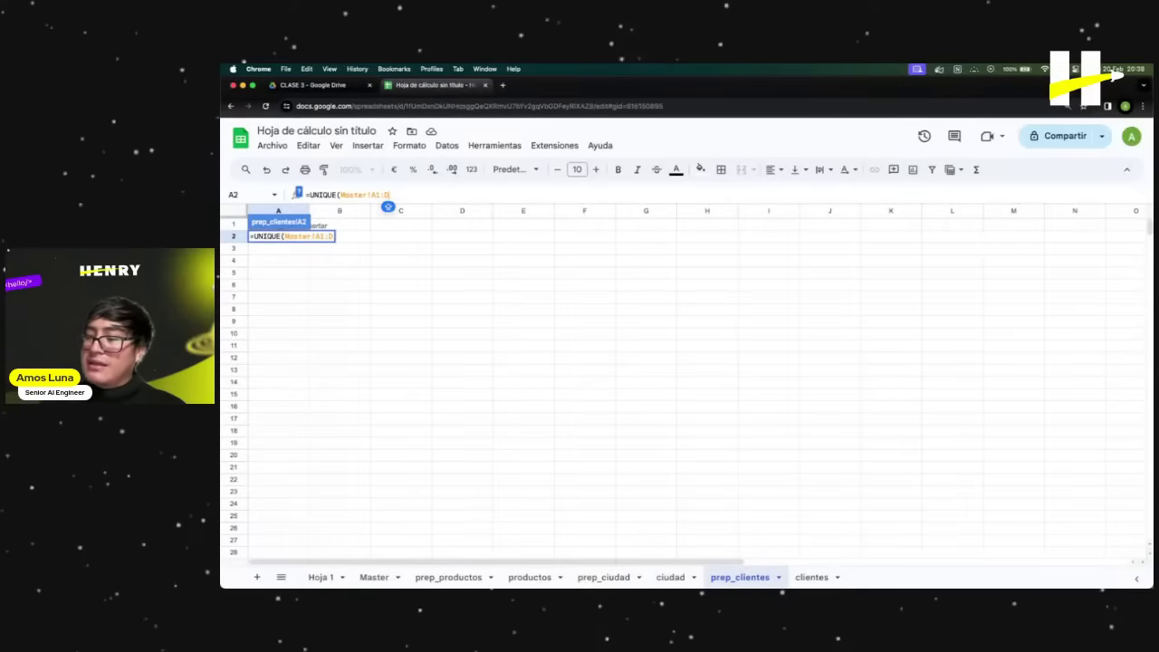
pyautogui.click(365, 576)
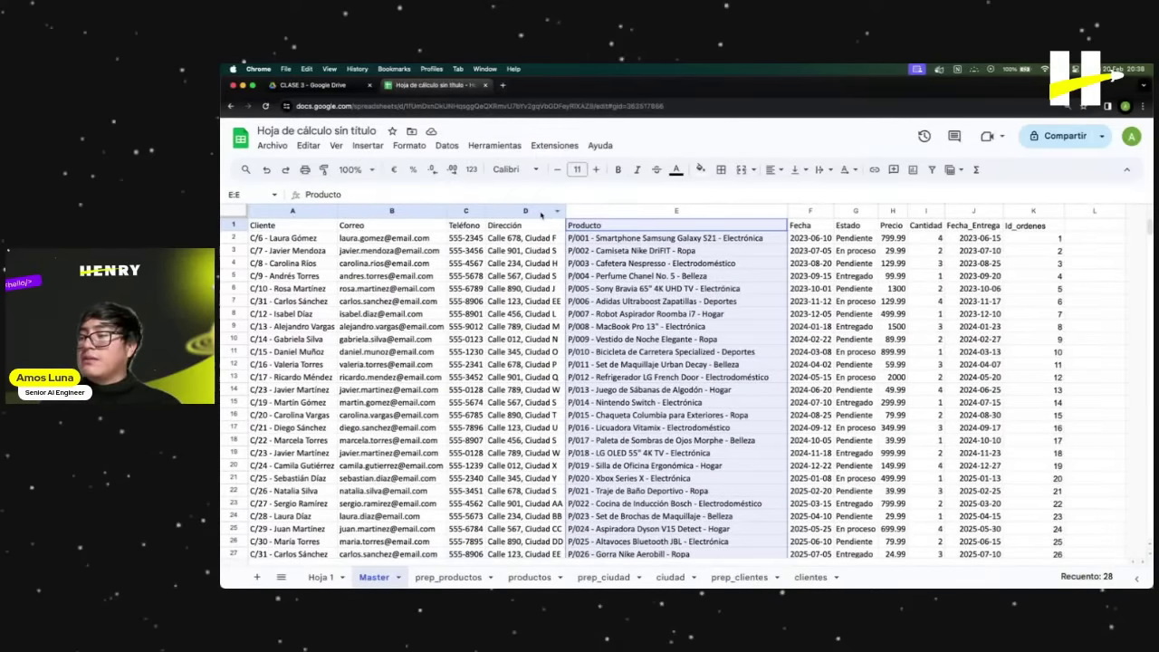
pyautogui.hotkey('alt', 'Down')
pyautogui.hotkey('alt', 'Down')
pyautogui.hotkey('alt', 'Down')
pyautogui.hotkey('alt', 'Down')
pyautogui.hotkey('alt', 'Down')
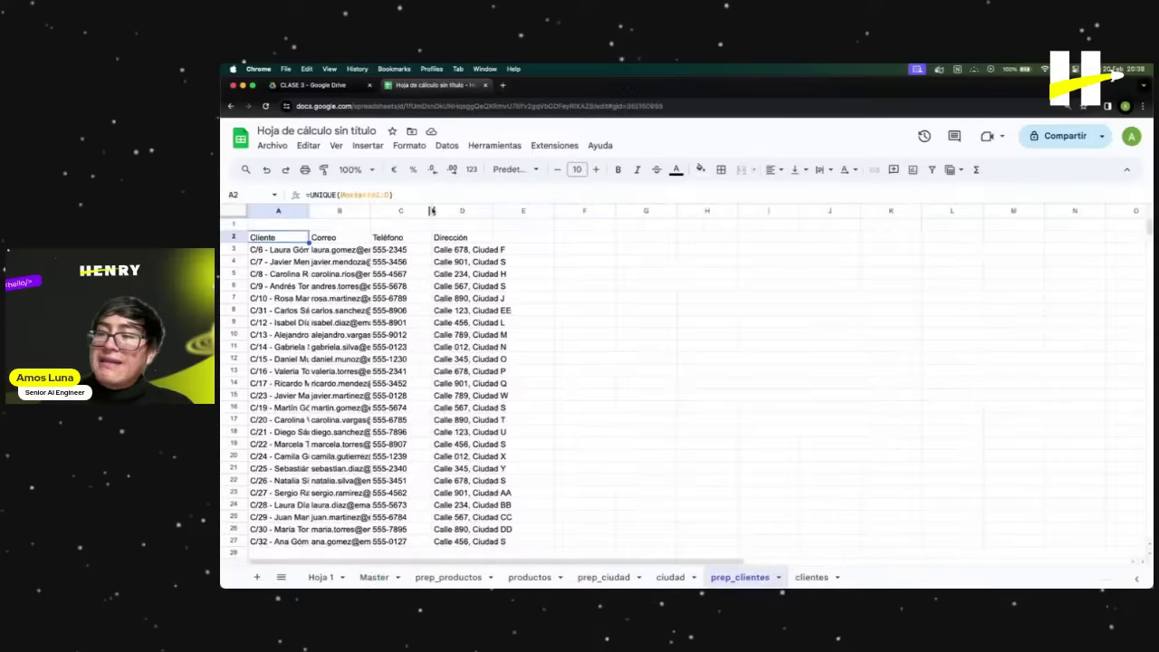
# Review the UNIQUE formula in A2 and the client rows extracted below it.
pyautogui.click(417, 195)
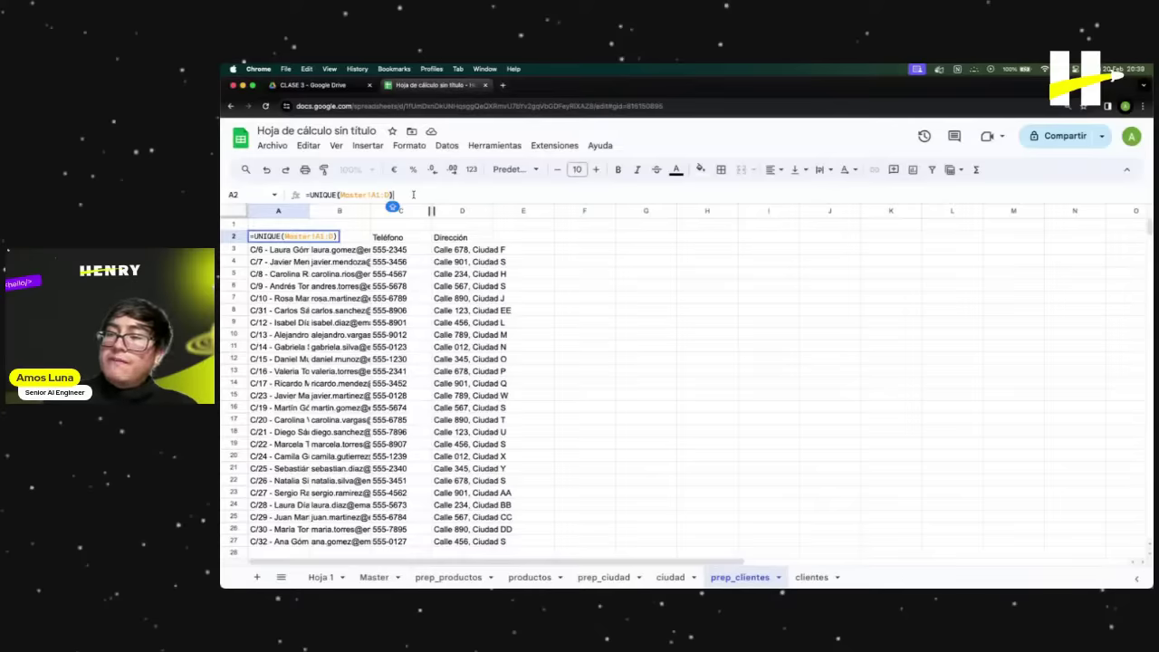
pyautogui.press('Return')
pyautogui.press('Right')
pyautogui.press('Right')
pyautogui.press('Down')
pyautogui.press('Down')
pyautogui.press('Down')
pyautogui.press('Down')
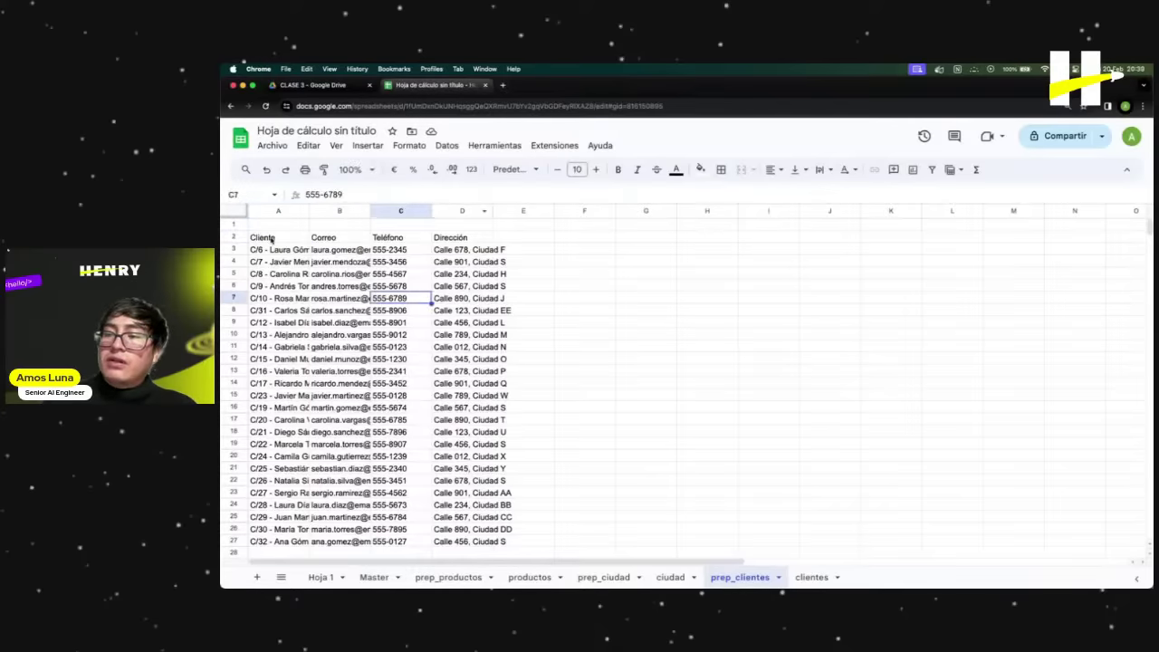
# Delete the empty first row of prep_clientes so the headers start in row 1.
pyautogui.click(231, 223)
pyautogui.rightClick(231, 223)
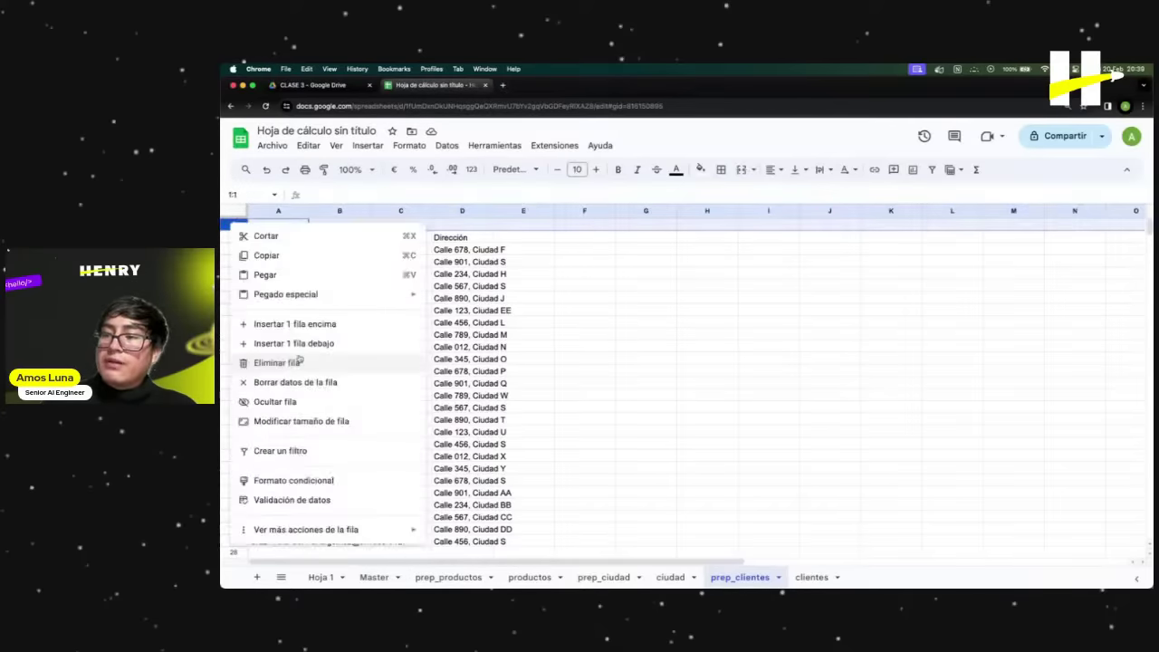
pyautogui.click(263, 362)
pyautogui.click(340, 274)
# Examine the Cliente, Teléfono and Dirección columns of the extracted client list.
pyautogui.click(286, 227)
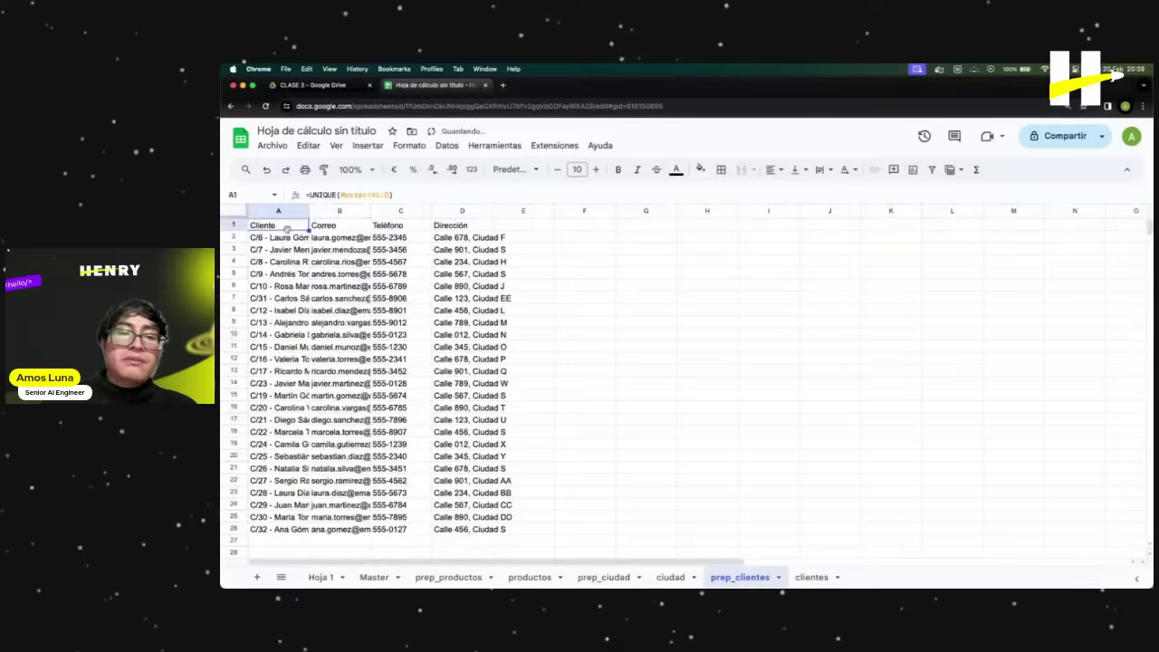
pyautogui.click(391, 228)
pyautogui.click(456, 232)
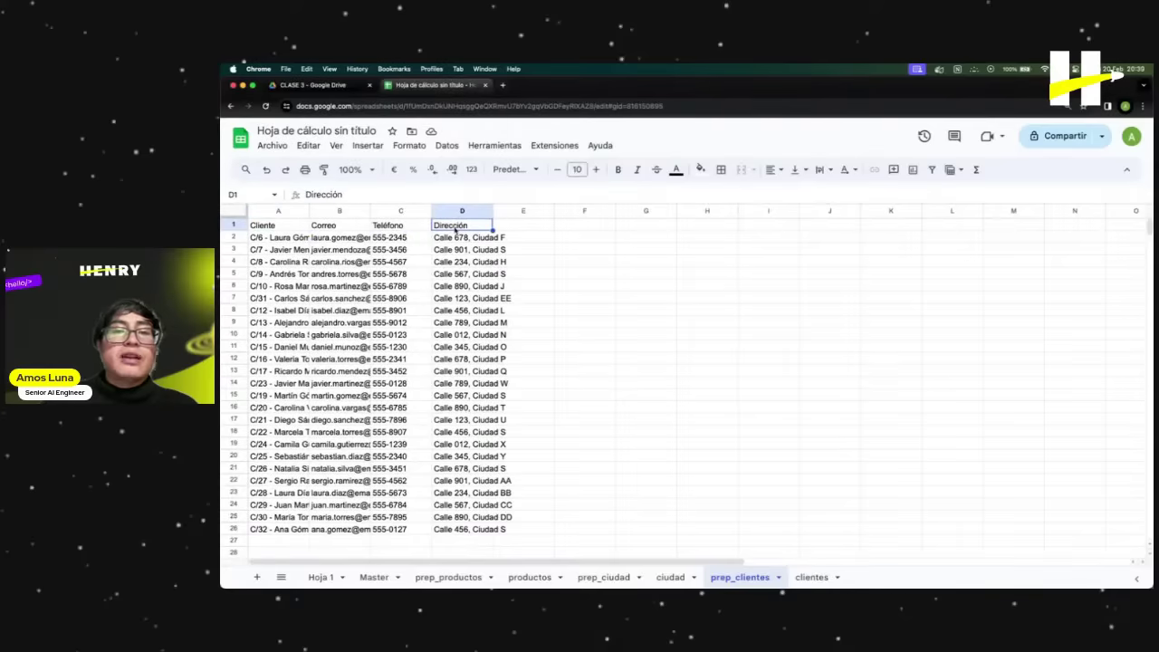
pyautogui.click(464, 297)
pyautogui.click(434, 230)
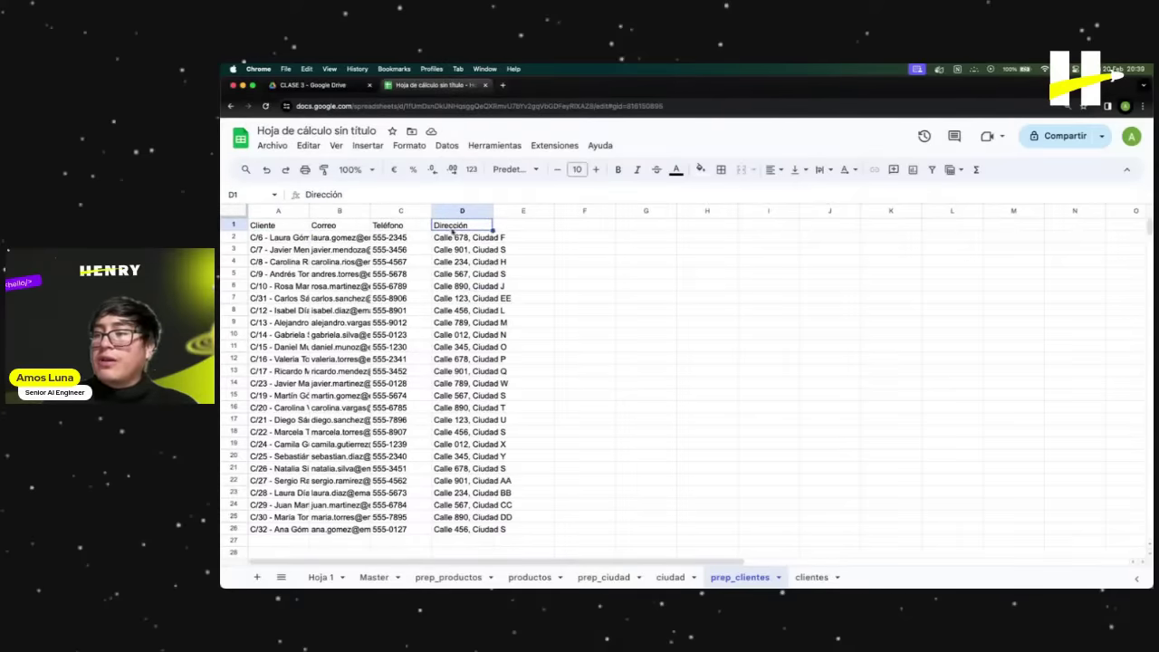
# Fit the widths of columns A through D on the prep_clientes sheet to their contents.
pyautogui.click(450, 275)
pyautogui.click(280, 234)
pyautogui.click(277, 225)
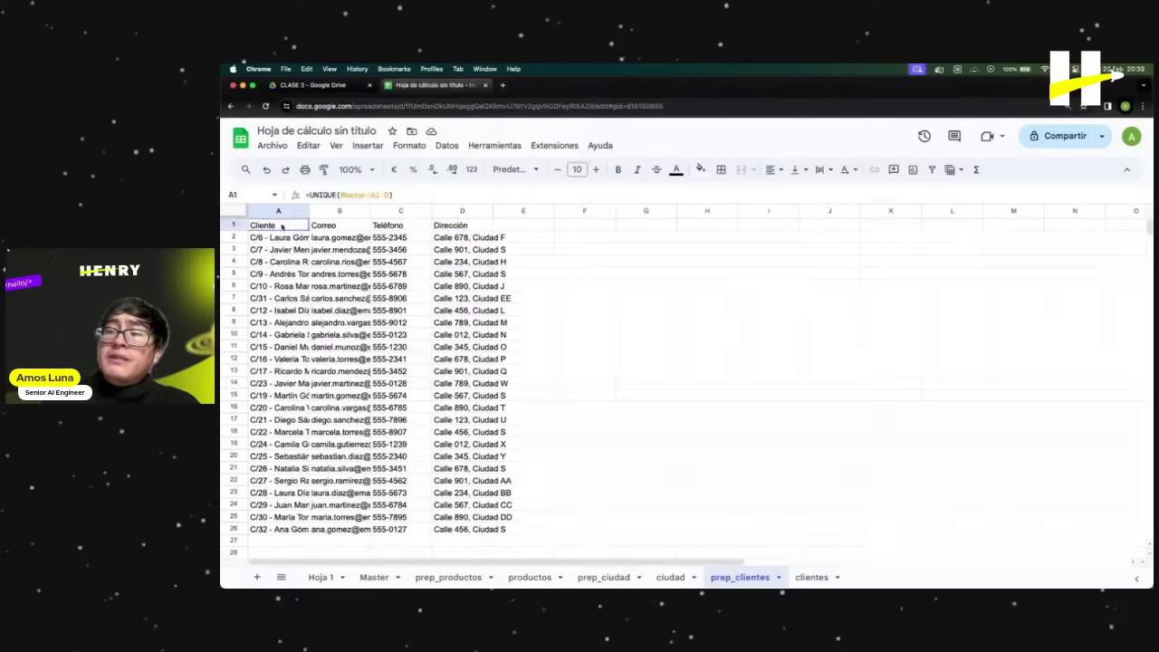
pyautogui.doubleClick(310, 210)
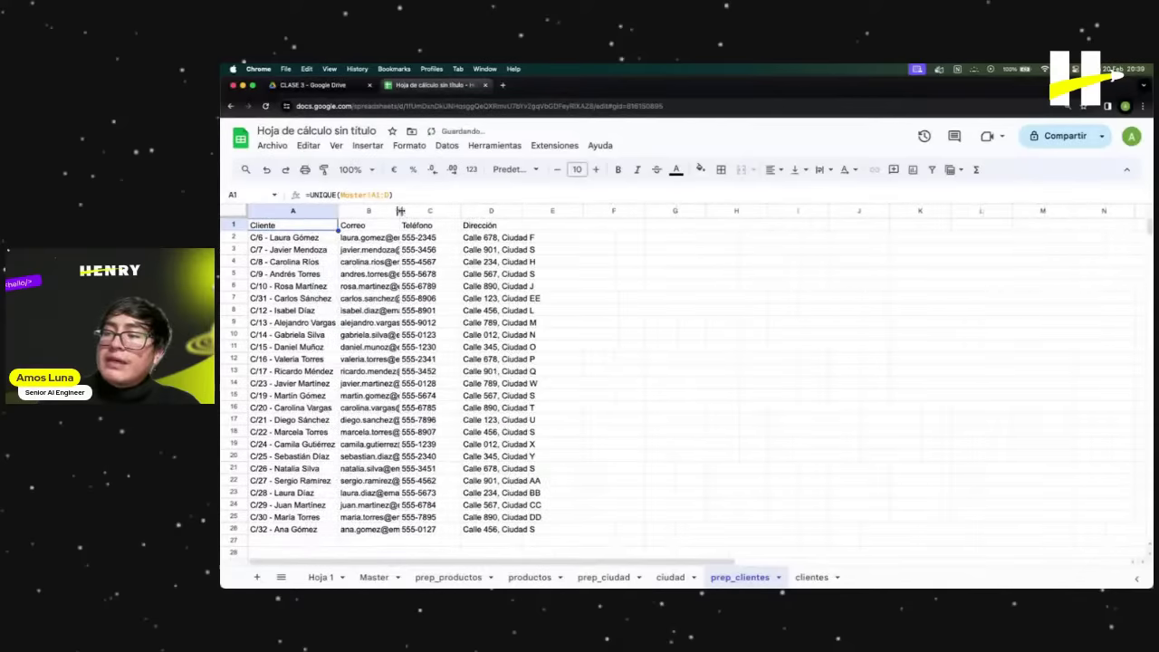
pyautogui.doubleClick(399, 210)
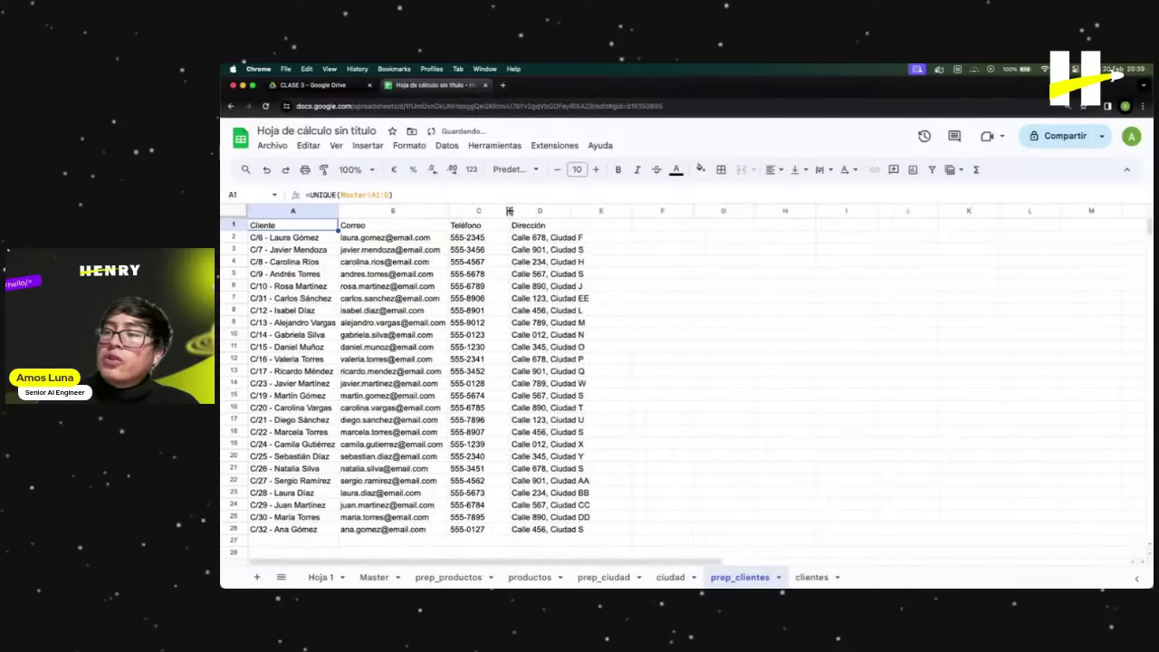
pyautogui.doubleClick(510, 210)
pyautogui.doubleClick(549, 210)
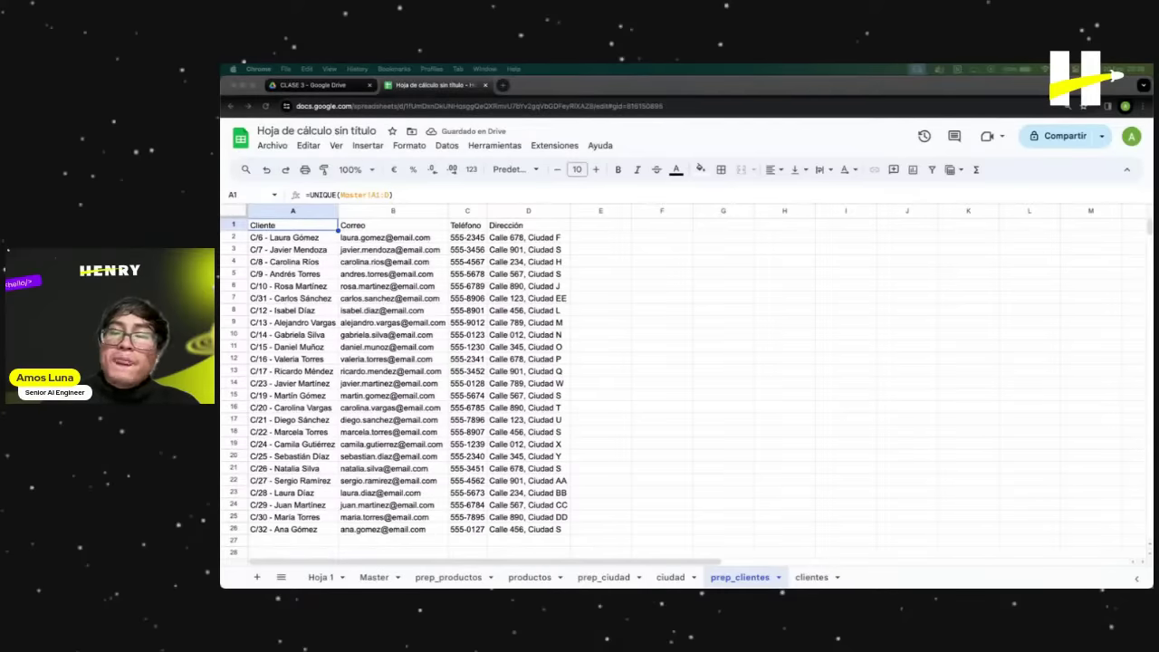
# Wrap the UNIQUE formula in cell A1 in a QUERY so it reads =QUERY(UNIQUE(Master!A1:D)).
pyautogui.moveTo(309, 194); pyautogui.dragTo(334, 197)
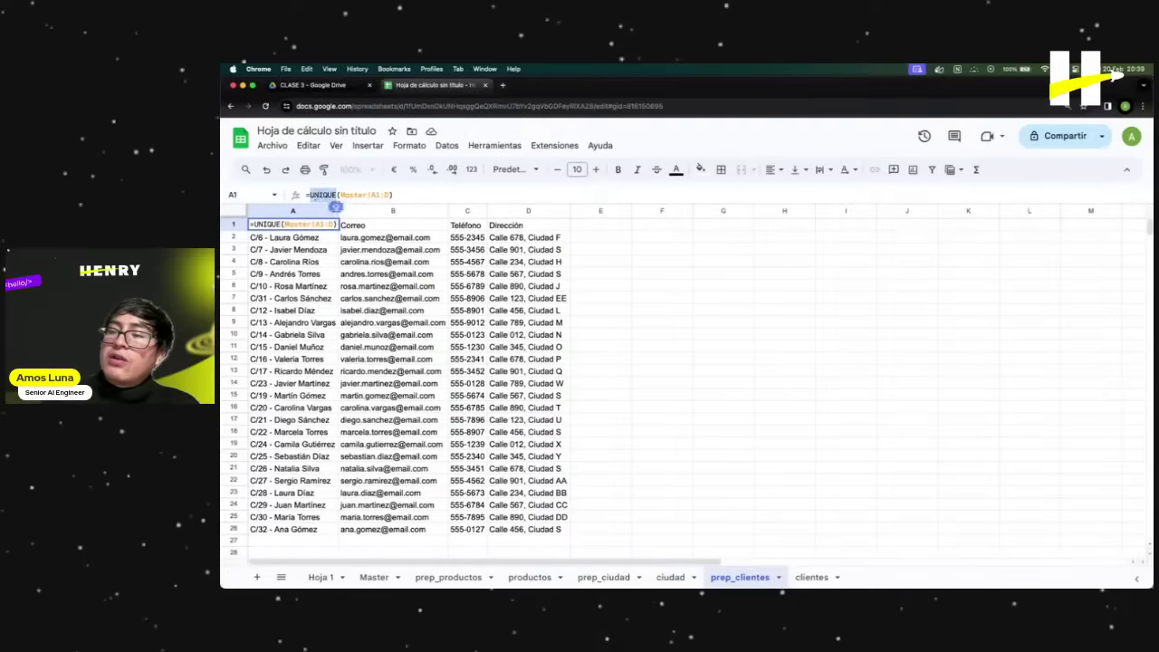
pyautogui.click(309, 198)
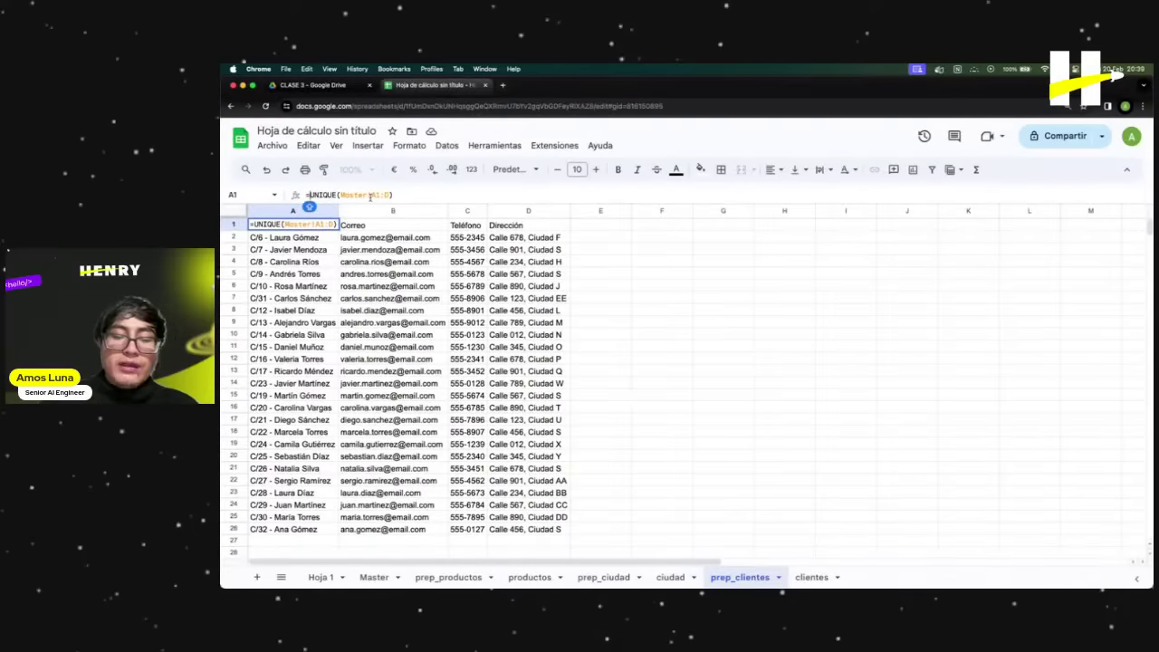
pyautogui.write('U')
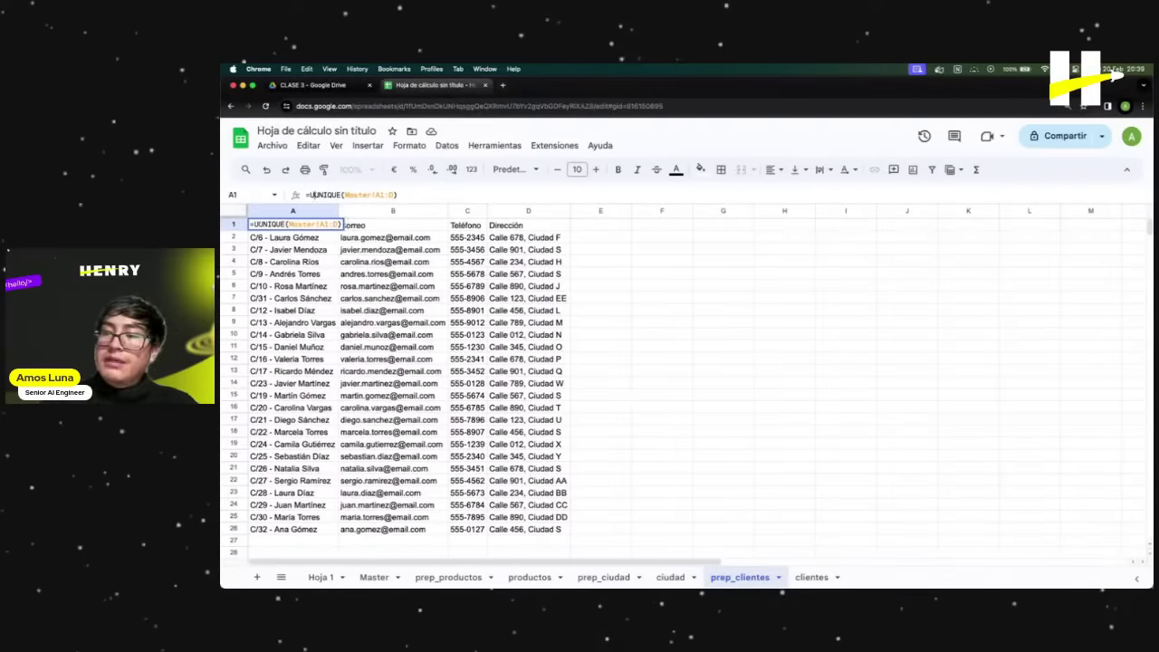
pyautogui.write('UERY')
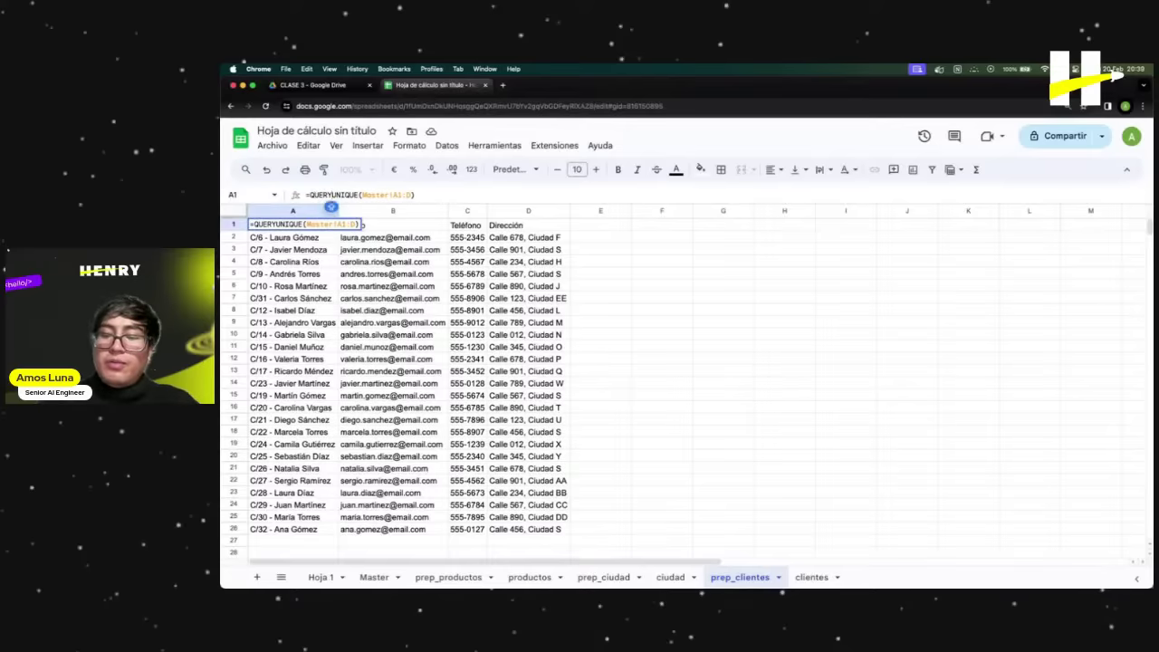
pyautogui.write('(')
pyautogui.click(439, 194)
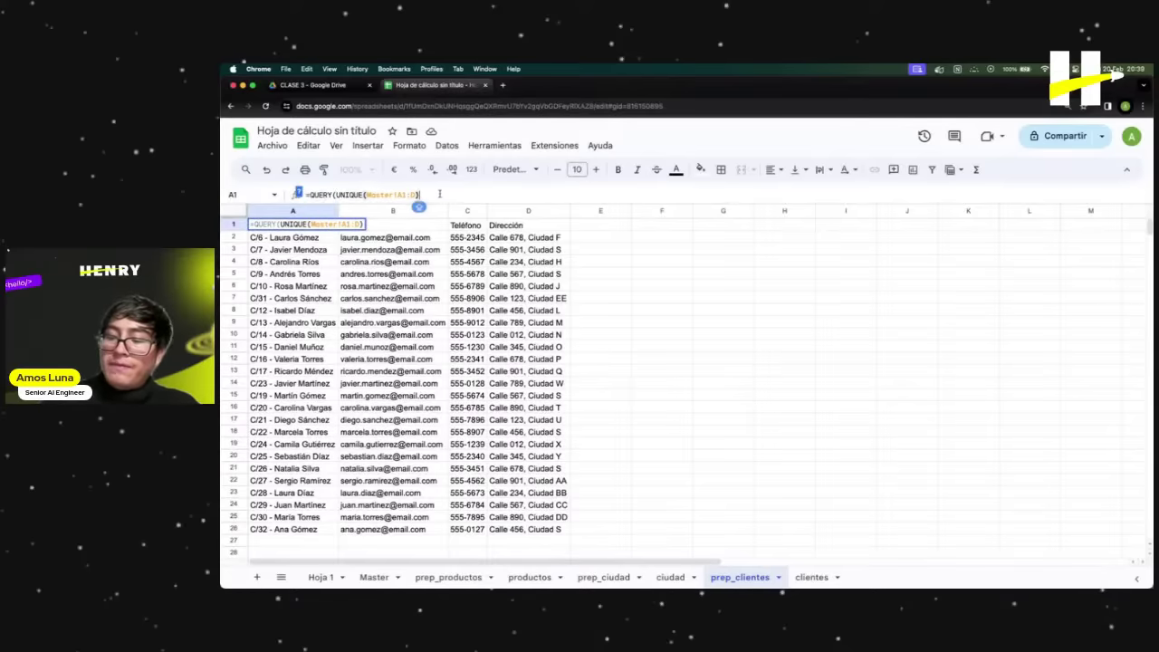
pyautogui.write(')')
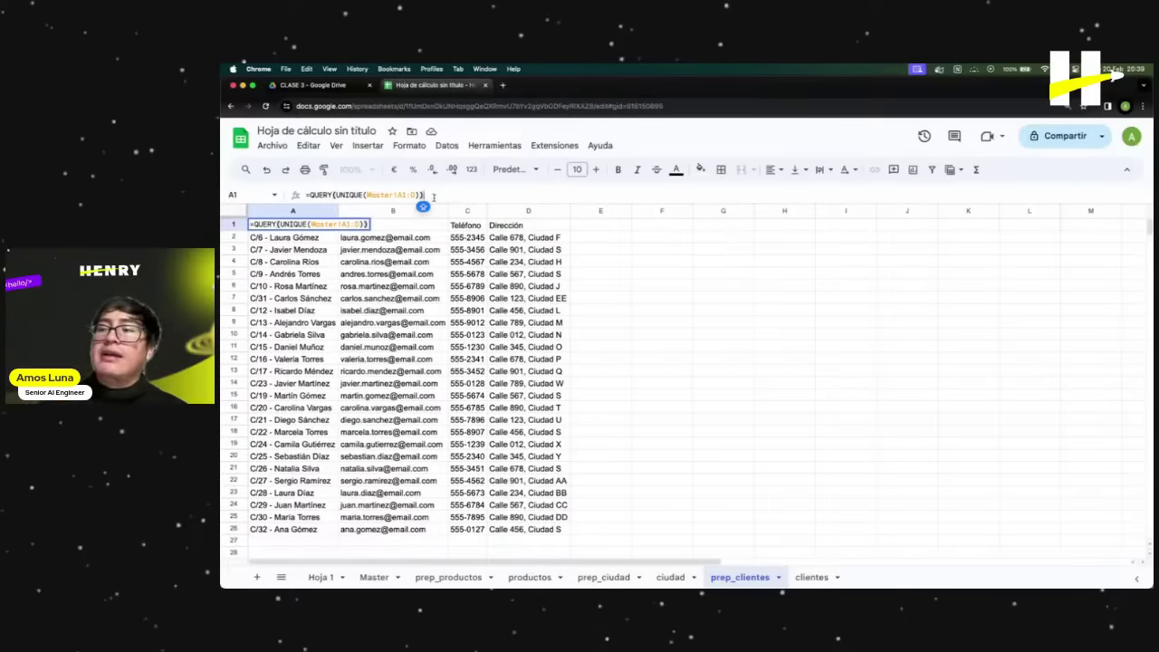
pyautogui.press('Return')
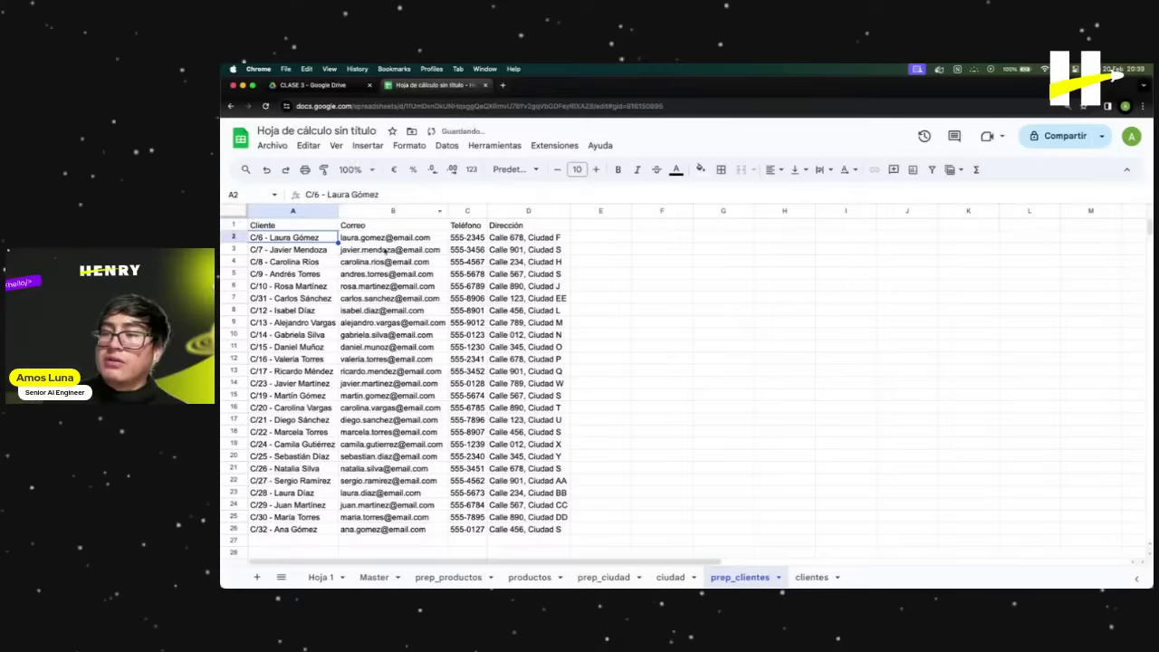
# Review the deduplicated client records in A2:D26 and the empty column beside Dirección.
pyautogui.click(322, 286)
pyautogui.click(300, 240)
pyautogui.click(353, 272)
pyautogui.click(307, 240)
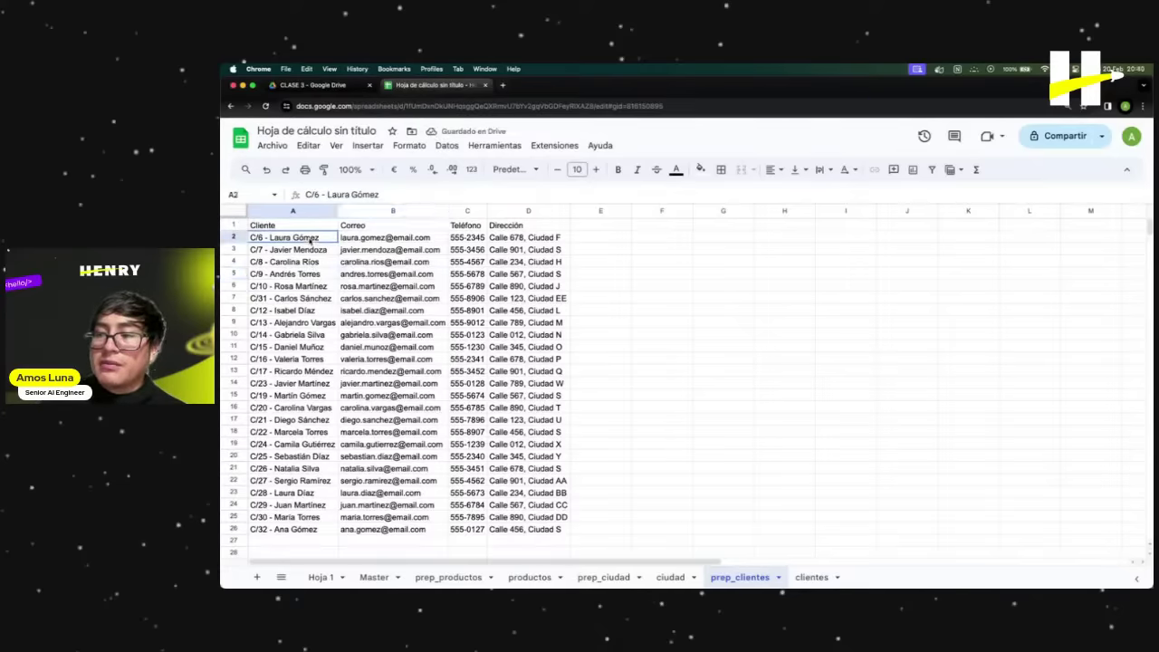
pyautogui.moveTo(308, 240); pyautogui.dragTo(533, 526)
pyautogui.click(617, 394)
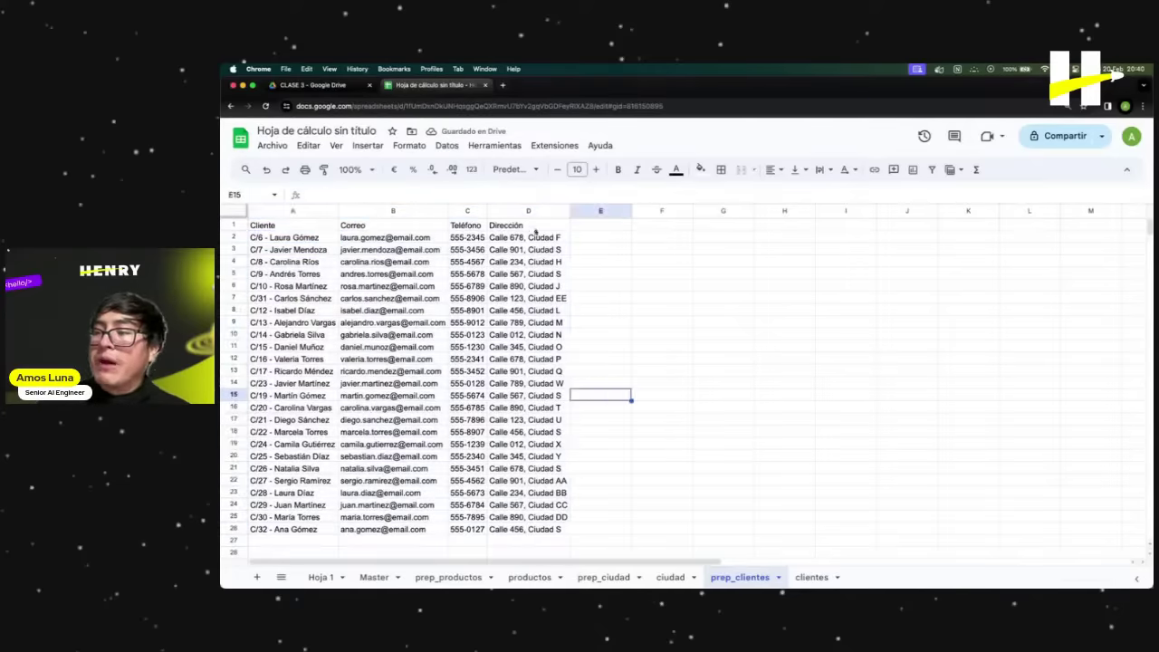
pyautogui.click(590, 230)
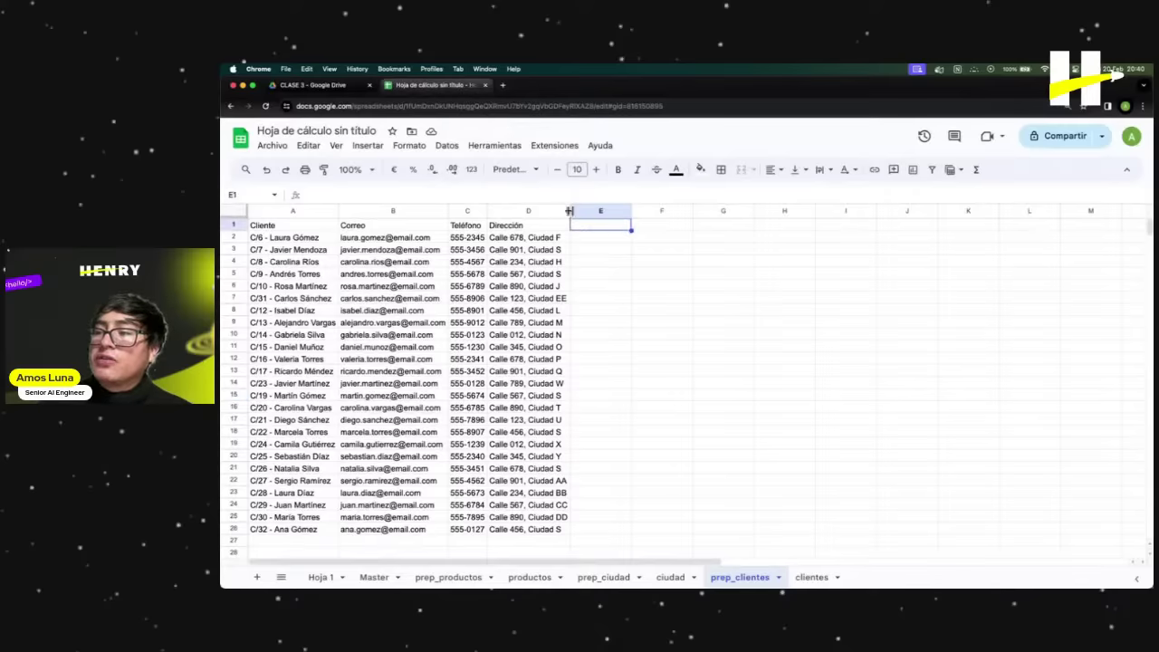
pyautogui.click(600, 237)
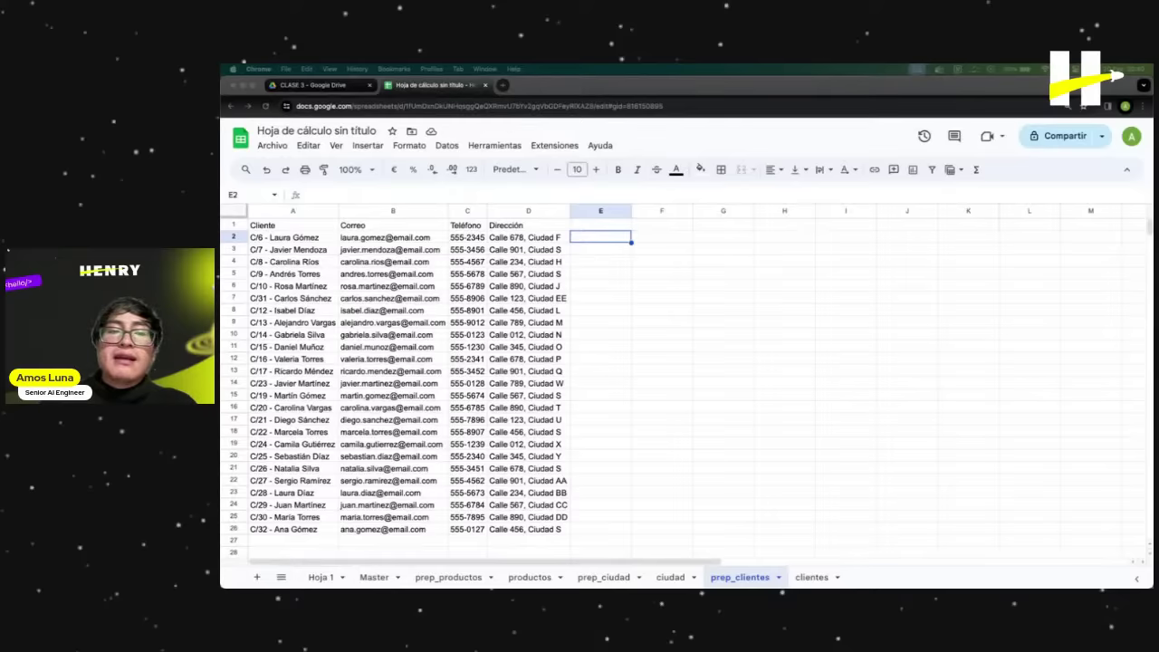
# Examine how the Cliente entries combine a code and a name, and check E2 as the place for splitting them.
pyautogui.click(291, 239)
pyautogui.click(303, 261)
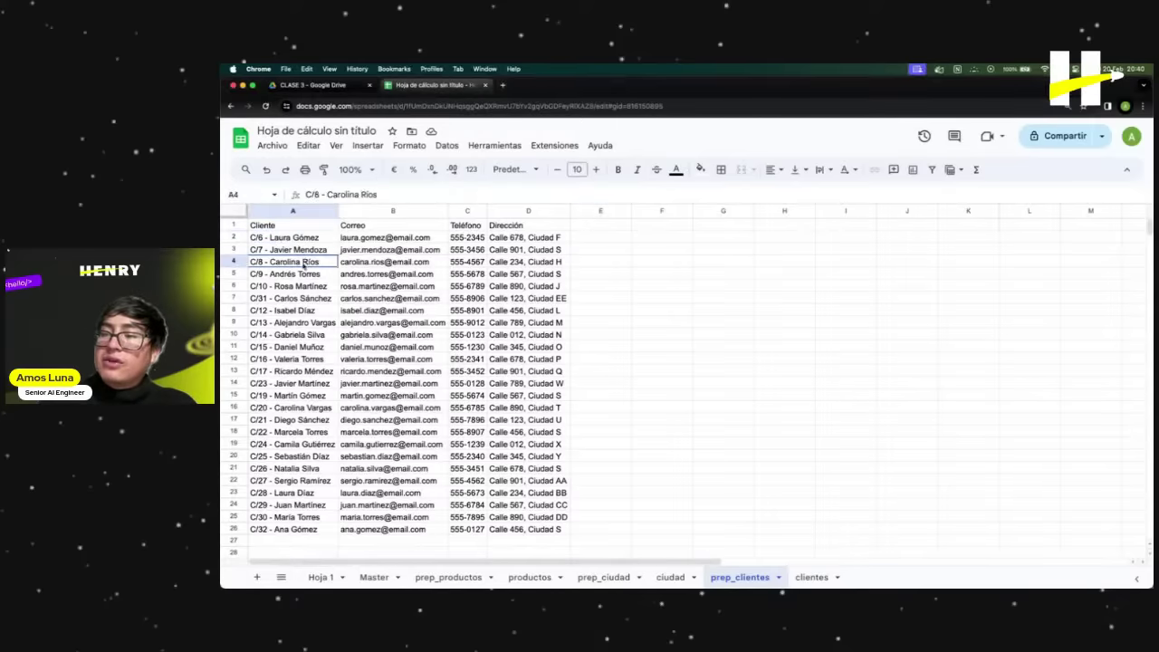
pyautogui.click(301, 237)
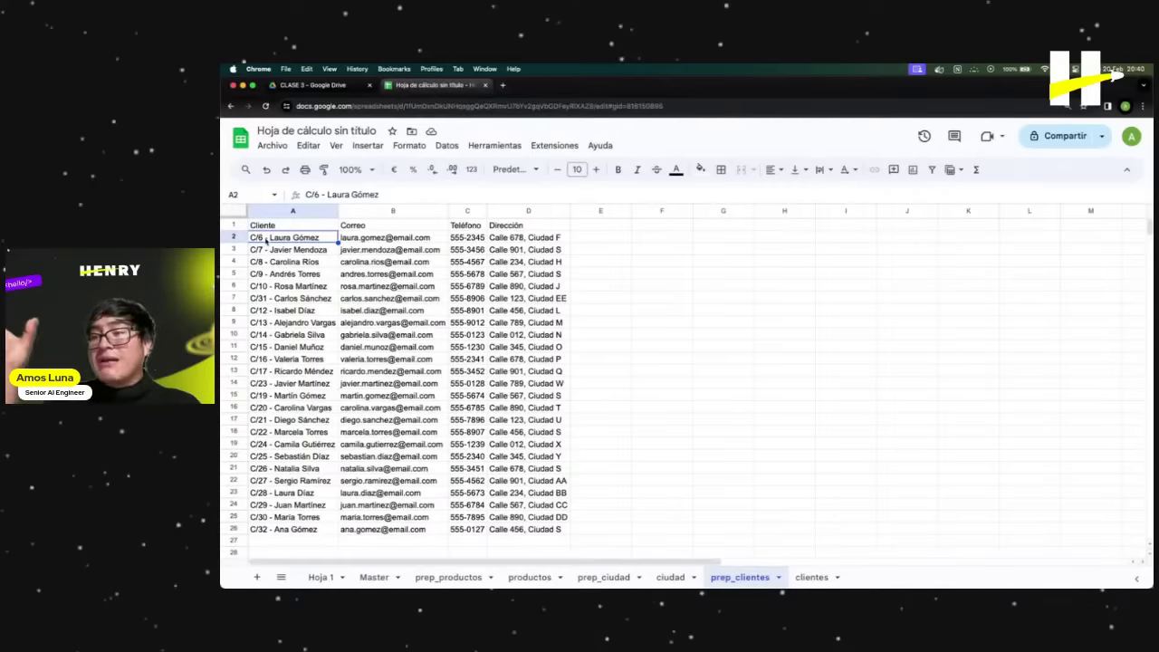
pyautogui.click(592, 237)
pyautogui.doubleClick(594, 238)
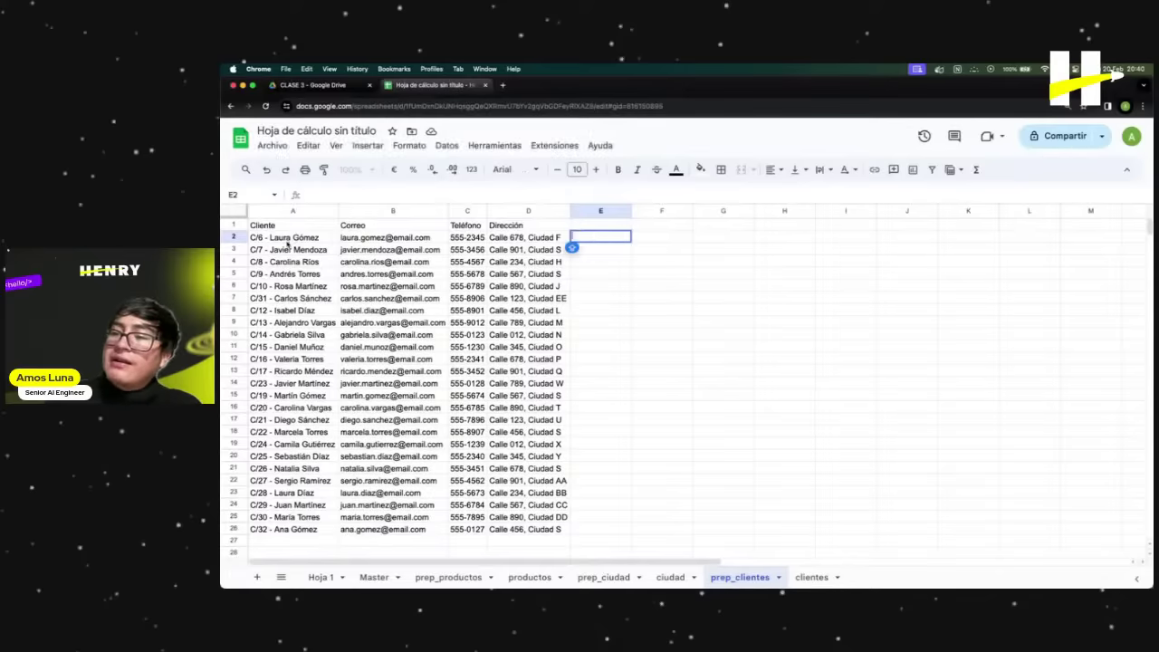
pyautogui.click(286, 243)
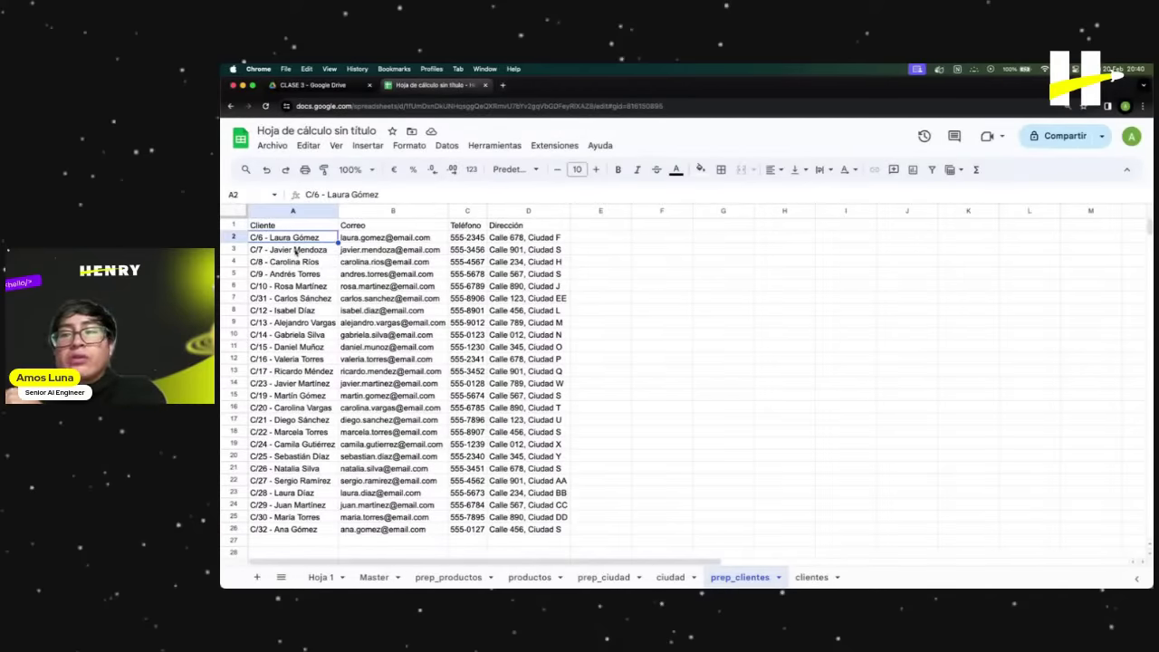
pyautogui.click(295, 252)
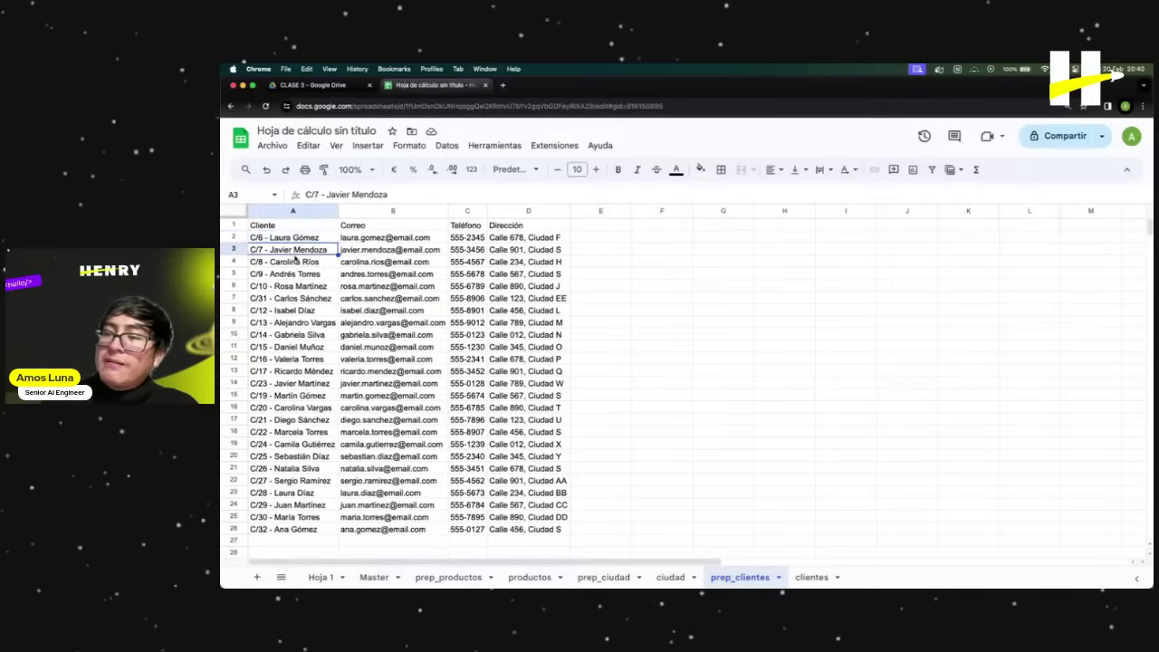
pyautogui.click(296, 239)
# Write =IFERROR(ARRAYFORMULA(SPLIT(A2:A; "-")); "") in cell E2, using semicolons as argument separators.
pyautogui.click(599, 237)
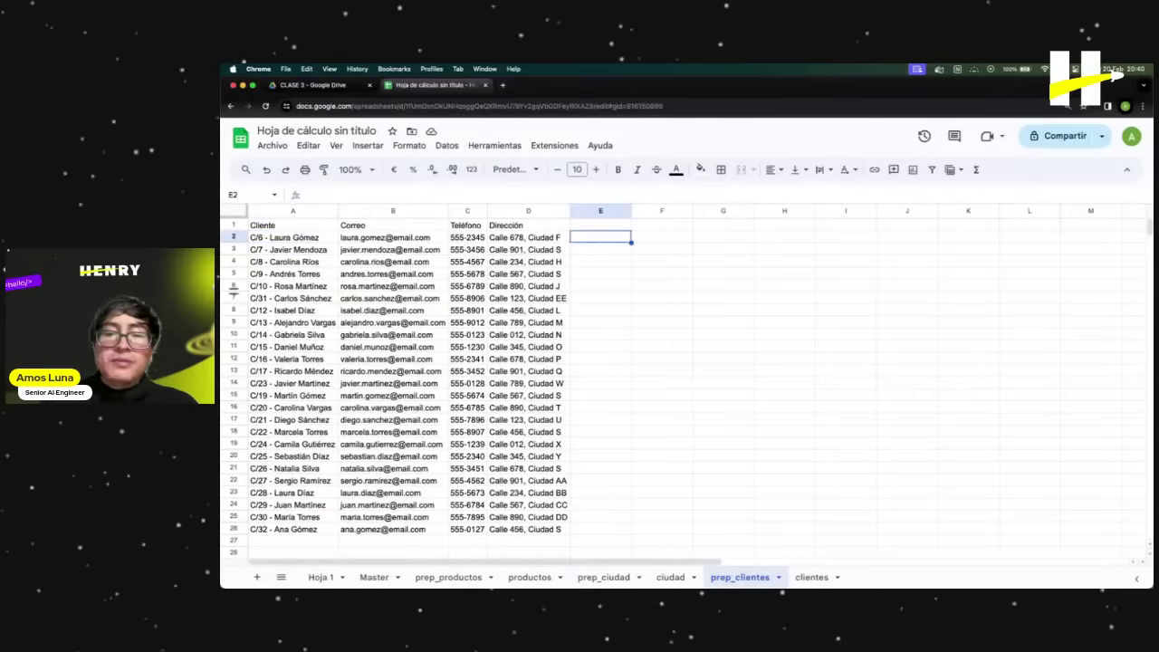
pyautogui.press('super+Tab')
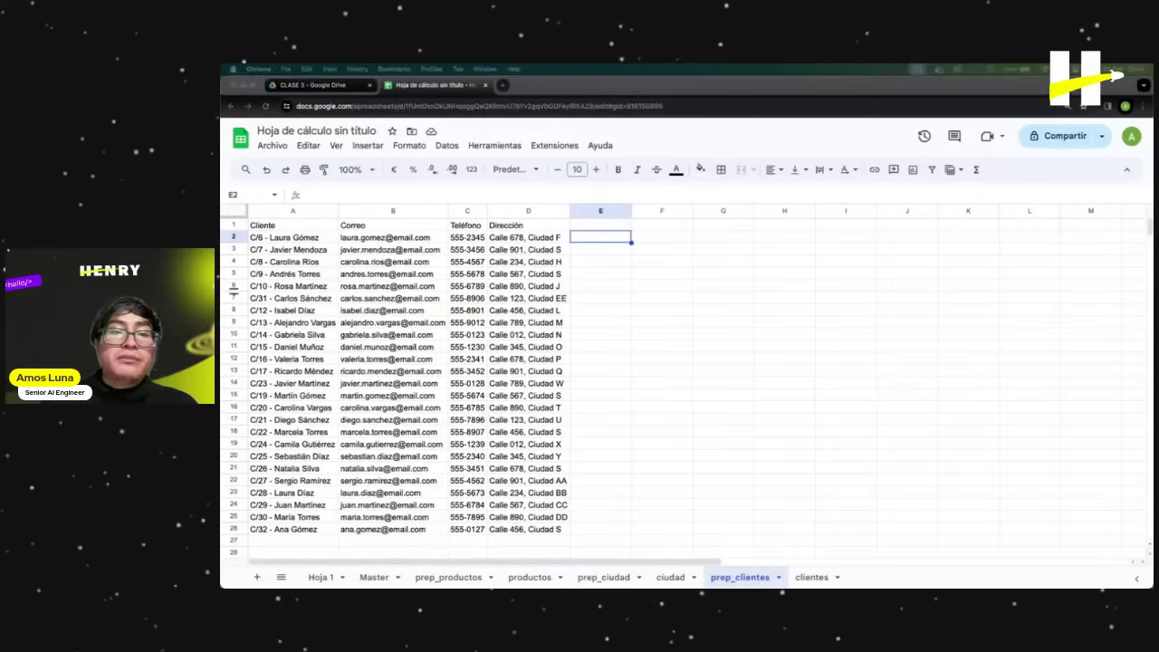
pyautogui.press('super+Tab')
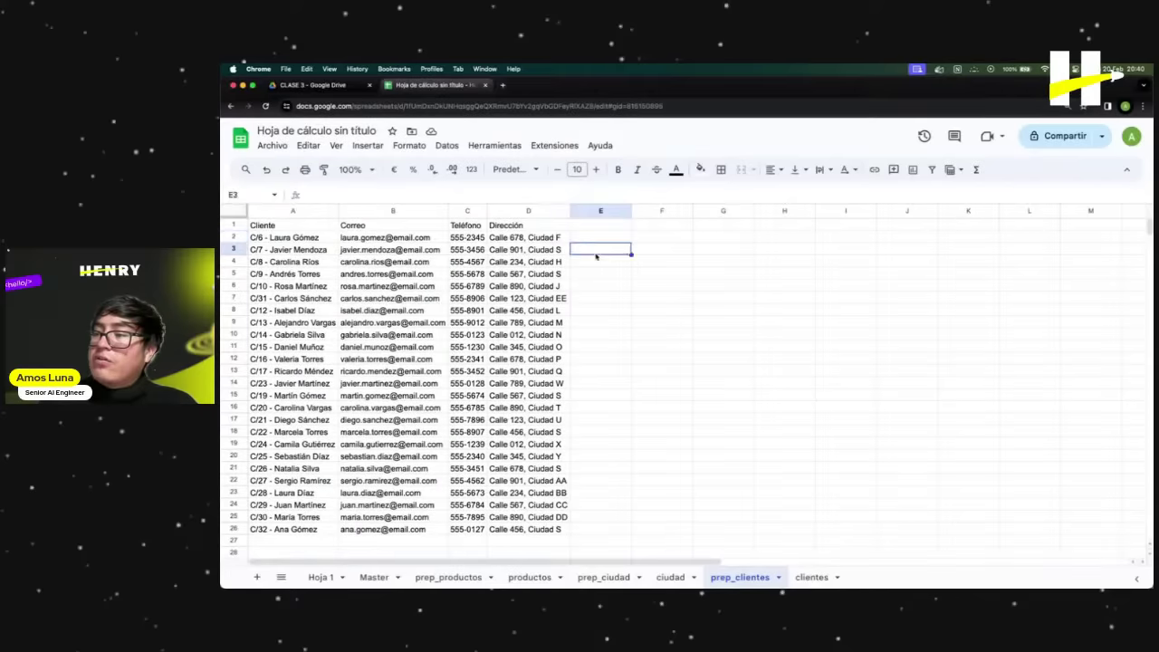
pyautogui.click(463, 196)
pyautogui.write('=IFERROR(ARRAYFORMULA(SPLIT(A2:A, "-")), "")')
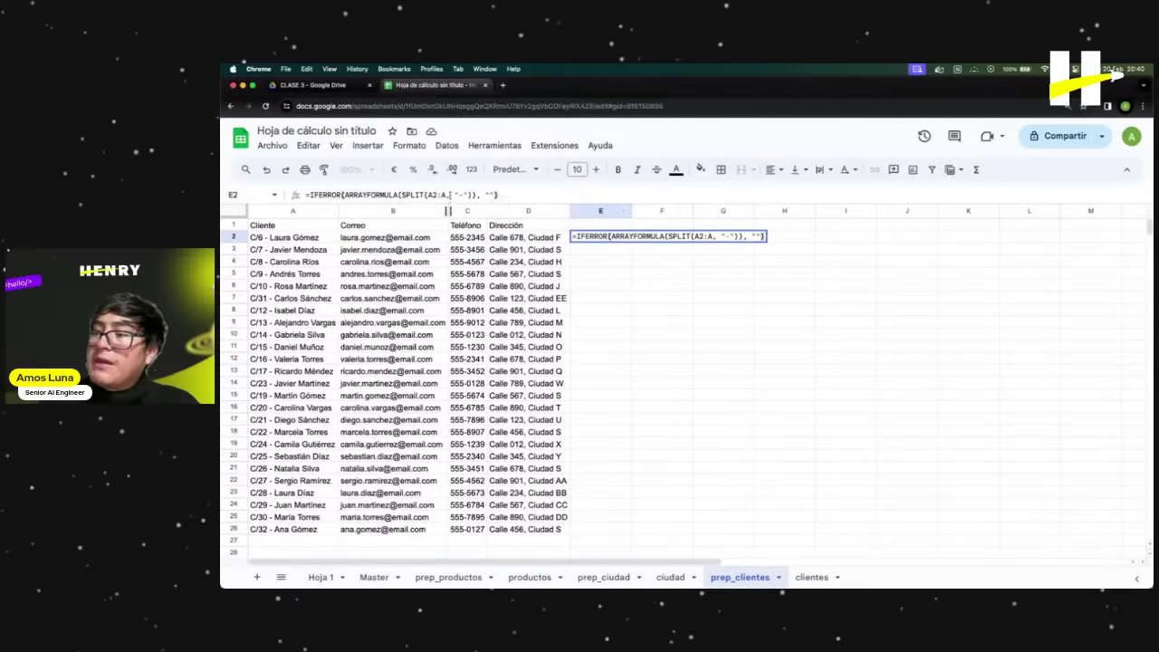
pyautogui.click(448, 195)
pyautogui.press('BackSpace')
pyautogui.write(';')
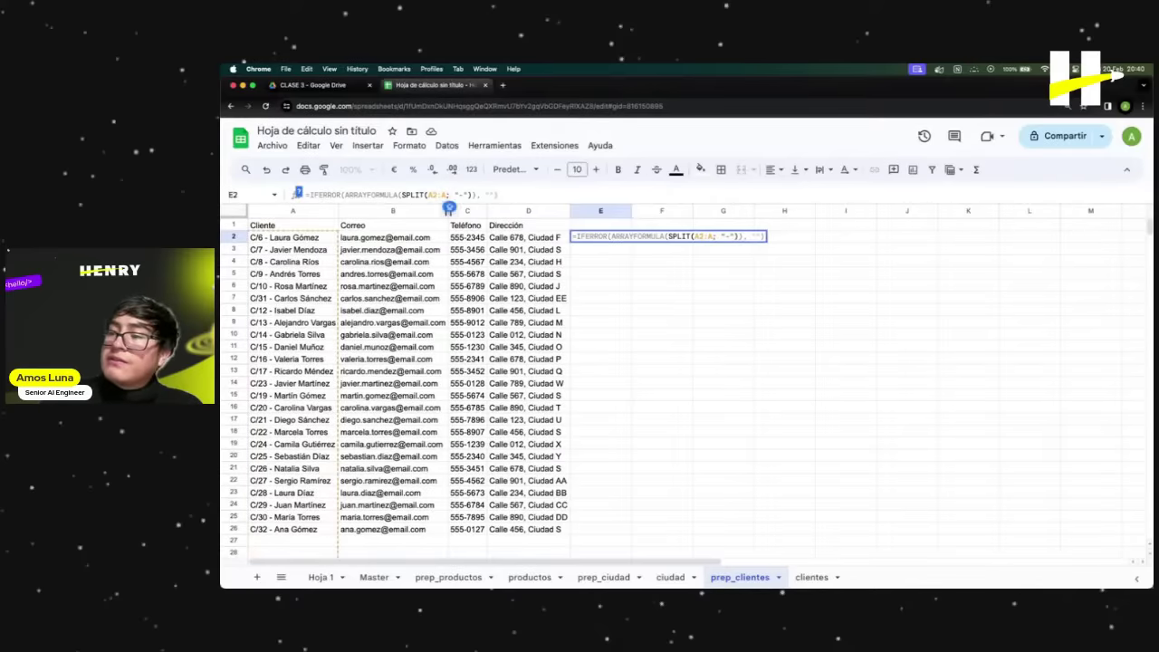
pyautogui.click(478, 194)
pyautogui.press('BackSpace')
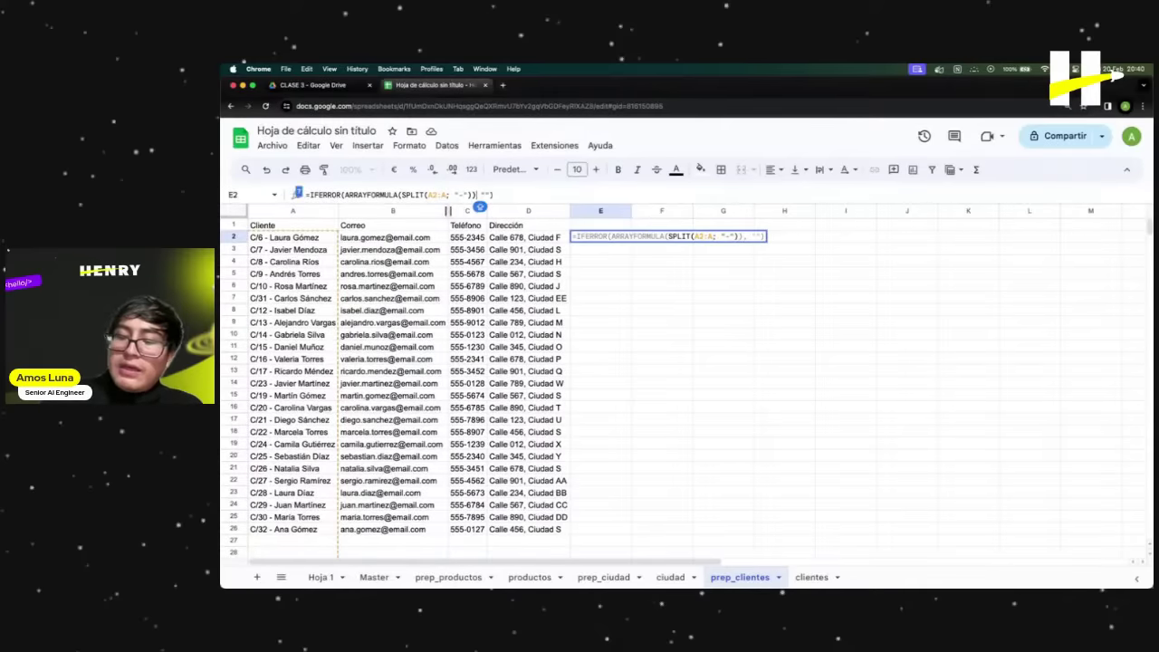
pyautogui.write(';')
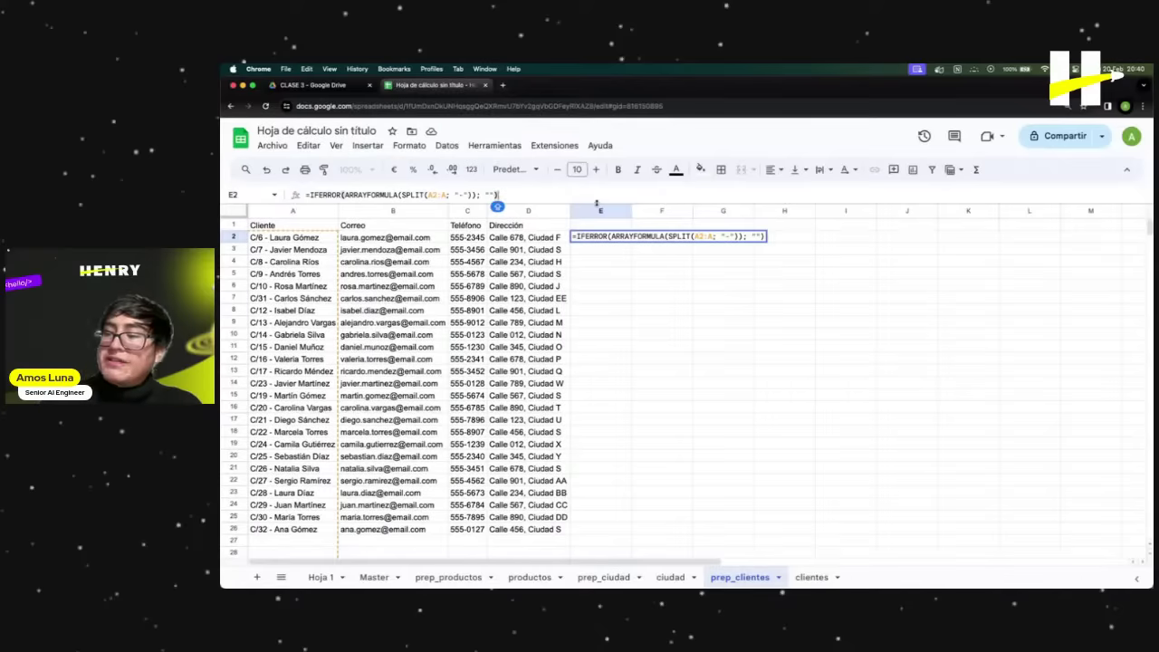
# Examine the SPLIT, A2:A, ARRAYFORMULA and IFERROR parts of the E2 formula and the empty rows below the client data.
pyautogui.click(412, 195)
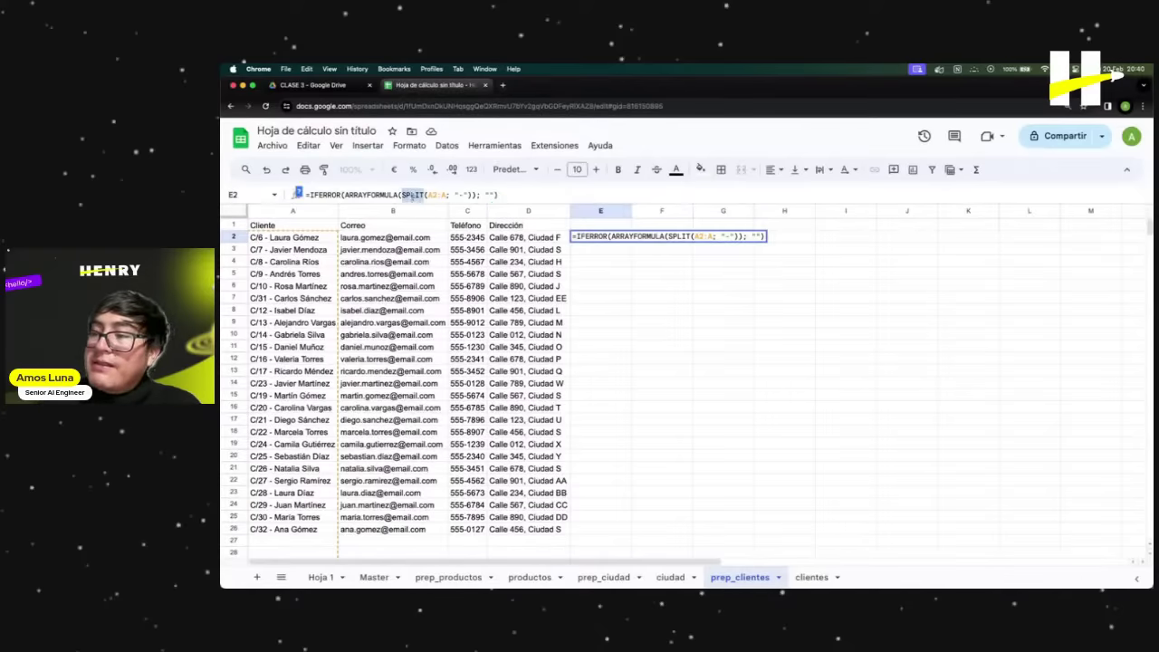
pyautogui.moveTo(444, 195); pyautogui.dragTo(427, 195)
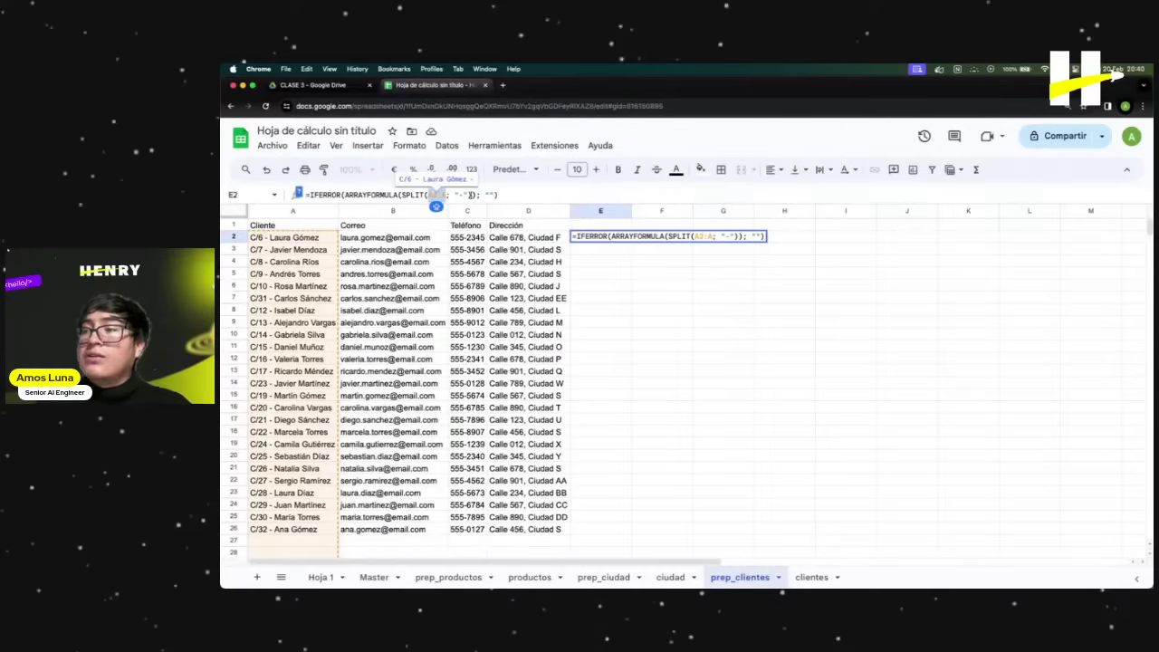
pyautogui.click(449, 194)
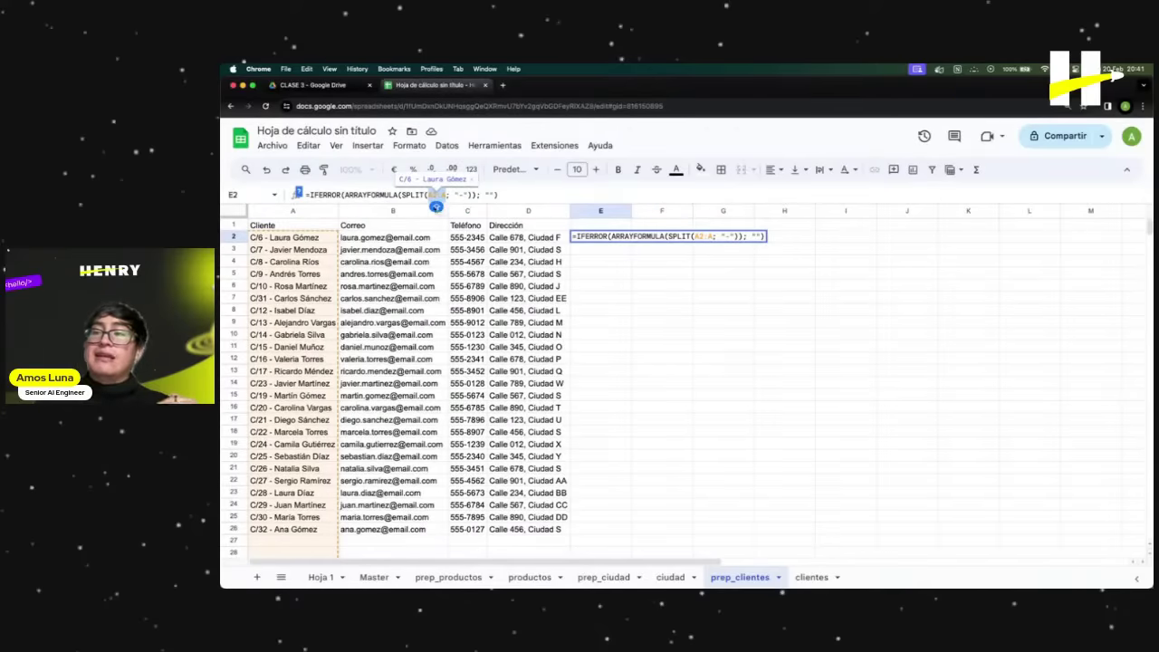
pyautogui.doubleClick(391, 194)
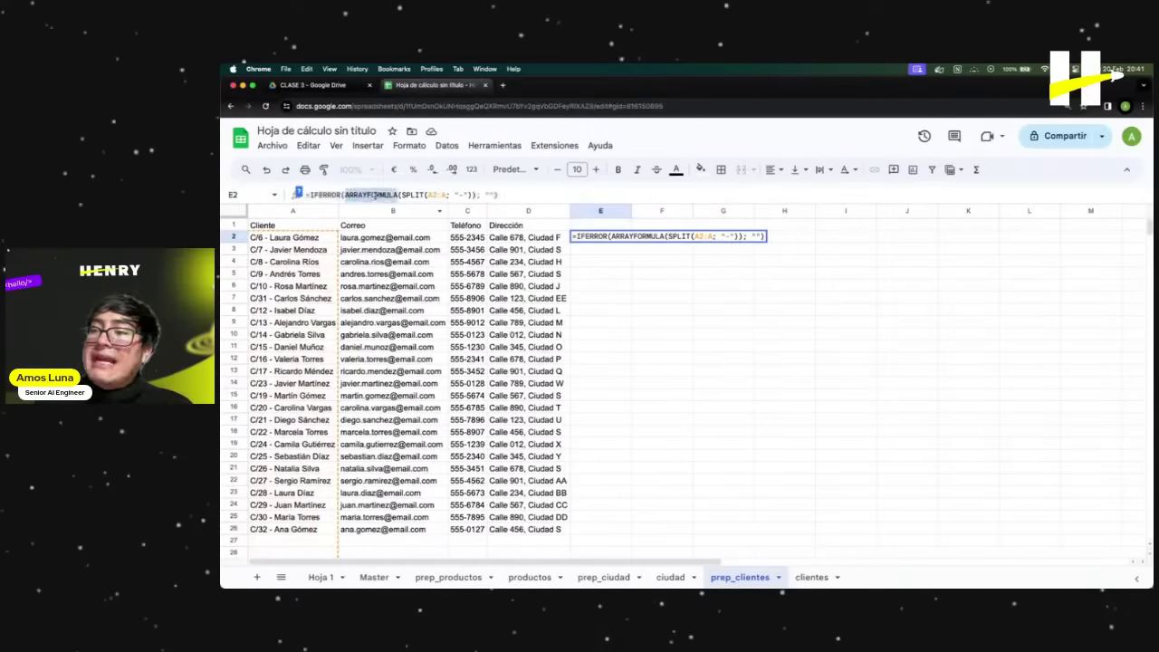
pyautogui.click(432, 195)
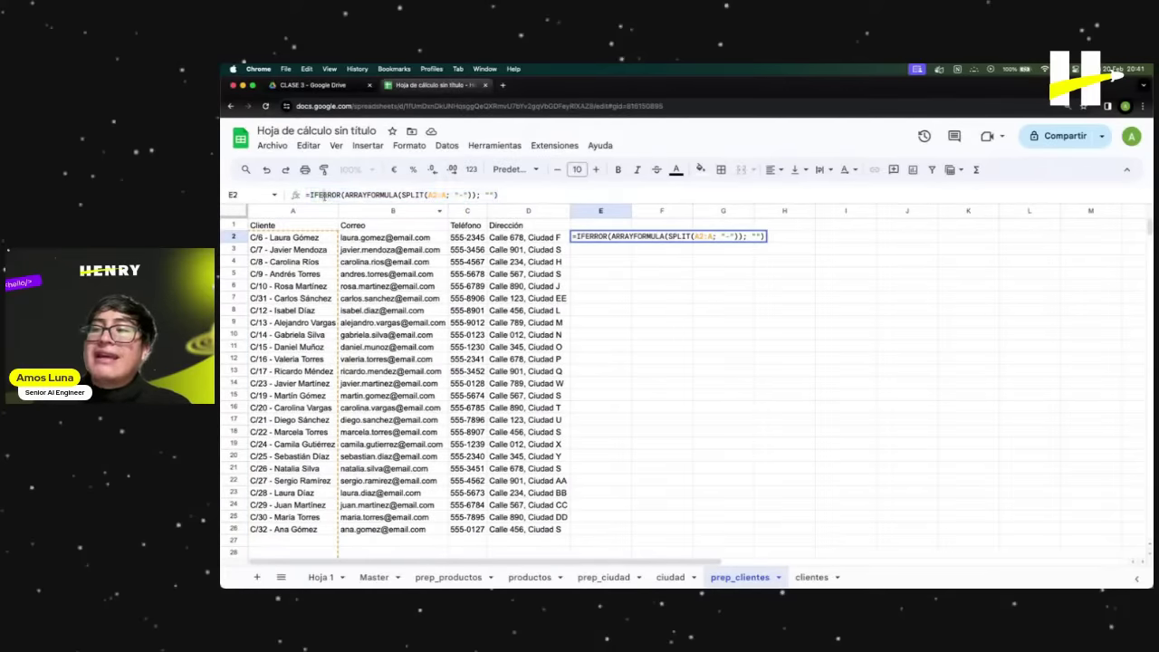
pyautogui.doubleClick(326, 195)
pyautogui.scroll(-5, 305, 393)
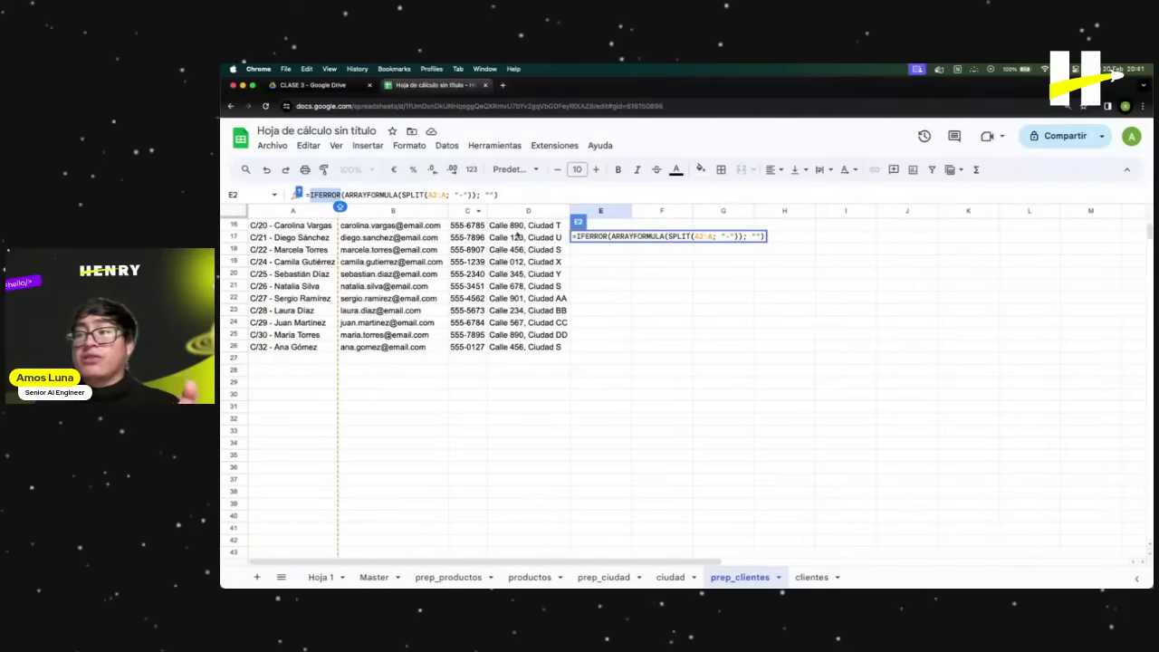
# Commit the split formula in E2 and select that cell to check its output.
pyautogui.click(499, 193)
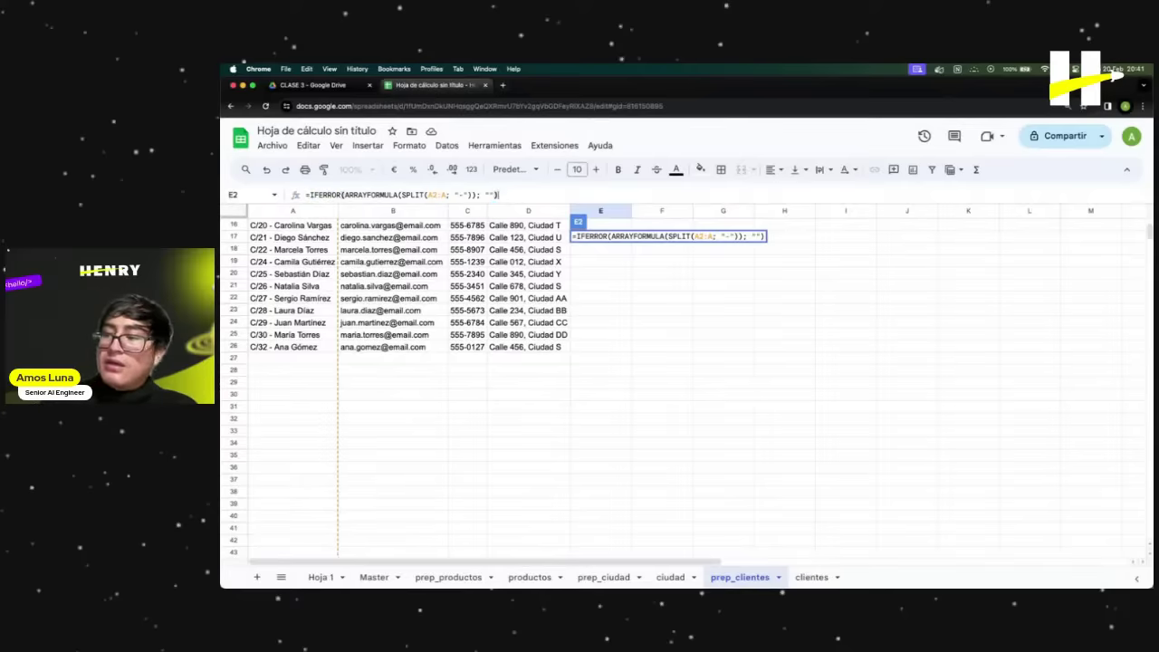
pyautogui.press('Return')
pyautogui.scroll(1, 604, 271)
pyautogui.click(603, 237)
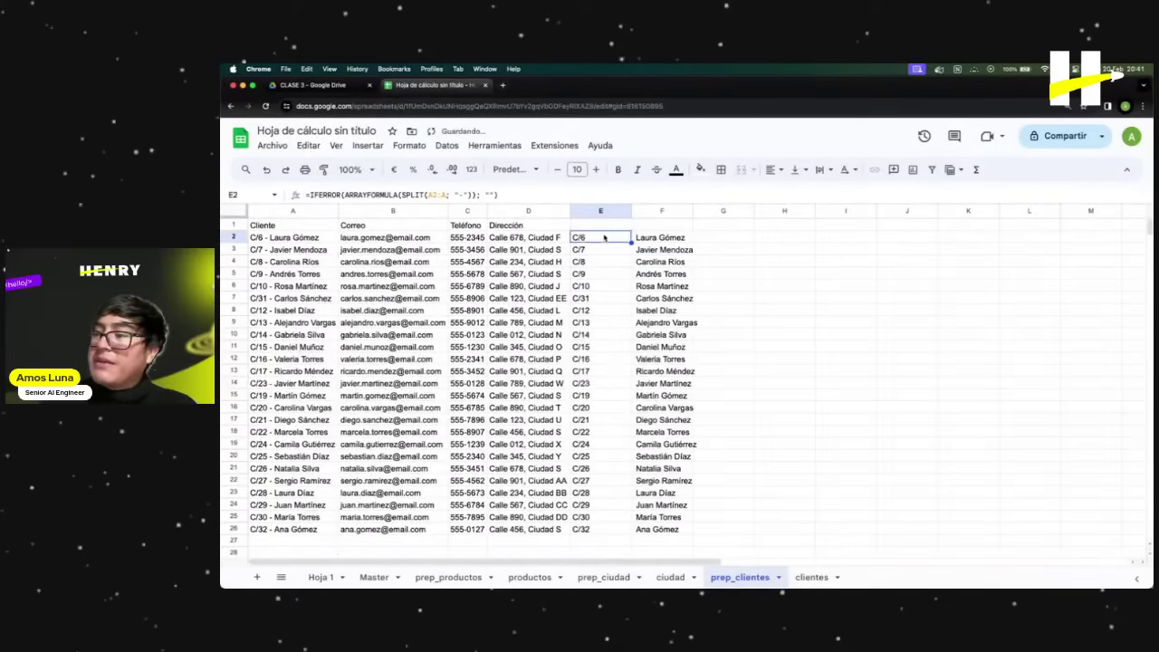
# Label the split columns with the headers id_cliente in E1 and nombre_completo in F1, and fit column F's width to its contents.
pyautogui.click(263, 240)
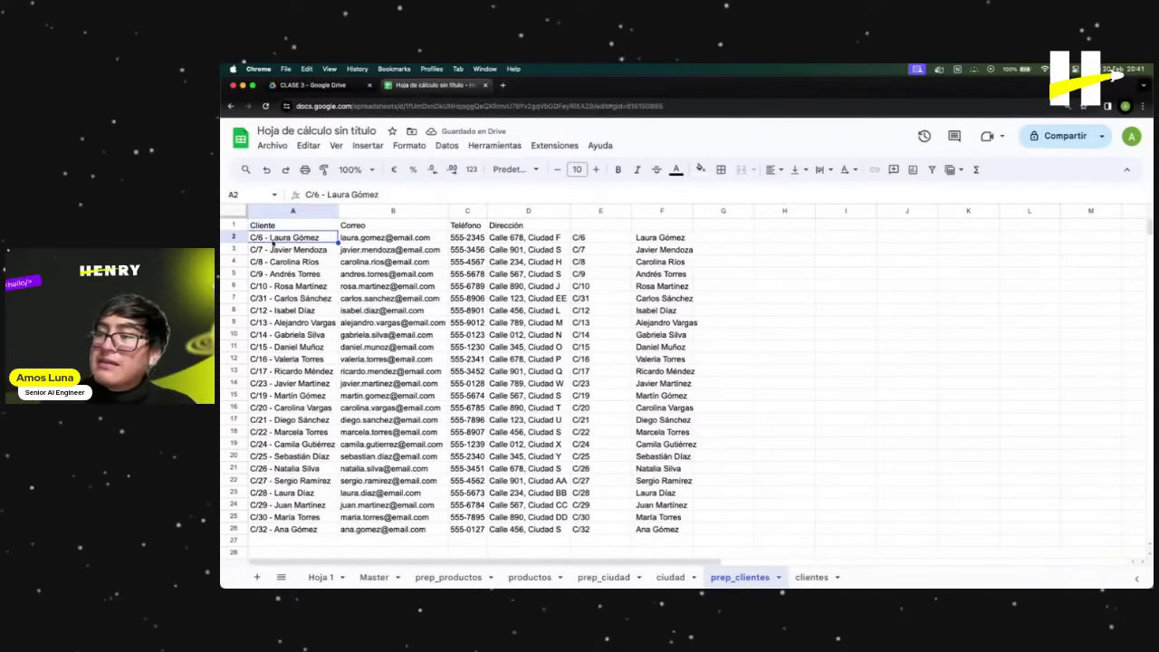
pyautogui.click(604, 238)
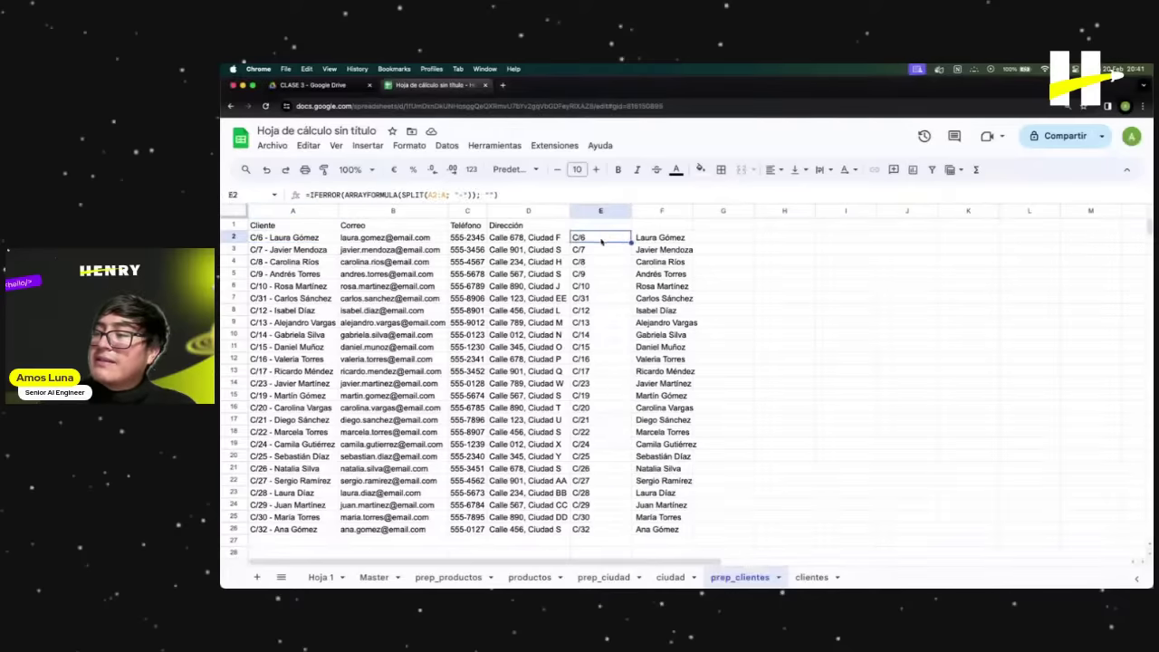
pyautogui.click(668, 243)
pyautogui.click(603, 229)
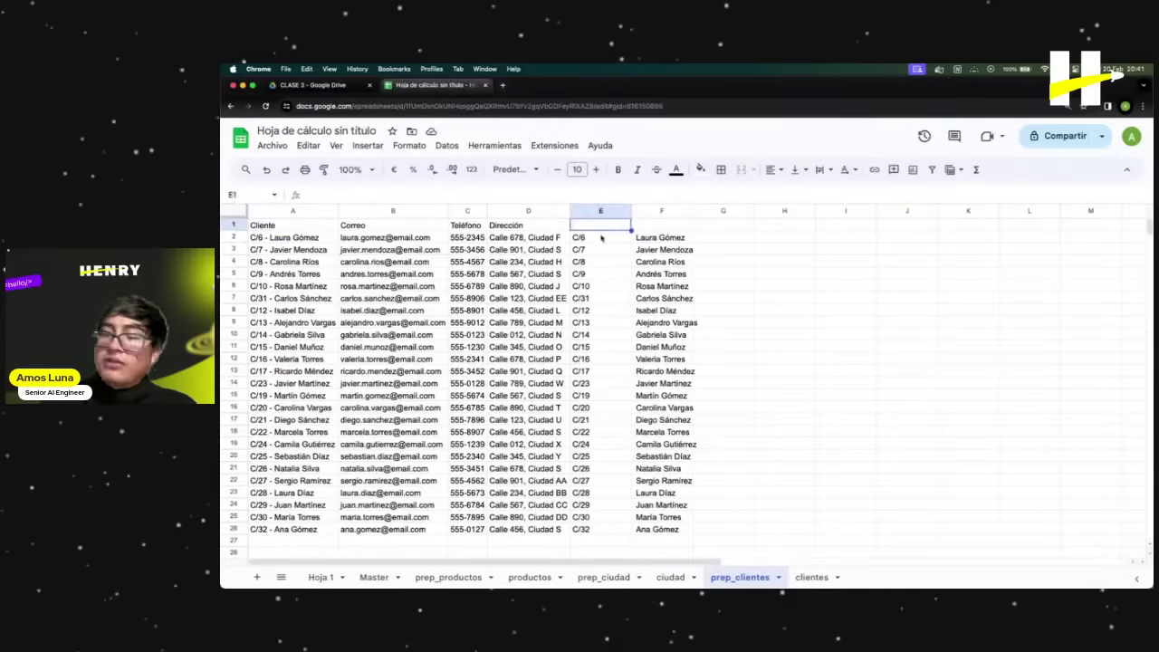
pyautogui.write('id')
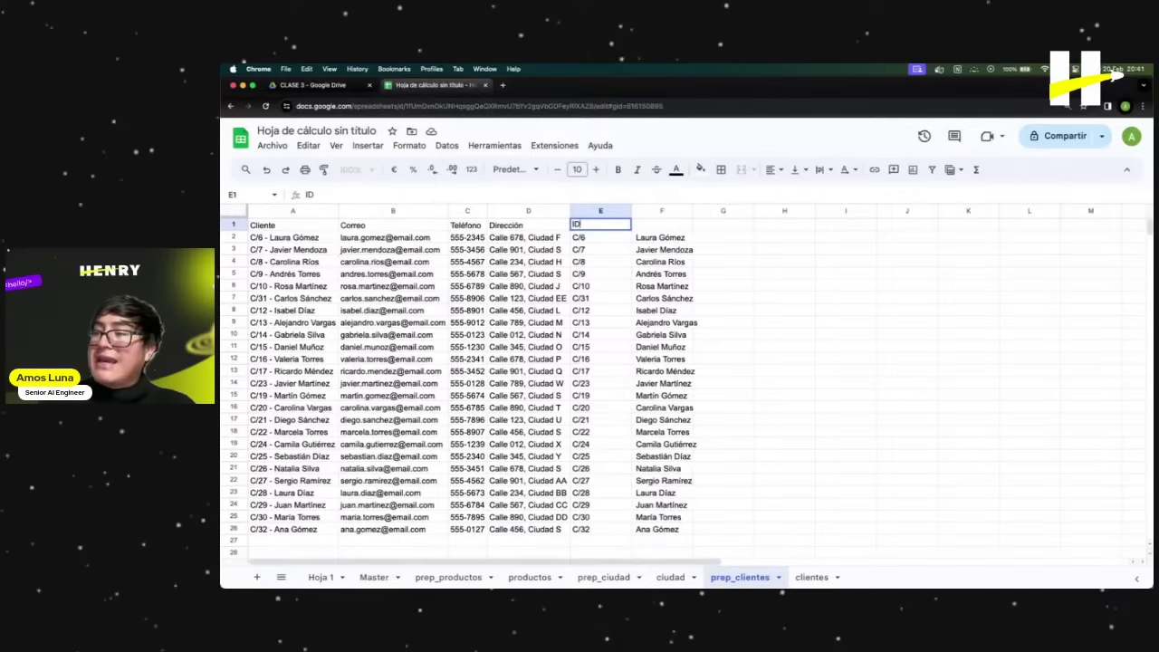
pyautogui.write('_cliente')
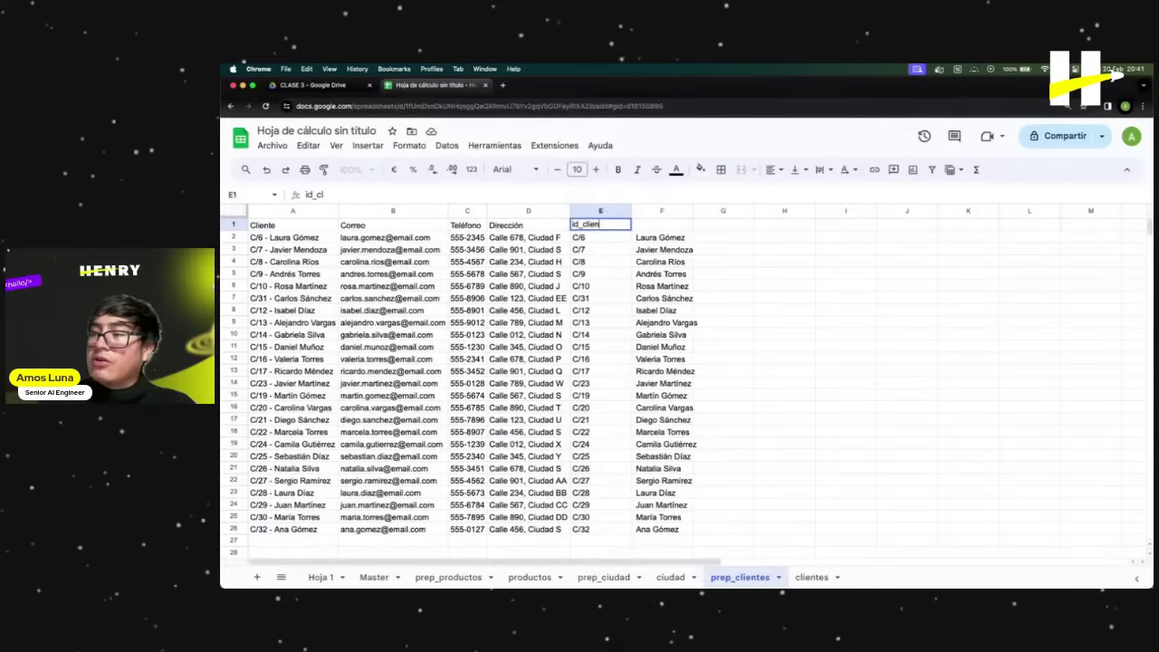
pyautogui.press('Tab')
pyautogui.write('nomb')
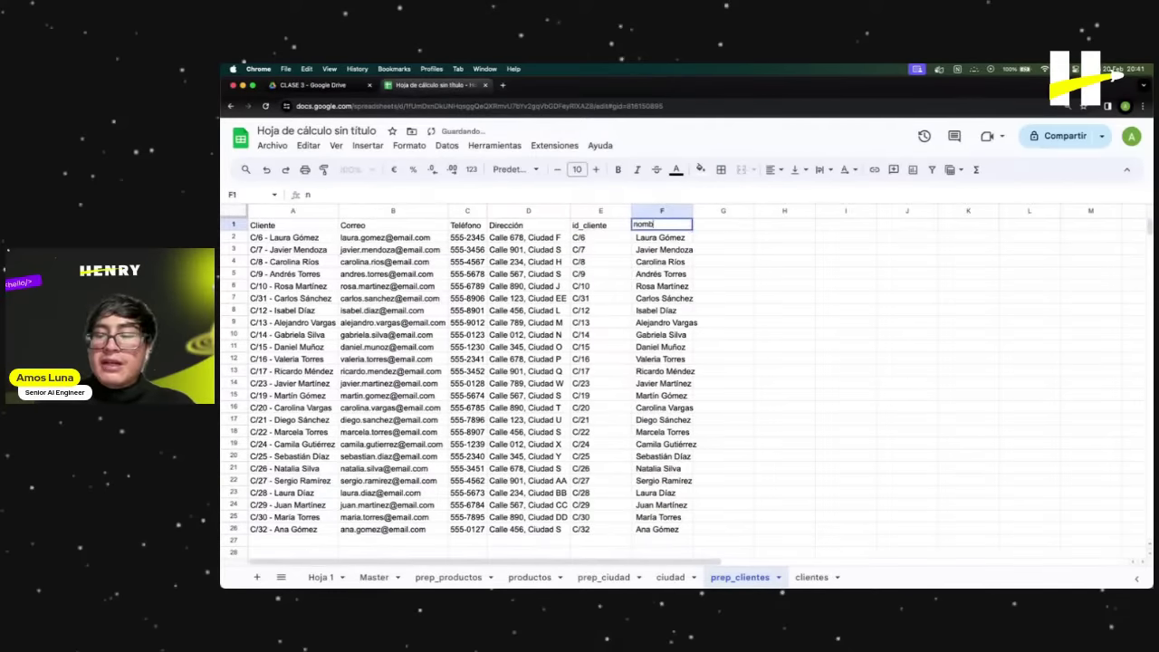
pyautogui.write('re_completo')
pyautogui.press('Return')
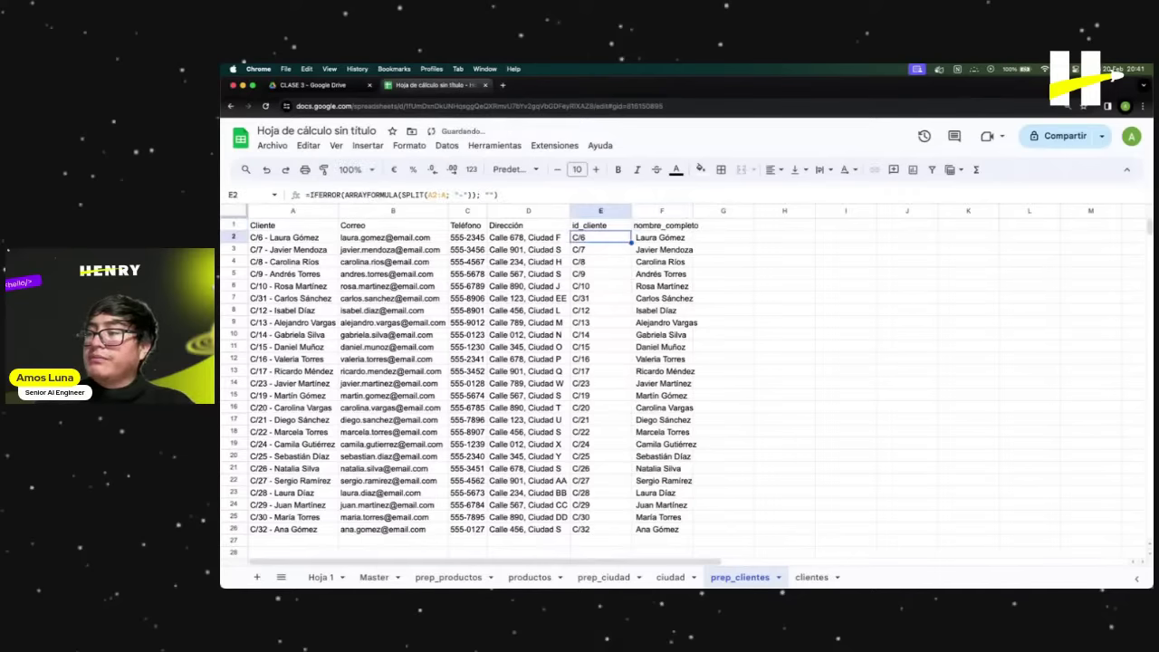
pyautogui.doubleClick(693, 211)
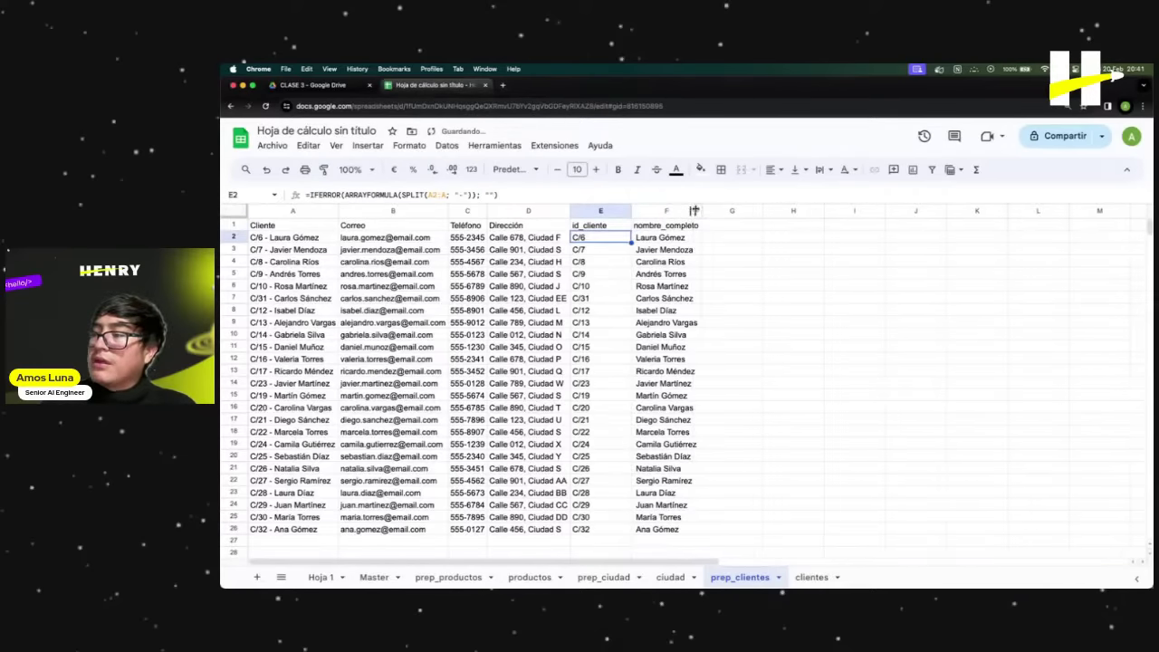
pyautogui.click(733, 235)
pyautogui.press('Left')
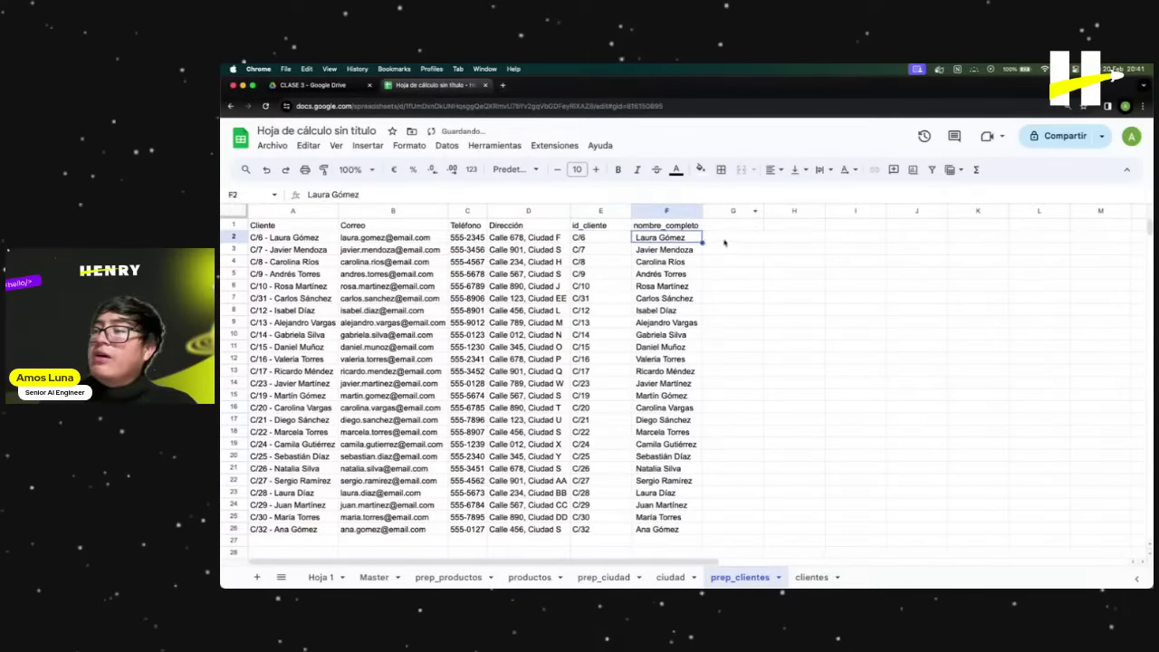
pyautogui.press('Right')
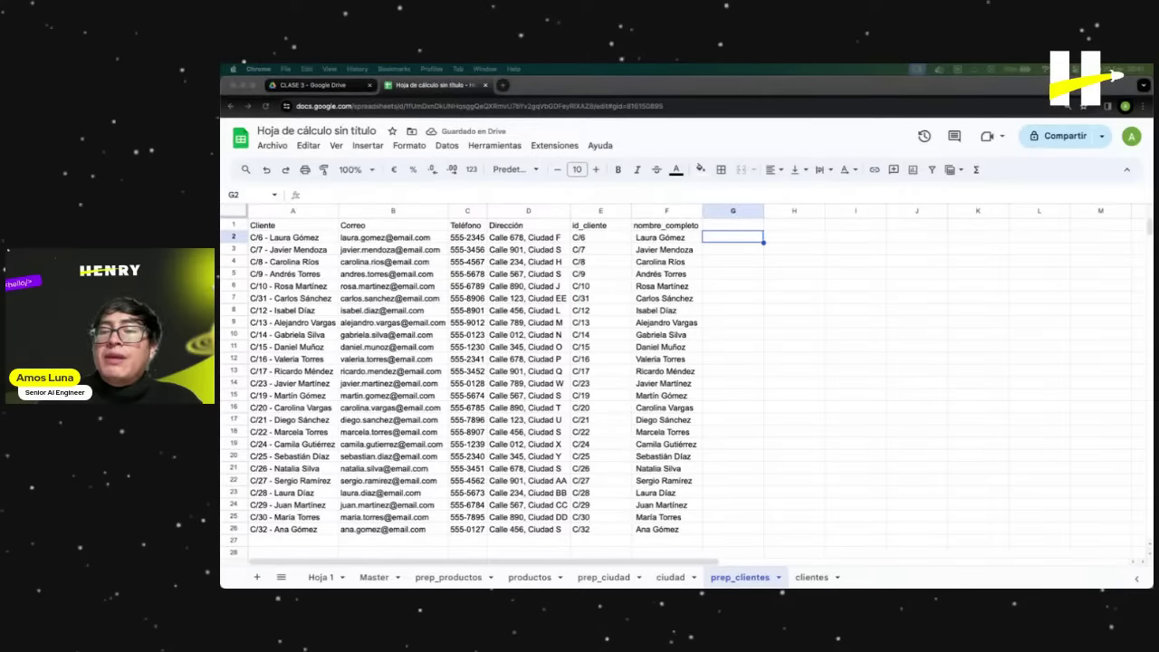
pyautogui.click(731, 260)
pyautogui.click(727, 242)
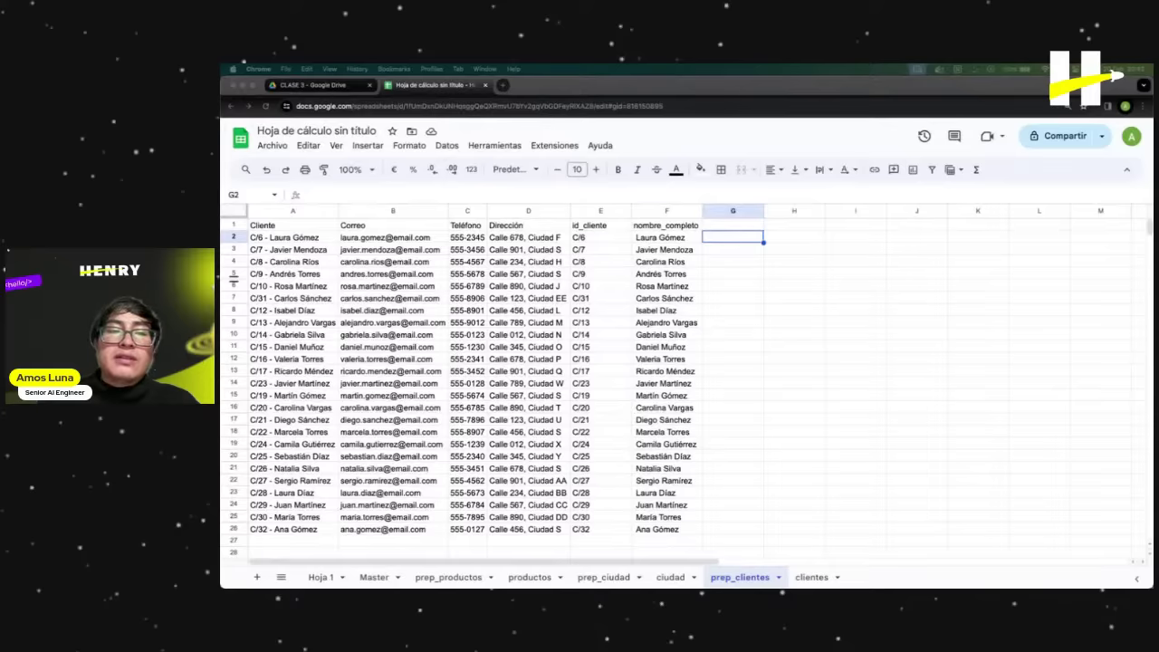
pyautogui.click(730, 259)
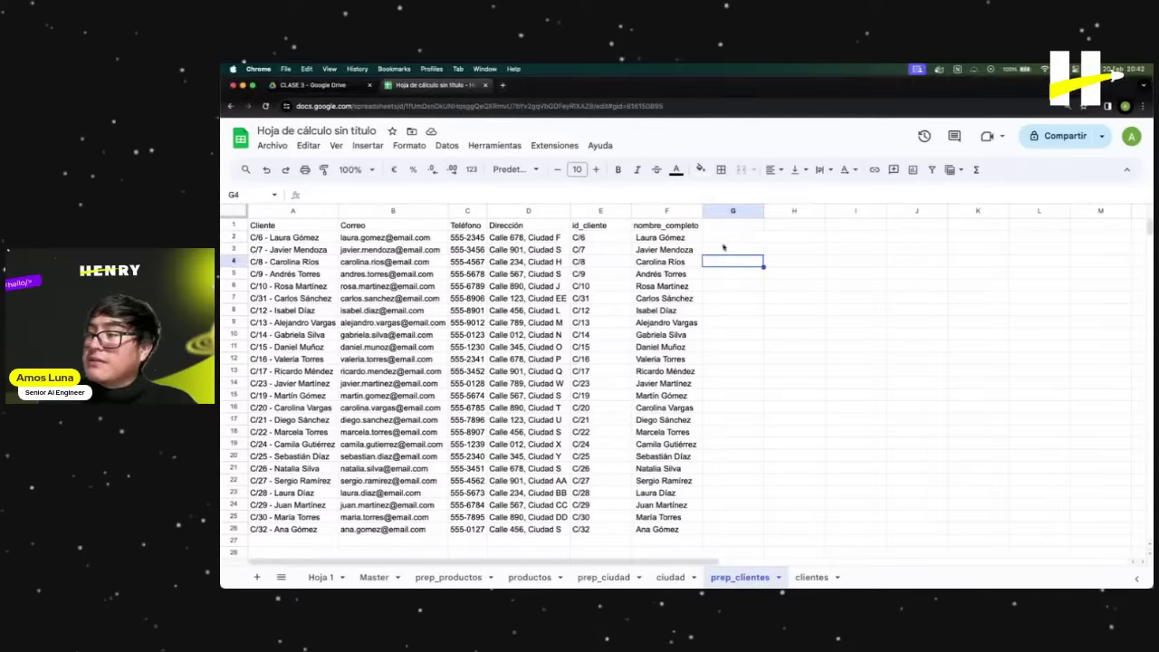
# Enter =IFERROR(ARRAYFORMULA(SPLIT(F2:F; " ")); "") in G2 to split the full names at spaces, using semicolons as argument separators.
pyautogui.click(721, 240)
pyautogui.doubleClick(724, 237)
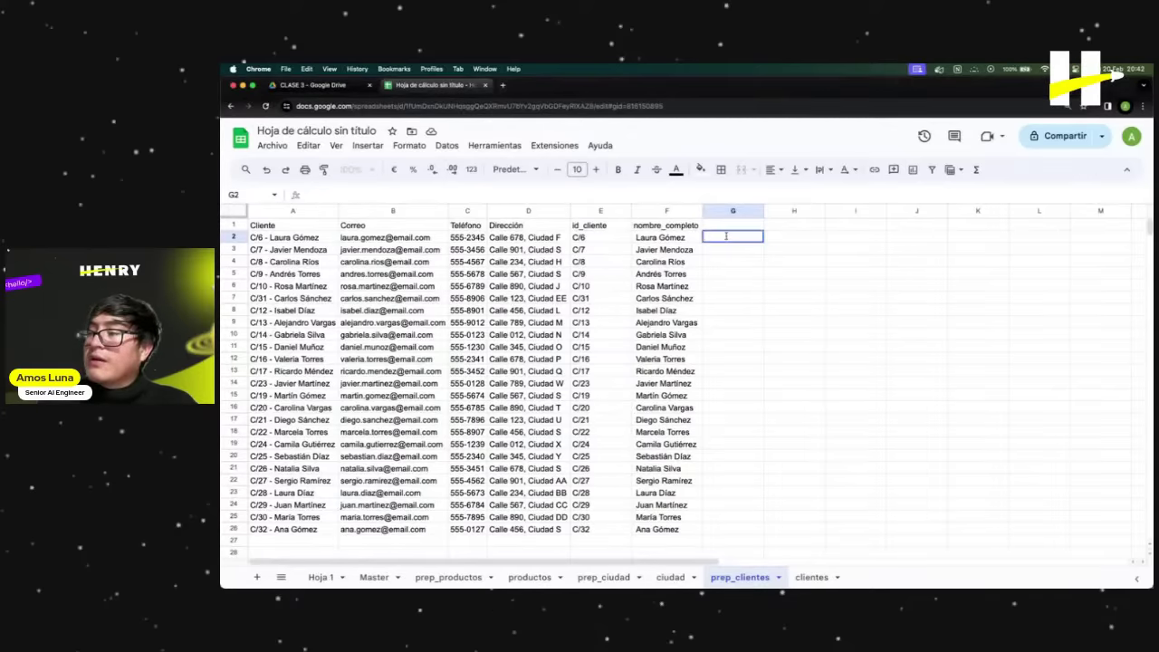
pyautogui.write('=IFERROR(ARRAYFORMULA(SPLIT(F2:F, " ")), "")')
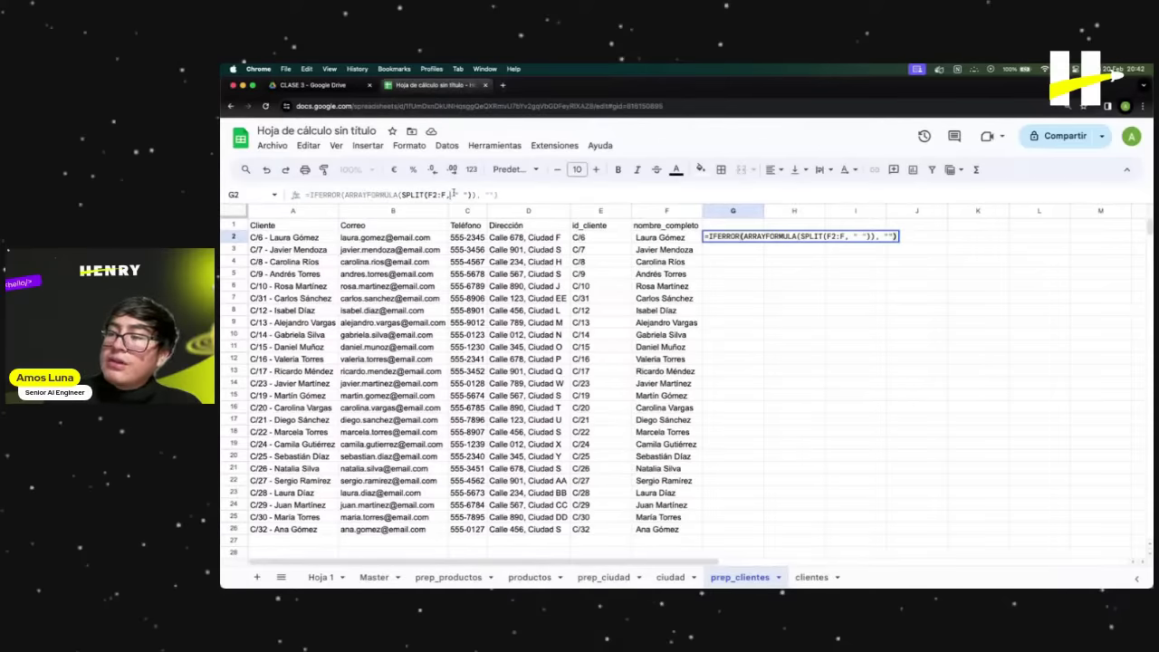
pyautogui.press('BackSpace')
pyautogui.write(';')
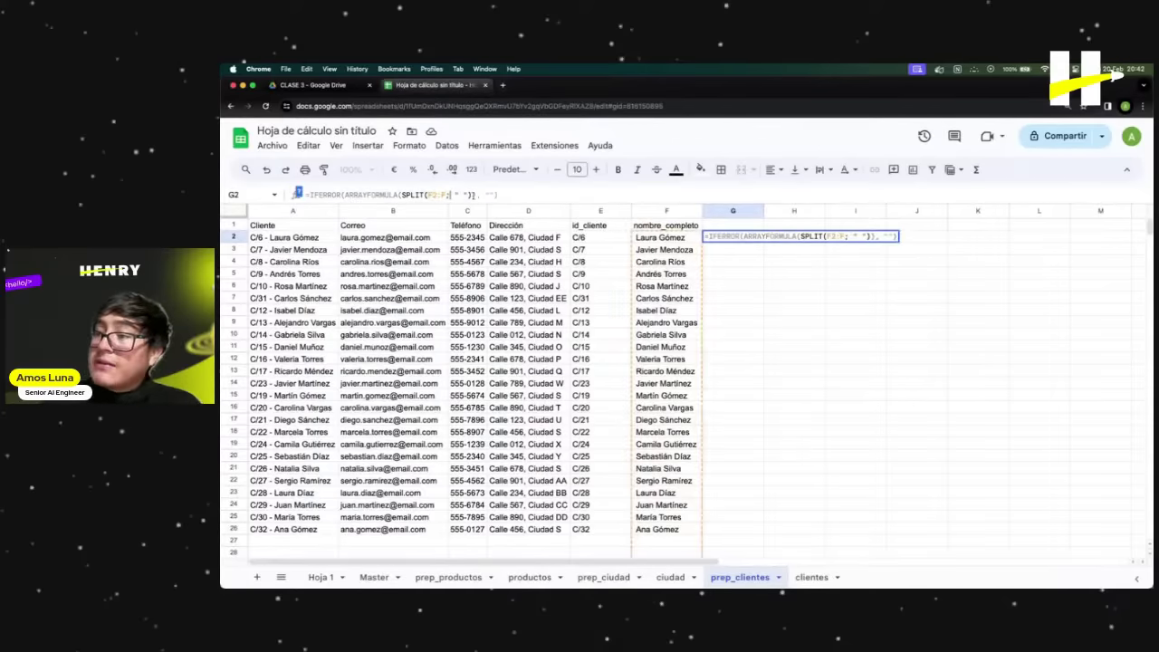
pyautogui.click(482, 195)
pyautogui.press('BackSpace')
pyautogui.write(';')
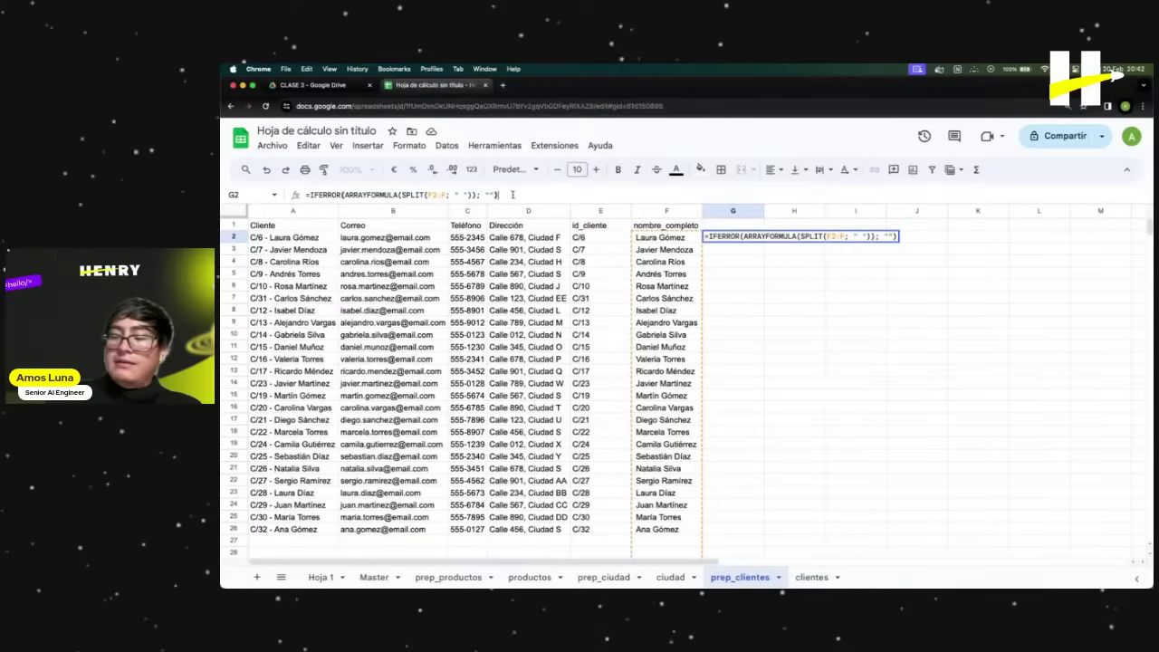
pyautogui.press('Return')
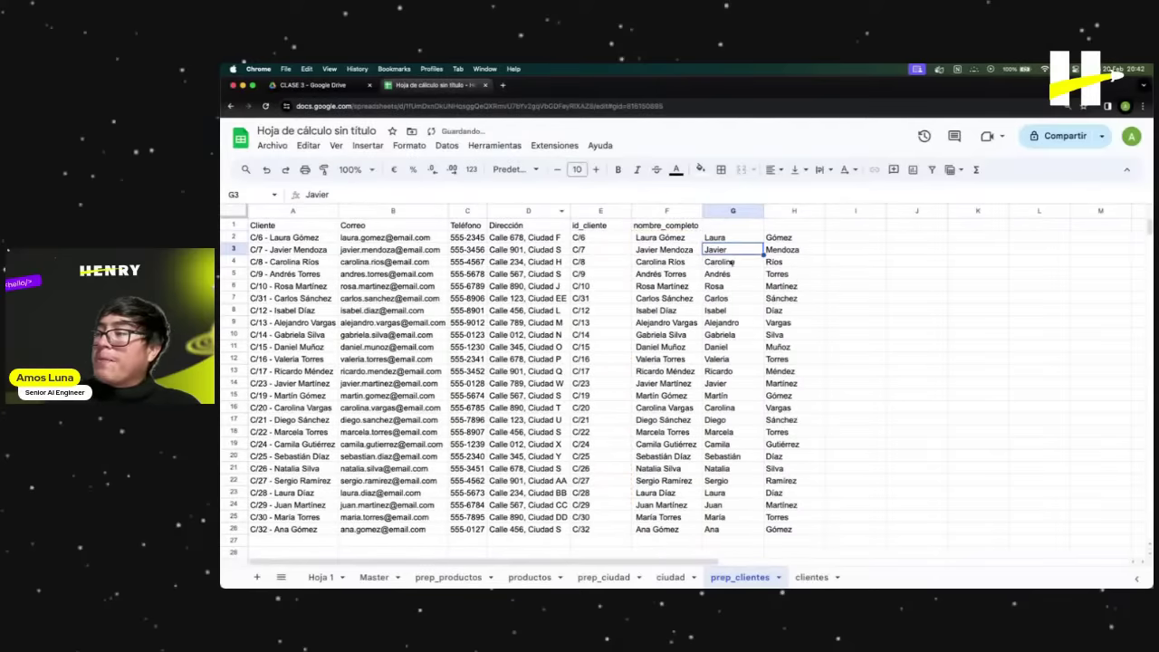
# Compare the split names with the full names, and add the headers nombre in G1 and apellido in H1.
pyautogui.click(732, 262)
pyautogui.click(657, 239)
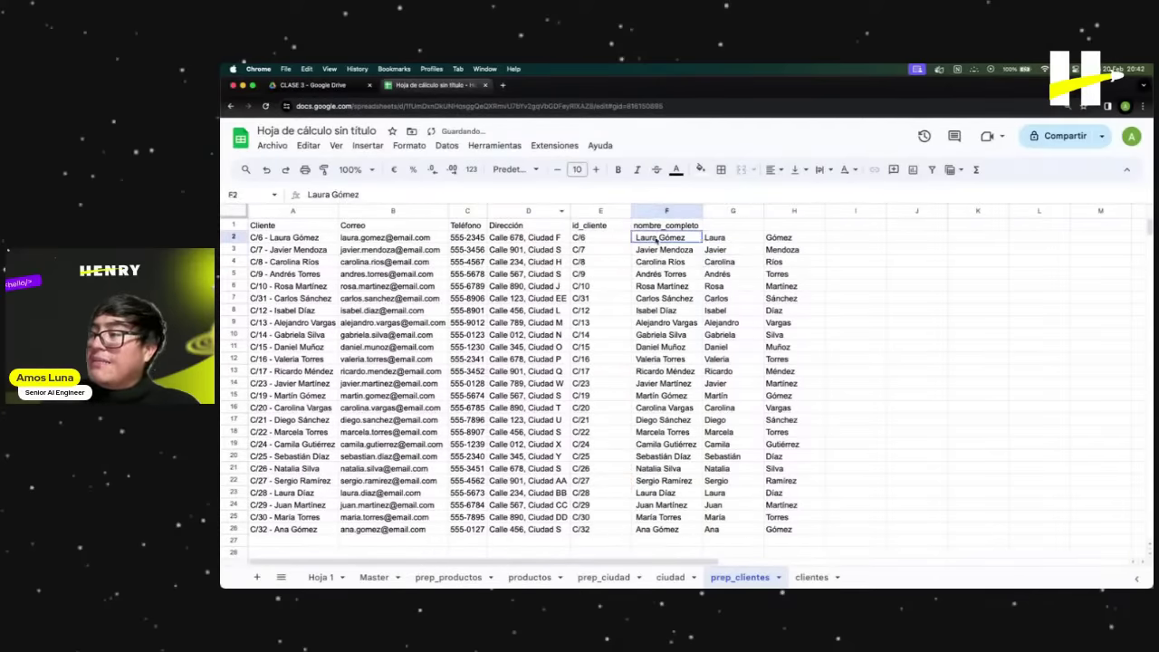
pyautogui.click(722, 239)
pyautogui.press('Right')
pyautogui.click(734, 226)
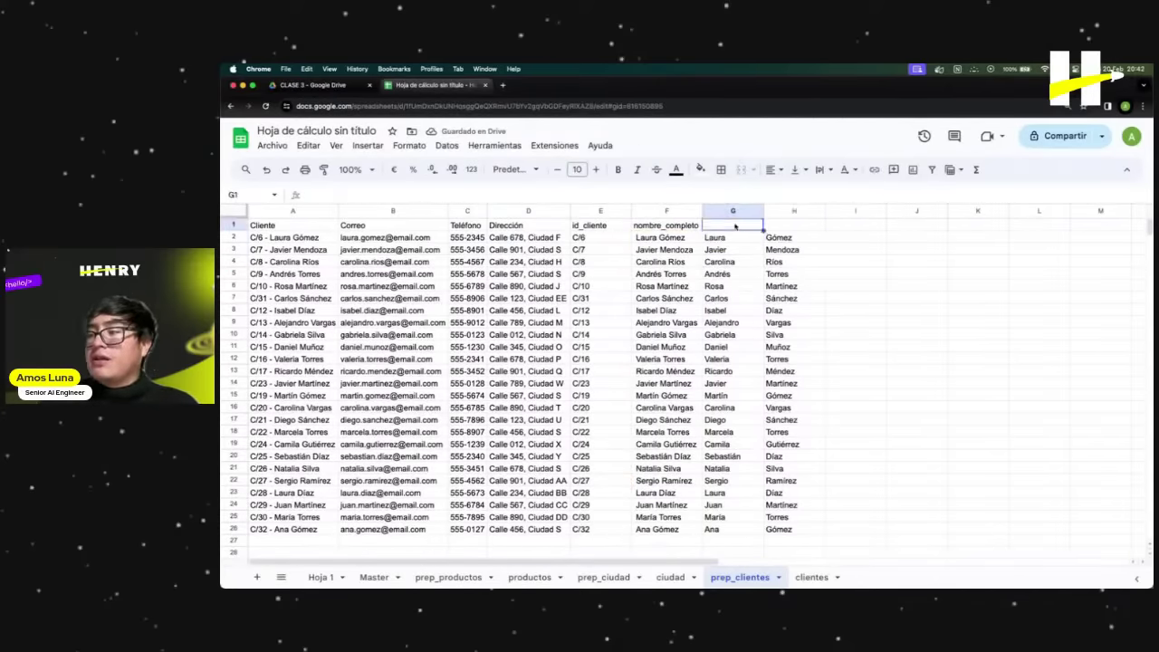
pyautogui.doubleClick(734, 226)
pyautogui.write('nombre')
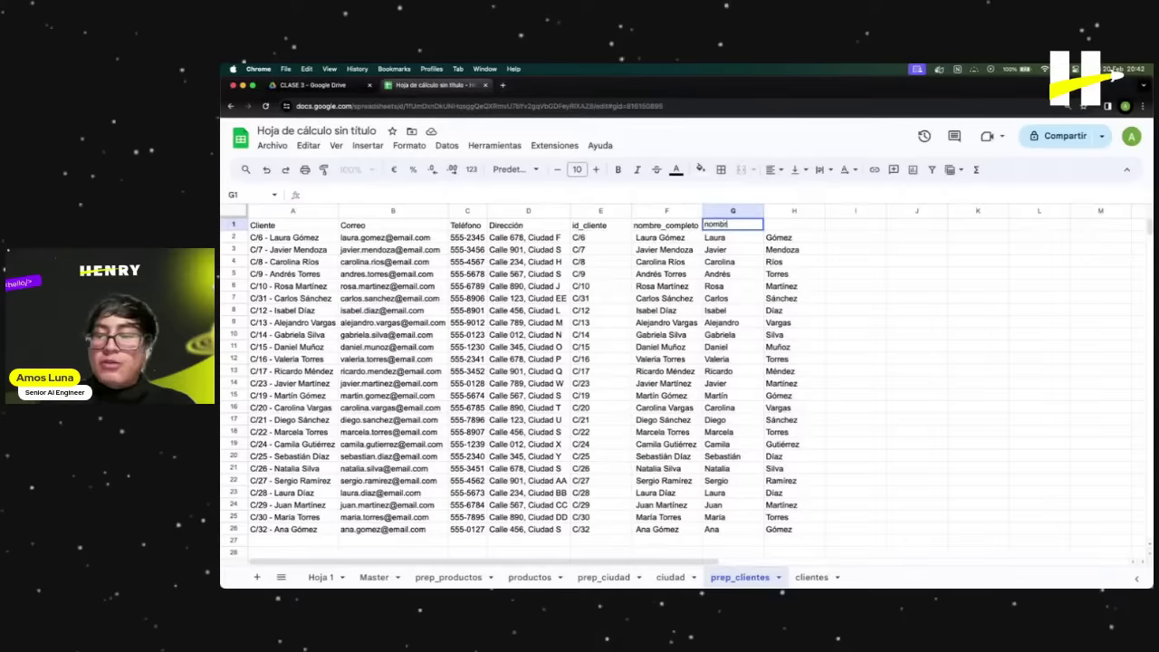
pyautogui.press('Tab')
pyautogui.write('apellido')
pyautogui.press('Return')
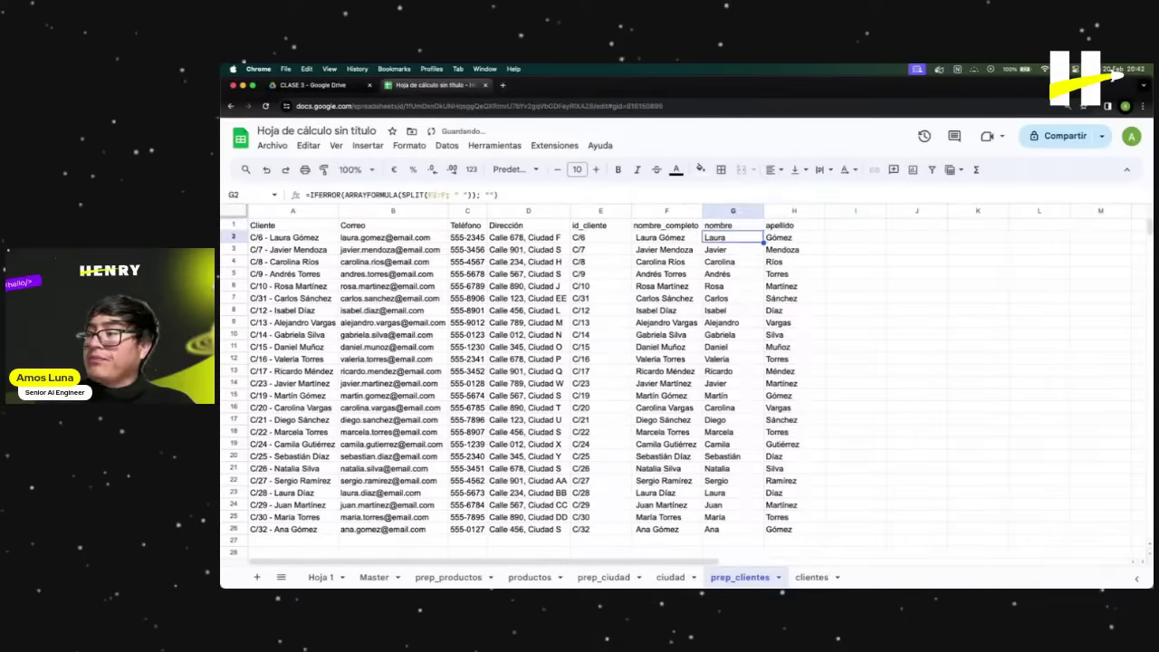
# Examine how the Dirección entries in column D combine street and city, and check I2 as the place for splitting them.
pyautogui.click(667, 395)
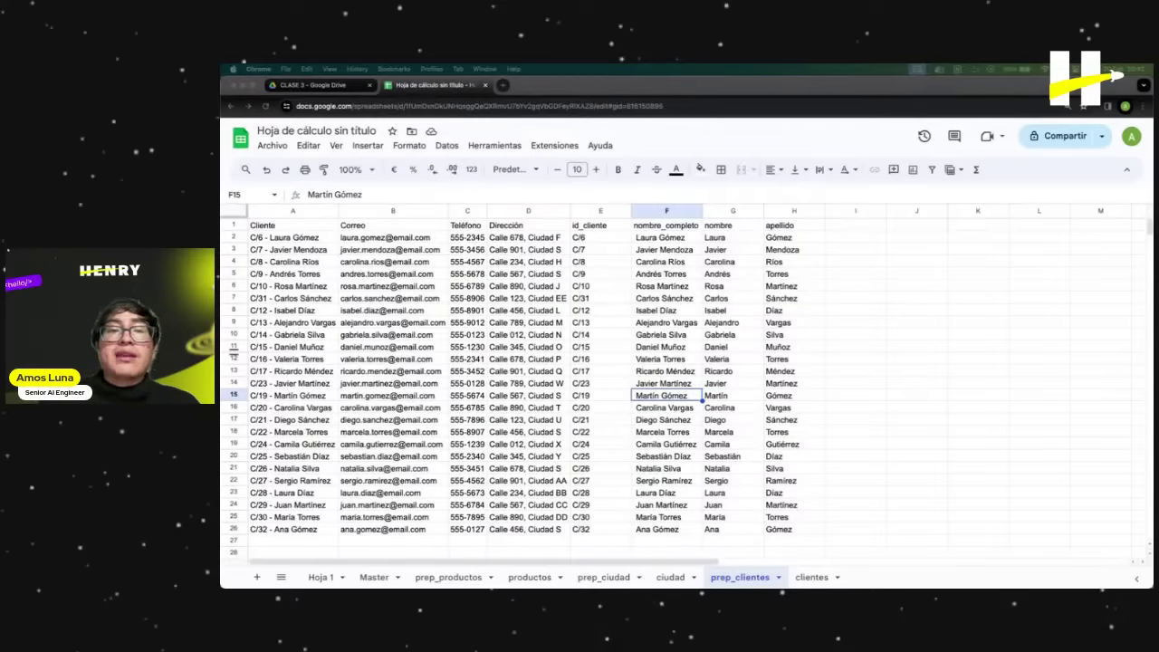
pyautogui.click(792, 238)
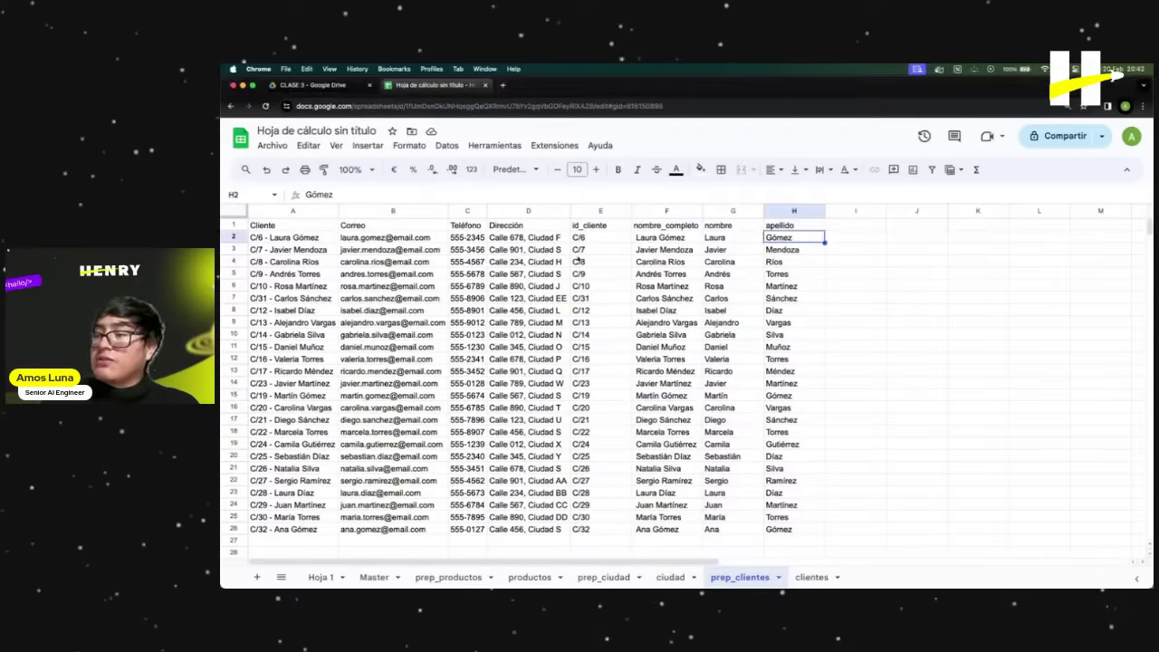
pyautogui.click(548, 240)
pyautogui.click(810, 249)
pyautogui.click(845, 233)
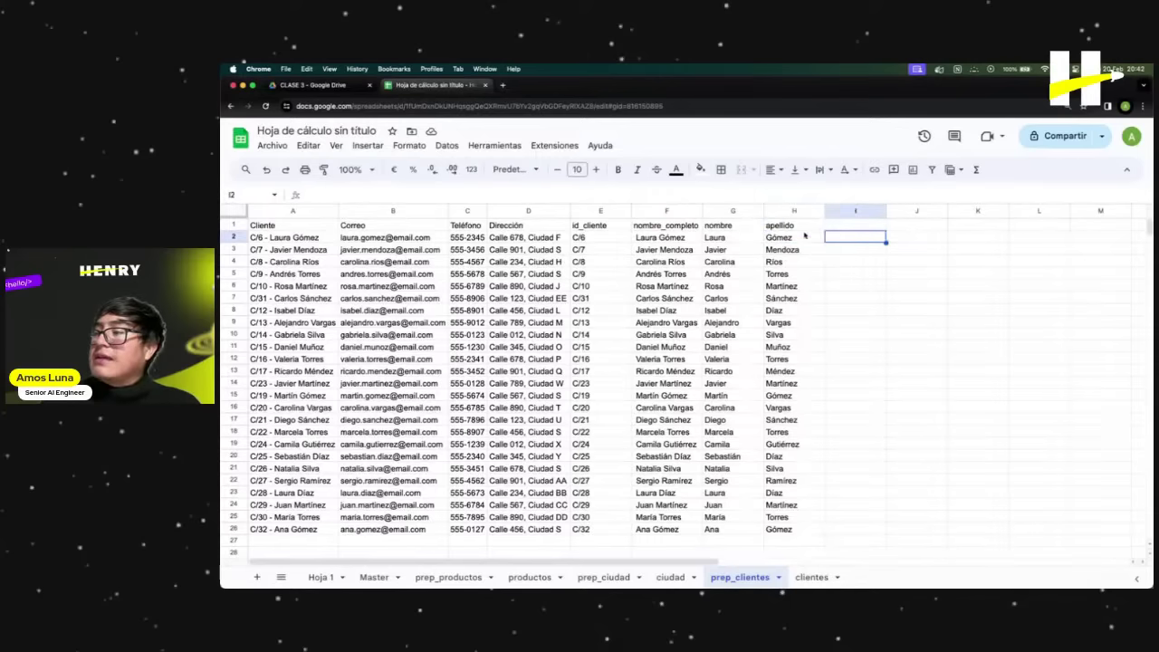
pyautogui.click(531, 239)
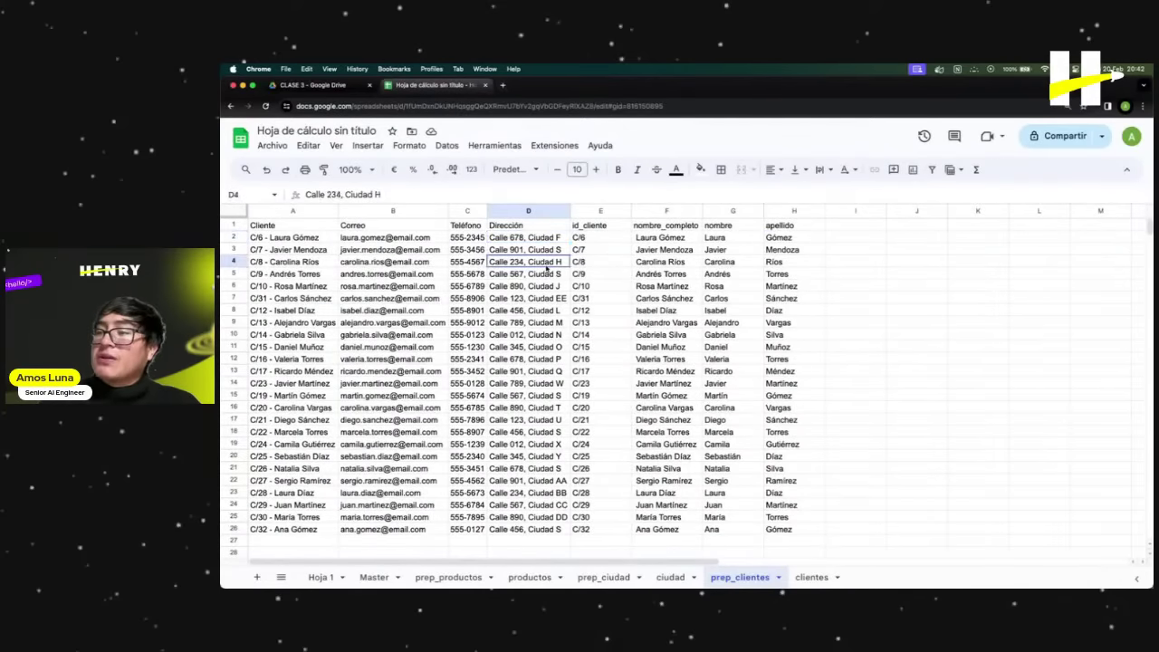
pyautogui.click(527, 240)
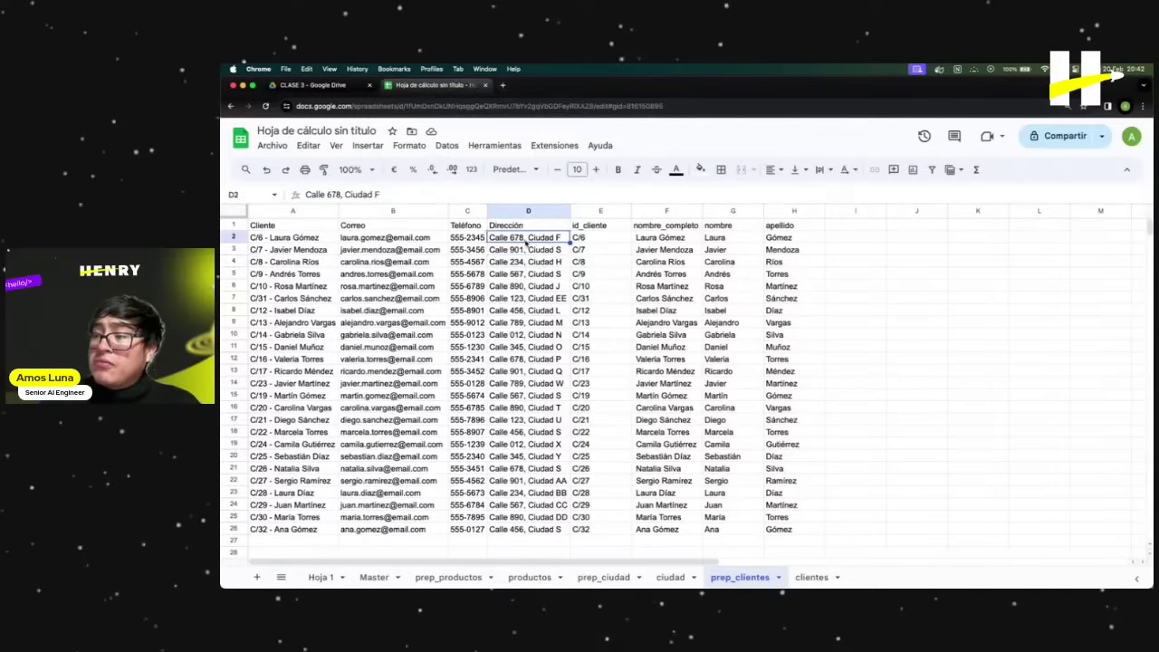
pyautogui.click(511, 228)
pyautogui.click(521, 239)
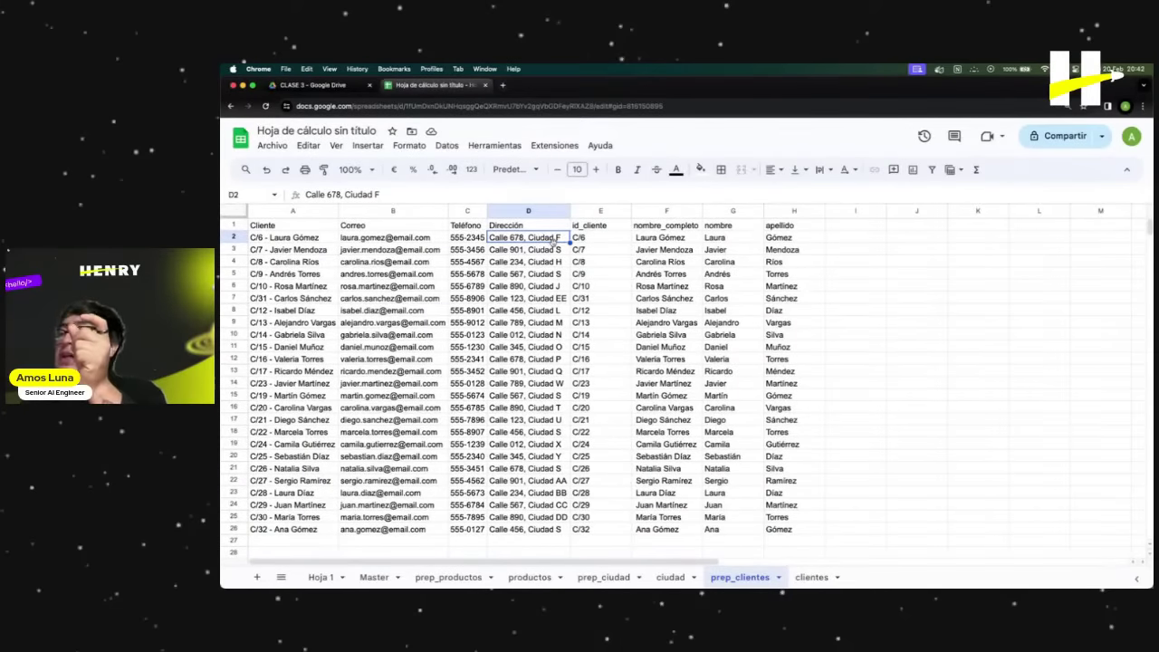
pyautogui.click(847, 233)
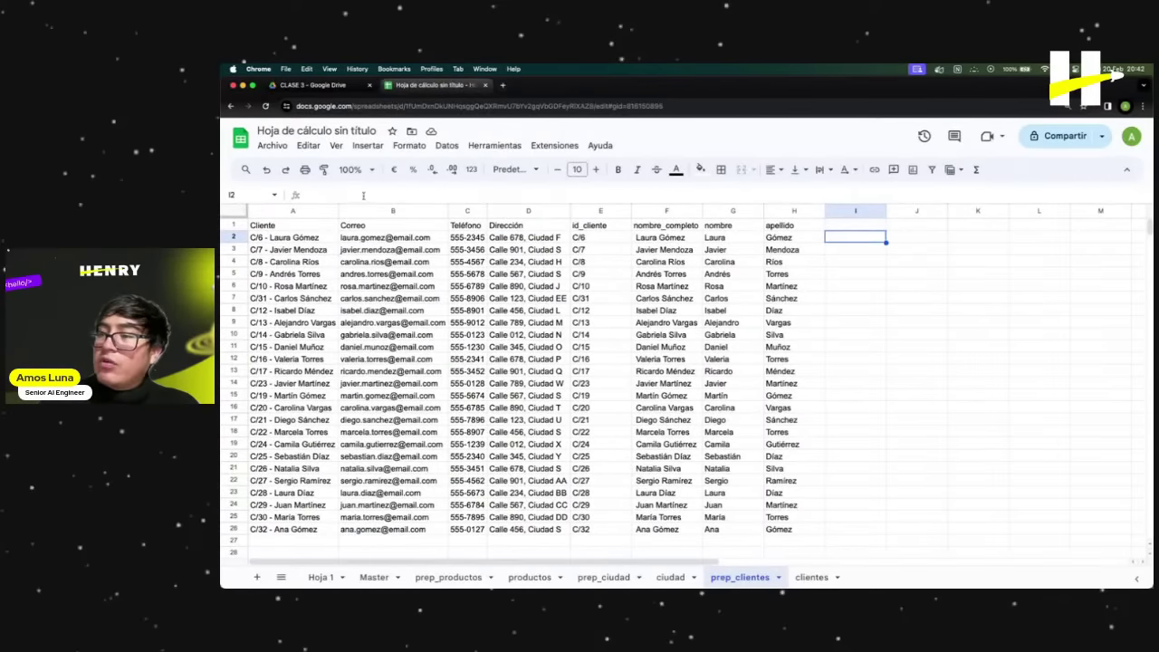
# Write =IFERROR(ARRAYFORMULA(SPLIT(F2:F; " ")); "") in I2 as the base formula, with semicolons as argument separators.
pyautogui.doubleClick(851, 235)
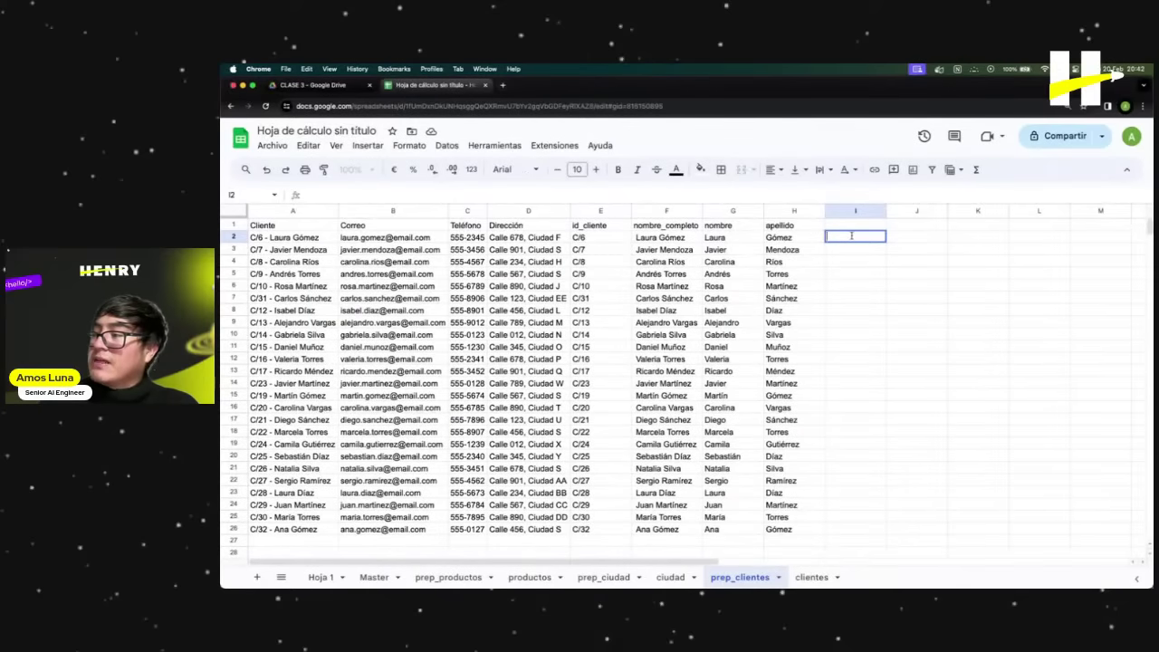
pyautogui.write('=IFERROR(ARRAYFORMULA(SPLIT(F2:F, " ")), "")')
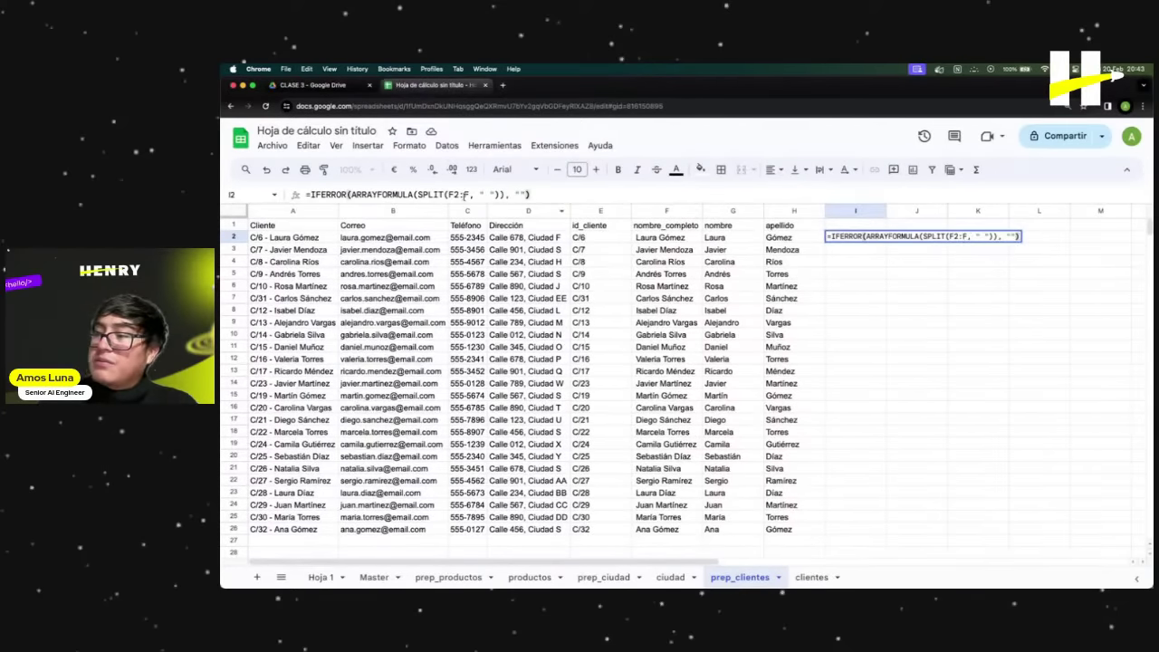
pyautogui.click(478, 195)
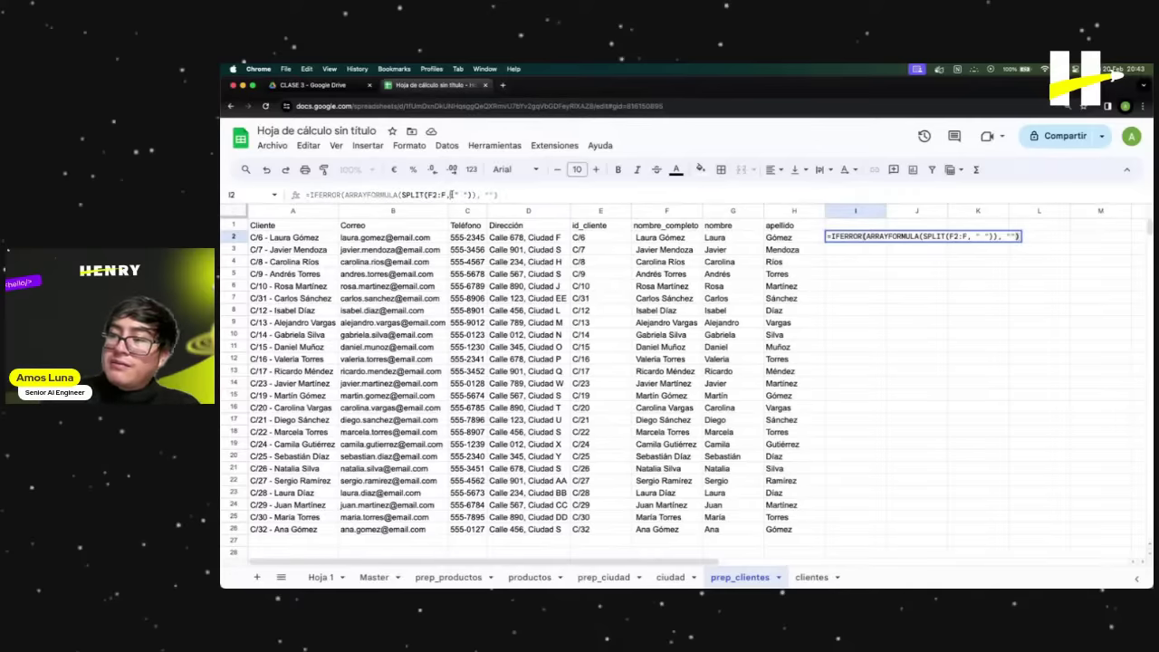
pyautogui.press('BackSpace')
pyautogui.write(';')
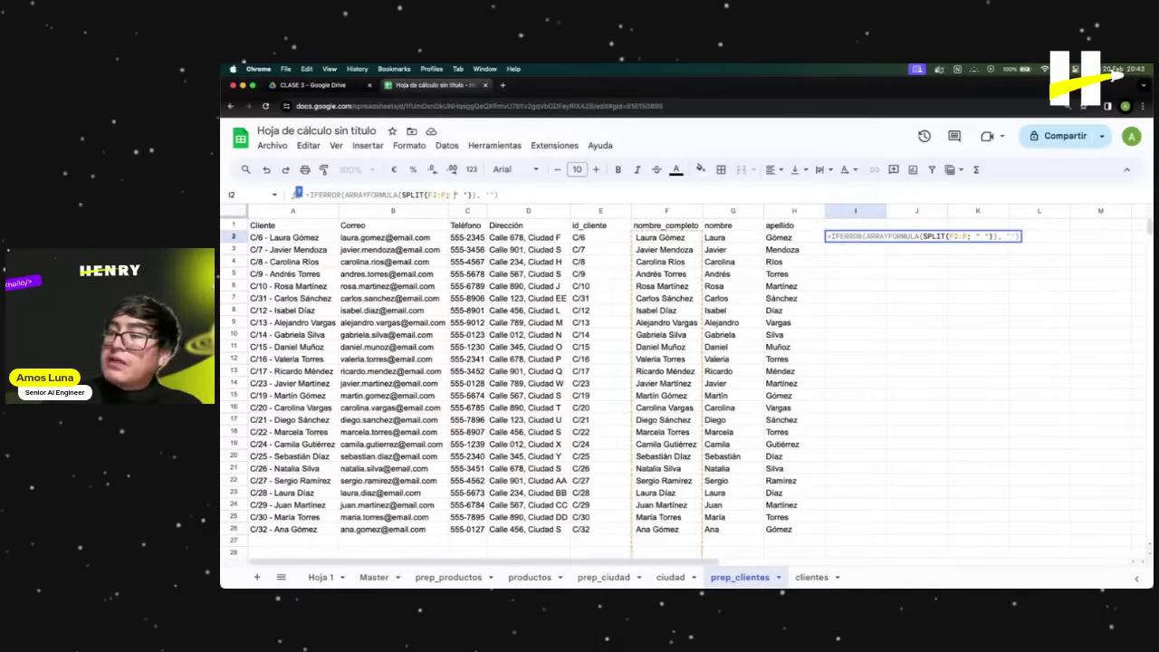
pyautogui.click(480, 195)
pyautogui.press('BackSpace')
pyautogui.write(';')
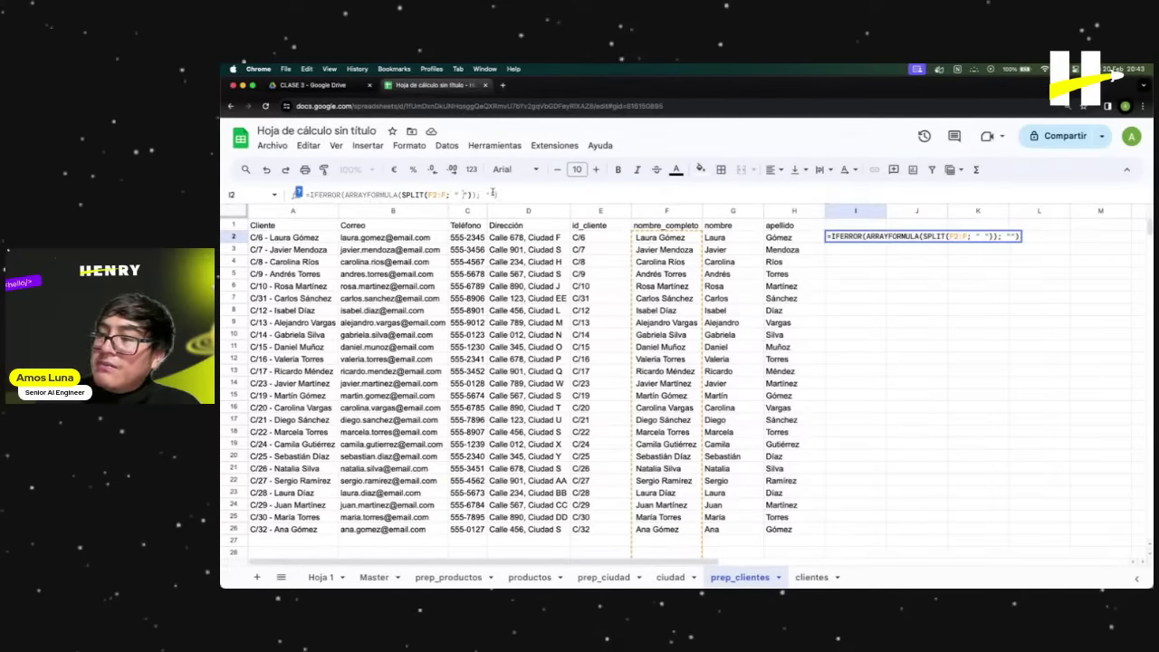
# Adapt the I2 formula to split the addresses in D2:D at "," instead of a space, and apply it.
pyautogui.click(460, 194)
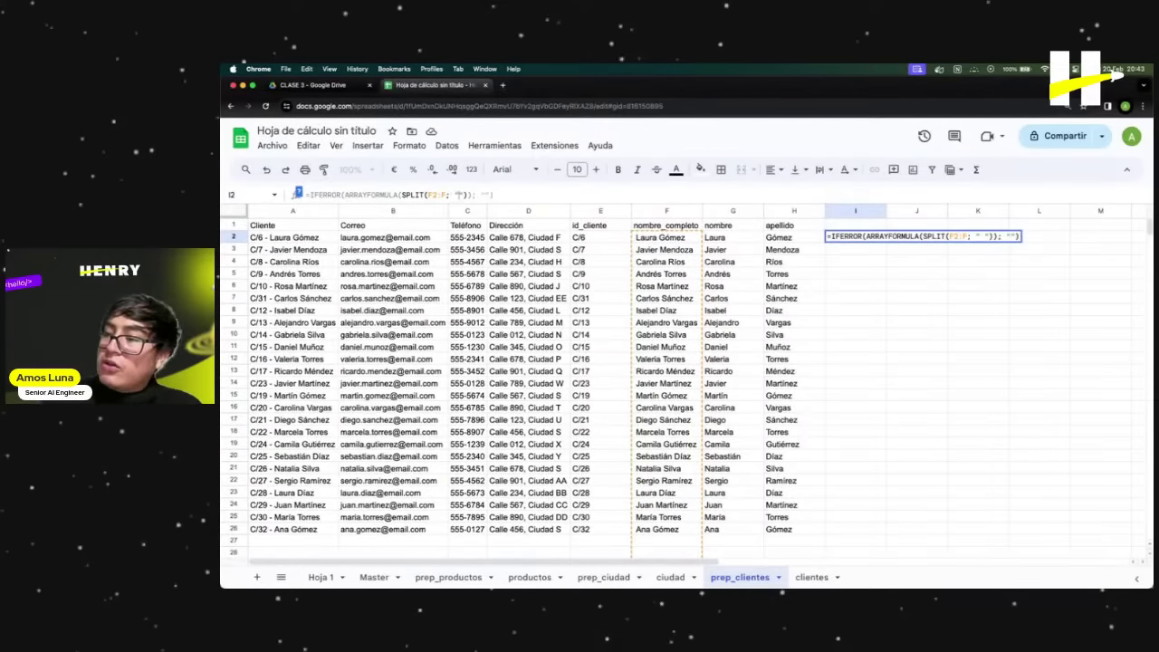
pyautogui.press('BackSpace')
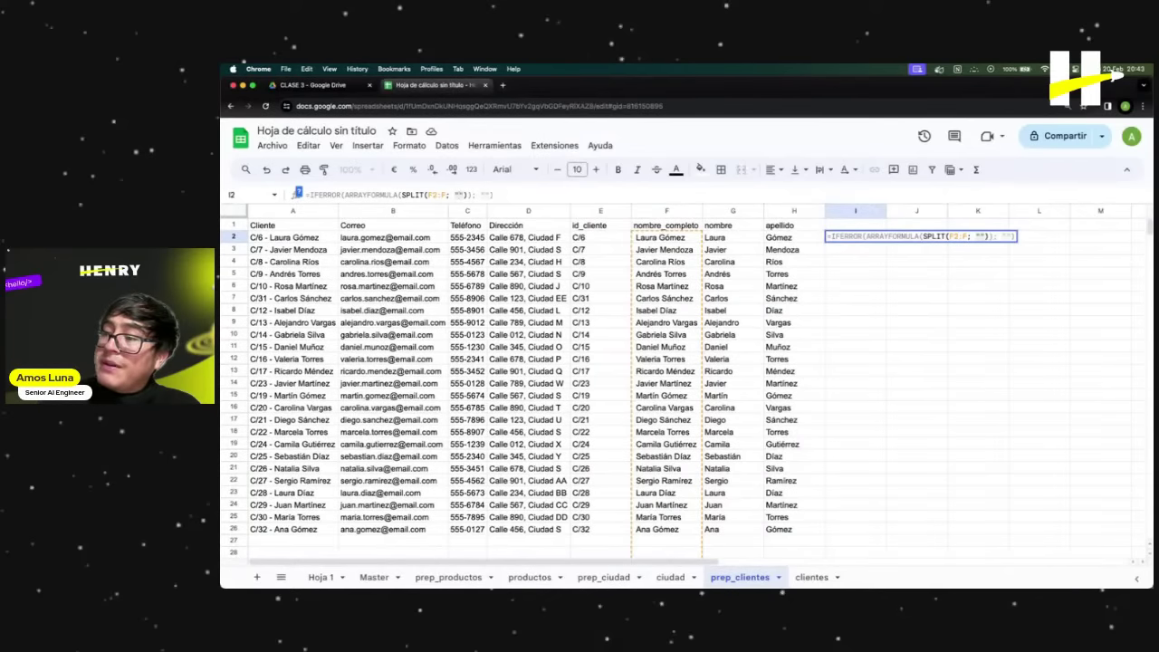
pyautogui.write(',')
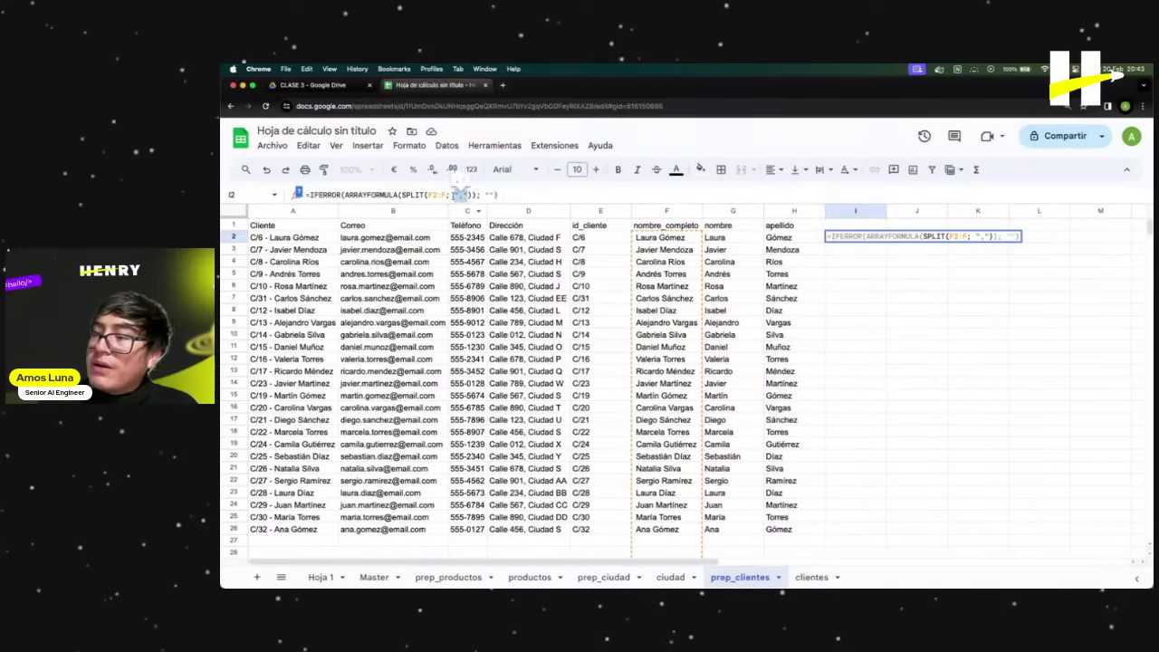
pyautogui.moveTo(433, 196)
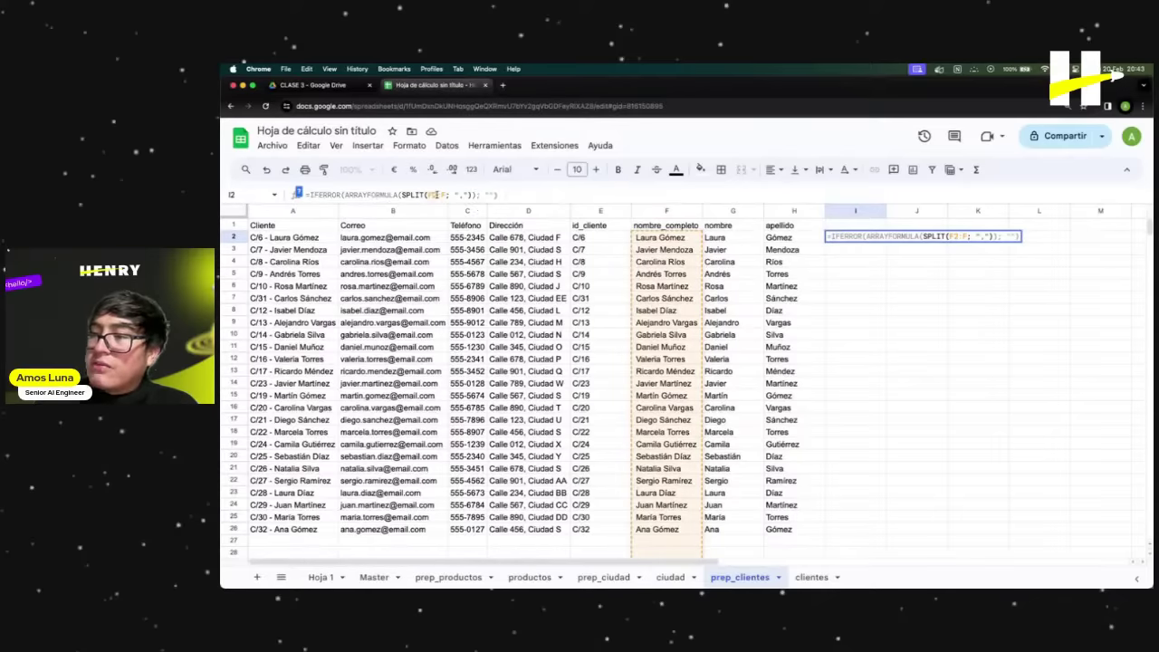
pyautogui.press('BackSpace')
pyautogui.write('D')
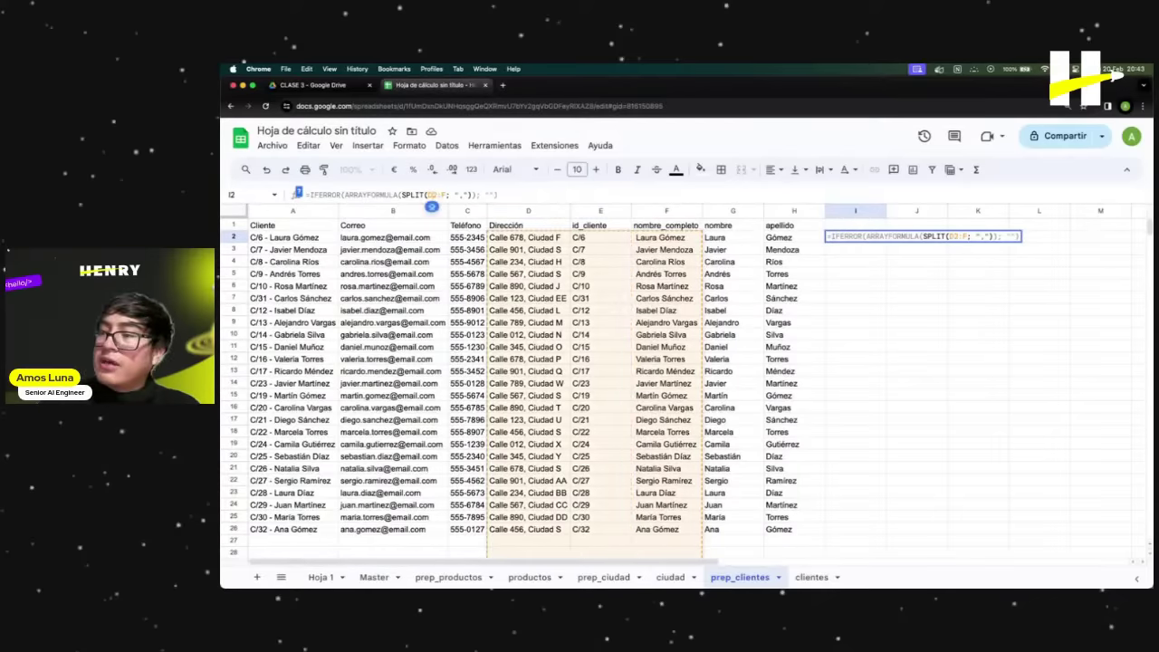
pyautogui.press('BackSpace')
pyautogui.write('D')
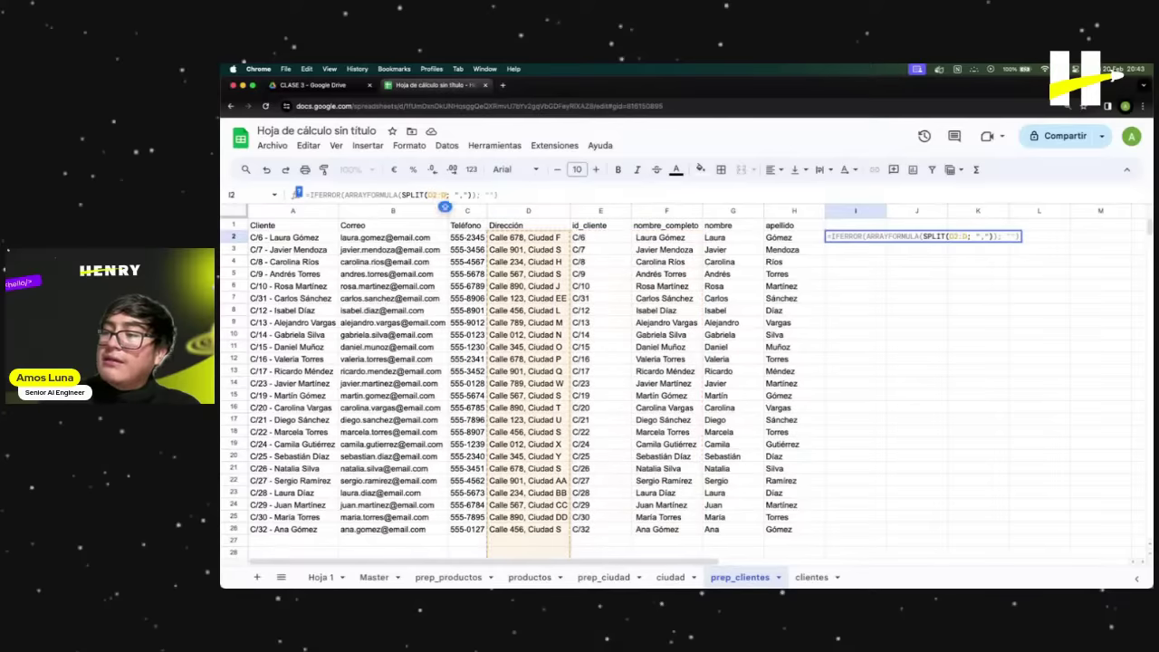
pyautogui.click(512, 195)
pyautogui.press('Return')
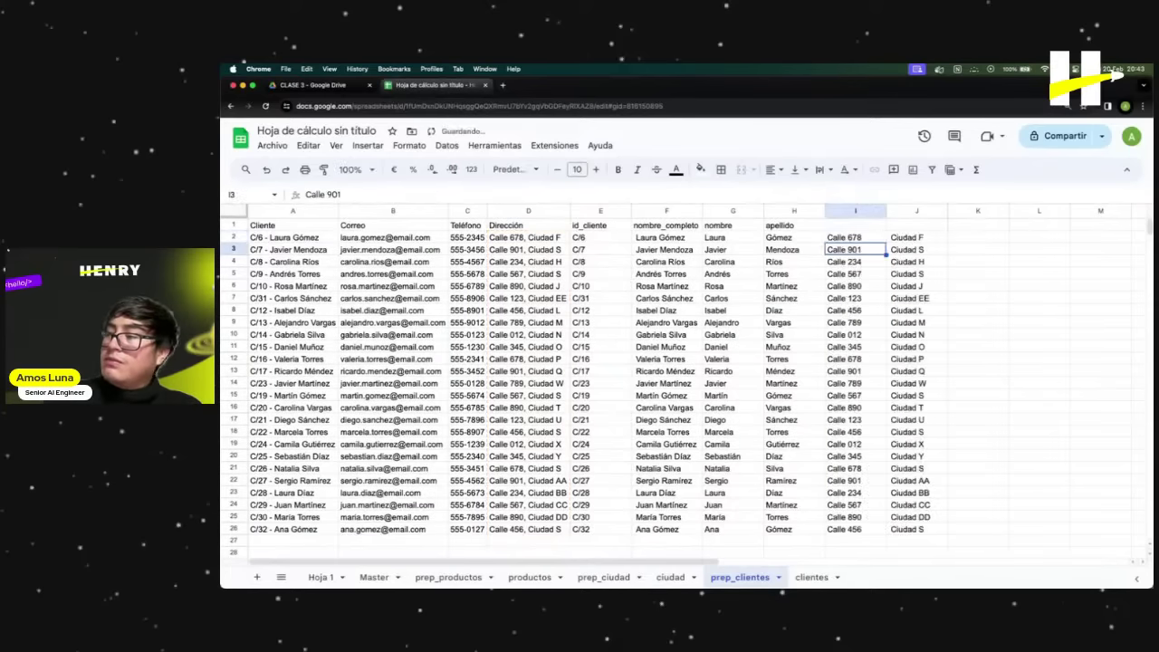
# Label the split address columns with the lowercase headers direccion in I1 and ciudad in J1.
pyautogui.click(830, 228)
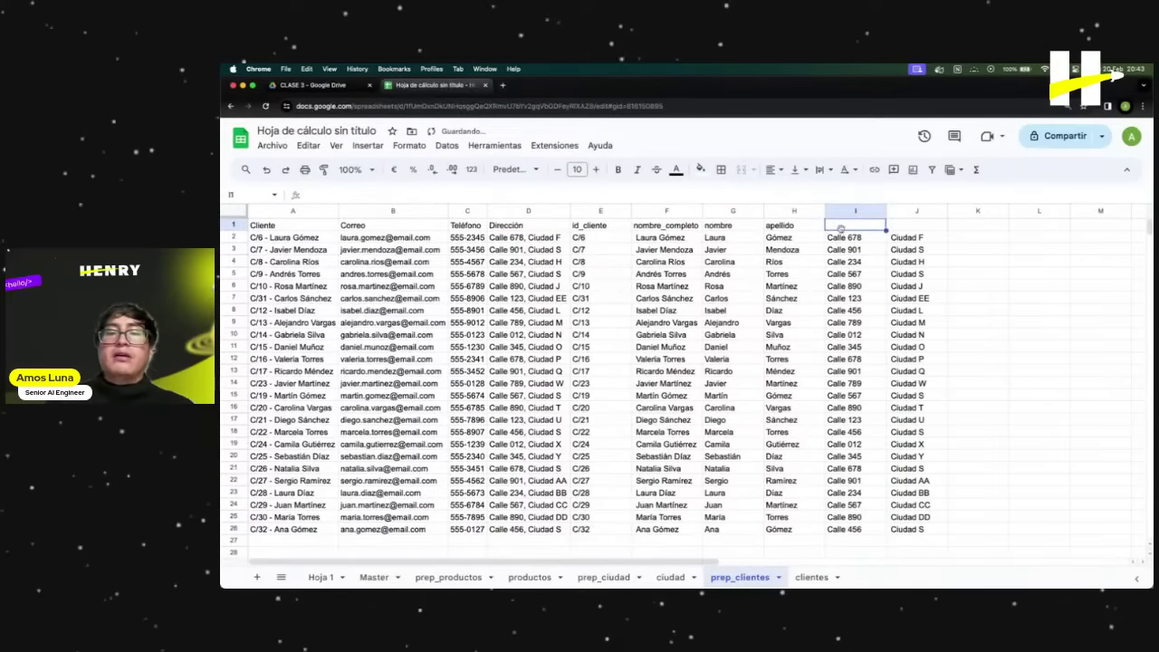
pyautogui.write('DIRECCION')
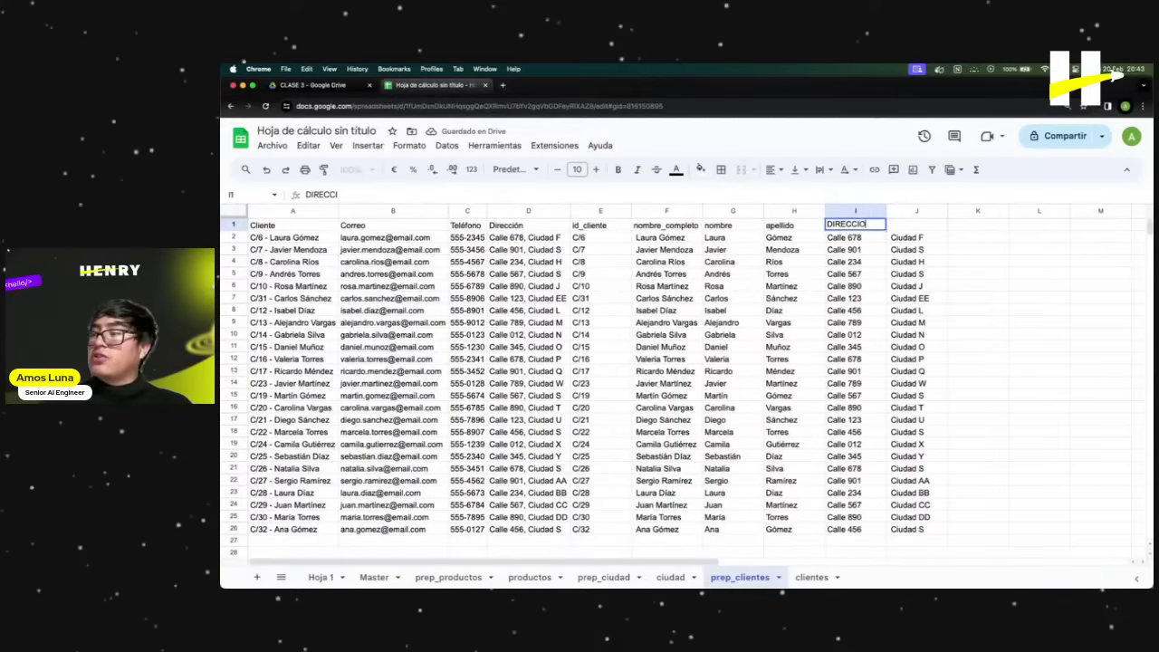
pyautogui.press('BackSpace')
pyautogui.press('BackSpace')
pyautogui.press('BackSpace')
pyautogui.press('BackSpace')
pyautogui.press('BackSpace')
pyautogui.press('BackSpace')
pyautogui.press('BackSpace')
pyautogui.press('BackSpace')
pyautogui.press('BackSpace')
pyautogui.write('di')
pyautogui.press('BackSpace')
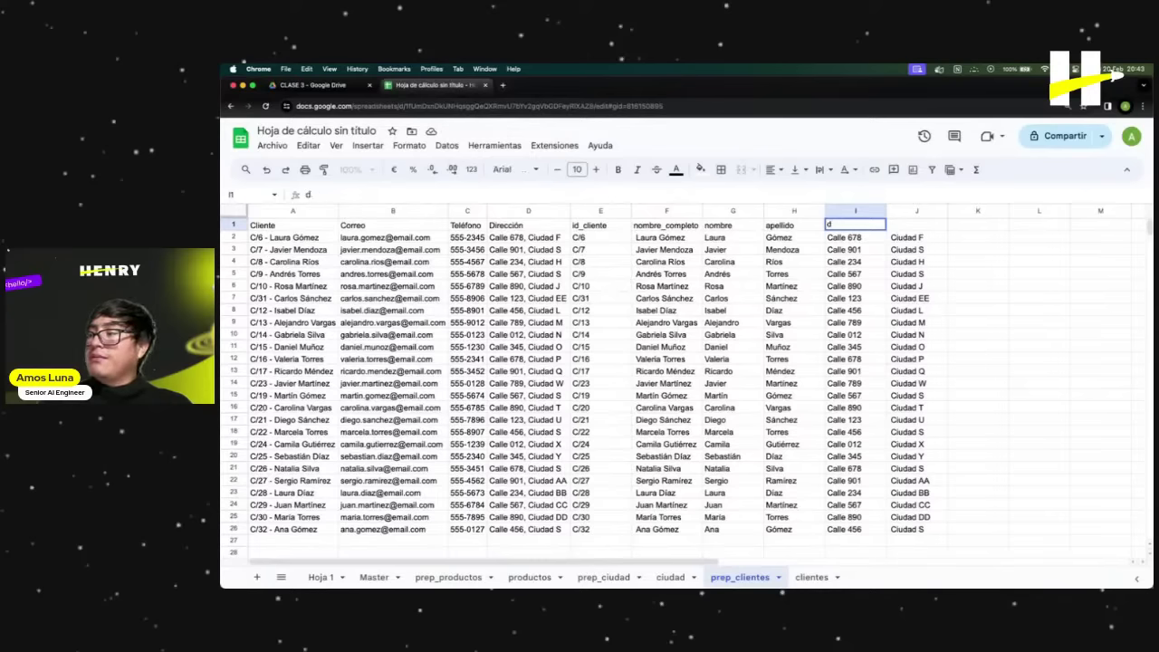
pyautogui.write('ireccion')
pyautogui.press('Tab')
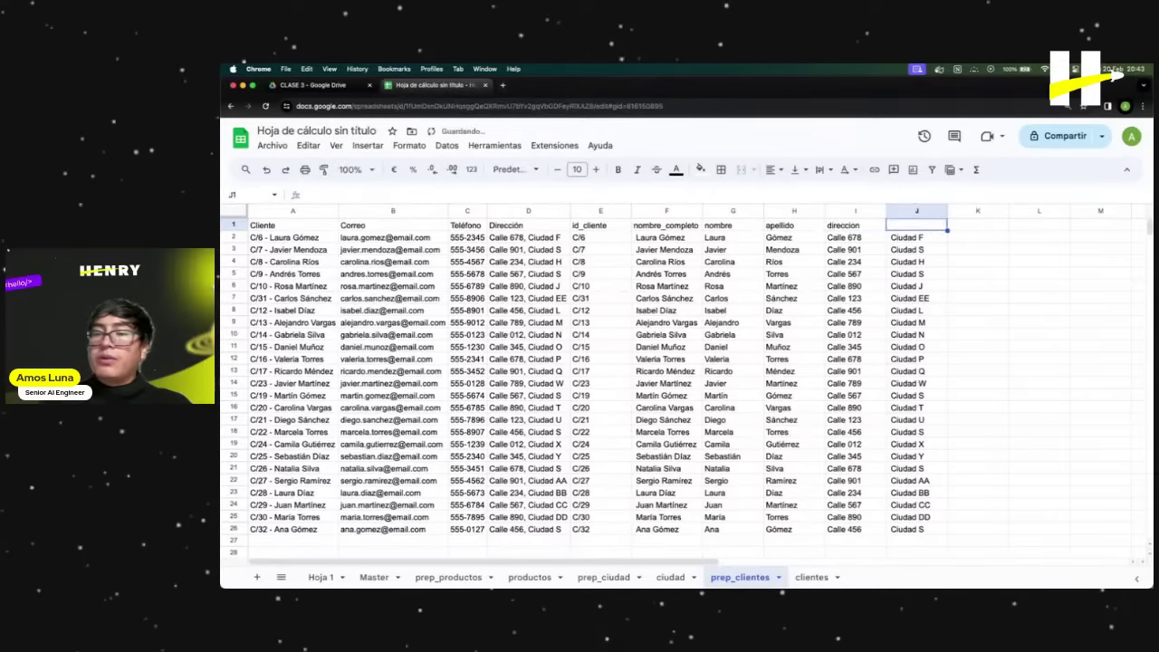
pyautogui.write('ciudad')
pyautogui.press('Tab')
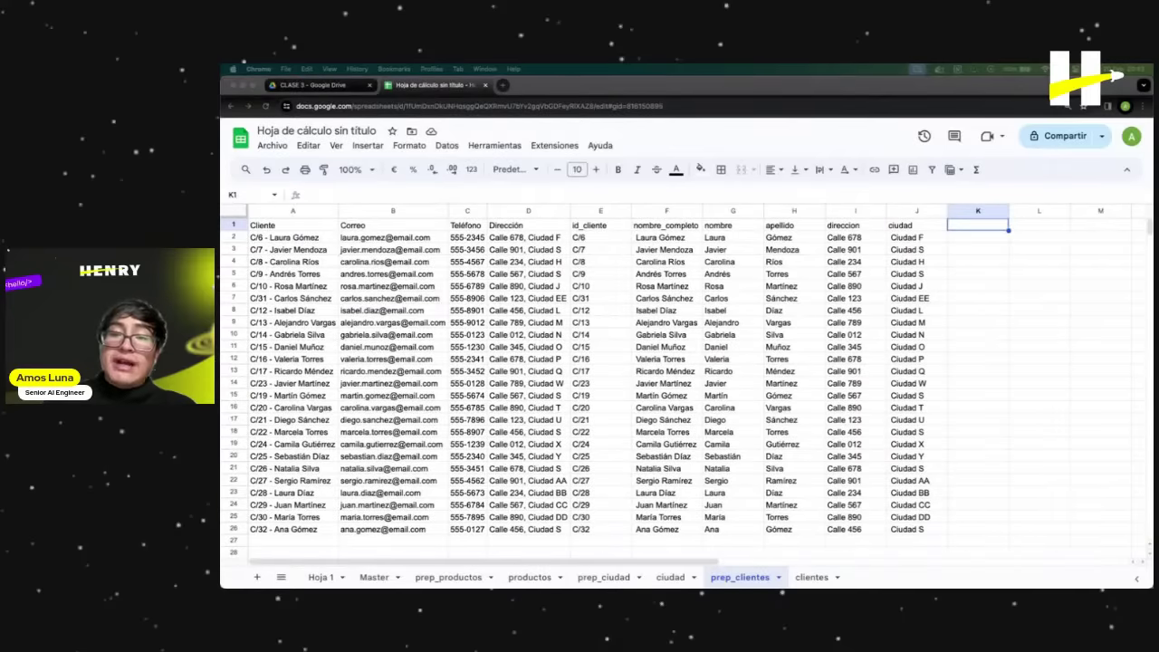
# Compare the ciudad column in prep_clientes with the ciudad and id_ciudad columns of the ciudad sheet, and check the clientes sheet.
pyautogui.click(908, 252)
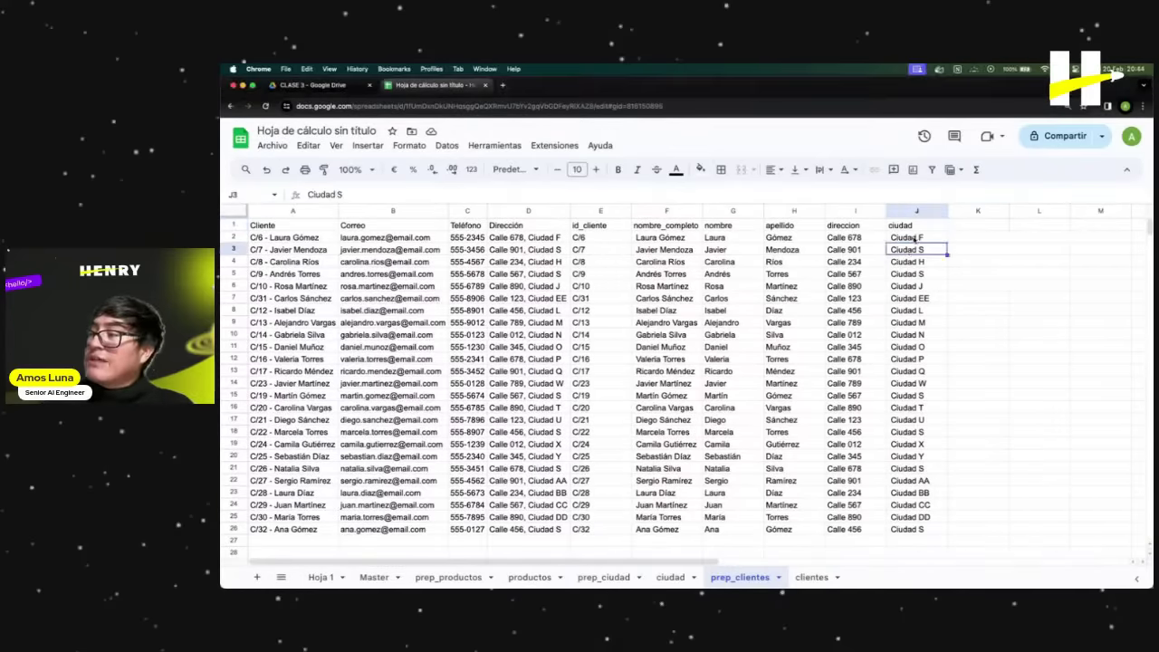
pyautogui.click(912, 212)
pyautogui.click(669, 577)
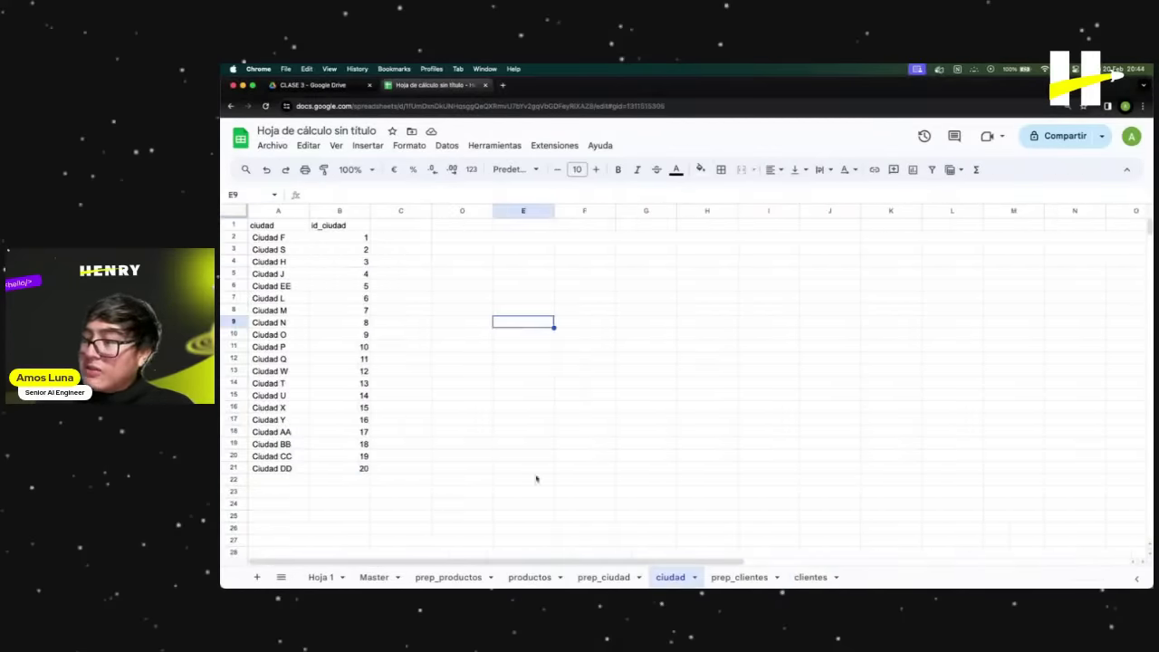
pyautogui.click(422, 383)
pyautogui.moveTo(280, 211); pyautogui.dragTo(362, 344)
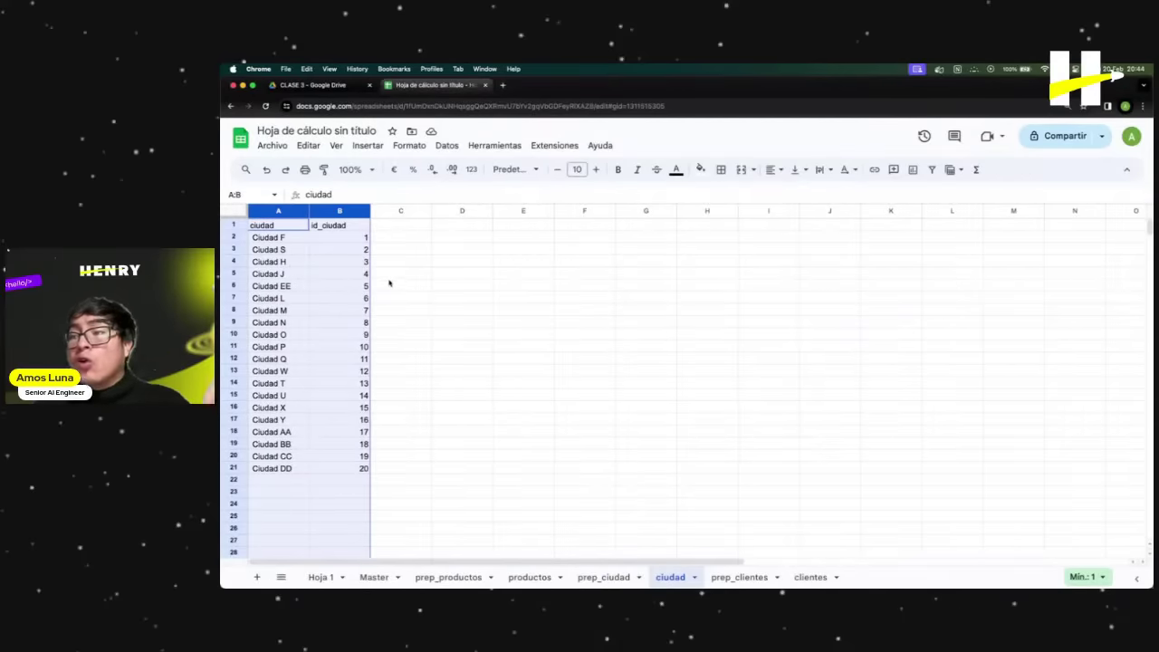
pyautogui.click(360, 335)
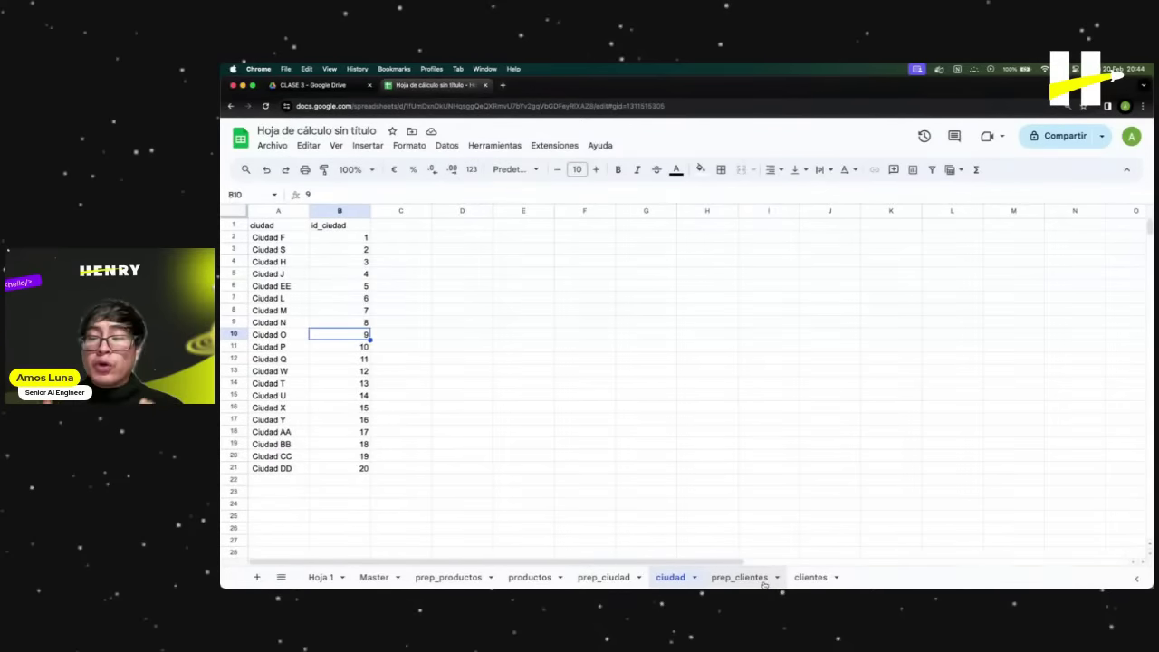
pyautogui.click(810, 576)
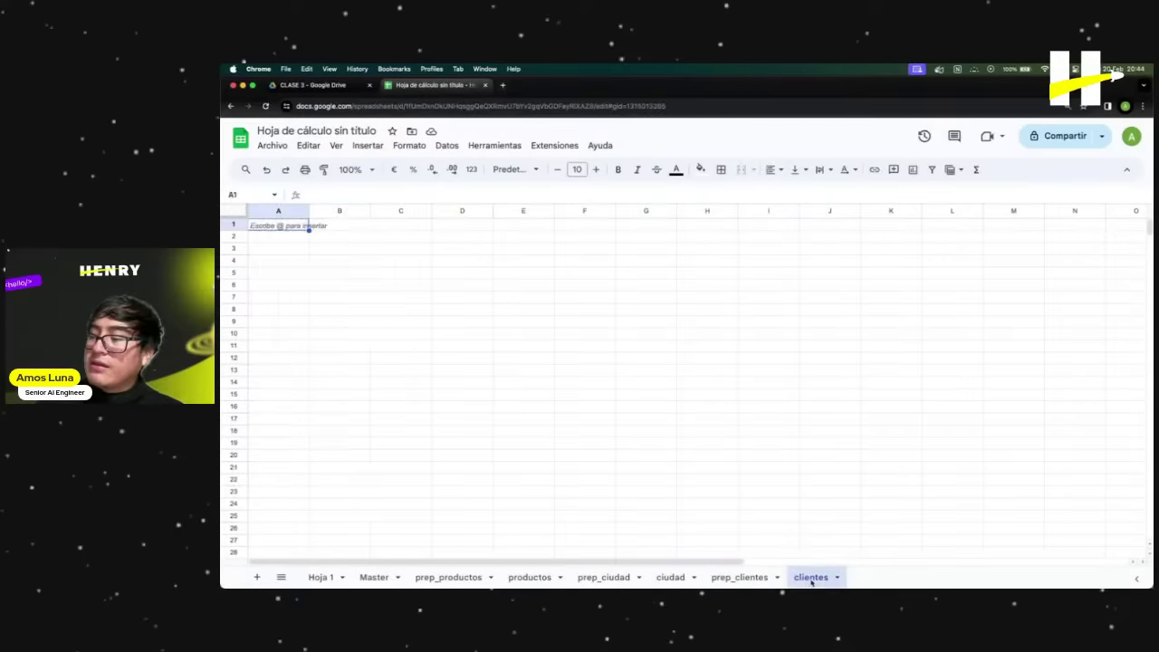
pyautogui.click(742, 579)
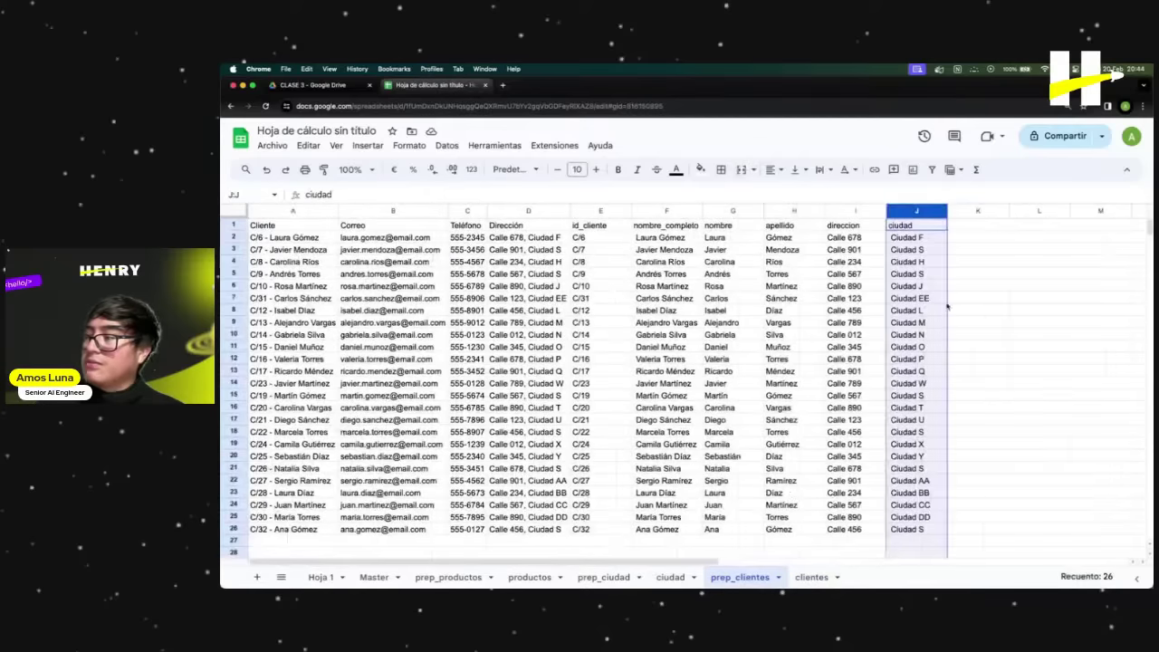
# Add the header id_ciudad in K1, beside the city names in J2:J26.
pyautogui.moveTo(914, 237); pyautogui.dragTo(914, 534)
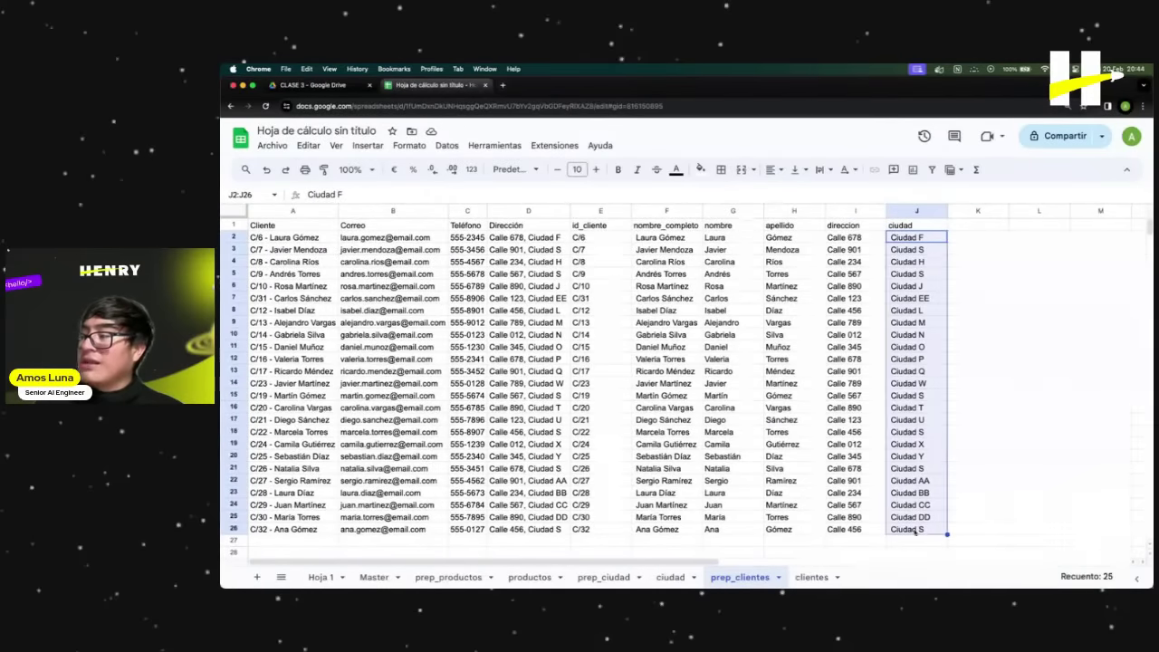
pyautogui.moveTo(976, 237); pyautogui.dragTo(977, 531)
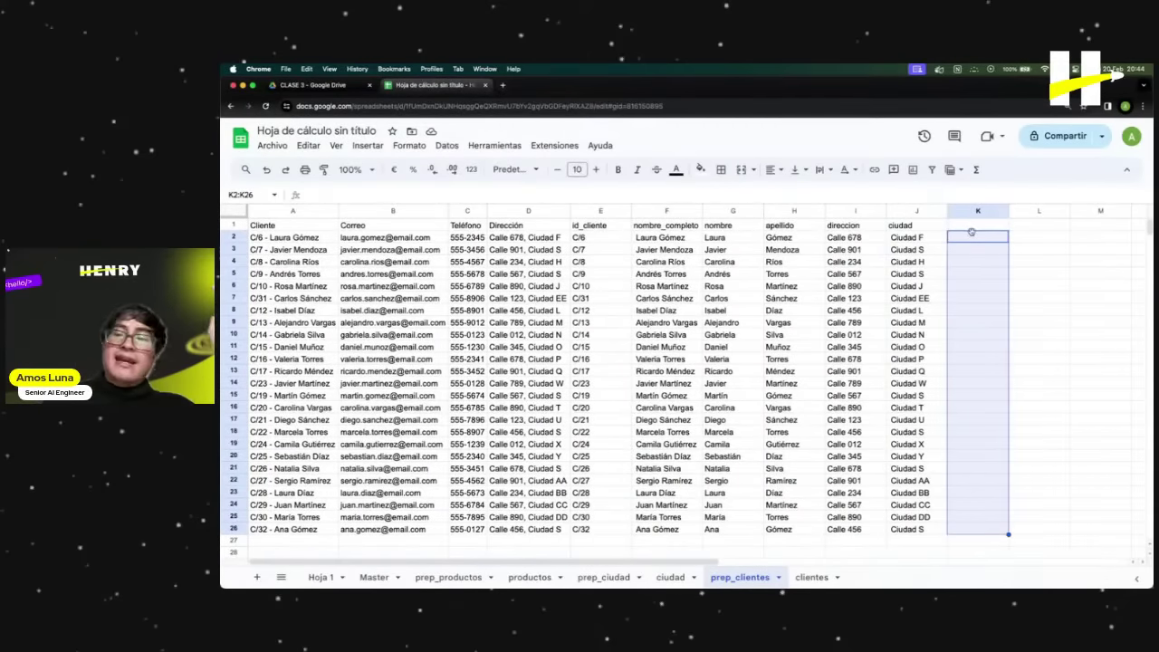
pyautogui.click(977, 228)
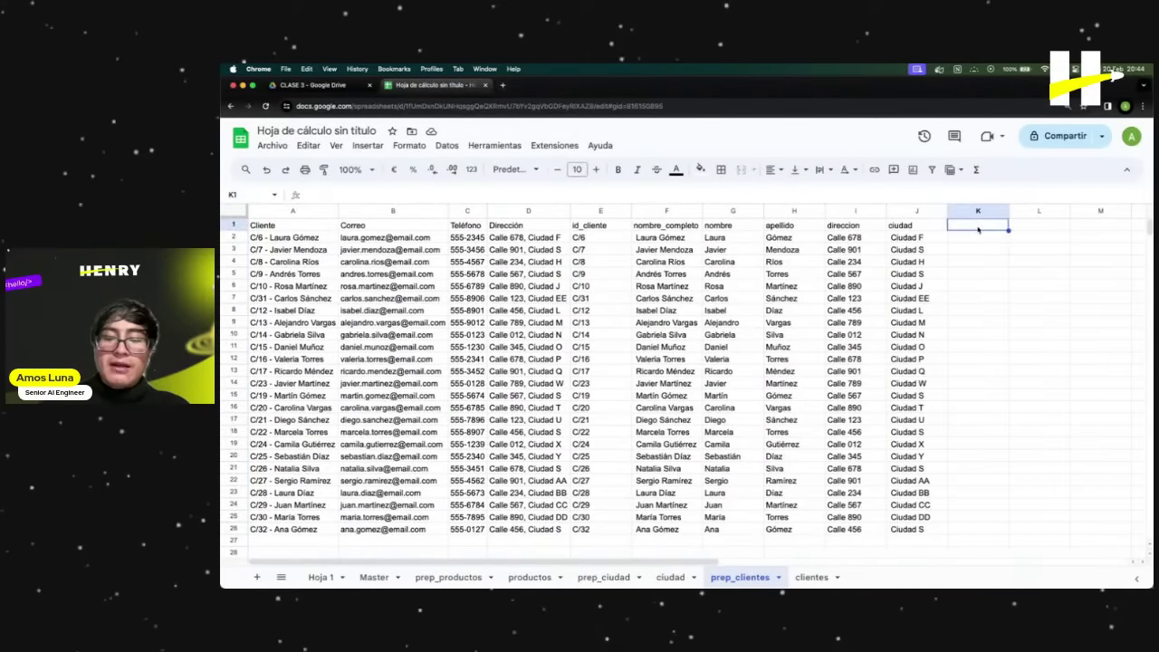
pyautogui.write('id_ciudad')
pyautogui.press('Return')
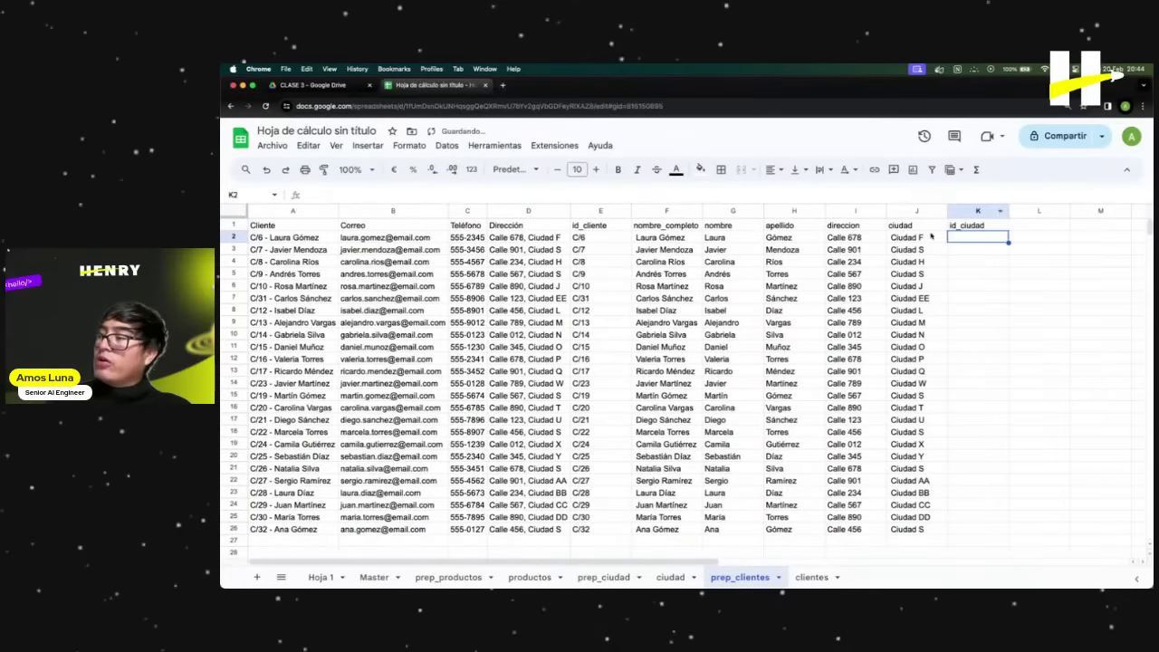
# Review how the cities in J2:J26 relate to the ids in the ciudad sheet, check the clientes sheet, and return to prep_clientes' id_ciudad column.
pyautogui.moveTo(931, 236); pyautogui.dragTo(923, 532)
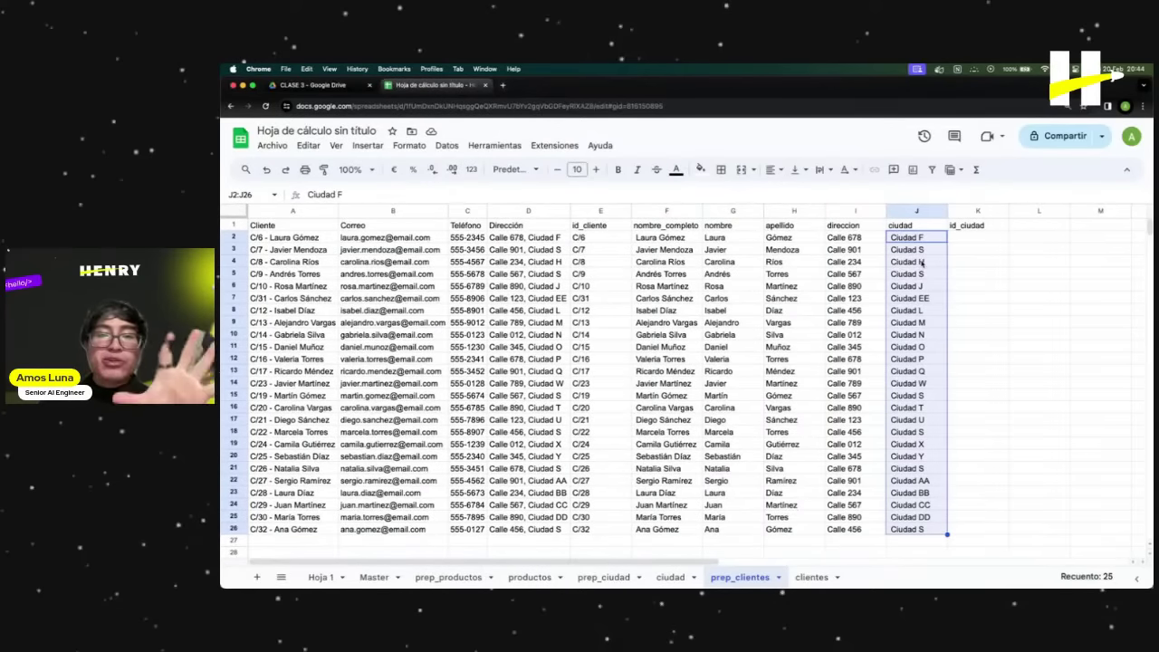
pyautogui.click(693, 577)
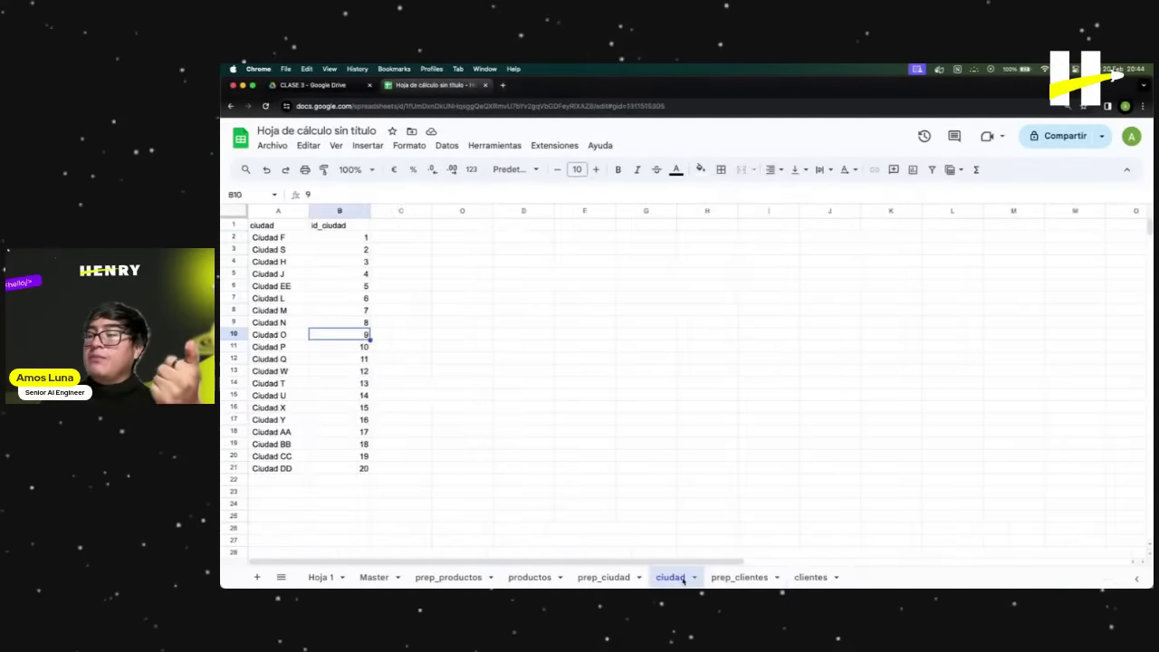
pyautogui.click(461, 358)
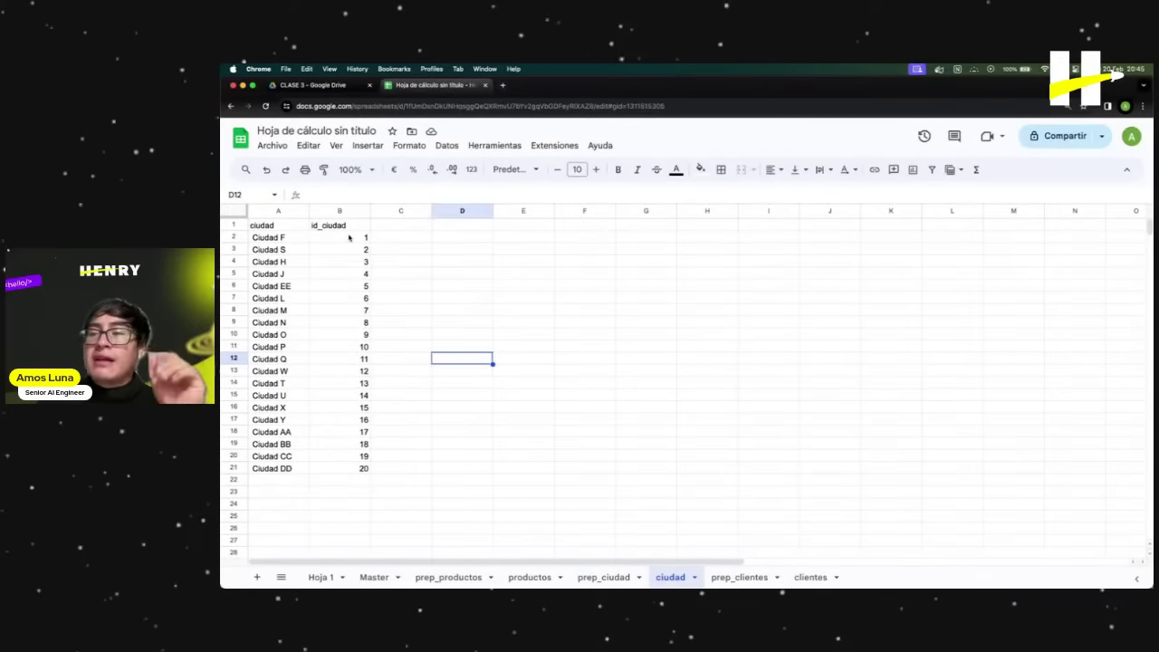
pyautogui.click(810, 577)
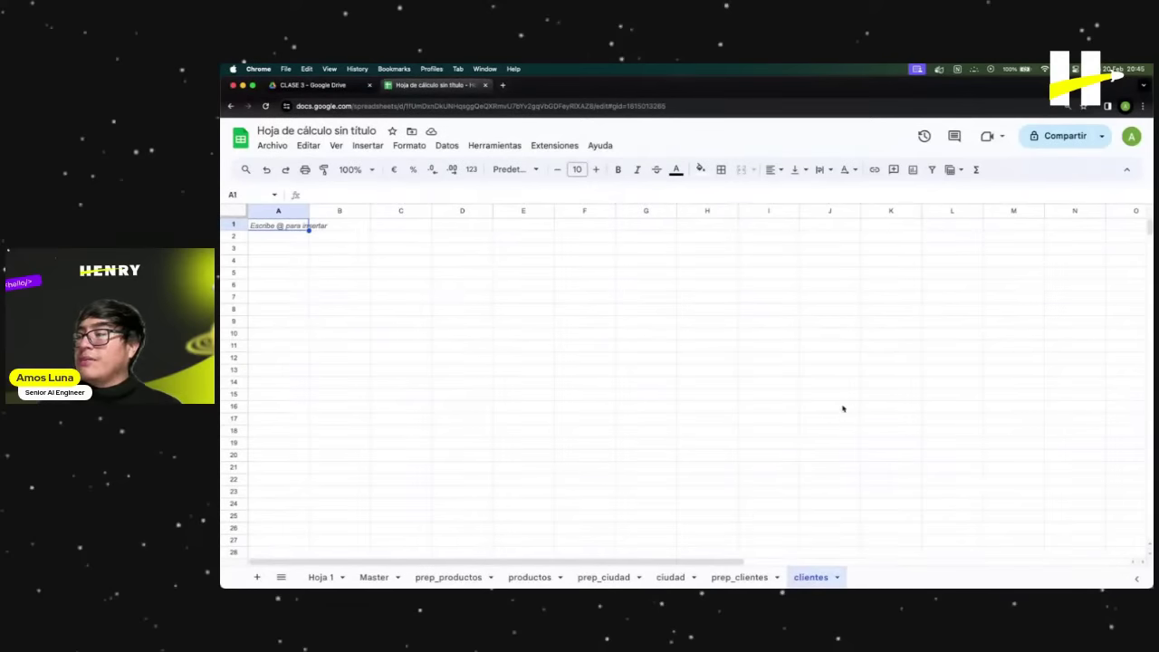
pyautogui.click(805, 409)
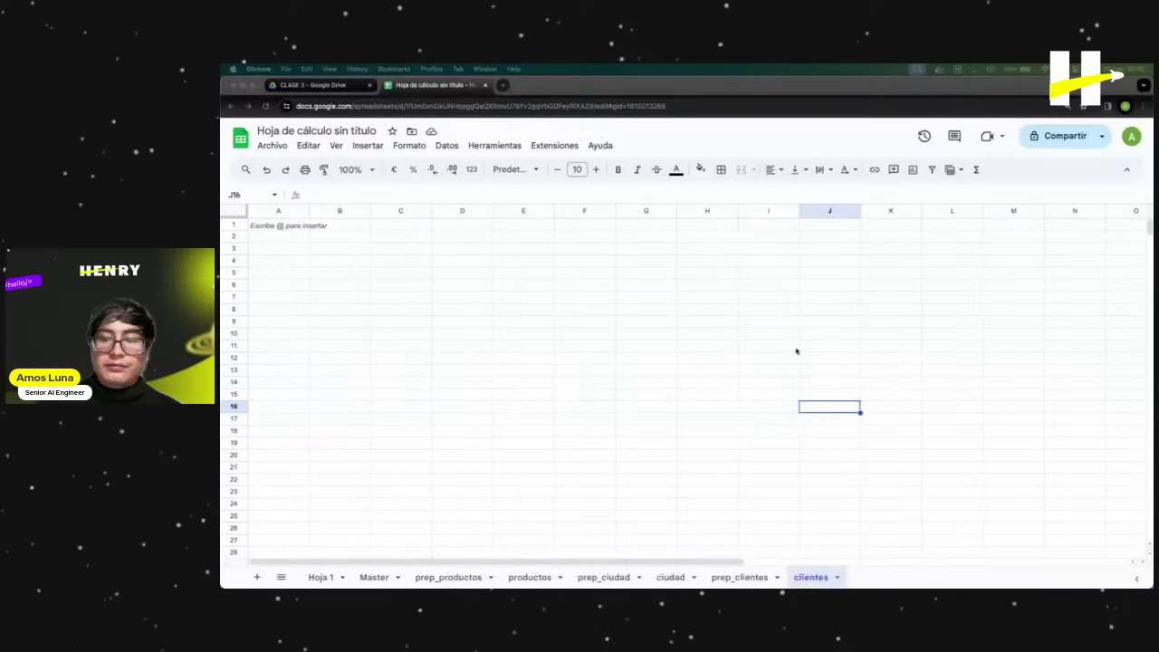
pyautogui.click(824, 443)
pyautogui.click(396, 248)
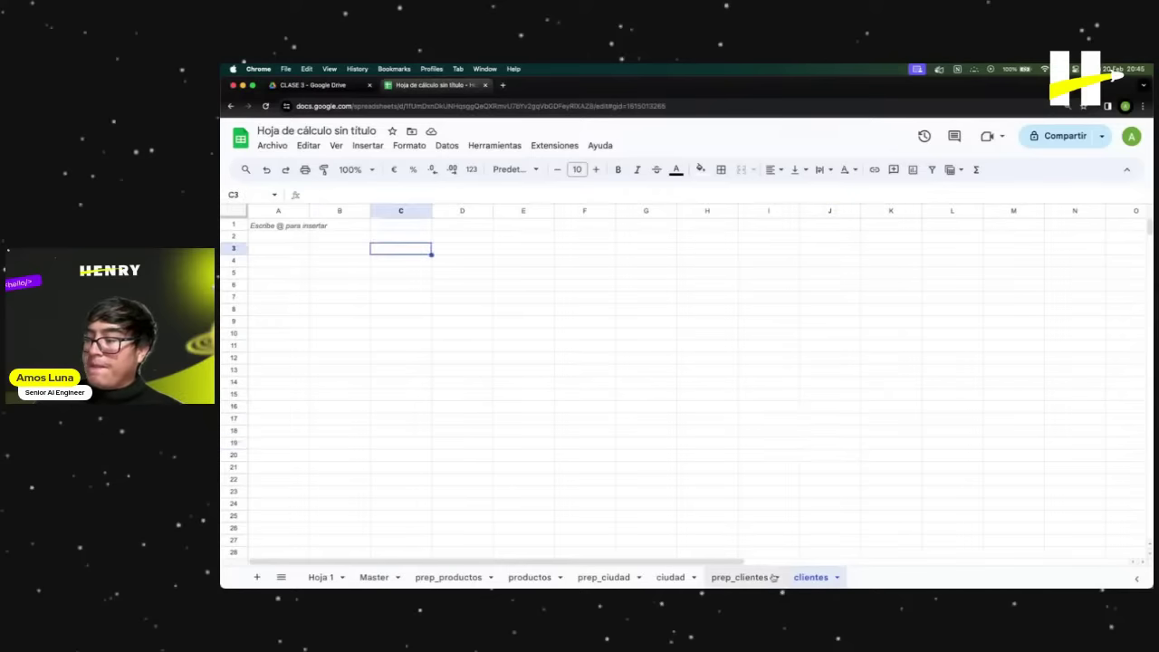
pyautogui.click(740, 576)
pyautogui.click(972, 239)
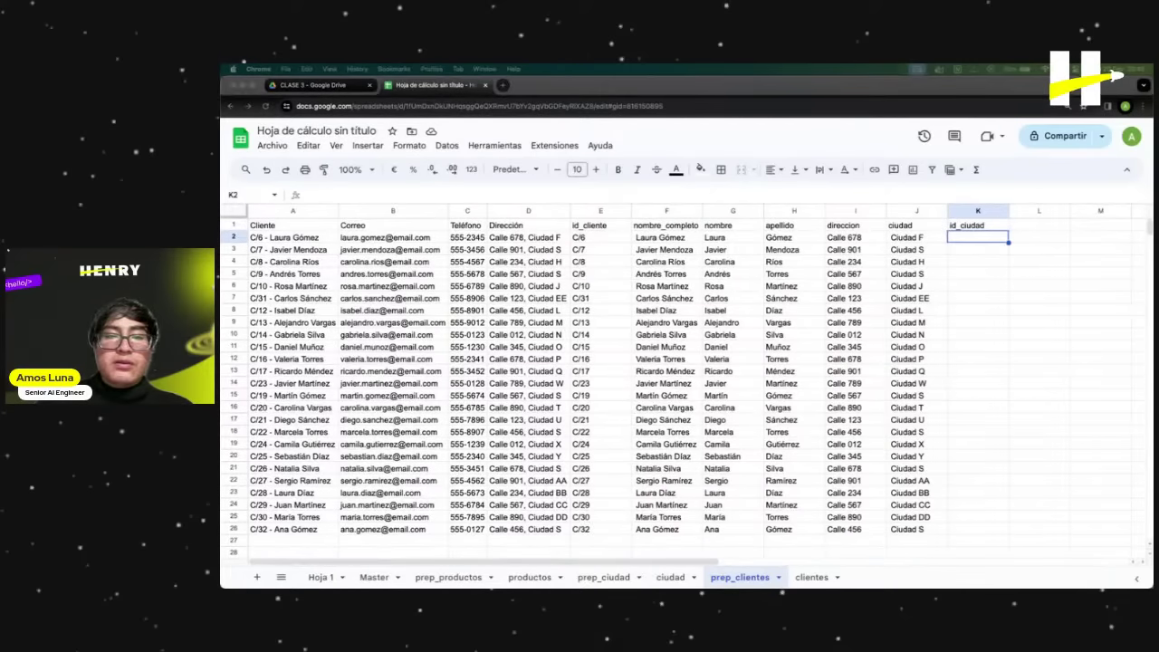
pyautogui.click(981, 241)
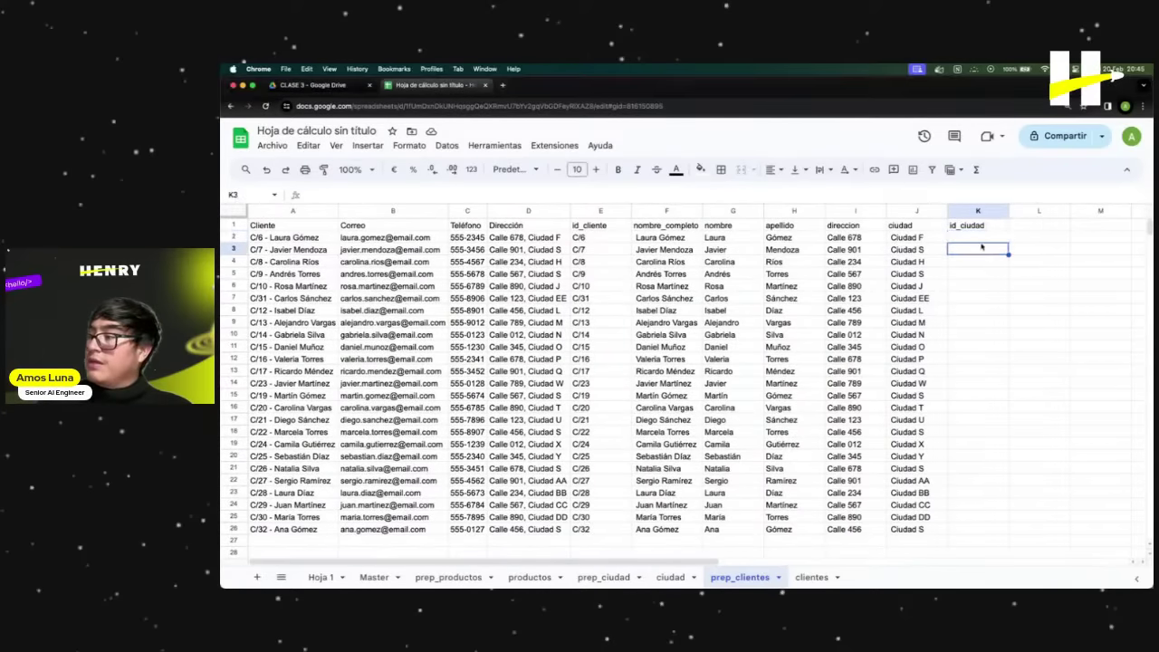
# Enter =IFERROR(ARRAYFORMULA( VLOOKUP(J2:J, ciudad!A:B, 2, FALSE)), "") in K2 as the id_ciudad lookup formula.
pyautogui.click(979, 229)
pyautogui.click(976, 237)
pyautogui.click(556, 195)
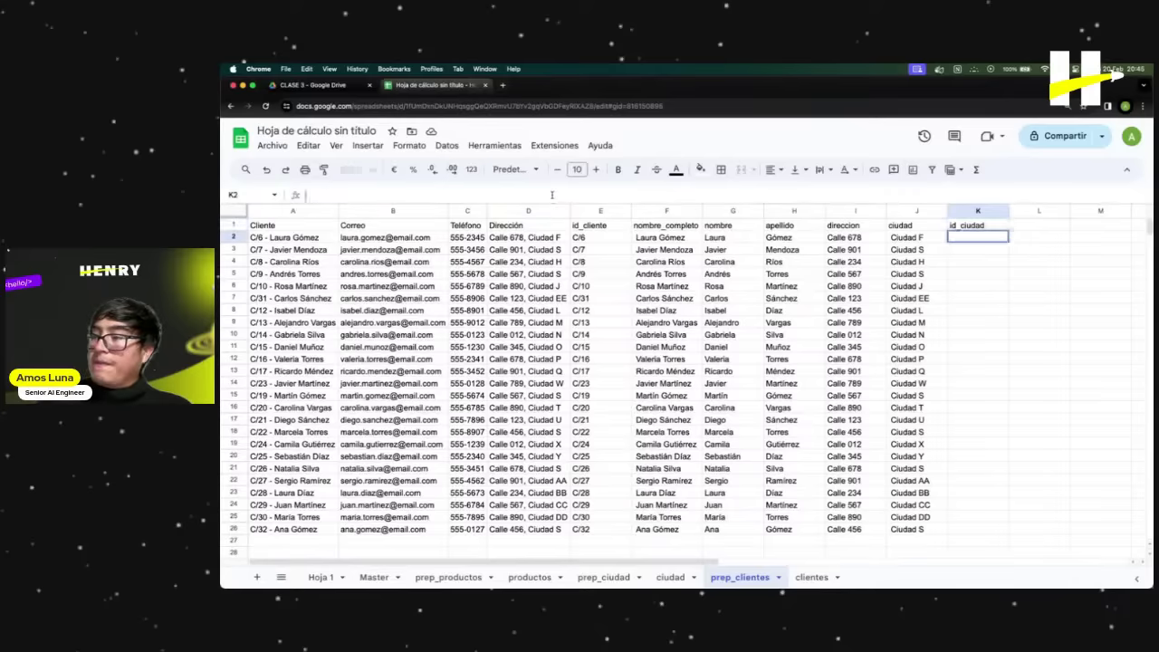
pyautogui.write('=IFERROR(ARRAYFORMULA( VLOOKUP(J2:J, ciudad!A:B, 2, FALSE)), "")')
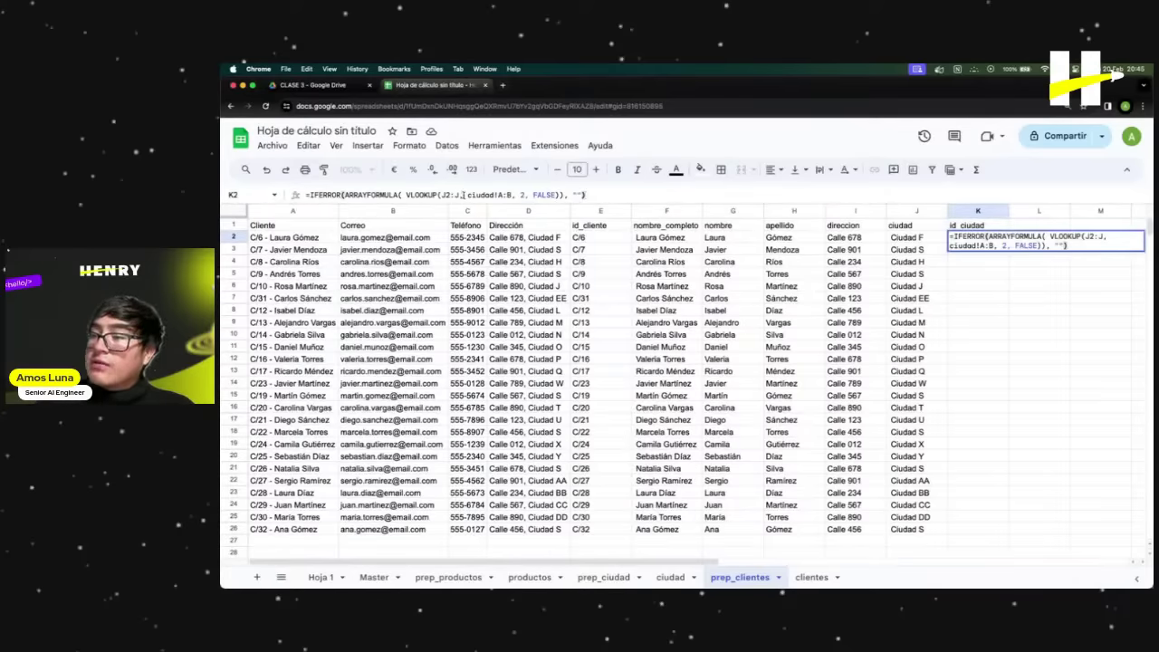
# Replace the comma argument separators in the K2 formula with semicolons, through to the final empty-text argument of IFERROR.
pyautogui.click(463, 195)
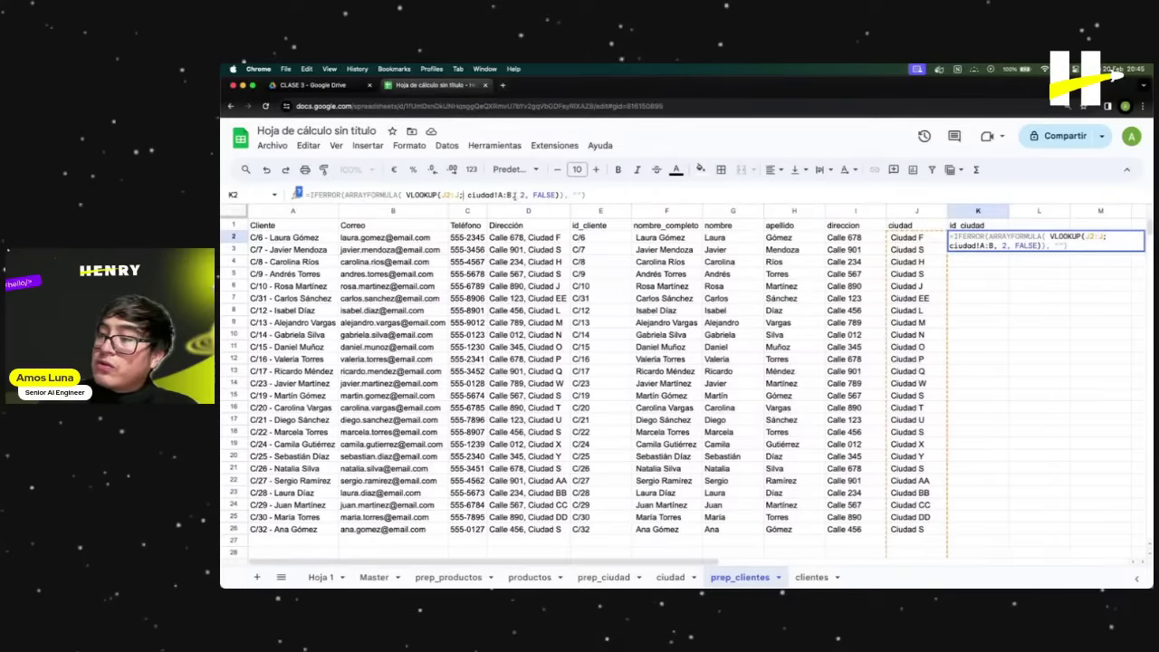
pyautogui.press('BackSpace')
pyautogui.write(';')
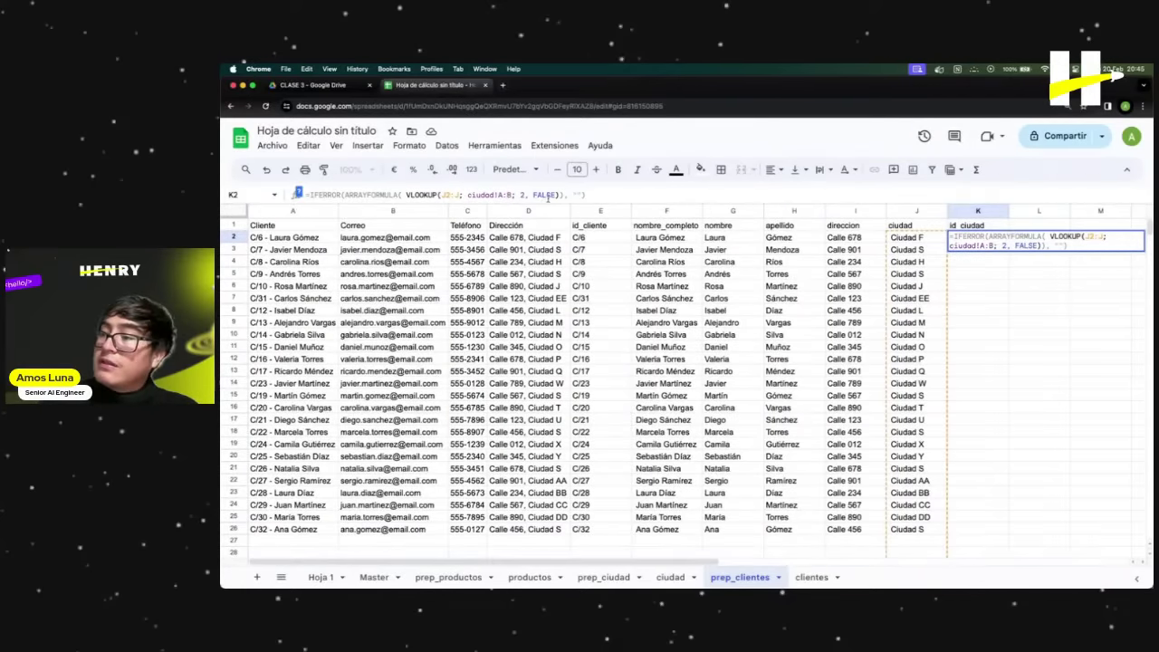
pyautogui.click(533, 194)
pyautogui.press('BackSpace')
pyautogui.write(';')
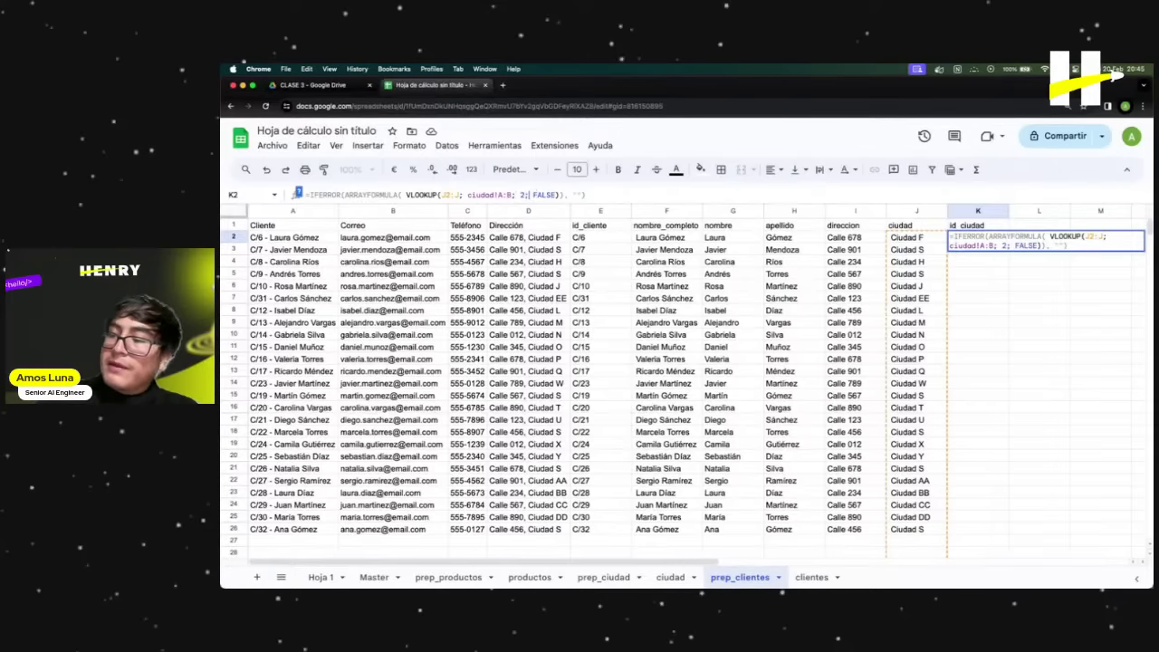
pyautogui.click(567, 195)
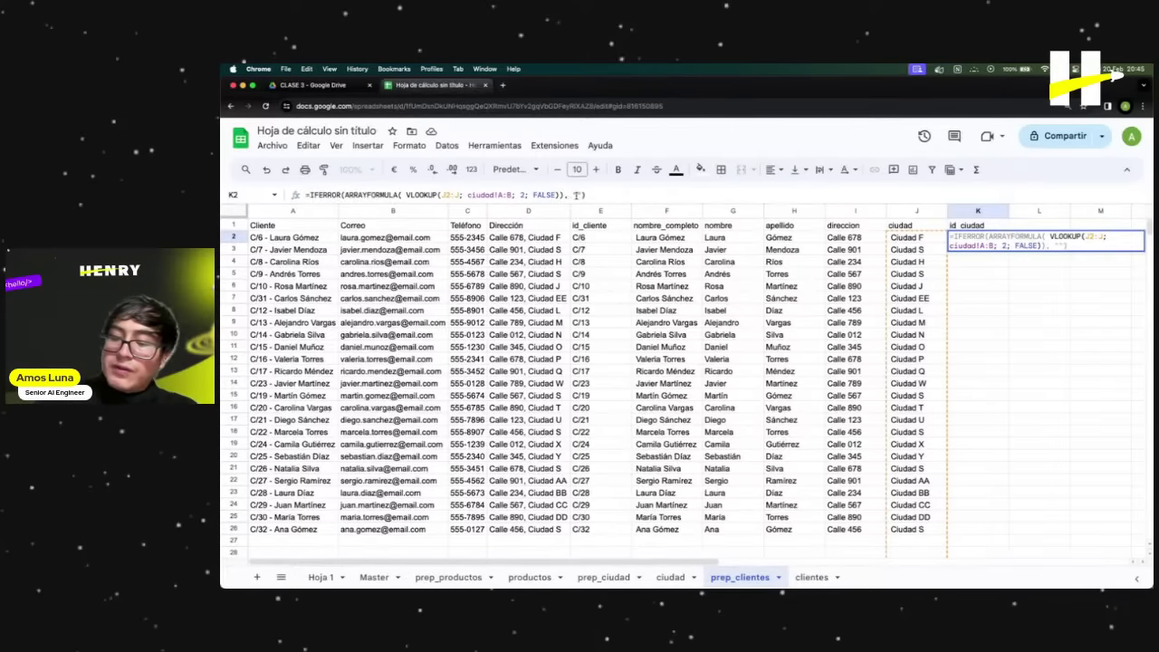
pyautogui.press('BackSpace')
pyautogui.write(';')
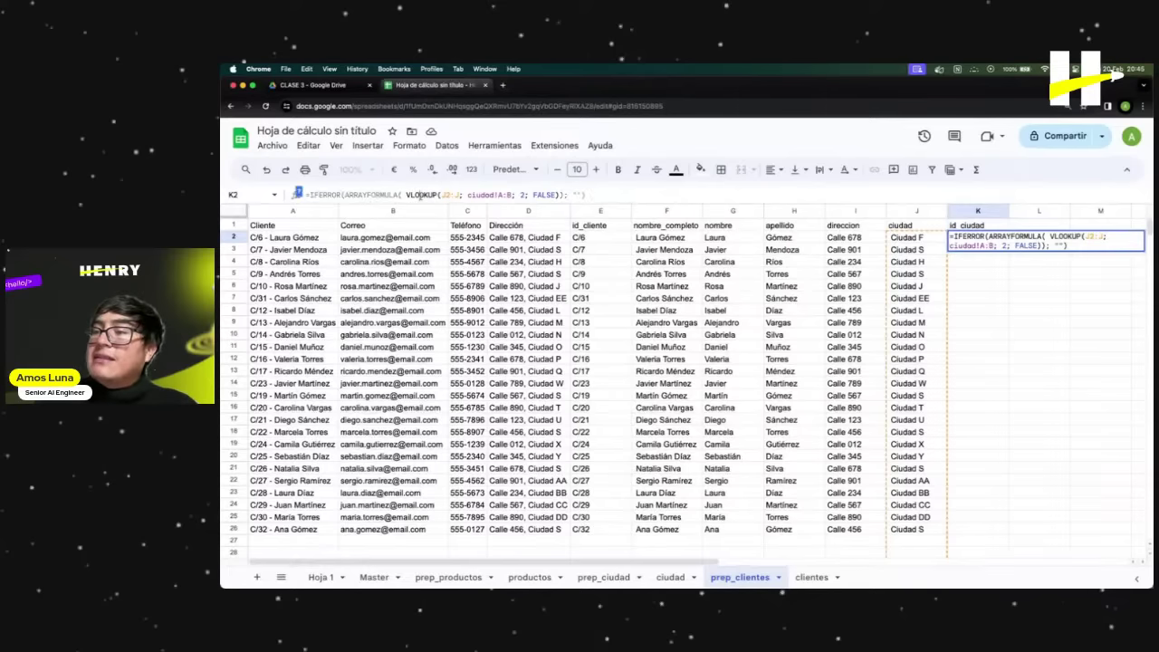
# Read the built-in function help for ARRAYFORMULA and VLOOKUP while keeping the K2 formula open.
pyautogui.doubleClick(422, 194)
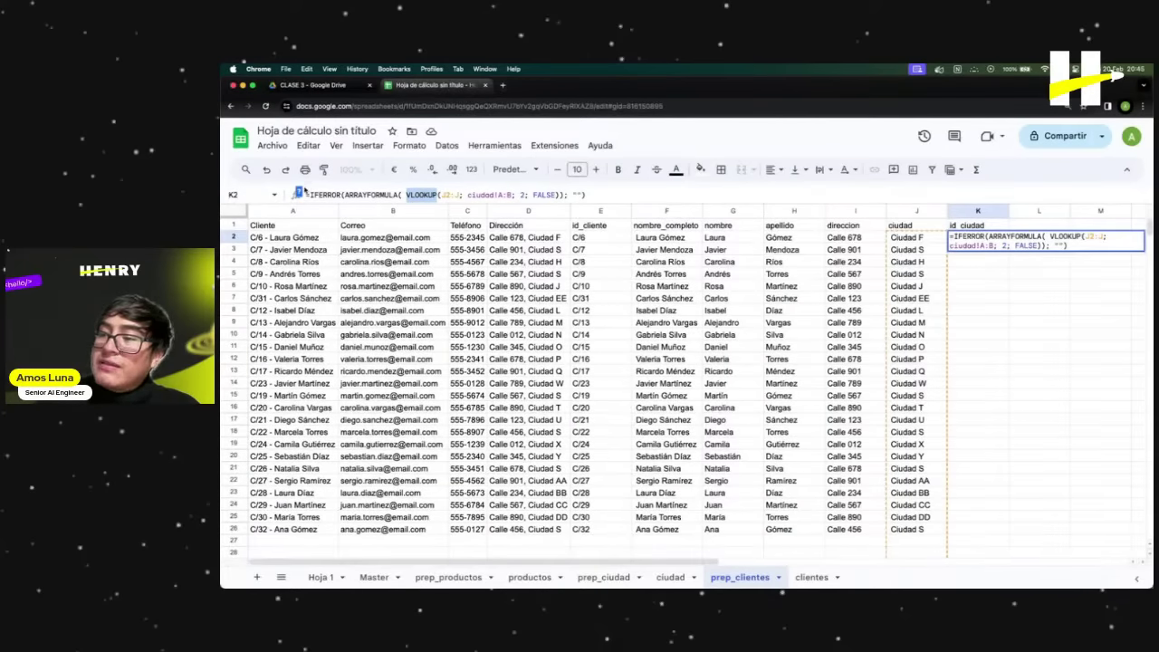
pyautogui.click(297, 195)
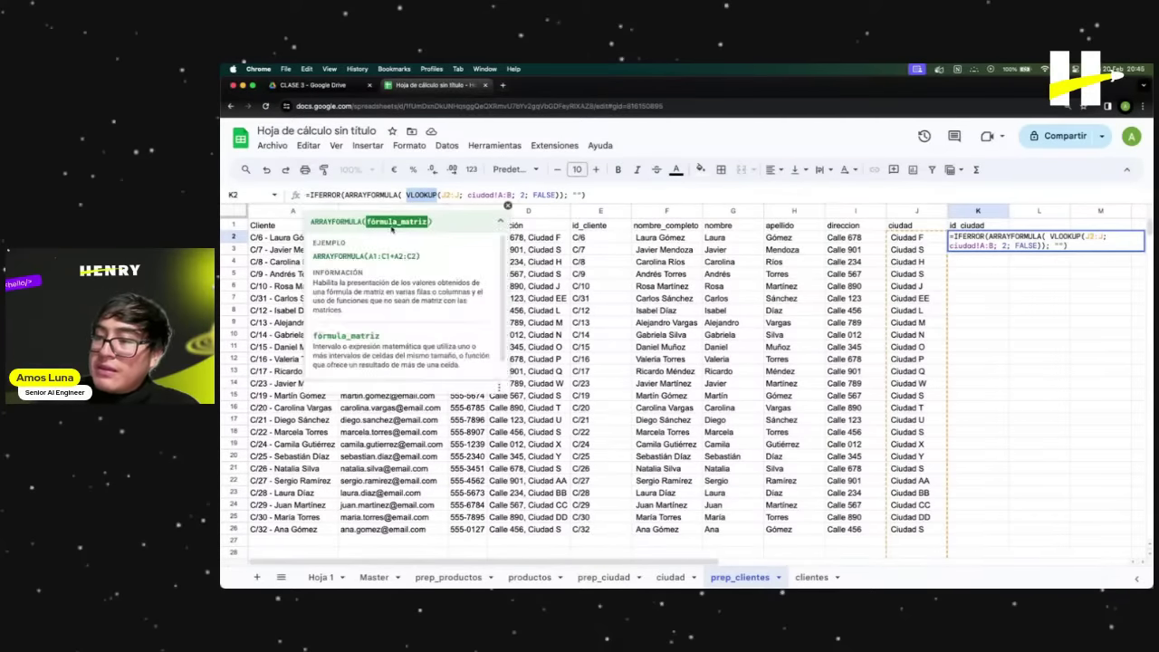
pyautogui.click(508, 206)
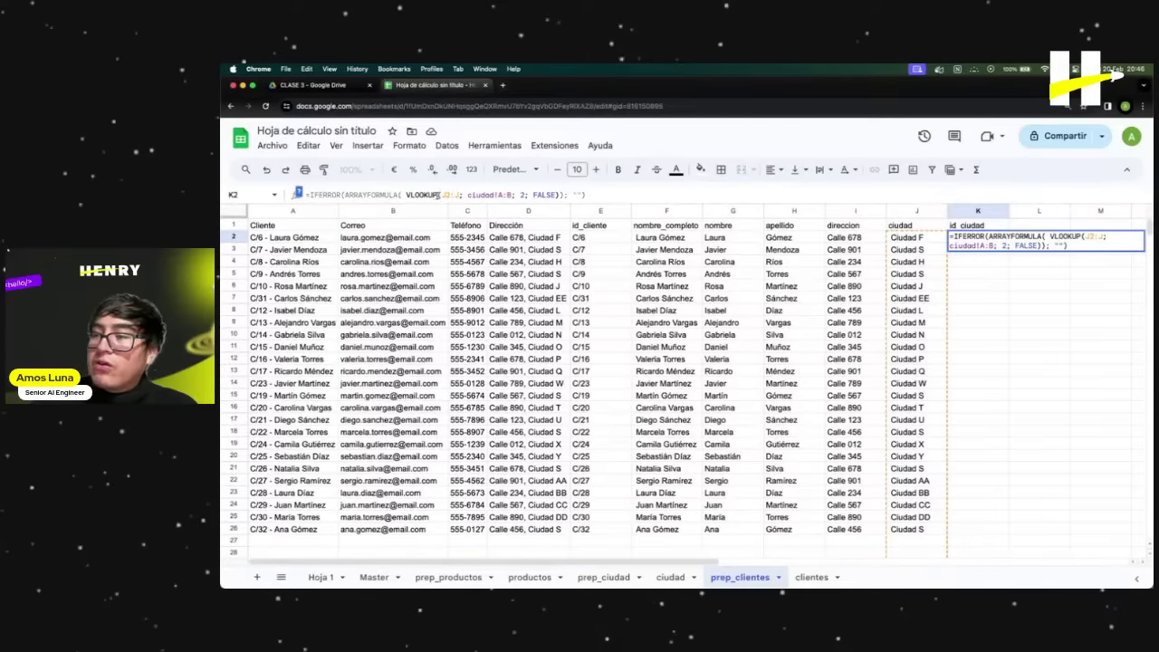
pyautogui.click(298, 194)
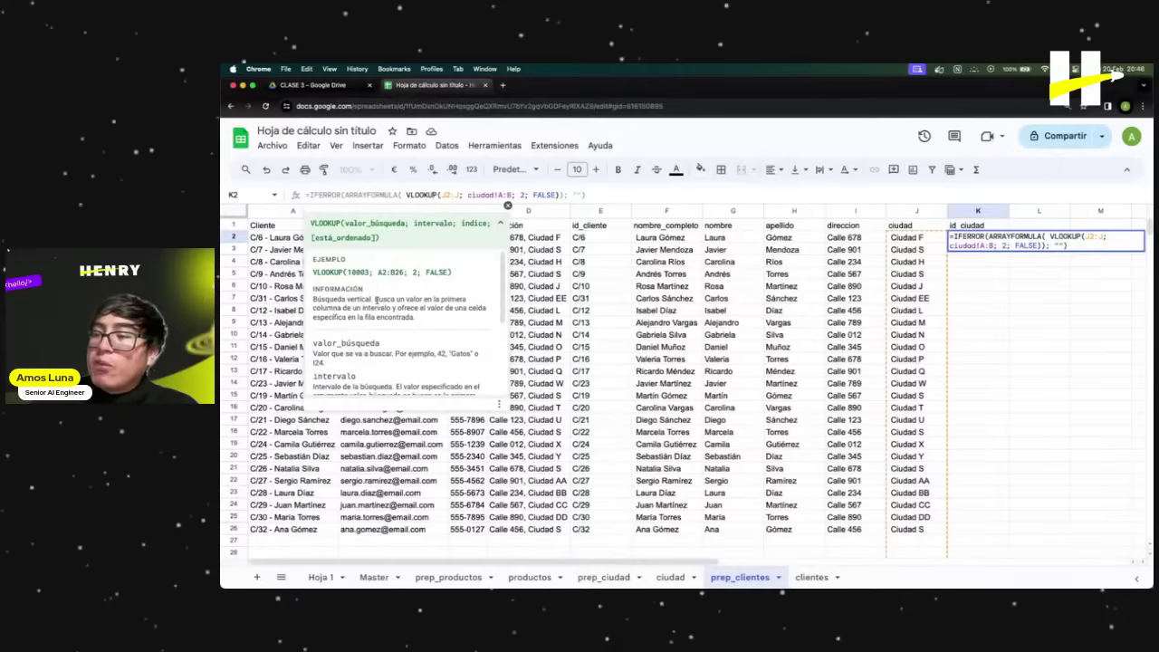
pyautogui.moveTo(376, 299); pyautogui.dragTo(313, 299)
pyautogui.moveTo(398, 299); pyautogui.dragTo(466, 300)
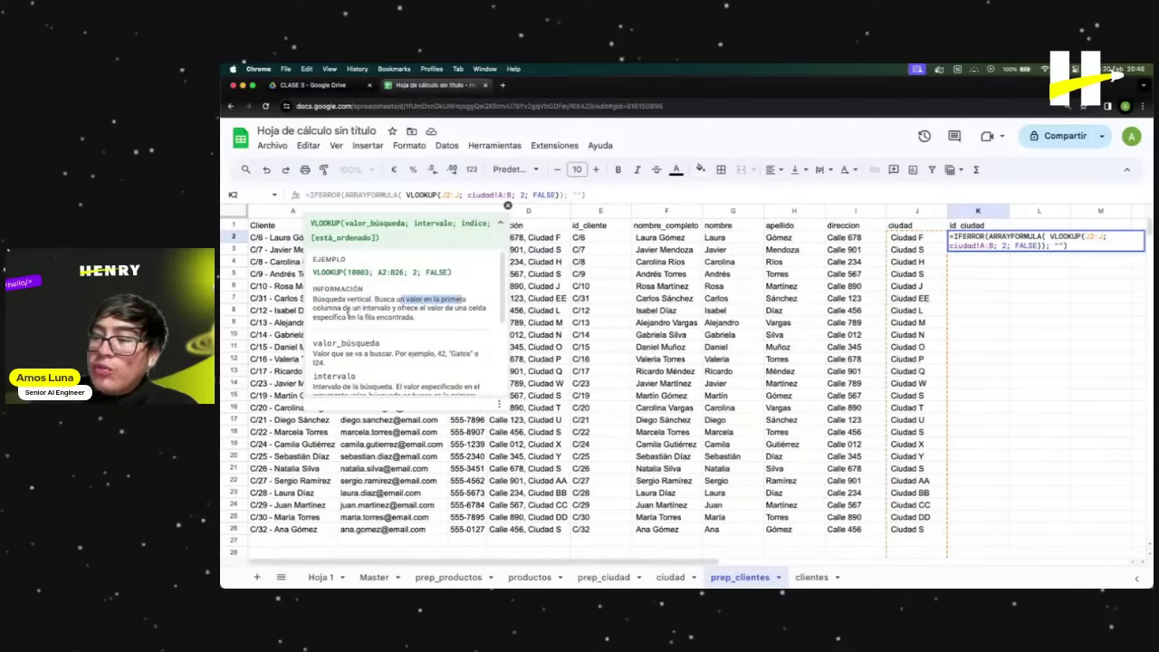
pyautogui.moveTo(348, 310); pyautogui.dragTo(420, 317)
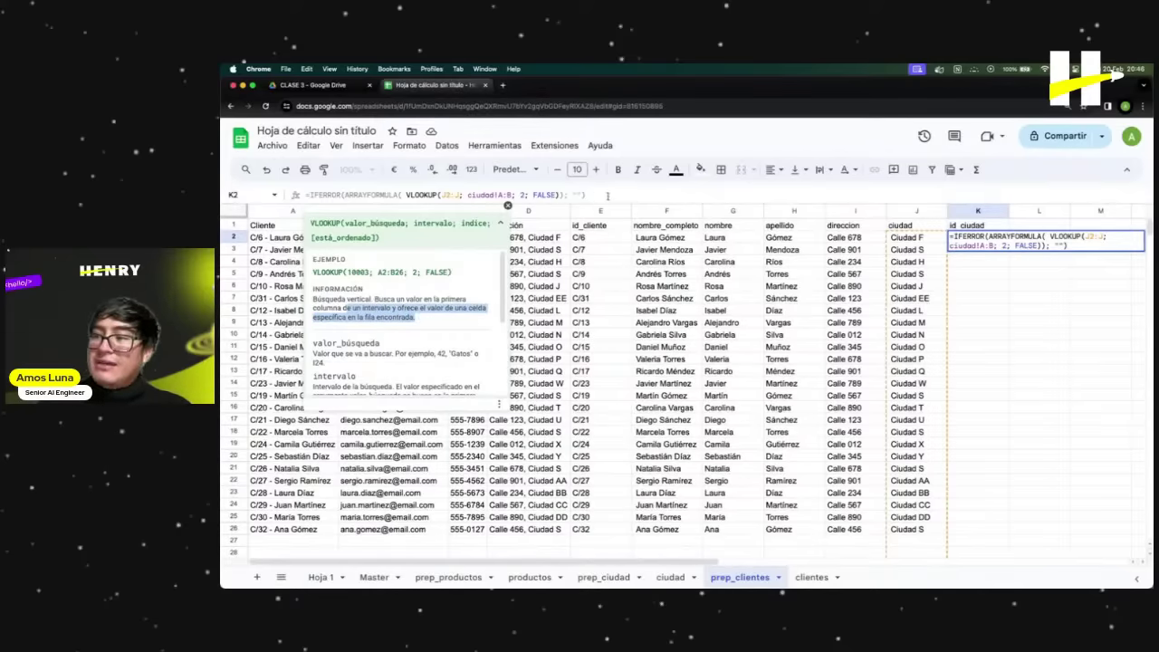
pyautogui.click(607, 196)
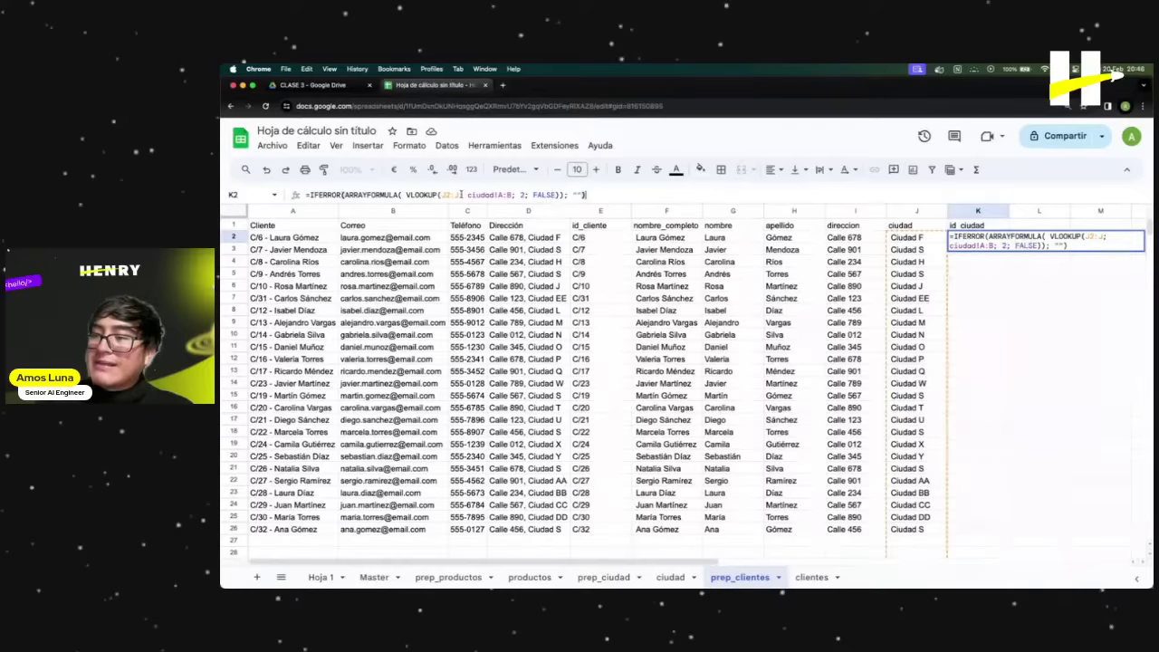
# Check VLOOKUP's search key J2:J and range ciudad!A:B against the ciudad and clientes sheets, returning to prep_clientes.
pyautogui.click(450, 195)
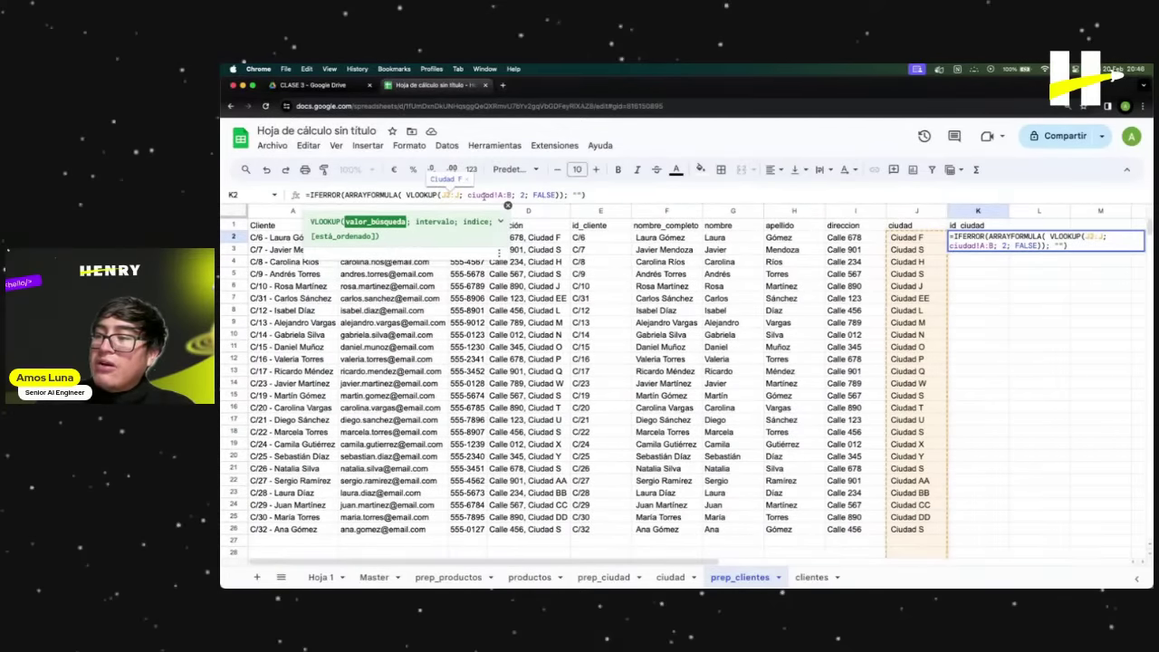
pyautogui.click(480, 195)
pyautogui.moveTo(468, 195); pyautogui.dragTo(508, 194)
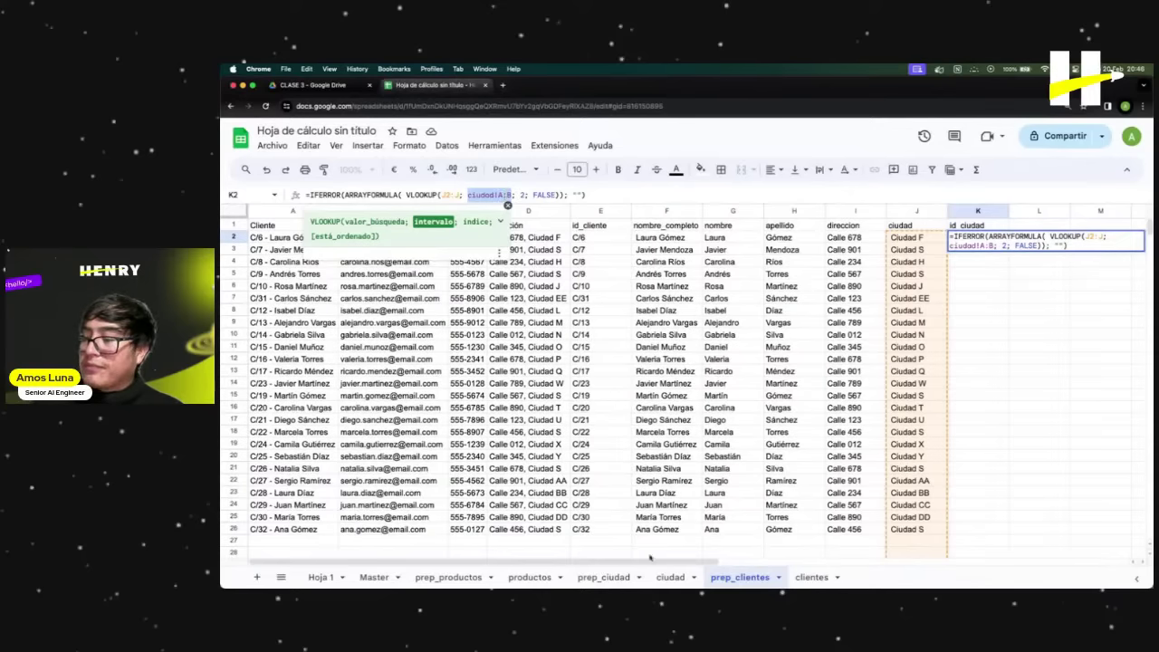
pyautogui.click(672, 579)
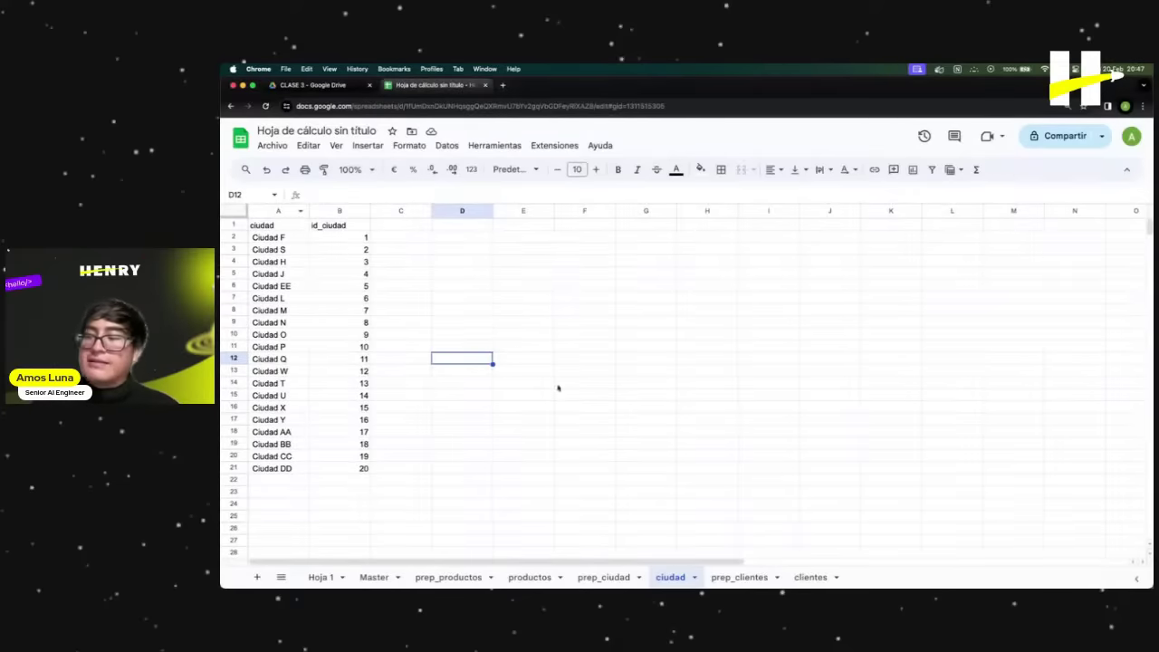
pyautogui.click(739, 576)
pyautogui.click(809, 577)
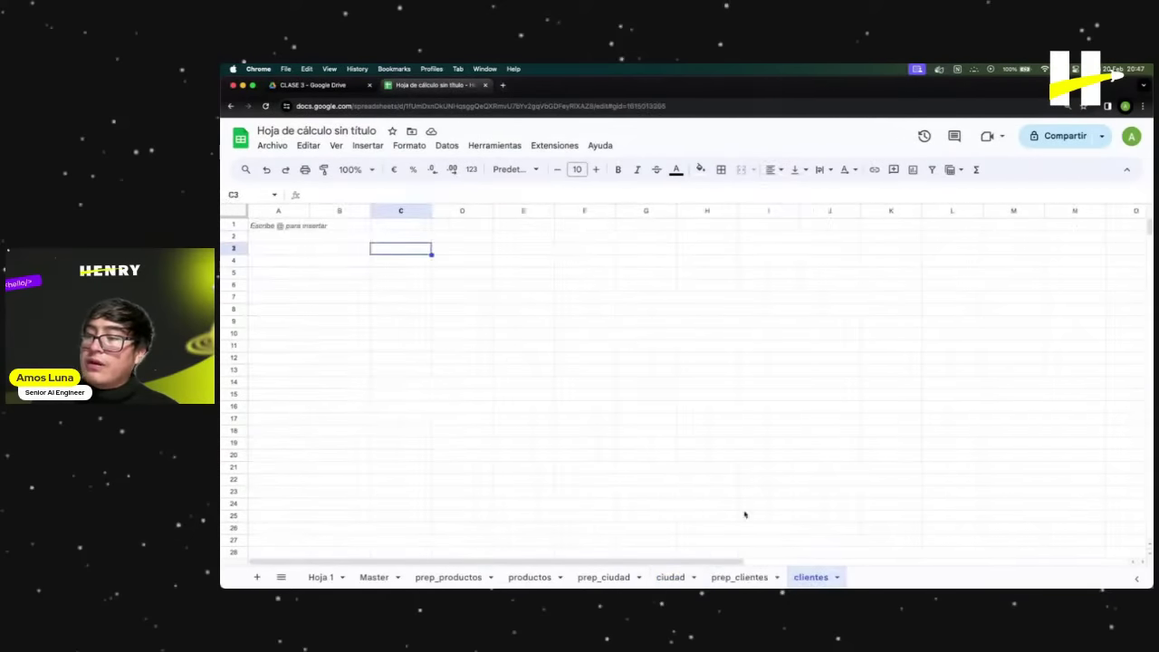
pyautogui.click(740, 576)
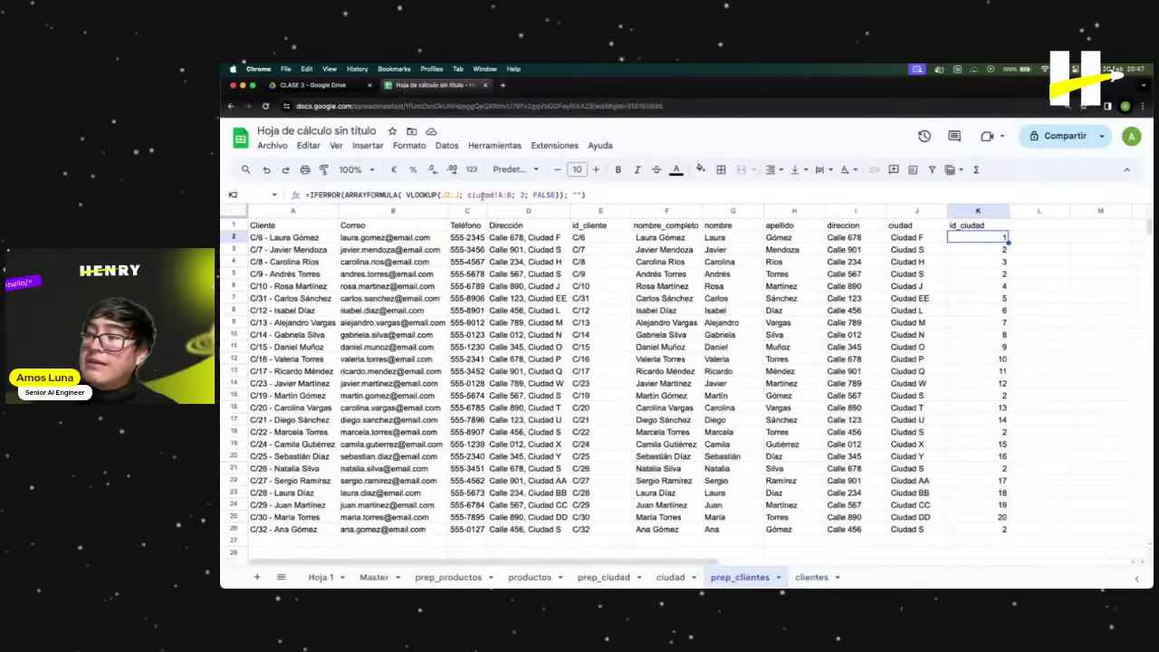
# Examine the VLOOKUP index argument 2 in K2 and compare it with the id_ciudad column of the ciudad sheet.
pyautogui.click(520, 195)
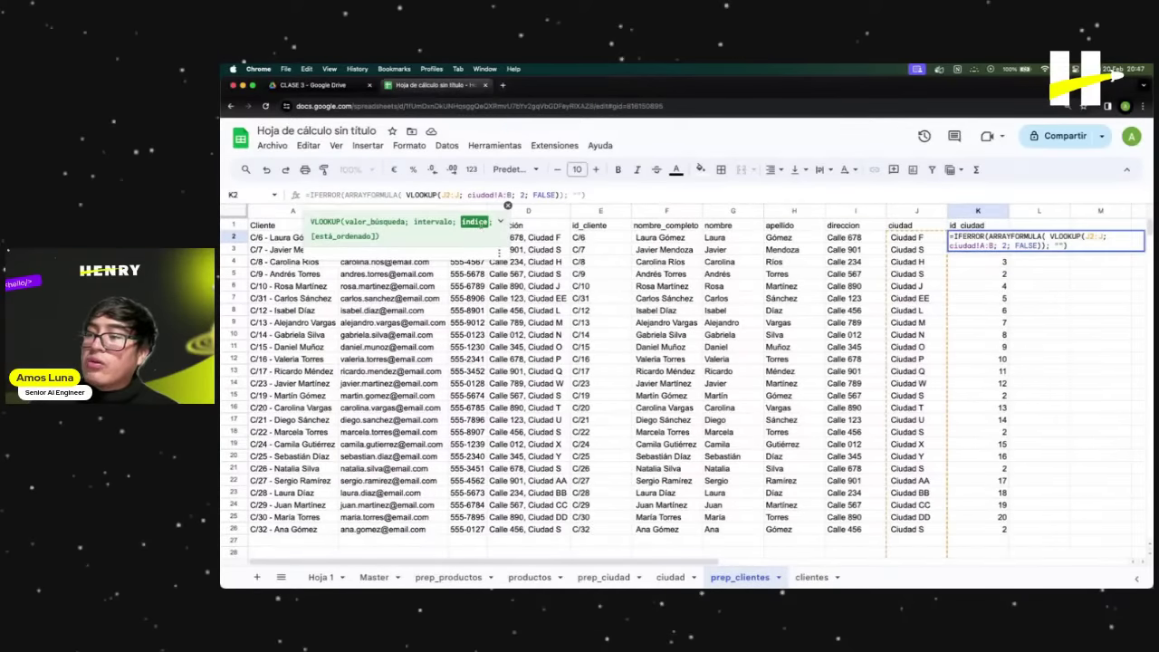
pyautogui.doubleClick(521, 195)
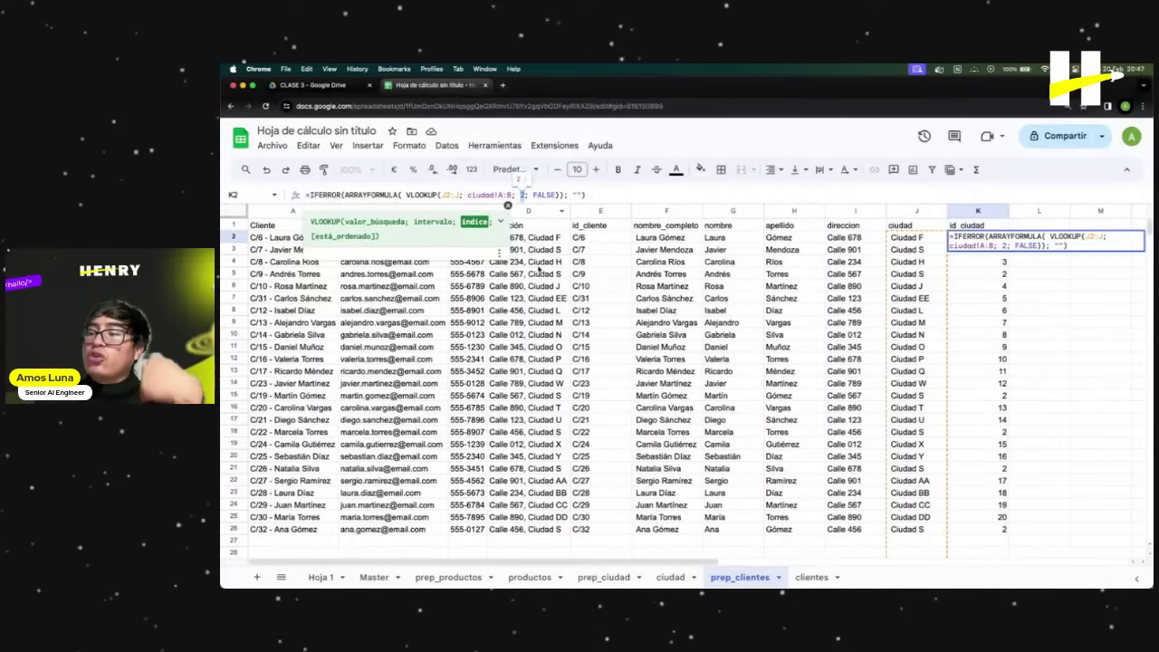
pyautogui.click(669, 577)
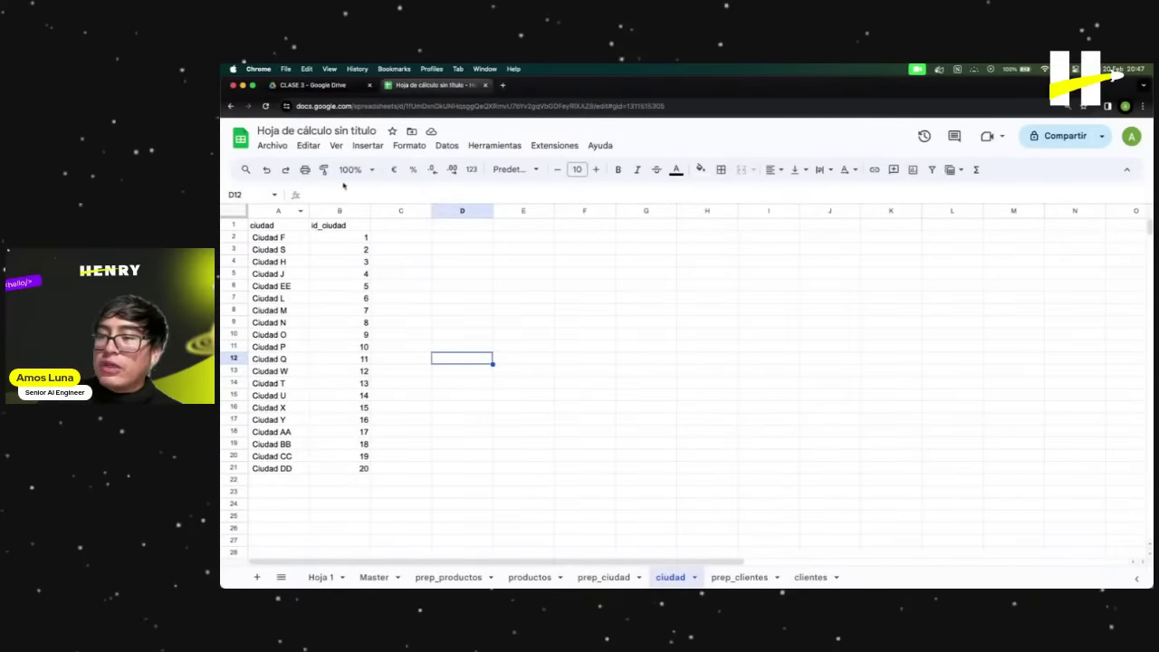
pyautogui.click(744, 581)
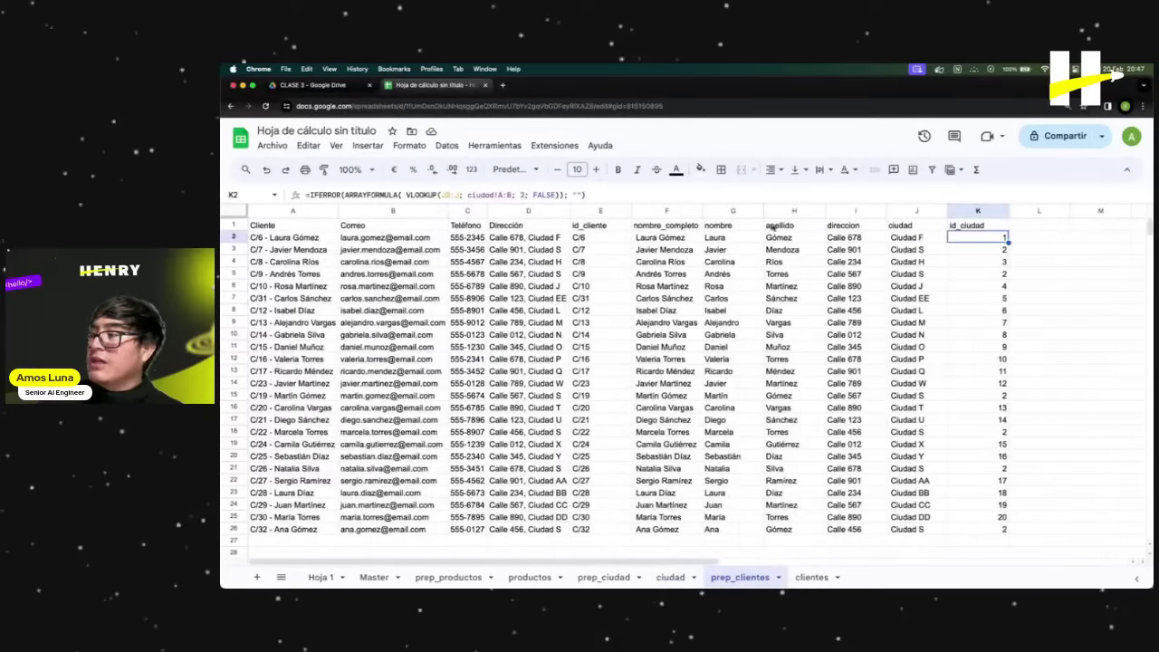
# Read the function help on VLOOKUP's optional está_ordenado argument, which the K2 formula fills with FALSE.
pyautogui.click(521, 194)
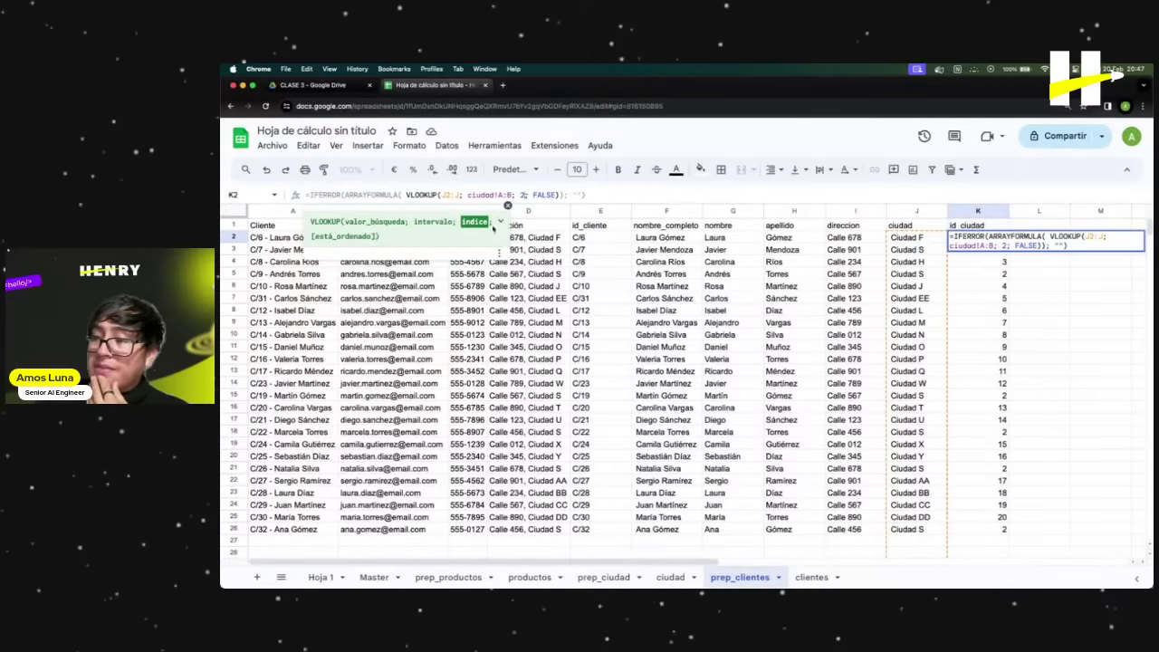
pyautogui.click(340, 236)
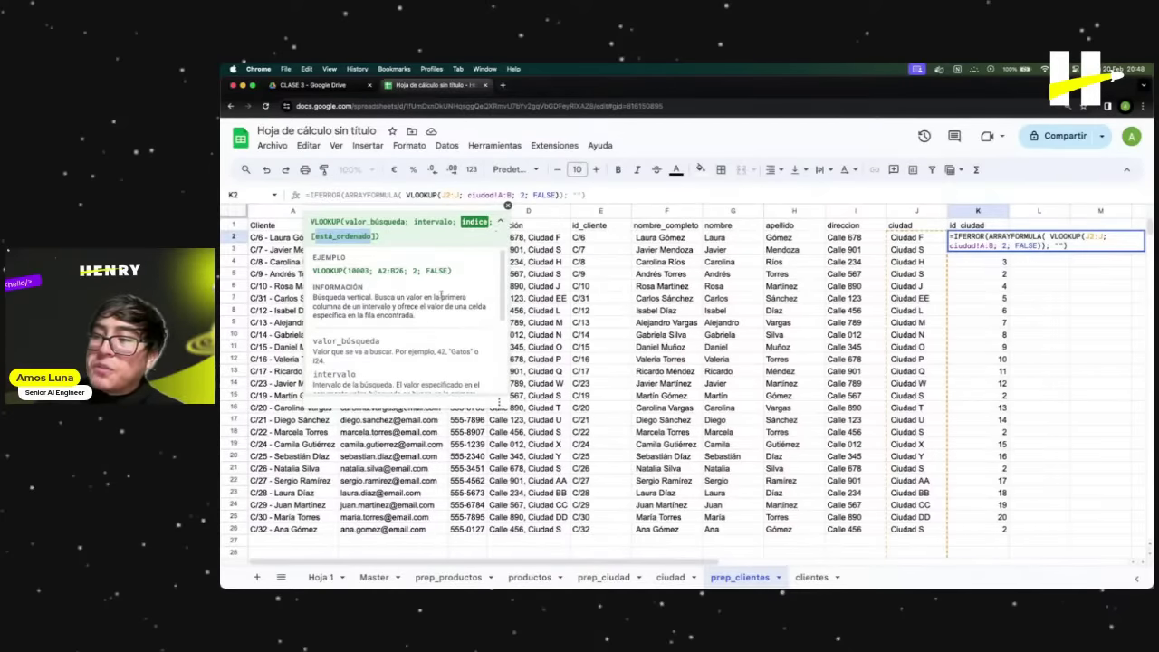
pyautogui.scroll(-5, 411, 317)
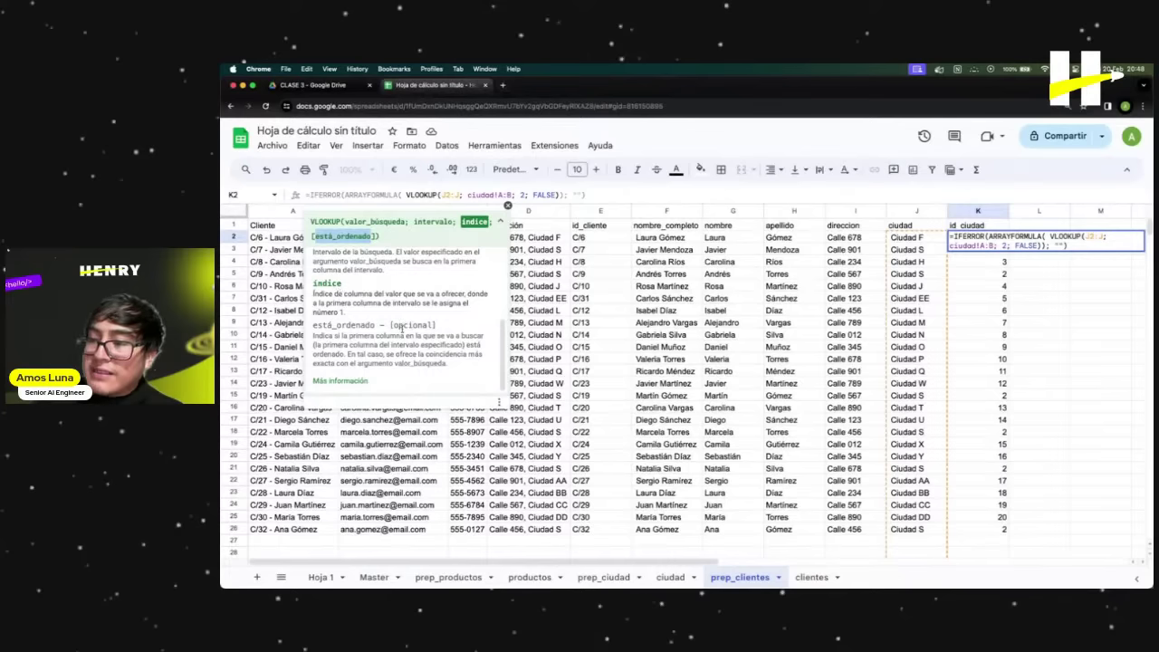
pyautogui.moveTo(437, 326); pyautogui.dragTo(316, 325)
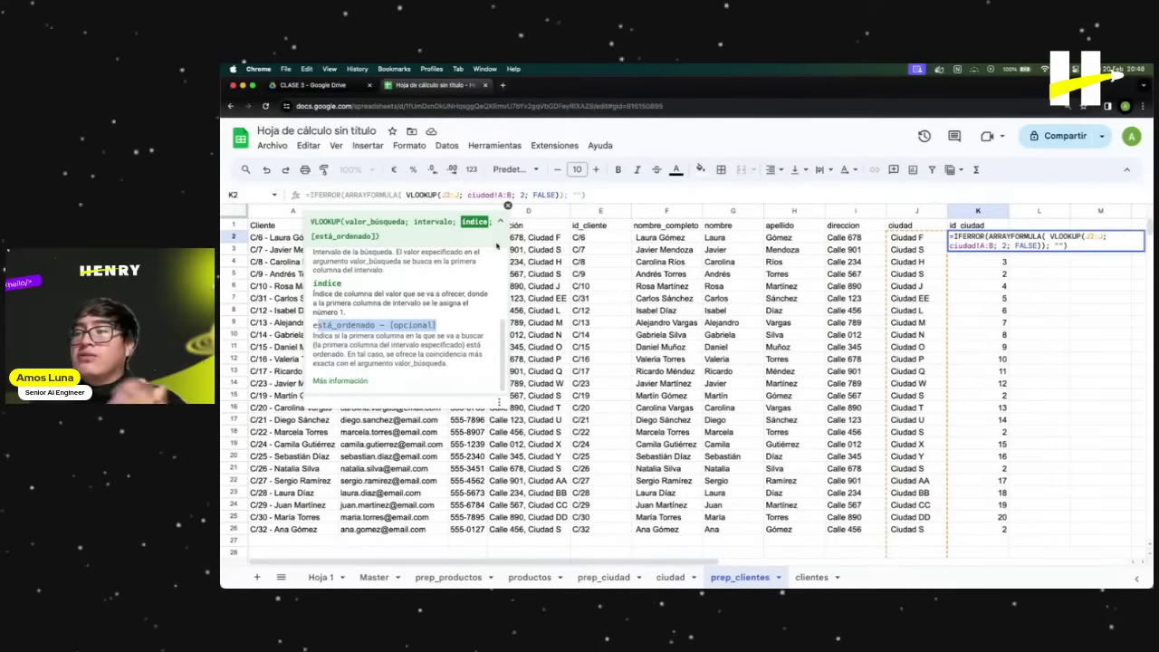
pyautogui.click(599, 194)
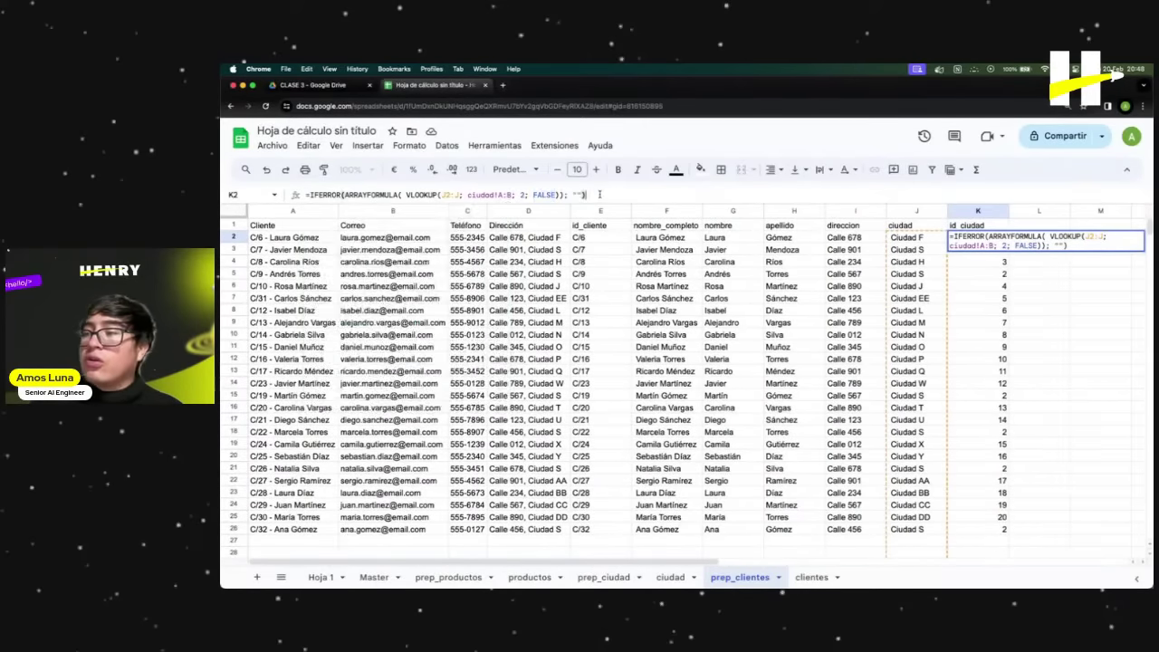
# Review the ARRAYFORMULA and IFERROR parts of the K2 formula, including the empty-text fallback, and commit the formula.
pyautogui.doubleClick(380, 193)
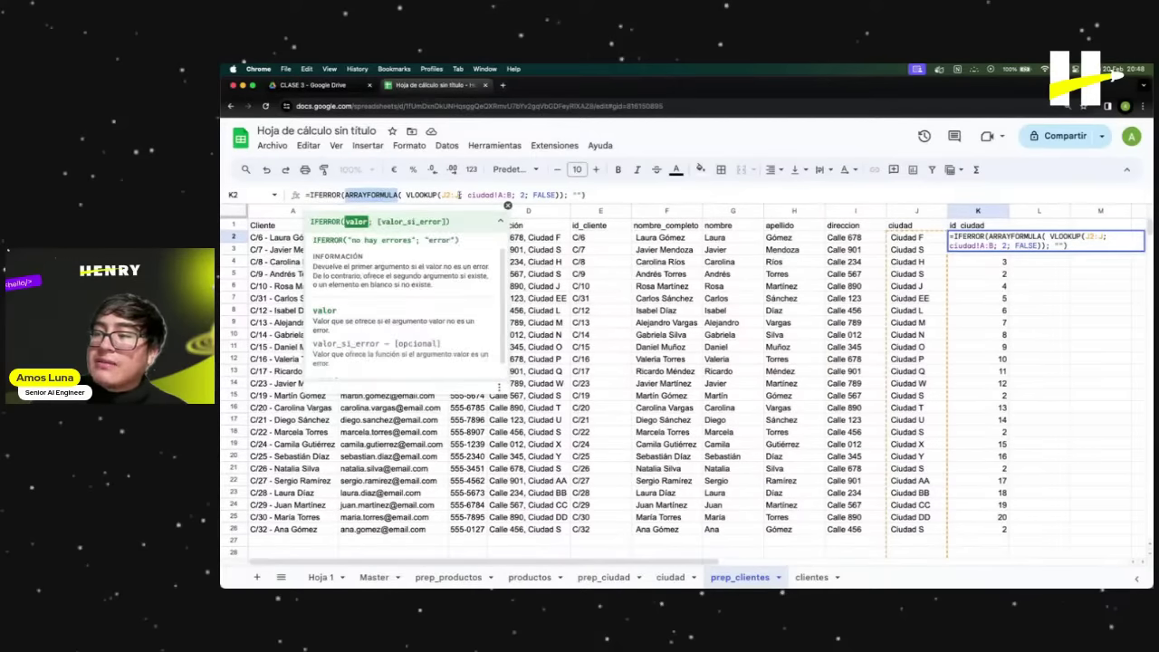
pyautogui.moveTo(460, 194); pyautogui.dragTo(439, 194)
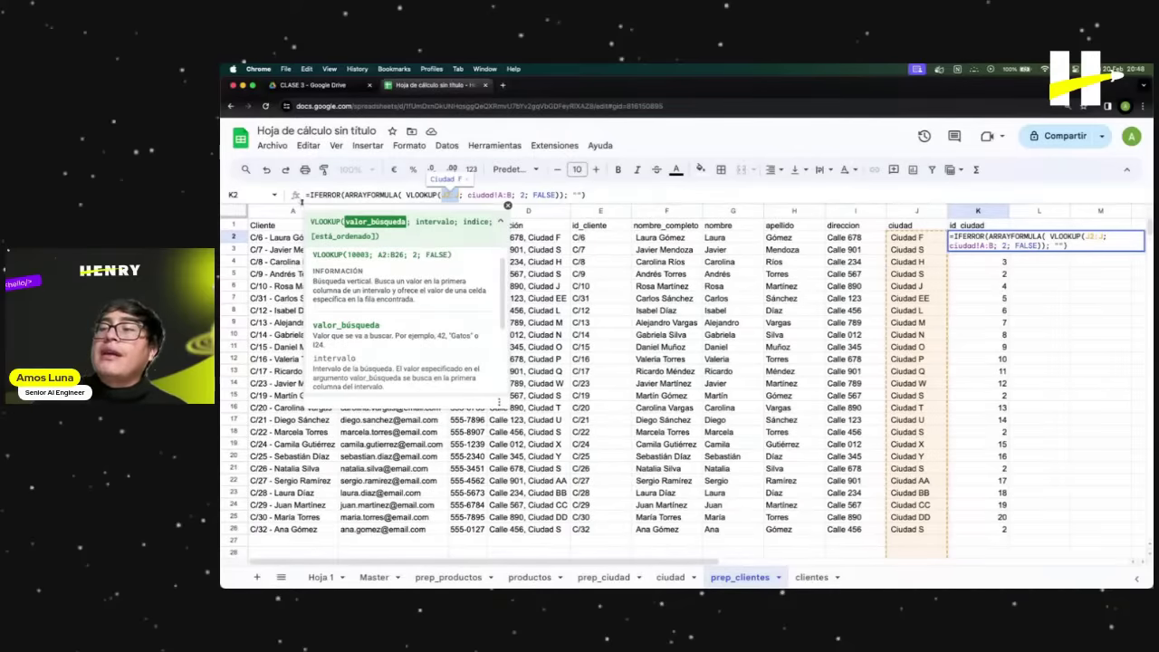
pyautogui.doubleClick(324, 194)
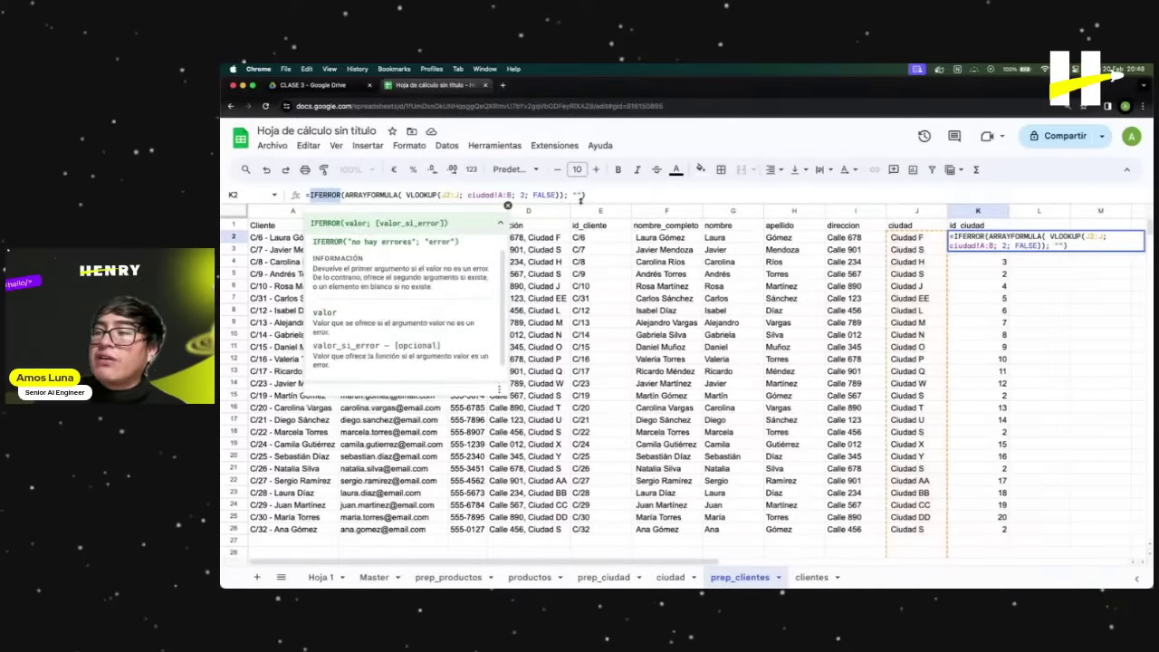
pyautogui.scroll(-3, 905, 407)
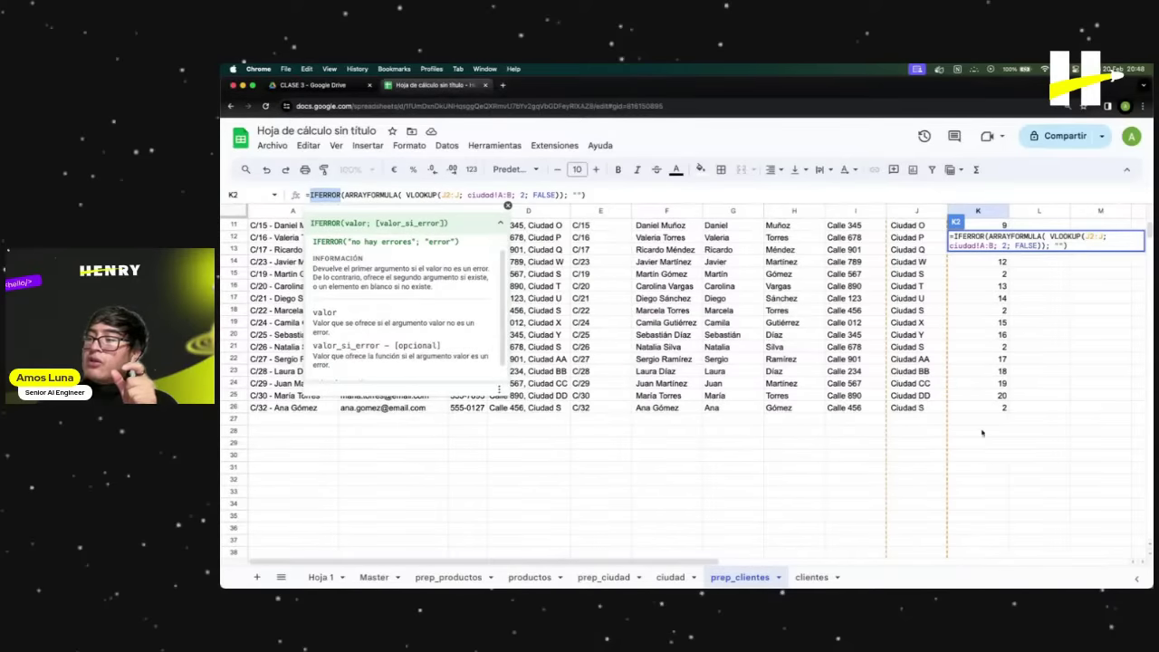
pyautogui.click(580, 195)
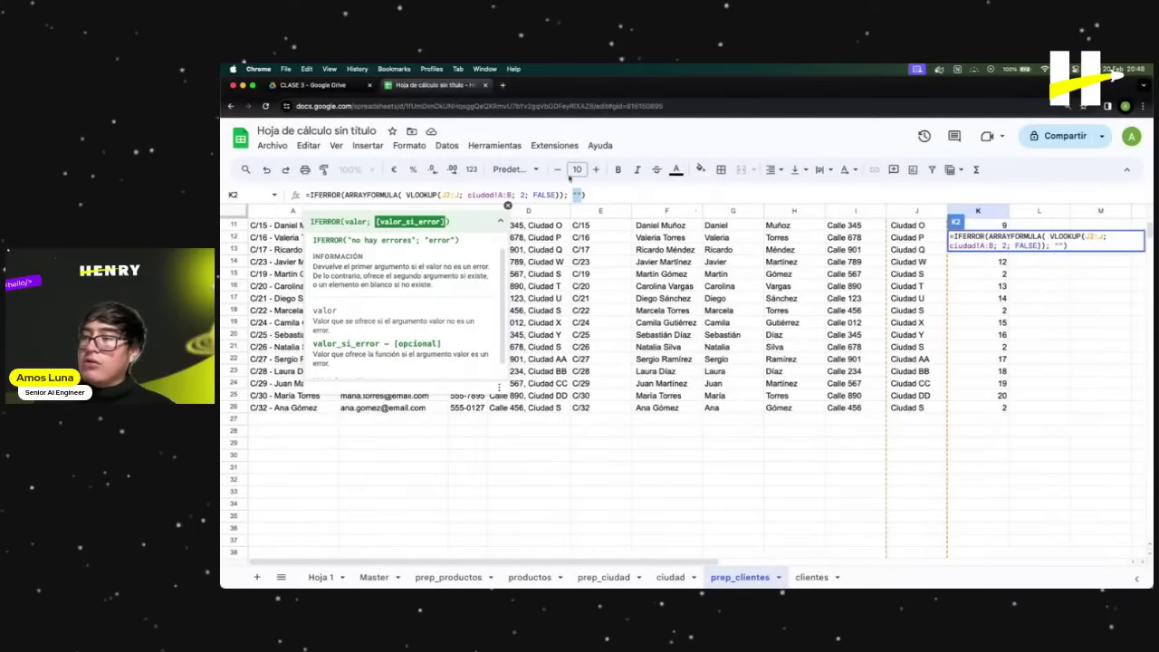
pyautogui.click(598, 195)
pyautogui.press('Return')
# Inspect the id_ciudad values down column K against the city names in column J, as far as K25.
pyautogui.scroll(5, 990, 387)
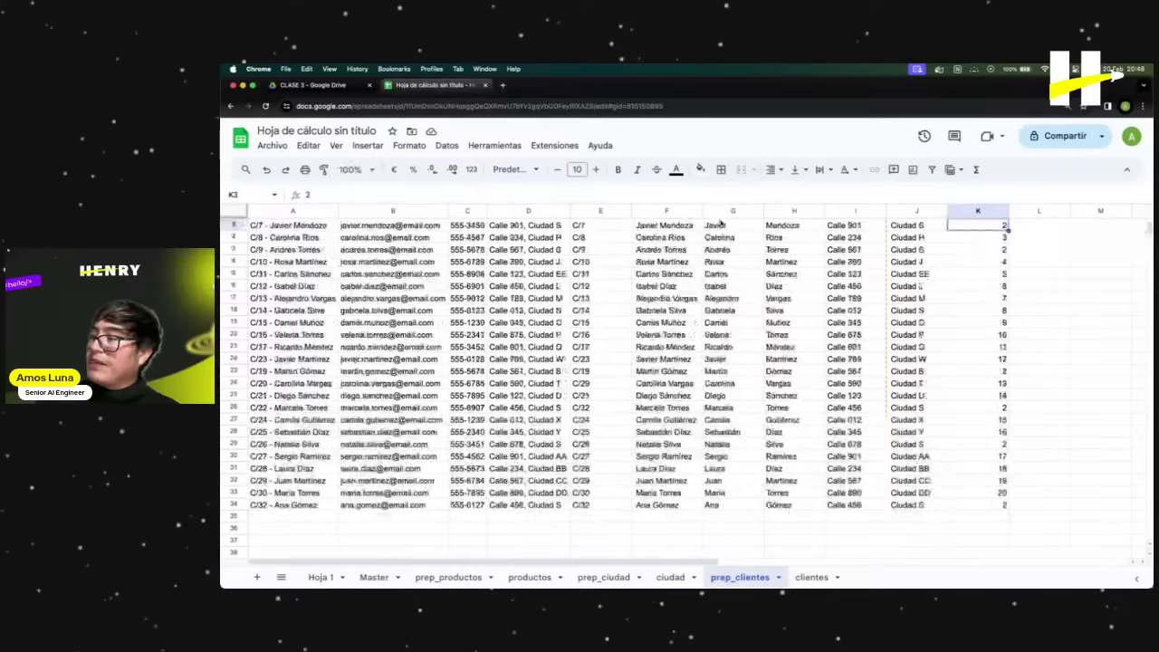
pyautogui.press('Down')
pyautogui.press('Down')
pyautogui.press('Down')
pyautogui.press('Down')
pyautogui.press('Down')
pyautogui.press('Down')
pyautogui.click(991, 520)
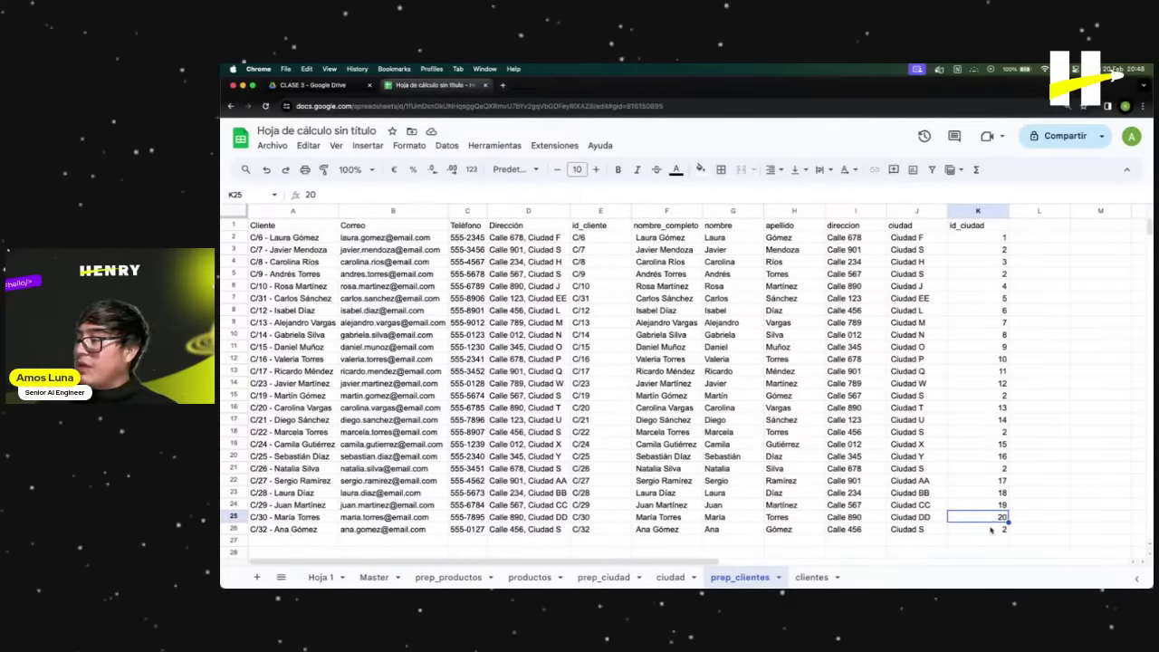
# Check the repeated id_ciudad values in column K of prep_clientes against the list on the ciudad sheet.
pyautogui.click(992, 530)
pyautogui.click(985, 274)
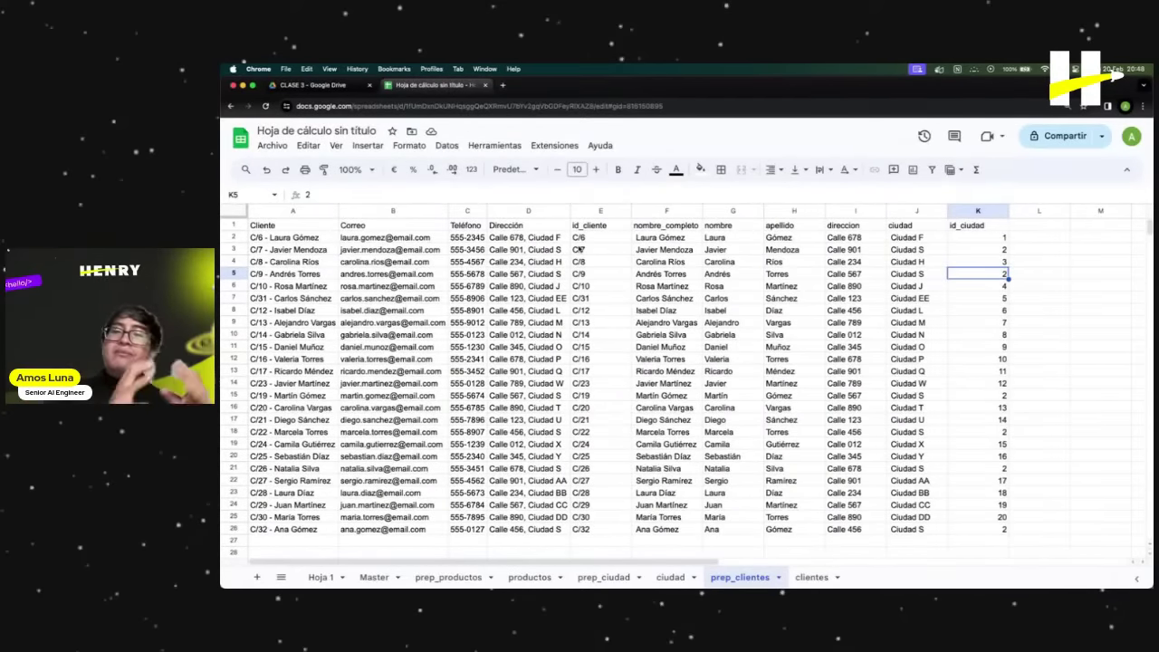
pyautogui.click(670, 576)
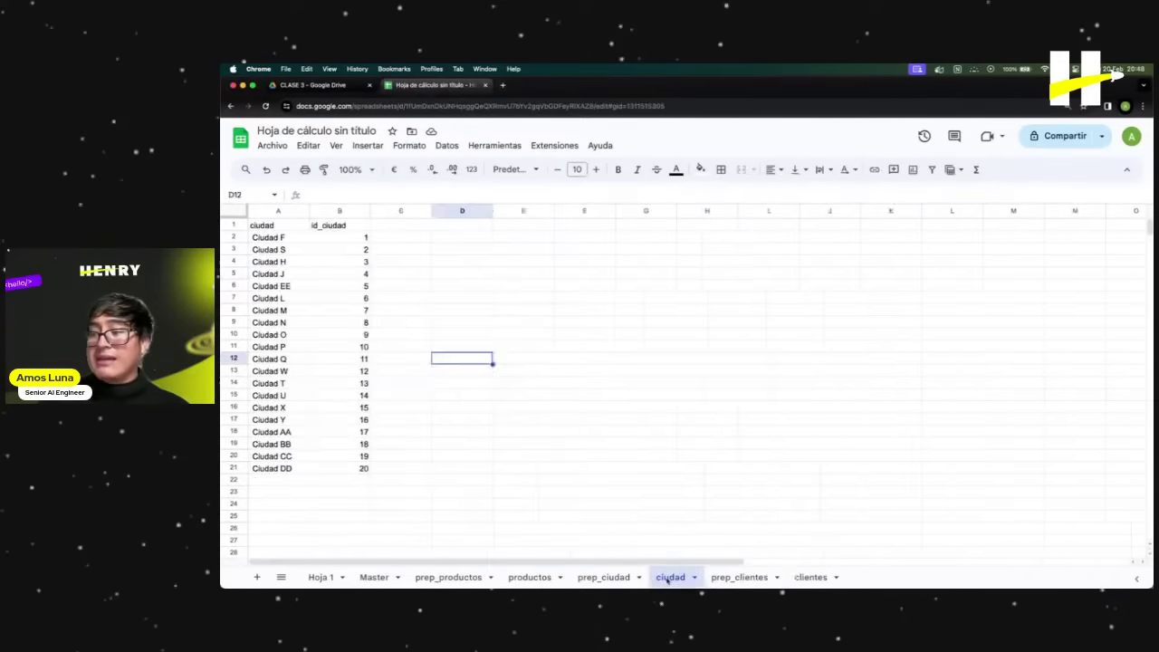
pyautogui.click(735, 577)
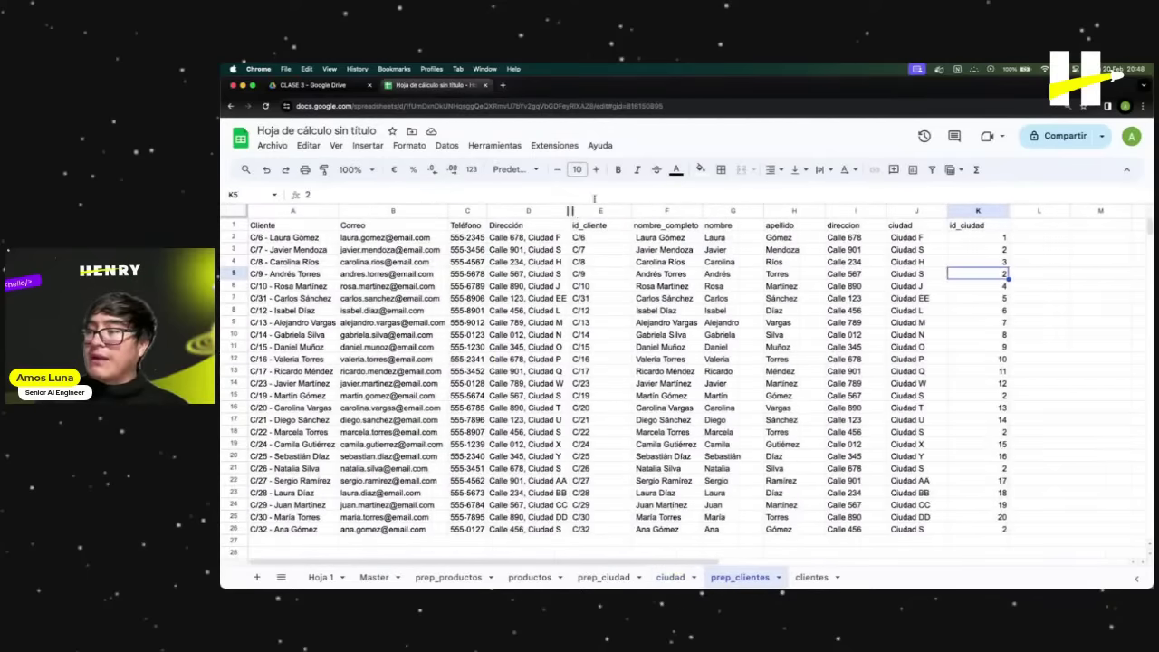
# Return to K2 and highlight the full text of its IFERROR, ARRAYFORMULA and VLOOKUP formula.
pyautogui.press('Up')
pyautogui.press('Up')
pyautogui.press('Up')
pyautogui.moveTo(614, 195); pyautogui.dragTo(313, 186)
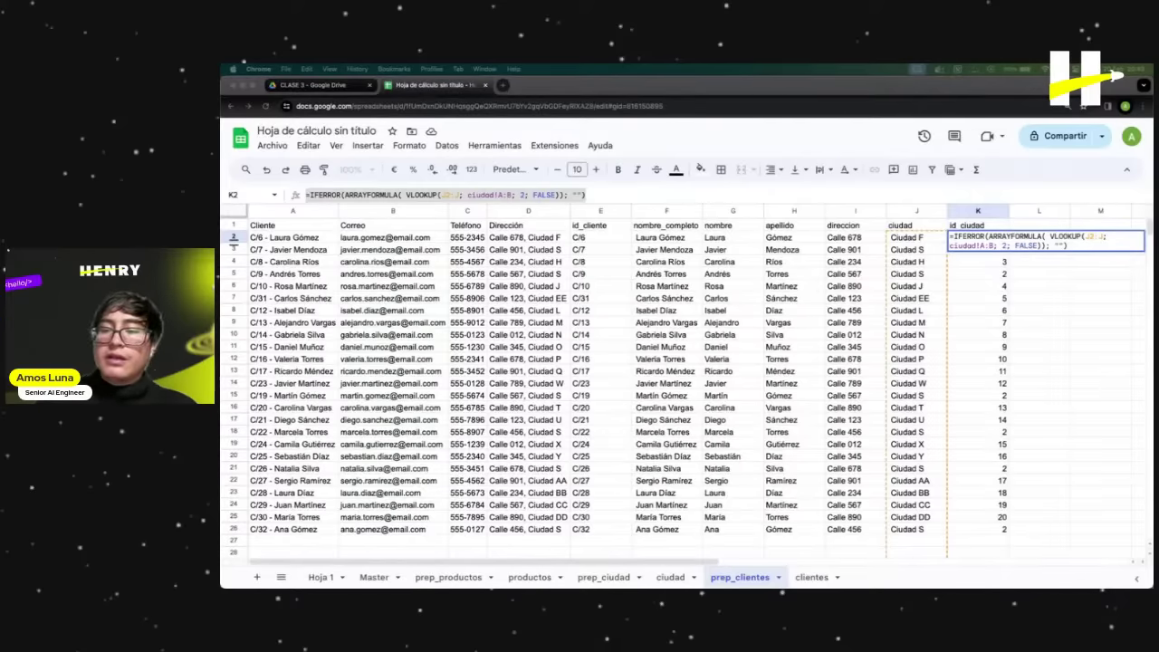
# Inspect the SPLIT formula in E2 alongside the Cliente and direccion columns, and return to the K2 formula.
pyautogui.click(598, 237)
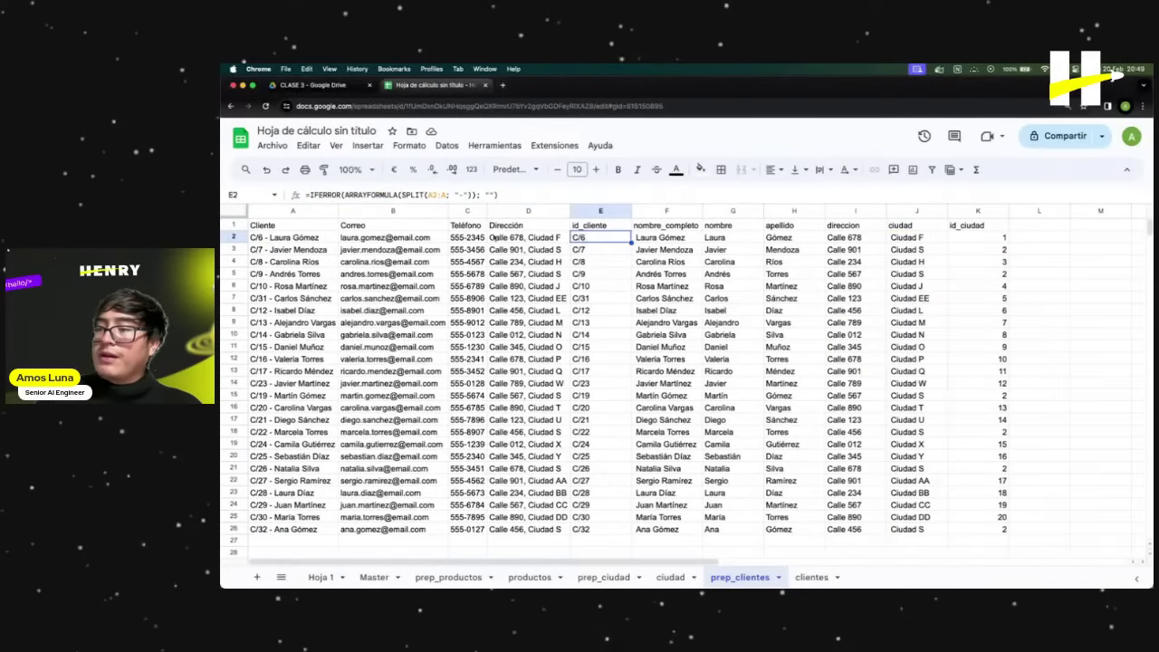
pyautogui.click(342, 249)
pyautogui.click(299, 239)
pyautogui.click(849, 285)
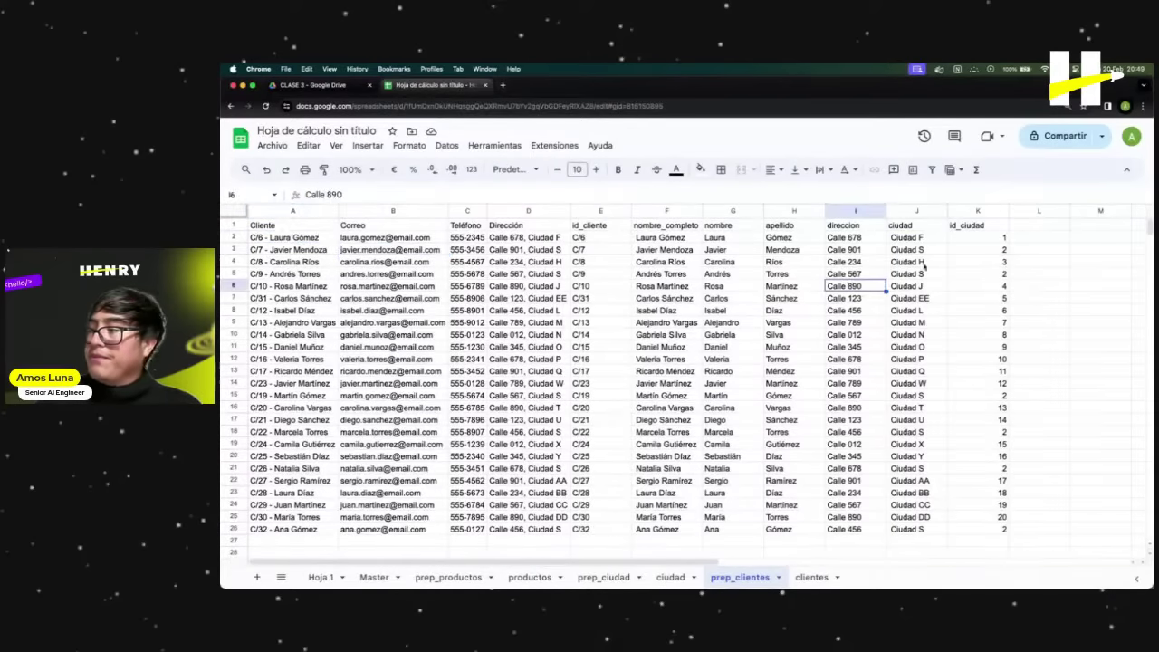
pyautogui.click(971, 238)
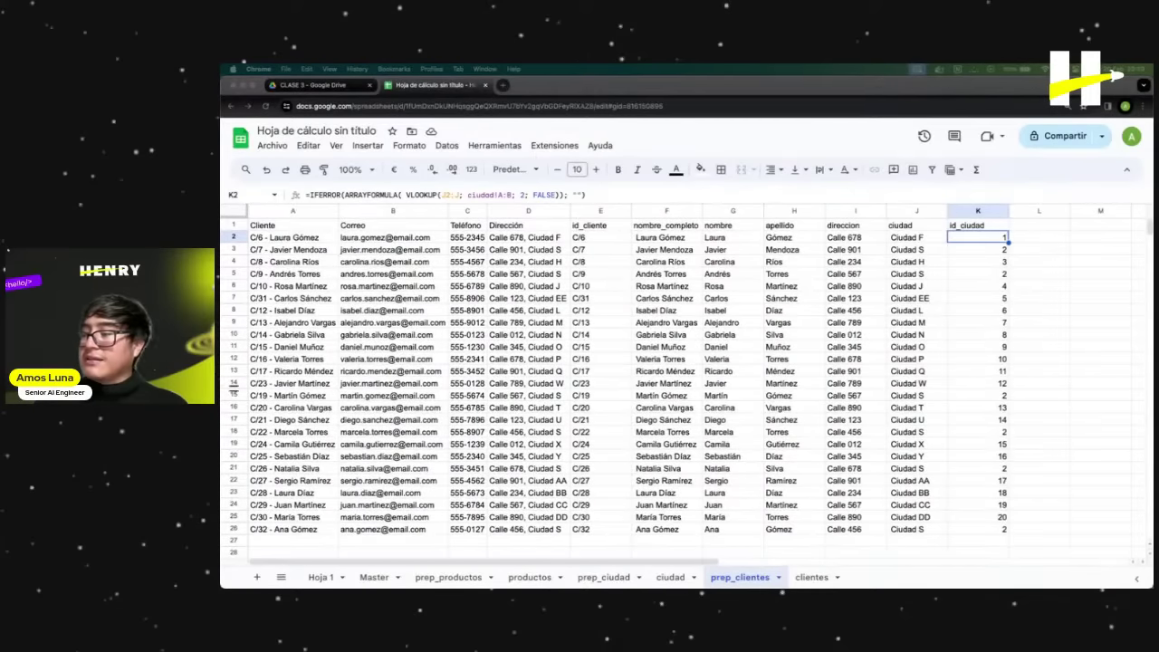
# On the clientes sheet, enter in A1 the formula =QUERY('pre-clientes'!B:K, "SELECT E, G, H, B, I ,K").
pyautogui.click(808, 576)
pyautogui.click(288, 228)
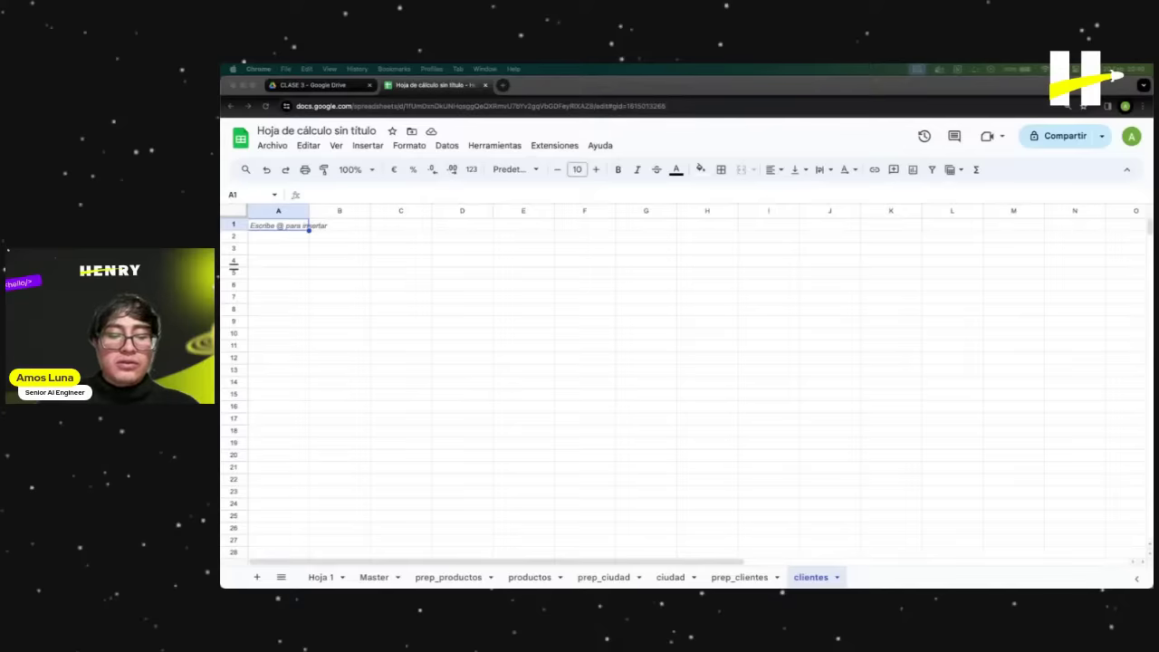
pyautogui.moveTo(288, 284); pyautogui.dragTo(301, 294)
pyautogui.click(279, 227)
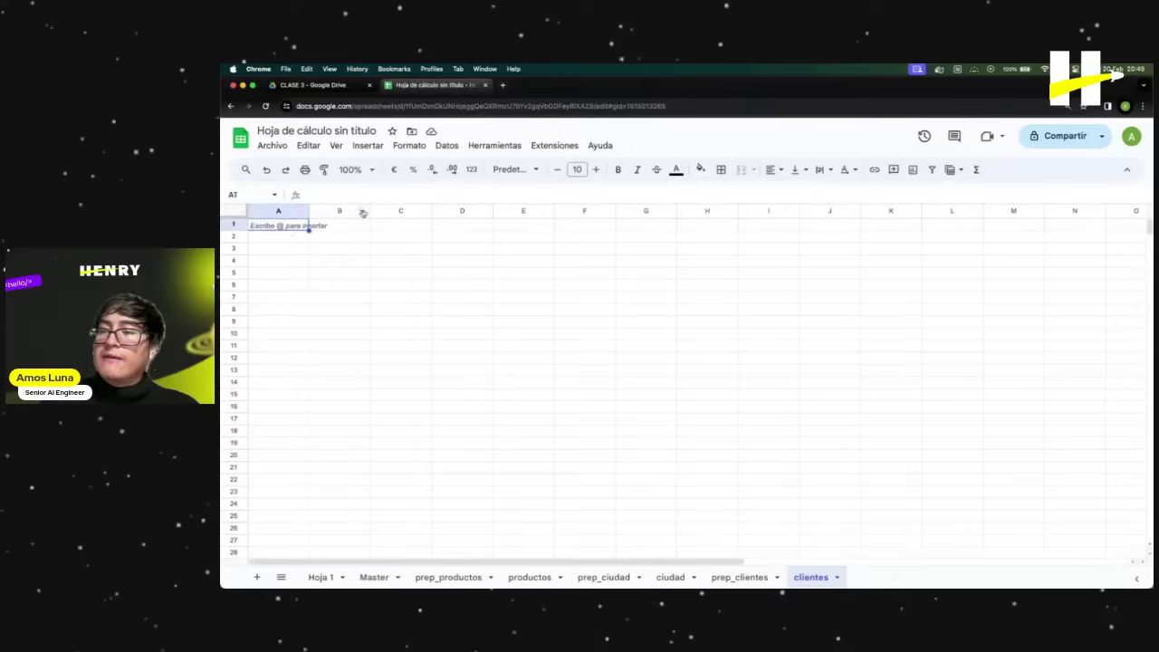
pyautogui.write('=QUERY(\'pre-clientes\'!B:K, "SELECT E, G, H, B, I ,K")')
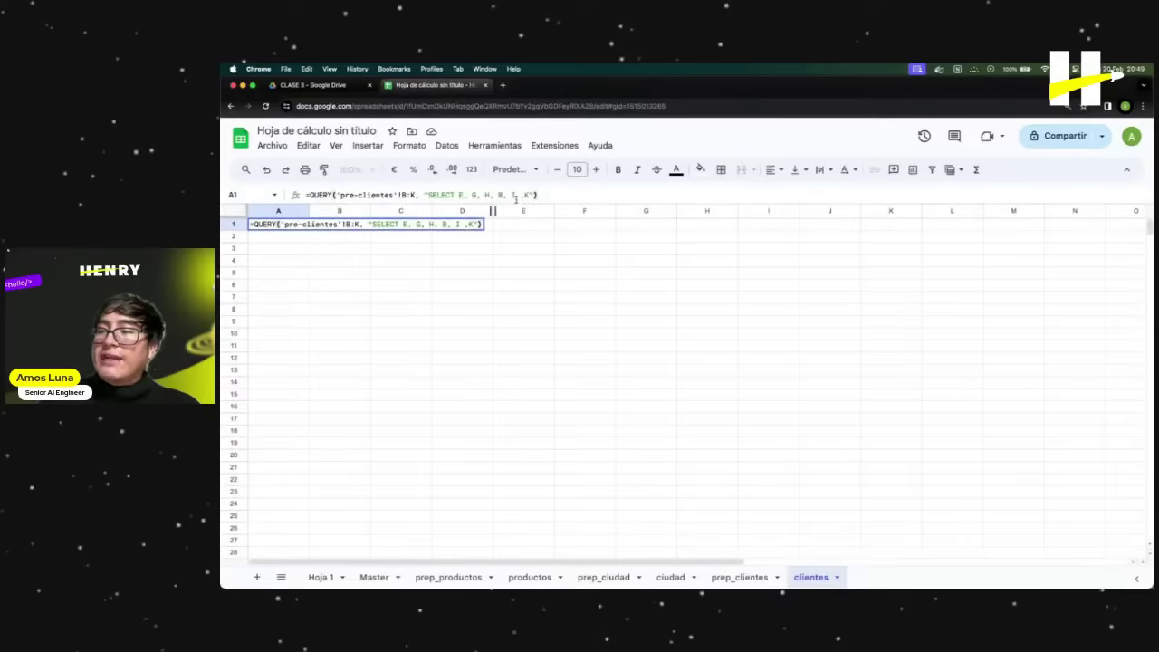
# Correct the QUERY's sheet reference to 'prep_clientes' and replace the comma after B:K with a semicolon.
pyautogui.click(360, 194)
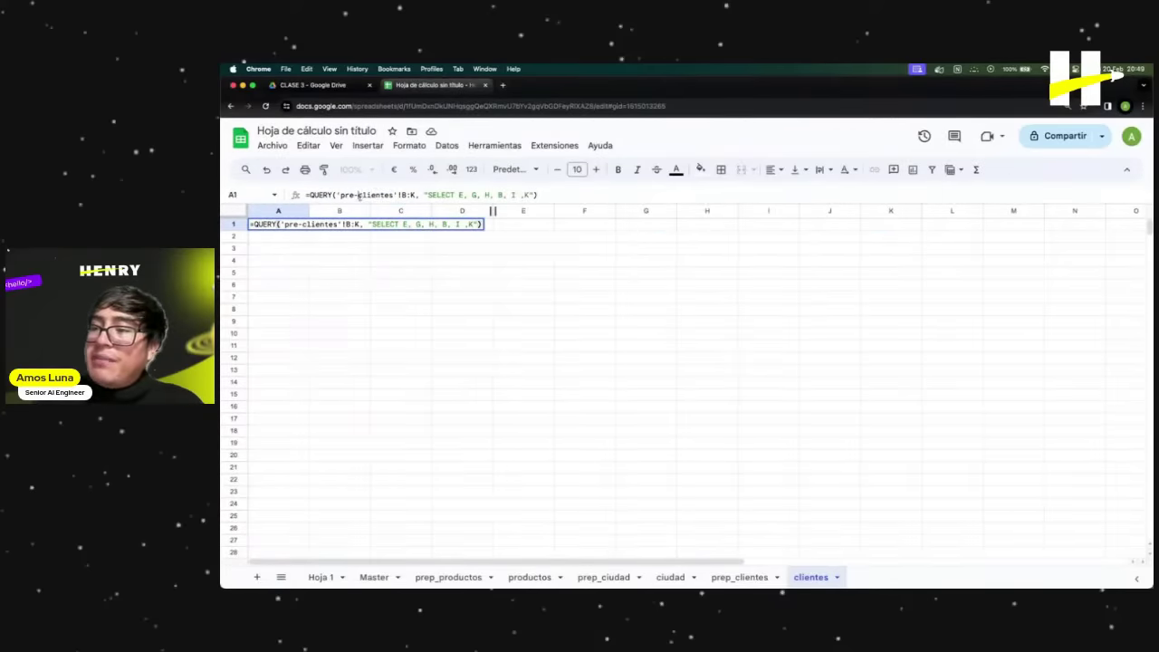
pyautogui.press('BackSpace')
pyautogui.write('p_')
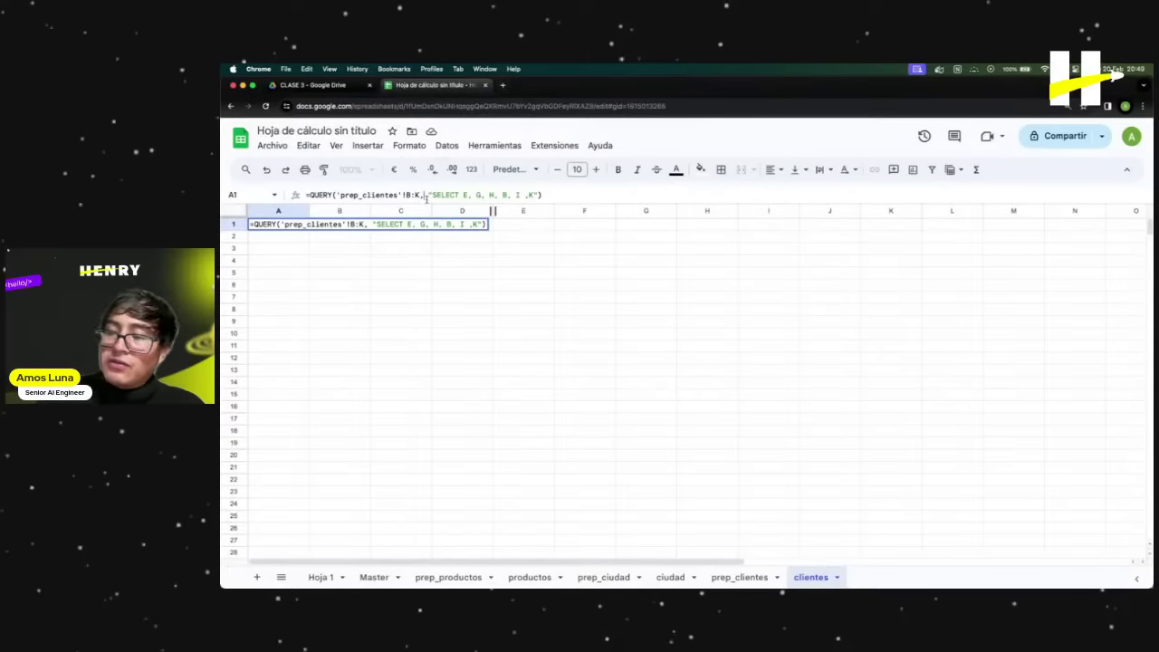
pyautogui.click(424, 195)
pyautogui.press('BackSpace')
pyautogui.write(';')
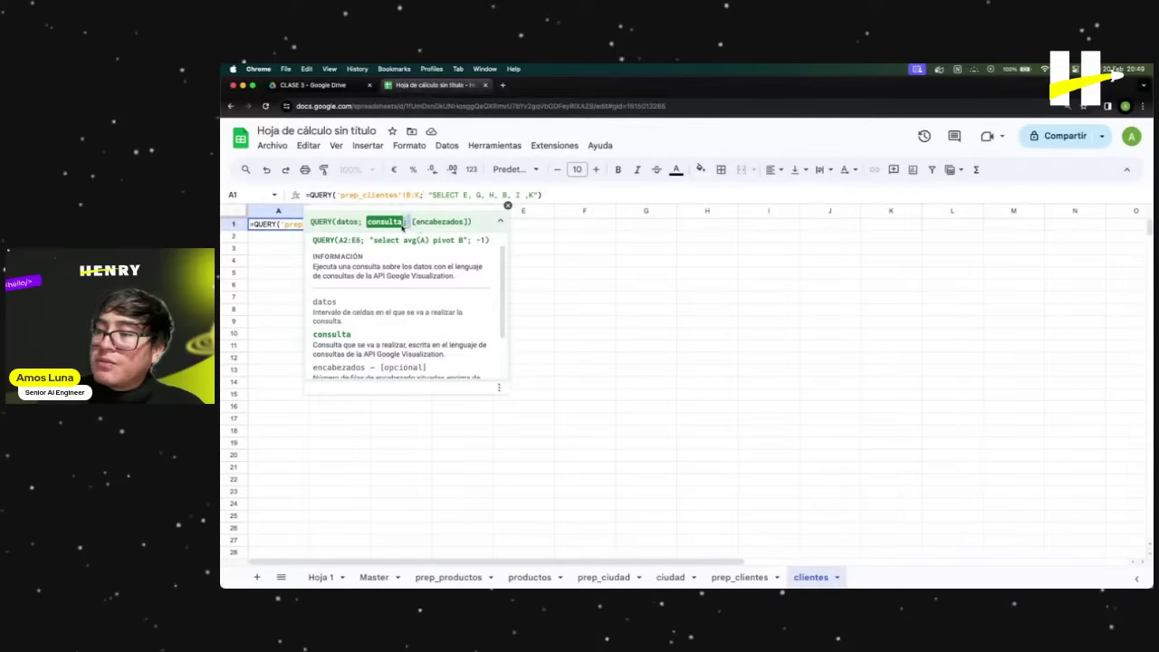
# Read the function help on QUERY's datos, consulta and optional encabezados arguments.
pyautogui.click(405, 224)
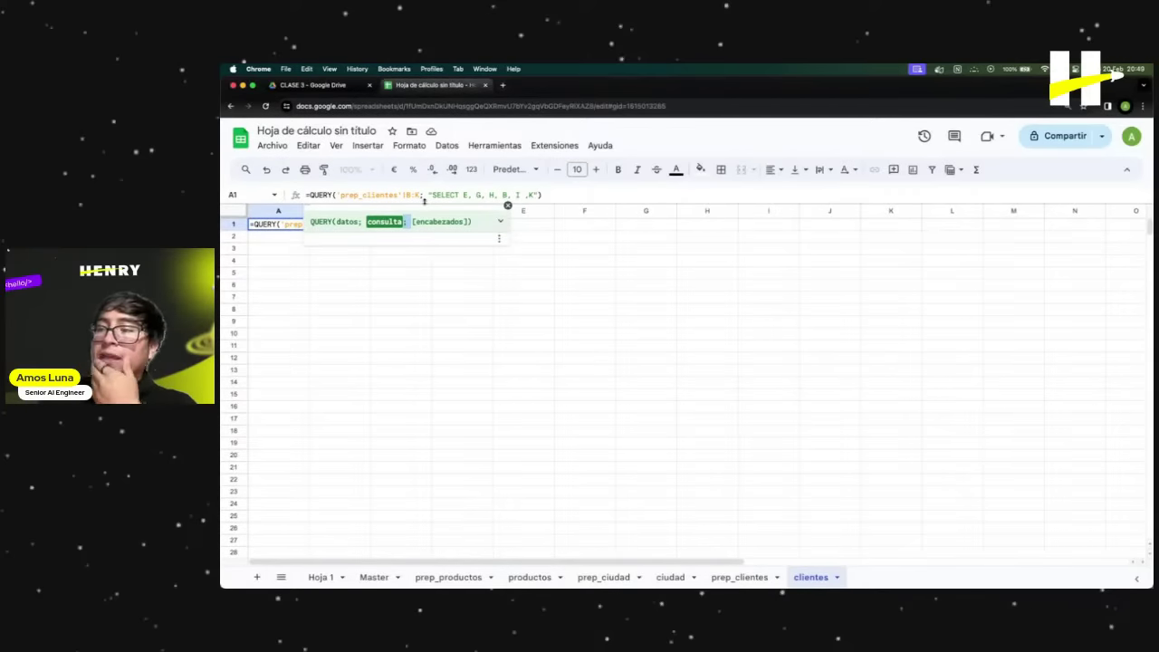
pyautogui.click(500, 221)
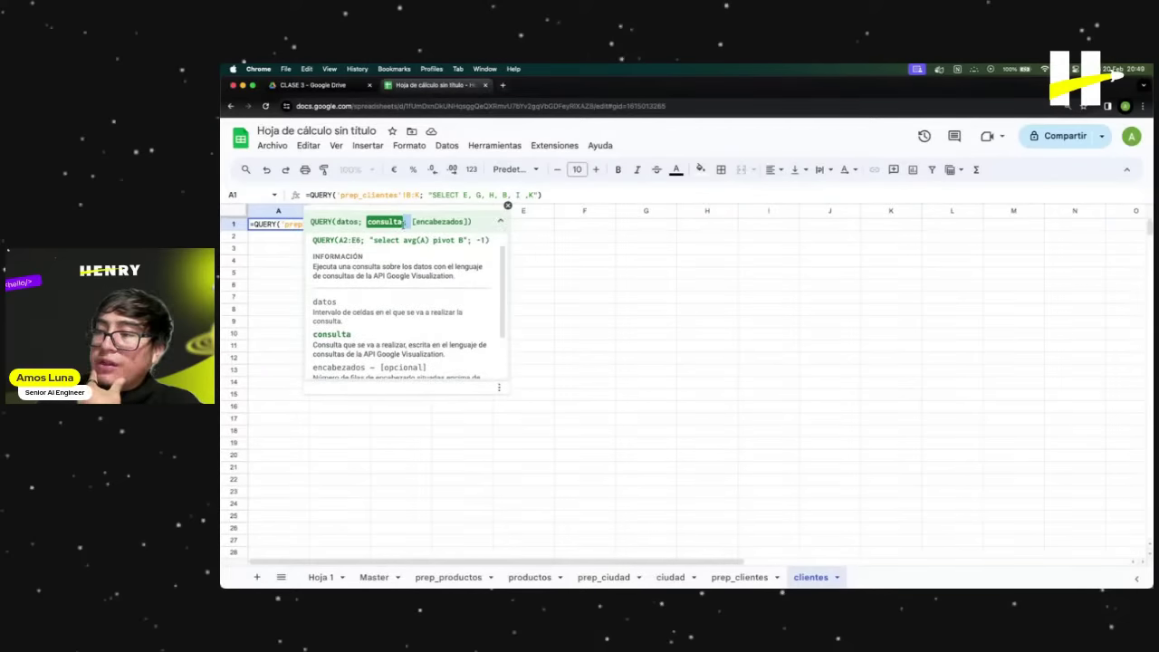
pyautogui.scroll(-4, 380, 298)
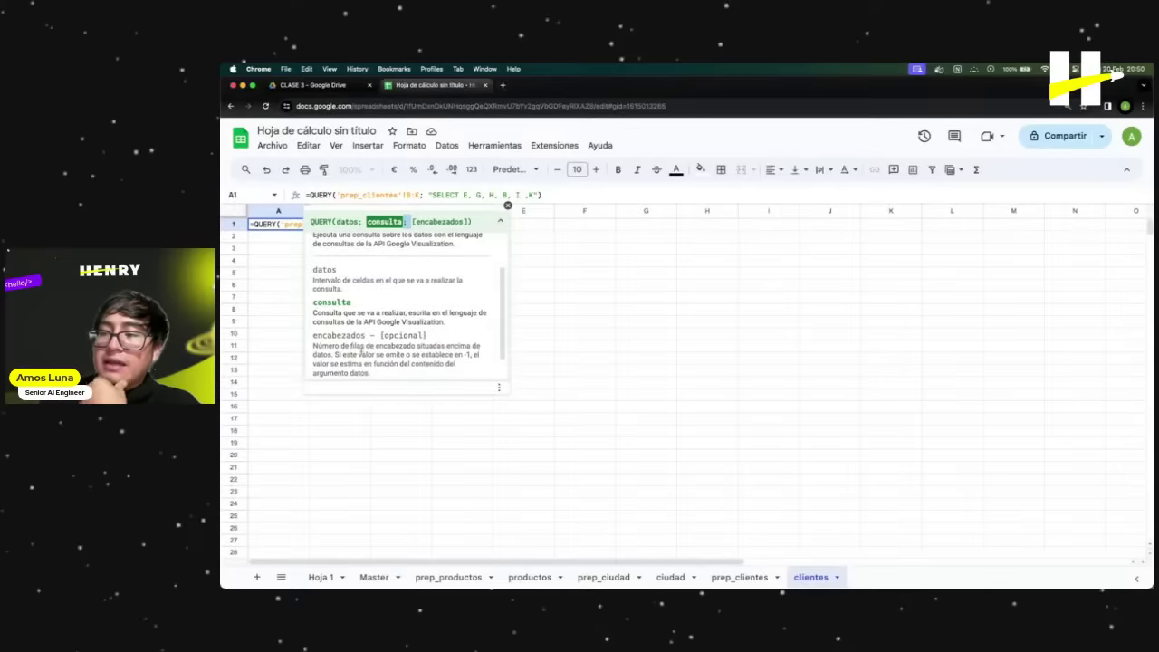
pyautogui.scroll(-2, 396, 306)
pyautogui.scroll(6, 399, 305)
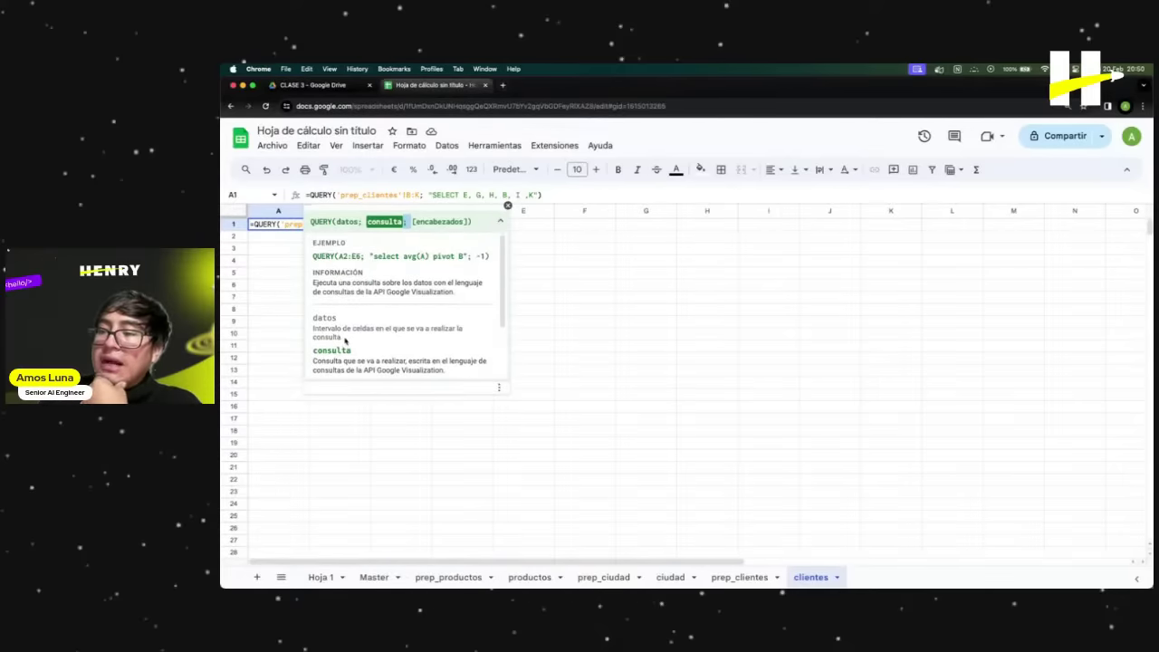
pyautogui.scroll(-1, 451, 325)
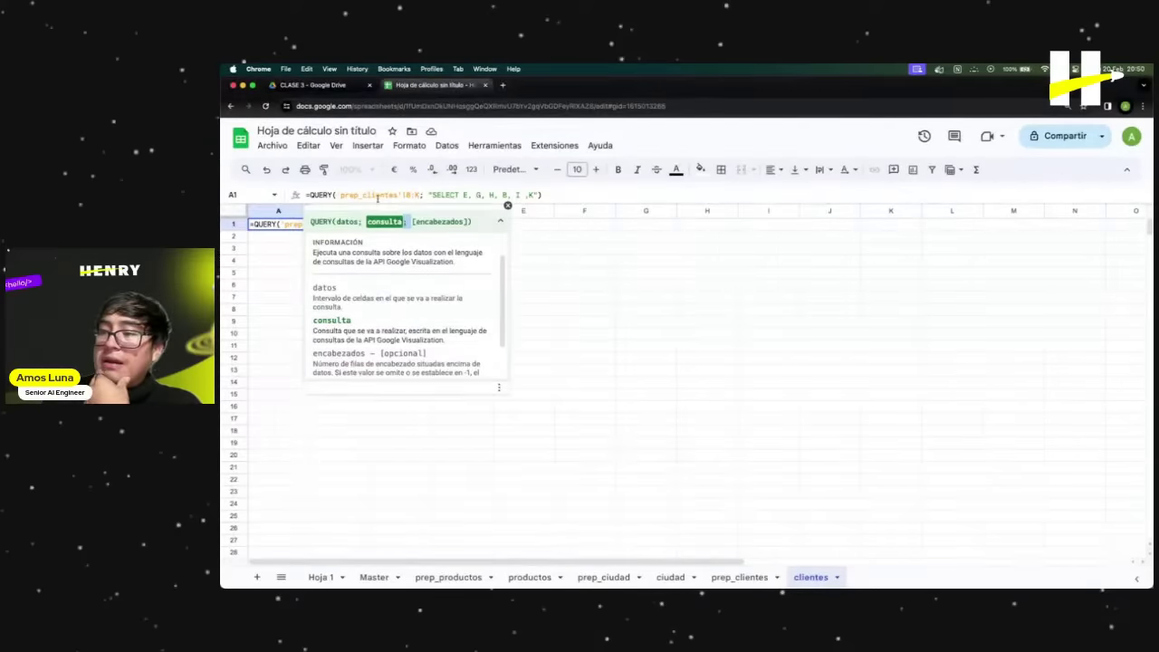
# Examine columns B to K of prep_clientes as the QUERY's data range and return to the clientes sheet.
pyautogui.click(739, 577)
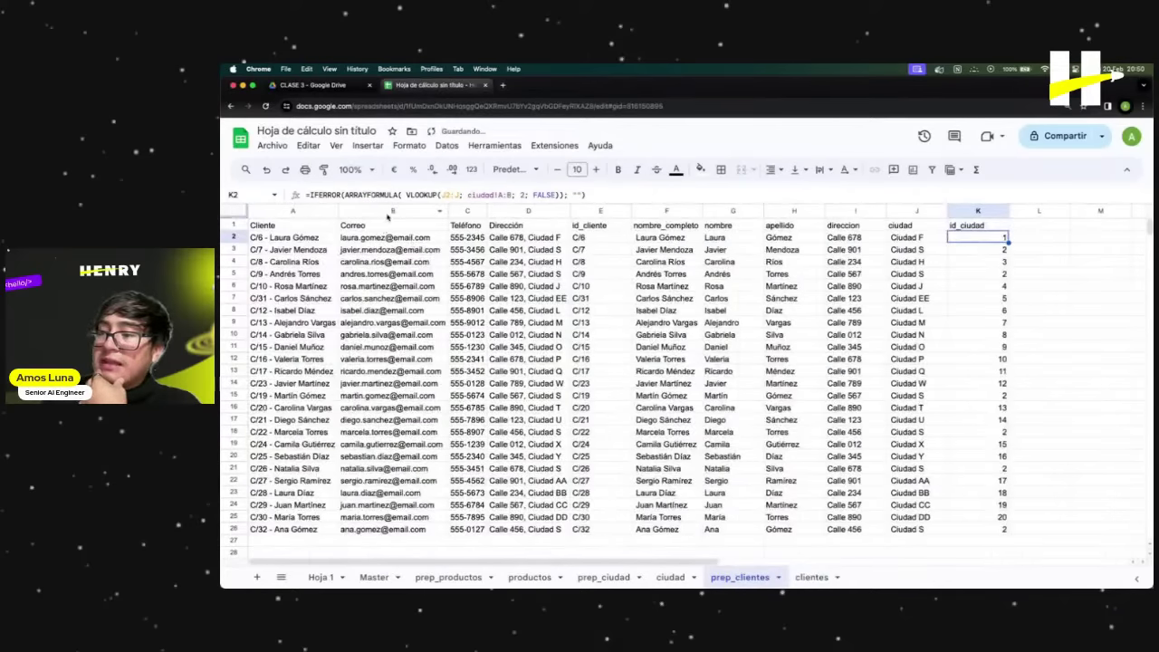
pyautogui.click(290, 249)
pyautogui.click(299, 226)
pyautogui.click(299, 212)
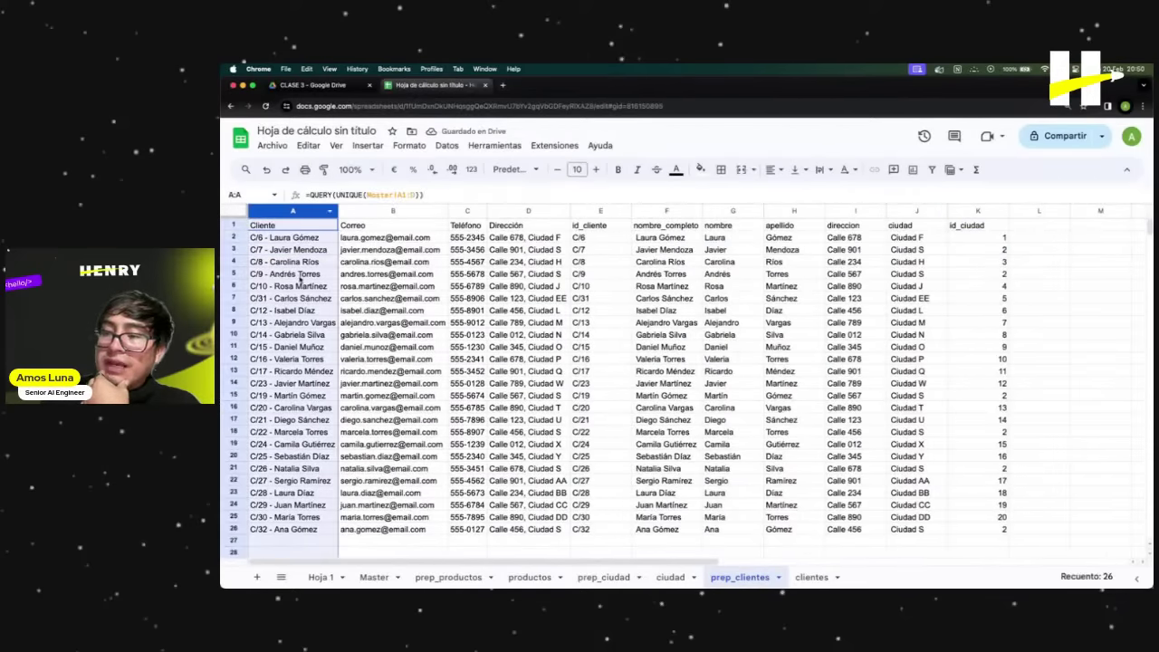
pyautogui.click(389, 262)
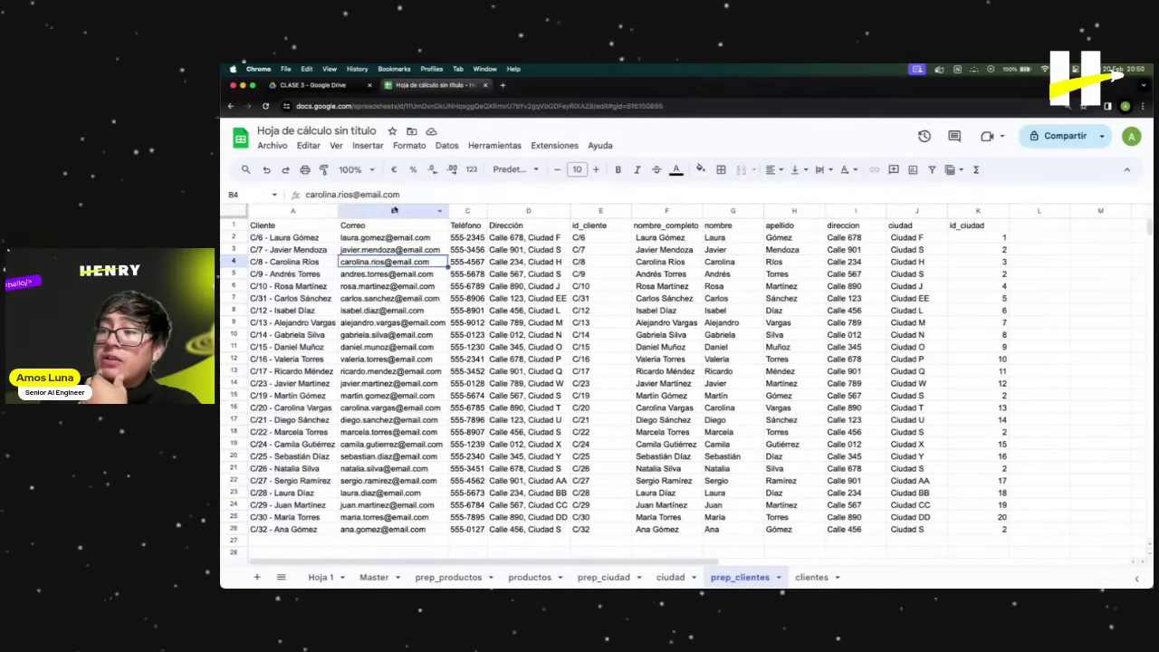
pyautogui.click(399, 211)
pyautogui.moveTo(399, 211); pyautogui.dragTo(1002, 295)
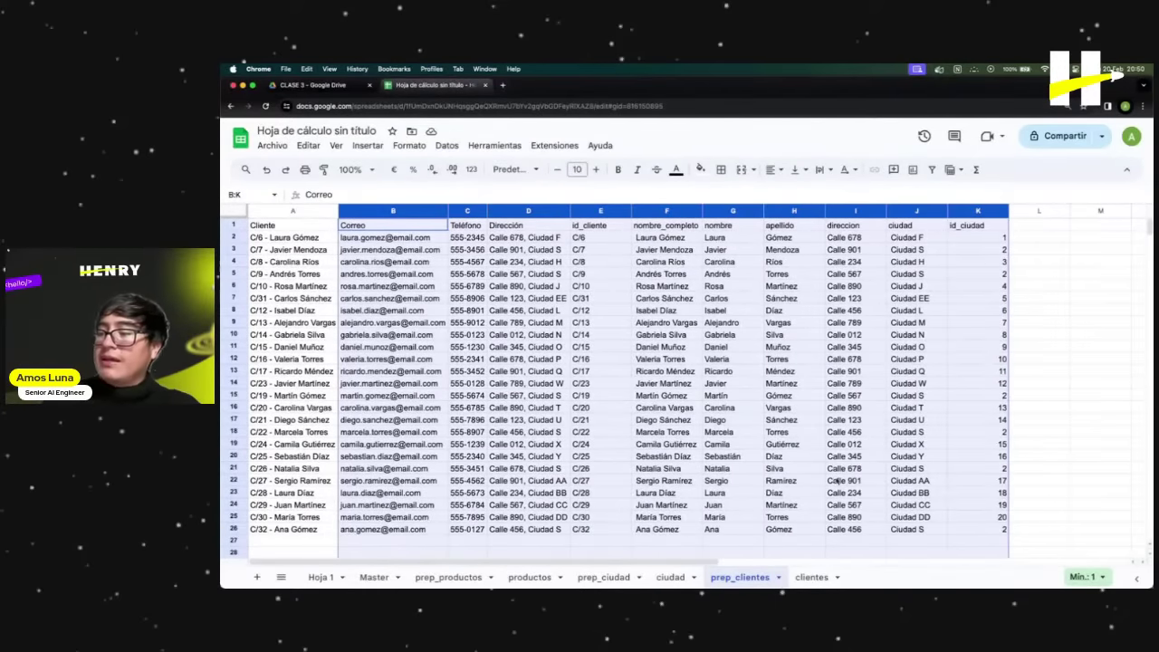
pyautogui.click(808, 577)
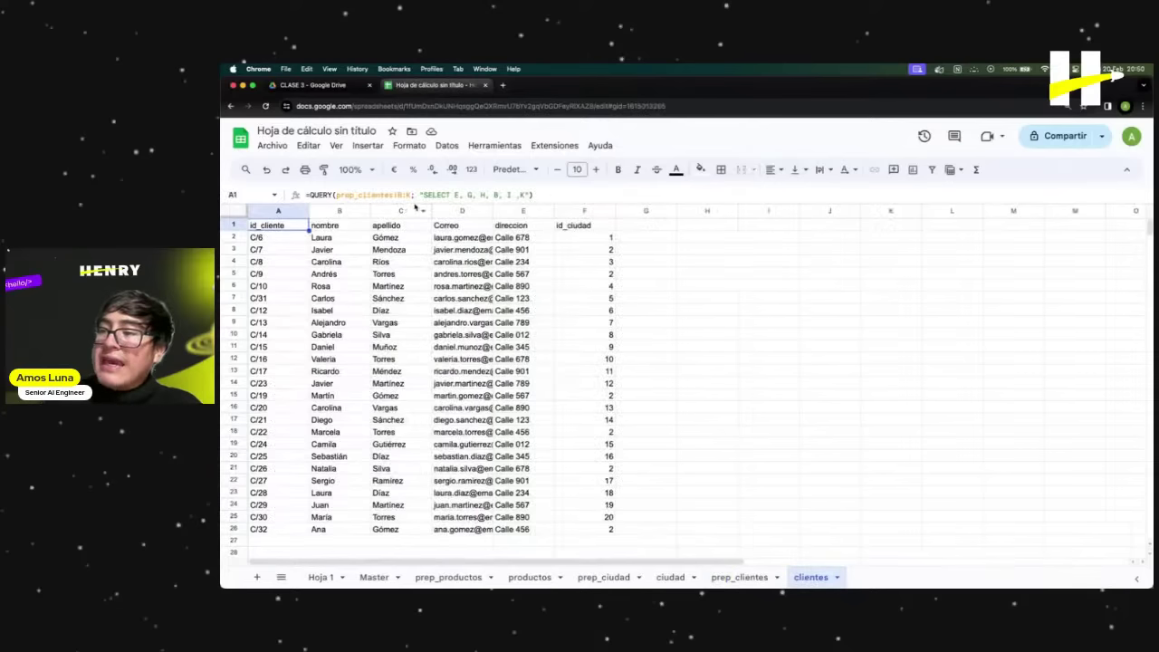
# Review the SELECT keyword and column list E, G, H, B, I, K in the A1 formula, and inspect the resulting columns.
pyautogui.moveTo(423, 195); pyautogui.dragTo(451, 195)
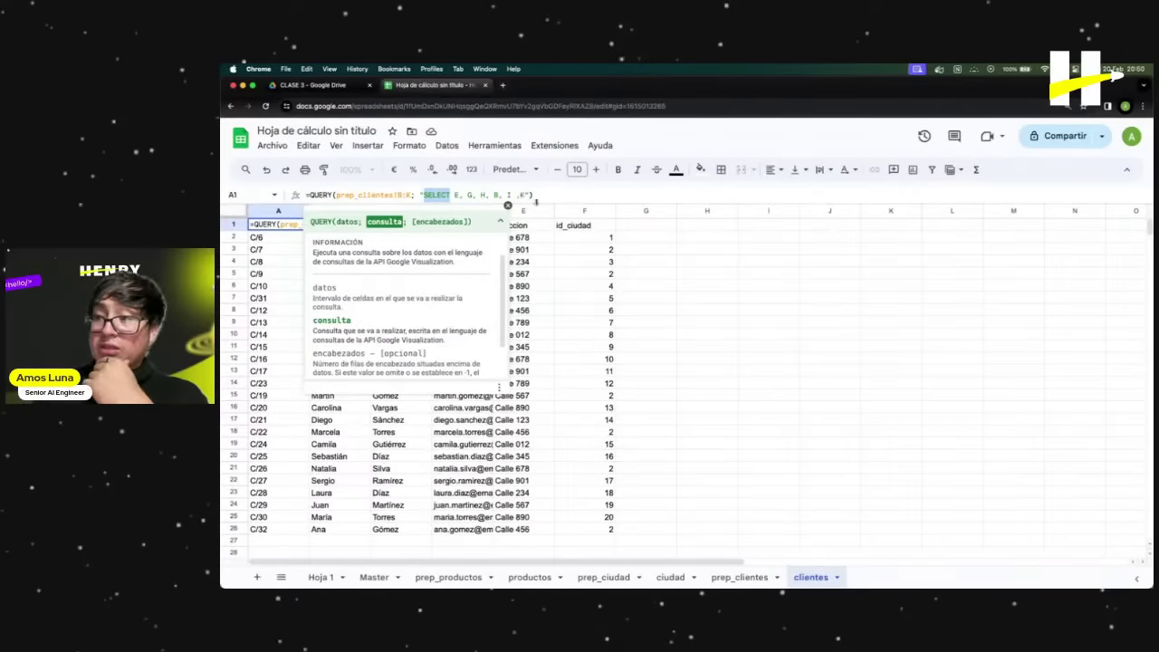
pyautogui.moveTo(454, 195); pyautogui.dragTo(525, 195)
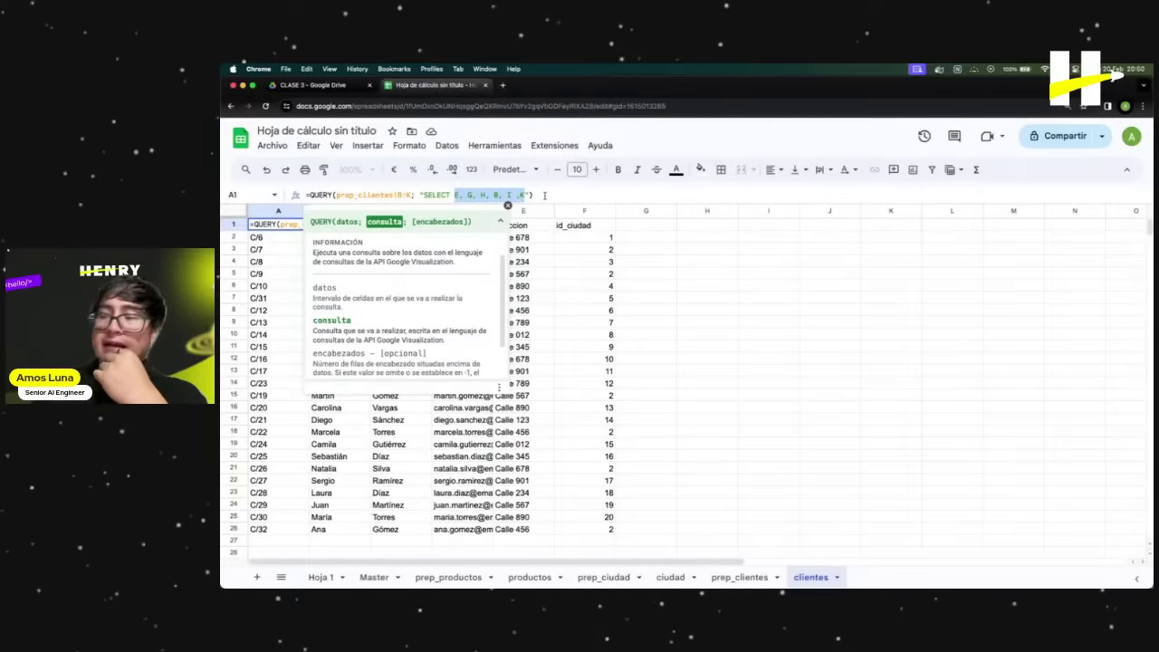
pyautogui.press('Return')
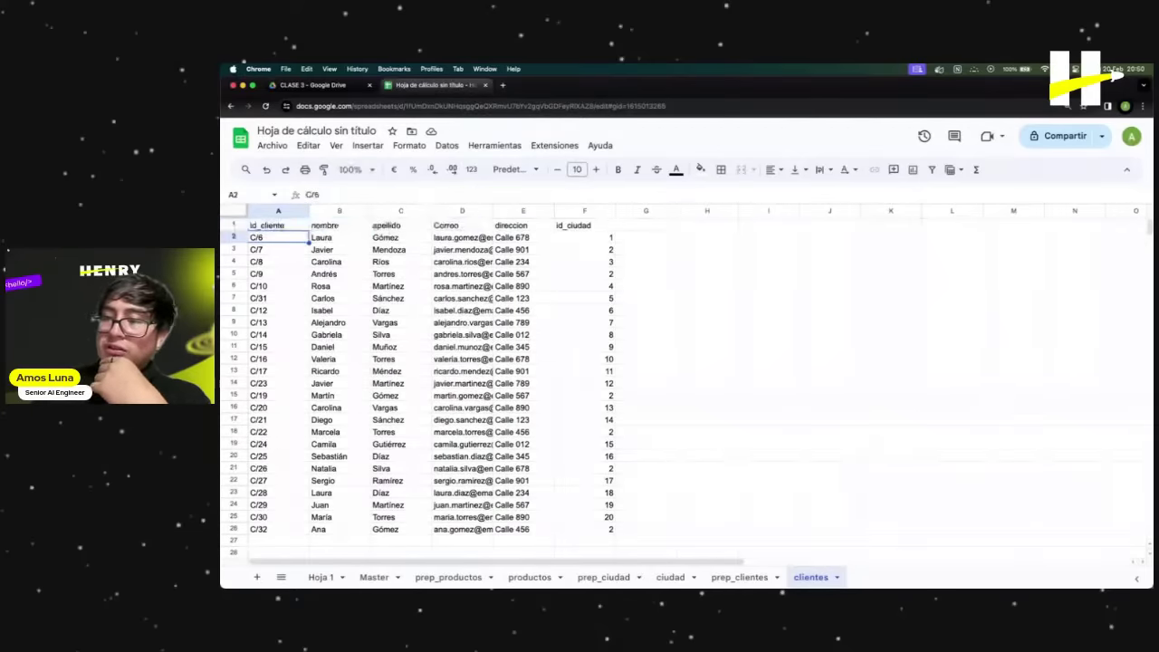
pyautogui.click(437, 298)
pyautogui.click(584, 285)
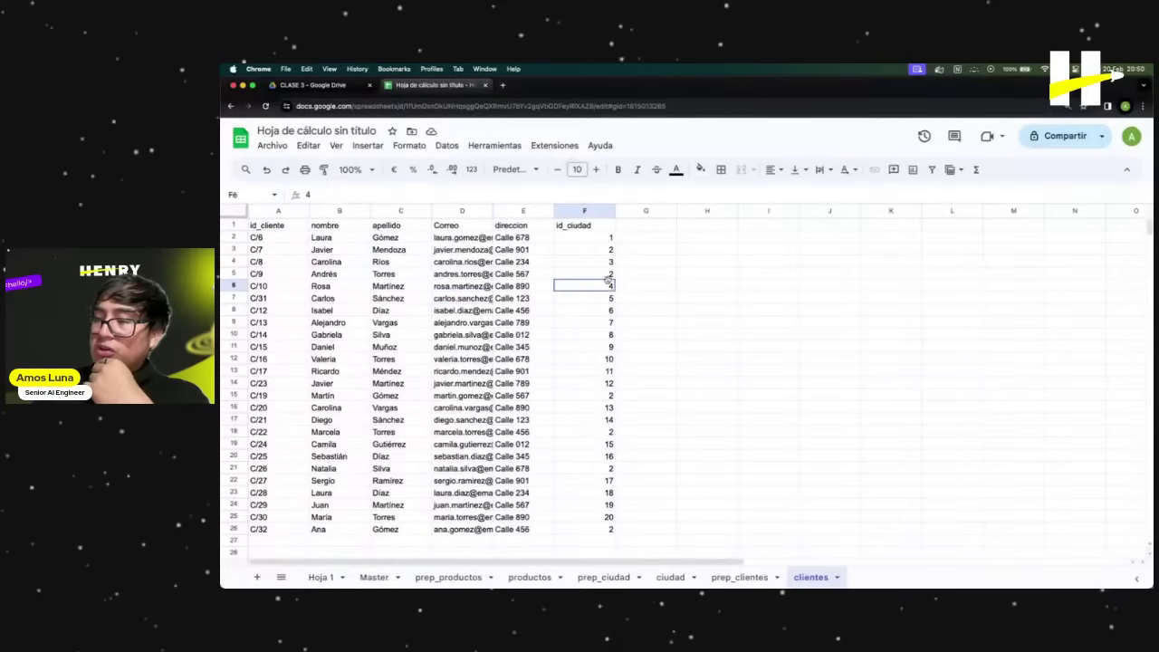
# Fit the Correo column's width to its contents and make the clientes header row centred and bold.
pyautogui.doubleClick(494, 223)
pyautogui.click(233, 225)
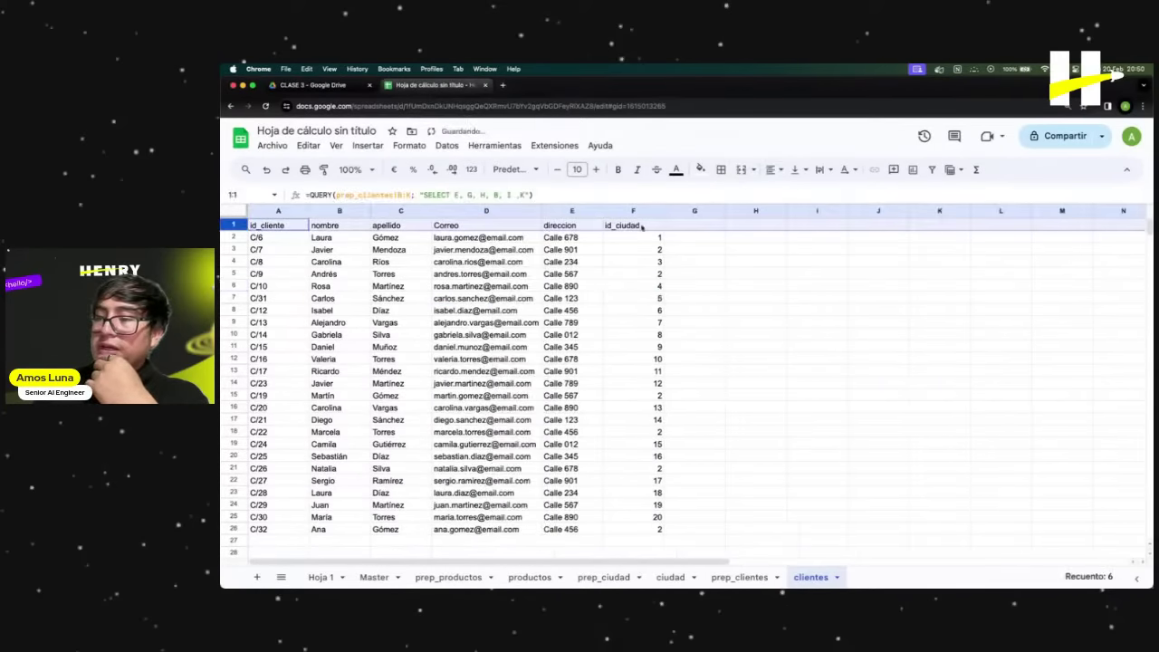
pyautogui.click(773, 170)
pyautogui.click(793, 195)
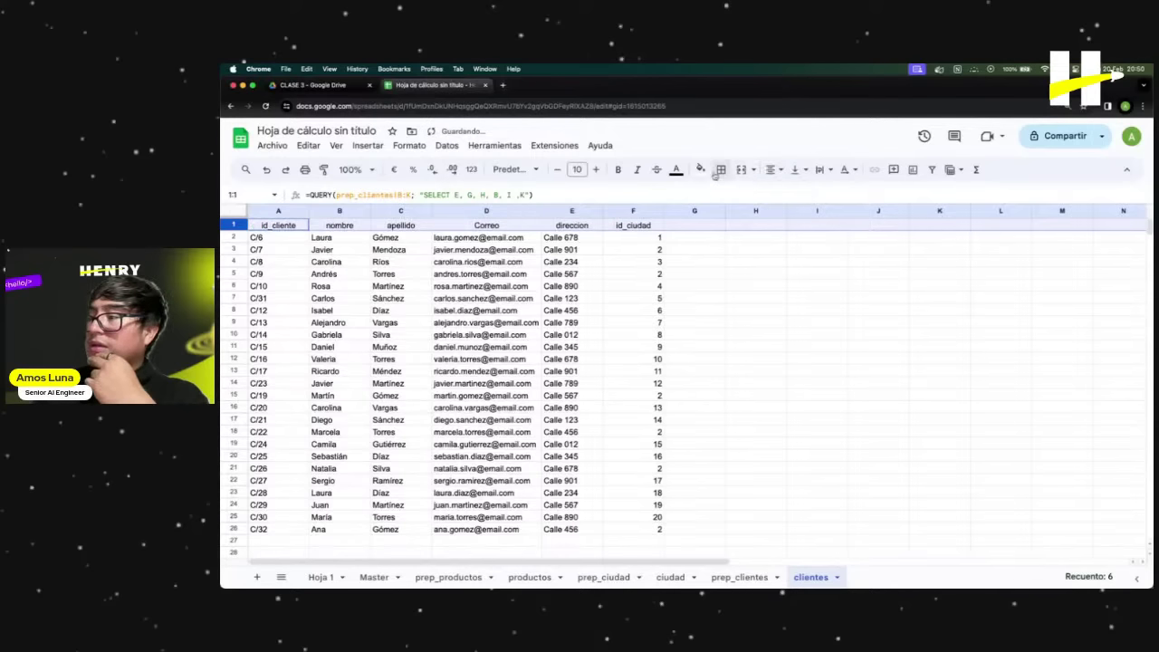
pyautogui.click(618, 170)
pyautogui.click(539, 300)
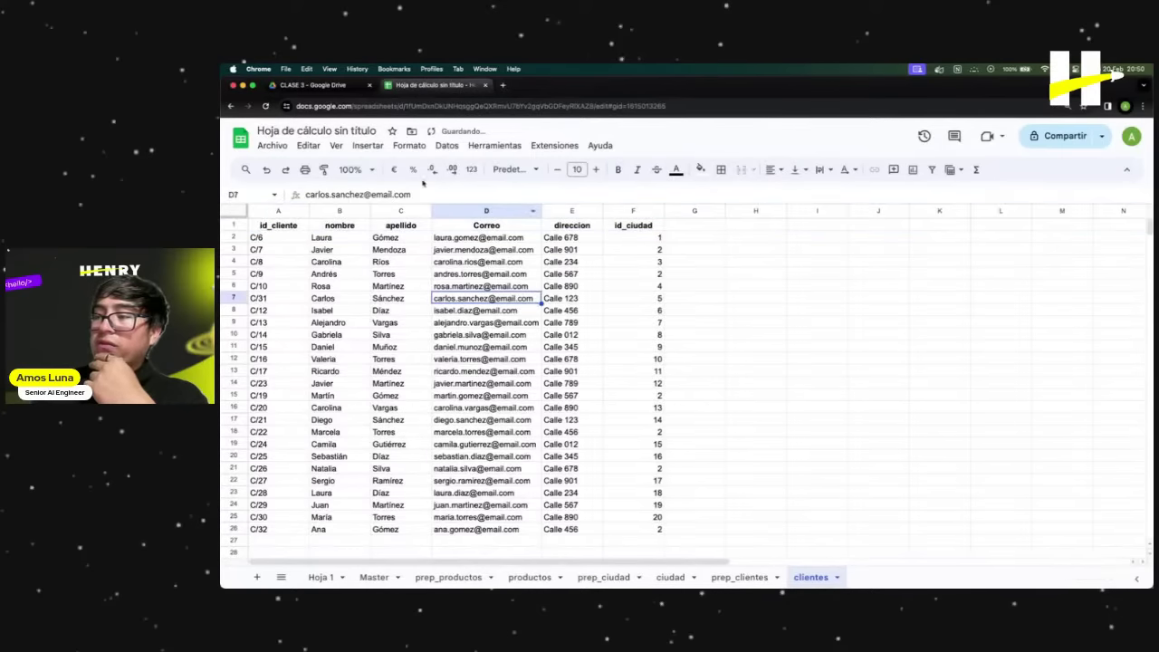
# Highlight the full text of the QUERY formula in A1 of clientes and leave the cell without editing it.
pyautogui.click(276, 226)
pyautogui.write('=QUERY(prep_clientes!B:K; "SELECT E, G, H, B, I ,K")')
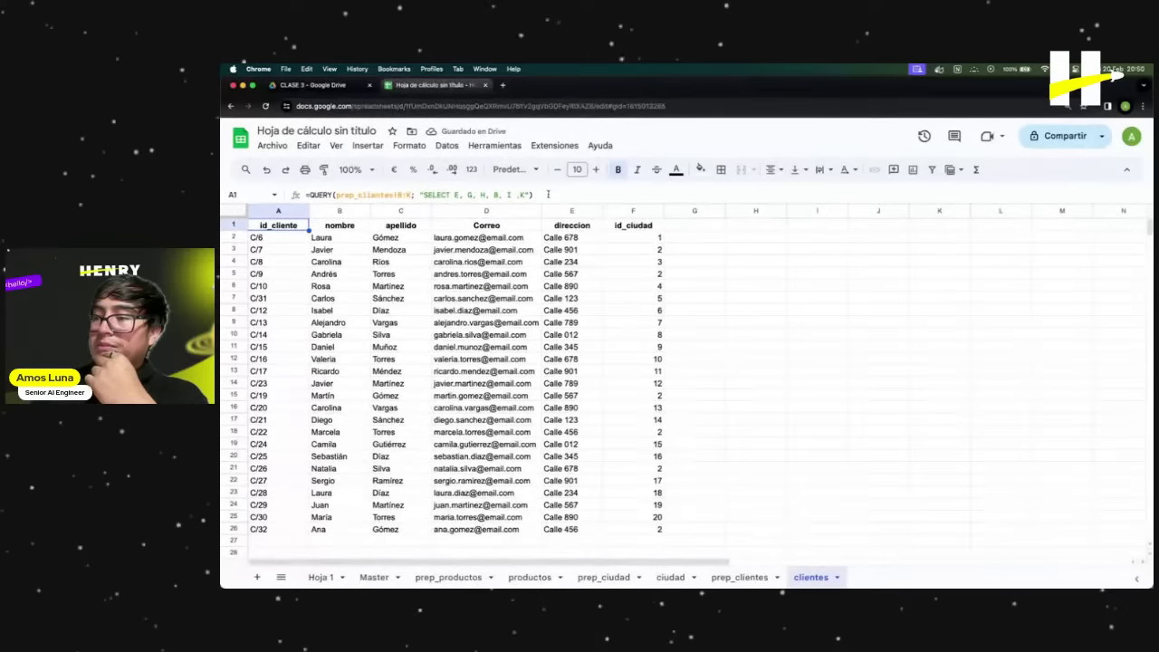
pyautogui.hotkey('ctrl', 'a')
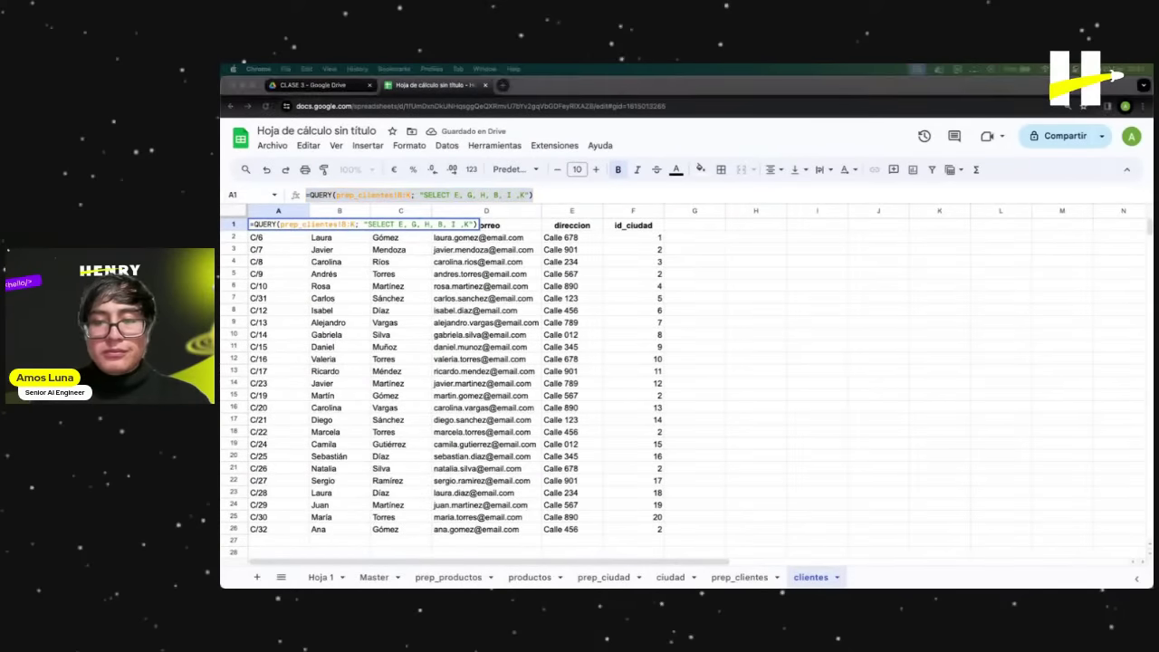
pyautogui.press('super+Tab')
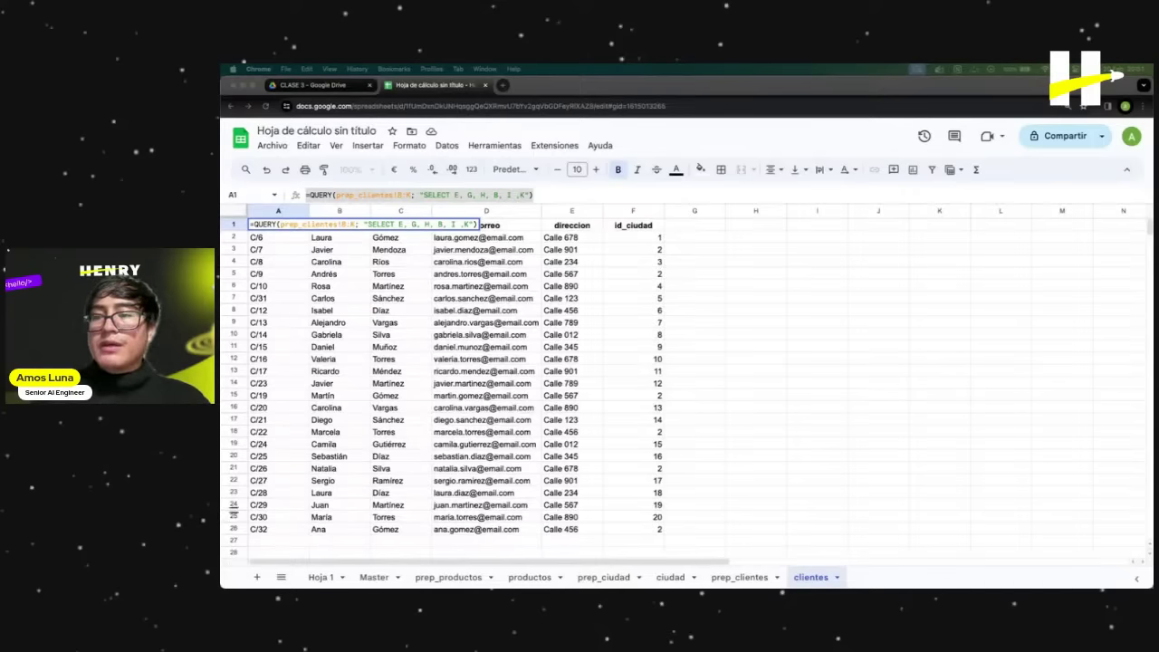
pyautogui.press('super+Tab')
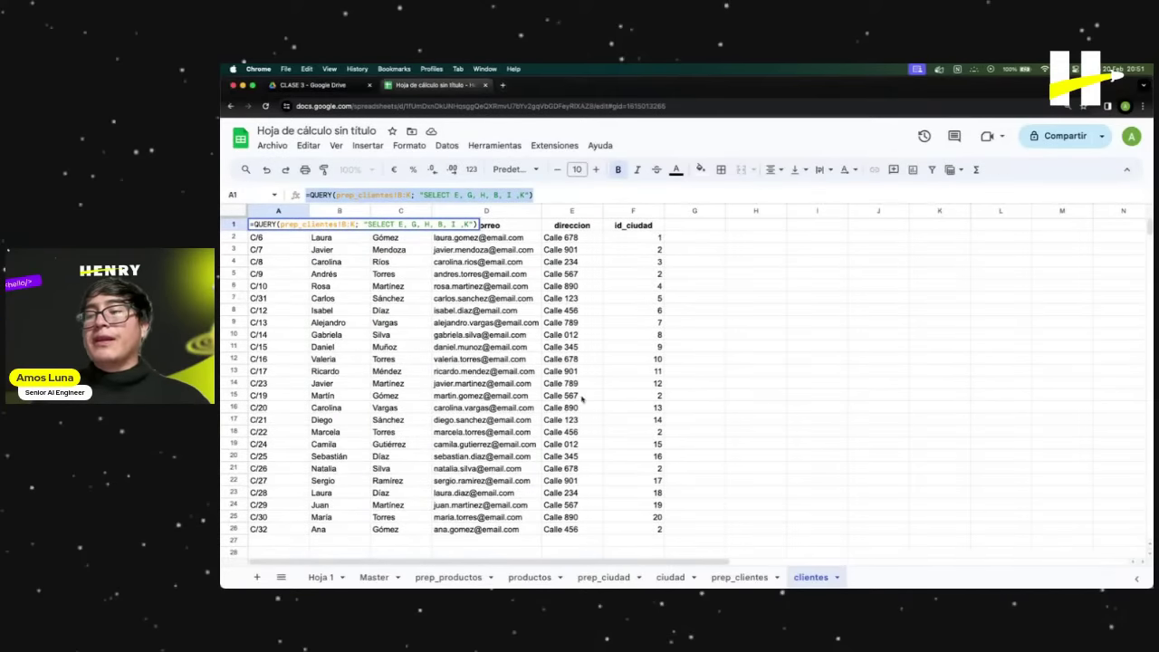
pyautogui.click(571, 358)
pyautogui.click(675, 372)
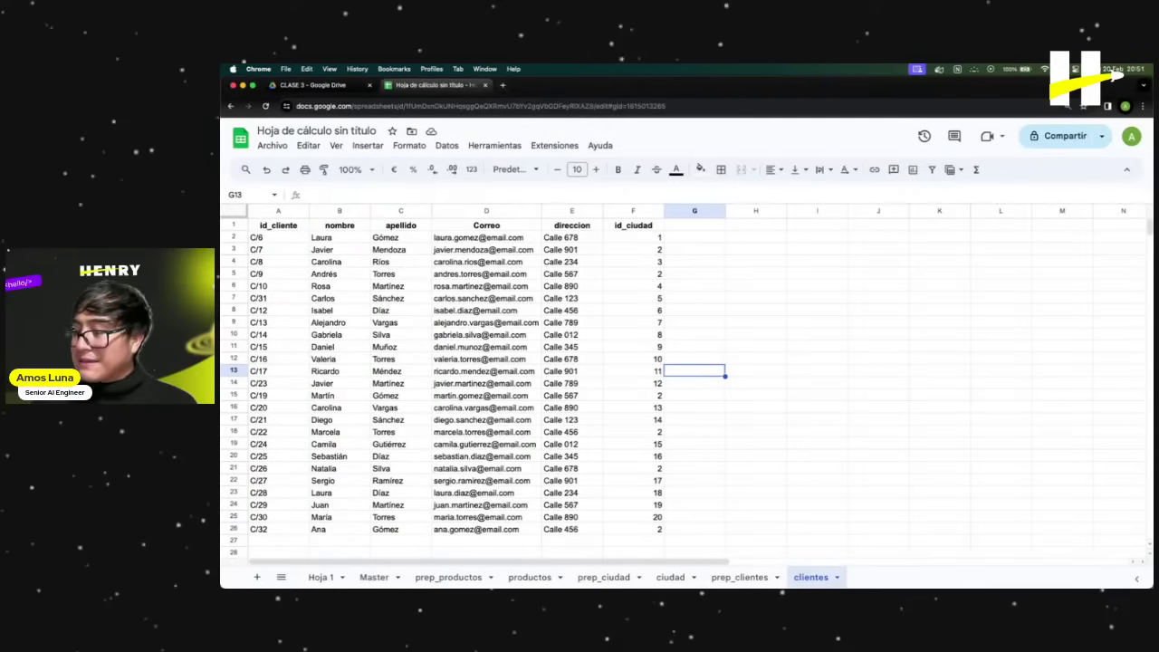
# Review the first client record in clientes field by field, from id_cliente, nombre, apellido and Correo through direccion and id_ciudad.
pyautogui.moveTo(484, 441)
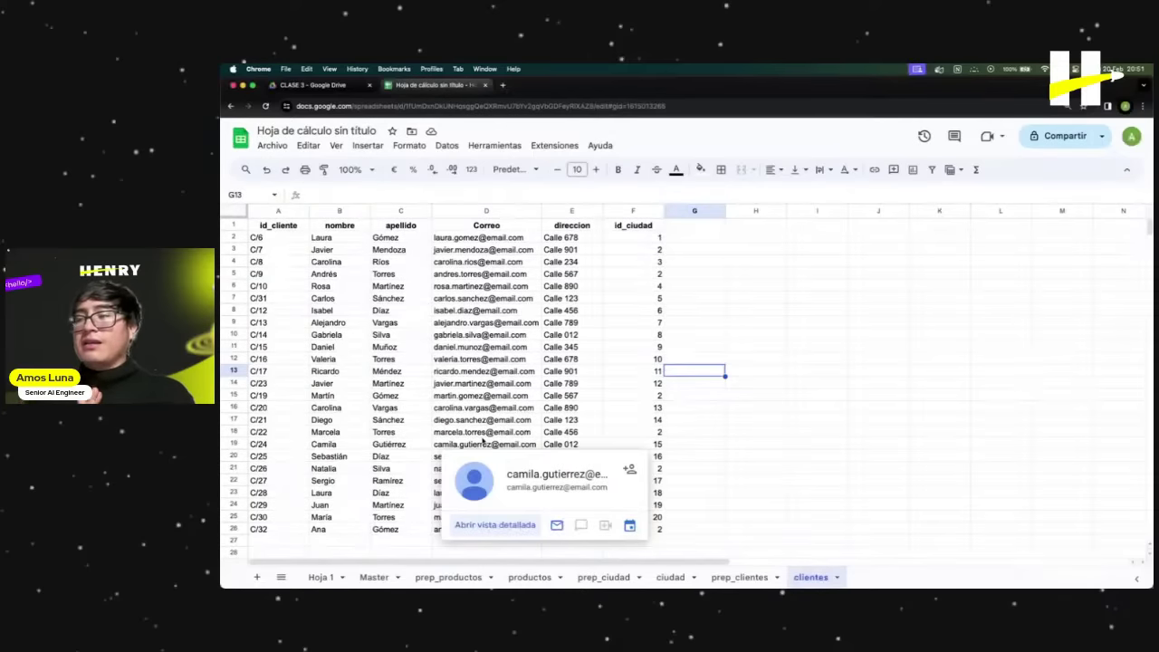
pyautogui.click(344, 338)
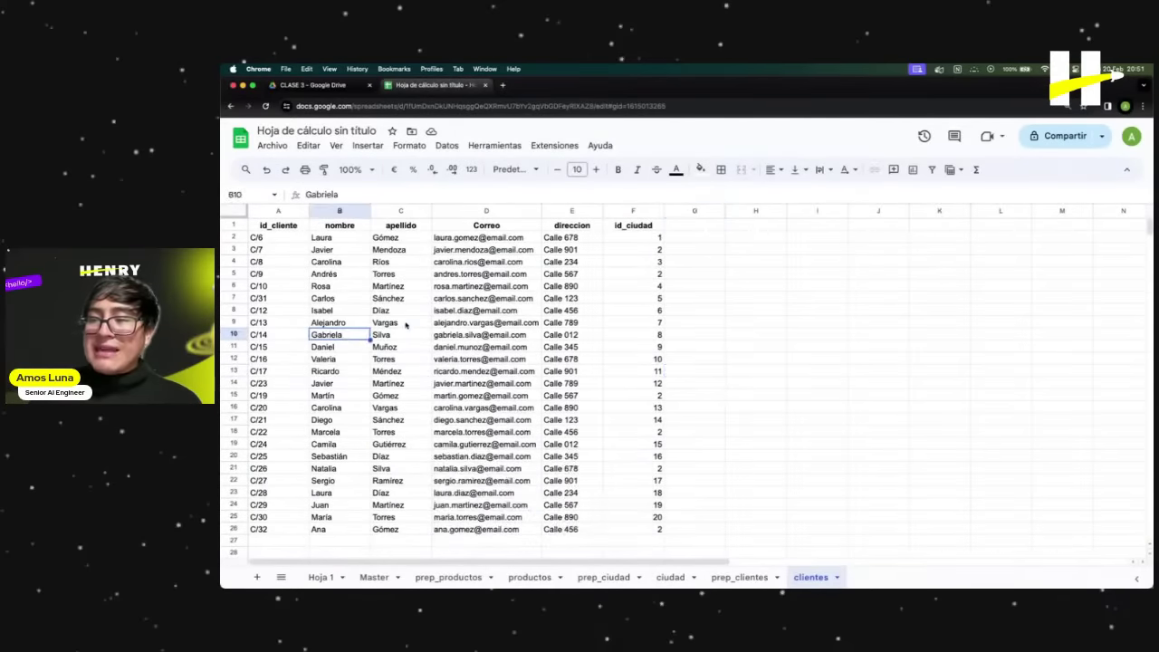
pyautogui.click(402, 323)
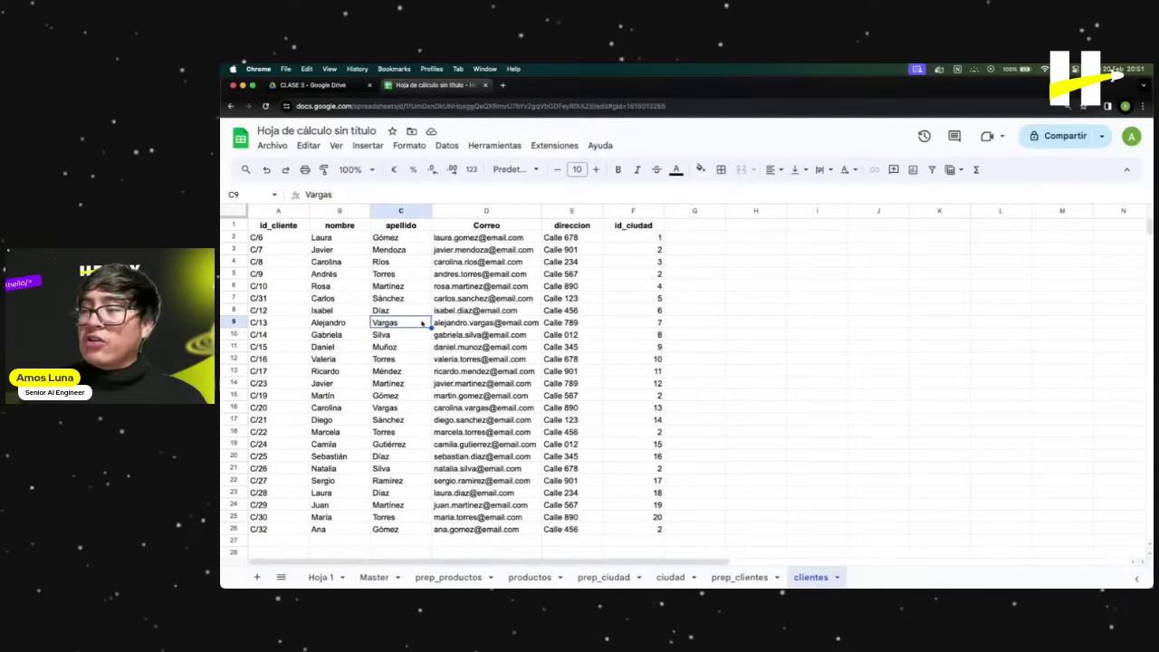
pyautogui.click(489, 265)
pyautogui.click(286, 228)
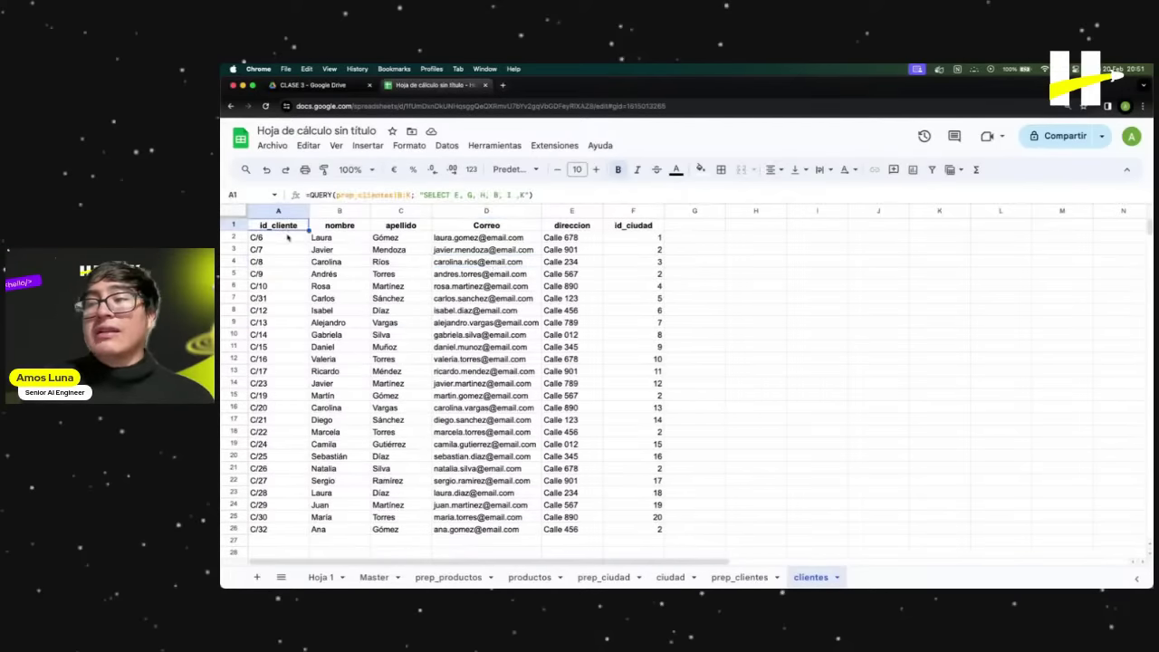
pyautogui.click(289, 237)
pyautogui.click(339, 240)
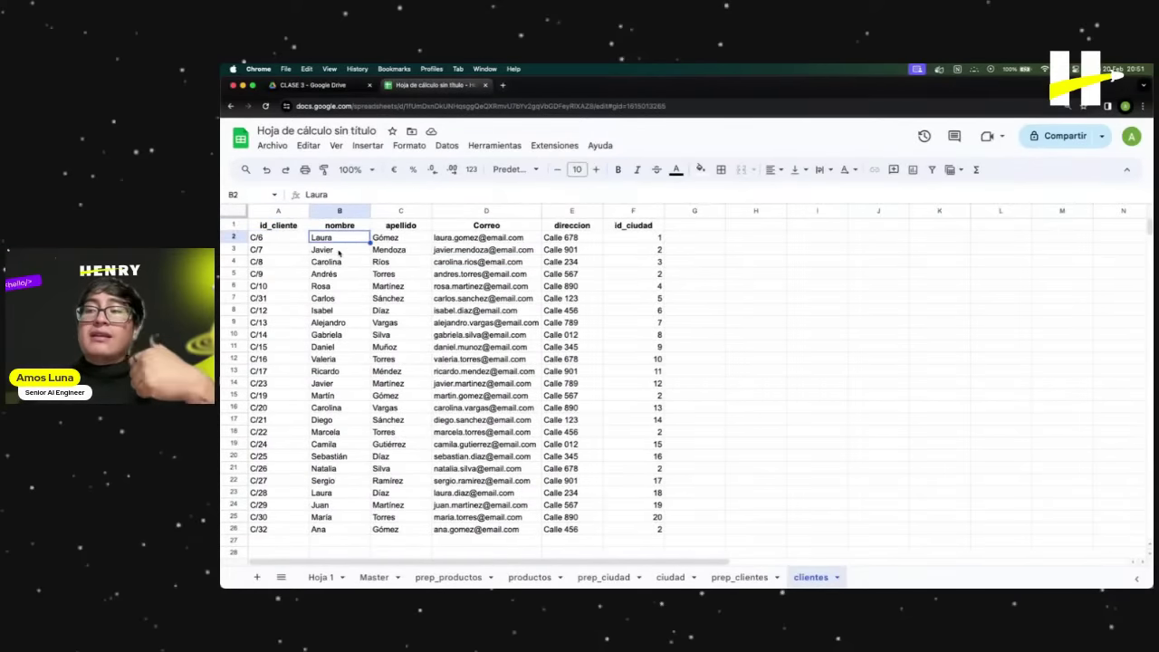
pyautogui.click(386, 241)
pyautogui.click(489, 239)
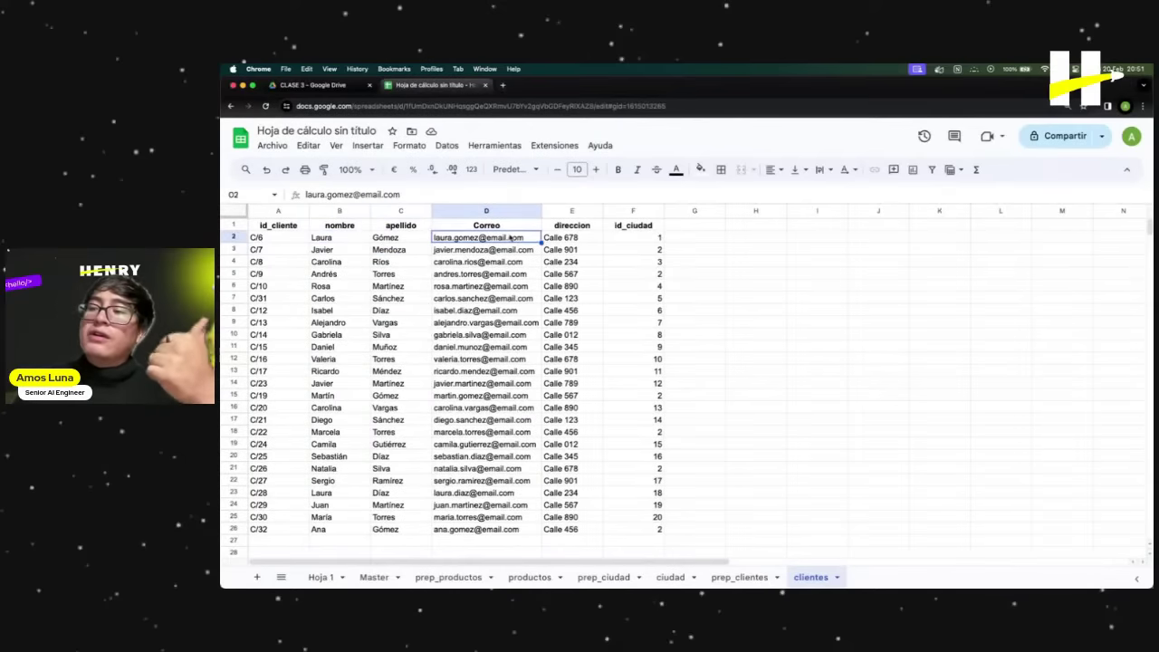
pyautogui.click(572, 239)
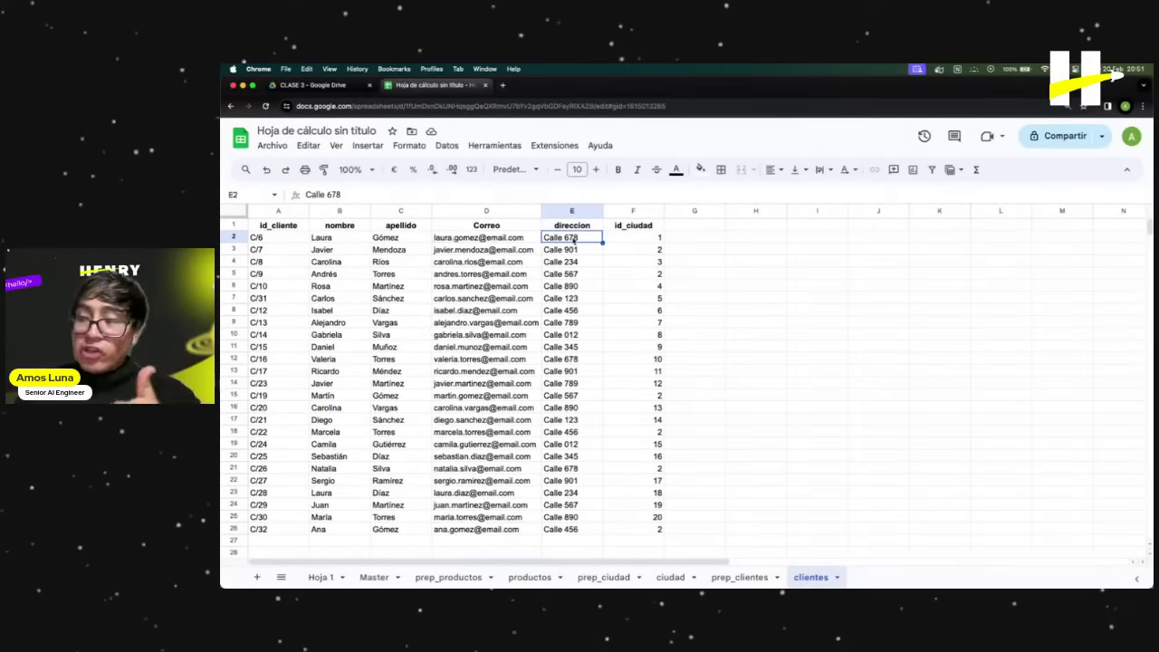
pyautogui.click(643, 240)
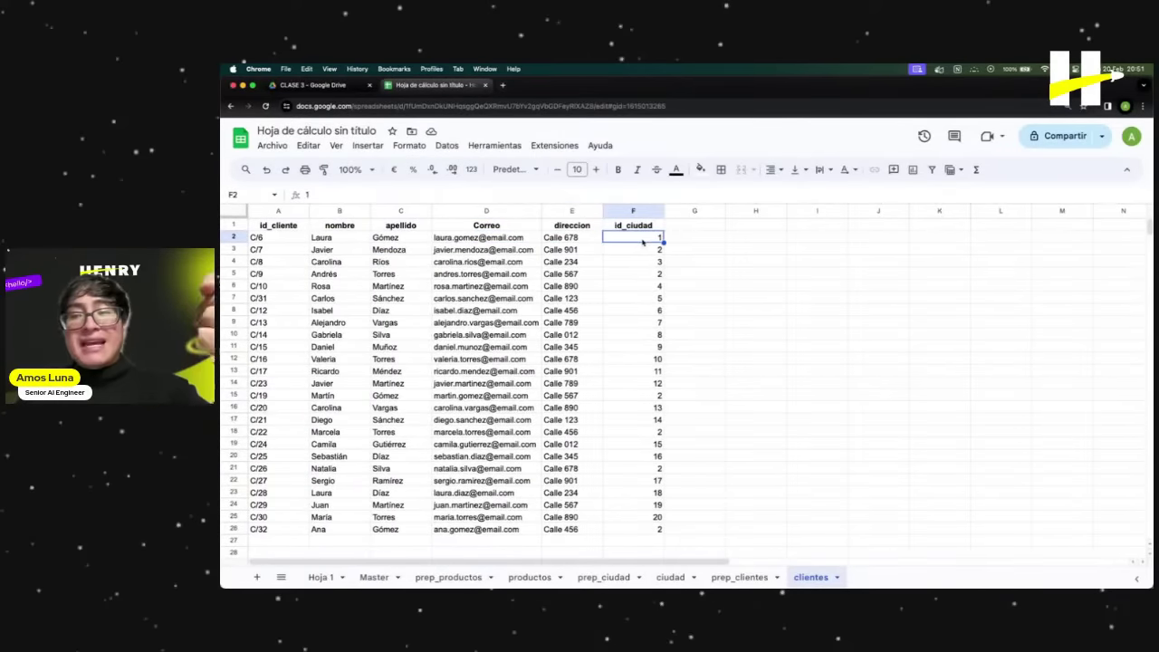
# Examine the id_ciudad column in clientes and compare it with the ciudad and id_ciudad columns of the ciudad sheet.
pyautogui.click(643, 283)
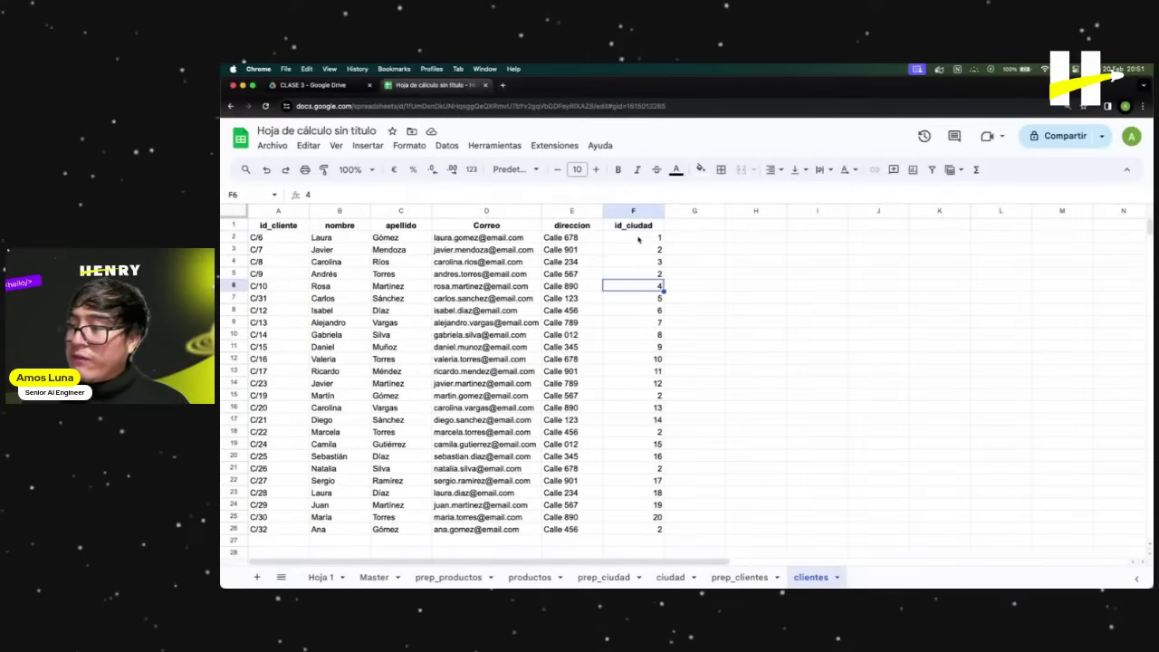
pyautogui.moveTo(638, 239); pyautogui.dragTo(644, 530)
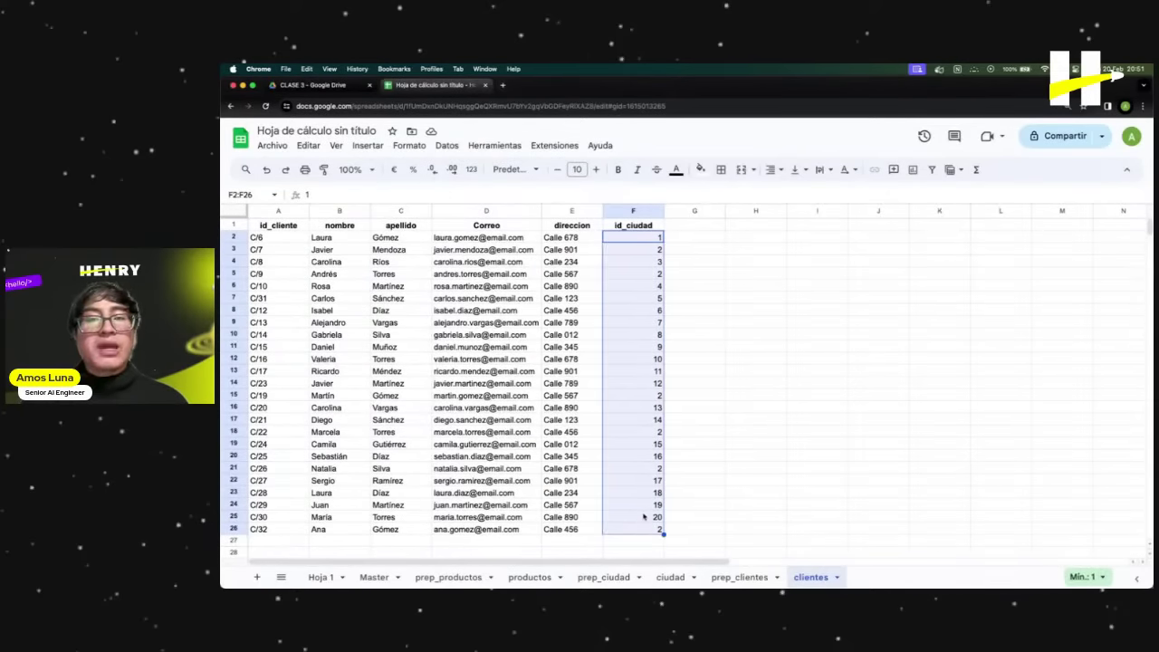
pyautogui.click(633, 227)
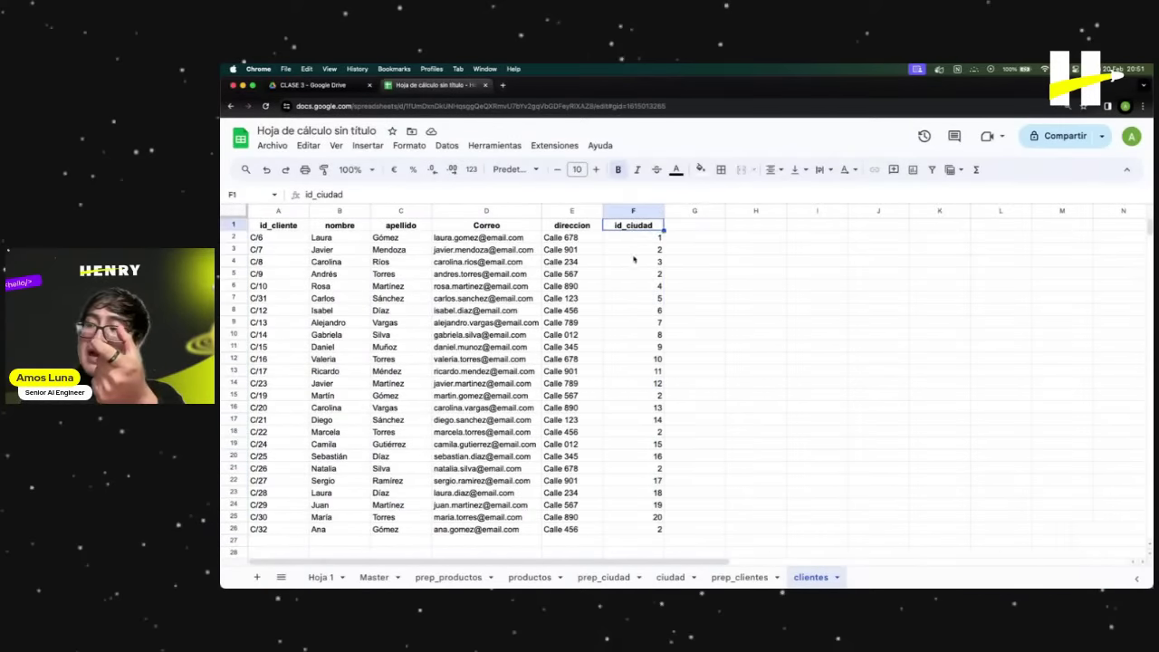
pyautogui.click(631, 211)
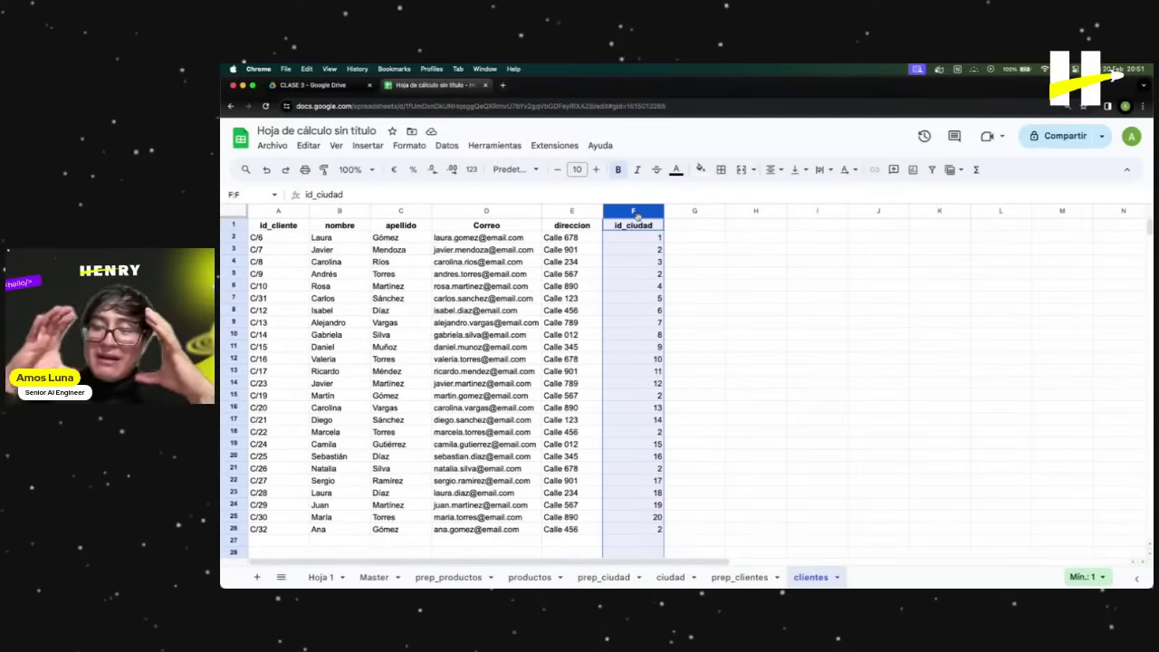
pyautogui.click(671, 578)
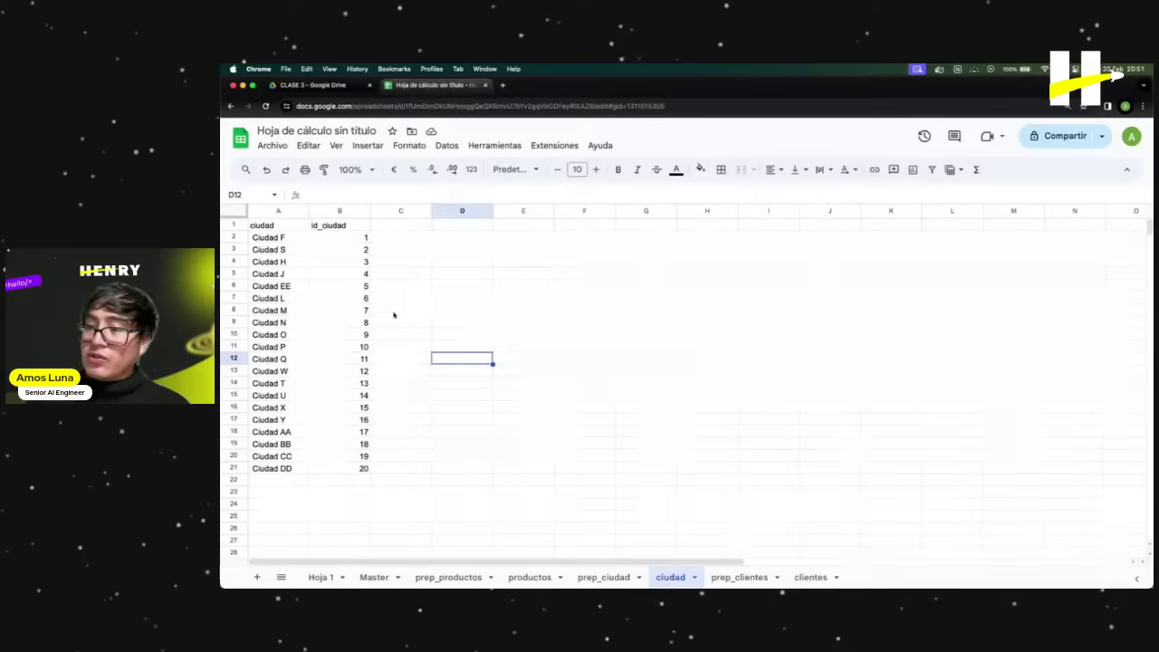
pyautogui.click(340, 213)
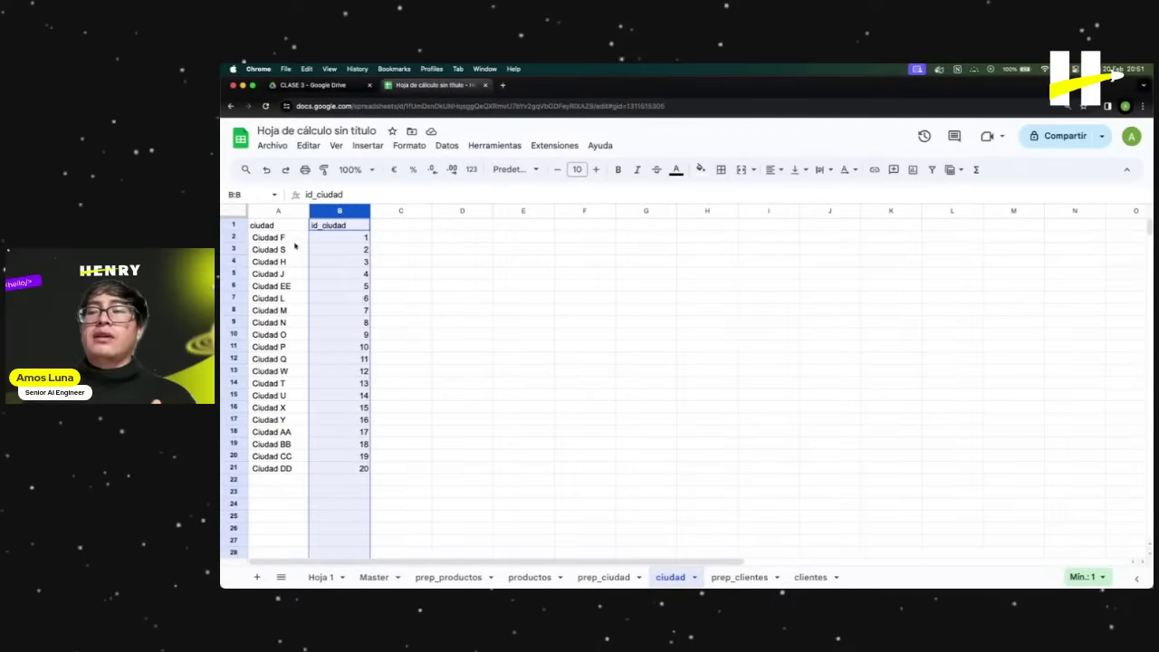
pyautogui.moveTo(292, 239); pyautogui.dragTo(296, 468)
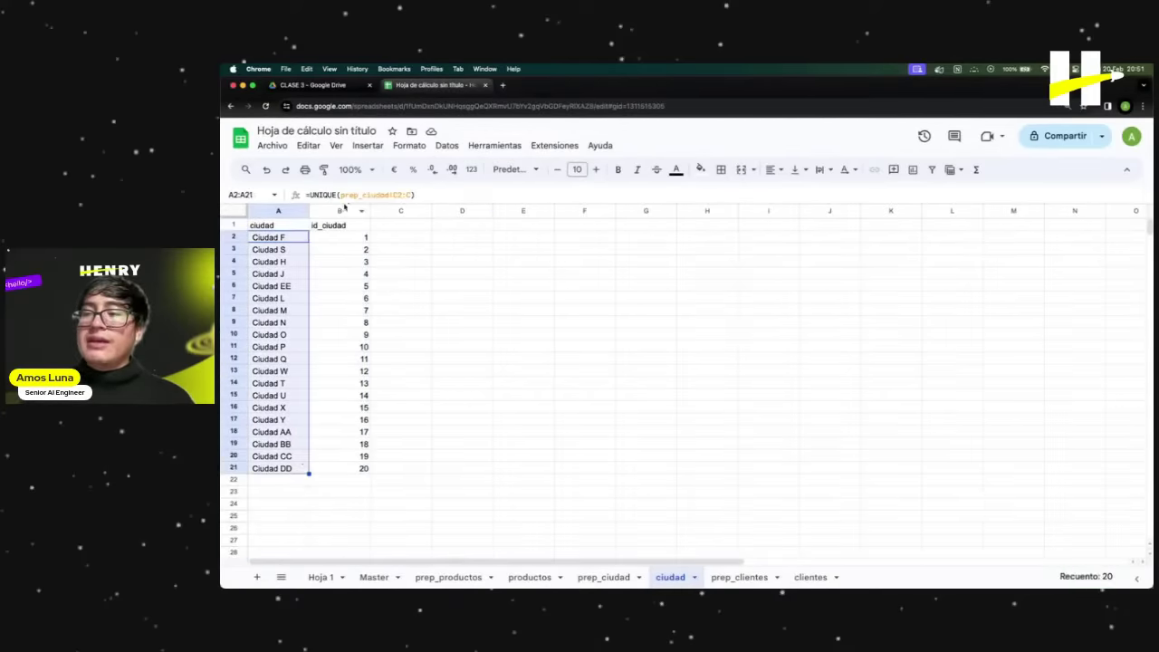
pyautogui.click(339, 210)
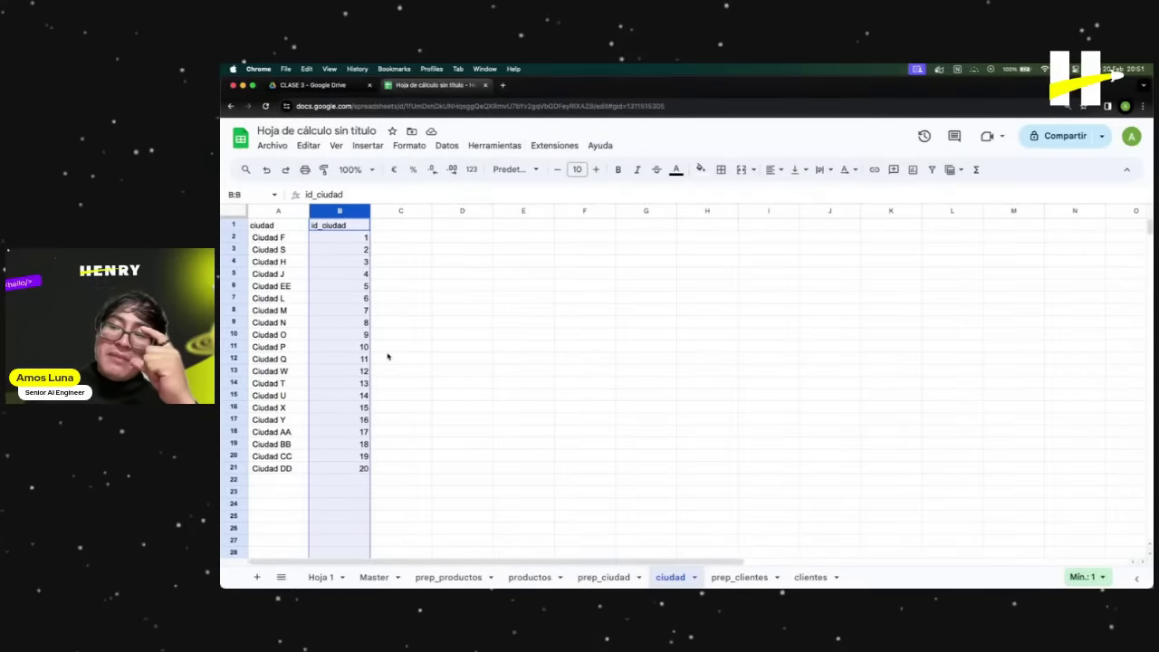
# Return to clientes and inspect its id_ciudad column as the reference to the ciudad sheet.
pyautogui.click(811, 577)
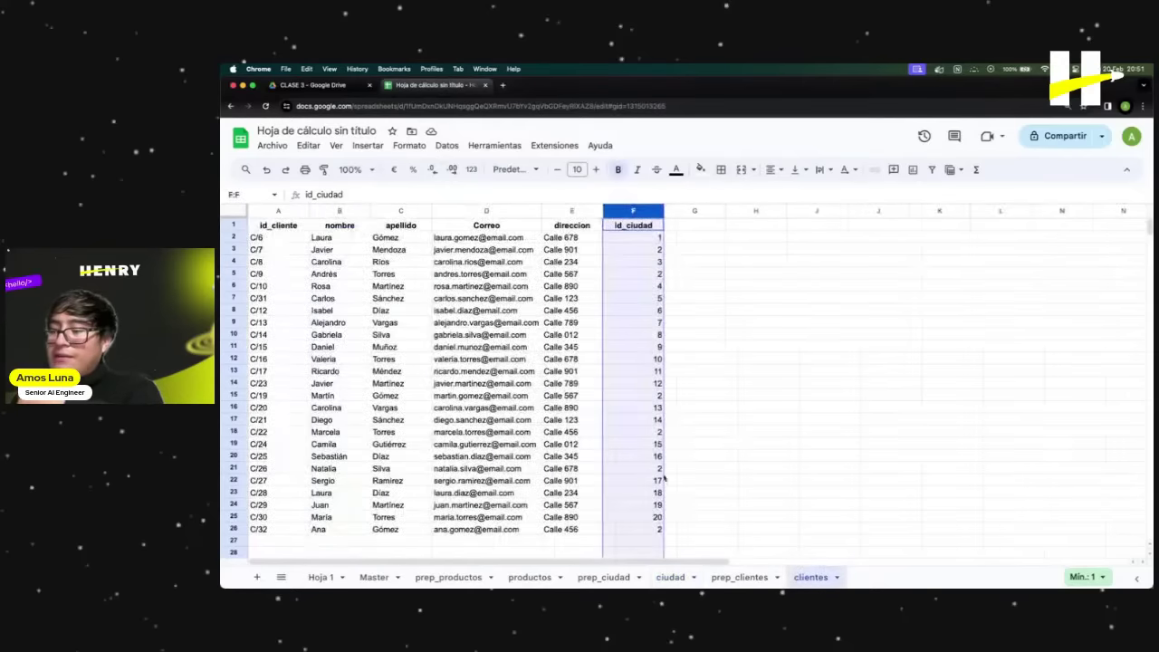
pyautogui.click(710, 324)
pyautogui.click(633, 210)
pyautogui.click(656, 302)
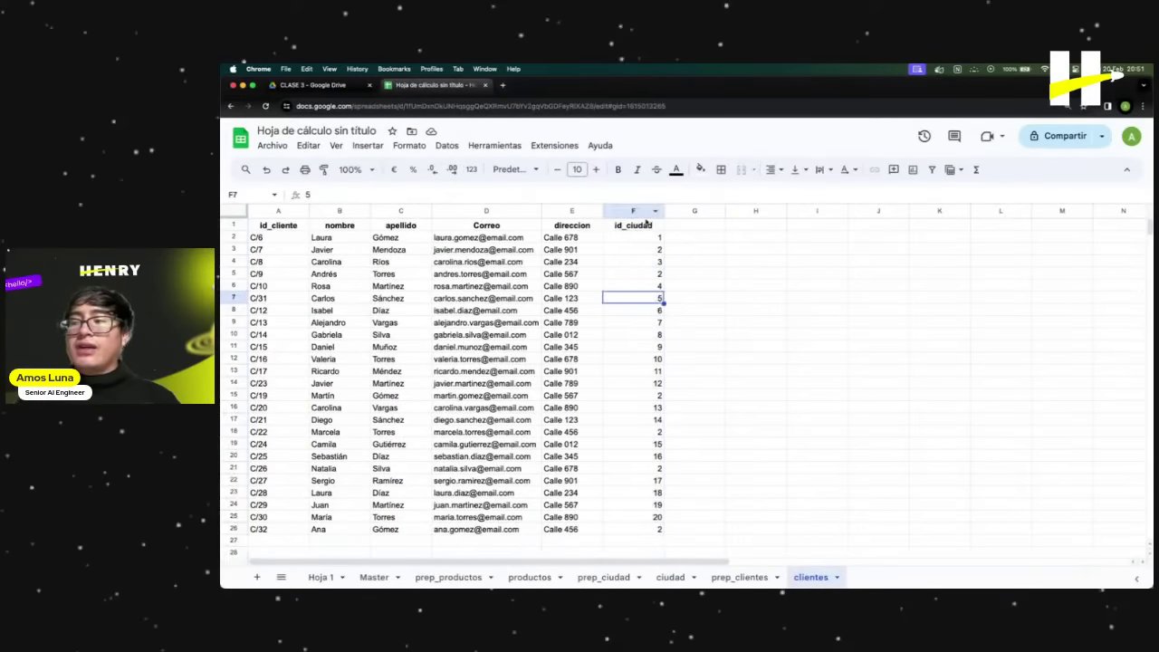
pyautogui.click(638, 210)
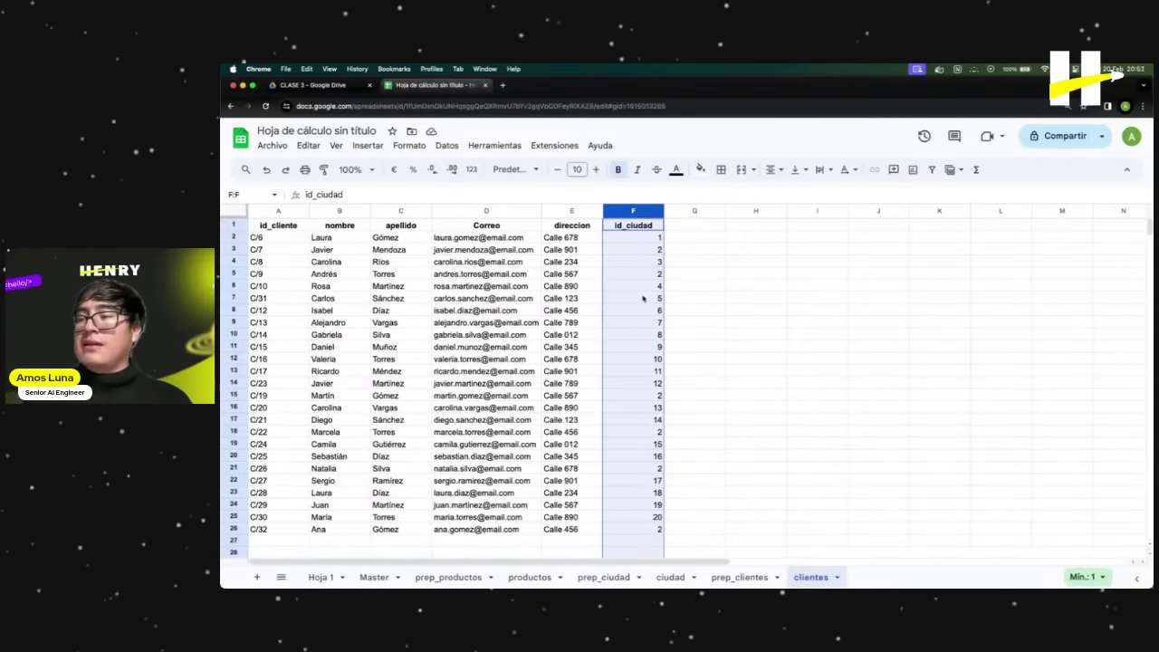
pyautogui.click(641, 246)
pyautogui.click(648, 275)
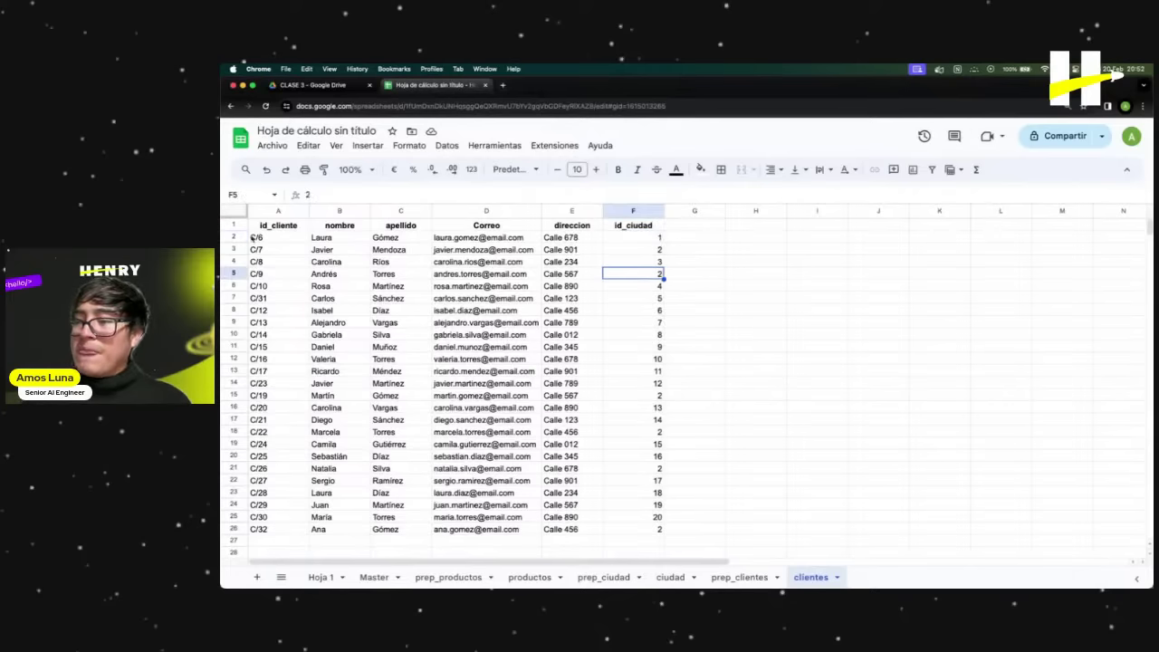
# Examine the id_cliente column in clientes, and check individual id_ciudad entries down to row 26 for repeated values.
pyautogui.click(276, 210)
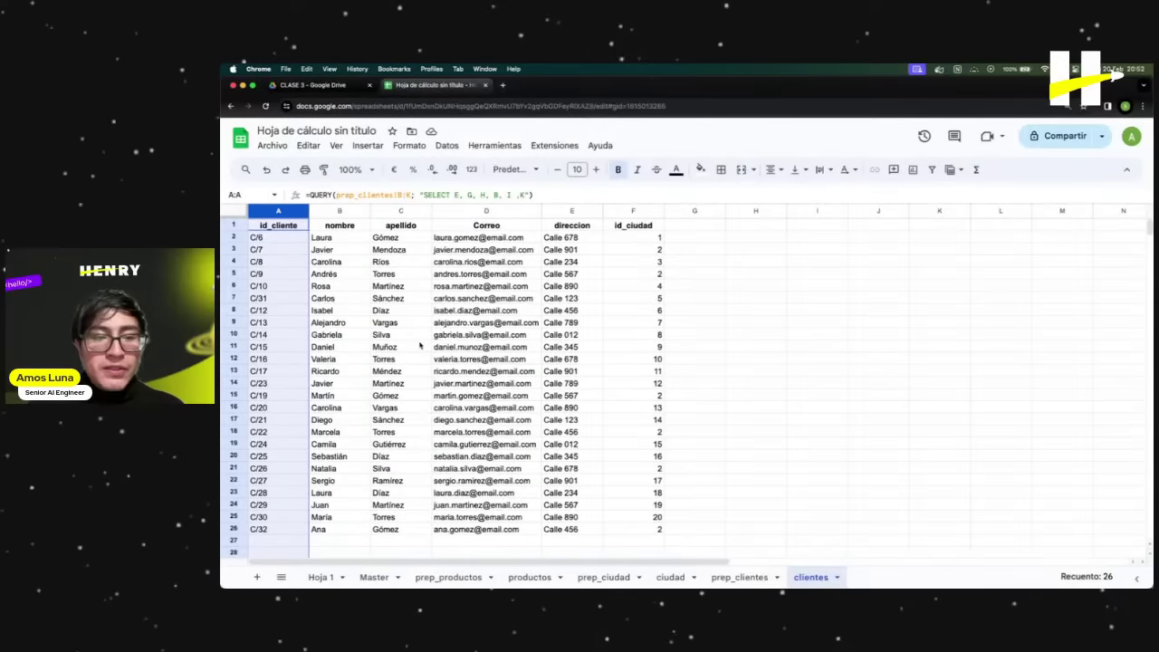
pyautogui.click(637, 360)
pyautogui.click(639, 300)
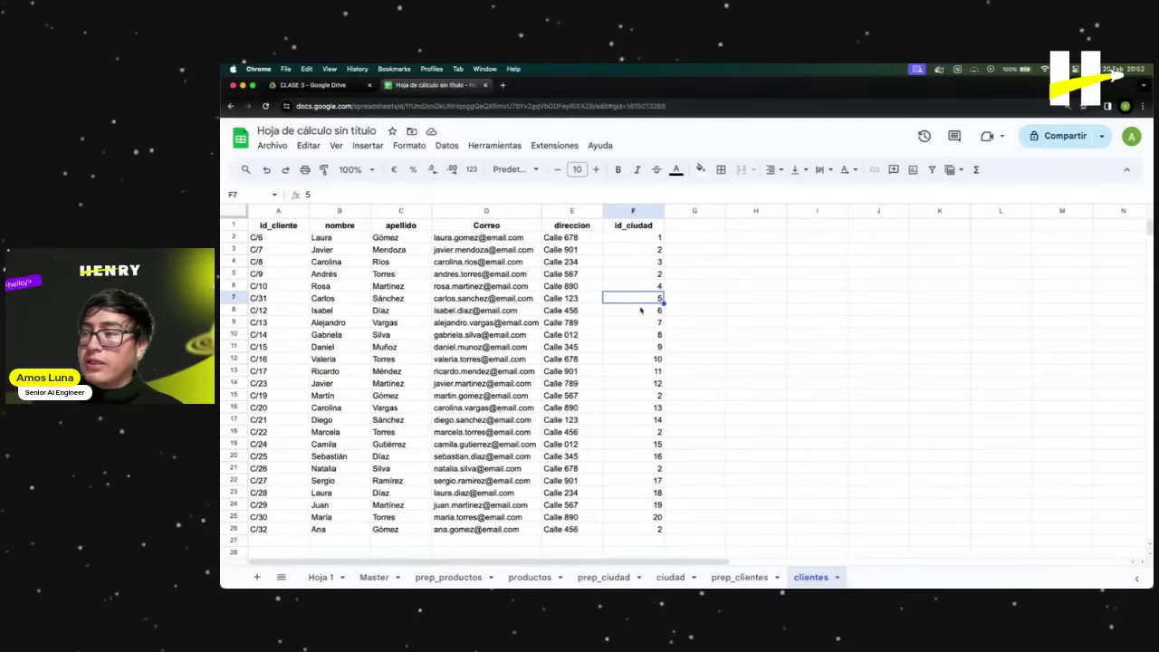
pyautogui.click(648, 397)
pyautogui.click(639, 468)
pyautogui.click(642, 530)
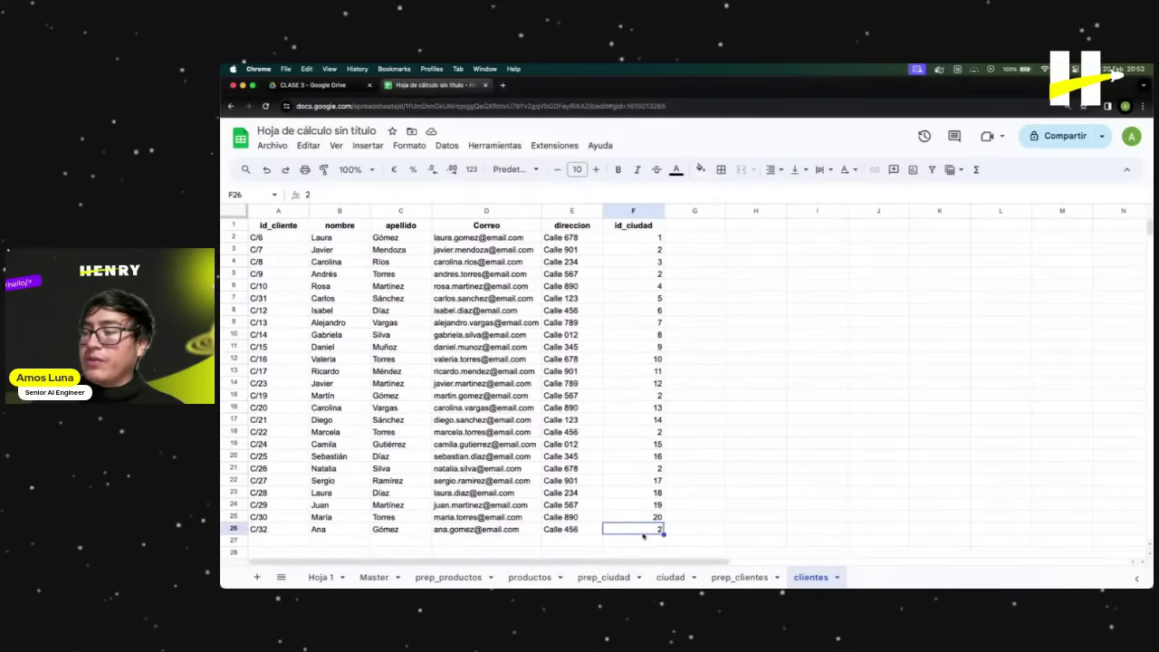
pyautogui.click(636, 371)
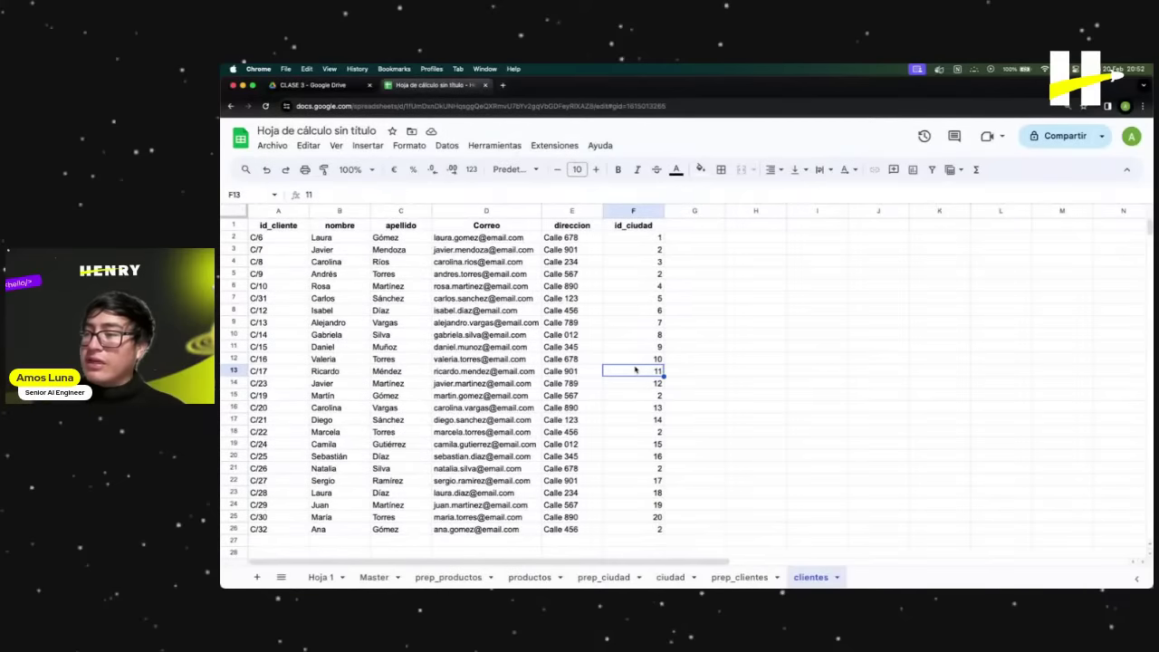
pyautogui.click(640, 226)
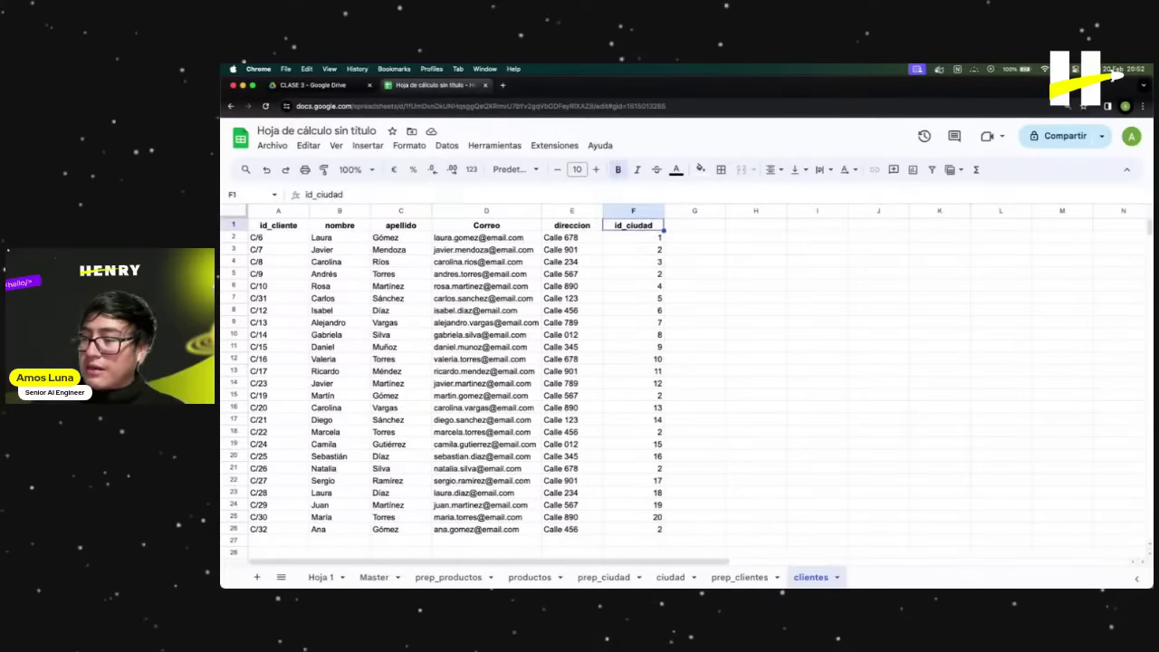
# Look over the ciudad sheet and the id_productos column of the productos sheet.
pyautogui.click(670, 577)
pyautogui.click(514, 396)
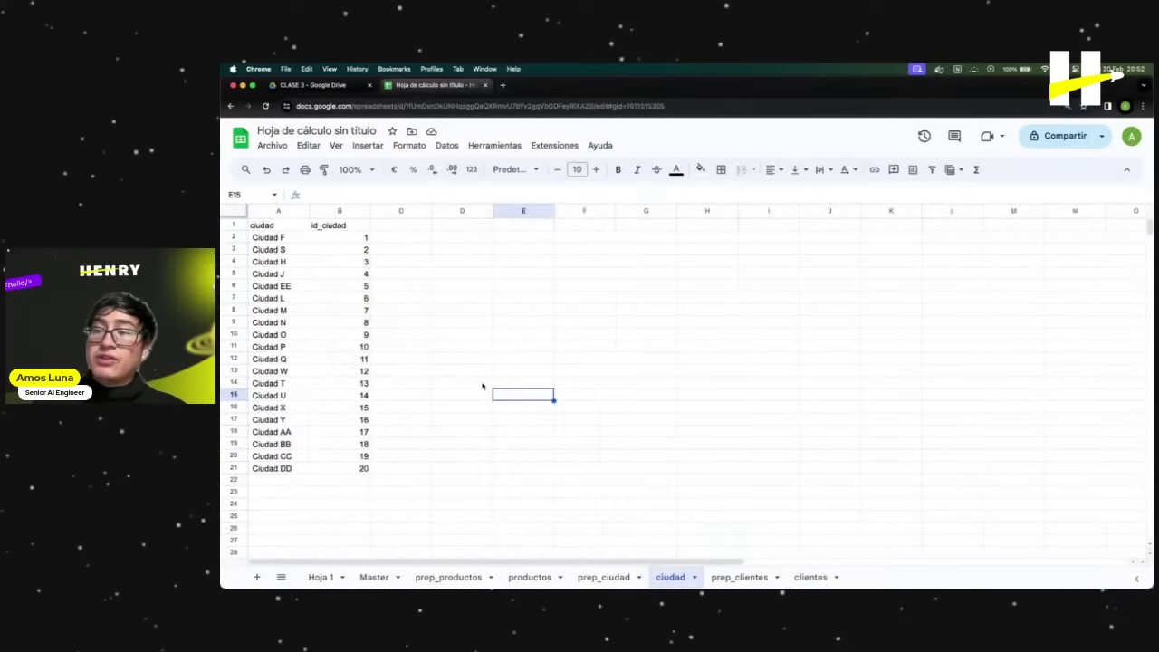
pyautogui.click(530, 576)
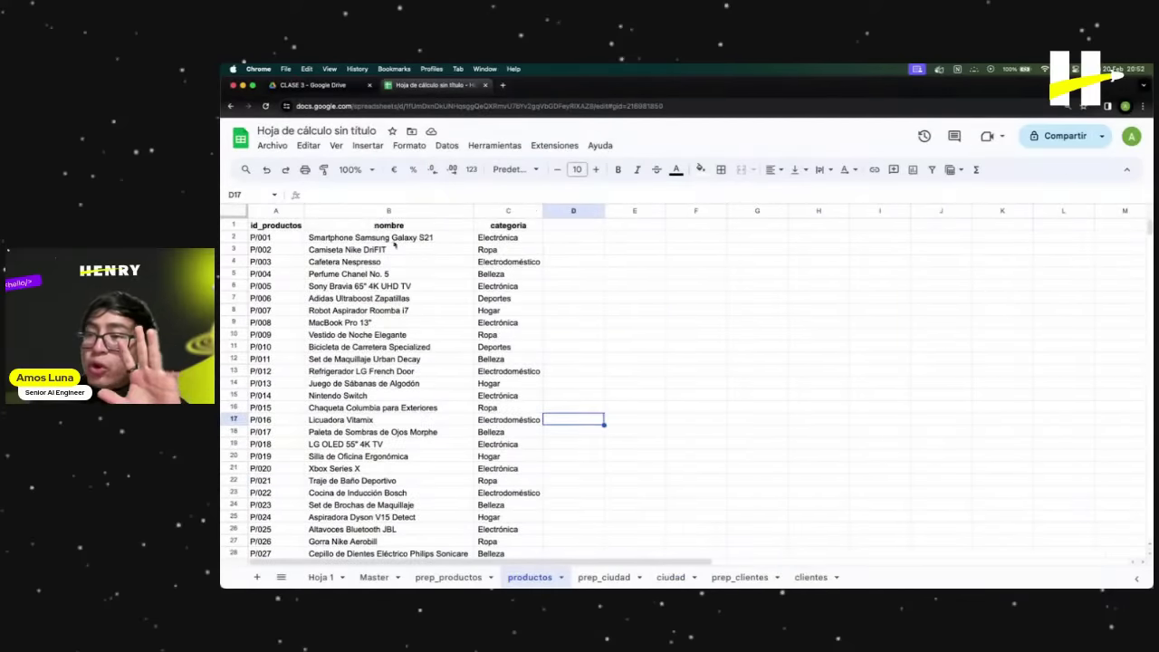
pyautogui.click(271, 211)
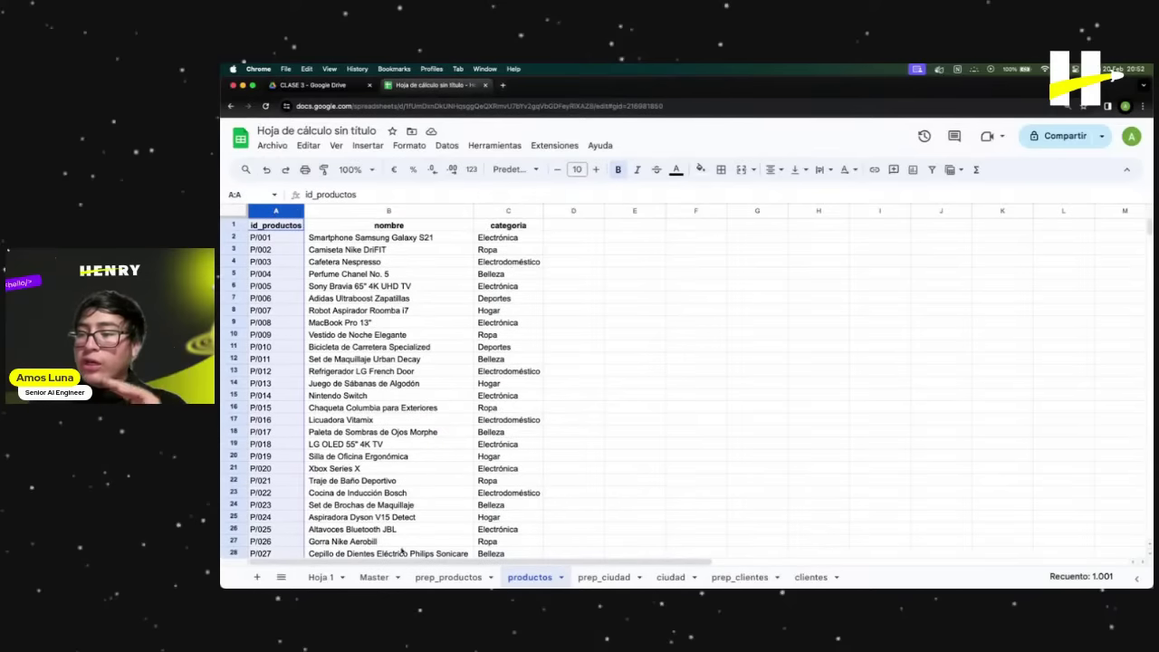
pyautogui.click(669, 576)
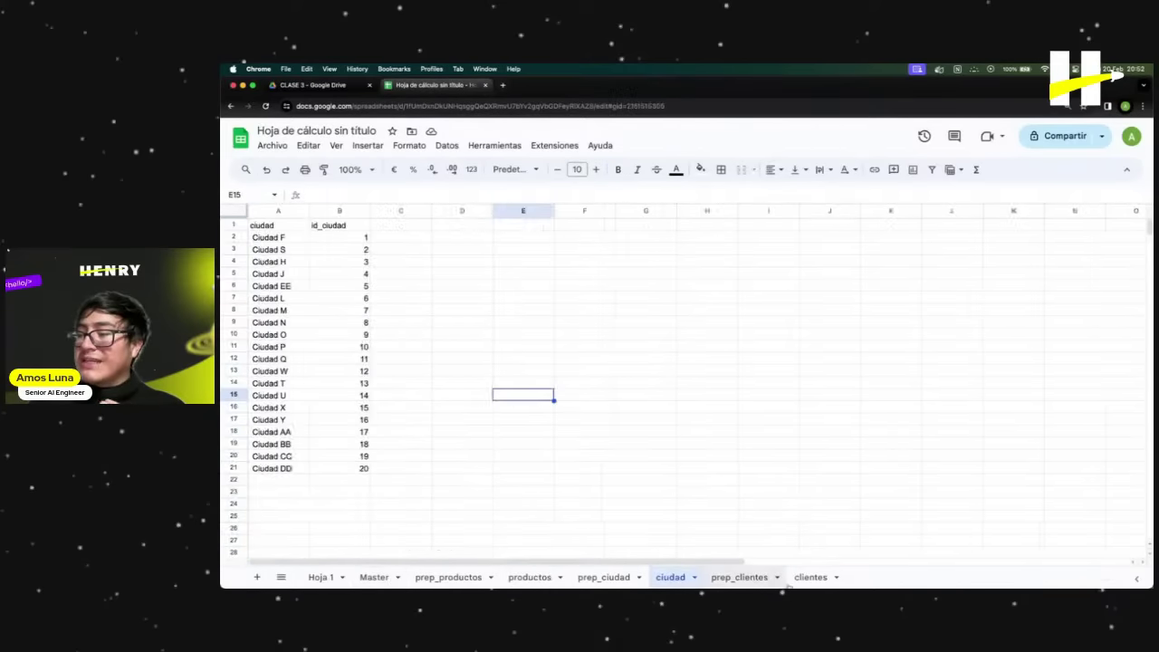
# Add a new blank sheet directly after the clientes sheet.
pyautogui.click(810, 577)
pyautogui.click(814, 383)
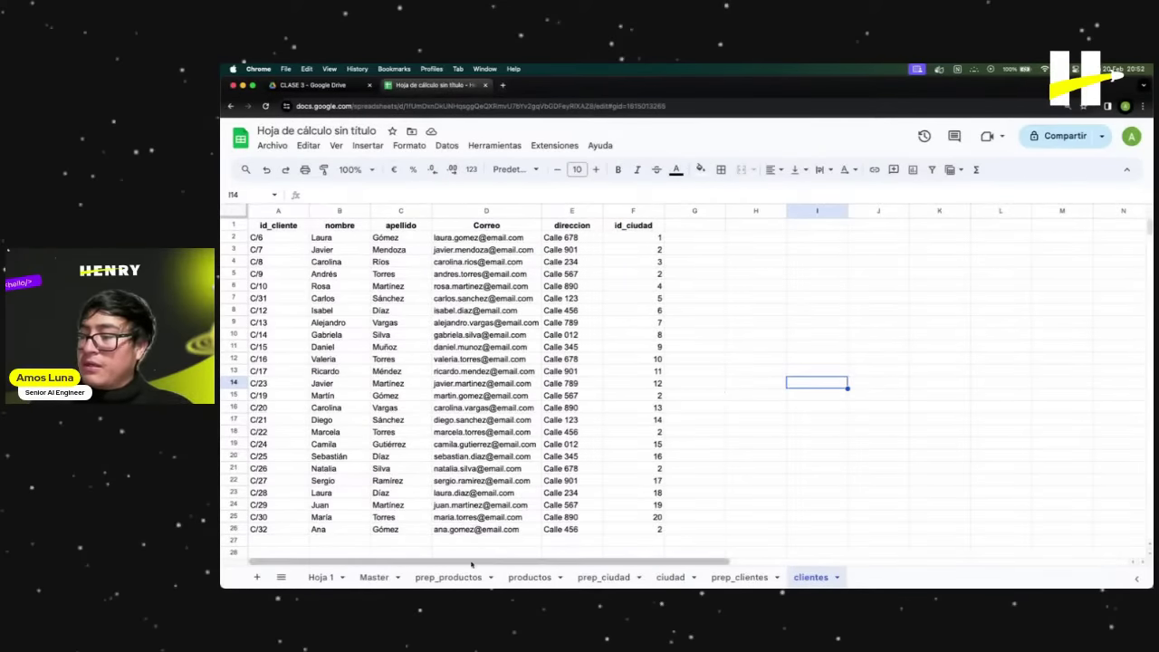
pyautogui.click(256, 577)
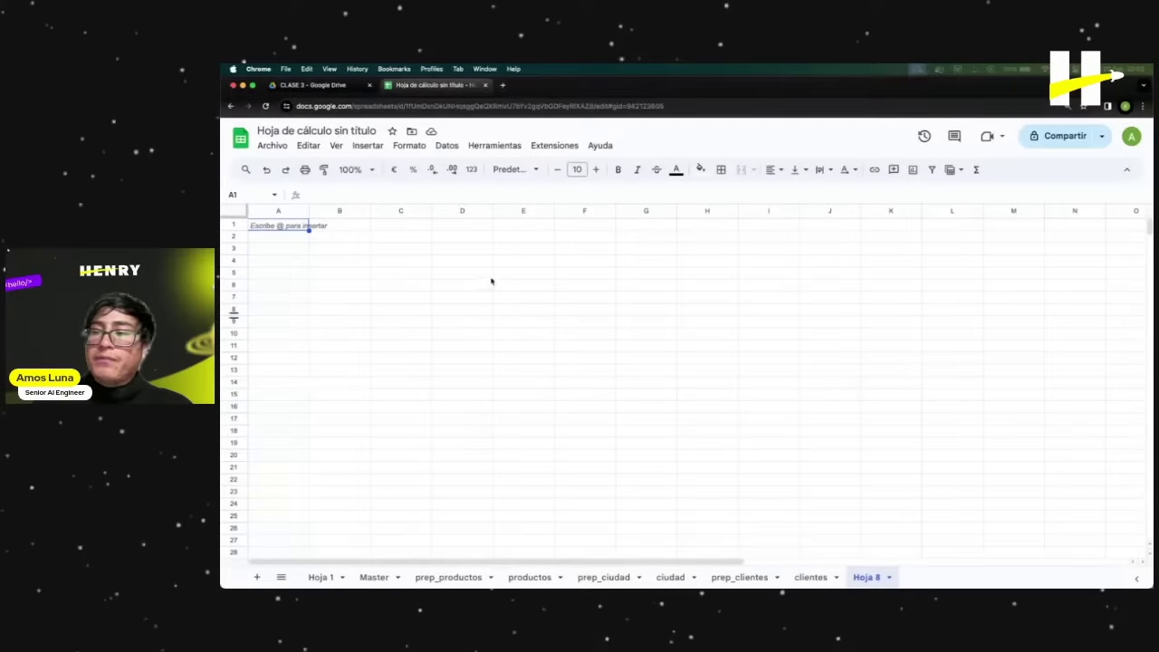
pyautogui.doubleClick(867, 578)
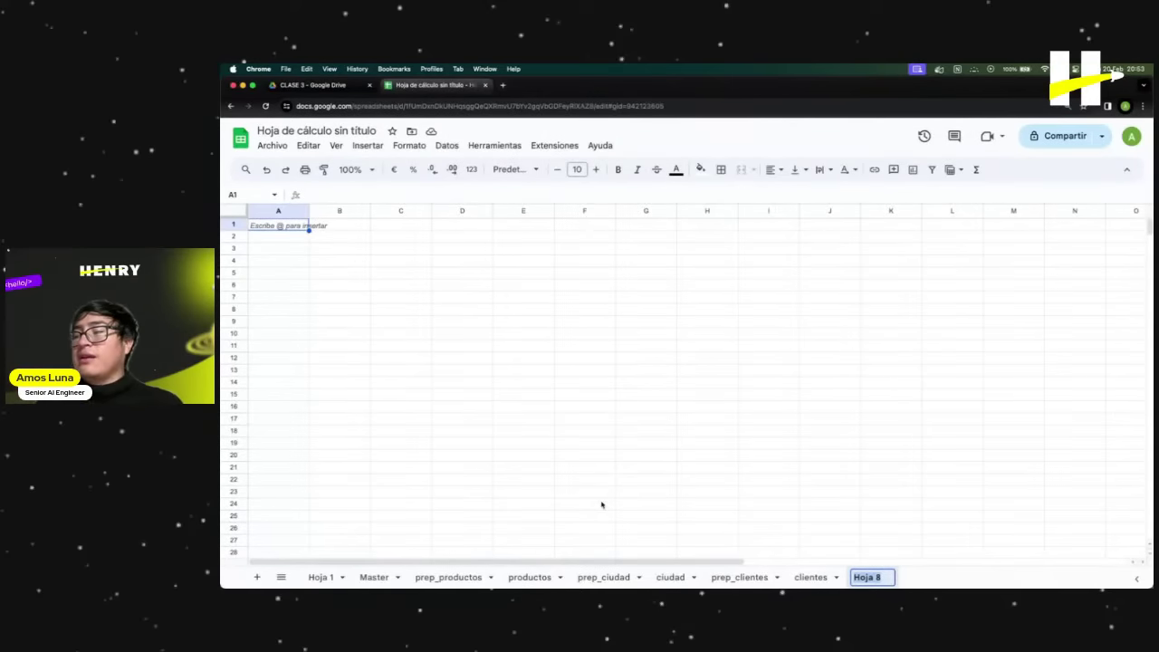
pyautogui.click(316, 273)
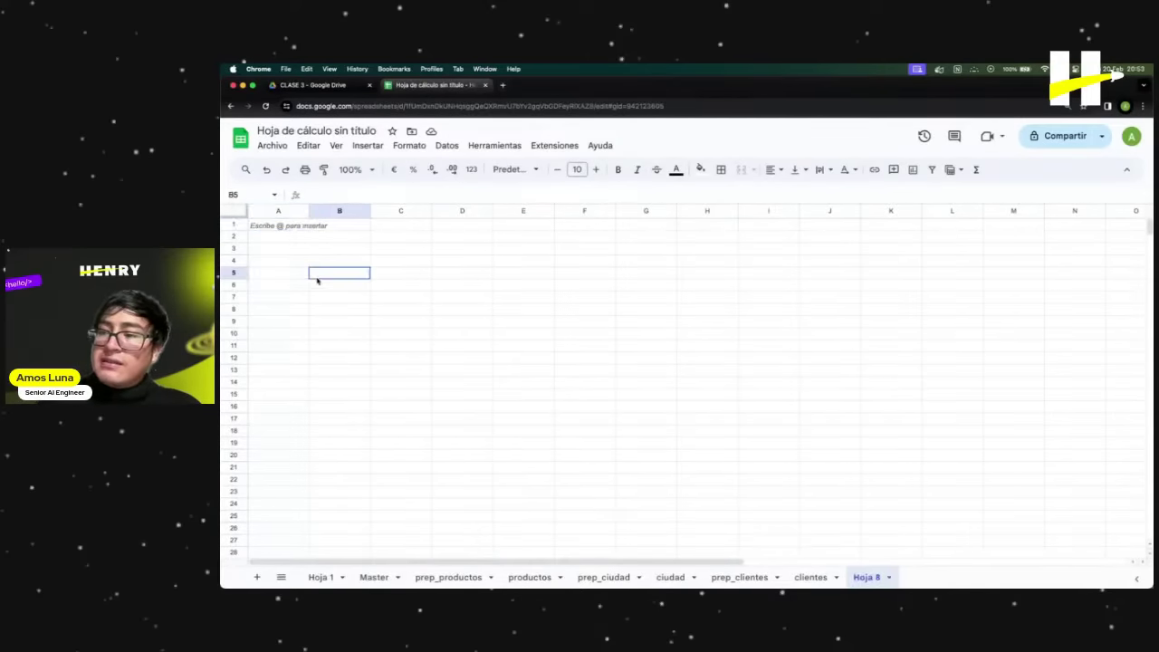
pyautogui.click(284, 226)
pyautogui.click(288, 224)
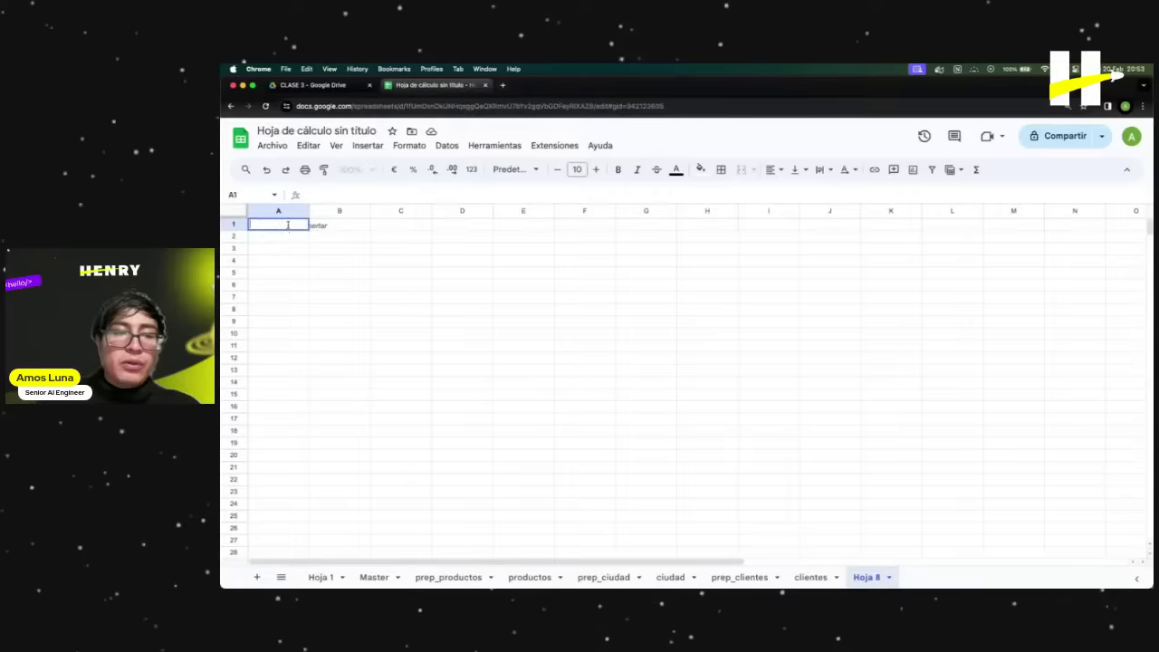
pyautogui.click(486, 345)
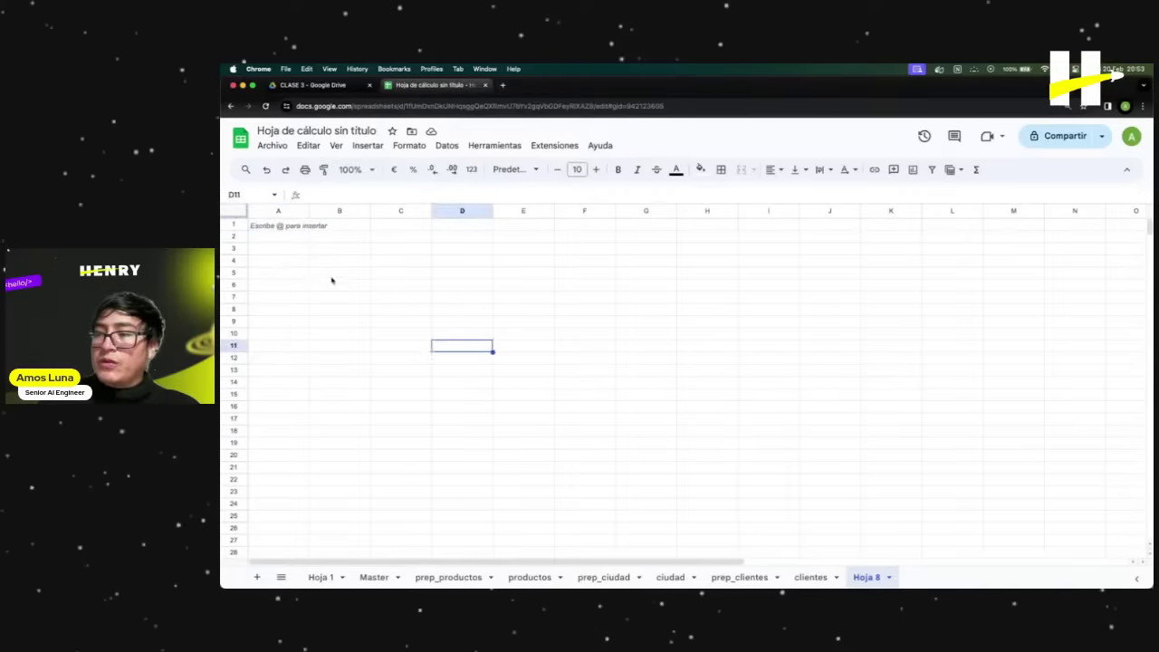
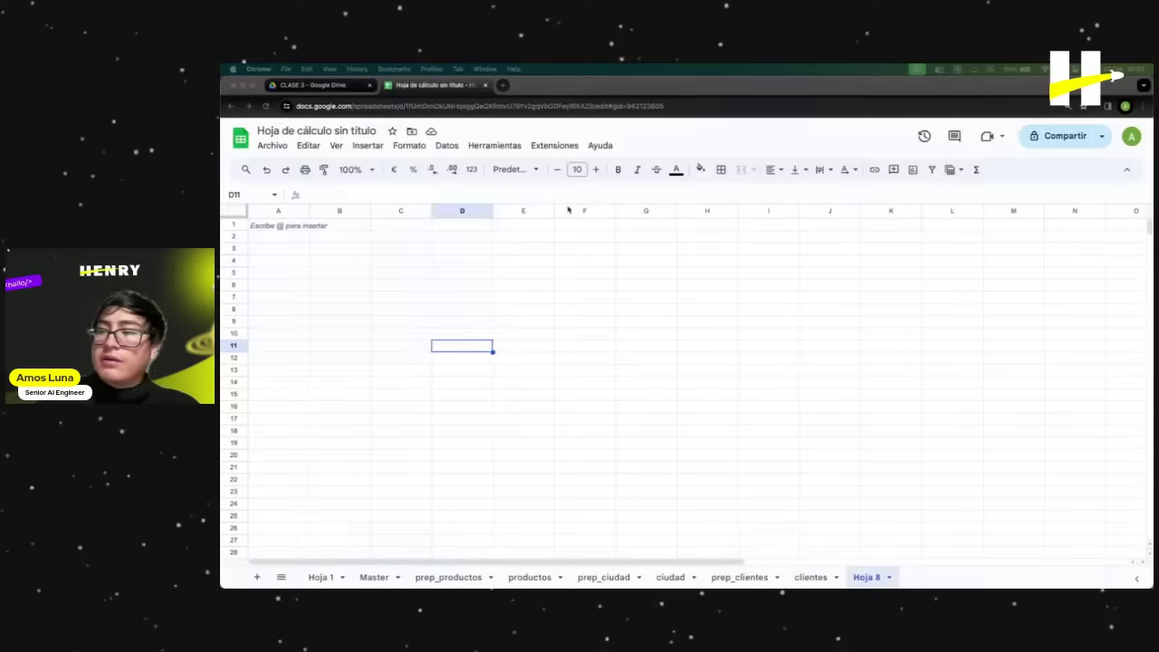
# Enter =QUERY(Master!A:K; "SELECT A, E, F, G, H, I, J, K") in cell A1 of the blank sheet, using a semicolon between arguments.
pyautogui.click(304, 226)
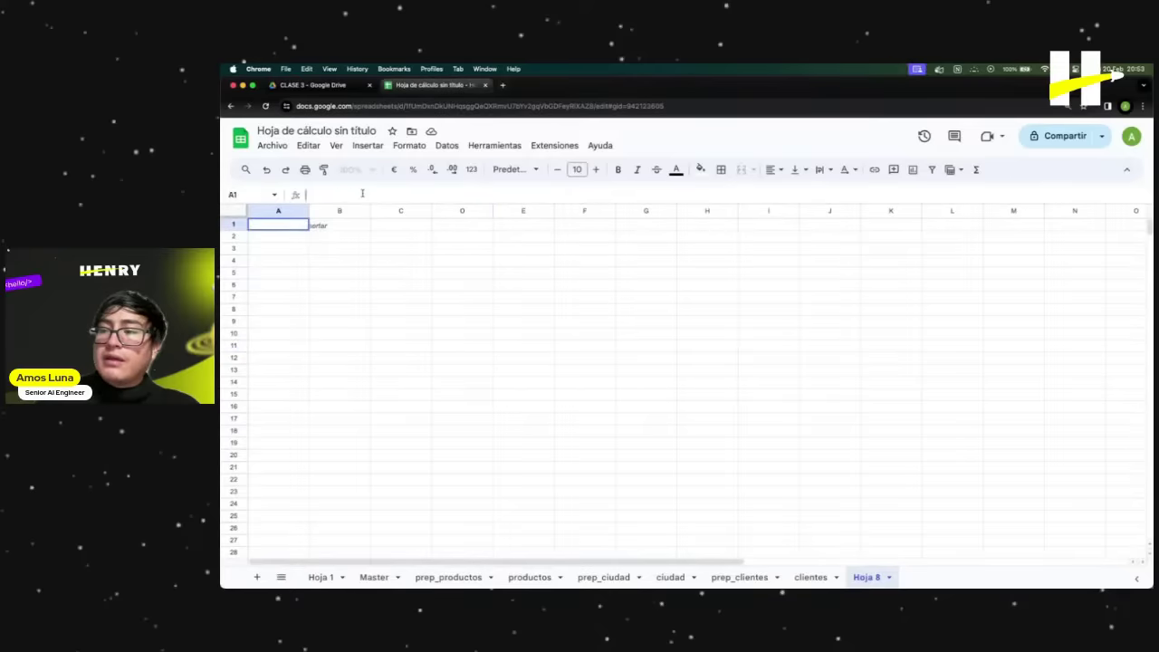
pyautogui.write('=QUERY(Master!A:K, "SELECT A, E, F, G, H, I, J, K")')
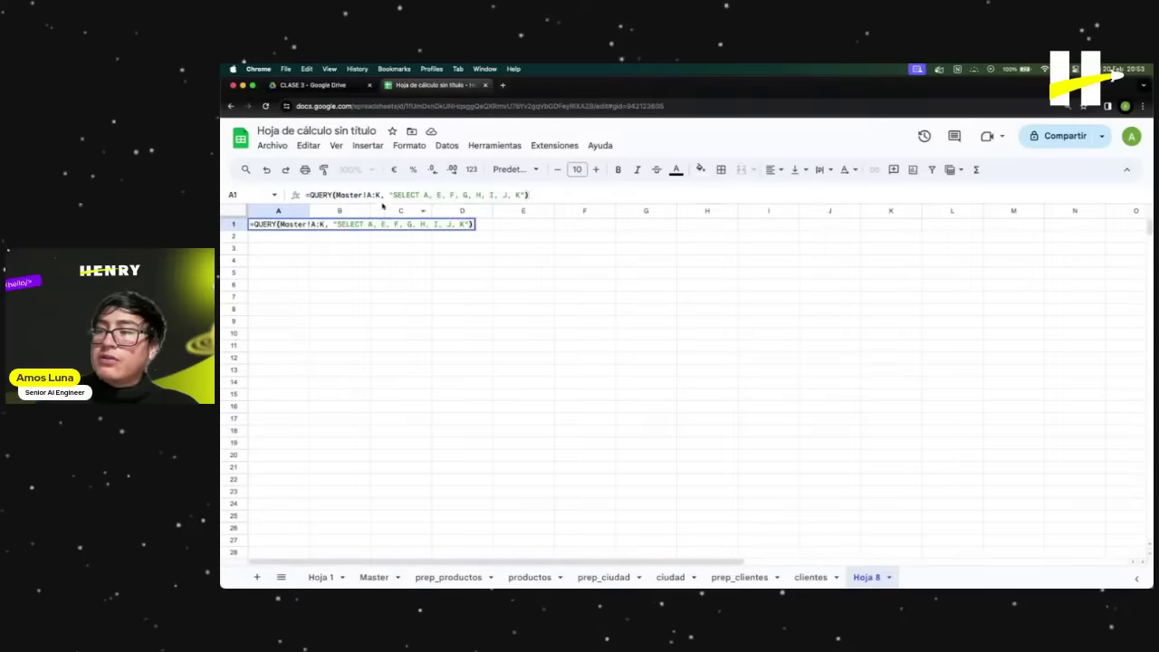
pyautogui.click(386, 194)
pyautogui.press('BackSpace')
pyautogui.write(';')
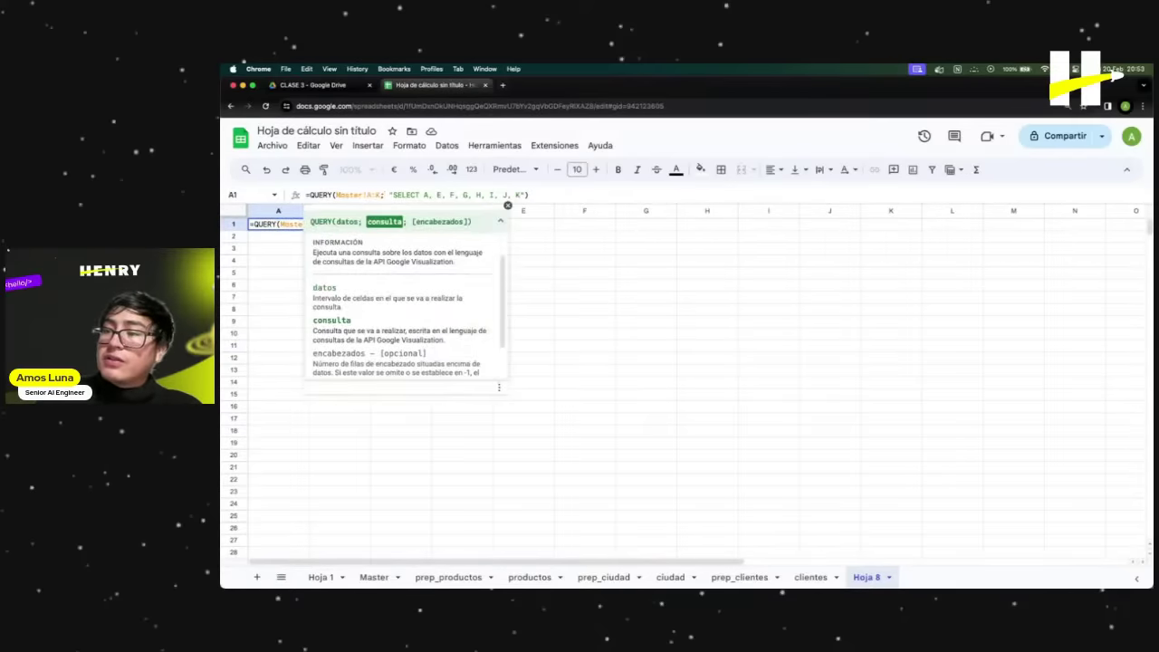
pyautogui.click(560, 194)
pyautogui.press('Return')
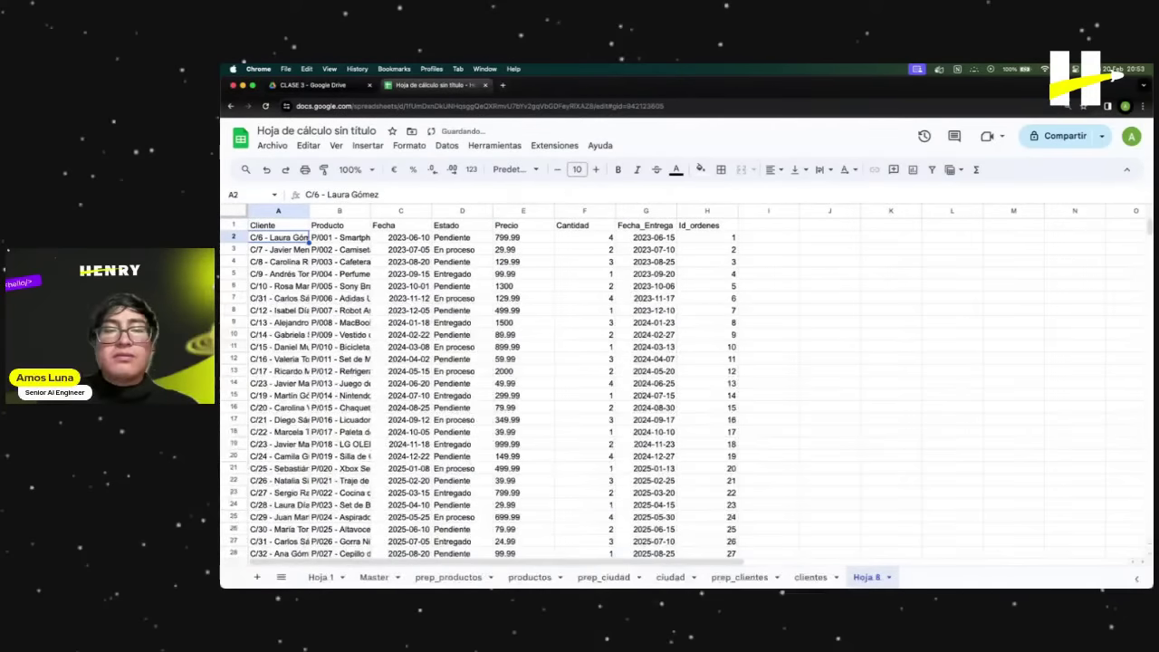
# Check the QUERY formula in A1 and rename its sheet to prep_ordenes.
pyautogui.click(269, 228)
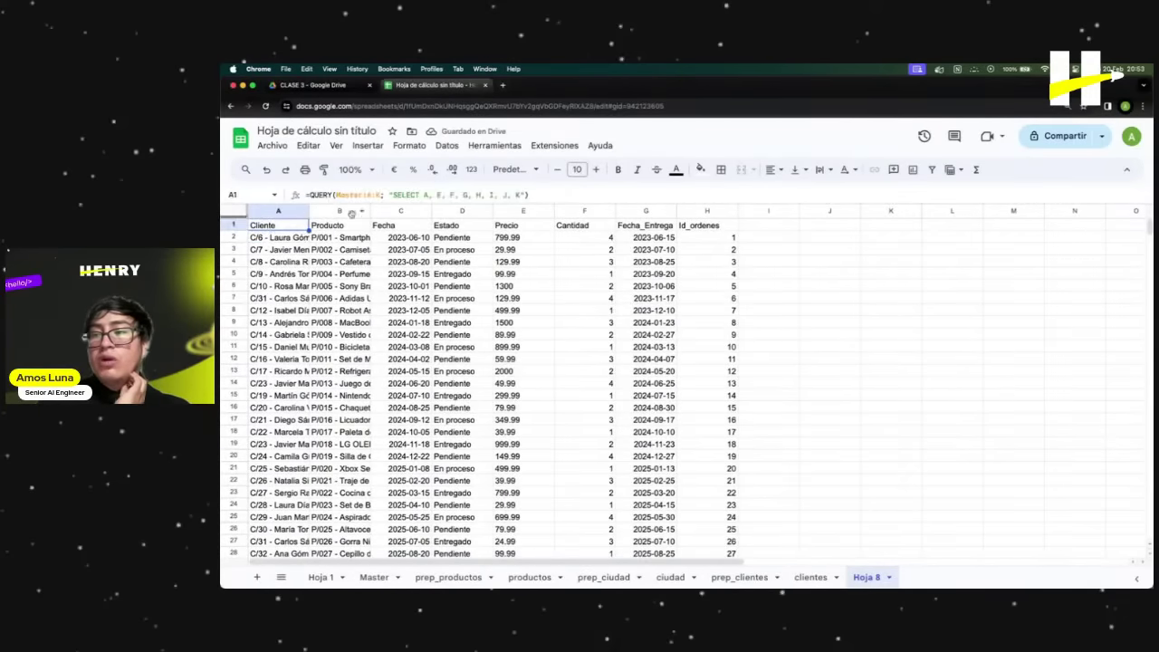
pyautogui.click(531, 196)
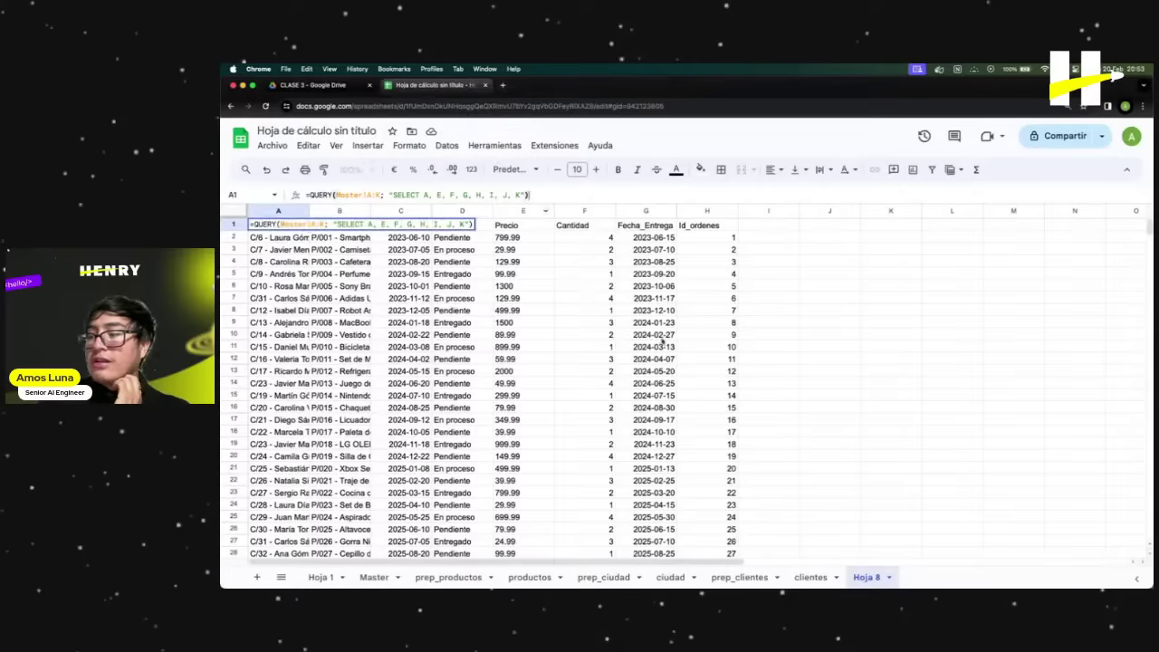
pyautogui.doubleClick(871, 580)
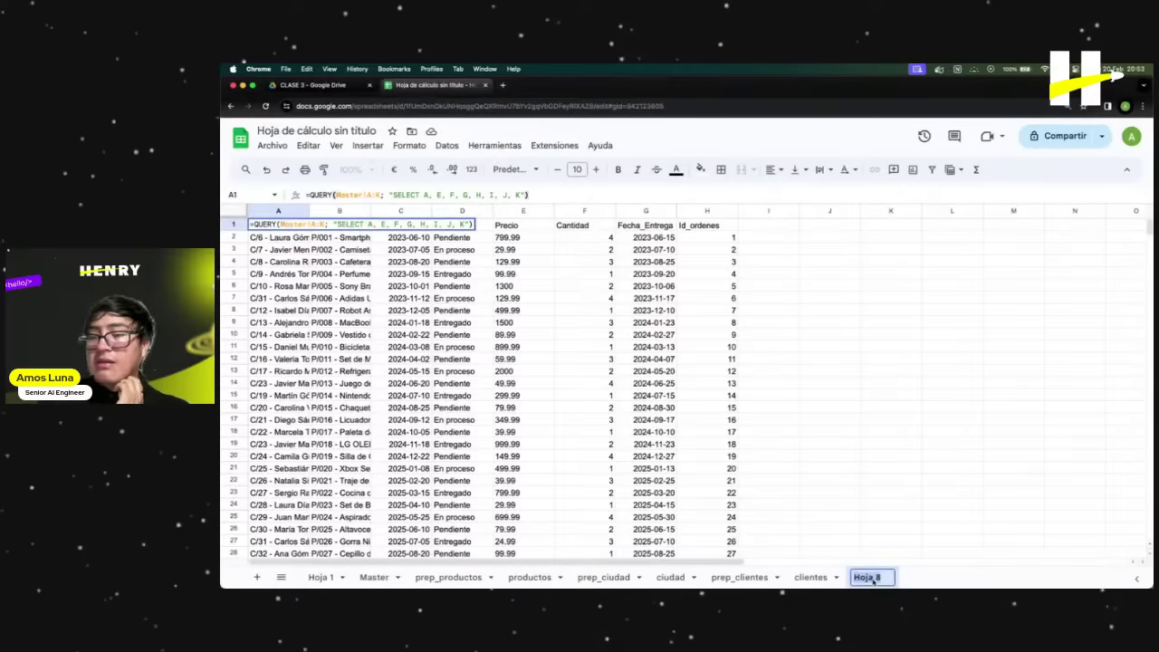
pyautogui.write('prep')
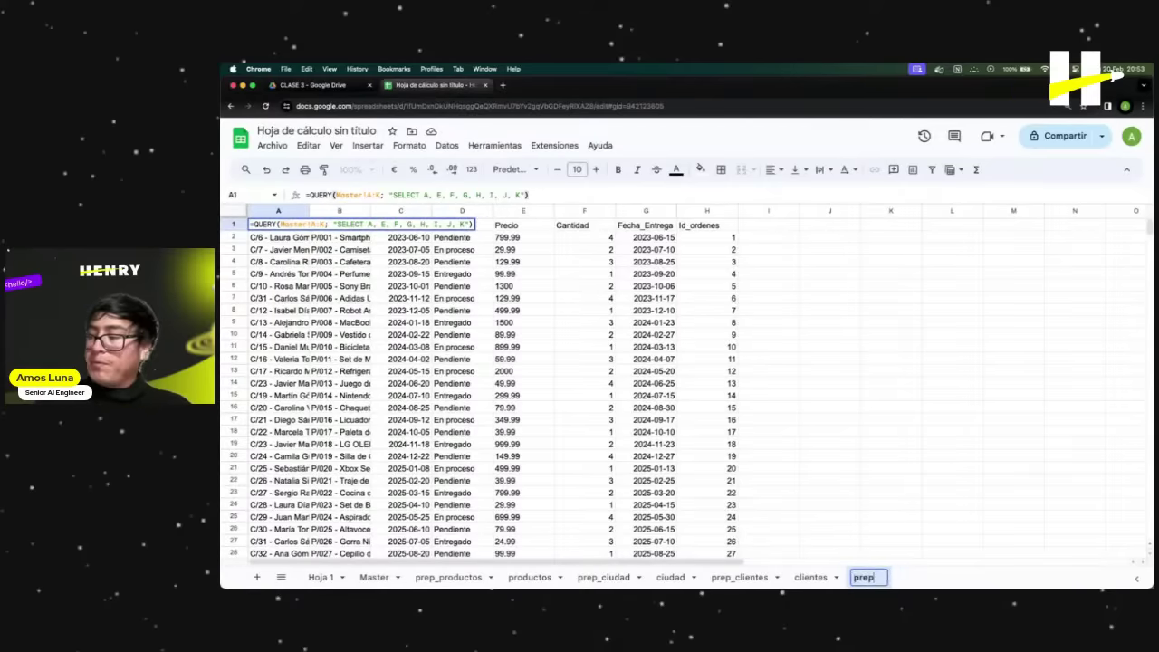
pyautogui.write('_ordenes')
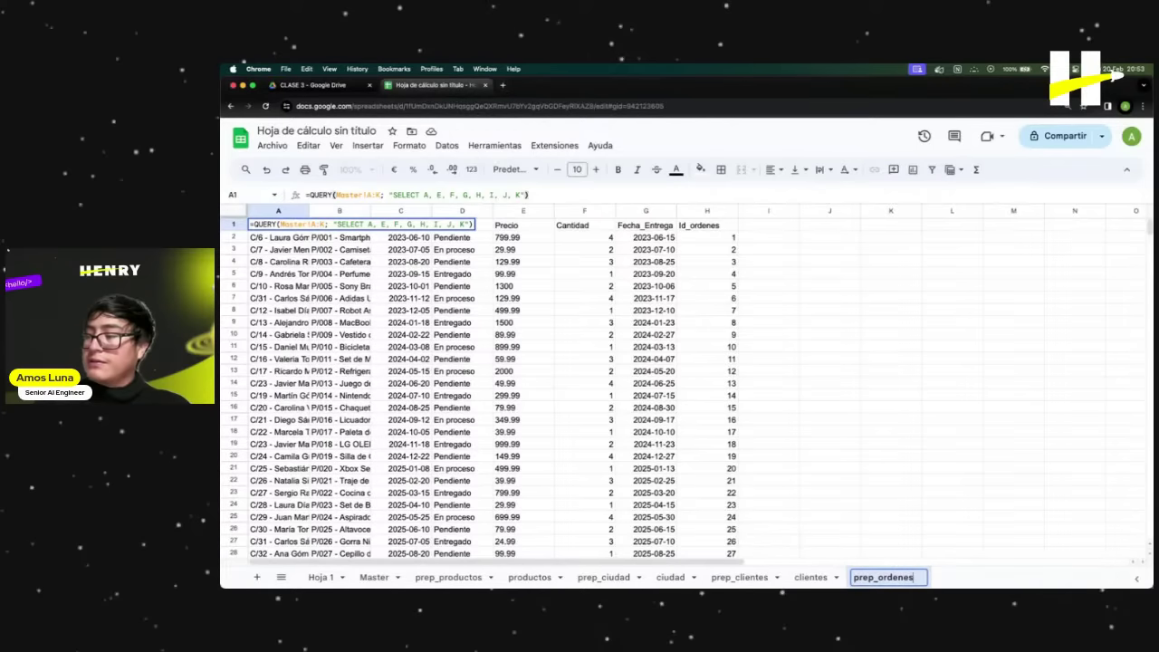
pyautogui.press('Return')
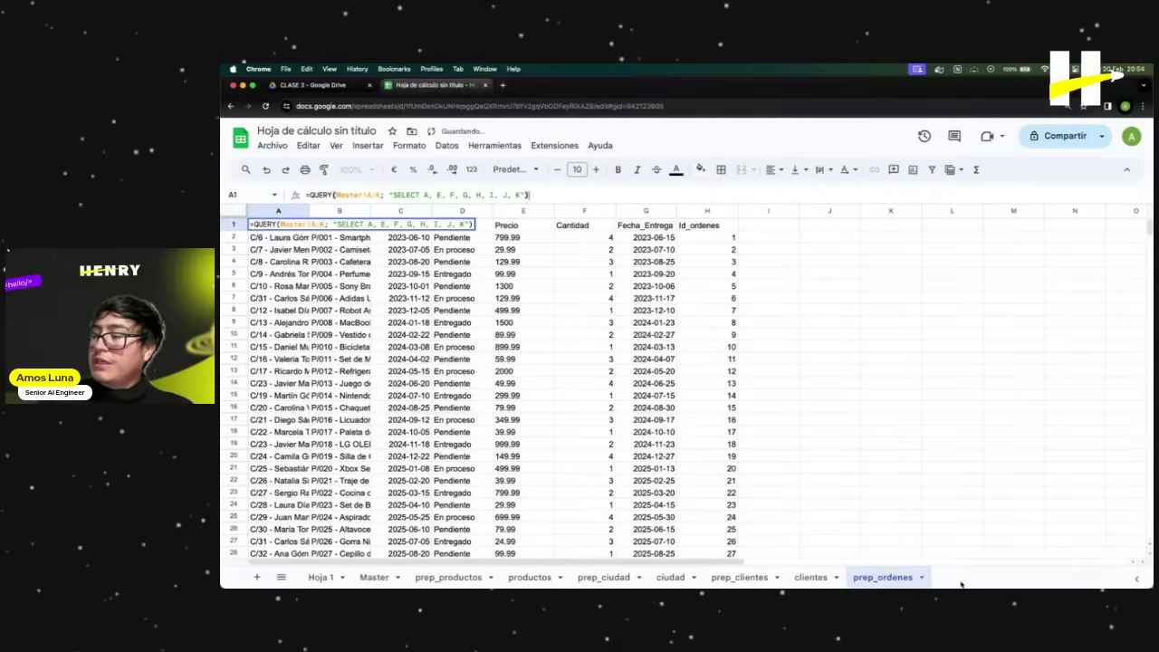
# Add a new sheet after prep_ordenes and name it ordenes.
pyautogui.click(257, 578)
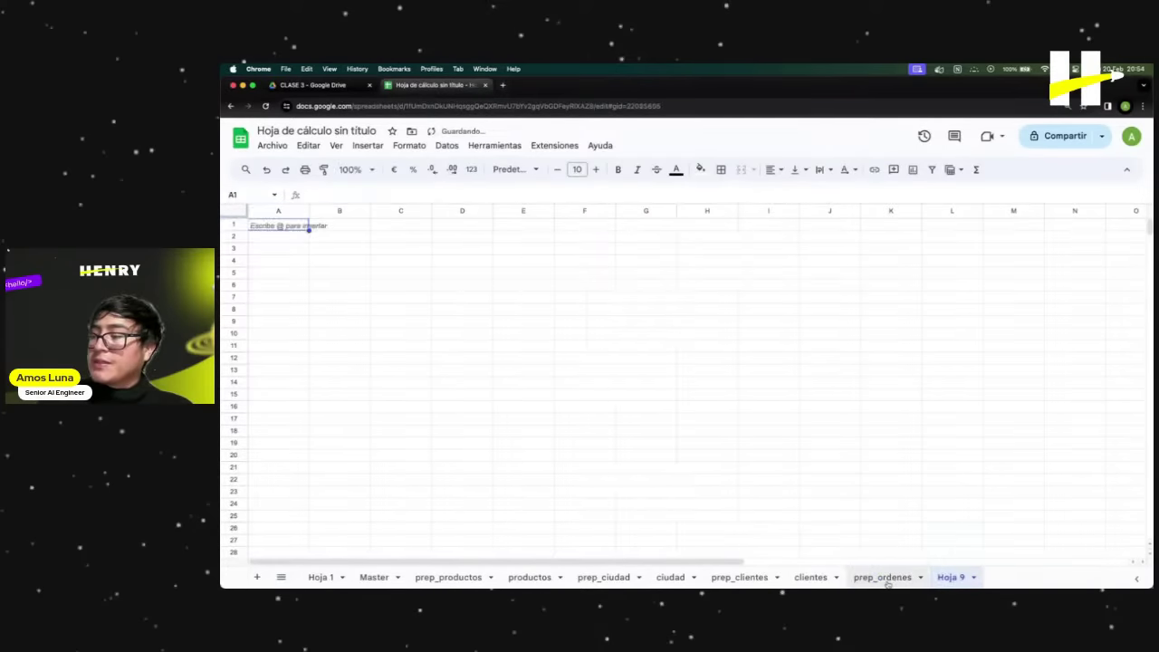
pyautogui.doubleClick(946, 576)
pyautogui.write('ordenes')
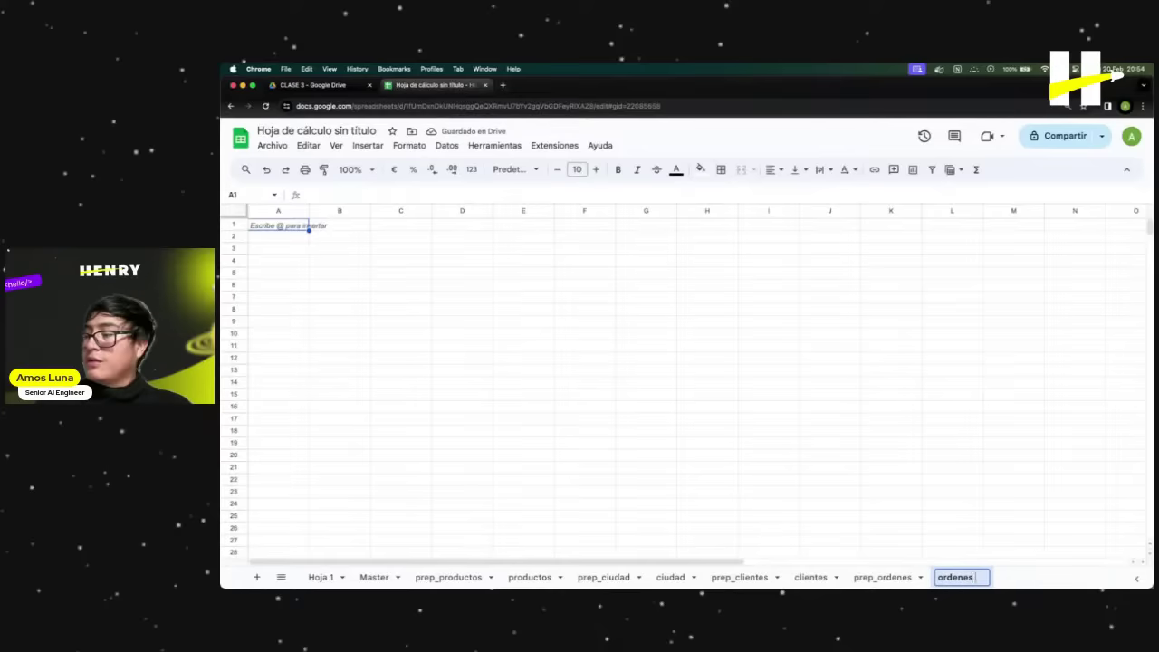
pyautogui.press('Return')
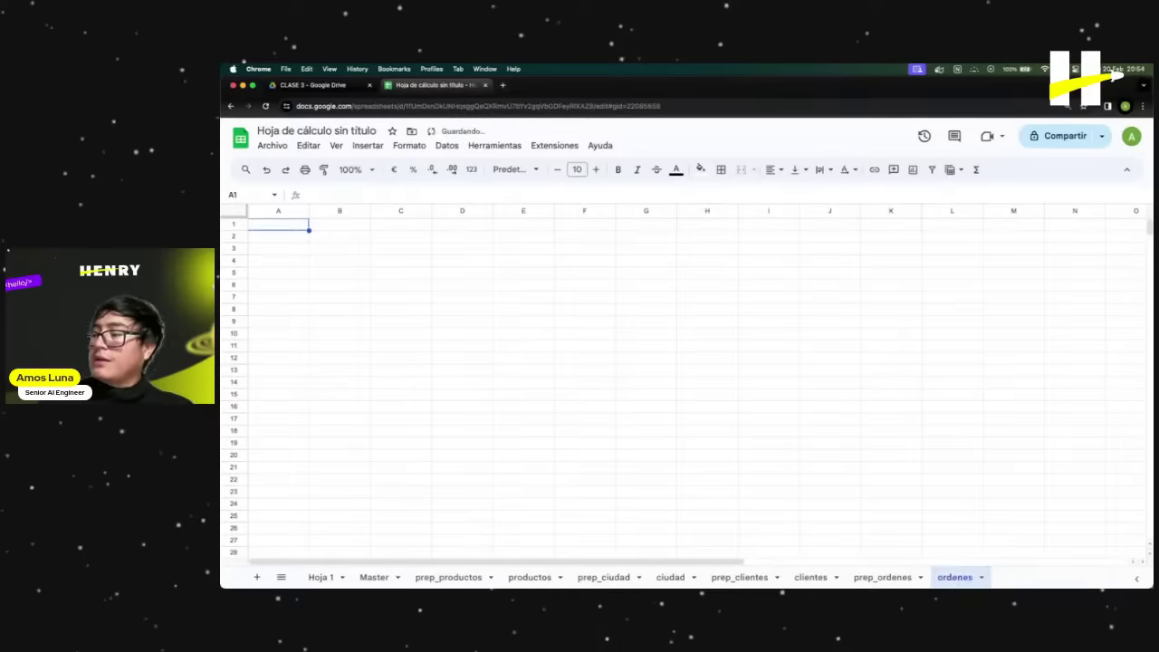
# Return to prep_ordenes and fit the widths of columns A to H to their contents.
pyautogui.click(882, 577)
pyautogui.click(535, 359)
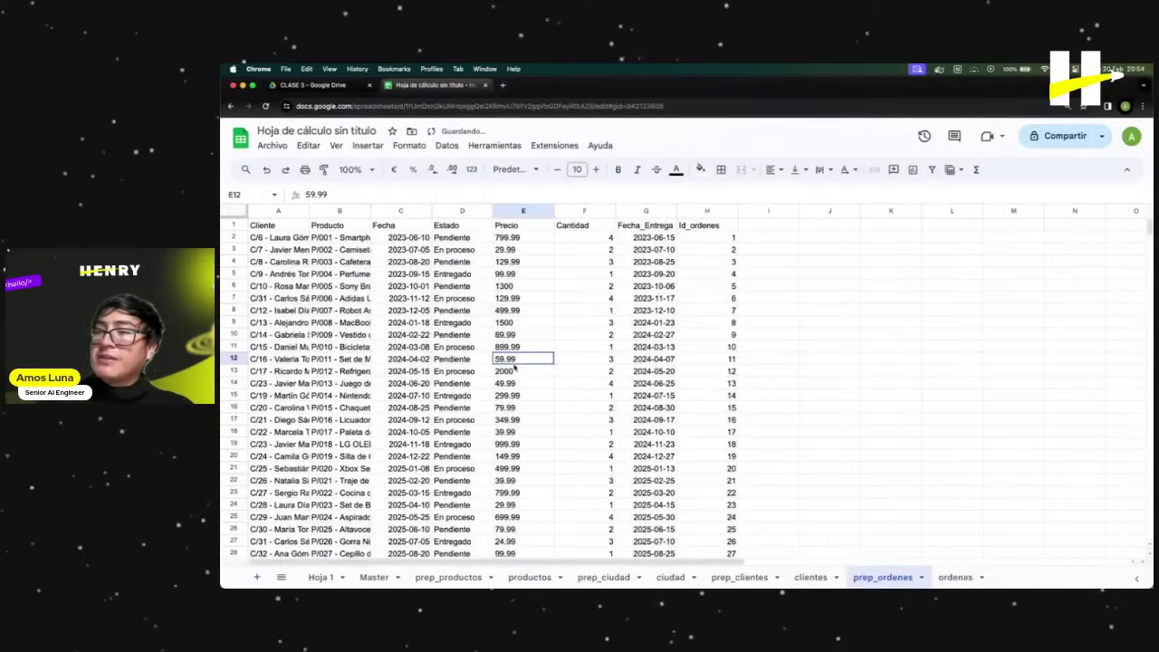
pyautogui.click(459, 339)
pyautogui.click(413, 286)
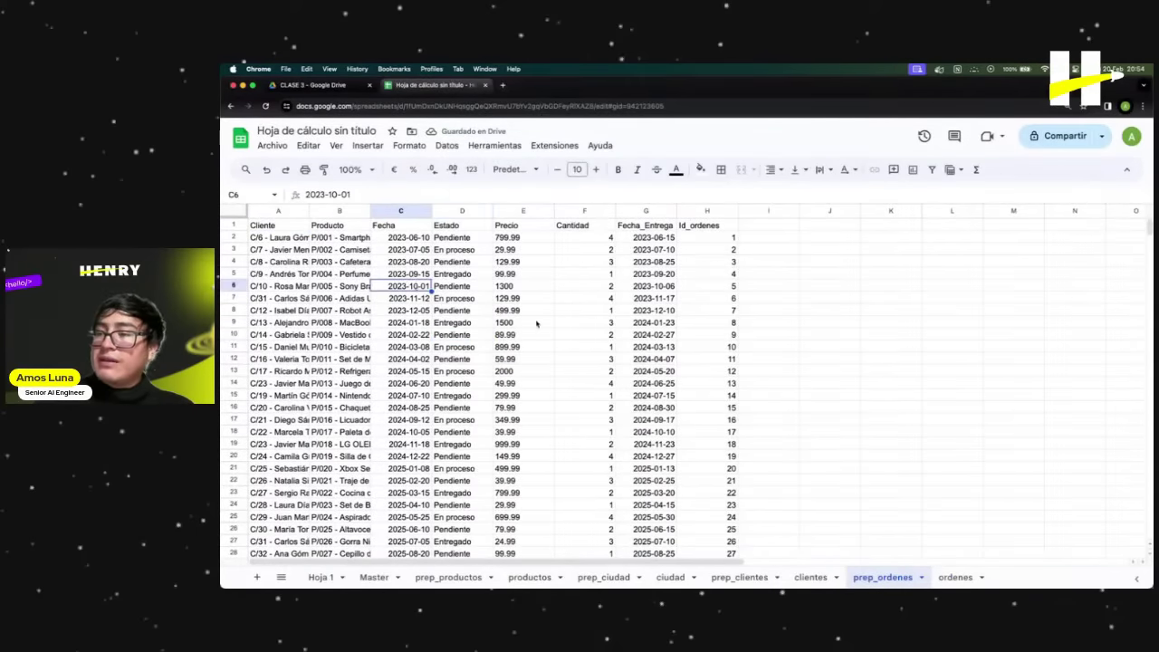
pyautogui.click(390, 329)
pyautogui.click(295, 240)
pyautogui.click(300, 260)
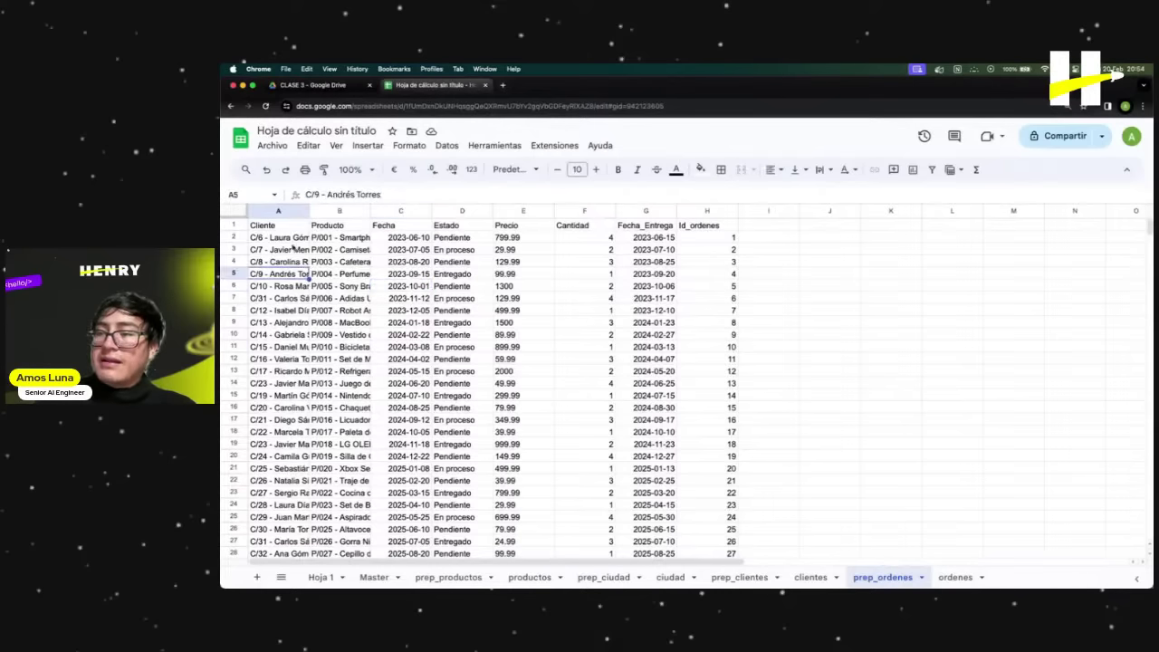
pyautogui.click(291, 242)
pyautogui.doubleClick(308, 210)
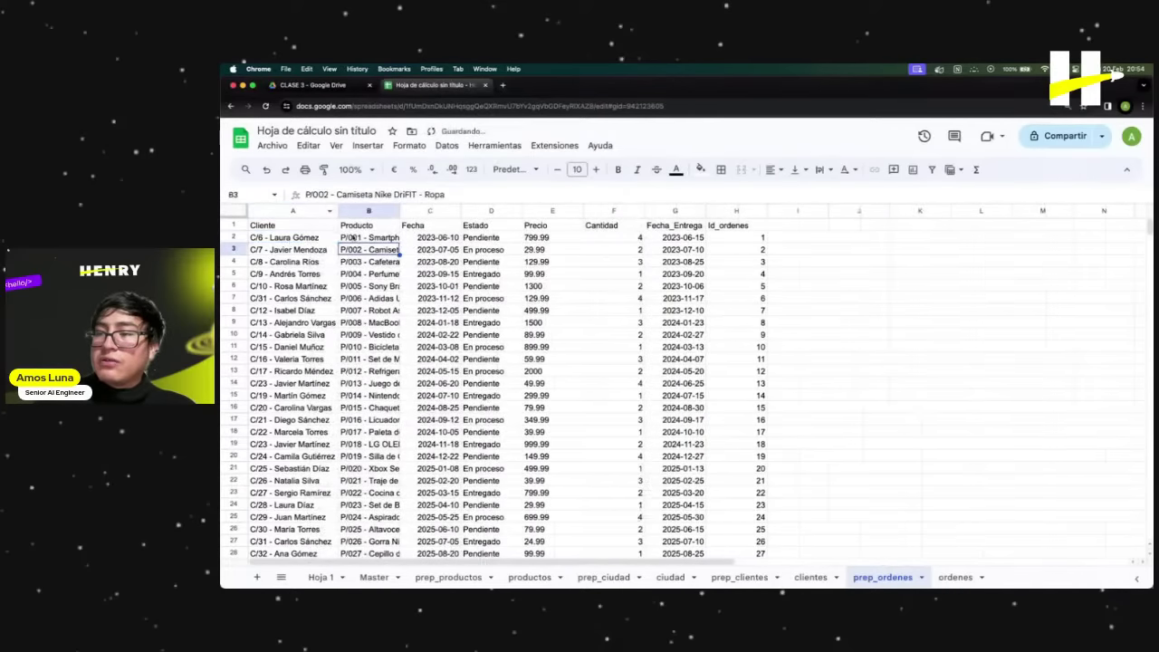
pyautogui.moveTo(312, 211); pyautogui.dragTo(750, 212)
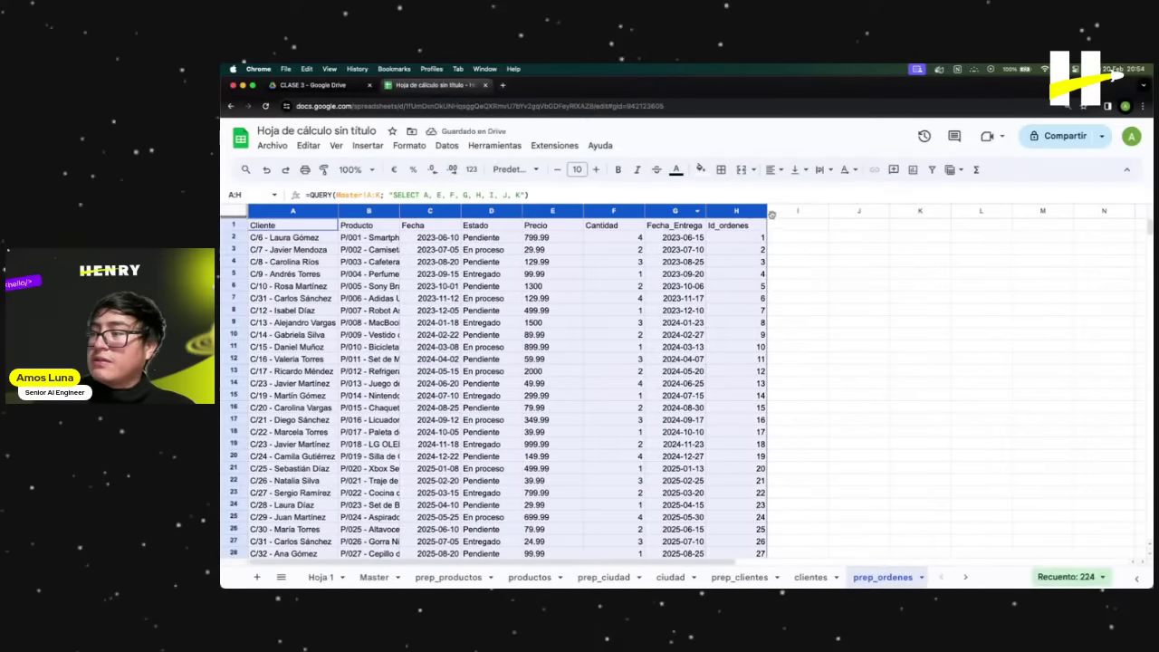
pyautogui.doubleClick(766, 210)
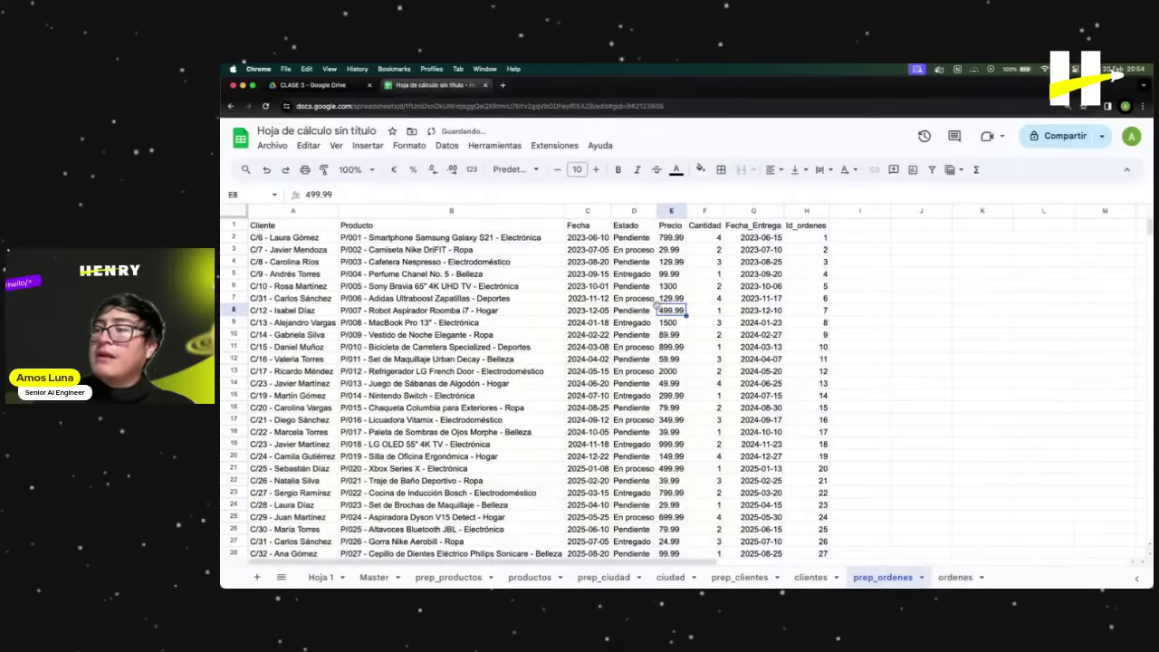
# Review the first order's Cliente, Producto, Fecha, Estado, Precio, Cantidad and Fecha_Entrega entries in row 2.
pyautogui.click(428, 282)
pyautogui.click(286, 239)
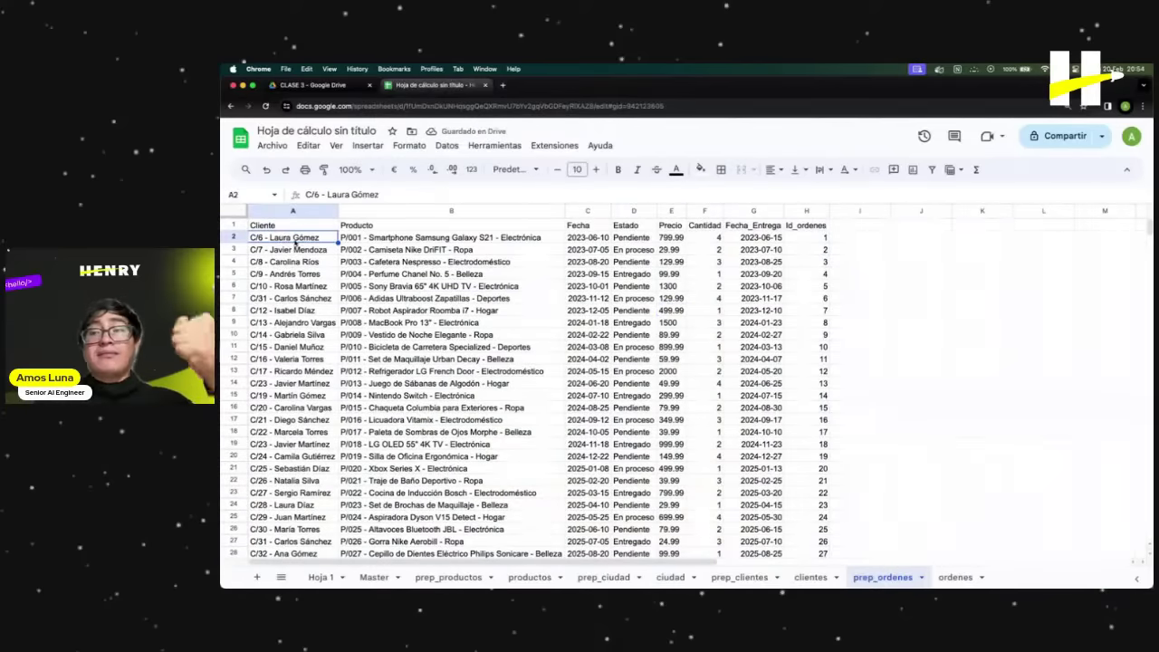
pyautogui.click(373, 240)
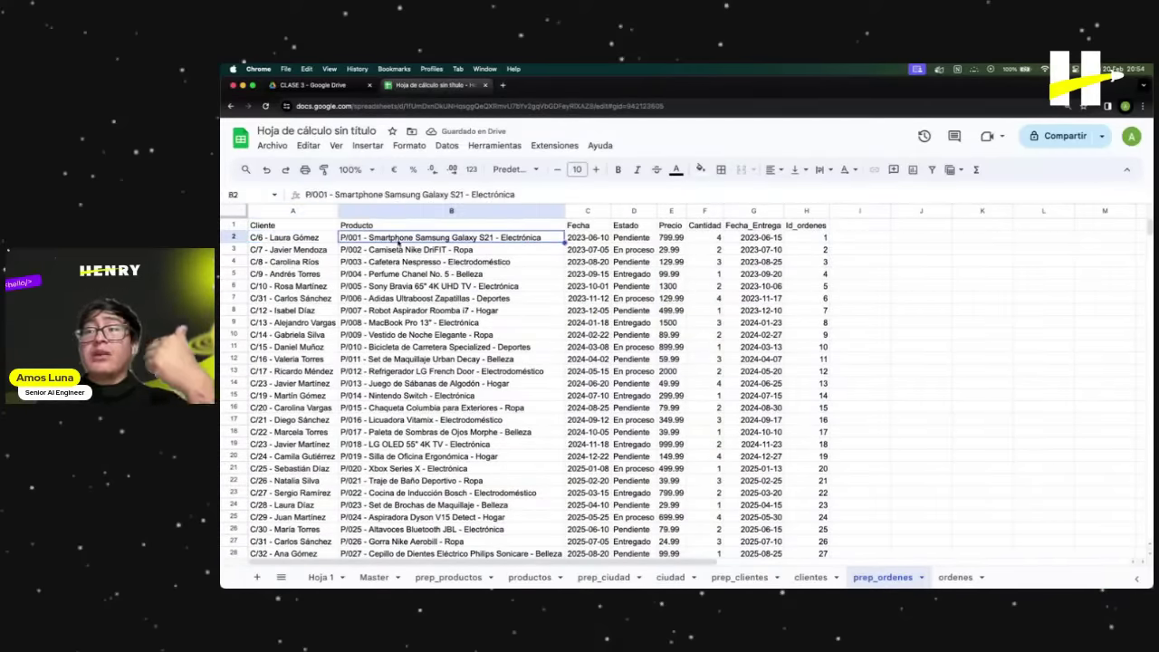
pyautogui.click(592, 243)
pyautogui.click(644, 244)
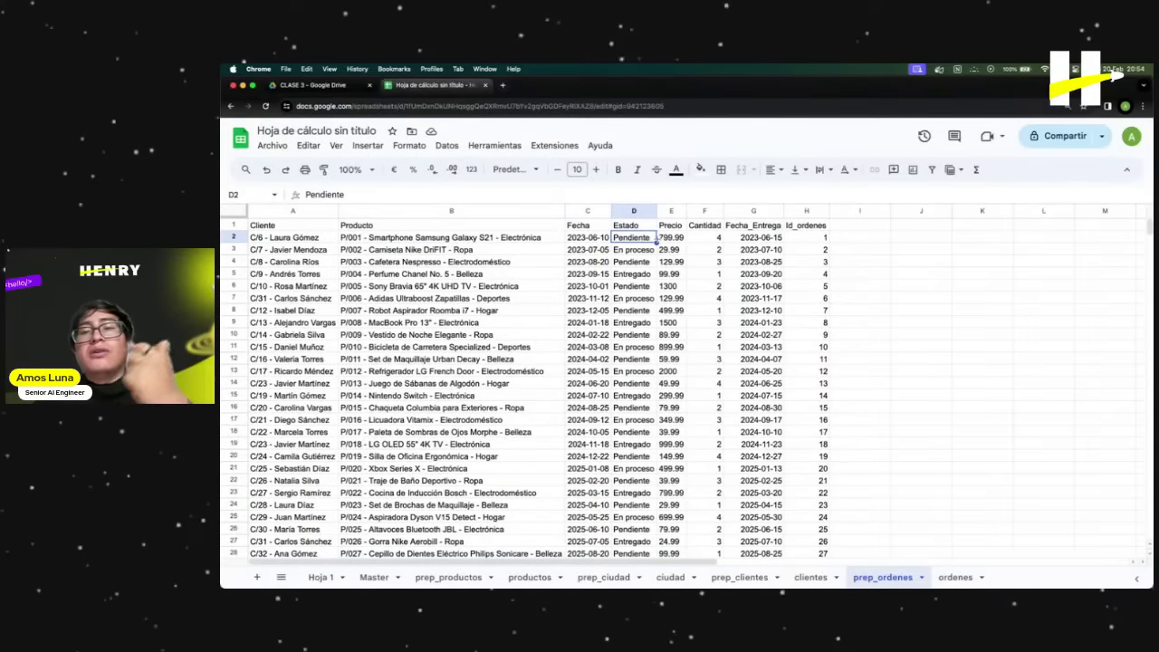
pyautogui.click(669, 242)
pyautogui.click(708, 240)
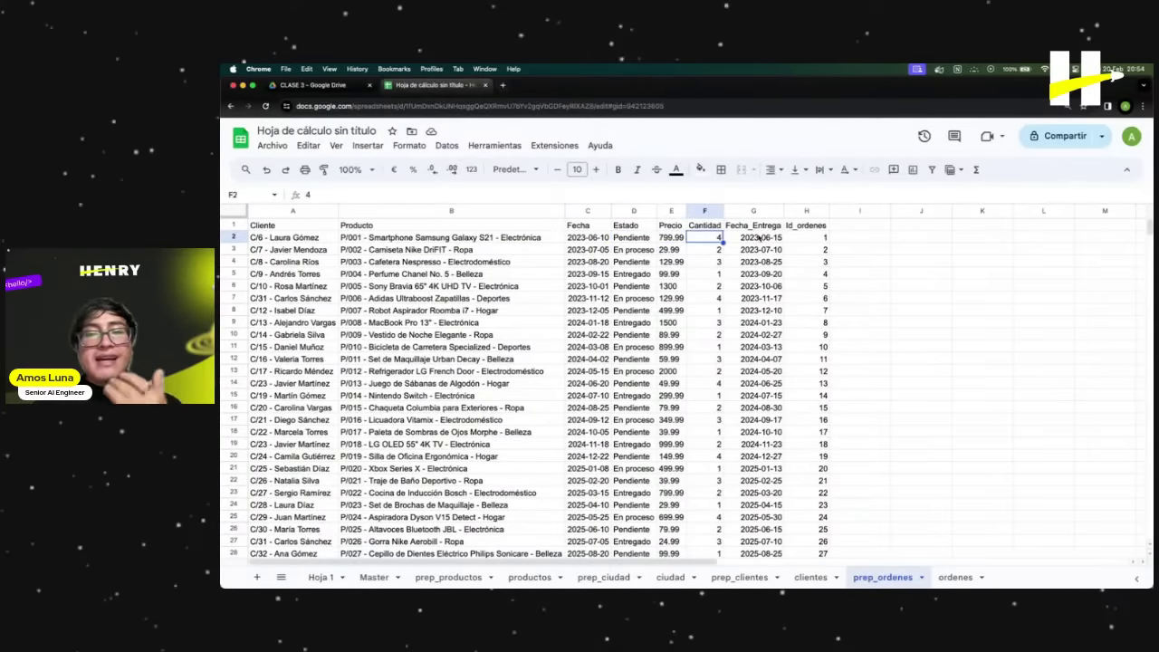
pyautogui.click(758, 239)
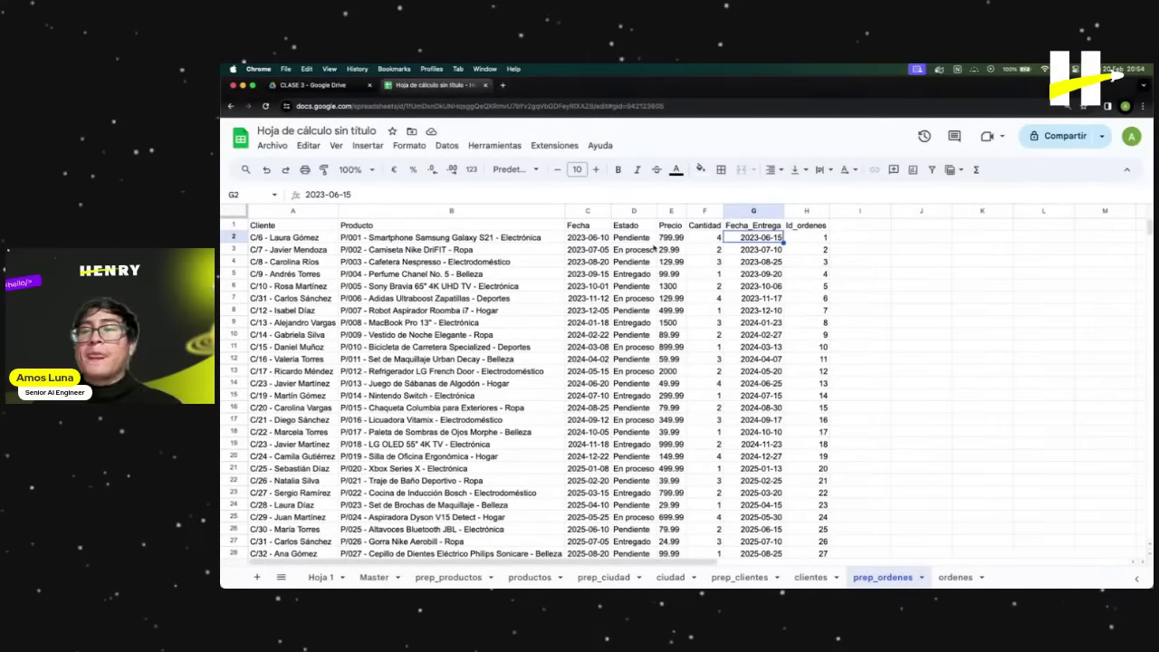
# Compare the first order's Fecha with its Fecha_Entrega, and examine the Id_ordenes entries in the top rows.
pyautogui.click(593, 241)
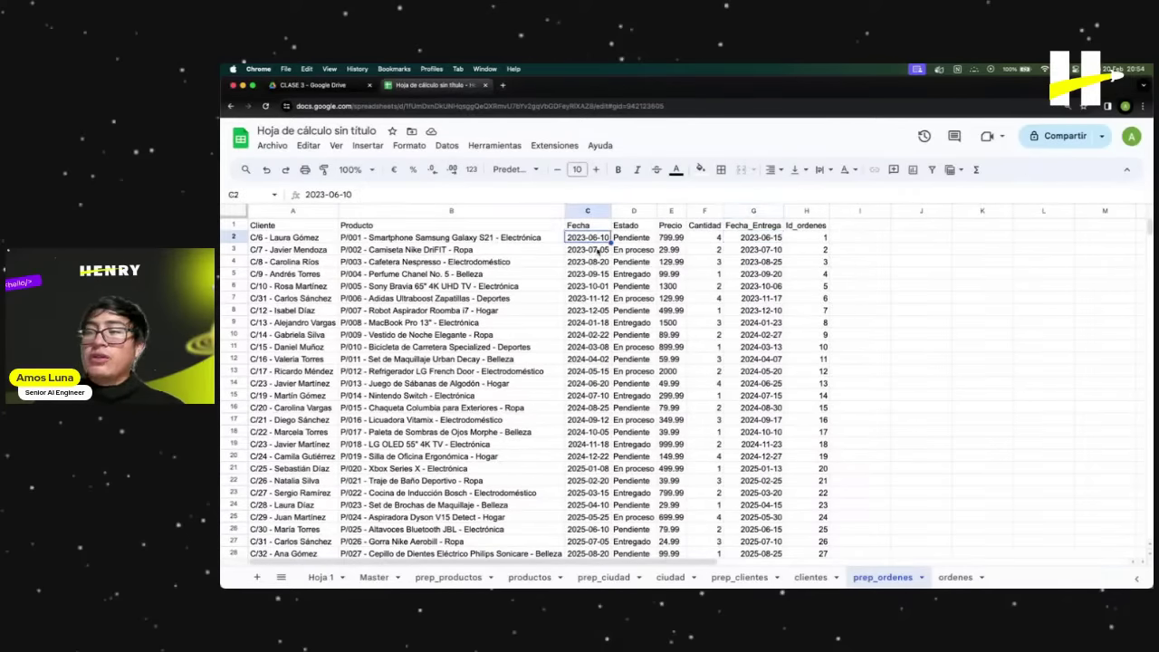
pyautogui.click(772, 238)
pyautogui.click(808, 237)
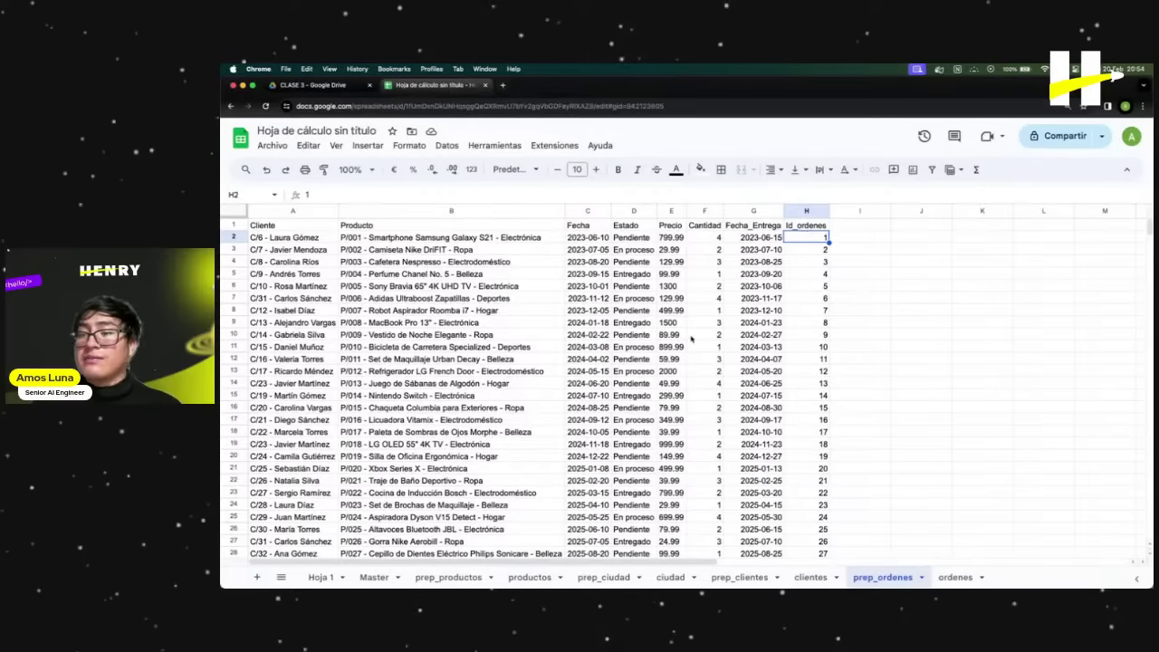
pyautogui.click(805, 273)
pyautogui.click(809, 249)
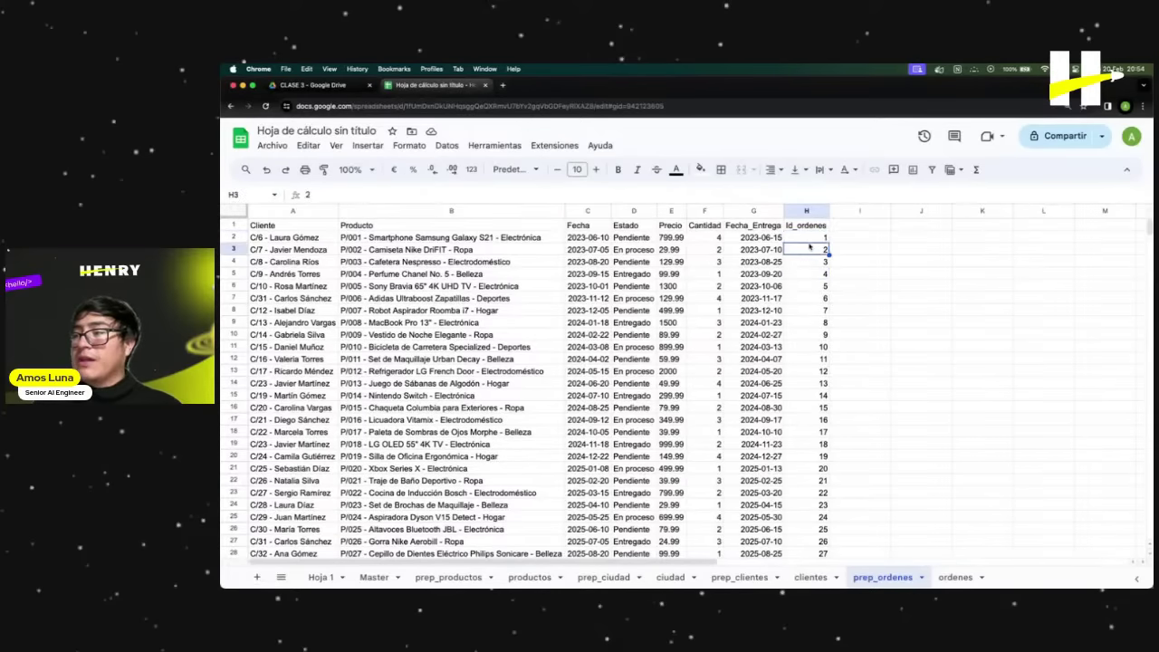
pyautogui.click(808, 237)
# Inspect the Master!A:K range and the selected column list in the A1 QUERY formula, leaving it unedited.
pyautogui.click(305, 228)
pyautogui.write('=QUERY(Master!A:K; "SELECT A, E, F, G, H, I, J, K")')
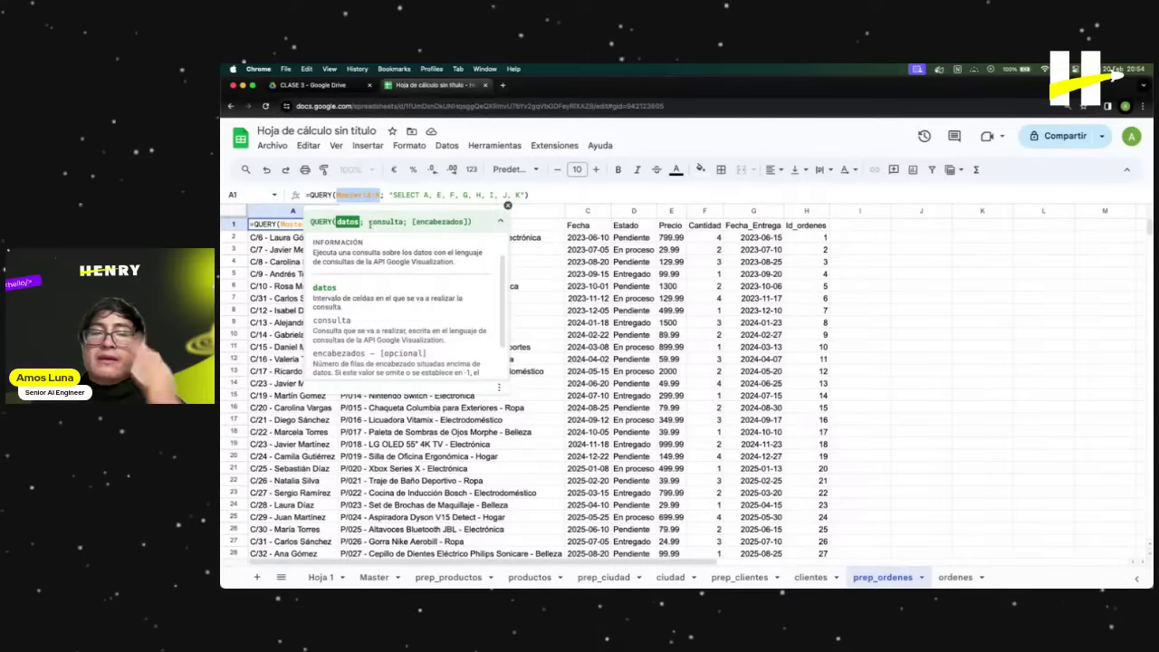
pyautogui.click(419, 194)
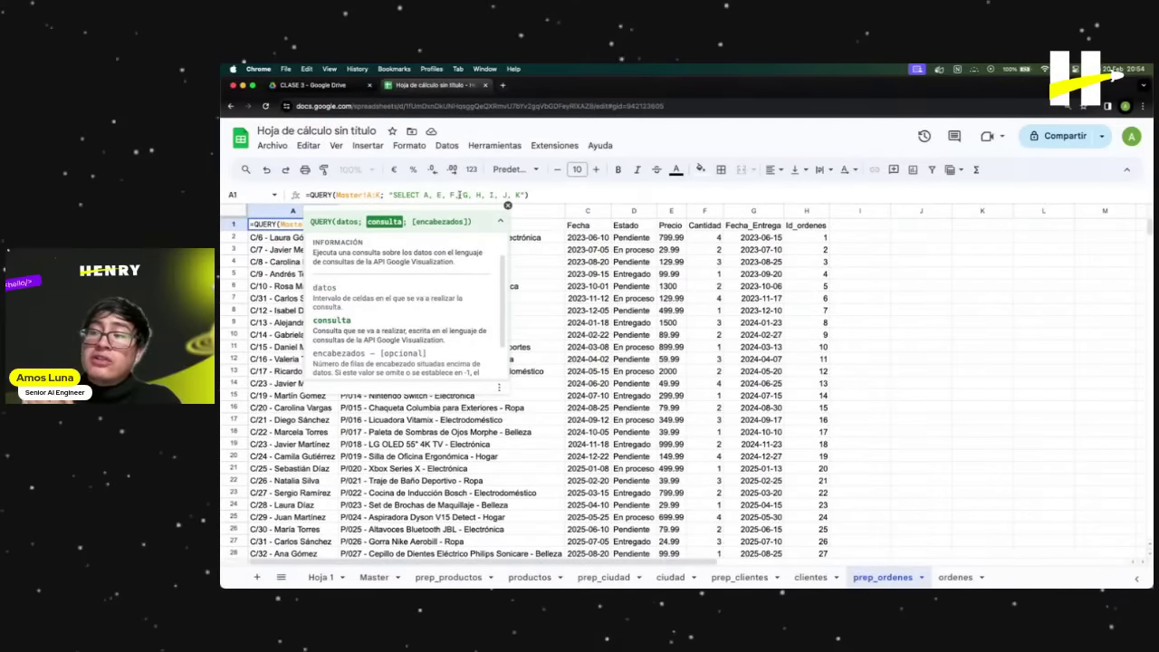
pyautogui.moveTo(426, 195); pyautogui.dragTo(525, 194)
pyautogui.press('Escape')
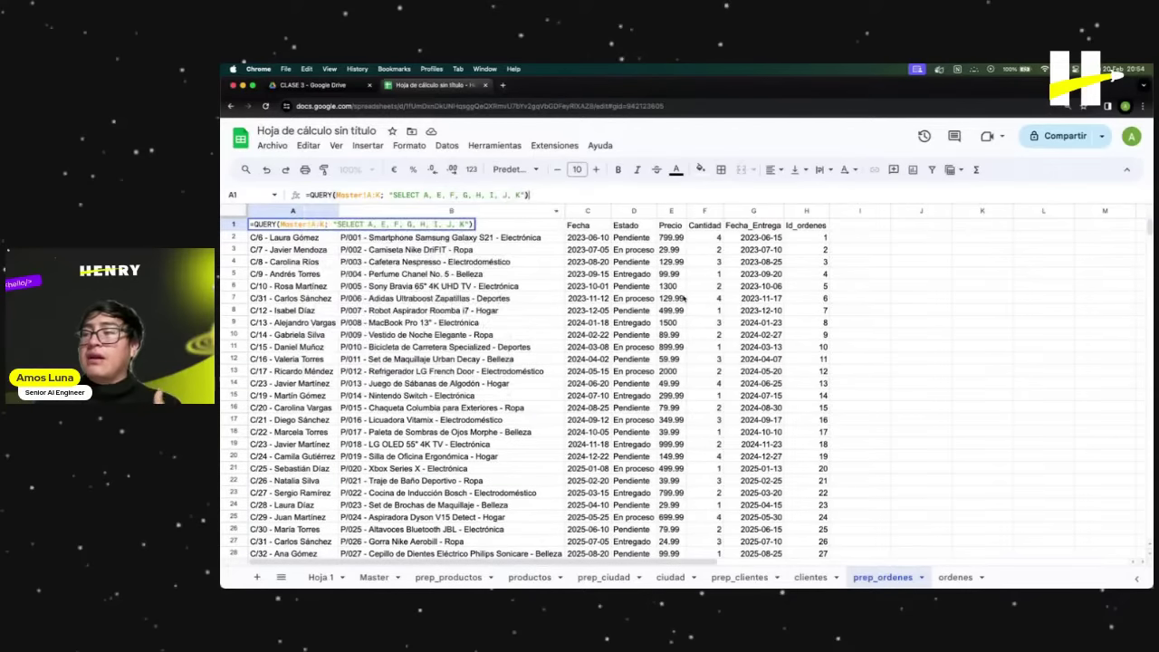
pyautogui.click(840, 297)
pyautogui.click(814, 273)
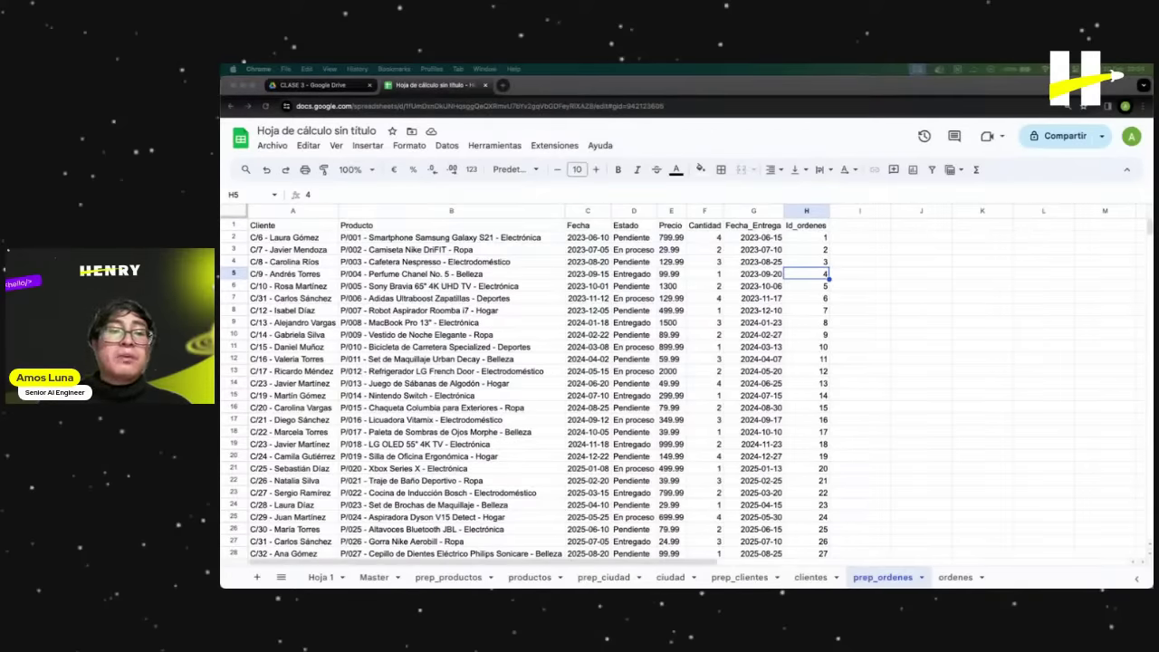
# Examine how entries in the Cliente column of prep_ordenes combine a client code with a name.
pyautogui.click(838, 236)
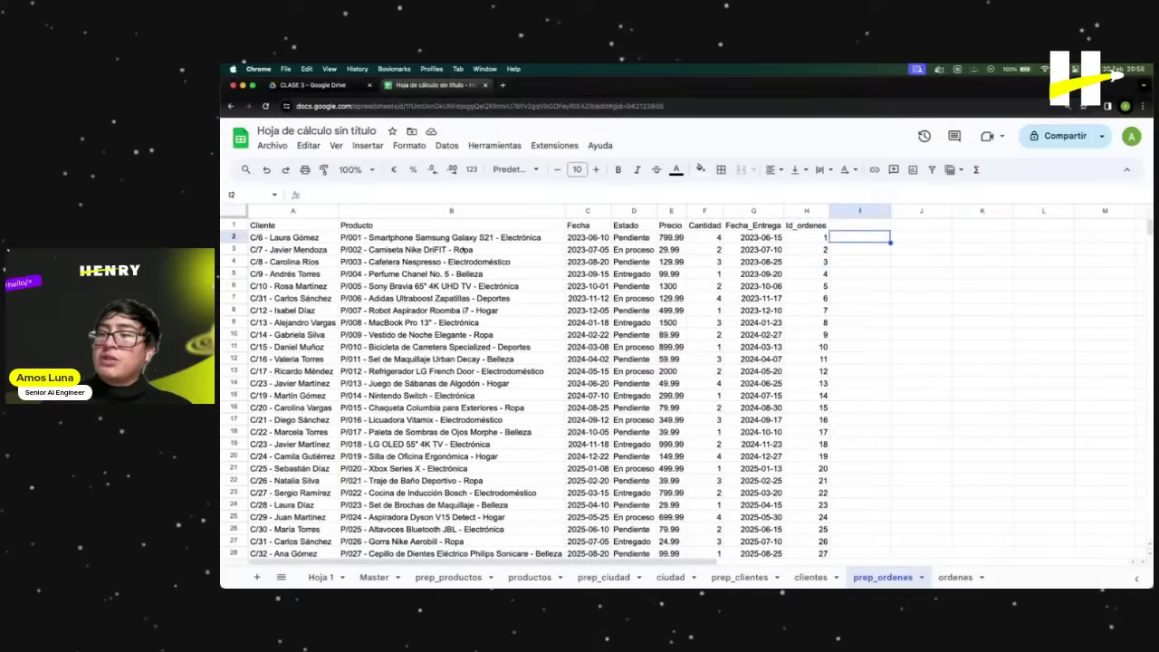
pyautogui.click(271, 240)
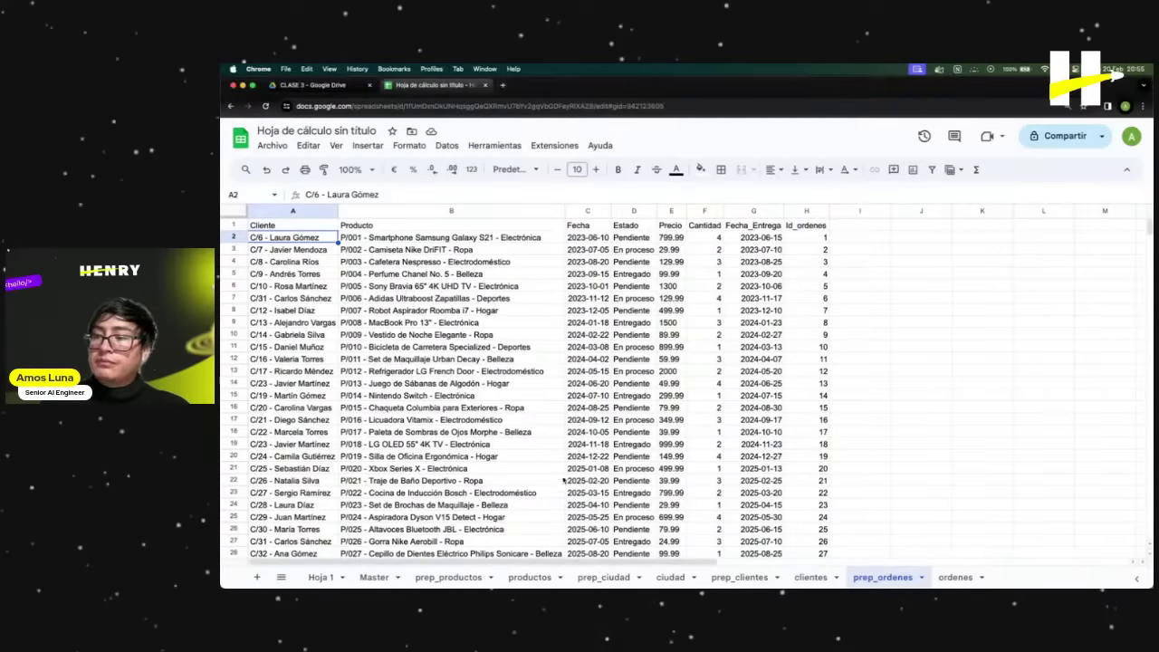
pyautogui.click(321, 324)
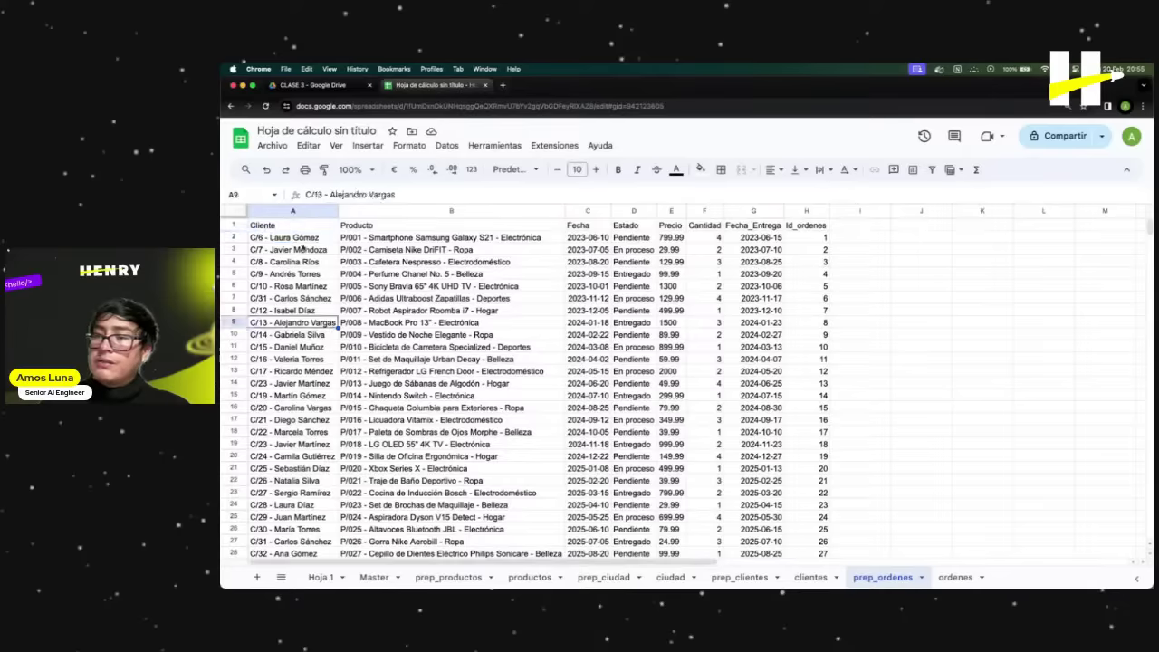
# Reread the full QUERY formula in cell A1 of prep_ordenes, leaving it unedited.
pyautogui.click(306, 249)
pyautogui.click(303, 237)
pyautogui.click(300, 226)
pyautogui.moveTo(567, 190); pyautogui.dragTo(287, 199)
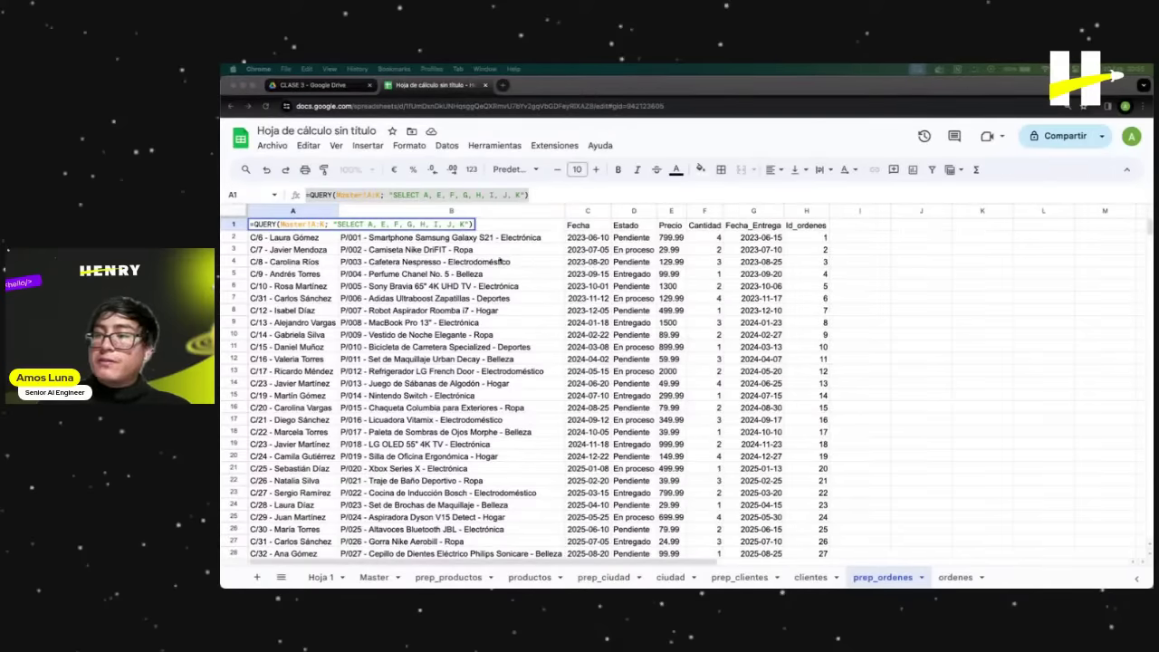
# Draft =IFERROR(ARRAYFORMULA(SPLIT(B2:B, "-")), "") in cell I2 to split the Producto entries at the hyphen.
pyautogui.click(860, 237)
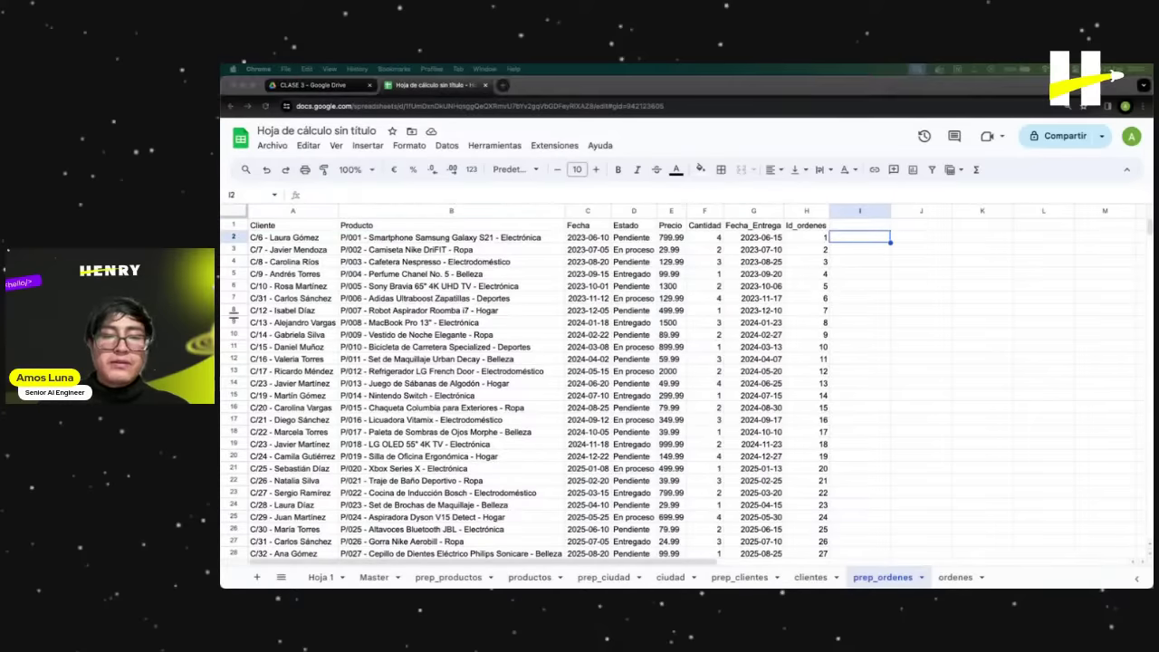
pyautogui.click(796, 358)
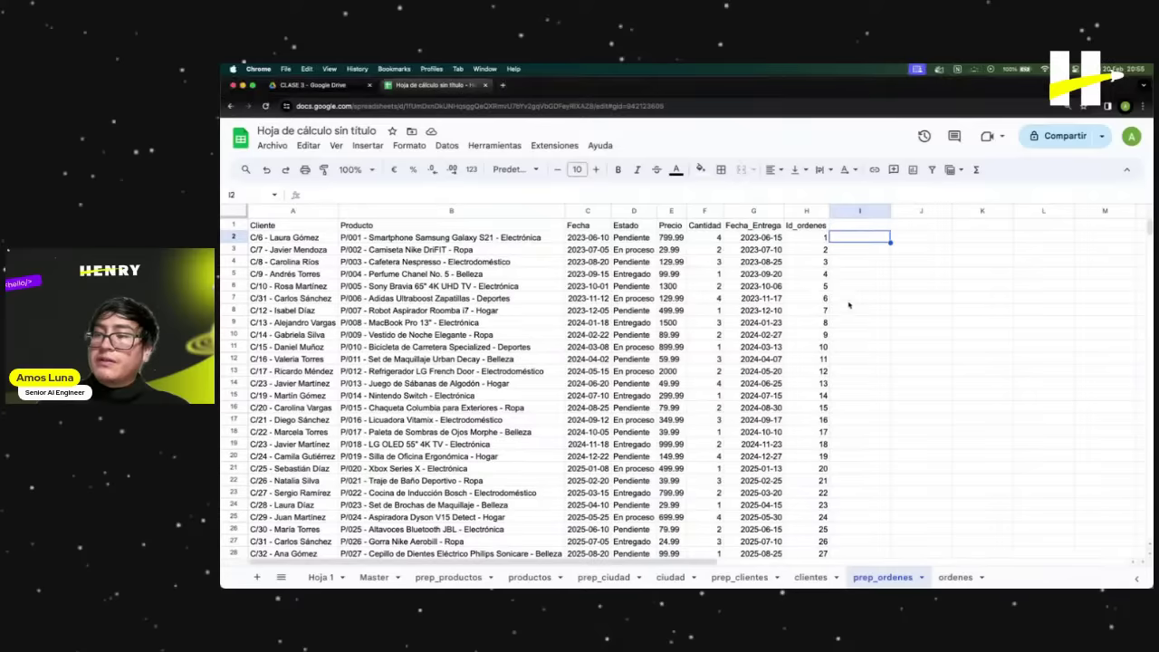
pyautogui.click(853, 237)
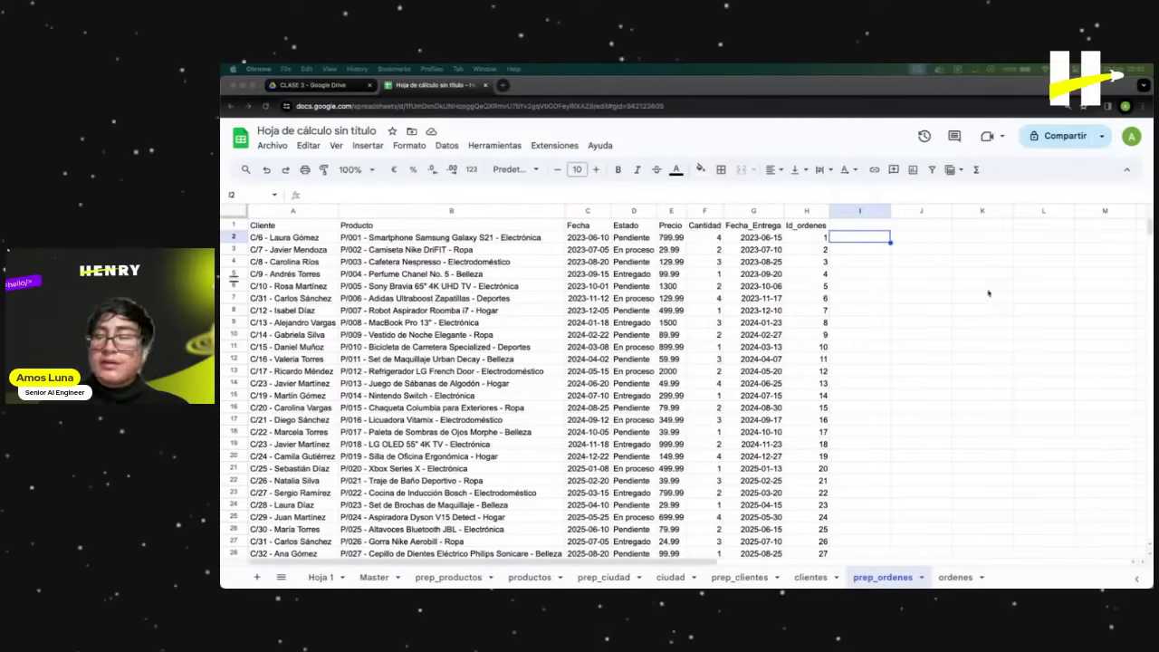
pyautogui.click(860, 261)
pyautogui.click(856, 235)
pyautogui.write('=IFERROR(ARRAYFORMULA(SPLIT(B2:B, "-")), "")')
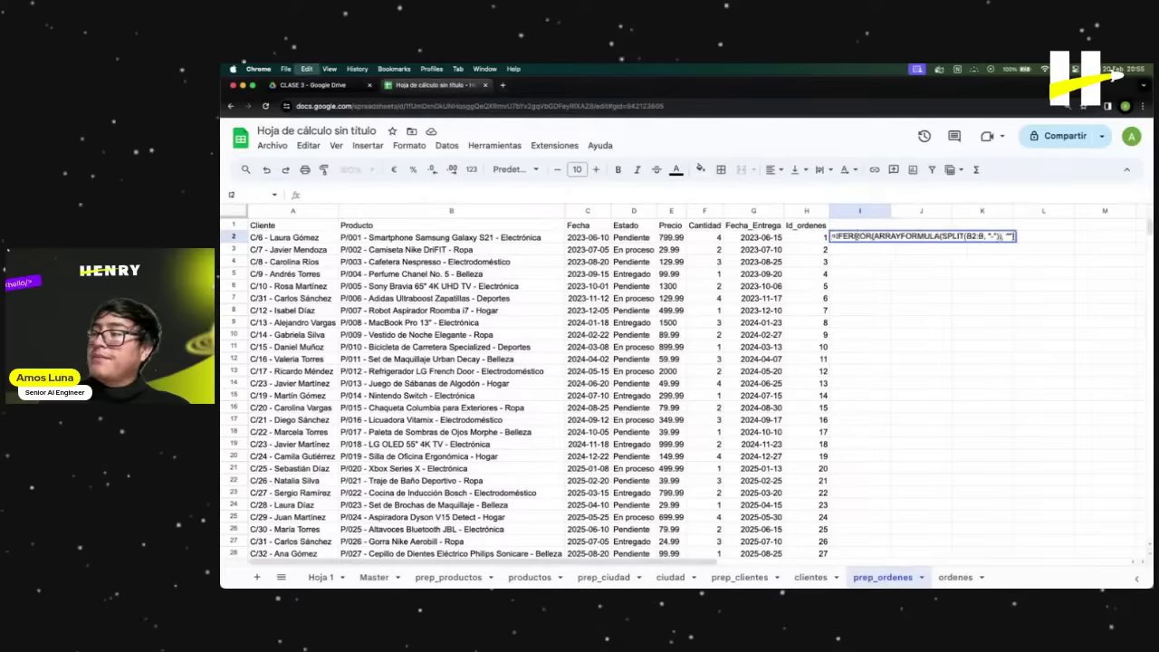
# Replace both comma separators in the I2 formula with semicolons and commit =IFERROR(ARRAYFORMULA(SPLIT(B2:B; "-")); "").
pyautogui.click(480, 195)
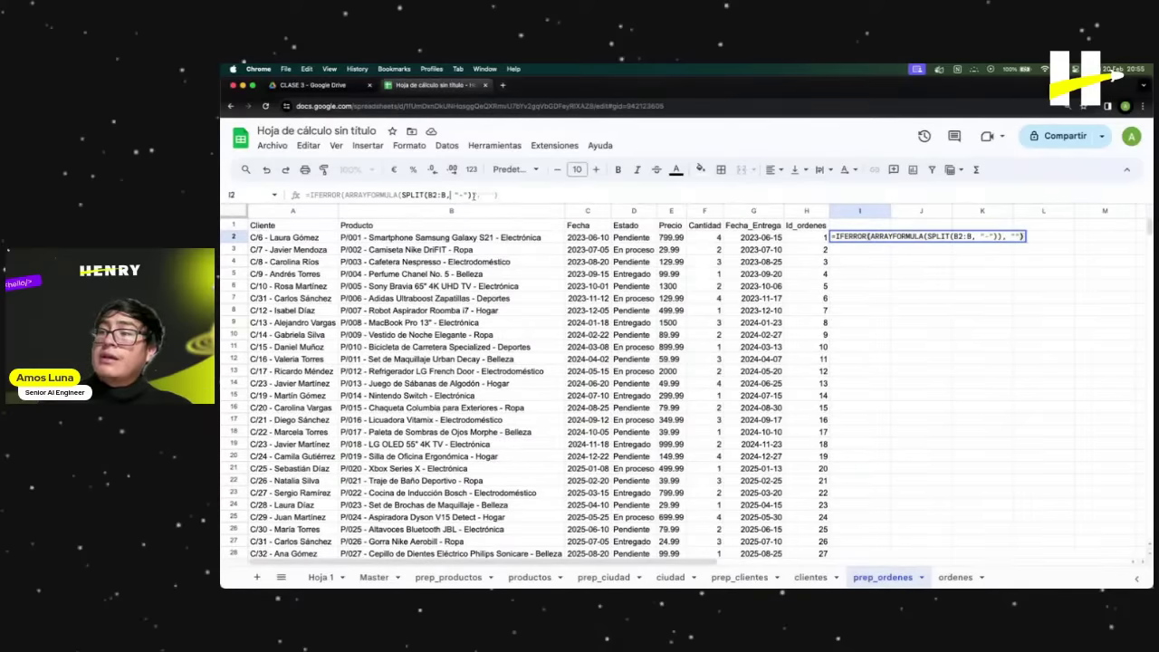
pyautogui.press('BackSpace')
pyautogui.write(';')
pyautogui.click(454, 194)
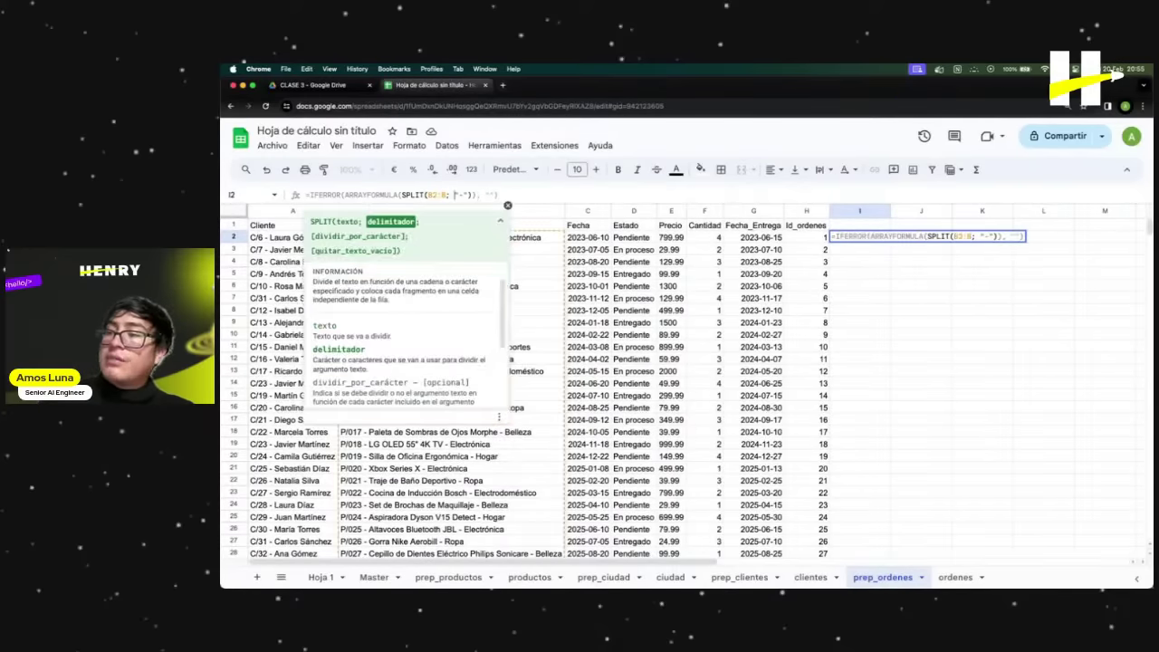
pyautogui.click(479, 194)
pyautogui.press('BackSpace')
pyautogui.write(';')
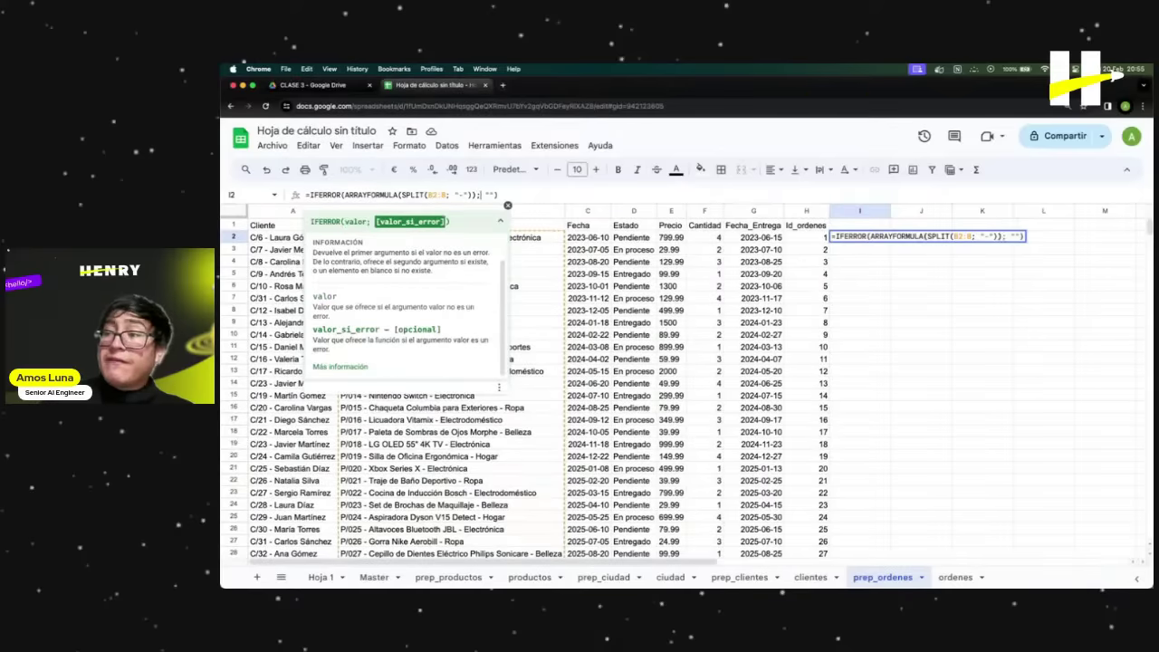
pyautogui.click(530, 194)
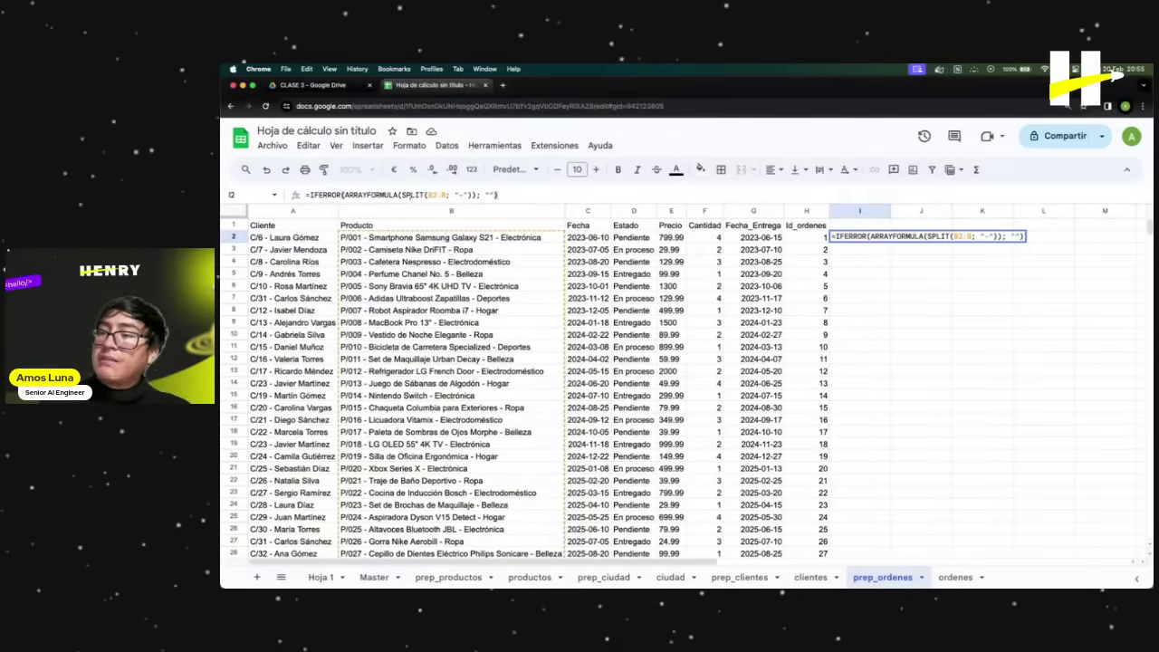
pyautogui.doubleClick(412, 196)
pyautogui.click(508, 205)
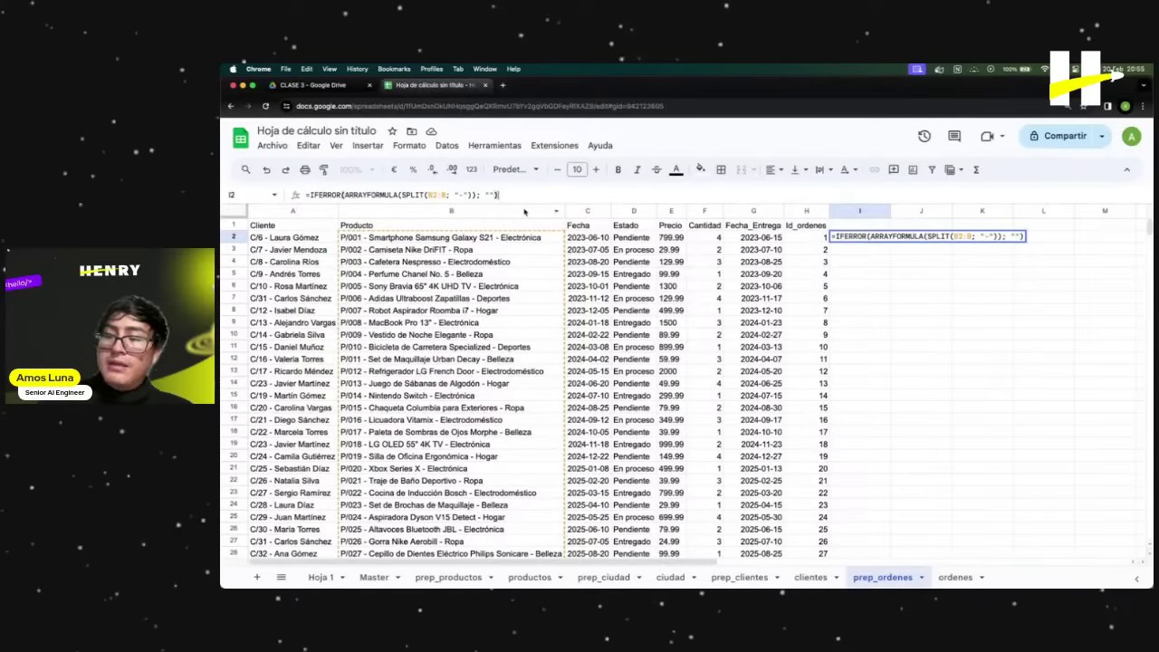
pyautogui.press('Return')
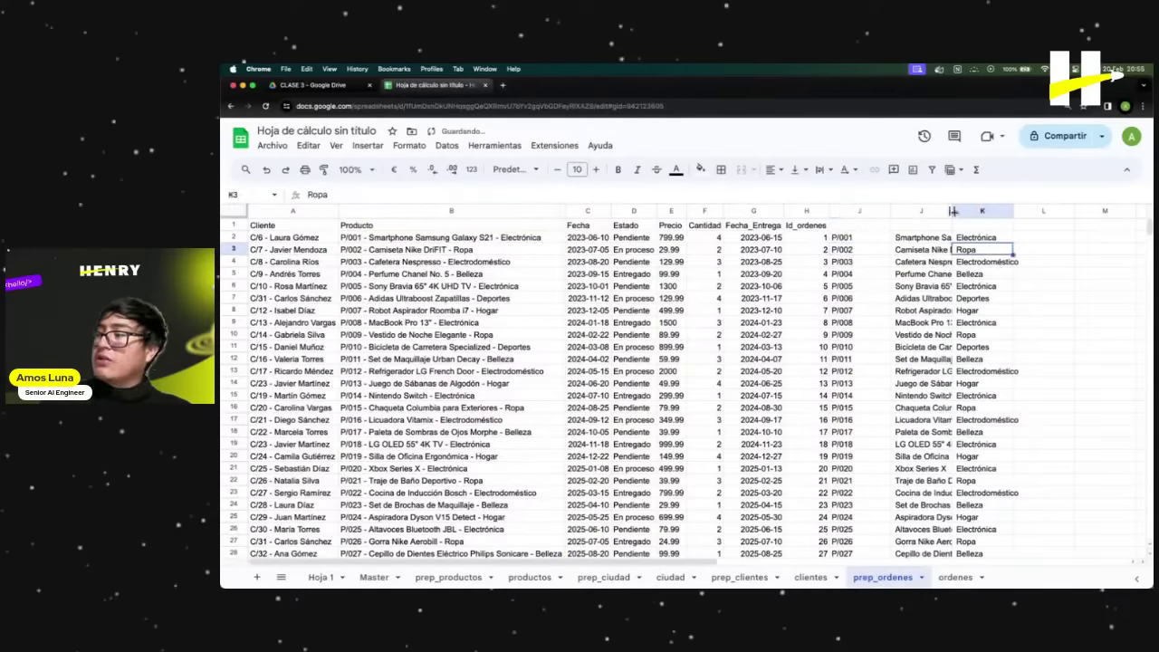
# Fit the widths of columns J and K to their contents.
pyautogui.click(982, 211)
pyautogui.doubleClick(950, 211)
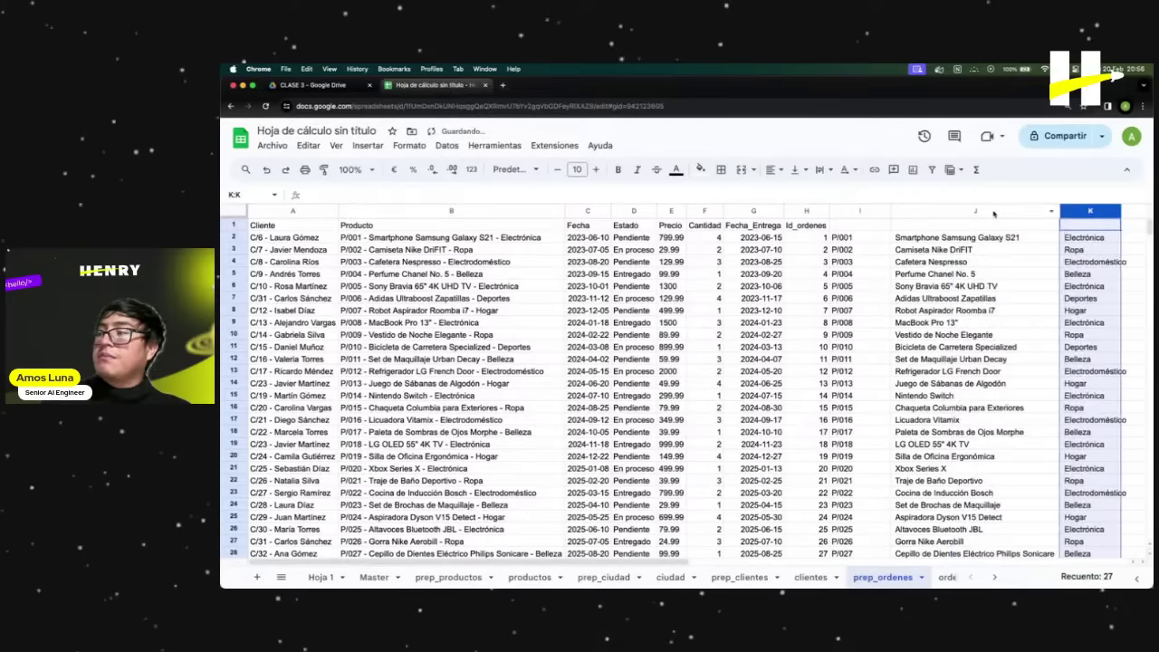
pyautogui.doubleClick(1120, 211)
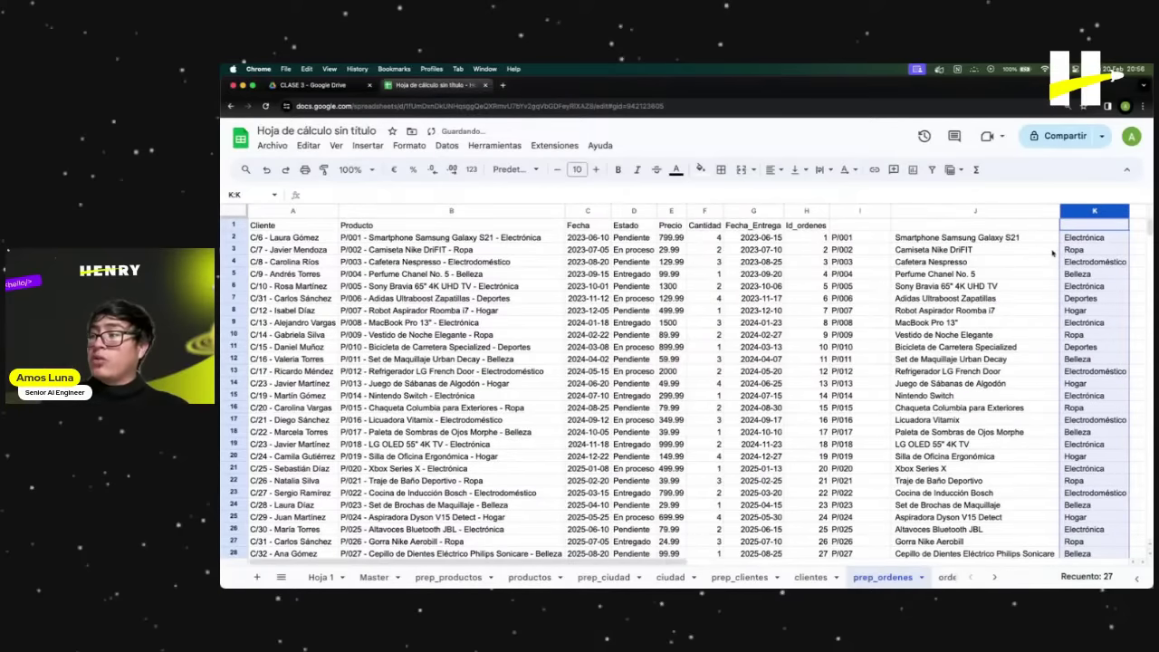
pyautogui.click(1041, 310)
# Enter the header id_producto in cell I1, above the split product codes.
pyautogui.click(860, 225)
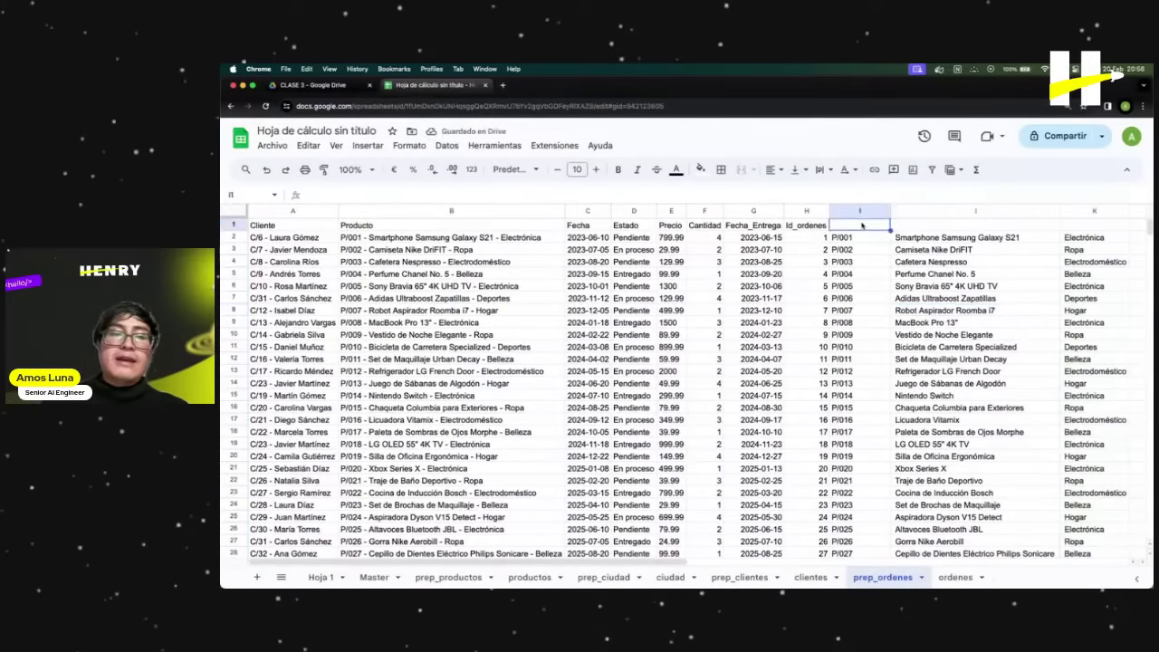
pyautogui.write('id')
pyautogui.press('BackSpace')
pyautogui.press('BackSpace')
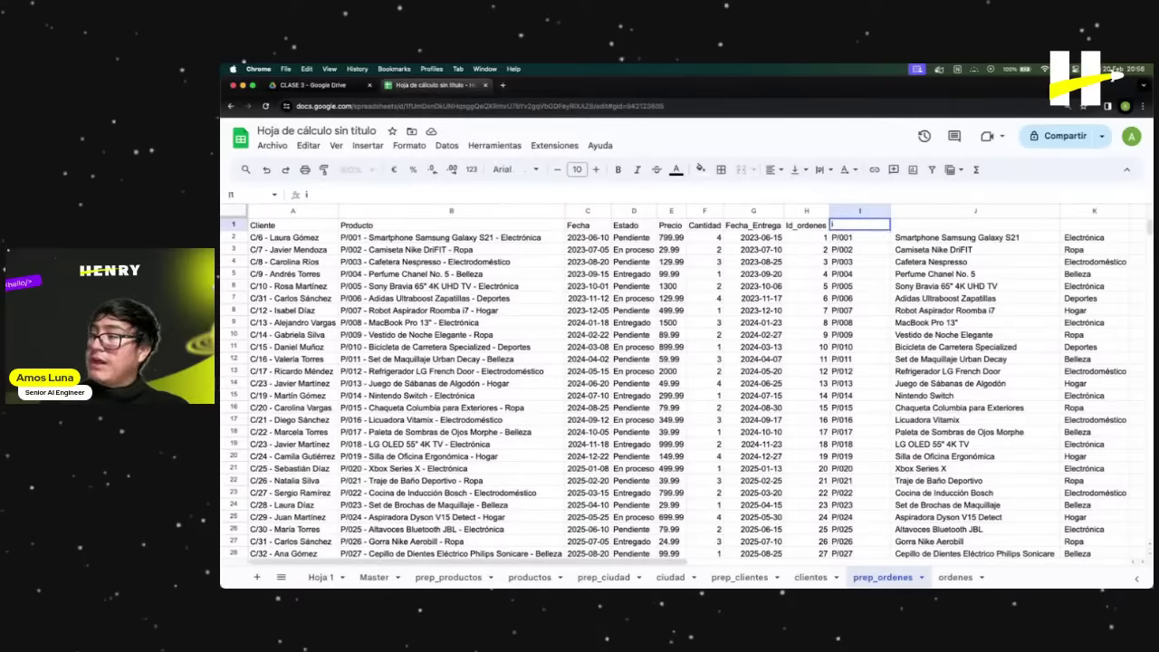
pyautogui.write('od')
pyautogui.press('BackSpace')
pyautogui.press('BackSpace')
pyautogui.write('id')
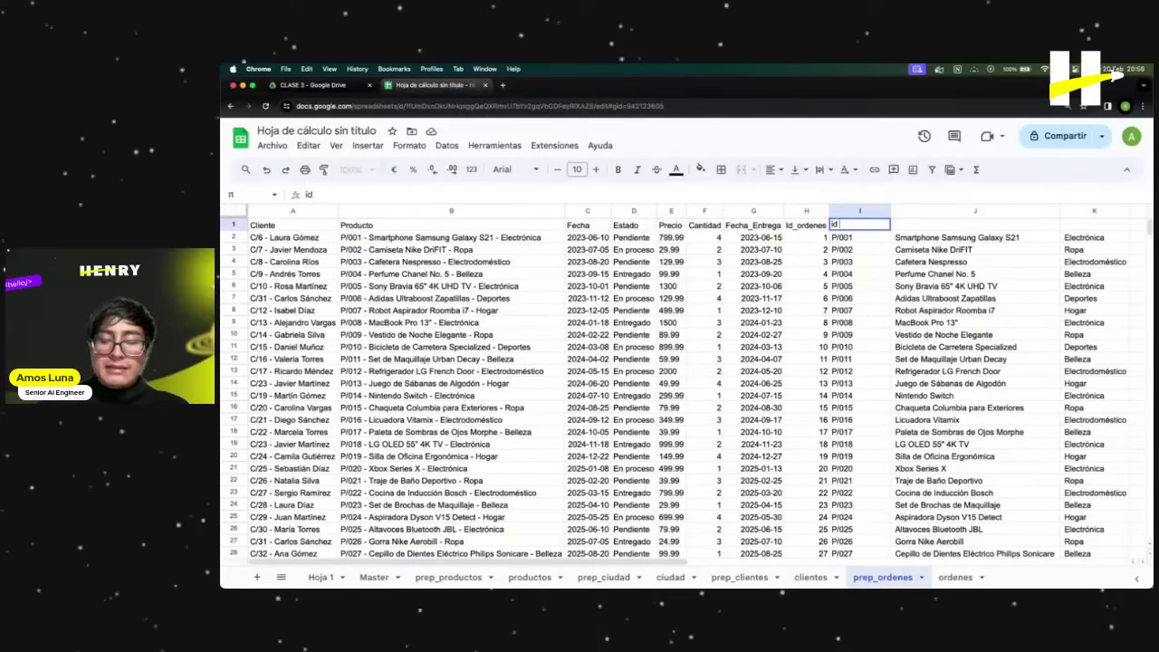
pyautogui.write('_prodict')
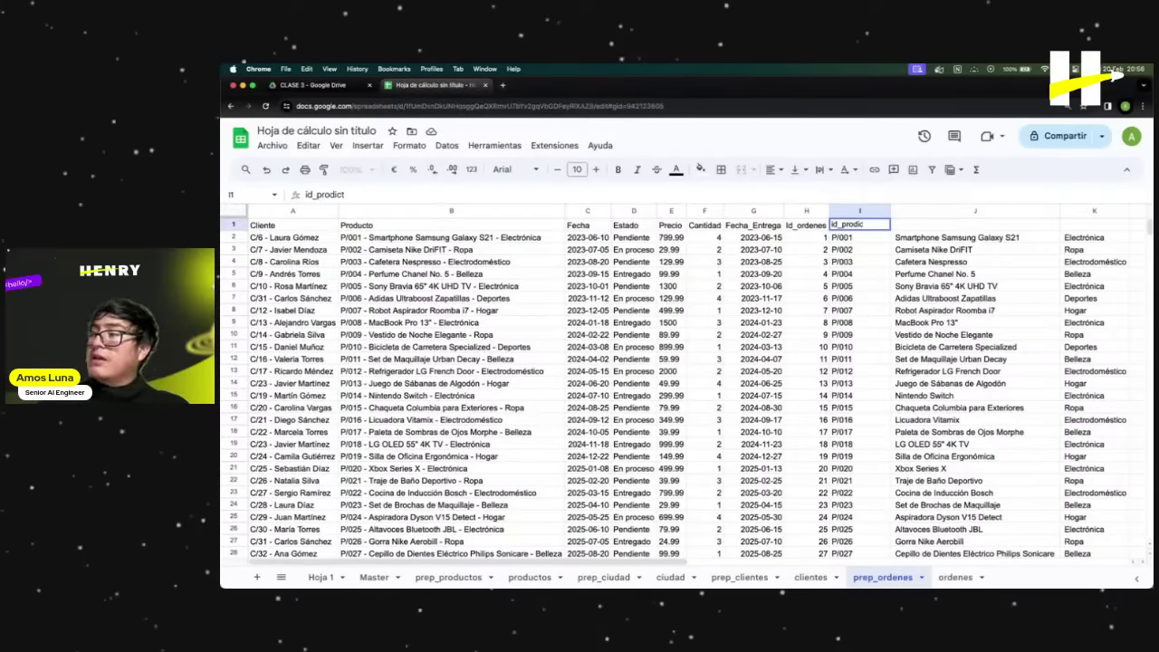
pyautogui.press('BackSpace')
pyautogui.write('ucto')
pyautogui.press('Tab')
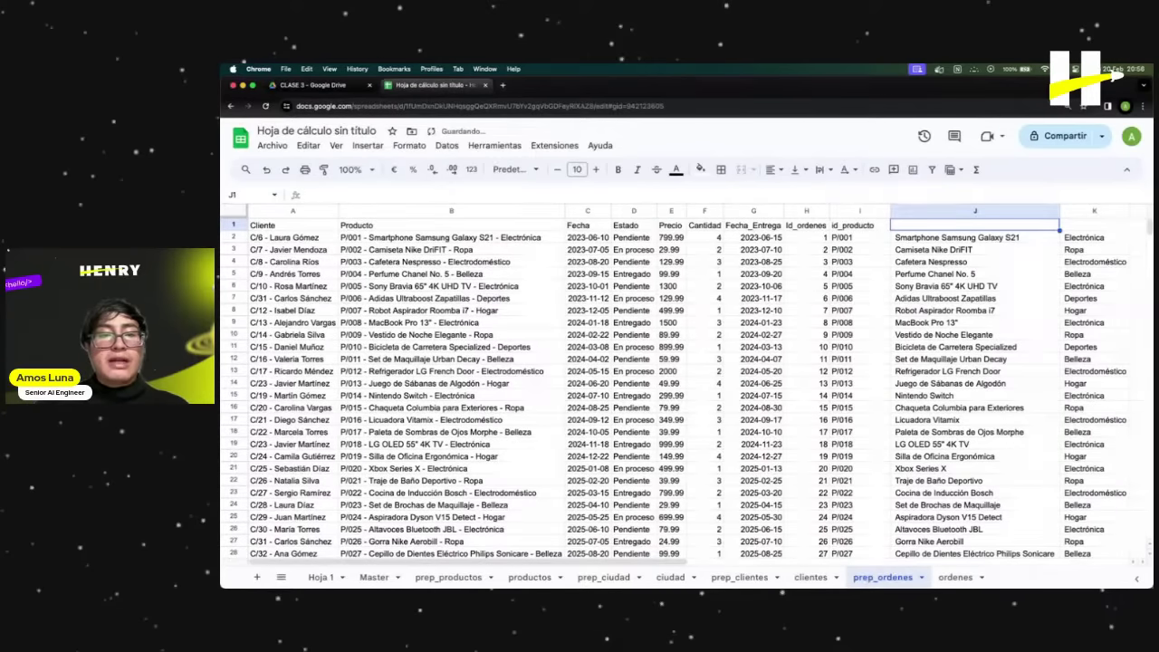
# Add the headers nombreproducto in J1 and categoria in K1.
pyautogui.write('nombreproducto')
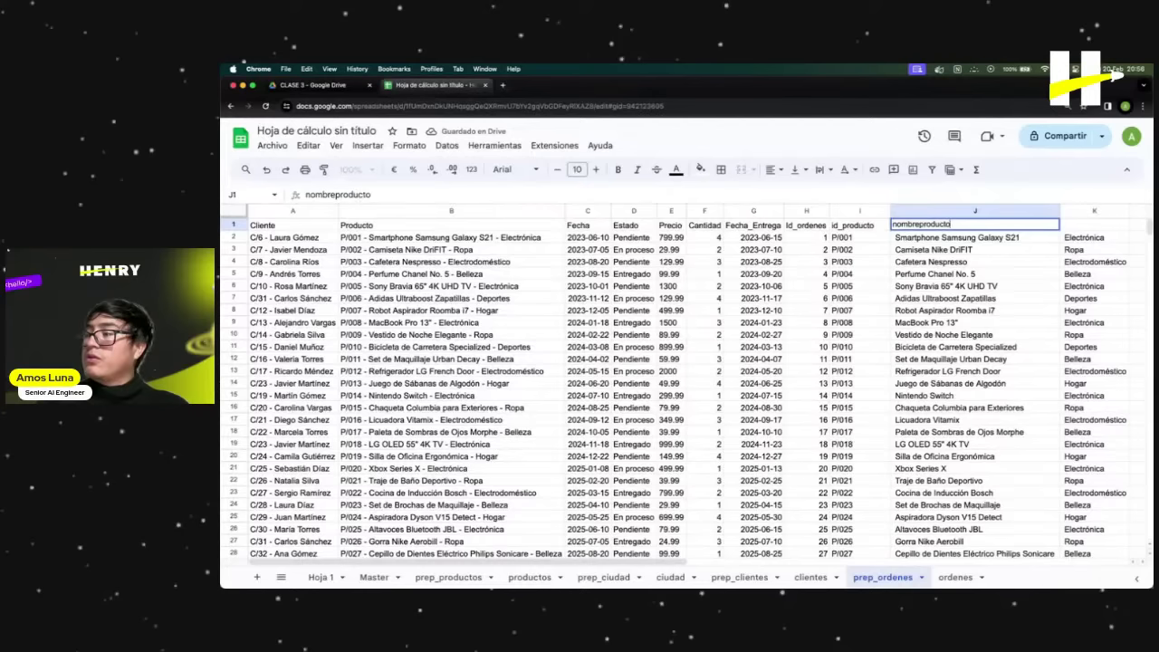
pyautogui.press('Tab')
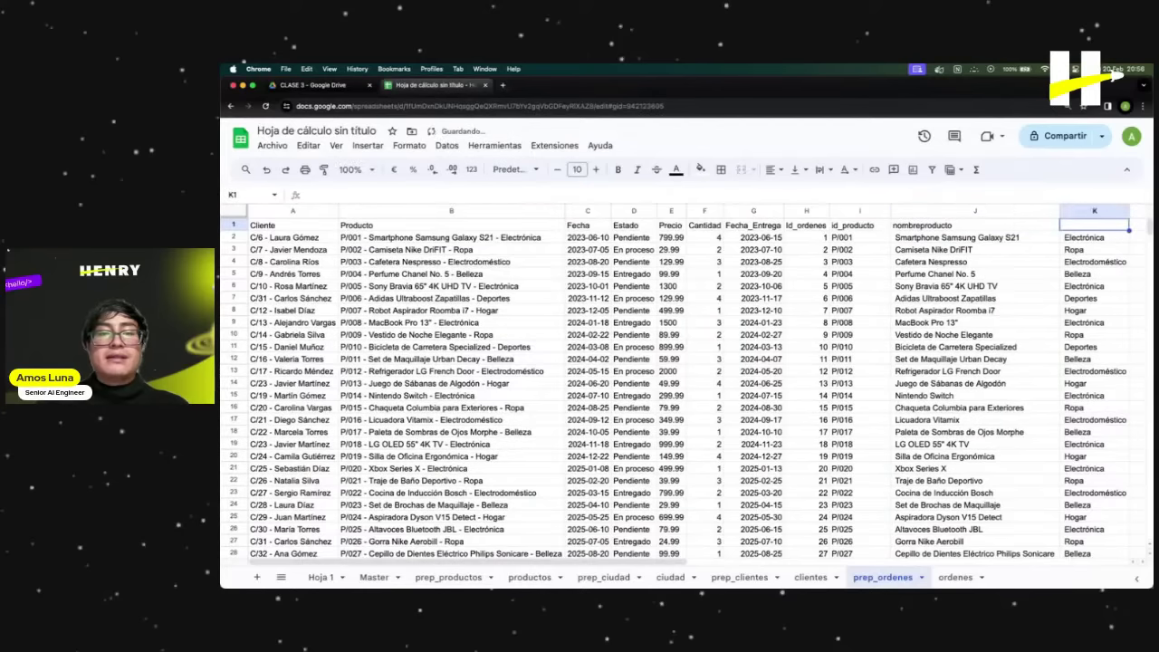
pyautogui.write('catego')
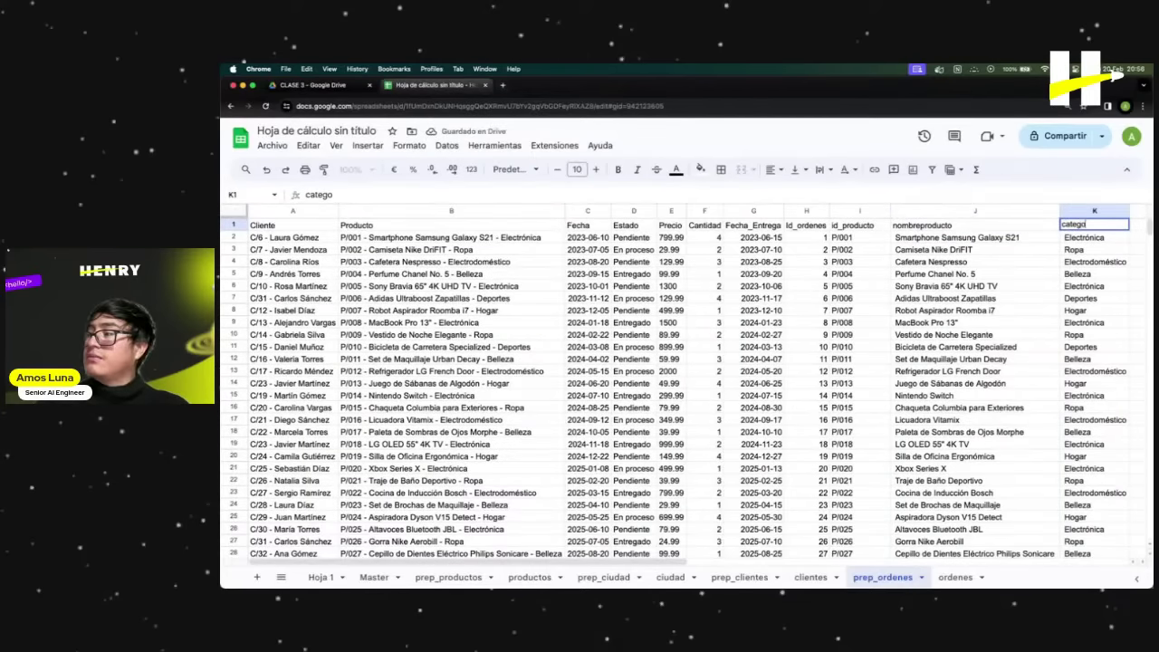
pyautogui.write('ría')
pyautogui.press('Tab')
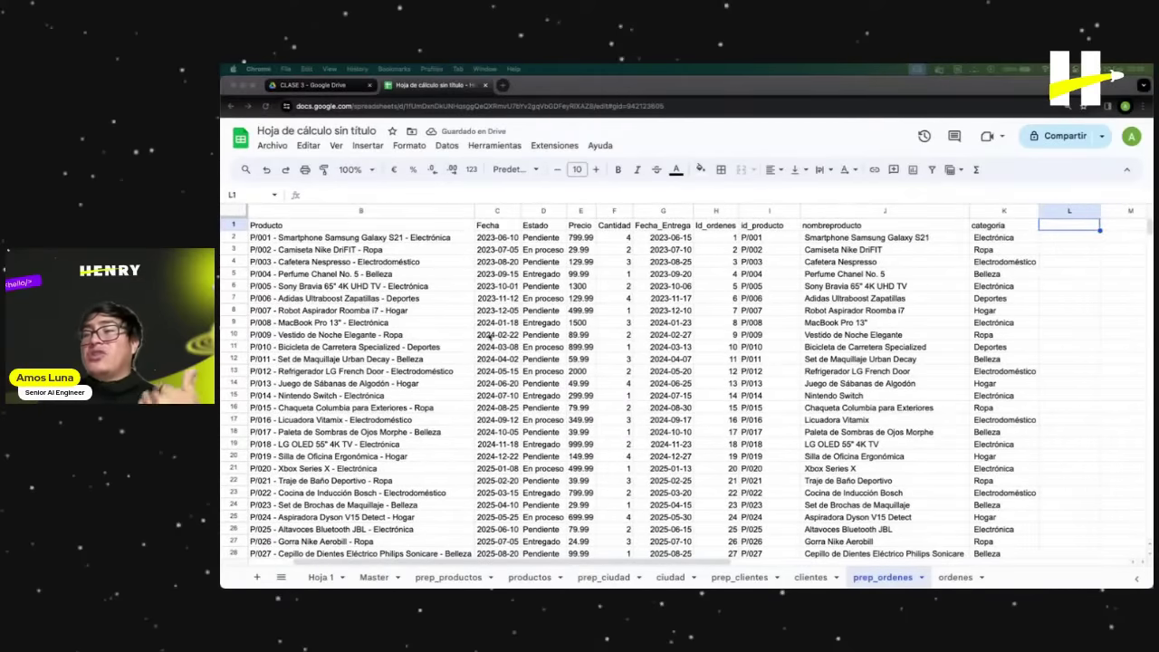
# Draft =IFERROR(ARRAYFORMULA(SPLIT(A2:A, "-")), "") in cell L2 to split the Cliente entries at the hyphen.
pyautogui.hscroll(-2, 678, 568)
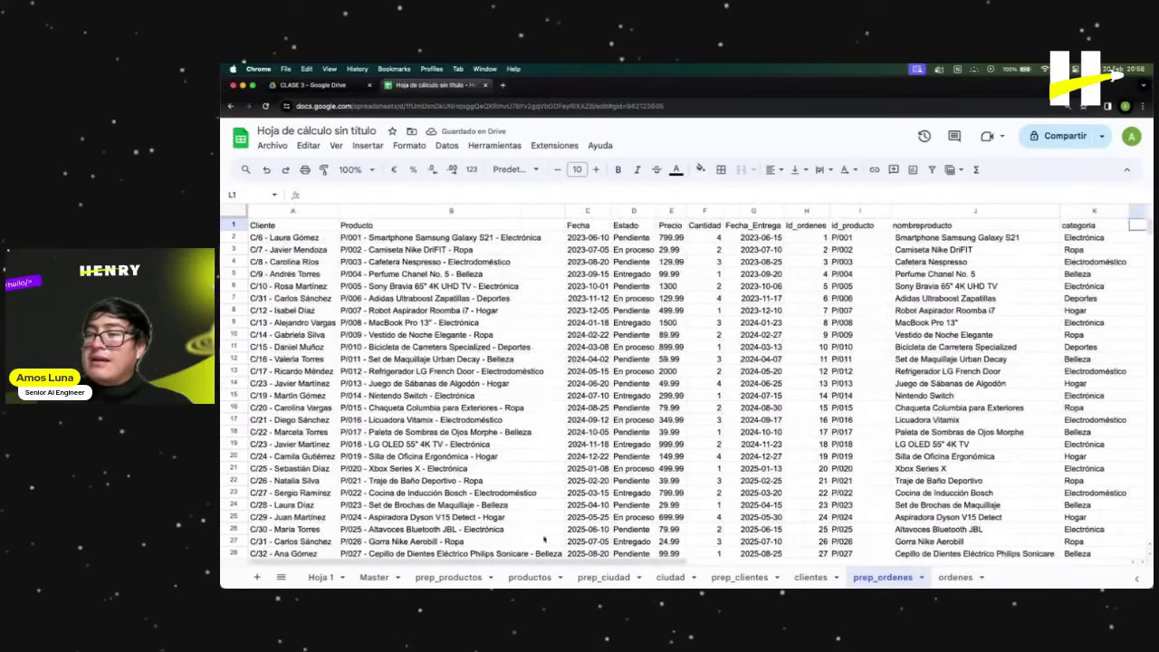
pyautogui.click(293, 239)
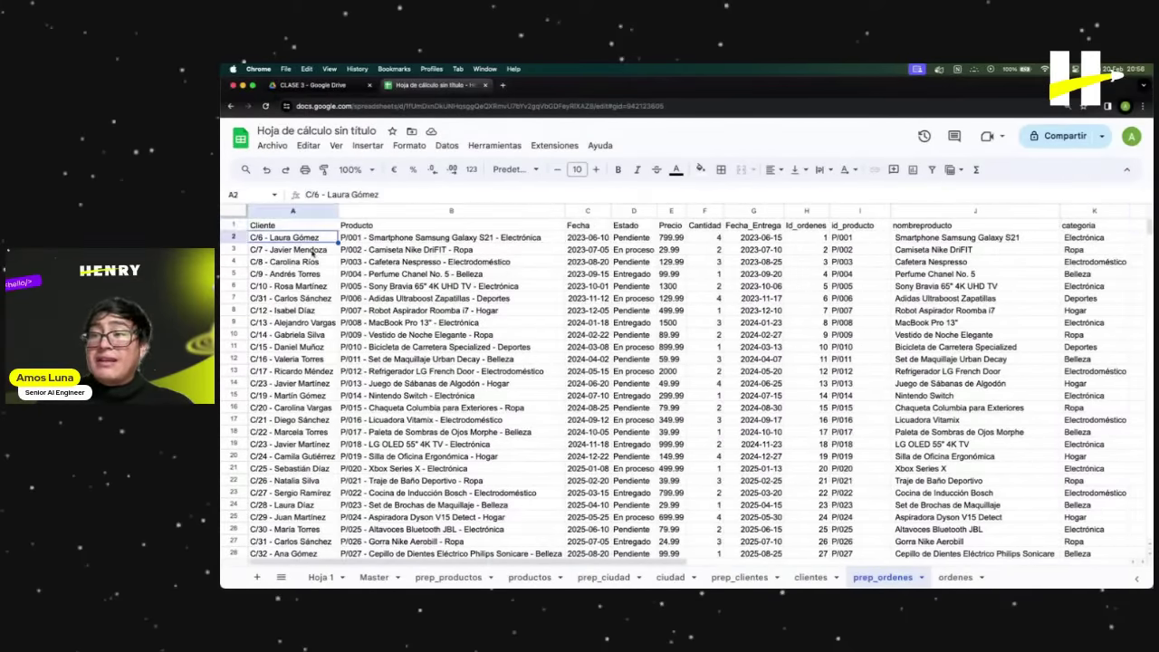
pyautogui.hscroll(5, 647, 563)
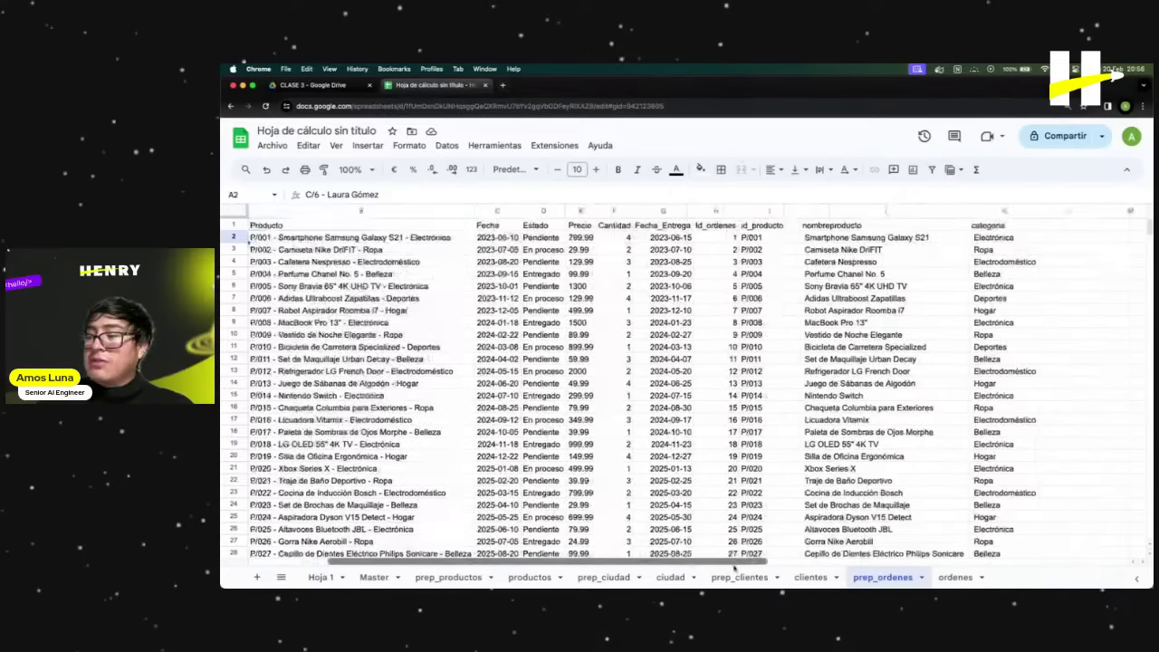
pyautogui.click(760, 245)
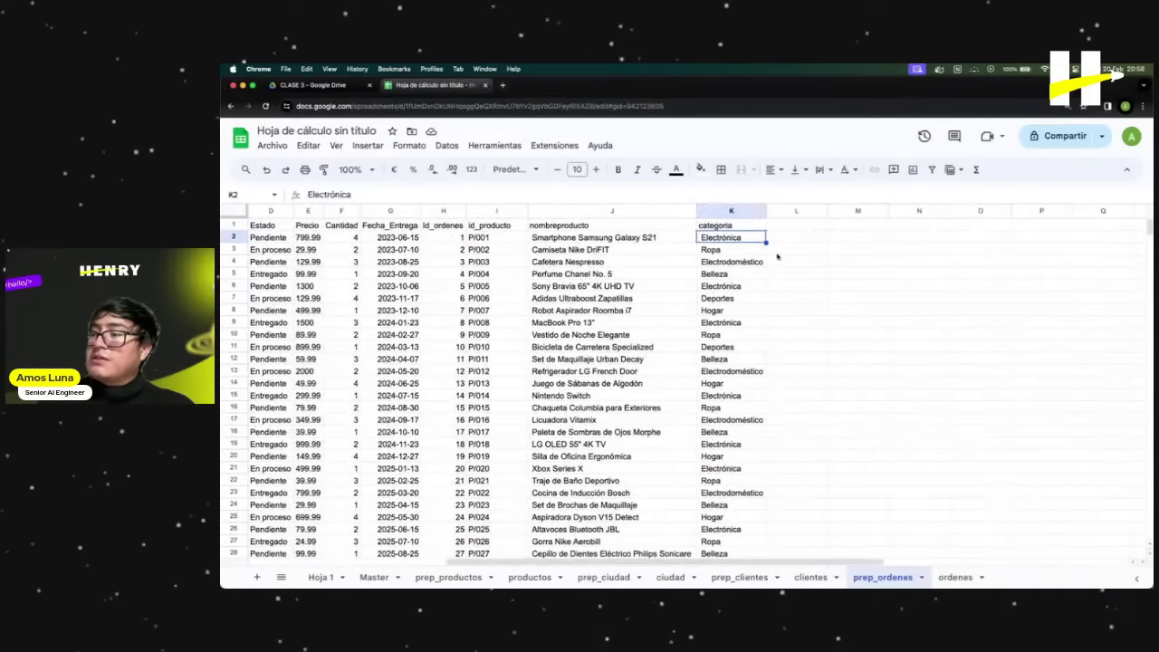
pyautogui.click(797, 238)
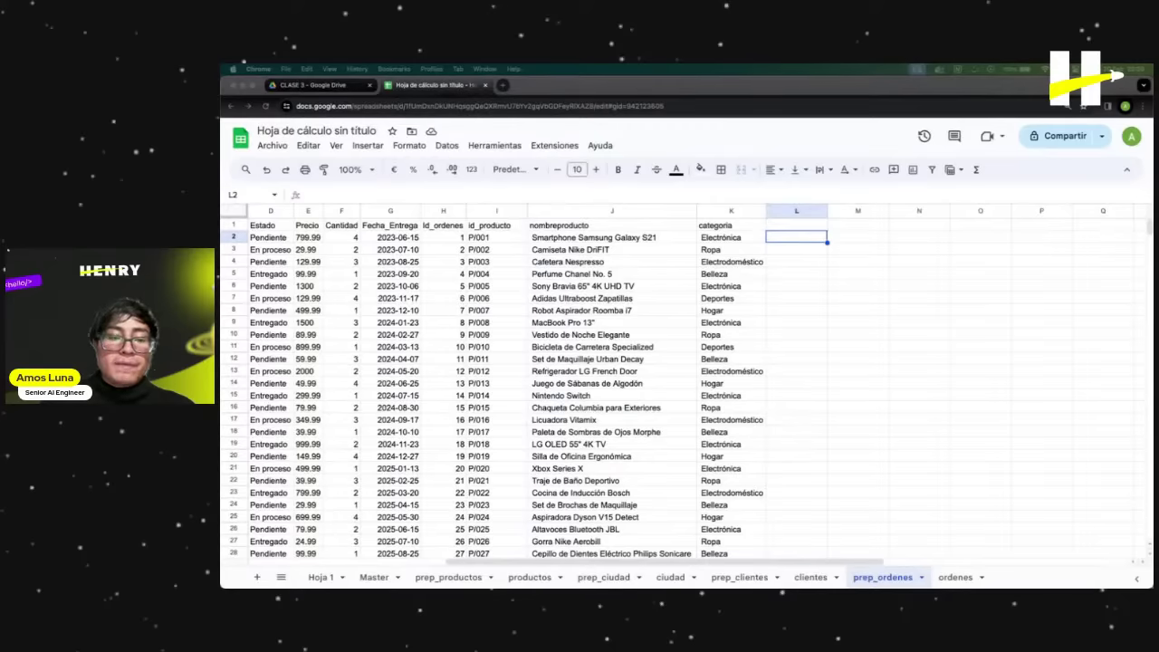
pyautogui.click(791, 238)
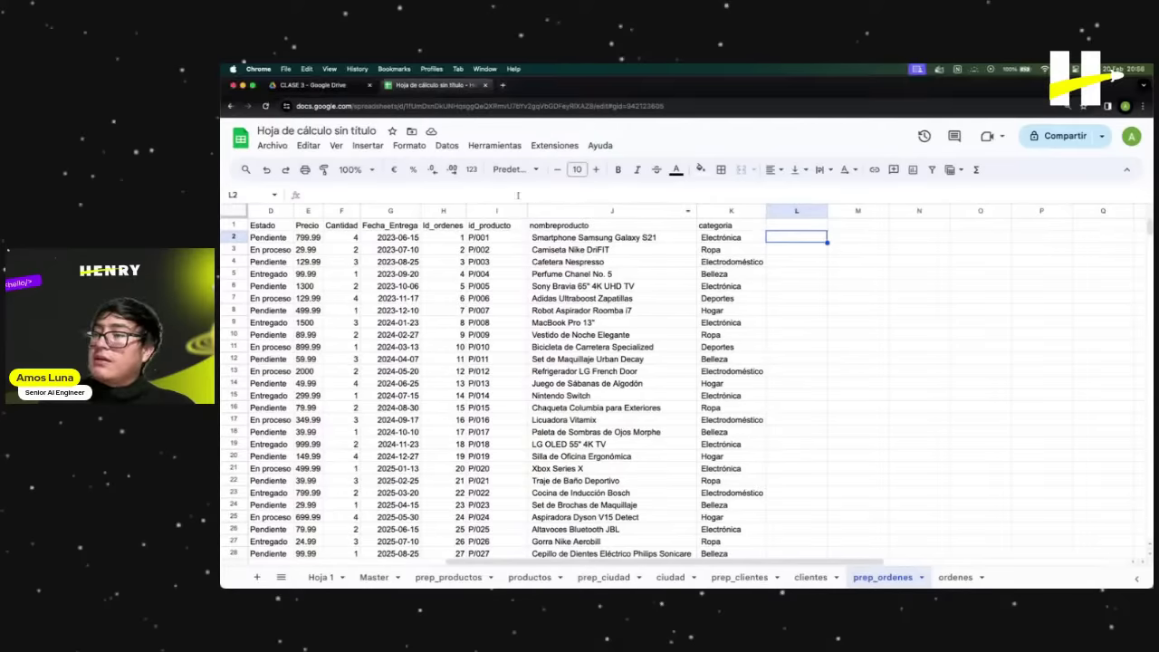
pyautogui.write('=IFERROR(ARRAYFORMULA(SPLIT(A2:A, "-")), "")')
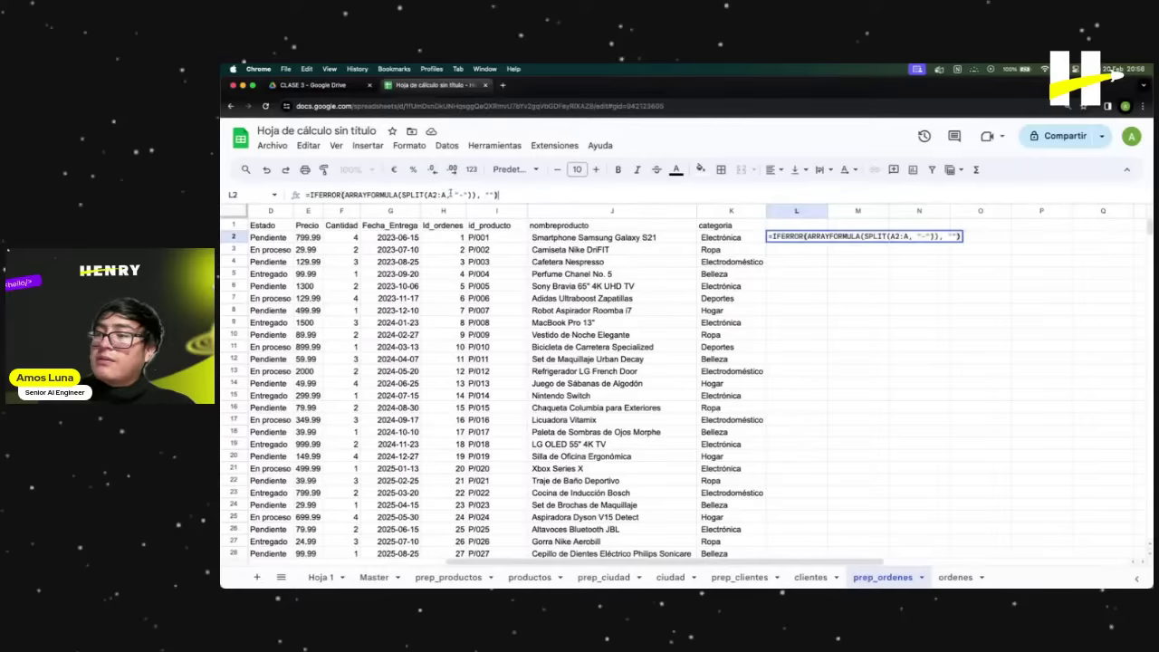
# Replace both comma separators in the L2 formula with semicolons to get =IFERROR(ARRAYFORMULA(SPLIT(A2:A; "-")); "").
pyautogui.click(450, 194)
pyautogui.press('BackSpace')
pyautogui.write(';')
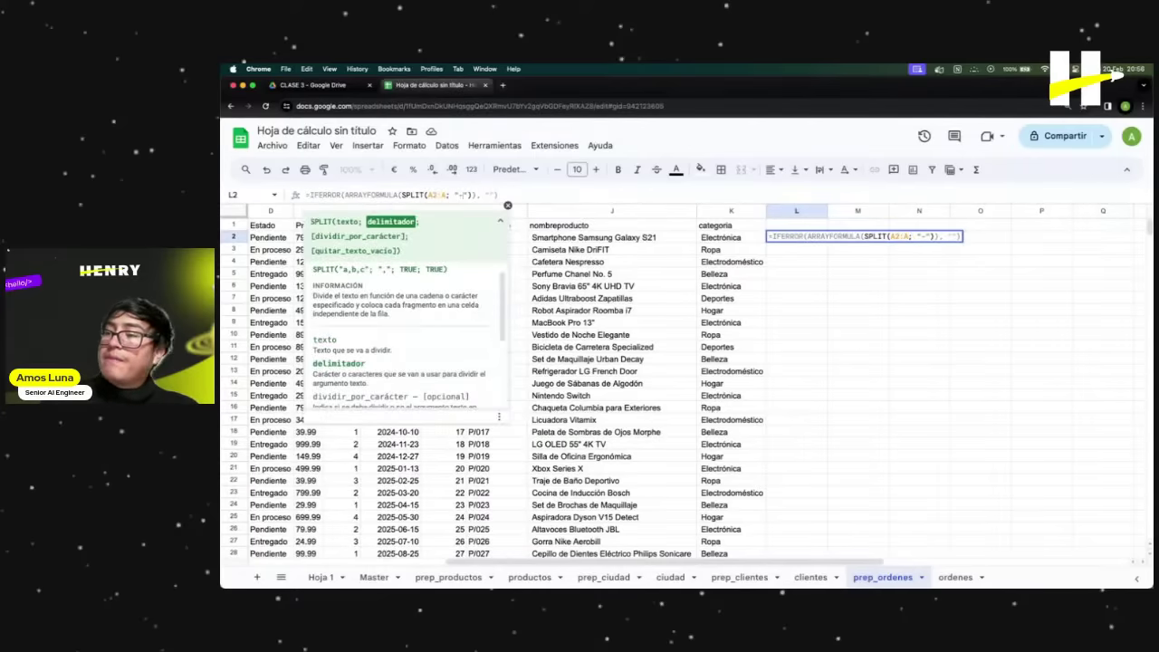
pyautogui.click(480, 194)
pyautogui.press('BackSpace')
pyautogui.write(';')
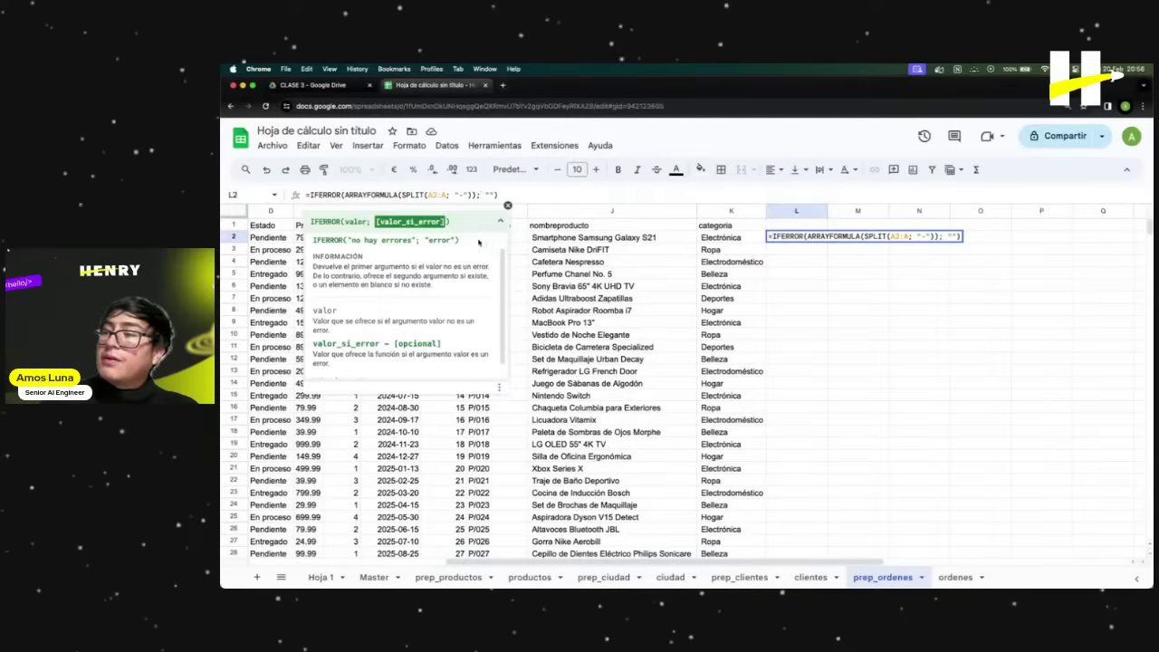
# Check the range and IFERROR fallback in the L2 formula, and apply it to split the Cliente entries into code and name.
pyautogui.click(505, 194)
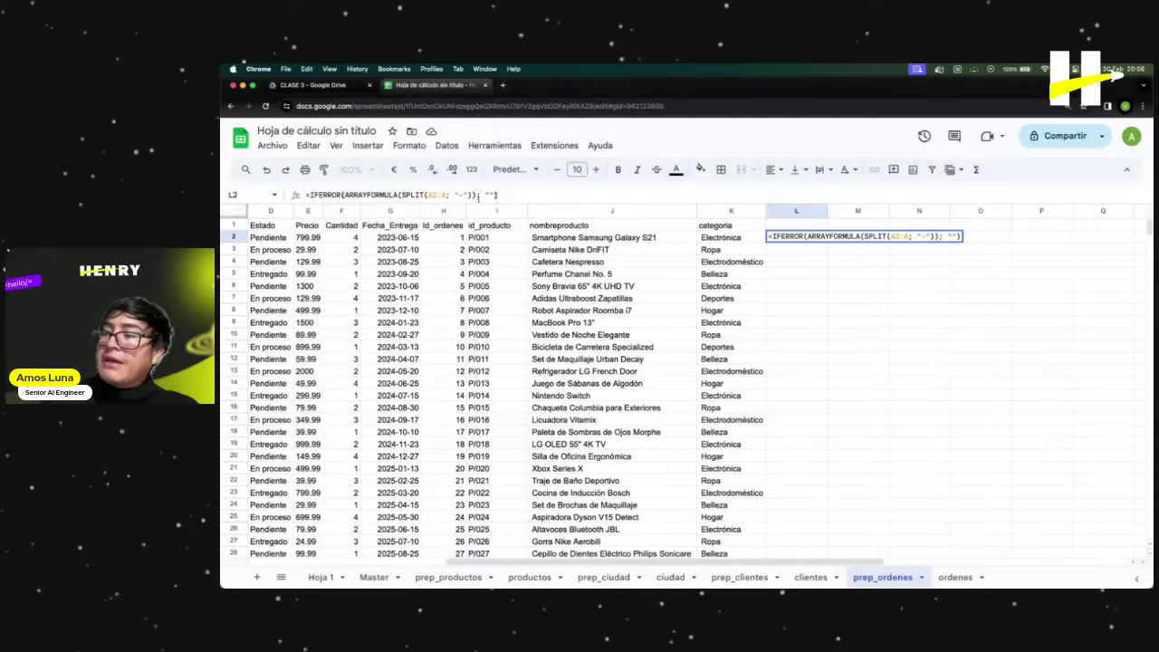
pyautogui.moveTo(446, 194); pyautogui.dragTo(428, 195)
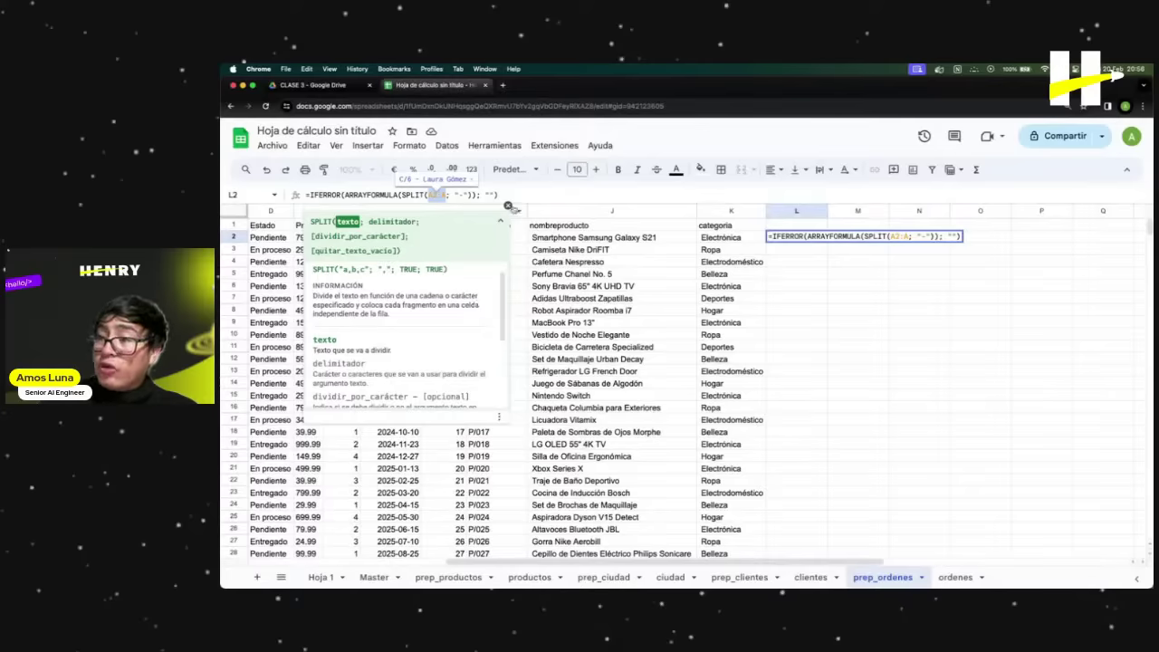
pyautogui.click(508, 205)
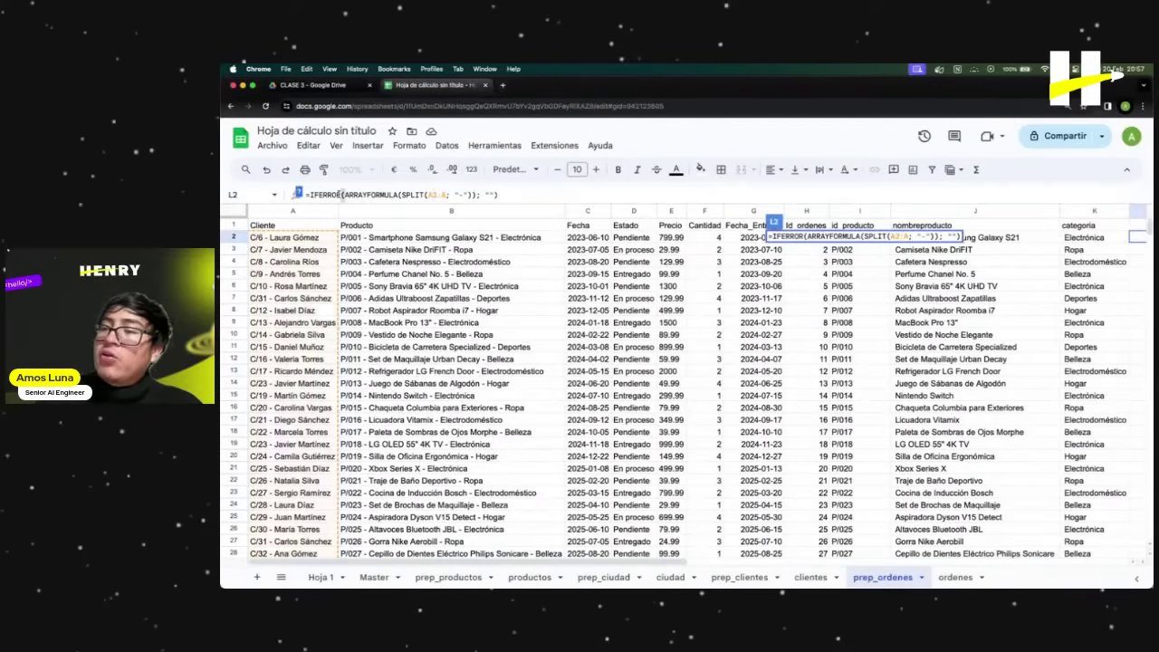
pyautogui.doubleClick(340, 194)
pyautogui.doubleClick(491, 194)
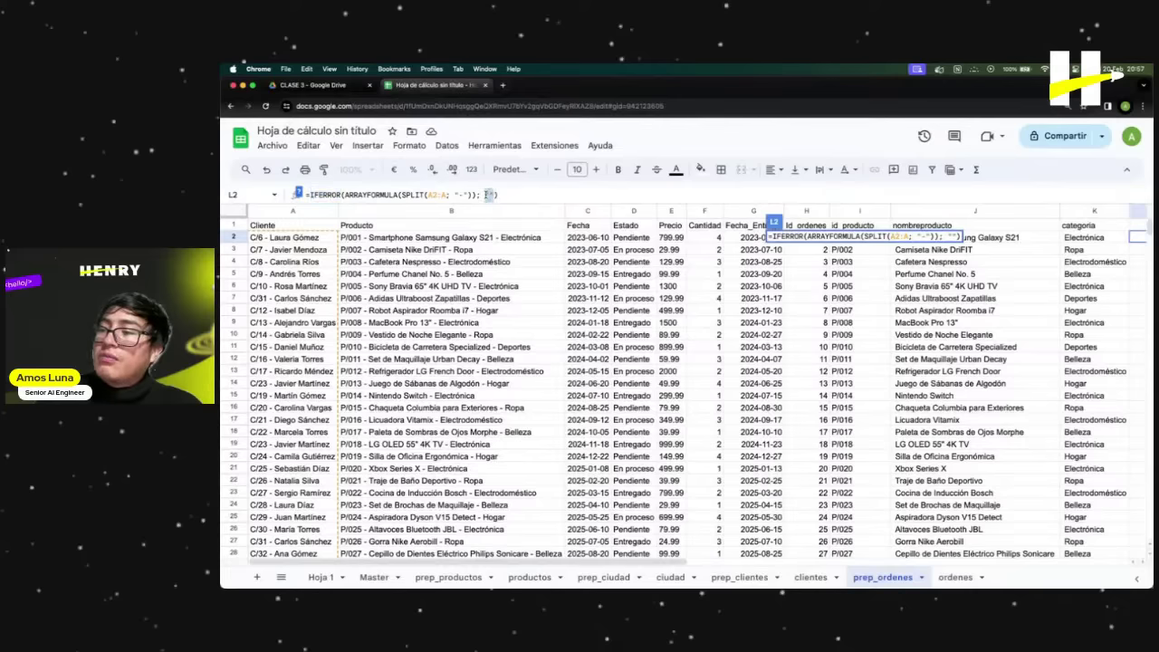
pyautogui.click(513, 195)
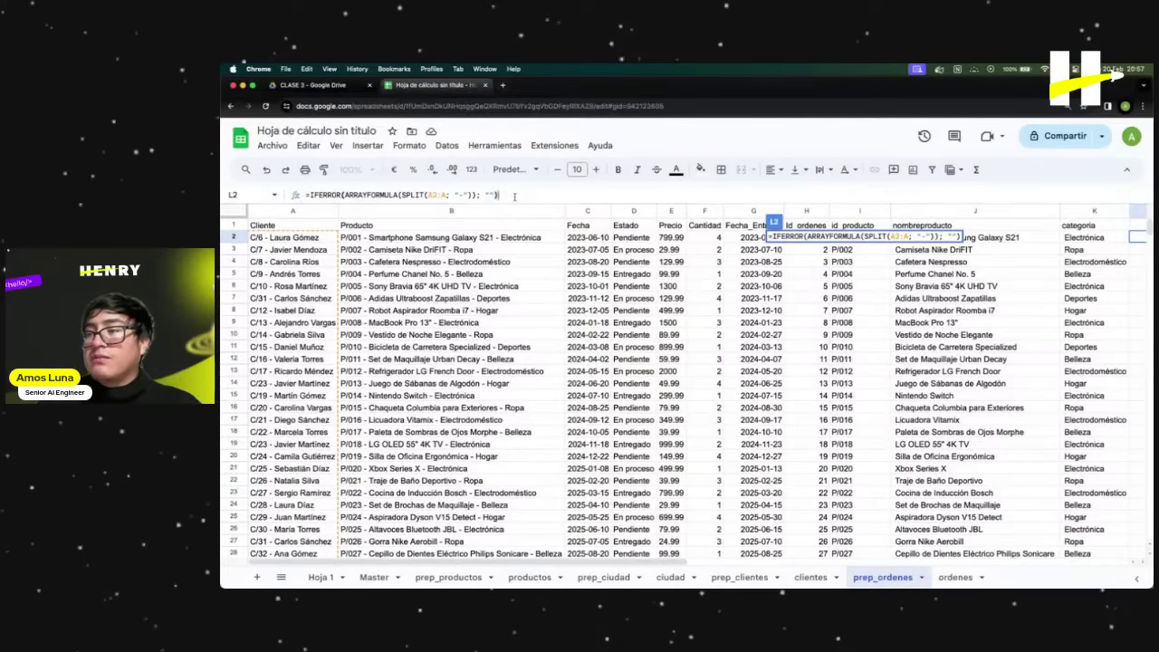
pyautogui.press('Return')
# Enter the header id_nombre in cell L1, above the split client codes.
pyautogui.click(1060, 226)
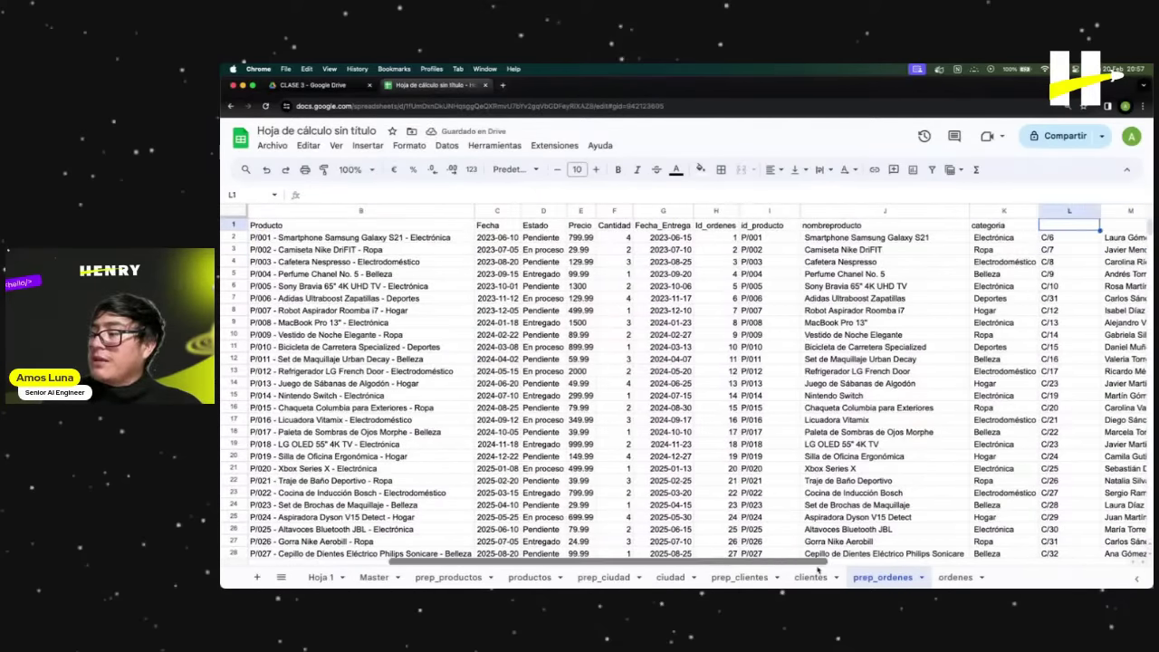
pyautogui.hscroll(5, 769, 408)
pyautogui.click(685, 237)
pyautogui.click(685, 226)
pyautogui.write('id_nombre')
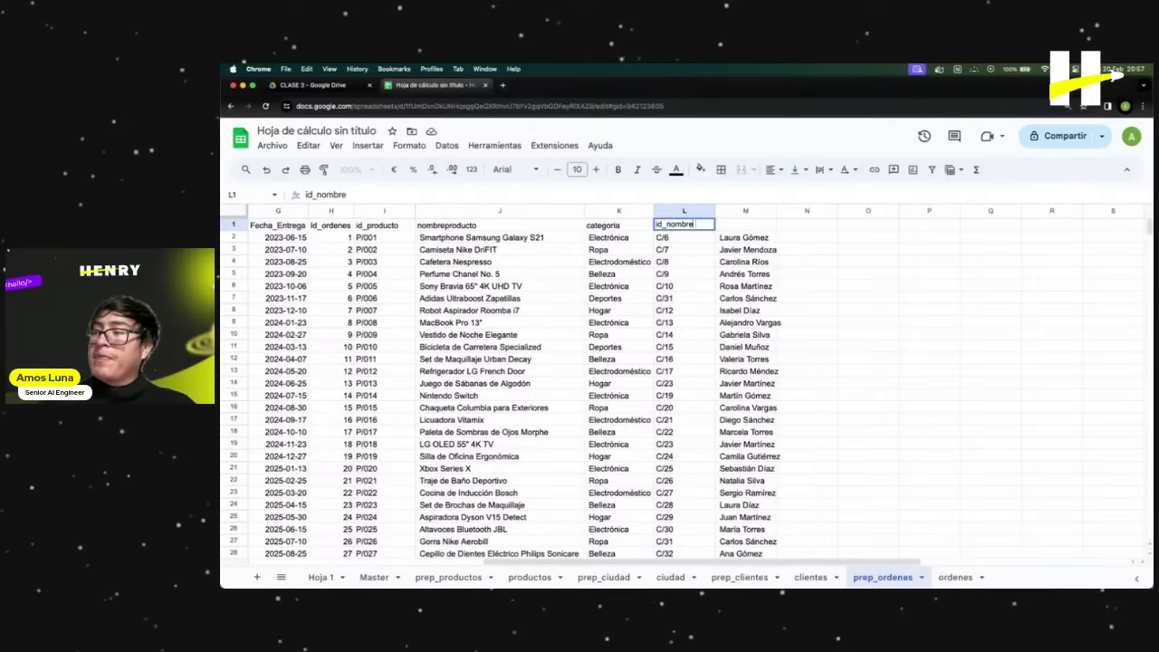
pyautogui.press('Tab')
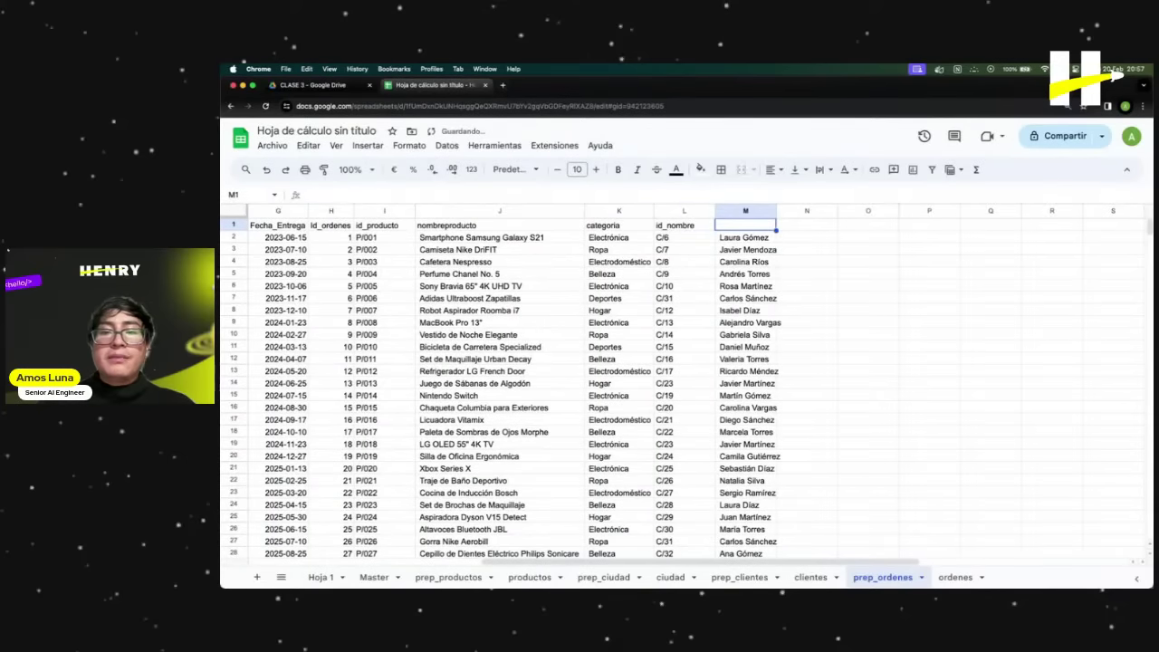
# Enter the header nombre_completo in cell M1, above the split client names.
pyautogui.write('nombre_cpompl')
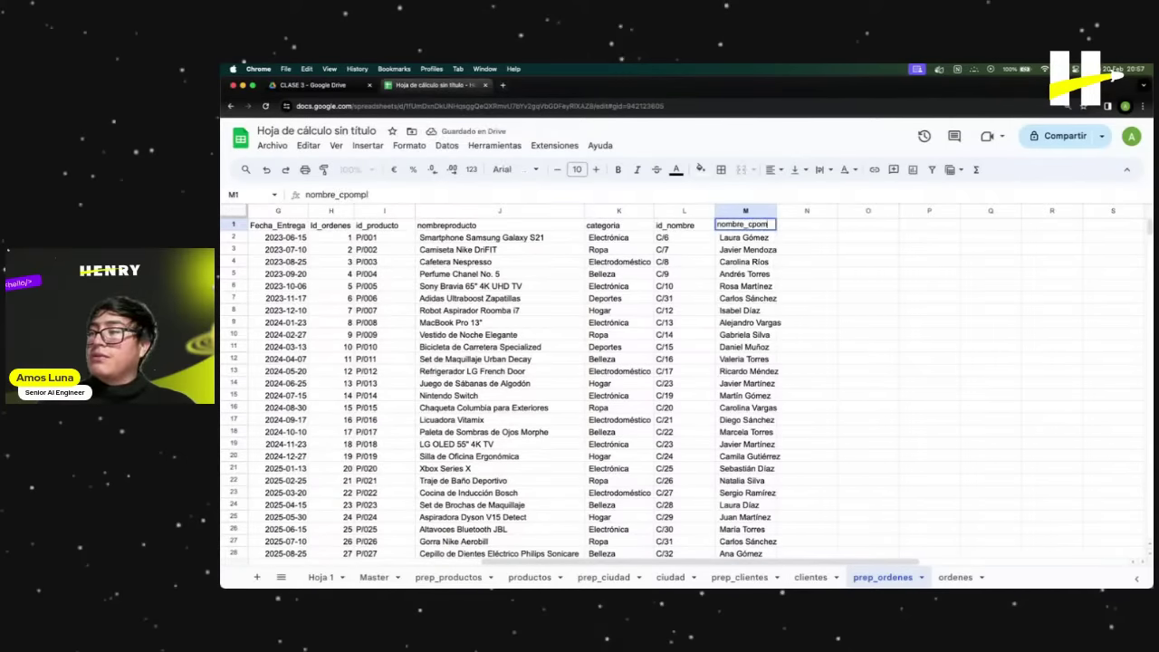
pyautogui.press('BackSpace')
pyautogui.press('BackSpace')
pyautogui.press('BackSpace')
pyautogui.press('BackSpace')
pyautogui.press('BackSpace')
pyautogui.write('ompleto')
pyautogui.press('Return')
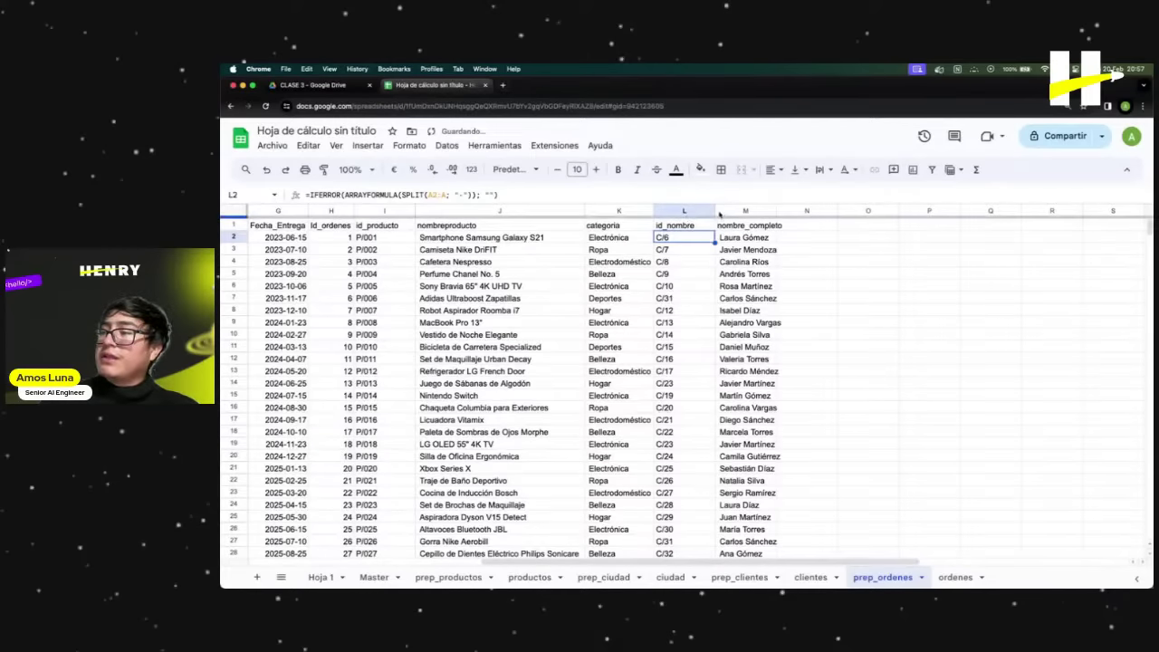
# Fit the widths of columns L and M to their contents.
pyautogui.moveTo(700, 214); pyautogui.dragTo(752, 213)
pyautogui.doubleClick(776, 210)
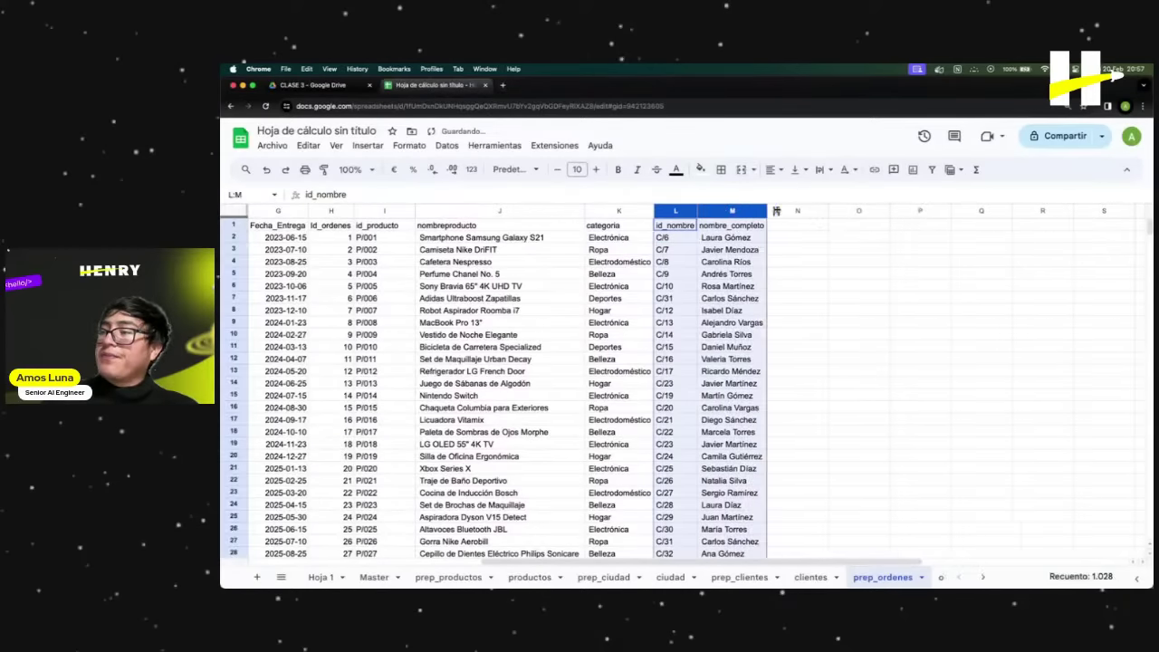
pyautogui.click(793, 250)
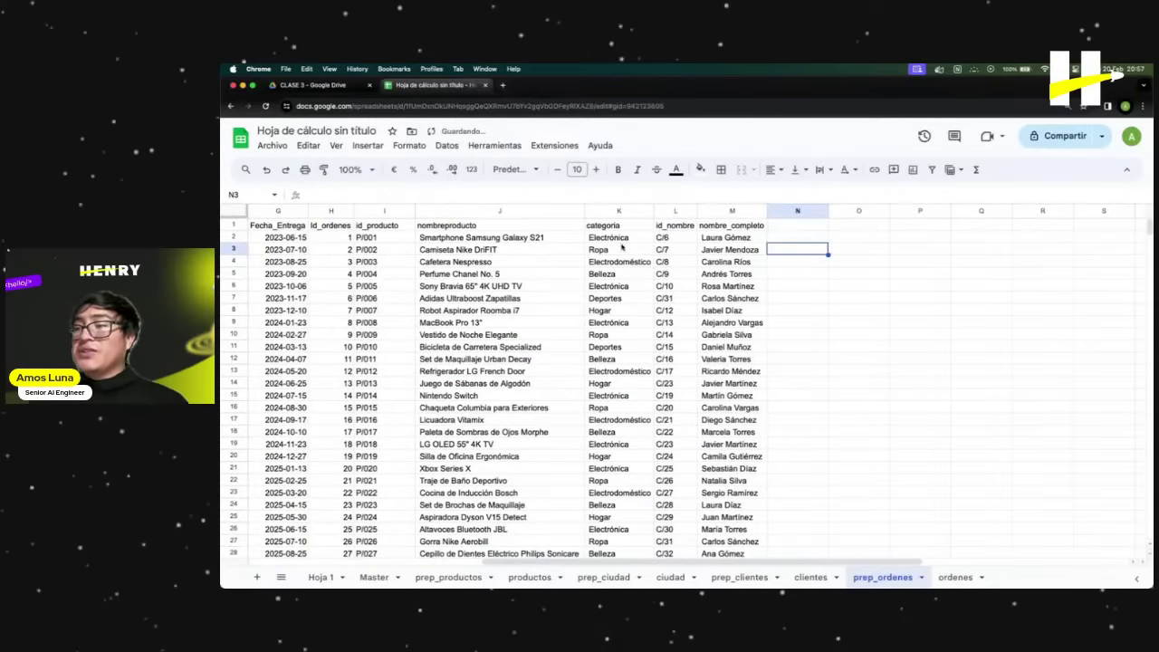
# Compare the split id_nombre codes with the original combined Producto and Cliente entries in prep_ordenes.
pyautogui.click(677, 286)
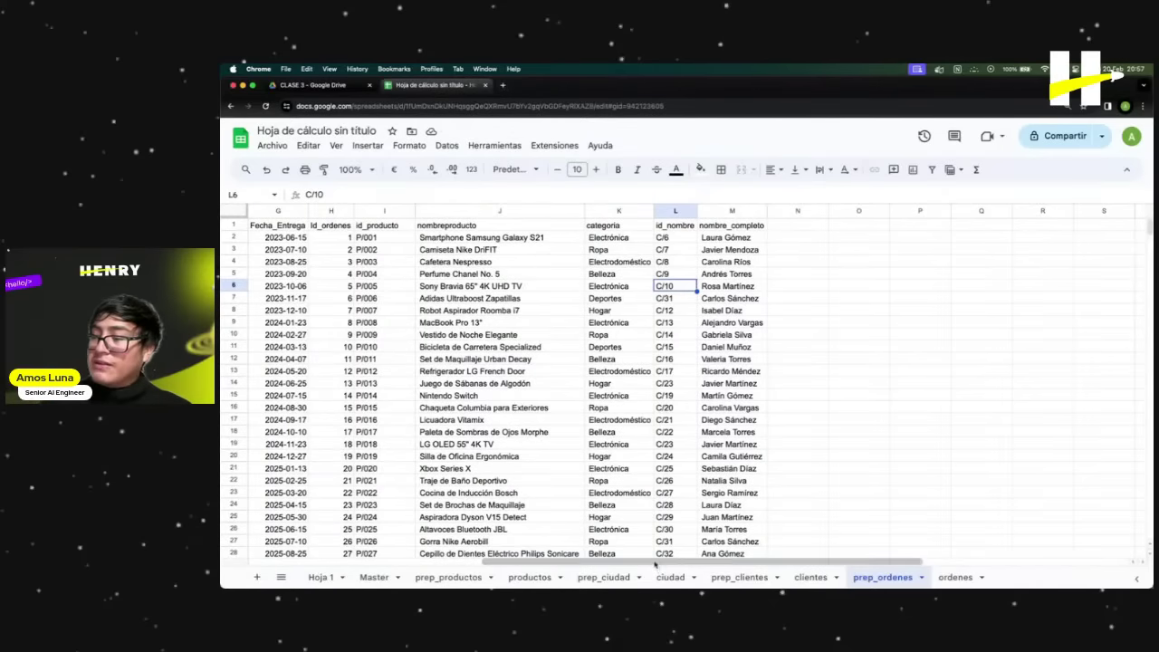
pyautogui.moveTo(656, 562); pyautogui.dragTo(546, 557)
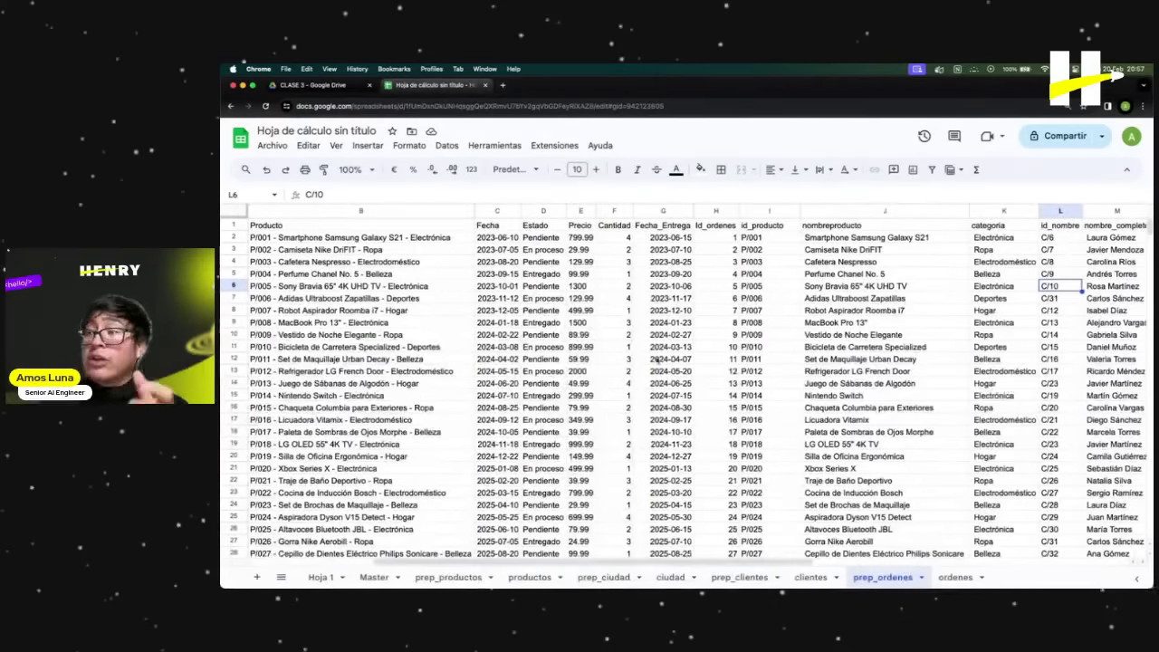
pyautogui.click(339, 273)
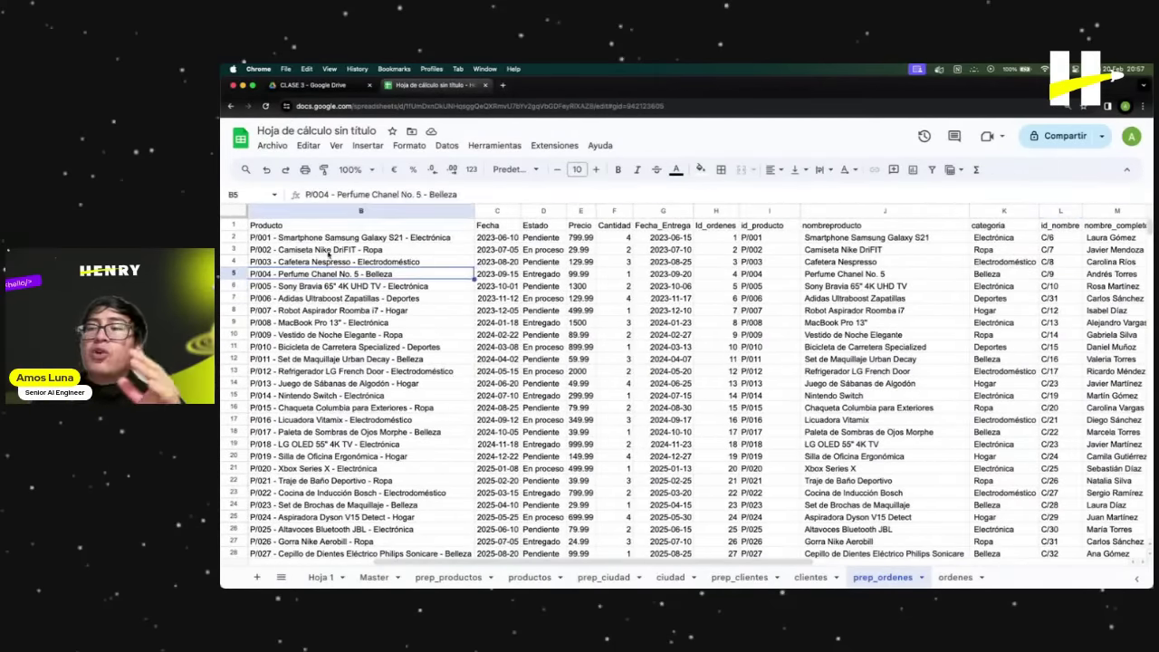
pyautogui.click(312, 239)
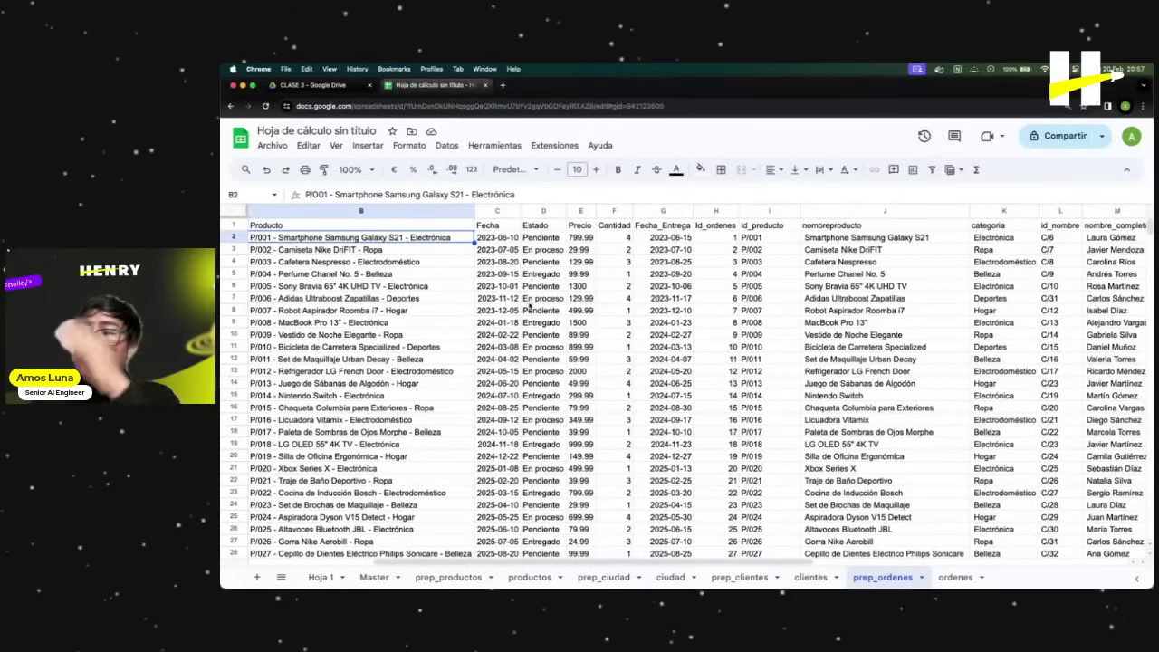
pyautogui.moveTo(381, 561); pyautogui.dragTo(310, 562)
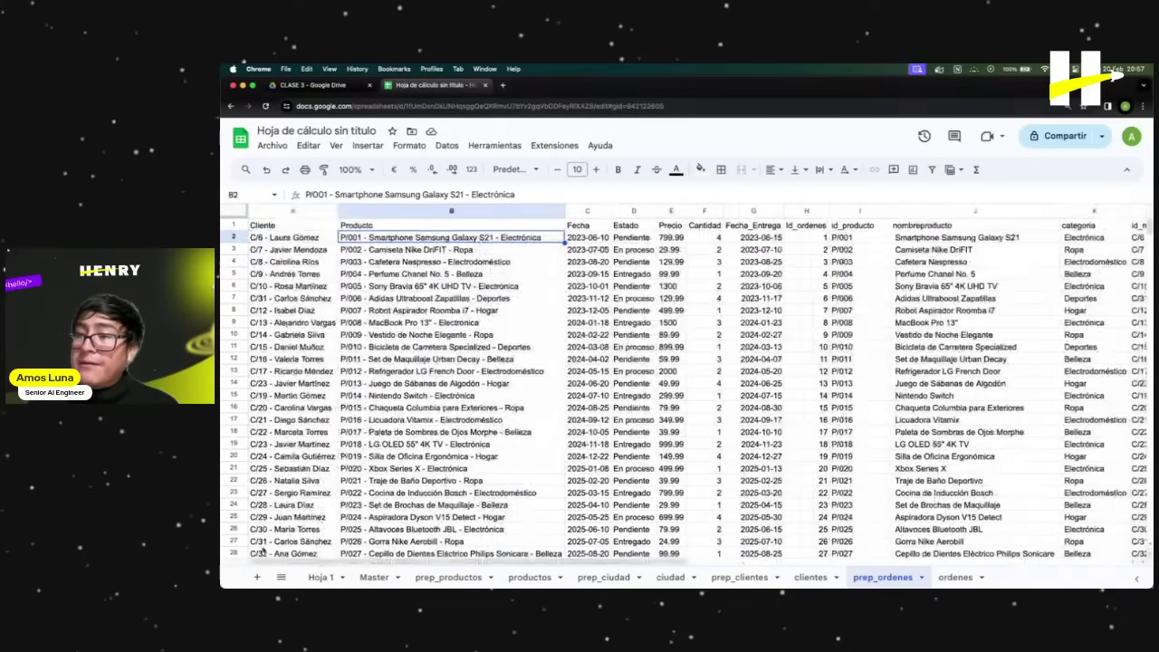
pyautogui.click(280, 246)
pyautogui.click(280, 238)
pyautogui.click(633, 261)
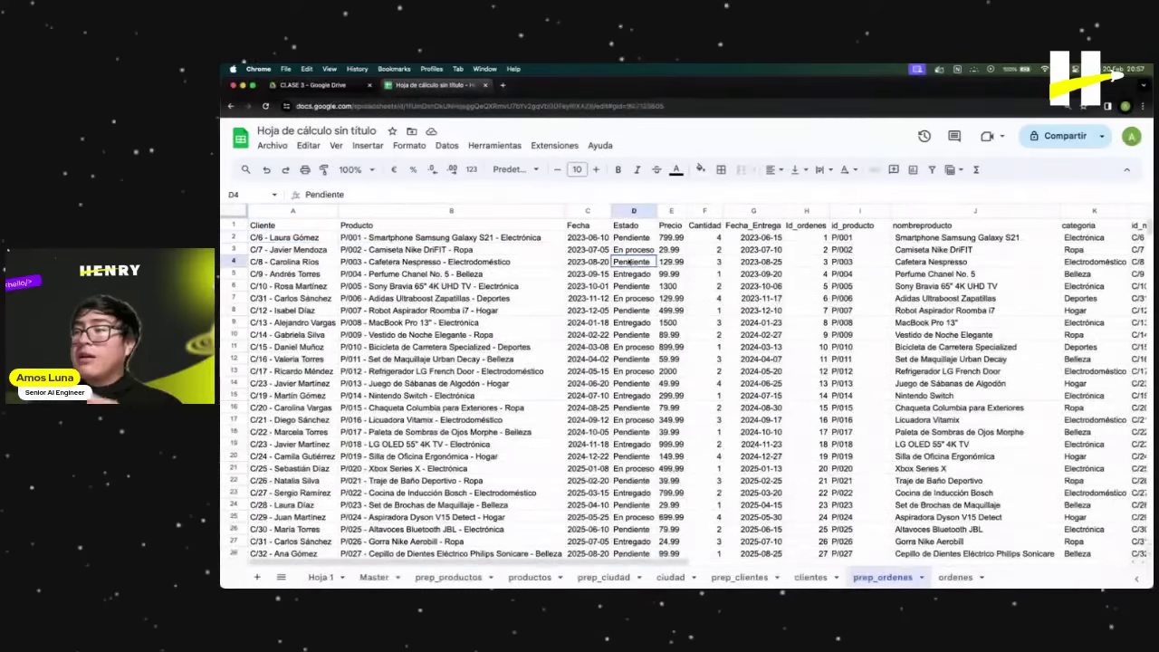
# Review the order columns Fecha through Fecha_Entrega, the Precio values and the Producto entries, across to the split columns.
pyautogui.click(584, 210)
pyautogui.moveTo(584, 211); pyautogui.dragTo(740, 212)
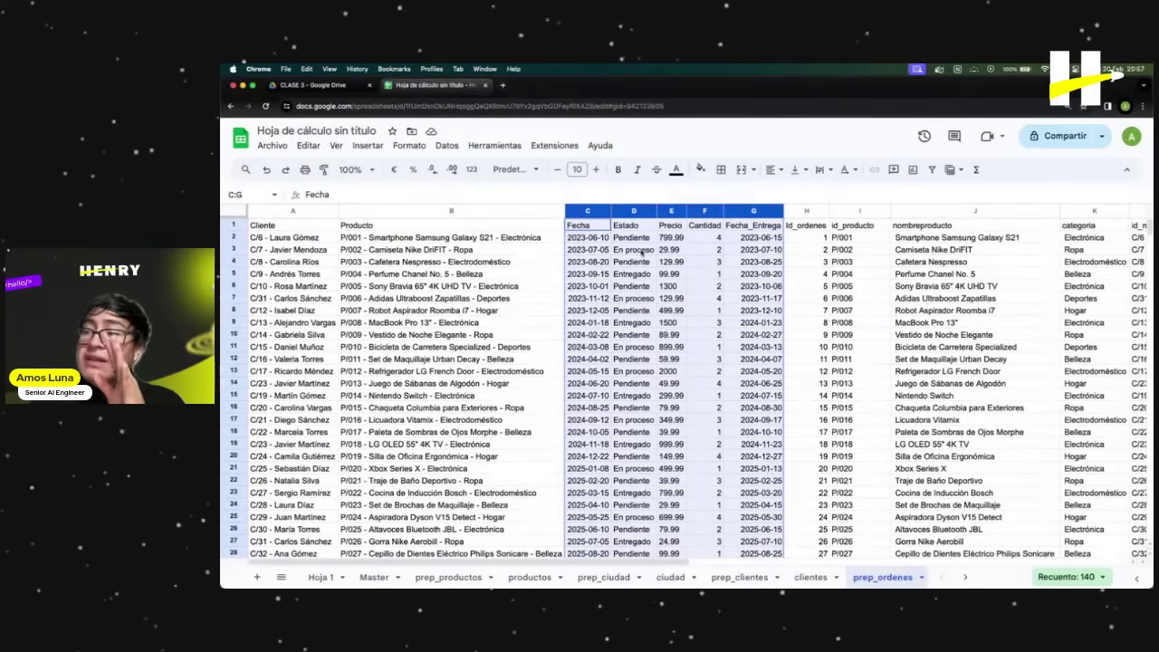
pyautogui.click(671, 273)
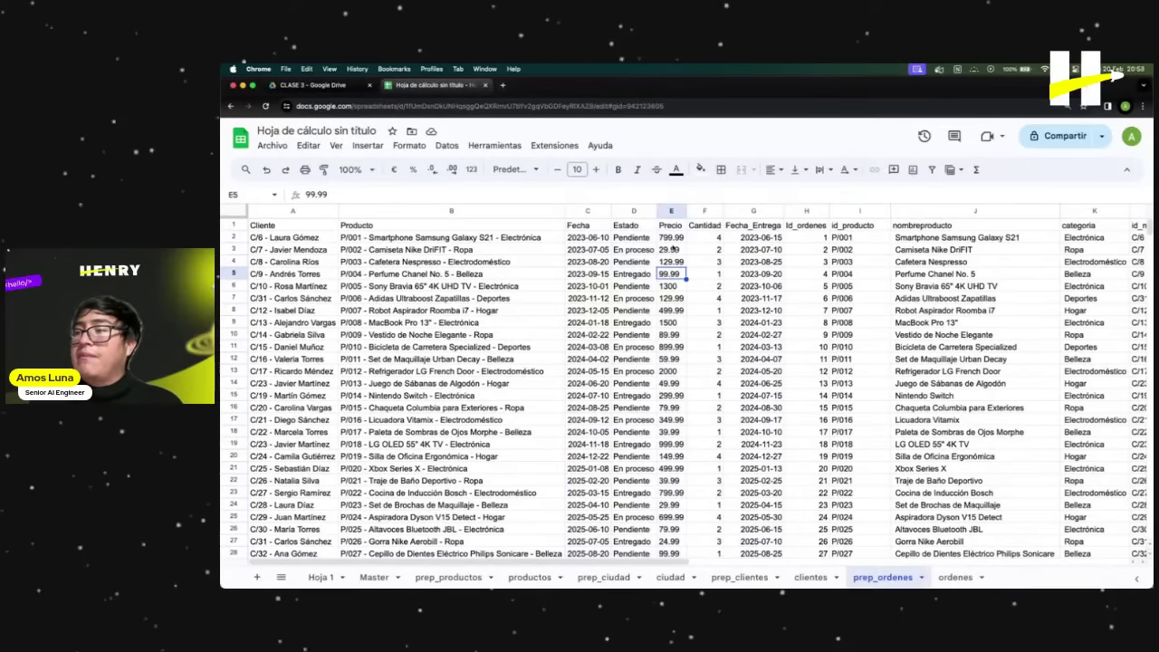
pyautogui.click(671, 239)
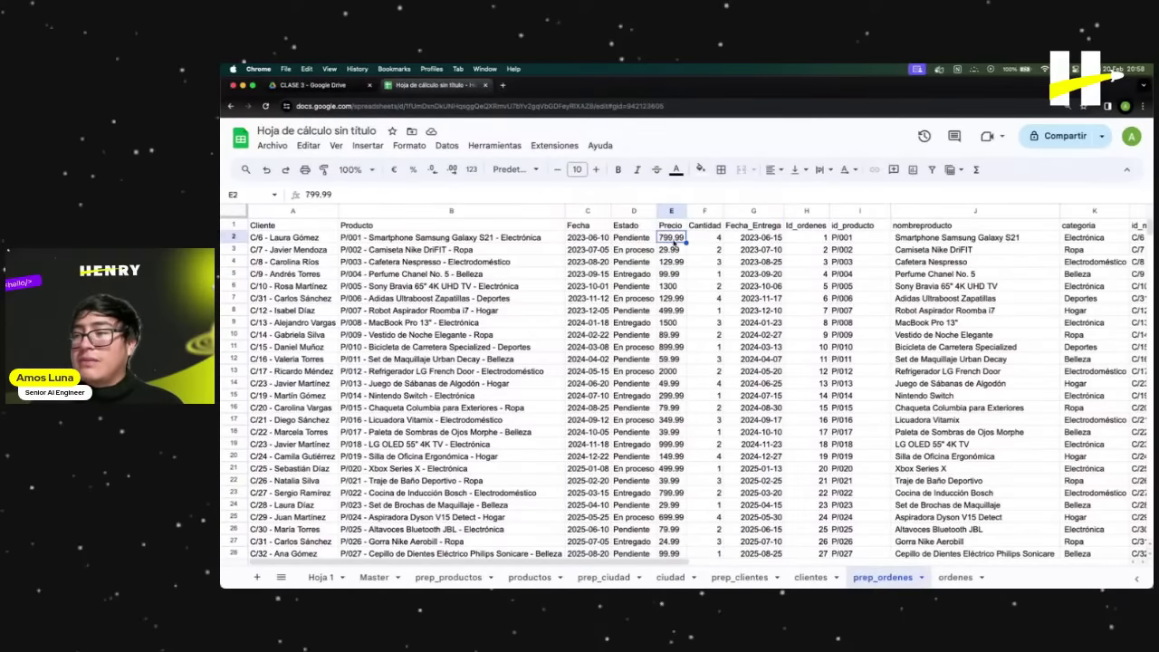
pyautogui.click(362, 240)
pyautogui.press('Left')
pyautogui.click(402, 241)
pyautogui.click(426, 273)
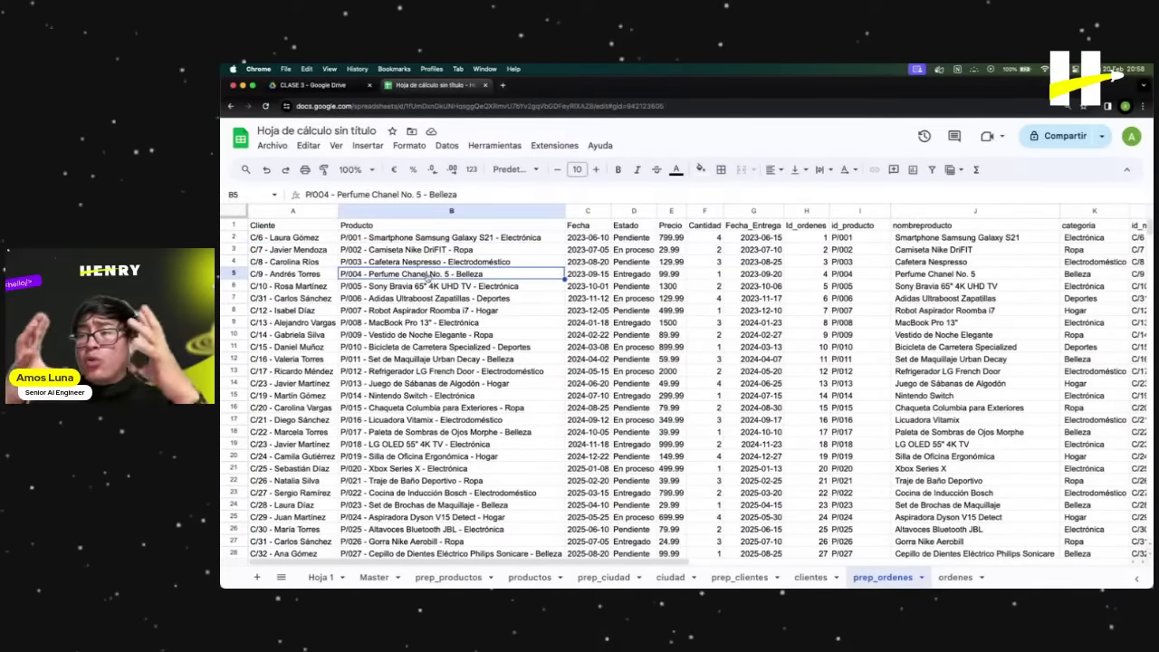
pyautogui.moveTo(739, 563); pyautogui.dragTo(784, 563)
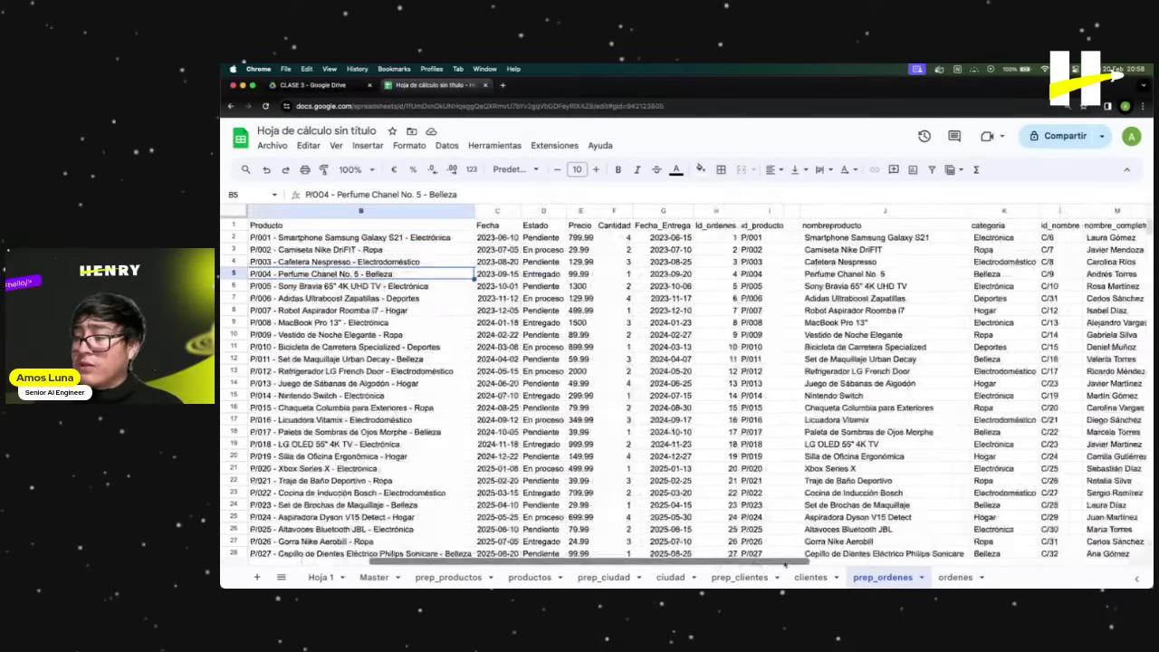
pyautogui.hscroll(10, 797, 554)
pyautogui.hscroll(-10, 806, 551)
pyautogui.hscroll(2, 815, 546)
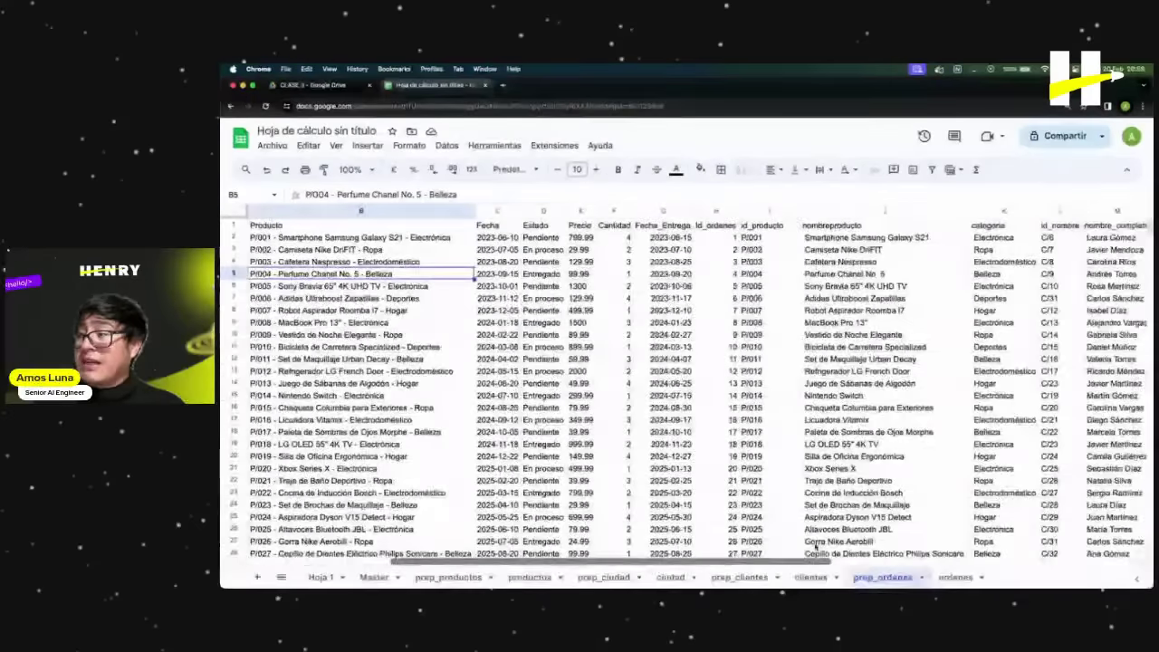
pyautogui.hscroll(5, 815, 546)
# Draft =QUERY('pre-ordenes'!A:M, "SELECT H, L, I, C, G, E, F") in cell A1 of the ordenes sheet.
pyautogui.click(956, 576)
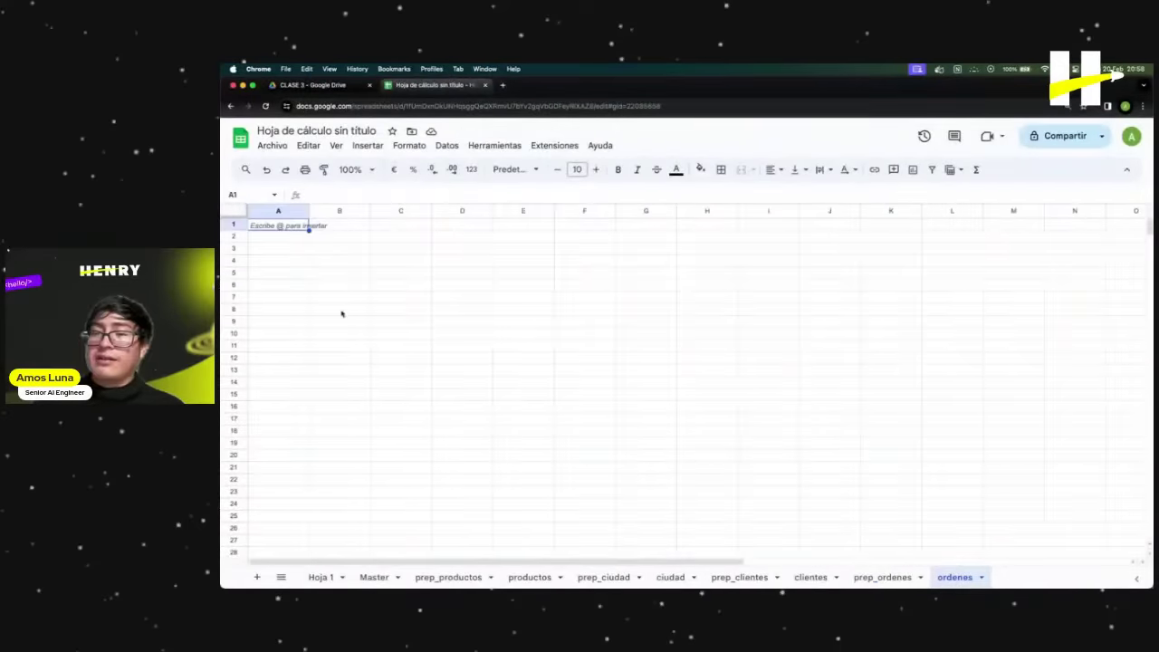
pyautogui.click(293, 228)
pyautogui.write('=QUERY(\'pre-ordenes\'!A:M, "SELECT H, L, I, C, G, E, F")')
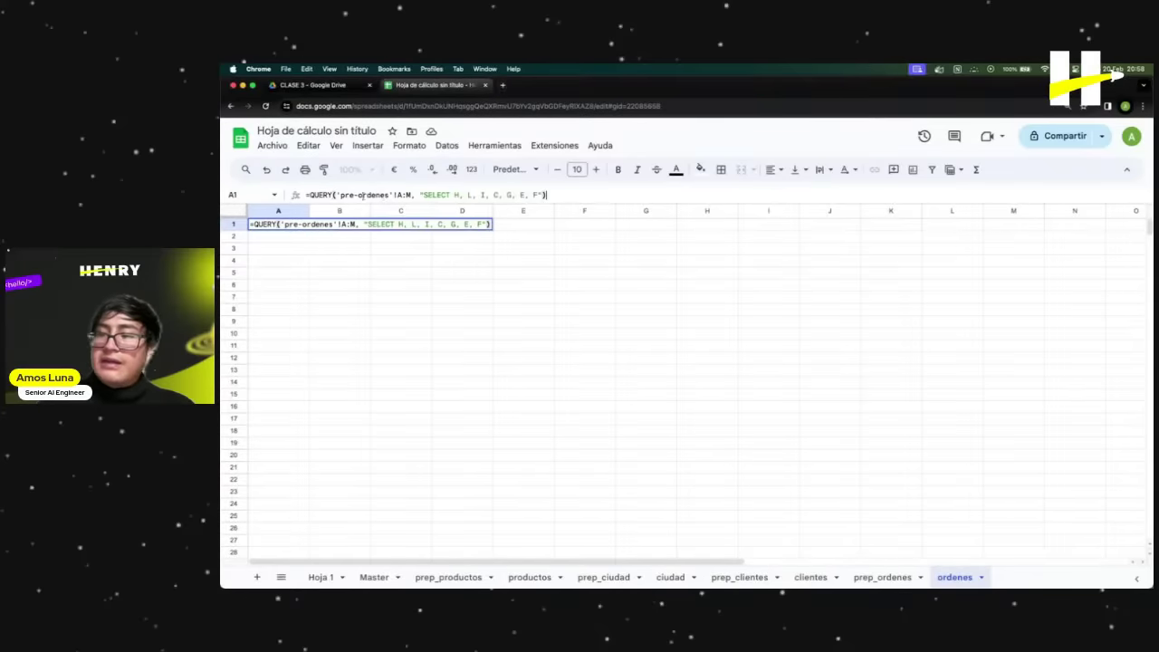
# Correct the QUERY formula's sheet reference to 'prep_ordenes' and replace the comma after A:M with a semicolon.
pyautogui.click(358, 194)
pyautogui.press('BackSpace')
pyautogui.write('p_')
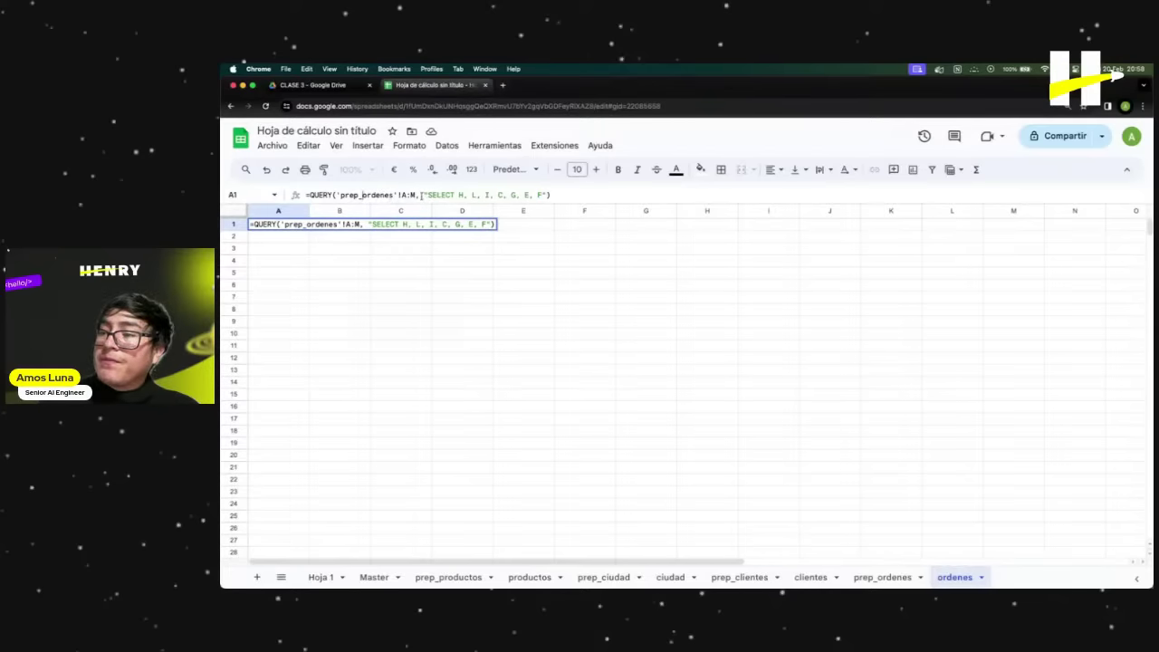
pyautogui.press('BackSpace')
pyautogui.write(';')
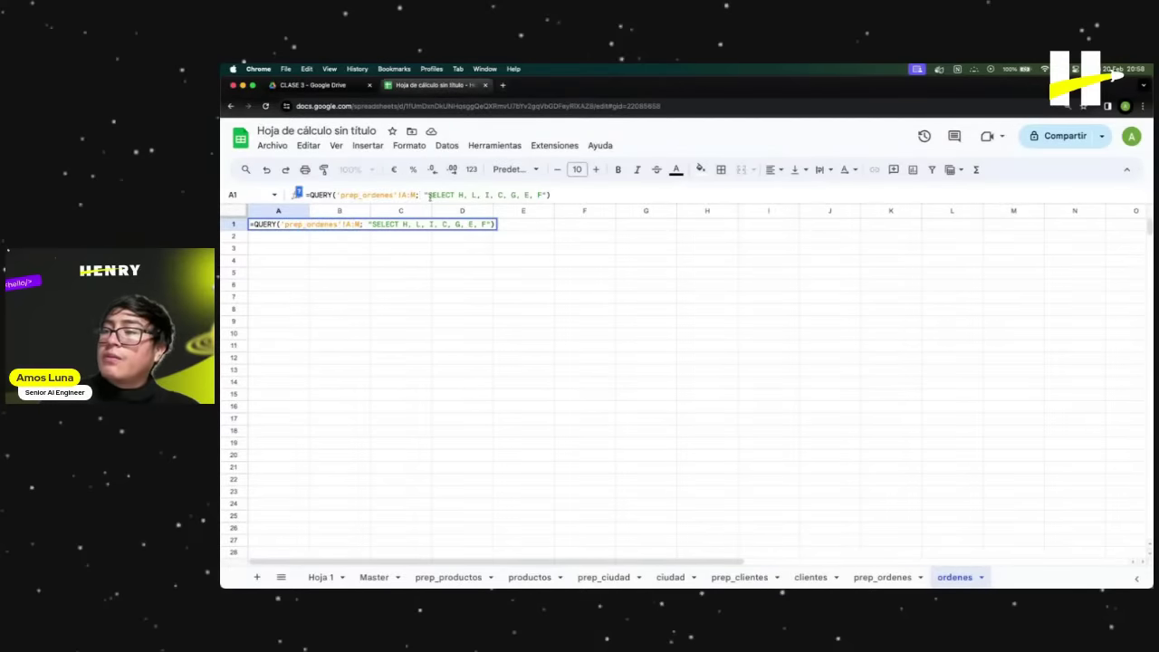
# Apply the QUERY formula in ordenes and check its A:M range and SELECT clause against the prep_ordenes columns.
pyautogui.doubleClick(362, 194)
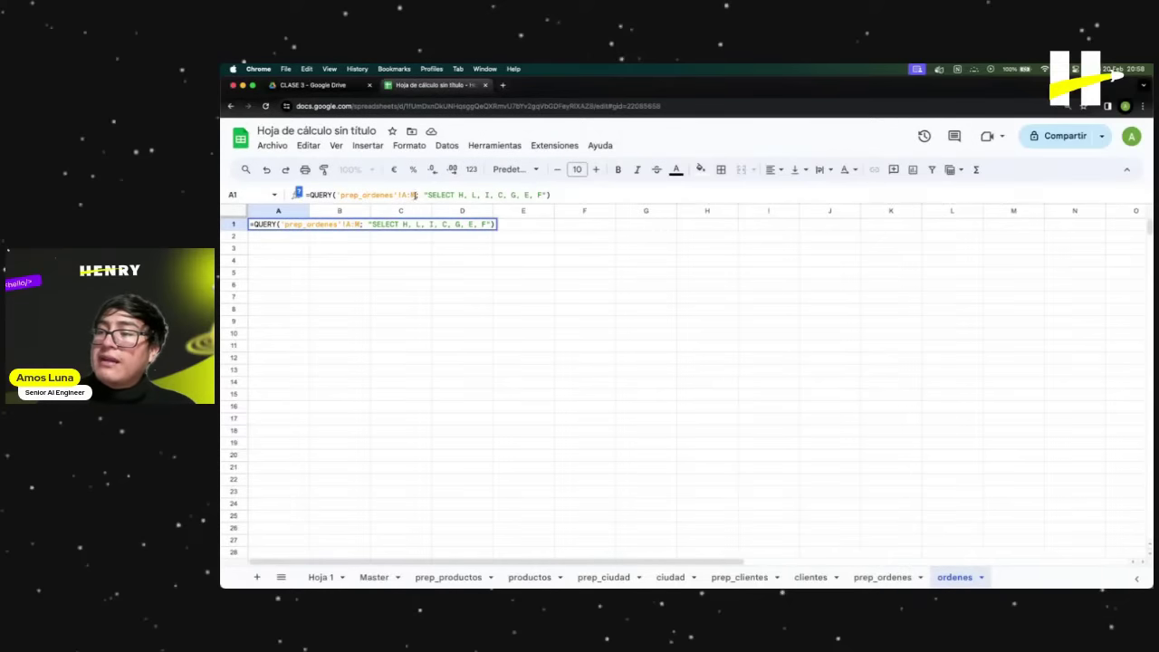
pyautogui.moveTo(414, 195); pyautogui.dragTo(400, 195)
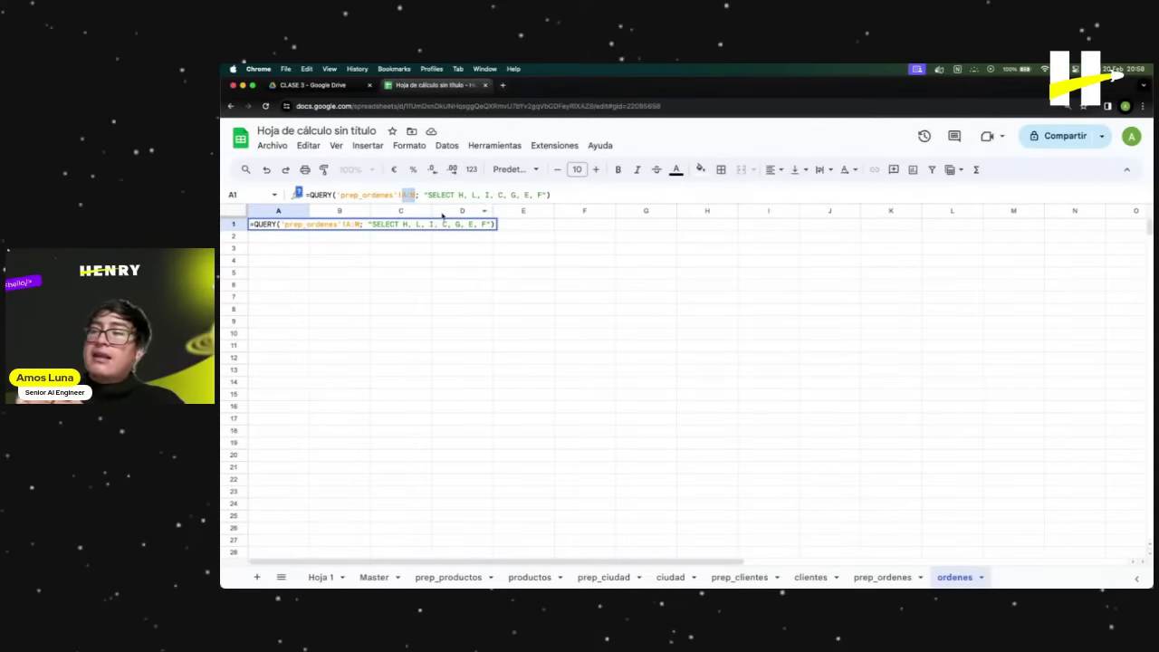
pyautogui.click(881, 576)
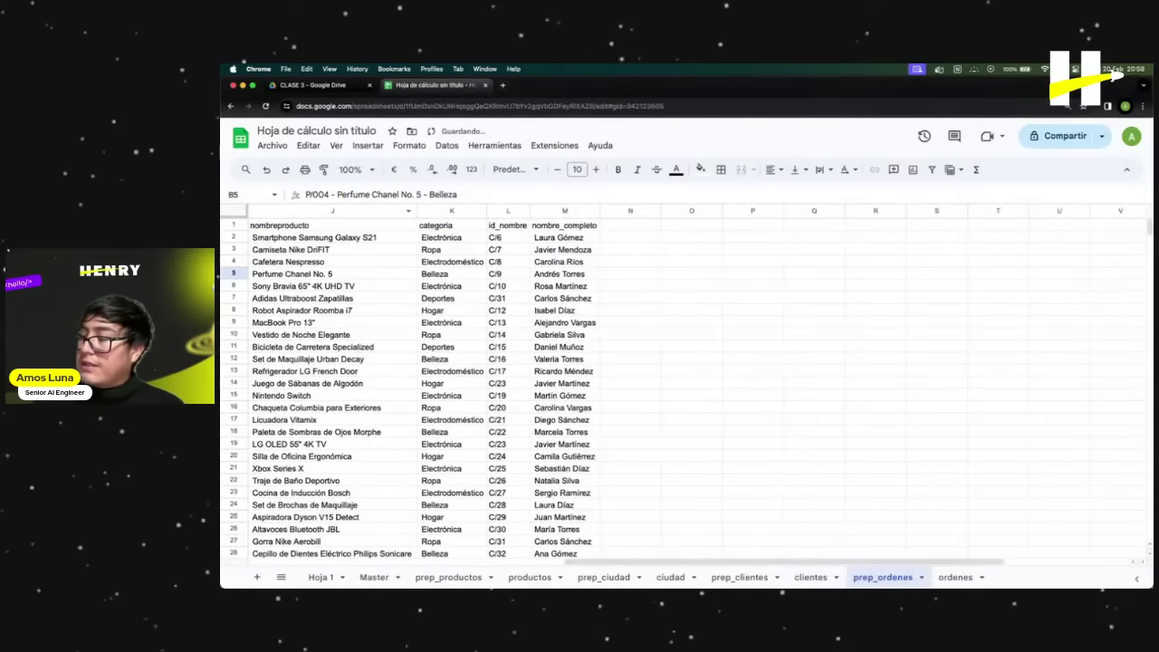
pyautogui.moveTo(782, 557); pyautogui.dragTo(397, 567)
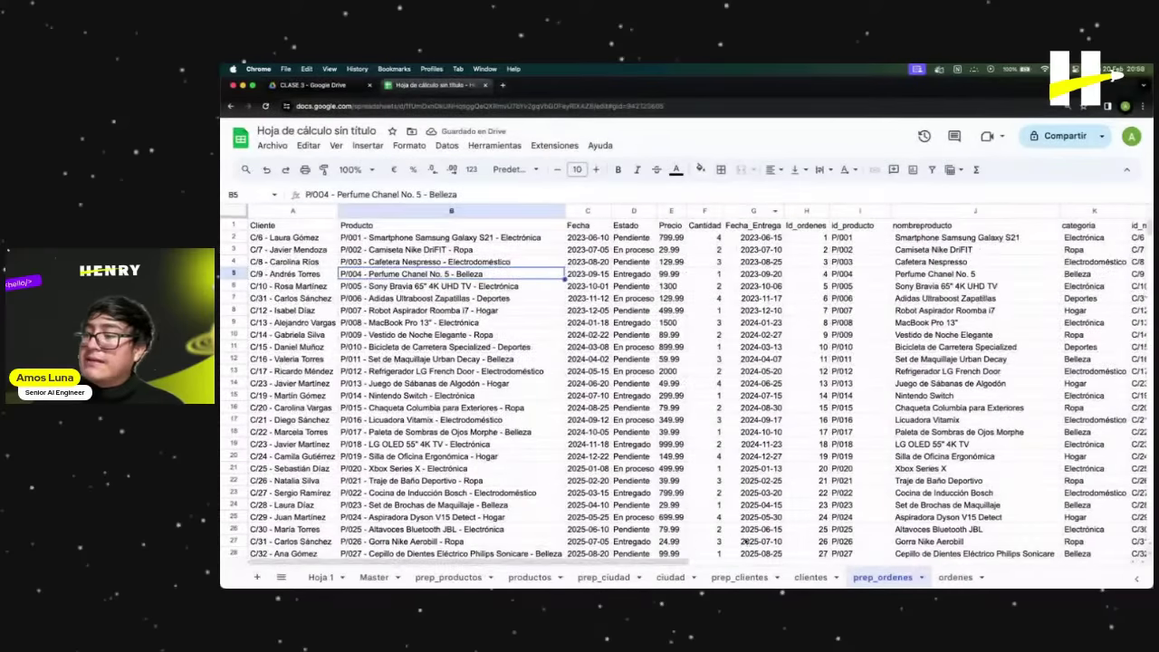
pyautogui.hscroll(10, 706, 237)
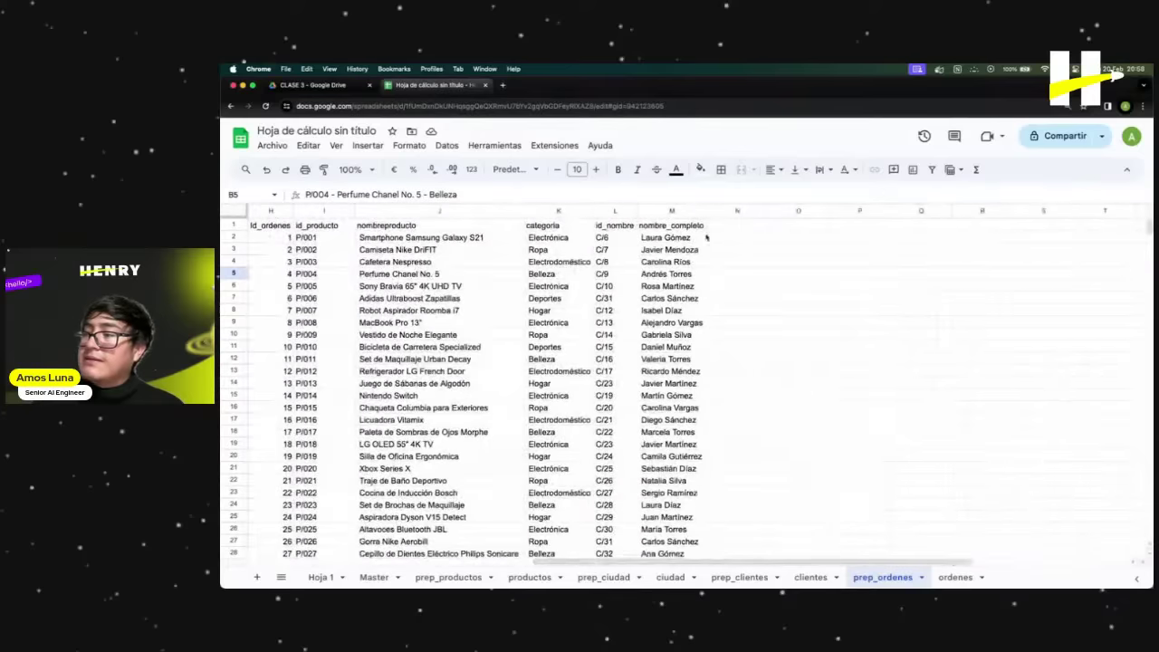
pyautogui.click(954, 577)
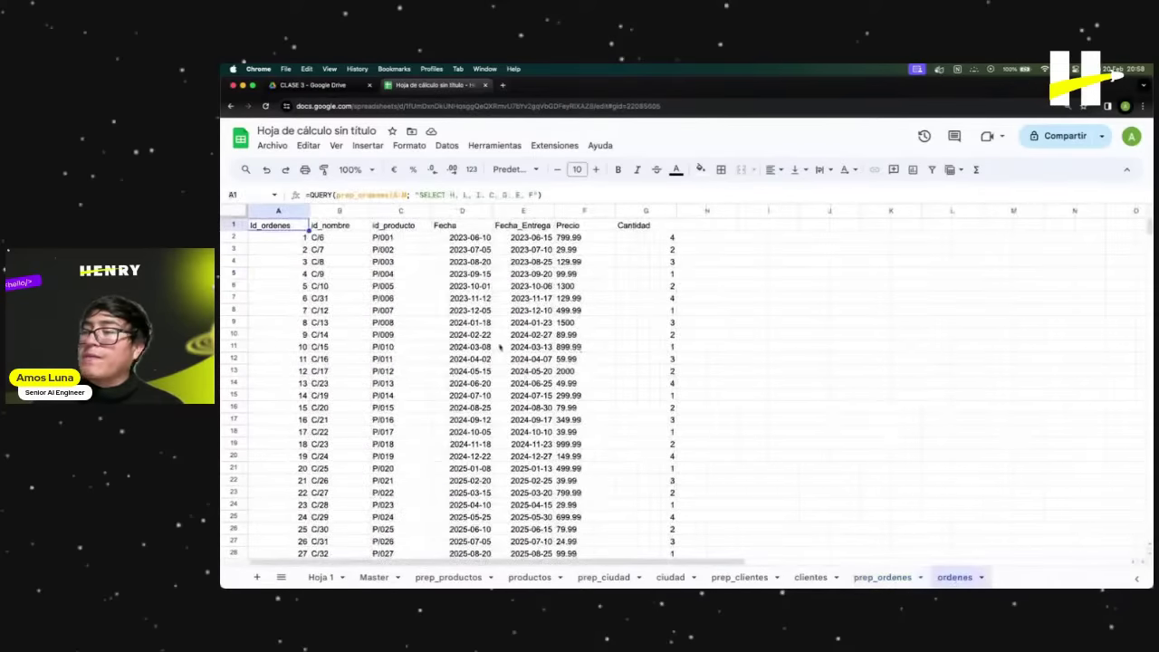
pyautogui.moveTo(416, 194); pyautogui.dragTo(540, 195)
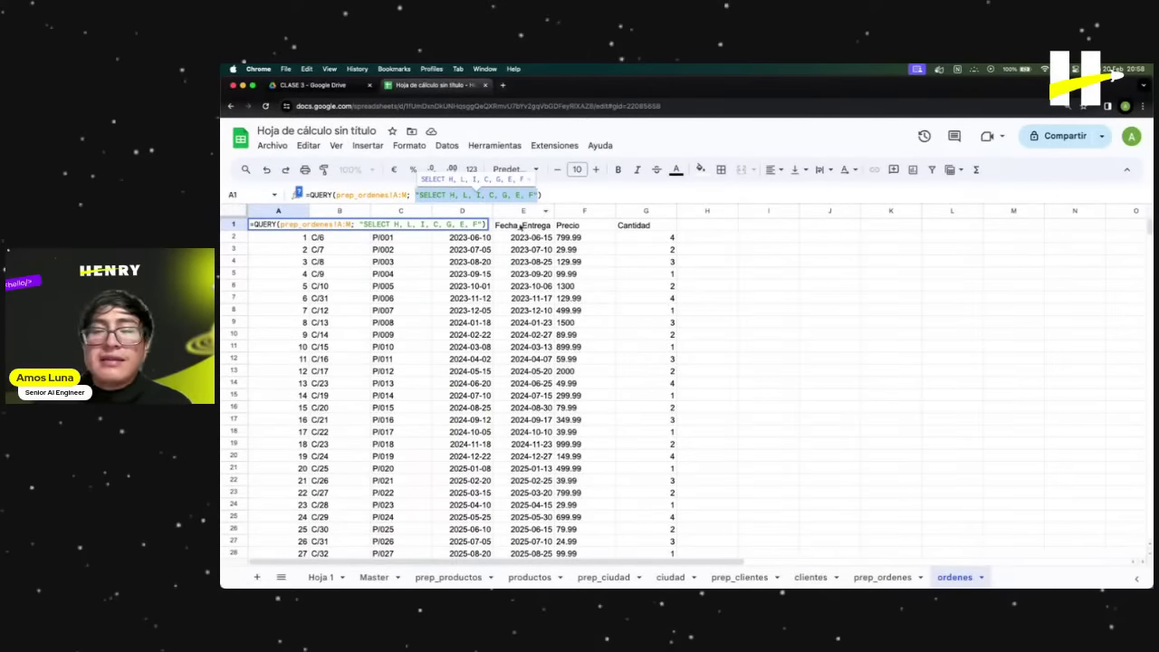
# Examine the QUERY formula in cell A1 of ordenes and the id, Precio and Cantidad columns it fills.
pyautogui.click(558, 196)
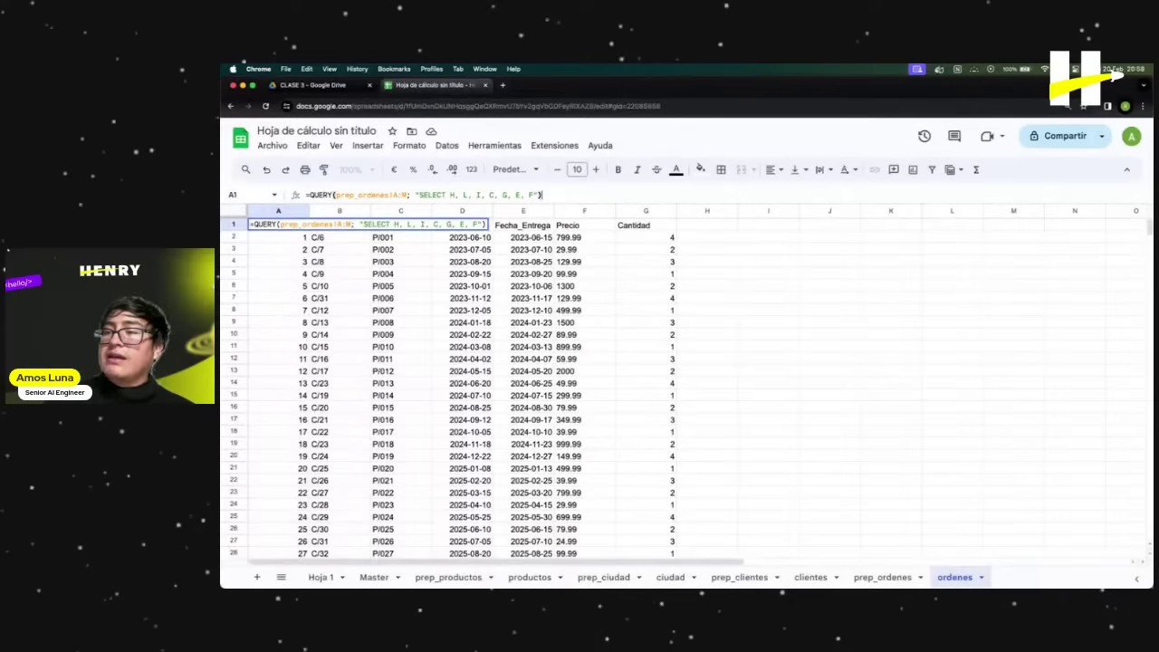
pyautogui.press('Return')
pyautogui.click(417, 312)
pyautogui.click(326, 263)
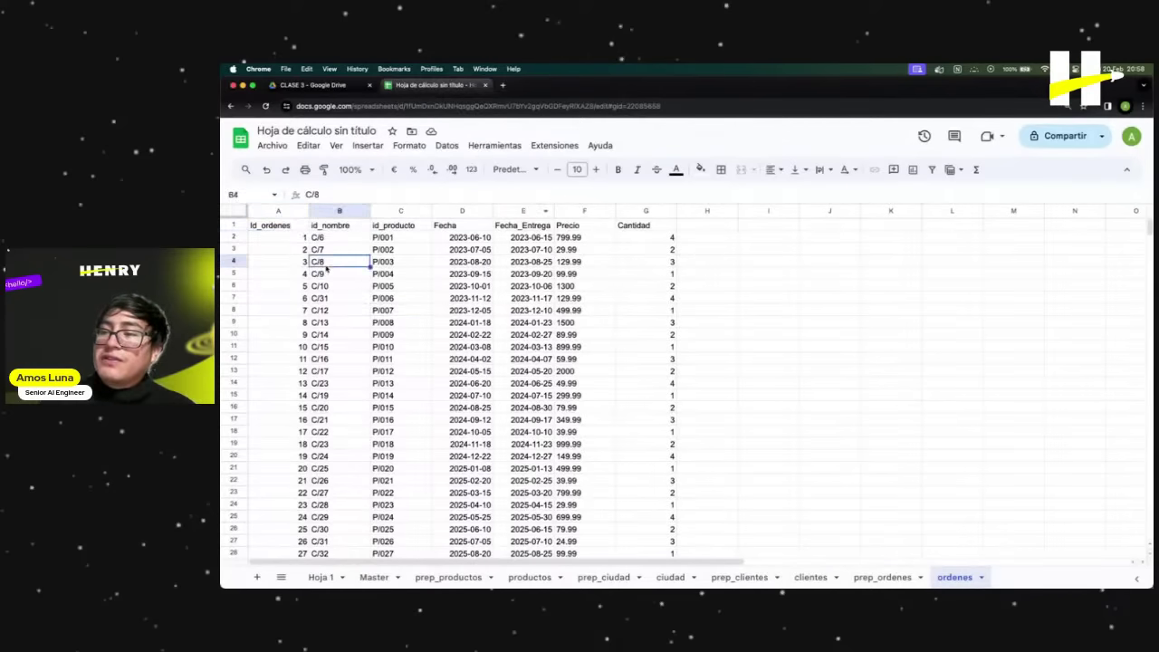
pyautogui.moveTo(277, 229); pyautogui.dragTo(277, 262)
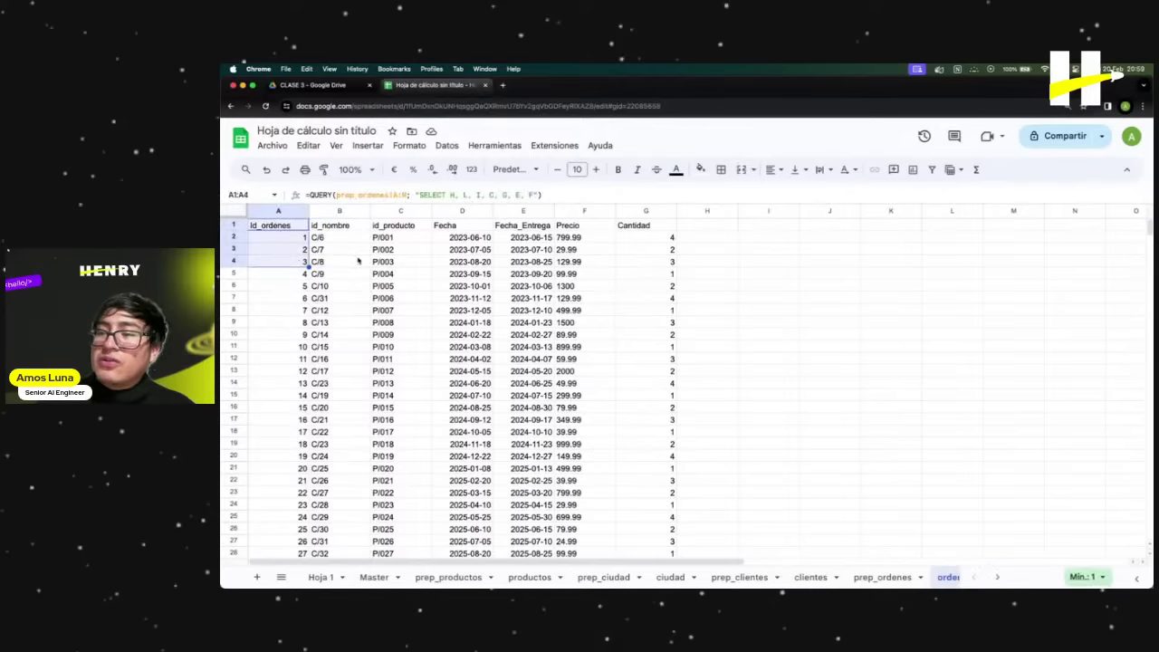
pyautogui.click(294, 233)
pyautogui.click(554, 194)
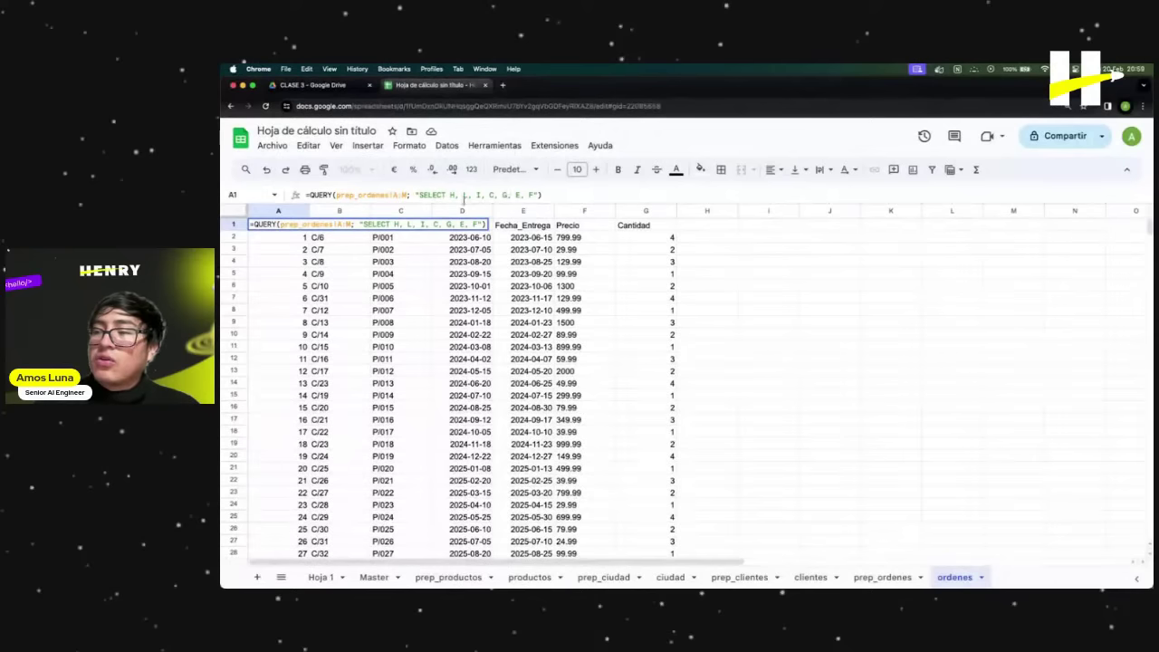
pyautogui.moveTo(562, 195); pyautogui.dragTo(305, 197)
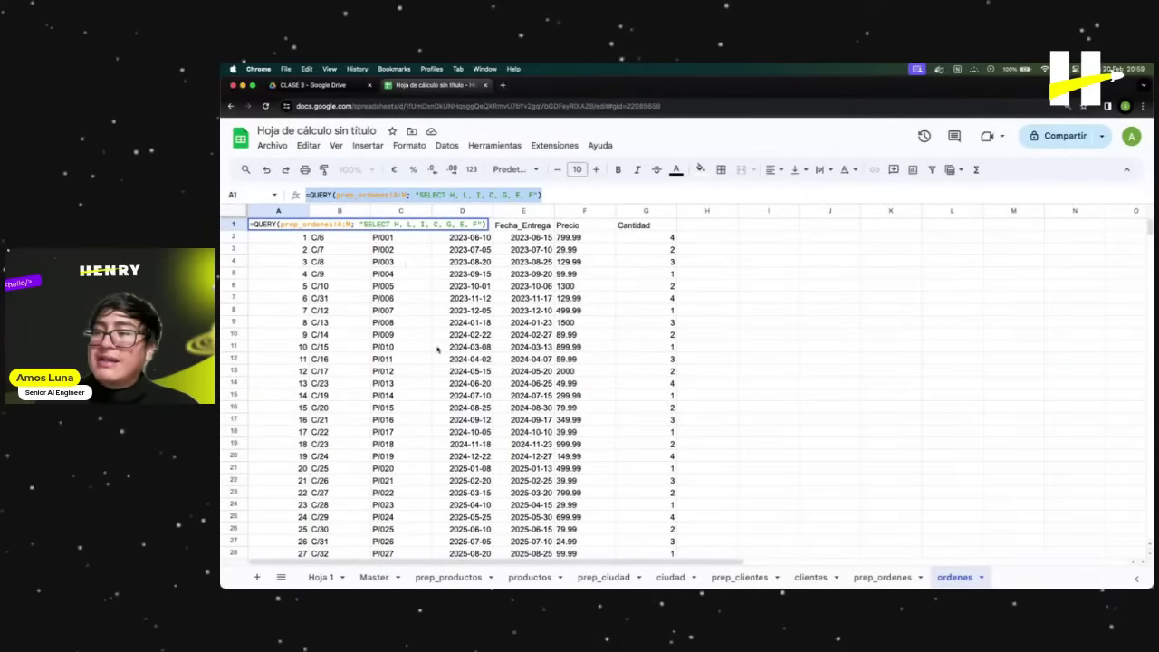
pyautogui.click(499, 409)
pyautogui.click(710, 408)
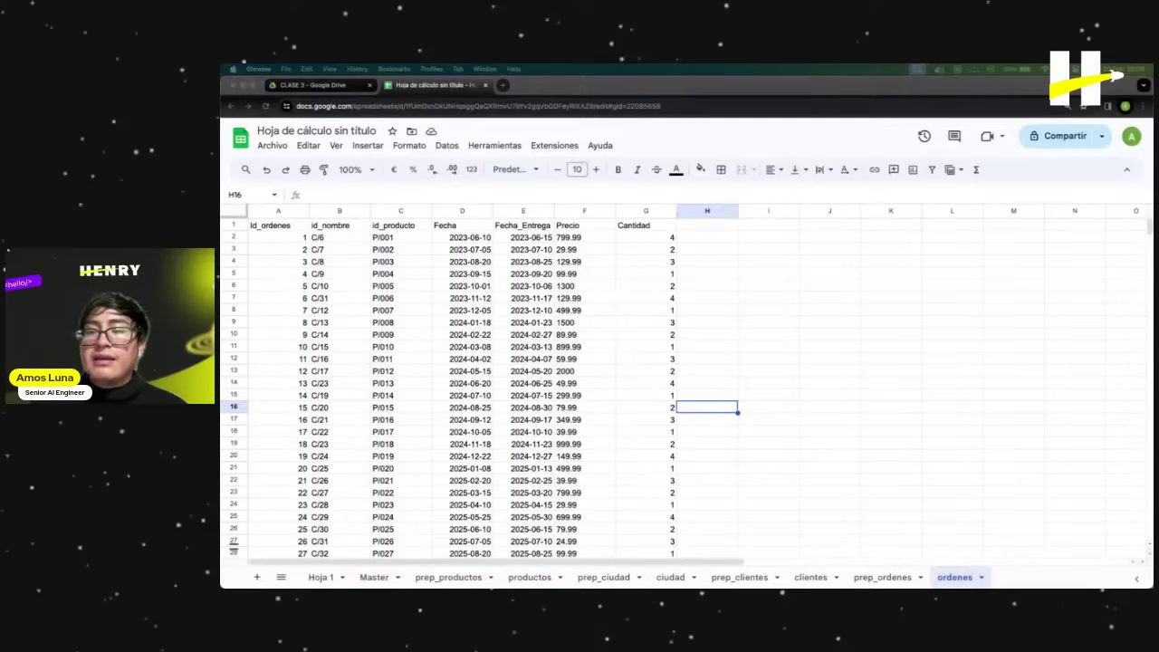
pyautogui.click(829, 443)
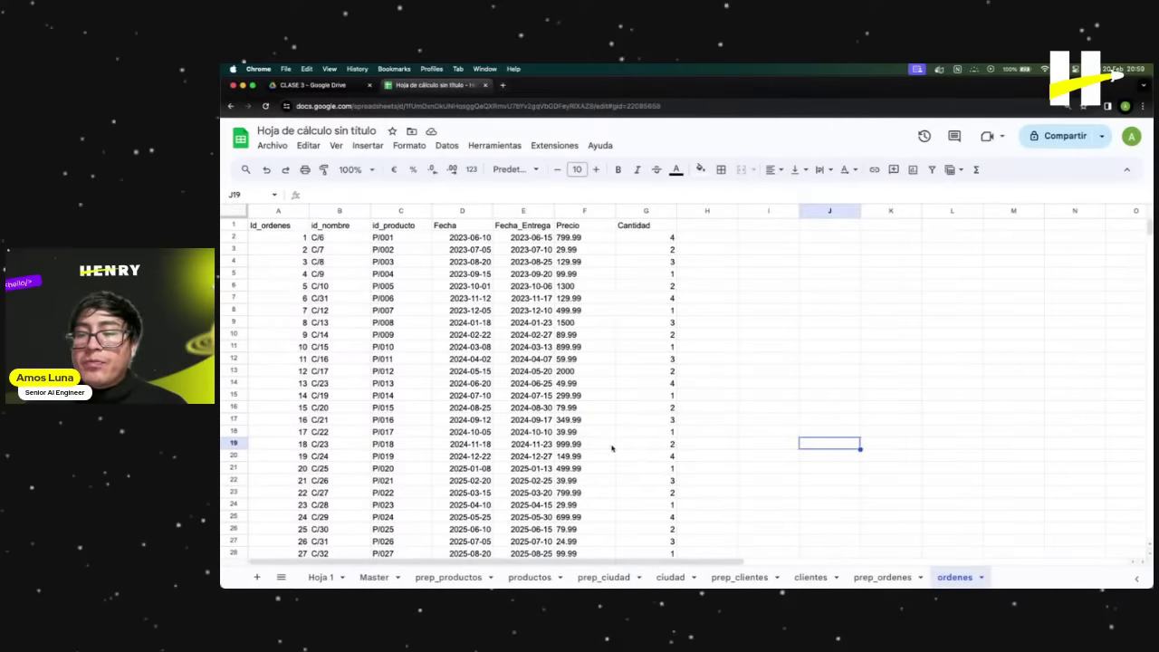
pyautogui.click(586, 347)
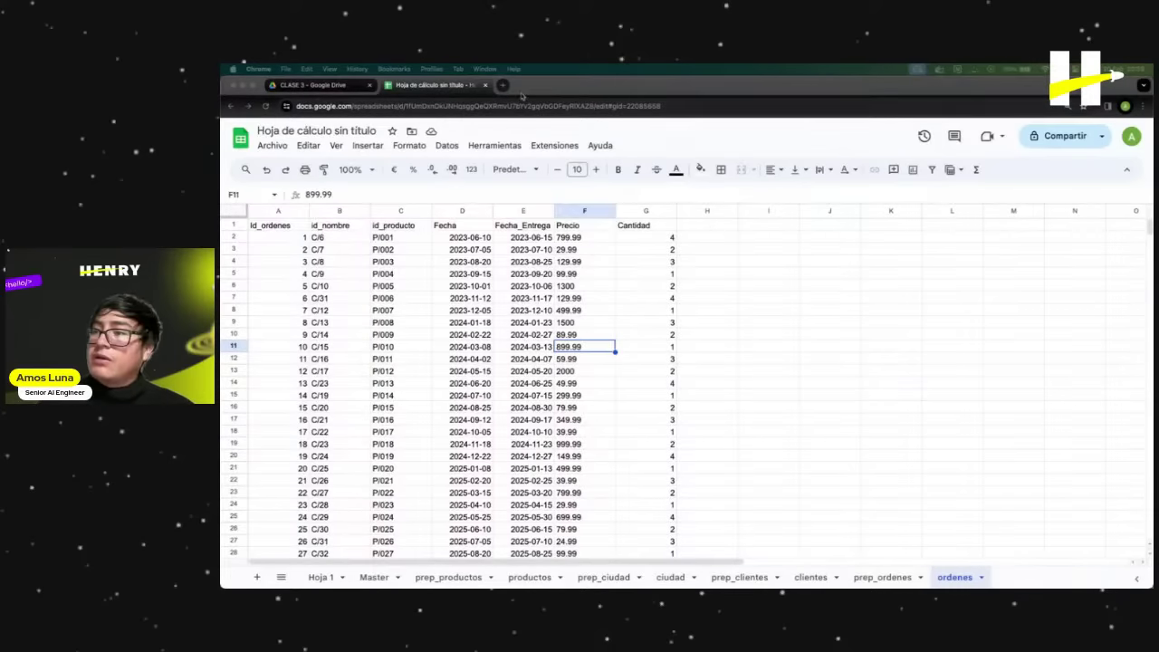
pyautogui.click(502, 84)
pyautogui.write('https://support.google.com/docs/table/25273?hl=es')
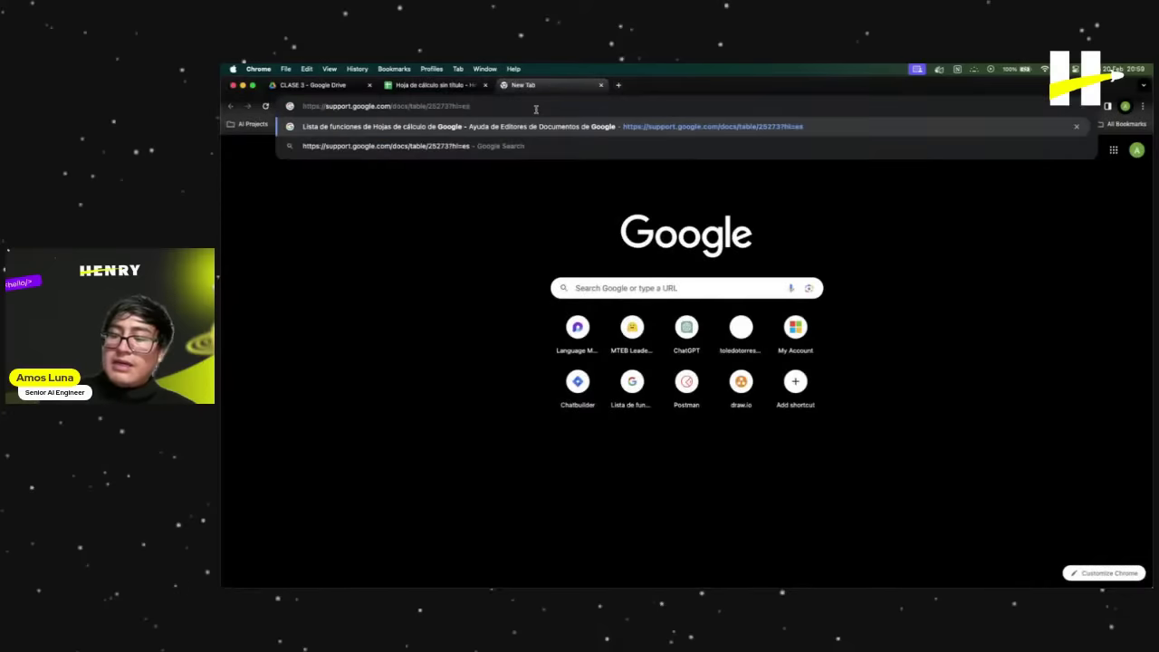
pyautogui.press('Return')
pyautogui.scroll(-1, 386, 344)
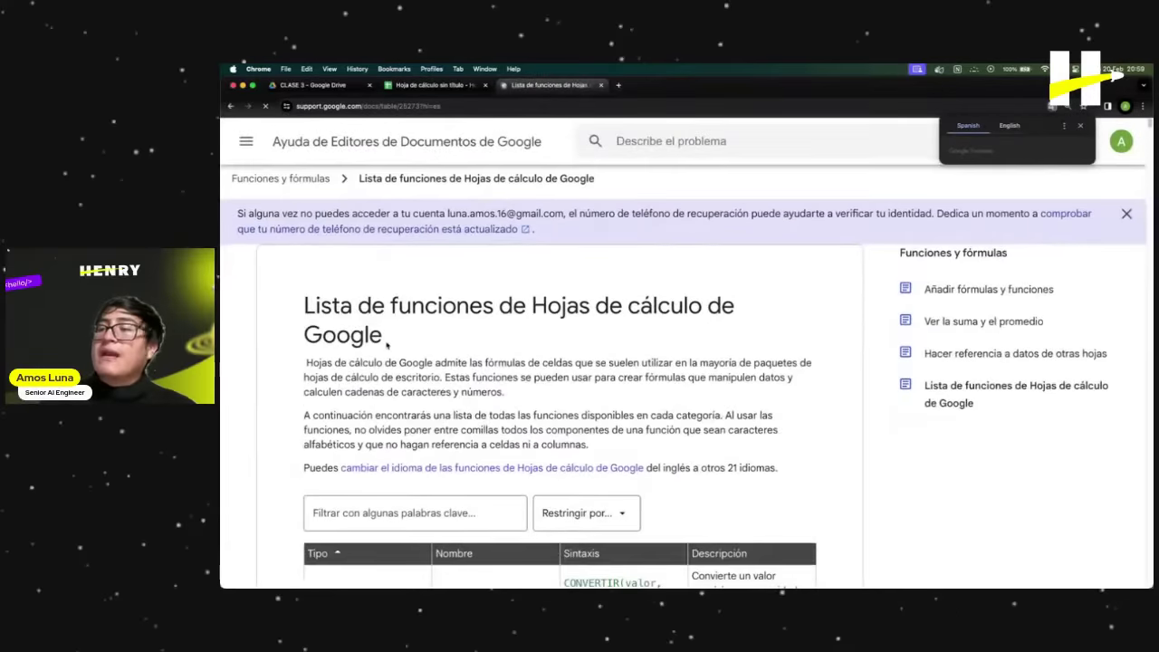
pyautogui.moveTo(386, 344); pyautogui.dragTo(304, 306)
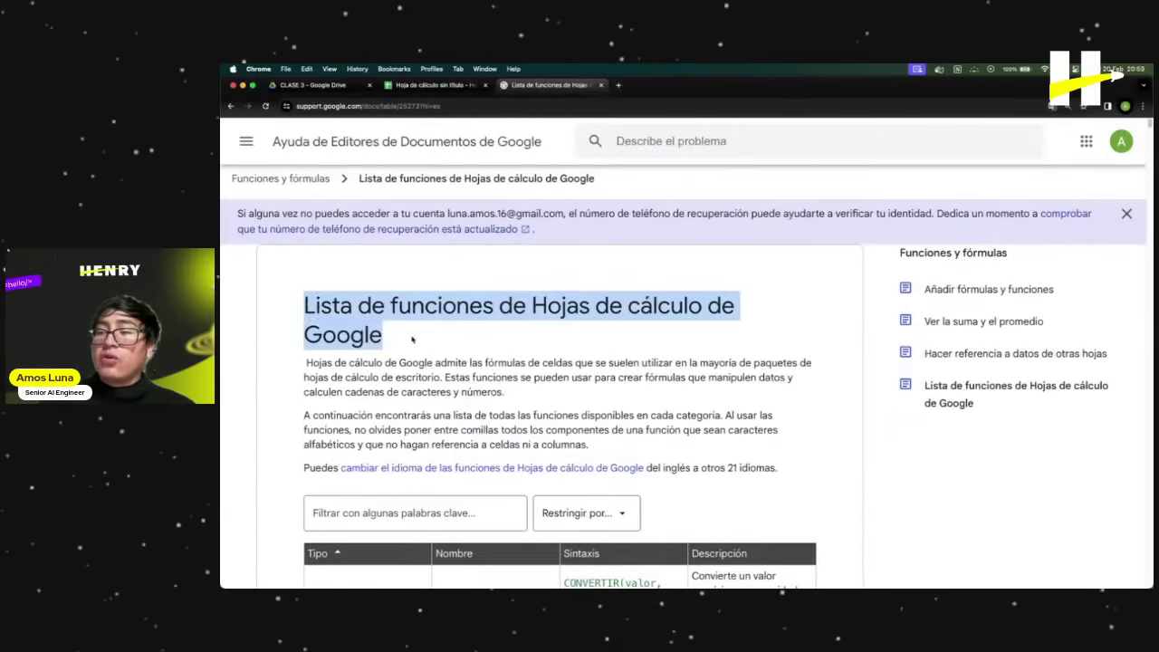
# Filter the function list by the keyword buscarv.
pyautogui.scroll(-5, 417, 337)
pyautogui.click(413, 233)
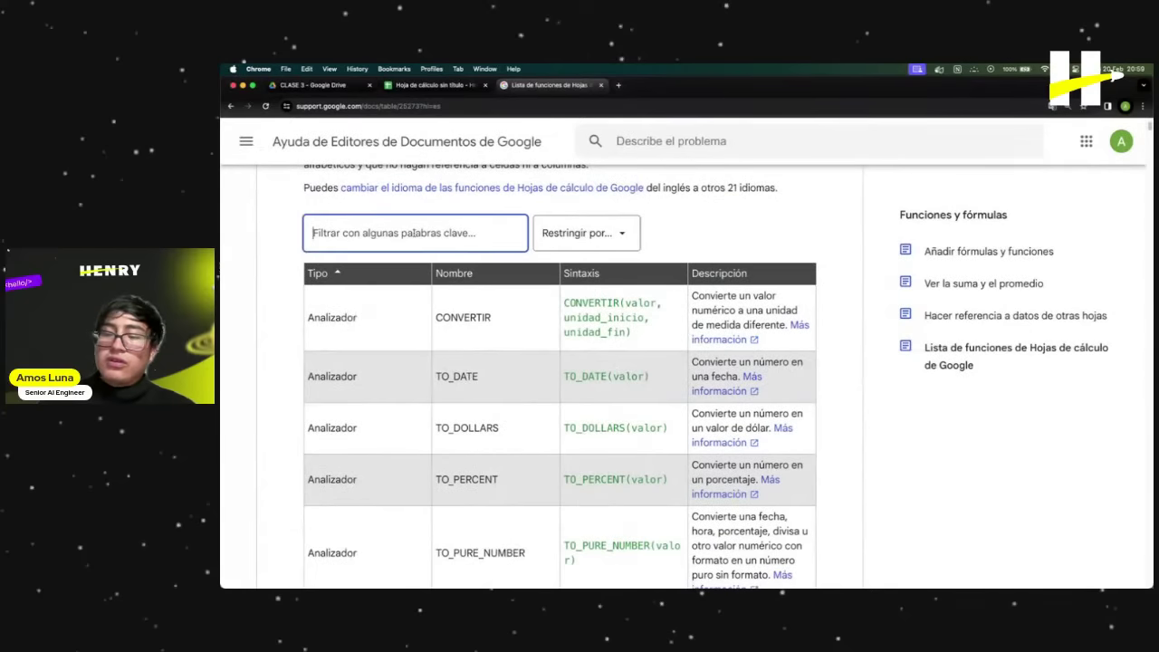
pyautogui.write('buscar')
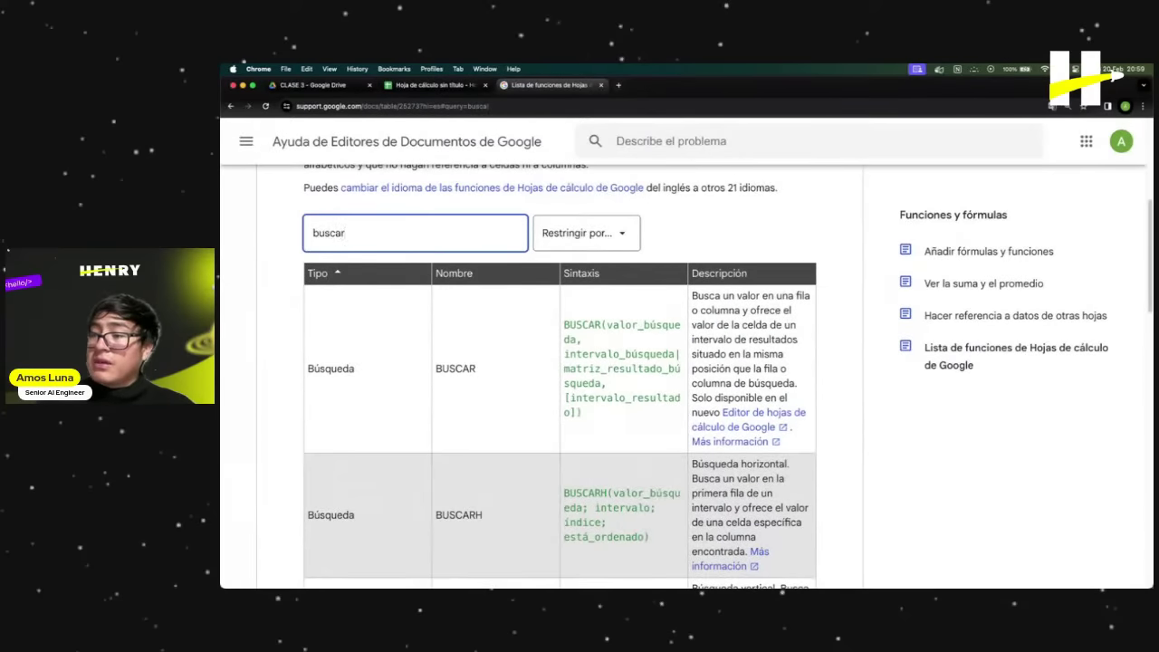
pyautogui.write('v')
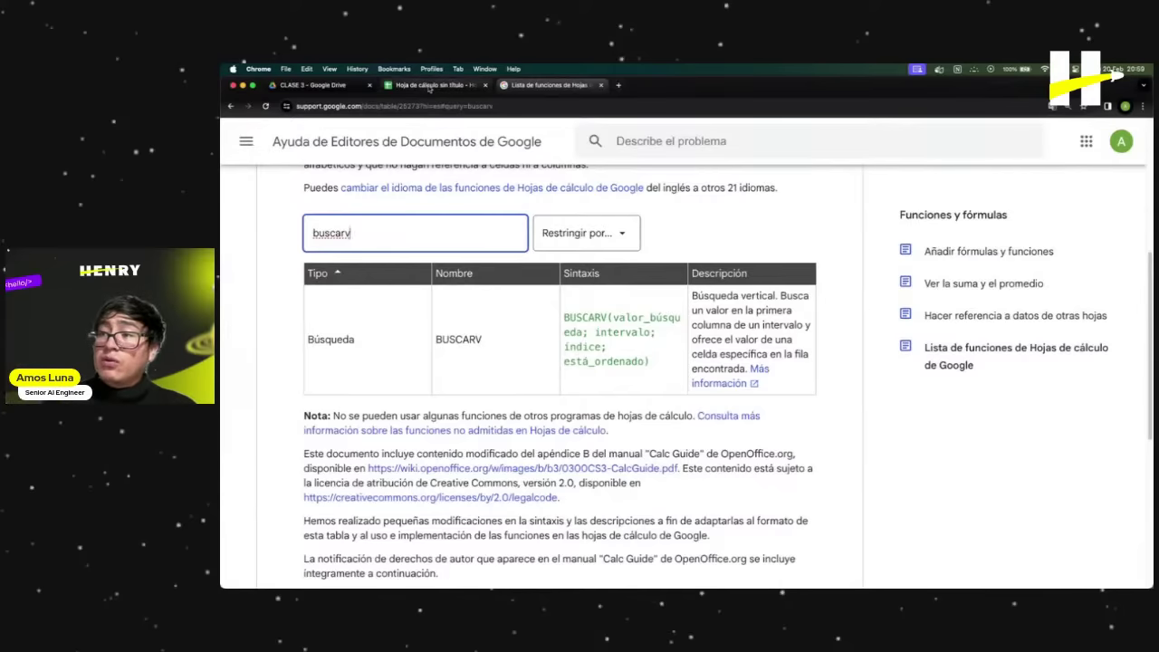
pyautogui.click(433, 84)
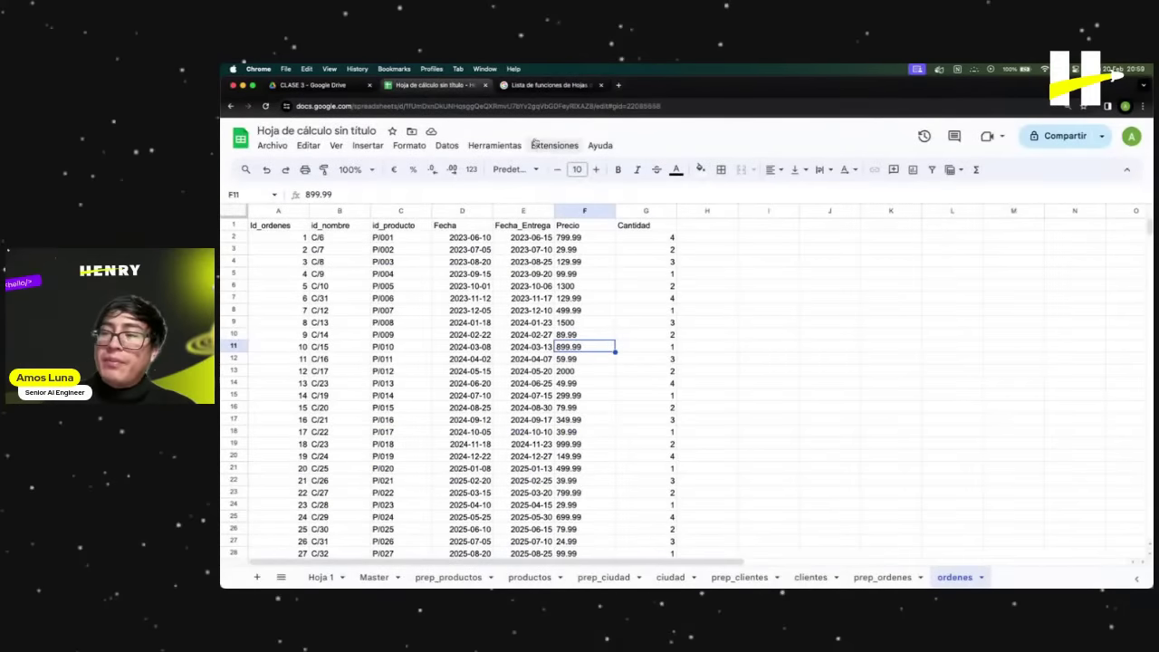
pyautogui.click(546, 85)
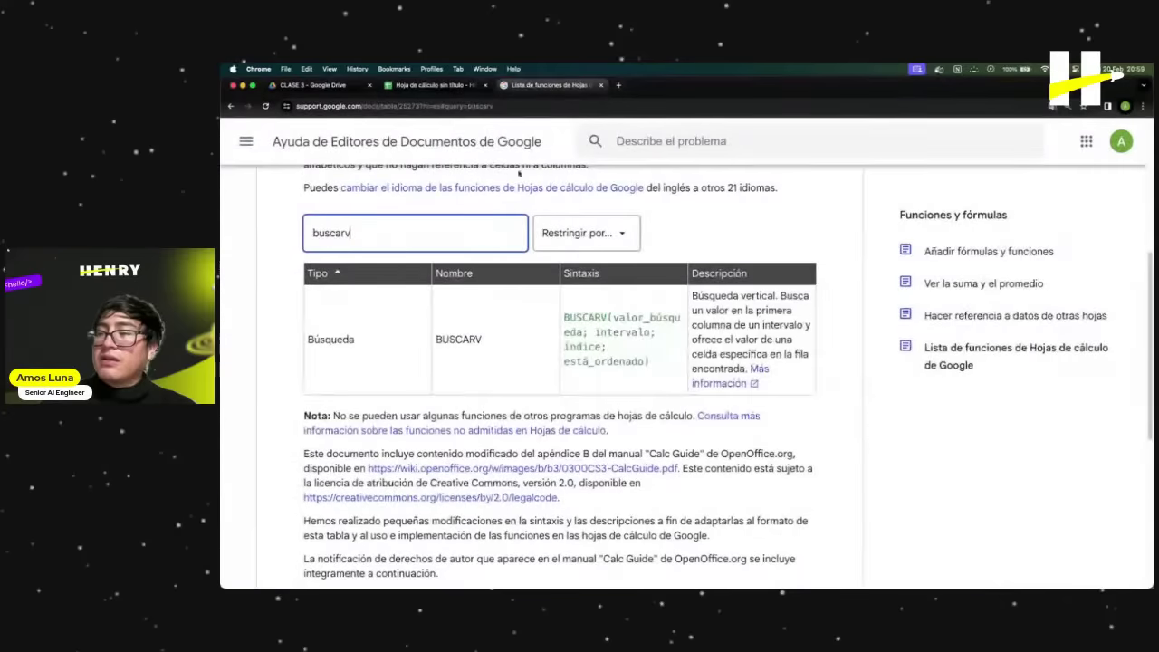
# Draft =vlookup in cell I2 of the ordenes sheet and compare it with the BUSCARV entry in the function list.
pyautogui.click(433, 84)
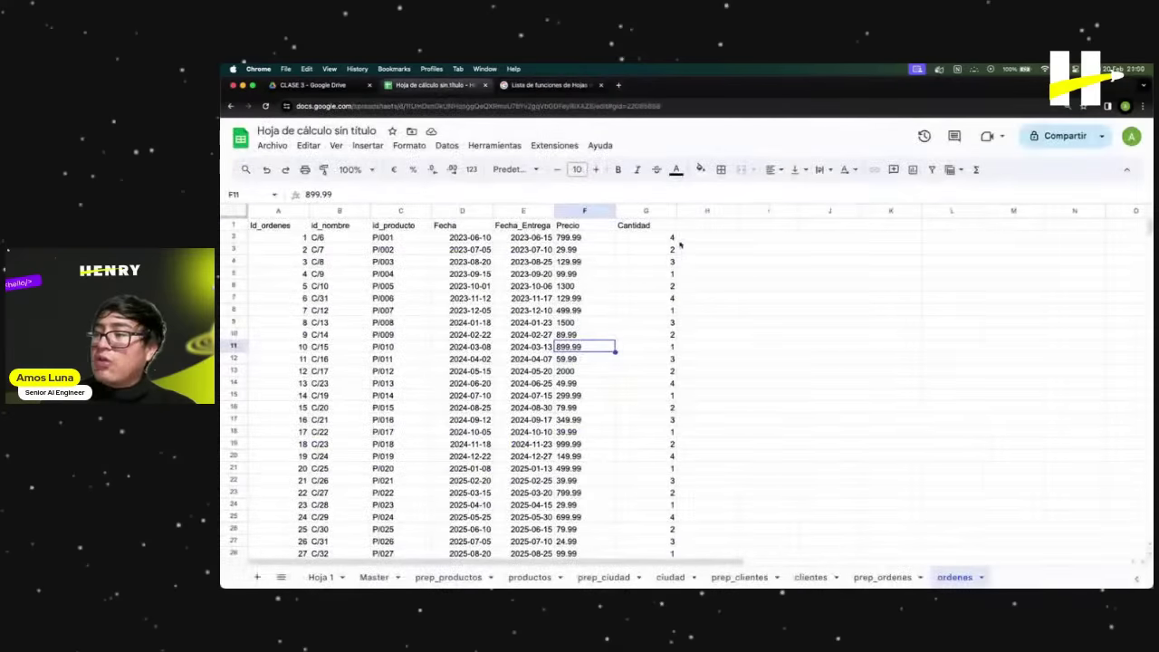
pyautogui.click(682, 239)
pyautogui.click(770, 241)
pyautogui.click(583, 192)
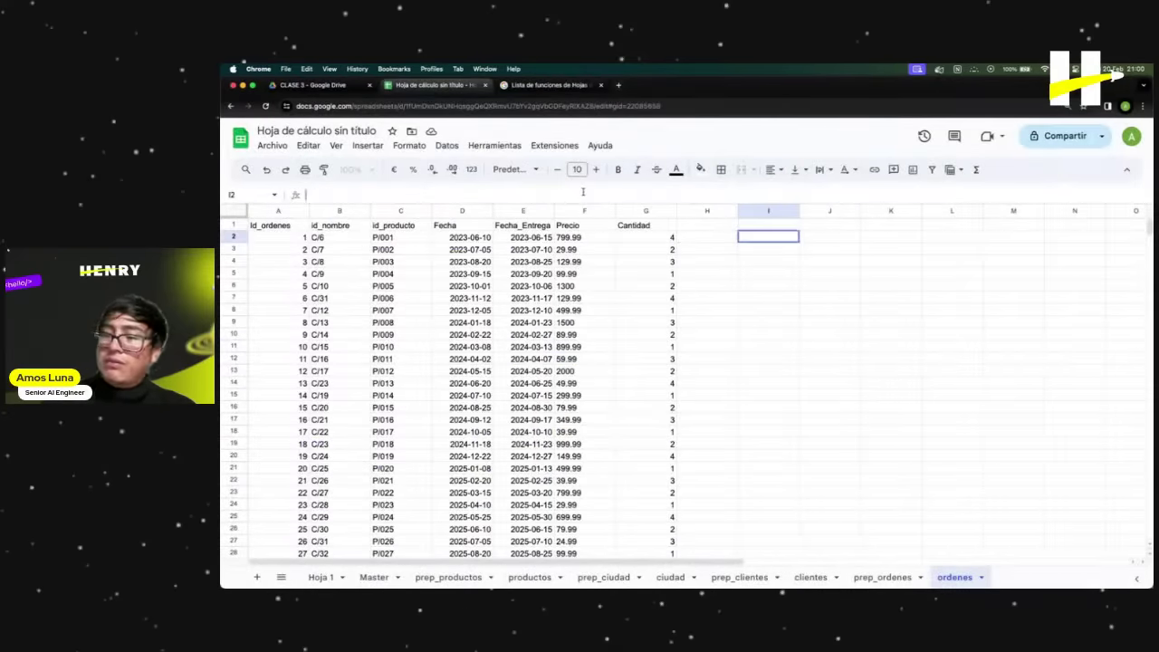
pyautogui.write('=')
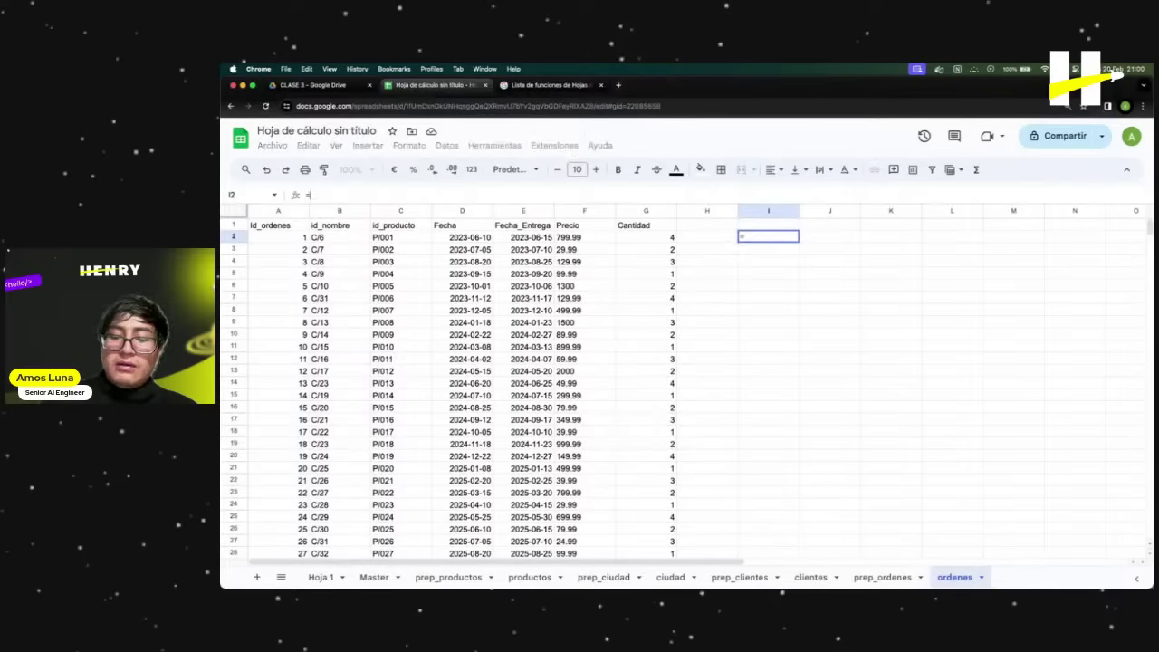
pyautogui.write('vl')
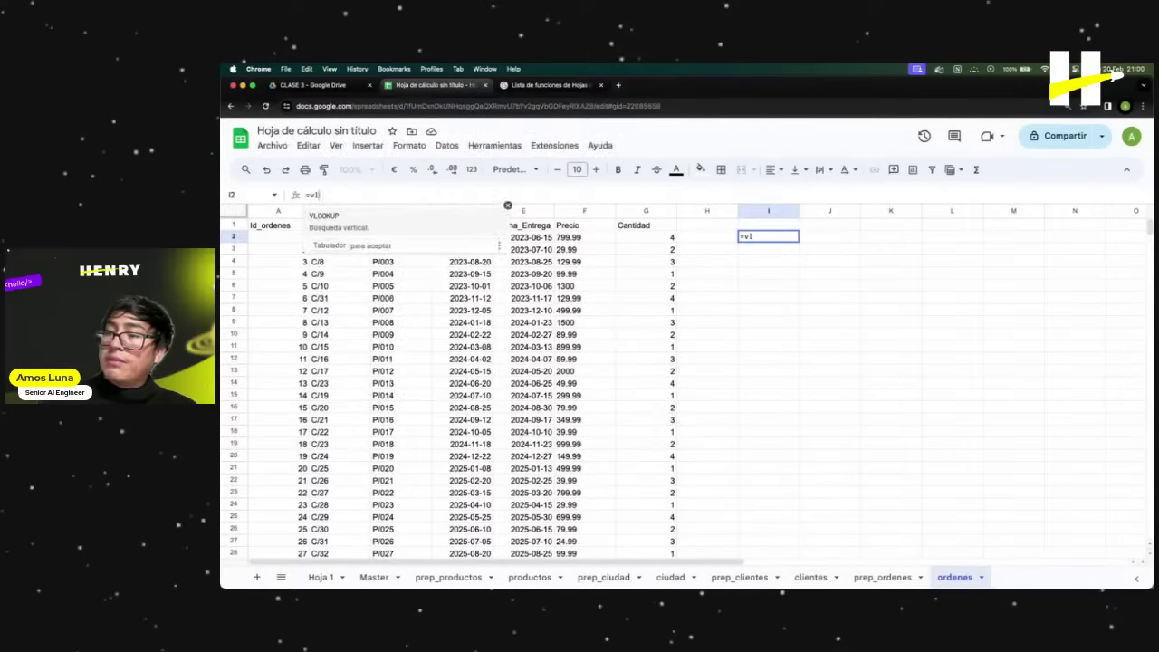
pyautogui.write('ookup')
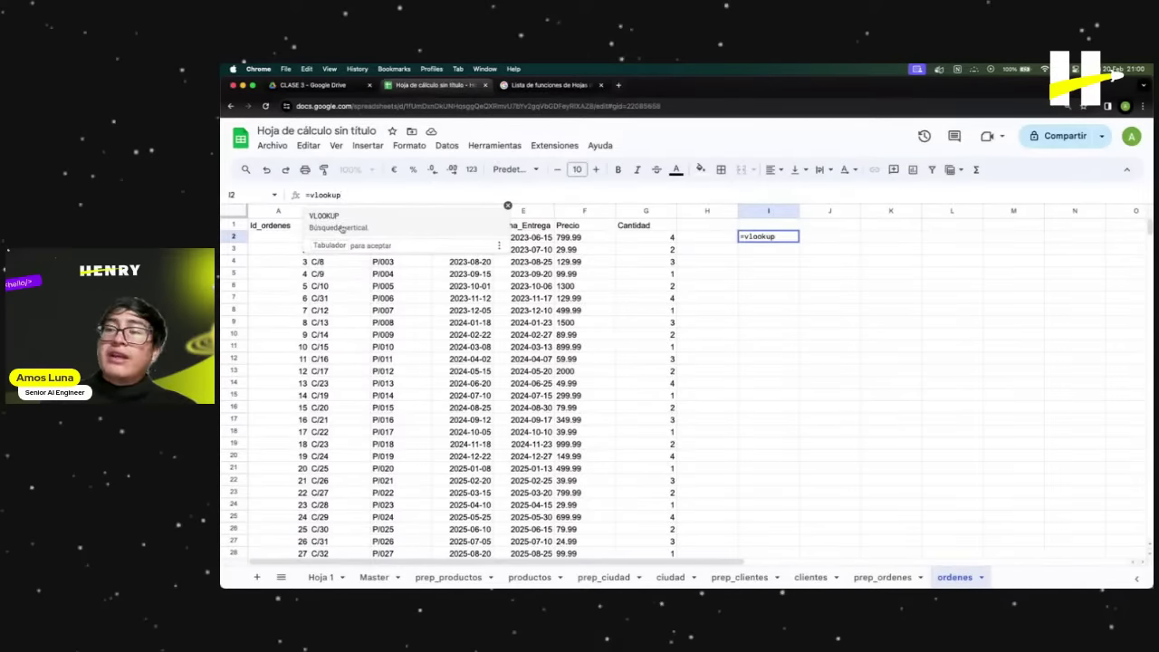
pyautogui.click(532, 87)
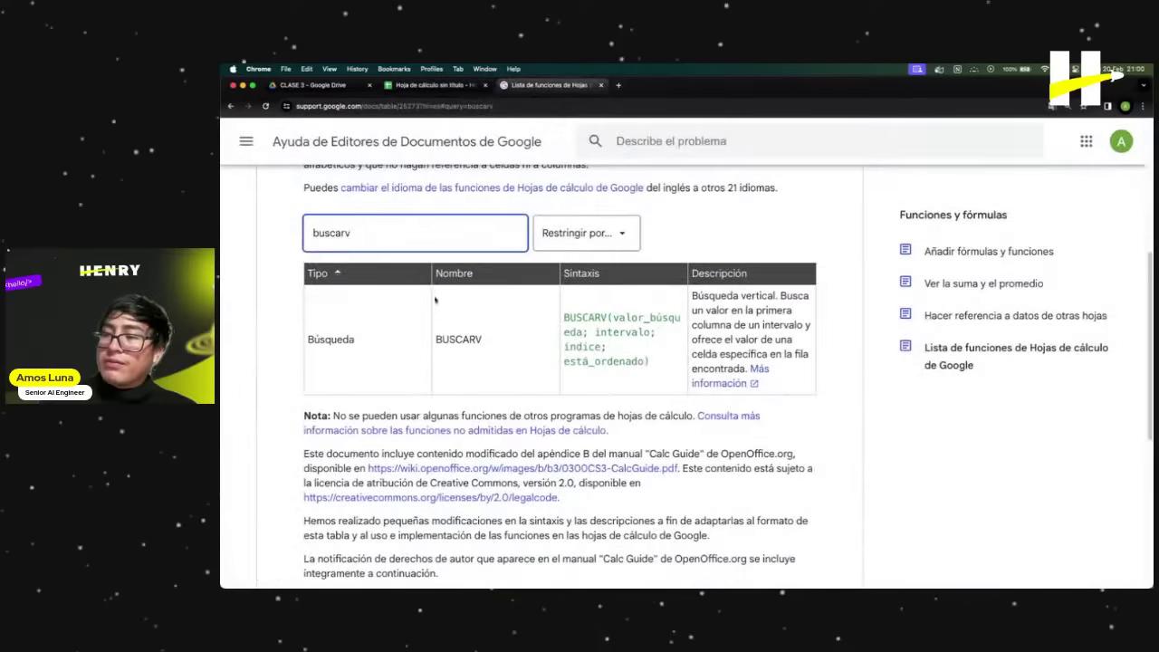
pyautogui.click(523, 107)
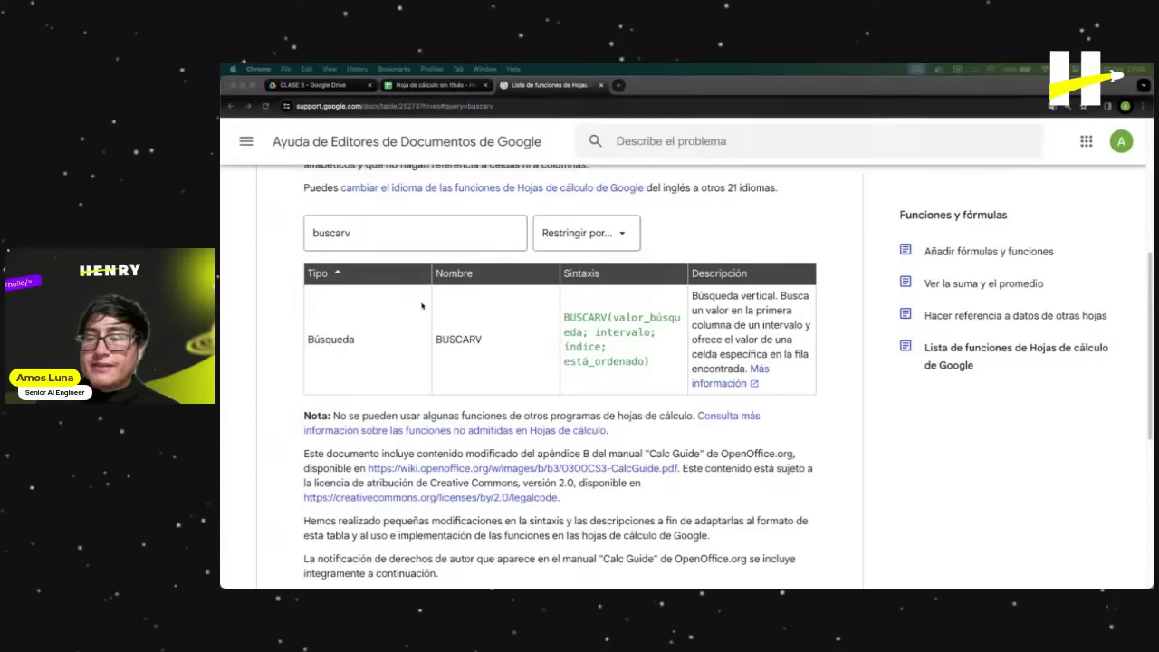
pyautogui.click(427, 85)
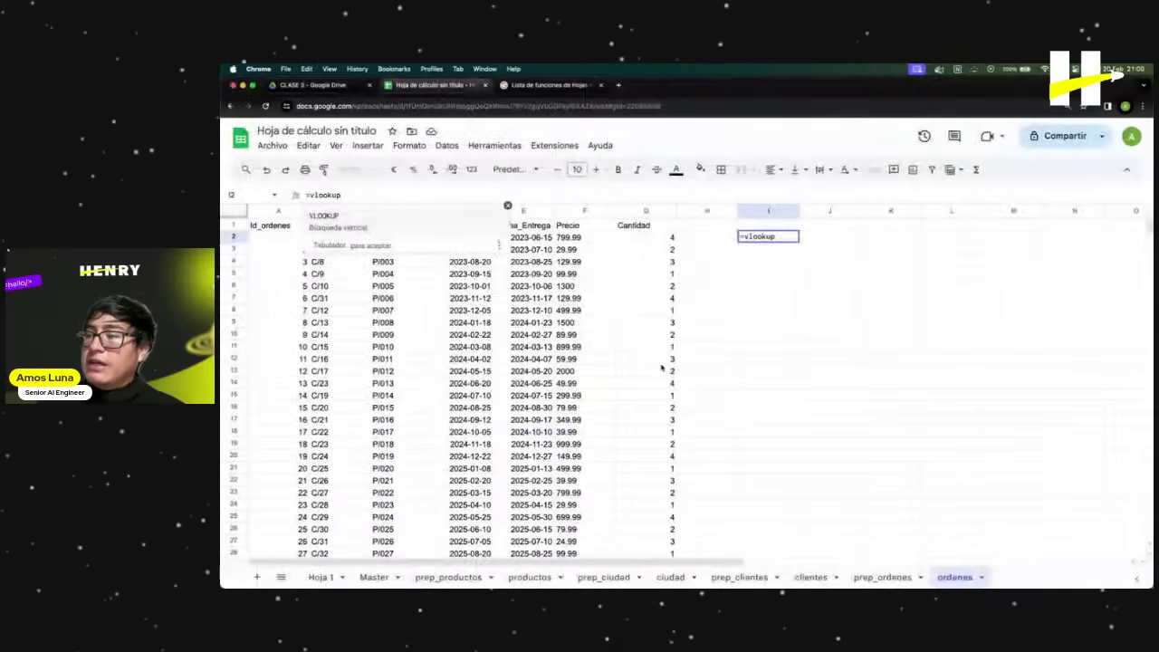
# Delete column I containing the vlookup draft from the ordenes sheet.
pyautogui.click(781, 313)
pyautogui.click(769, 210)
pyautogui.rightClick(770, 210)
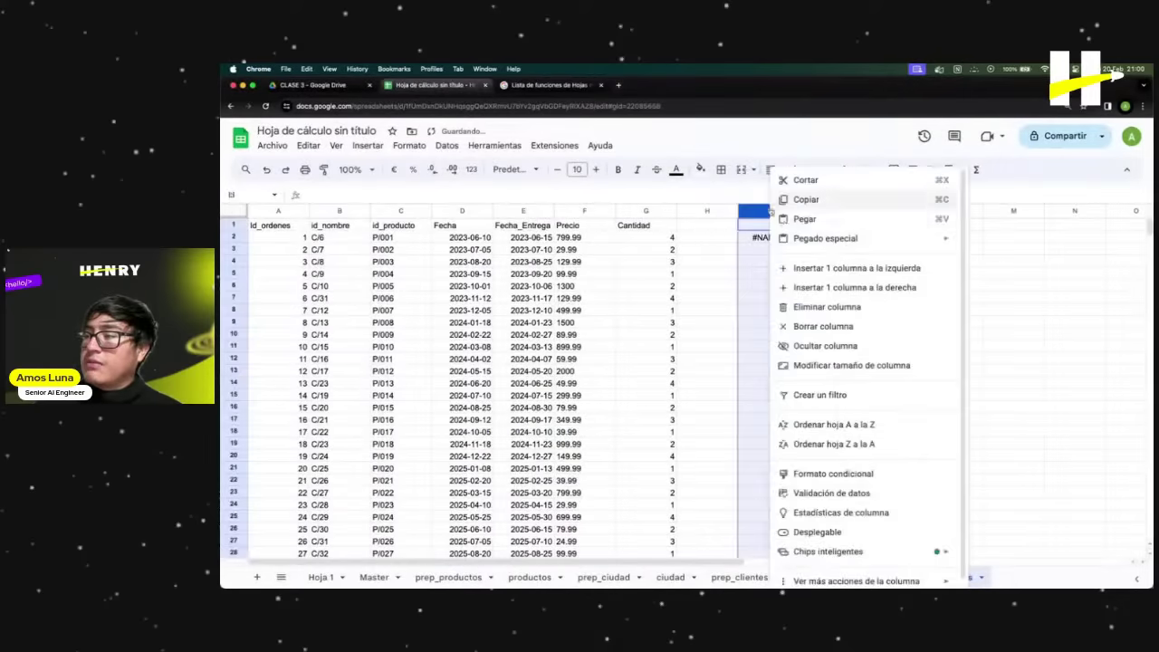
pyautogui.click(829, 308)
pyautogui.click(765, 298)
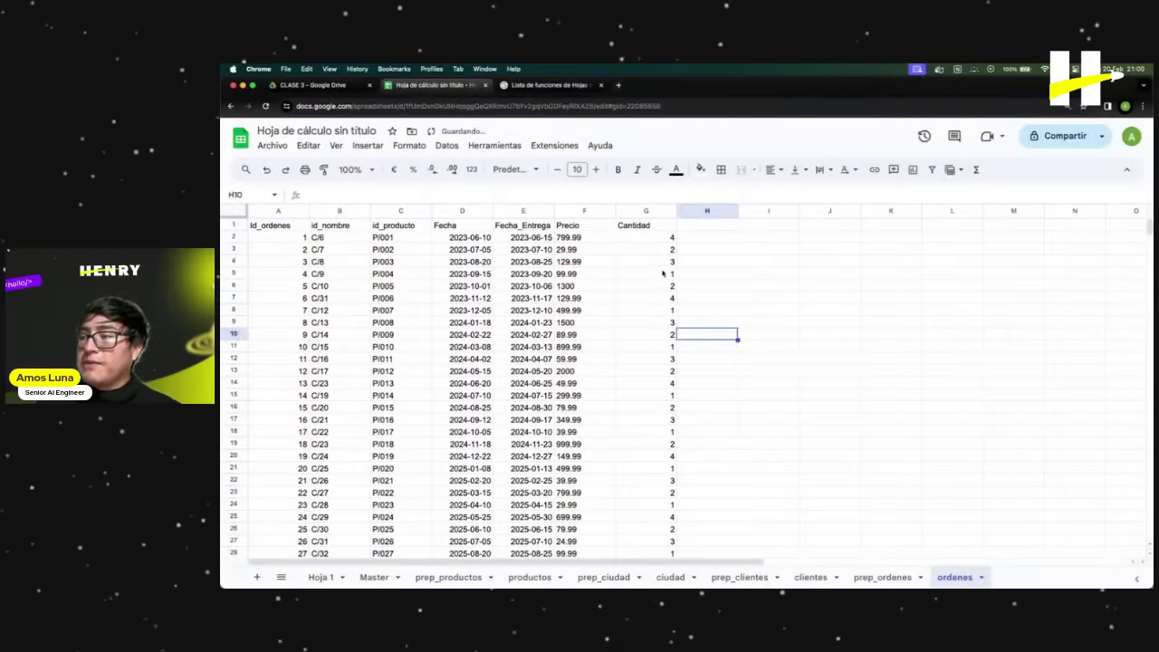
# Center the header row of the ordenes sheet horizontally and make it bold.
pyautogui.click(236, 224)
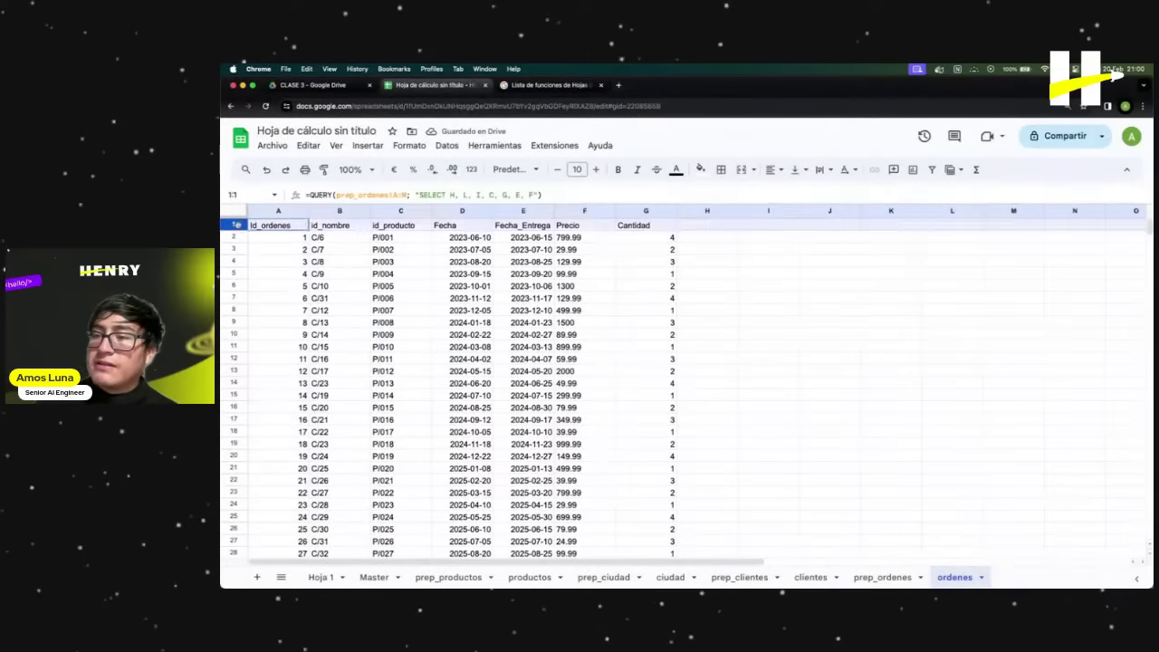
pyautogui.click(771, 169)
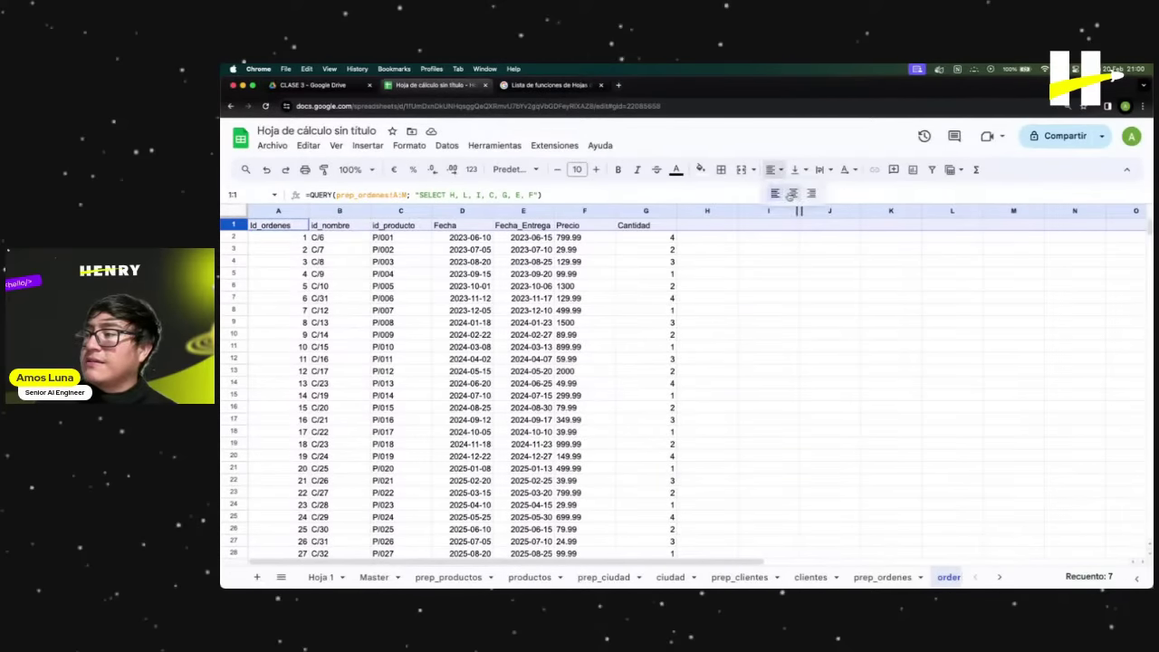
pyautogui.click(791, 198)
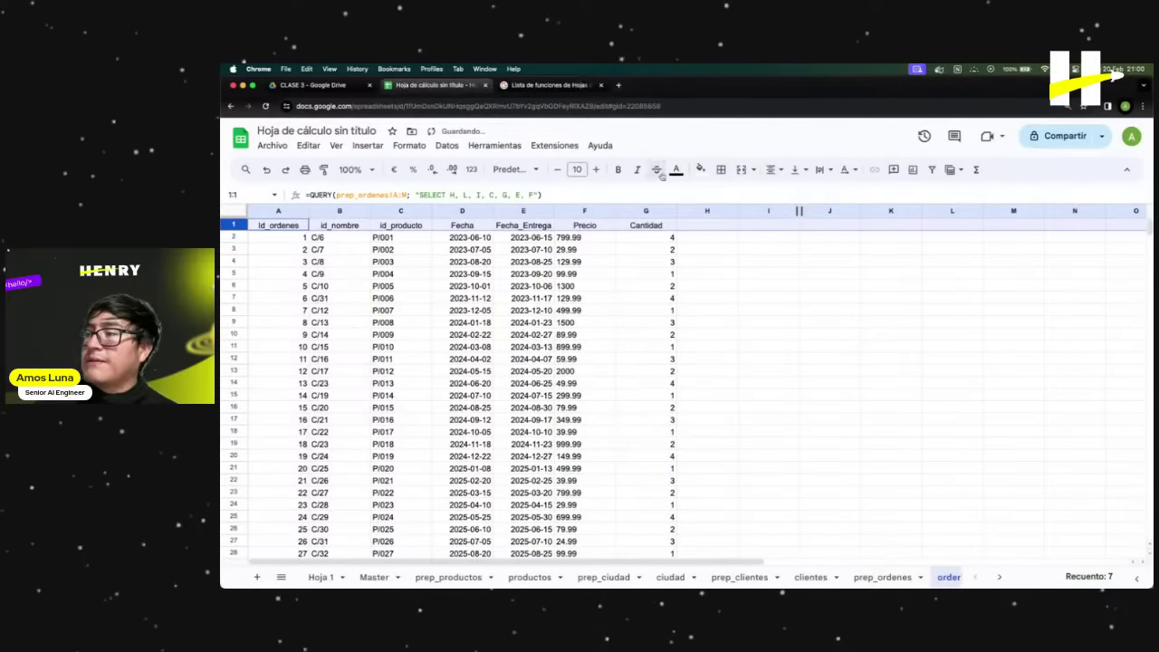
pyautogui.click(617, 169)
pyautogui.click(644, 285)
pyautogui.click(398, 323)
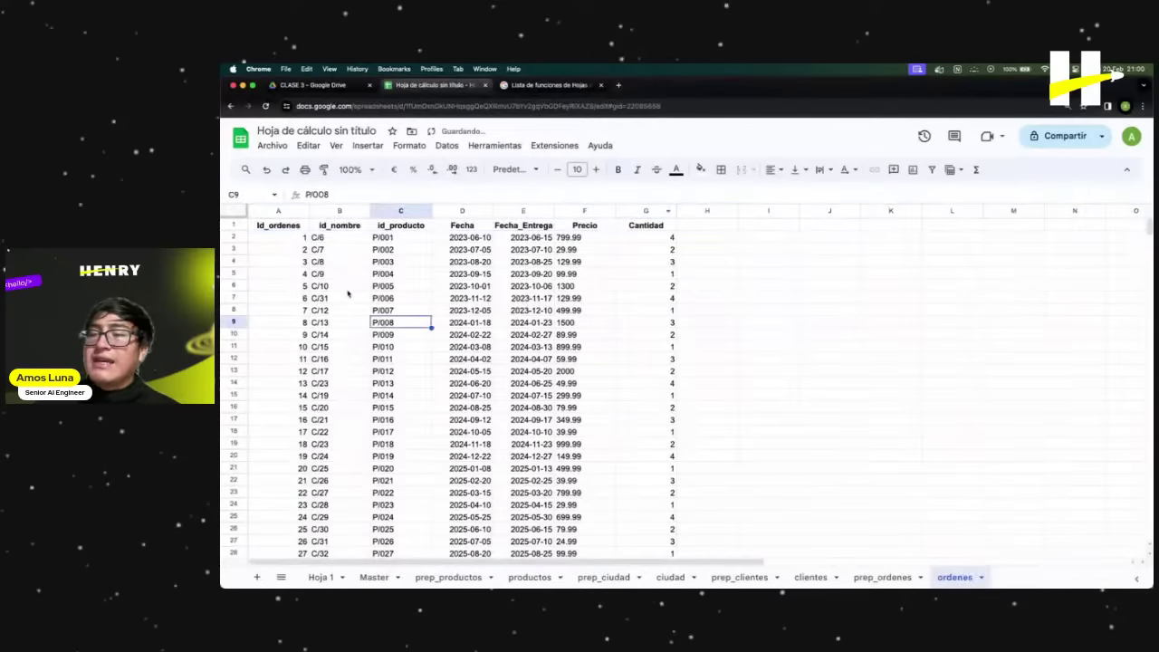